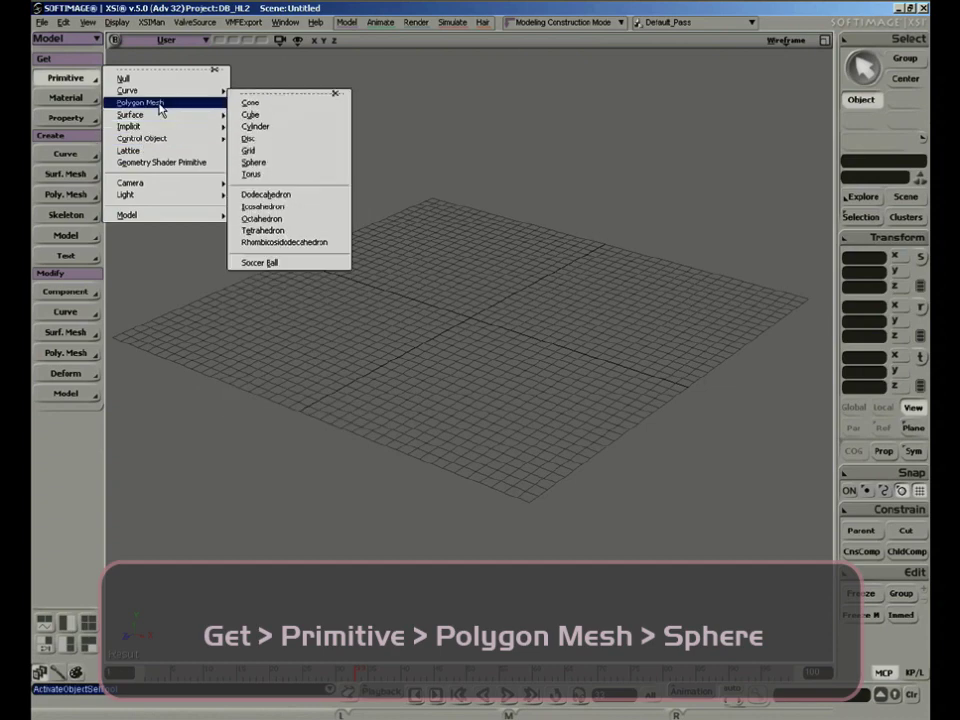
Step: Create a polygon mesh sphere primitive and frame it in the viewport beside its property editor
left_click(252, 162)
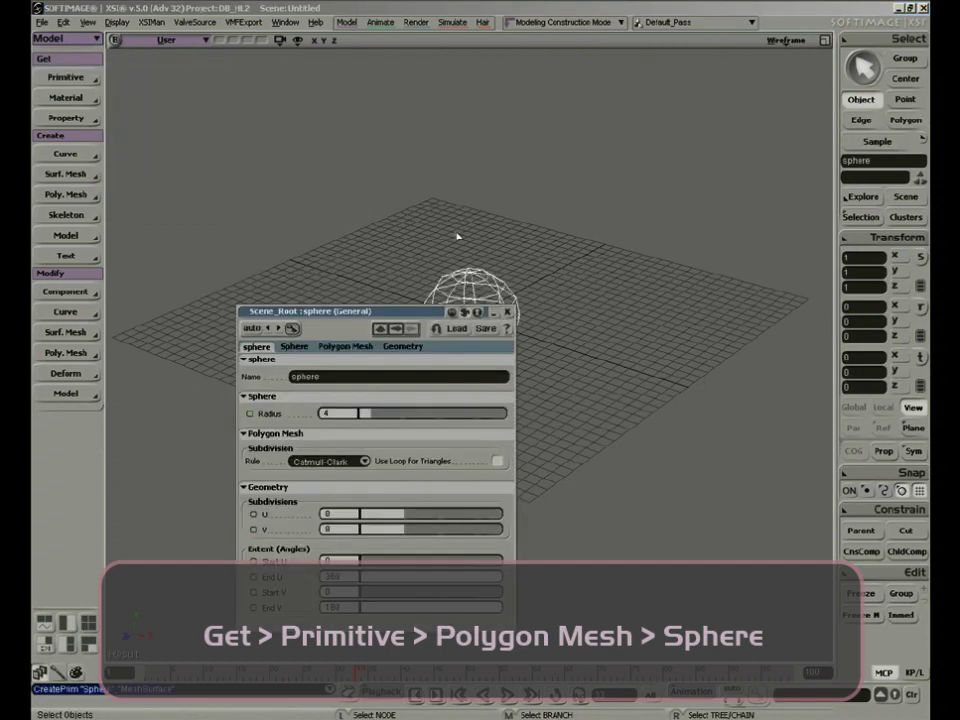
left_click_drag(495, 311, 760, 127)
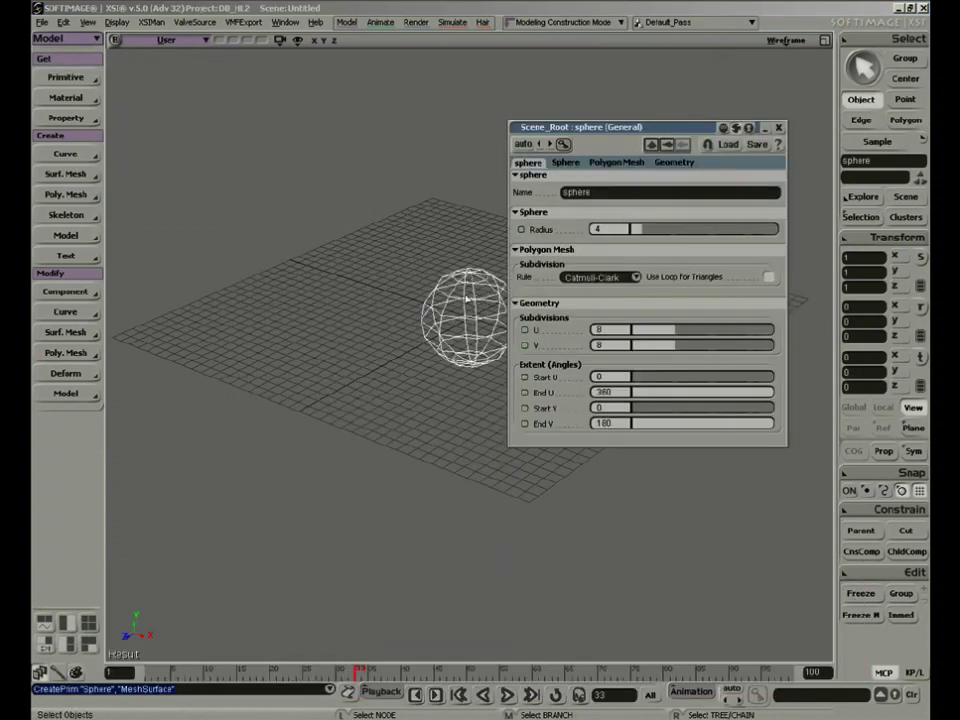
key("f")
key("s")
middle_click_drag(411, 336, 379, 257)
left_click_drag(379, 257, 132, 212)
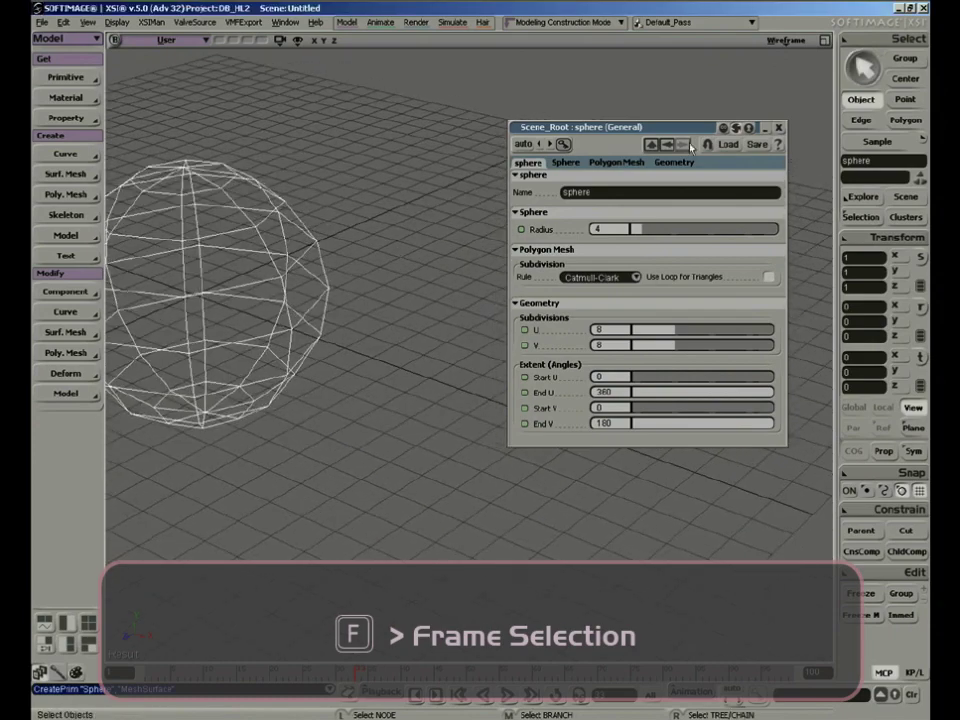
left_click_drag(685, 133, 605, 109)
key("s")
left_click_drag(232, 262, 298, 264)
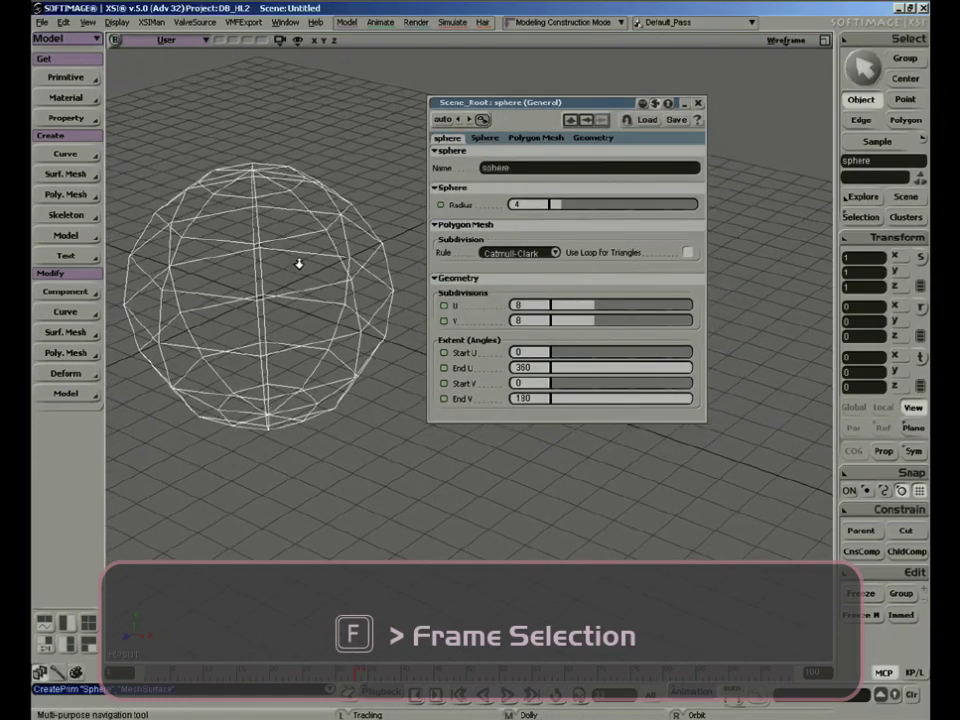
Step: Set the sphere's radius to 3.819, subdivisions to U 15 and V 12, and extents to U 98.507–84.179 and V 48.358–109.254
mouse_move(563, 208)
left_mouse_down()
mouse_move(596, 208)
mouse_move(556, 209)
left_mouse_up()
left_click_drag(598, 305, 620, 322)
left_click_drag(571, 353, 640, 398)
Step: Switch the viewport display mode to Shaded and close the sphere's property editor
left_click(785, 40)
mouse_move(742, 261)
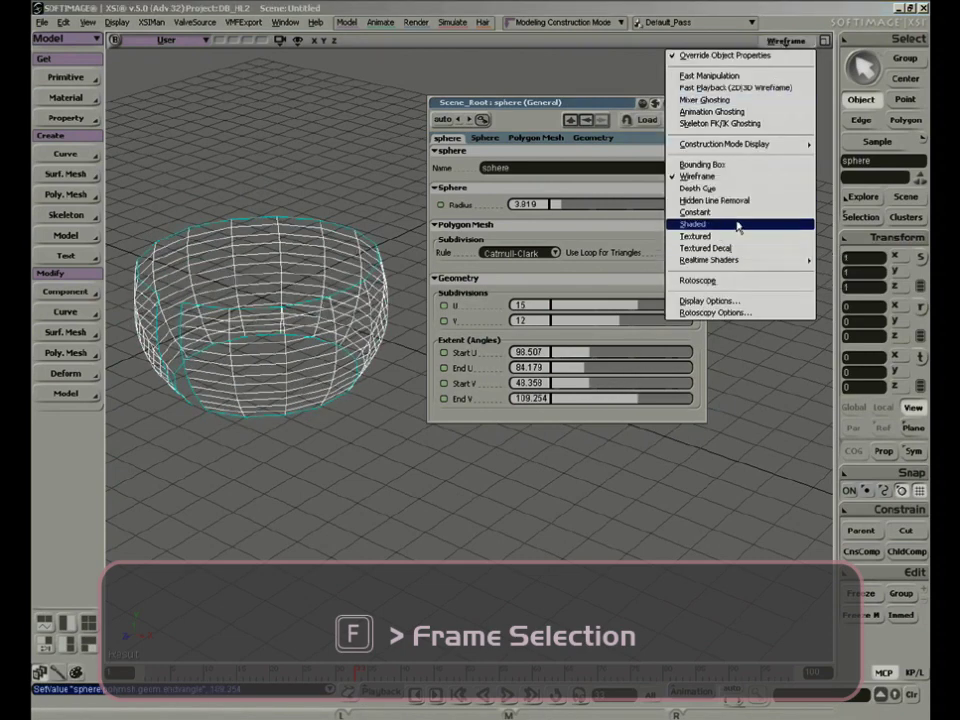
left_click(739, 224)
left_click(699, 104)
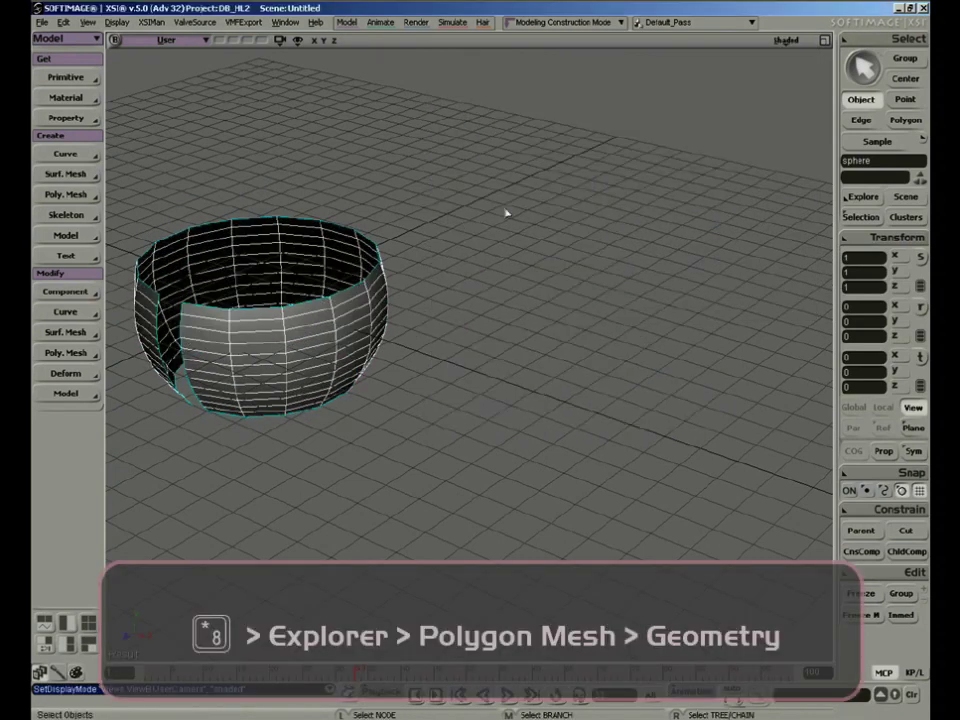
Step: Show the selected sphere in an Explorer window and open the Geometry properties under its Polygon Mesh node
key("8")
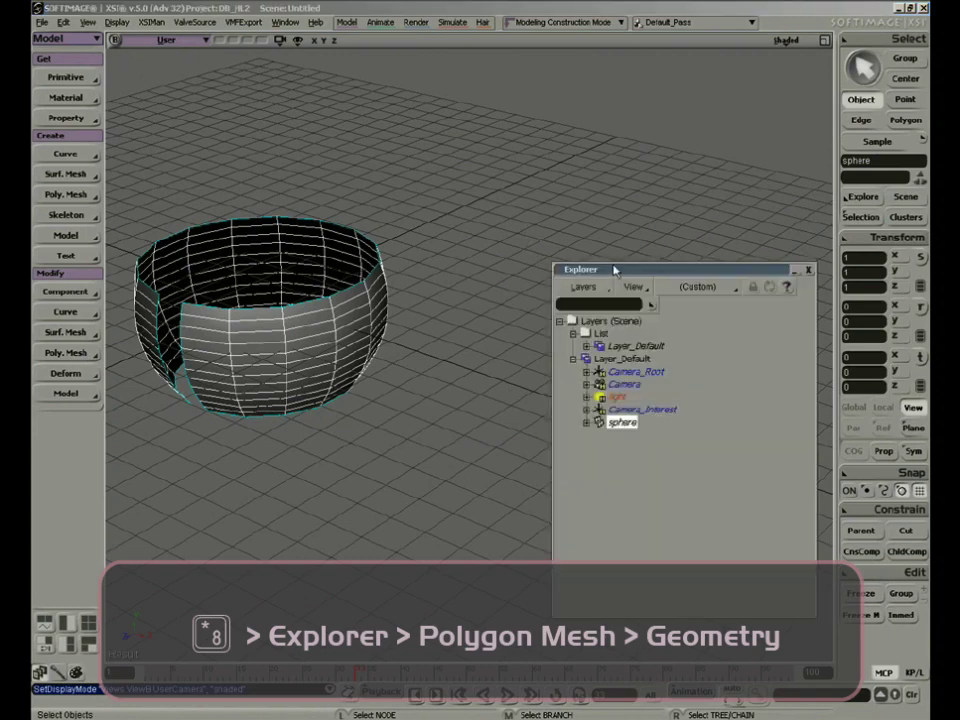
key("s")
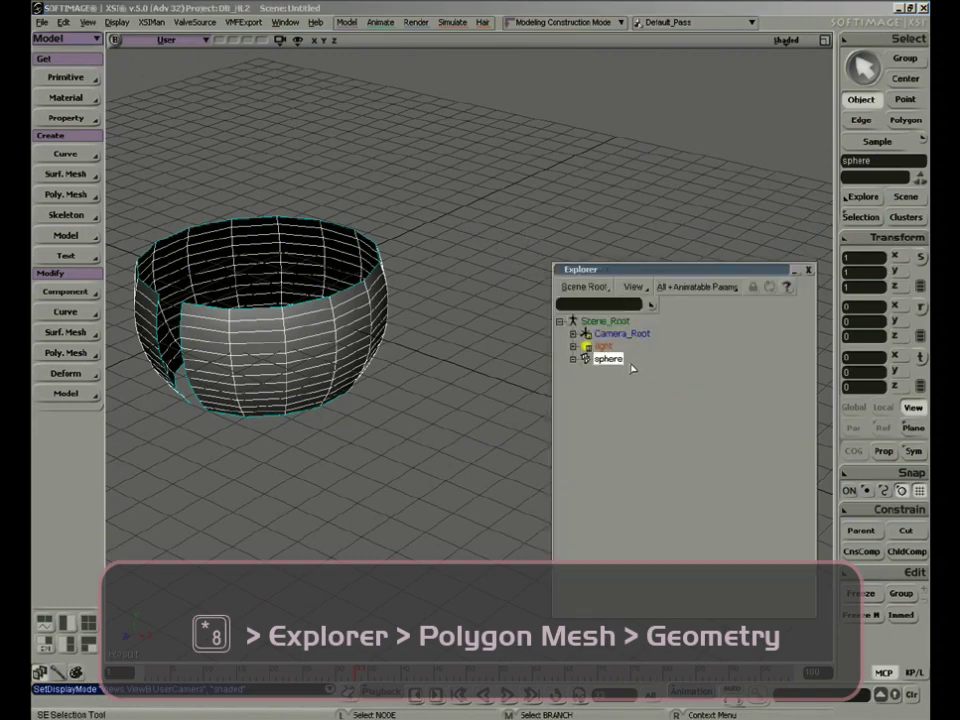
key("e")
left_click_drag(590, 224, 586, 139)
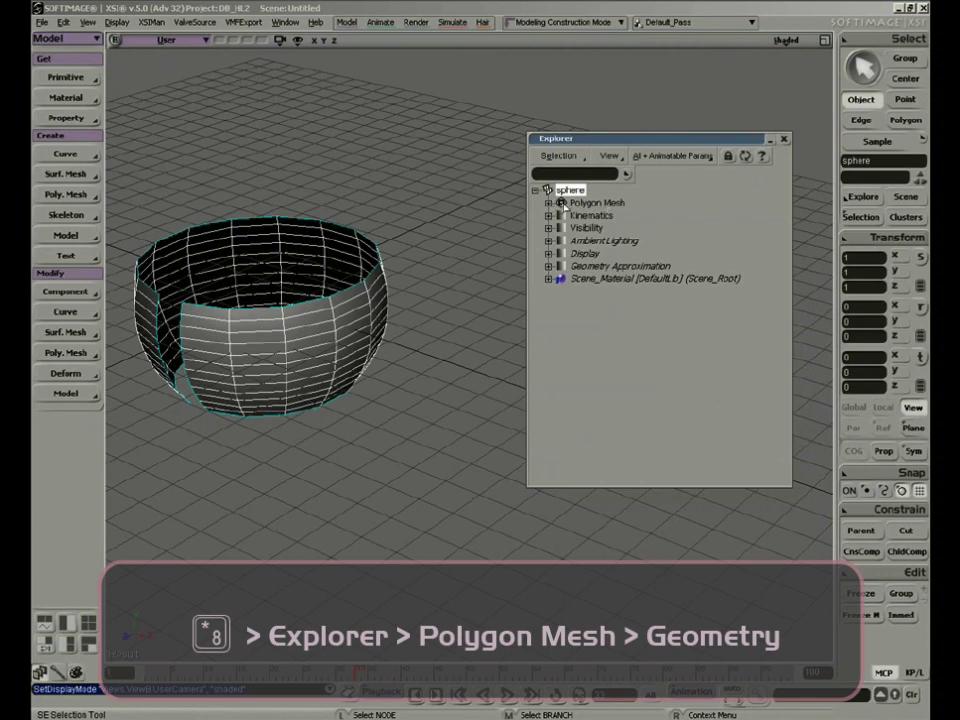
left_click(548, 202)
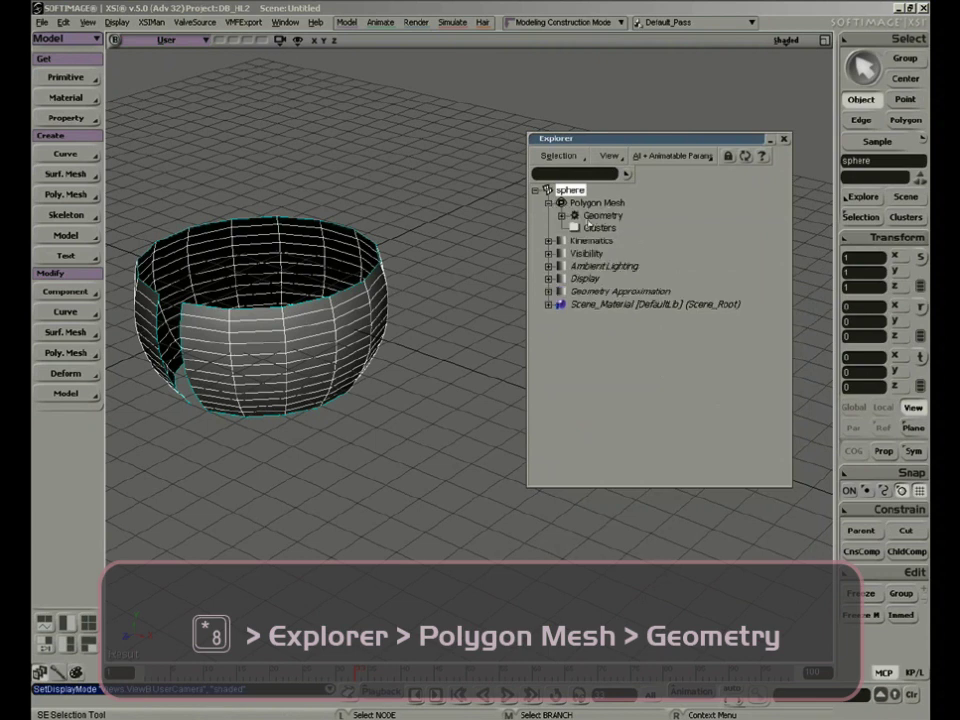
left_click(574, 217)
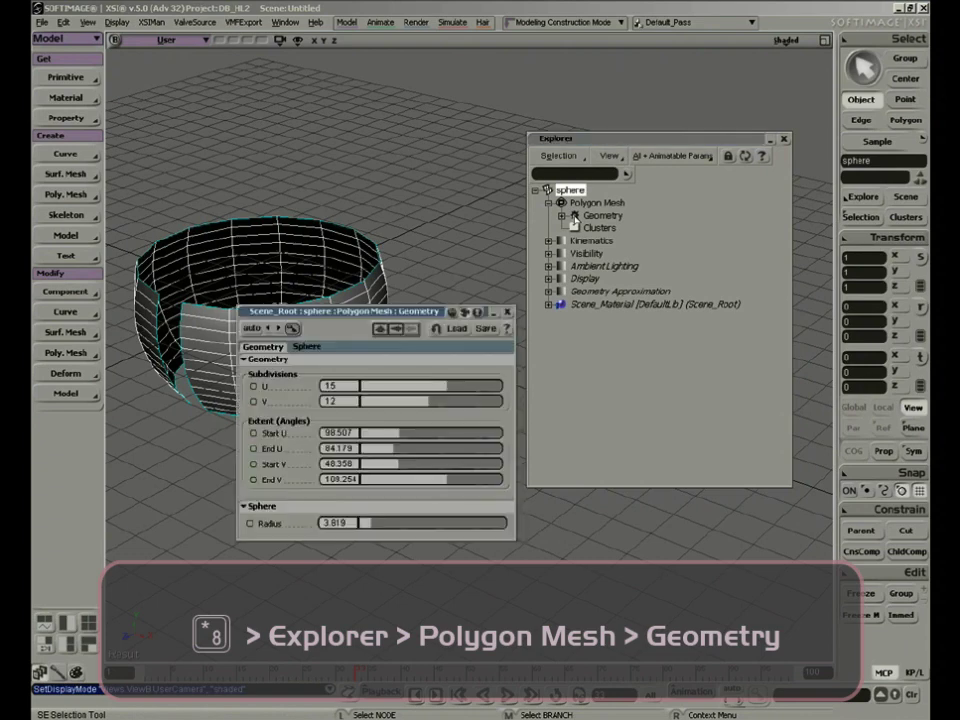
left_click_drag(376, 311, 613, 220)
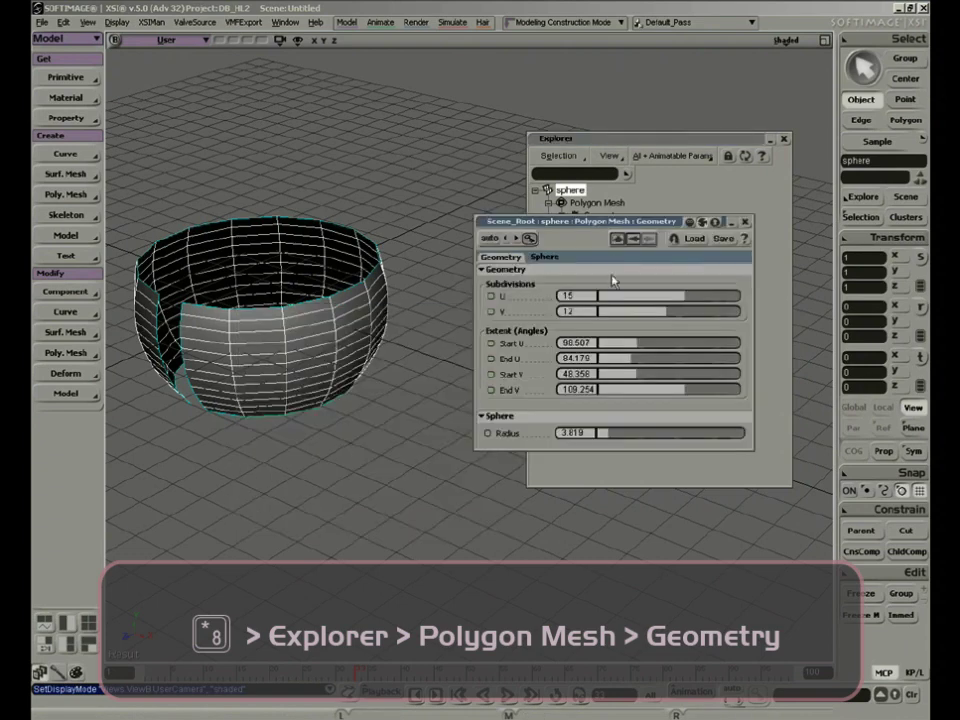
Step: Set the sphere's subdivisions to U 14 and V 14 and its extents to Start U 0, End U 360, Start V 180, End V 0
mouse_move(674, 301)
left_mouse_down()
mouse_move(665, 301)
mouse_move(676, 301)
mouse_move(678, 319)
left_mouse_up()
left_click_drag(631, 352, 605, 391)
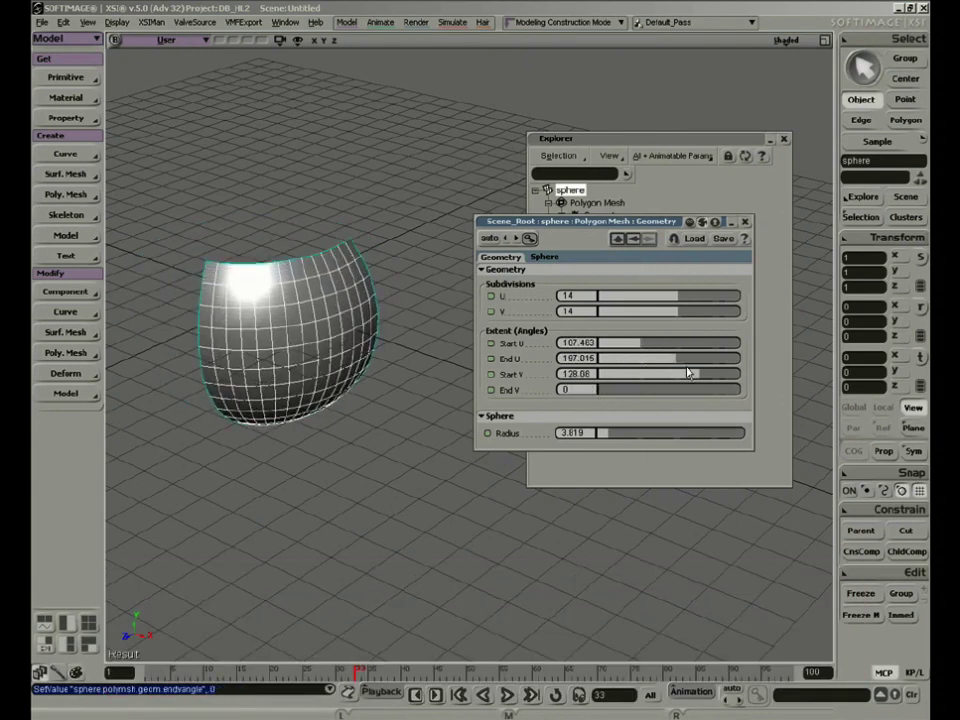
left_click_drag(705, 373, 745, 374)
left_click_drag(634, 347, 599, 349)
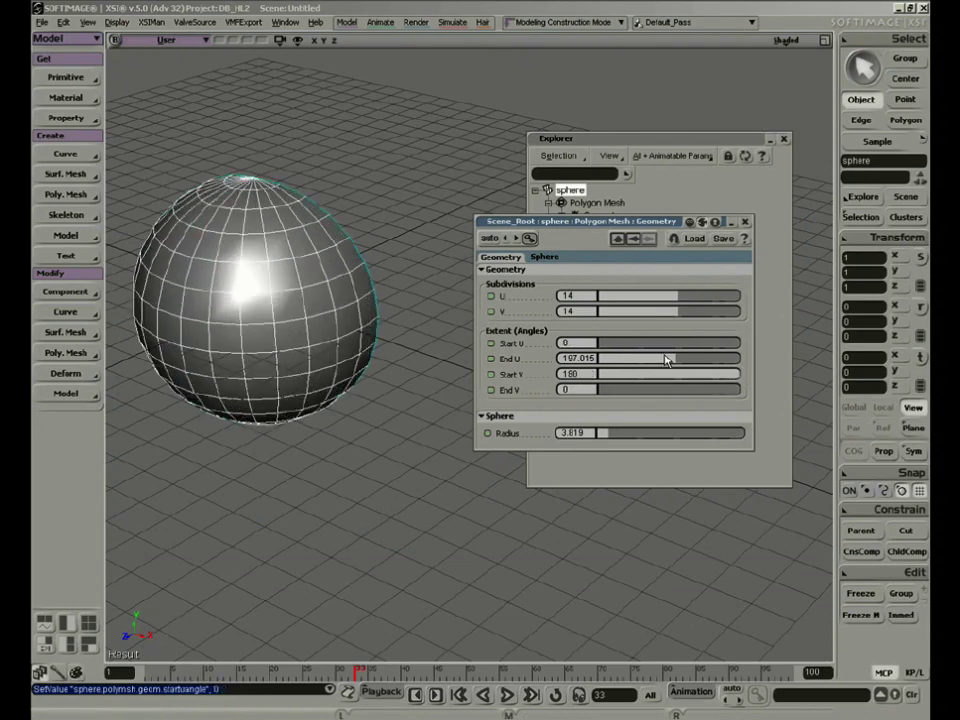
left_click_drag(669, 357, 771, 354)
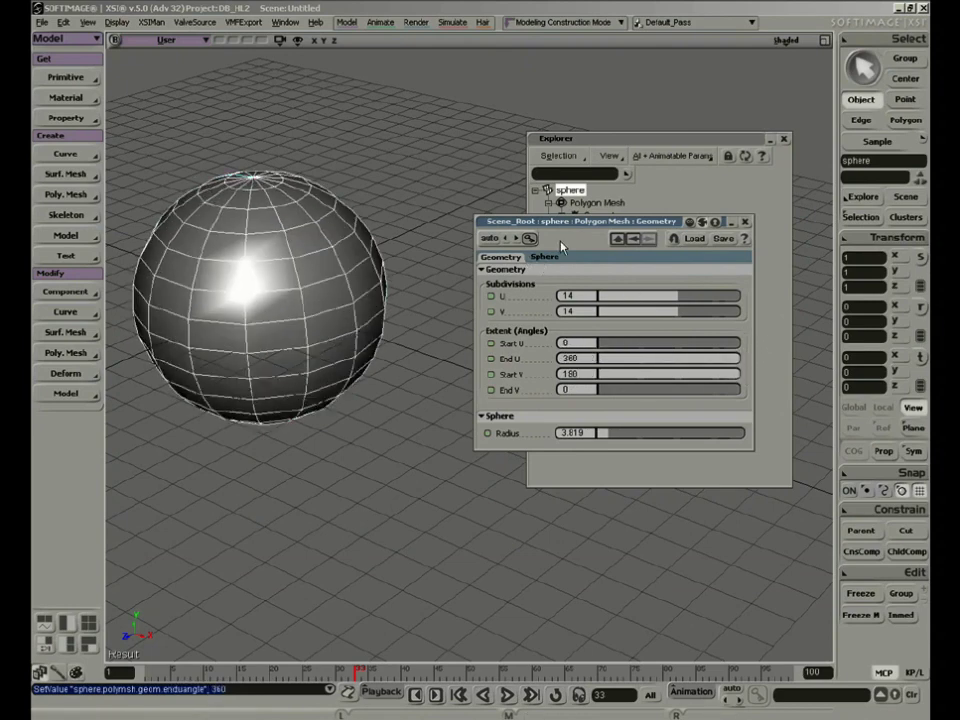
left_click_drag(561, 230, 509, 265)
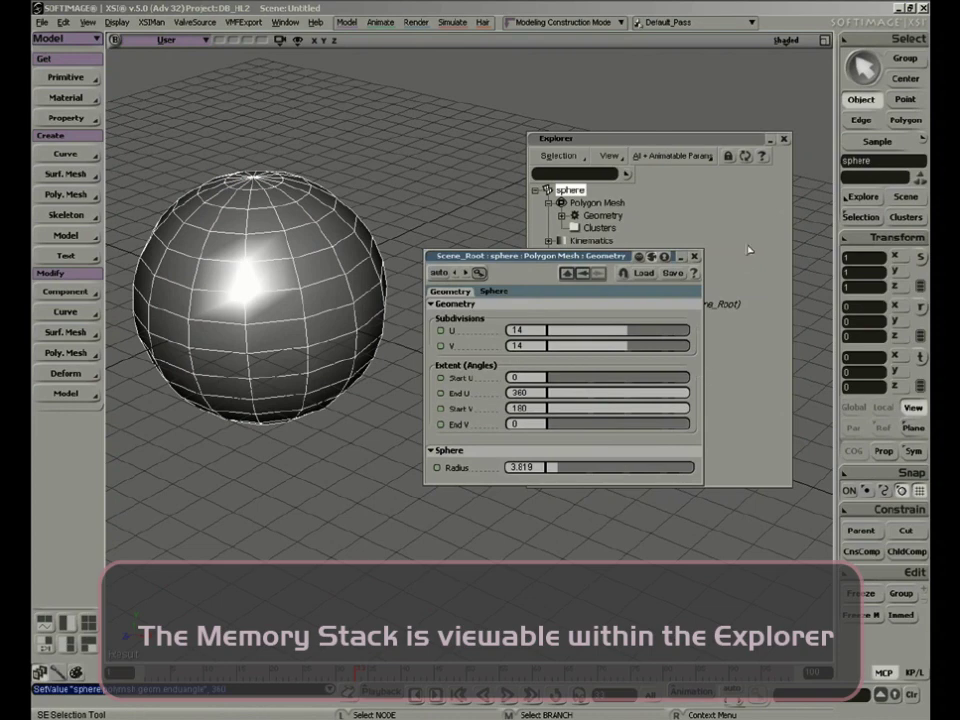
left_click(694, 256)
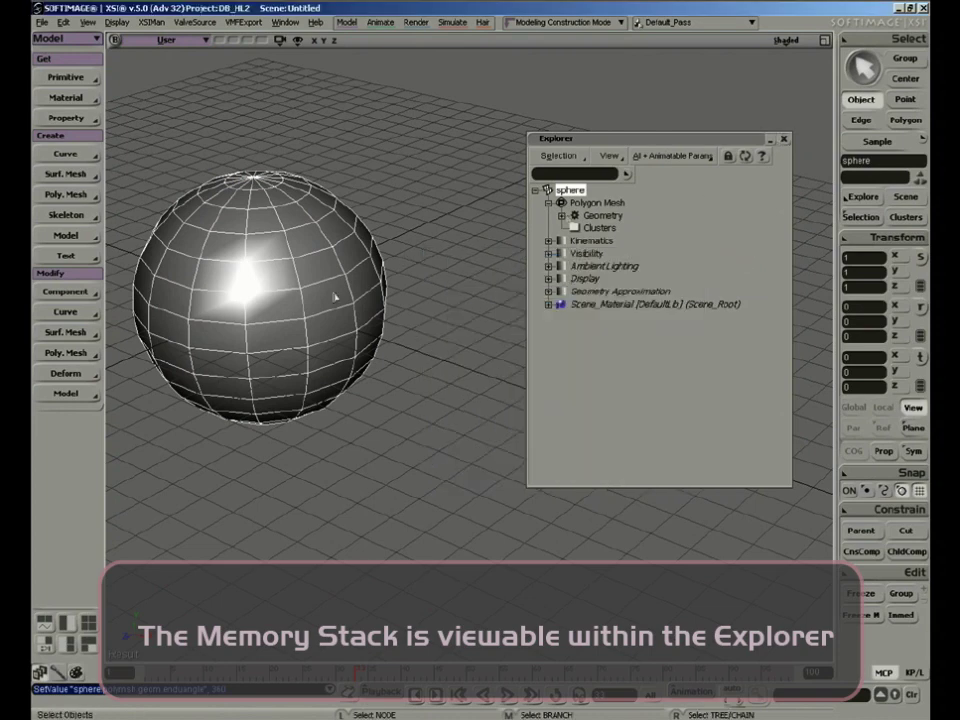
Step: Pull one point on the sphere's upper right out into a spike and expand the sphere's Polygon Mesh stack in the Explorer
key("s")
right_click_drag(364, 309, 379, 283)
left_click_drag(367, 285, 382, 302)
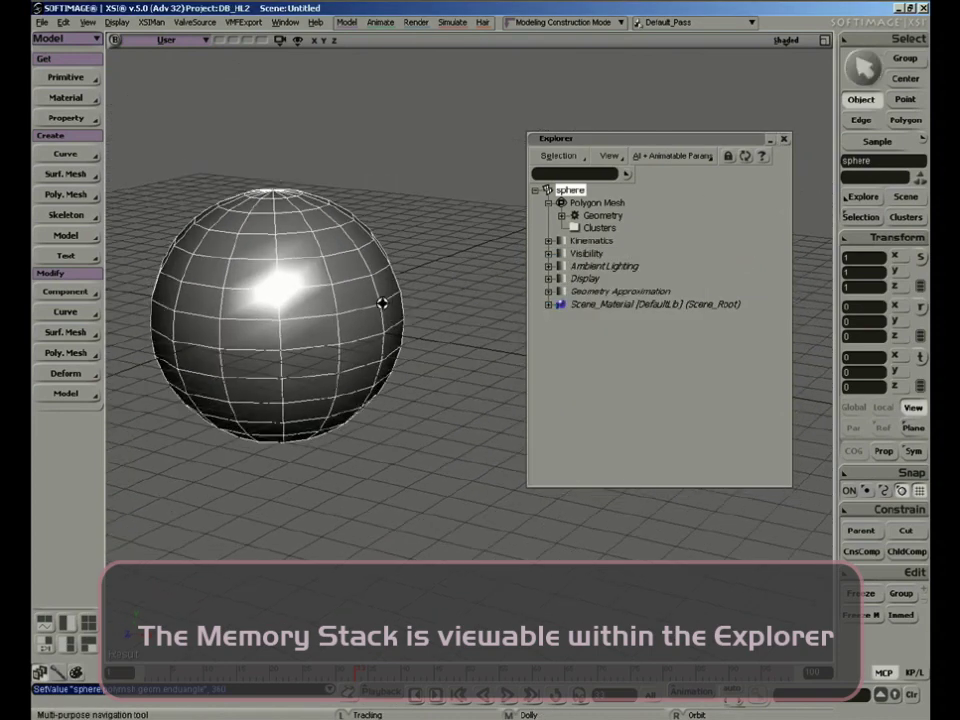
key("m")
left_click_drag(360, 256, 400, 168)
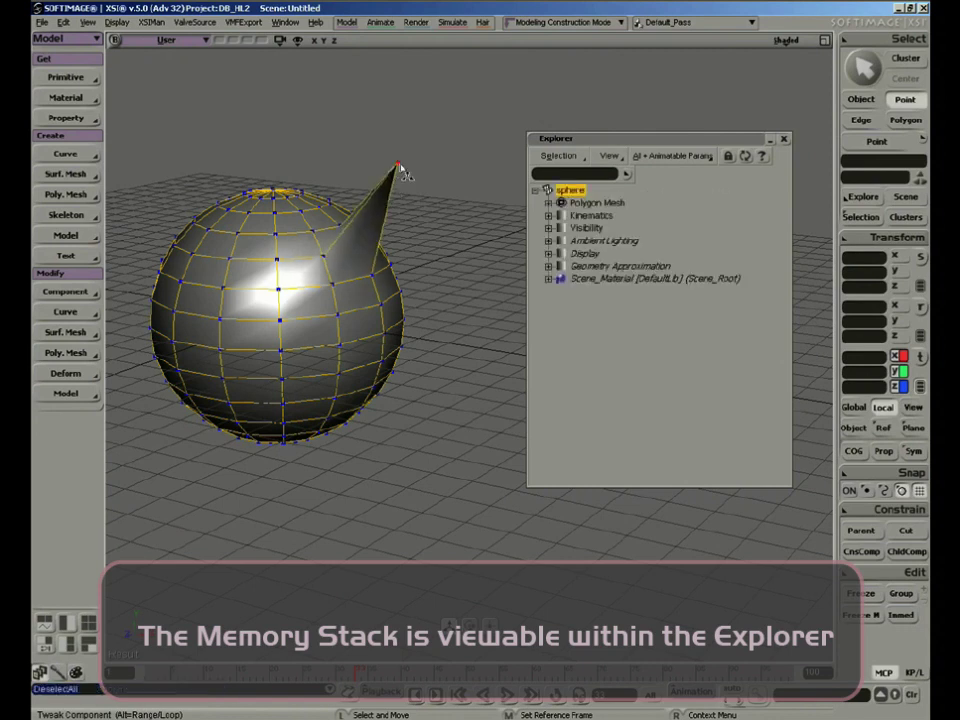
key("space")
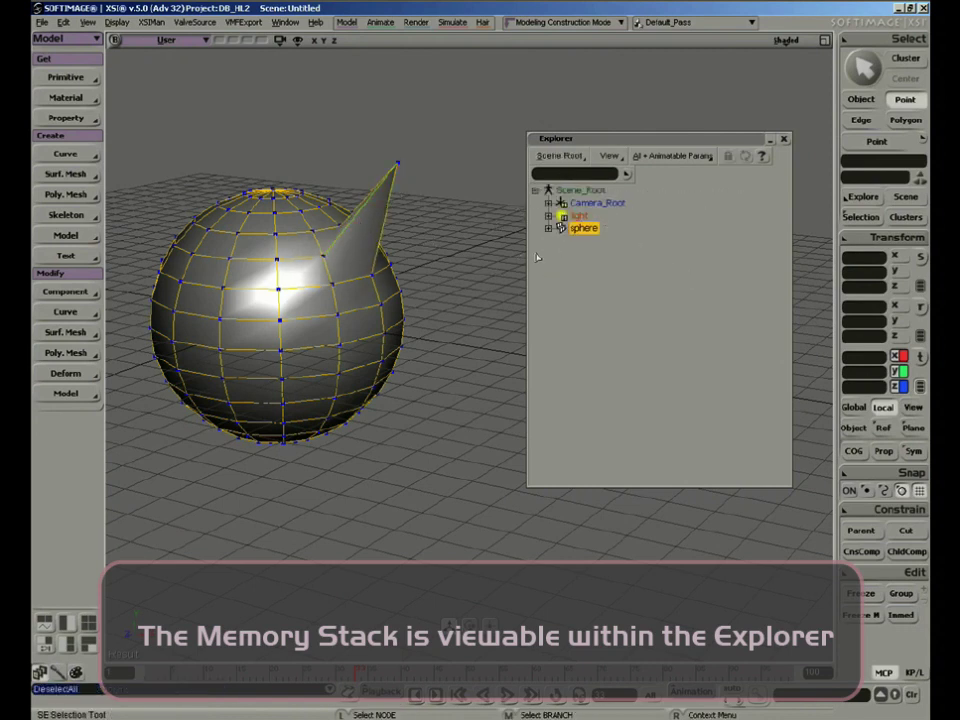
left_click(548, 228)
left_click(561, 241)
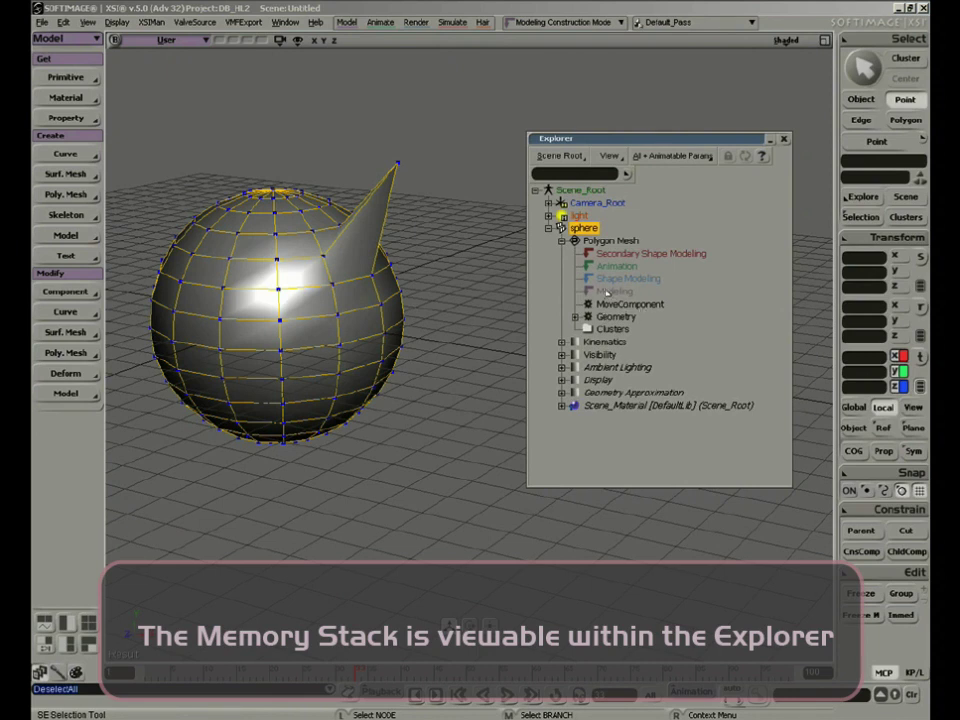
Step: Tweak three more components around the spike, pulling out an edge below it and shifting the large polygon beside it
key("m")
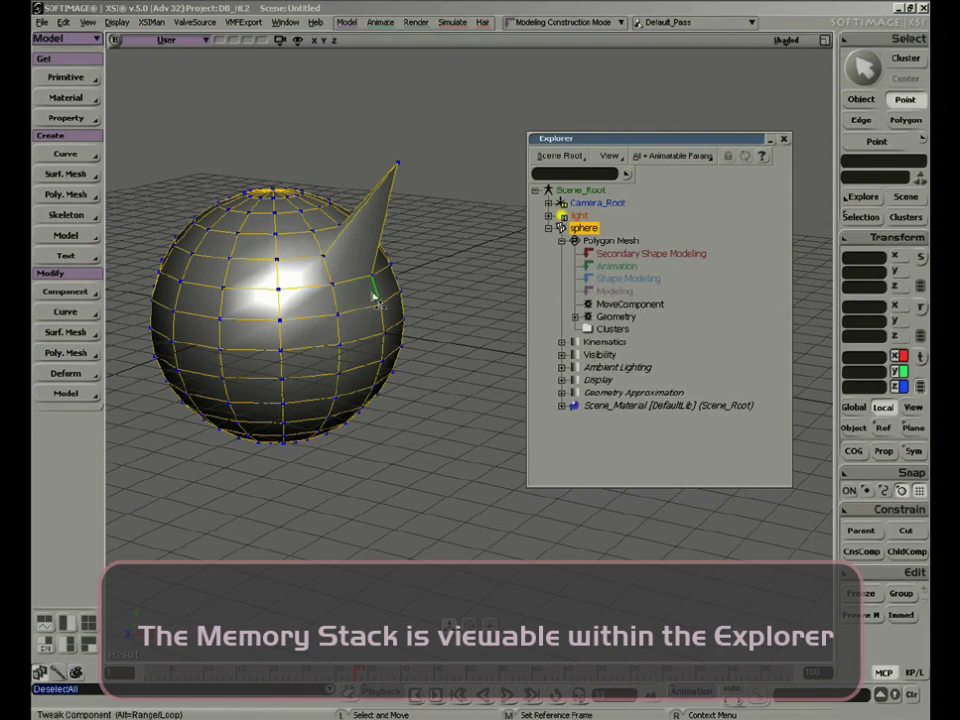
left_click_drag(375, 288, 435, 264)
left_click_drag(334, 318, 306, 344)
left_click_drag(388, 256, 375, 268)
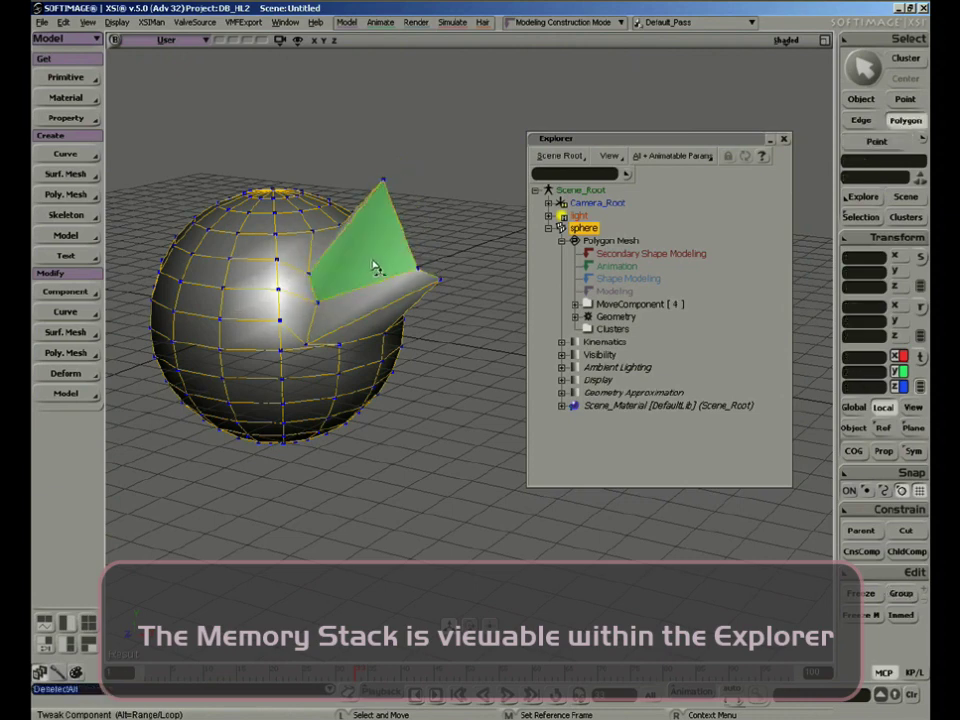
Step: Delete the large polygon on the front of the spike and expand the MoveComponent group in the Explorer
key("u")
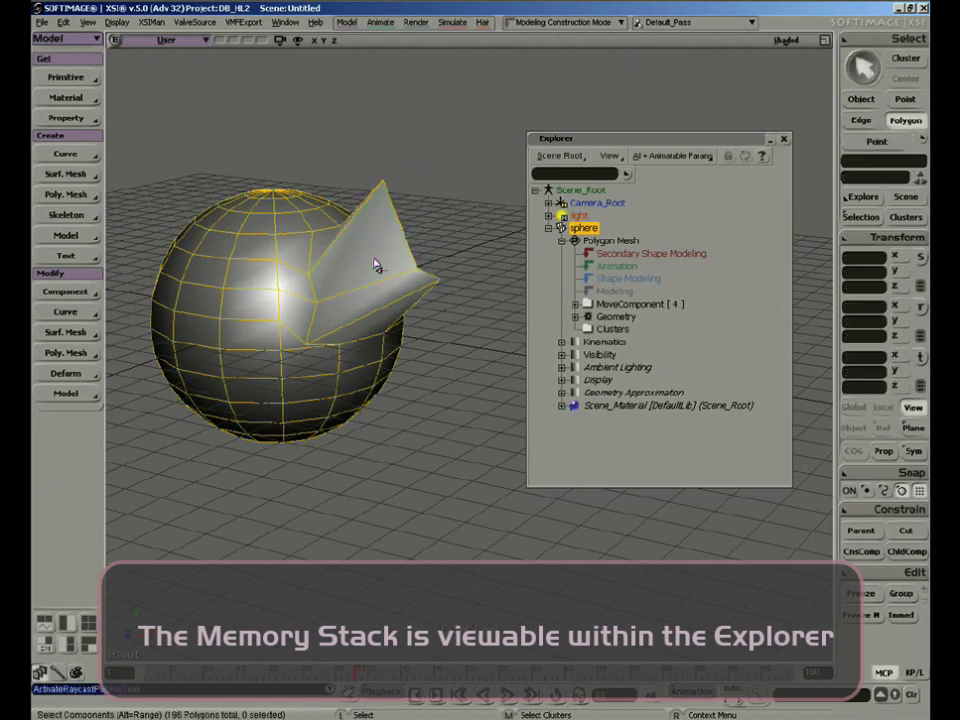
left_click(376, 265)
key("Delete")
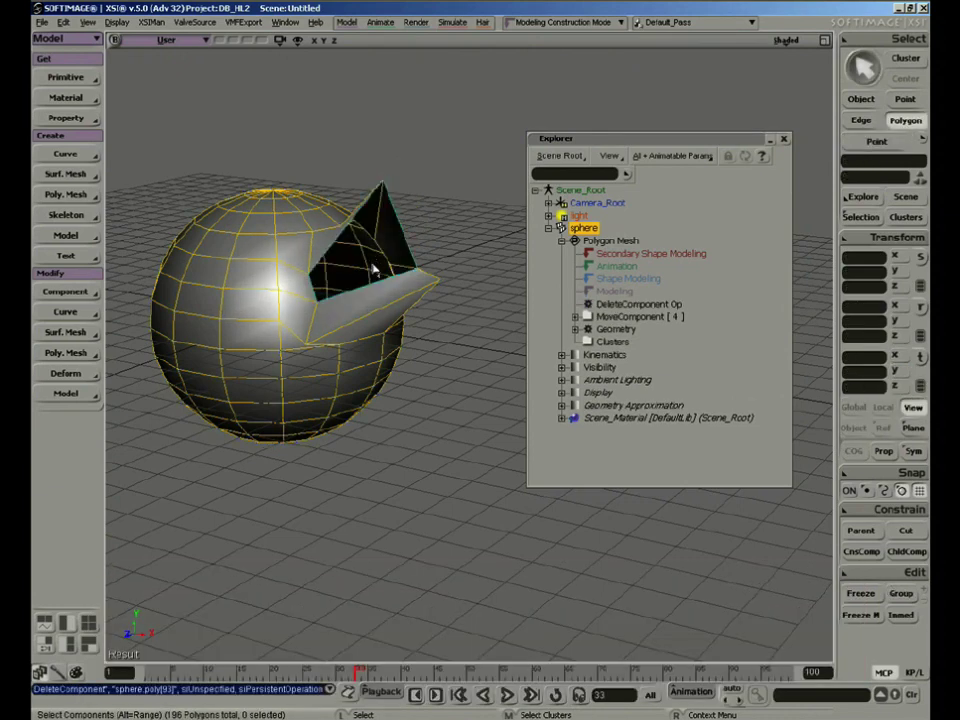
left_click(576, 317)
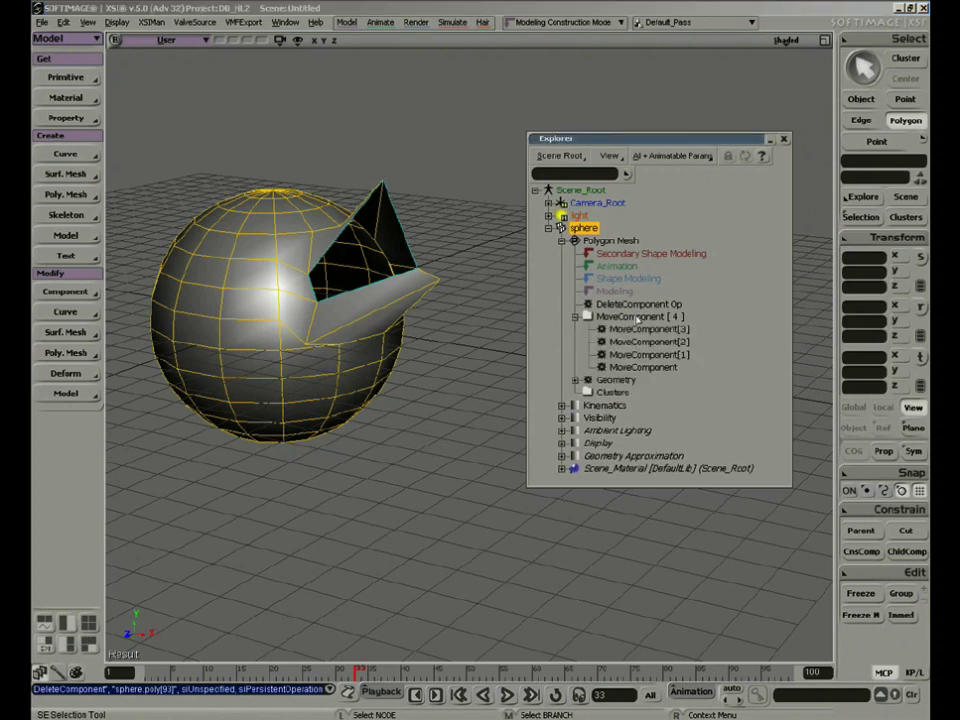
Step: Pull a point on the sphere's upper left upward into a second spike
key("m")
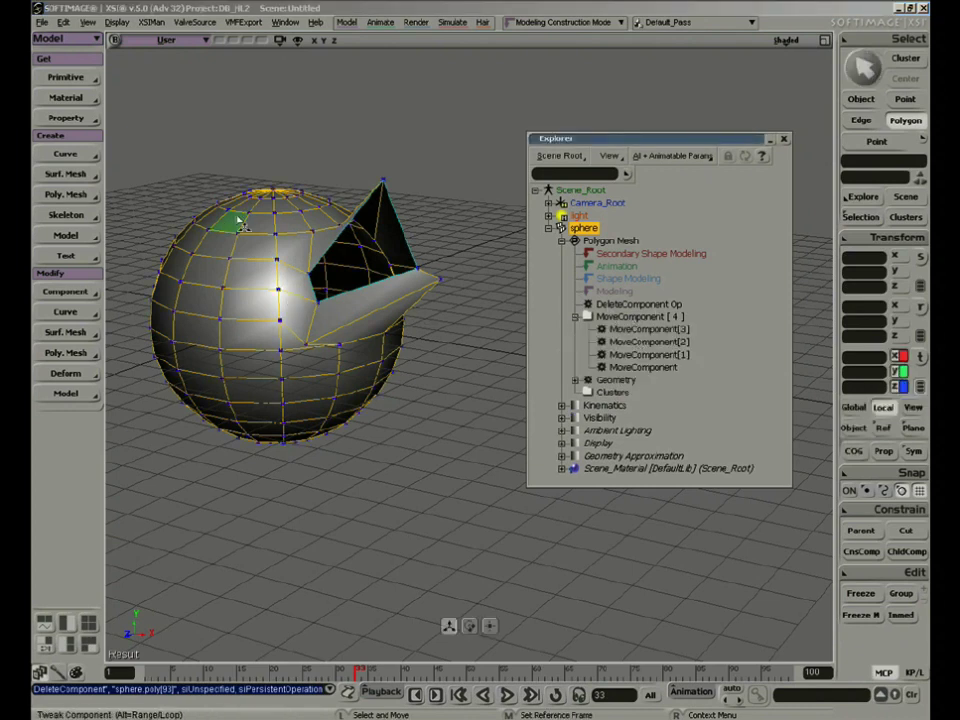
left_click_drag(240, 190, 232, 158)
key("space")
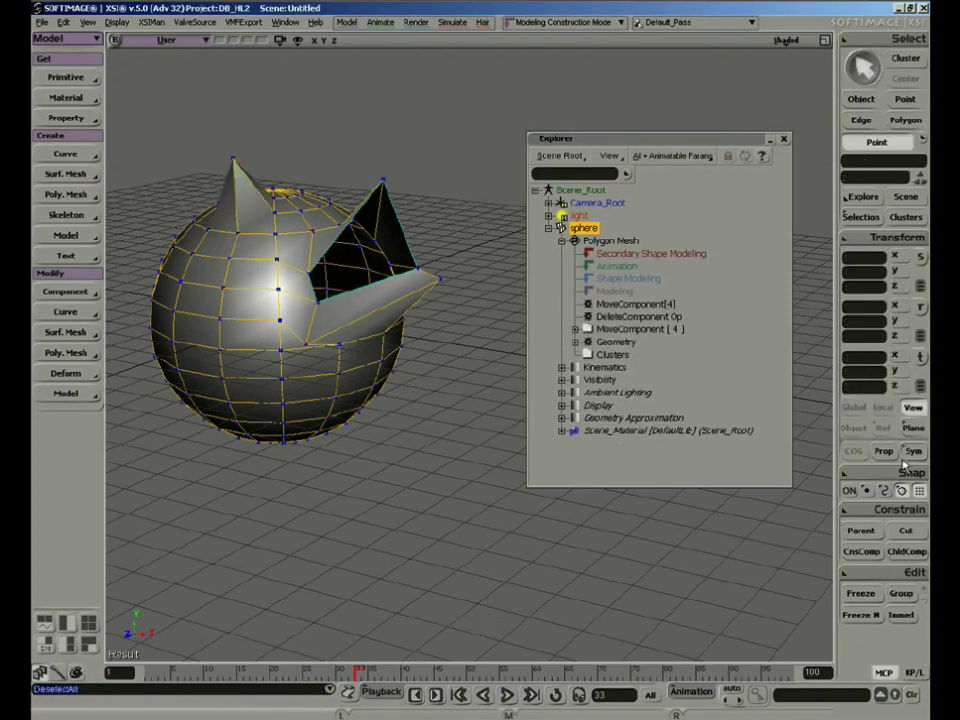
Step: Distort the front of the sphere between the two spikes by moving several of its components with the Tweak Component tool
key("m")
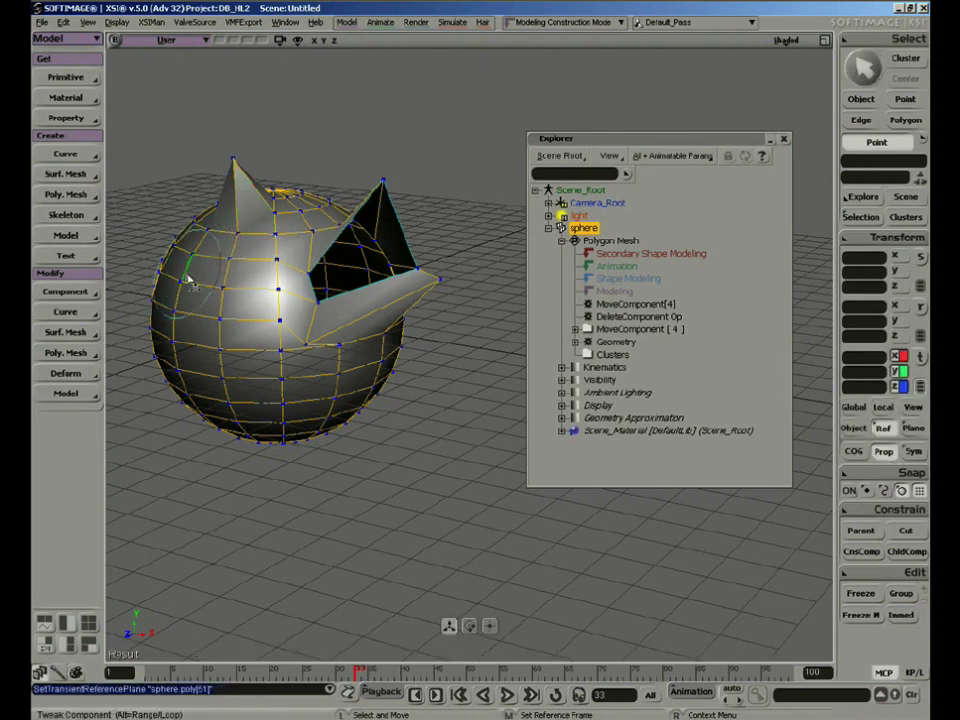
left_click(168, 240)
left_click_drag(168, 240, 164, 256)
left_click_drag(206, 308, 248, 358)
left_click_drag(282, 358, 294, 374)
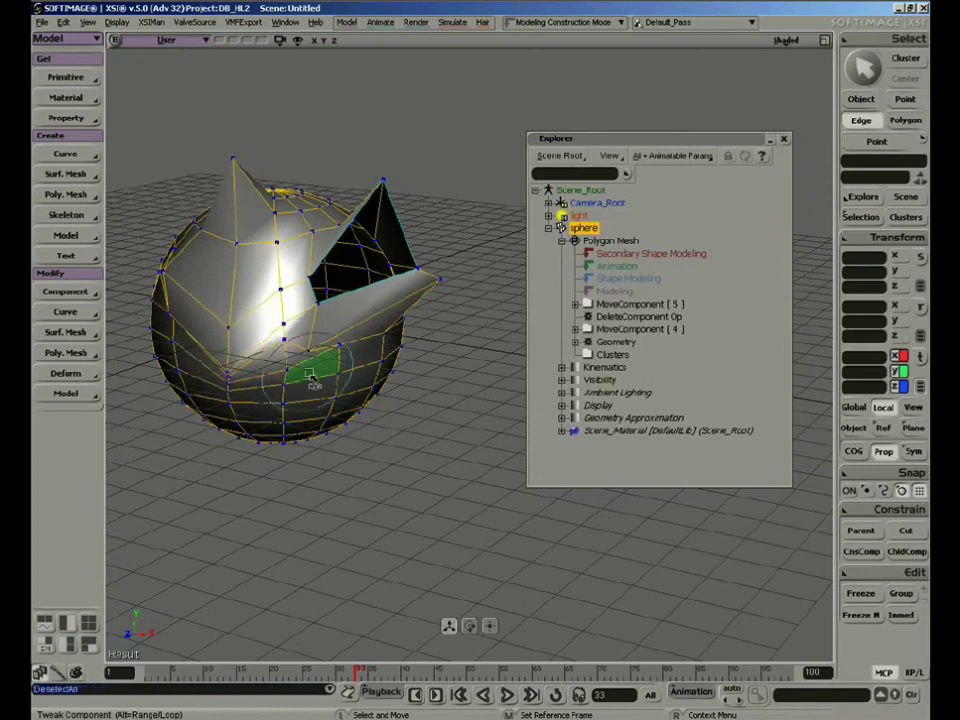
left_click_drag(304, 310, 315, 199)
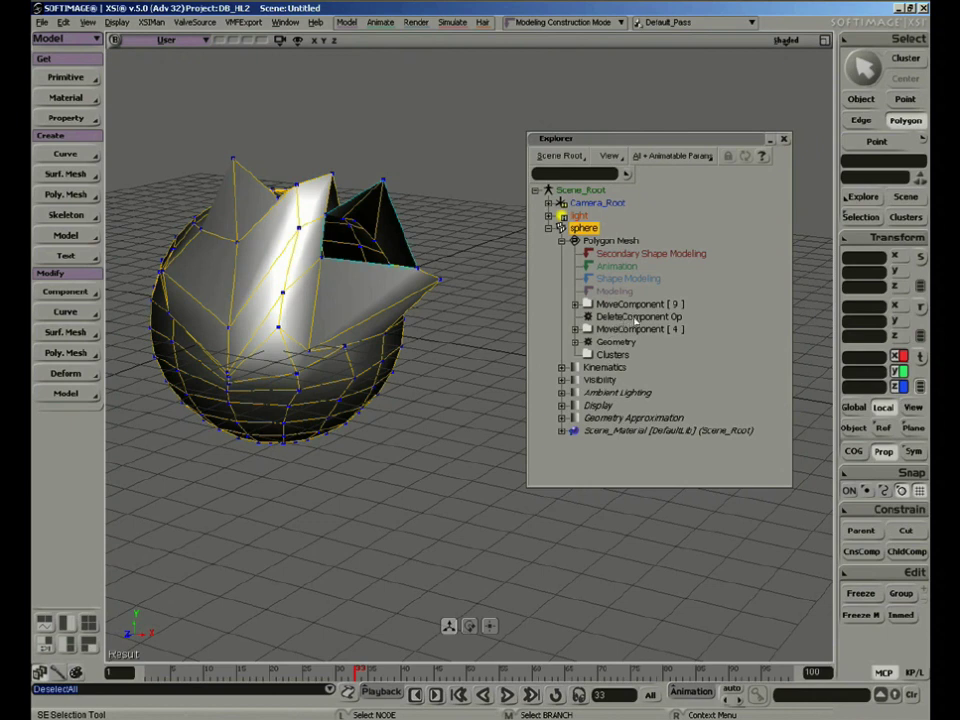
Step: Delete the DeleteComponent Op from the sphere's Polygon Mesh stack in the Explorer
left_click(642, 317)
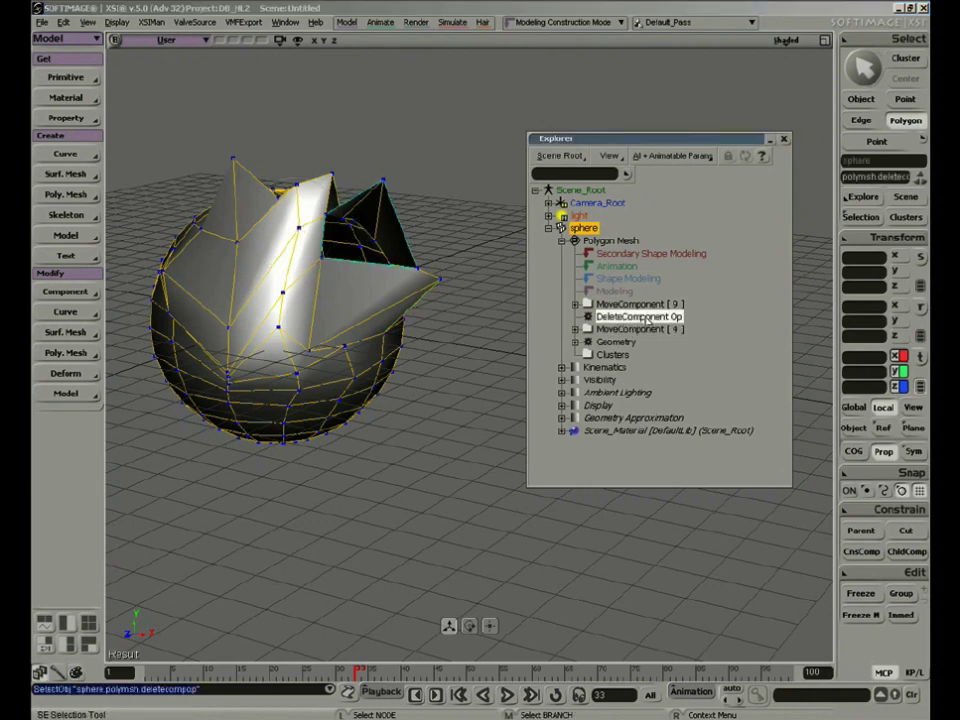
key("Delete")
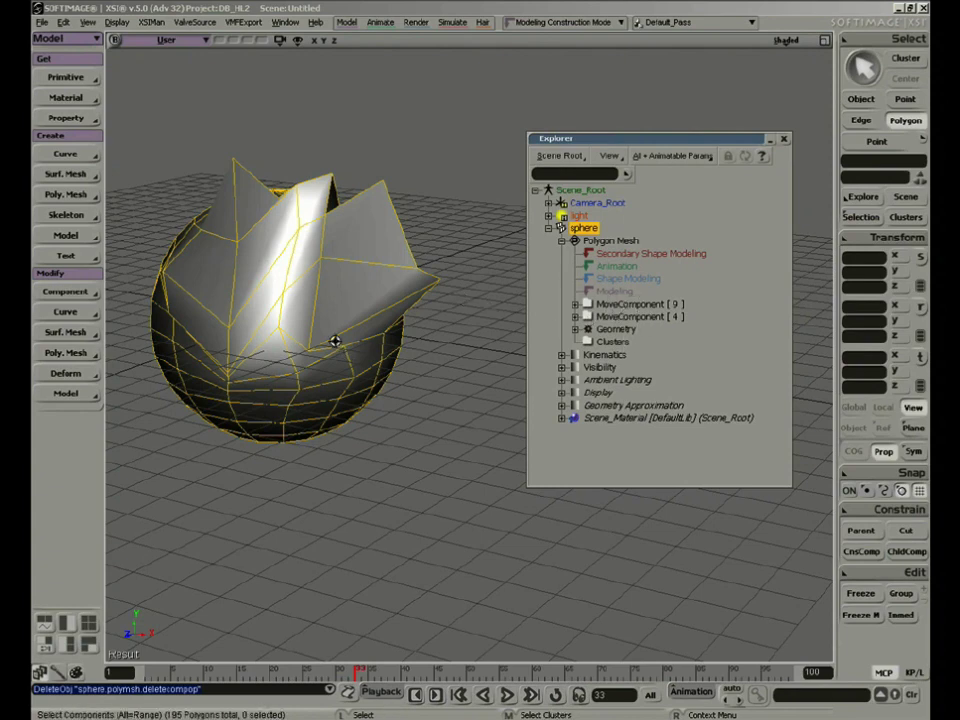
key("s")
right_click_drag(336, 339, 280, 345)
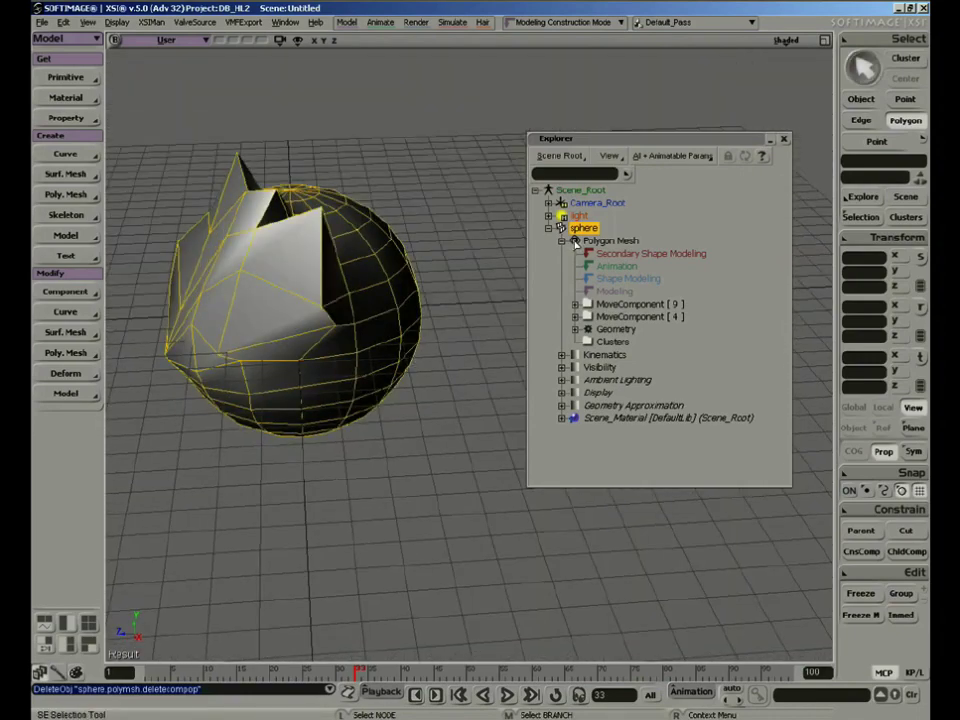
left_click(564, 243)
left_click(563, 242)
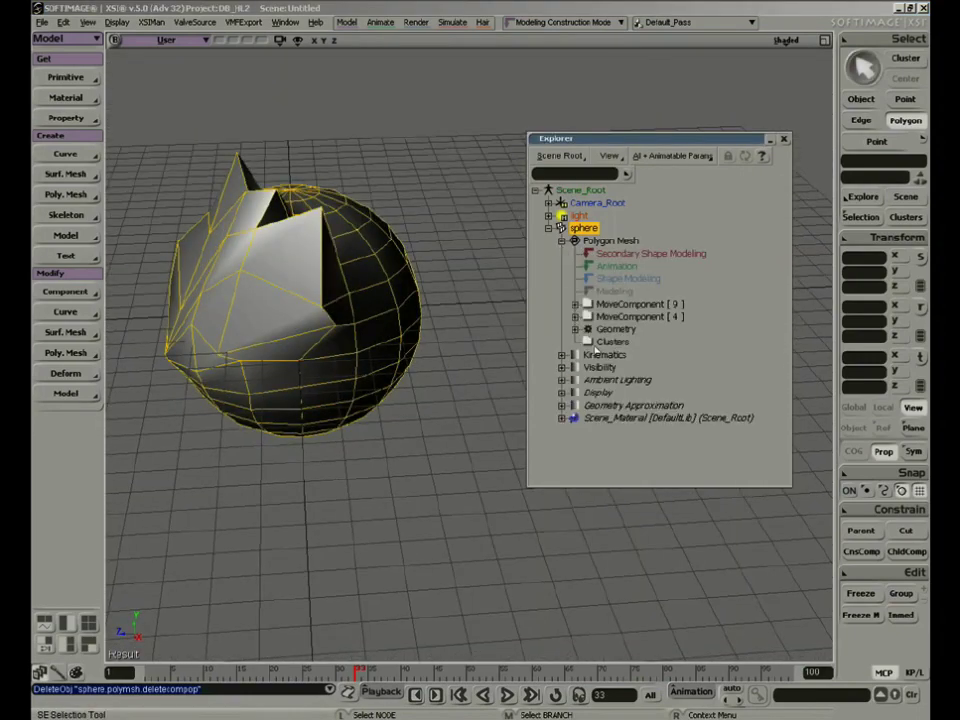
Step: Open the sphere's Geometry properties and set both the U and V subdivisions to 24
left_click(589, 333)
left_click_drag(601, 332, 707, 332)
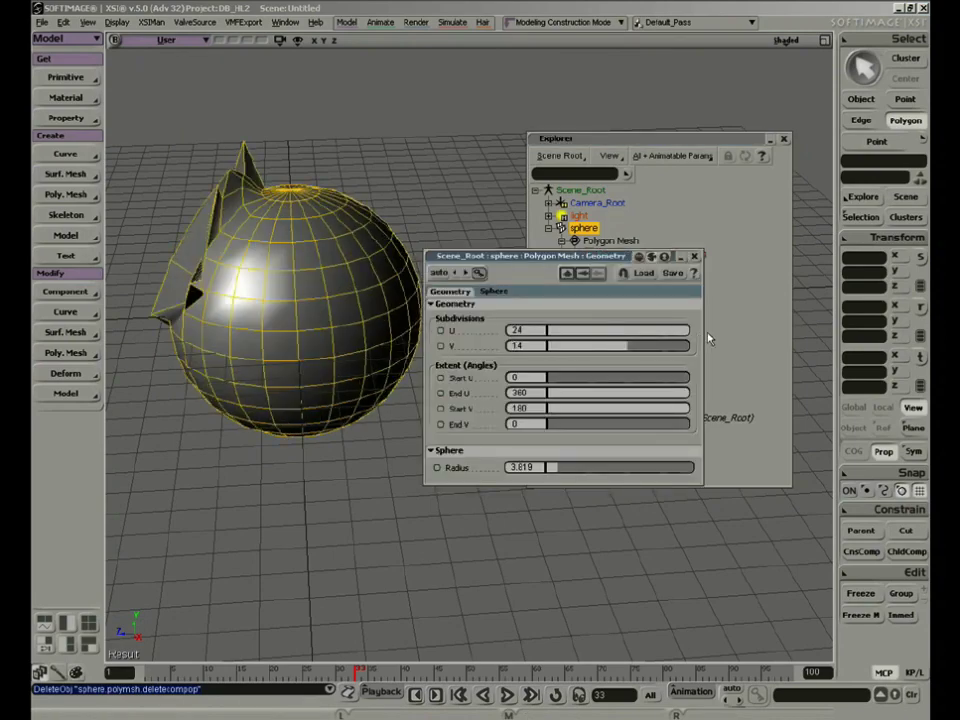
left_click_drag(618, 346, 715, 346)
key("s")
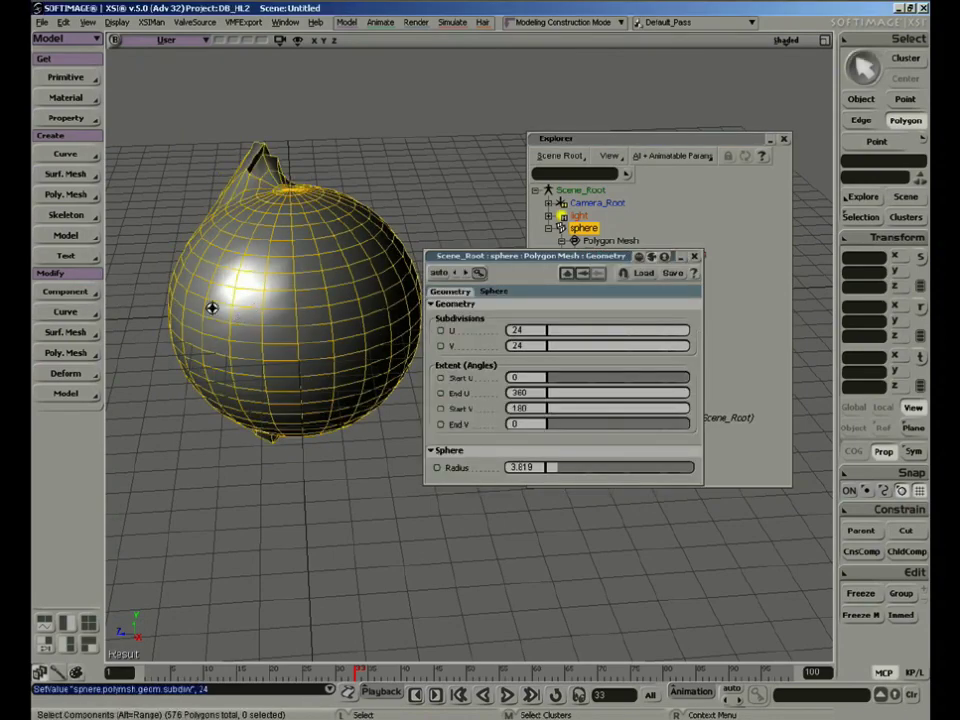
right_click_drag(212, 306, 400, 330)
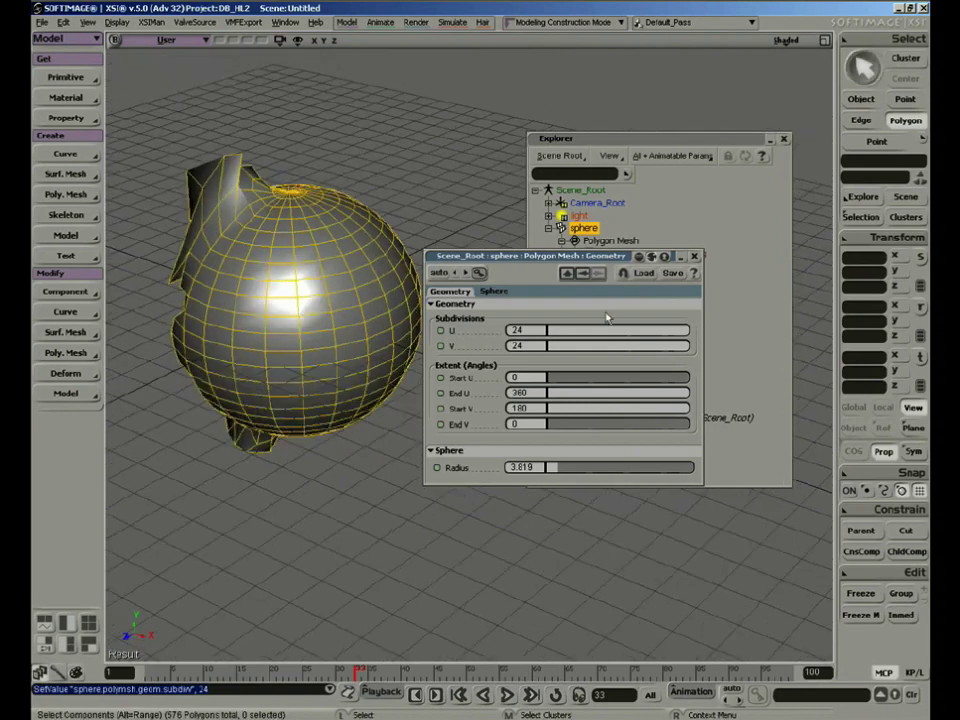
Step: Set the sphere's subdivisions to 16 in U and 17 in V, and move the property window clear of the Explorer
left_click(590, 331)
left_click(573, 346)
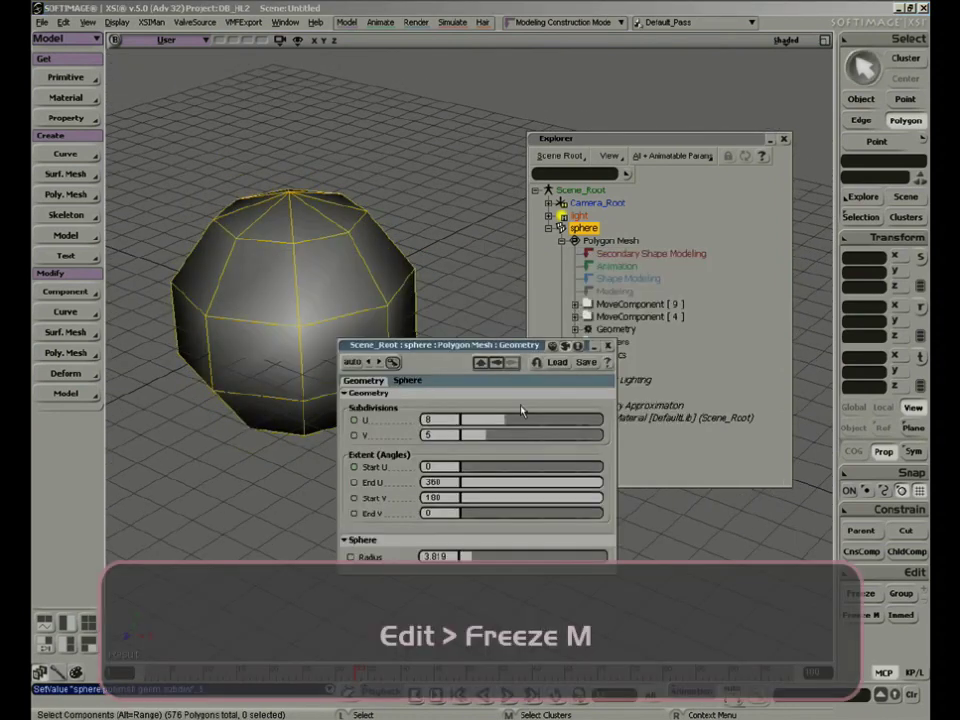
left_click(555, 419)
left_click(558, 436)
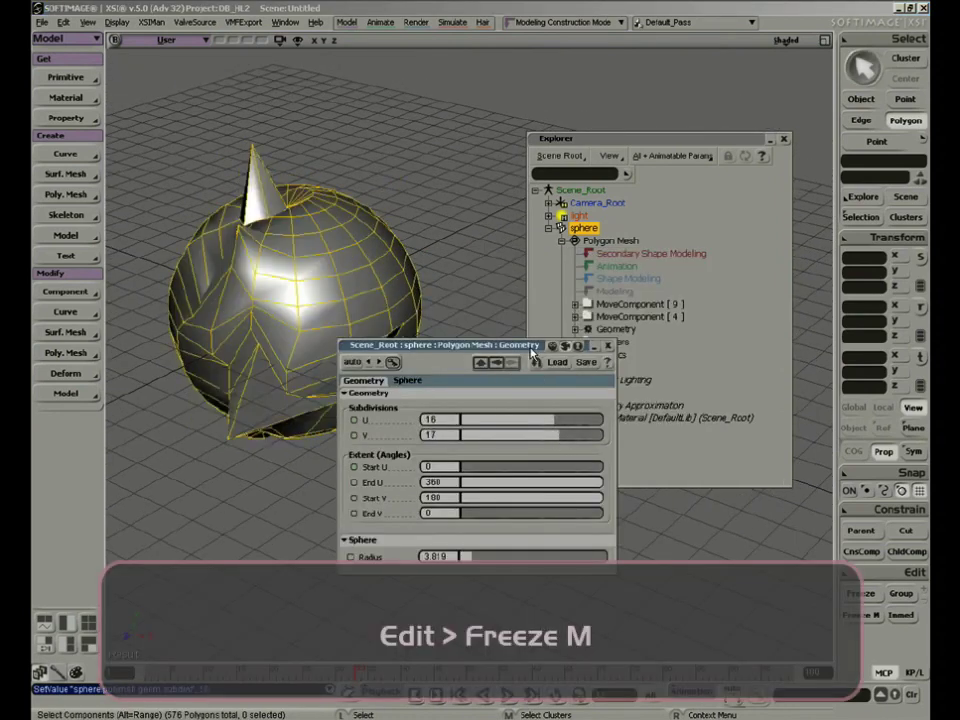
left_click_drag(530, 348, 406, 369)
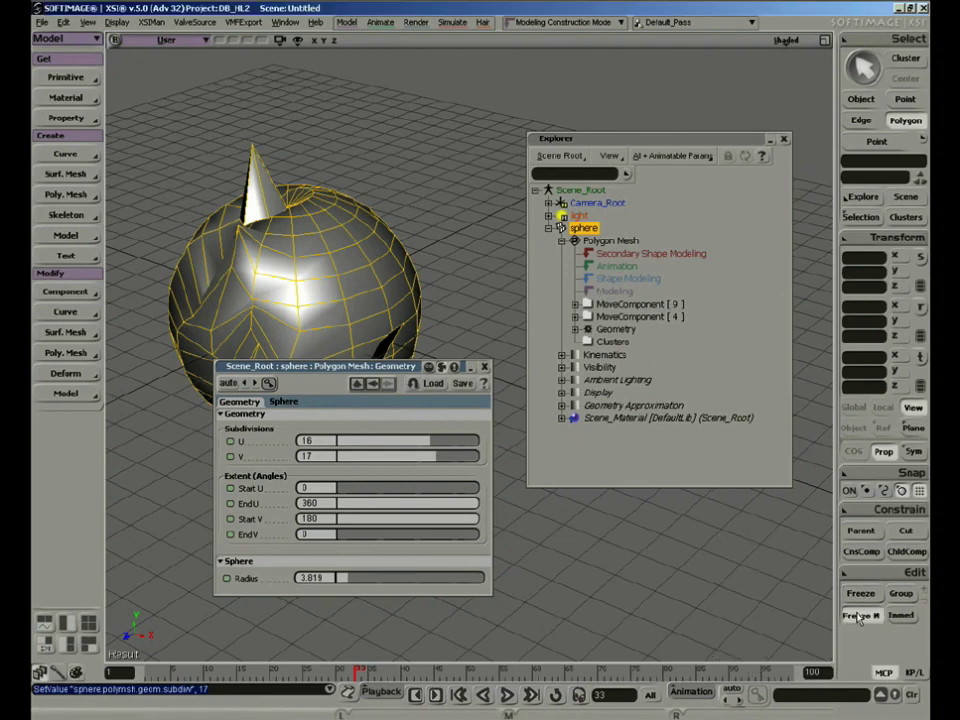
Step: Freeze the modeling operators of the whole sphere object with Freeze M and close its Geometry properties
key("space")
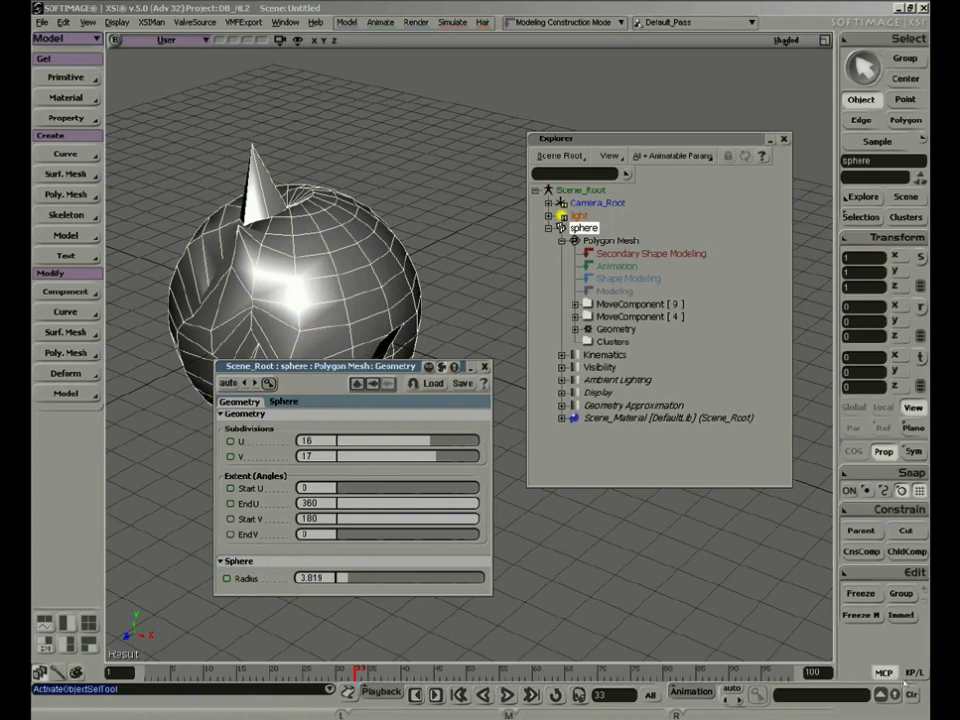
left_click(858, 614)
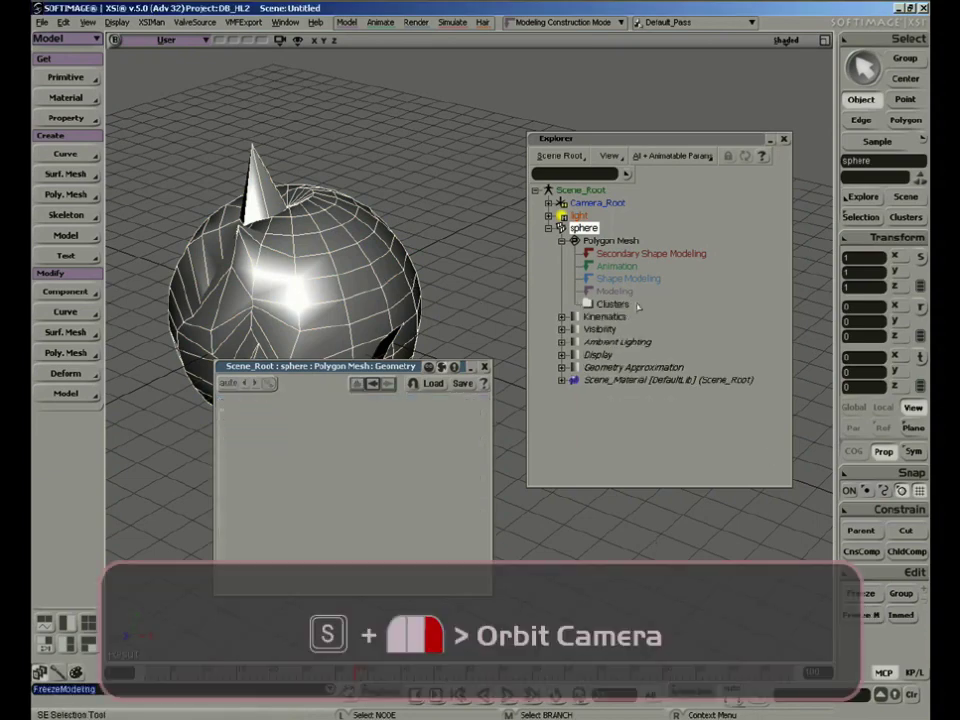
left_click(485, 367)
Step: Examine the frozen sphere from several angles and look at its general properties
key("s")
right_click_drag(484, 362, 290, 400)
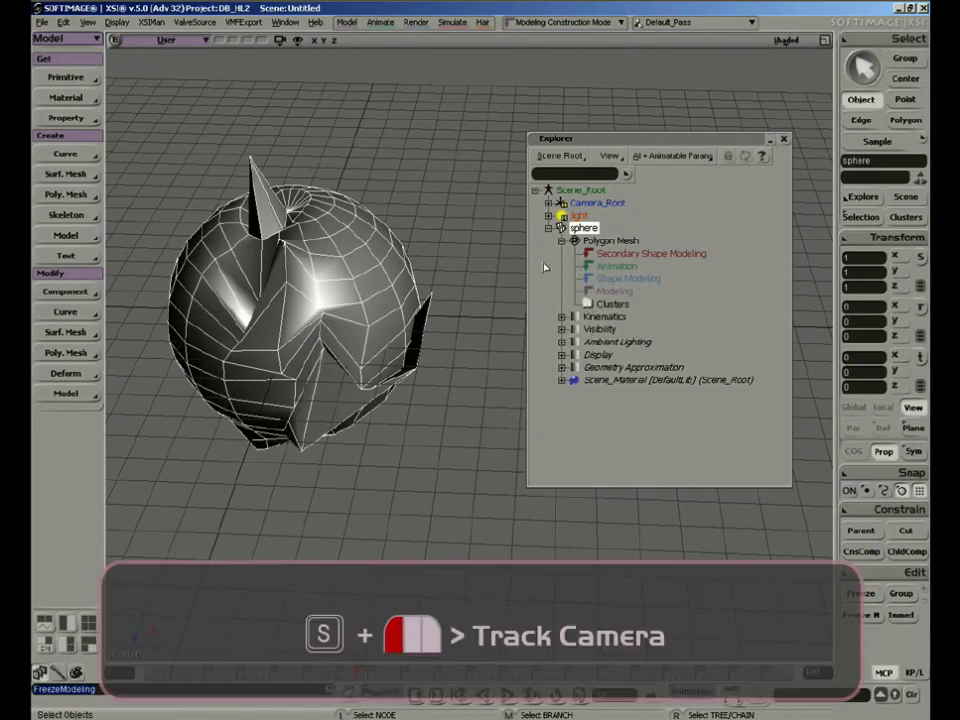
key("s")
right_click_drag(429, 343, 446, 330)
left_click_drag(402, 303, 456, 347)
right_click_drag(456, 347, 388, 373)
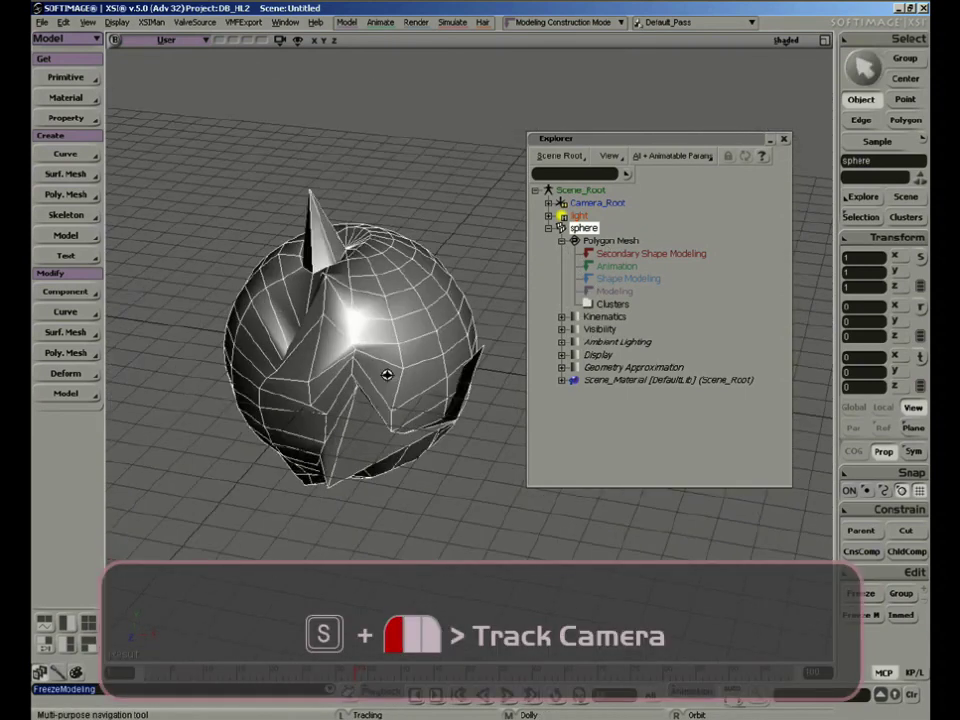
left_click_drag(388, 373, 374, 321)
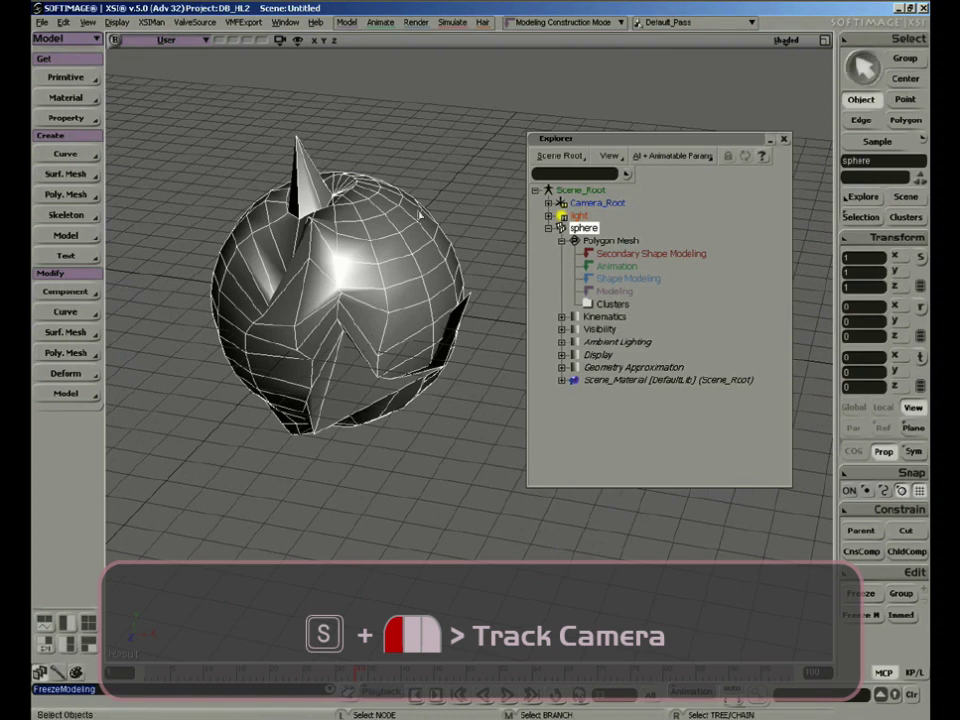
key("Return")
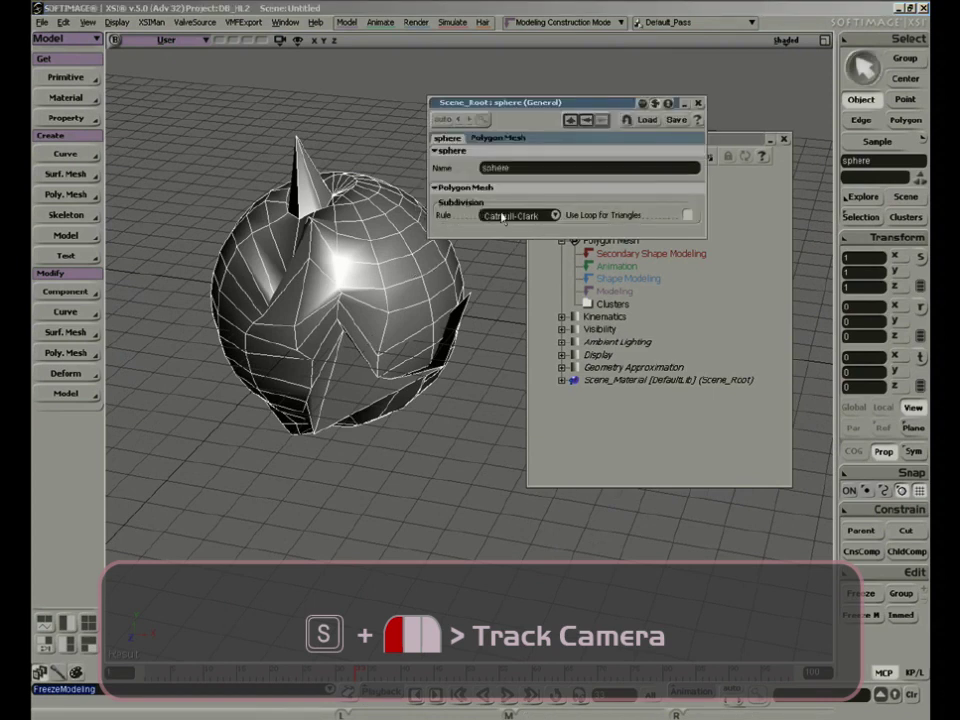
left_click(698, 103)
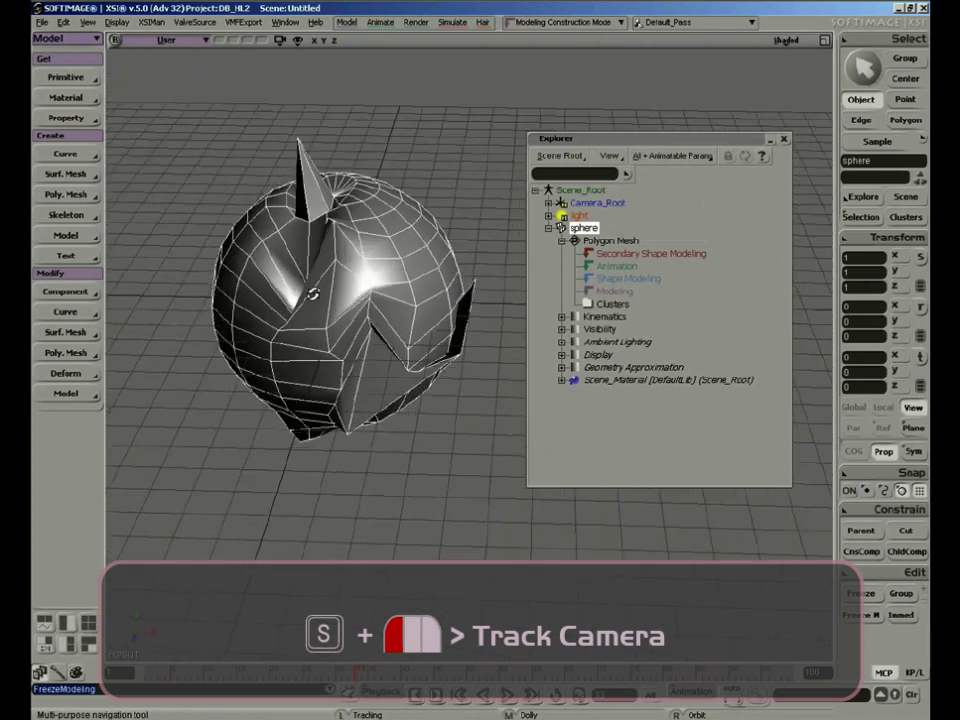
Step: Pull several points, edges and polygons on the sphere's front and sides outward with the Tweak Component tool
key("m")
left_click_drag(398, 205, 422, 130)
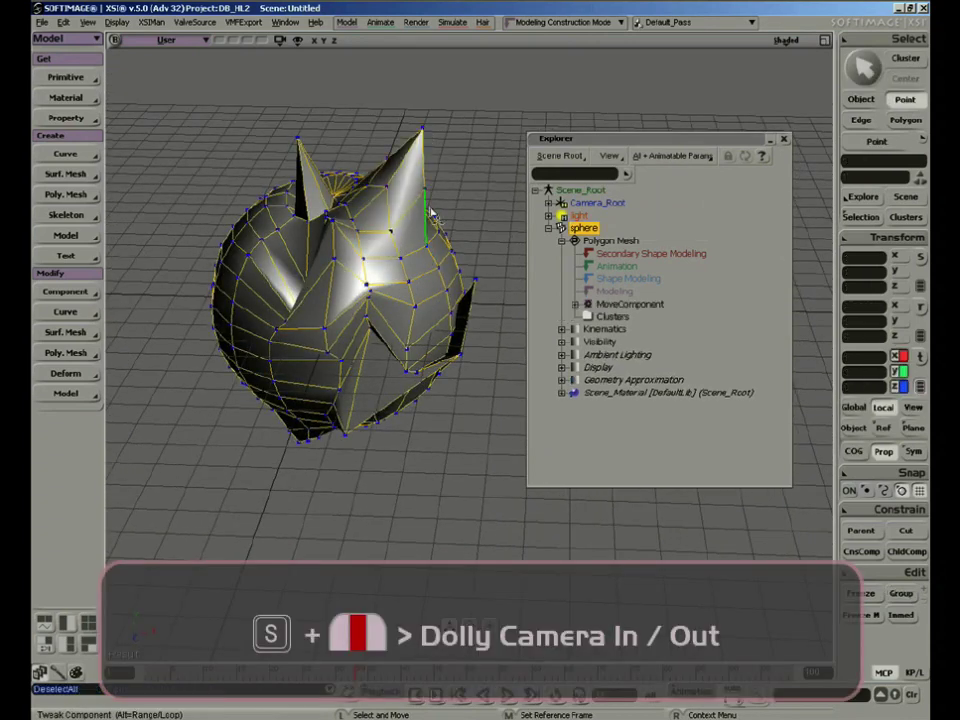
left_click_drag(437, 225, 496, 234)
left_click_drag(411, 290, 348, 262)
left_click_drag(366, 280, 191, 262)
left_click_drag(173, 316, 222, 300)
left_click_drag(262, 326, 250, 420)
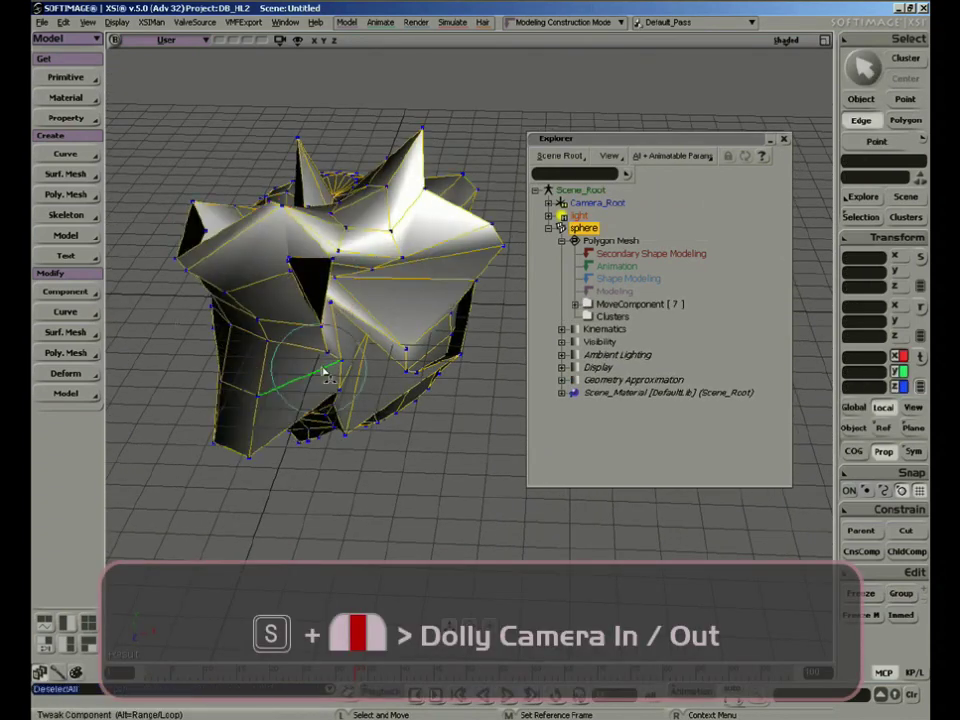
left_click_drag(326, 371, 334, 403)
Step: Raise the mesh's subdivision level by two steps and move more components on its front and top
key("KP_Add")
key("KP_Add")
left_click_drag(397, 296, 408, 328)
left_click_drag(407, 400, 422, 440)
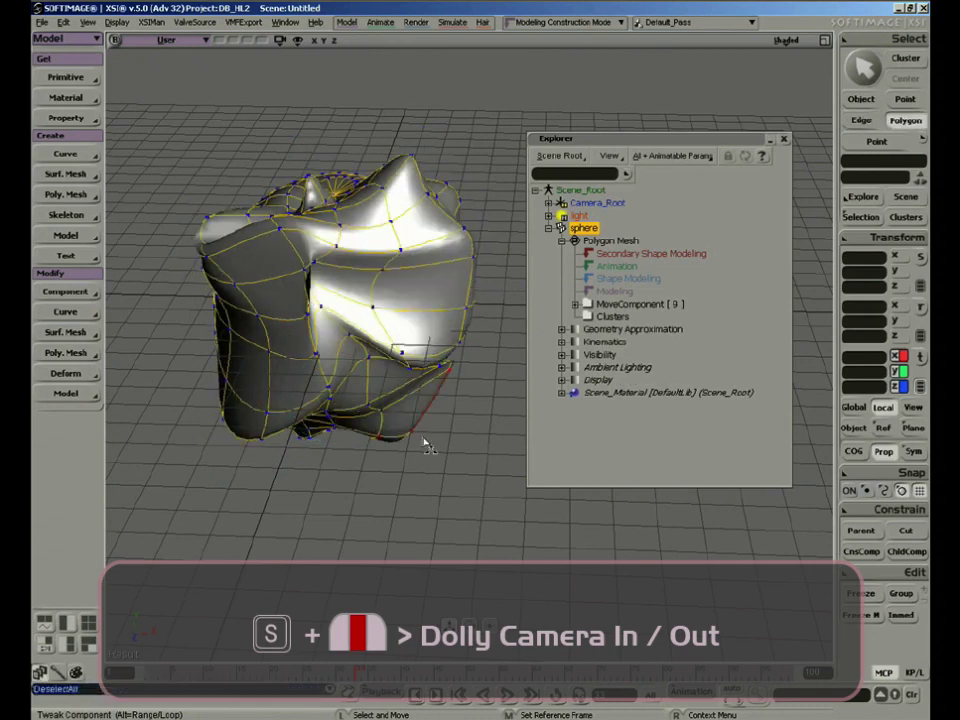
left_click_drag(308, 182, 276, 152)
left_click_drag(331, 198, 325, 104)
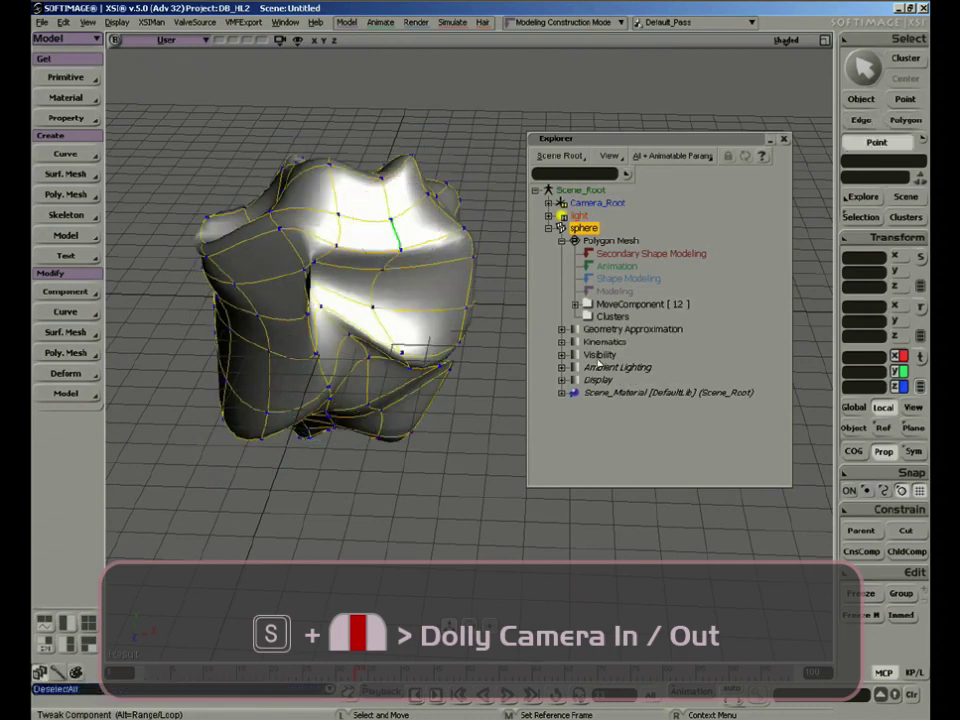
Step: Delete the MoveComponent[4], [6] and [8] operators from the sphere's stack and collapse the MoveComponent group
left_click(575, 304)
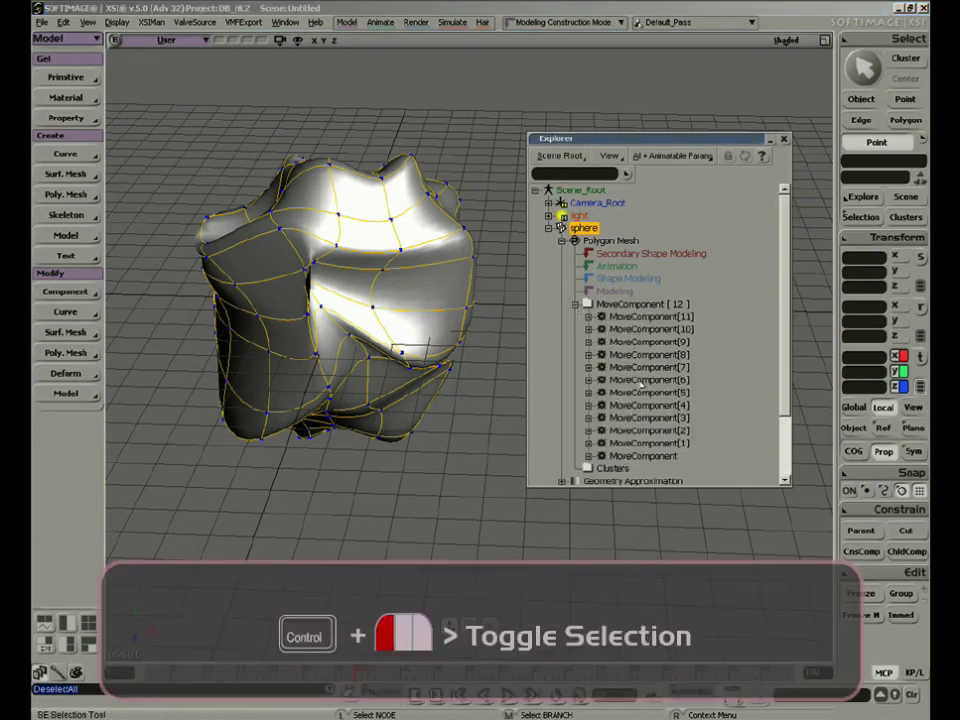
left_click(643, 382)
left_click(645, 355, "ctrl")
left_click(646, 407, "ctrl")
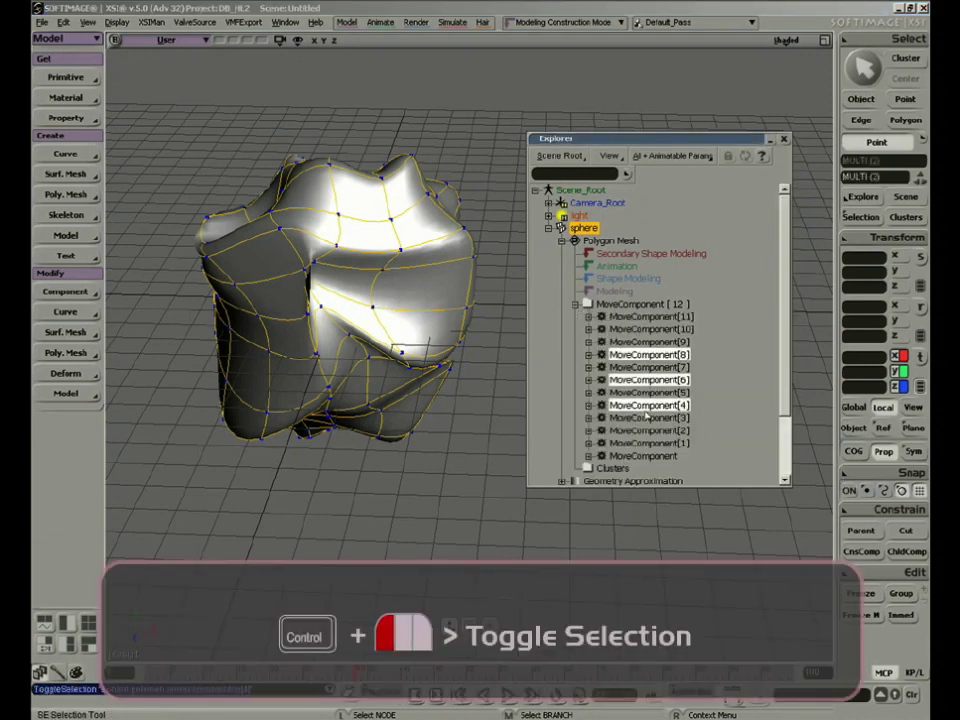
right_click(646, 408)
left_click(670, 491)
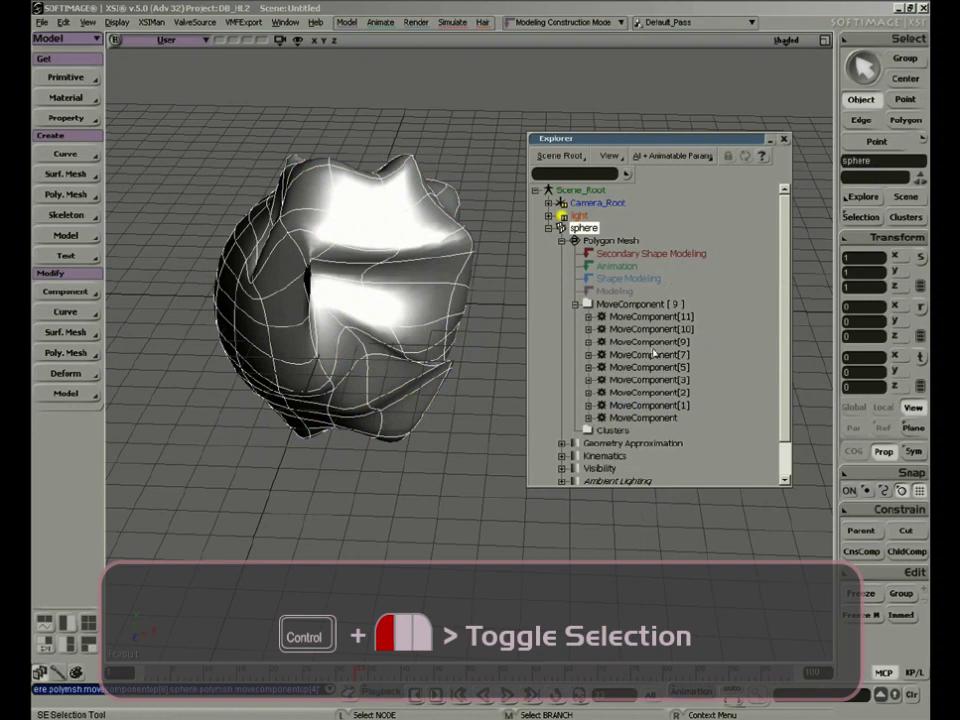
left_click(575, 304)
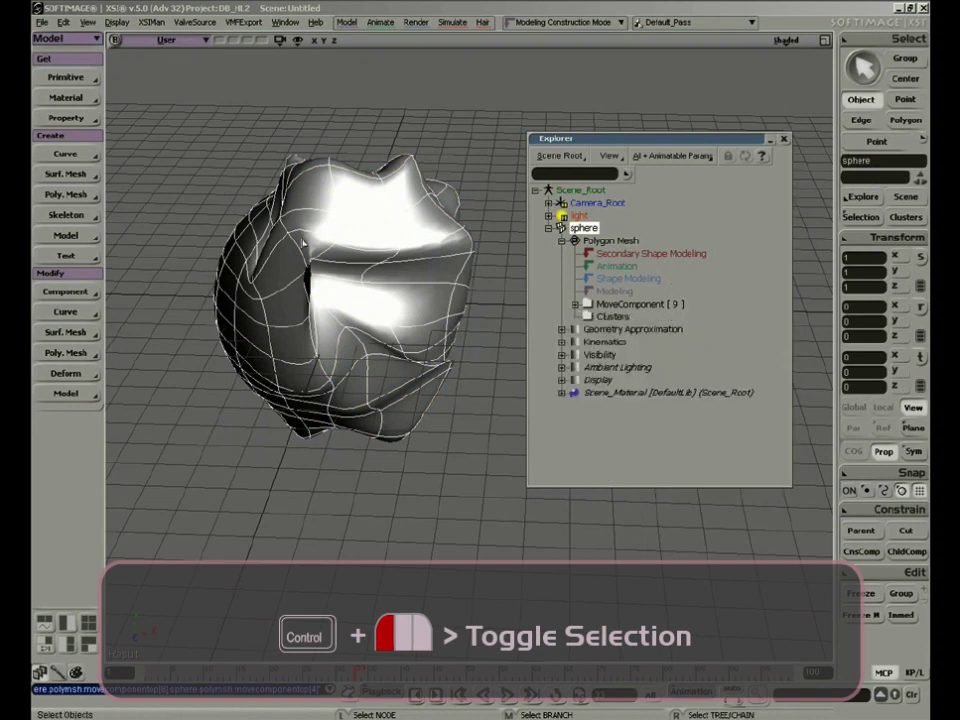
Step: Delete three polygons on the front to form two eye holes and a lower opening, and pull the forehead outward with Tweak Component
key("u")
left_click(288, 276)
key("Delete")
left_click(402, 296)
key("Delete")
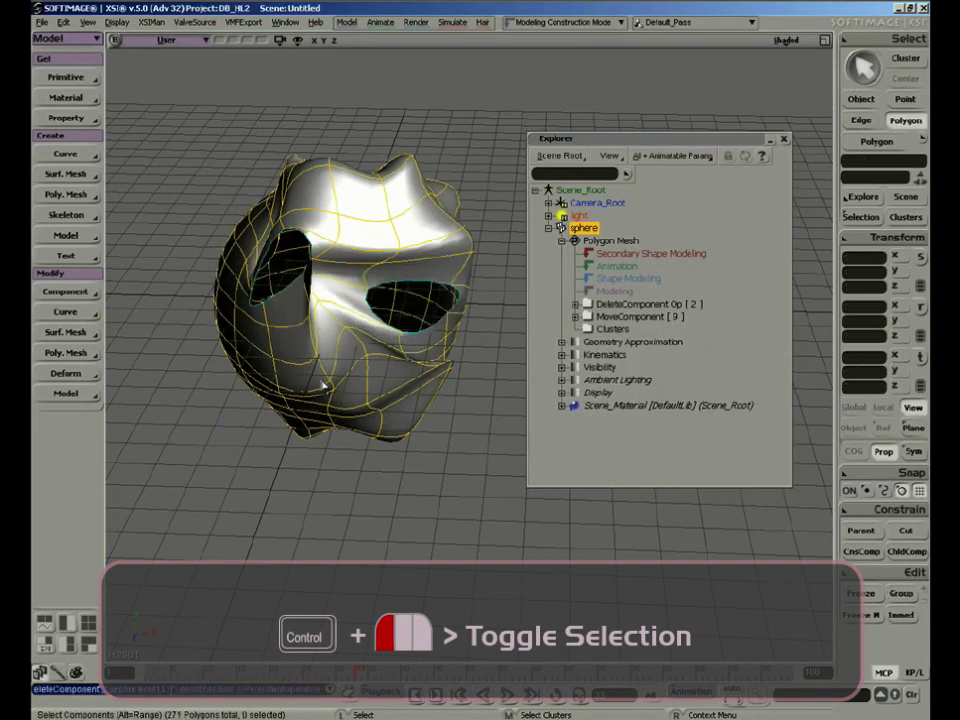
left_click(318, 384)
key("Delete")
key("m")
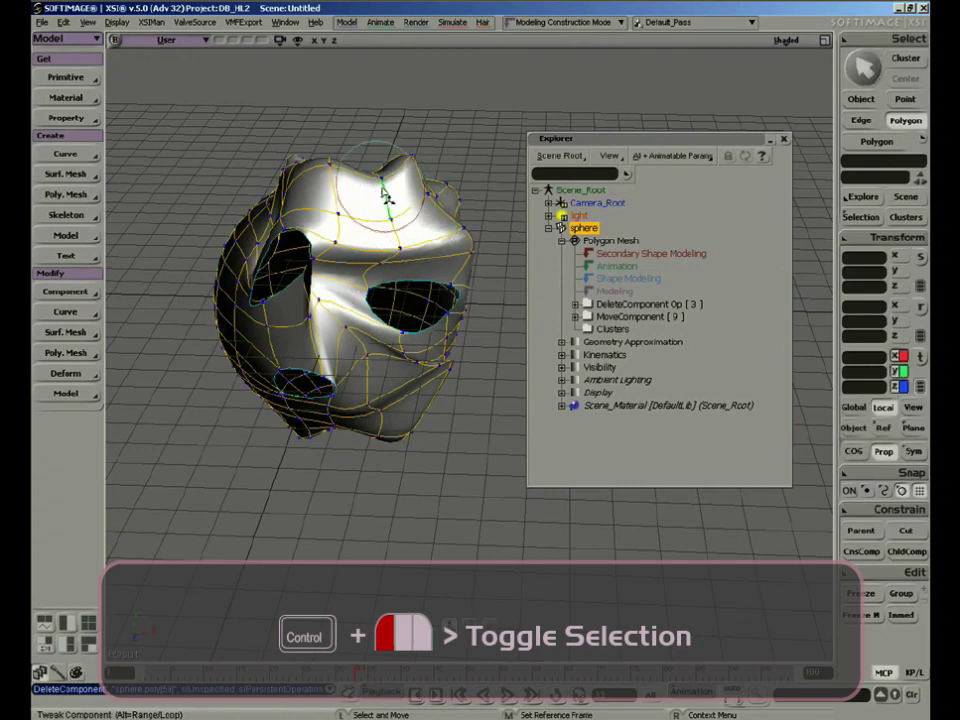
left_click_drag(384, 191, 286, 201)
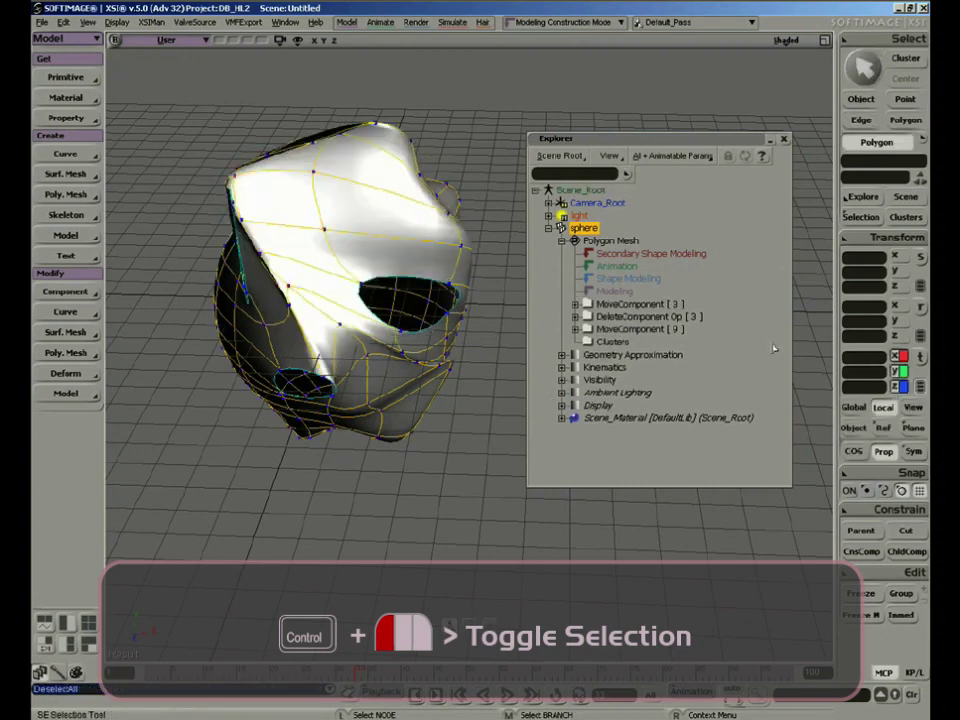
Step: Freeze the three DeleteComponent Op operators in the sphere's Polygon Mesh stack
left_click(631, 317)
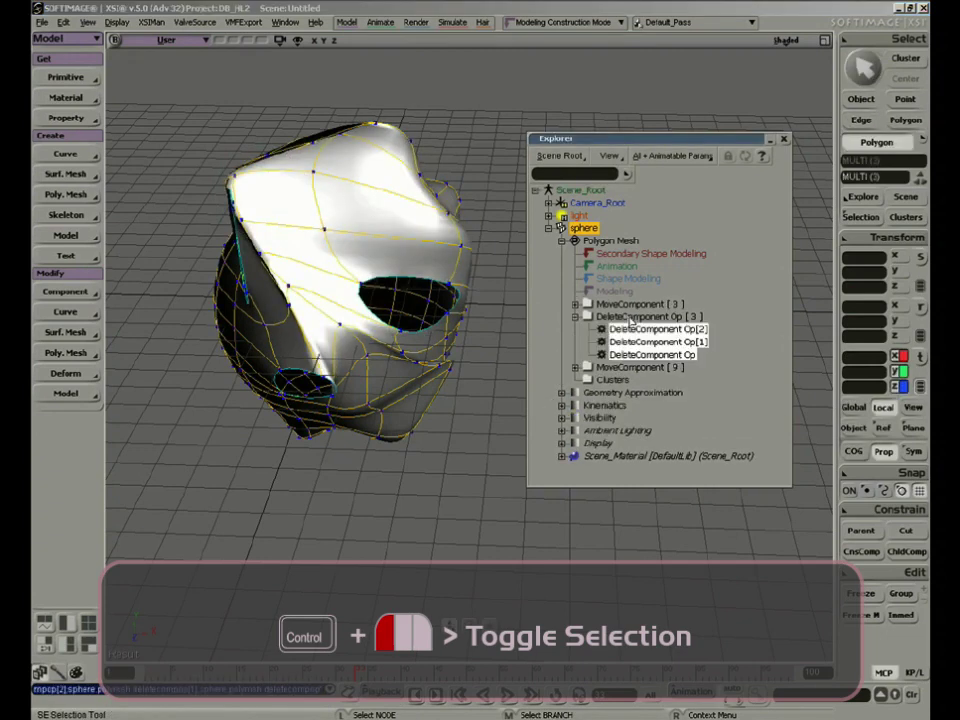
right_click(635, 331)
left_click(680, 382)
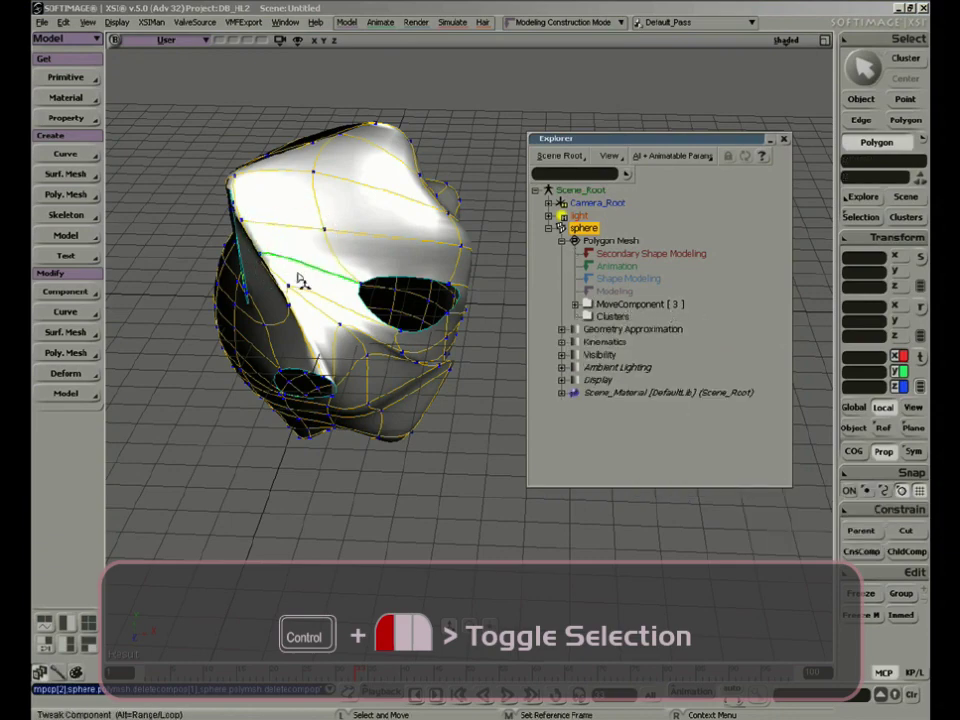
Step: Inspect the reshaped mesh and its holes from the front, side and above
key("s")
mouse_move(301, 278)
right_mouse_down()
mouse_move(431, 281)
mouse_move(381, 234)
mouse_move(302, 257)
right_mouse_up()
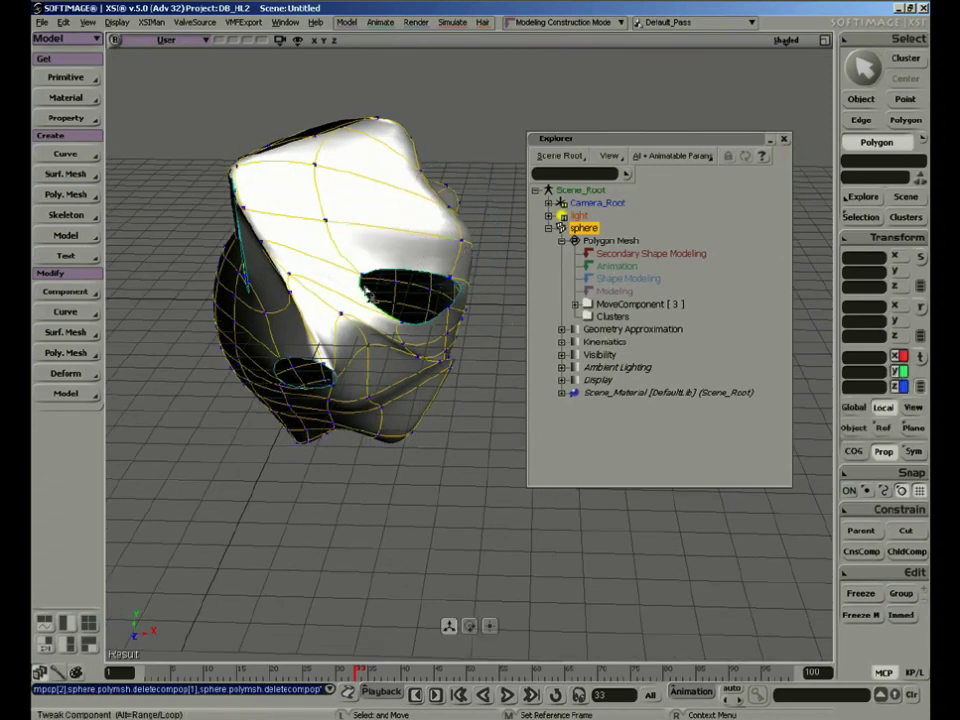
key("s")
right_click_drag(384, 246, 311, 268)
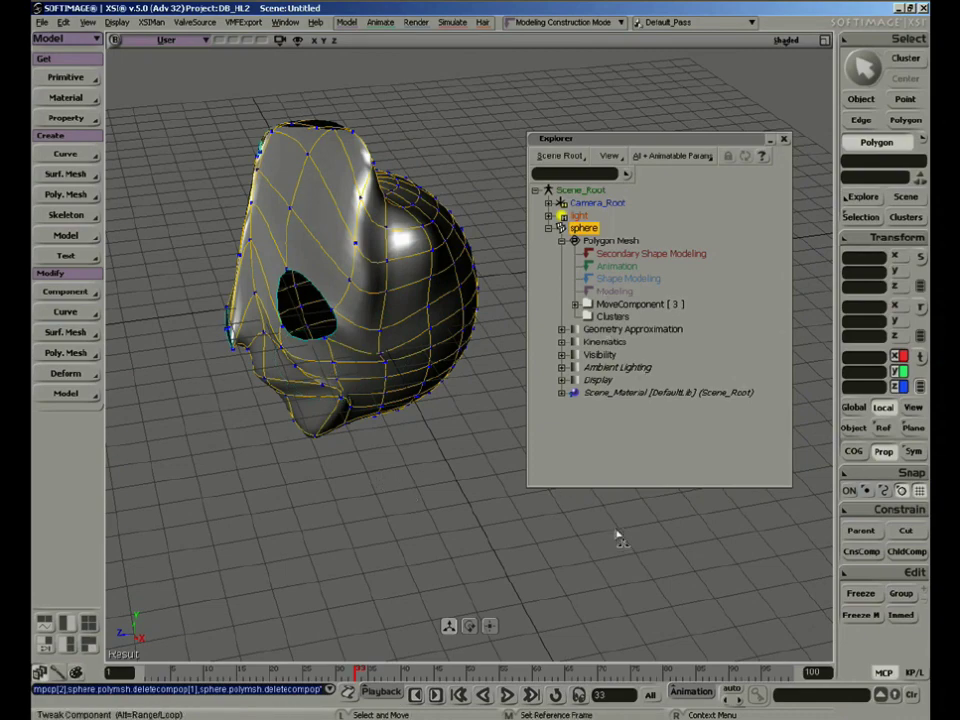
key("s")
right_click_drag(403, 418, 350, 319)
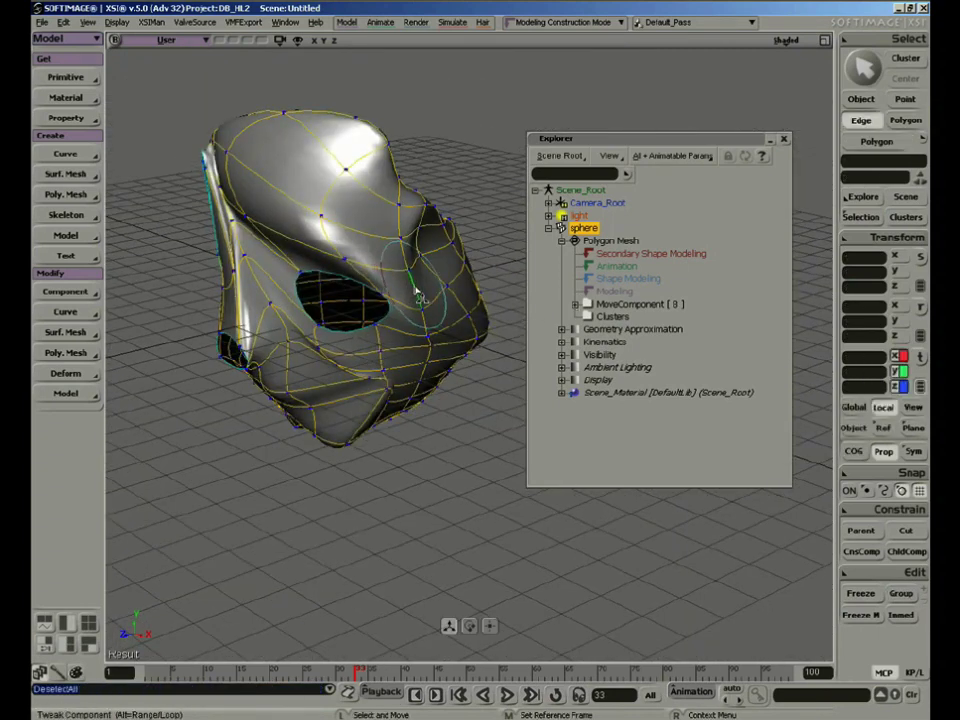
Step: Delete several more polygons: beside the eye hole, on the lower side, along the mouth, and two on the forehead
key("u")
left_click(435, 285)
left_click(402, 318, "shift")
key("Delete")
left_click(427, 383)
key("Delete")
left_click(345, 394)
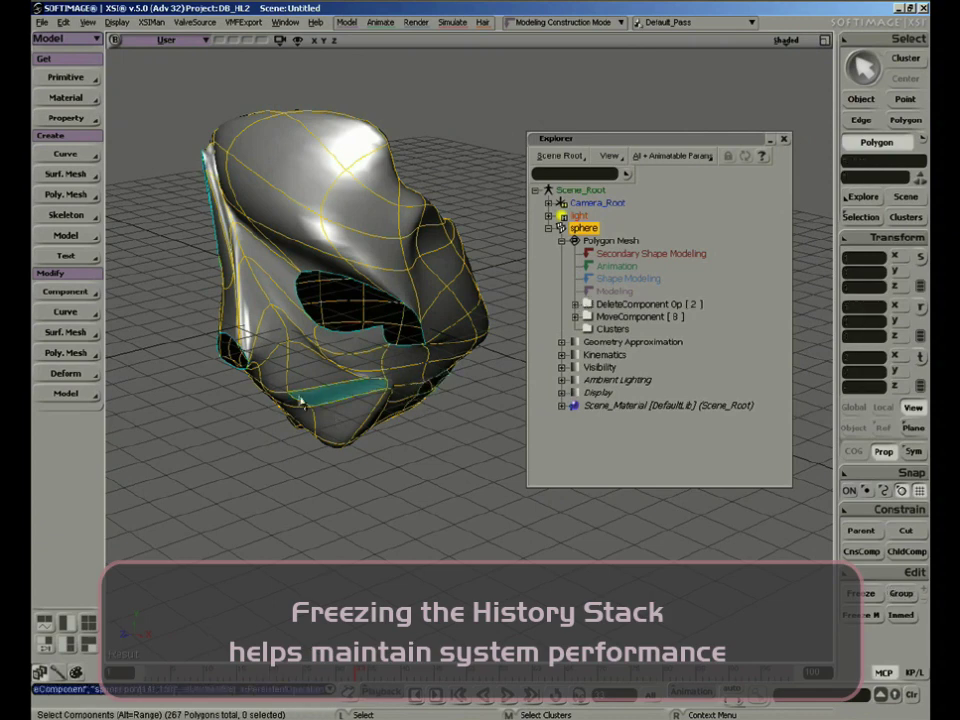
key("Delete")
left_click(276, 206)
key("Delete")
left_click(358, 212)
key("Delete")
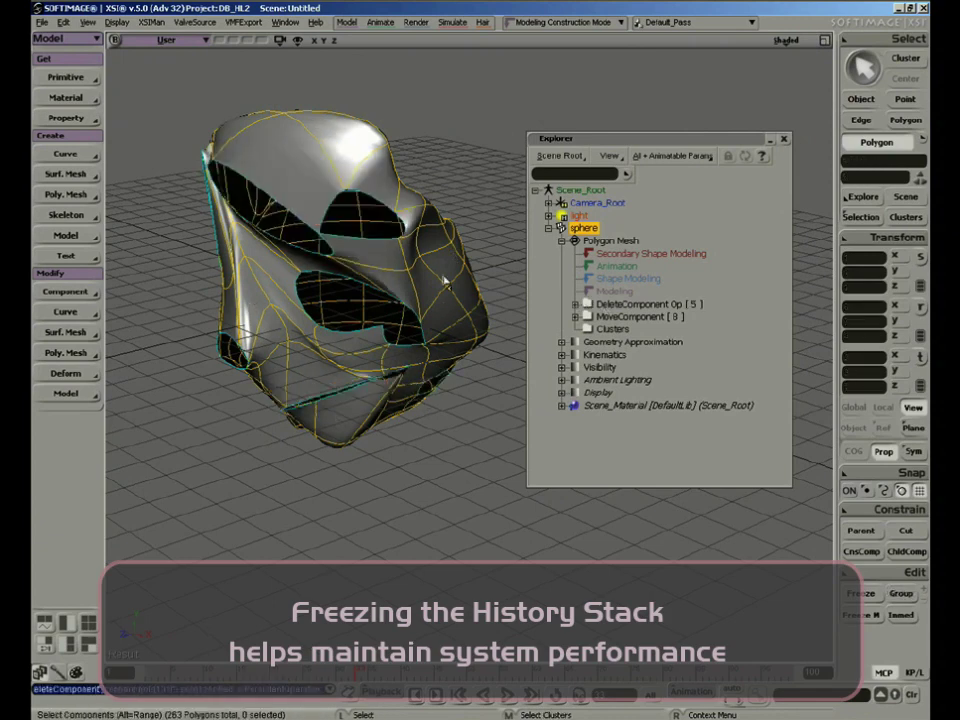
Step: Stretch the forehead upward and pull the side and lower front of the mesh outward with the Tweak Component tool
key("m")
left_click_drag(350, 158, 355, 120)
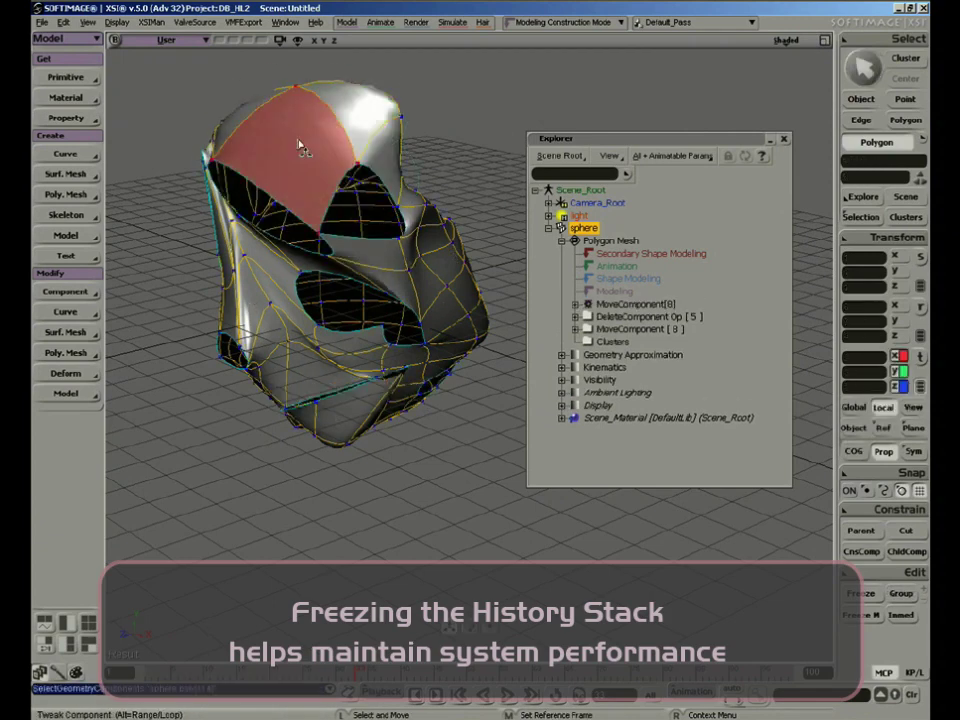
left_click_drag(300, 146, 290, 112)
left_click_drag(453, 224, 488, 216)
left_click_drag(424, 345, 479, 355)
left_click_drag(280, 400, 214, 362)
key("e")
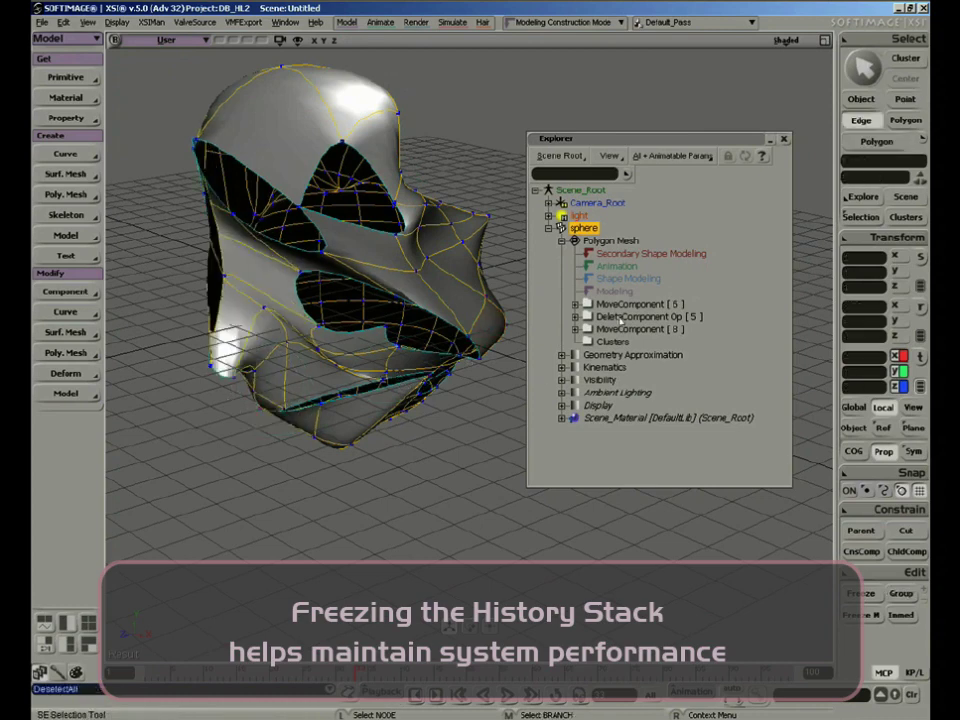
Step: Delete all five operators of the DeleteComponent Op group from the sphere's stack
left_click(638, 317)
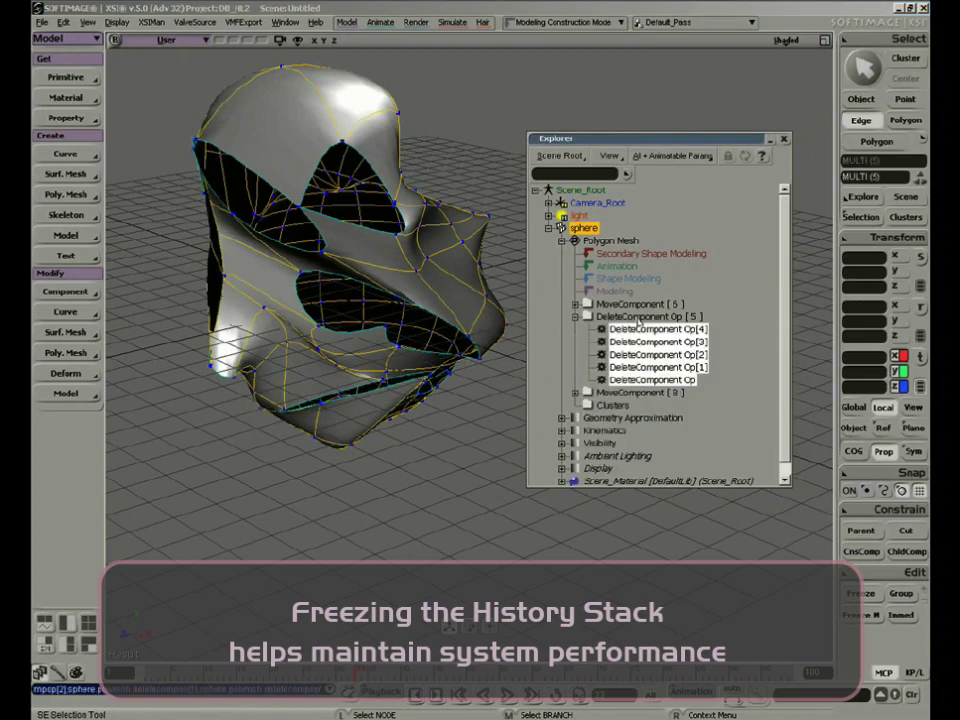
key("Delete")
key("s")
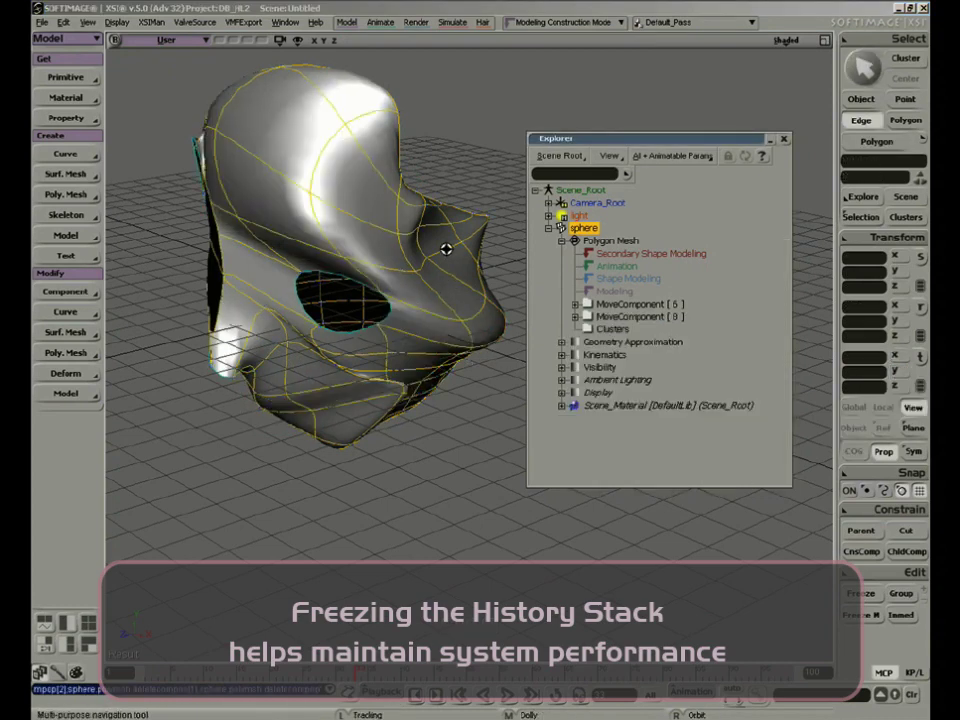
Step: Freeze the sphere's remaining MoveComponent modeling operators so they are cleared from its stack
mouse_move(446, 249)
right_mouse_down()
mouse_move(375, 236)
mouse_move(461, 262)
right_mouse_up()
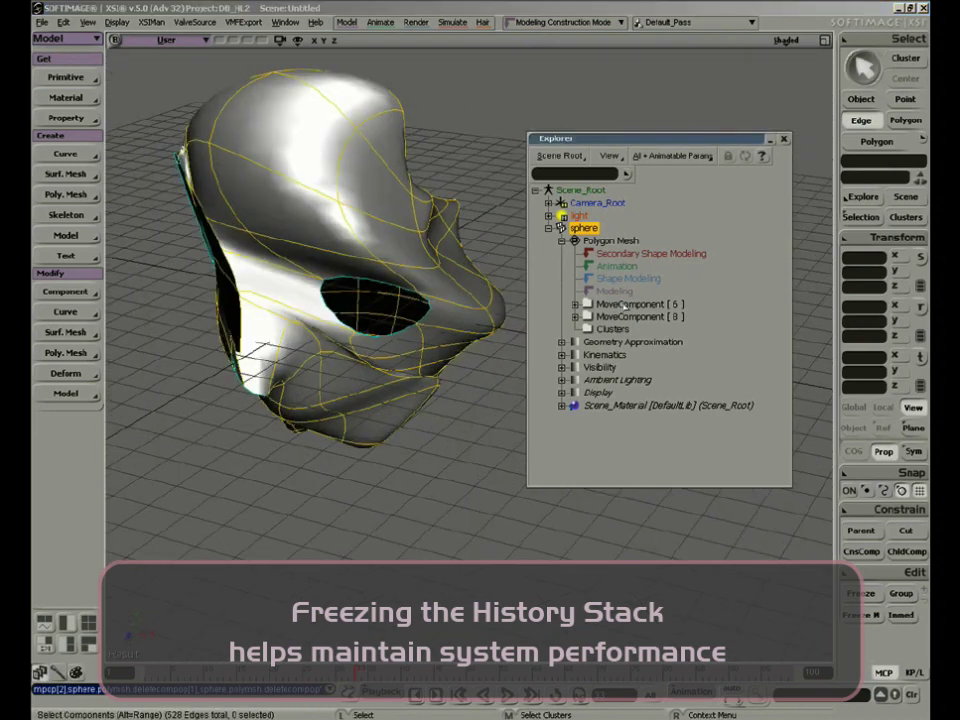
left_click(626, 304)
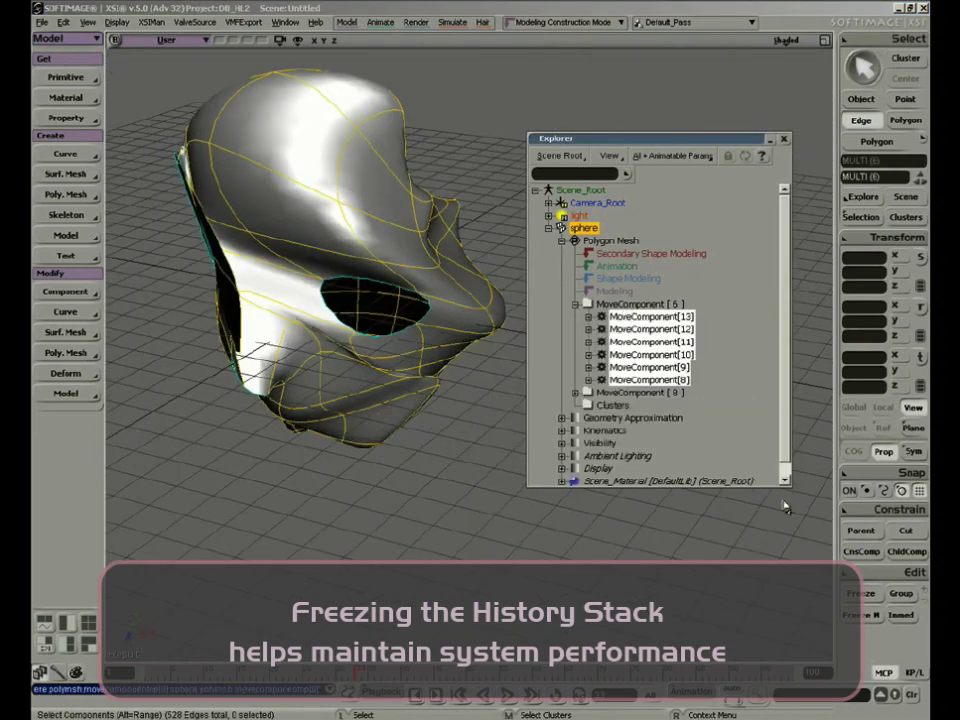
left_click(864, 614)
key("s")
right_click_drag(424, 241, 418, 374)
Step: Delete the sphere from the scene and move the Explorer window away from the middle of the view
key("space")
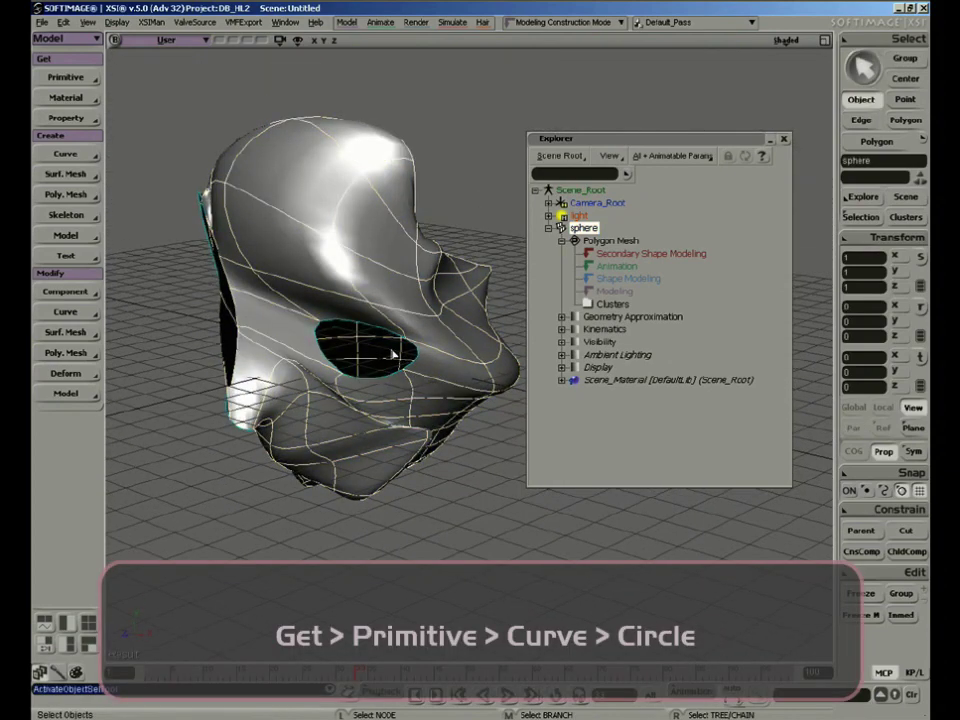
key("Delete")
left_click_drag(641, 145, 707, 103)
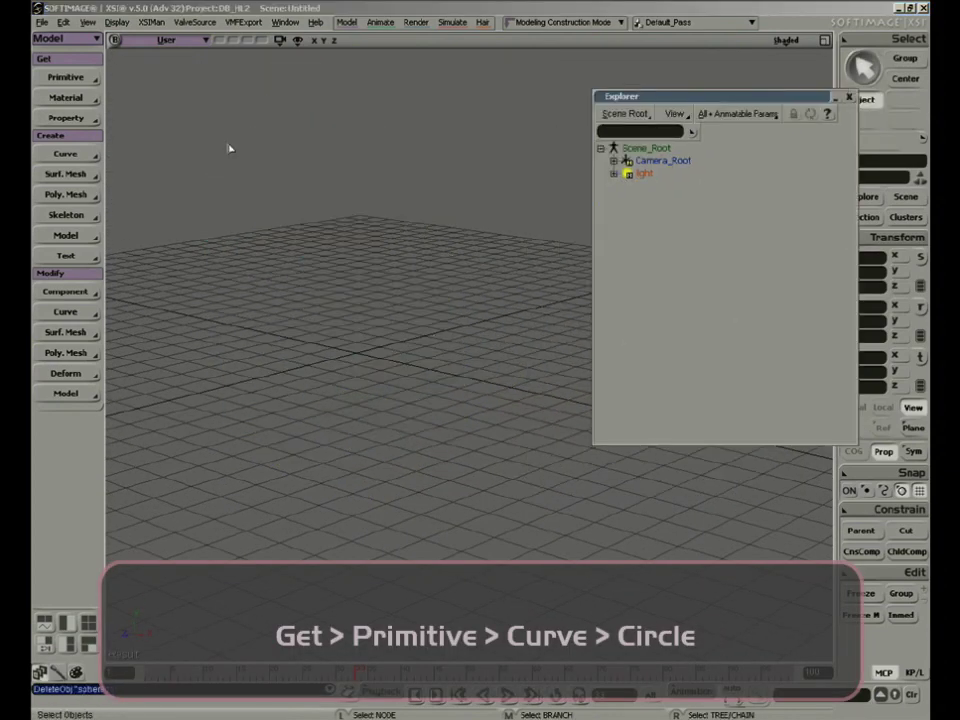
Step: Create a circle curve primitive with its default settings and close its property page
left_click(77, 81)
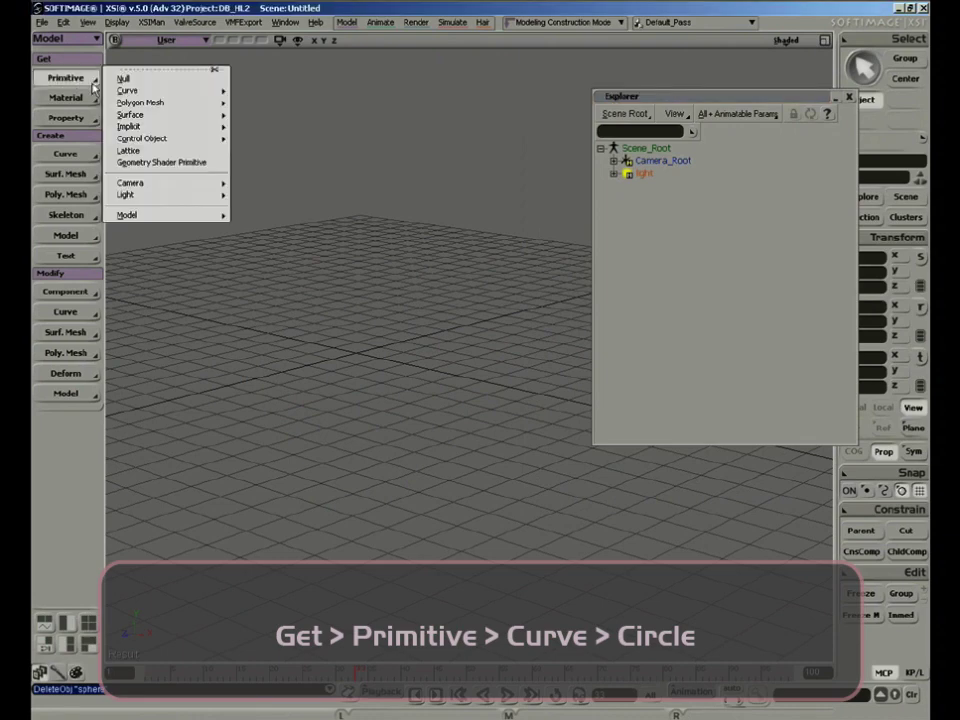
mouse_move(130, 90)
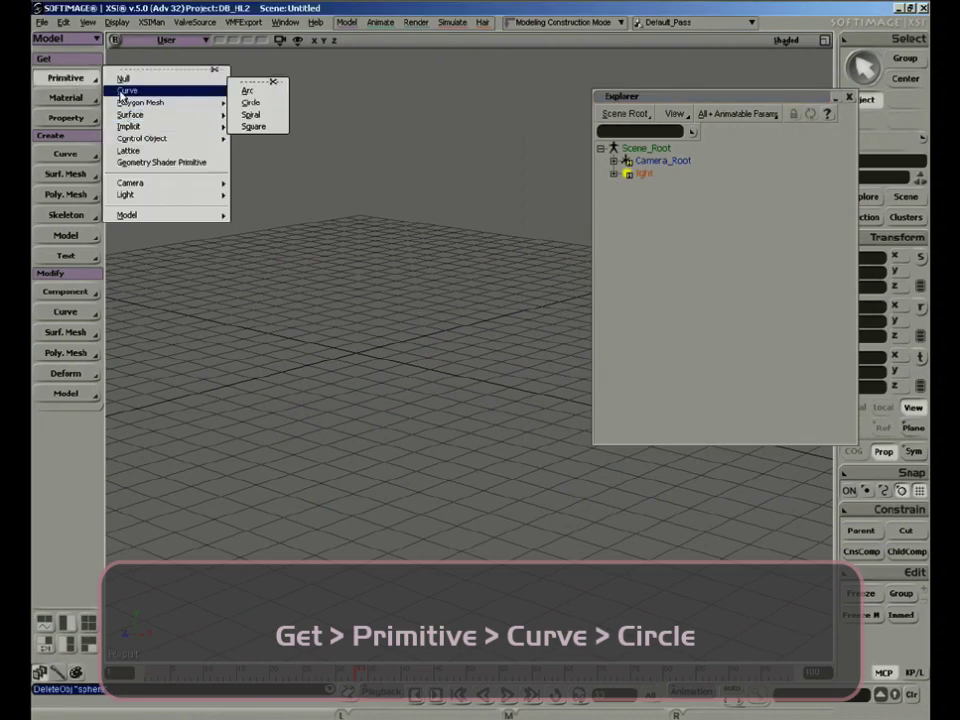
left_click(252, 103)
key("s")
right_click_drag(345, 321, 321, 306)
middle_click_drag(321, 306, 290, 300)
left_click(697, 104)
key("s")
right_click_drag(350, 326, 324, 339)
Step: Pull an upper knot of the circle down to its center with the Tweak tool and expand its NURBS Curve List in the Explorer
key("m")
left_click(358, 210)
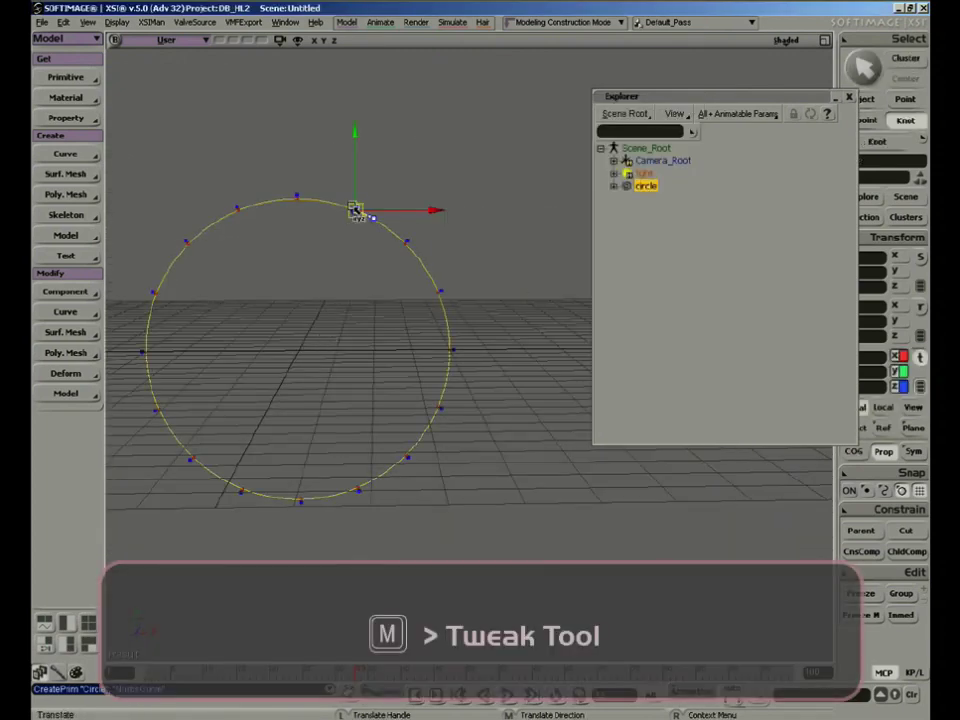
left_click_drag(362, 213, 280, 400)
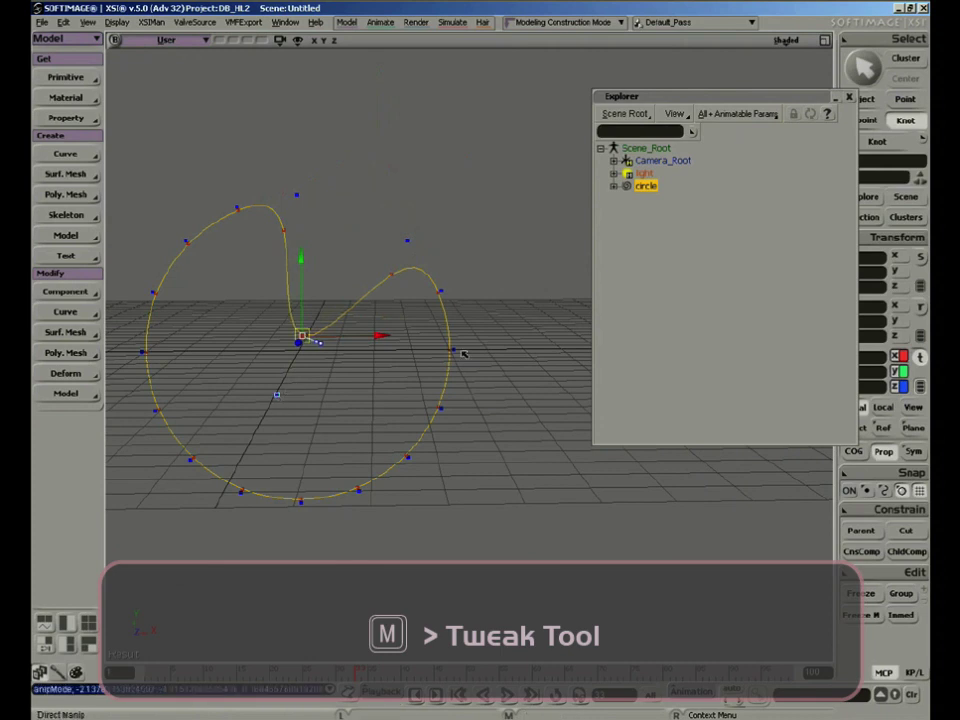
left_click(613, 186)
left_click(627, 199)
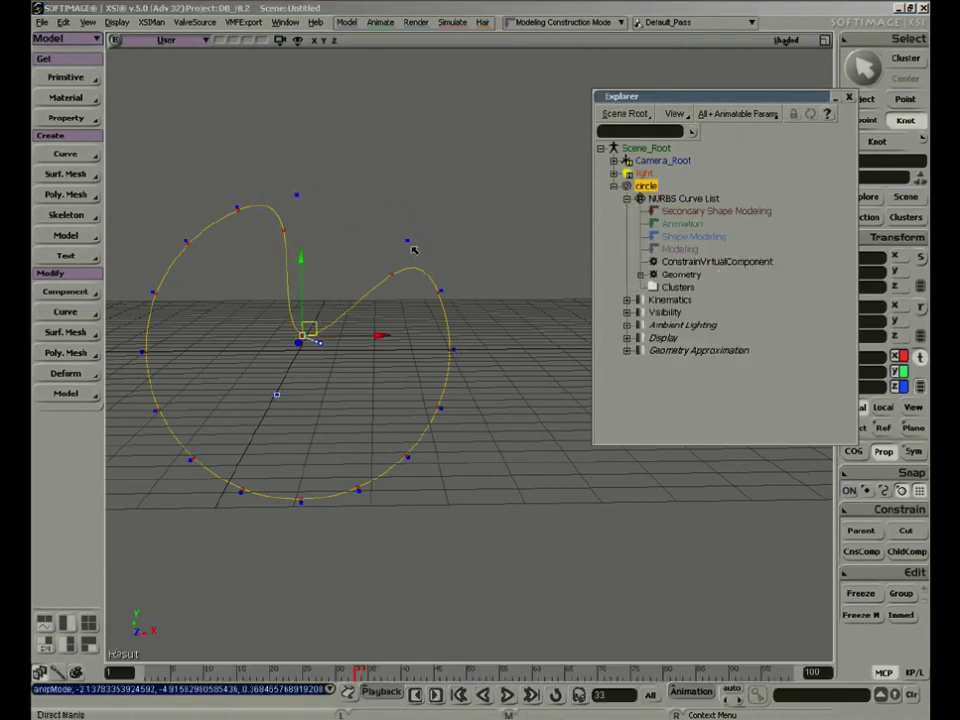
Step: Reshape the circle into an irregular five-lobed star by pulling knots around its outline outward and inward
left_click_drag(412, 249, 490, 252)
left_click_drag(446, 290, 365, 359)
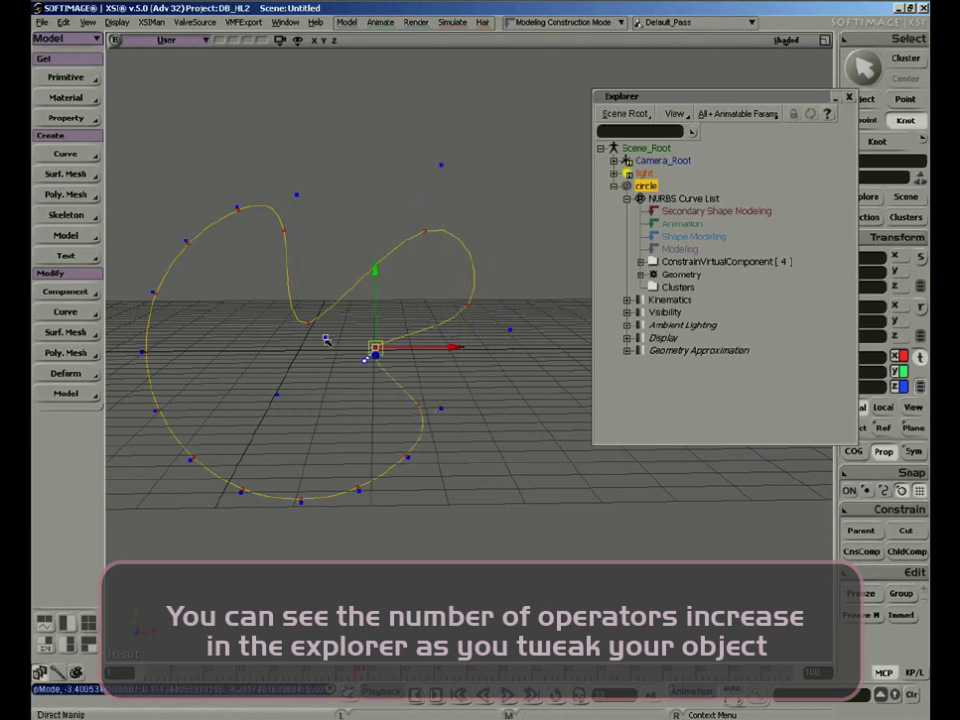
left_click_drag(409, 460, 433, 529)
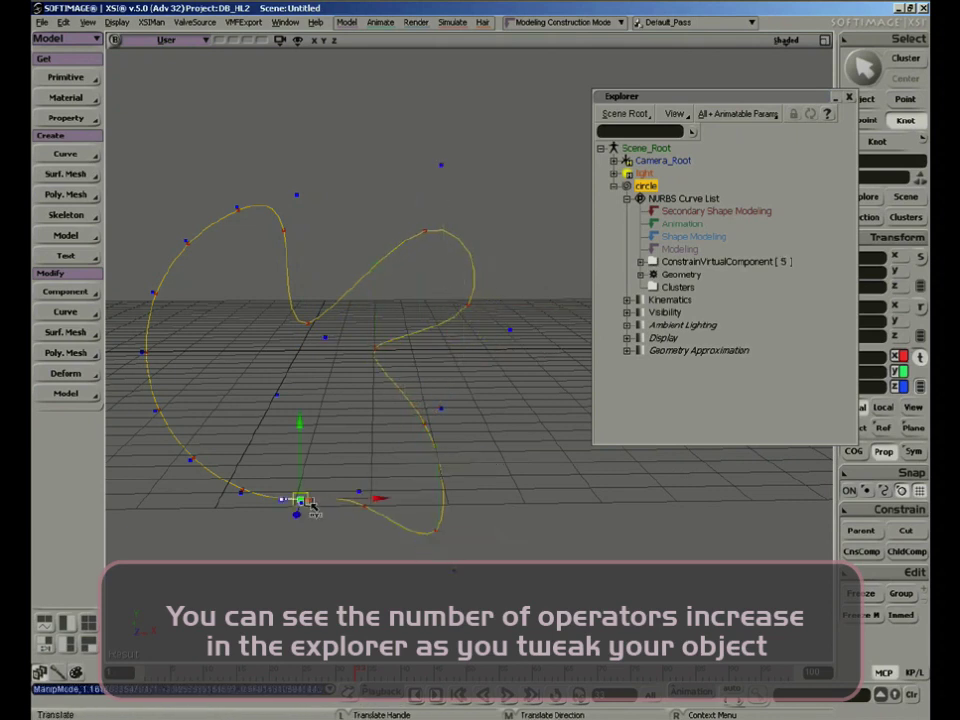
left_click_drag(300, 503, 300, 358)
left_click_drag(194, 460, 162, 531)
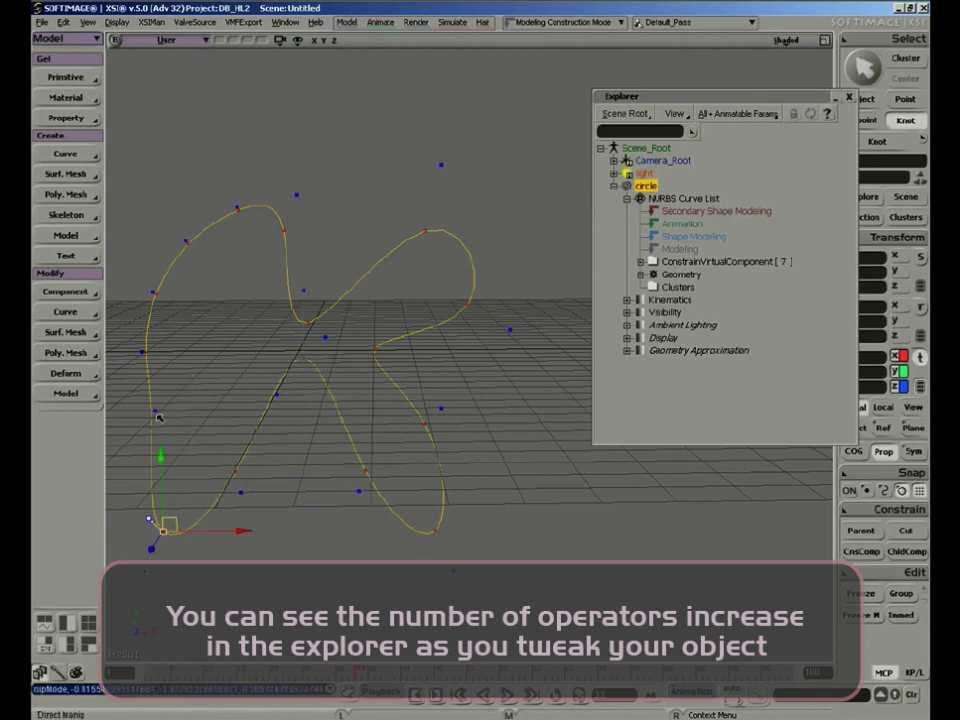
left_click_drag(155, 412, 210, 426)
left_click_drag(187, 241, 251, 345)
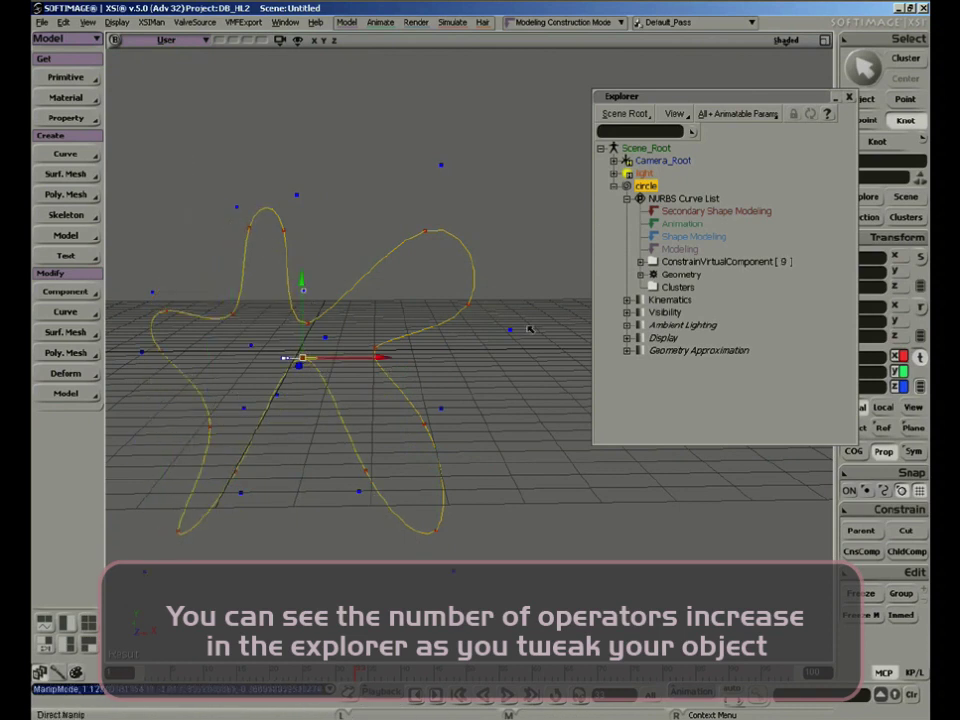
Step: Freeze the modeling operators of the reshaped circle and undo the freeze
left_click(879, 611)
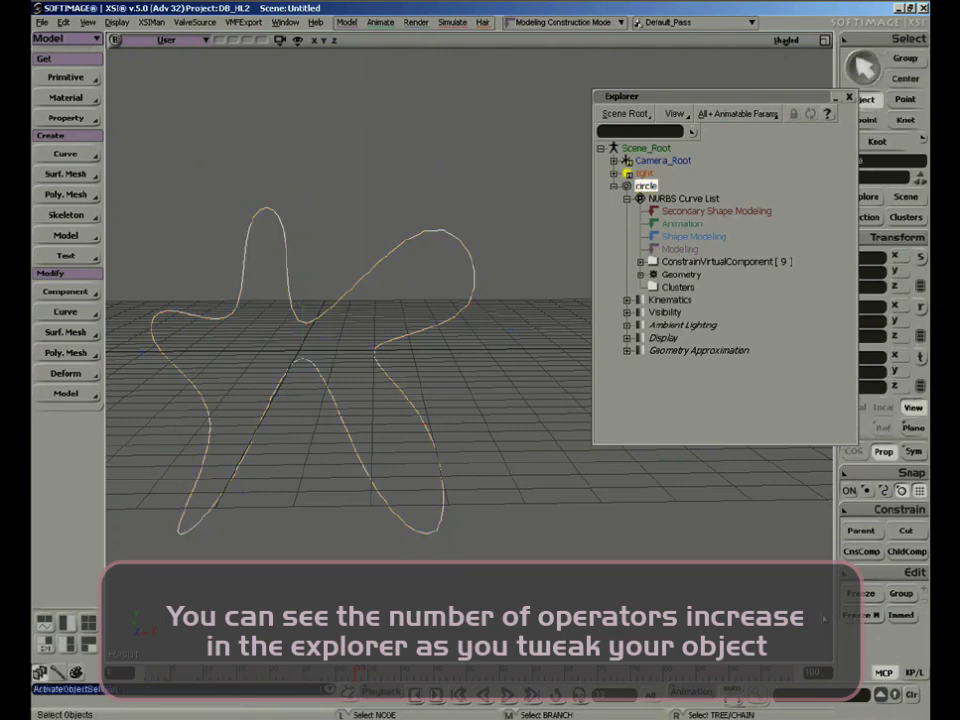
key("s")
mouse_move(399, 476)
right_mouse_down()
mouse_move(180, 467)
mouse_move(371, 452)
mouse_move(307, 477)
mouse_move(407, 486)
mouse_move(349, 489)
mouse_move(386, 480)
right_mouse_up()
key("ctrl+z")
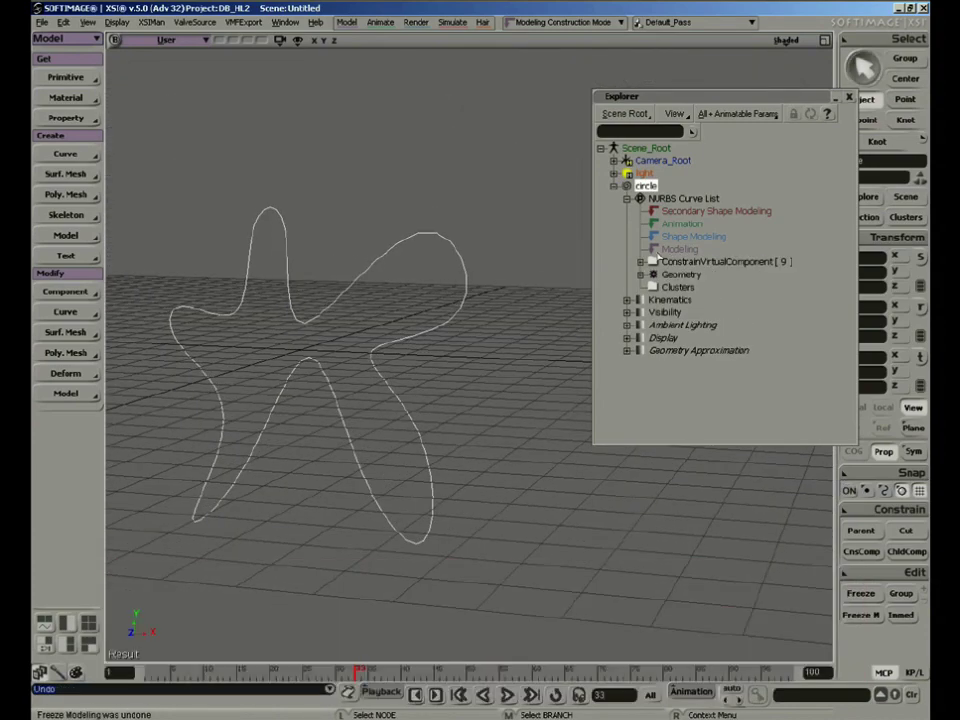
Step: Examine the individual ConstrainVirtualComponent operators in the circle's stack, collapse the group and shift the Explorer window sideways
left_click(641, 262)
left_click(708, 276)
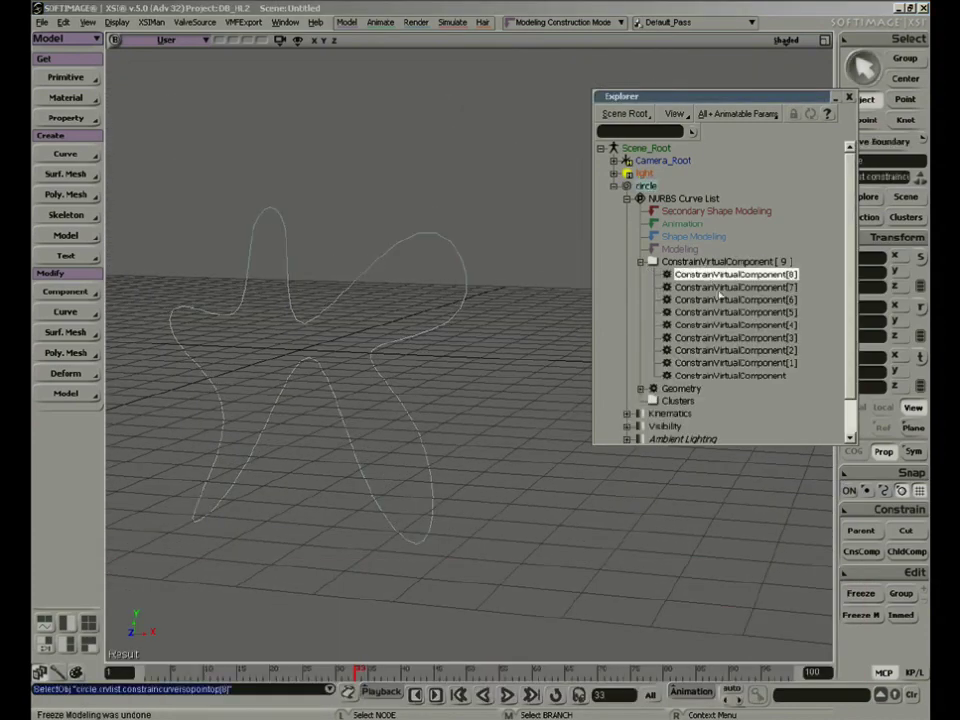
left_click(706, 300)
left_click(706, 350)
left_click(702, 377)
left_click(708, 263)
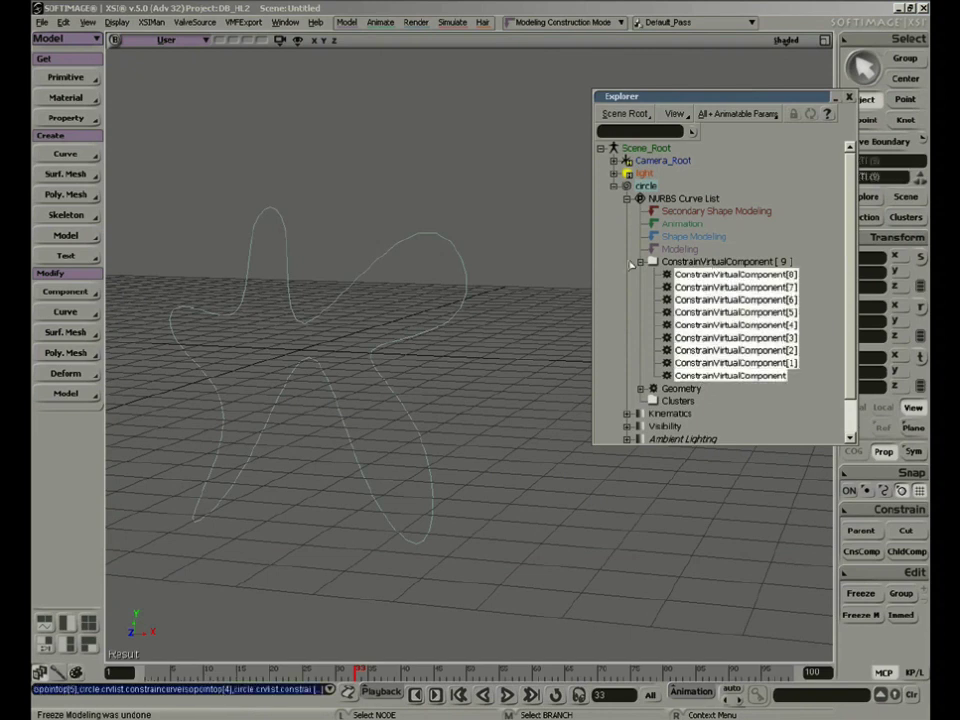
left_click(640, 262)
left_click_drag(699, 96, 668, 95)
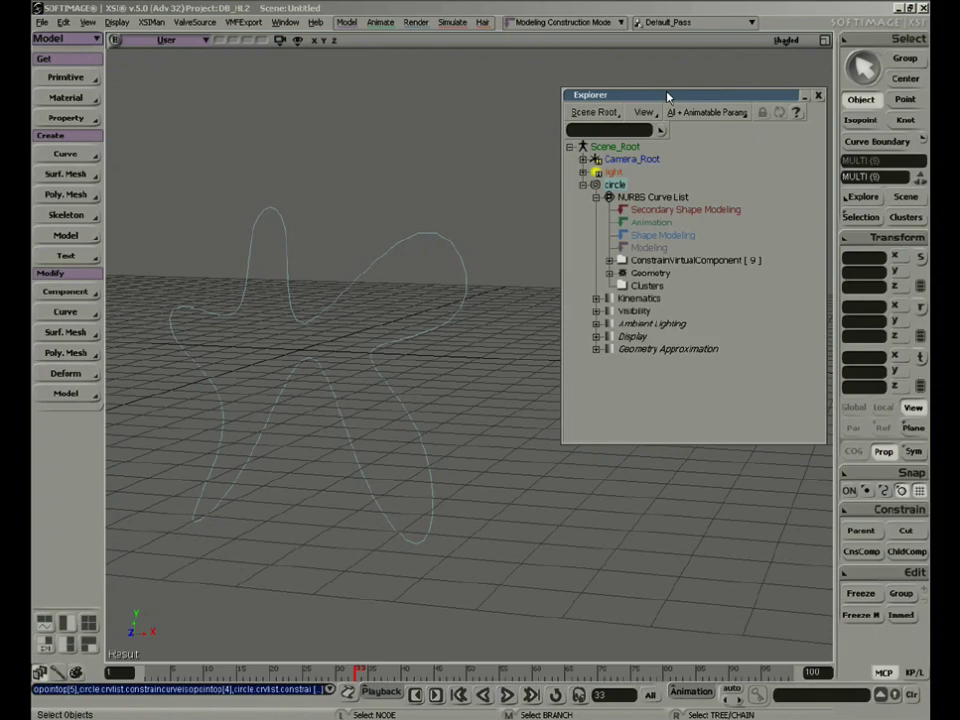
Step: Select the reshaped circle curve in the view and delete it
key("s")
right_click_drag(350, 350, 334, 373)
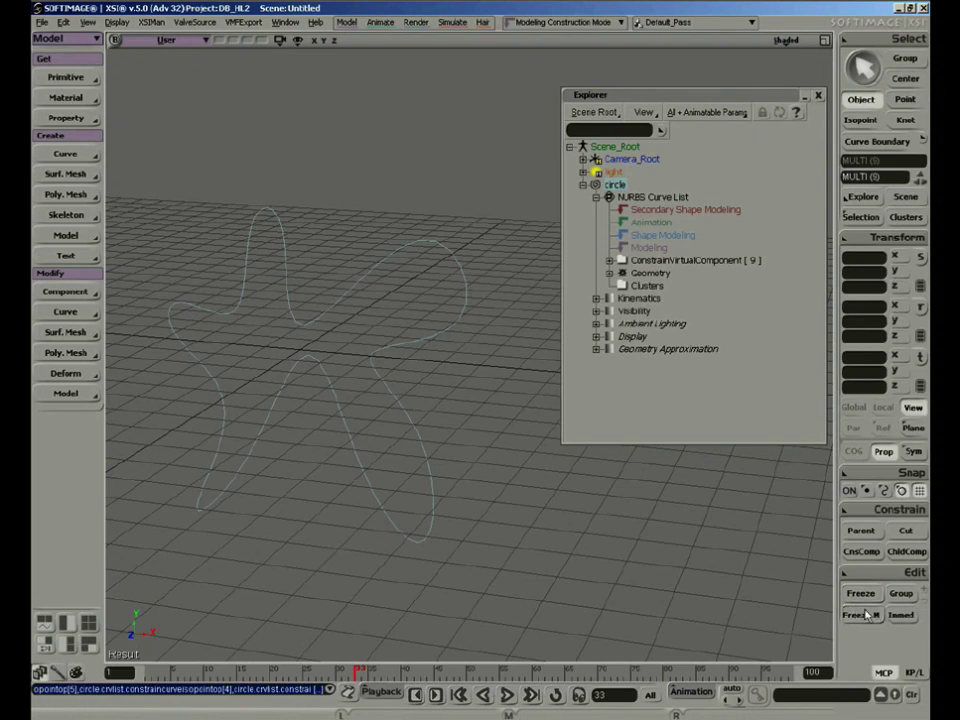
key("space")
left_click(347, 276)
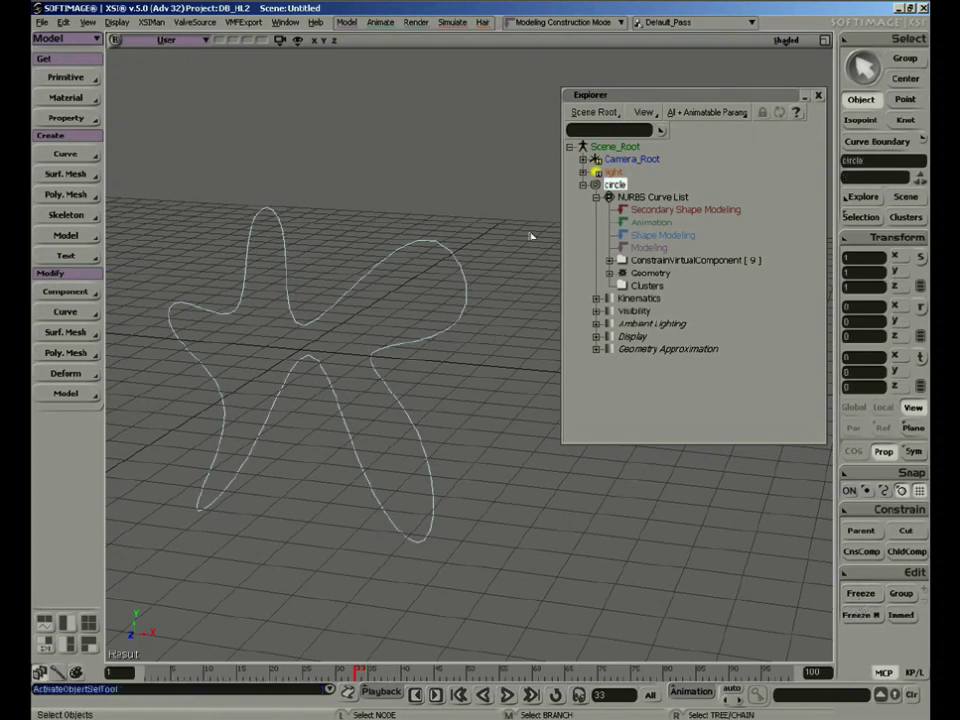
key("Delete")
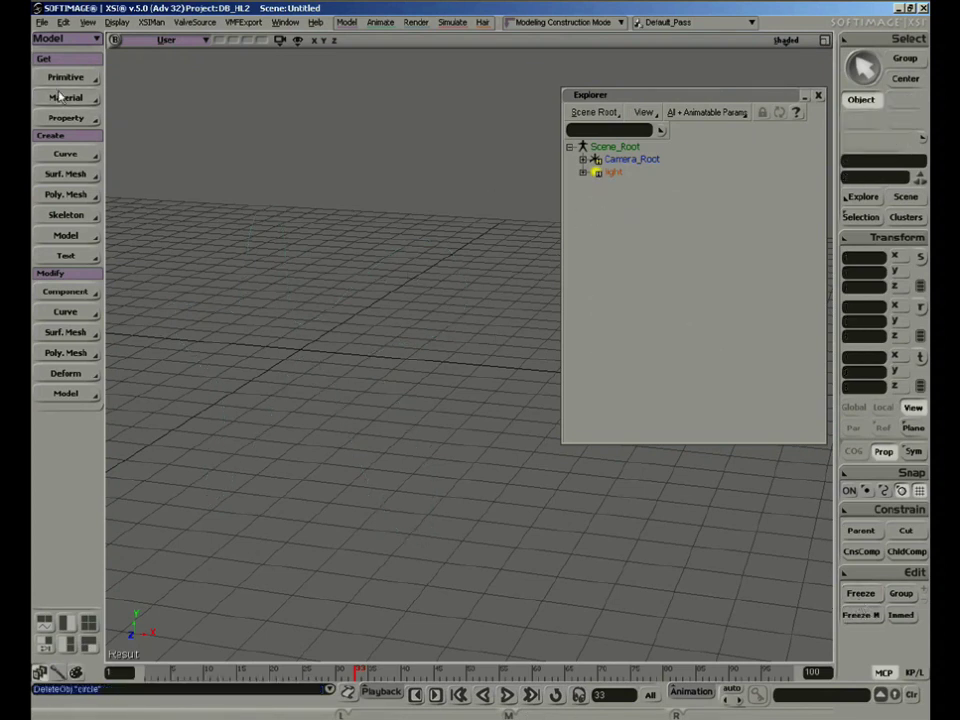
Step: Create a new circle curve with radius 4 and 16 subdivisions, and expand its NURBS Curve List in the Explorer
middle_click(68, 77)
right_click_drag(330, 311, 420, 264)
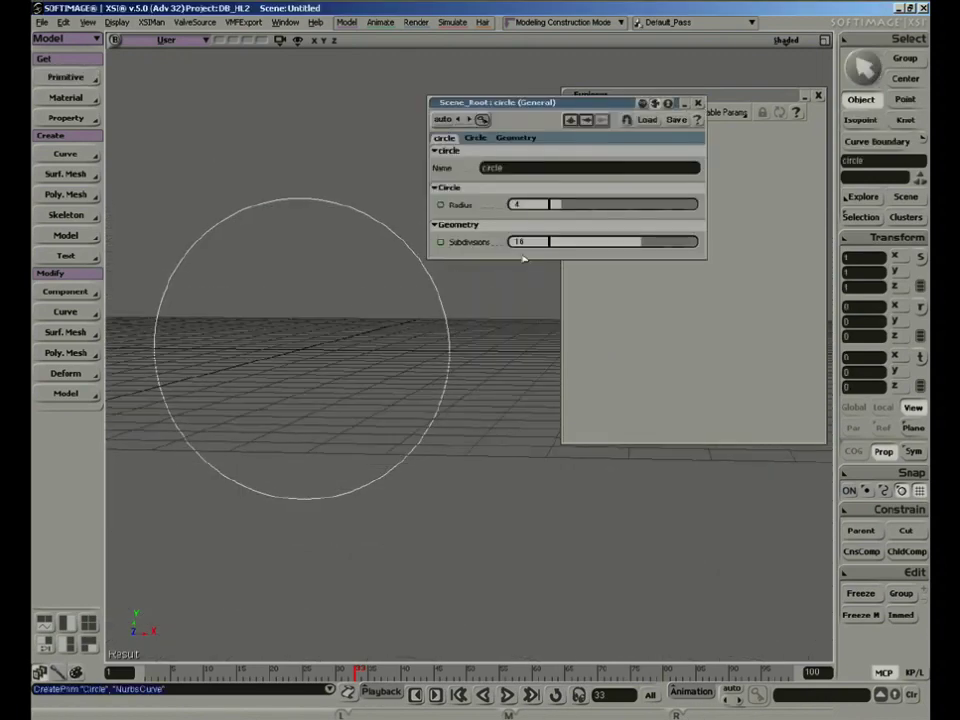
left_click(697, 104)
left_click(584, 185)
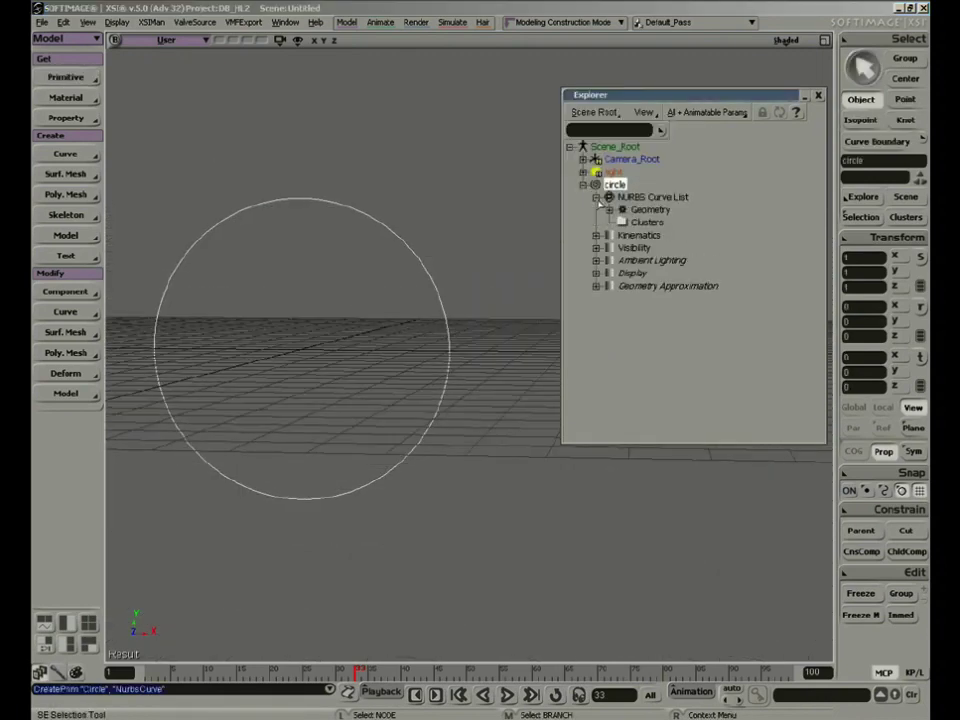
left_click(610, 210)
left_click(610, 210)
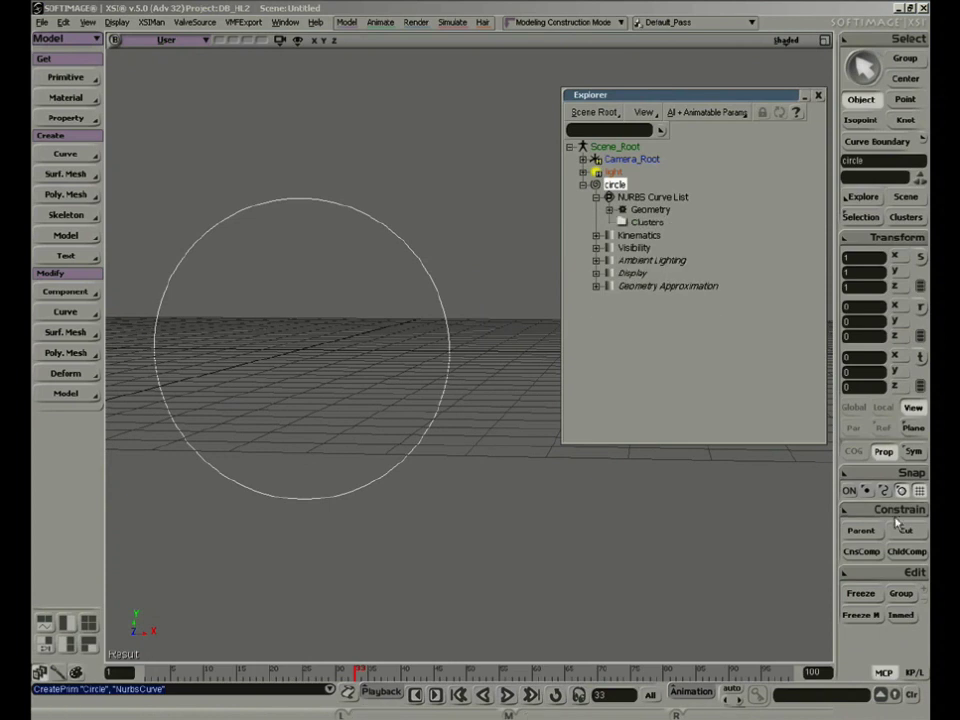
Step: Turn on Immediate mode and pull three knots on the circle's upper half outward with the Tweak tool
left_click(904, 617)
key("m")
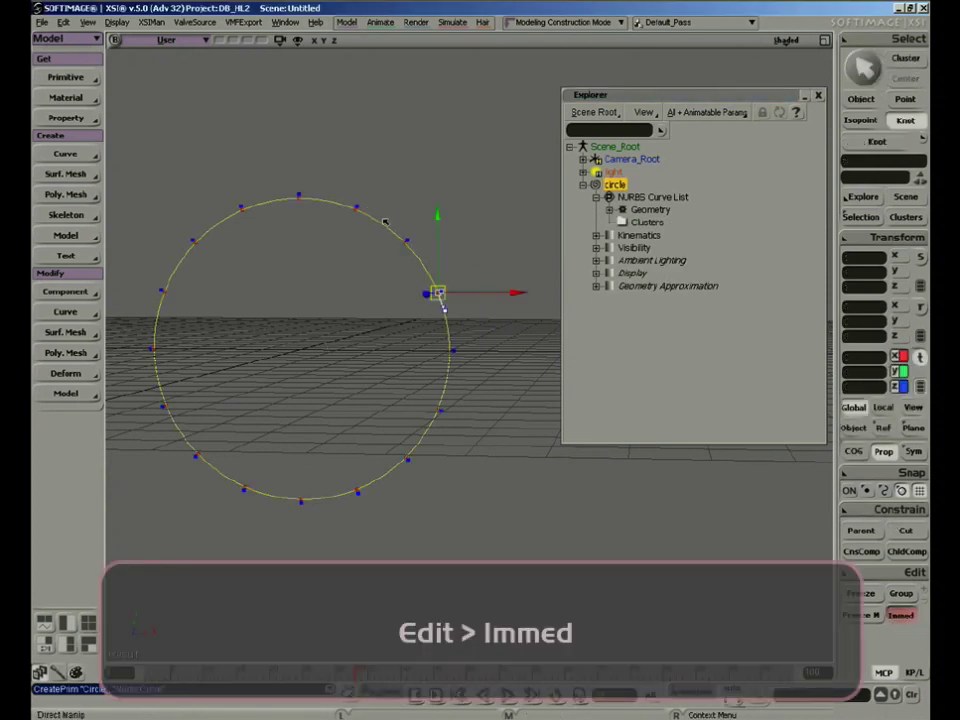
left_click_drag(403, 242, 463, 142)
left_click_drag(296, 200, 274, 113)
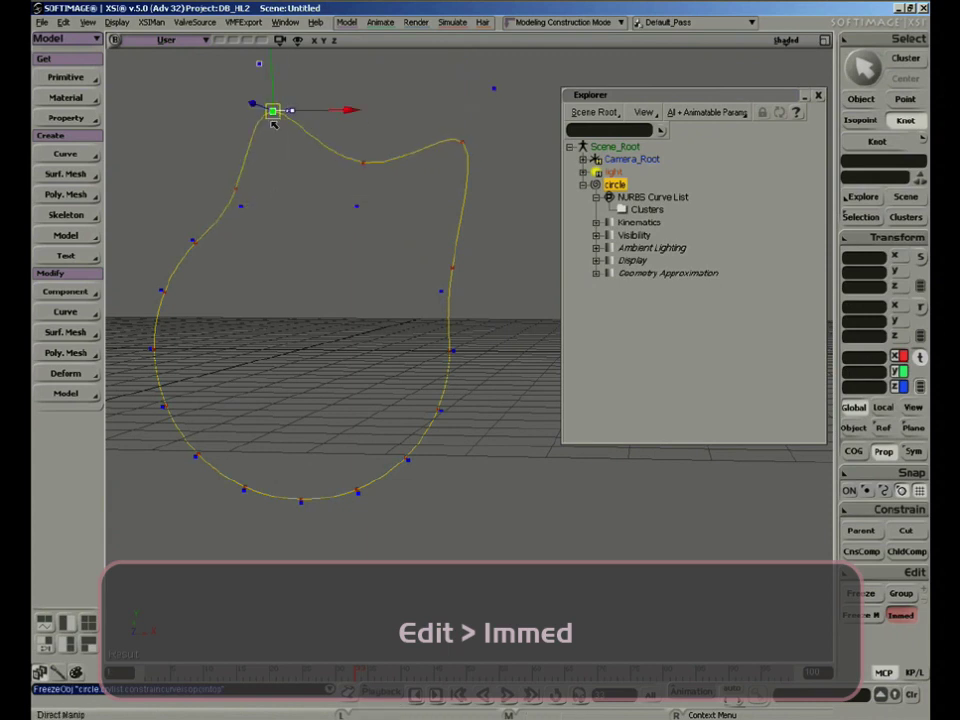
left_click_drag(196, 245, 158, 228)
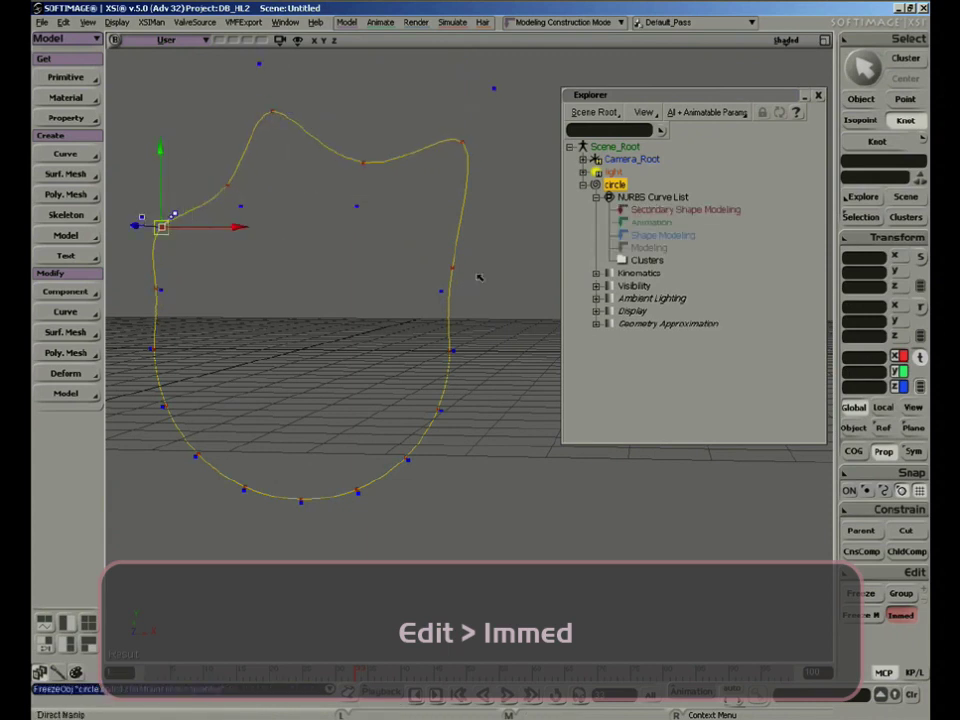
Step: Tweak knots along the circle's right side and lower half to form inward notches and two leg-like lobes
left_click_drag(452, 268, 499, 272)
left_click_drag(461, 367, 387, 356)
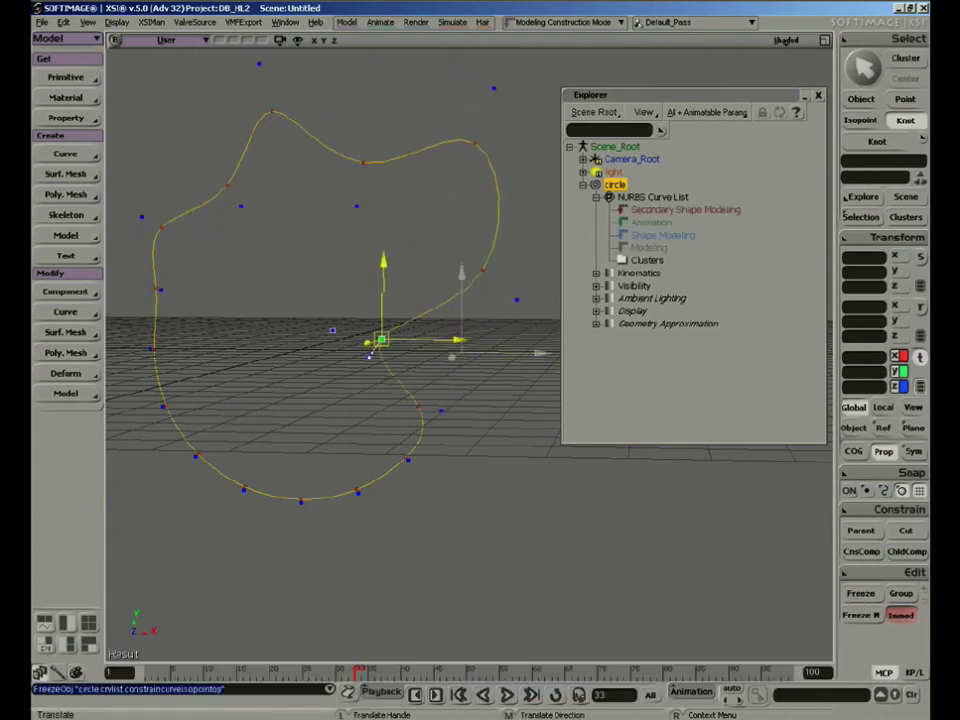
left_click_drag(446, 415, 303, 399)
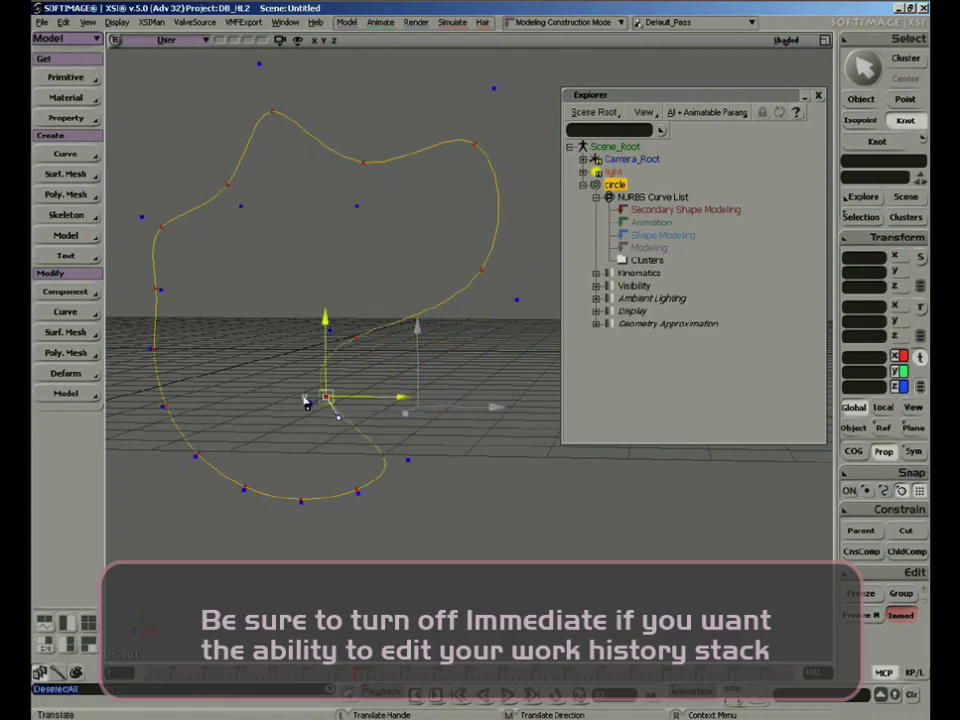
left_click_drag(409, 464, 500, 523)
left_click_drag(302, 502, 262, 287)
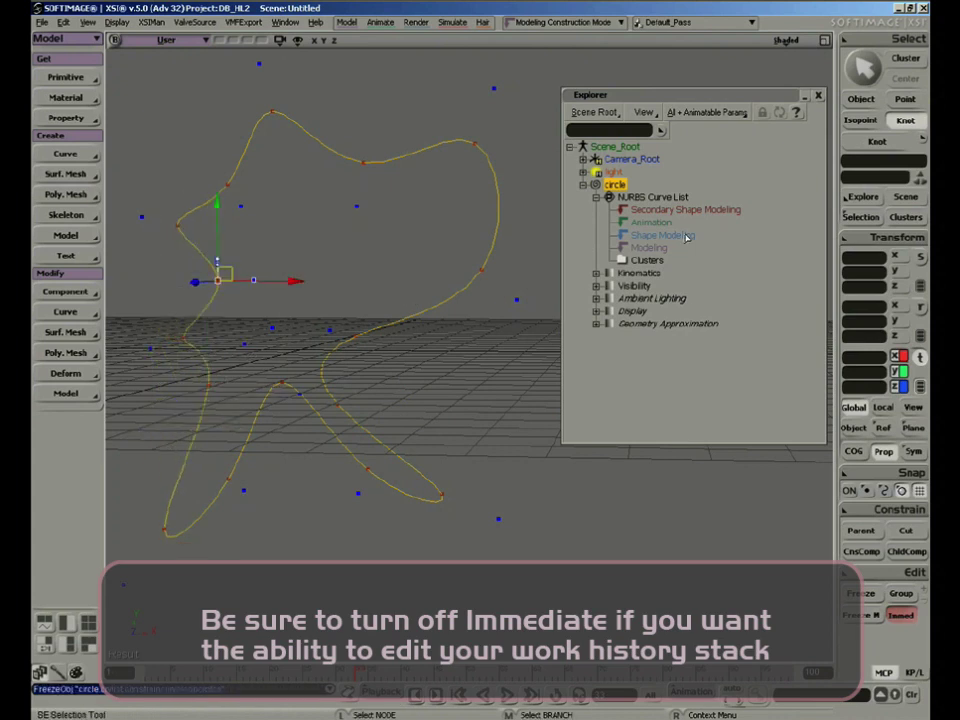
Step: Collapse the circle's NURBS Curve List in the Explorer and turn off Immediate mode
left_click(596, 197)
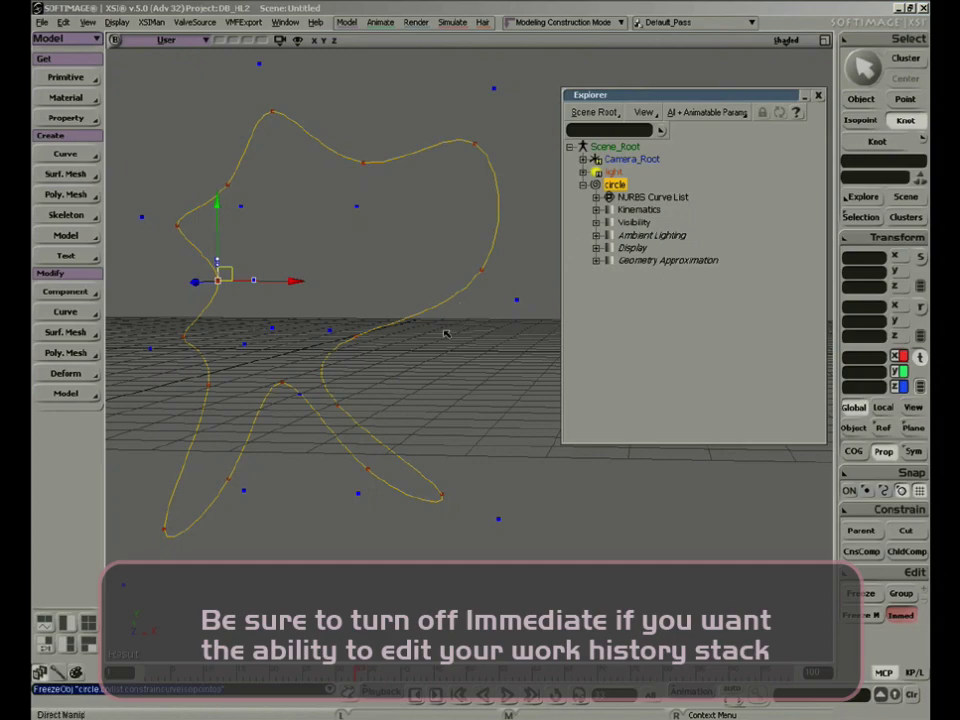
key("s")
right_click_drag(446, 332, 430, 313)
key("s")
middle_click_drag(430, 312, 364, 315)
right_click_drag(364, 315, 630, 307)
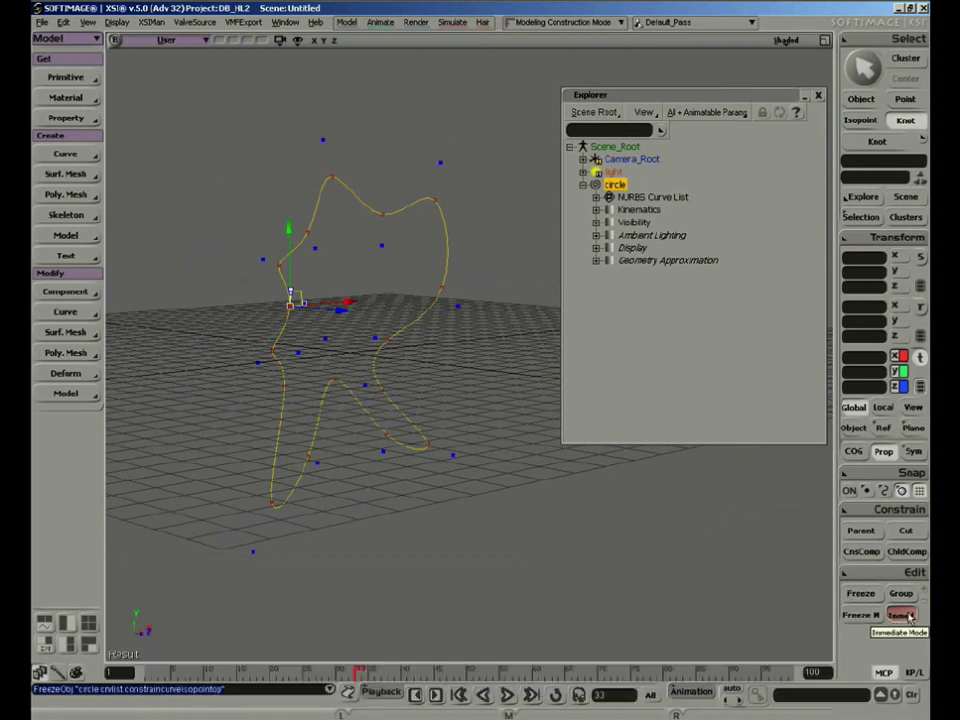
left_click(907, 618)
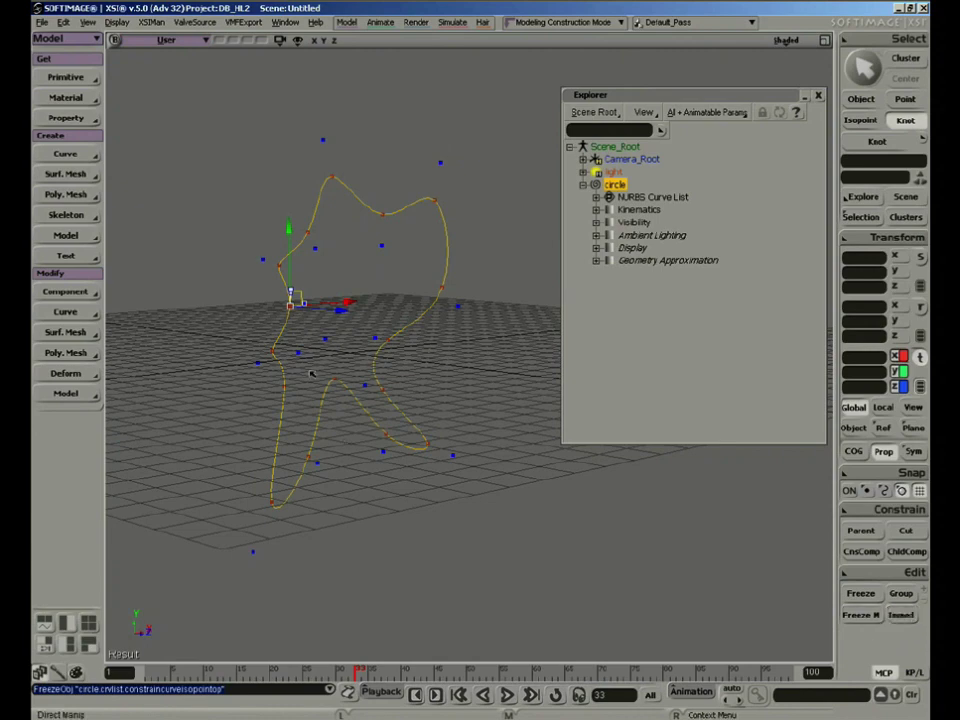
Step: Pull the knot in the dip between the curve's two upper peaks upward above them with the Tweak tool
key("s")
right_click_drag(366, 368, 304, 398)
key("space")
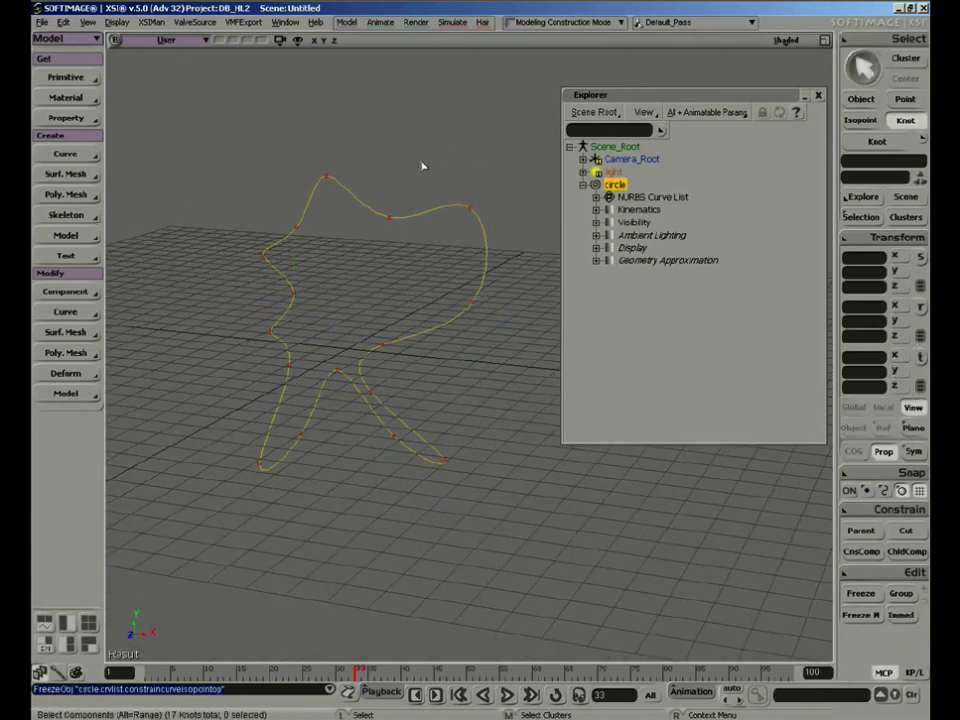
key("m")
left_click_drag(390, 216, 372, 103)
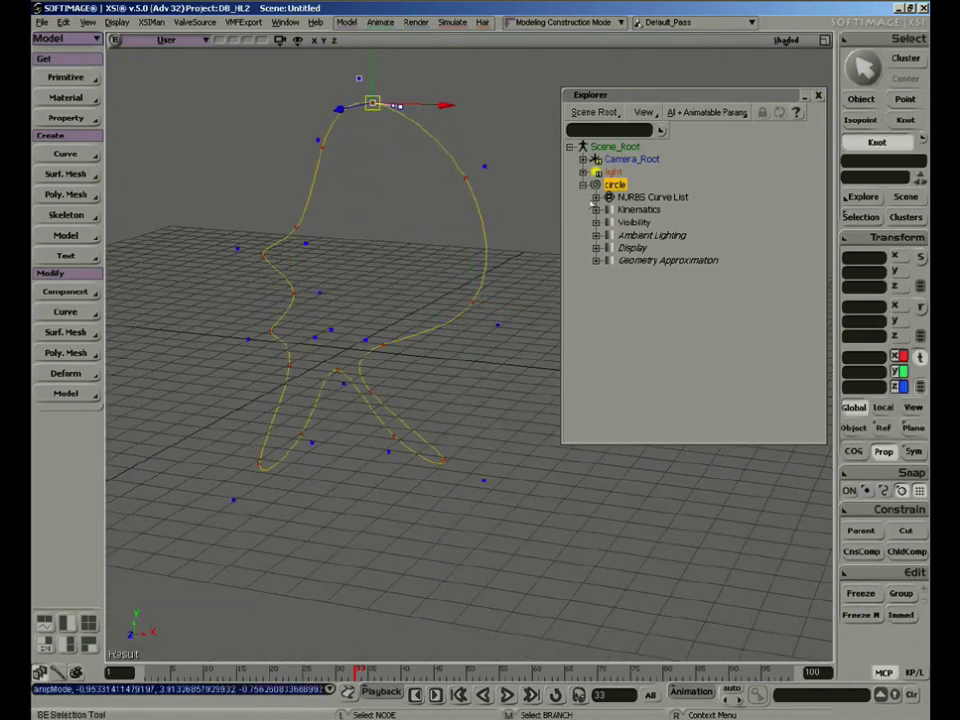
Step: Expand the circle's NURBS Curve List, pull the curve's upper shoulder knot inward and raise the right foot's tip knot with the Tweak tool
left_click(597, 198)
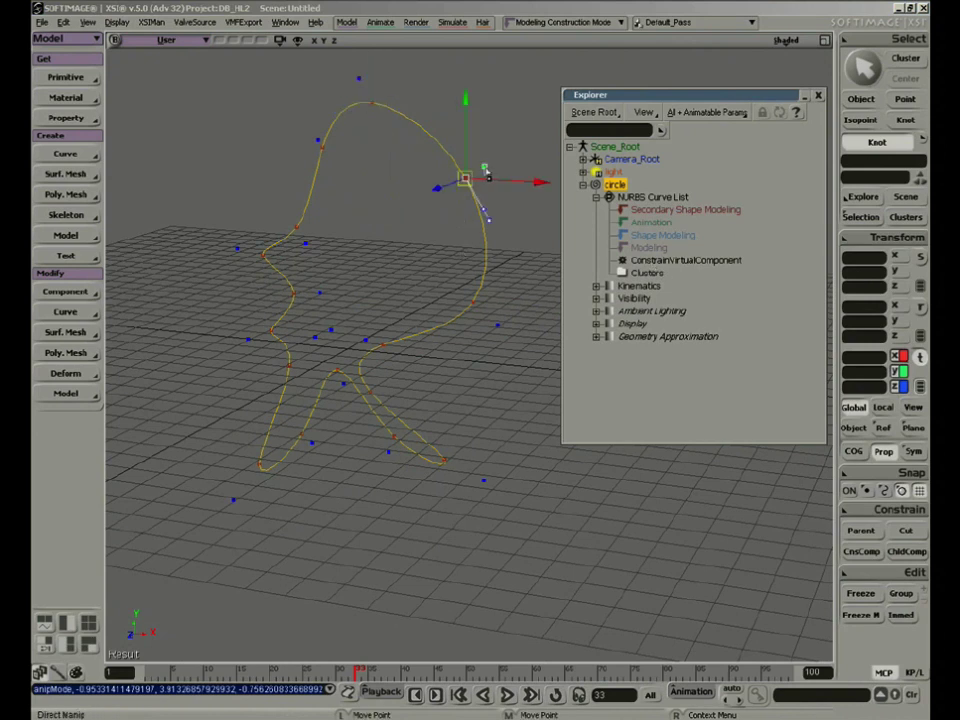
left_click_drag(463, 172, 408, 208)
left_click_drag(443, 460, 480, 336)
Step: Delete the circle and create a polygon mesh grid primitive with its default settings, framed in the view
key("space")
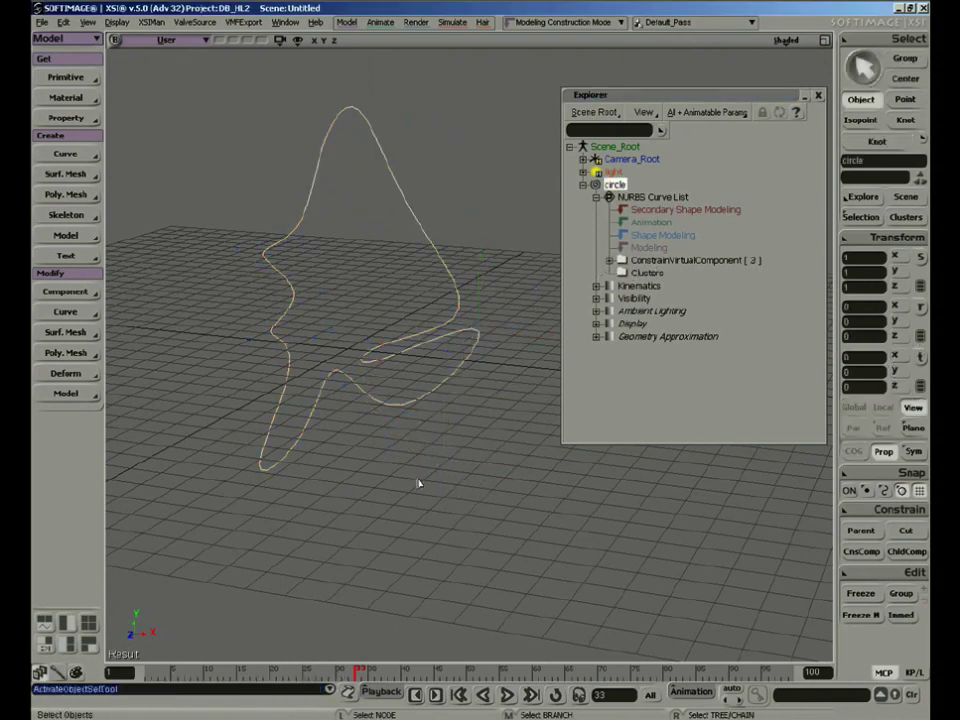
key("Delete")
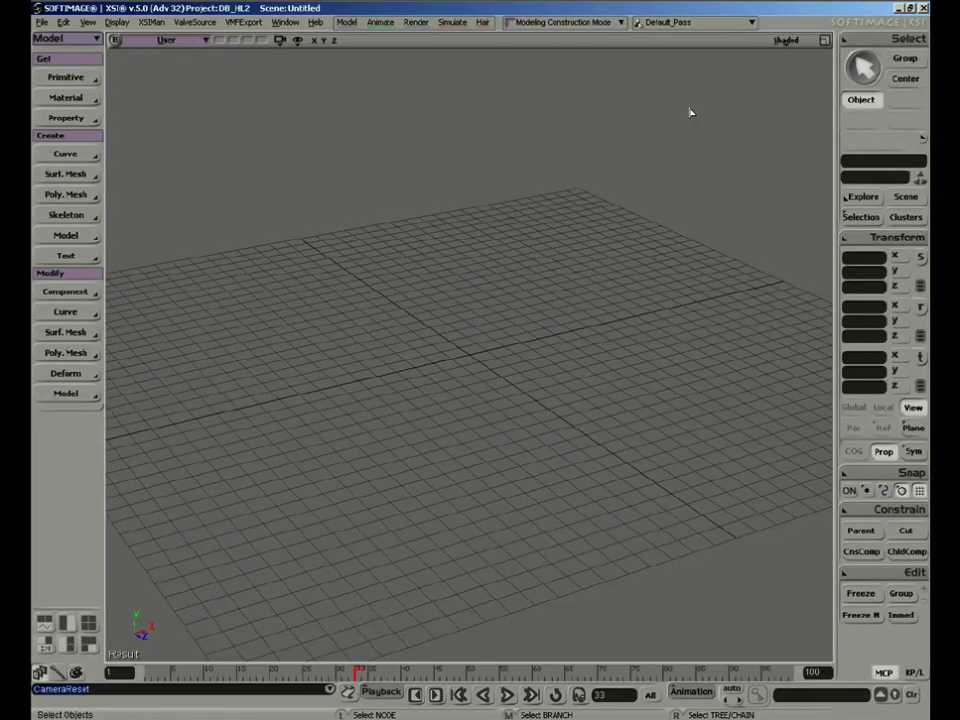
left_click(65, 77)
mouse_move(205, 102)
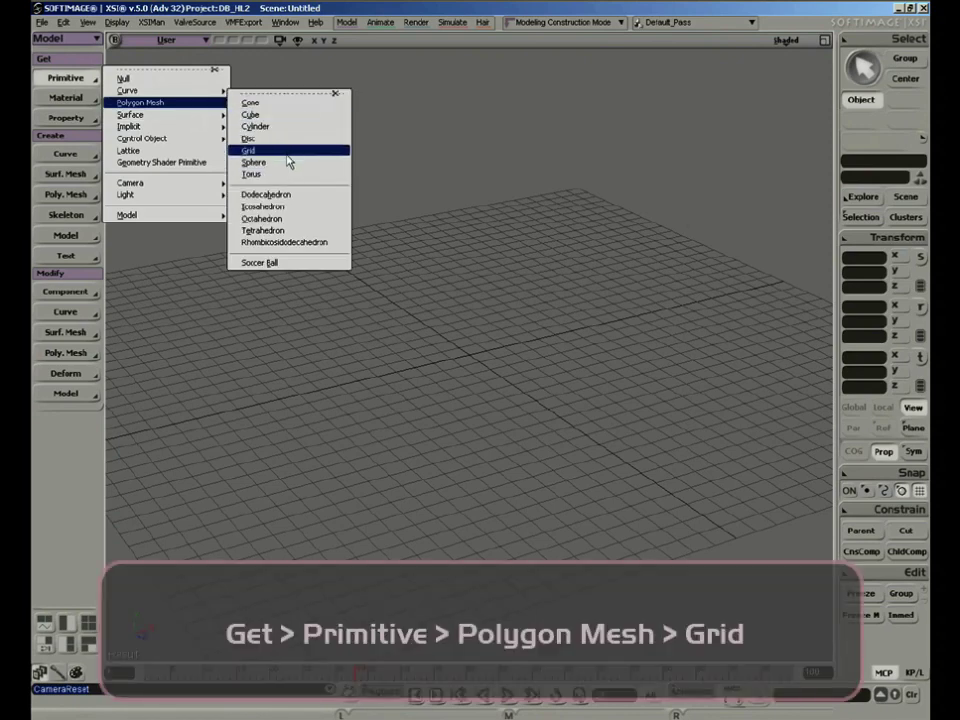
left_click(295, 151)
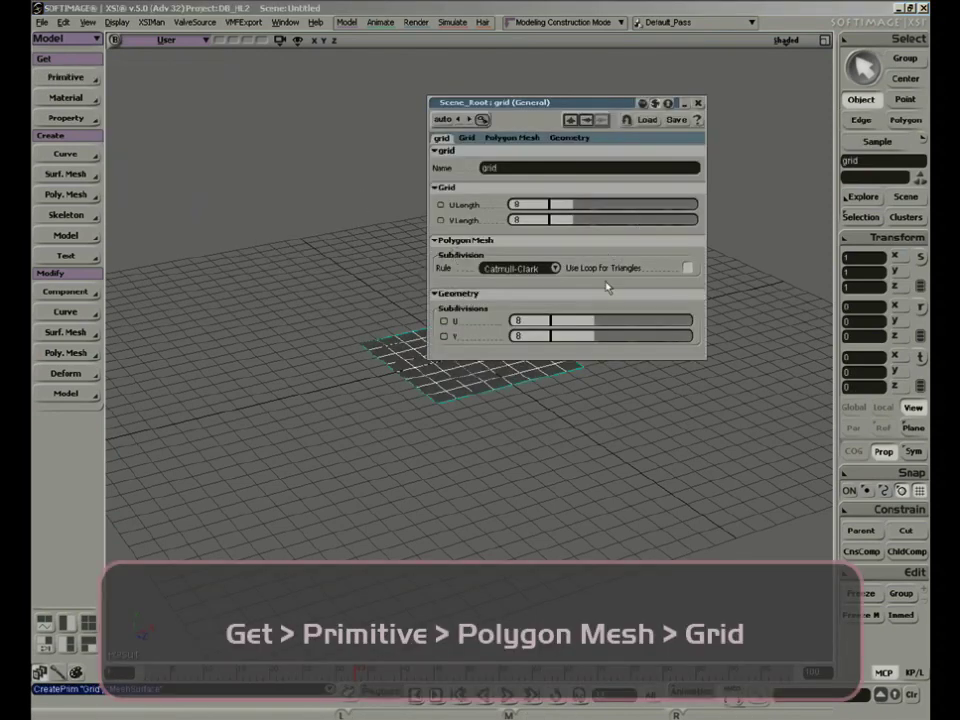
left_click(698, 103)
key("f")
key("s")
right_click_drag(621, 282, 608, 424)
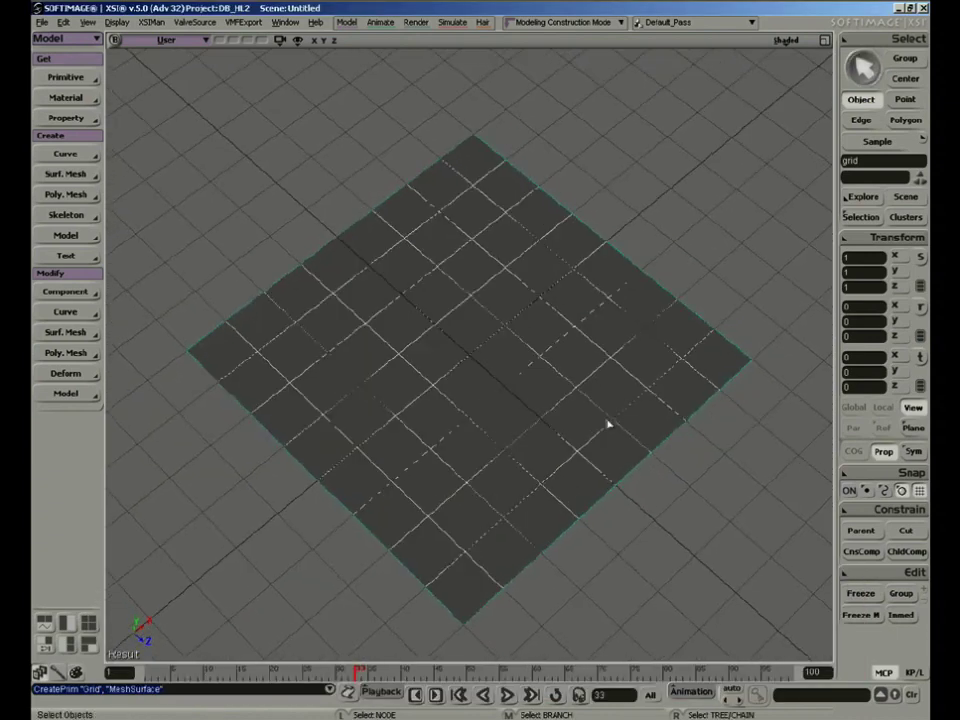
Step: Toggle the viewport's coordinate grid off, on and off again, and activate object selection with the mesh grid selected
key("g")
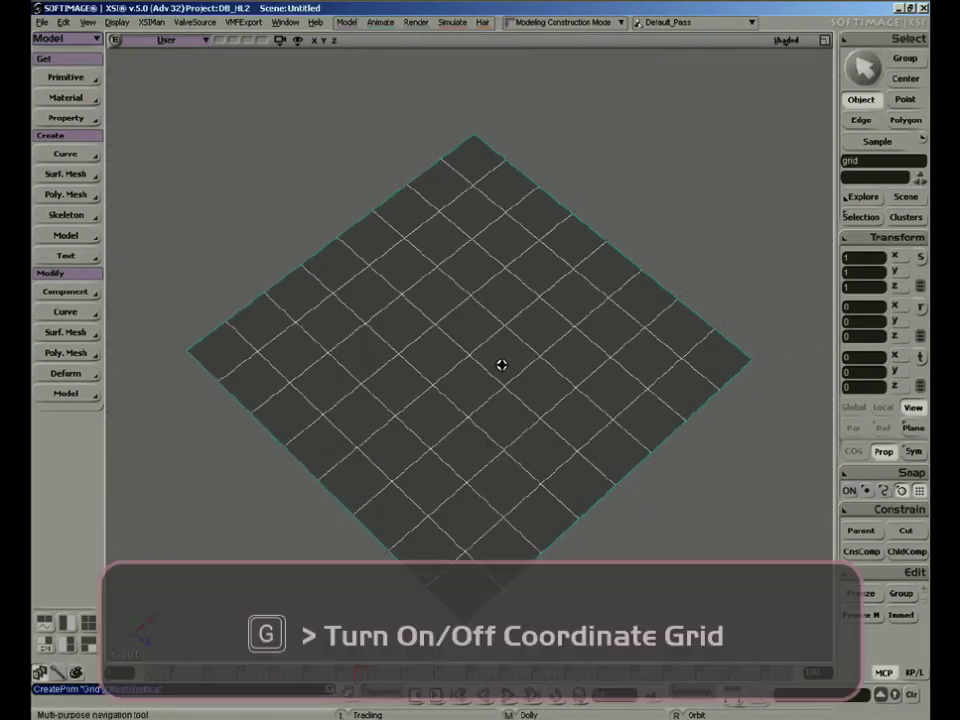
key("g")
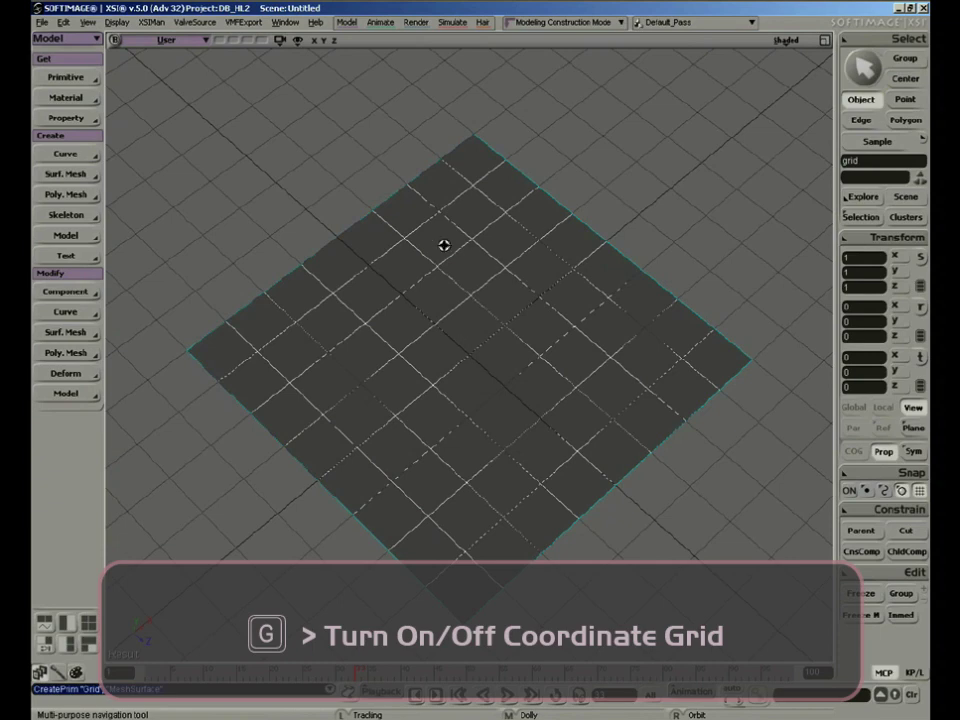
key("g")
right_click_drag(463, 296, 536, 309)
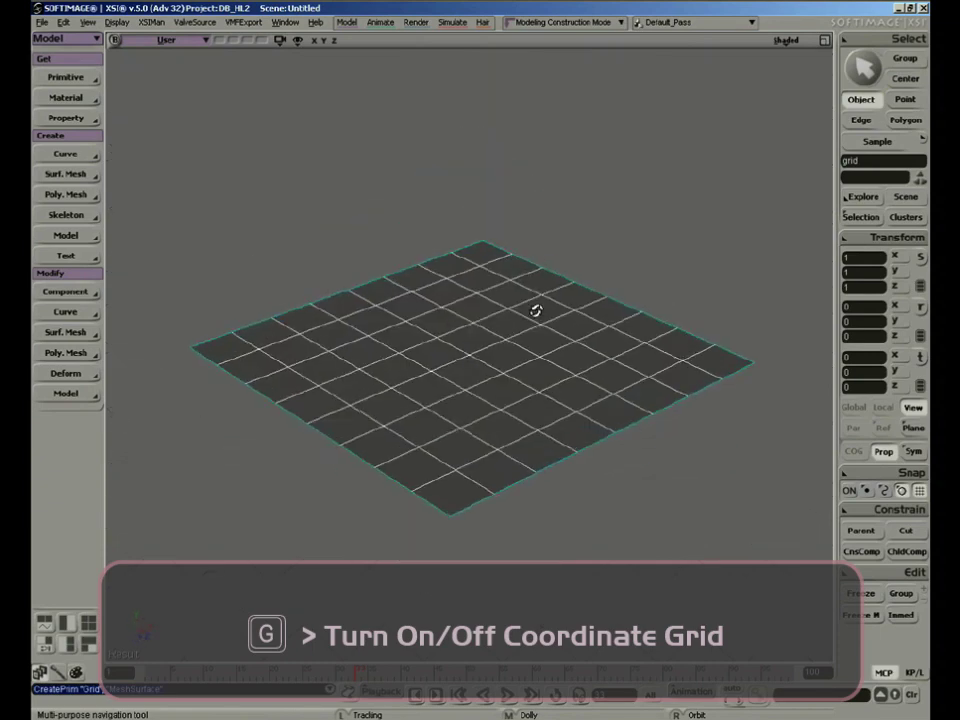
key("space")
left_click(729, 311)
left_click_drag(729, 311, 538, 366)
left_click(548, 355)
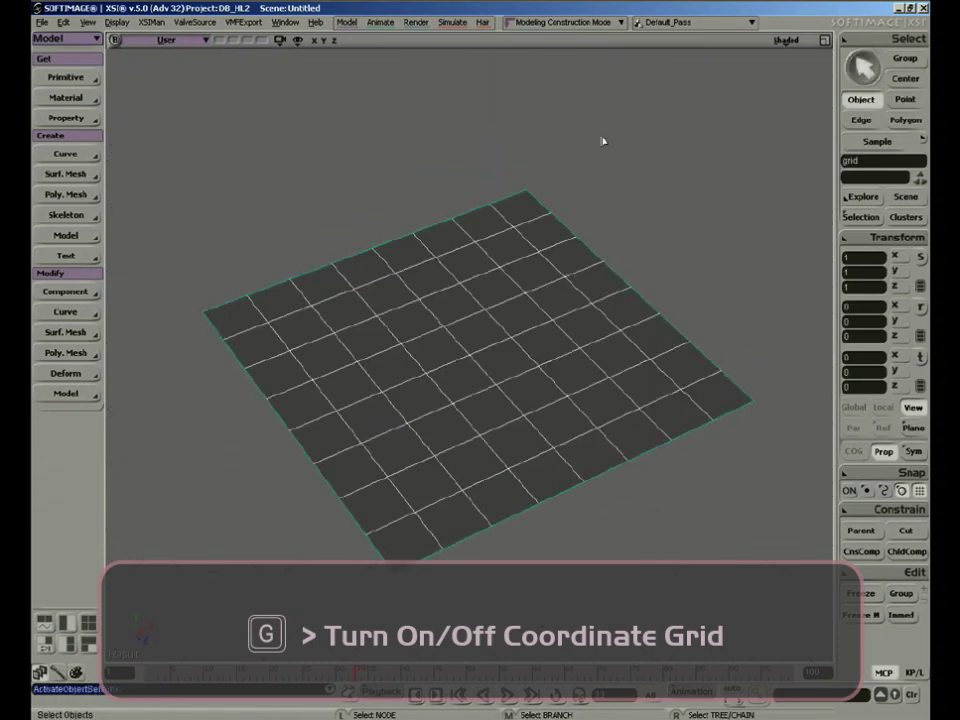
left_click(714, 225)
left_click(437, 270)
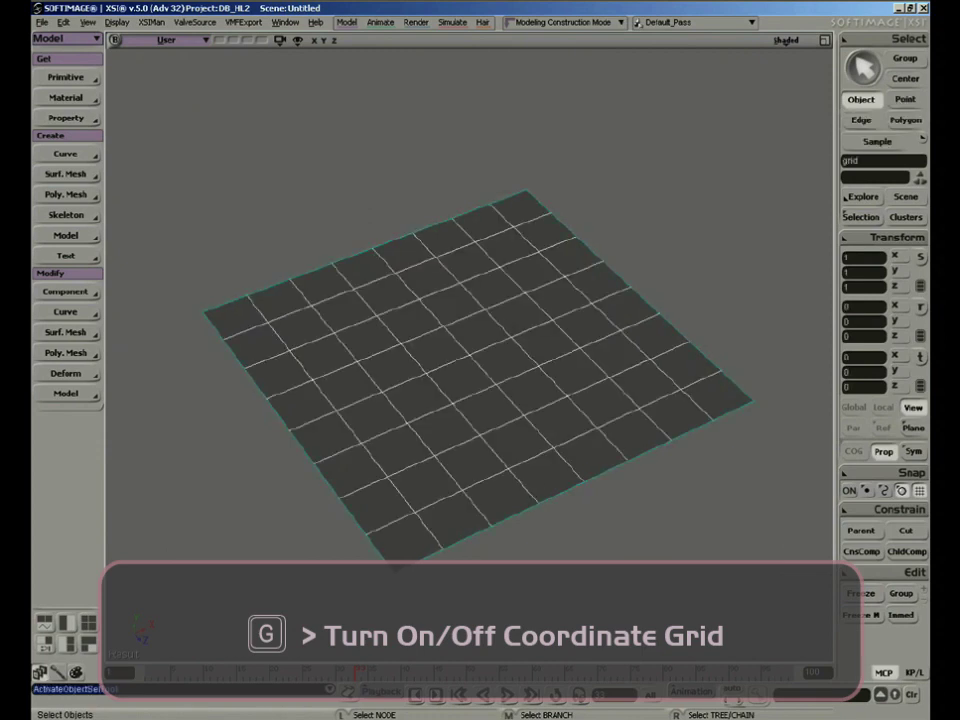
Step: Activate the Edge filter and select several groups of edges on the mesh grid, ending with a single edge near its front border
left_click(861, 120)
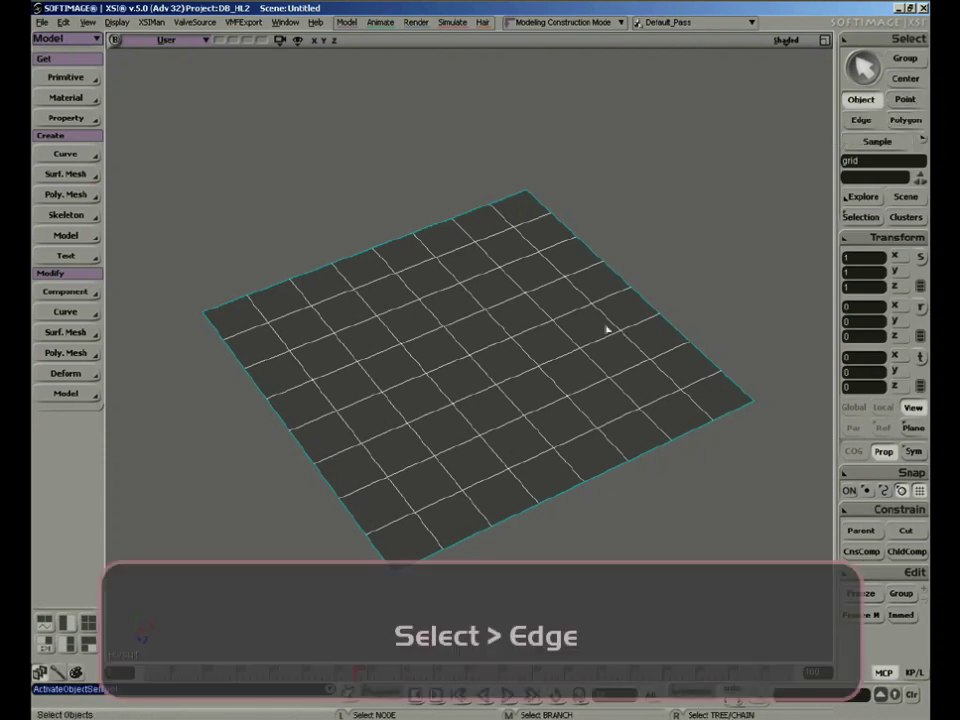
left_click(860, 121)
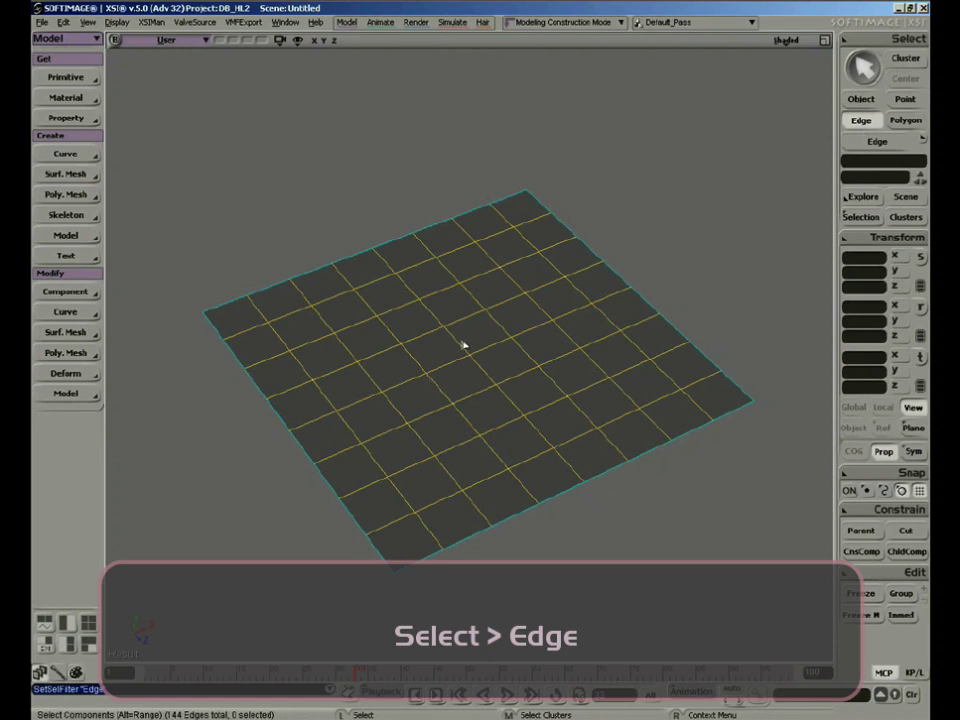
left_click(492, 340)
left_click_drag(521, 359, 545, 390)
left_click_drag(381, 400, 497, 453)
left_click_drag(446, 291, 553, 372)
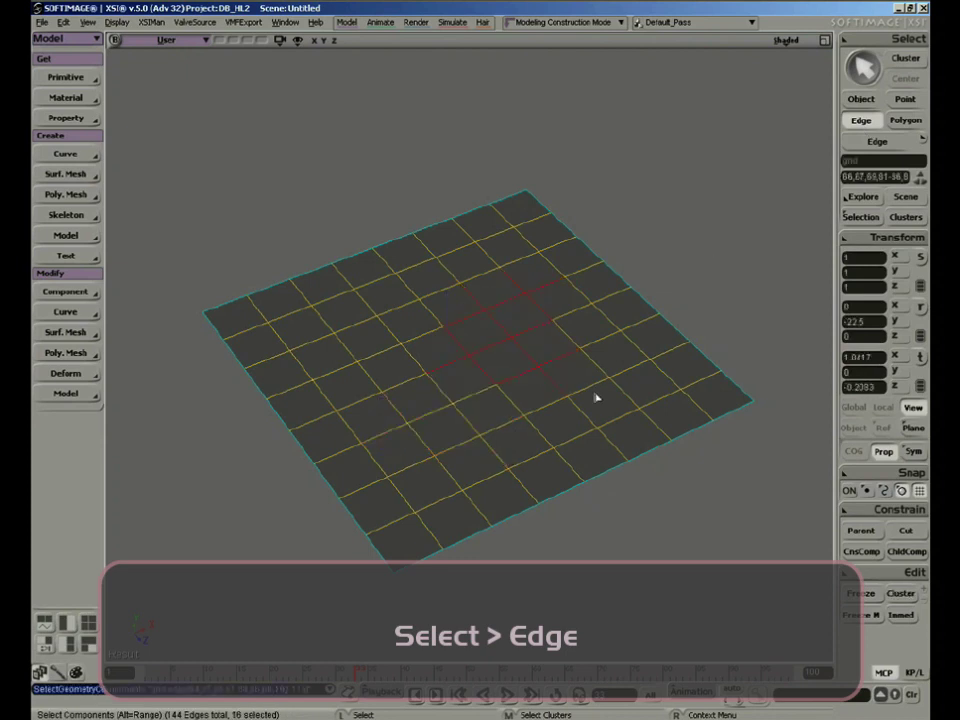
left_click(540, 434)
left_click_drag(537, 442, 564, 474)
left_click(568, 466)
Step: Switch to the Point filter and select small groups of points around the middle of the mesh grid with selection rectangles
key("t")
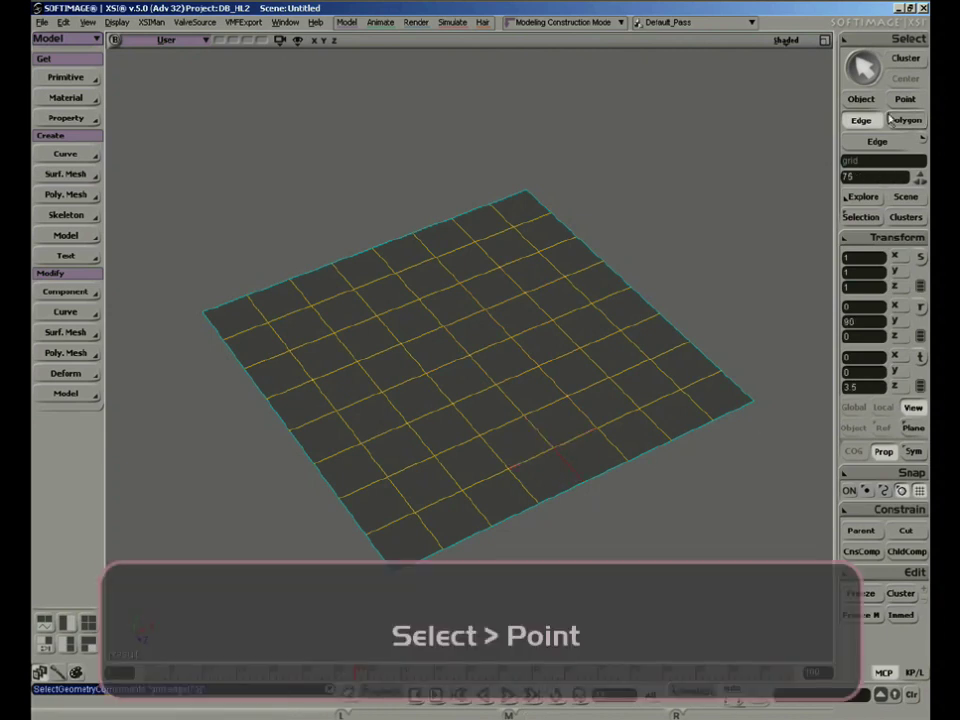
left_click_drag(485, 371, 487, 374)
left_click_drag(531, 340, 642, 408)
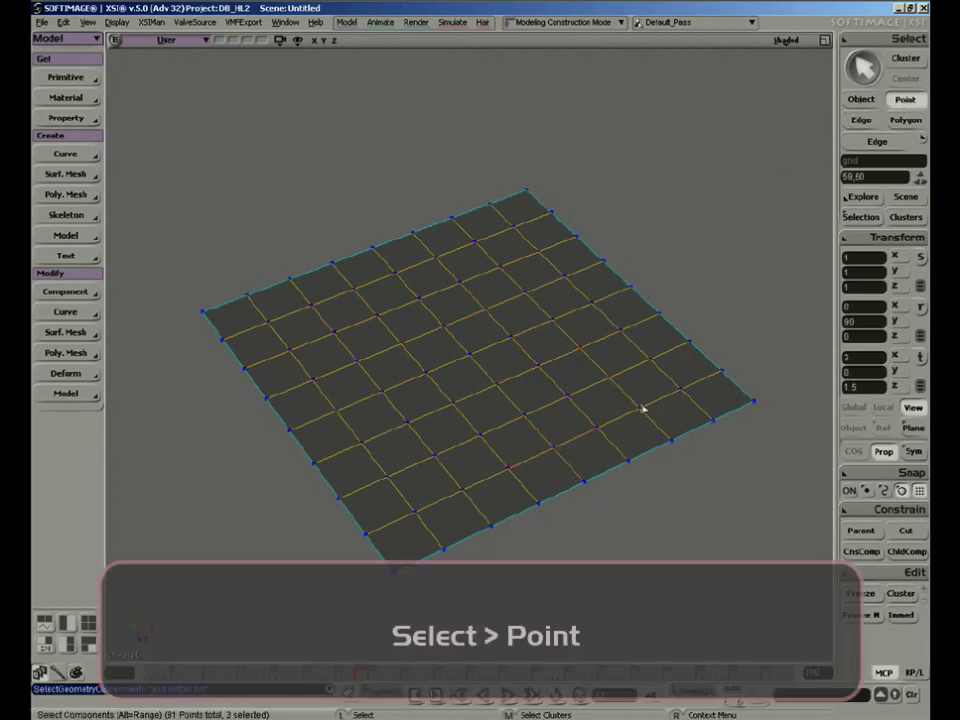
left_click_drag(417, 333, 535, 428)
Step: Toggle a block of points, add more points to the selection, toggle the whole mesh grid's points and deselect everything
left_click_drag(381, 329, 574, 457, "ctrl")
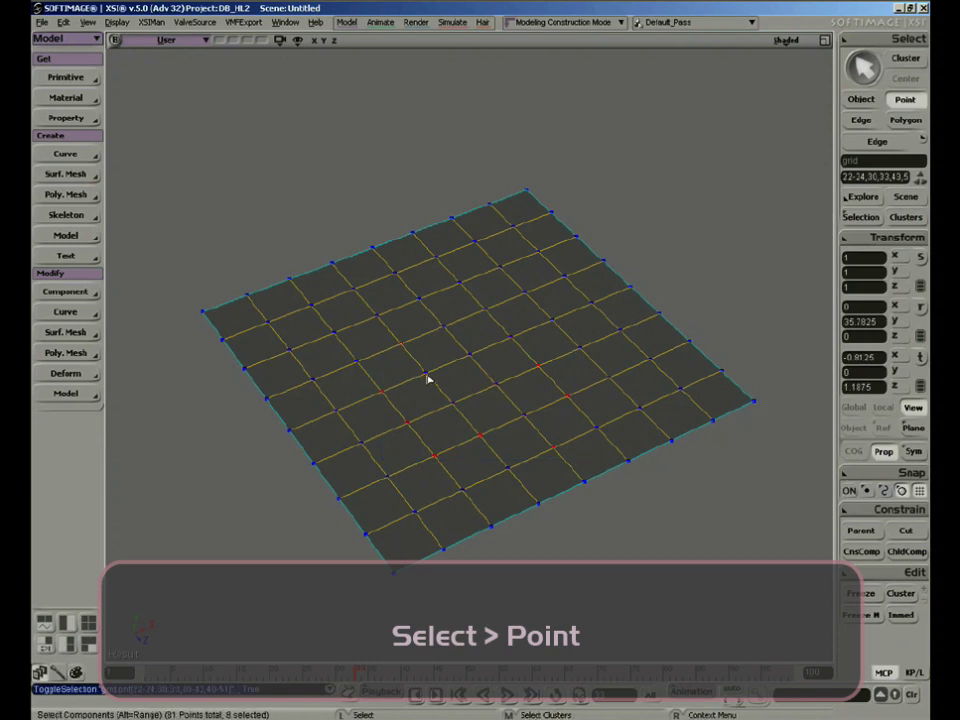
left_click_drag(613, 434, 421, 297, "shift")
left_click_drag(551, 397, 613, 434, "shift")
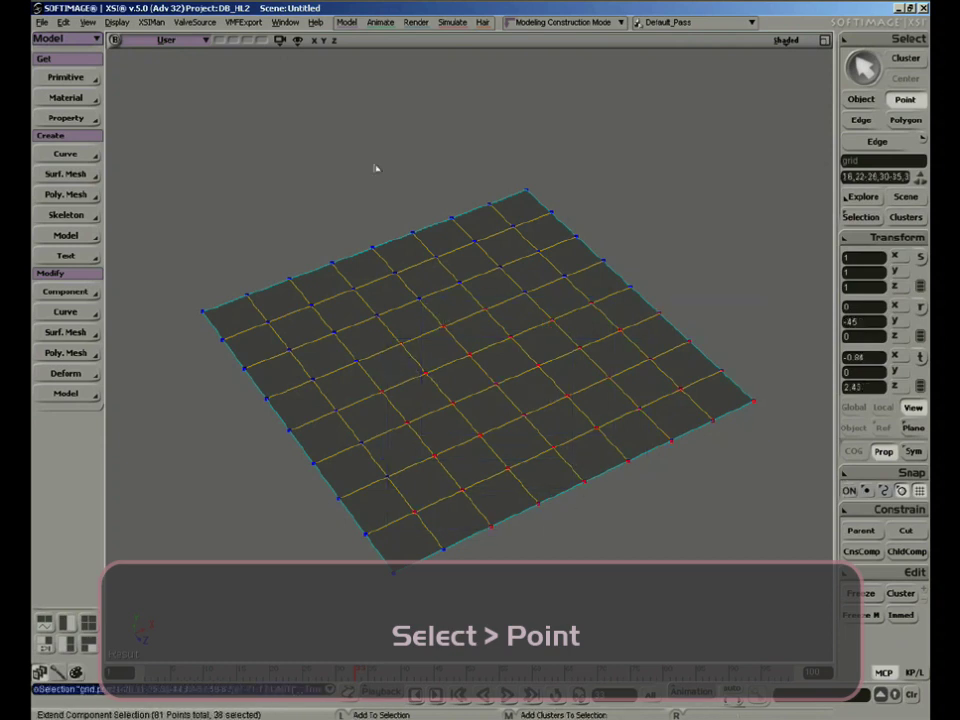
left_click_drag(387, 184, 813, 560, "shift")
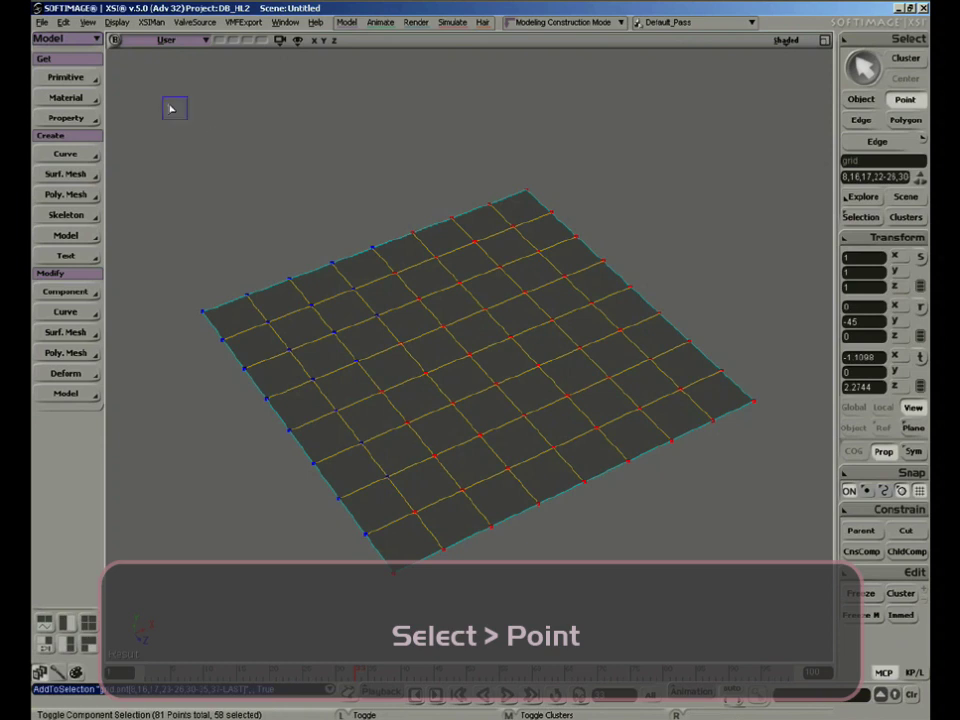
left_click_drag(170, 106, 834, 610, "ctrl")
left_click(694, 303)
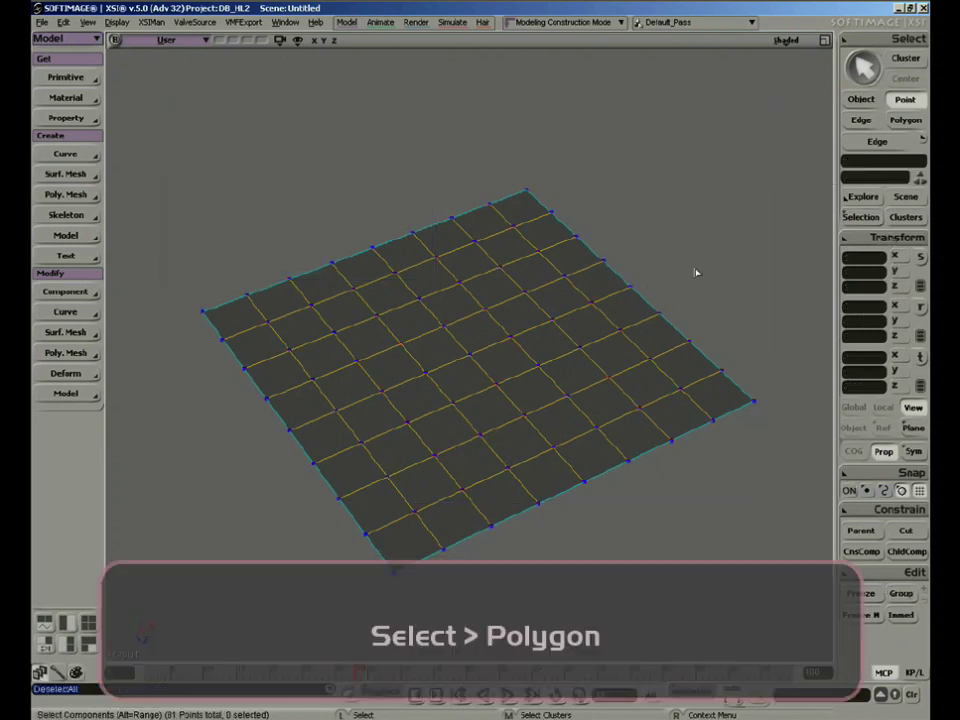
Step: Switch to the Polygon filter, select growing regions of polygons, toggle the selection over most of the mesh grid and deselect everything
left_click(908, 120)
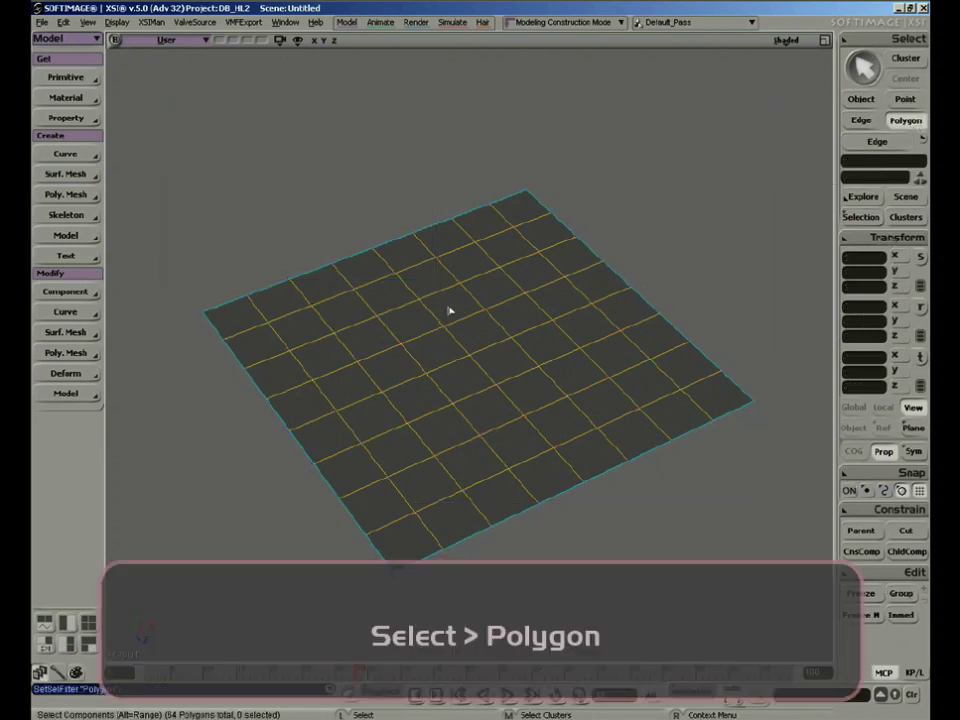
left_click_drag(521, 362, 521, 362)
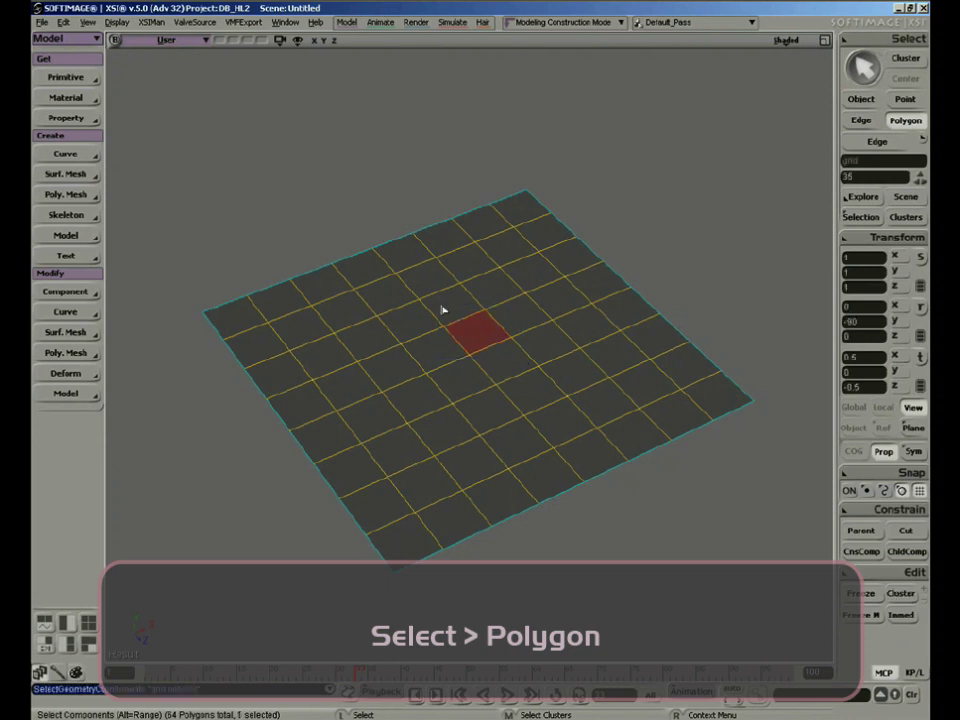
left_click_drag(443, 311, 582, 430)
left_click_drag(348, 224, 692, 495)
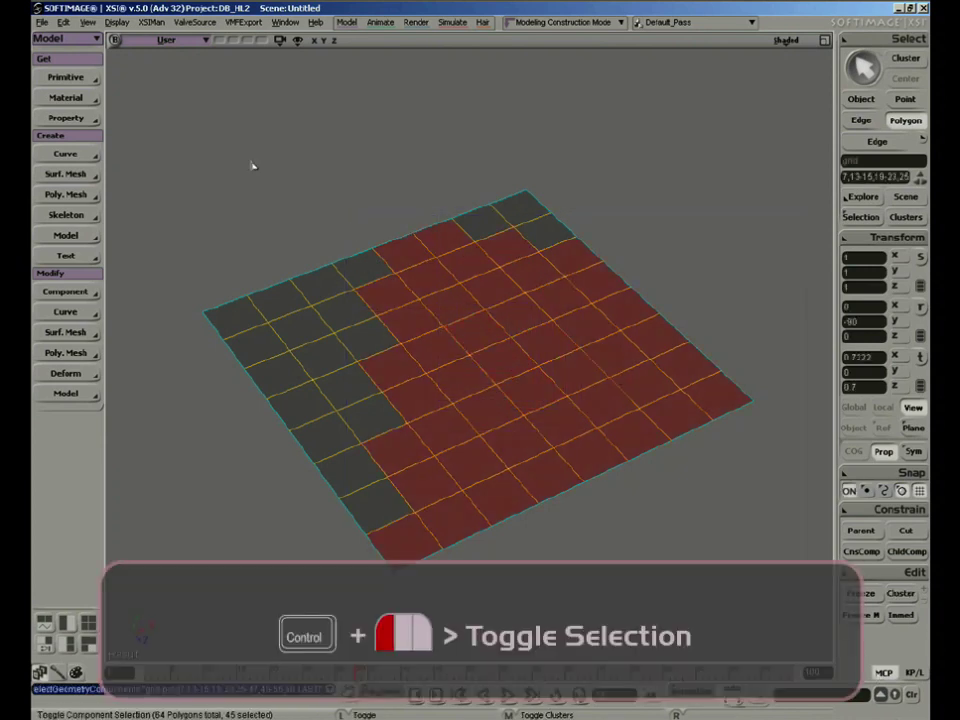
left_click_drag(251, 165, 729, 558, "ctrl")
left_click(731, 620)
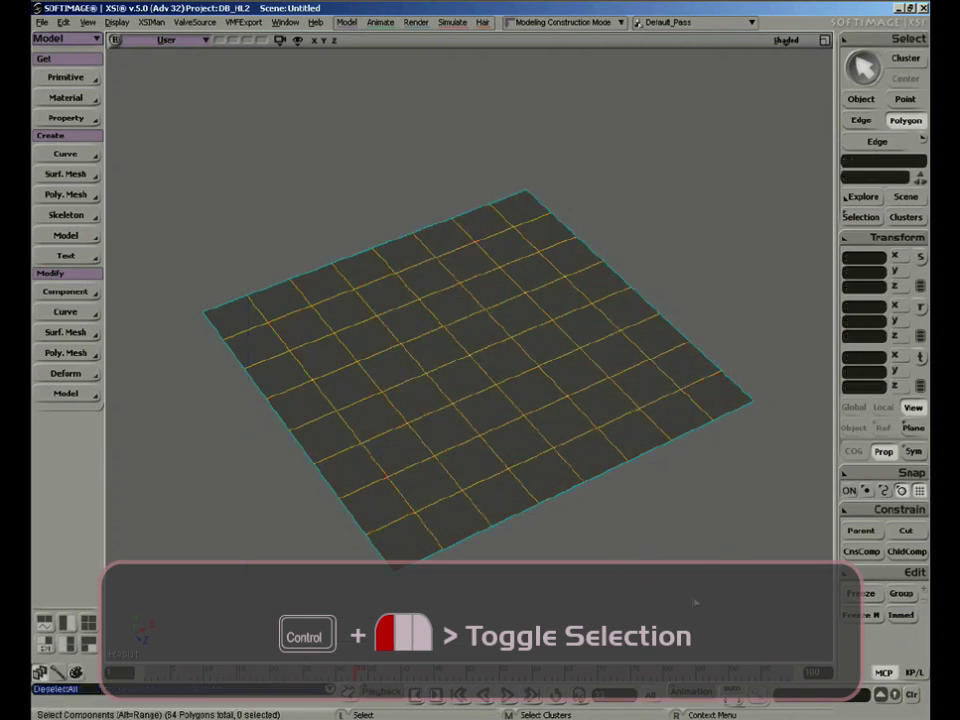
Step: Change the selection filter from Edge through Polygon to Point and select small groups of points near the mesh grid's centre
left_click(861, 120)
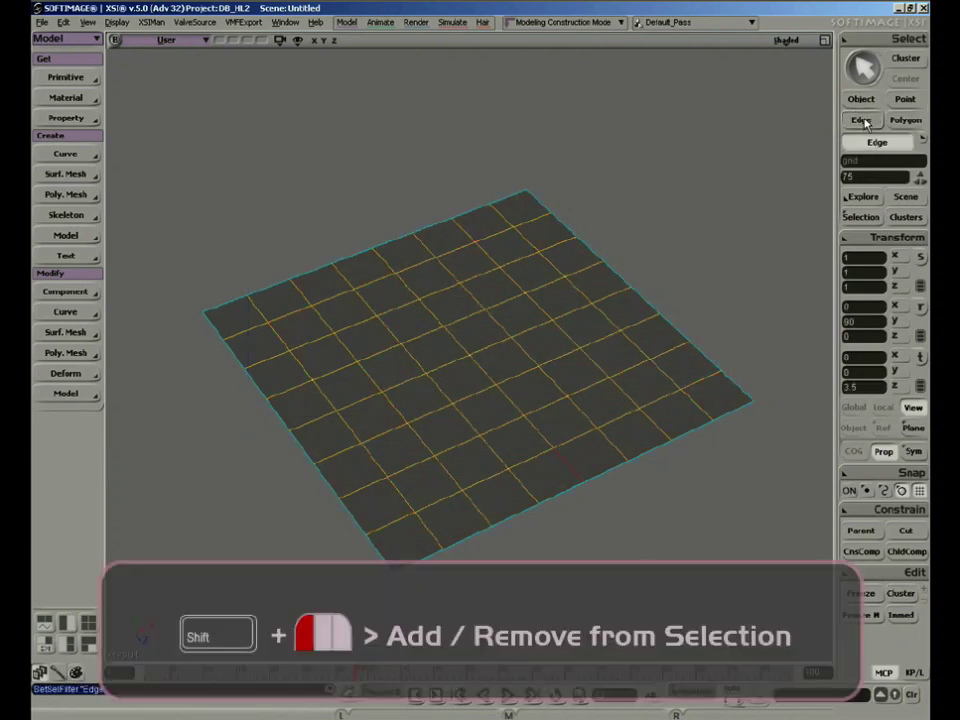
key("u")
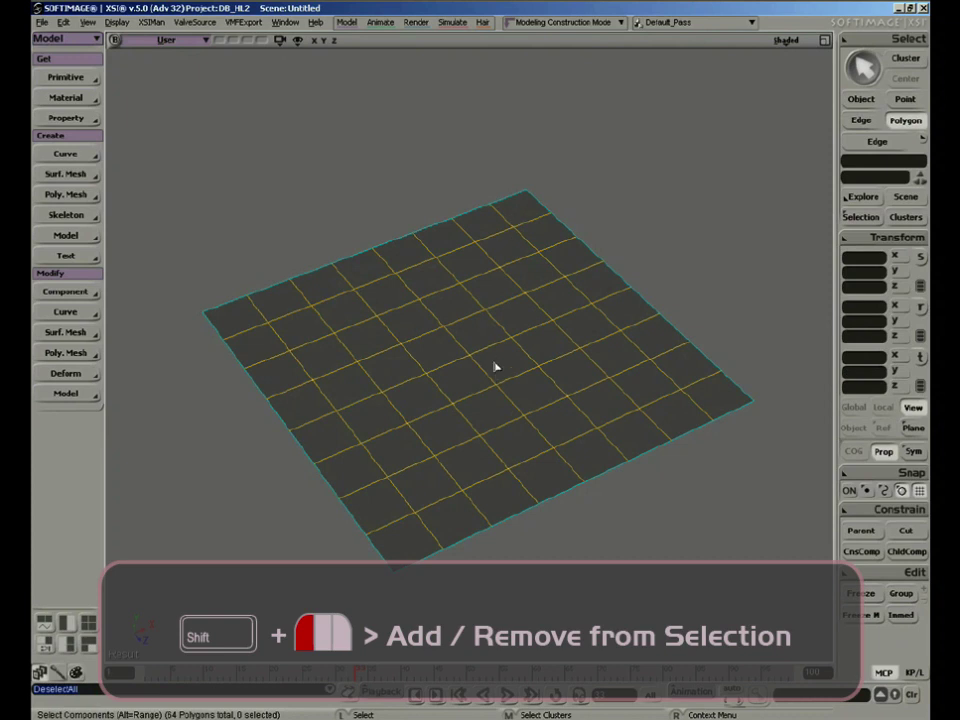
key("t")
left_click(395, 272)
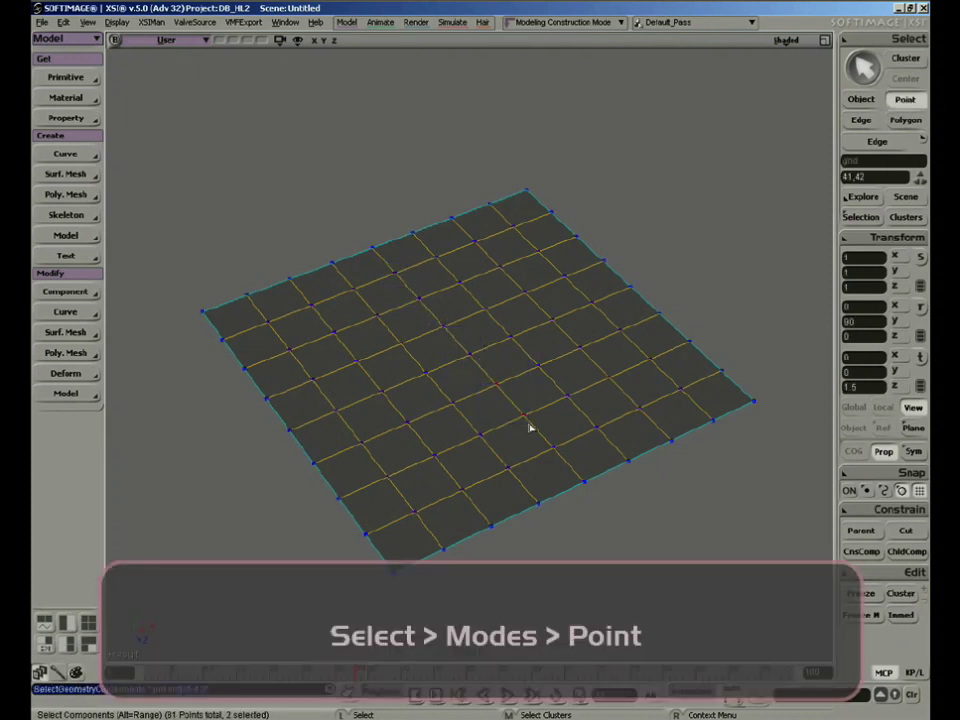
left_click_drag(522, 348, 554, 386, "shift")
left_click_drag(446, 364, 498, 452, "shift")
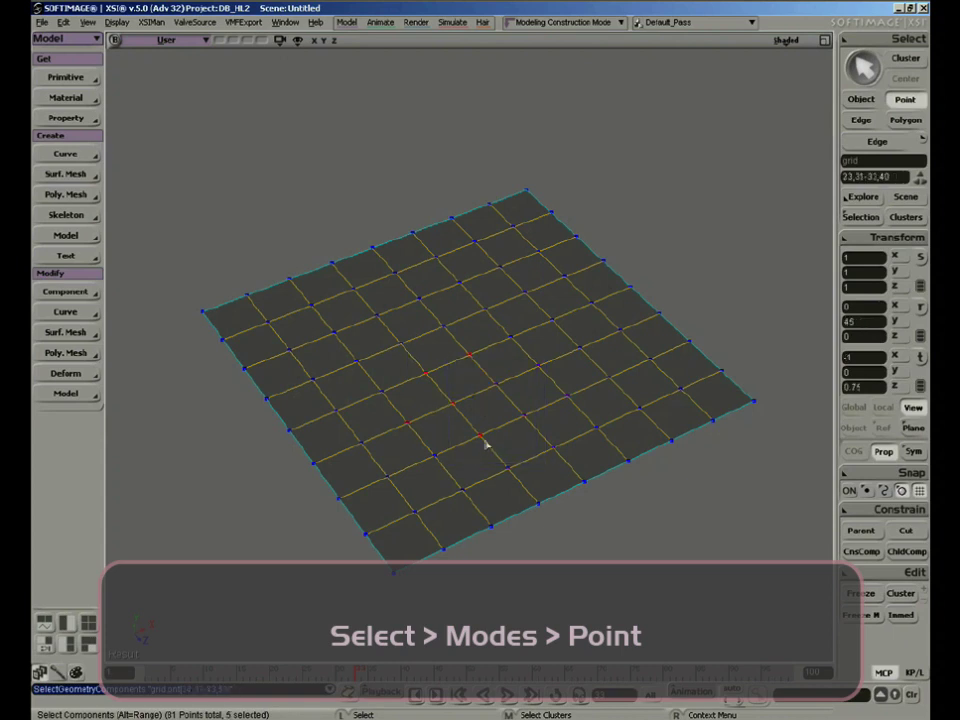
Step: Pick individual polygons across the mesh grid with Raycast Polygon selection and single edges with Raycast Edge selection
key("y")
left_click(335, 362)
left_click(392, 420)
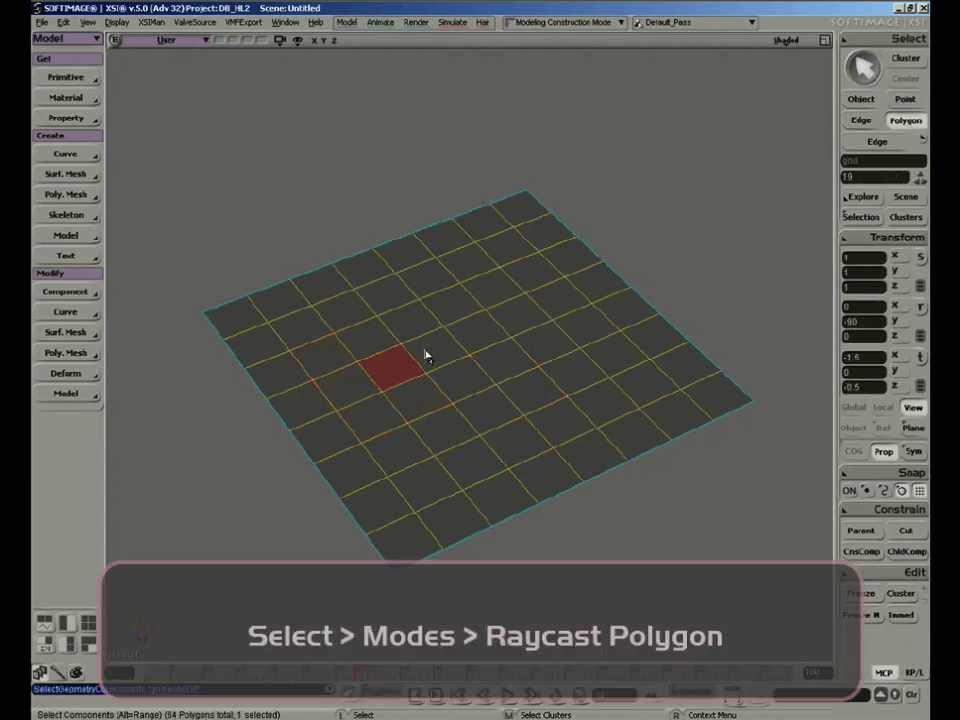
left_click(425, 356)
left_click(484, 350)
left_click(583, 326)
left_click(557, 304)
key("i")
left_click(465, 342)
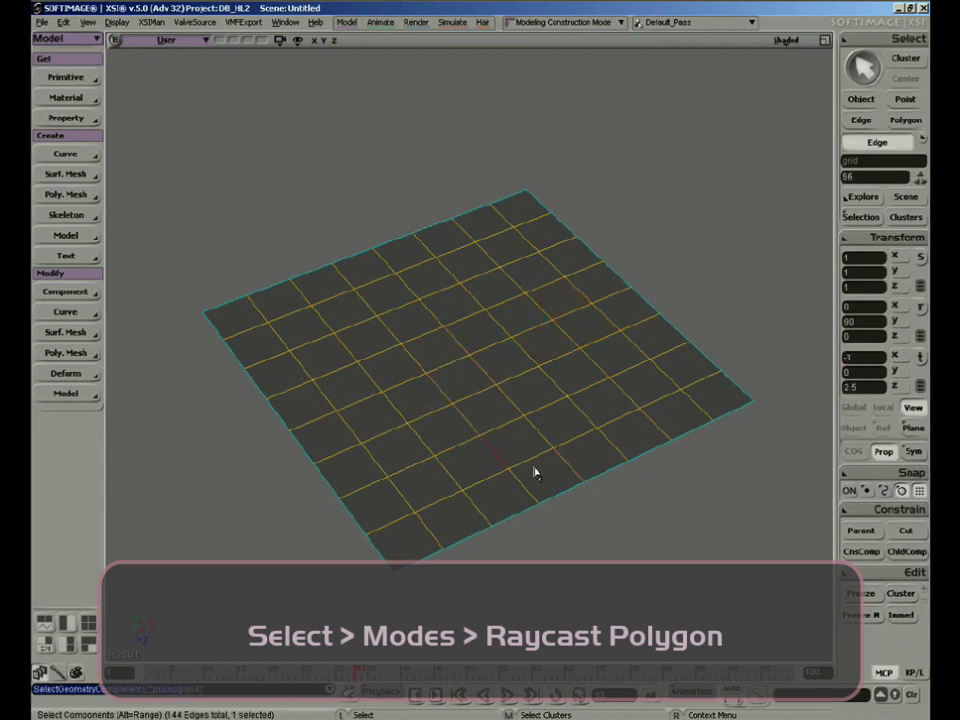
Step: Tear off the selection Modes list as a floating window beside the mesh grid and review the modes with their shortcuts
left_click(846, 39)
mouse_move(817, 45)
mouse_move(737, 58)
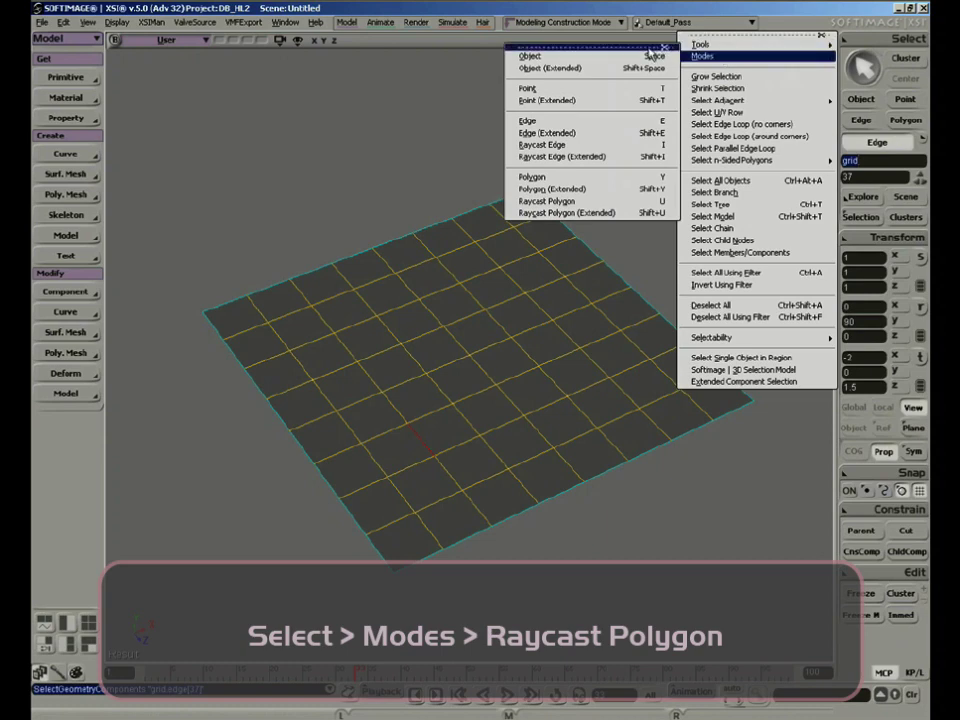
left_click(633, 47)
left_click_drag(580, 40, 712, 105)
left_click(895, 40)
mouse_move(705, 56)
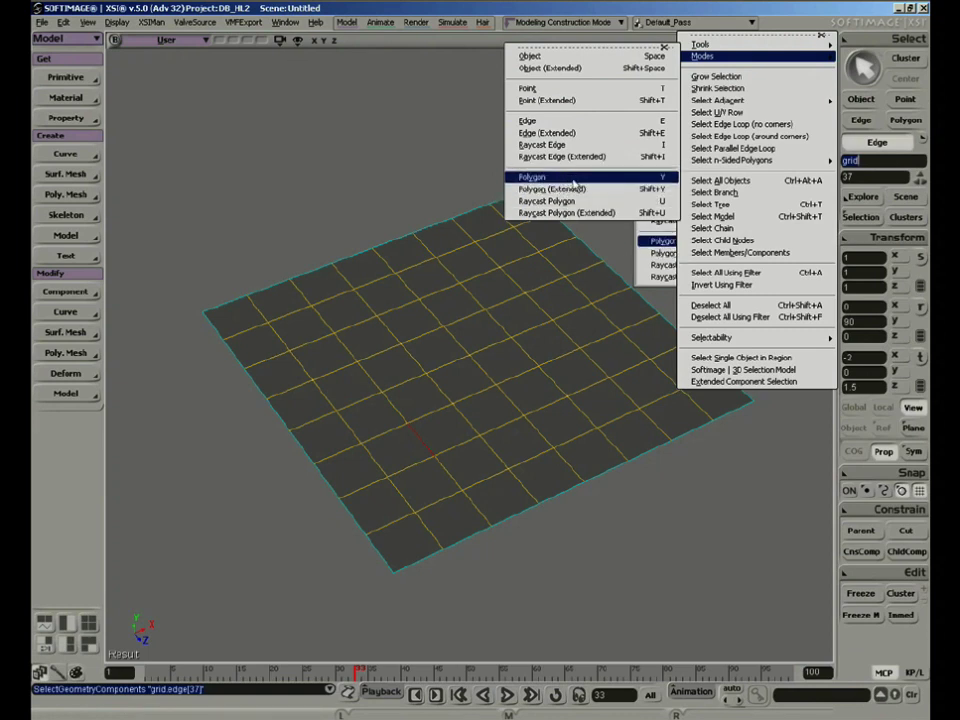
left_click(279, 141)
Step: Activate rectangle Polygon selection and select different blocks of polygons along the mesh grid's left side and centre
key("y")
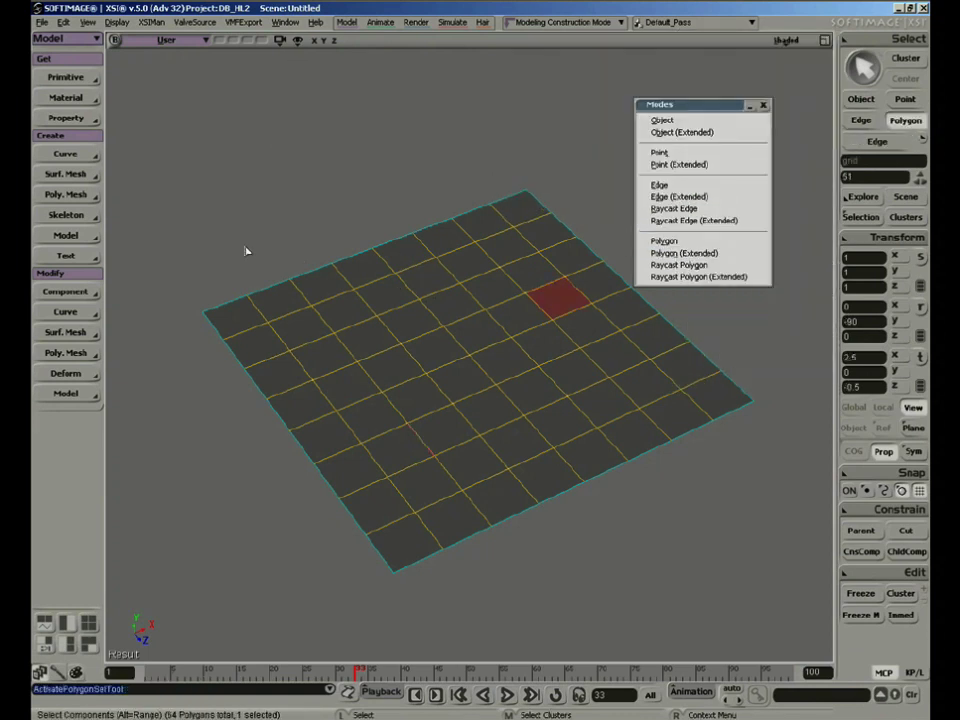
left_click_drag(186, 222, 396, 461)
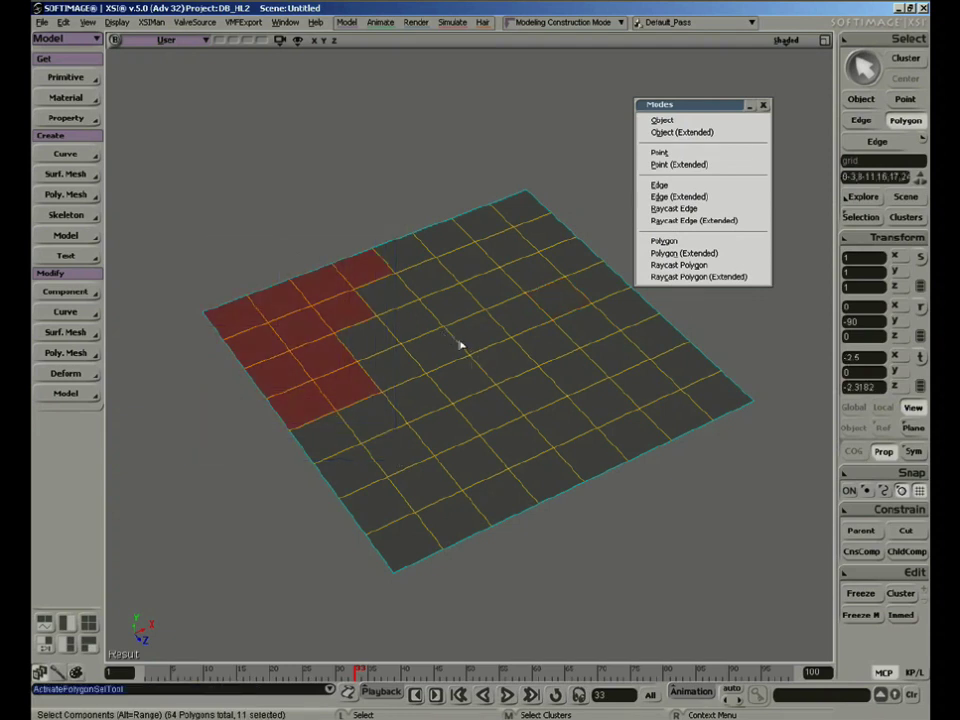
left_click_drag(461, 328, 519, 388)
mouse_move(455, 307)
left_mouse_down()
mouse_move(542, 370)
mouse_move(514, 305)
mouse_move(379, 333)
mouse_move(437, 444)
mouse_move(408, 423)
left_mouse_up()
key("y")
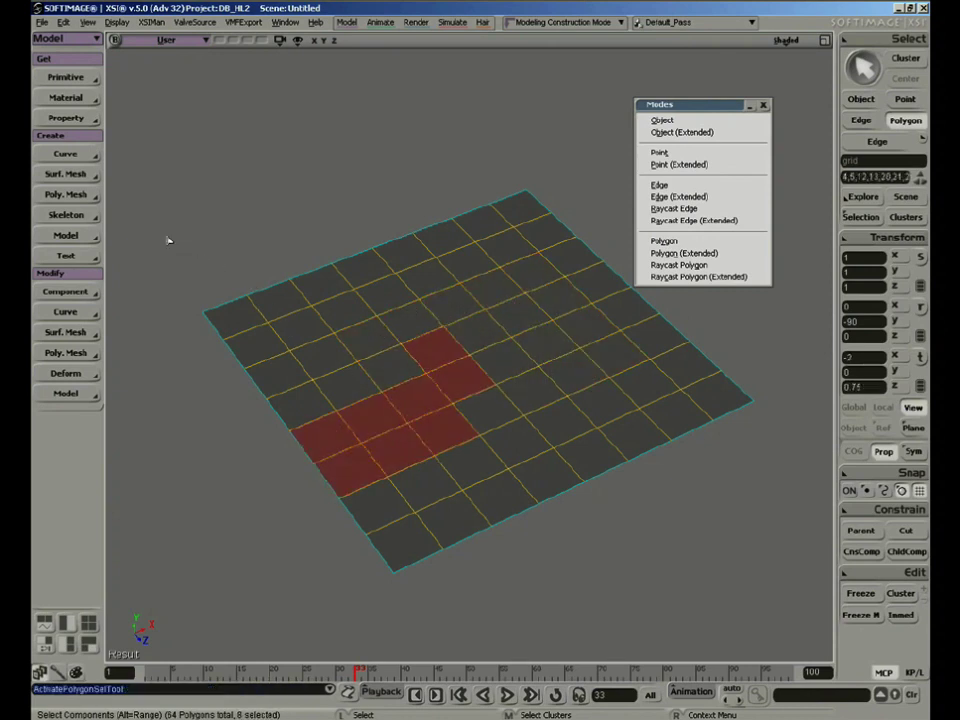
Step: Select several larger blocks of polygons across the mesh grid's centre and far side with rectangle Polygon selection
left_click_drag(167, 236, 553, 544)
left_click_drag(535, 231, 655, 444)
left_click_drag(394, 171, 589, 467)
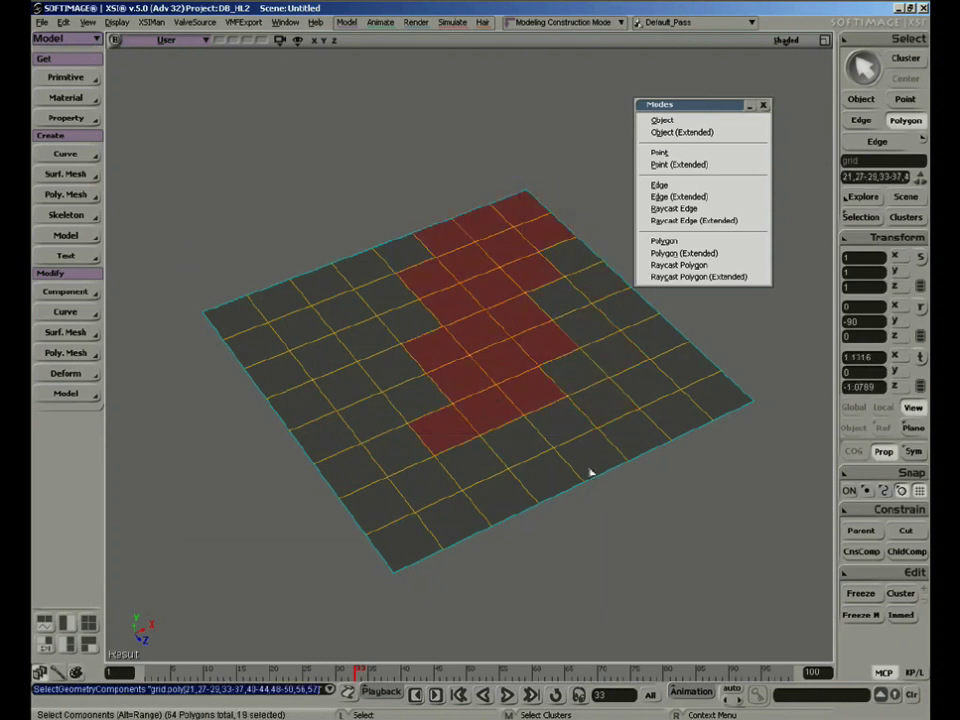
left_click_drag(298, 193, 449, 416)
Step: Activate Raycast Edge selection and select a single edge and larger groups of edges around the mesh grid's centre
key("i")
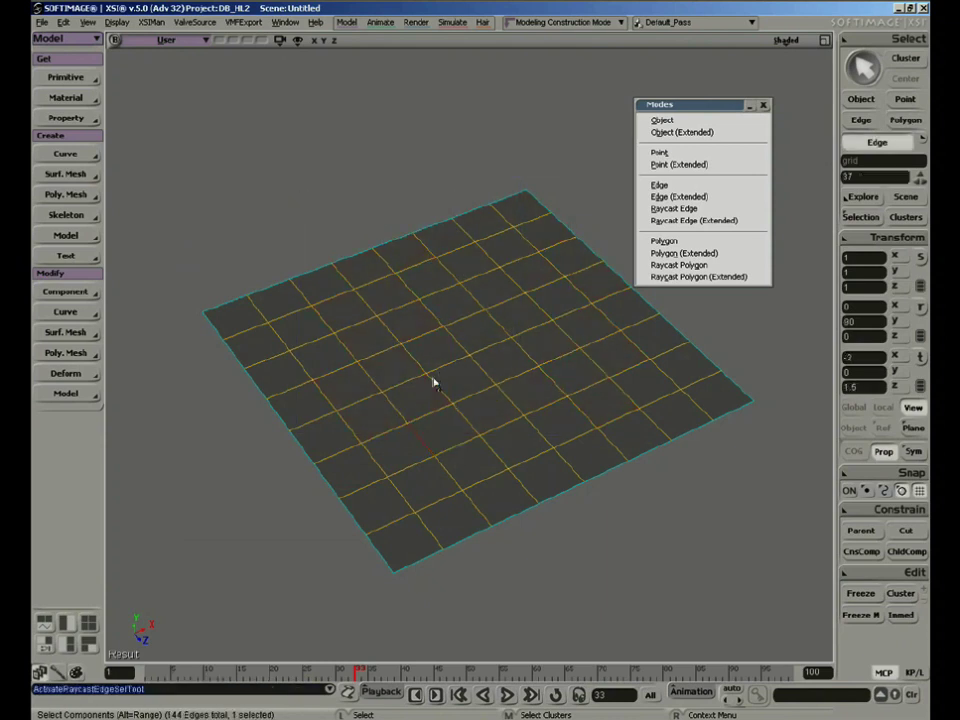
left_click(488, 415)
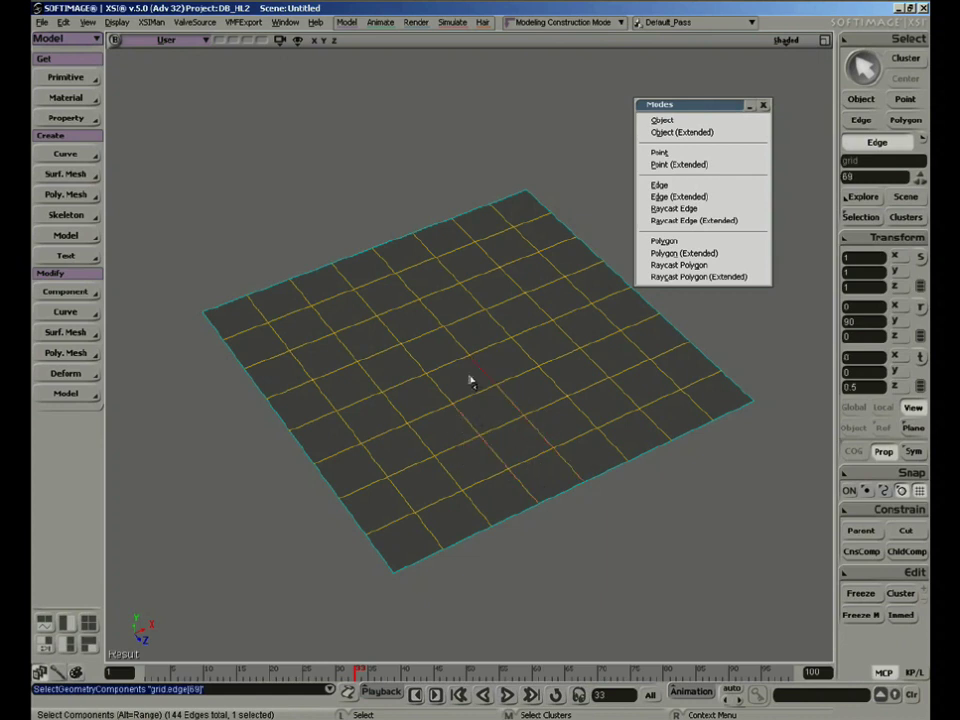
left_click_drag(339, 279, 502, 476)
left_click_drag(553, 445, 568, 468)
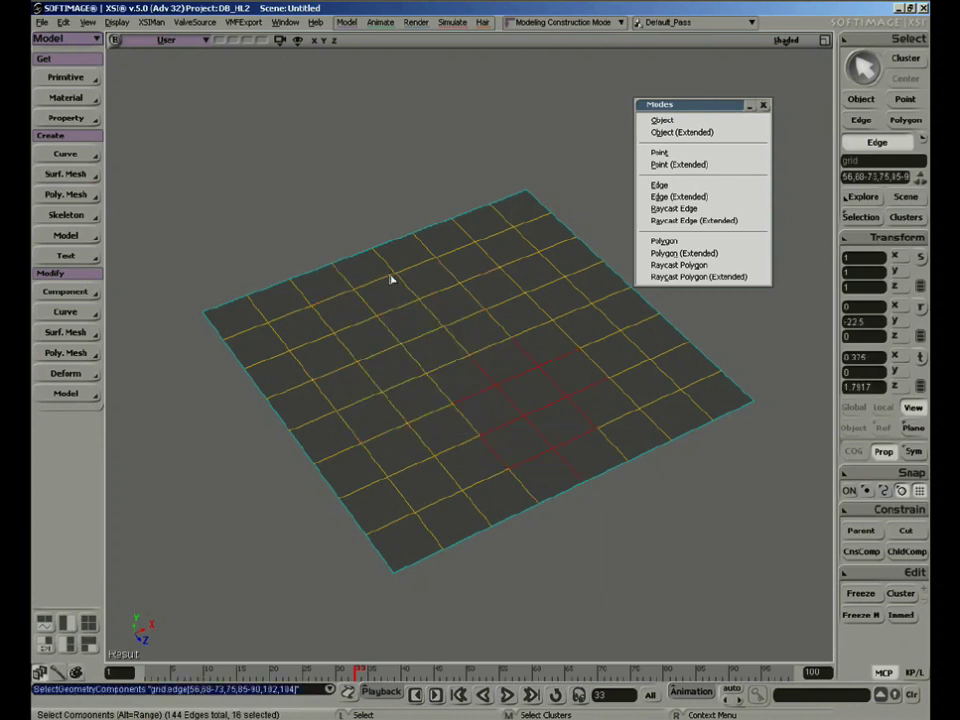
left_click_drag(369, 249, 535, 474)
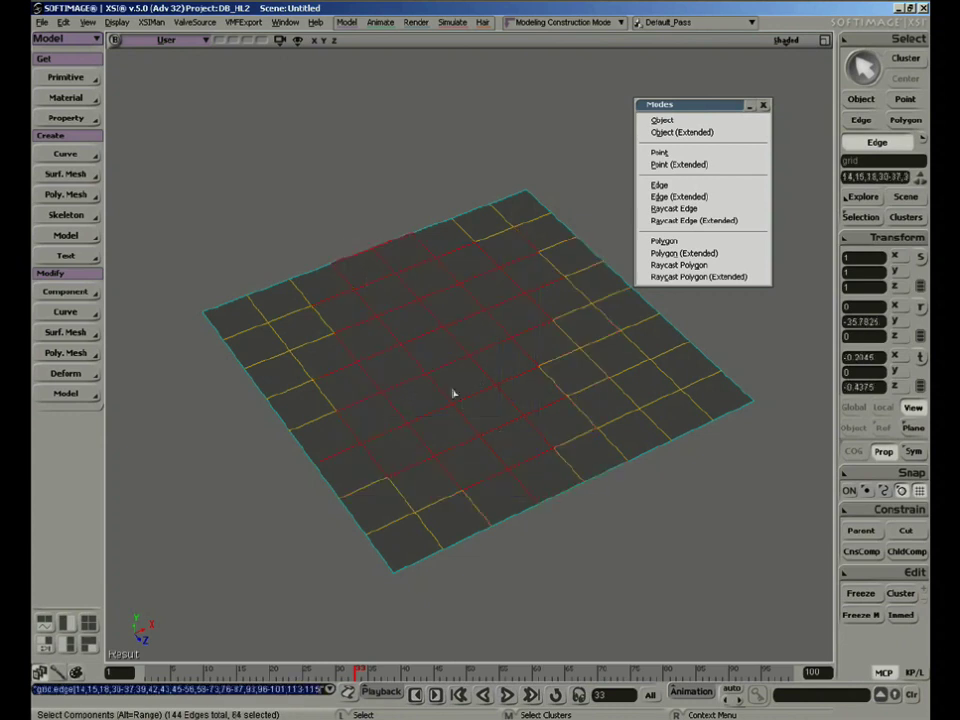
Step: Switch to Raycast Polygon selection and select single polygons one after another across the mesh grid
key("p")
left_click_drag(309, 320, 303, 313)
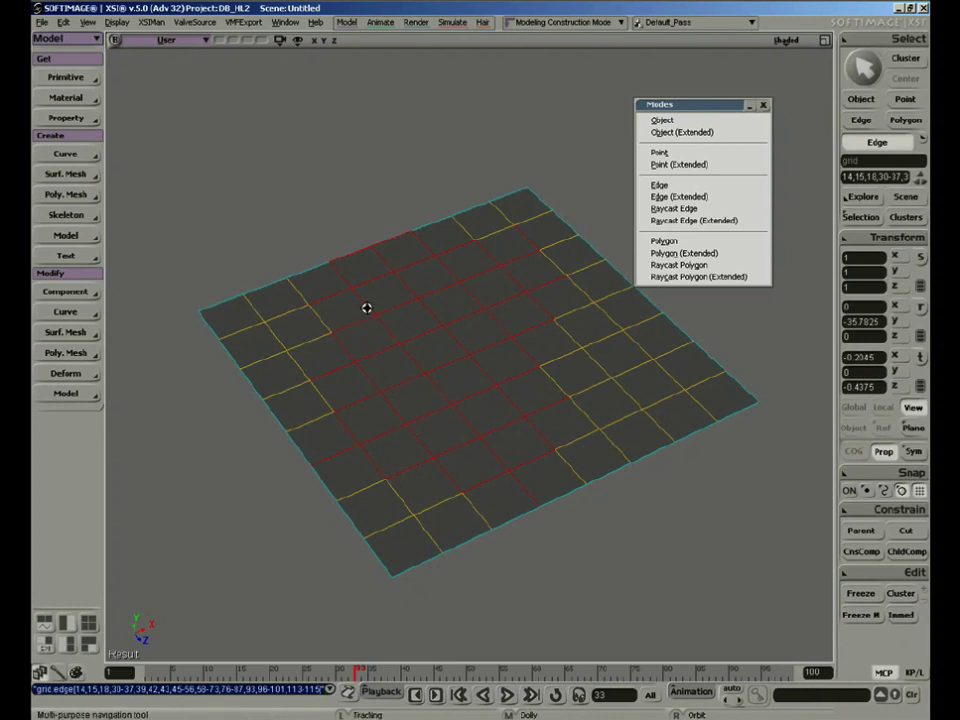
key("space")
key("u")
left_click(308, 327)
left_click(436, 354)
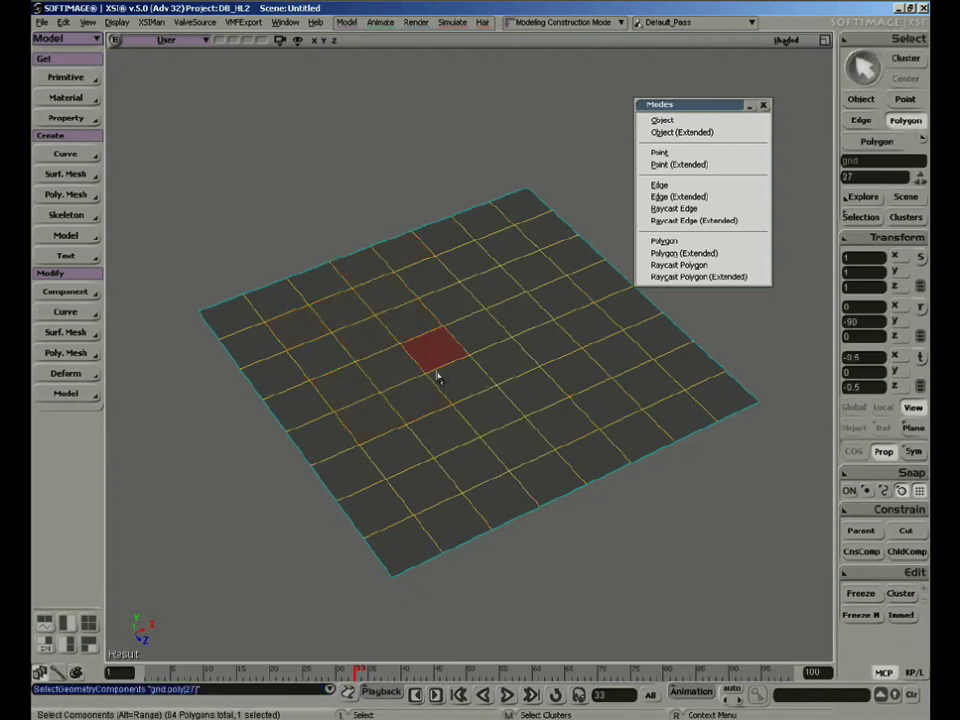
left_click(536, 397)
left_click(546, 476)
Step: Switch through Raycast Edge to Point selection, rectangle-select large groups of points across the grid, and clear the selection
key("i")
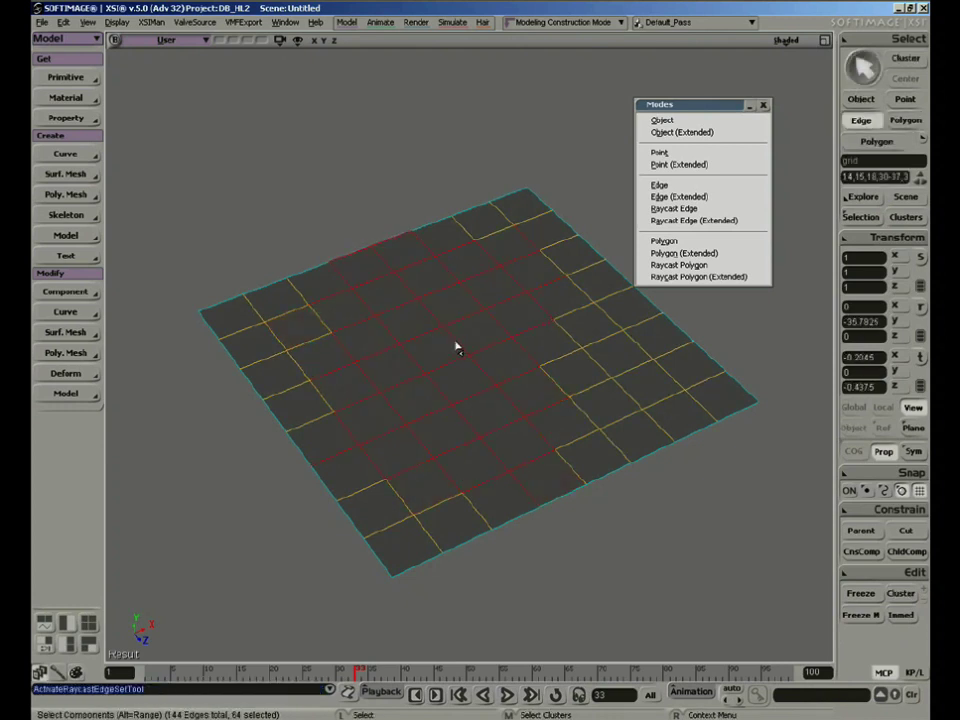
key("t")
left_click_drag(343, 301, 554, 458)
left_click_drag(287, 208, 598, 501)
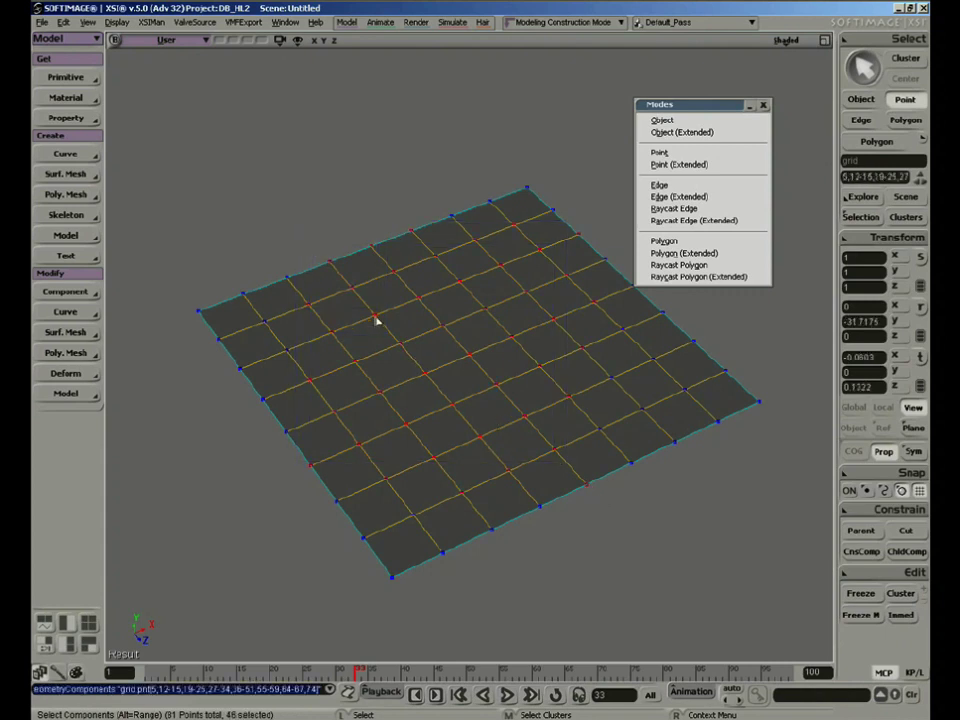
left_click(447, 329)
left_click_drag(206, 219, 645, 636)
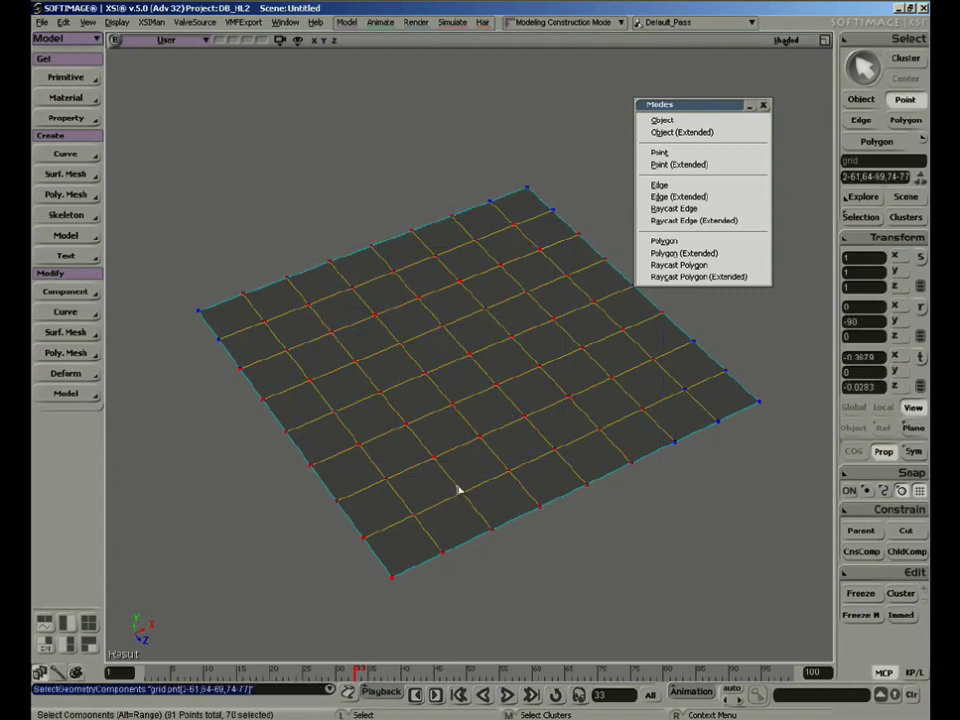
left_click(452, 306)
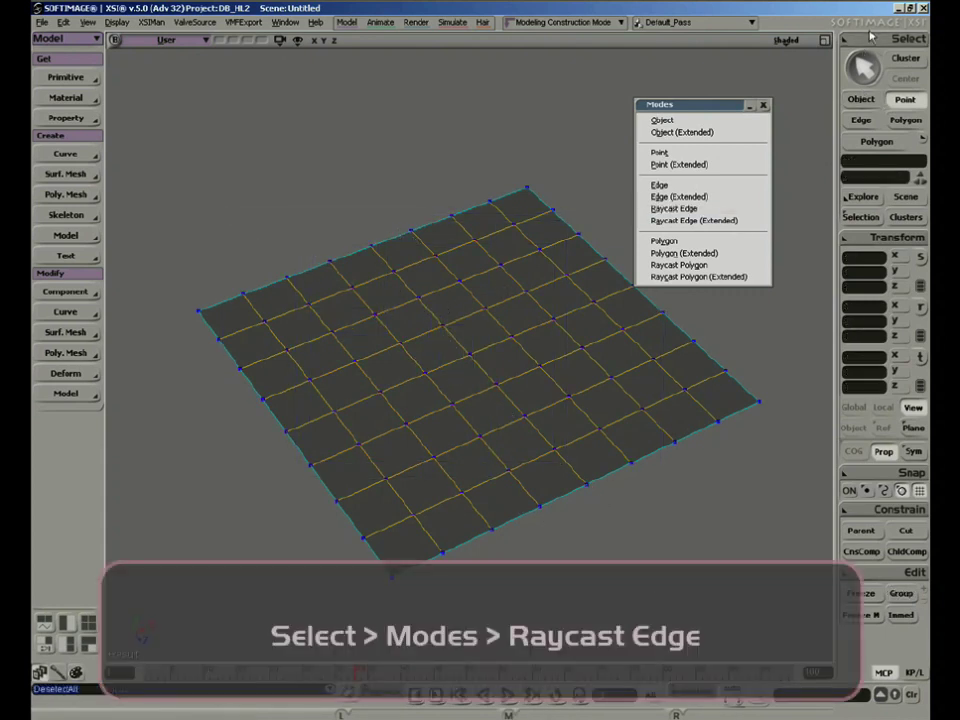
Step: Tear off the selection Tools list and place it as a floating window near the viewport's upper left corner
left_click(908, 38)
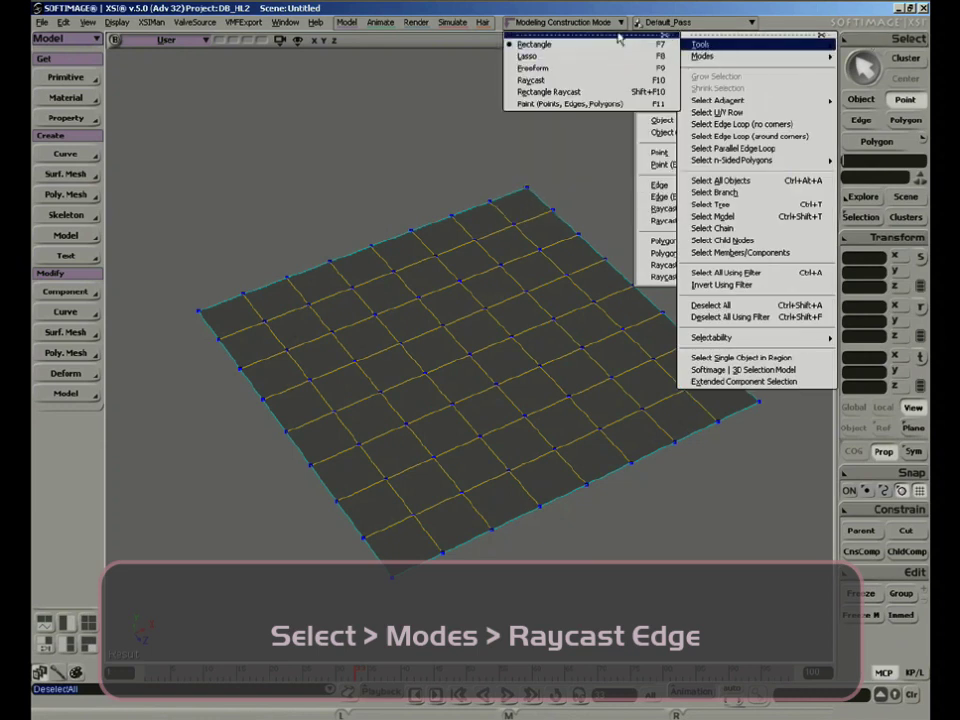
left_click(617, 36)
left_click_drag(558, 29, 212, 77)
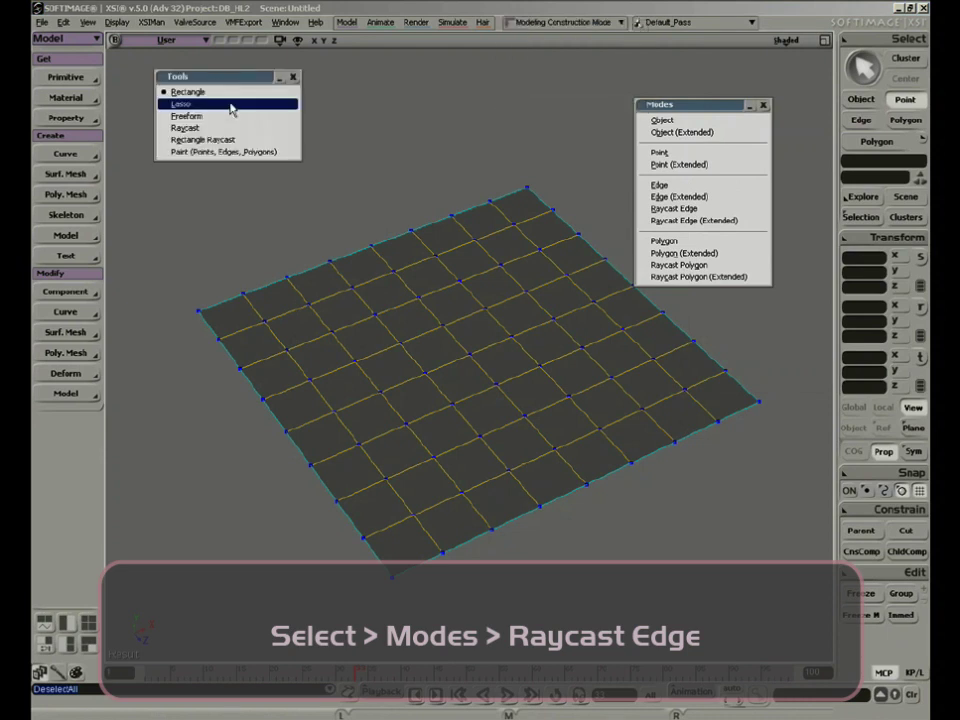
Step: Activate the Lasso tool in Point mode and select different groups of points by drawing loops around them
left_click(199, 107)
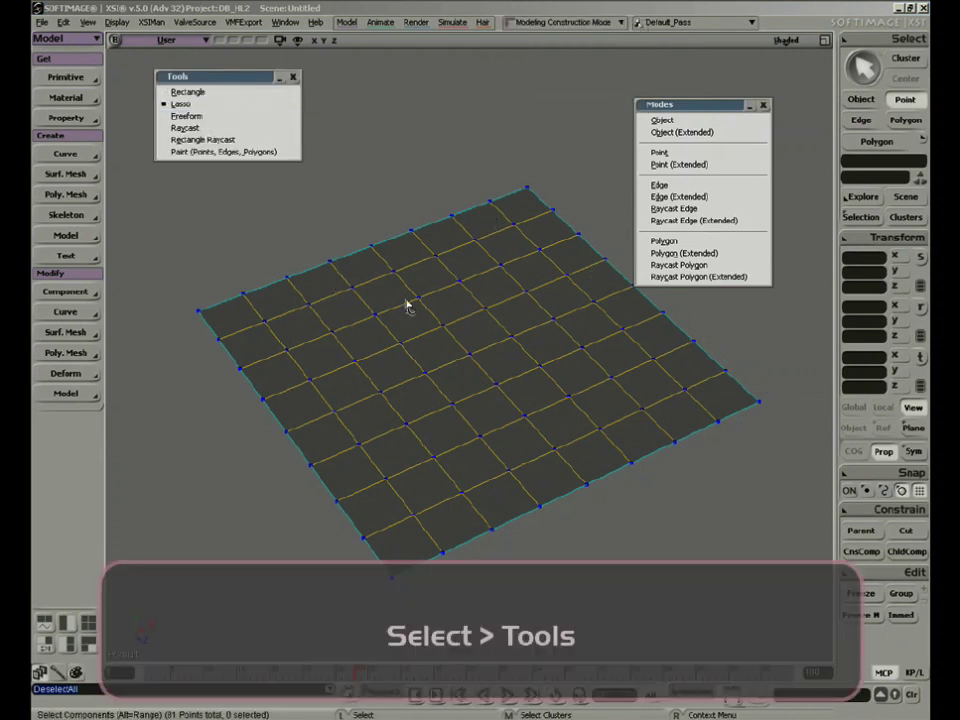
left_click(688, 156)
left_click(181, 104)
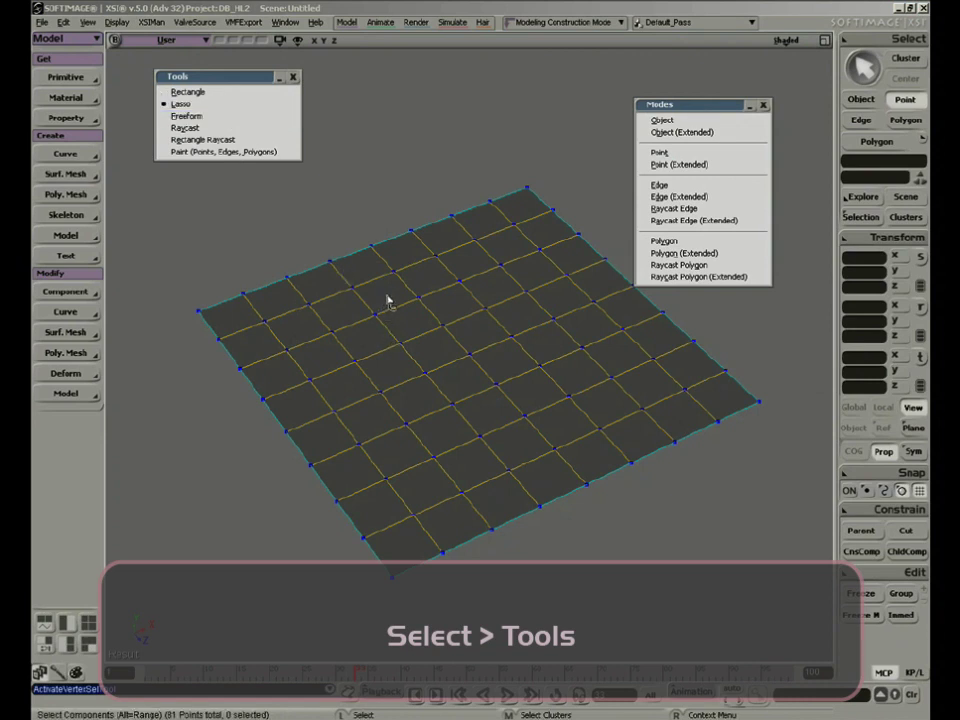
left_click_drag(389, 301, 381, 389)
left_click_drag(338, 308, 345, 306)
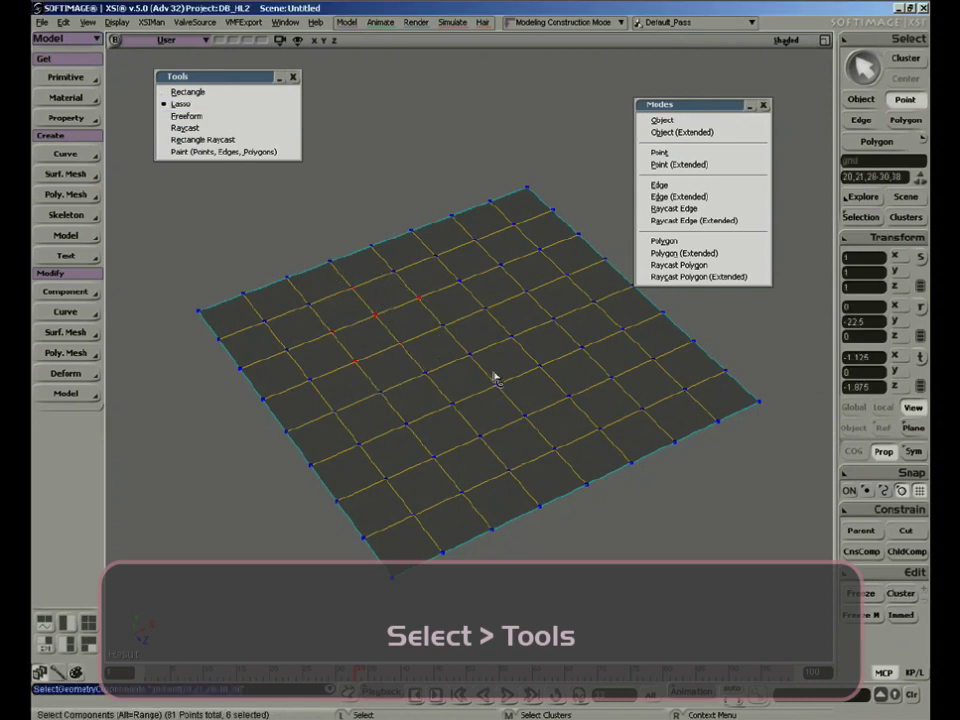
mouse_move(497, 311)
left_mouse_down()
mouse_move(540, 454)
mouse_move(440, 398)
left_mouse_up()
mouse_move(325, 368)
left_mouse_down()
mouse_move(565, 325)
mouse_move(367, 284)
left_mouse_up()
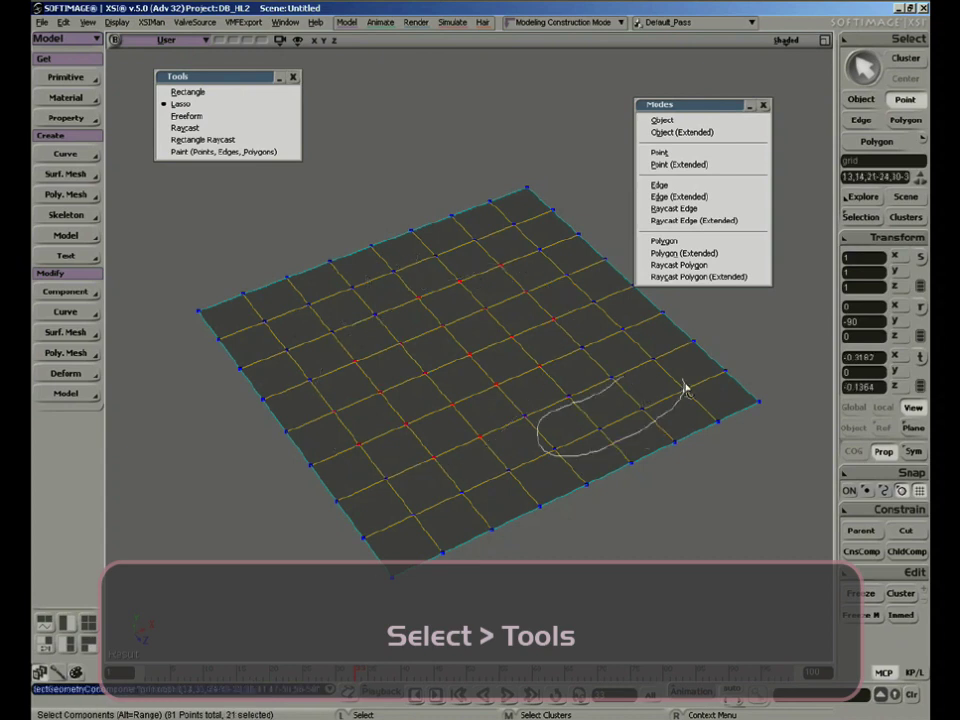
left_click_drag(685, 390, 688, 386)
Step: Activate the Freeform tool and select points by drawing strokes through them across the mesh grid's centre
left_click(186, 116)
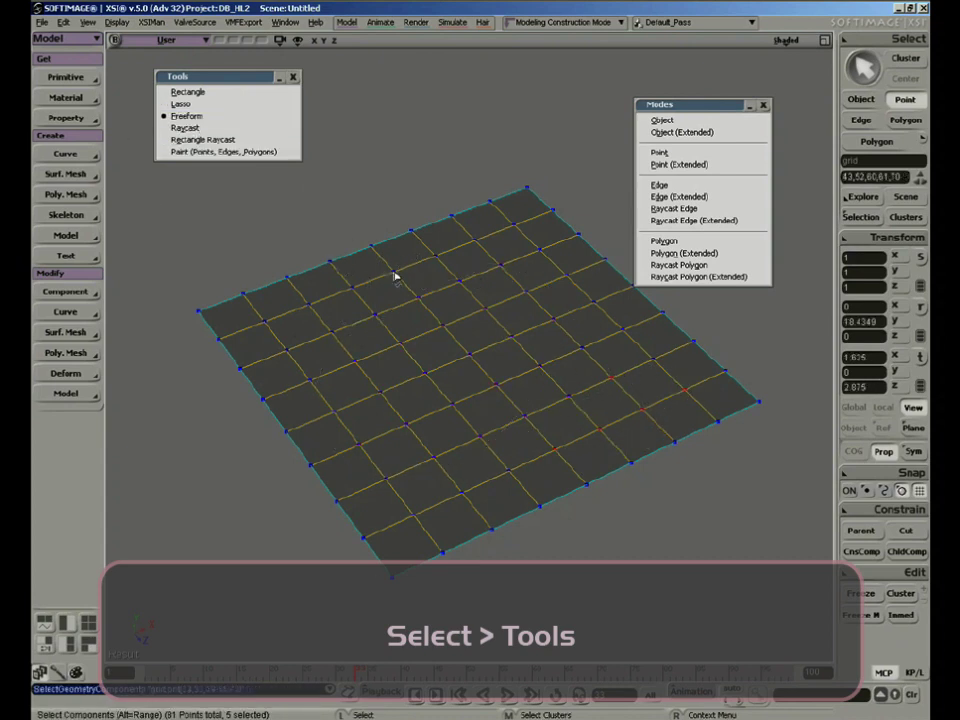
mouse_move(395, 278)
left_mouse_down()
mouse_move(467, 400)
mouse_move(467, 344)
left_mouse_up()
left_click_drag(372, 371, 571, 393)
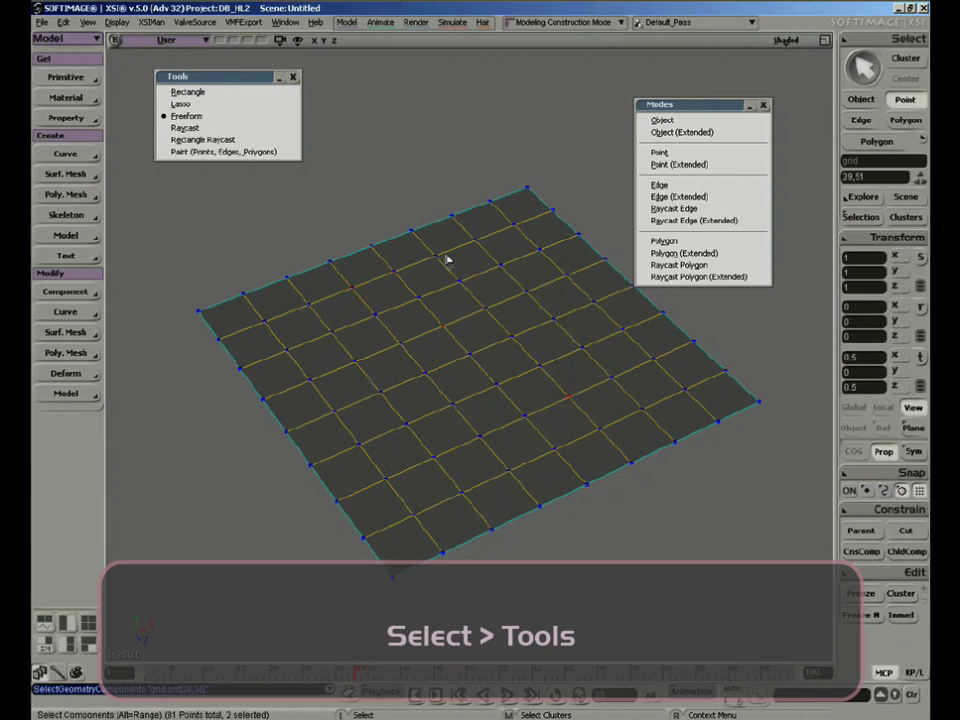
left_click_drag(492, 320, 543, 455)
mouse_move(500, 333)
left_mouse_down()
mouse_move(499, 345)
mouse_move(529, 312)
left_mouse_up()
mouse_move(436, 364)
left_mouse_down()
mouse_move(493, 221)
mouse_move(712, 399)
left_mouse_up()
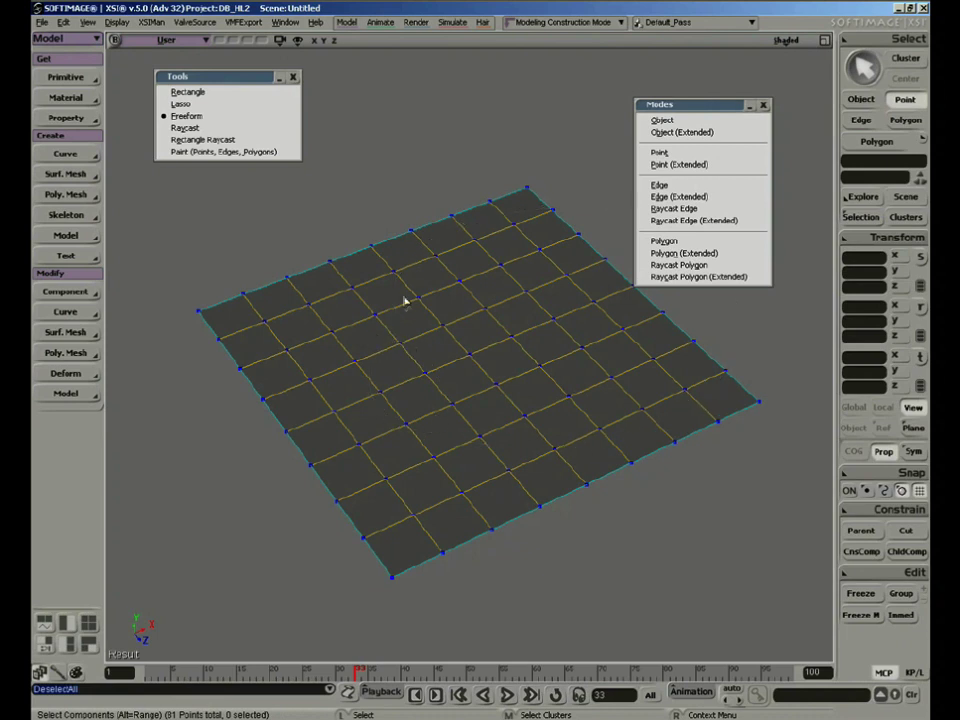
Step: Select points with a freeform stroke, add more with a second, toggle some with a third, and start a new selection
left_click_drag(399, 298, 361, 367)
left_click_drag(487, 313, 455, 390, "shift")
left_click_drag(420, 354, 468, 384, "ctrl")
left_click_drag(514, 263, 372, 432)
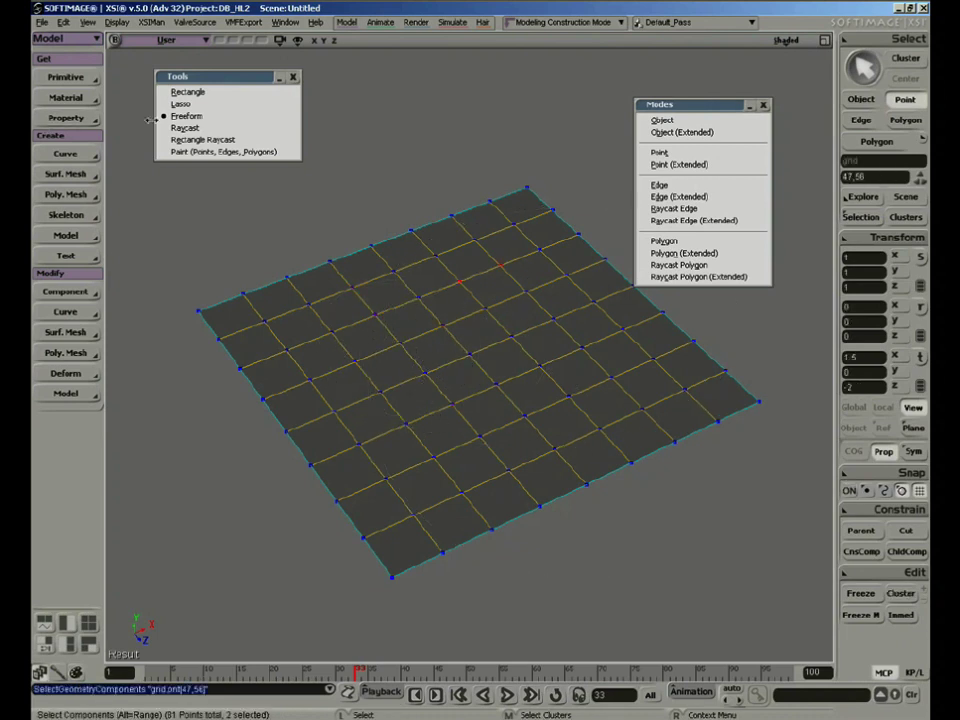
Step: Activate the Raycast tool, clear the point selection, and select polygons across the grid's centre singly and by painting over them
left_click(184, 128)
key("ctrl+shift+a")
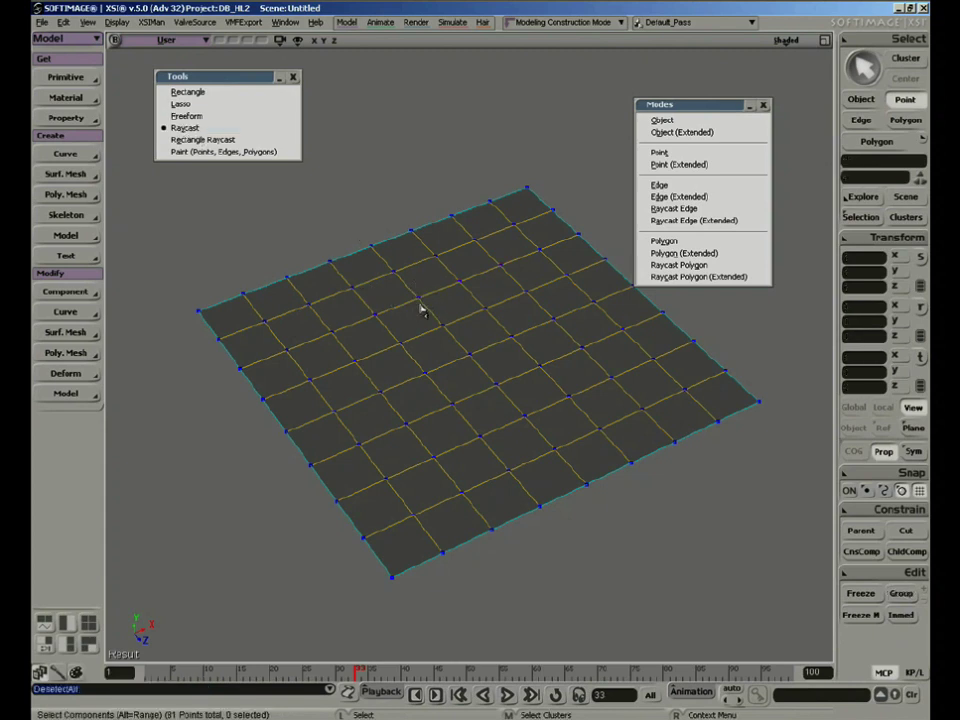
key("u")
left_click(431, 318)
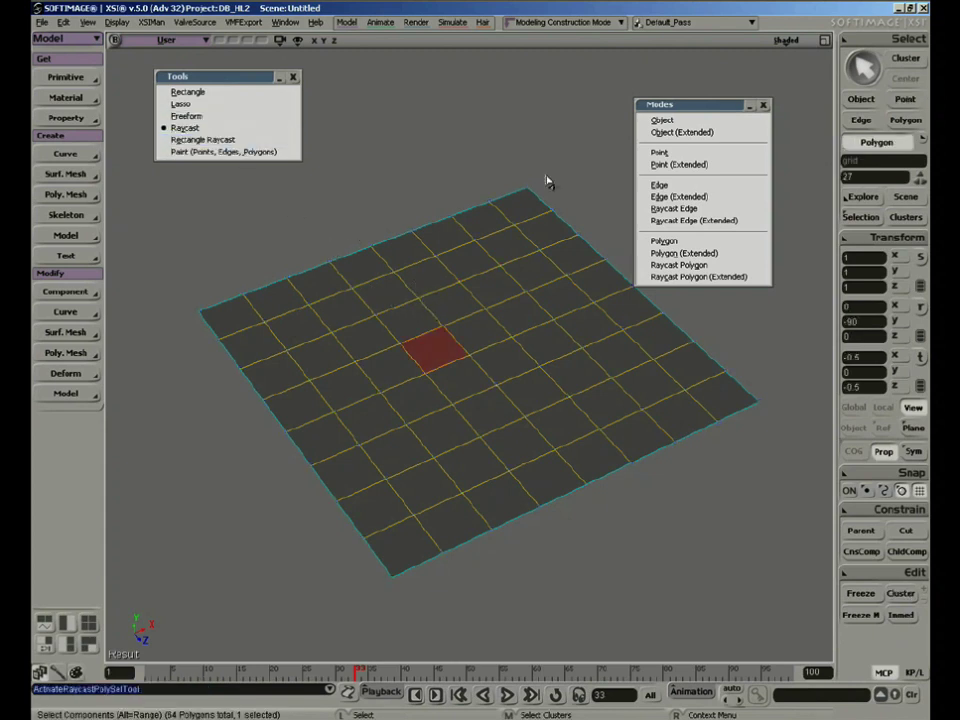
left_click(454, 304)
left_click_drag(544, 338, 505, 355)
left_click_drag(480, 330, 468, 357)
left_click_drag(370, 338, 340, 311)
left_click_drag(597, 325, 528, 268)
left_click_drag(412, 316, 395, 368)
left_click_drag(515, 405, 566, 420)
left_click(456, 392)
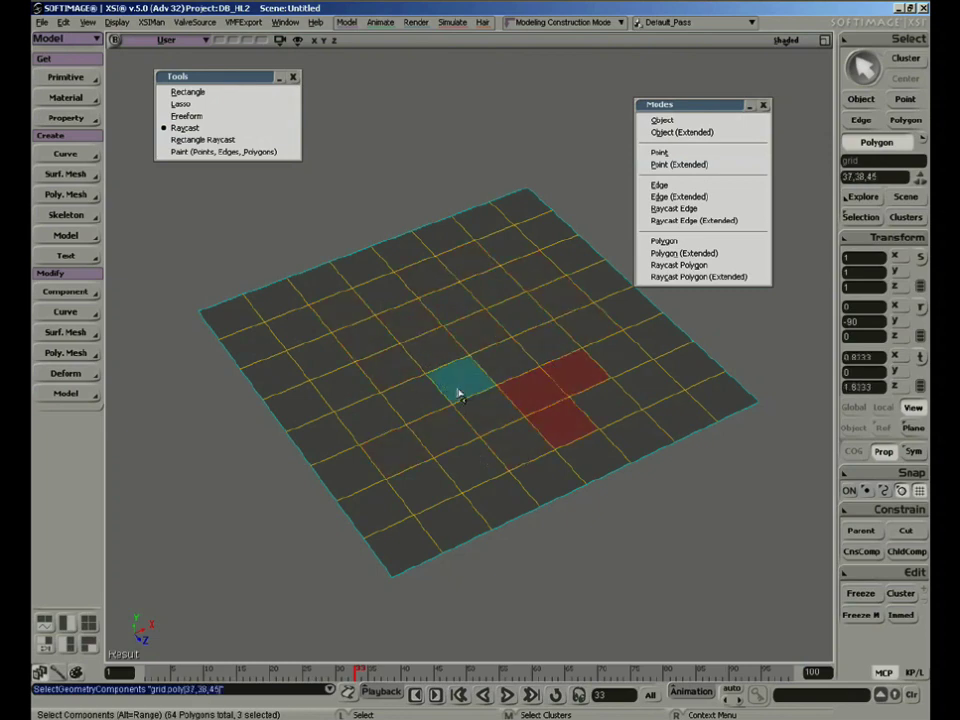
Step: Clear the selection and try picking grid polygons with Raycast Polygon selection from different viewing sides
key("s")
mouse_move(456, 390)
right_mouse_down()
mouse_move(531, 251)
mouse_move(522, 300)
right_mouse_up()
key("ctrl+shift+a")
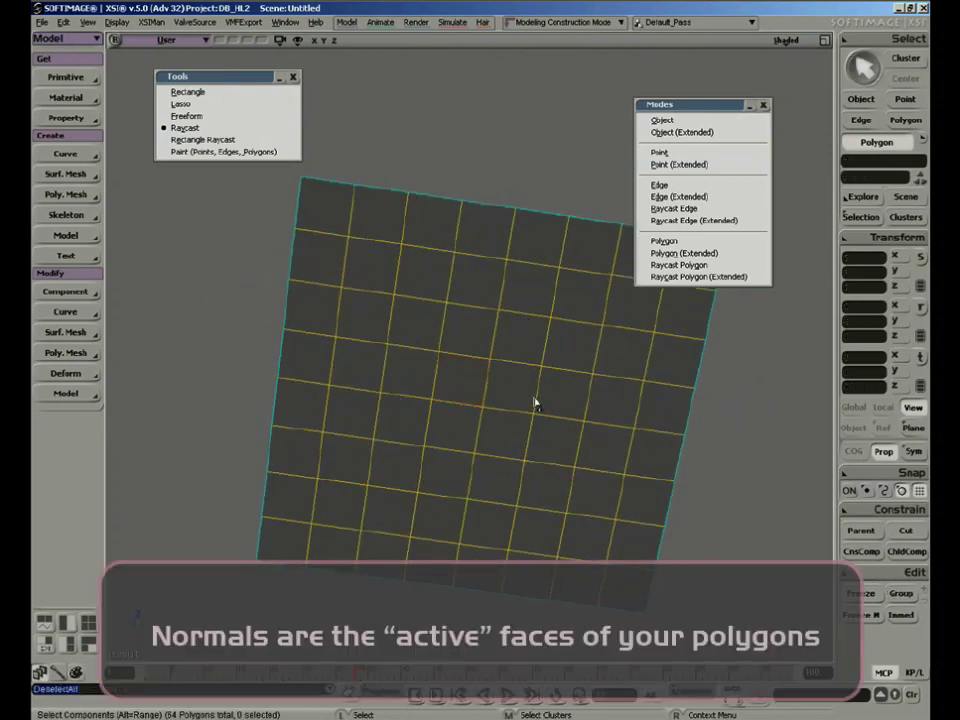
left_click(443, 210)
right_click_drag(443, 210, 482, 399)
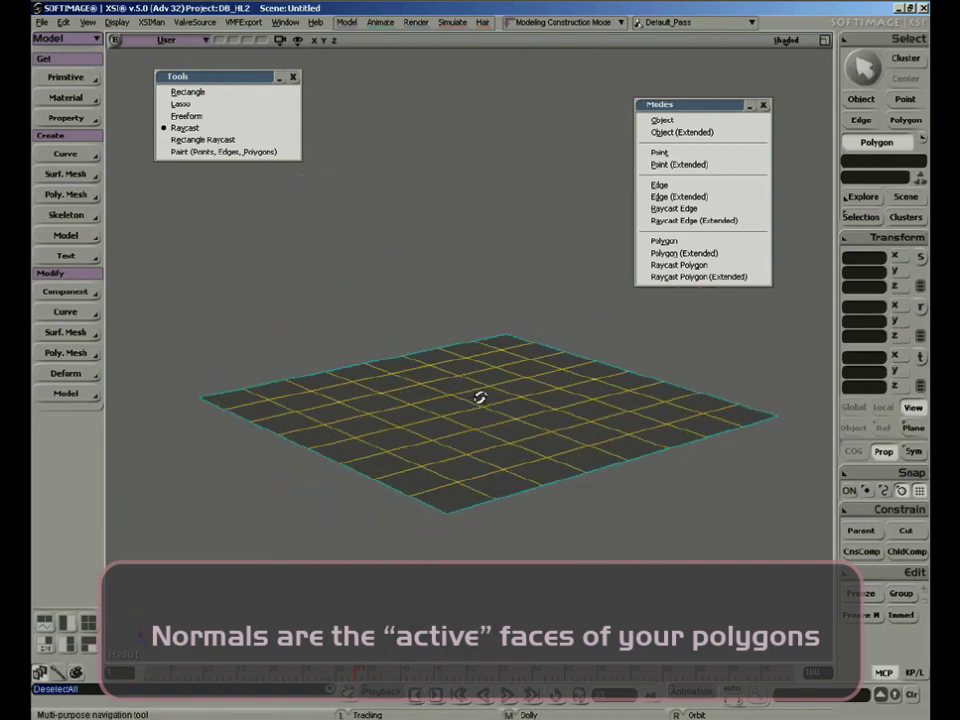
left_click(546, 444)
right_click_drag(546, 444, 471, 347)
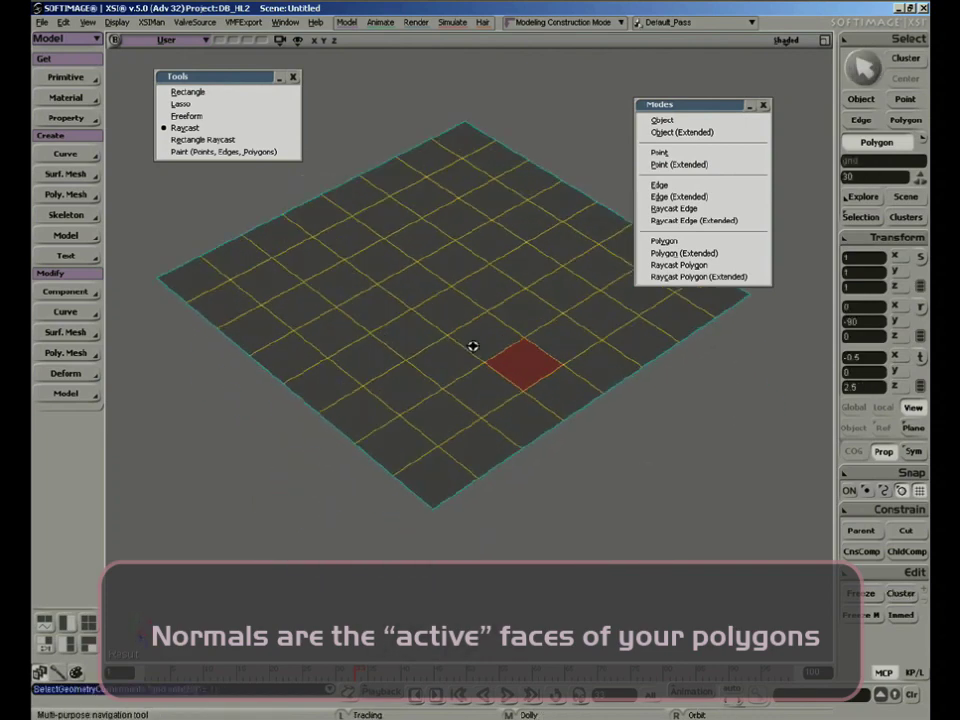
Step: Delete the mesh grid and create a polygon mesh sphere with its default settings
key("space")
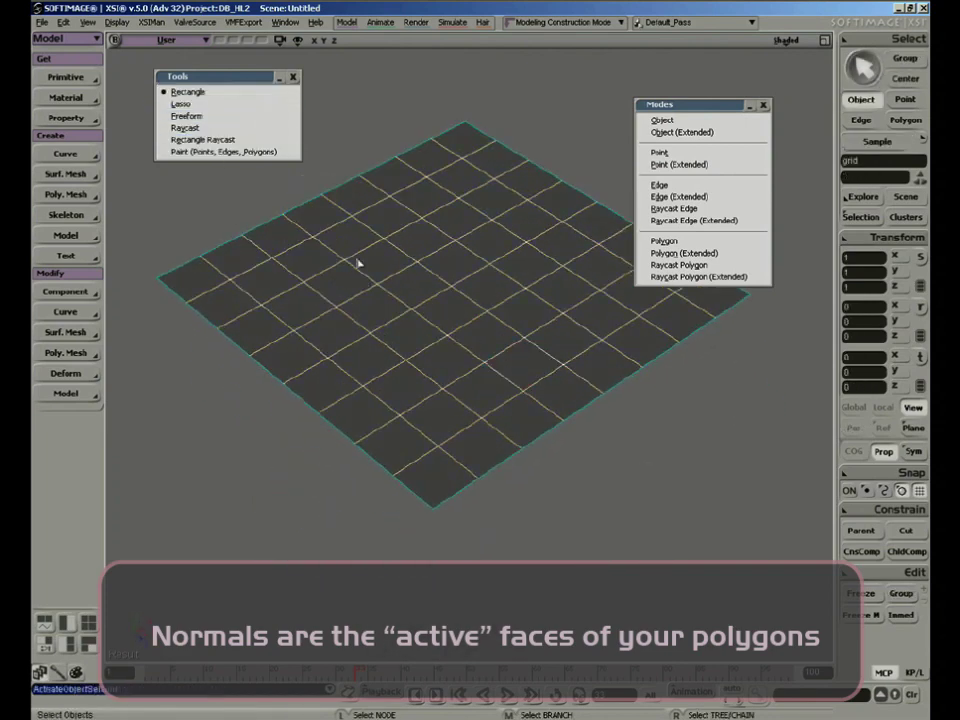
key("Delete")
left_click(65, 77)
mouse_move(140, 102)
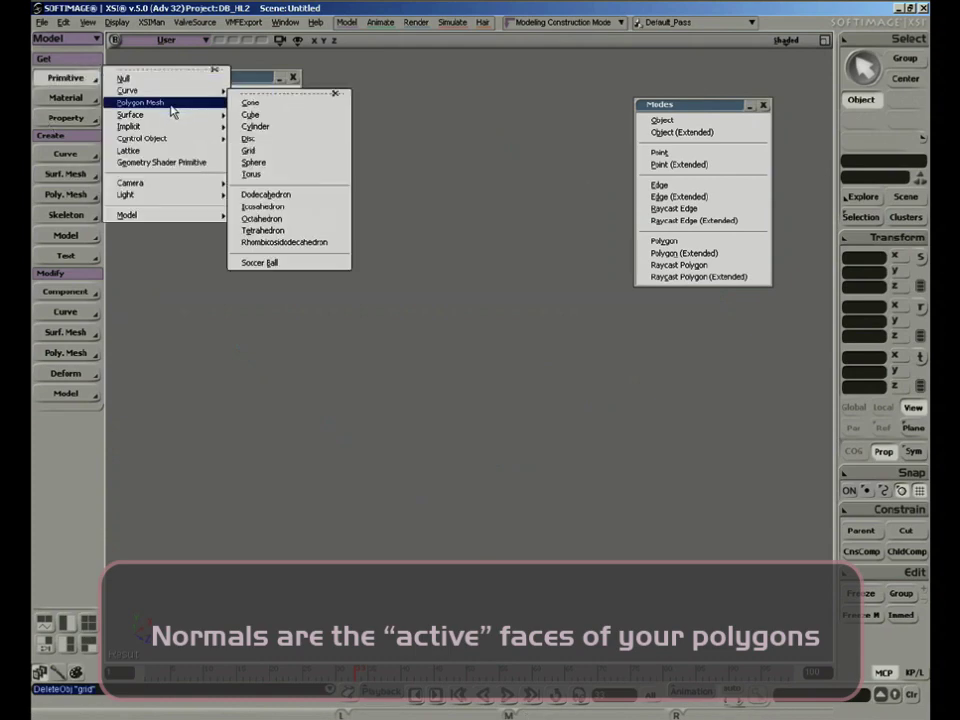
left_click(278, 162)
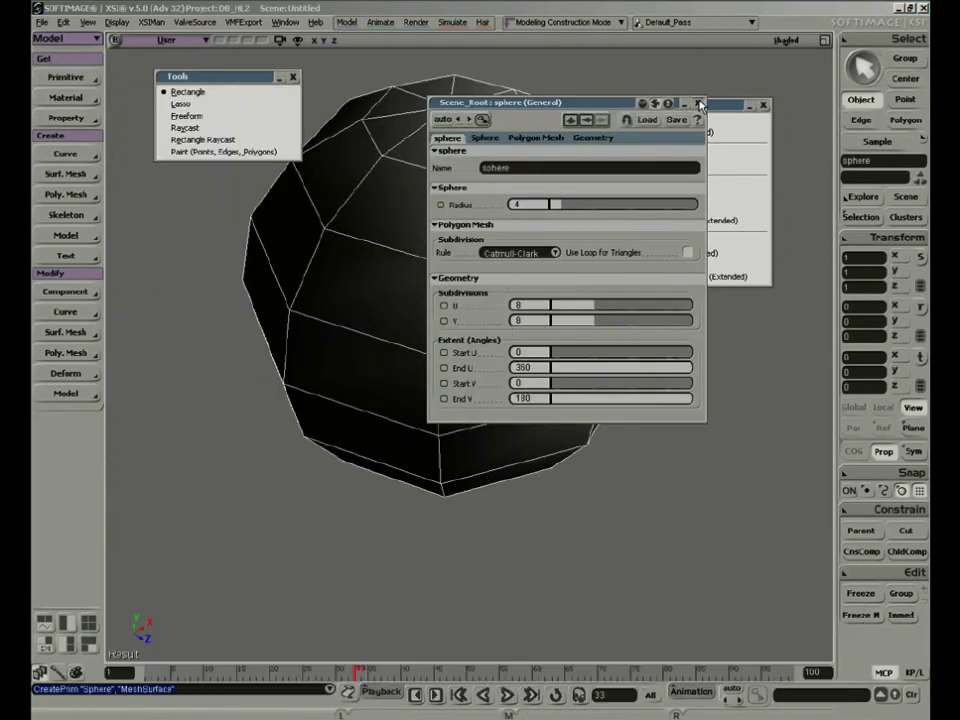
left_click(699, 104)
Step: Activate rectangle Polygon selection, select all of the sphere's polygons front and back, and inspect the selection around it
key("s")
right_click_drag(439, 388, 401, 298)
left_click_drag(401, 298, 390, 433)
right_click_drag(390, 433, 425, 455)
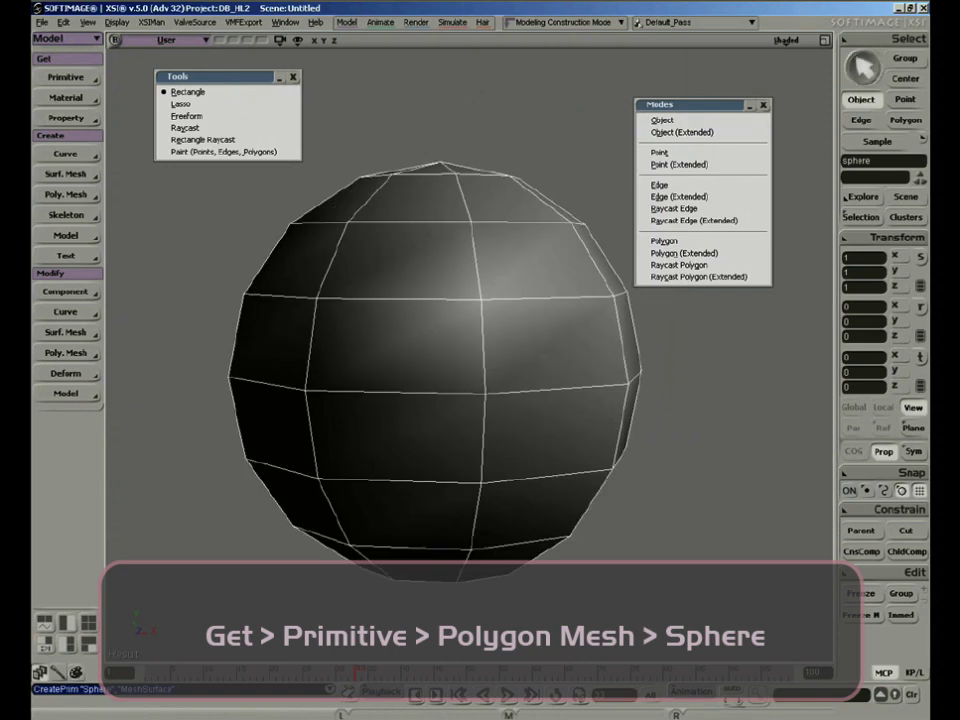
middle_click_drag(508, 298, 534, 159)
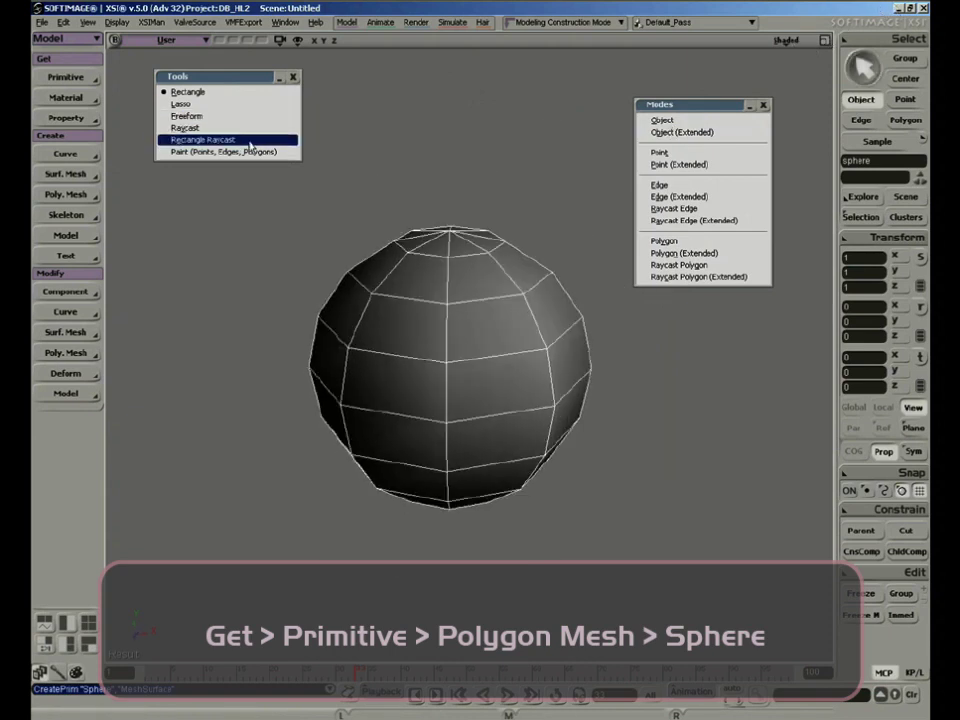
left_click(185, 127)
key("y")
left_click_drag(266, 212, 574, 521)
key("s")
mouse_move(574, 521)
right_mouse_down()
mouse_move(424, 406)
mouse_move(621, 394)
mouse_move(542, 399)
mouse_move(414, 375)
mouse_move(424, 356)
right_mouse_up()
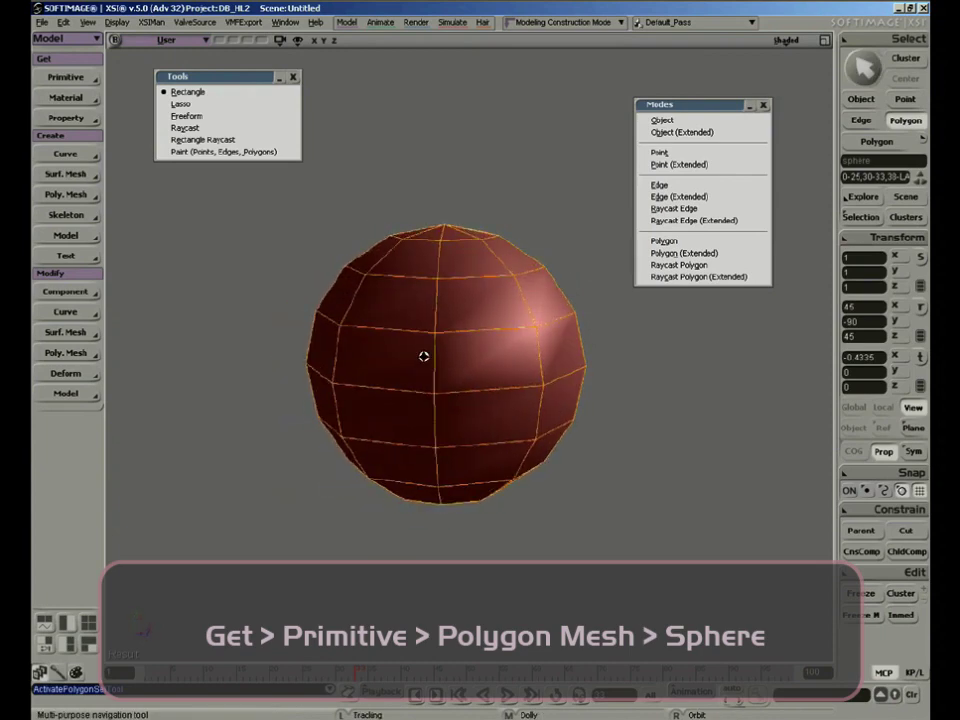
Step: Activate the Rectangle Raycast tool, select two visible front polygons near the sphere's middle, and inspect the sphere around them
left_click(220, 146)
left_click_drag(379, 290, 543, 461)
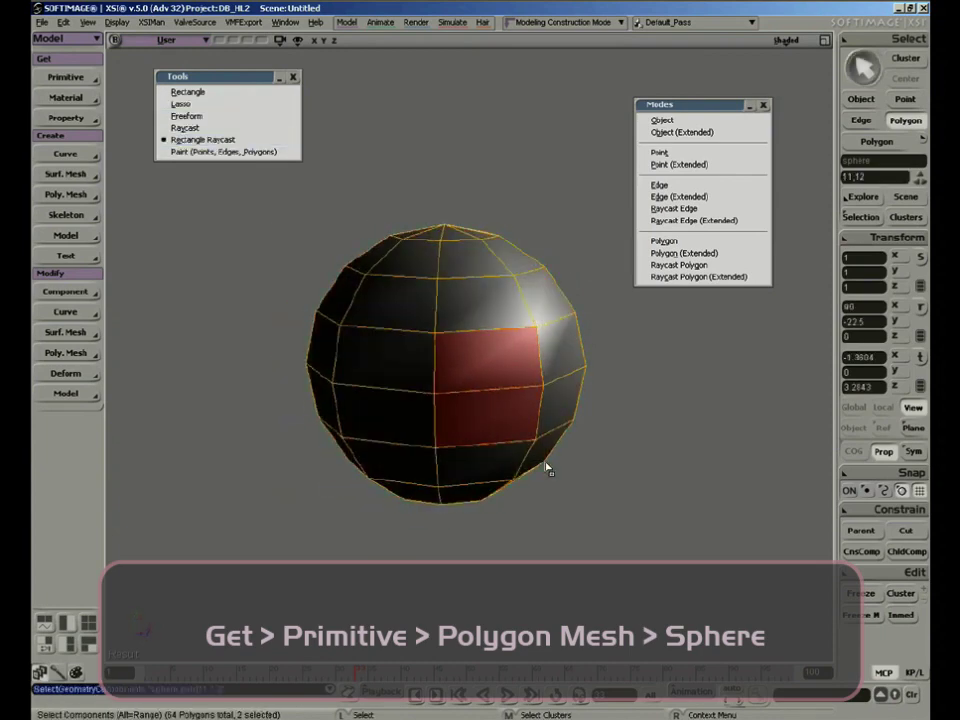
key("s")
right_click_drag(544, 463, 428, 394)
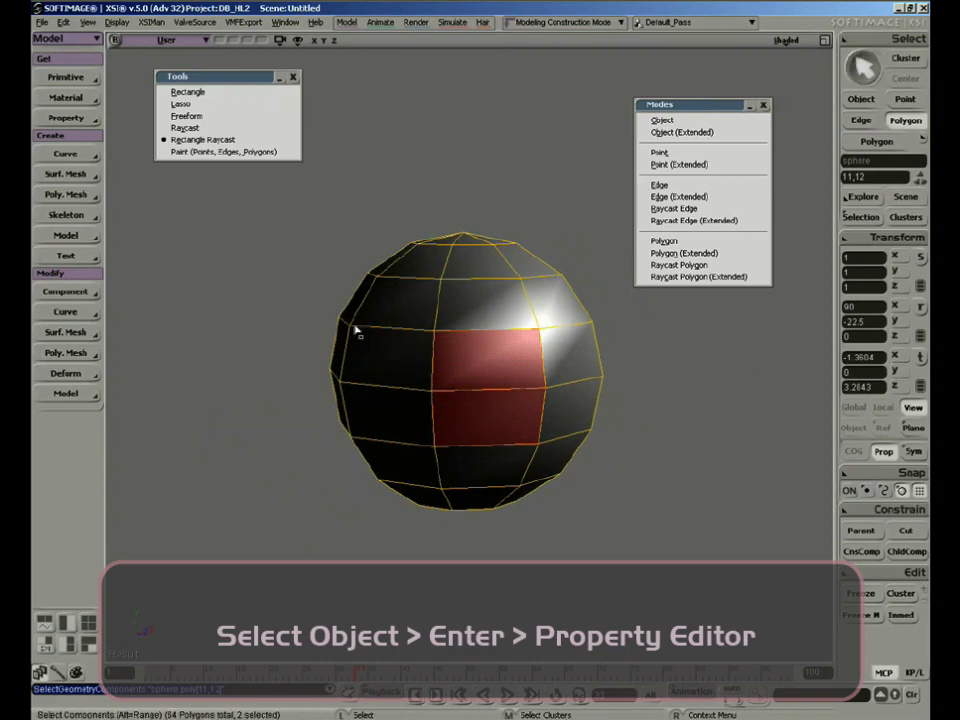
Step: Set the sphere's U and V subdivisions to 24 and close its properties
key("Return")
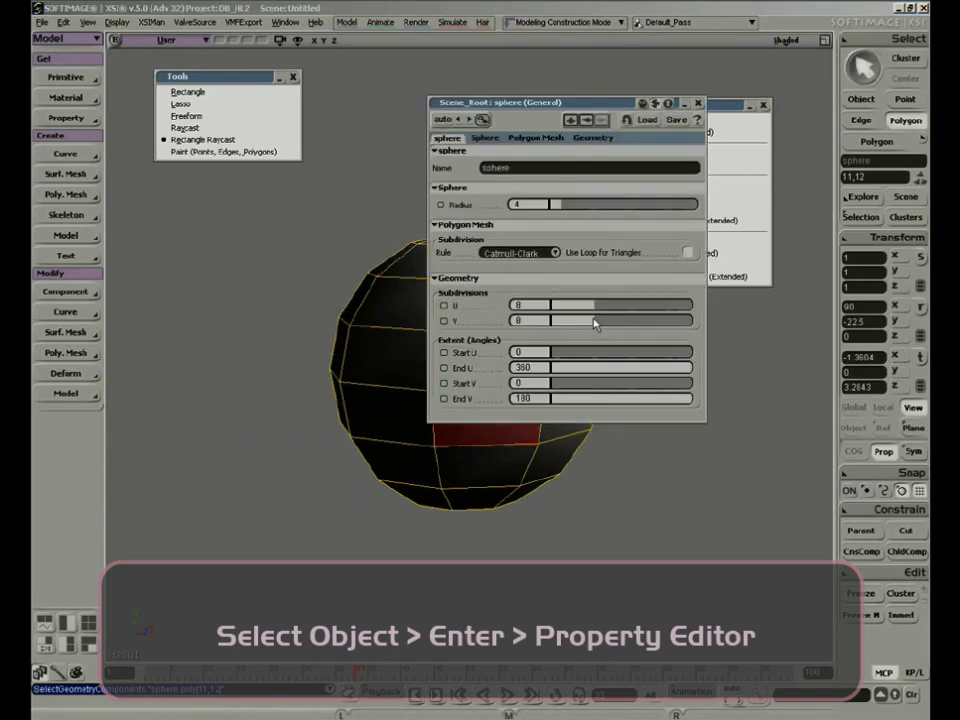
left_click_drag(595, 305, 763, 316)
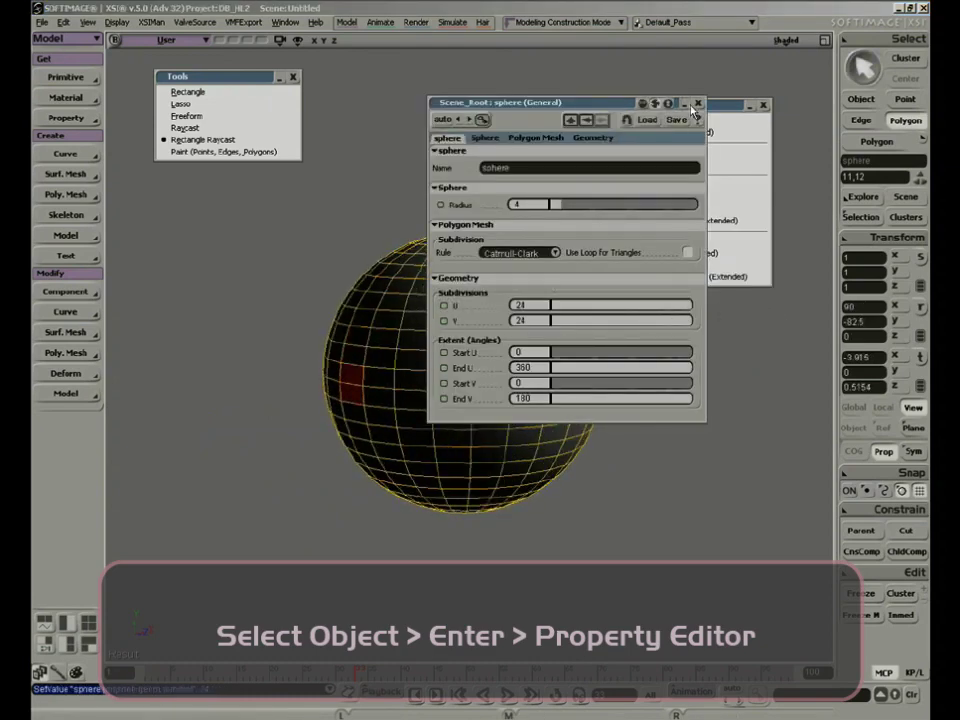
left_click(698, 104)
key("s")
mouse_move(365, 170)
right_mouse_down()
mouse_move(385, 213)
mouse_move(369, 197)
right_mouse_up()
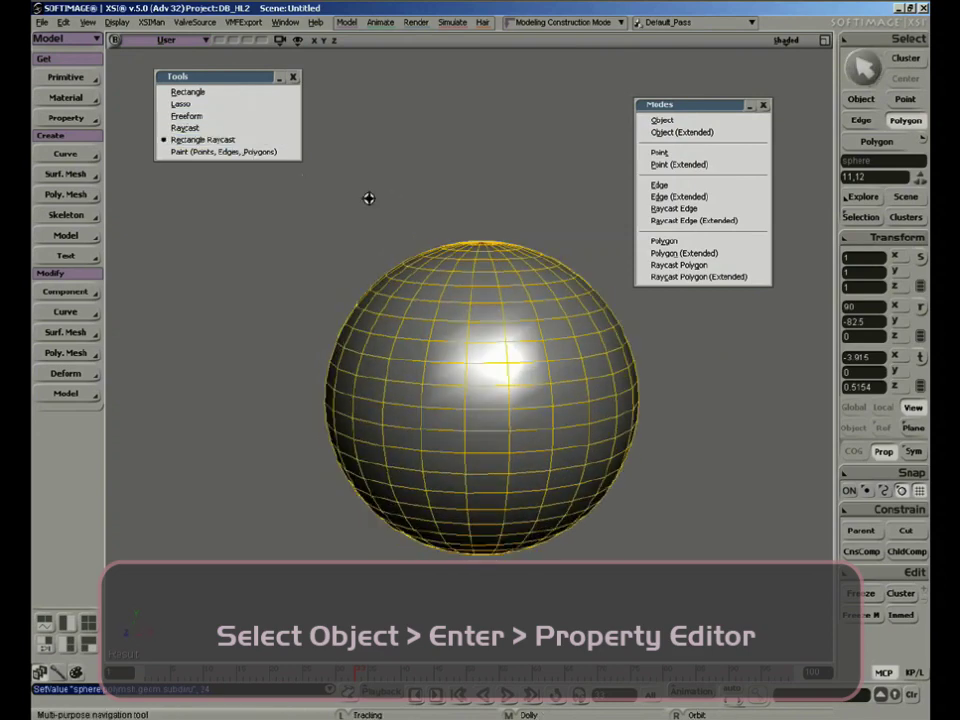
Step: Activate the Paint selection tool and paint-select polygons across the sphere's upper front
left_click(210, 151)
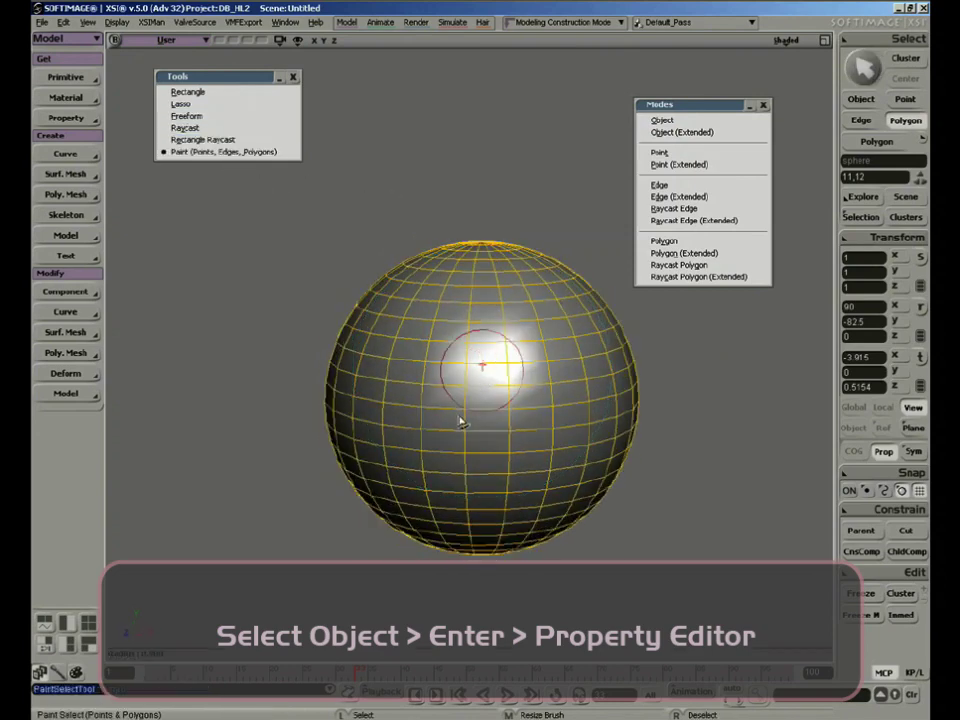
mouse_move(465, 344)
left_mouse_down()
mouse_move(536, 358)
mouse_move(493, 354)
mouse_move(557, 332)
mouse_move(366, 340)
mouse_move(516, 369)
left_mouse_up()
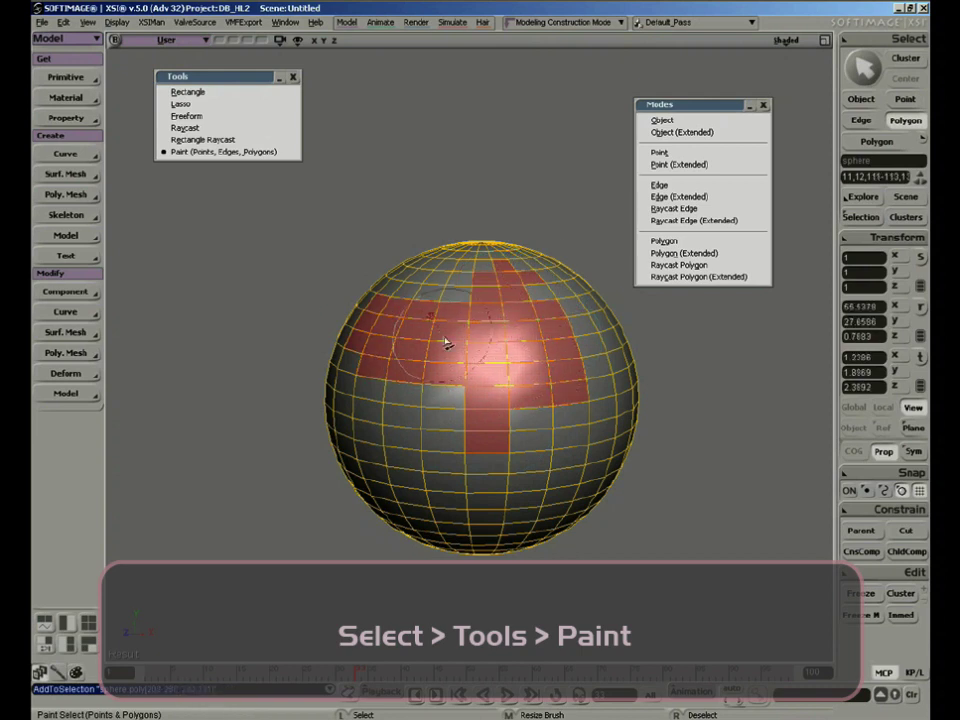
left_click_drag(446, 342, 424, 357)
Step: Return to object selection, clear the selection, and select the whole sphere
key("super")
key("super")
key("space")
left_click_drag(685, 384, 691, 410)
key("s")
left_click_drag(523, 375, 540, 394)
key("space")
left_click(538, 390)
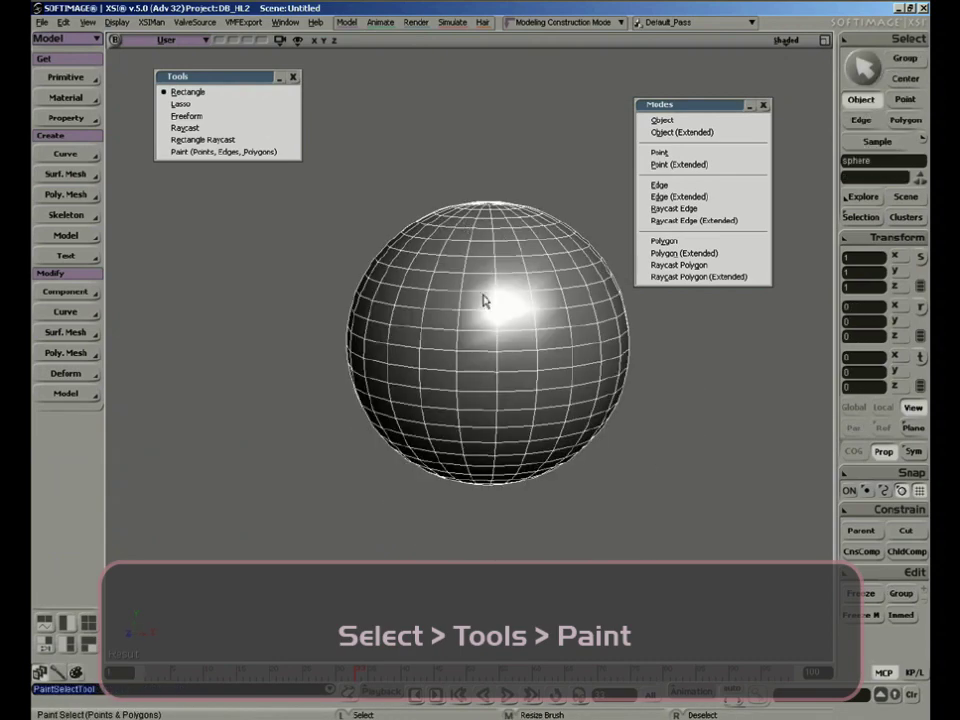
Step: Reactivate Polygon selection with the Paint tool and paint additional polygons across the sphere's lower front
key("space")
key("u")
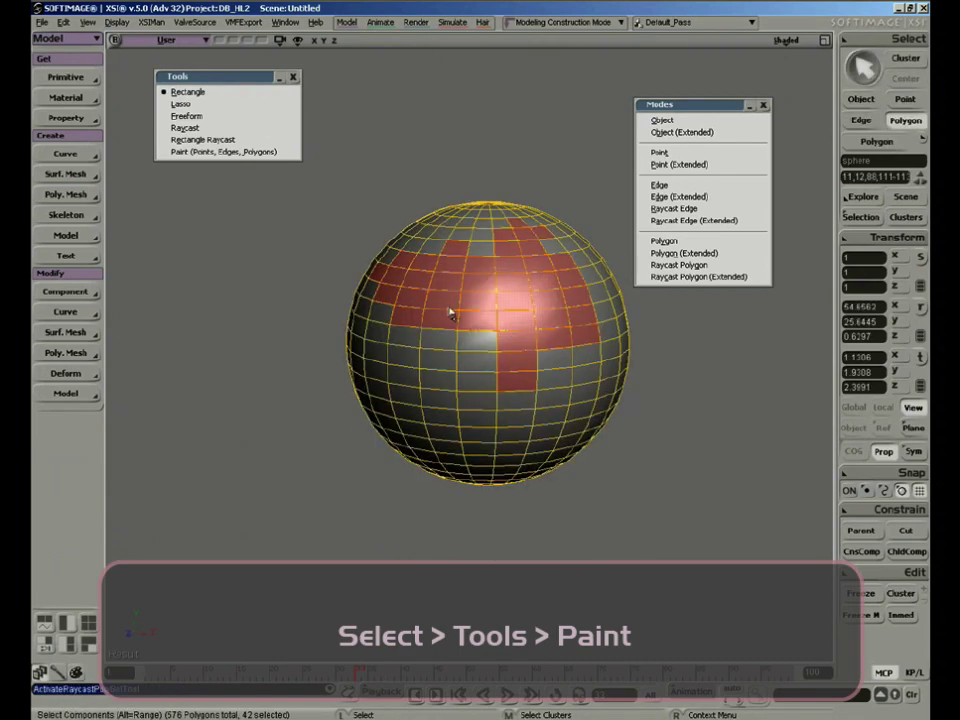
key("F8")
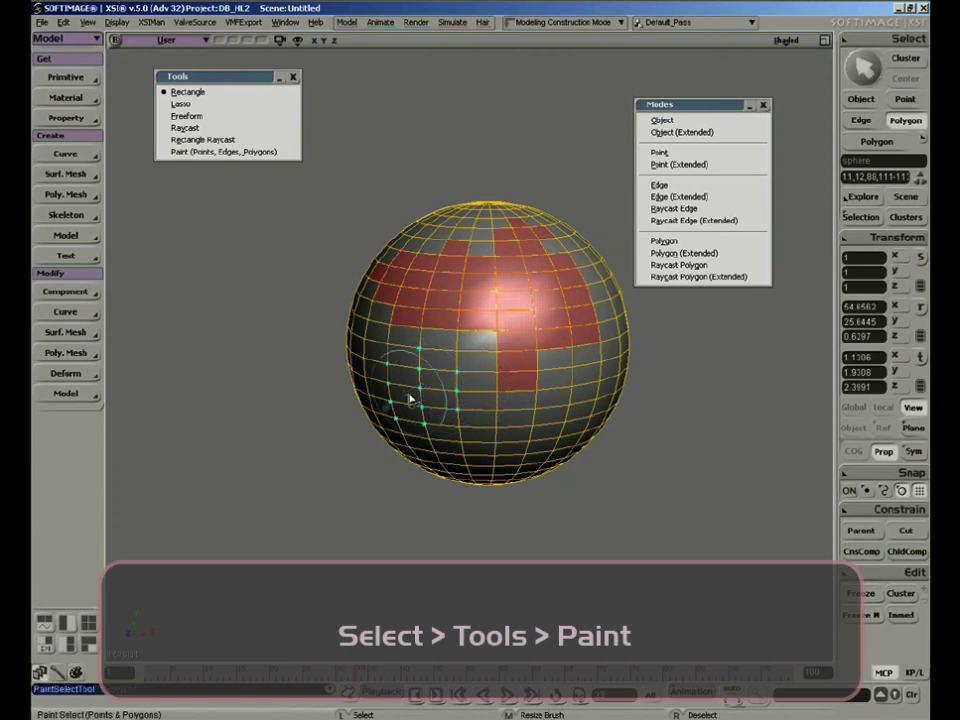
mouse_move(412, 400)
left_mouse_down()
mouse_move(501, 424)
mouse_move(518, 418)
left_mouse_up()
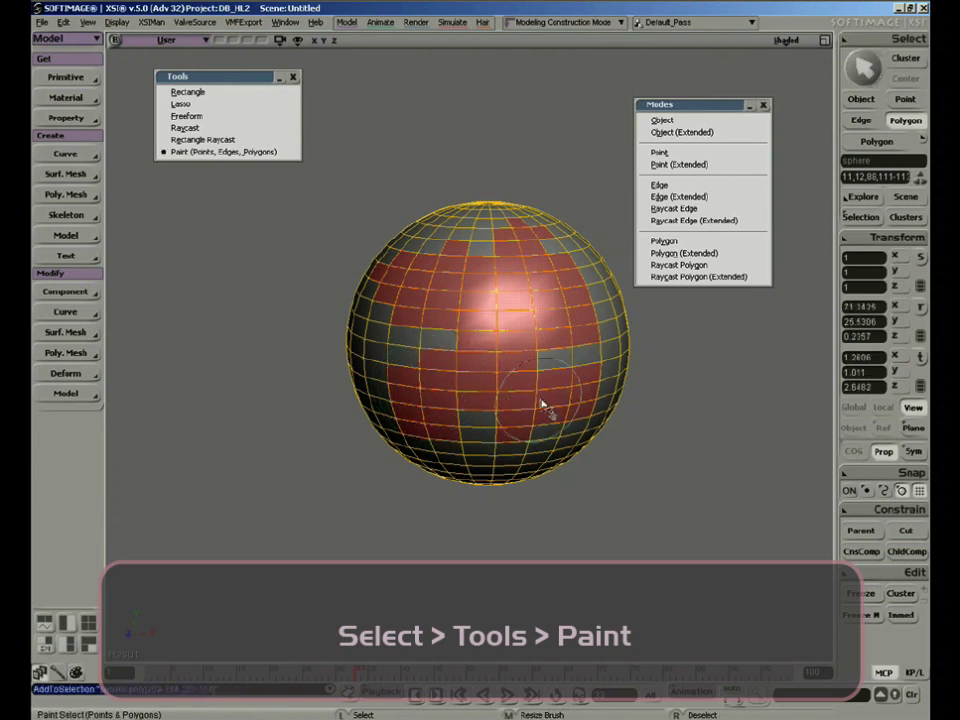
Step: Paint-deselect the sphere's polygons, enlarge the brush, and paint a large polygon patch on the upper front
mouse_move(546, 407)
right_mouse_down()
mouse_move(499, 381)
mouse_move(499, 362)
mouse_move(440, 262)
right_mouse_up()
mouse_move(468, 348)
right_mouse_down()
mouse_move(553, 343)
mouse_move(504, 204)
mouse_move(360, 246)
mouse_move(396, 411)
mouse_move(439, 429)
mouse_move(504, 435)
mouse_move(588, 385)
mouse_move(583, 394)
mouse_move(584, 338)
right_mouse_up()
mouse_move(471, 321)
left_mouse_down()
mouse_move(507, 371)
mouse_move(573, 328)
mouse_move(500, 407)
mouse_move(482, 323)
left_mouse_up()
middle_click_drag(463, 345, 530, 304)
left_click(486, 334)
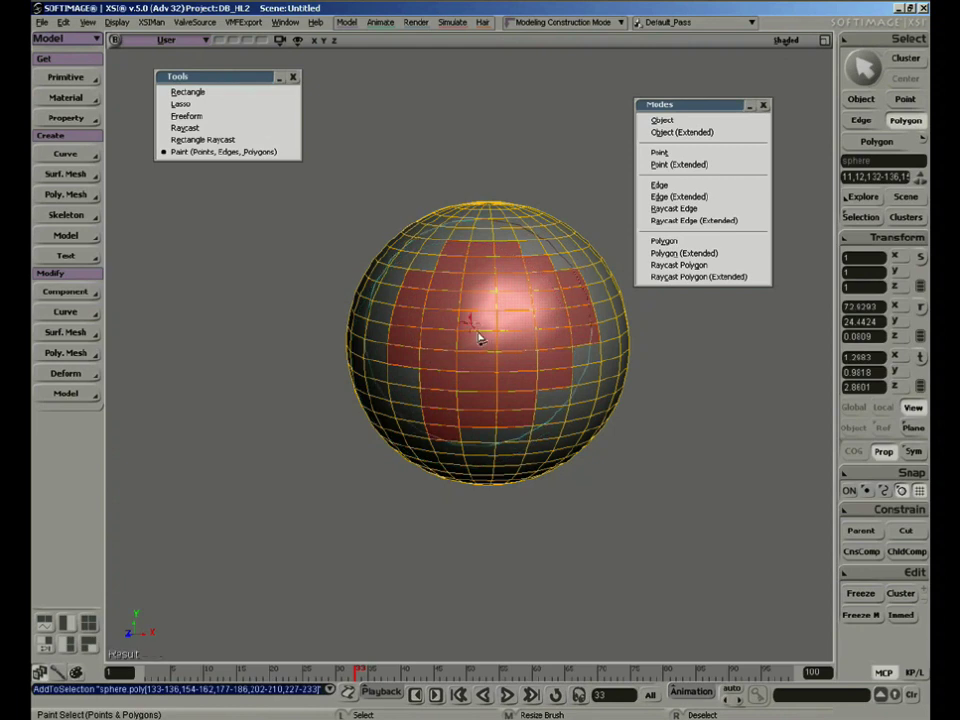
right_click_drag(480, 336, 541, 332)
left_click_drag(455, 370, 484, 300)
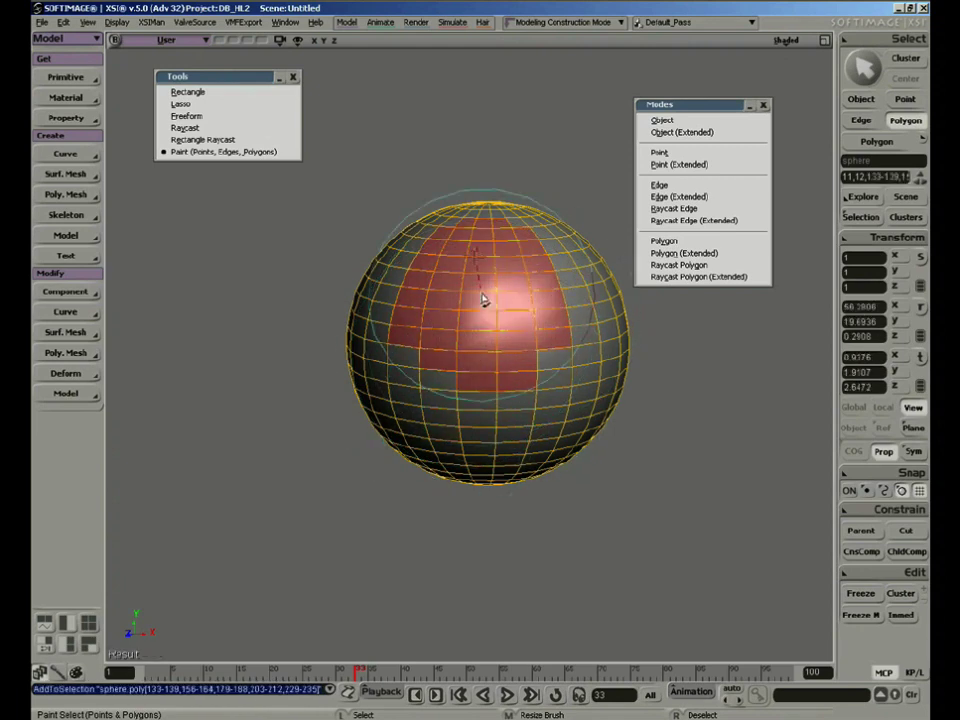
Step: Paint-deselect a few polygons in the middle of the large patch with a smaller brush
right_click(479, 293)
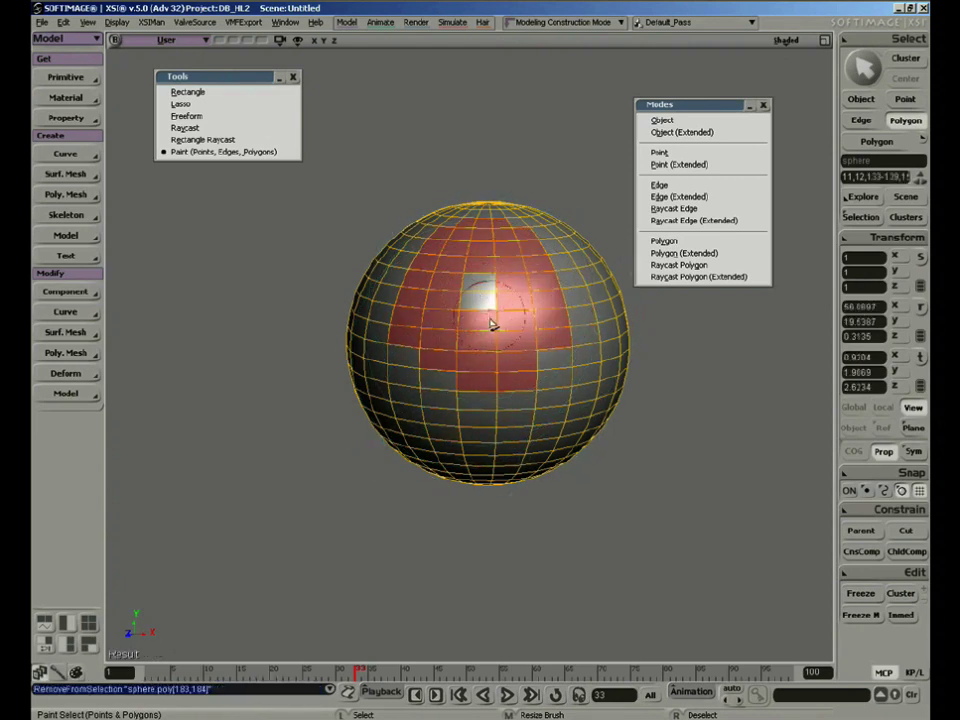
mouse_move(512, 295)
right_mouse_down()
mouse_move(446, 294)
mouse_move(476, 318)
right_mouse_up()
right_click(480, 326)
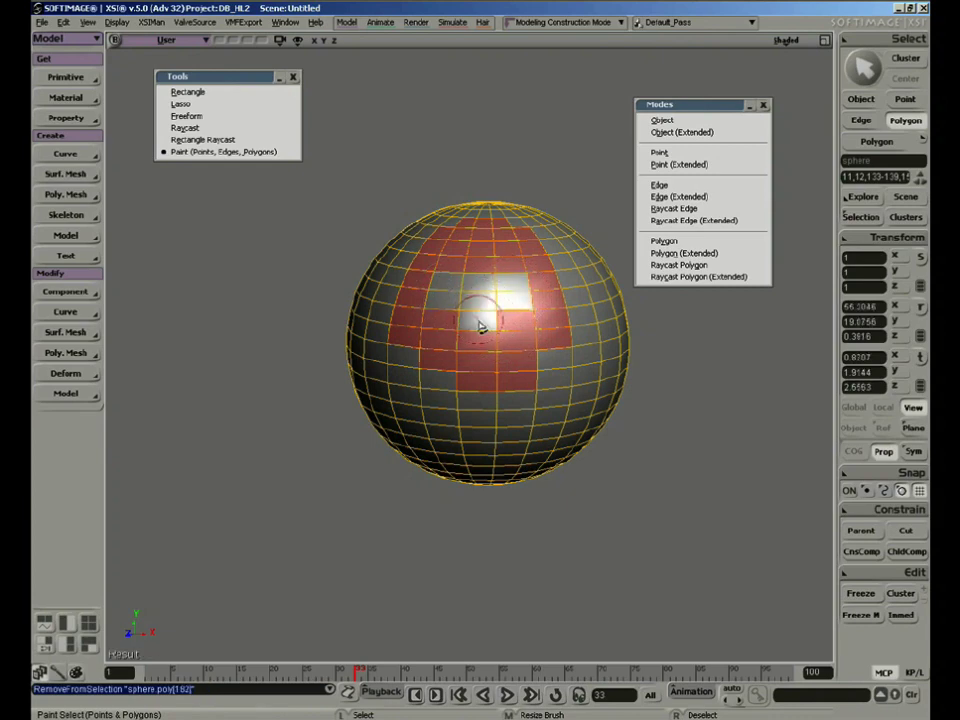
key("s")
mouse_move(572, 317)
right_mouse_down()
mouse_move(557, 339)
mouse_move(452, 366)
mouse_move(468, 347)
mouse_move(444, 345)
right_mouse_up()
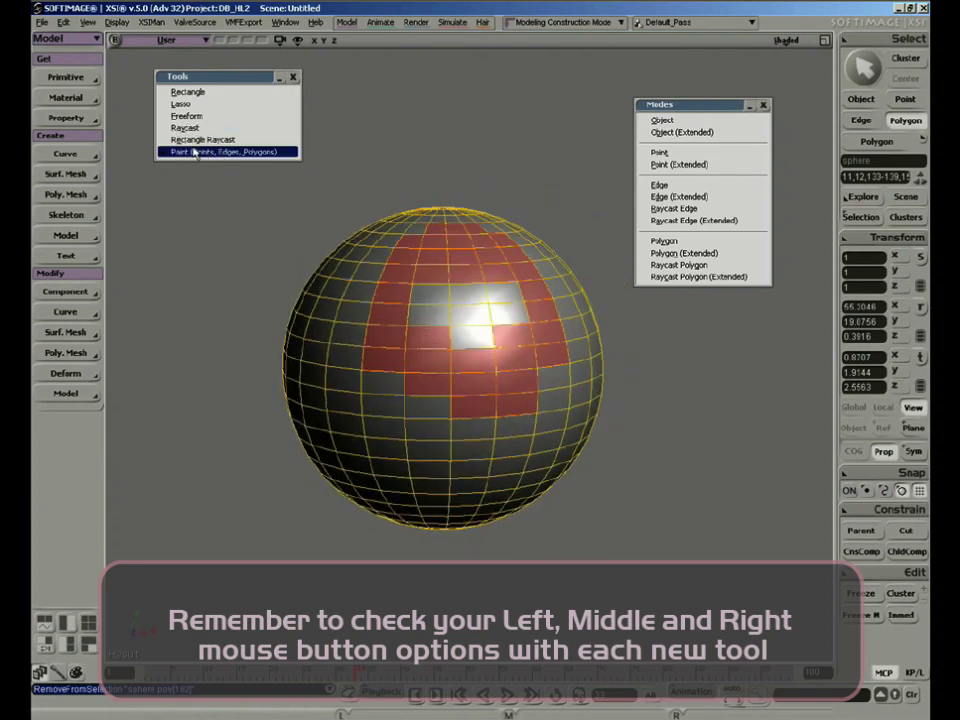
Step: Close the floating Modes and Tools menus and clear the selection in object mode
left_click(763, 106)
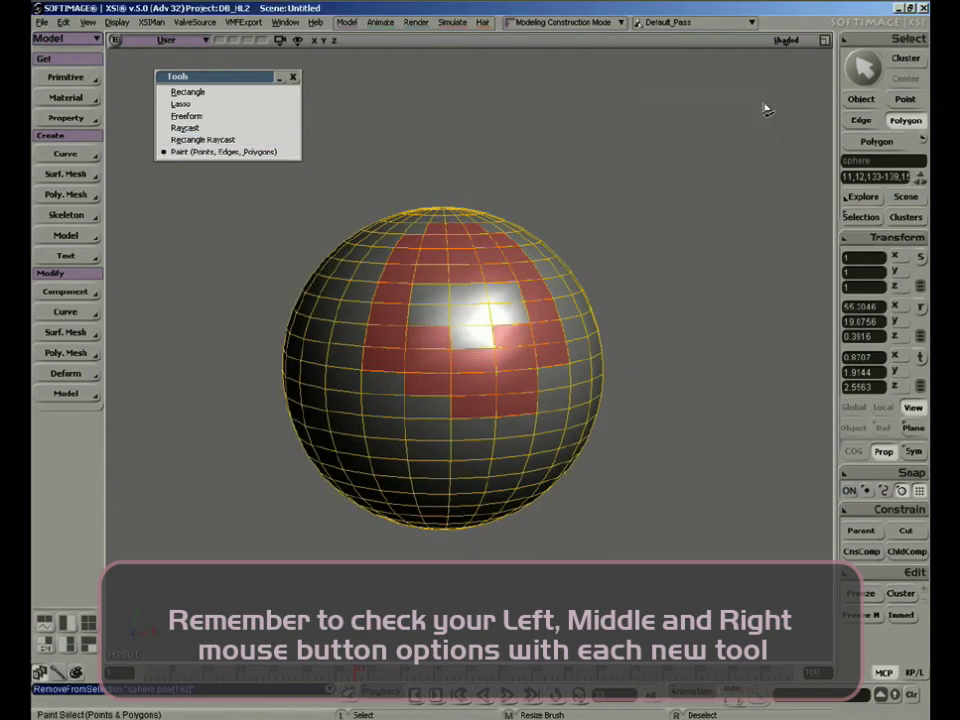
left_click(293, 77)
key("space")
right_click_drag(622, 193, 561, 285)
Step: Activate Point selection with the Paint tool, resize the brush, and paint-select and deselect points on the sphere's front
key("t")
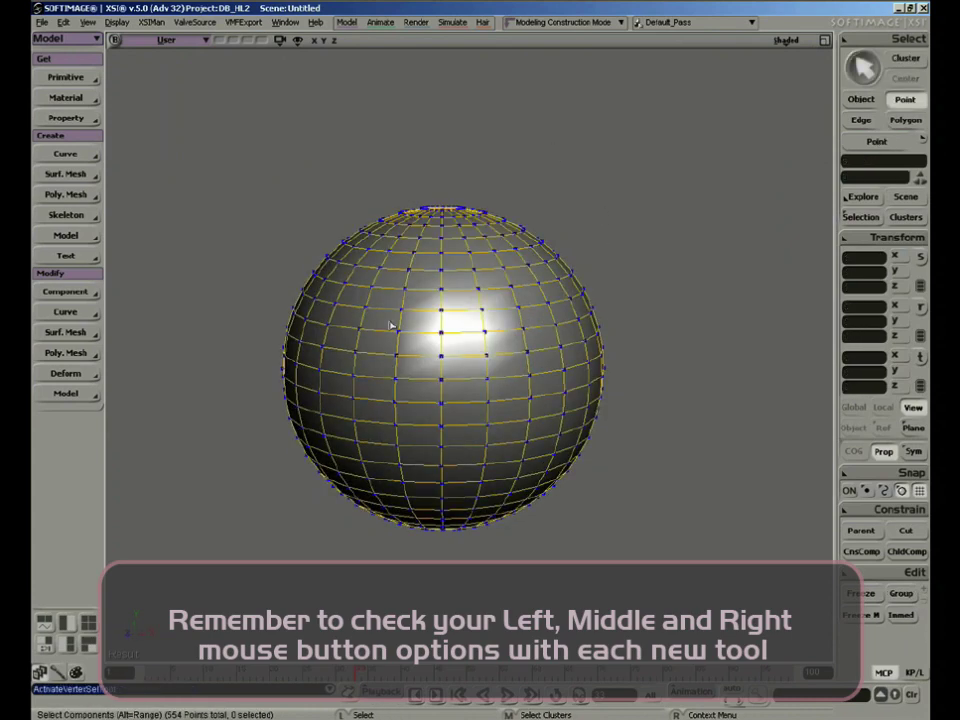
key("F11")
middle_click_drag(438, 350, 441, 345)
left_click(441, 345)
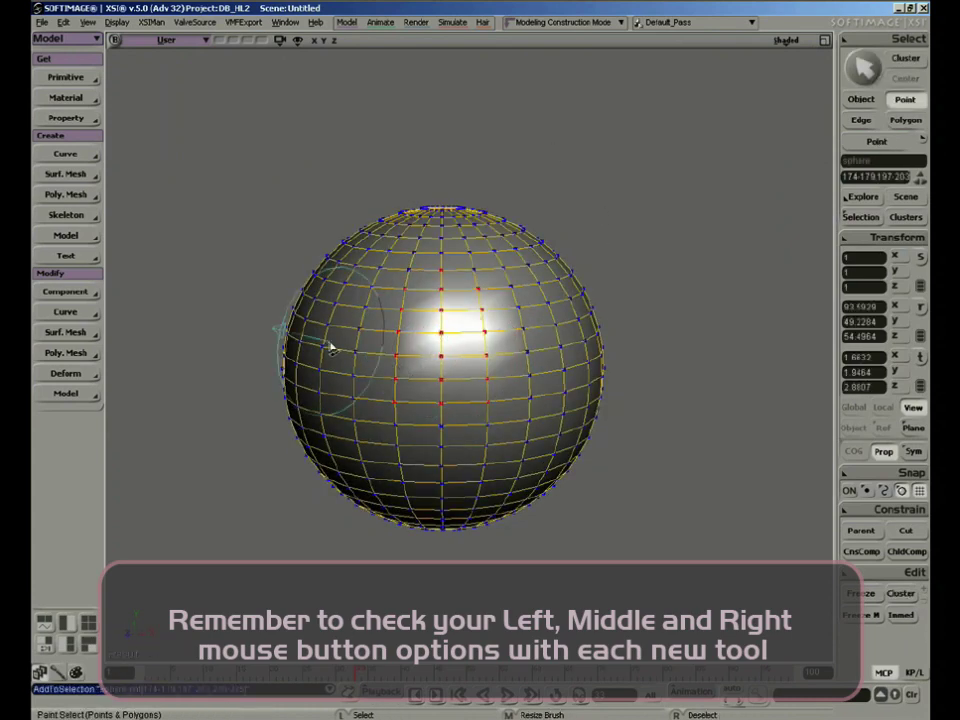
left_click_drag(332, 347, 401, 469)
mouse_move(401, 469)
right_mouse_down()
mouse_move(456, 334)
mouse_move(369, 330)
mouse_move(415, 402)
right_mouse_up()
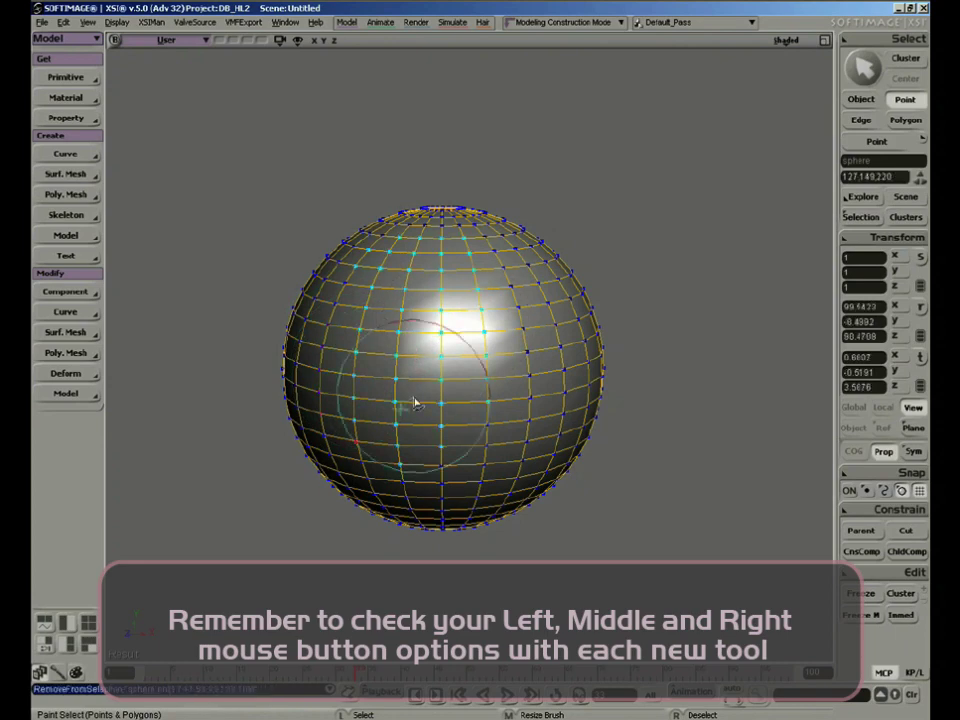
left_click_drag(415, 402, 440, 490)
right_click_drag(332, 321, 470, 345)
Step: Return to object selection and delete the sphere
key("space")
left_click_drag(640, 196, 676, 286)
left_click(521, 279)
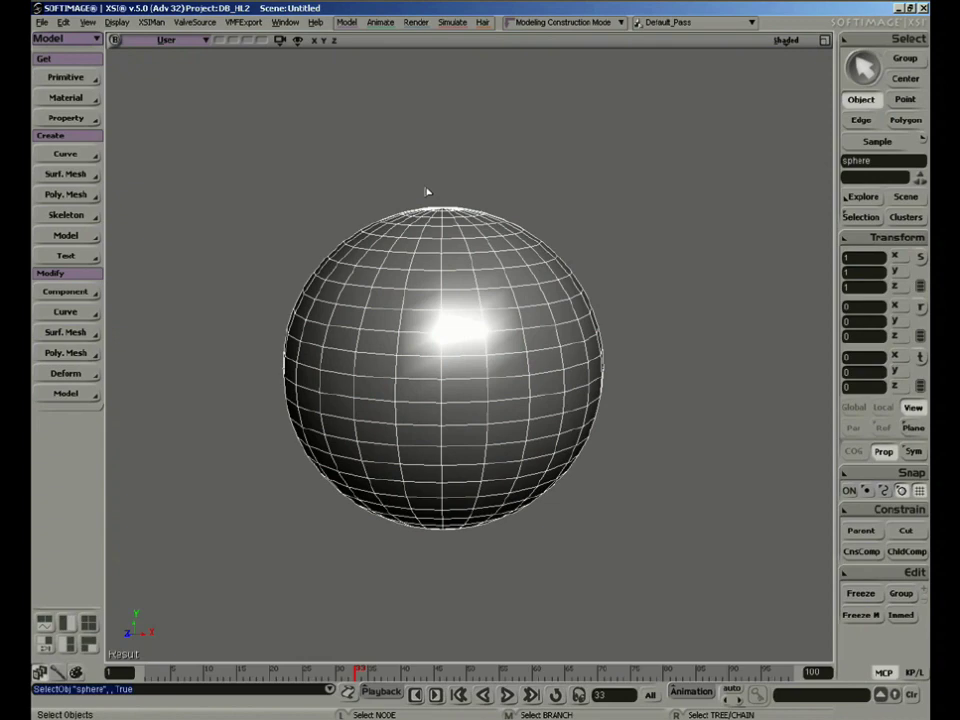
key("Delete")
Step: Create a polygon mesh grid with its default settings and close its properties
left_click(66, 77)
mouse_move(150, 102)
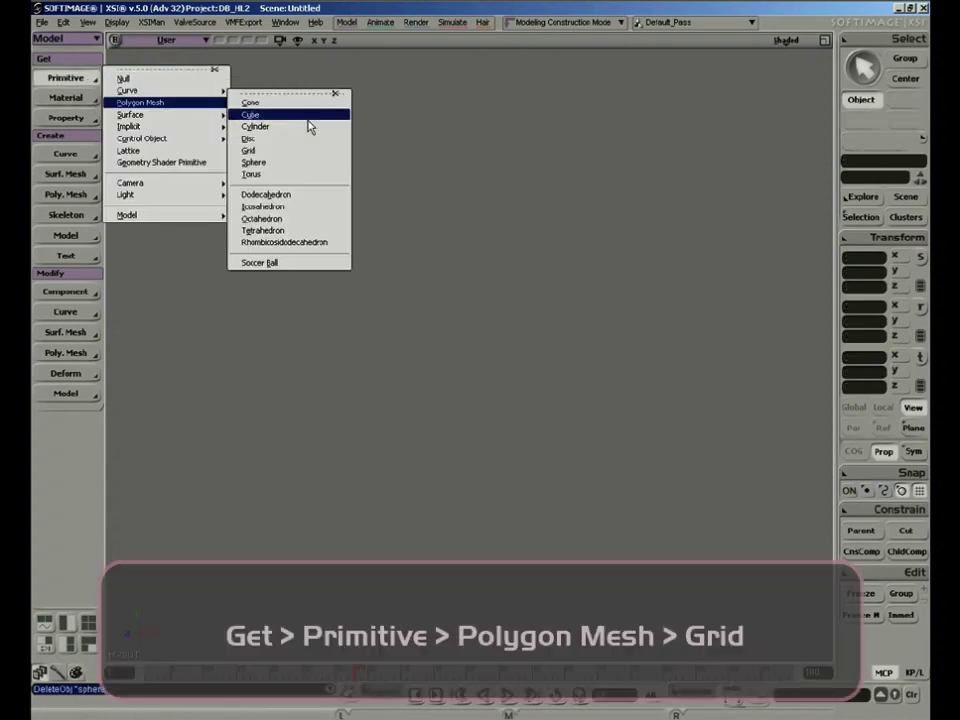
left_click(276, 151)
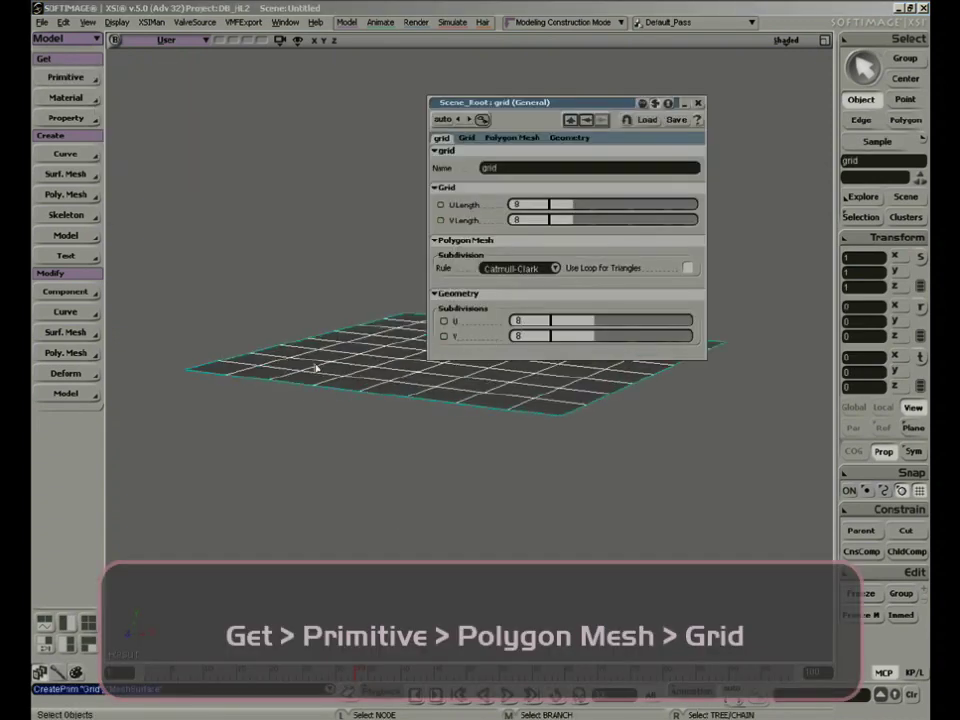
key("s")
right_click_drag(316, 368, 476, 396)
left_click(698, 103)
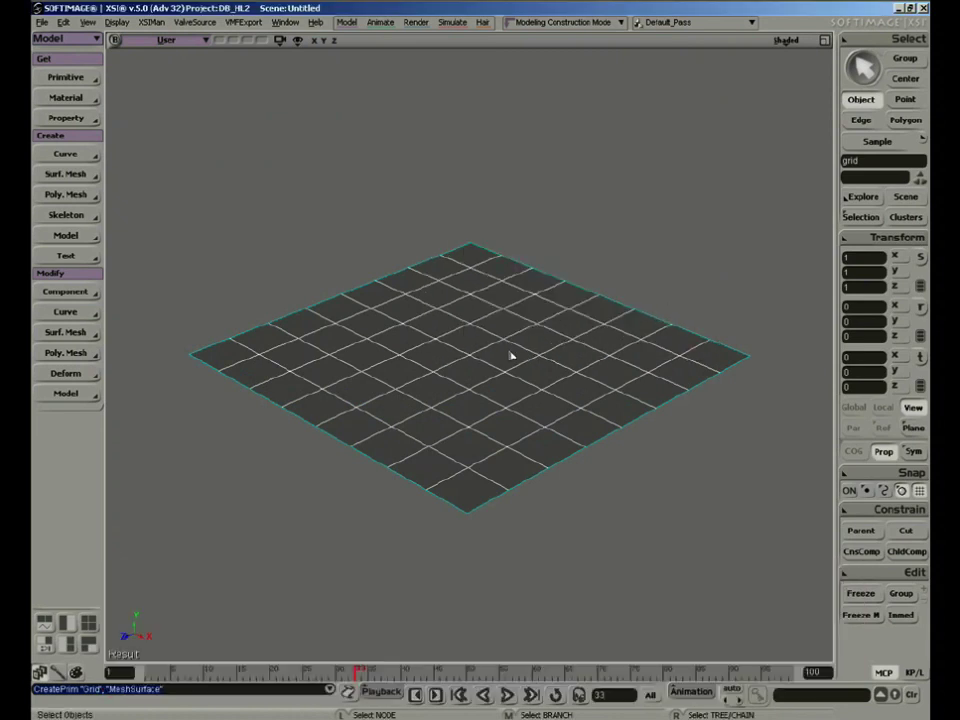
Step: Activate Raycast Polygon selection, pick the grid's nearest corner polygon, and extend it to a five-polygon range along the adjoining border
key("u")
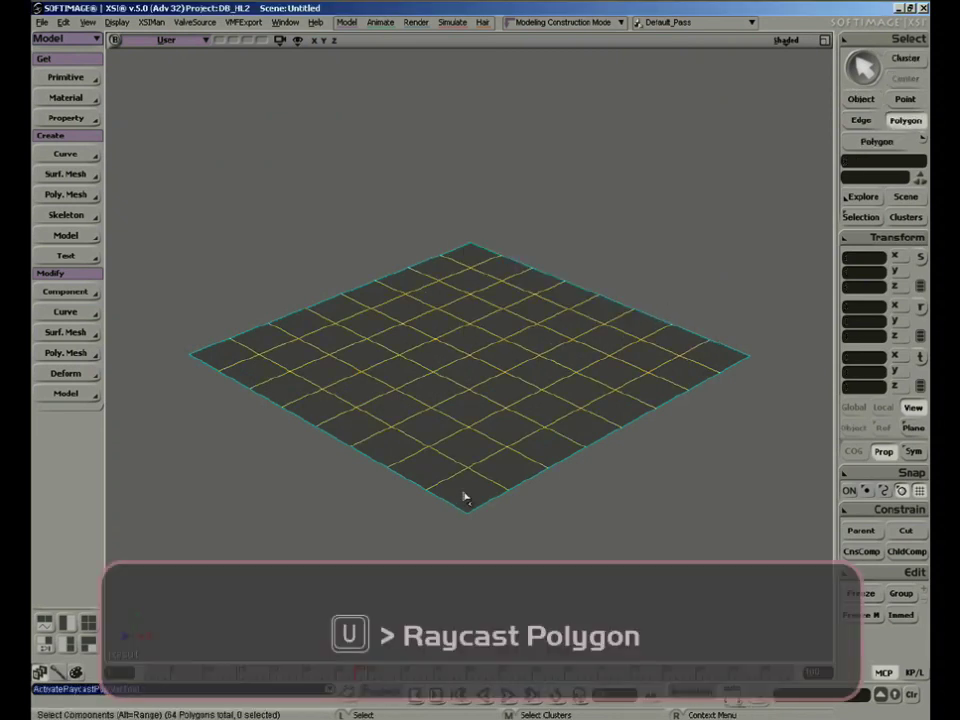
left_click(466, 496)
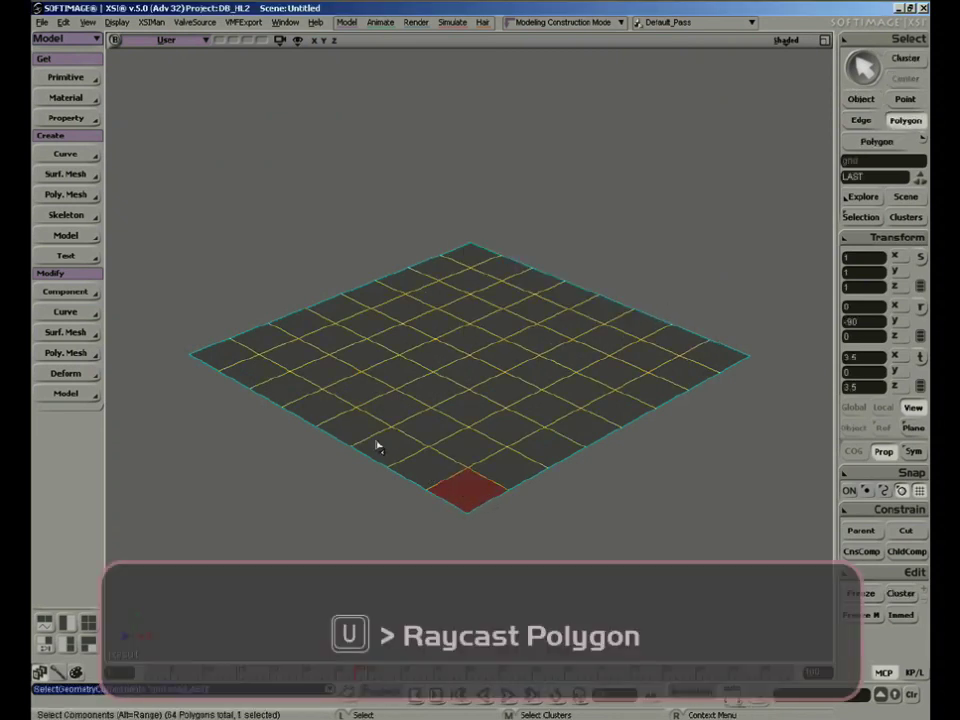
key("alt")
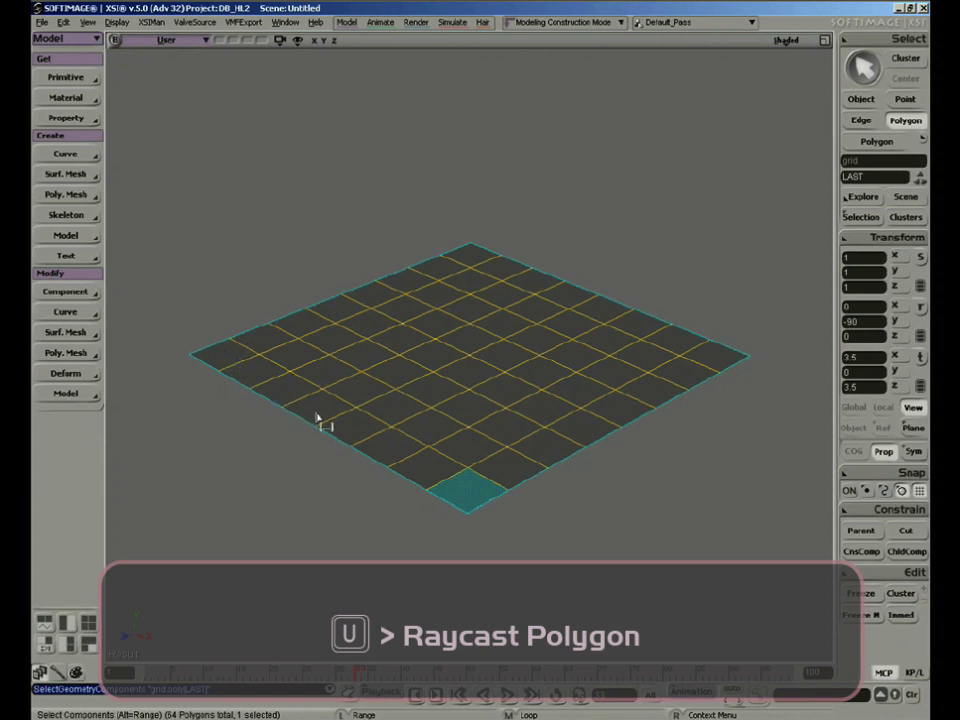
left_click_drag(318, 418, 465, 503)
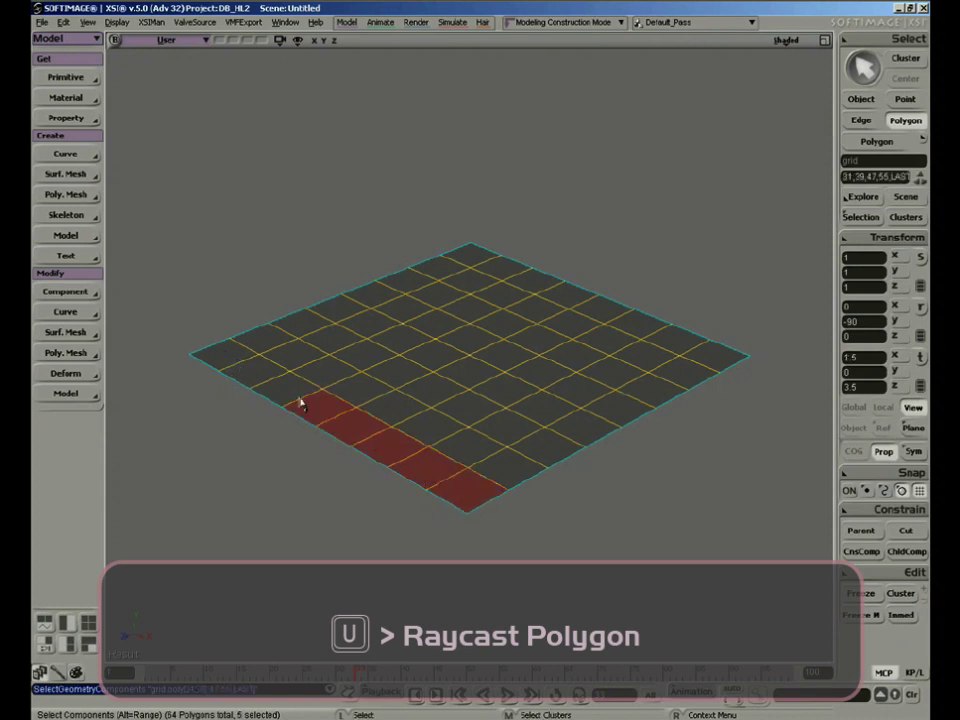
Step: Select further polygon ranges on the grid, including one full row across it and short ones near the front corner
left_click(596, 433)
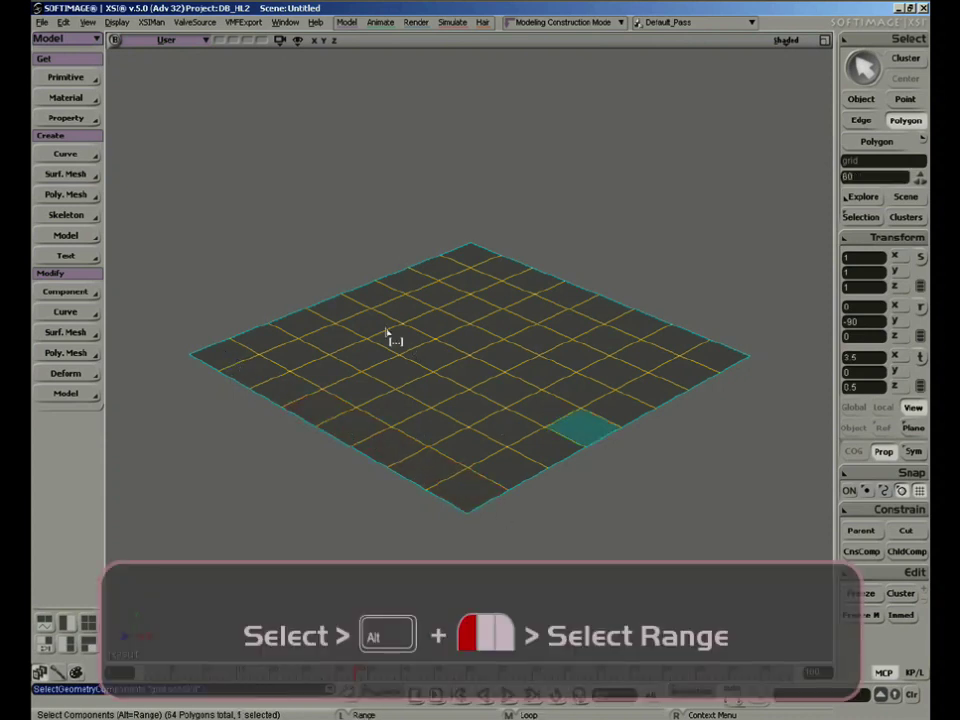
left_click(403, 343, "alt")
left_click(395, 443)
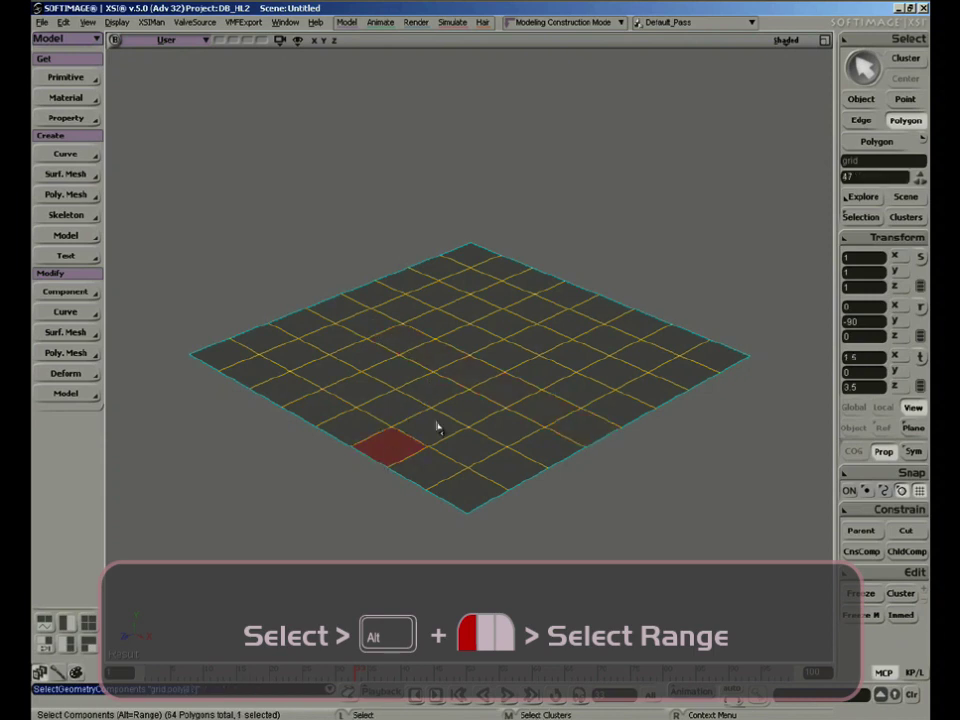
left_click(639, 328, "alt")
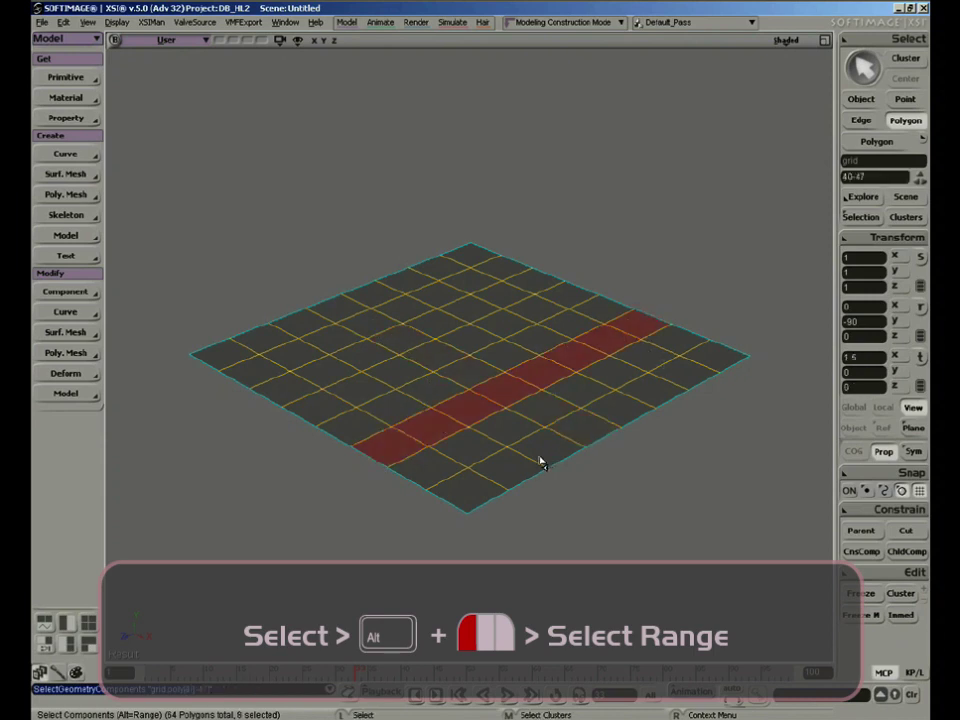
left_click(468, 496)
left_click(402, 456, "alt")
left_click(513, 477)
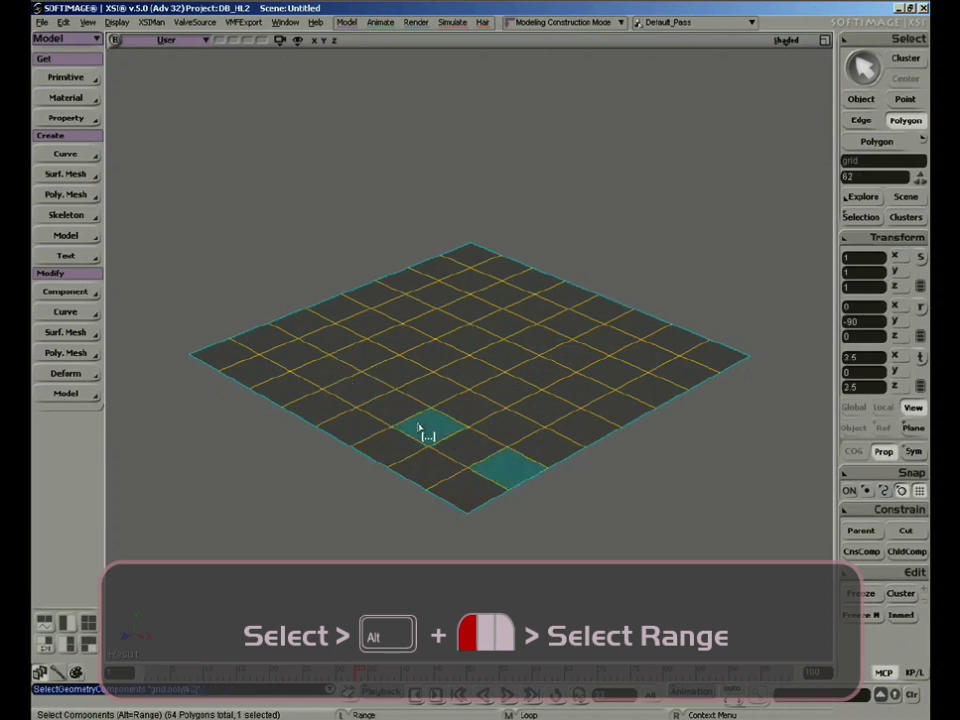
left_click(455, 443, "alt")
Step: Select a full polygon loop across the middle of the grid, starting from a border polygon
left_click(583, 431)
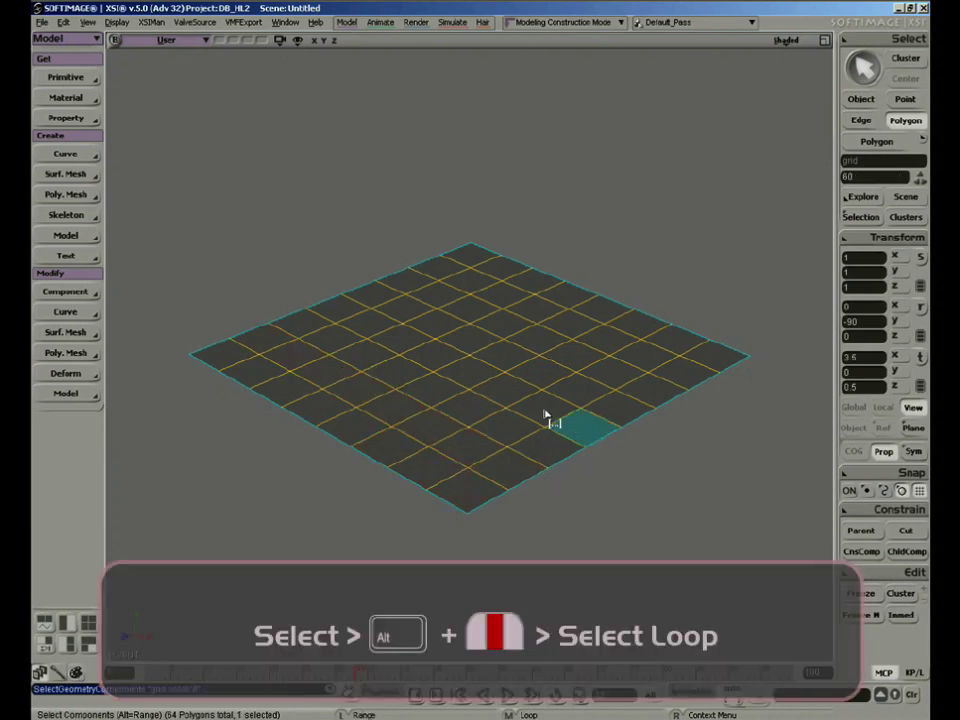
left_click(553, 420, "alt")
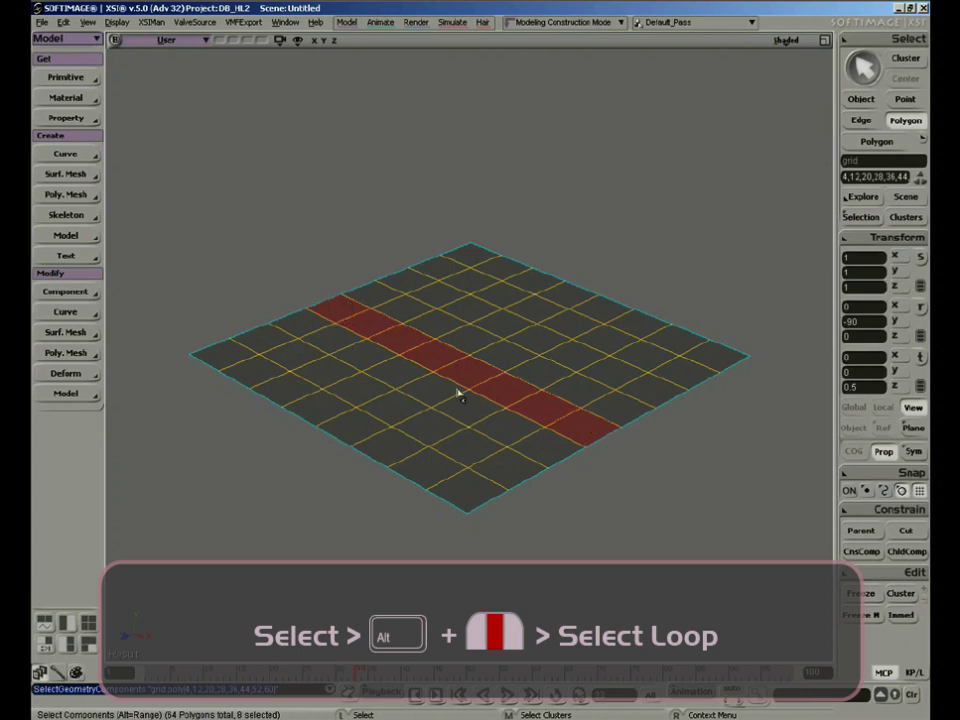
Step: Activate Raycast Edge selection and select edge ranges from the grid's nearest corner, along the neighbouring grid lines and diagonally to the far corner
key("e")
left_click(488, 488)
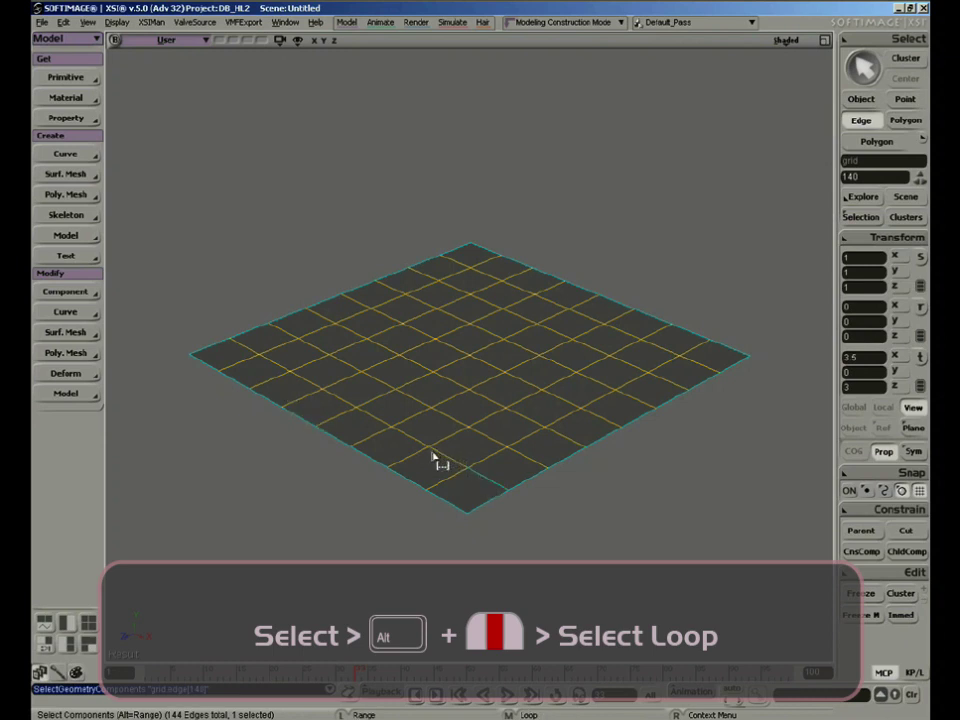
middle_click(318, 396, "alt")
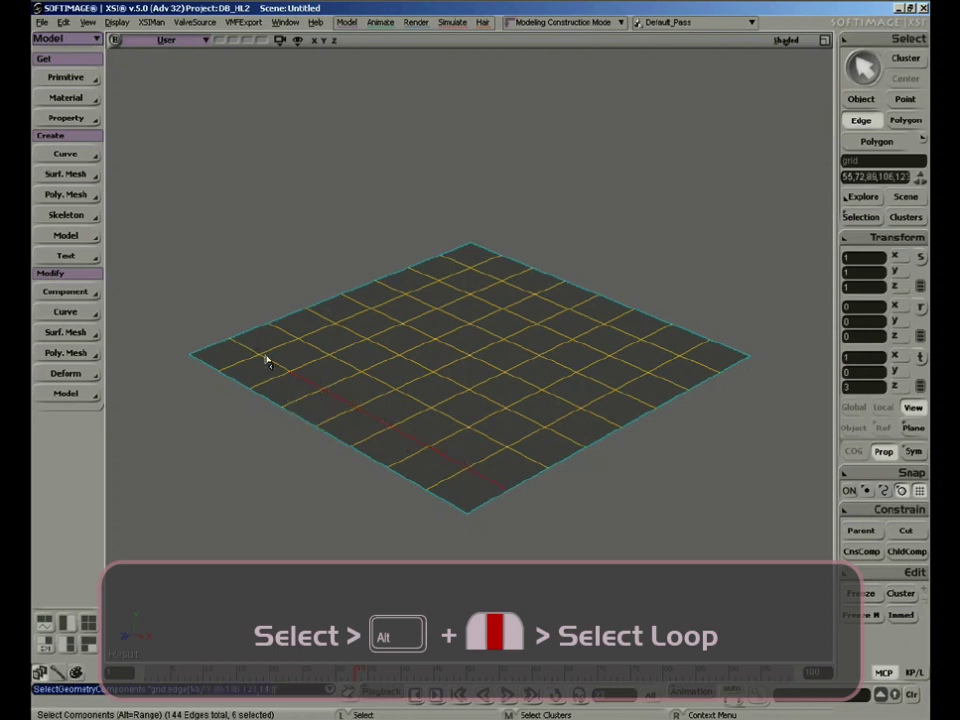
left_click(437, 487)
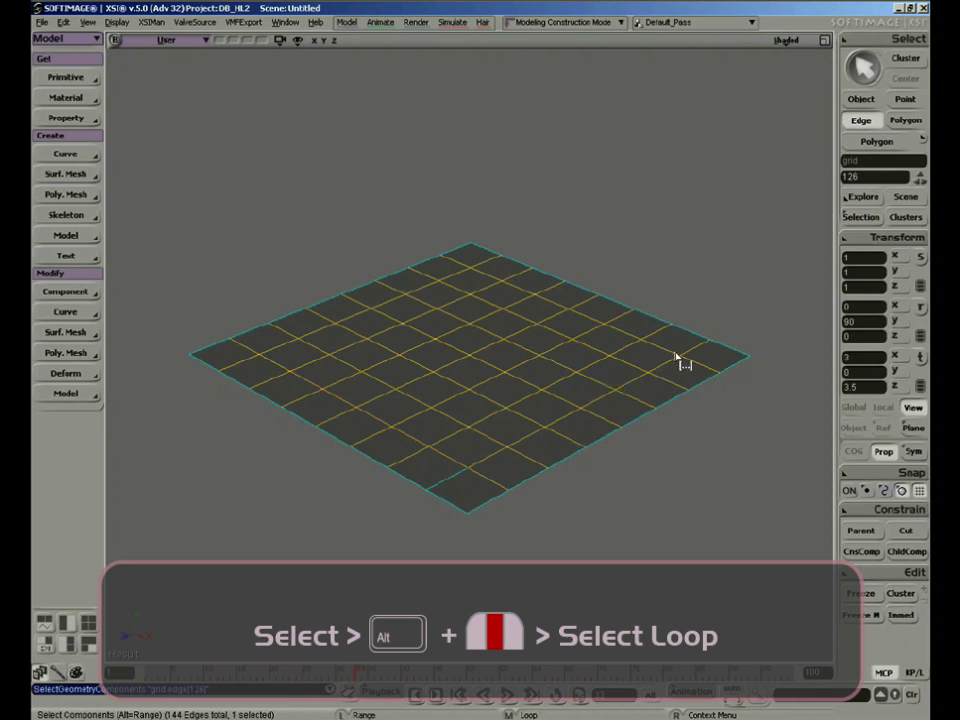
middle_click(478, 472, "alt")
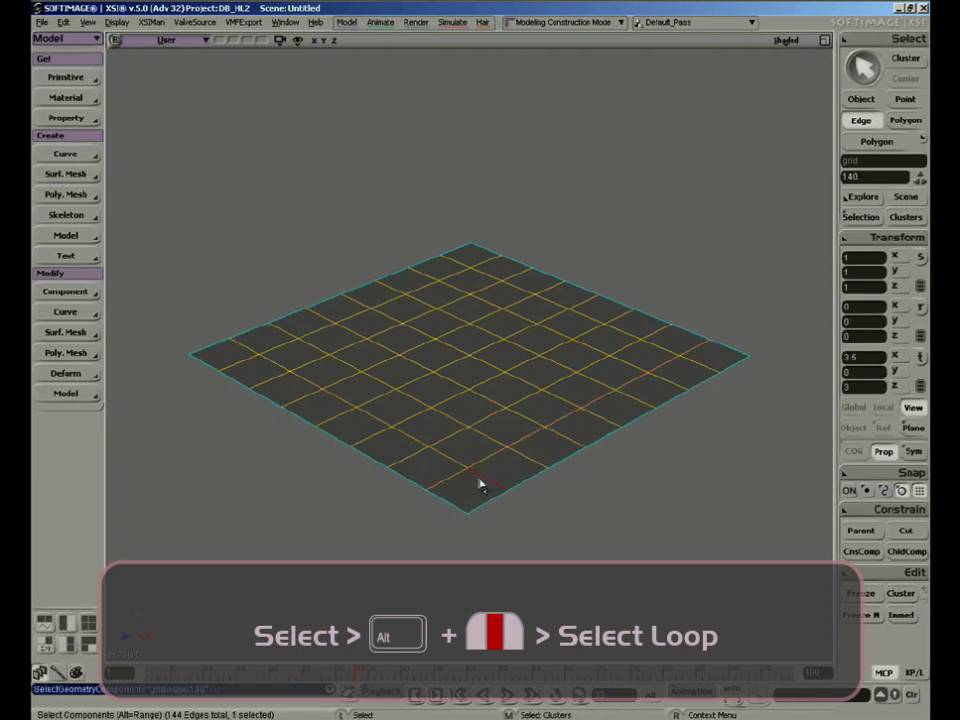
left_click(459, 272, "alt")
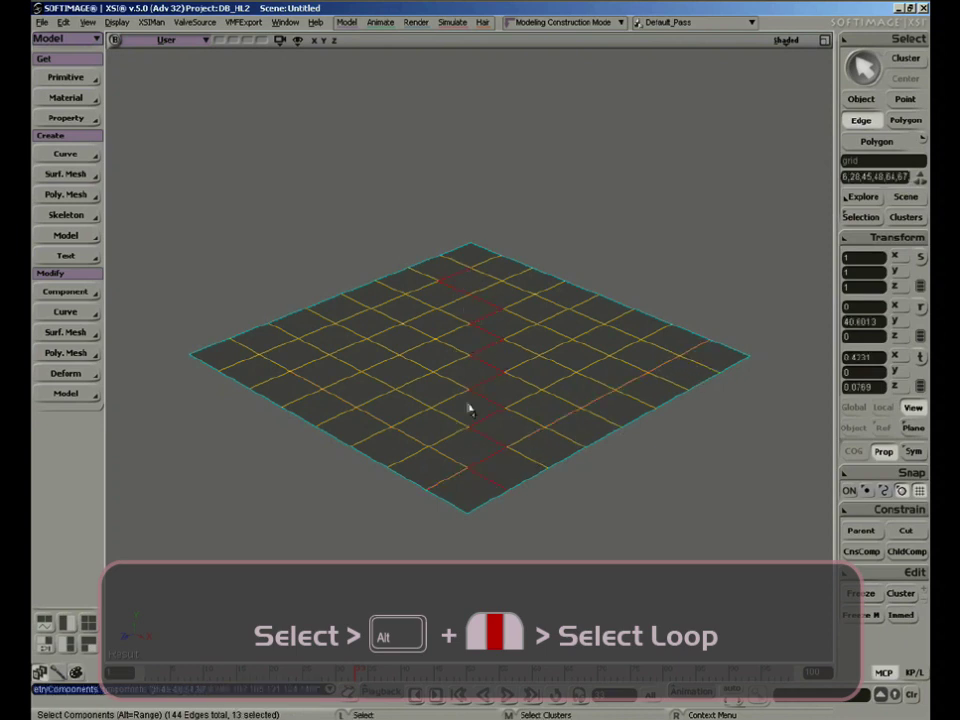
Step: Select a range of parallel edges along one border row of the grid, plus a full parallel edge loop across the grid
left_click(450, 492)
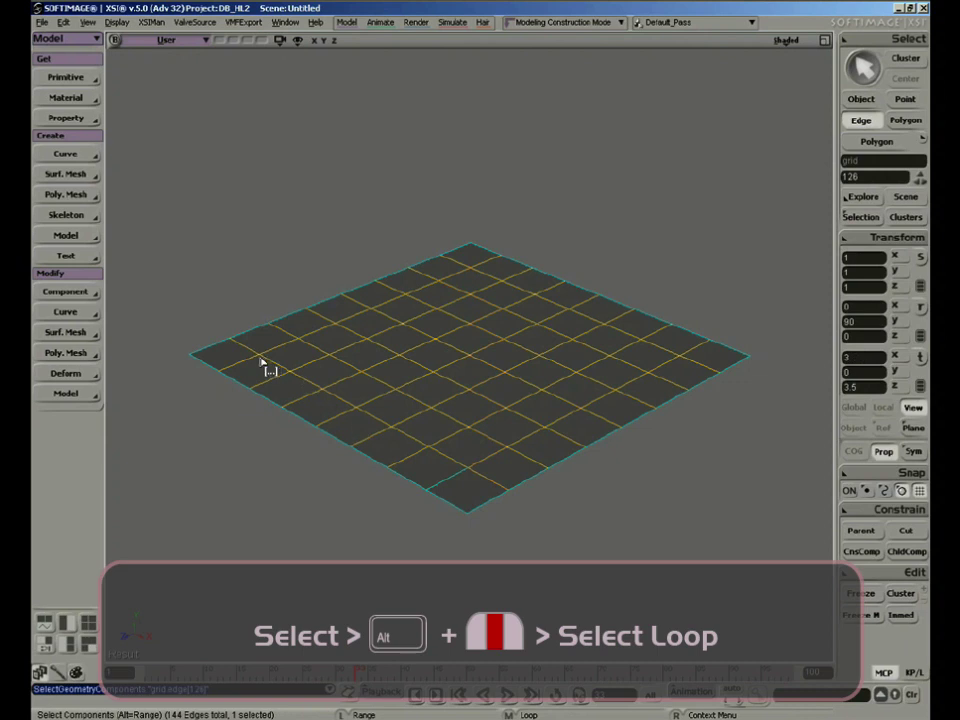
middle_click(287, 402, "alt")
left_click(535, 437)
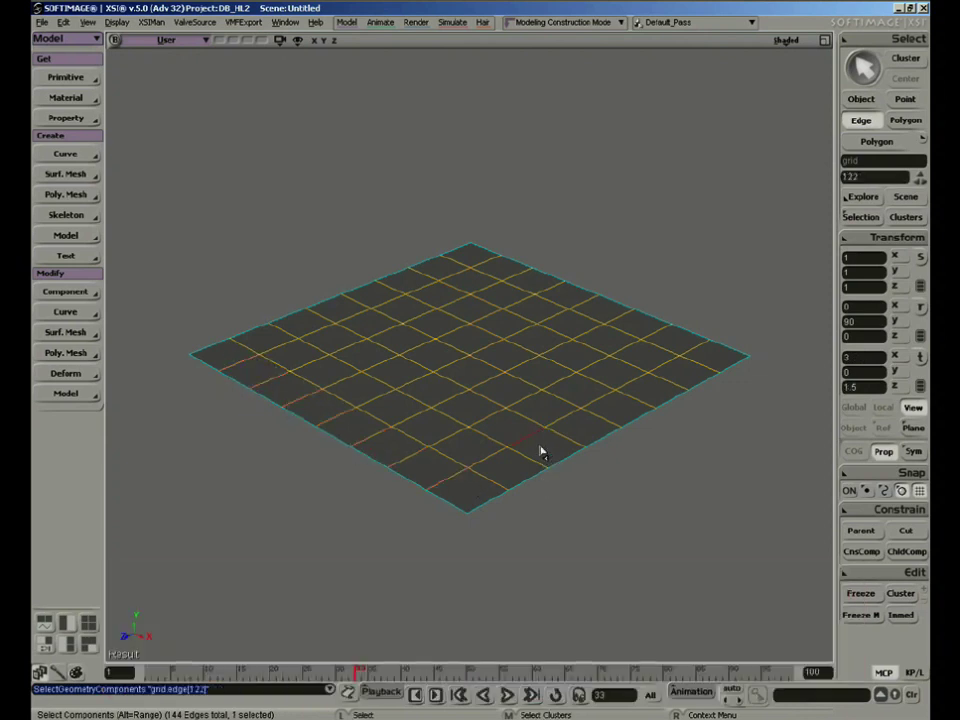
middle_click(483, 418, "alt")
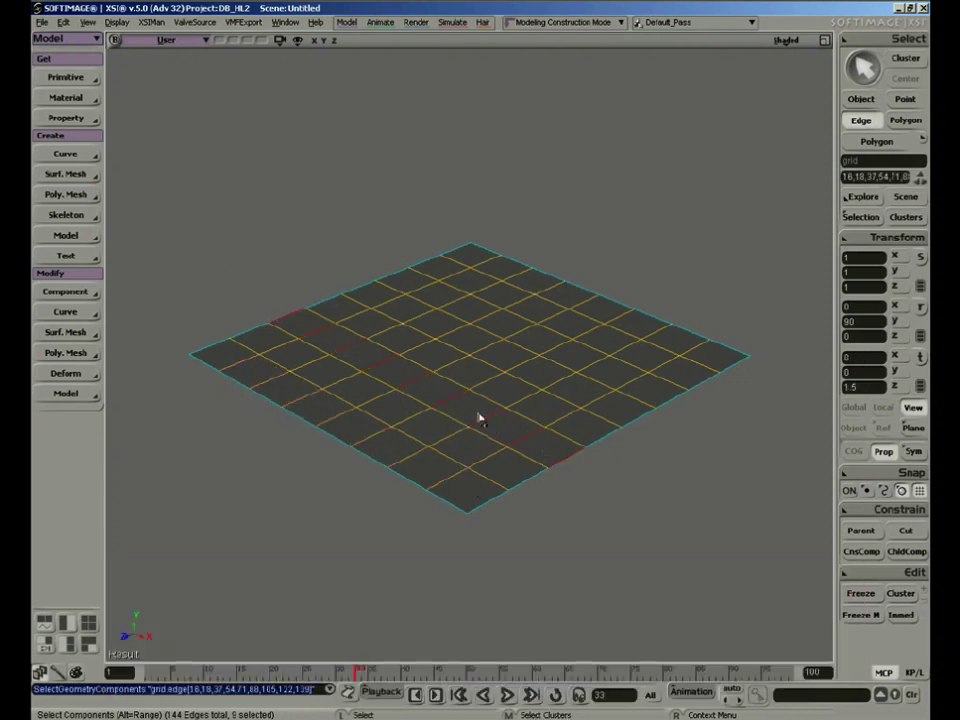
Step: Delete the grid, create a polygon mesh sphere with 24 U and 24 V subdivisions, and close its properties
key("space")
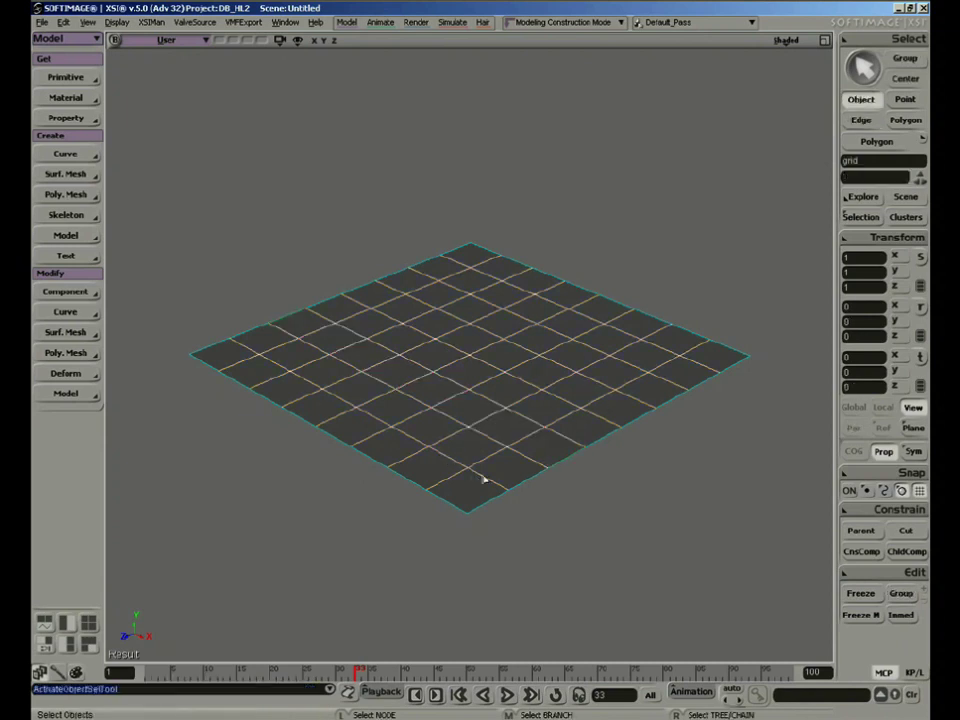
key("Delete")
left_click(68, 79)
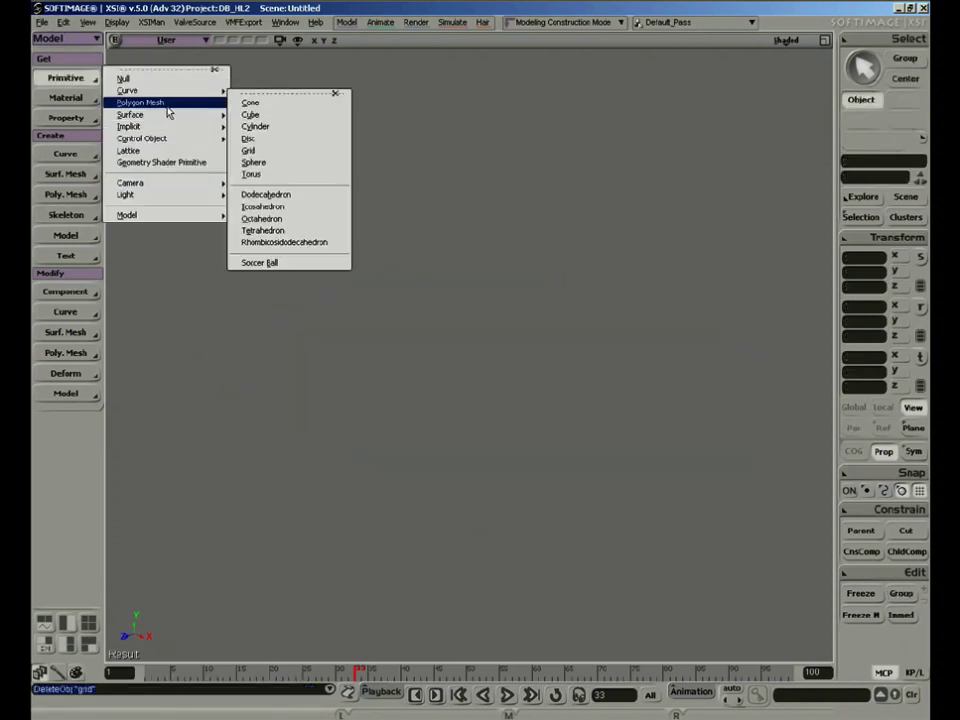
mouse_move(167, 118)
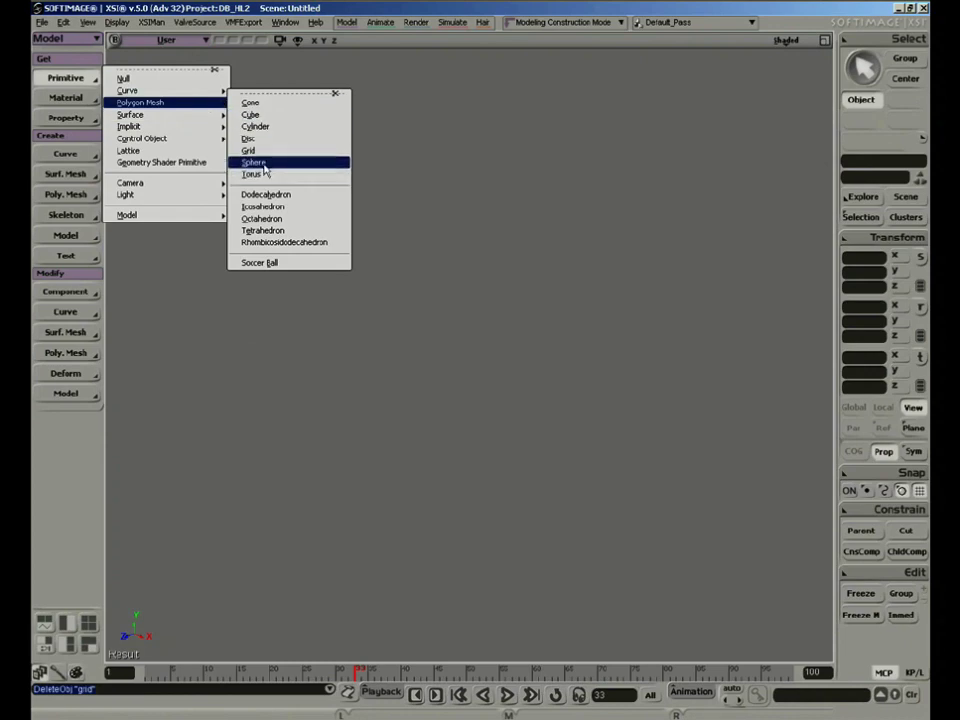
left_click(255, 161)
left_click_drag(620, 328, 737, 321)
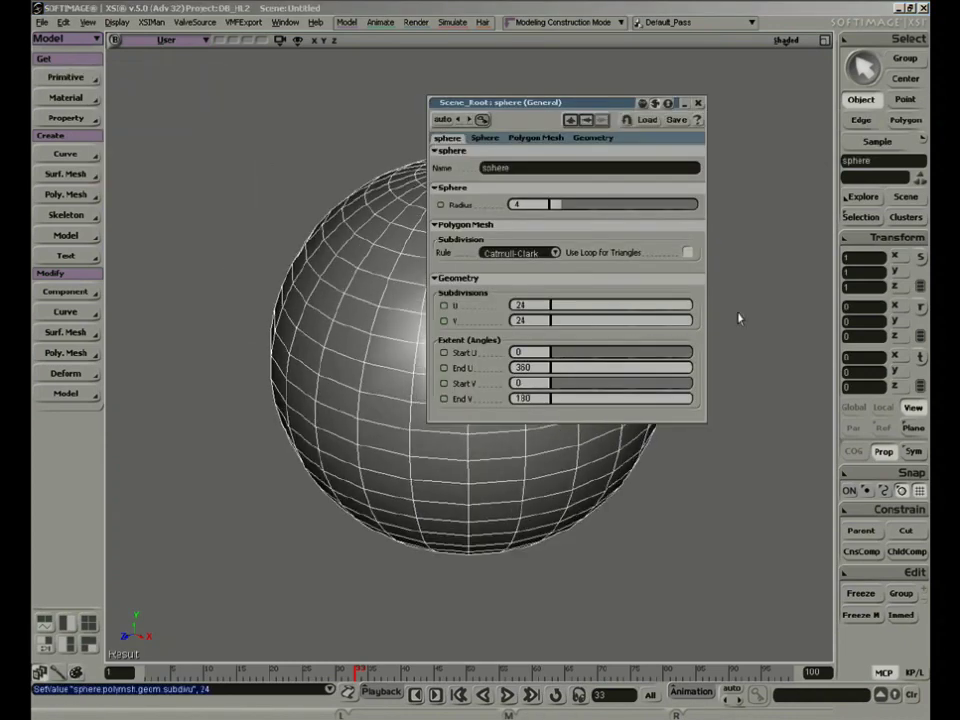
left_click(698, 103)
Step: Activate Raycast Edge selection and select a full horizontal edge loop around the sphere near its equator
scroll(530, 290, "down", 3)
key("s")
mouse_move(508, 342)
right_mouse_down()
mouse_move(497, 315)
mouse_move(450, 334)
mouse_move(497, 331)
mouse_move(528, 315)
mouse_move(505, 332)
right_mouse_up()
key("e")
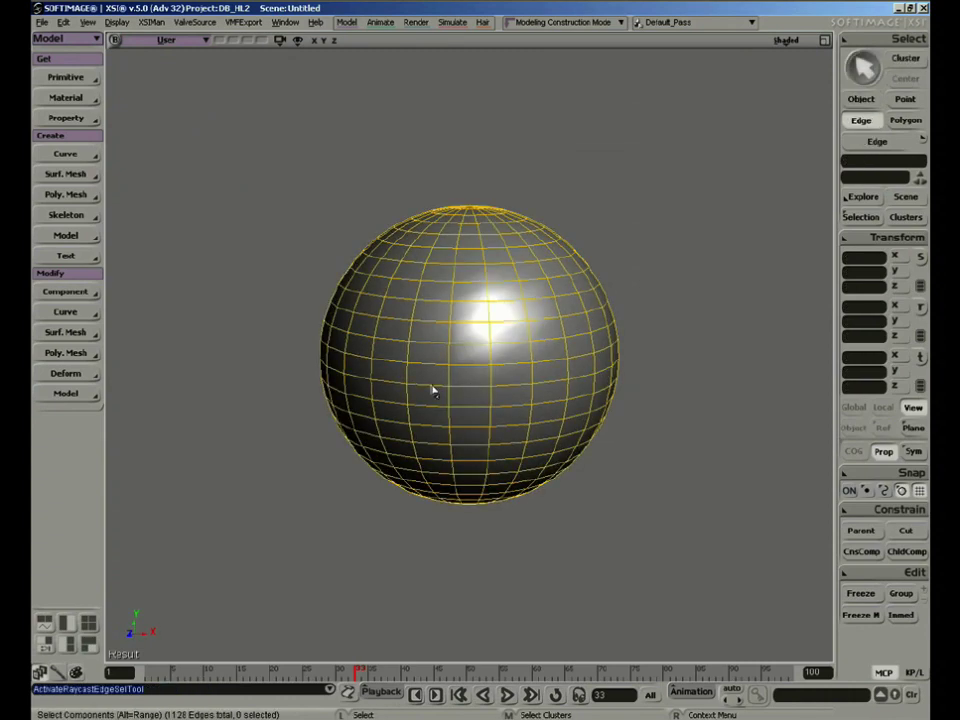
left_click(430, 371)
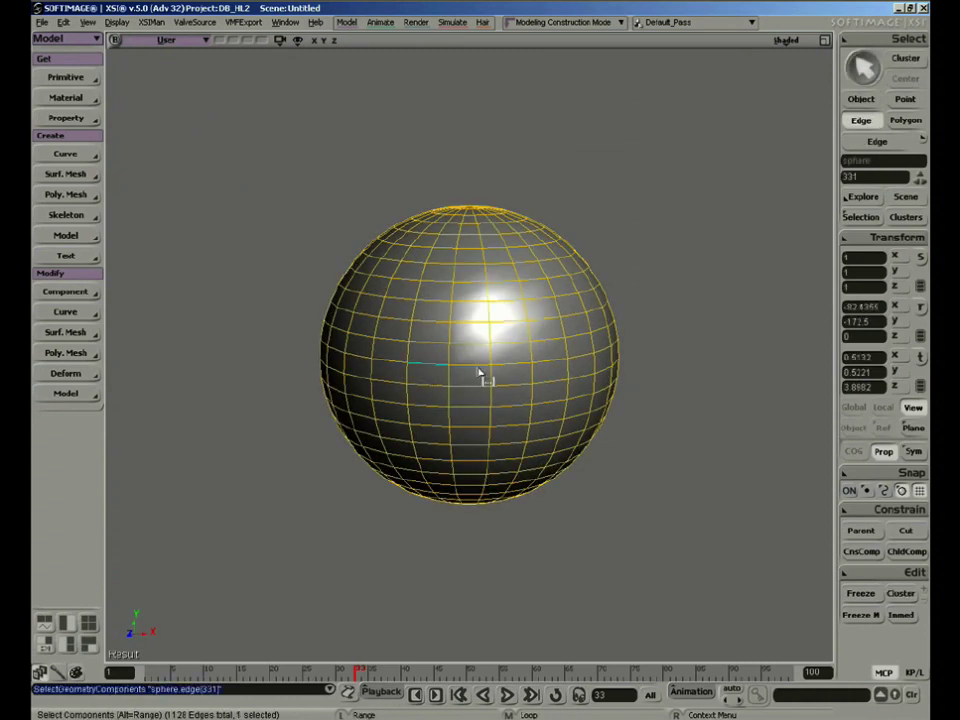
left_click(478, 370, "alt")
key("s")
right_click_drag(476, 375, 514, 392)
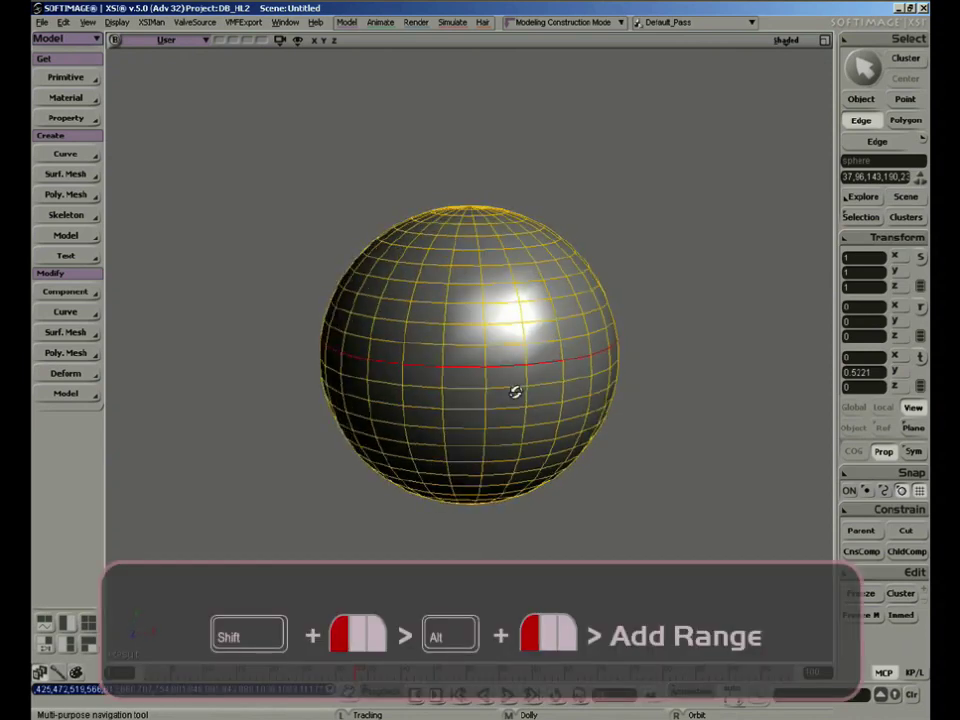
Step: Select edges along the sphere's equator, replaced by a nine-edge vertical range on its front side
left_click(453, 390)
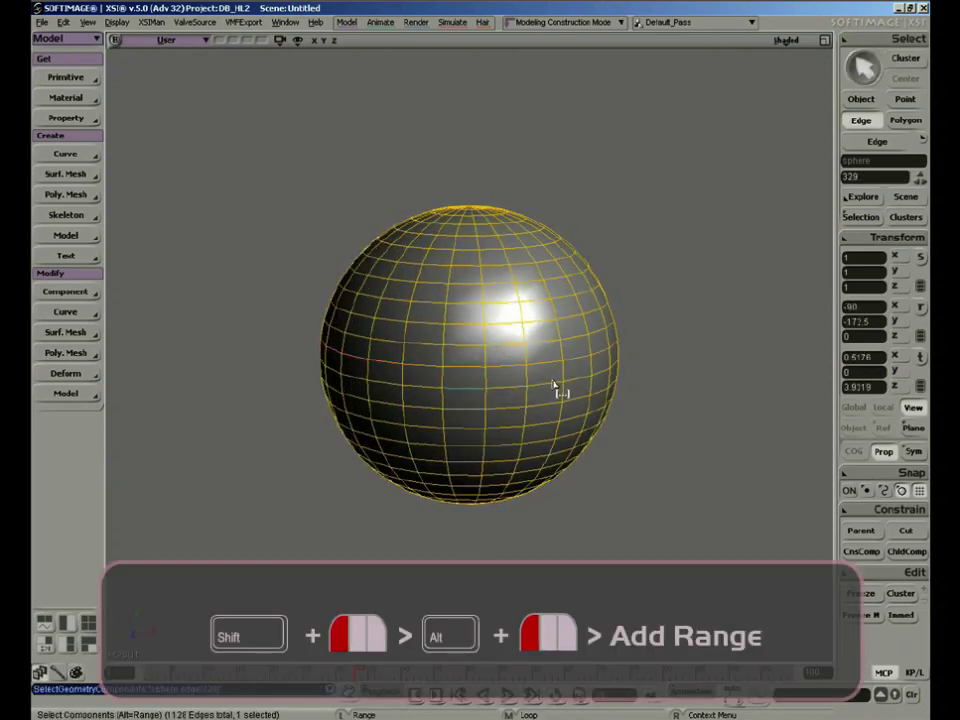
left_click(553, 384, "alt")
left_click(476, 440)
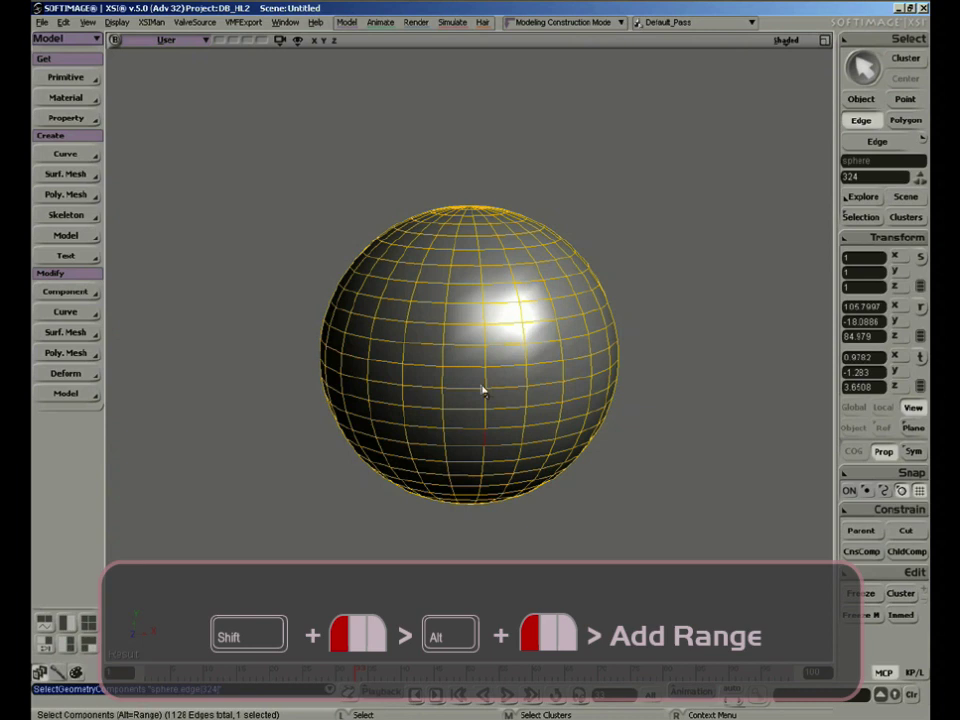
left_click(482, 279, "alt")
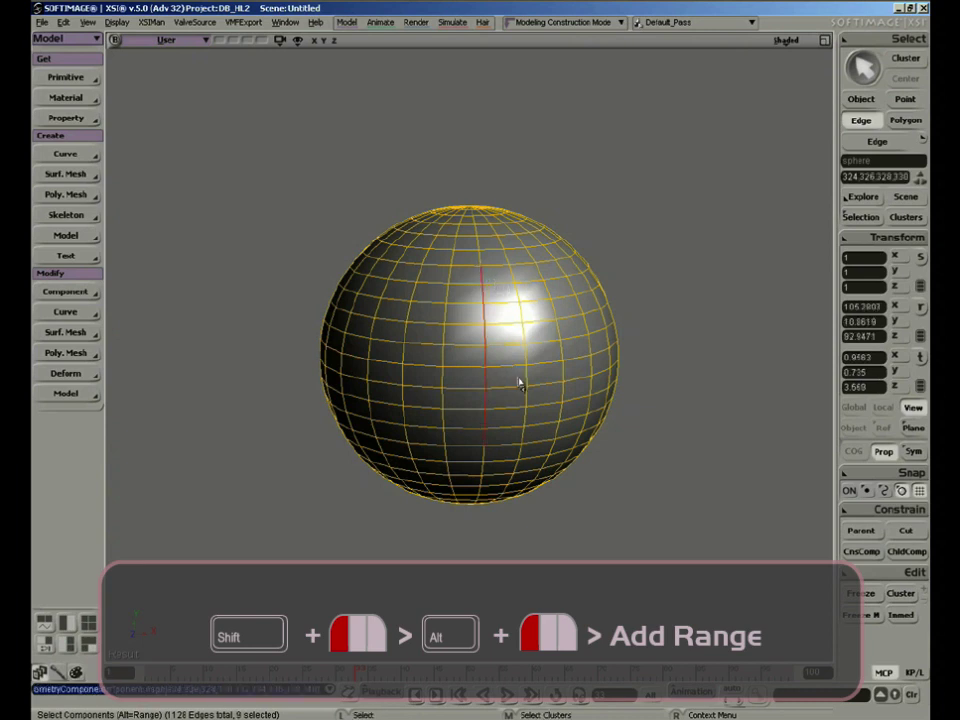
Step: Add a second vertical edge range to the selection, along the neighbouring meridian of the sphere
left_click(528, 436, "shift")
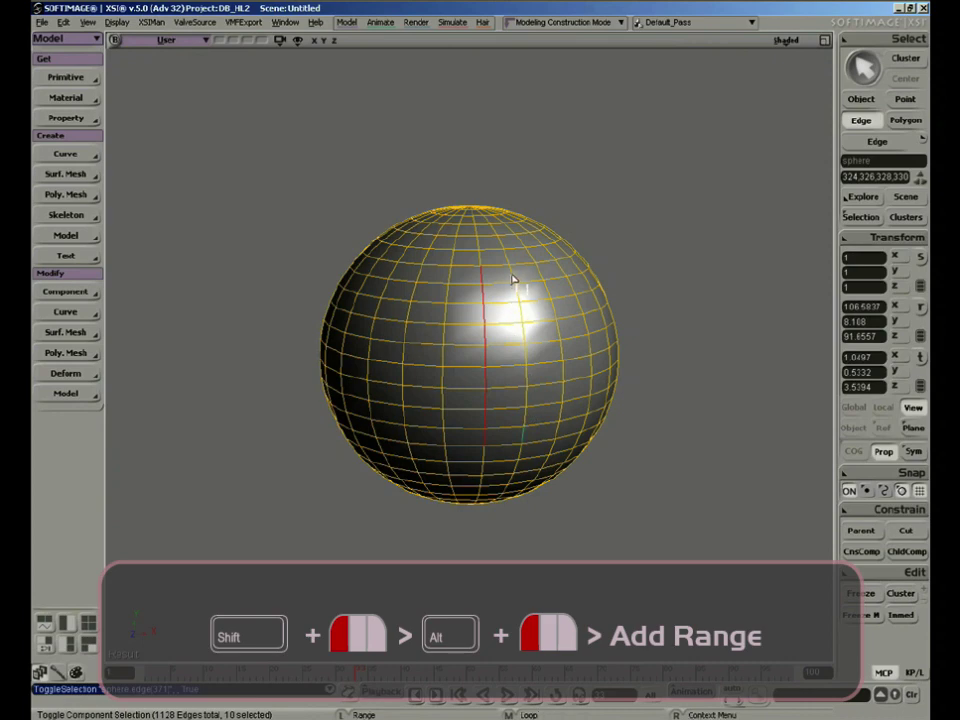
left_click(512, 280, "alt")
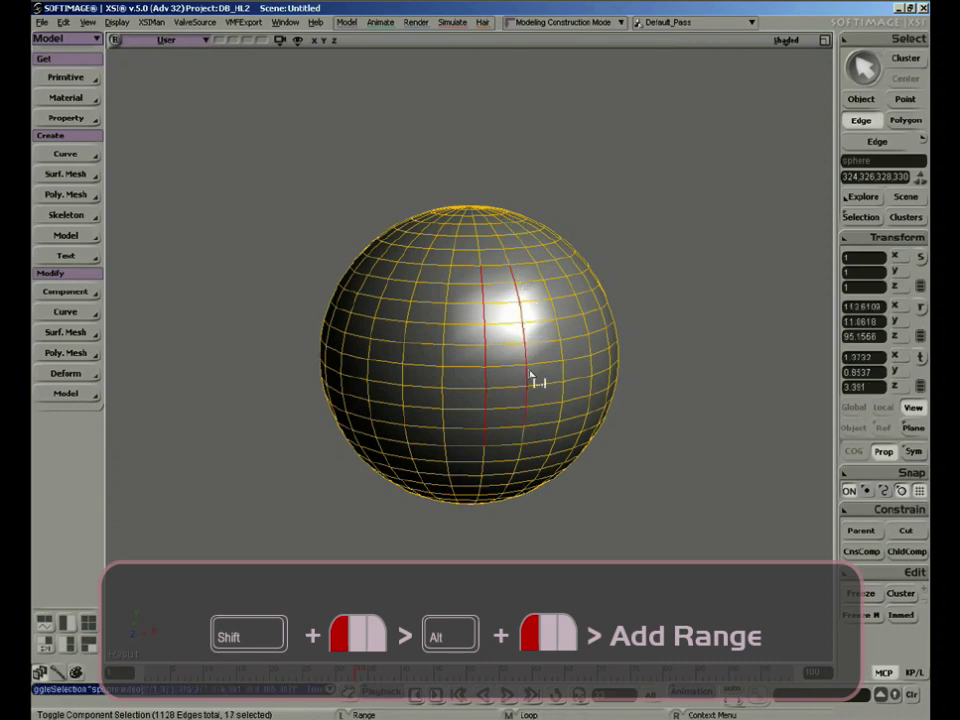
key("s")
mouse_move(587, 379)
right_mouse_down()
mouse_move(510, 366)
mouse_move(610, 369)
mouse_move(529, 366)
mouse_move(581, 366)
right_mouse_up()
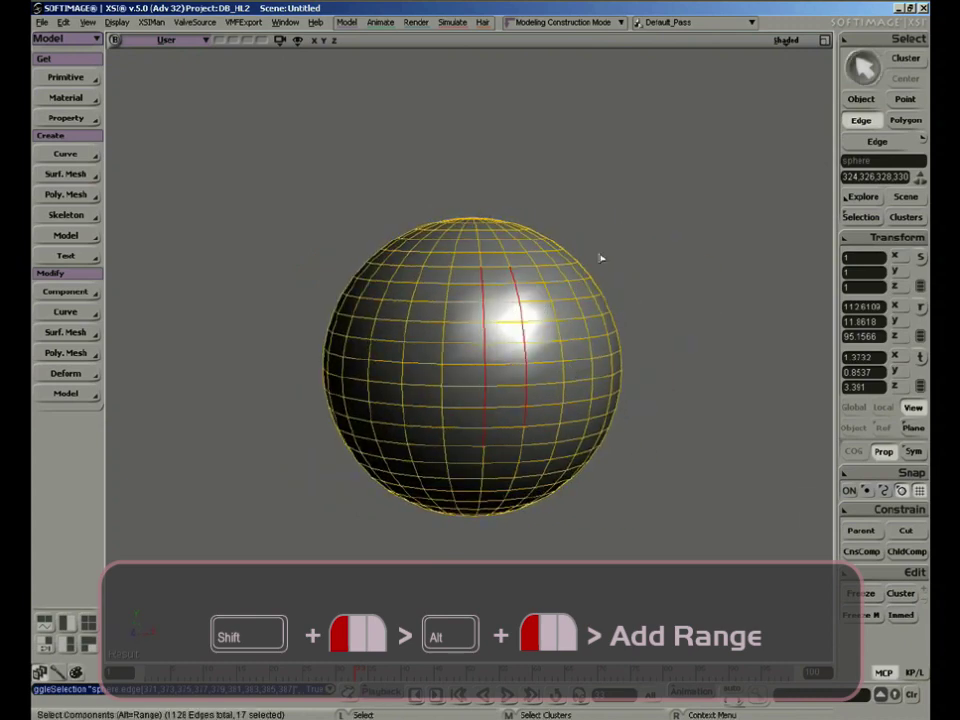
key("space")
left_click(877, 40)
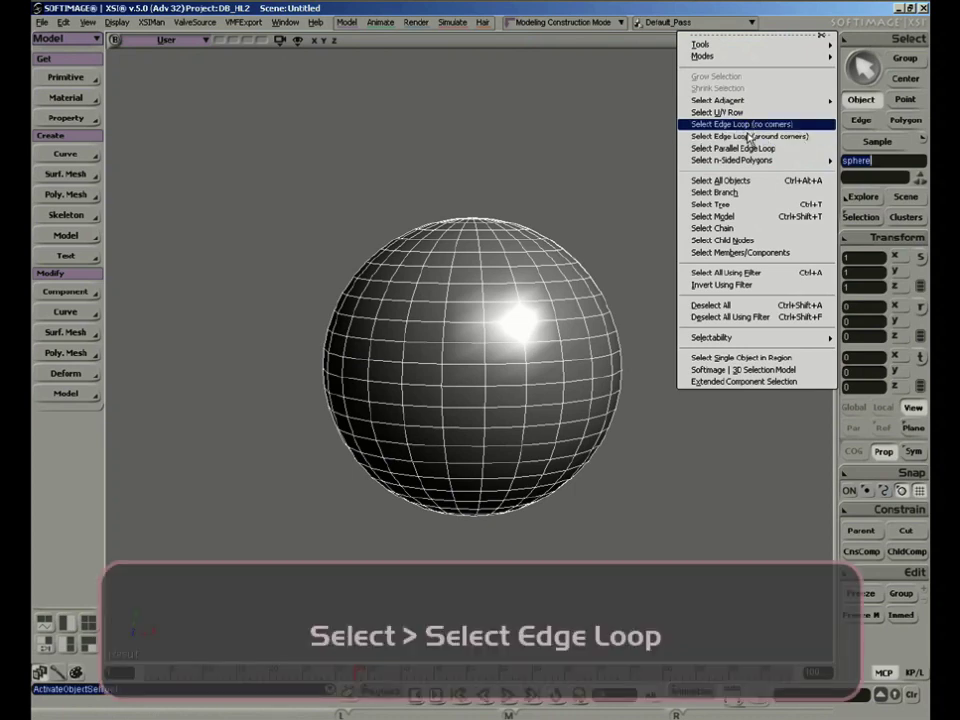
left_click(530, 161)
Step: With Raycast Edge selection, select a parallel edge loop running from pole to pole on the sphere
key("f")
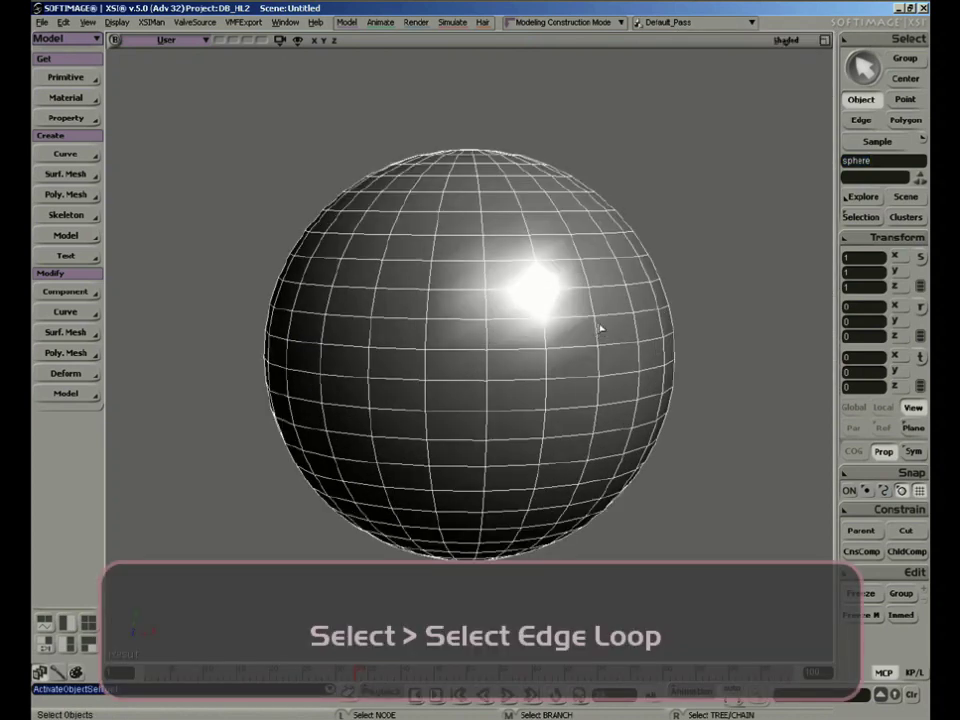
key("s")
mouse_move(602, 328)
right_mouse_down()
mouse_move(478, 344)
mouse_move(600, 317)
right_mouse_up()
key("e")
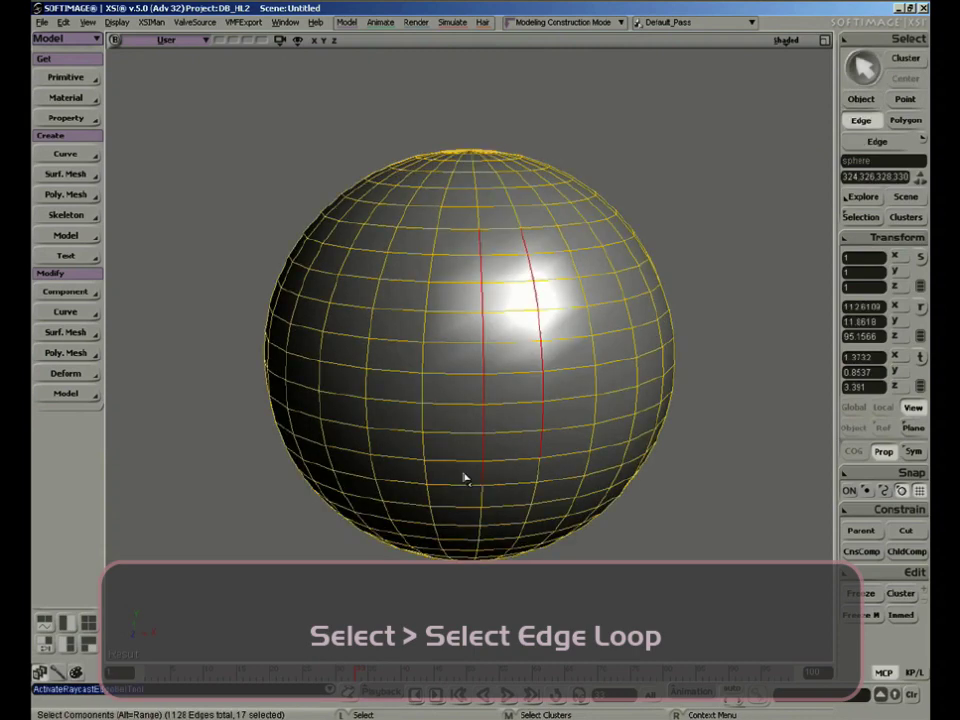
left_click(455, 486)
key("alt")
middle_click(462, 215, "alt")
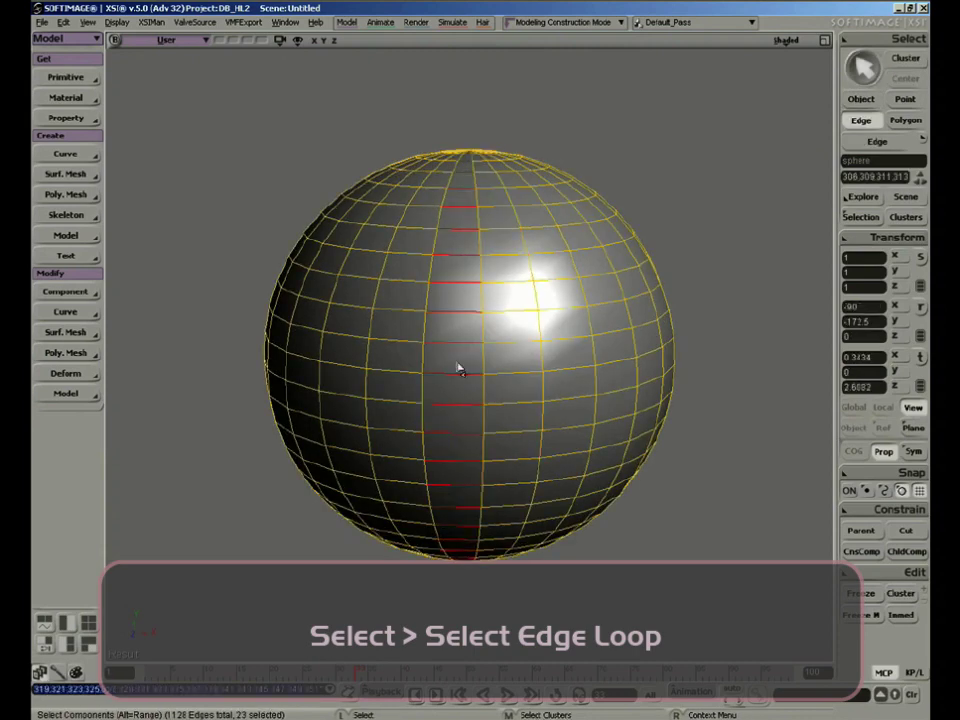
key("s")
mouse_move(459, 369)
right_mouse_down()
mouse_move(486, 268)
mouse_move(493, 349)
mouse_move(483, 507)
mouse_move(392, 510)
mouse_move(452, 489)
mouse_move(521, 424)
mouse_move(463, 441)
mouse_move(463, 353)
right_mouse_up()
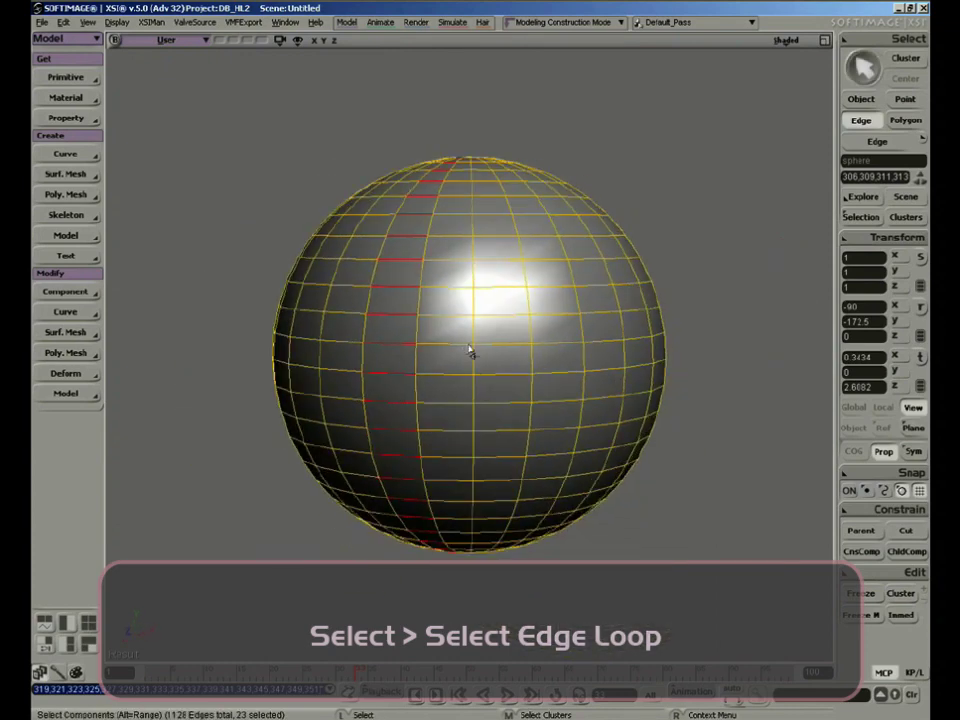
Step: Return to object selection and deselect the sphere
key("space")
left_click(757, 237)
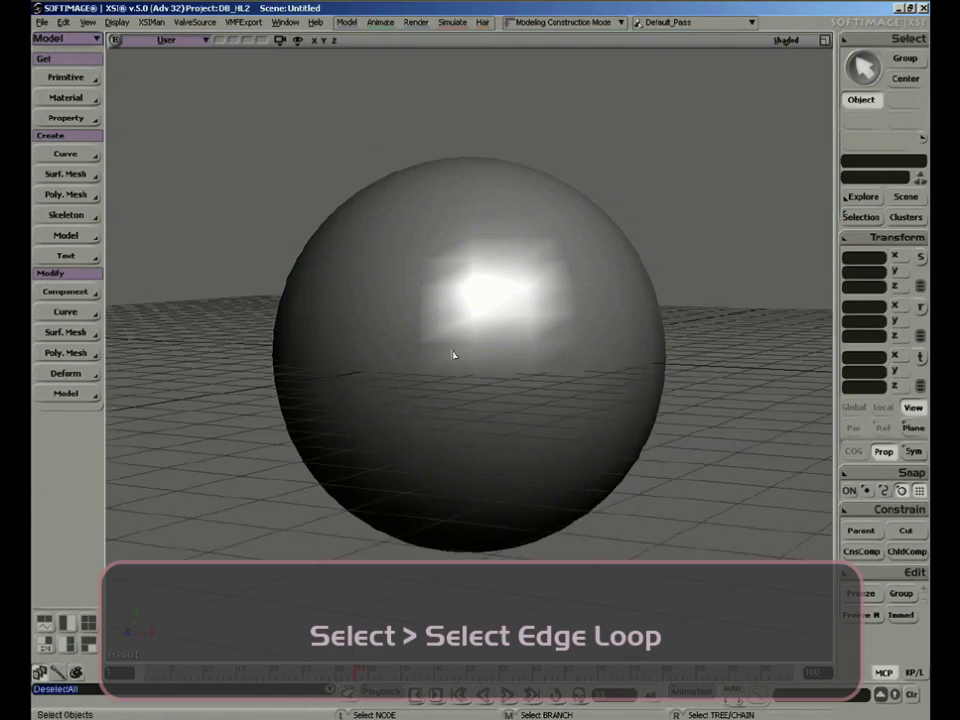
left_click(495, 321)
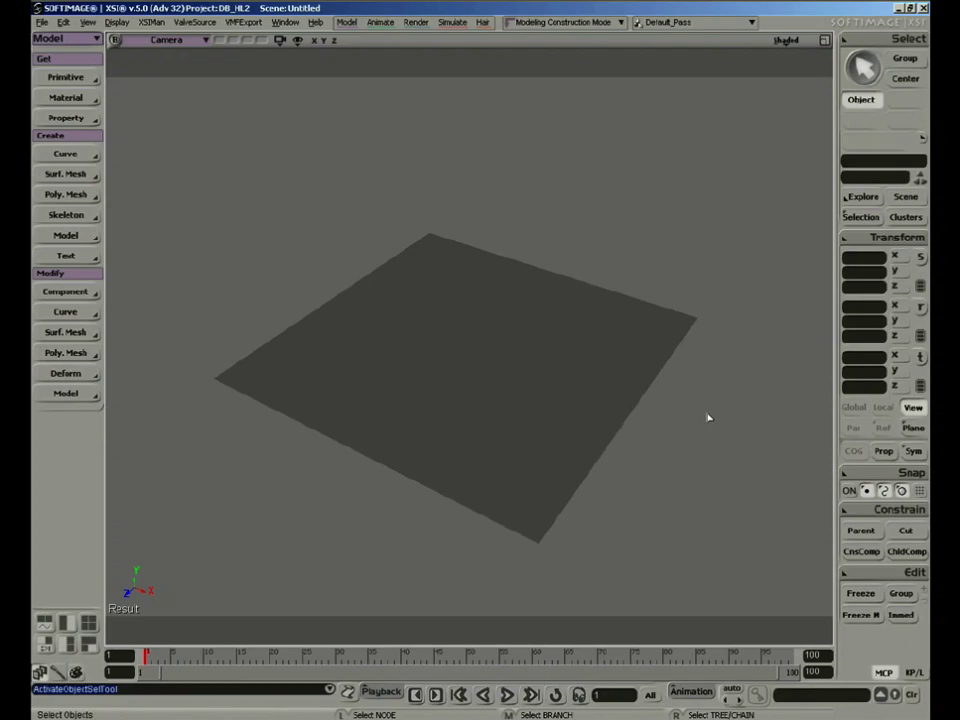
Step: Select the finely subdivided polygon mesh grid as an object
left_click(605, 408)
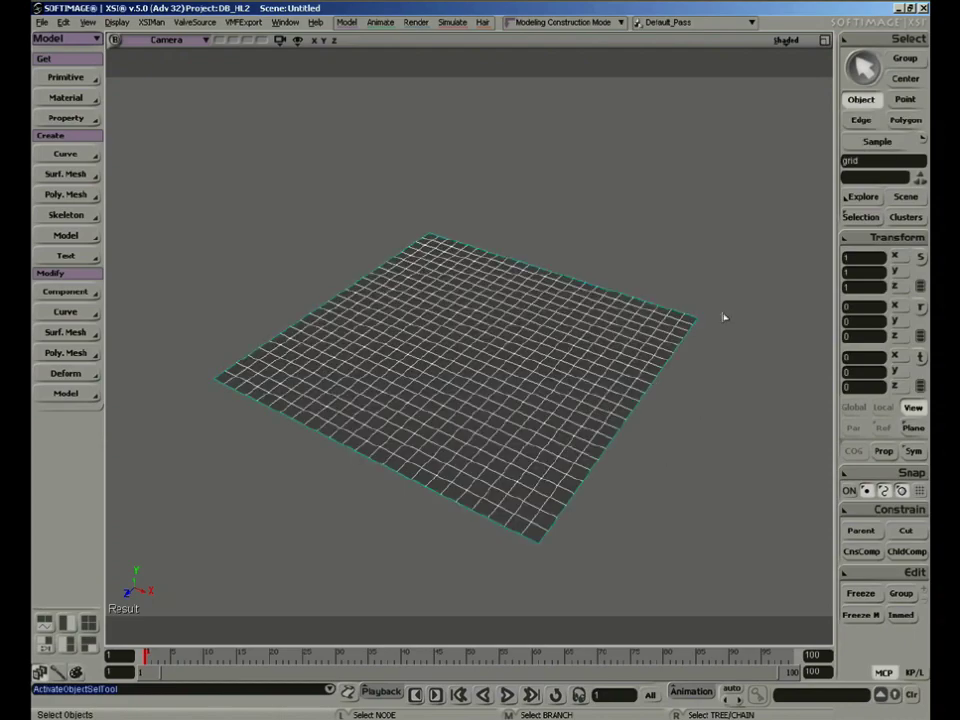
key("s")
right_click_drag(714, 252, 686, 287)
key("space")
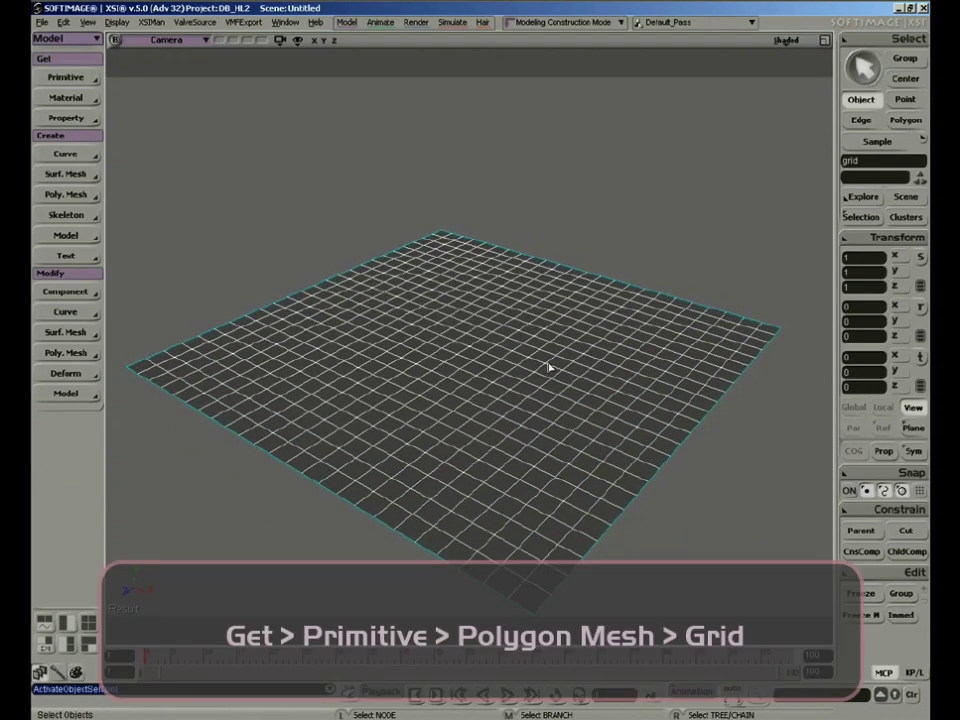
left_click(573, 194)
left_click(527, 343)
Step: Activate the Tweak Component Tool for the selected grid
key("s")
middle_click_drag(563, 311, 538, 346)
left_click_drag(538, 346, 541, 307)
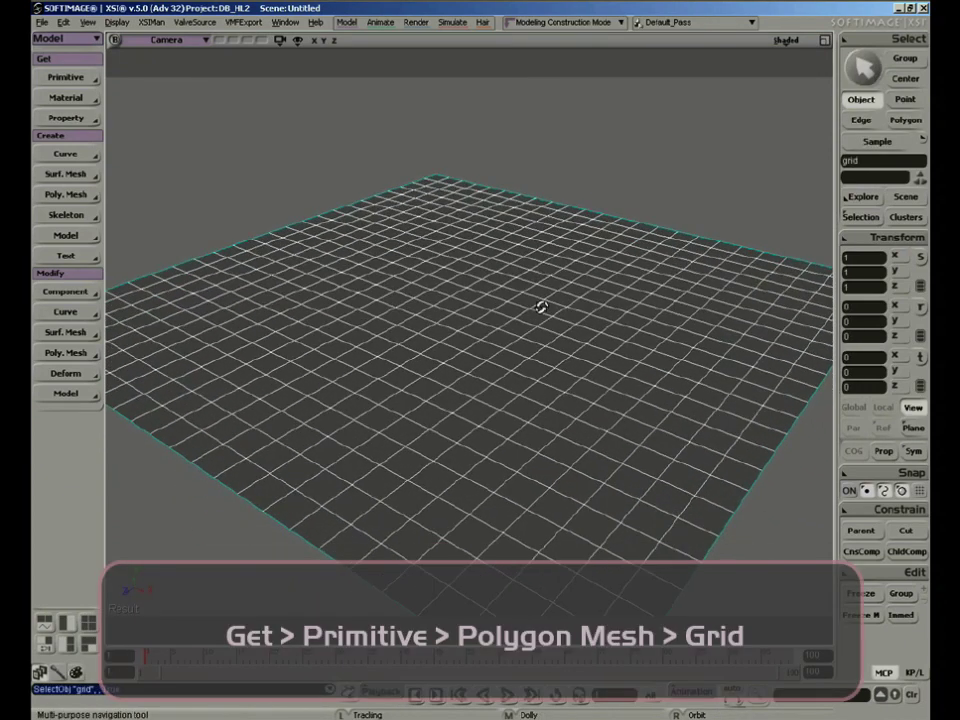
right_click_drag(541, 307, 505, 321)
key("space")
left_click(65, 292)
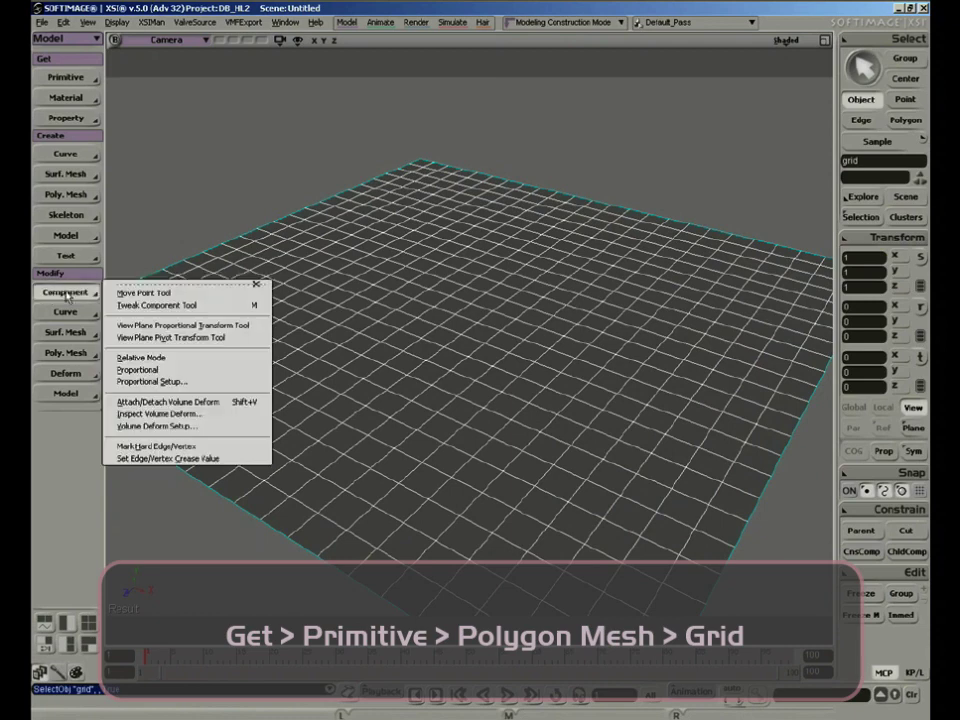
left_click(252, 306)
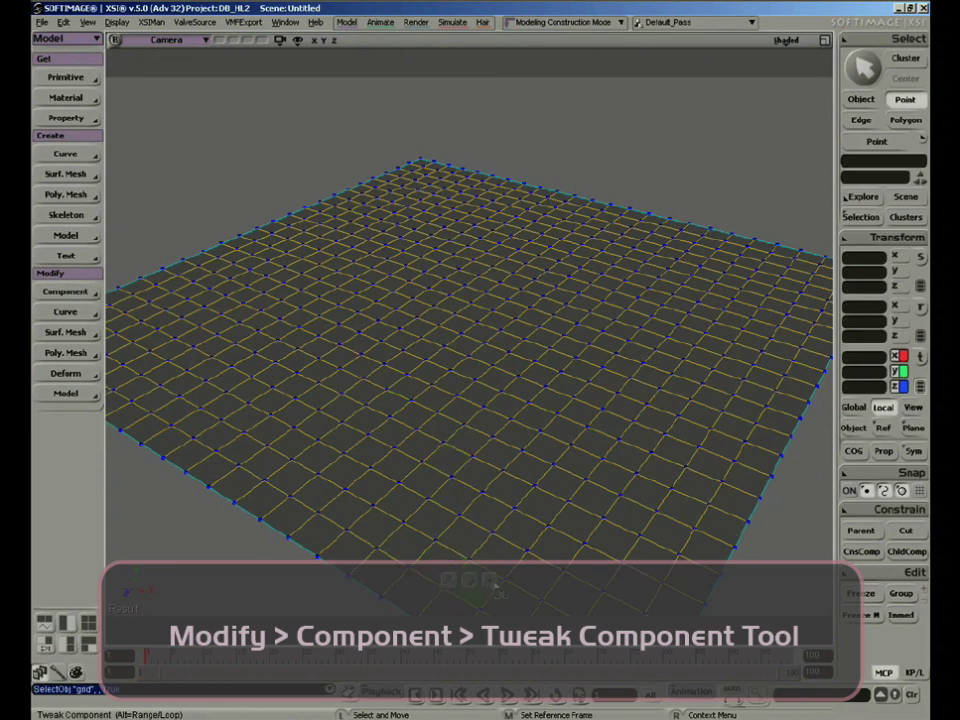
Step: Pull an edge in the interior of the grid upward into a peak with the Tweak Component Tool
key("s")
middle_click_drag(482, 283, 430, 450)
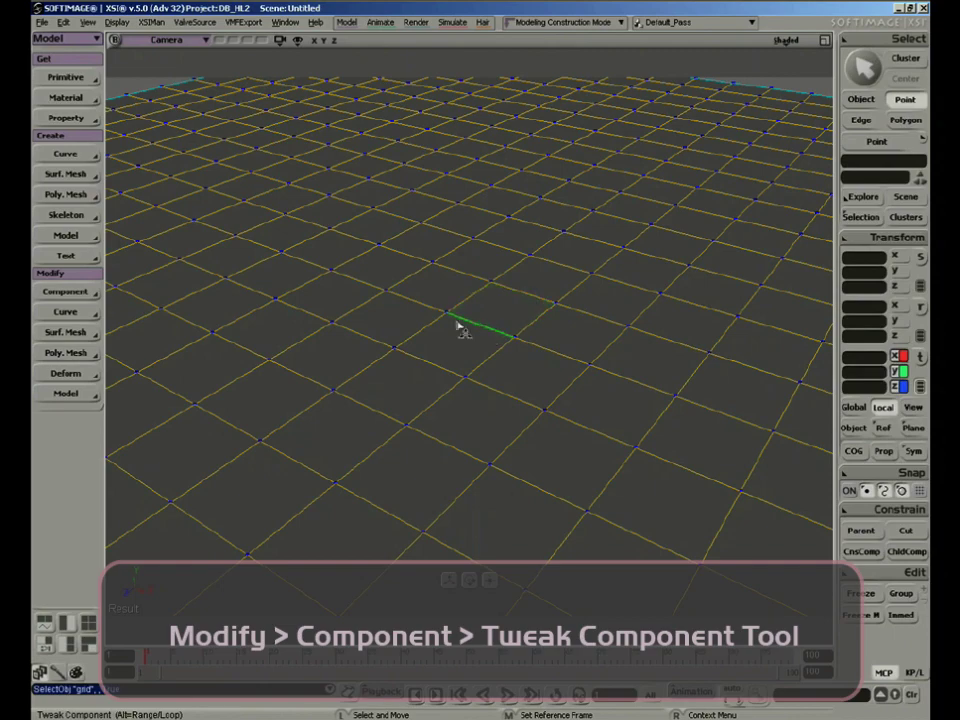
key("s")
right_click_drag(456, 386, 572, 392)
key("s")
left_click_drag(570, 370, 572, 311)
key("s")
right_click_drag(572, 311, 604, 392)
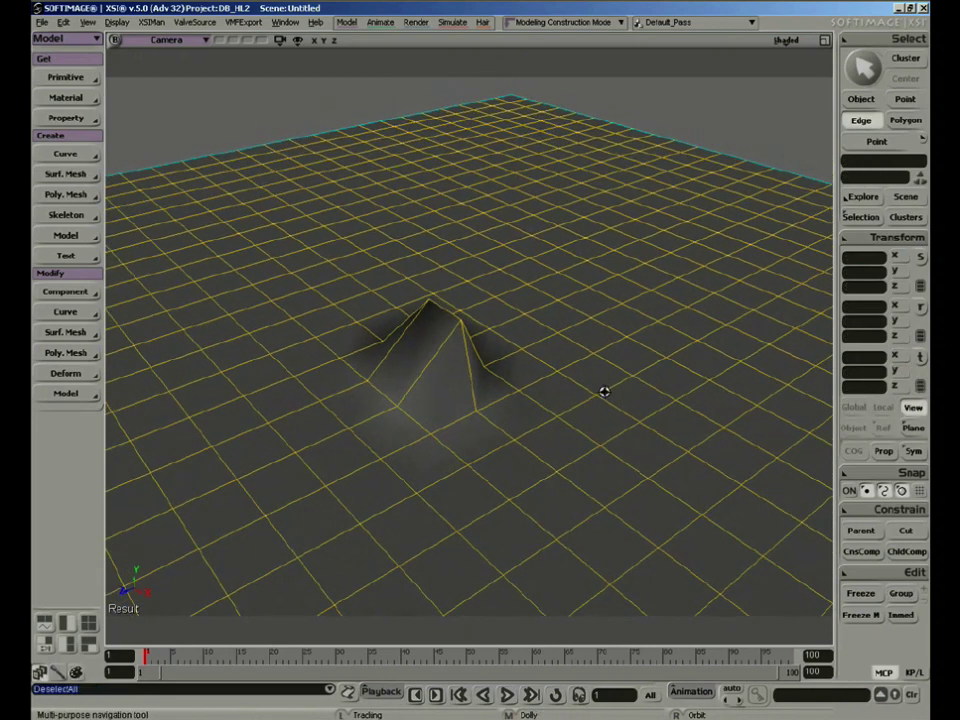
Step: Pull more components beside the first peak upward into a group of bumps with the Tweak Component Tool
left_click_drag(556, 418, 620, 436)
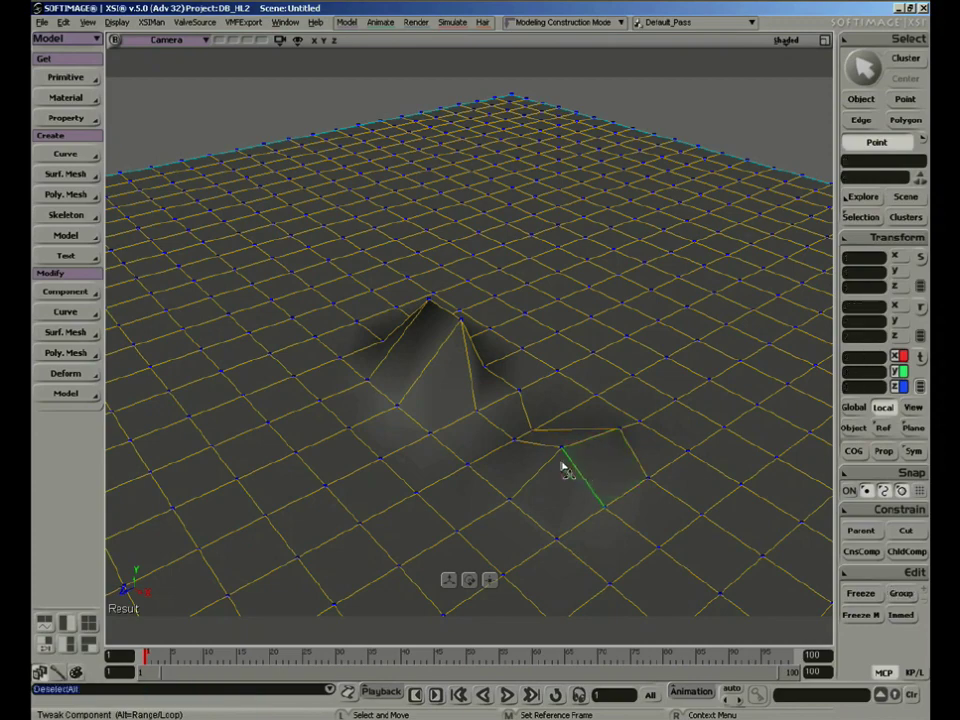
left_click_drag(672, 378, 737, 313)
left_click_drag(780, 348, 799, 322)
Step: Select a point, an edge and a polygon in turn on the flat part of the grid with the tweak manipulator displayed
key("s")
middle_click_drag(638, 379, 680, 310)
right_click_drag(680, 310, 598, 336)
middle_click_drag(598, 336, 568, 390)
key("m")
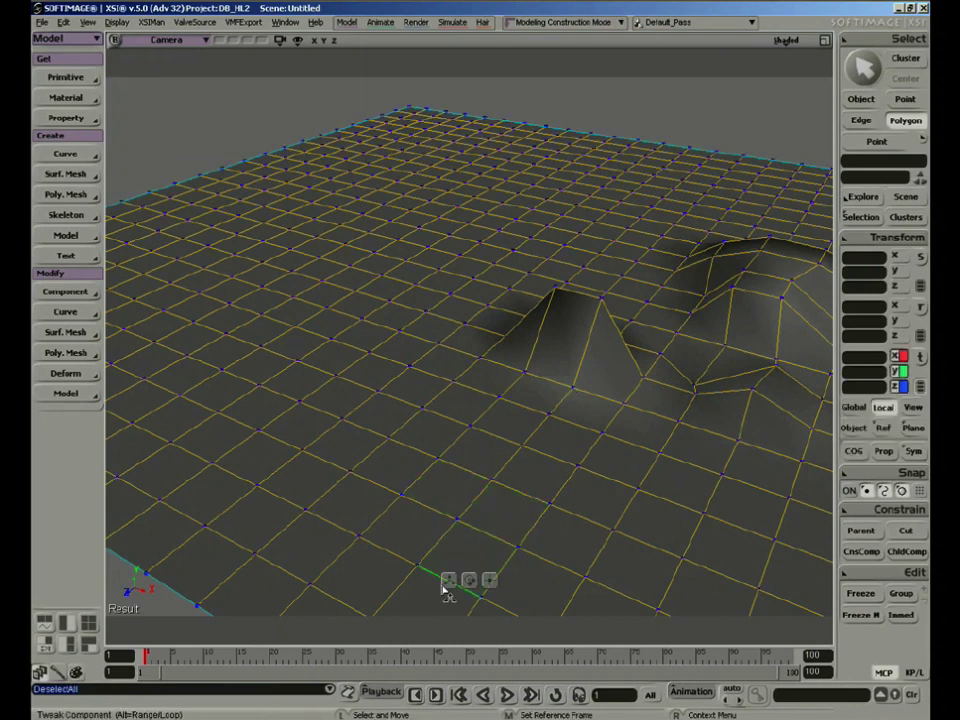
key("s")
left_click_drag(442, 484, 516, 510)
left_click_drag(452, 403, 489, 444)
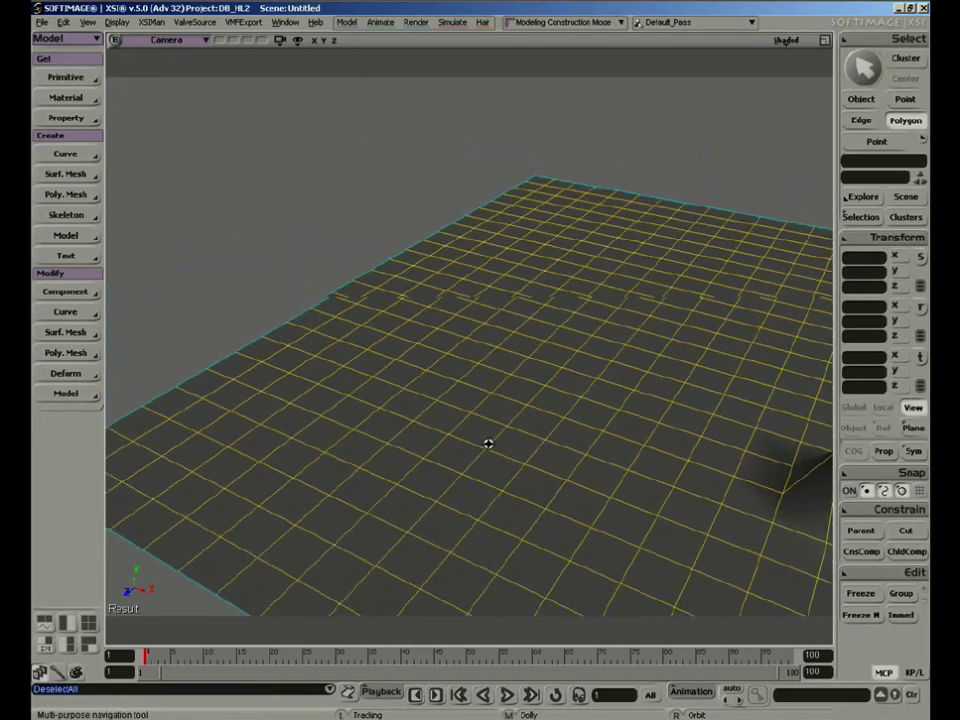
key("m")
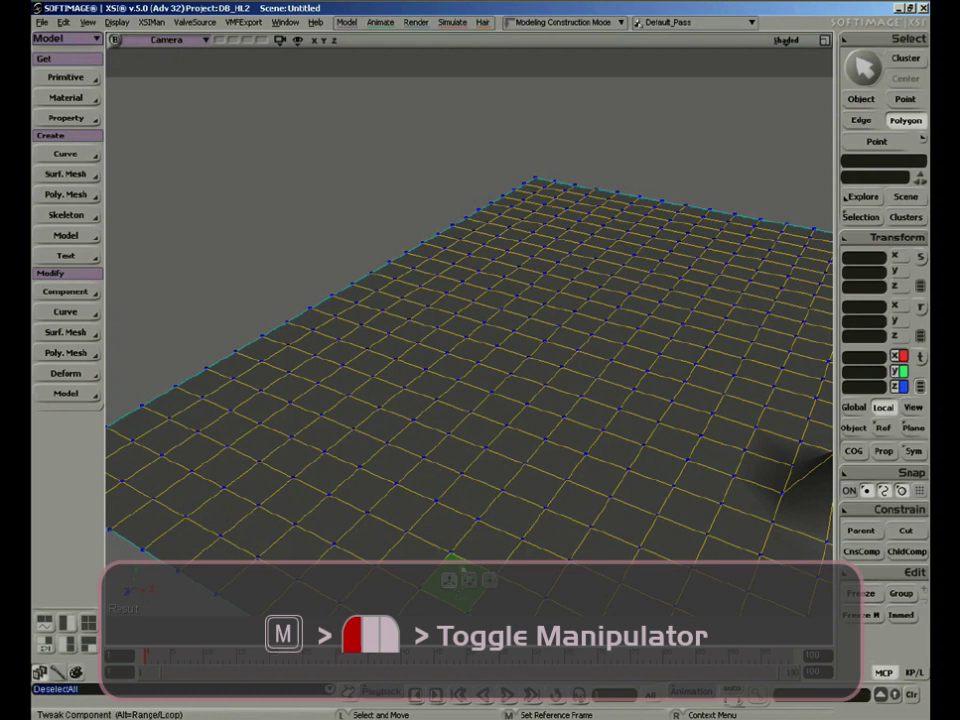
key("t")
left_click(522, 465)
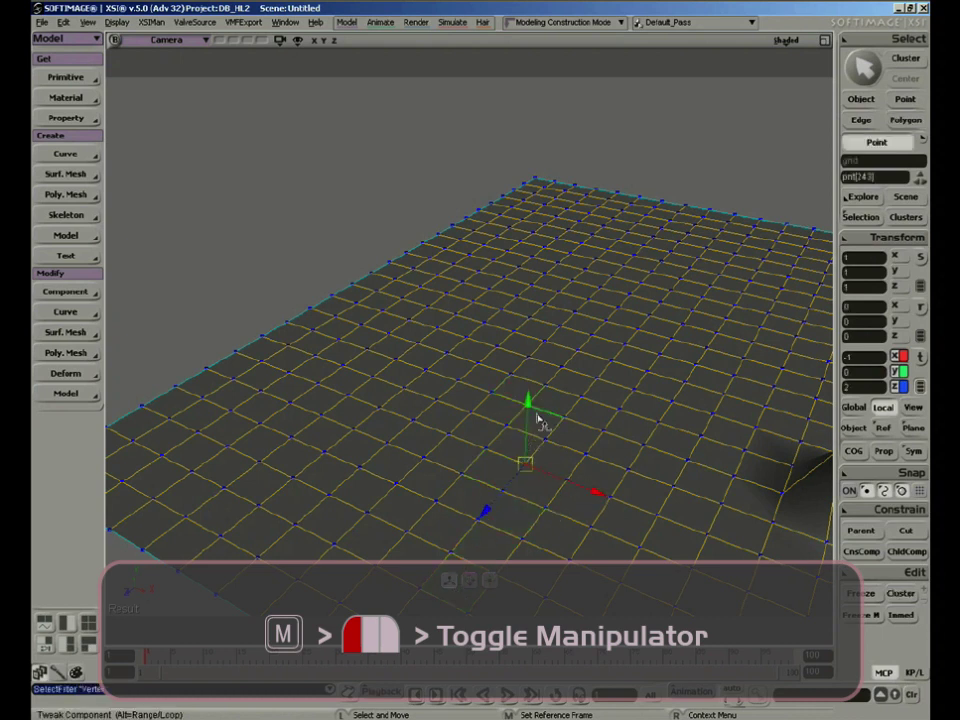
key("e")
left_click(596, 460)
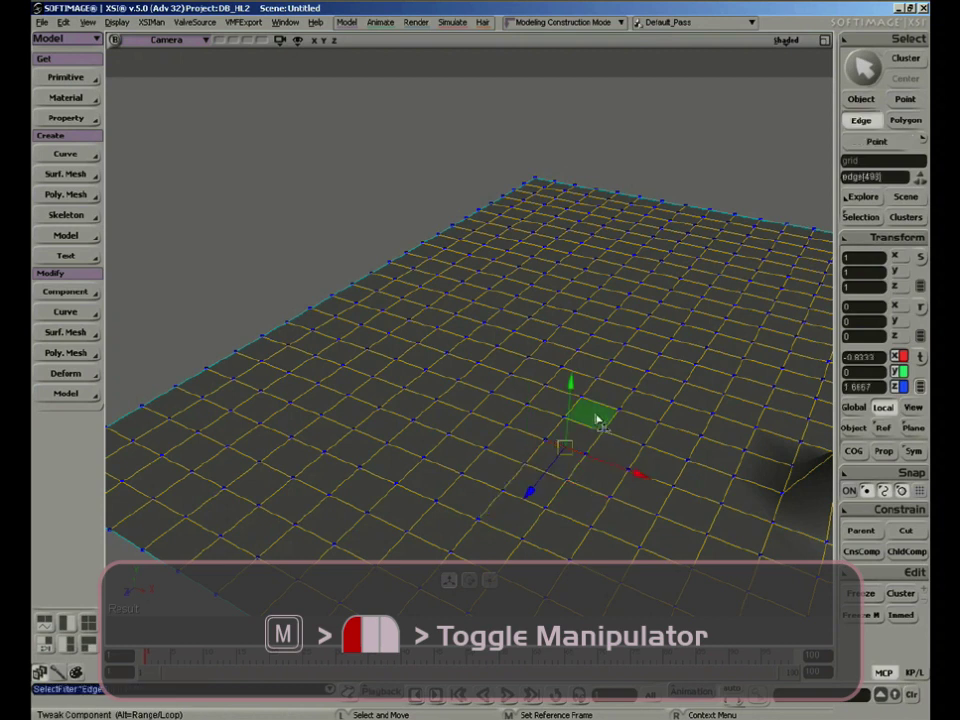
key("y")
left_click(596, 417)
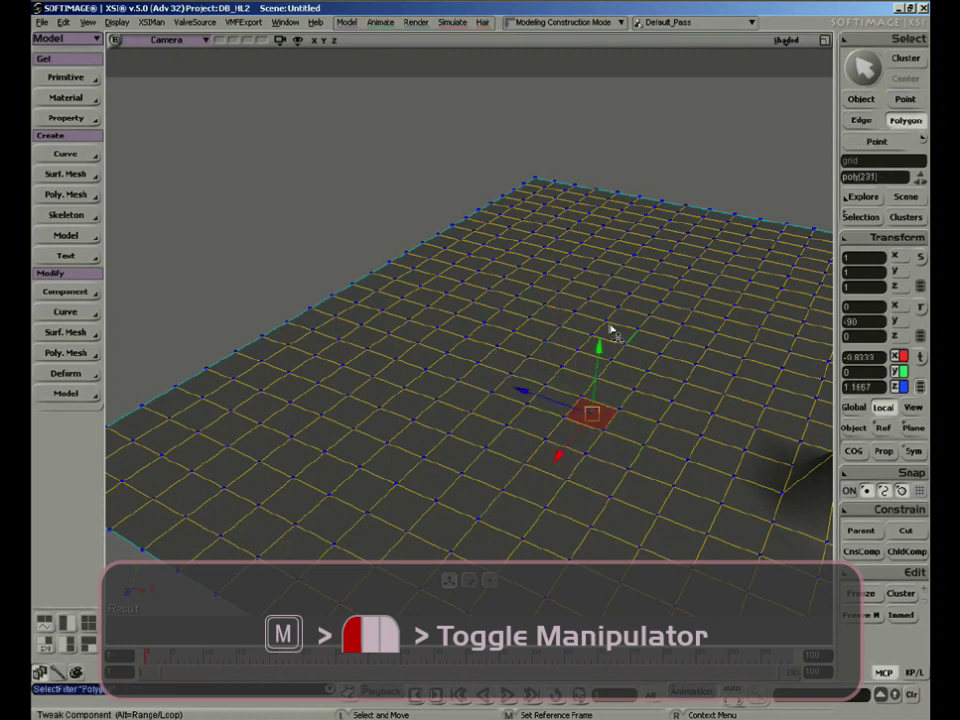
Step: Raise the selected polygon into a tall peak with the Translate manipulator
left_click_drag(600, 350, 588, 402)
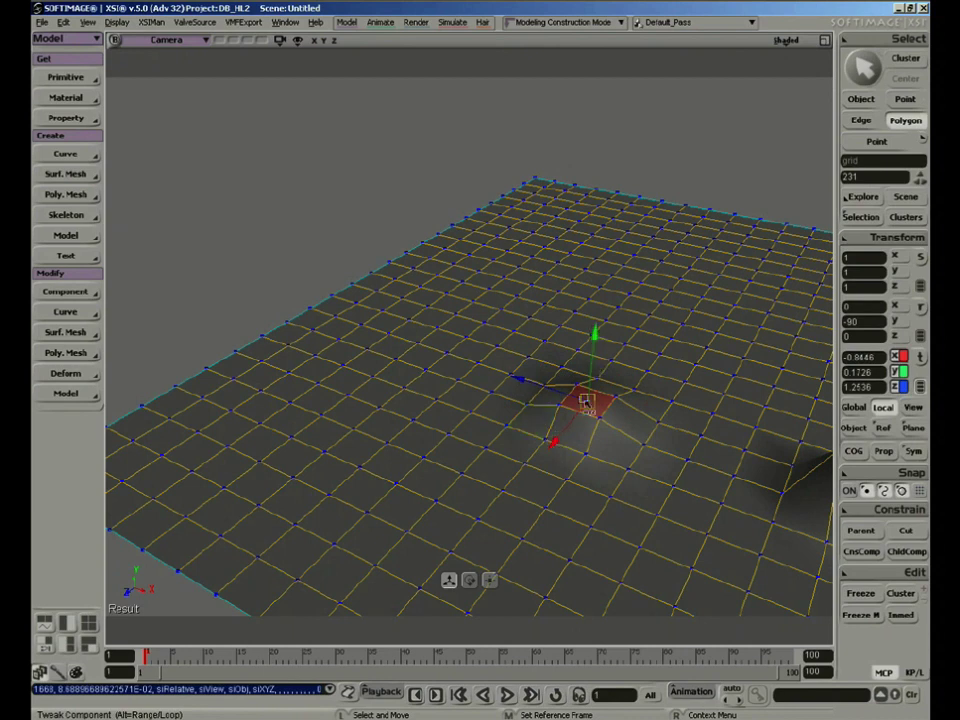
mouse_move(553, 441)
left_mouse_down()
mouse_move(562, 433)
mouse_move(551, 444)
left_mouse_up()
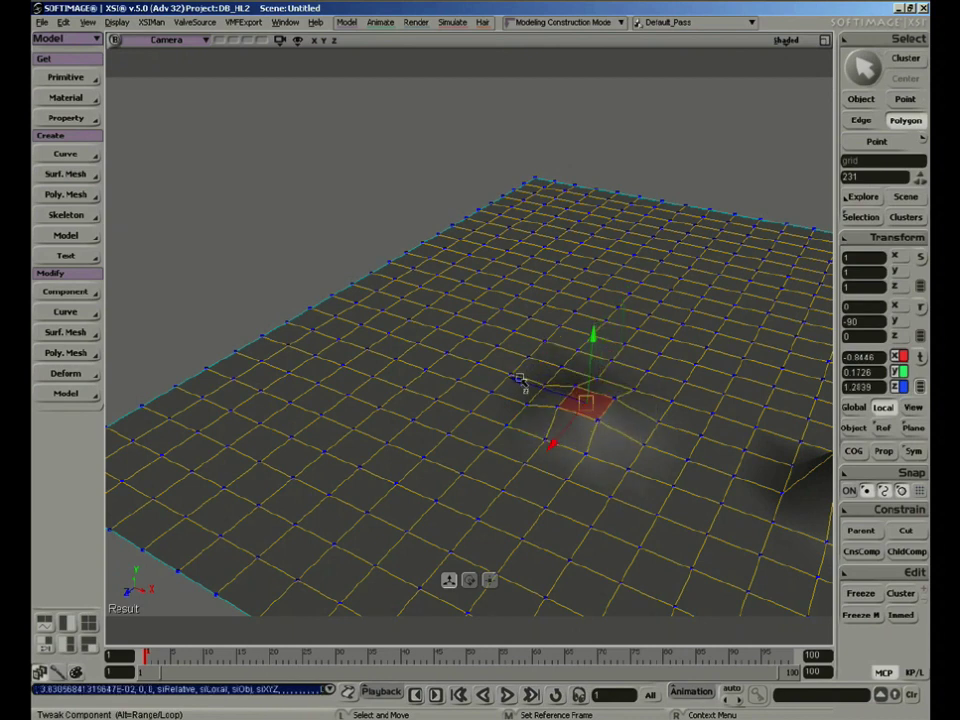
left_click_drag(519, 378, 594, 336)
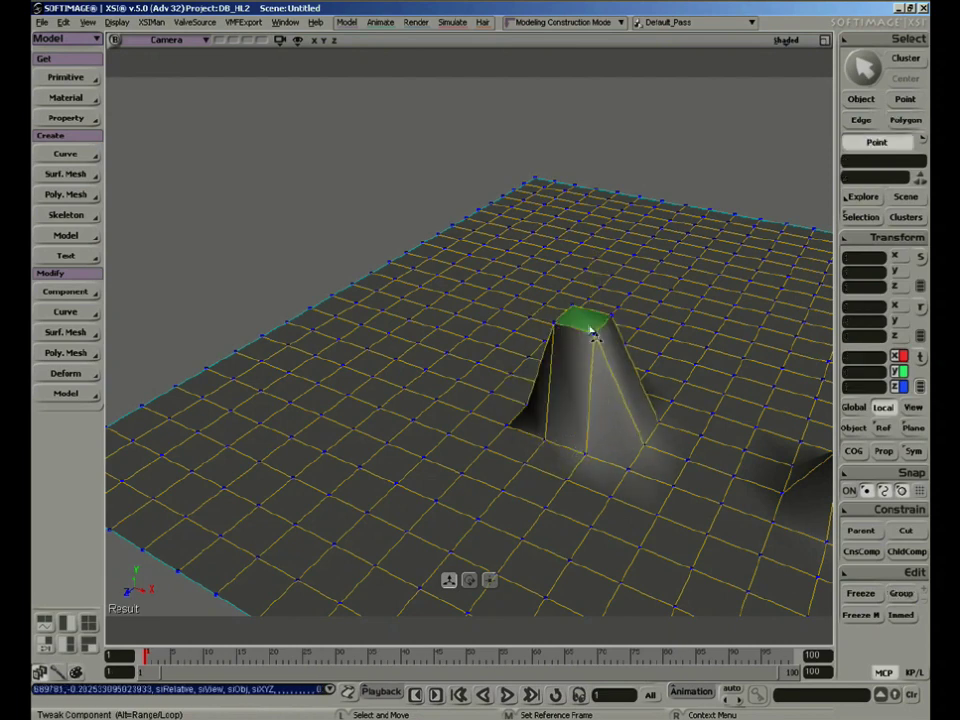
Step: Tilt the polygon on top of the tall peak with the tweak tool's Rotate manipulator
left_click(604, 338)
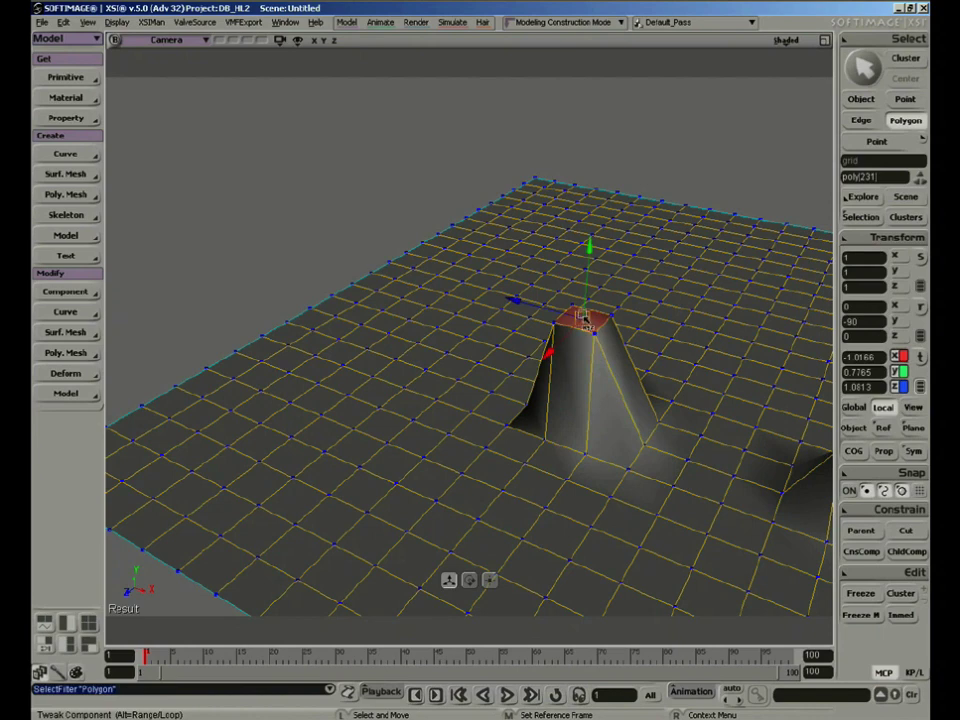
right_click(583, 320)
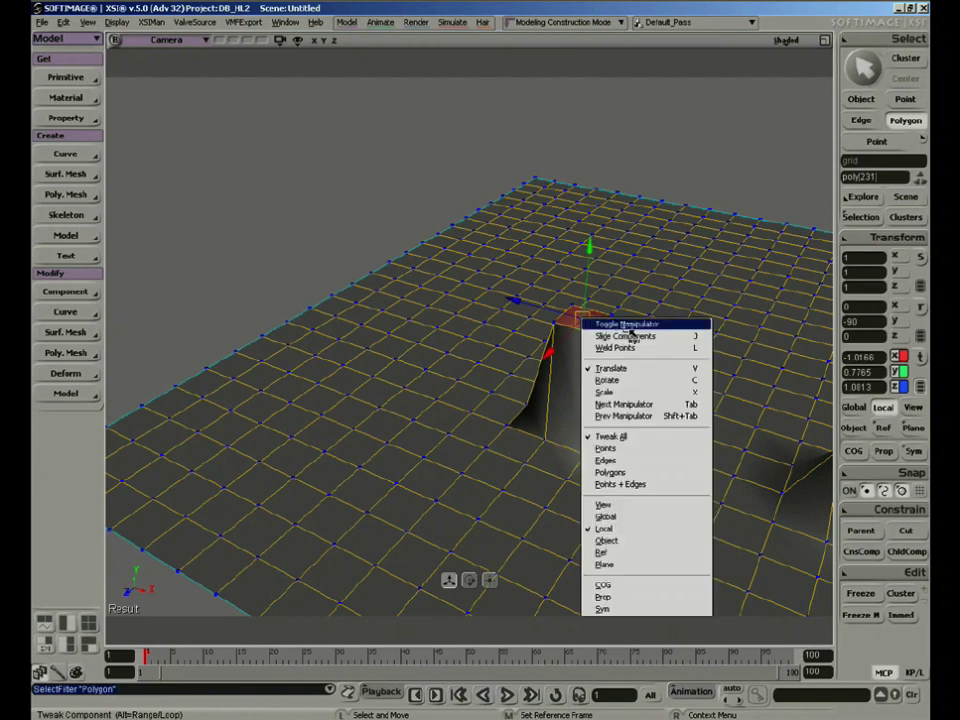
left_click(608, 380)
mouse_move(623, 268)
left_mouse_down()
mouse_move(644, 346)
mouse_move(611, 281)
left_mouse_up()
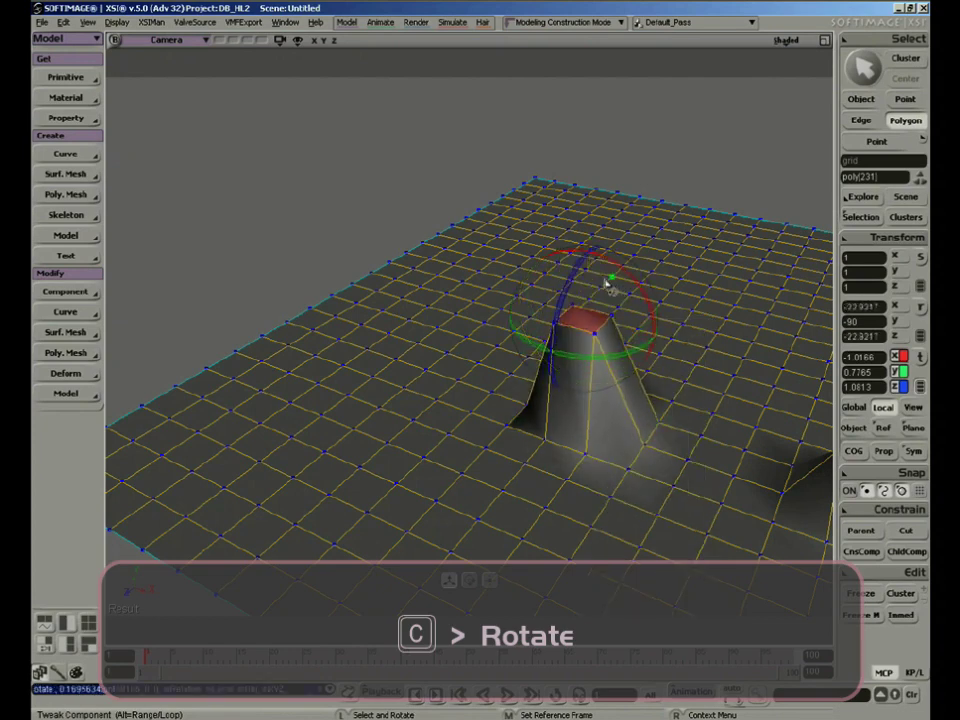
Step: Select an edge on the peak's side and an edge on the flat grid beside it with the Rotate manipulator
key("space")
left_click(553, 393)
key("m")
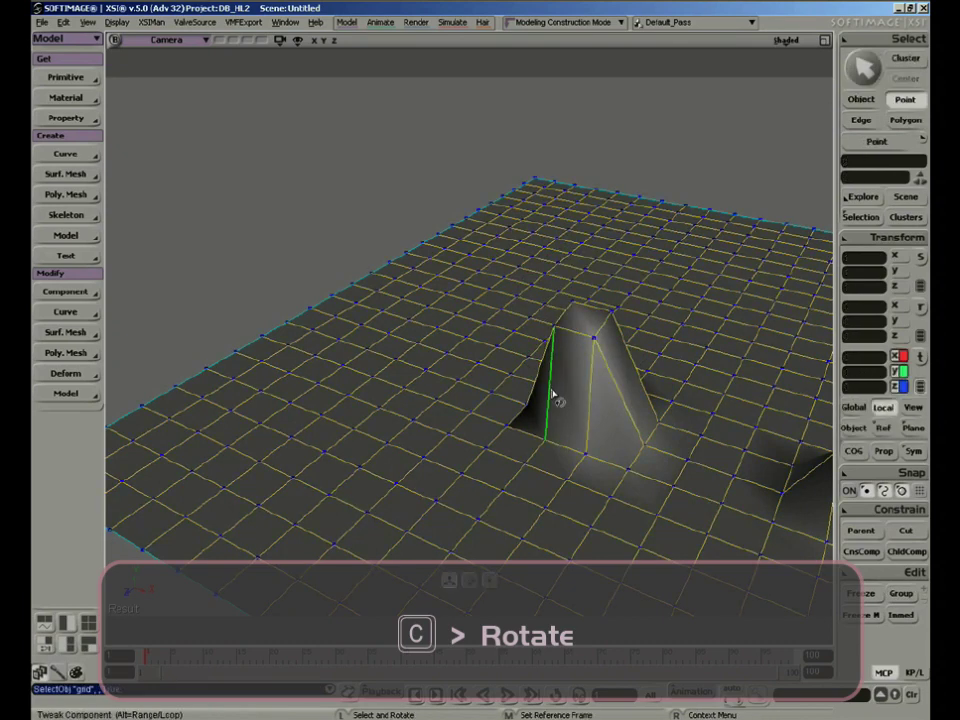
left_click(548, 393)
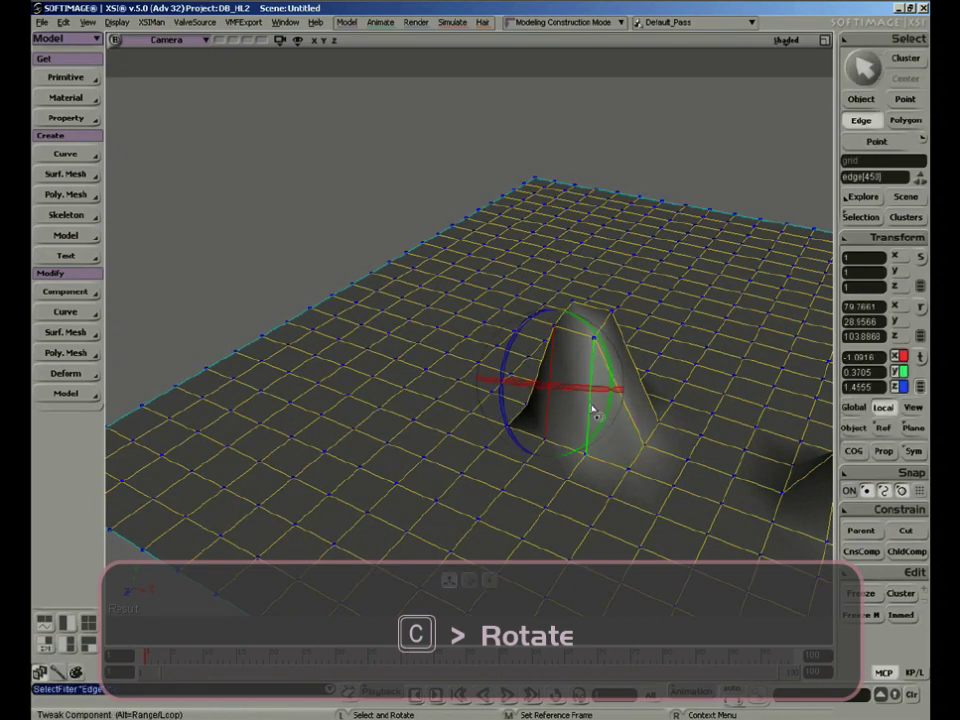
left_click(428, 465)
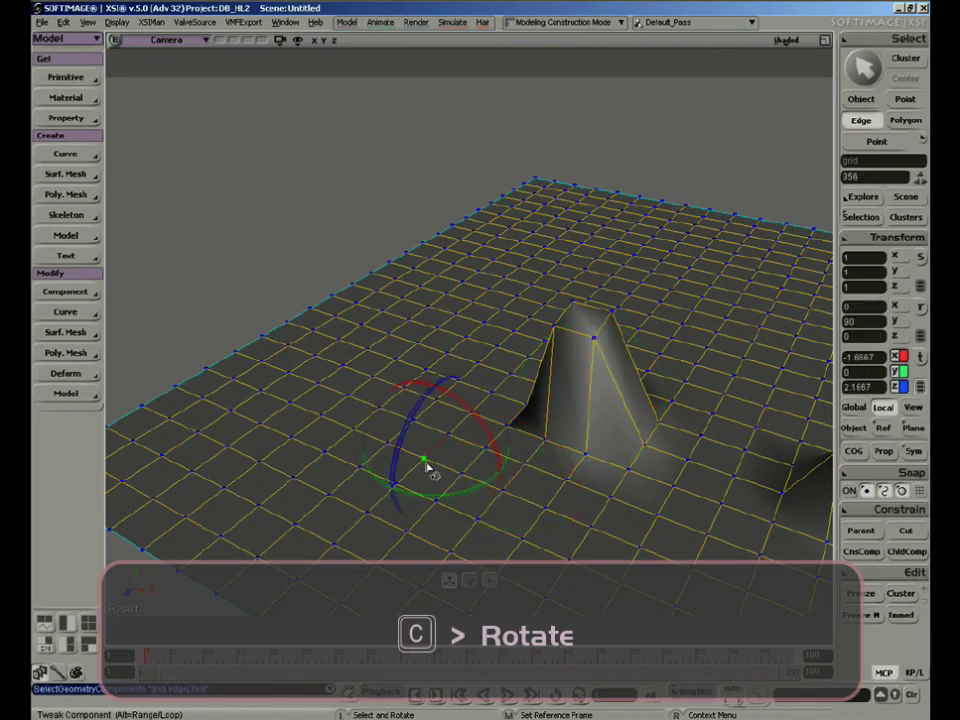
left_click(462, 450)
Step: Restart the Tweak Component Tool, try moving components on the flat grid beside the peak and undo the move
key("space")
key("m")
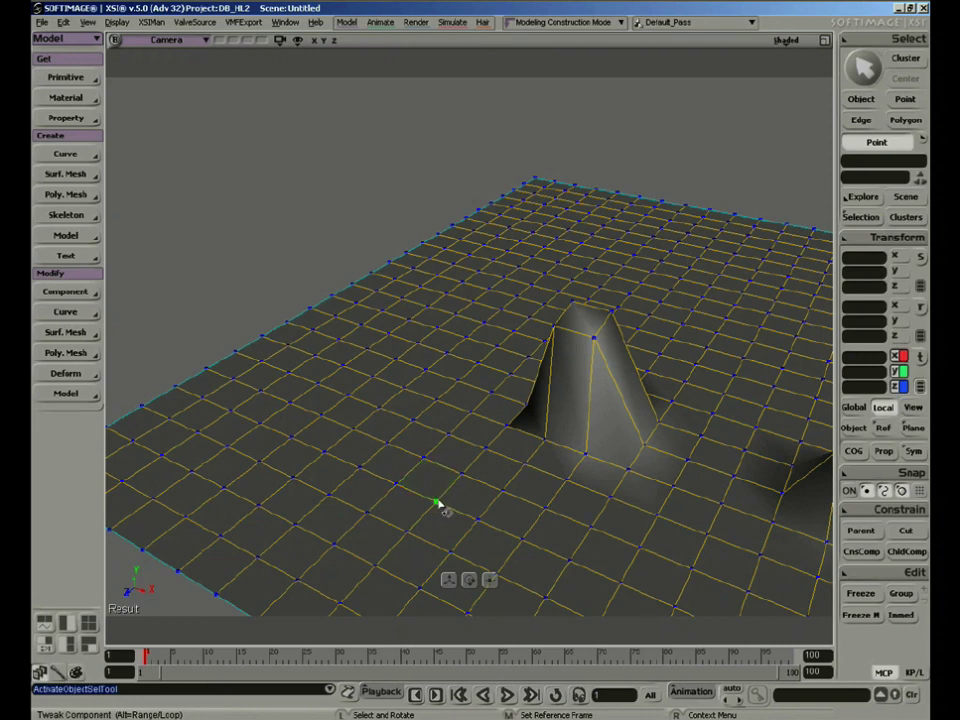
mouse_move(437, 508)
left_mouse_down()
mouse_move(428, 490)
mouse_move(437, 506)
left_mouse_up()
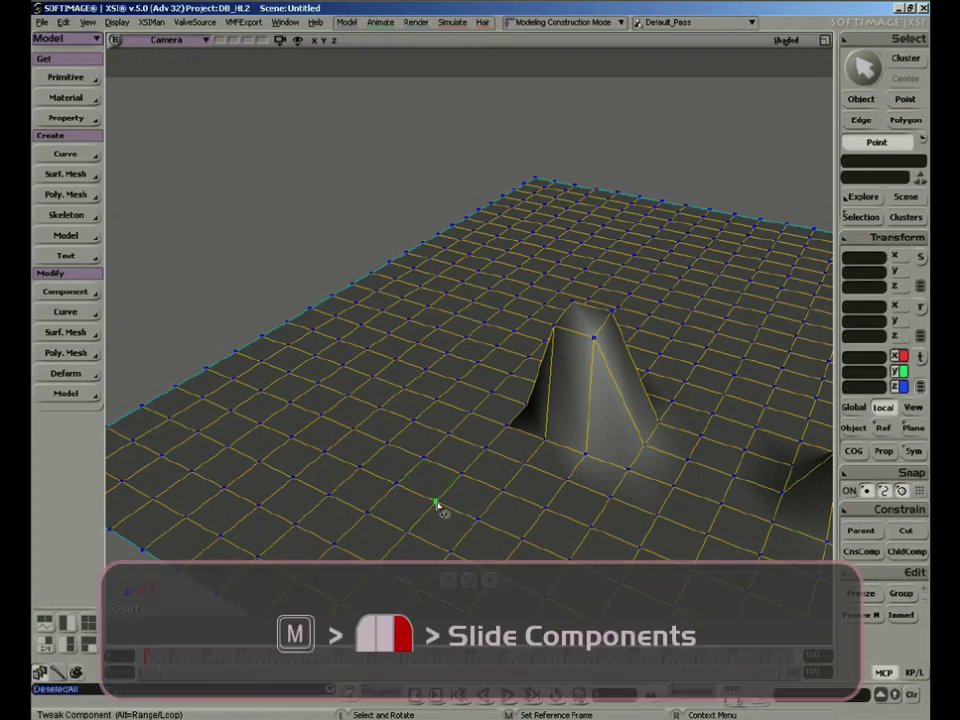
right_click(437, 505)
left_click(511, 255)
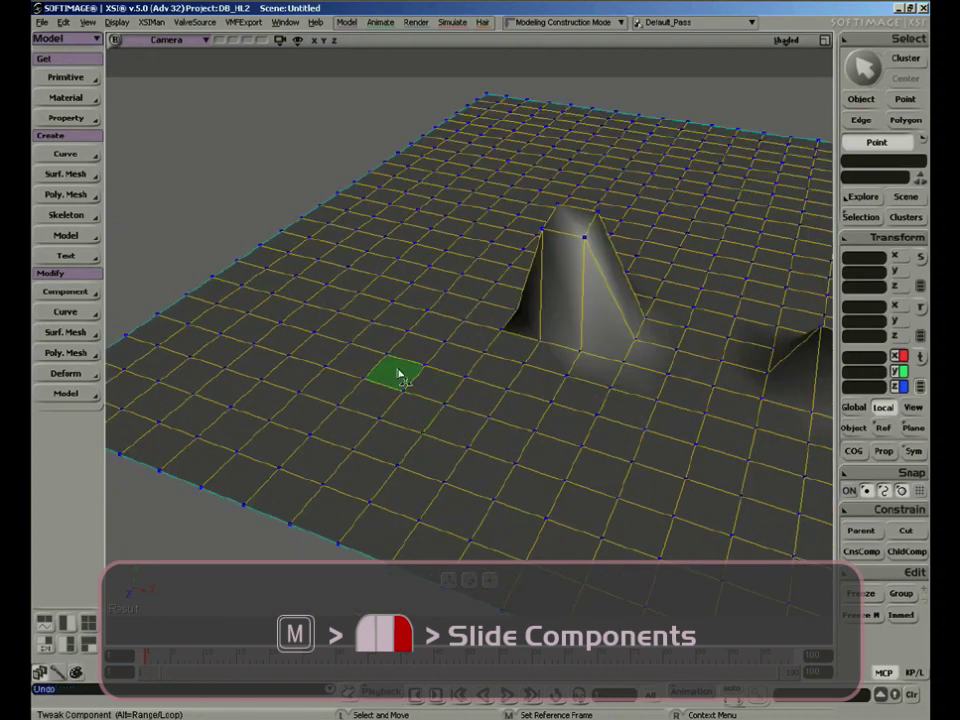
mouse_move(404, 396)
left_mouse_down()
mouse_move(385, 400)
mouse_move(428, 384)
mouse_move(378, 384)
mouse_move(402, 387)
left_mouse_up()
key("ctrl+z")
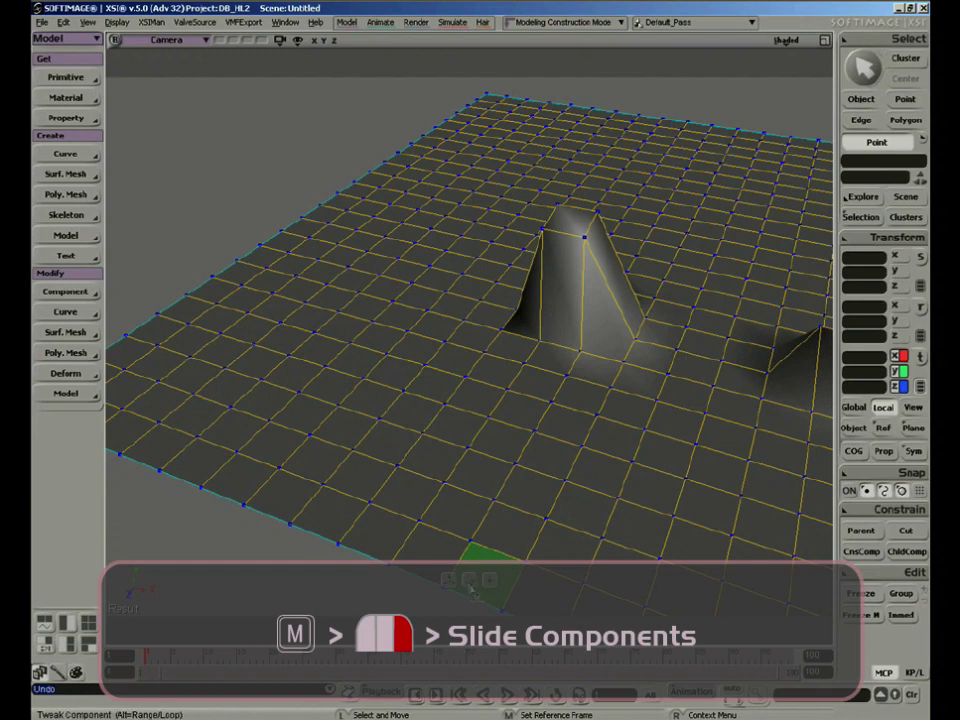
Step: Try sliding several points beside the tall peak along the grid surface with Slide Components
key("s")
middle_click_drag(426, 377, 405, 456)
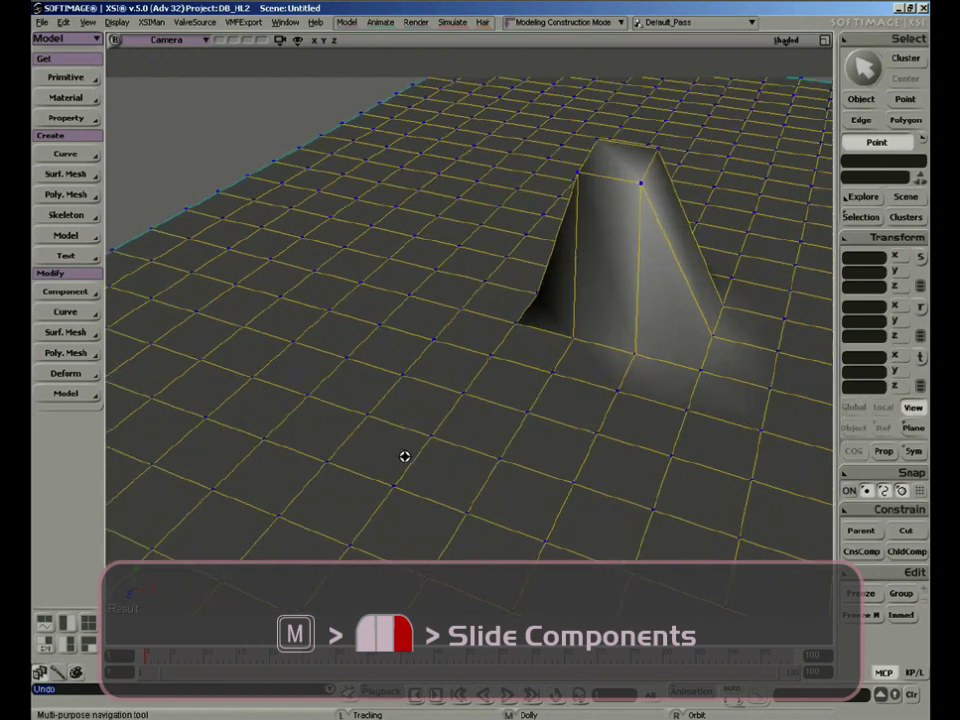
left_click_drag(405, 456, 470, 453)
left_click(489, 473)
key("s")
right_click_drag(465, 420, 491, 381)
left_click_drag(469, 387, 501, 306)
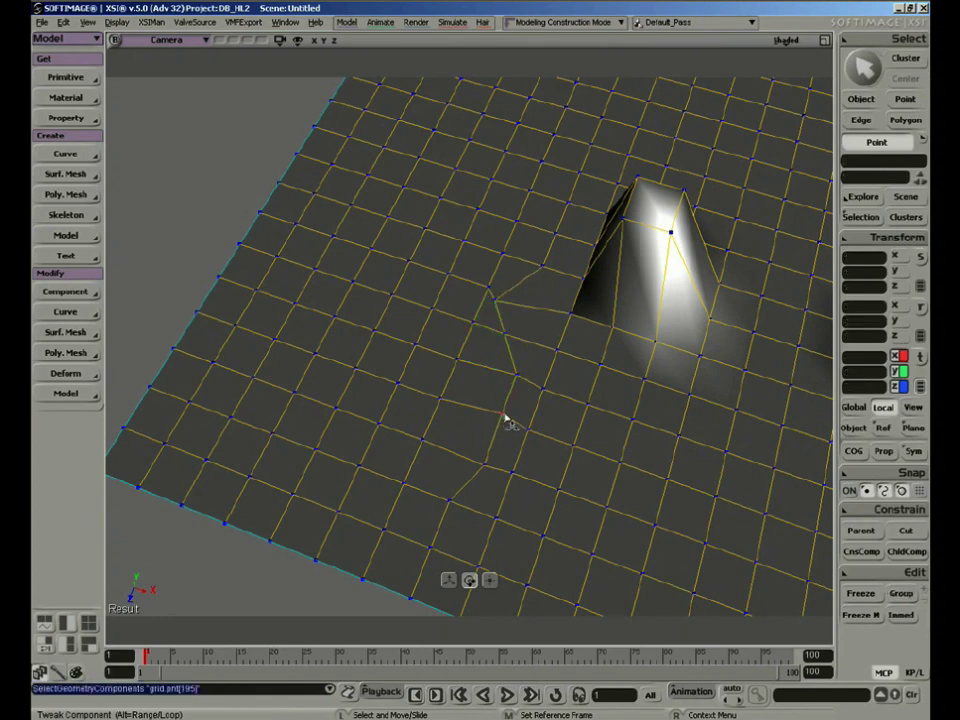
left_click_drag(504, 415, 509, 416)
left_click_drag(486, 465, 445, 501)
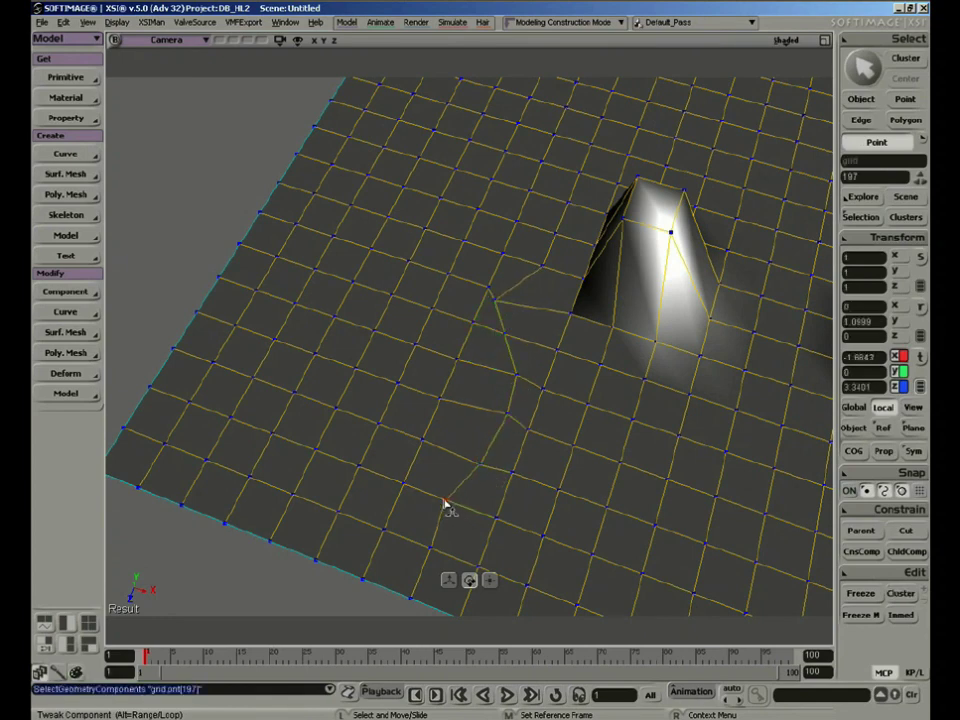
Step: Undo the point slides and weld several neighbouring points together on the far flat part of the grid with Weld Points
key("s")
right_click_drag(485, 436, 460, 453)
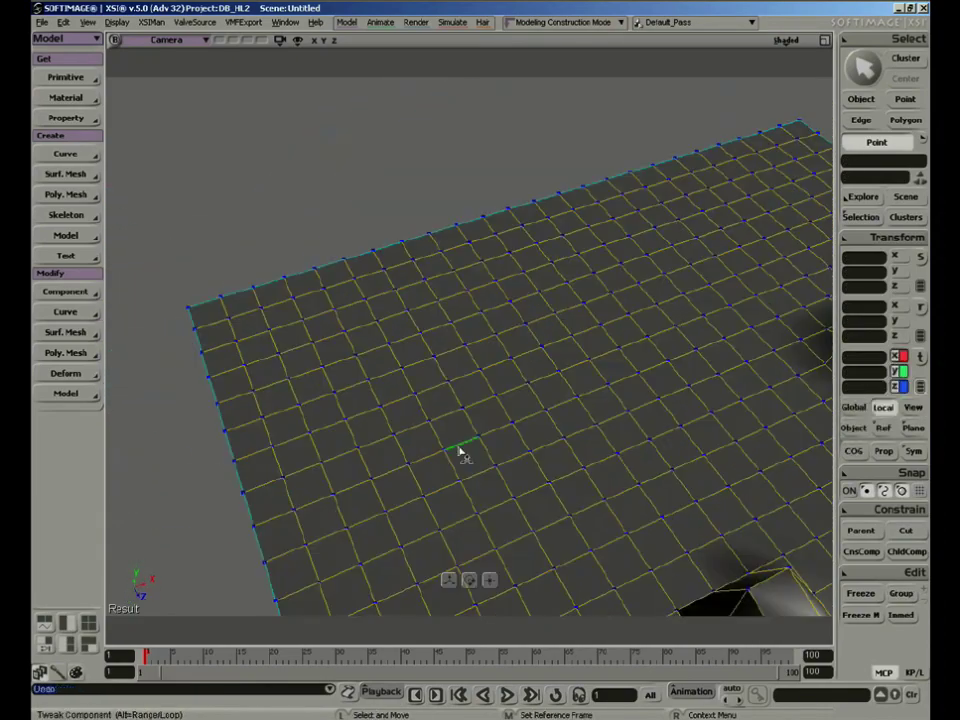
left_click(490, 580)
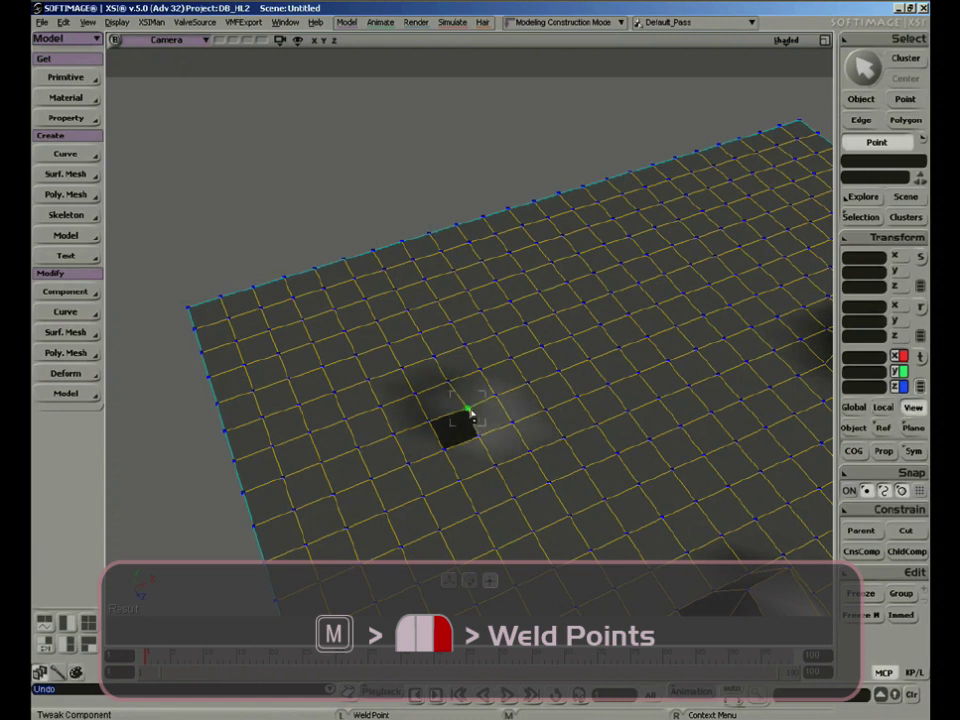
left_click_drag(449, 393, 478, 437)
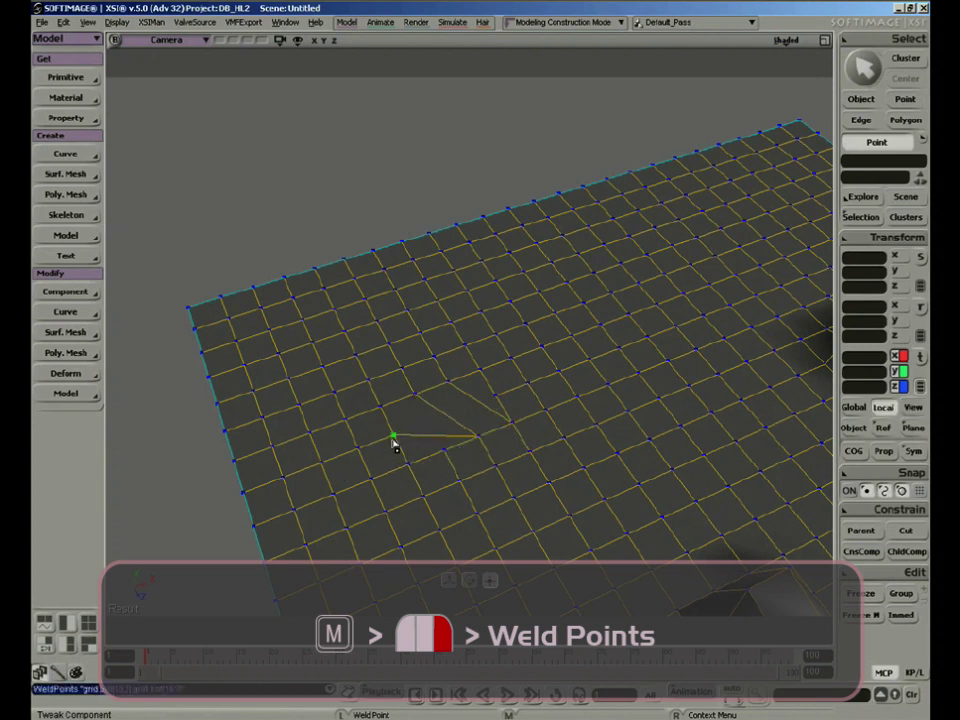
left_click_drag(393, 441, 443, 453)
left_click_drag(358, 453, 408, 466)
Step: Weld further pairs of neighbouring points between the first welds and the tall peak
key("s")
right_click_drag(476, 531, 439, 450)
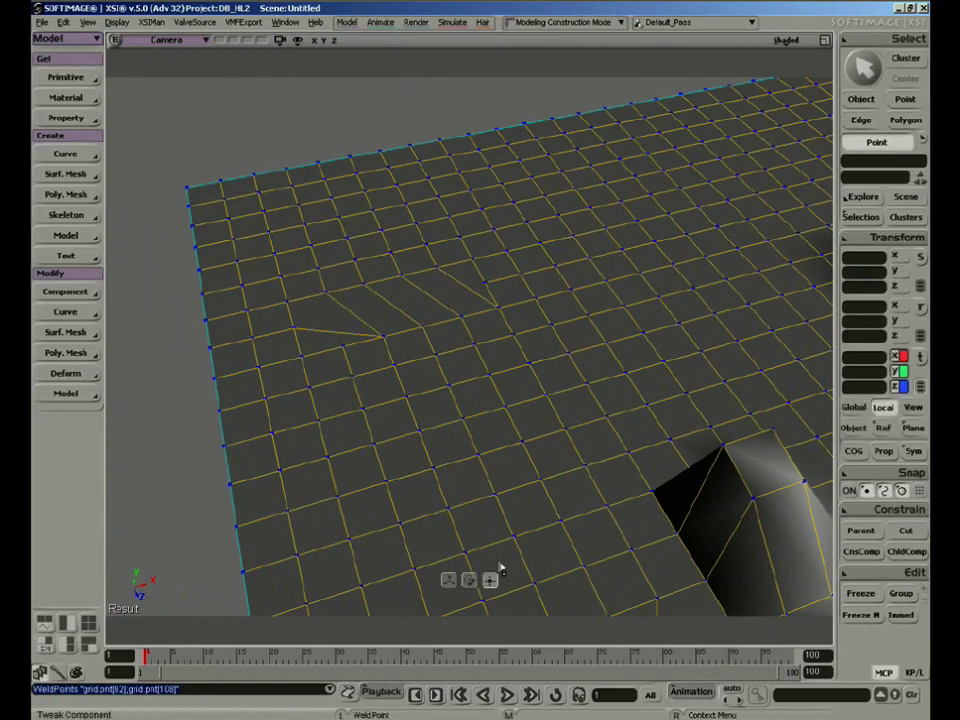
left_click_drag(503, 406, 510, 338)
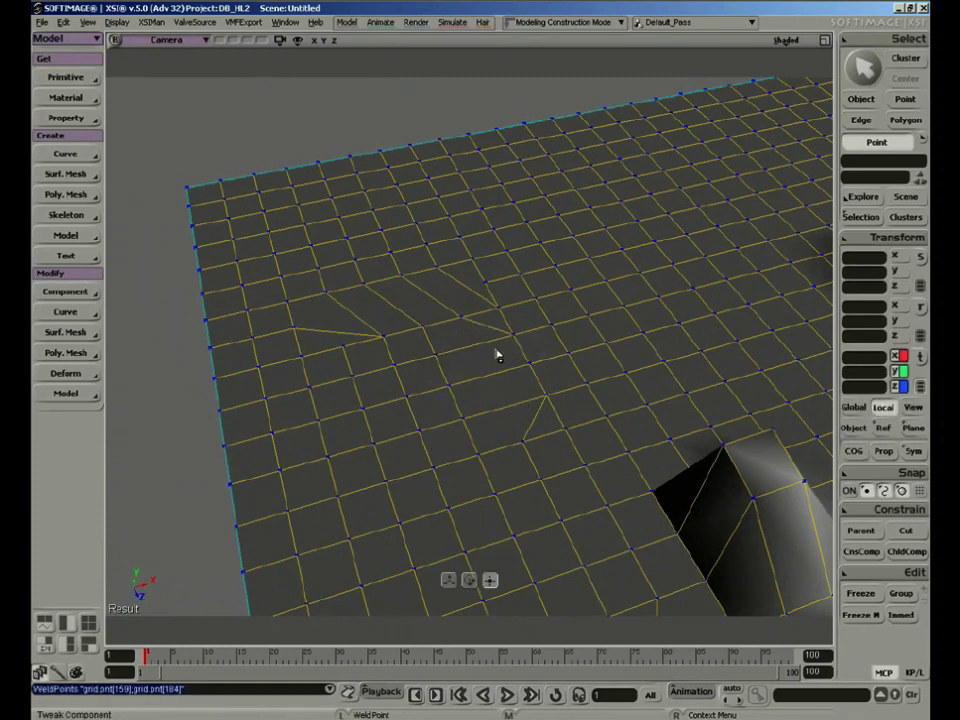
left_click_drag(525, 444, 558, 434)
left_click_drag(543, 481, 578, 470)
Step: Select a full edge loop running across the grid near its far border
right_click_drag(578, 475, 497, 413)
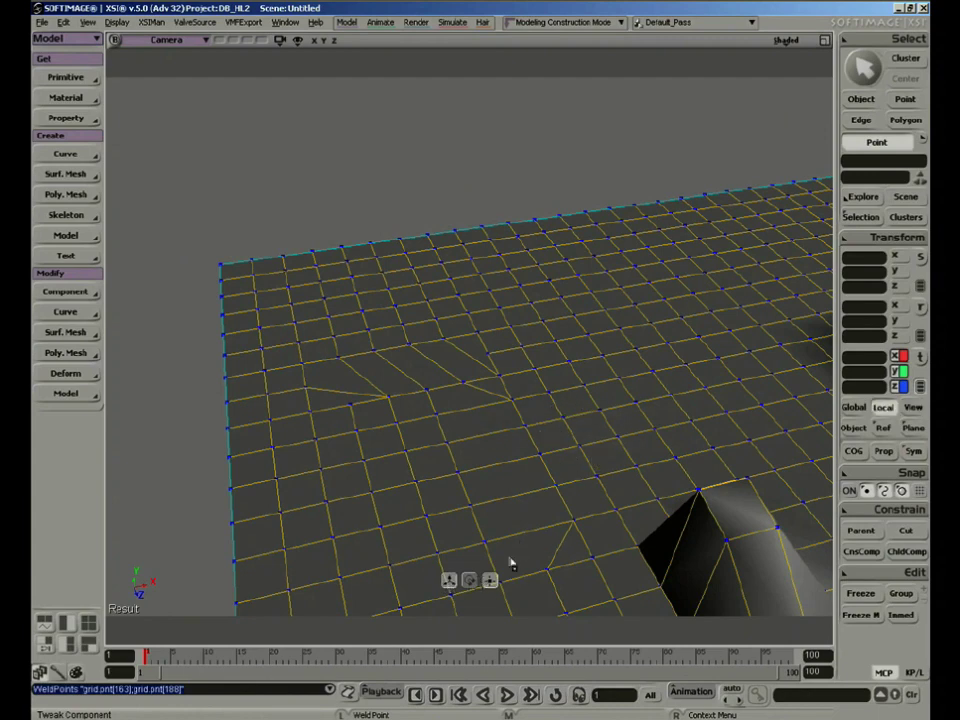
right_click_drag(636, 357, 588, 343)
key("e")
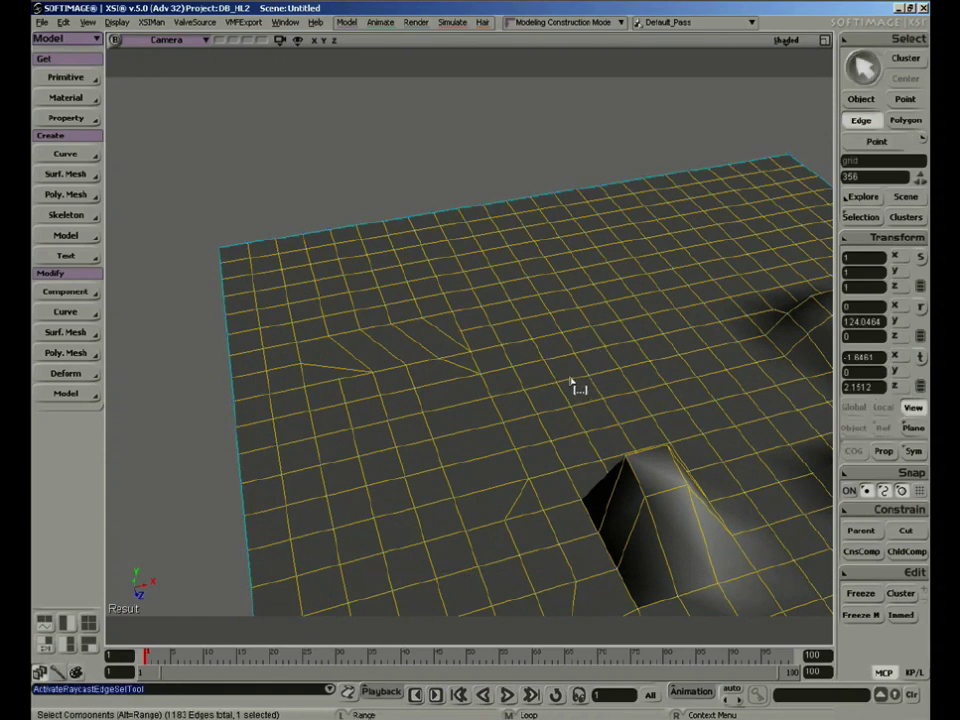
middle_click(523, 250, "alt")
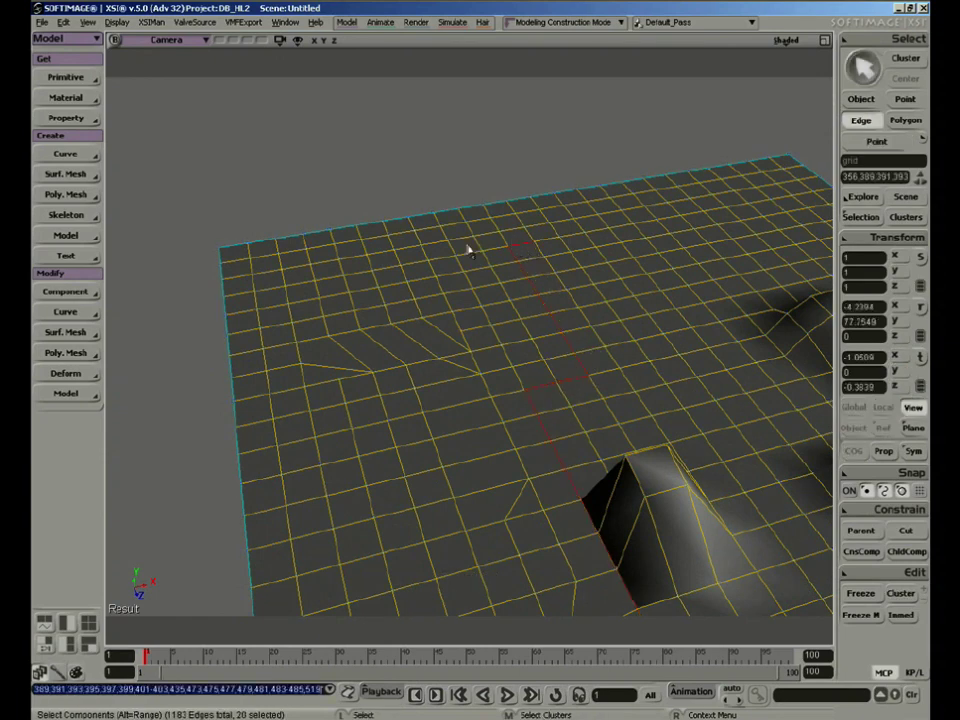
left_click(468, 254)
middle_click(556, 243, "alt")
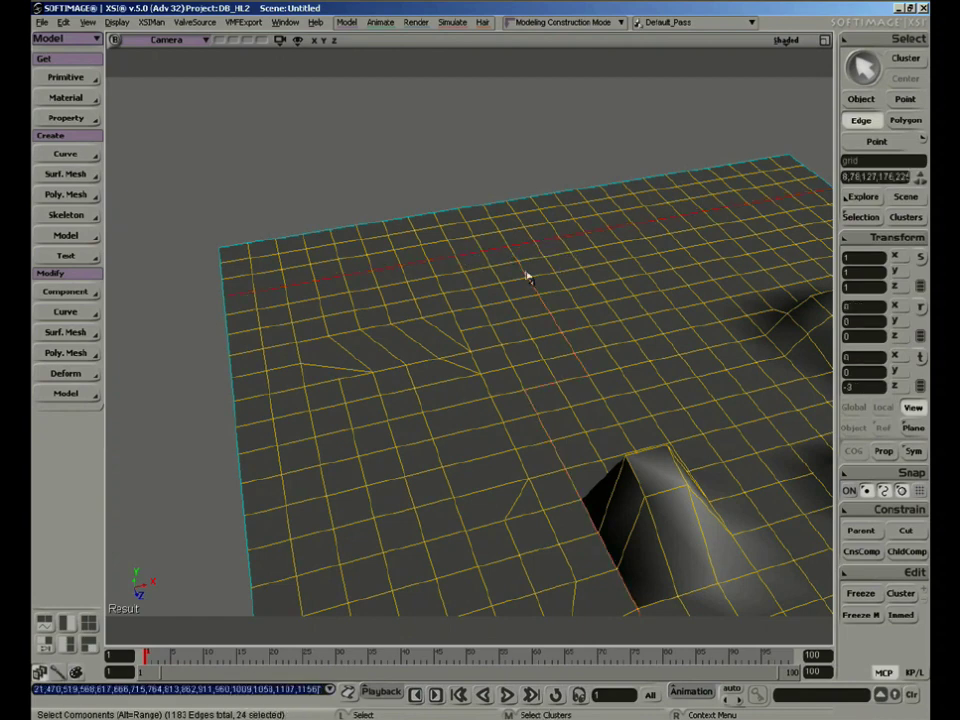
Step: Activate the Tweak Component Tool for the selected edge loop, undoing a trial move on the grid
key("s")
middle_click_drag(527, 274, 505, 326)
left_click_drag(505, 326, 517, 462)
right_click_drag(517, 462, 540, 443)
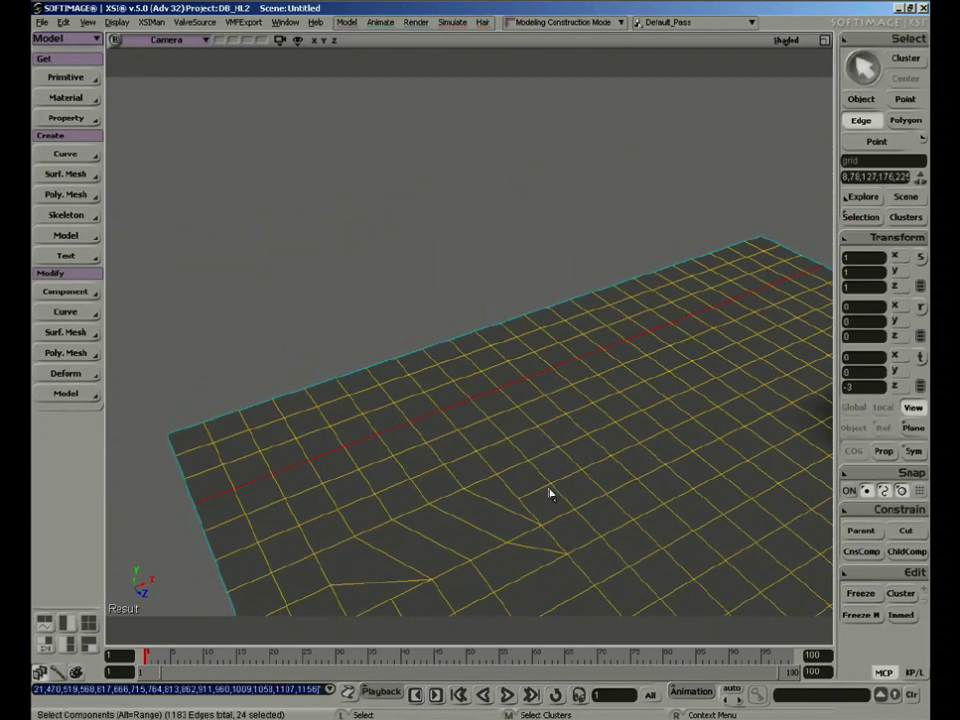
key("m")
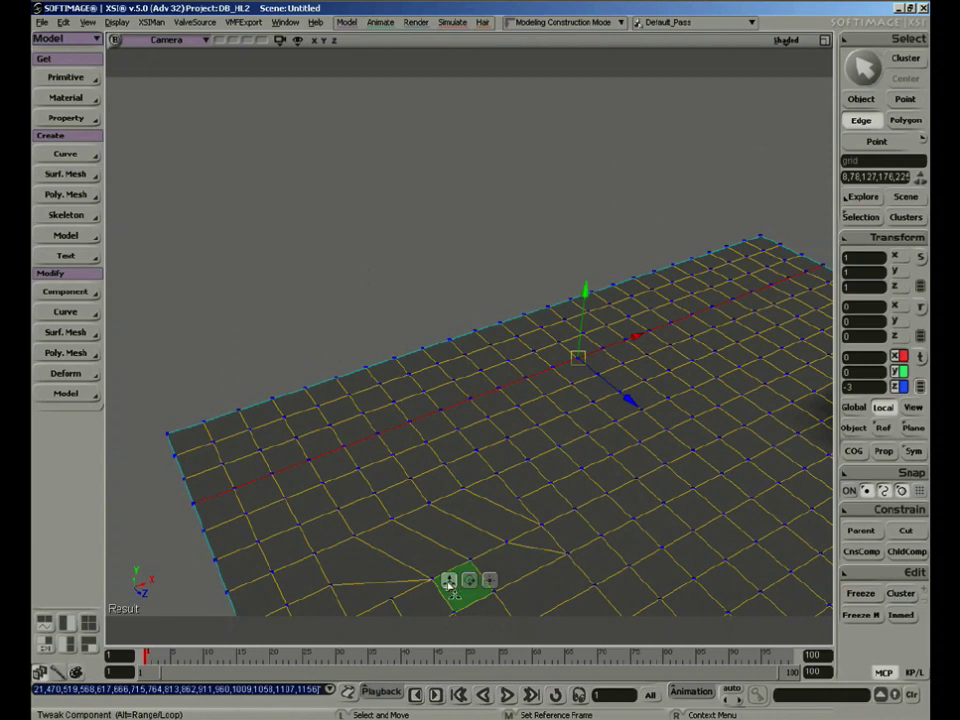
mouse_move(540, 378)
left_mouse_down()
mouse_move(536, 339)
mouse_move(537, 383)
left_mouse_up()
key("ctrl+z")
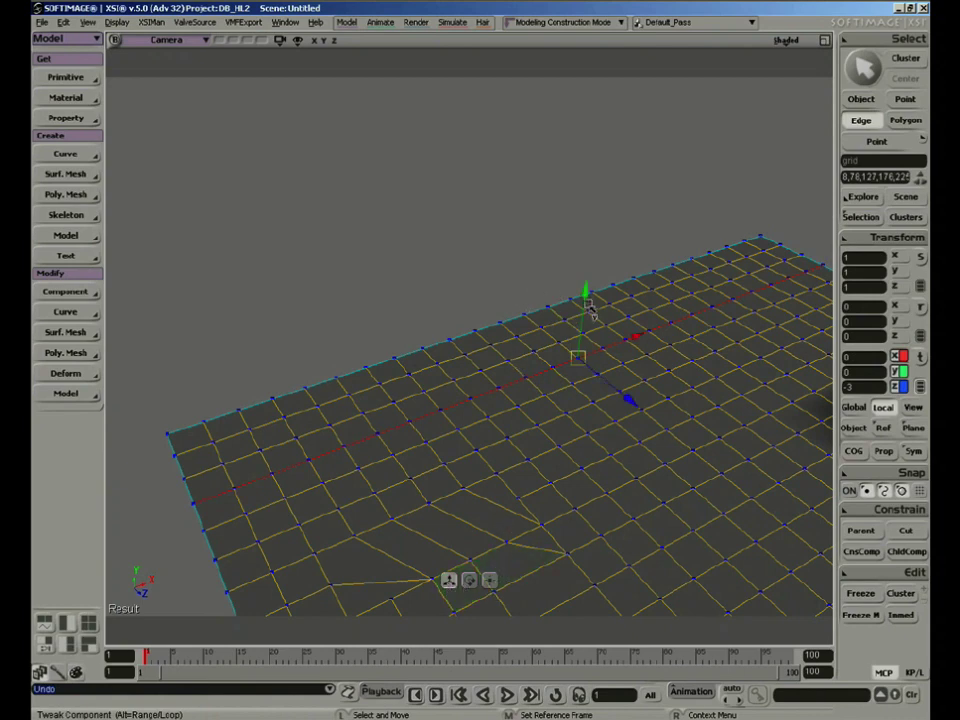
Step: Try raising the selected edge loop along Y and scaling it along X, undoing each trial
mouse_move(590, 305)
left_mouse_down()
mouse_move(591, 214)
mouse_move(583, 398)
mouse_move(593, 250)
mouse_move(583, 320)
mouse_move(589, 300)
left_mouse_up()
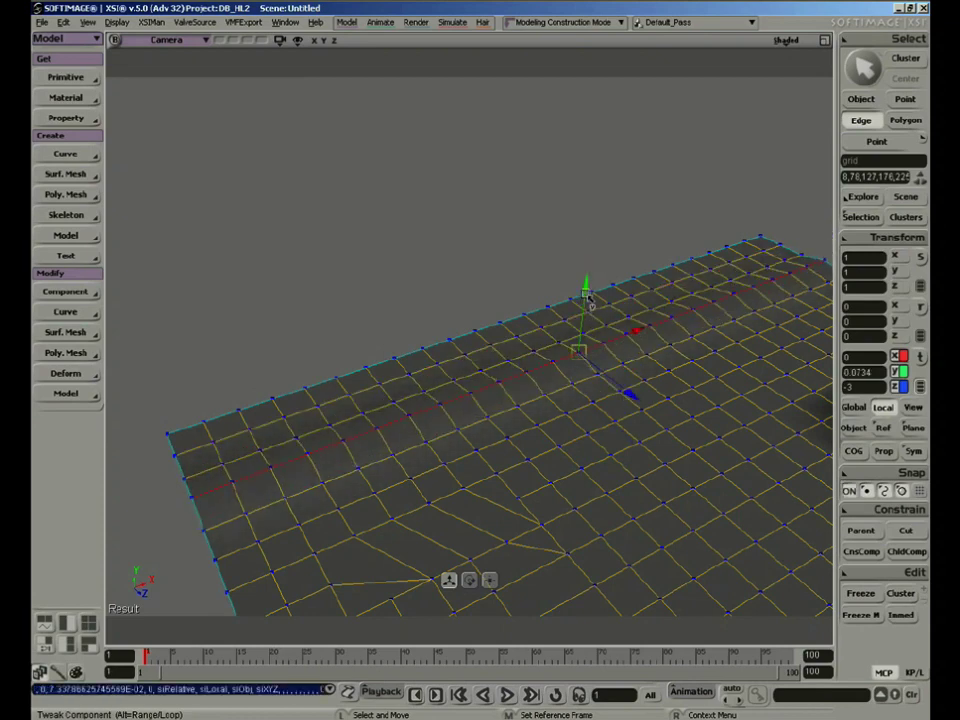
key("ctrl+z")
right_click(577, 355)
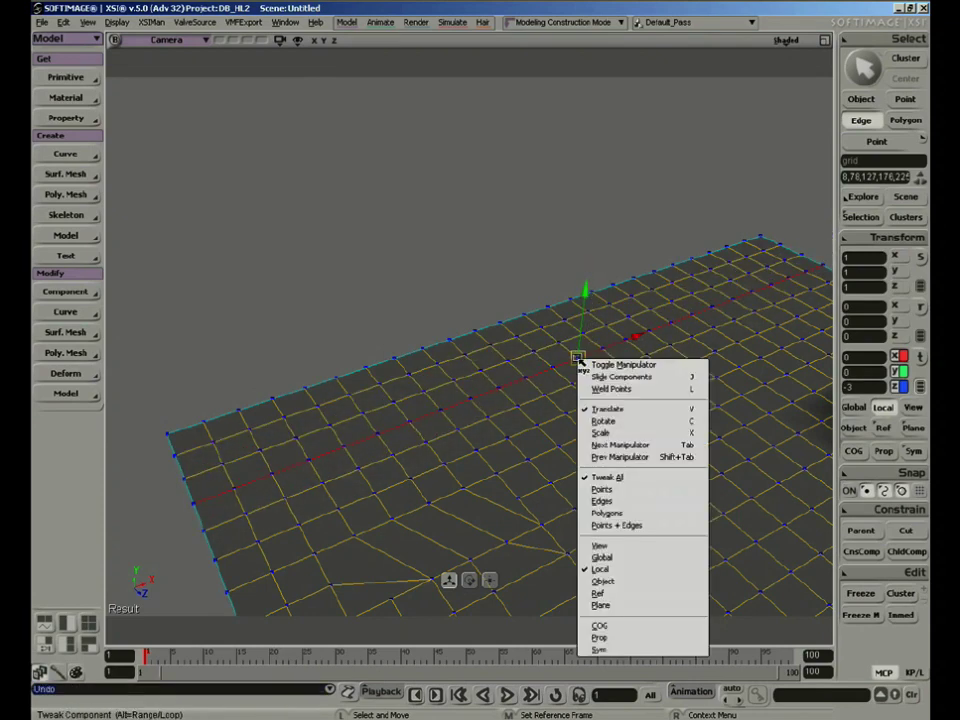
left_click(630, 433)
left_click_drag(622, 336, 648, 337)
key("ctrl+z")
key("ctrl+z")
key("ctrl+z")
key("ctrl+z")
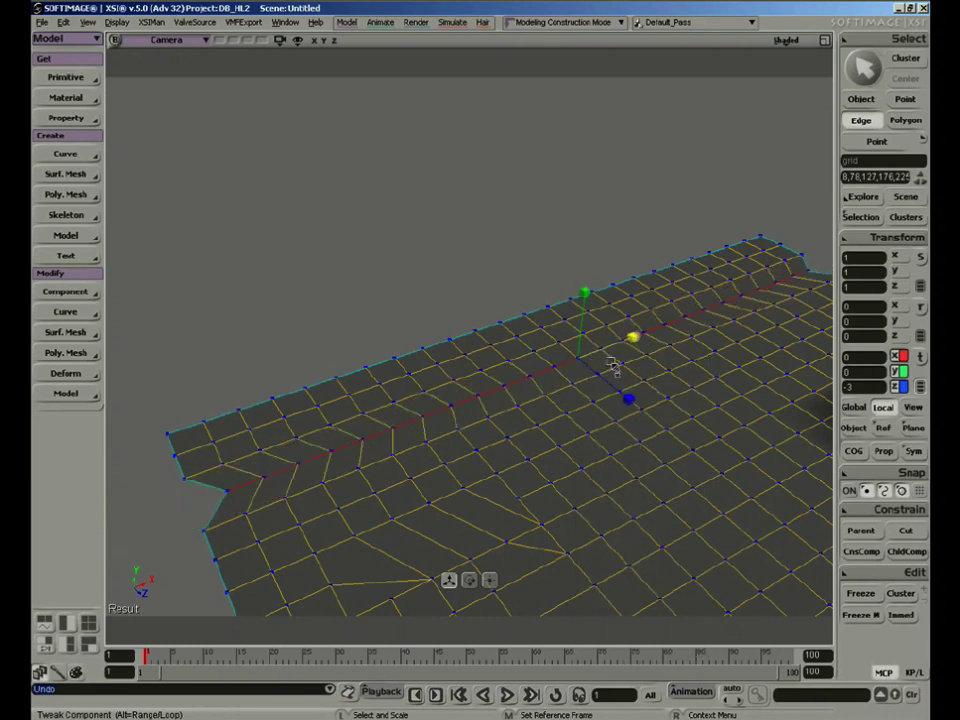
Step: Switch the Tweak Component Tool back to Translate and nudge the selected edge loop slightly along Y
right_click(580, 362)
left_click(617, 412)
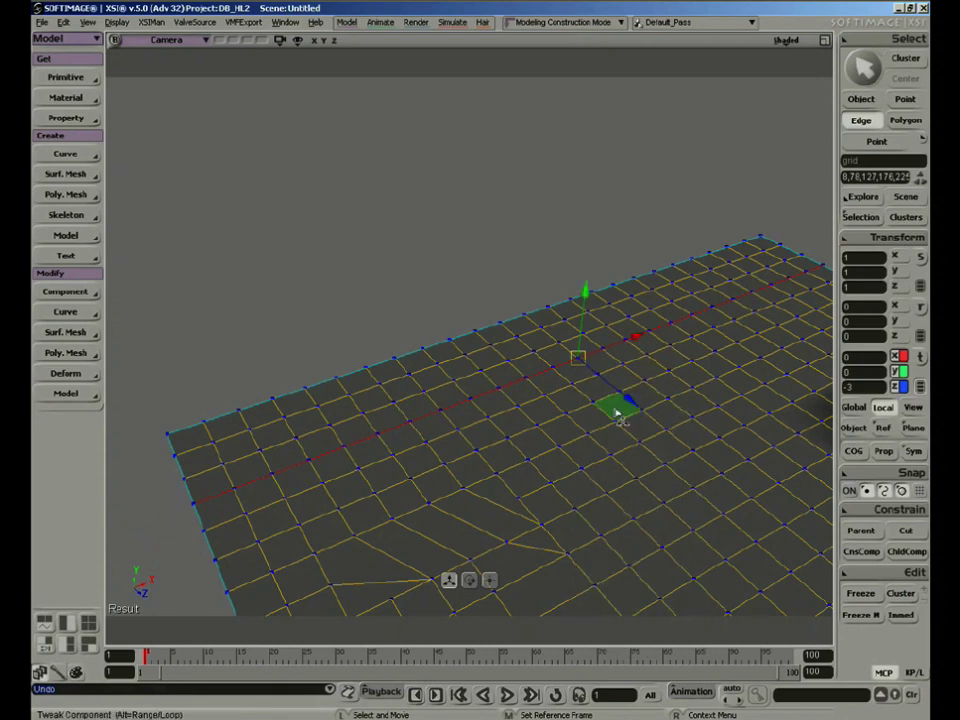
mouse_move(583, 342)
left_mouse_down()
mouse_move(585, 288)
mouse_move(593, 347)
left_mouse_up()
Step: Delete the deformed grid from the scene
key("s")
middle_click_drag(593, 347, 626, 429)
right_click_drag(626, 429, 602, 399)
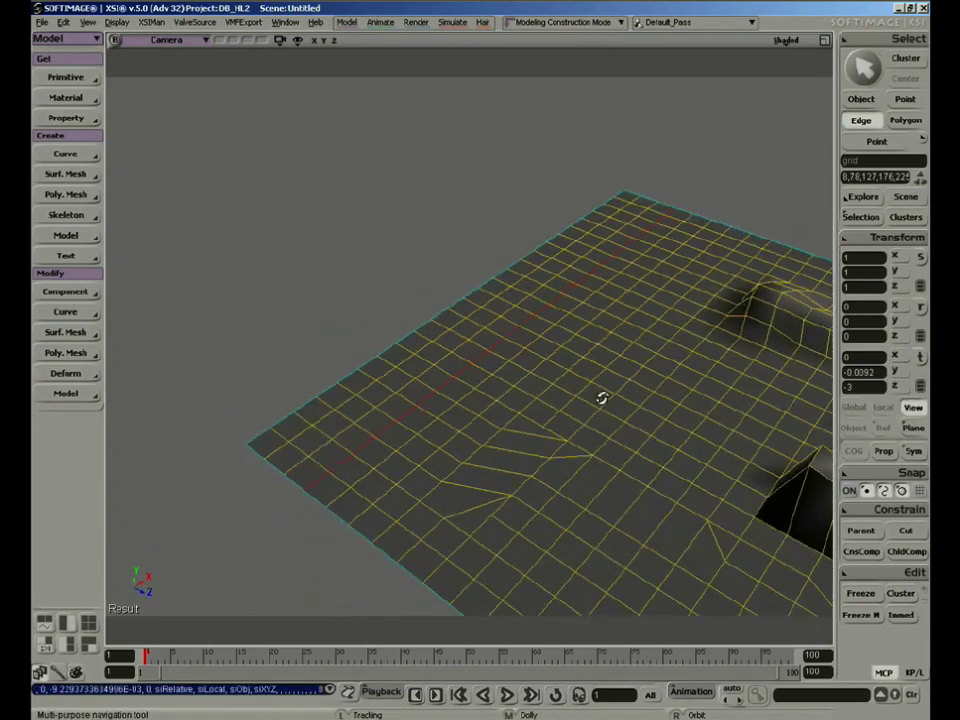
middle_click_drag(602, 399, 583, 407)
key("s")
right_click_drag(583, 407, 508, 388)
left_click_drag(508, 388, 529, 379)
middle_click_drag(529, 379, 493, 435)
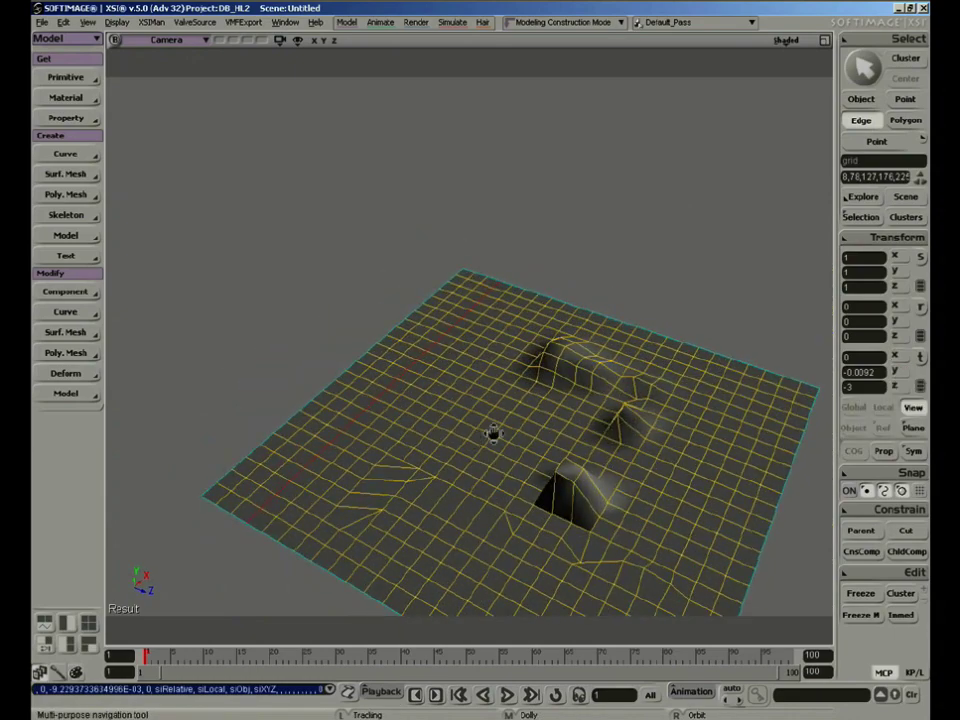
left_click_drag(493, 435, 503, 439)
right_click_drag(502, 439, 491, 476)
key("v")
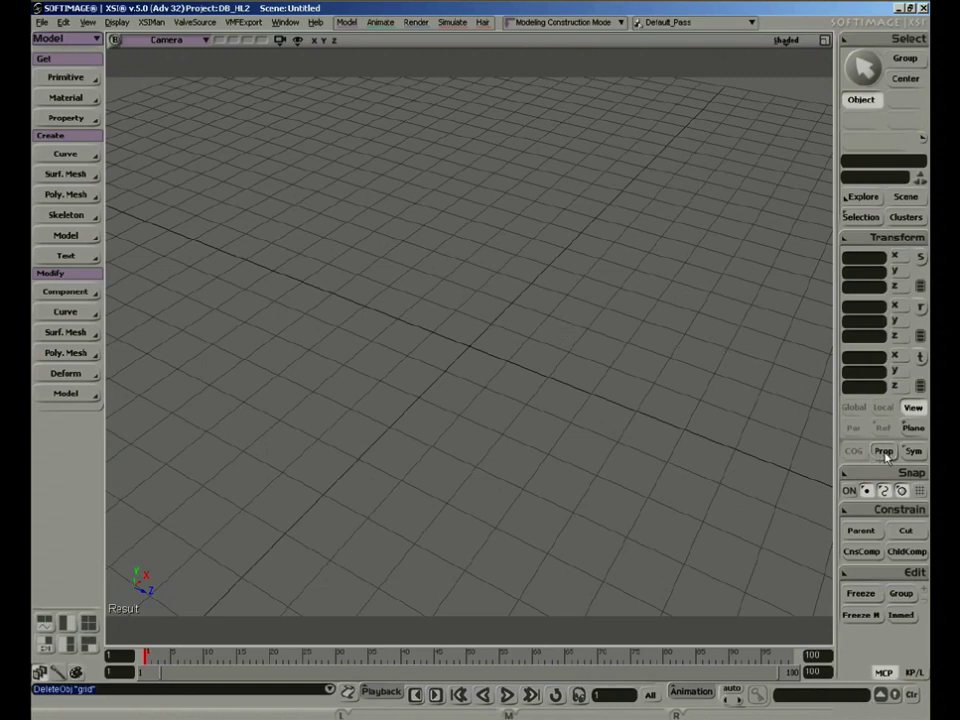
Step: Create a polygon mesh grid primitive with 24 subdivisions in both U and V
left_click(65, 77)
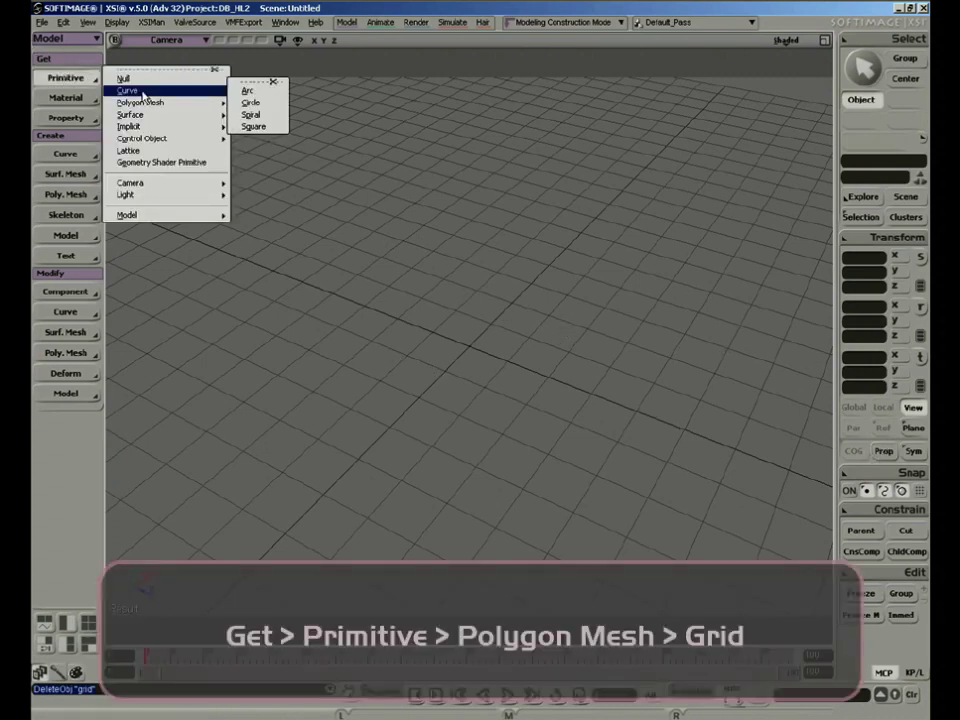
mouse_move(122, 101)
left_click(255, 148)
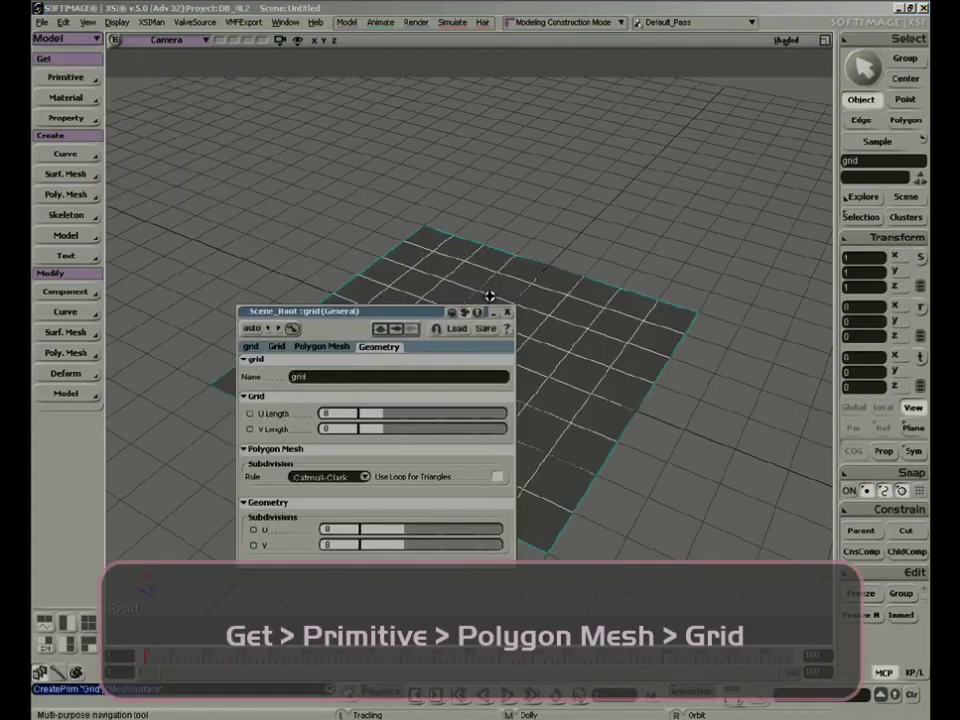
left_click_drag(499, 528, 544, 542)
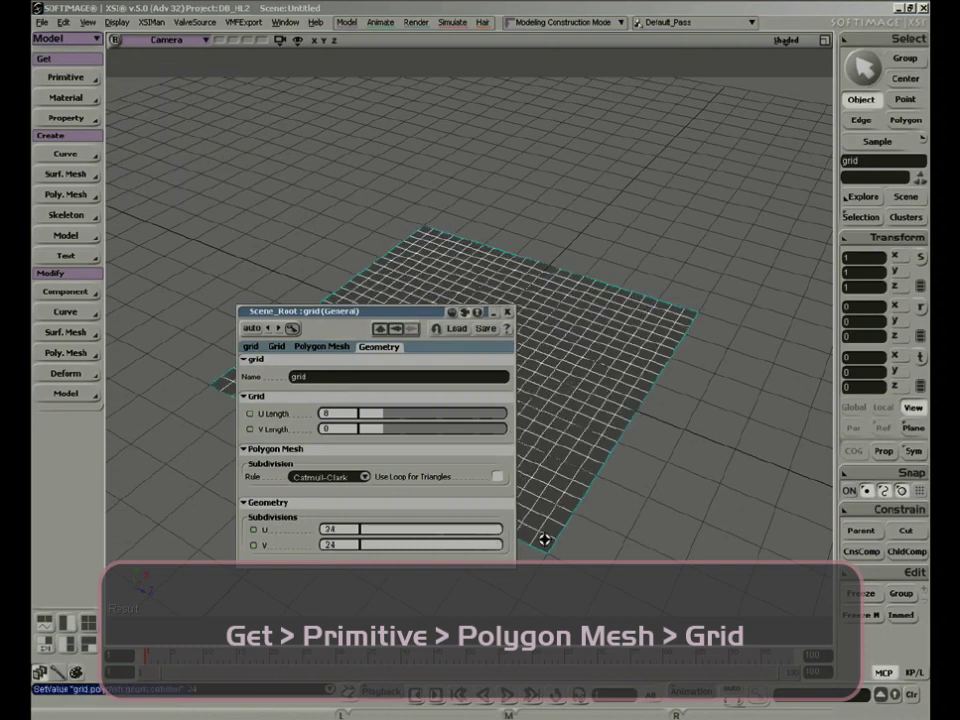
left_click(507, 311)
Step: Activate the Tweak Component Tool on the new grid and turn on proportional modification
key("g")
middle_click_drag(550, 337, 527, 356)
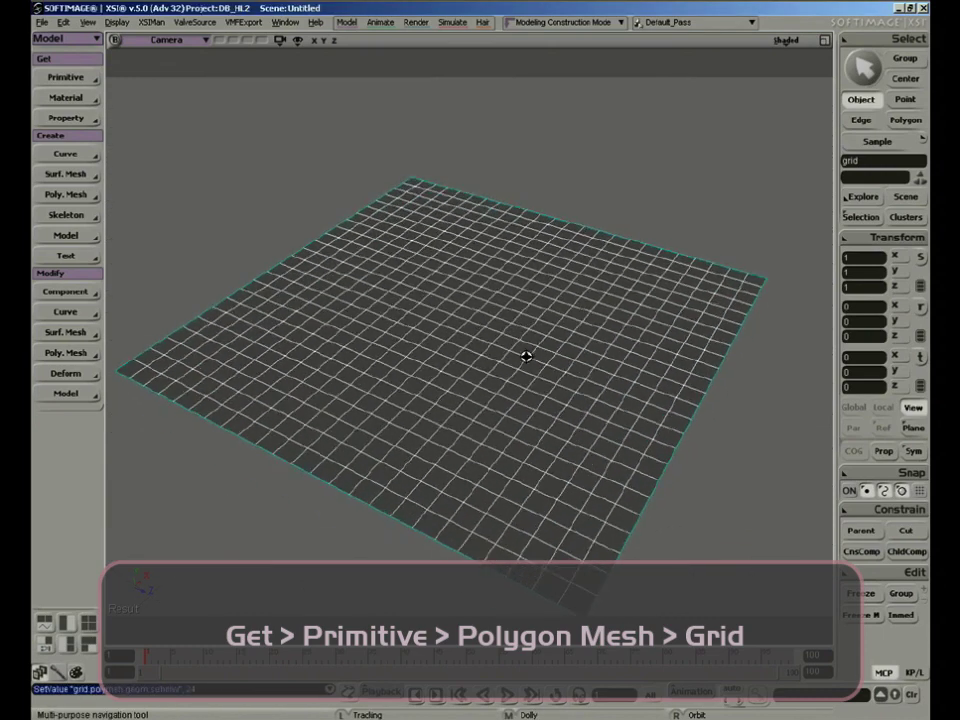
right_click_drag(527, 356, 472, 352)
key("m")
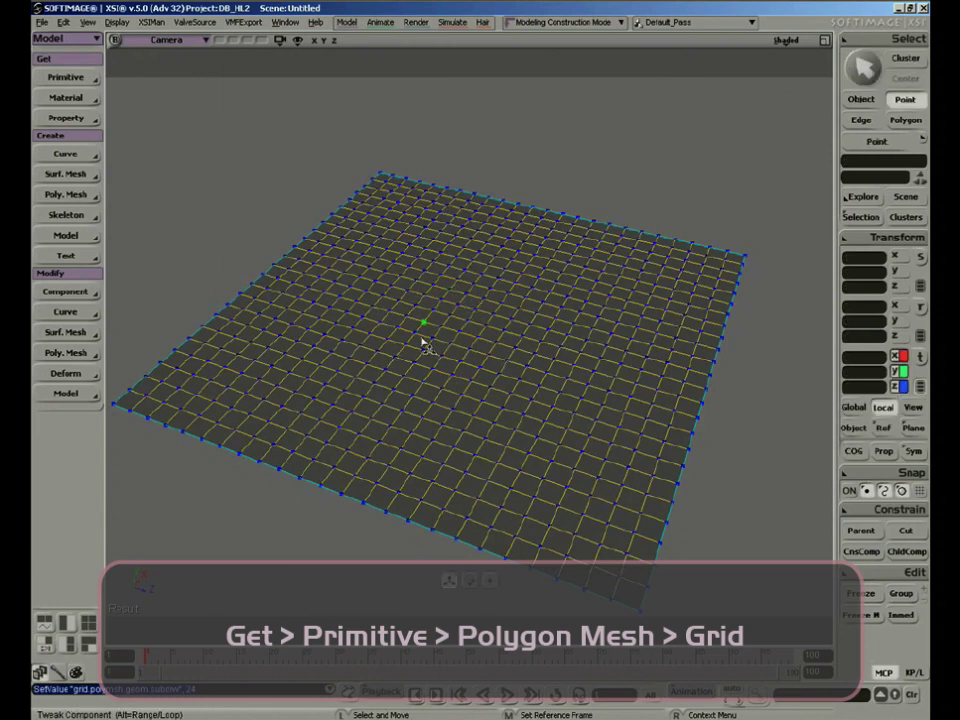
left_click(884, 452)
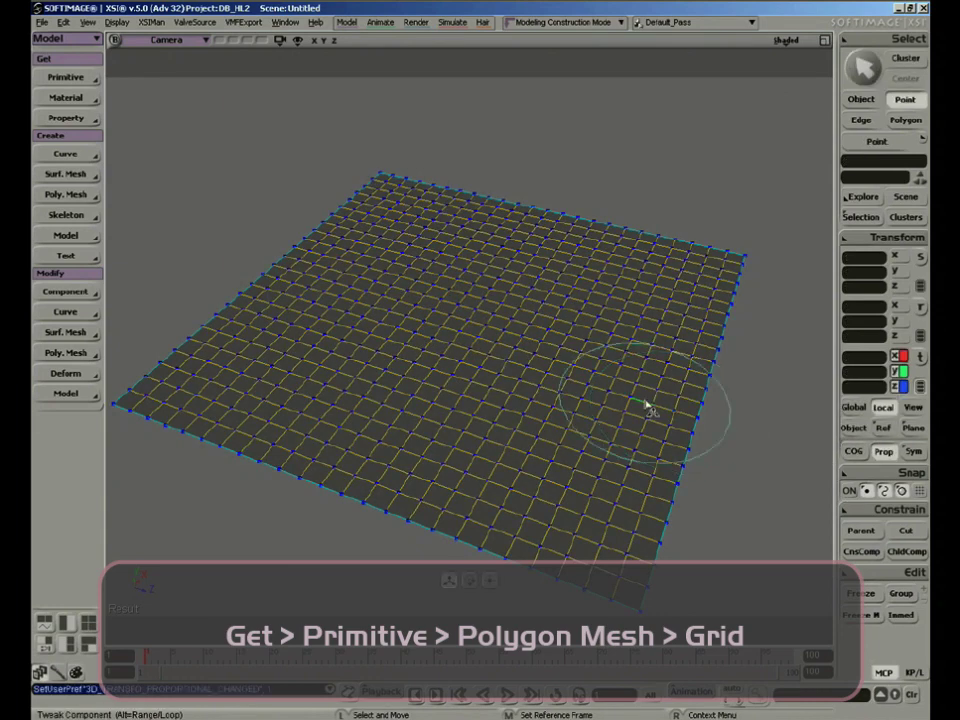
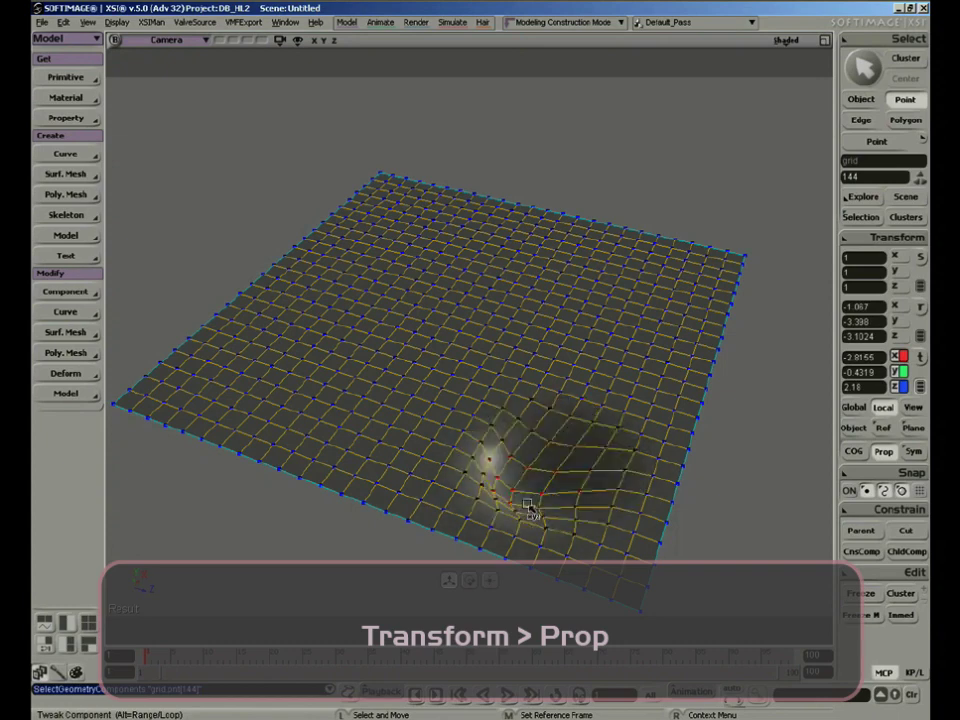
Step: Deselect all components and pull several rounded bumps out of one side of the grid with proportional tweaking
key("ctrl+shift+a")
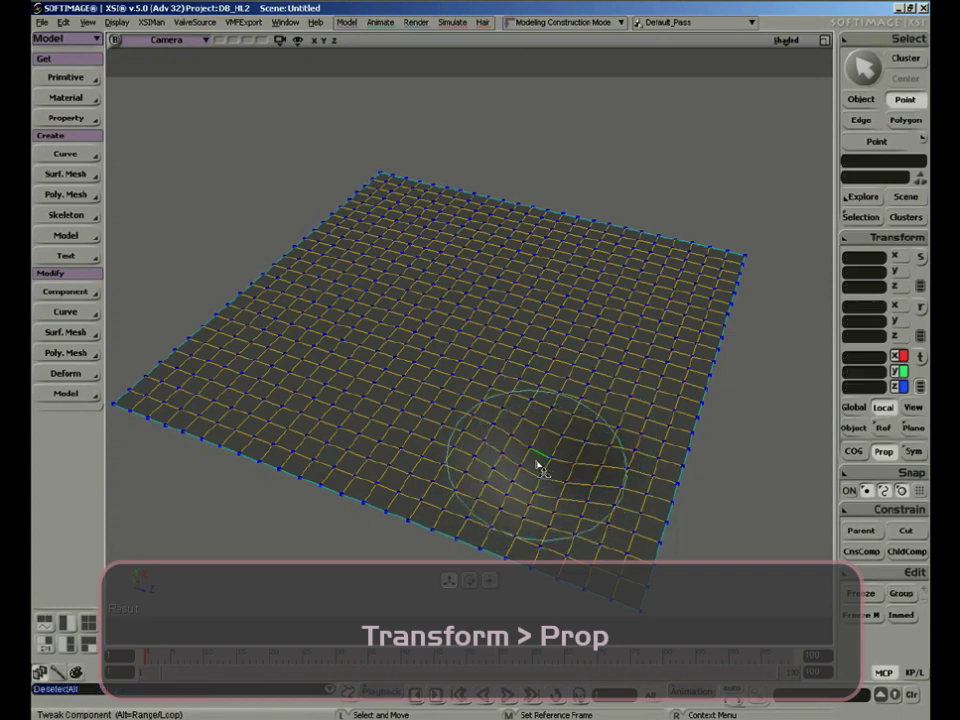
mouse_move(500, 440)
left_mouse_down()
mouse_move(474, 456)
mouse_move(403, 446)
mouse_move(386, 424)
mouse_move(425, 422)
mouse_move(456, 381)
mouse_move(461, 343)
mouse_move(492, 344)
left_mouse_up()
left_click_drag(590, 366, 596, 342)
left_click_drag(561, 380, 564, 357)
key("s")
right_click_drag(589, 404, 542, 358)
key("s")
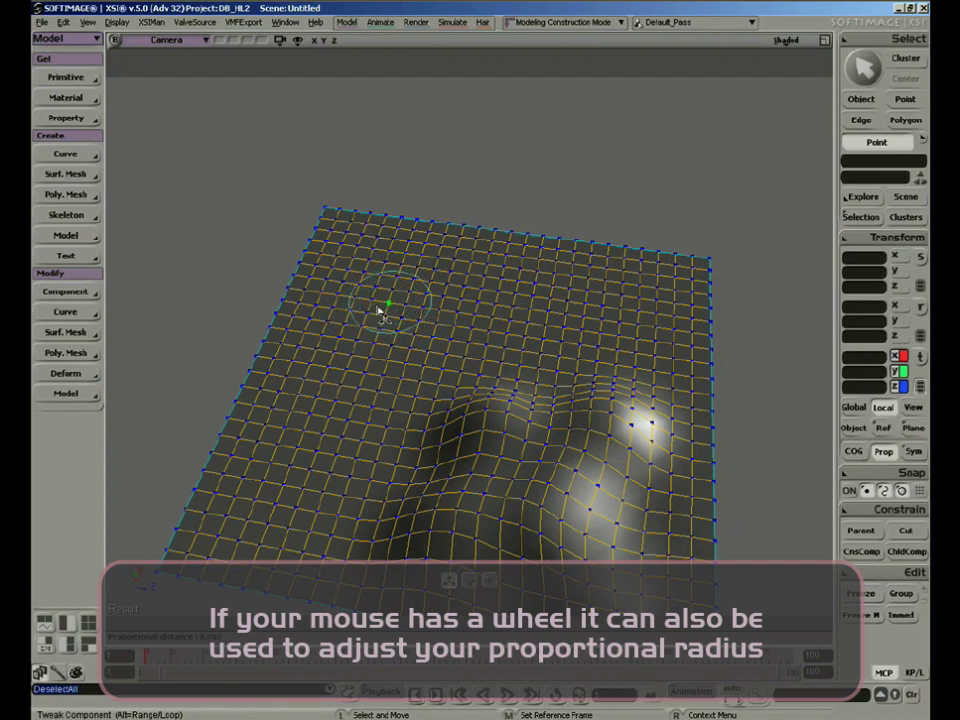
Step: Pull up a hill on the flat part of the grid and raise its surroundings using a larger proportional radius
key("s")
middle_click_drag(440, 300, 418, 356)
right_click_drag(418, 356, 446, 339)
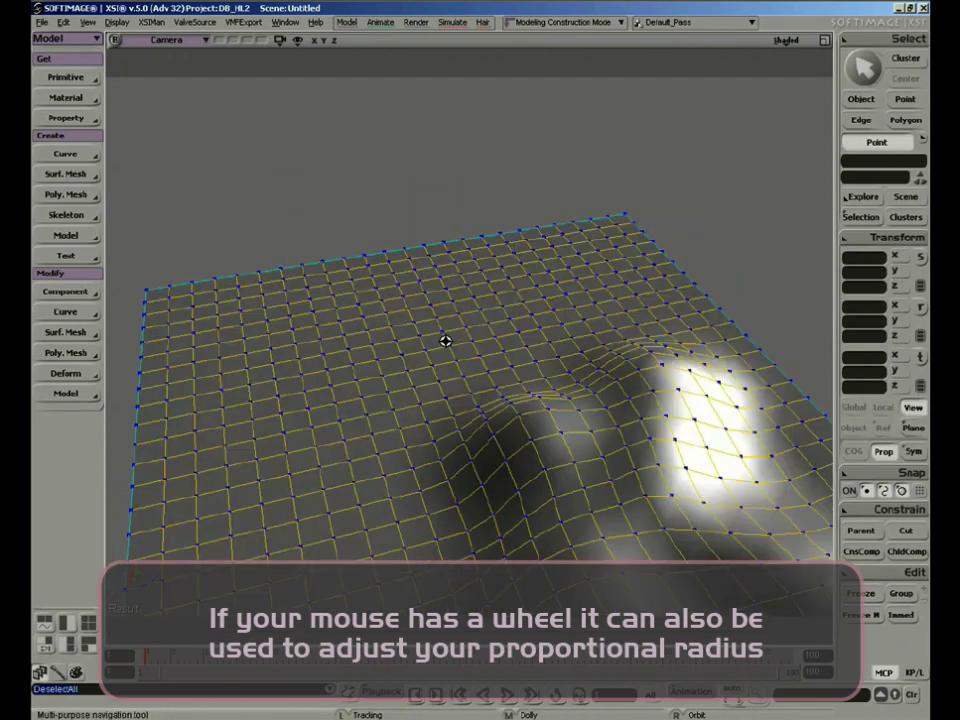
left_click_drag(317, 385, 338, 392)
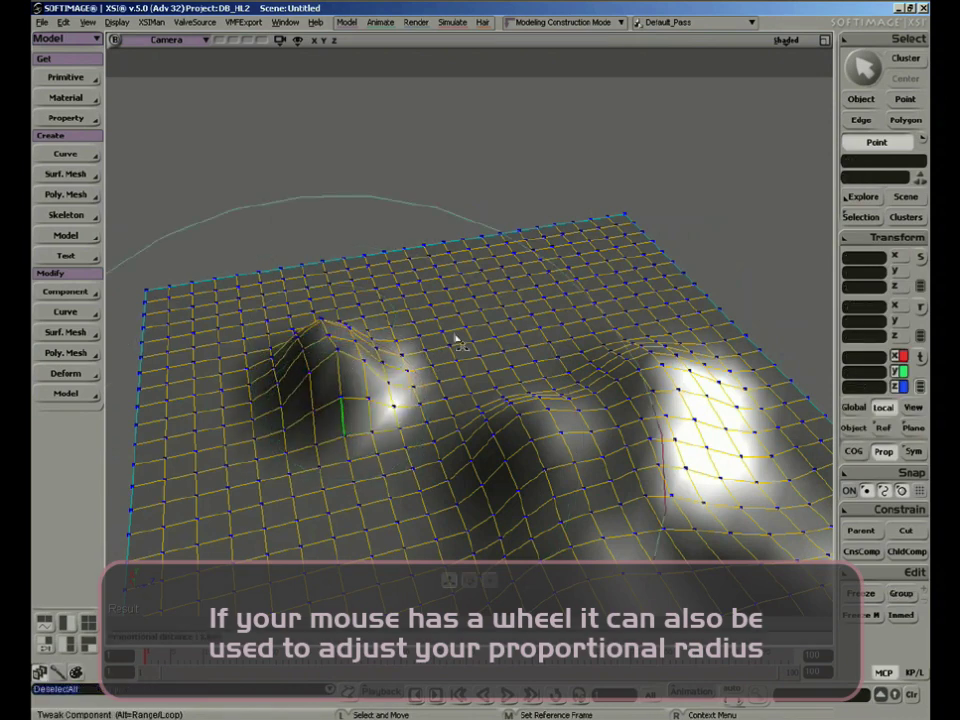
left_click_drag(355, 491, 351, 392)
Step: Continue shaping broad, soft swells from other sides of the grid with the large proportional radius
key("s")
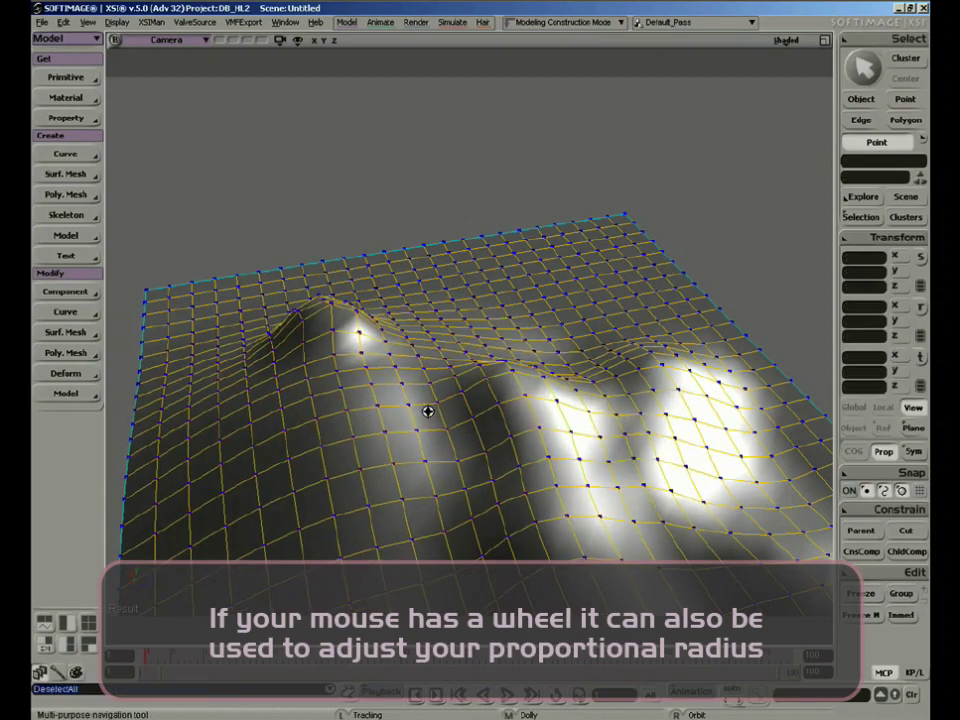
right_click_drag(428, 411, 388, 420)
middle_click_drag(388, 420, 422, 366)
right_click_drag(422, 366, 379, 349)
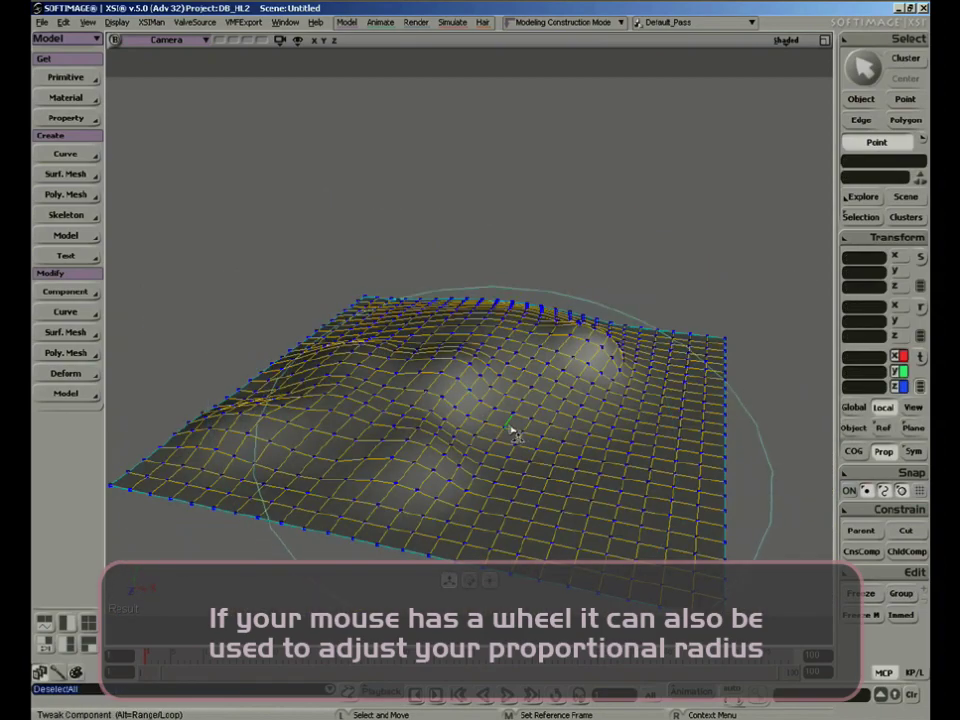
key("s")
right_click_drag(542, 424, 480, 440)
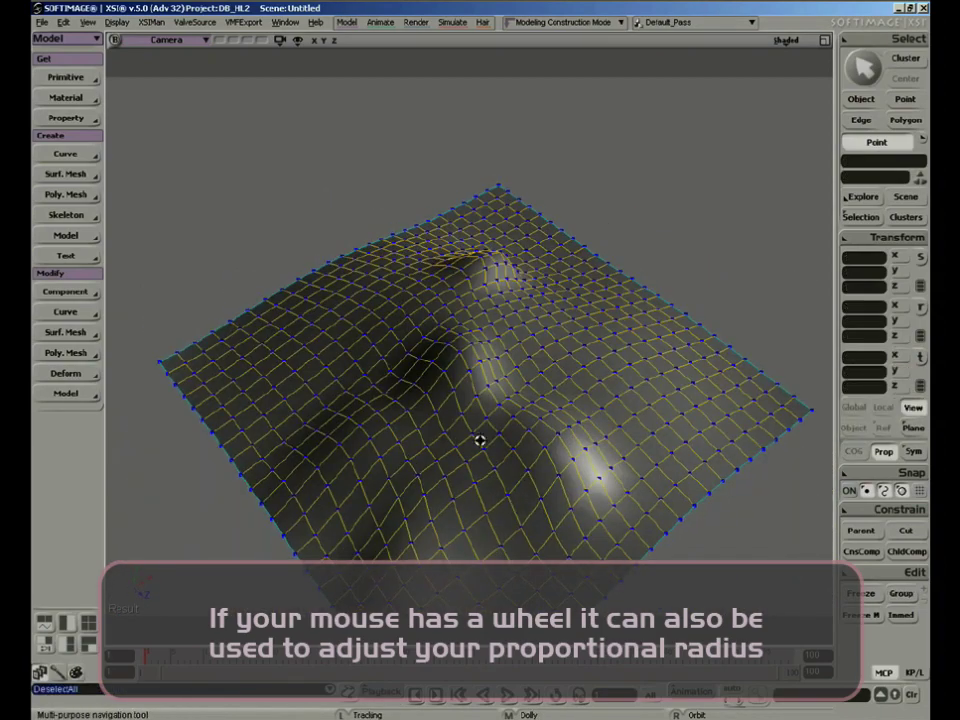
left_click_drag(328, 369, 349, 381)
key("s")
right_click_drag(349, 381, 407, 414)
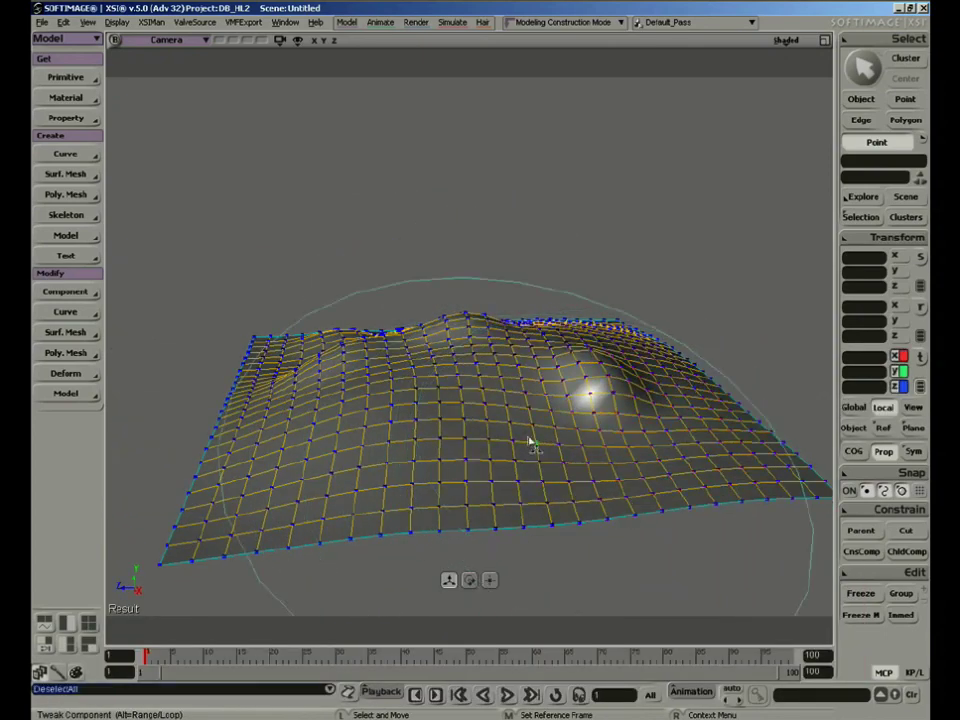
left_click_drag(428, 436, 431, 408)
key("s")
right_click_drag(431, 408, 533, 411)
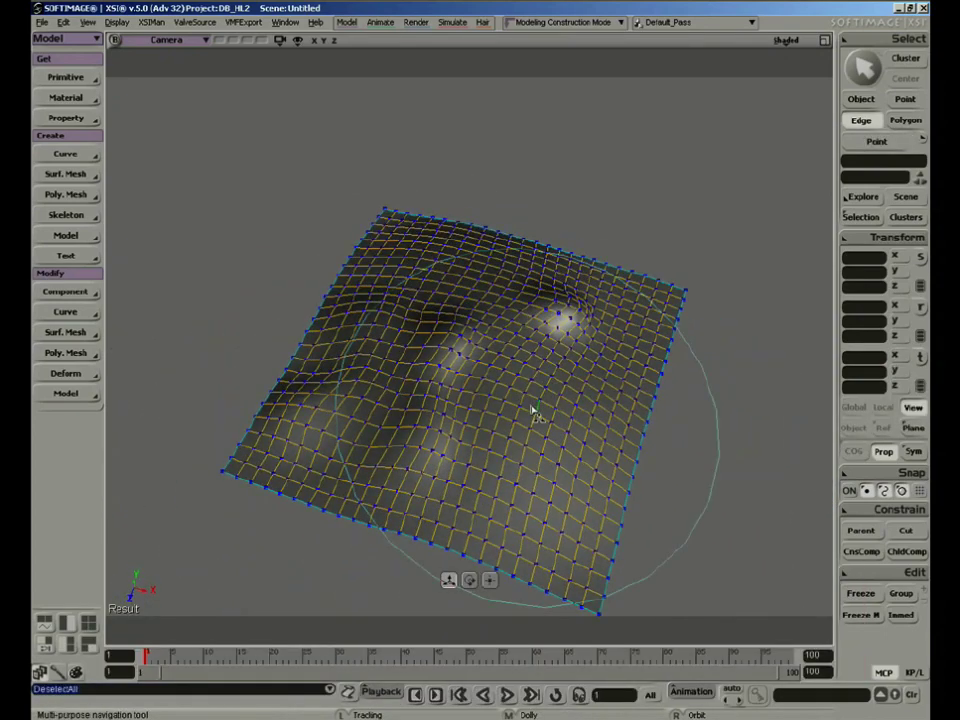
Step: Raise a narrower peak on the smooth slope beside the rounded bumps with the proportional Tweak Component Tool
key("r")
left_click_drag(532, 410, 508, 438)
key("s")
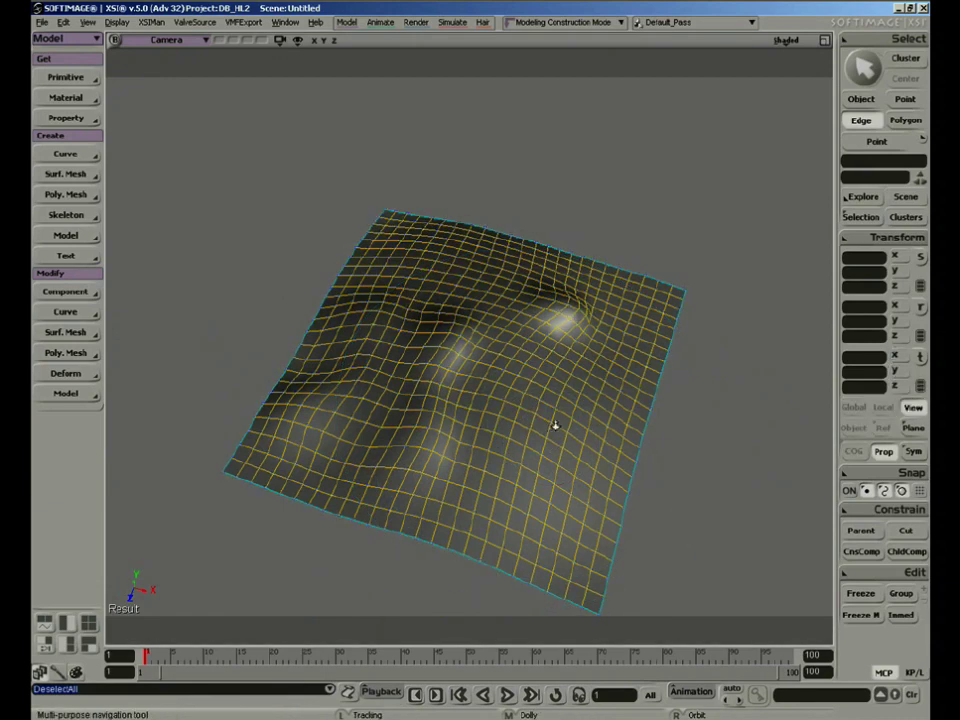
mouse_move(555, 424)
right_mouse_down()
mouse_move(521, 446)
mouse_move(559, 424)
right_mouse_up()
key("t")
left_click_drag(558, 470, 563, 388)
key("s")
middle_click_drag(574, 482, 589, 360)
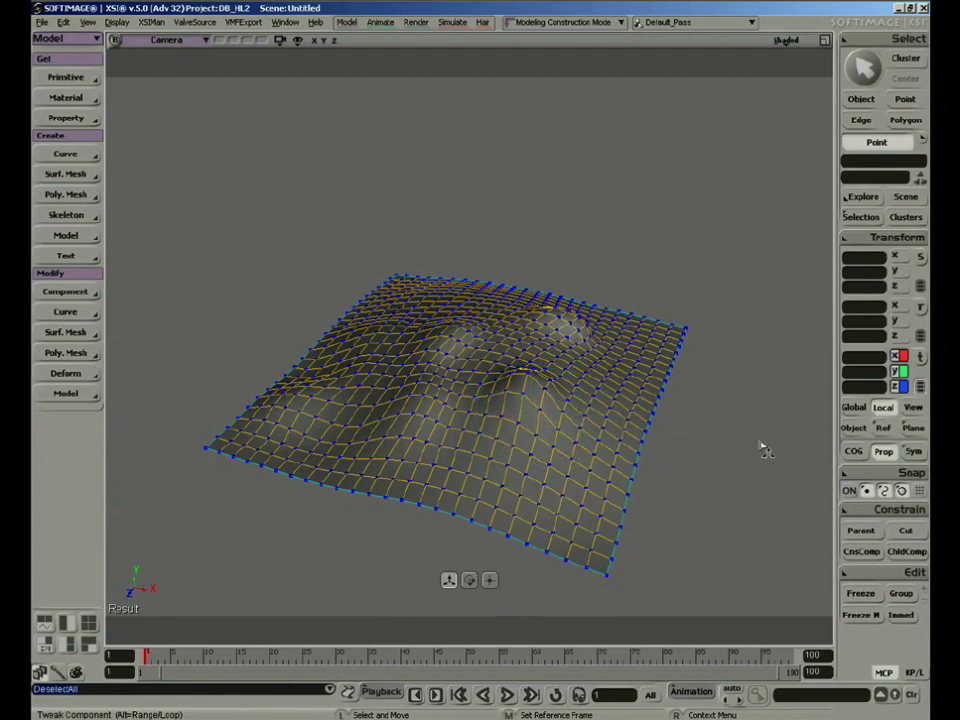
Step: Turn off proportional modification and pull a single point beside the peak up into a sharp spike
left_click(884, 452)
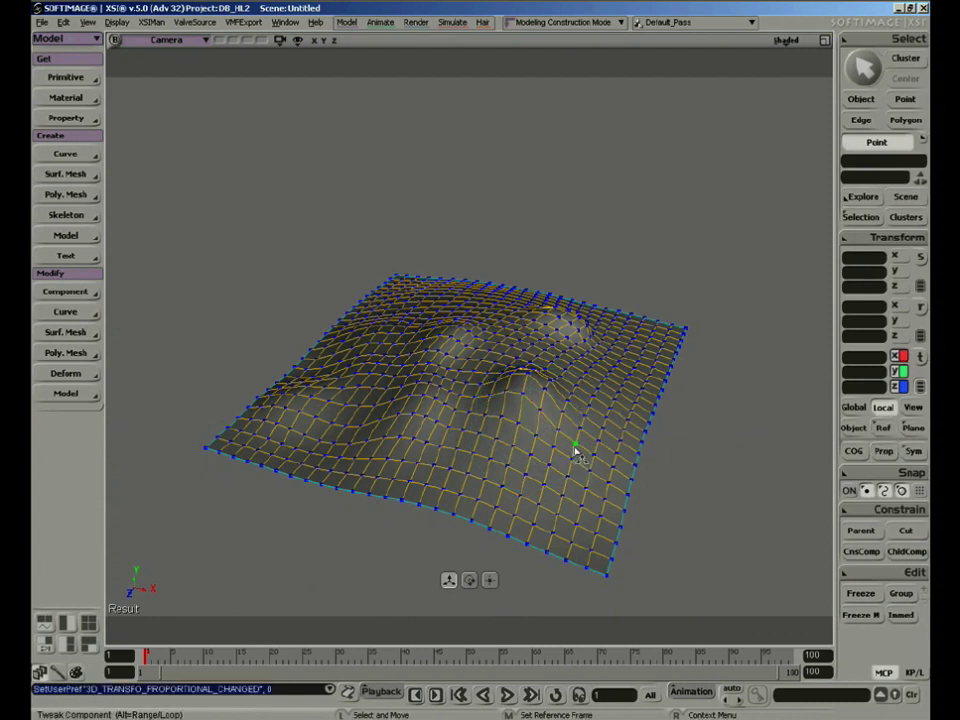
left_click_drag(576, 455, 614, 358)
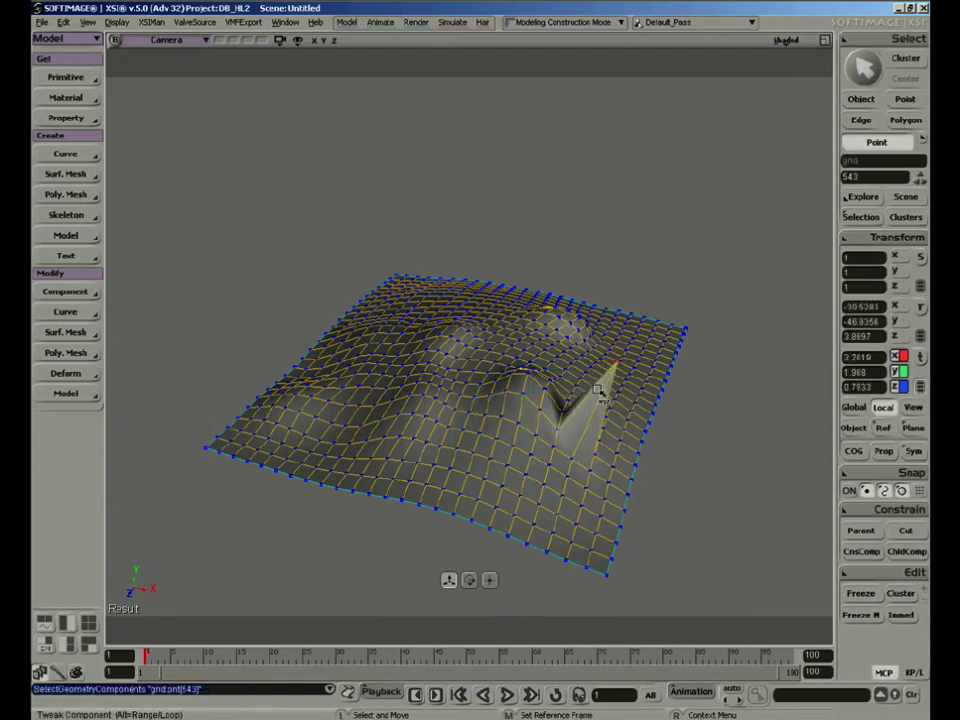
key("s")
right_click_drag(572, 407, 562, 461)
key("s")
right_click_drag(353, 443, 549, 444)
Step: Turn proportional modification back on, then delete the sculpted grid
left_click(883, 451)
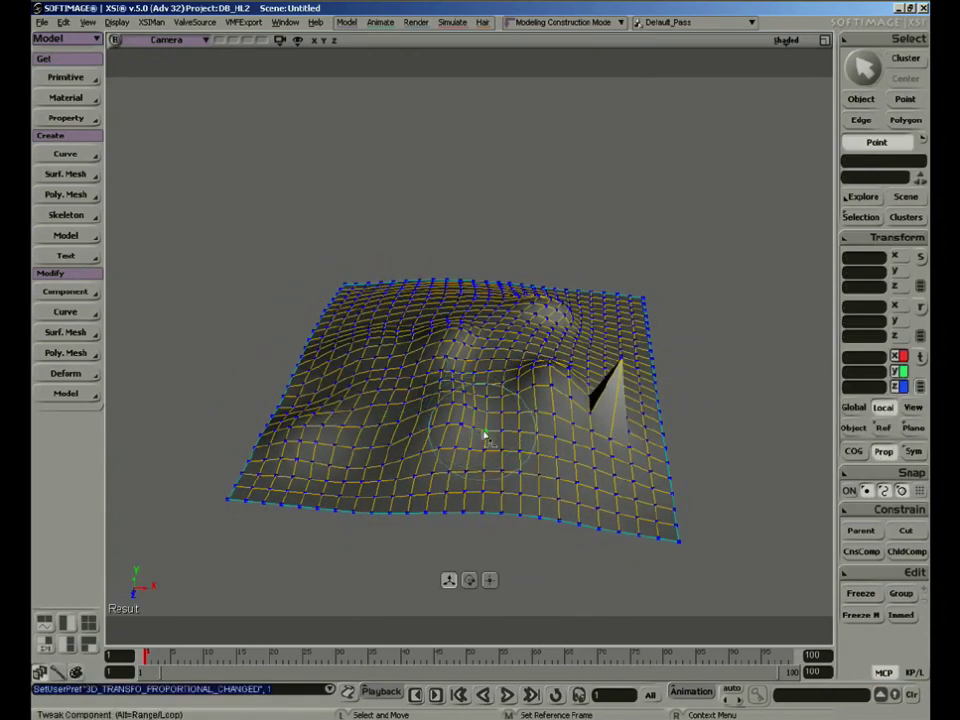
mouse_move(502, 453)
left_mouse_down()
mouse_move(501, 354)
mouse_move(500, 444)
left_mouse_up()
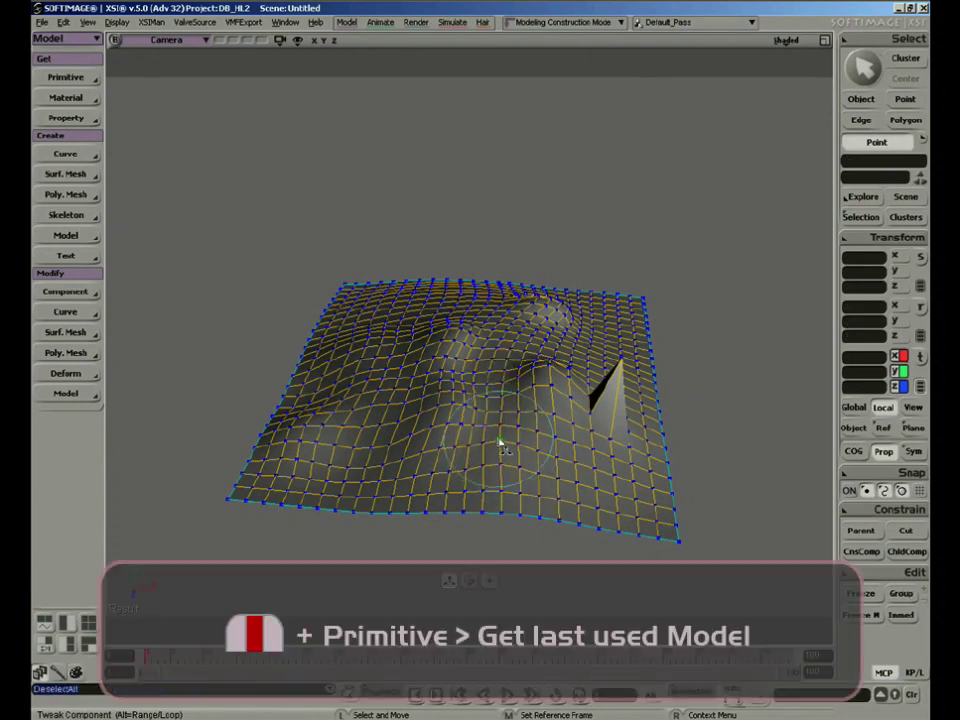
key("s")
middle_click_drag(500, 444, 546, 345)
right_click_drag(546, 345, 553, 369)
key("space")
key("Delete")
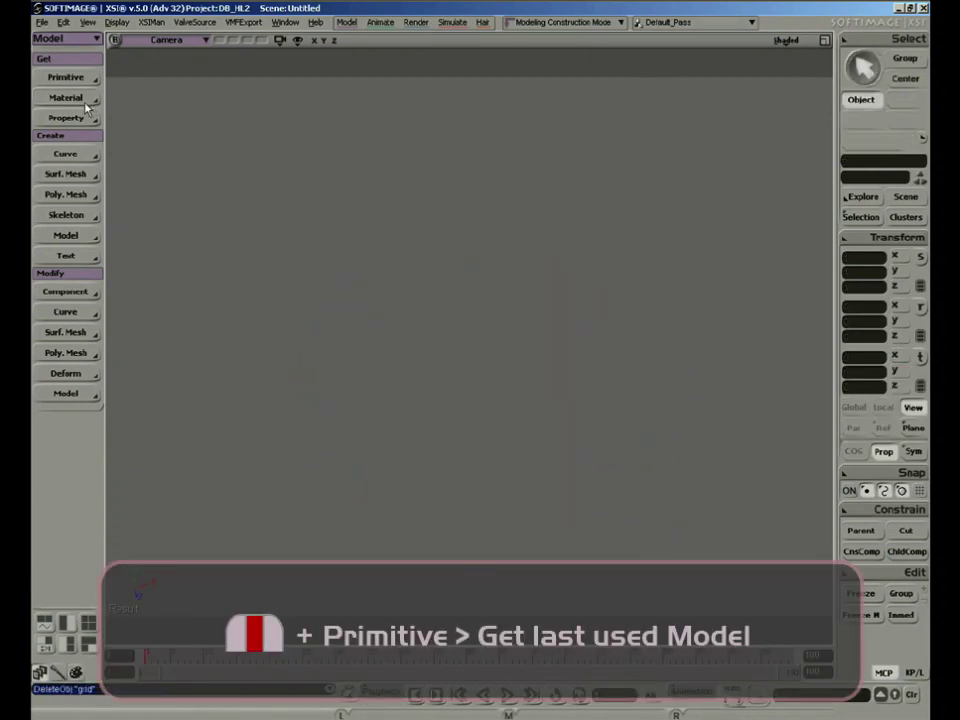
Step: Get the last used primitive again to create a fresh grid, with U and V subdivisions set to 24
middle_click(69, 79)
left_click_drag(480, 529, 507, 530)
left_click_drag(490, 545, 508, 545)
left_click(507, 312)
key("f")
key("s")
middle_click_drag(512, 315, 504, 370)
right_click_drag(503, 370, 478, 368)
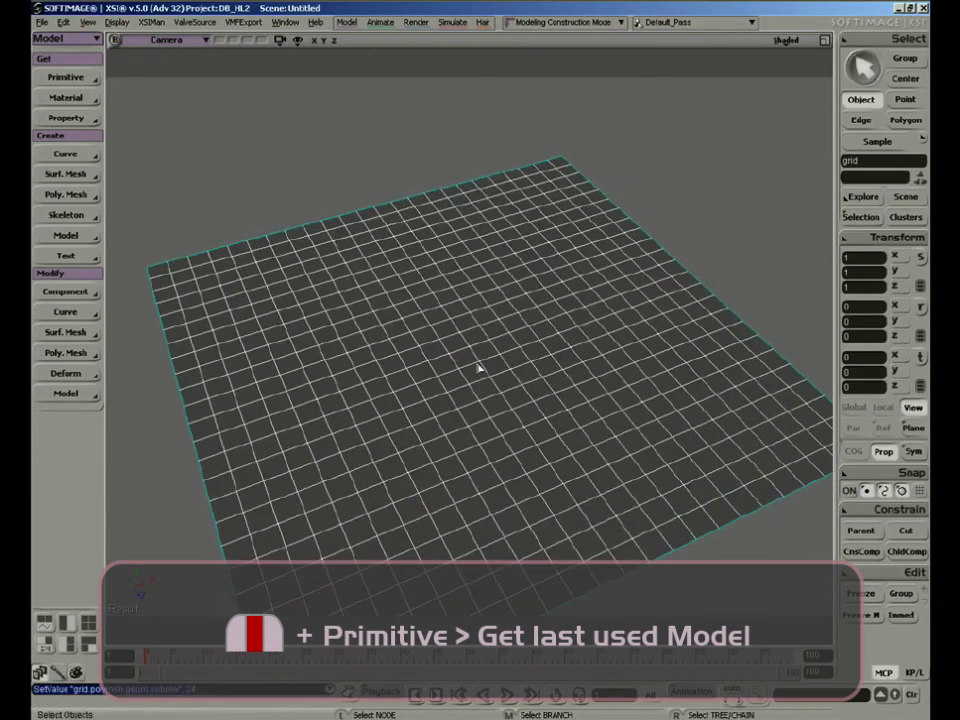
Step: Activate the Tweak Component Tool on the fresh grid and open the Proportional settings, placed beside the mesh
key("t")
key("m")
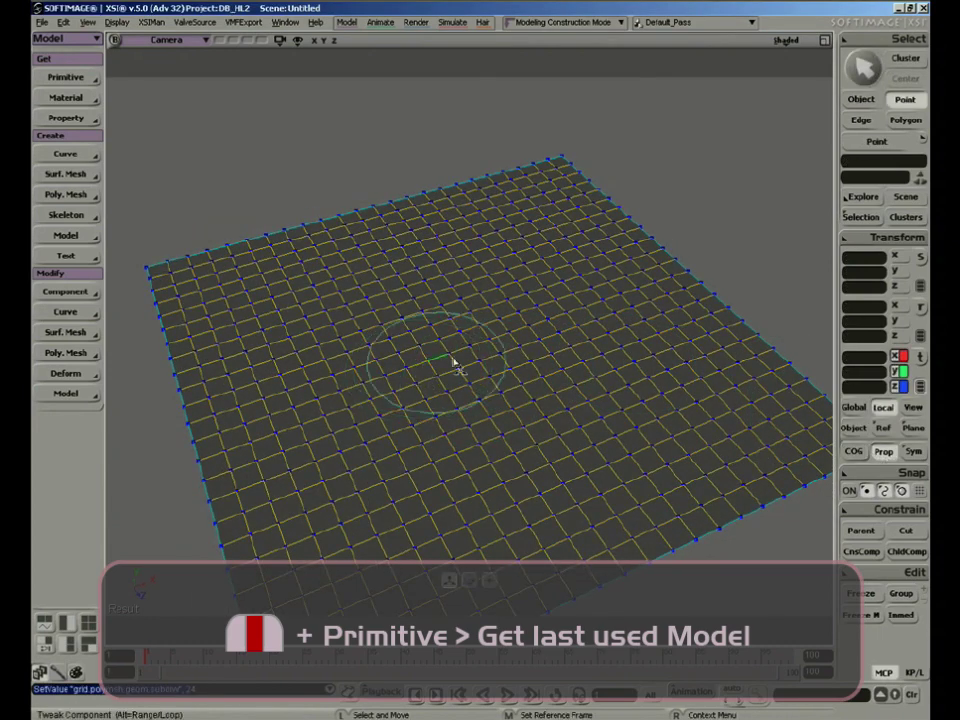
left_click(884, 452)
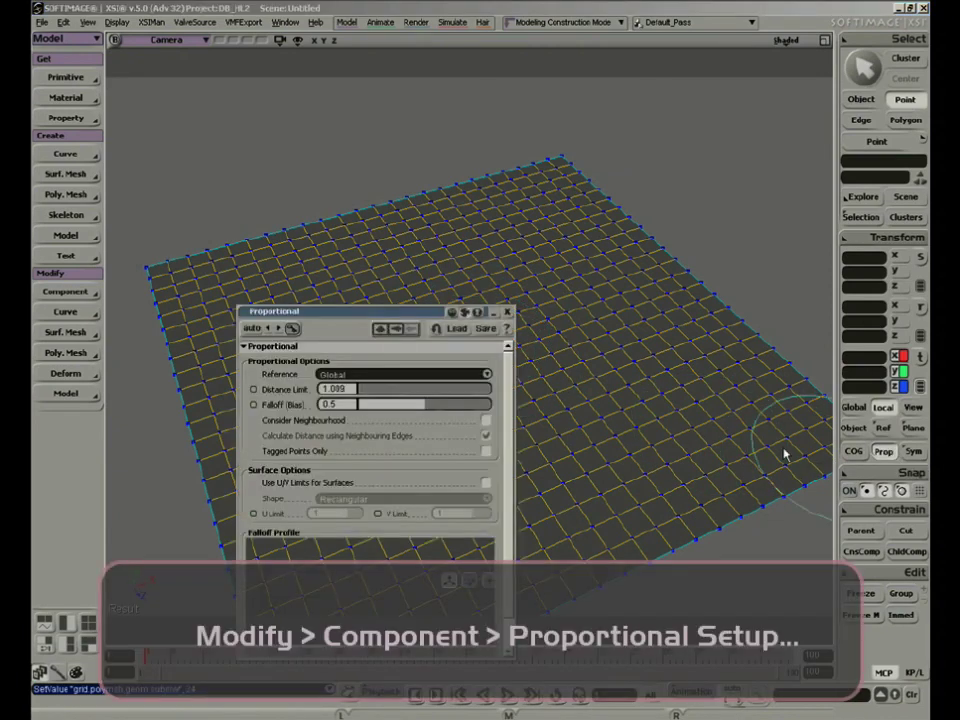
left_click_drag(386, 314, 255, 101)
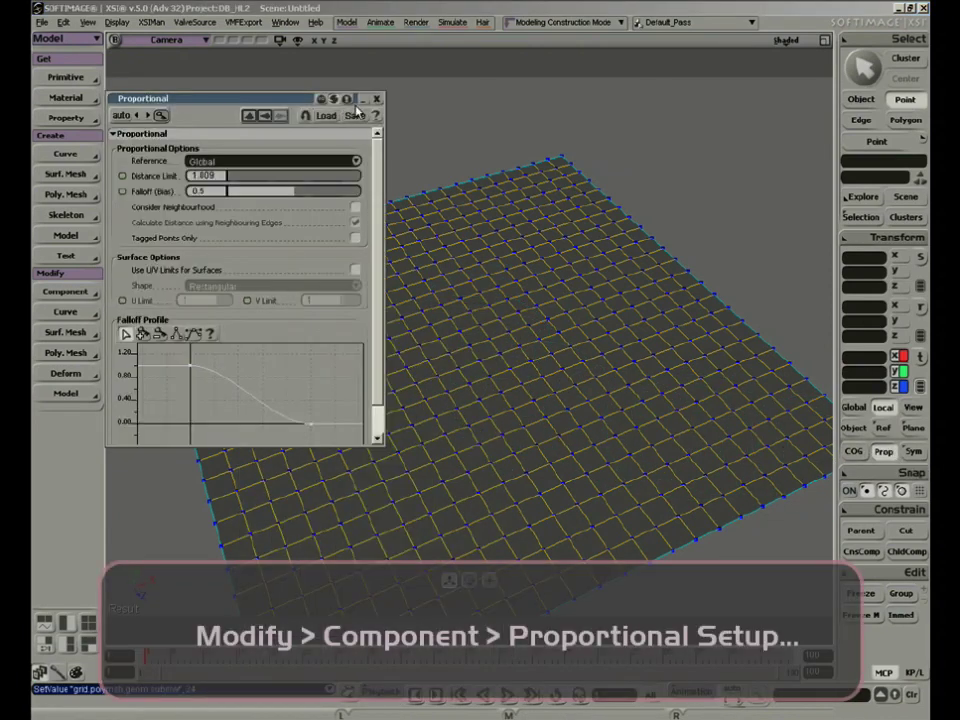
key("s")
left_click_drag(536, 241, 641, 212)
middle_click_drag(641, 212, 583, 249)
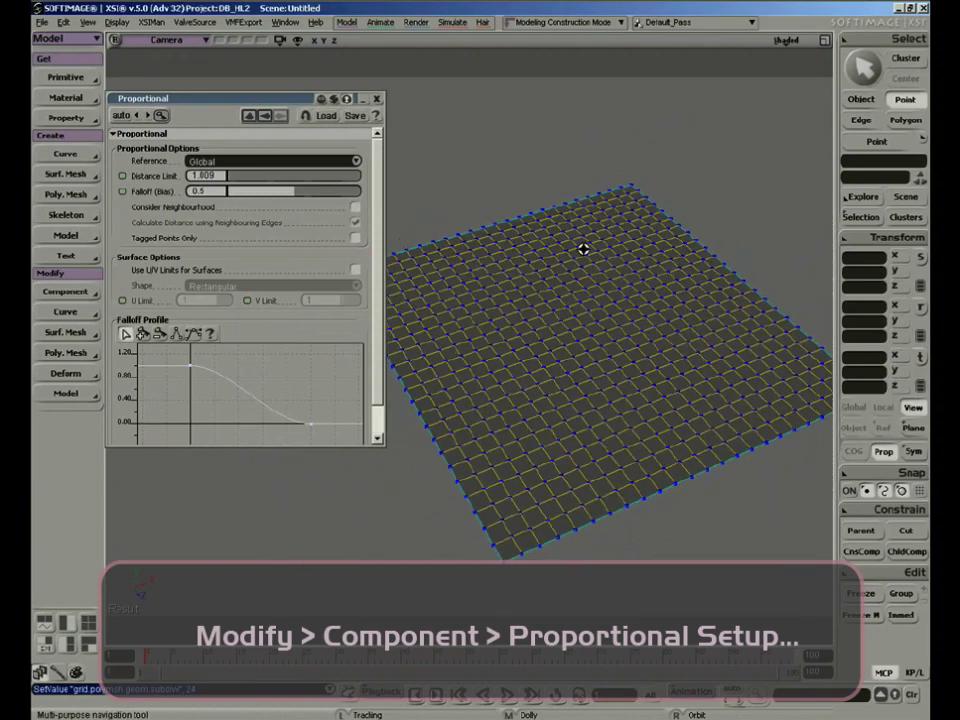
Step: Set the proportional distance limit to 4.233 and try pulling a point near the grid's centre up, undoing the pull
key("m")
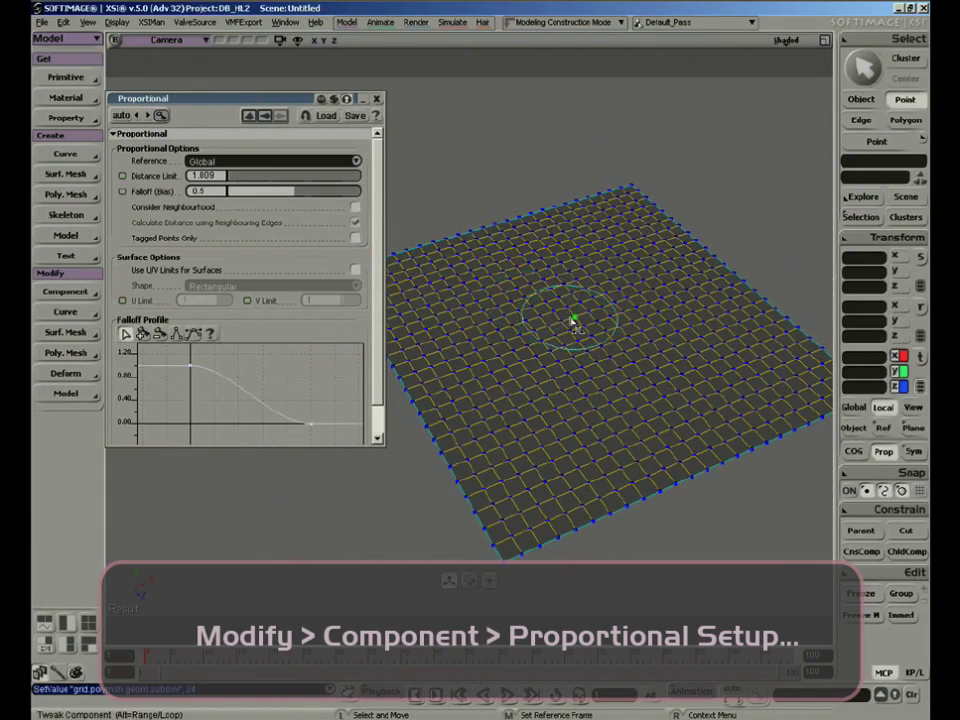
left_click_drag(630, 293, 478, 285)
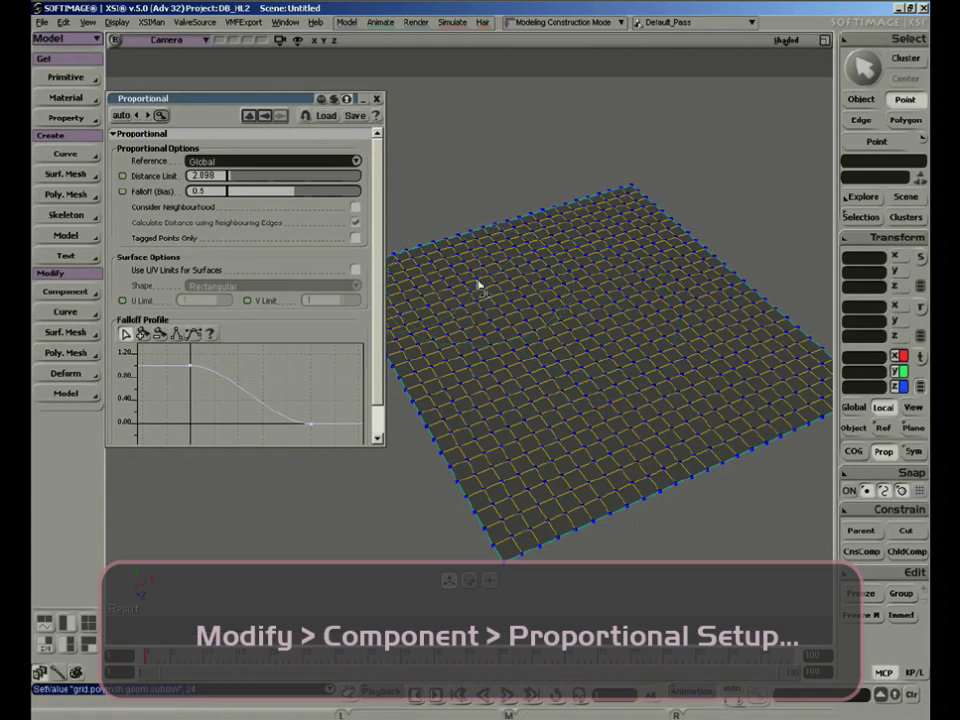
left_click_drag(250, 175, 237, 182)
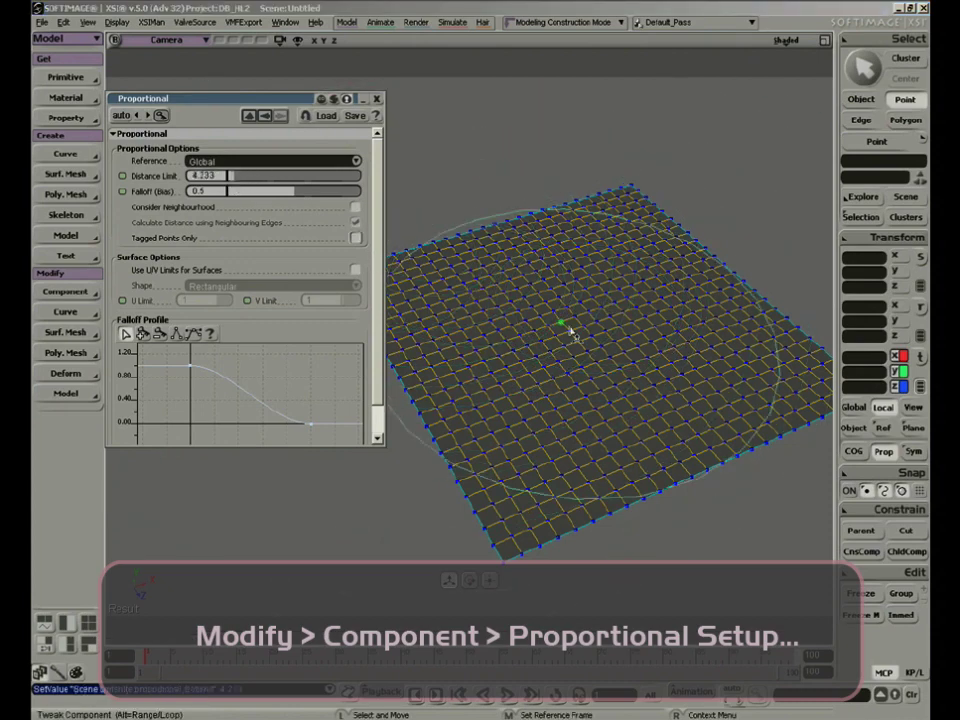
left_click_drag(579, 328, 587, 200)
key("ctrl+z")
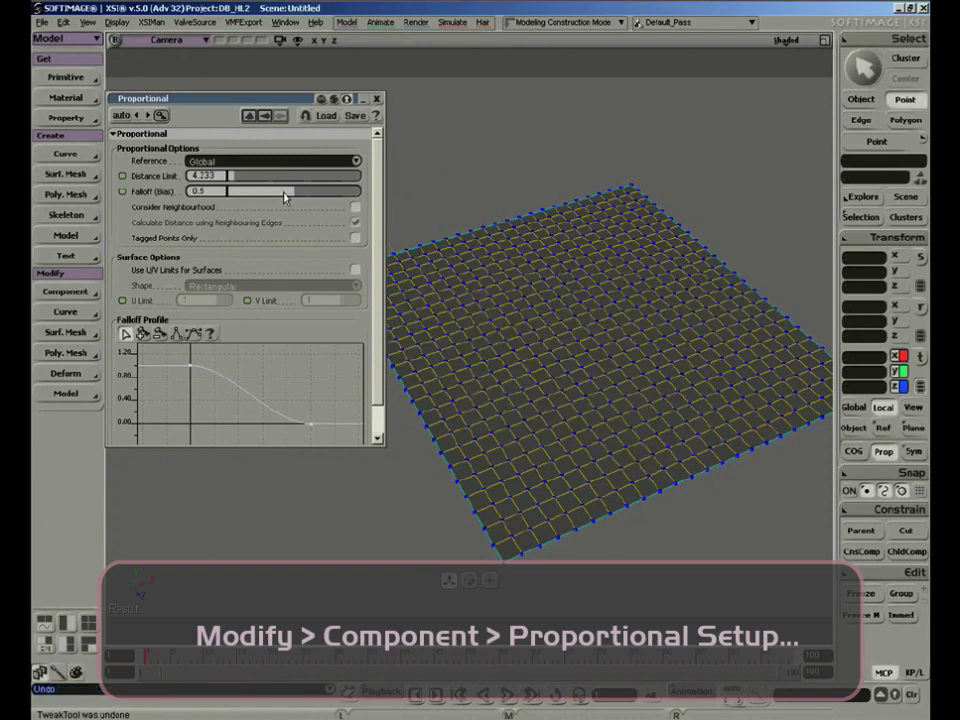
Step: Set the falloff bias to 0 and the distance limit to 2.624, testing them with a point pull that is undone
left_click_drag(290, 191, 225, 191)
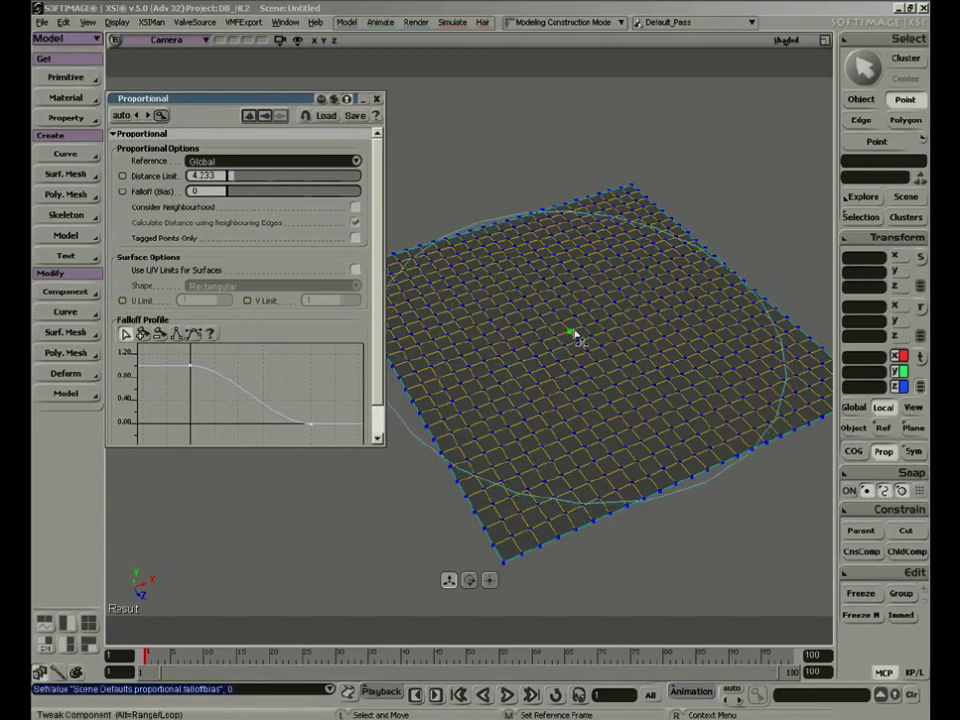
key("r")
left_click_drag(574, 336, 576, 303)
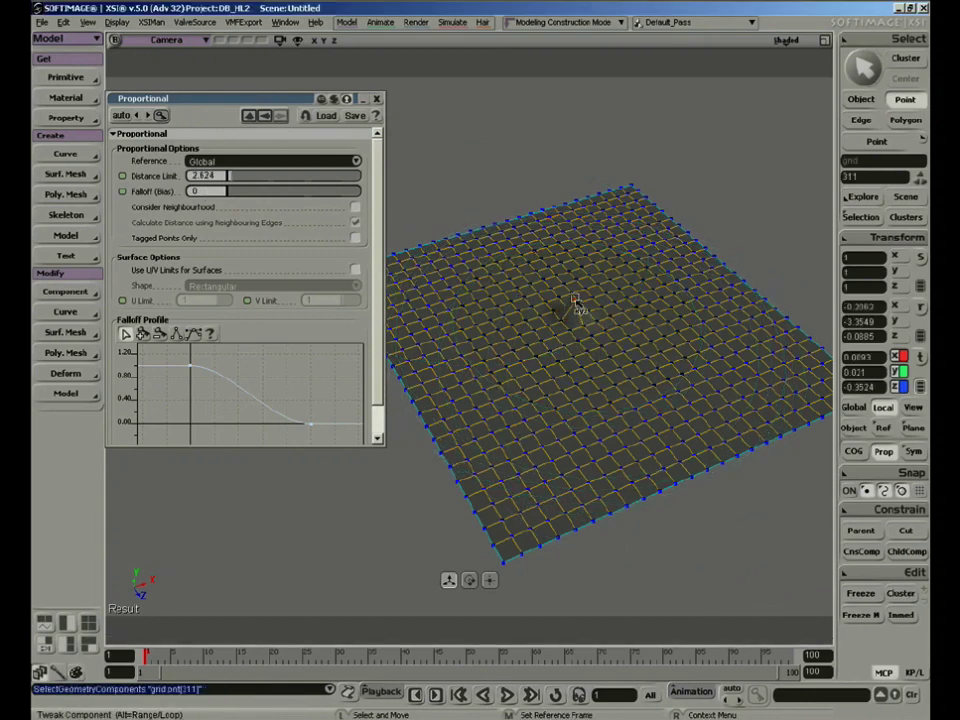
key("ctrl+z")
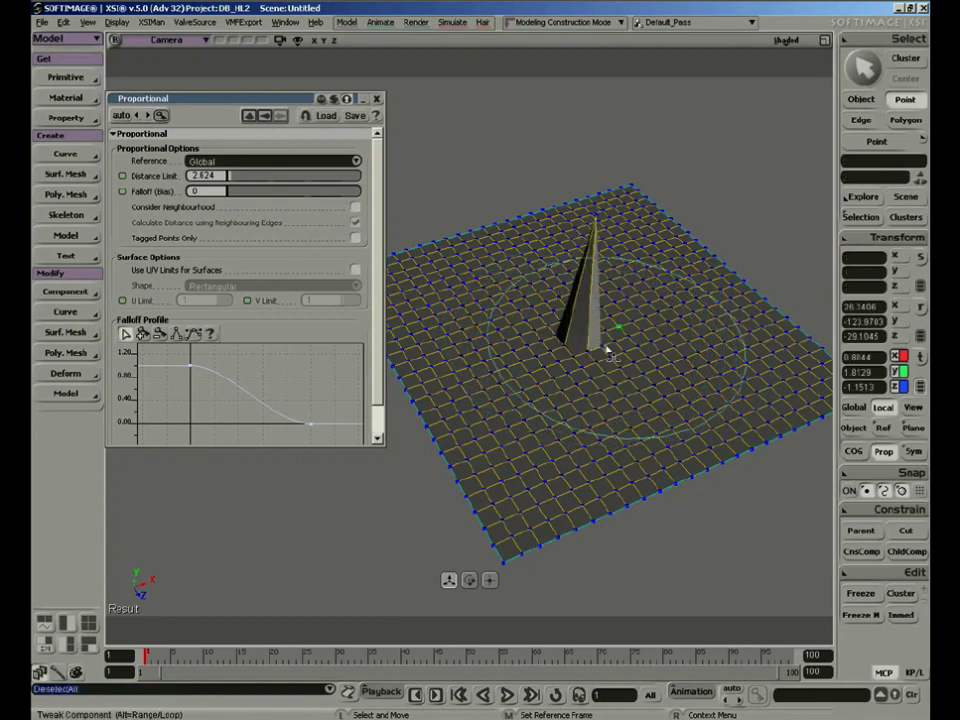
key("ctrl+z")
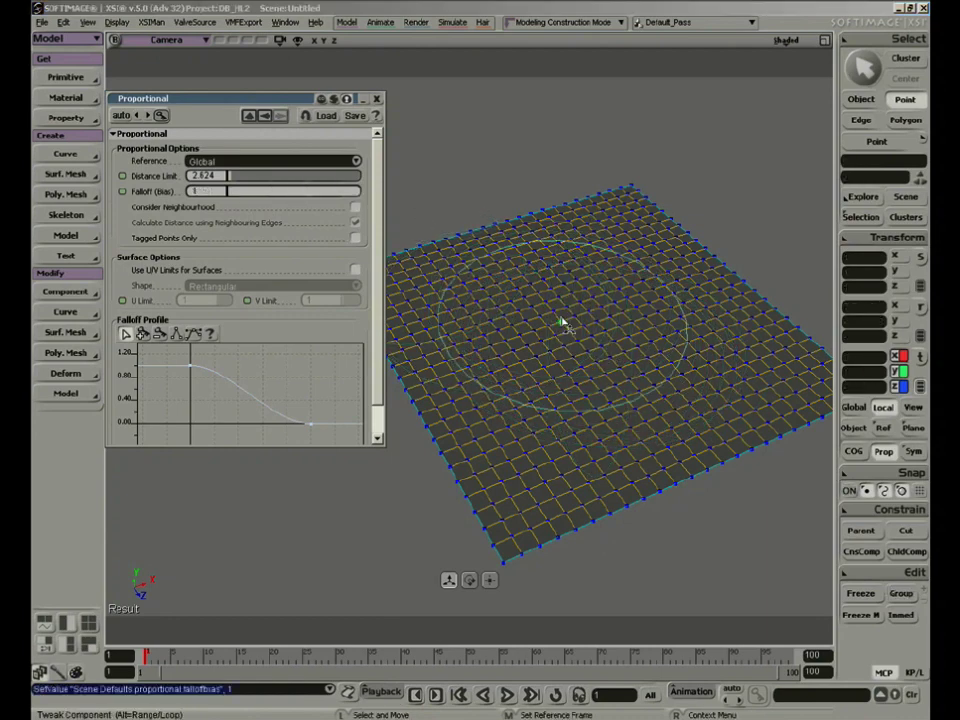
Step: Set the falloff bias to 1 and try raising the grid's centre into a flat-topped plateau, undoing each pull
left_click_drag(562, 322, 597, 290)
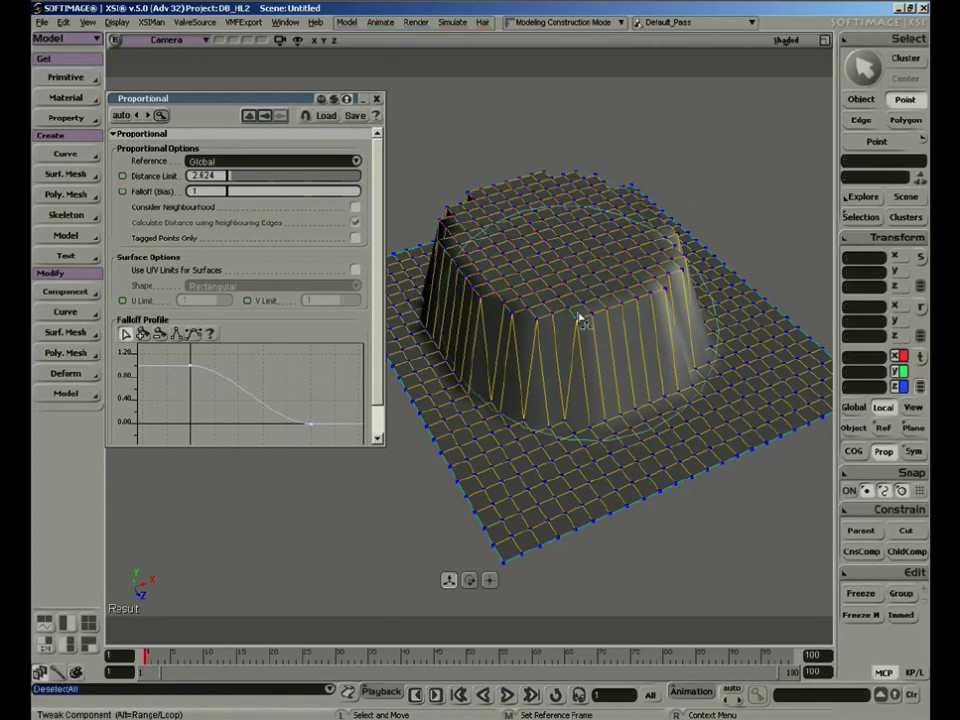
key("ctrl+z")
left_click_drag(564, 328, 563, 229)
key("ctrl+z")
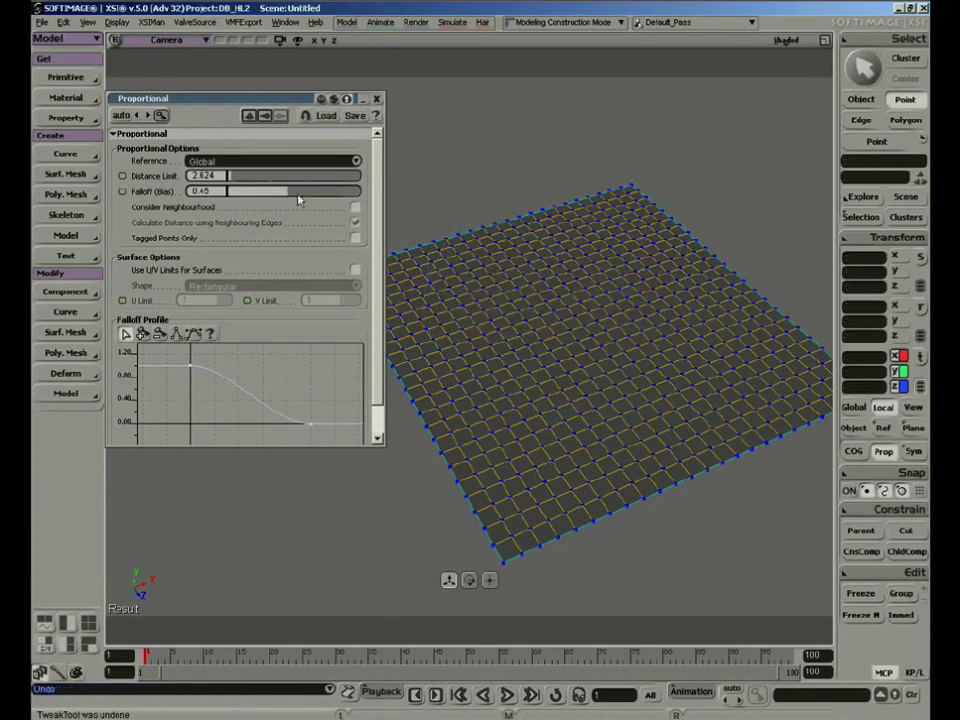
Step: Set the falloff bias to 0.259 and try pulling a central point up, undoing the deformation after inspecting it
left_click_drag(290, 192, 262, 193)
left_click_drag(583, 332, 583, 252)
key("s")
right_click_drag(595, 398, 663, 401)
key("ctrl+z")
key("s")
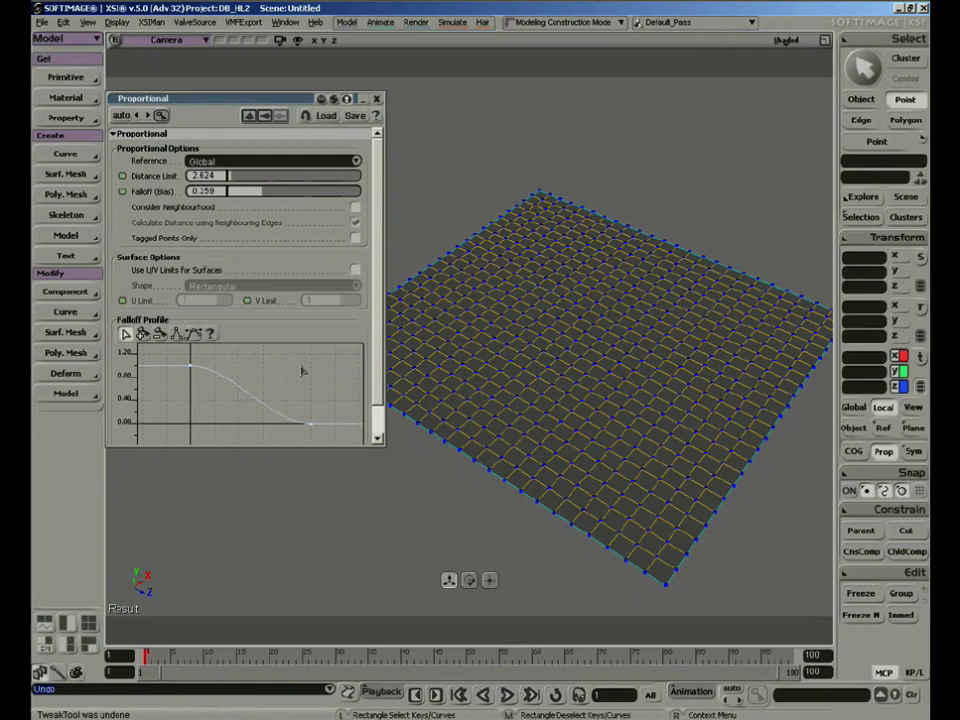
Step: Try a steeper and a flatter start tangent on the falloff profile, testing the steep one with a spike that is undone
left_click_drag(380, 282, 380, 327)
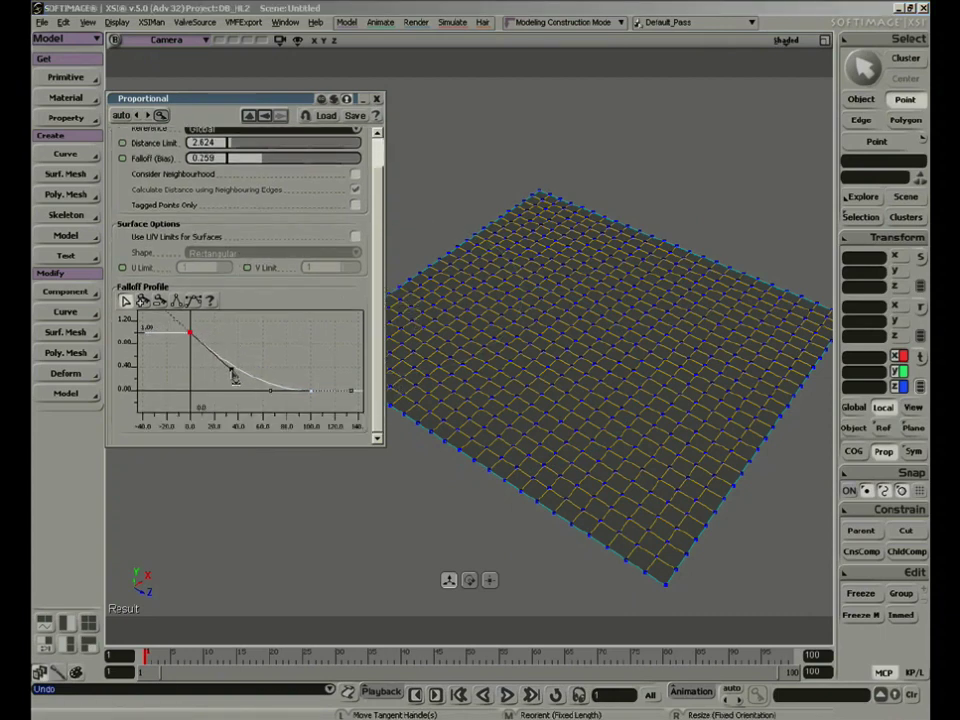
left_click_drag(585, 336, 597, 78)
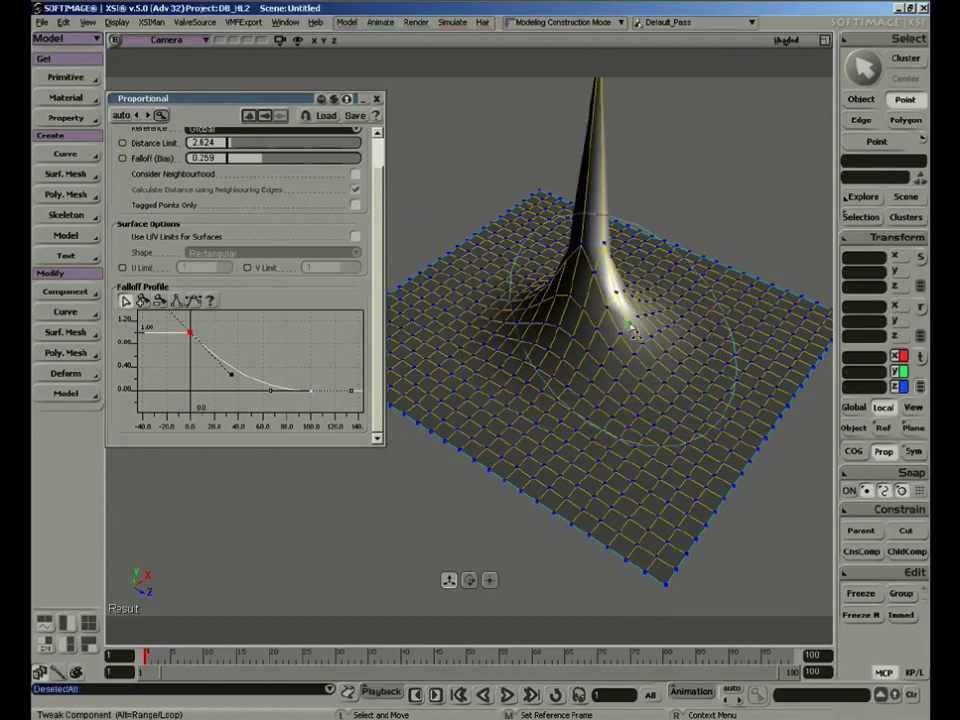
key("ctrl+z")
key("s")
right_click_drag(606, 390, 592, 364)
key("space")
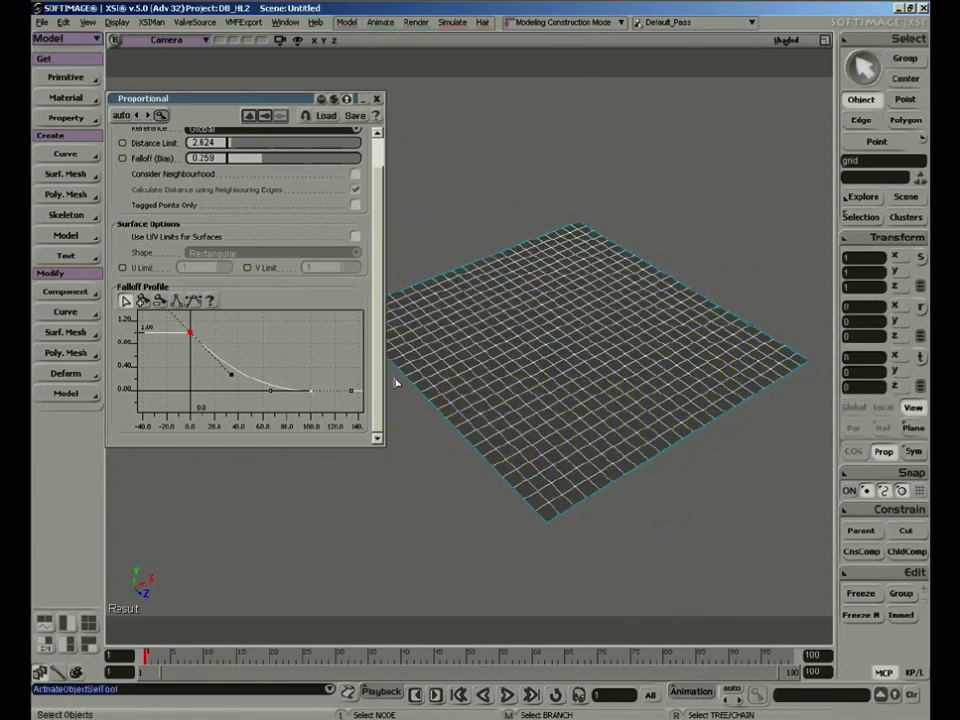
left_click_drag(232, 381, 240, 342)
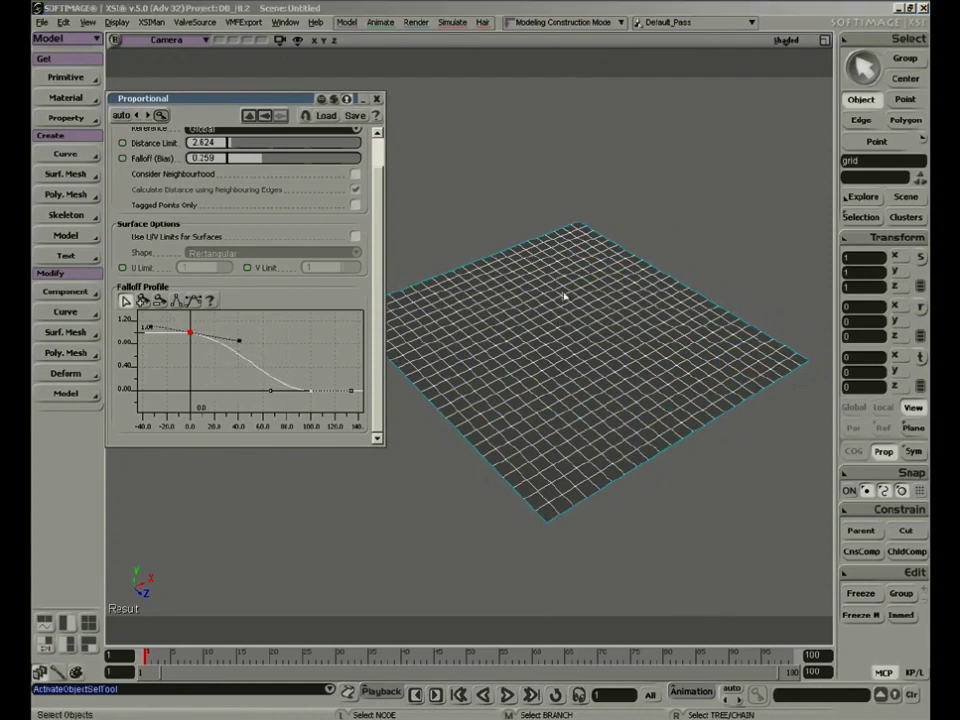
Step: Select a rounded patch of points near the centre of the grid
middle_click(565, 353)
key("t")
left_click(575, 356)
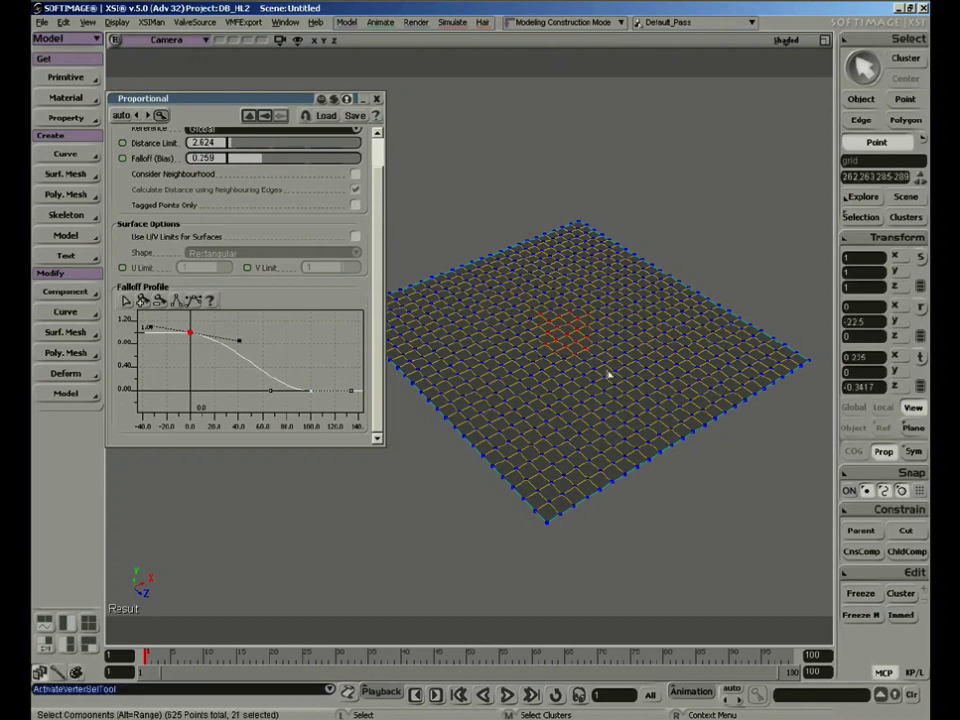
Step: Try translating the selected patch of points up along Y with proportional modification, undoing the move
key("v")
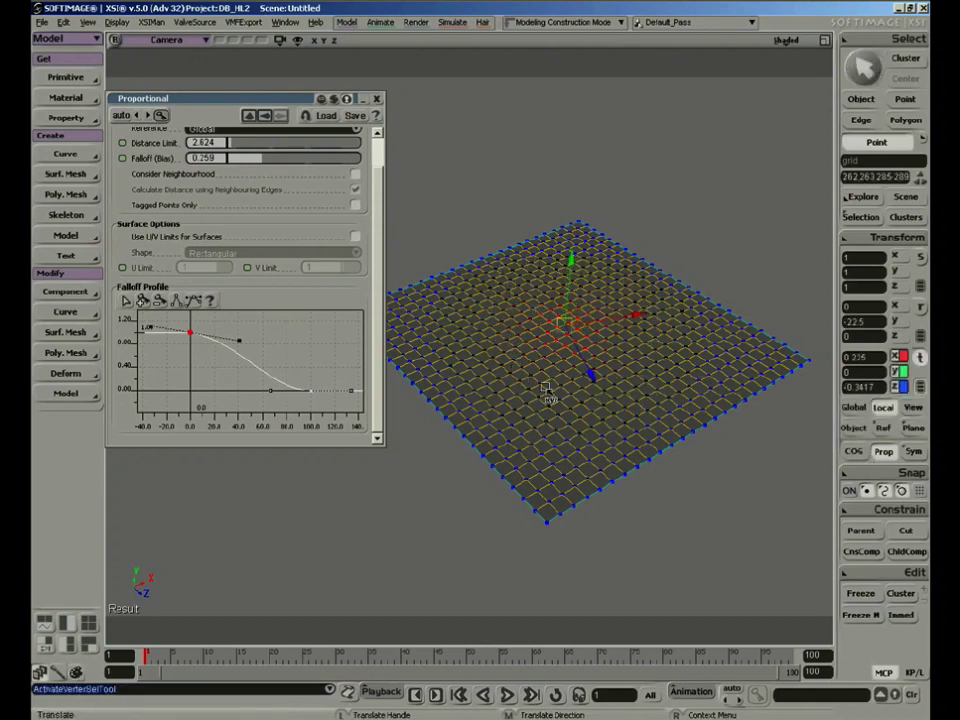
key("s")
middle_click_drag(649, 358, 594, 327)
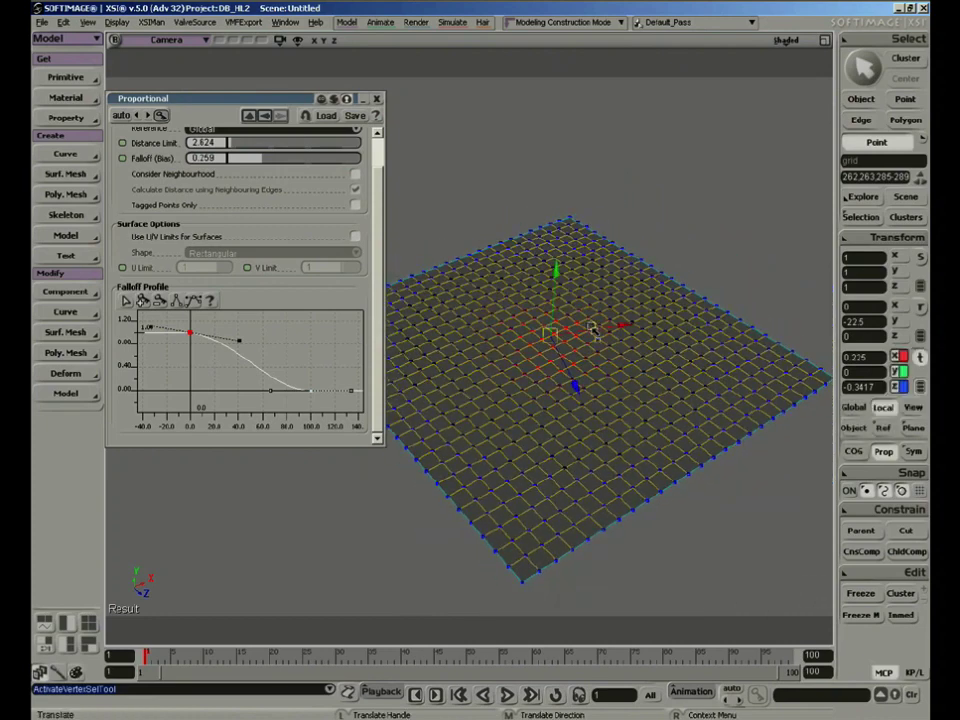
key("r")
left_click_drag(558, 272, 564, 194)
key("s")
right_click_drag(642, 334, 617, 378)
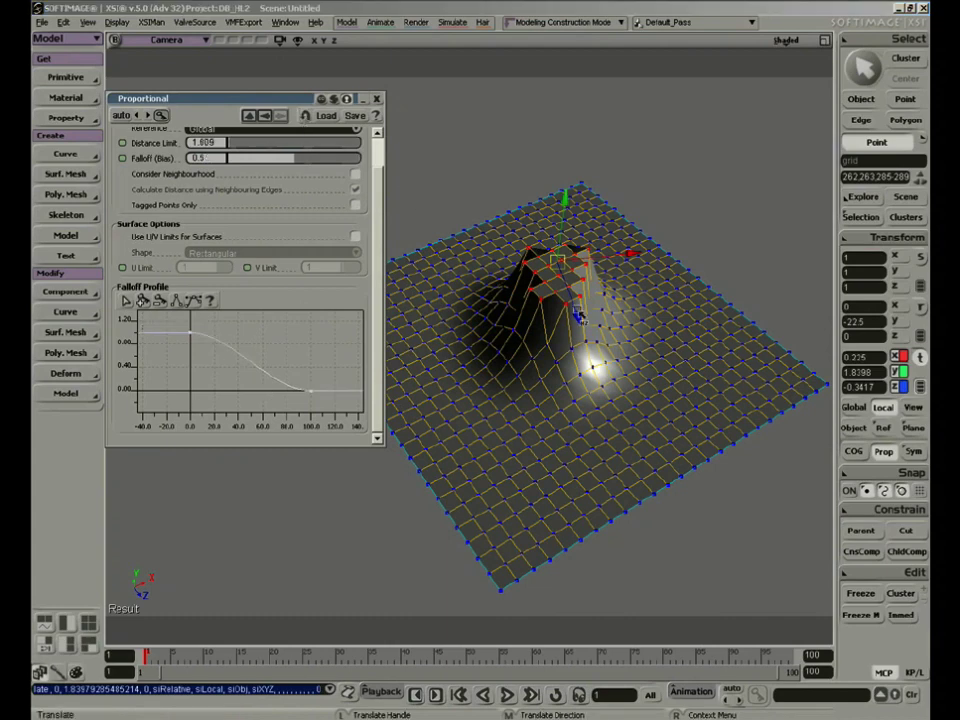
key("ctrl+z")
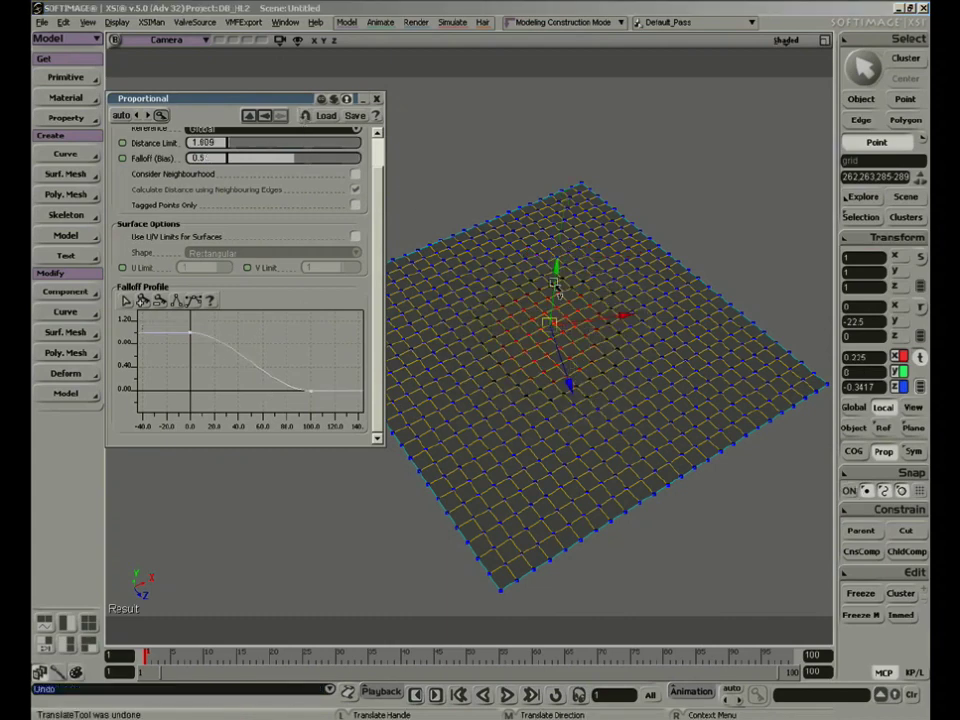
Step: Translate the selected patch of points up about 2.13 along Y with a distance limit of 1.809 and falloff bias of 0.5
left_click_drag(556, 286, 560, 205)
key("s")
right_click_drag(560, 205, 649, 326)
key("v")
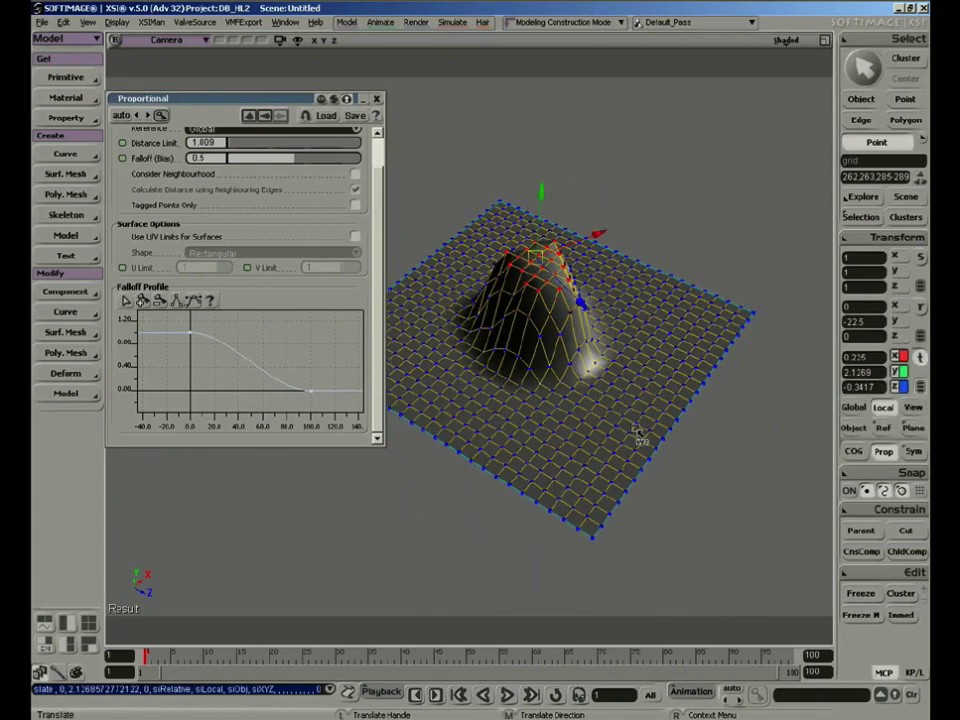
Step: Select a single edge near the grid's front corner, setting the proportional distance limit to 1.775 and the falloff bias to 0.667
key("e")
left_click(580, 489)
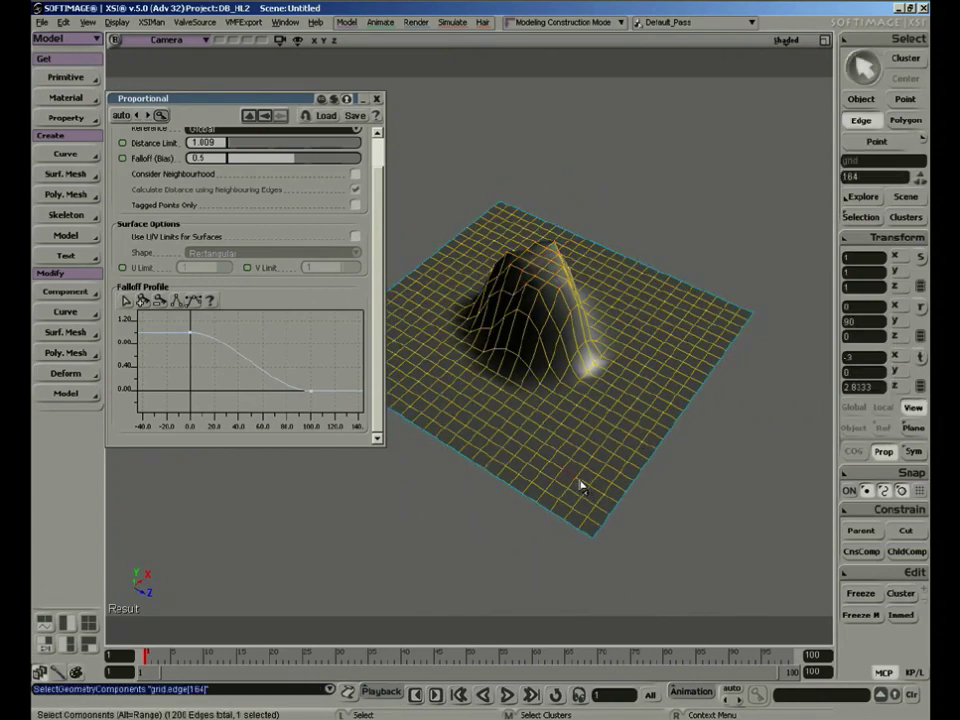
key("v")
scroll(587, 455, "down", 4)
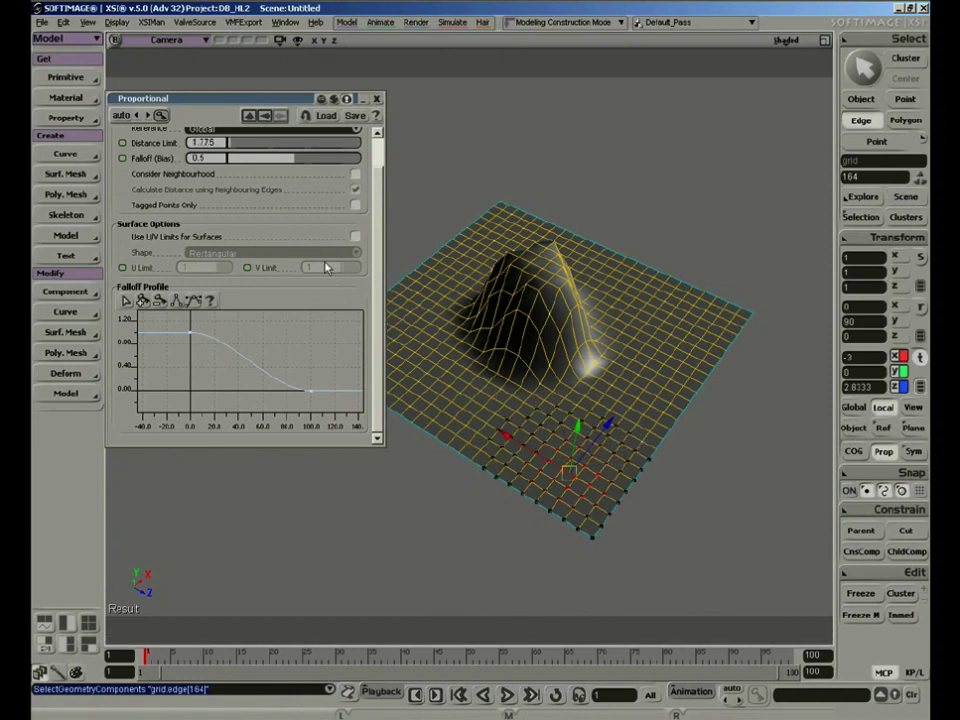
left_click_drag(311, 160, 318, 160)
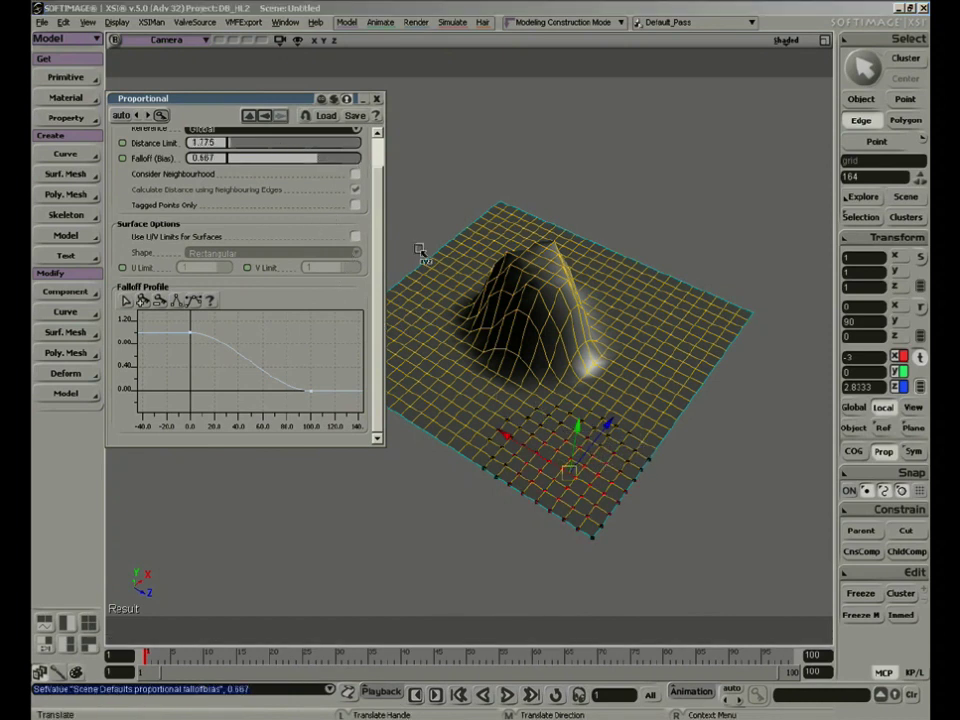
Step: Translate the selected edge up about 1.89 along Y to form a rounded hill at the grid's corner
left_click_drag(578, 427, 584, 373)
key("s")
right_click_drag(620, 446, 608, 490)
key("v")
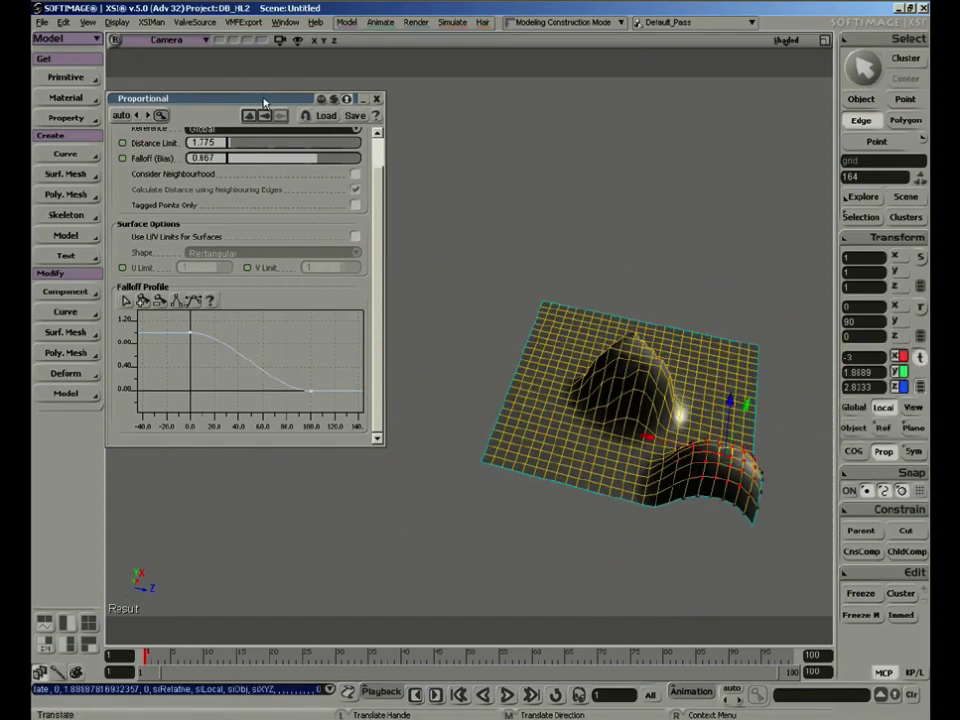
Step: Close the Proportional settings, reopen them from the proportional modification control, and close them again
left_click_drag(250, 98, 280, 114)
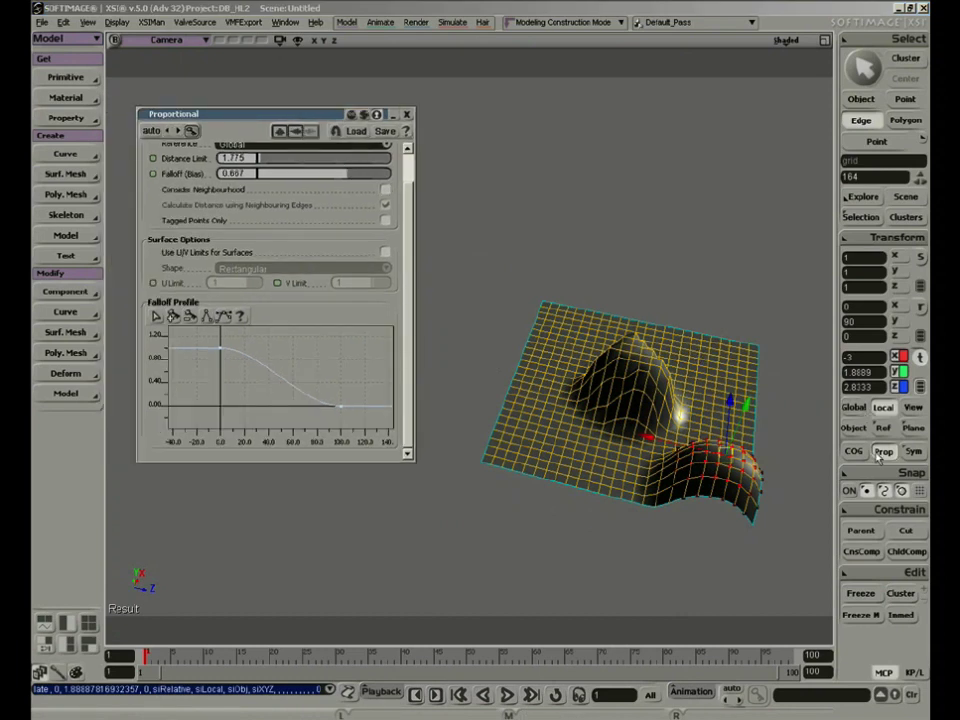
left_click(406, 116)
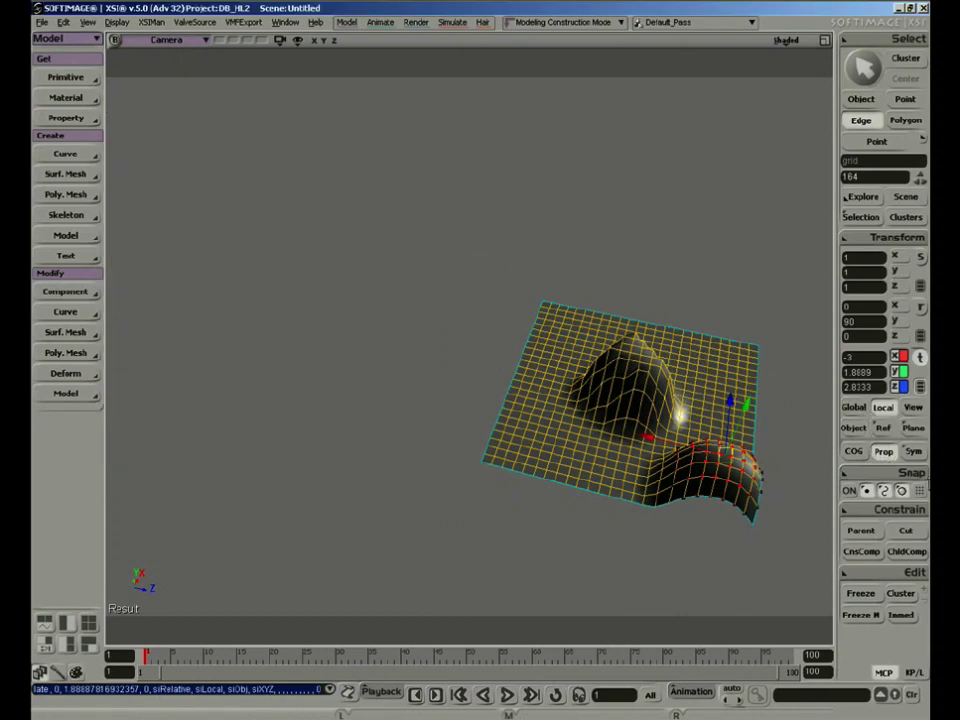
left_click(880, 452)
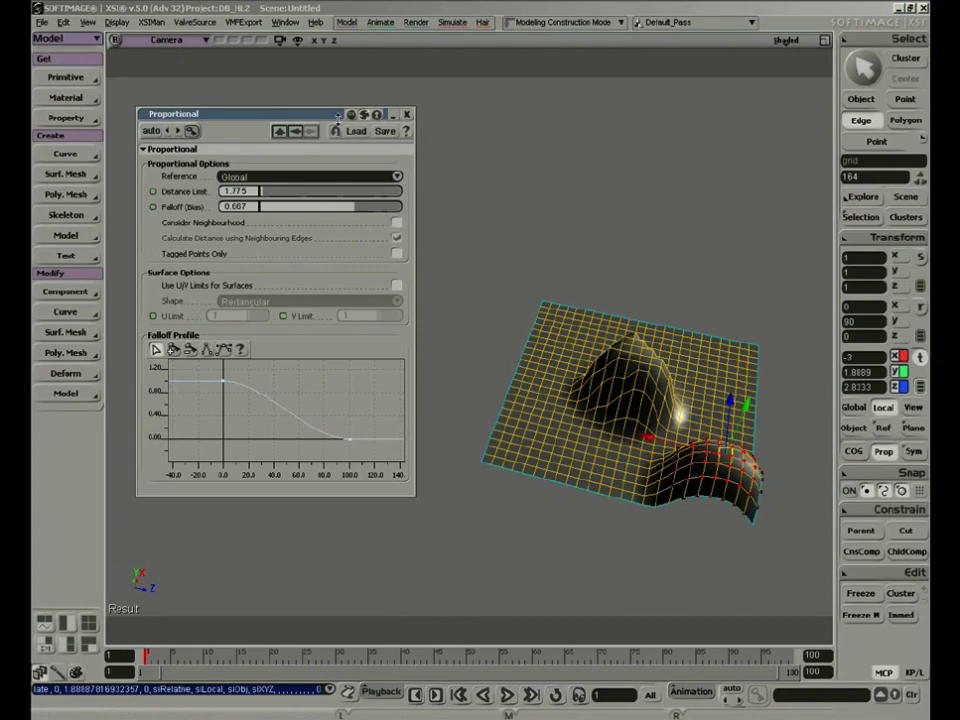
left_click(408, 115)
Step: Use the Tweak Component Tool to pull single points up into two more hills on the flat areas of the grid
key("s")
middle_click_drag(685, 213, 456, 159)
left_click_drag(518, 184, 418, 152)
right_click_drag(418, 152, 626, 225)
left_click_drag(640, 365, 537, 161)
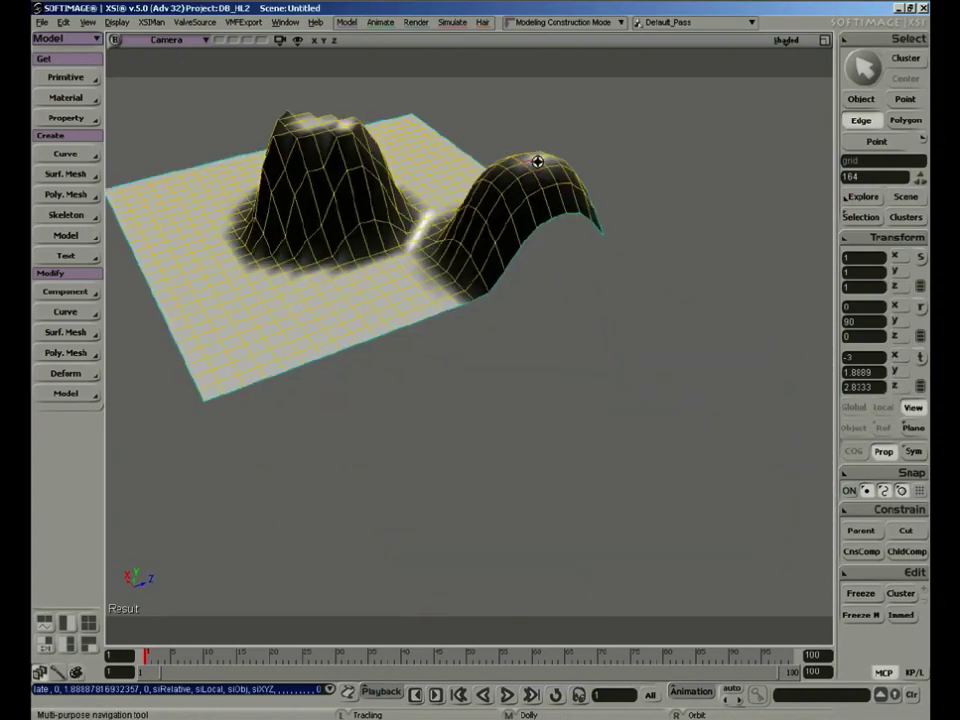
right_click_drag(537, 161, 641, 300)
key("m")
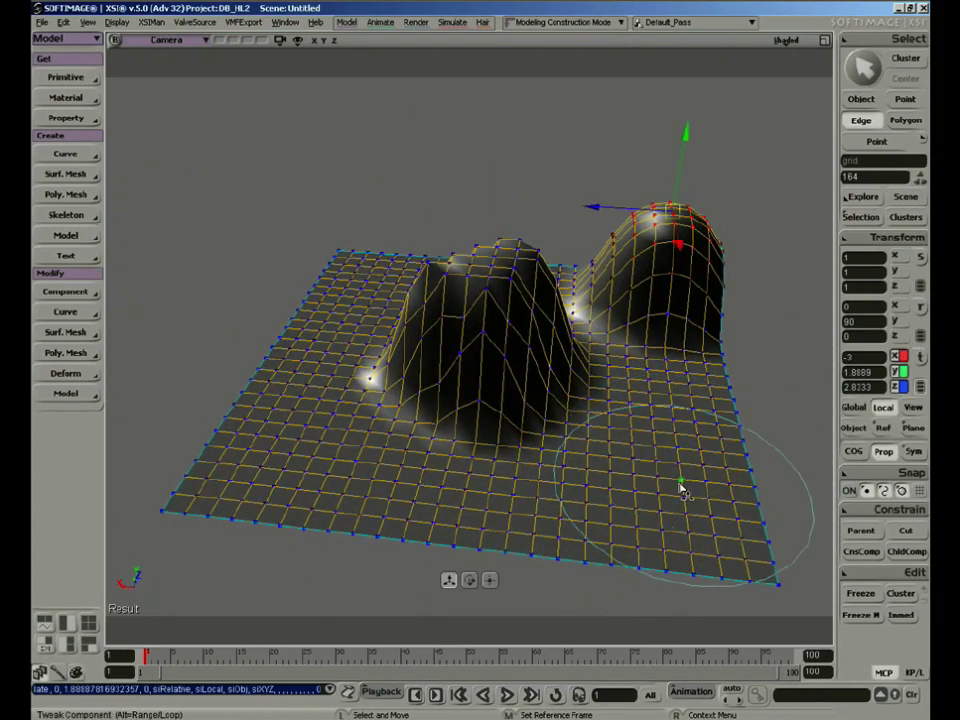
left_click_drag(658, 482, 656, 360)
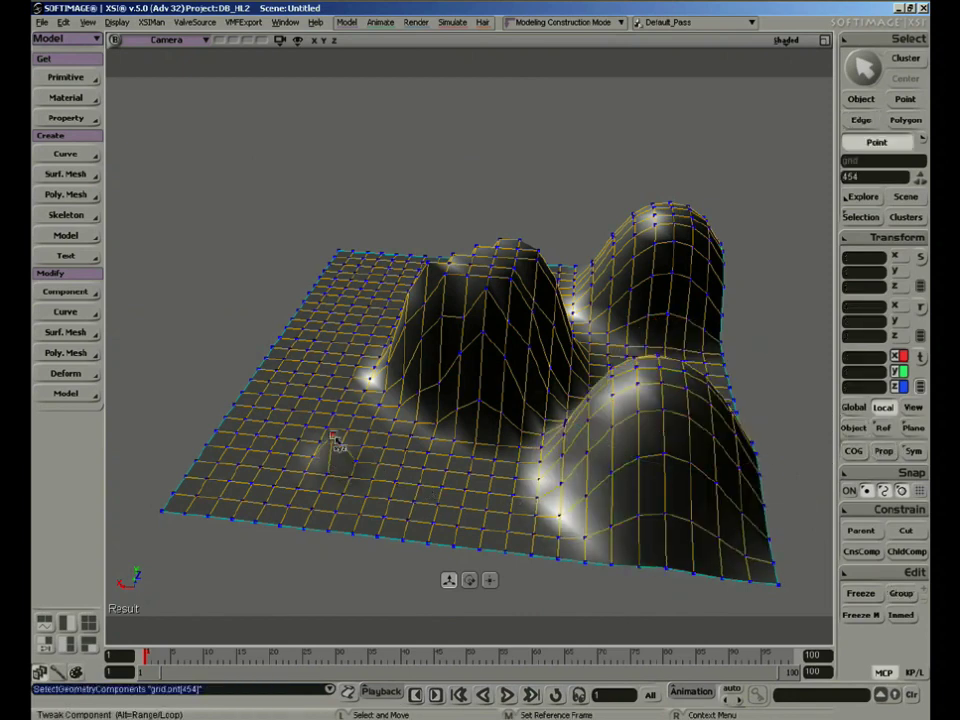
left_click_drag(336, 443, 333, 332)
key("s")
right_click_drag(474, 388, 289, 214)
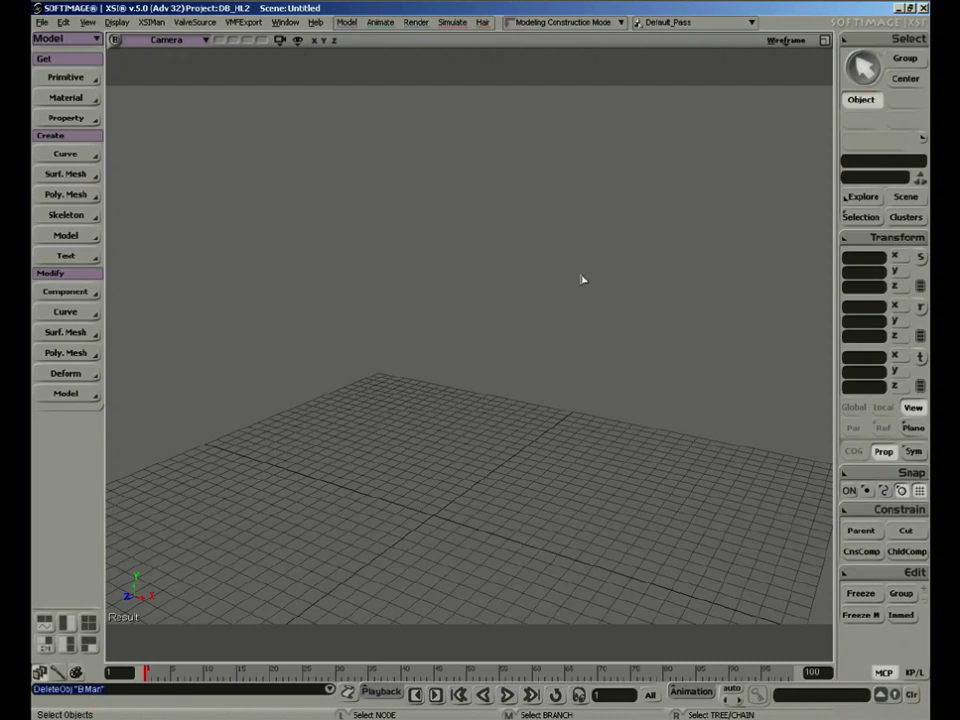
Step: Add the Body - Man primitive model to the empty scene and frame it in the view
left_click(68, 77)
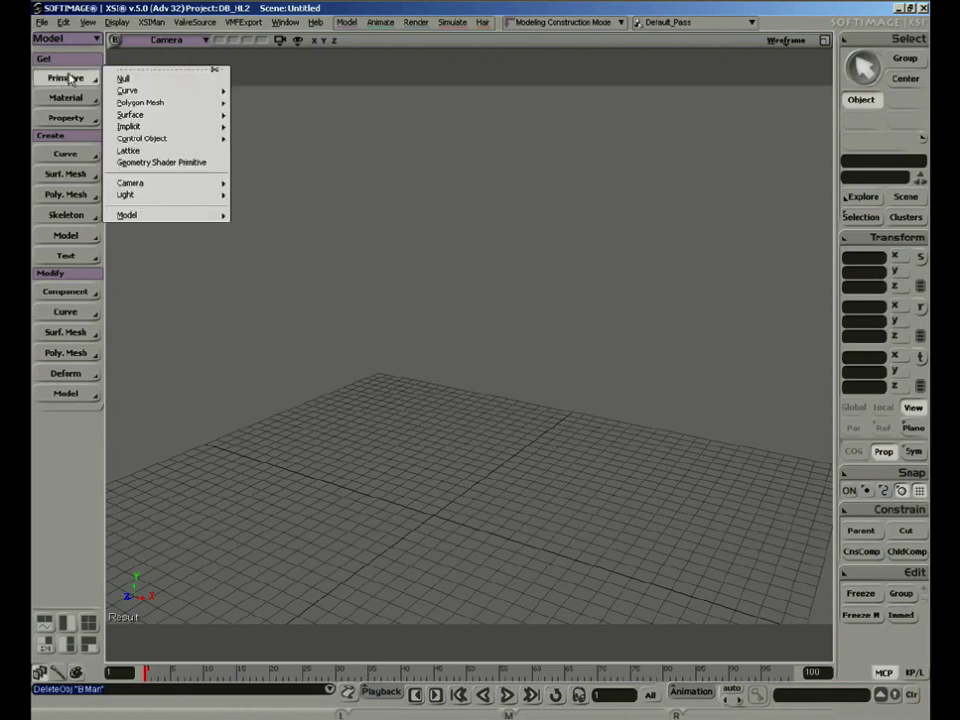
mouse_move(130, 215)
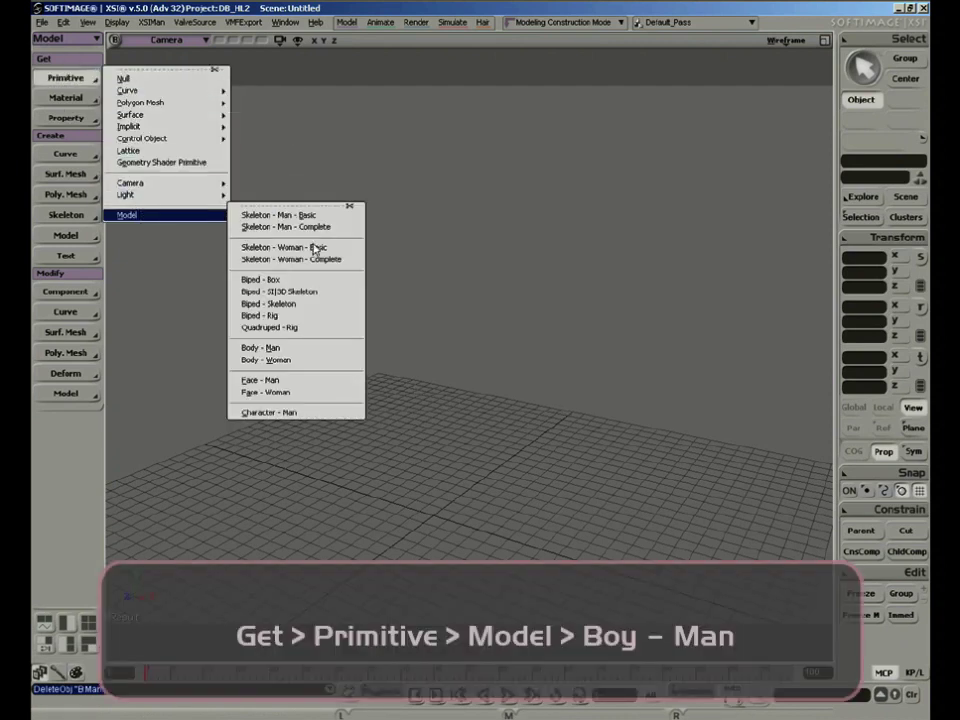
left_click(316, 348)
left_click(573, 374)
key("s")
right_click_drag(574, 375, 582, 371)
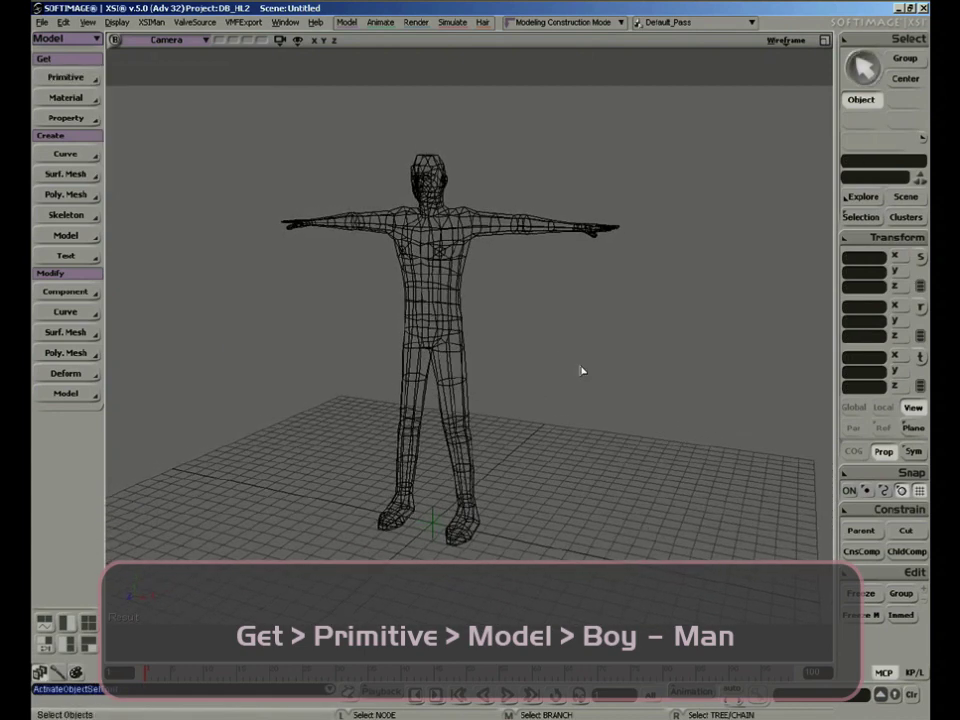
Step: Display the man model in Shaded mode in the Camera view and orbit around it to examine it
left_click(787, 40)
mouse_move(748, 260)
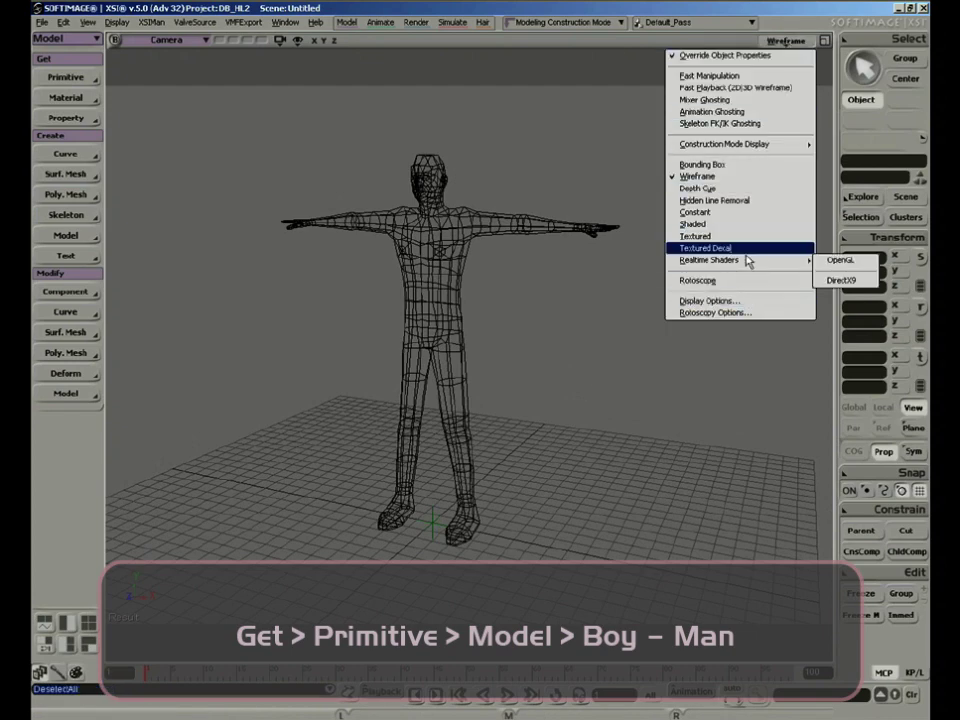
left_click(692, 224)
key("s")
mouse_move(568, 328)
right_mouse_down()
mouse_move(594, 334)
mouse_move(581, 327)
right_mouse_up()
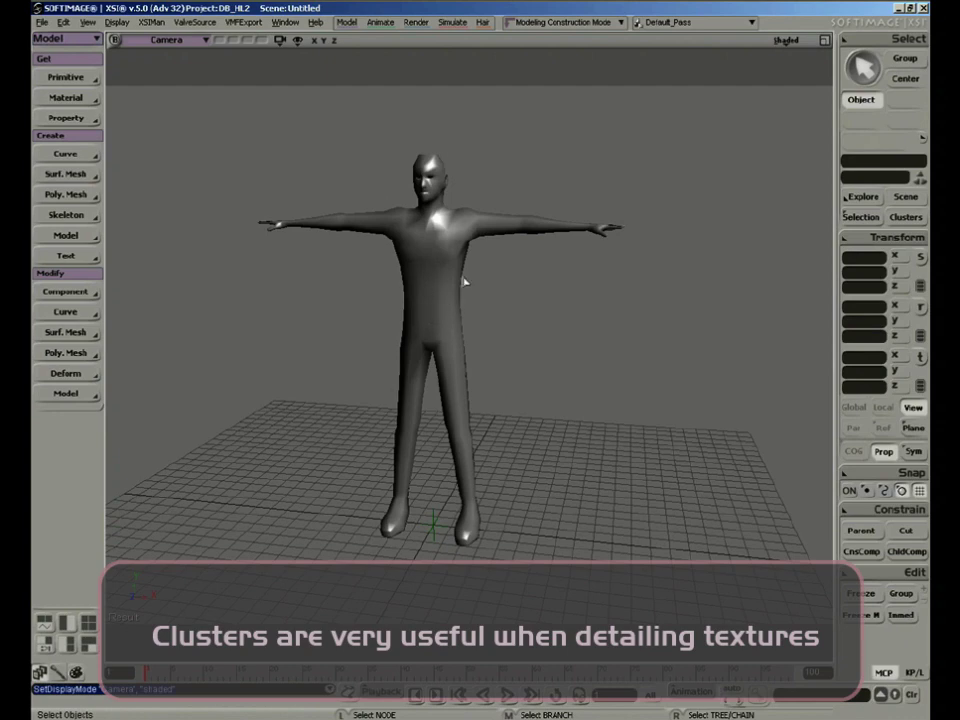
key("s")
right_click_drag(435, 241, 555, 346)
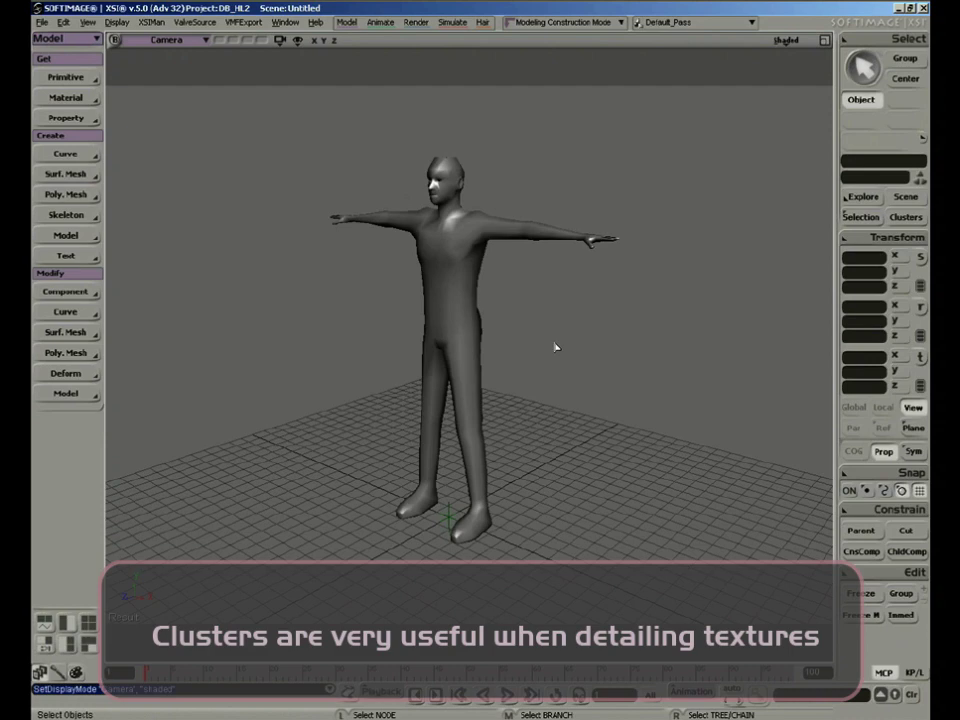
key("s")
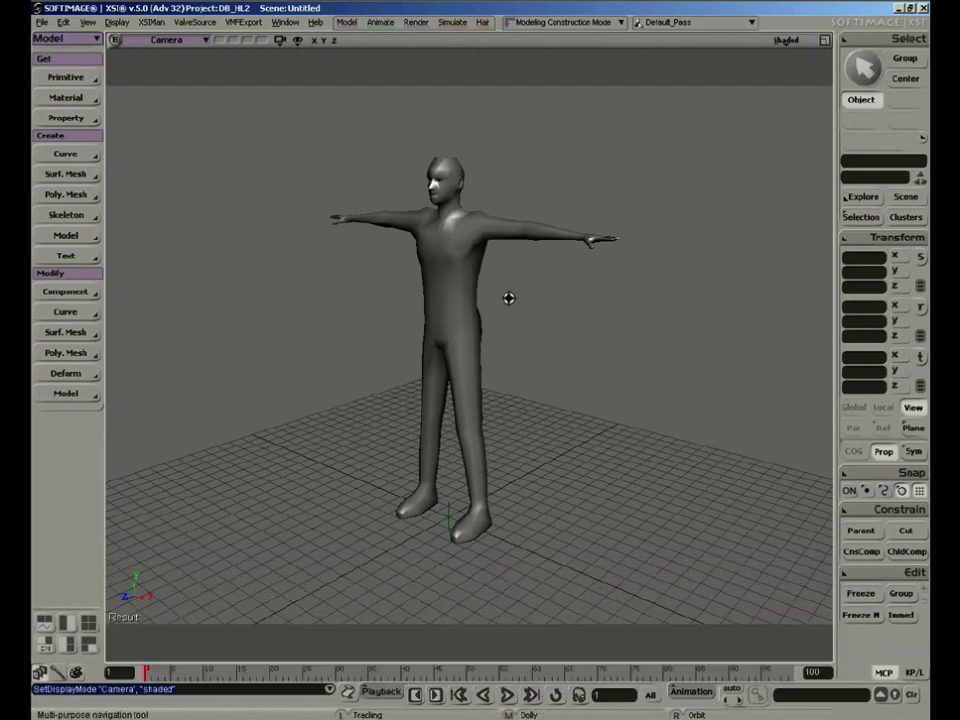
right_click_drag(526, 316, 572, 332)
Step: Select the man, open the Explorer, and expand Man down to the Polygon Mesh's Clusters folder
left_click(482, 322)
key("s")
key("8")
left_click(583, 184)
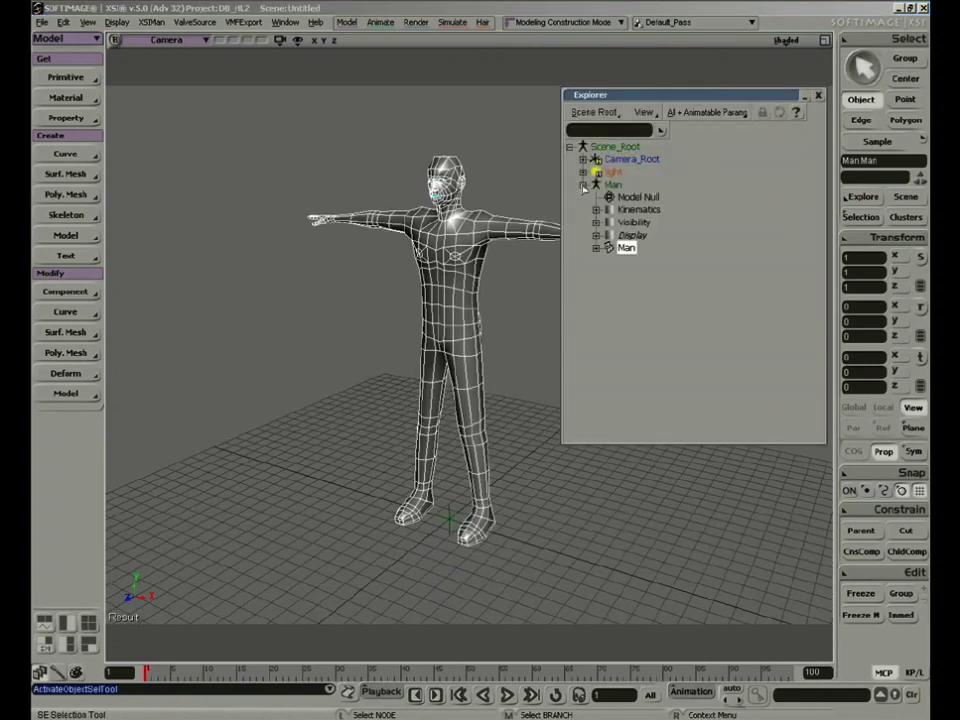
left_click(596, 247)
left_click(609, 260)
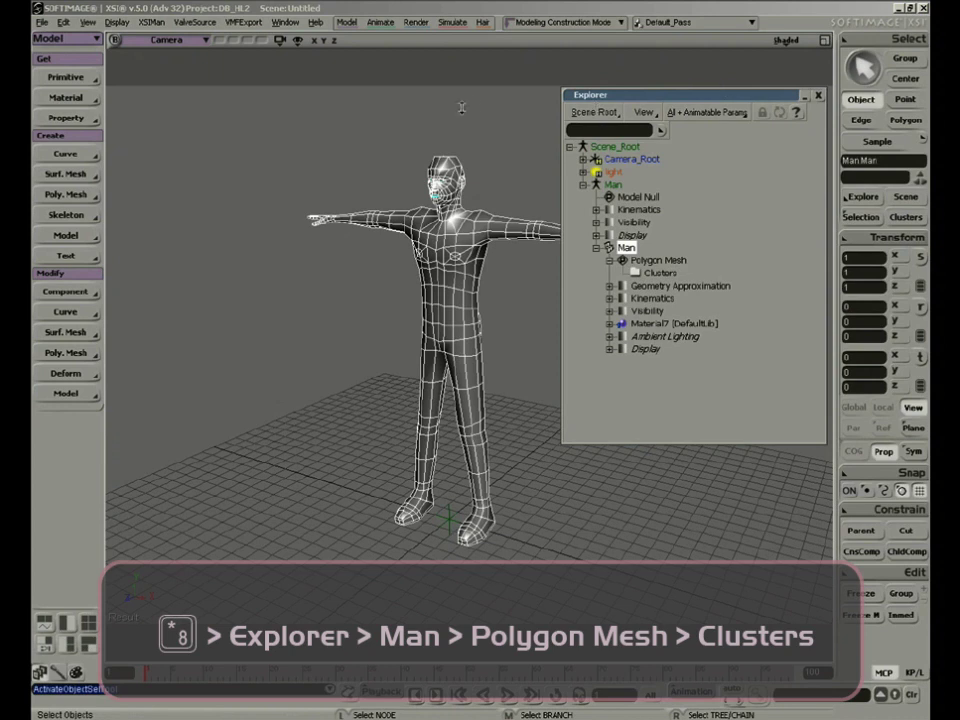
Step: Move the Explorer window off the model and make it narrower
left_click_drag(707, 89, 181, 69)
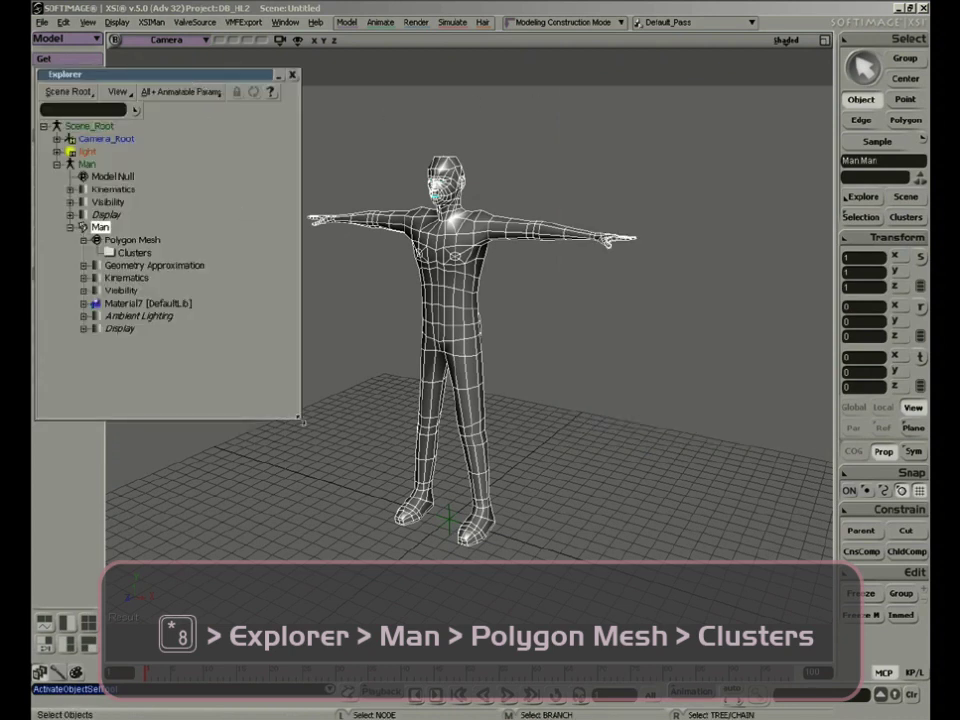
left_click_drag(300, 418, 216, 435)
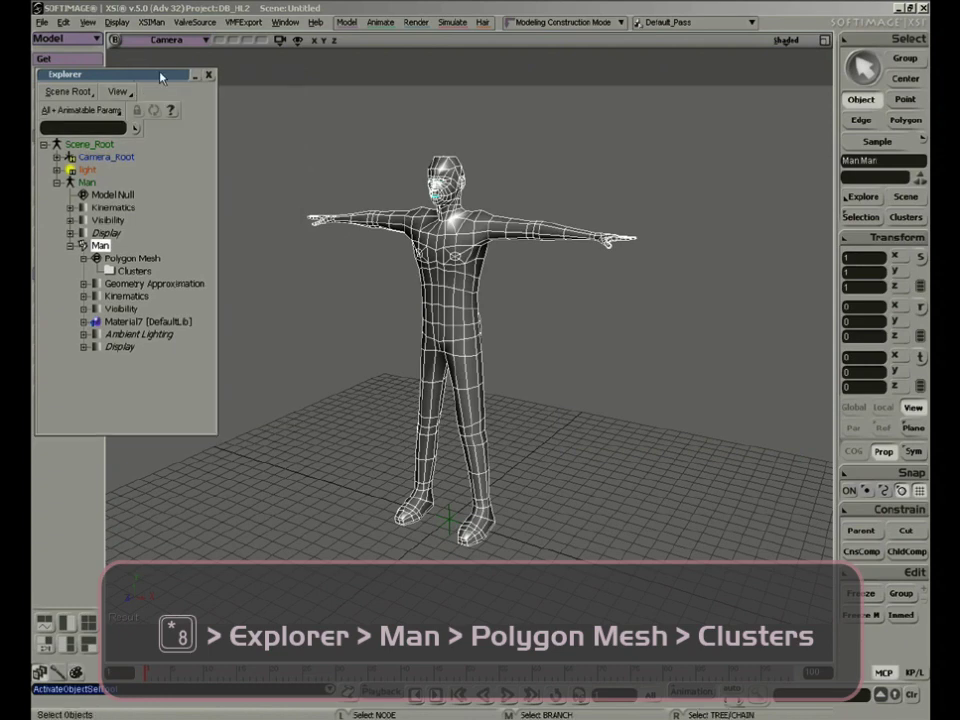
left_click_drag(160, 78, 202, 75)
Step: Select all polygons of the man's head and neck from a front view, and check the selection from behind
key("s")
right_click_drag(658, 436, 684, 428)
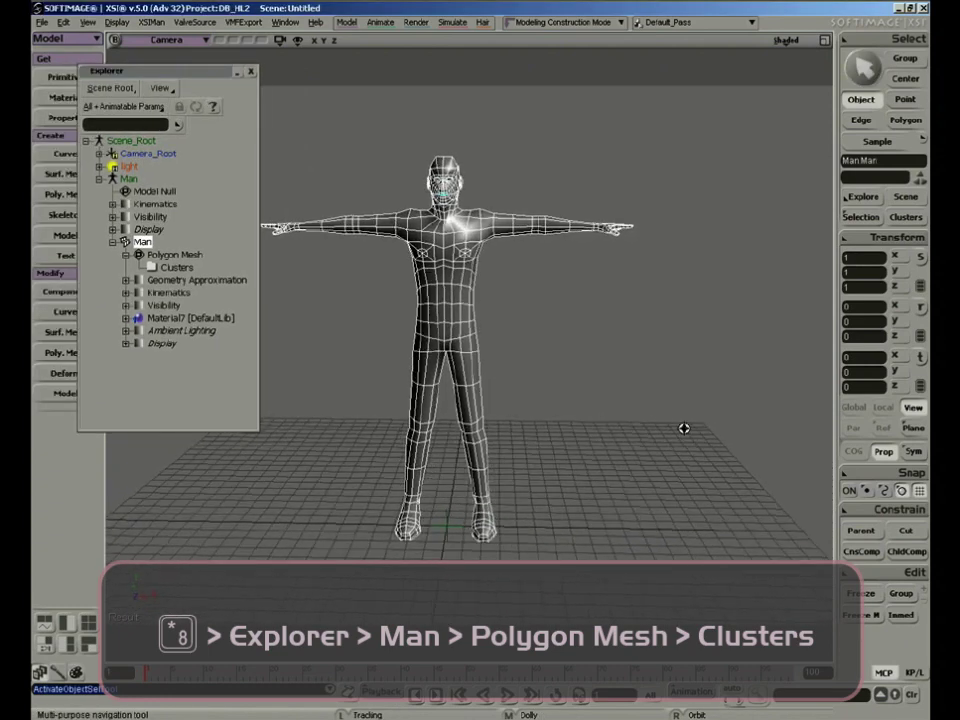
middle_click_drag(684, 428, 643, 469)
left_click_drag(643, 469, 673, 497)
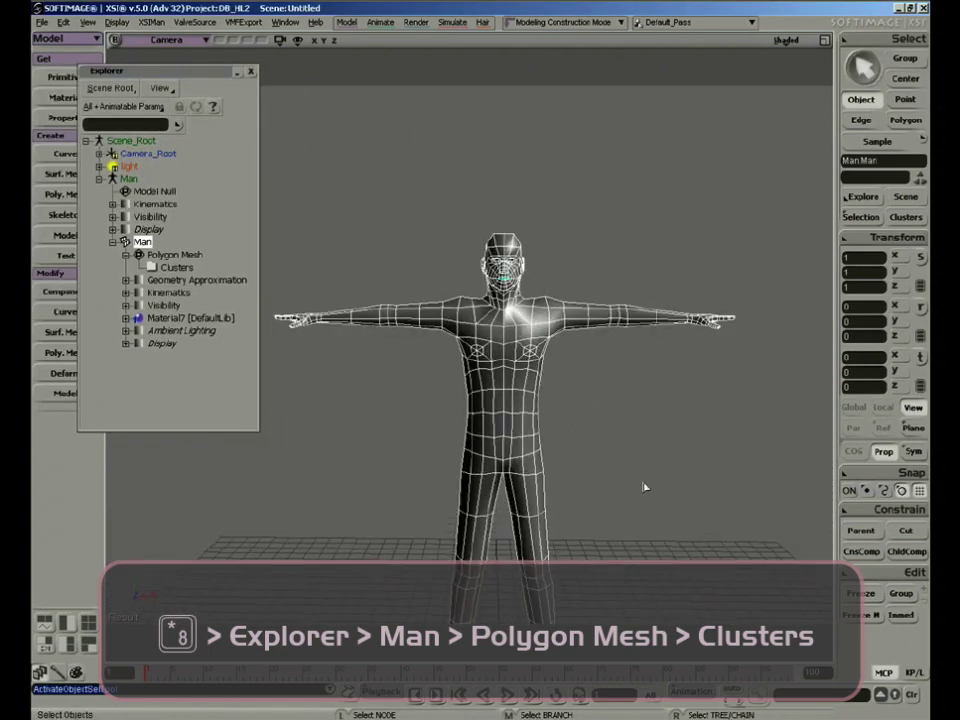
key("y")
left_click_drag(472, 222, 536, 328)
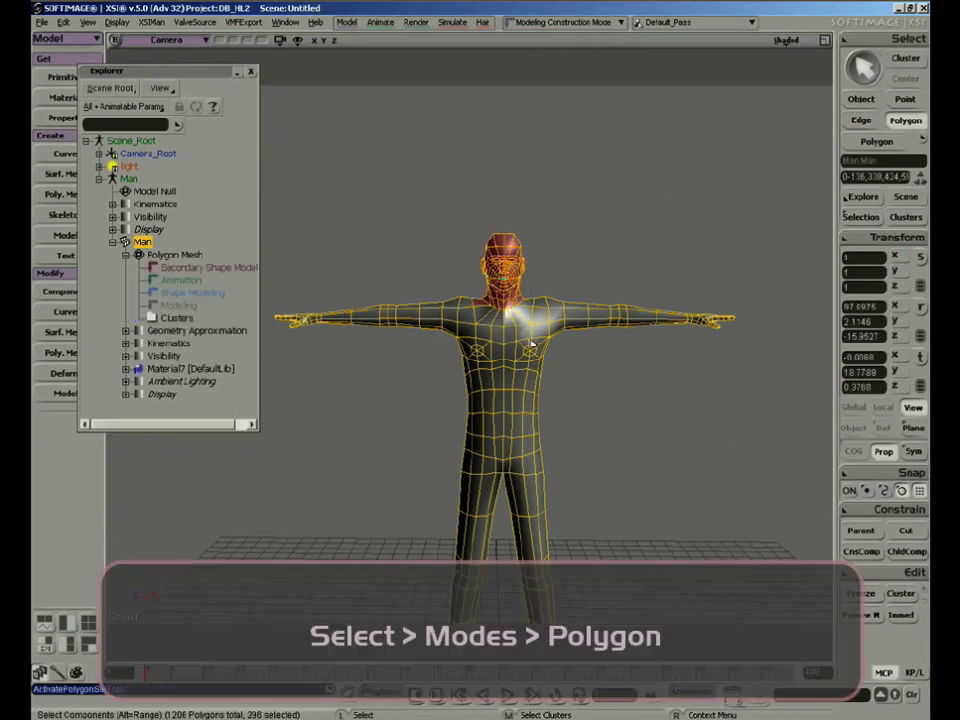
key("s")
right_click_drag(589, 309, 589, 455)
key("f")
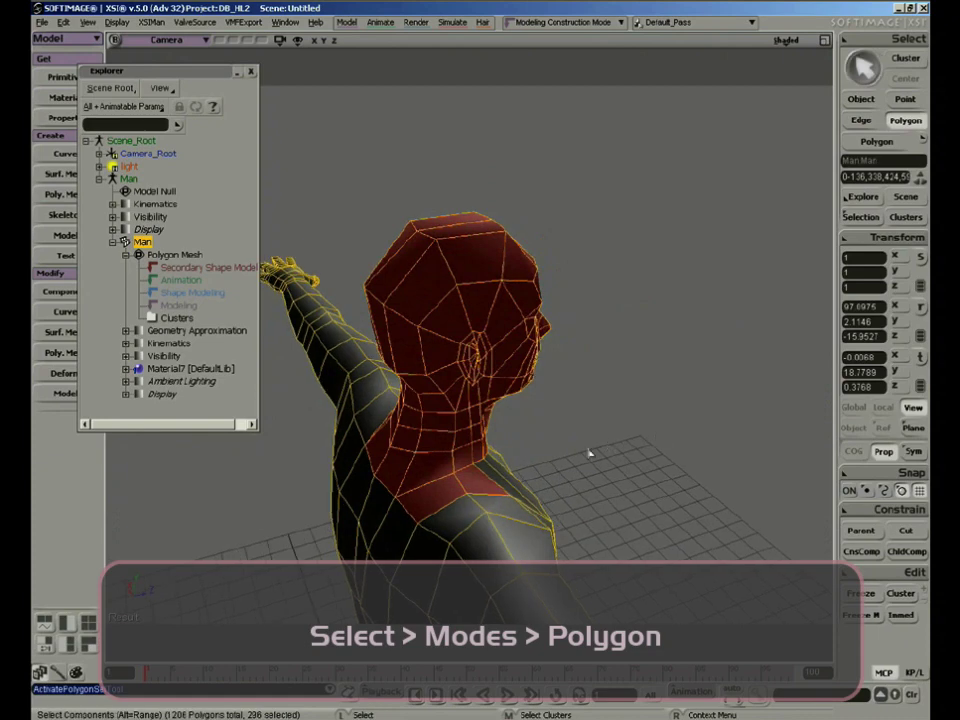
Step: Remove the stray shoulder polygons at the base of the neck from the head selection
left_click(443, 492, "shift")
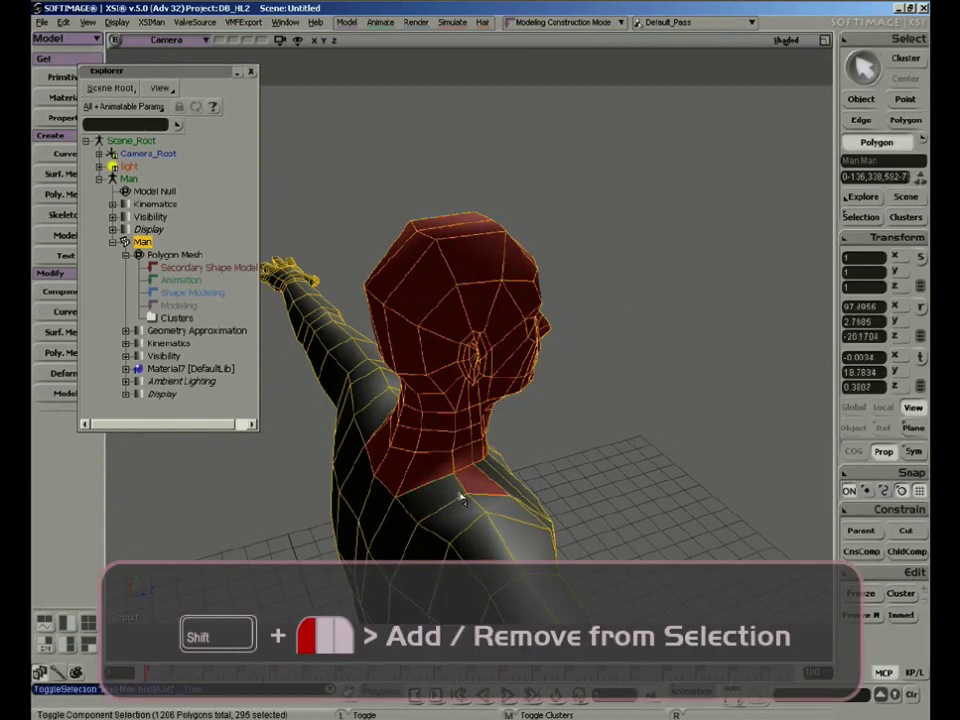
left_click(481, 485, "shift")
key("s")
right_click_drag(417, 536, 636, 454)
middle_click_drag(636, 454, 636, 274)
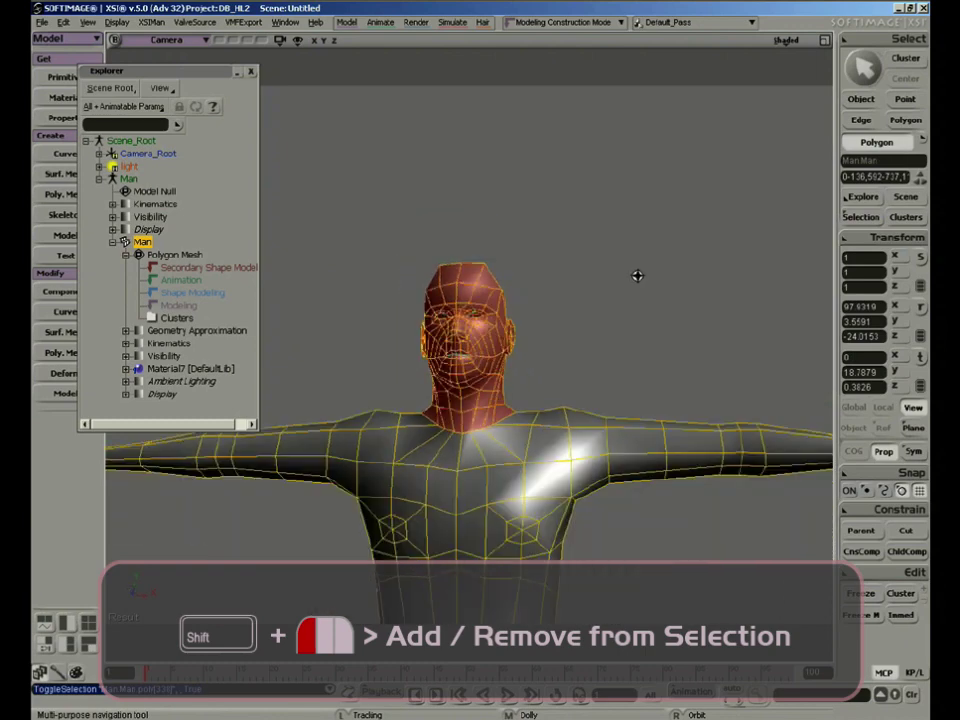
left_click_drag(590, 520, 579, 371)
middle_click_drag(579, 371, 590, 345)
right_click_drag(590, 345, 617, 348)
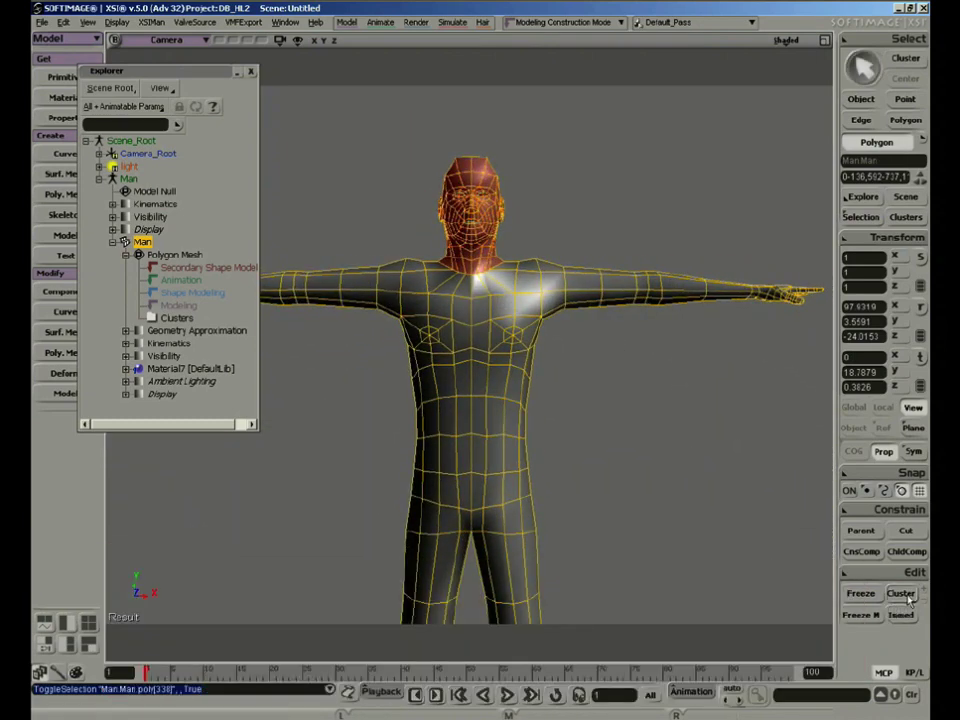
Step: Create a cluster from the selected head polygons and rename it Cabeza
left_click(900, 594)
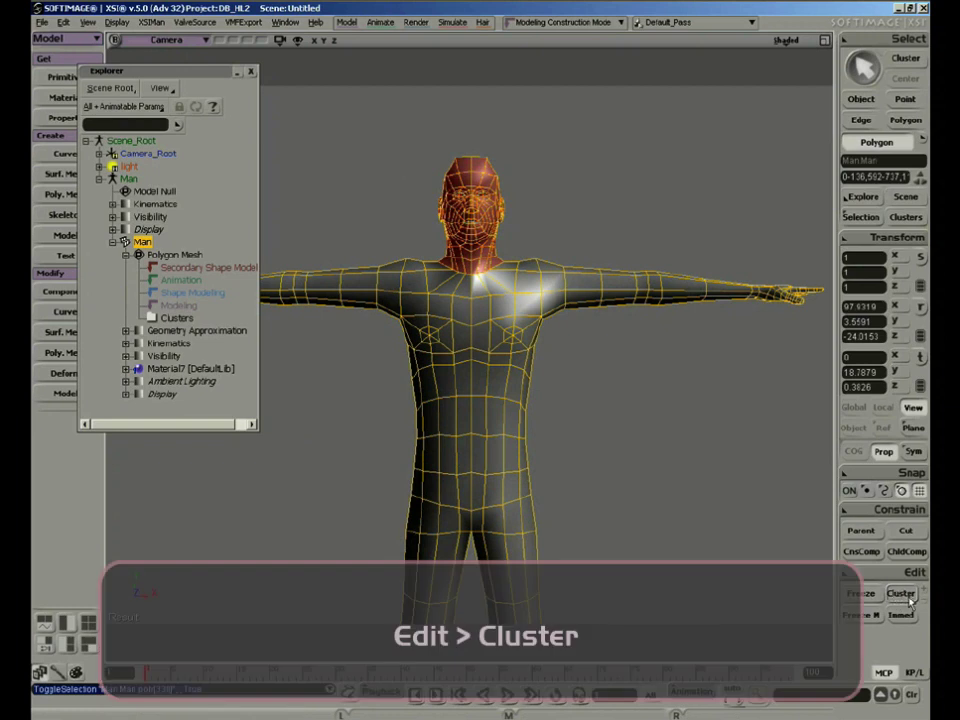
left_click(139, 318)
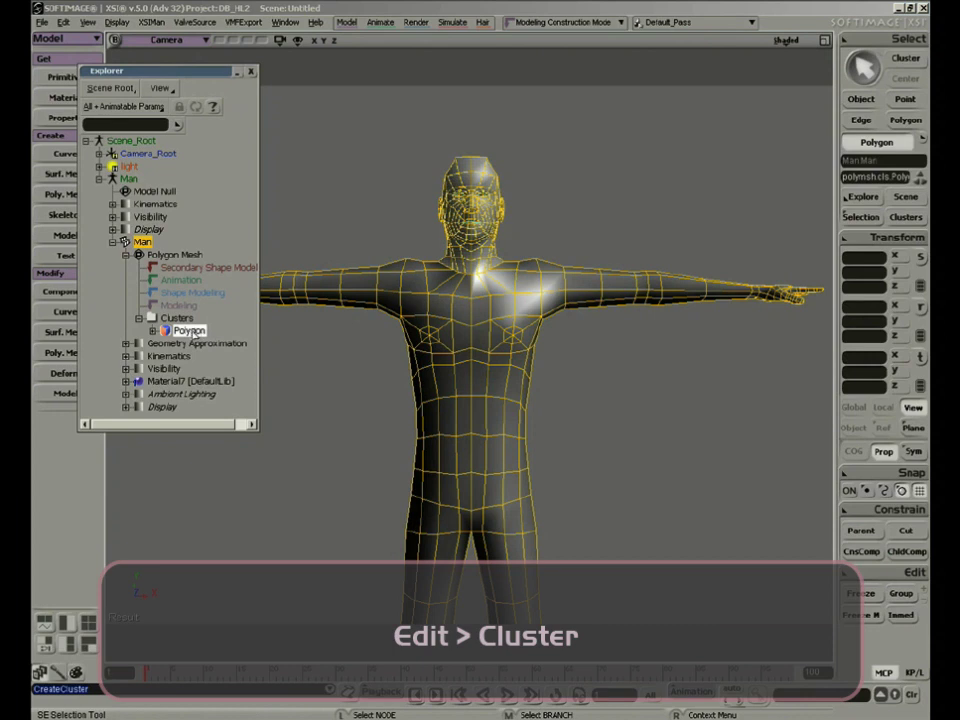
left_click(190, 331)
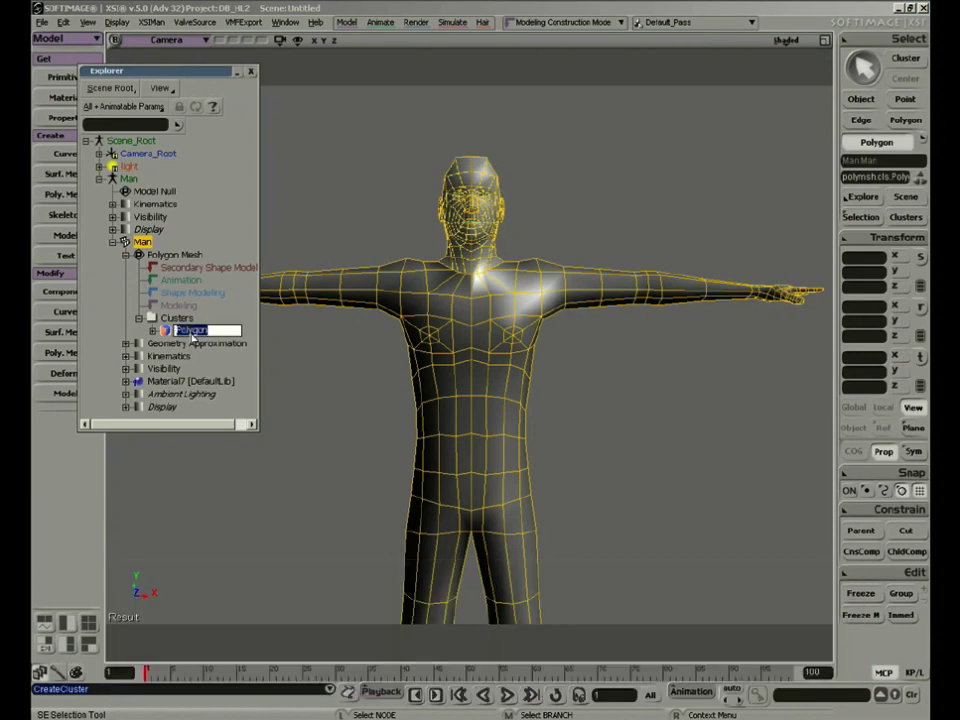
type("Cl")
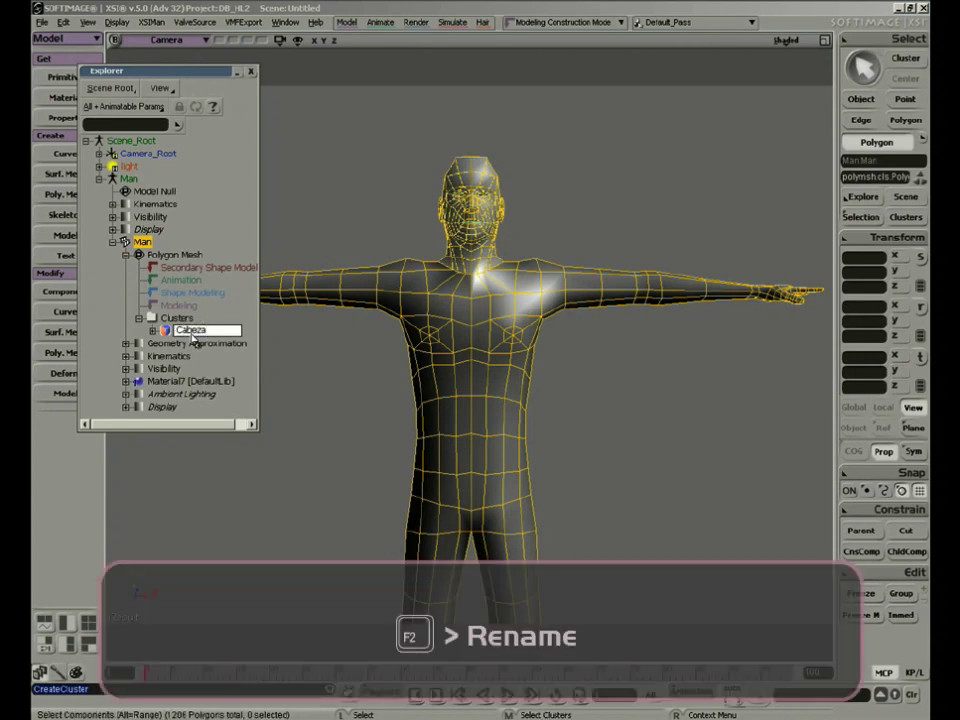
key("Return")
Step: Select the polygons of the man's left arm and create a cluster from them
key("a")
key("s")
middle_click_drag(631, 407, 623, 385)
right_click_drag(623, 385, 592, 406)
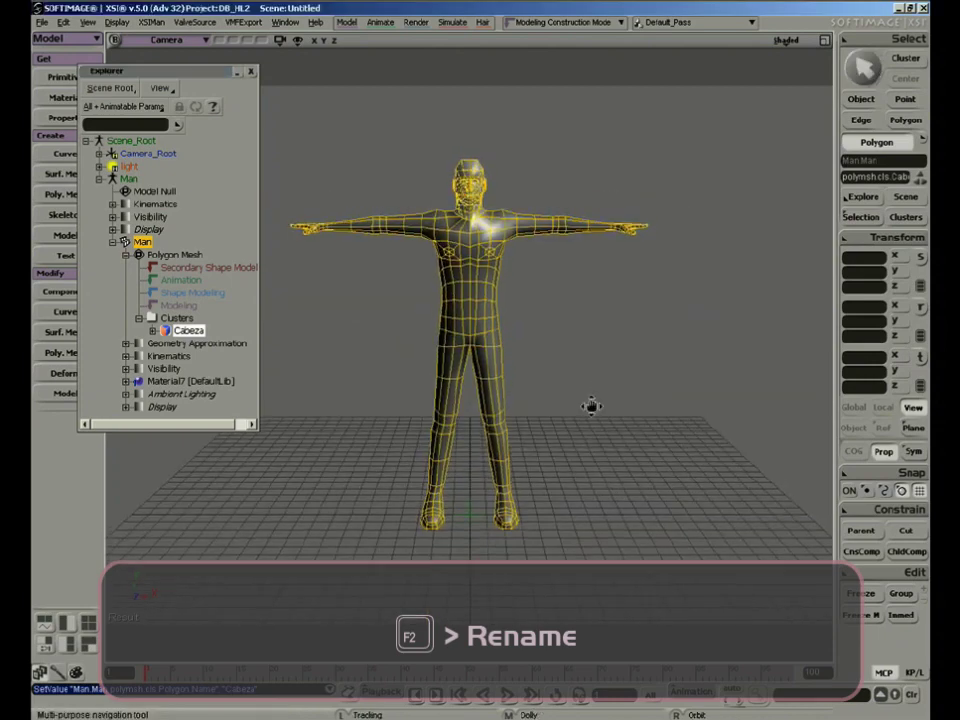
left_click_drag(592, 406, 591, 430)
right_click_drag(591, 430, 598, 396)
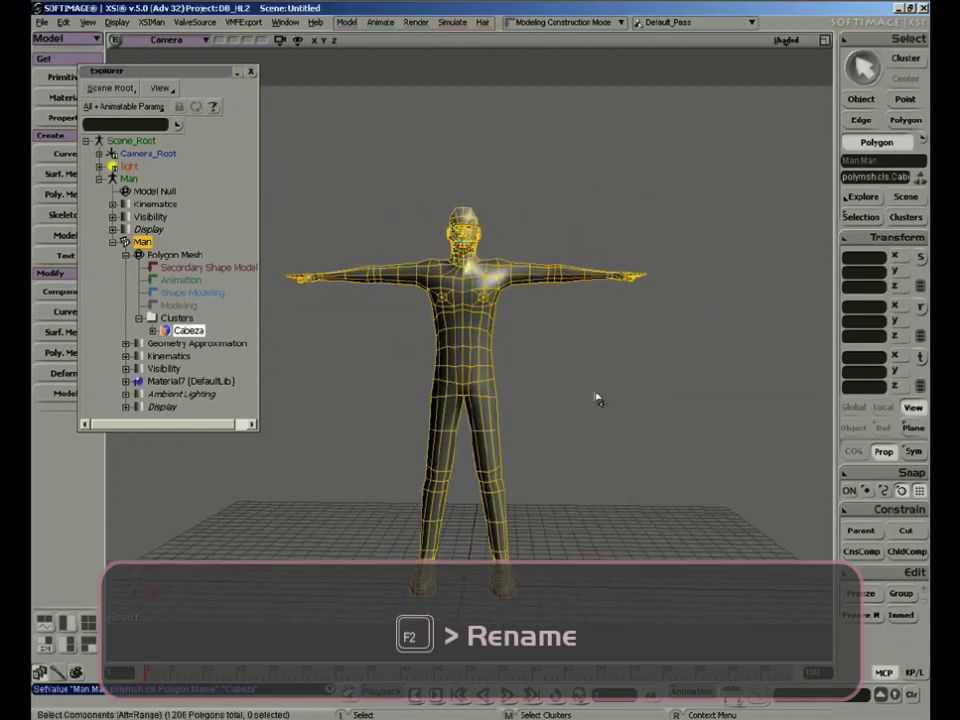
key("y")
left_click_drag(733, 203, 499, 307)
key("s")
right_click_drag(549, 326, 579, 356)
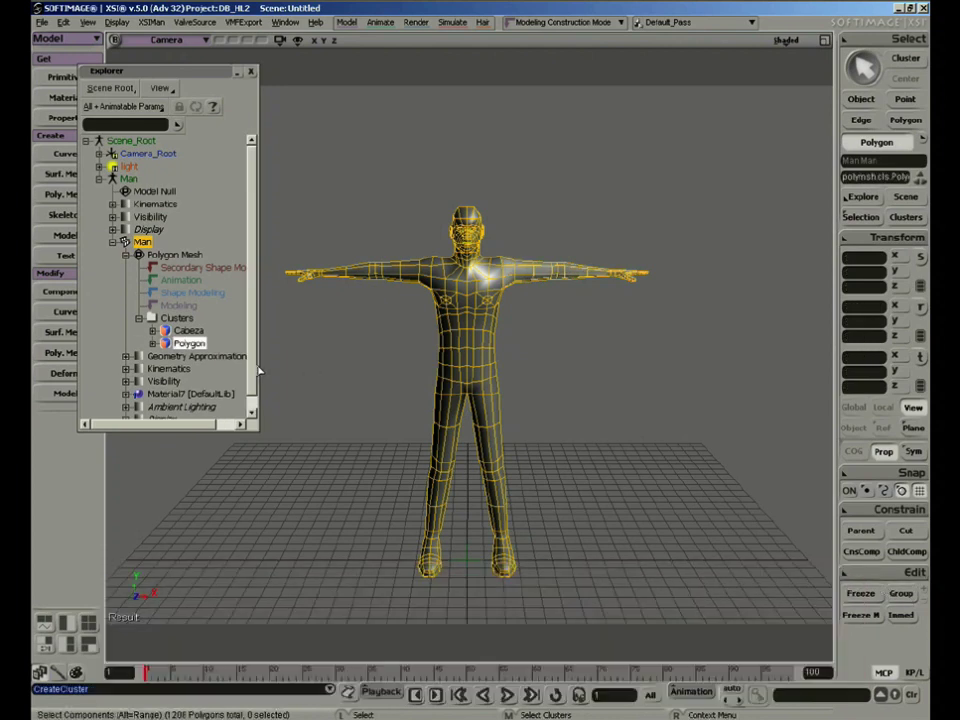
Step: Rename the new arm cluster as Brazos
double_click(189, 343)
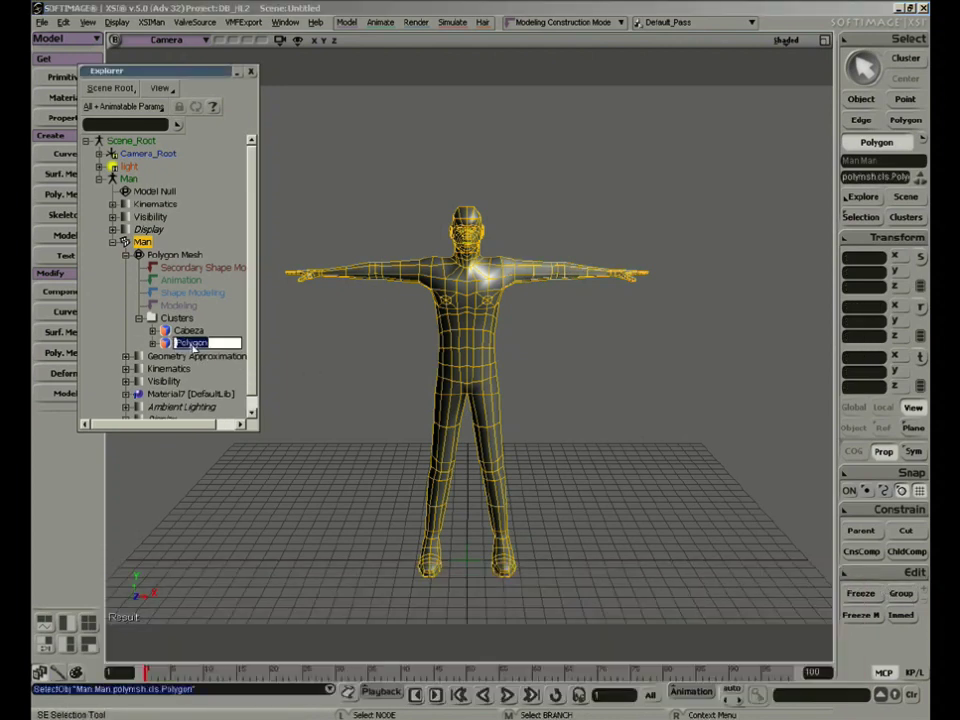
type("B")
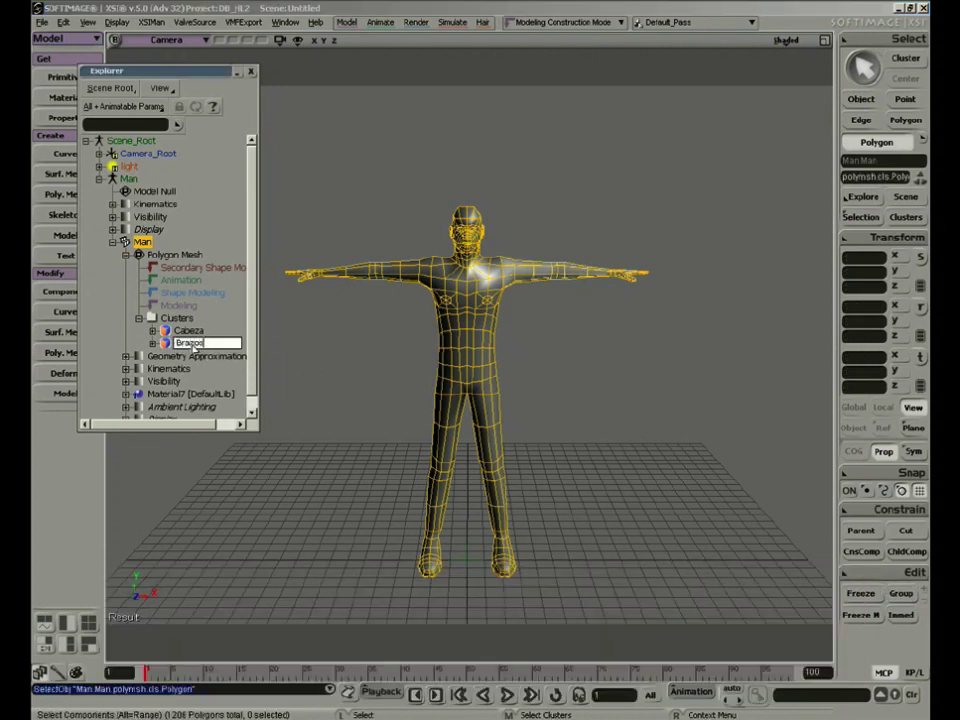
type("razos")
key("Return")
Step: Reselect the man as an object and select the polygons of his right arm
key("space")
left_click(652, 423)
key("s")
right_click_drag(653, 423, 660, 410)
left_click_drag(359, 256, 422, 344)
key("s")
right_click_drag(422, 344, 335, 352)
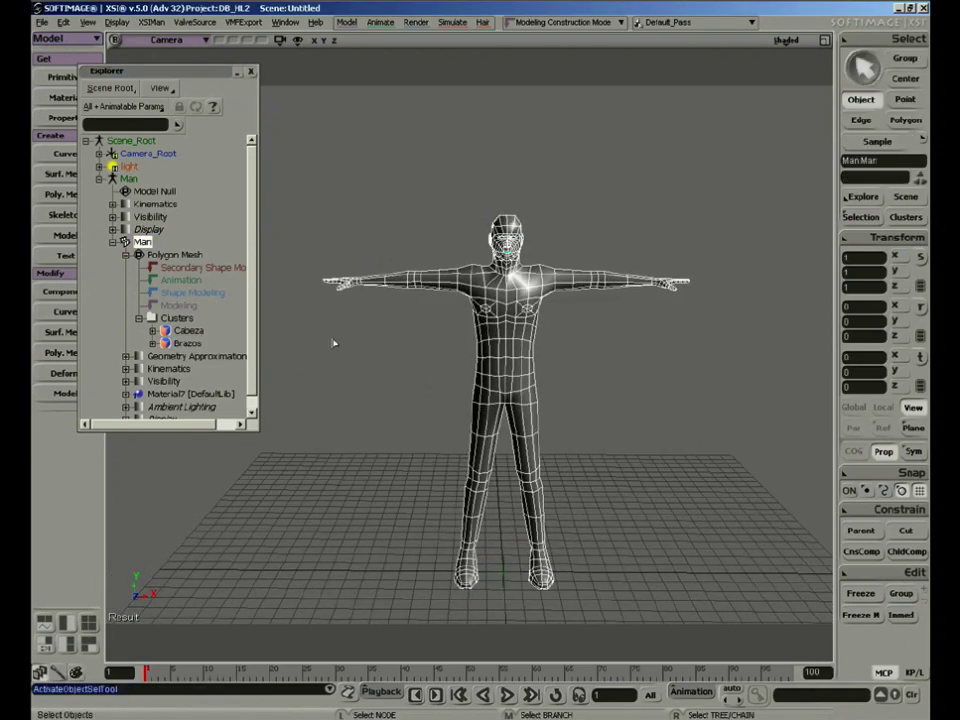
key("y")
left_click_drag(292, 238, 476, 320)
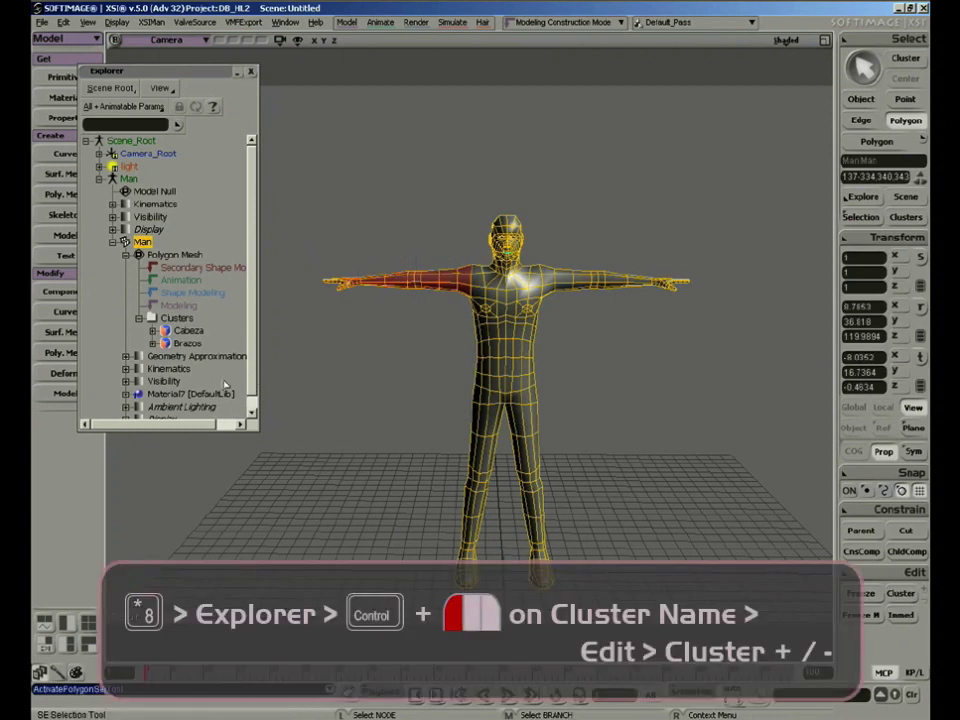
Step: Add the selected right-arm polygons to the Brazos cluster and deselect everything
left_click(187, 344, "ctrl")
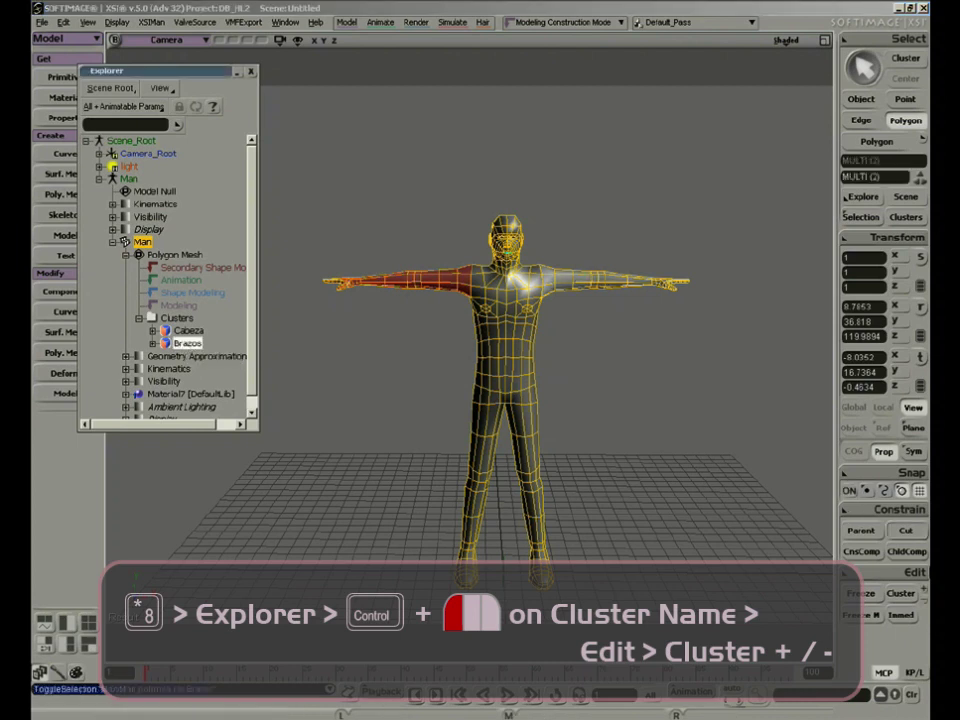
left_click(925, 594)
key("space")
left_click_drag(338, 329, 370, 390)
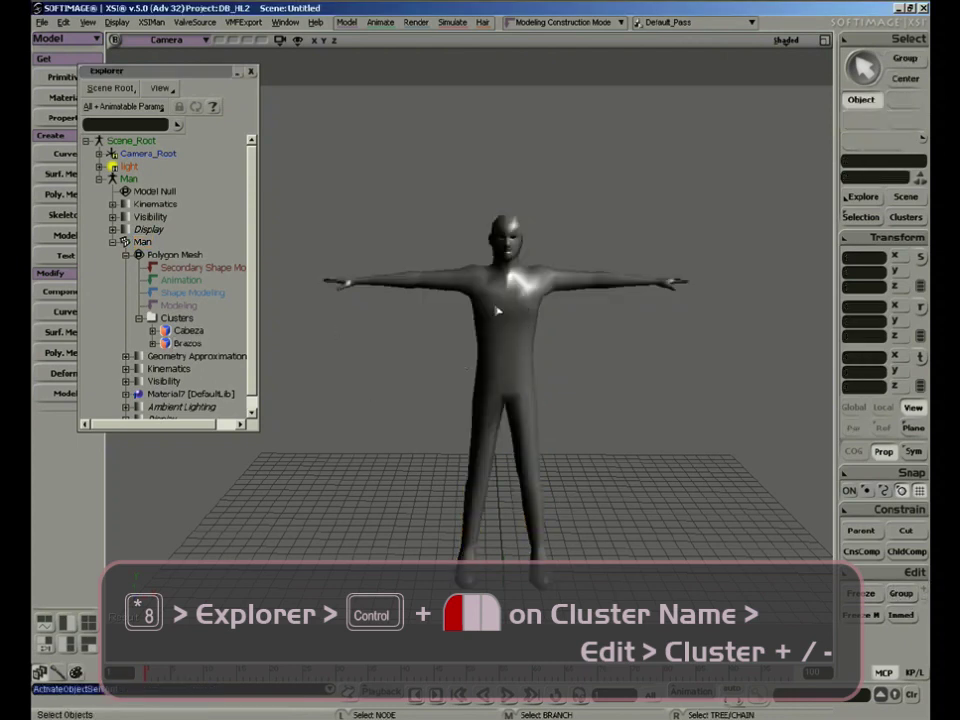
Step: Select the Brazos and Cabeza clusters alternately and examine which areas of the body each one covers
left_click(188, 344, "ctrl")
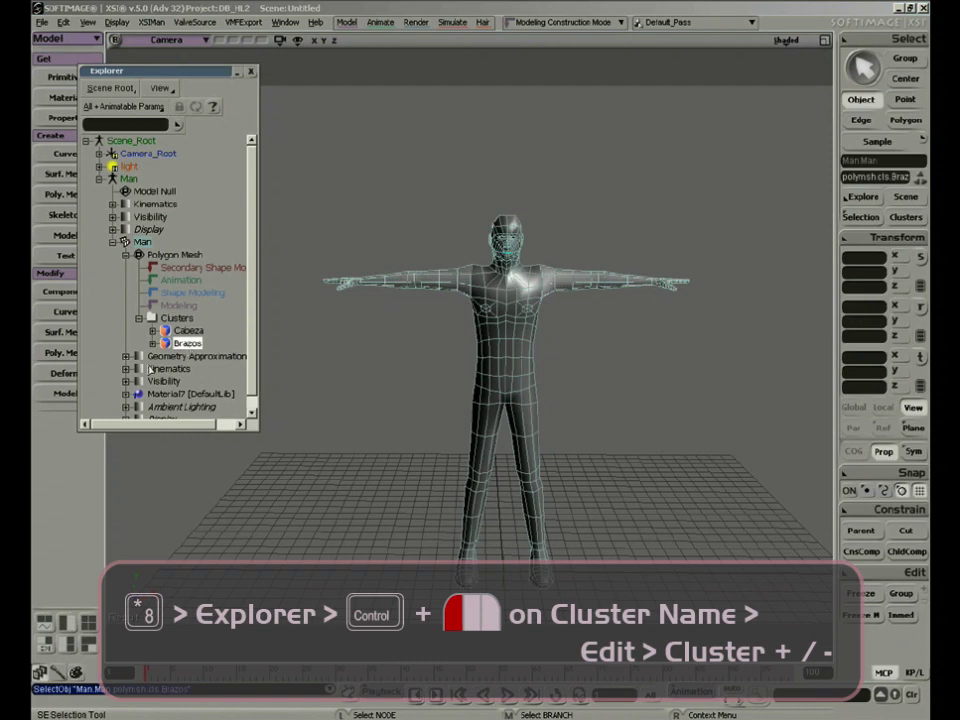
scroll(510, 334, "up", 3)
key("s")
mouse_move(602, 411)
right_mouse_down()
mouse_move(553, 428)
mouse_move(491, 395)
mouse_move(609, 399)
mouse_move(609, 315)
mouse_move(600, 416)
mouse_move(432, 403)
mouse_move(592, 393)
mouse_move(409, 366)
mouse_move(647, 378)
mouse_move(456, 381)
mouse_move(600, 390)
right_mouse_up()
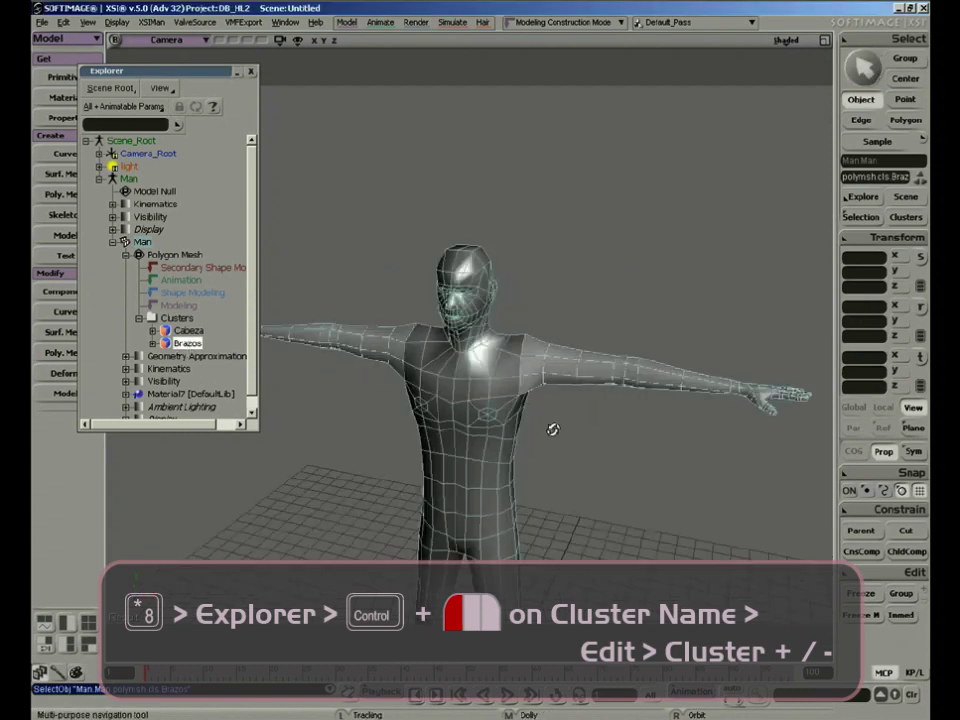
left_click(185, 330)
key("s")
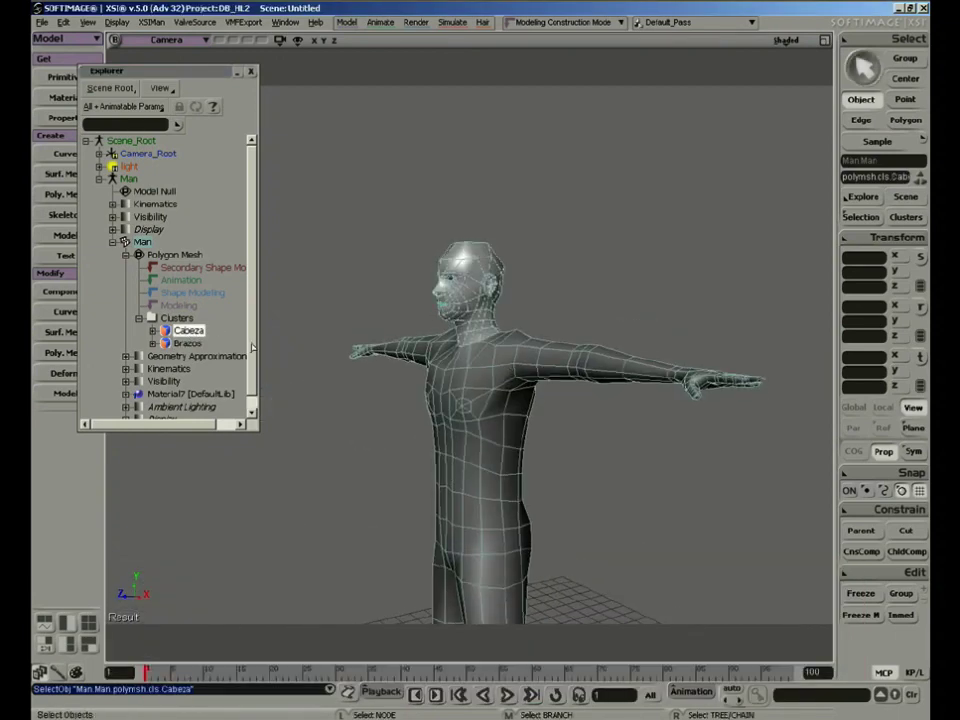
left_click(188, 343)
key("s")
right_click_drag(474, 340, 474, 372)
left_click(188, 330)
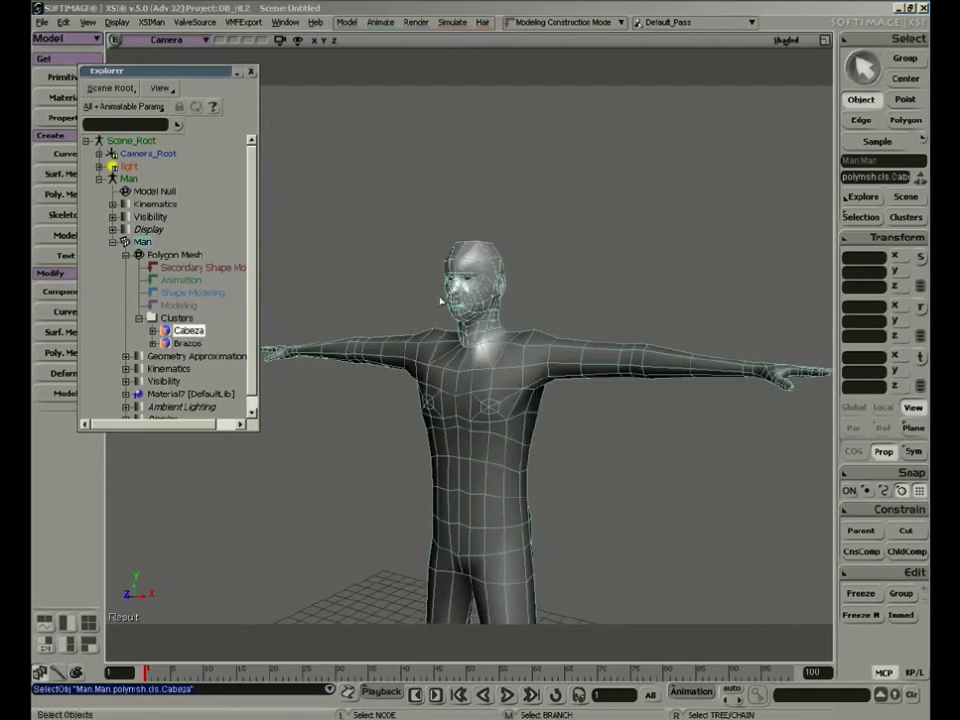
Step: Try deleting the head polygons by selecting the components of the Man mesh's Cabeza cluster, and undo the deletion
key("s")
right_click_drag(600, 312, 576, 298)
right_click(188, 330)
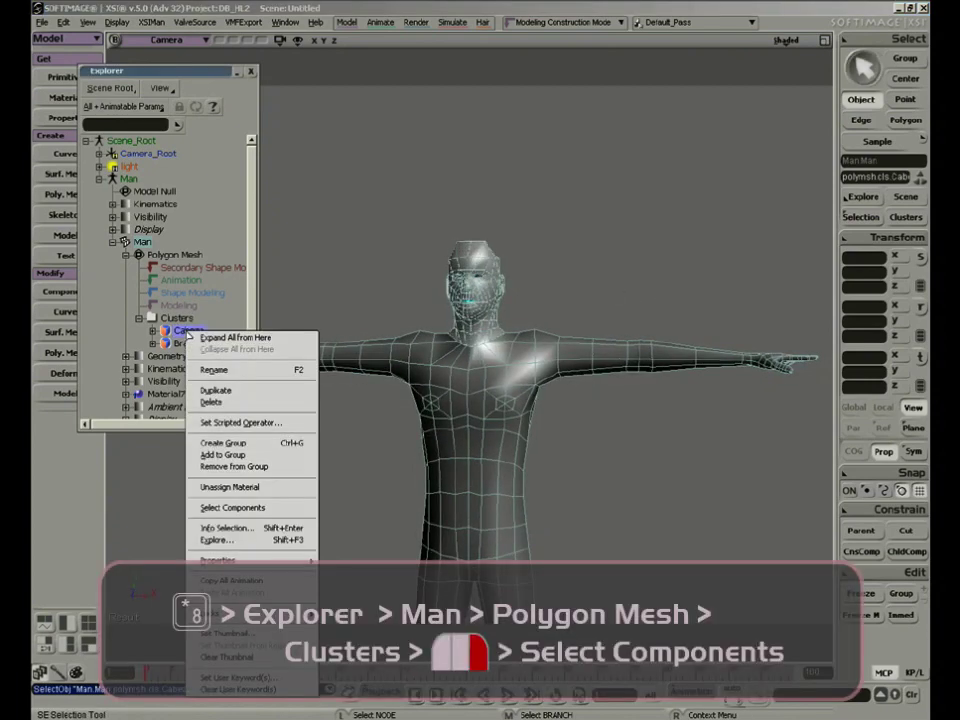
left_click(233, 508)
key("s")
right_click_drag(257, 508, 541, 372)
key("Delete")
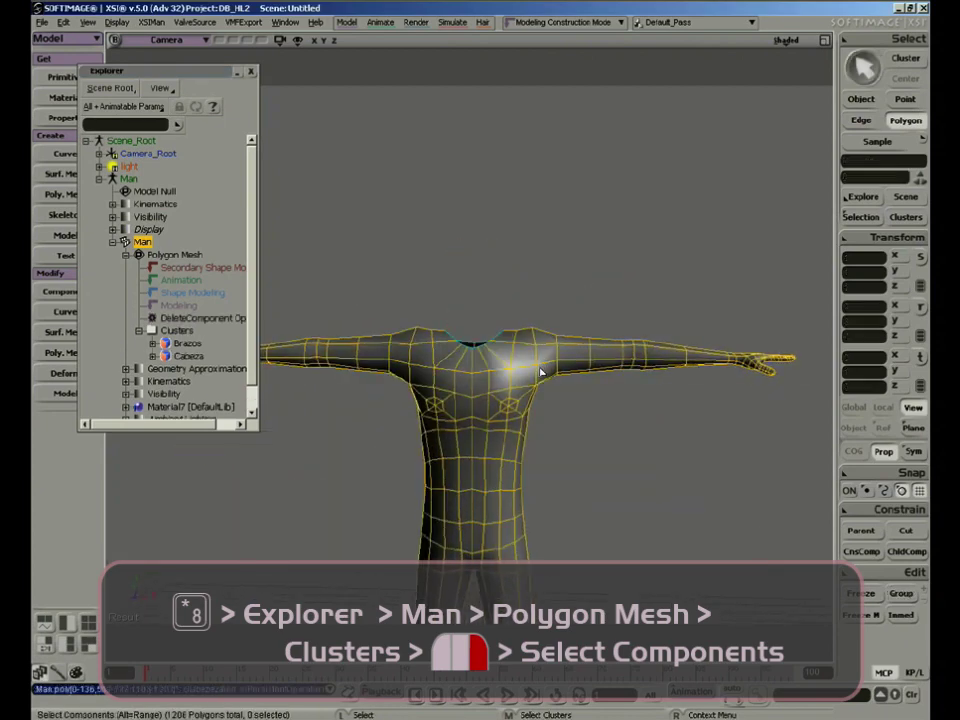
key("f")
key("s")
right_click_drag(465, 354, 506, 356)
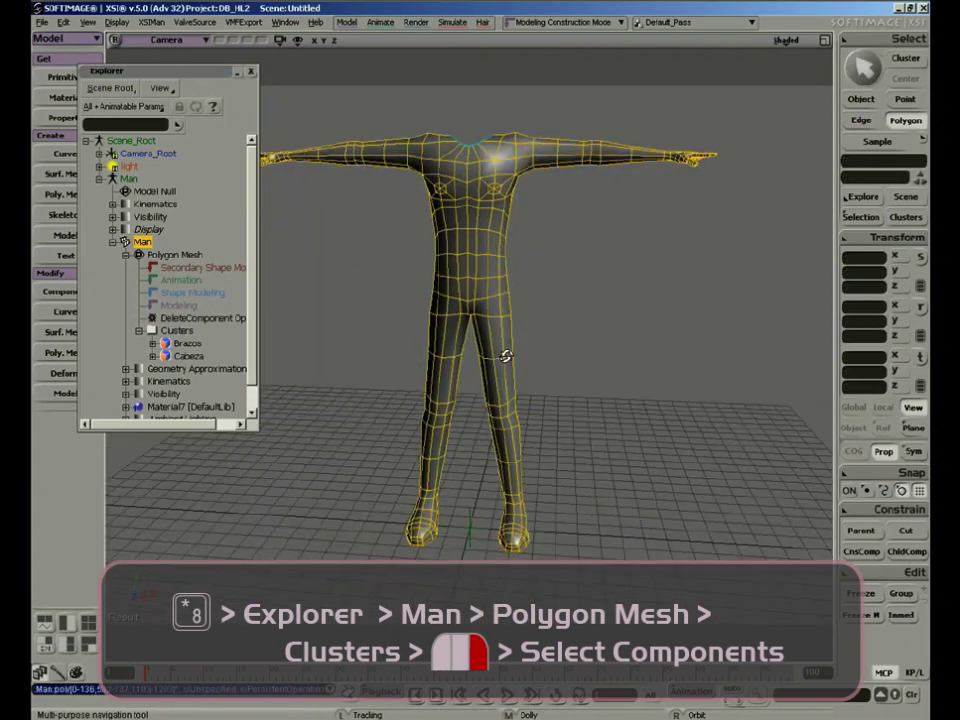
key("ctrl+z")
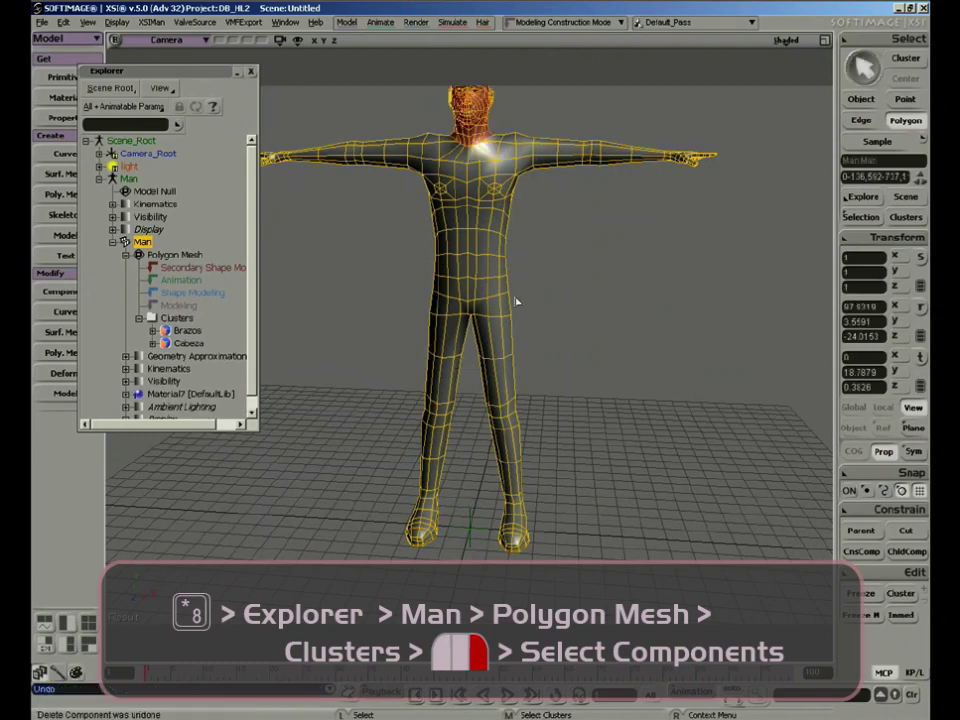
Step: Return to object selection and select the whole Man mesh
key("s")
right_click_drag(514, 300, 576, 338)
key("space")
left_click(572, 375)
key("s")
left_click(628, 212)
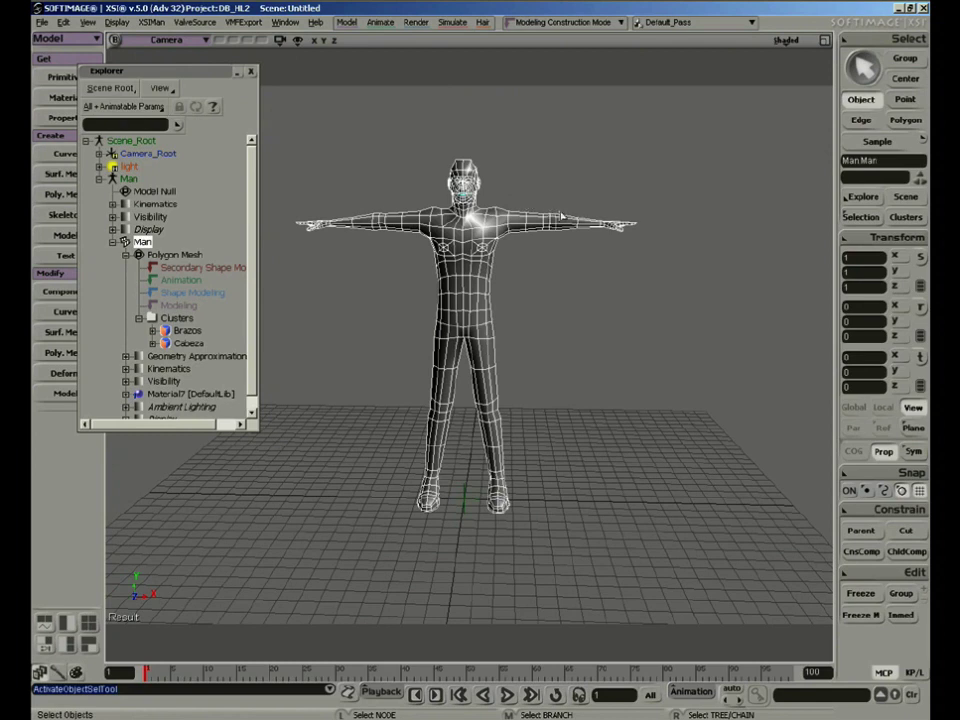
Step: Select the polygons of both hands and remove them from the Man mesh's Brazos cluster, leaving polygon selection at the end
key("y")
left_click_drag(664, 176, 593, 250)
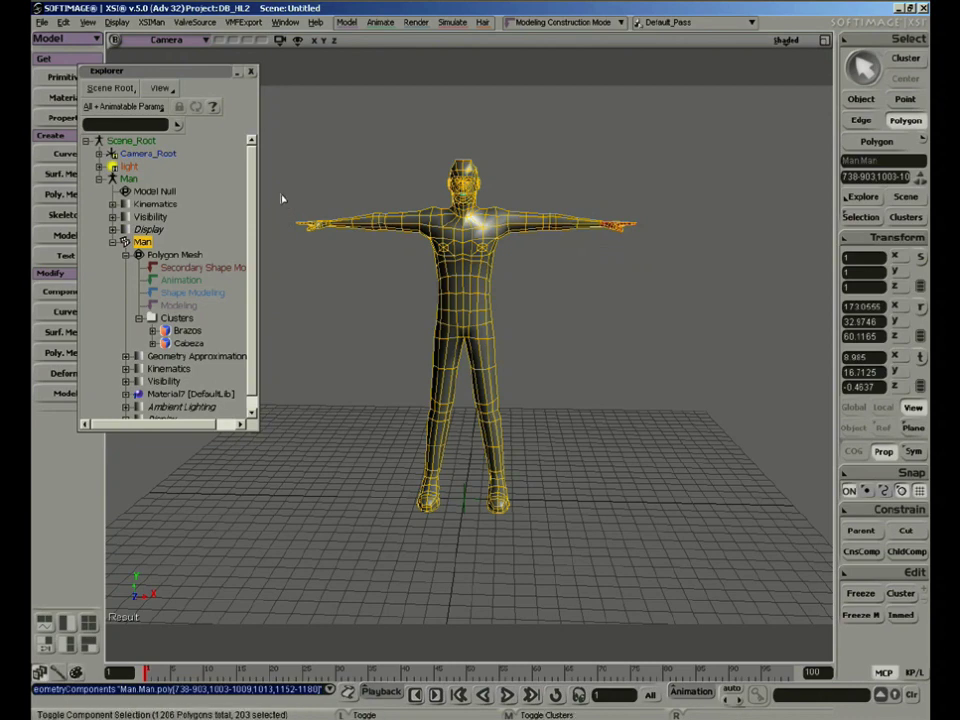
left_click_drag(281, 197, 343, 268, "ctrl")
key("s")
right_click_drag(643, 289, 654, 336)
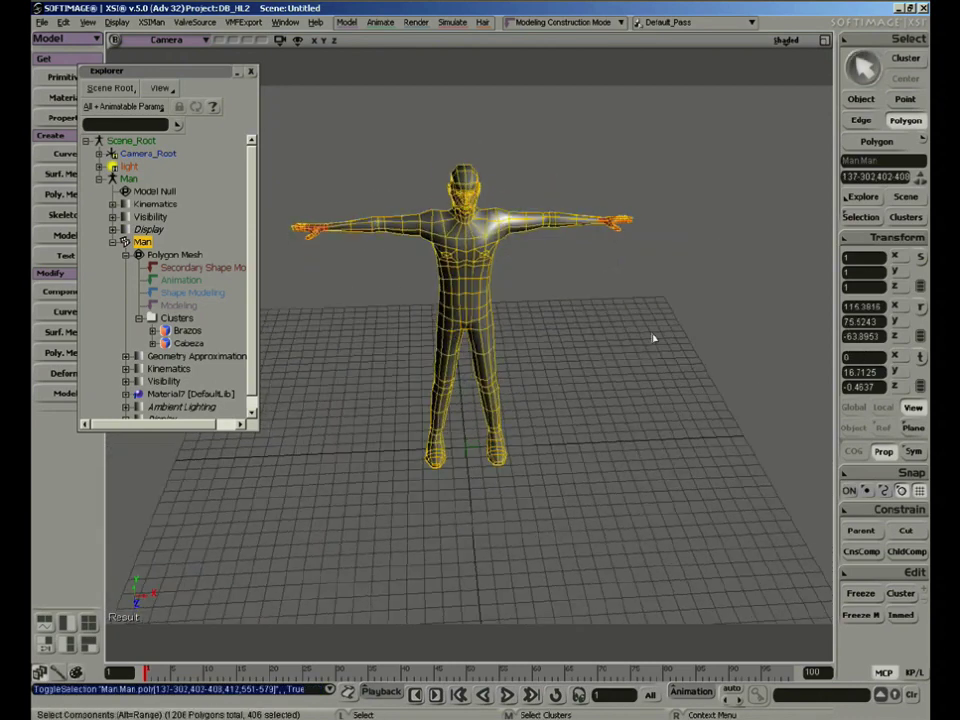
left_click(190, 333)
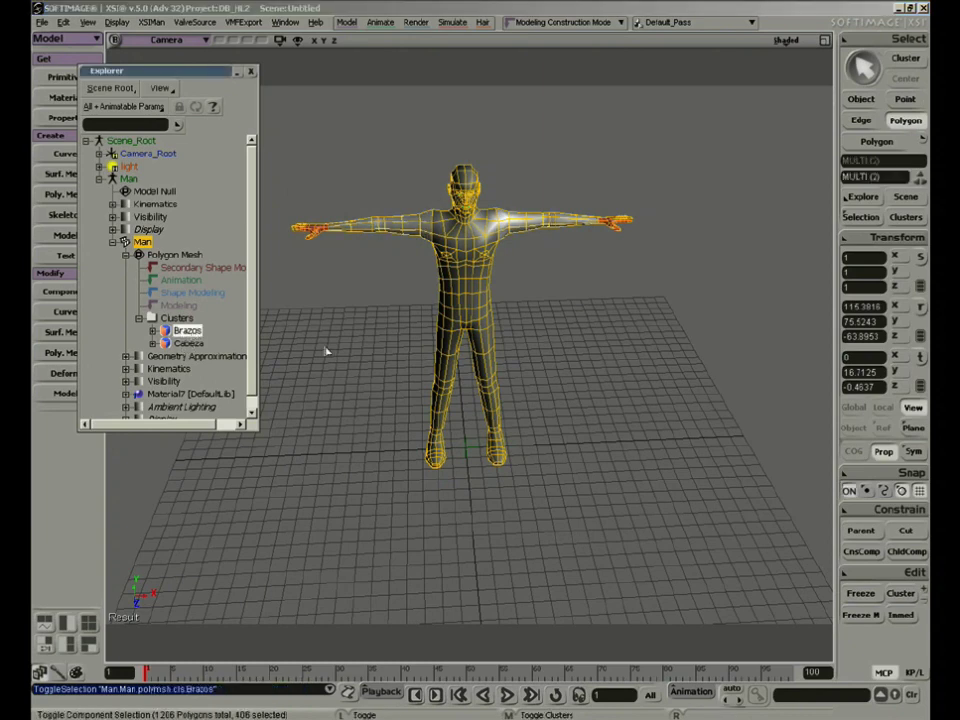
left_click(924, 604)
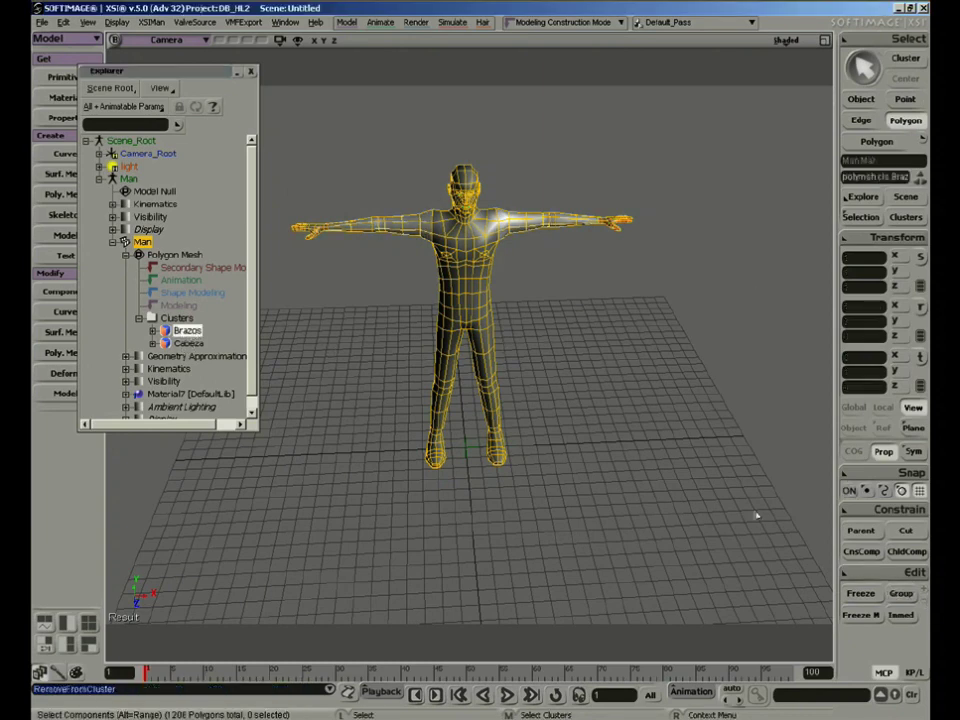
key("space")
key("s")
right_click_drag(570, 433, 621, 390)
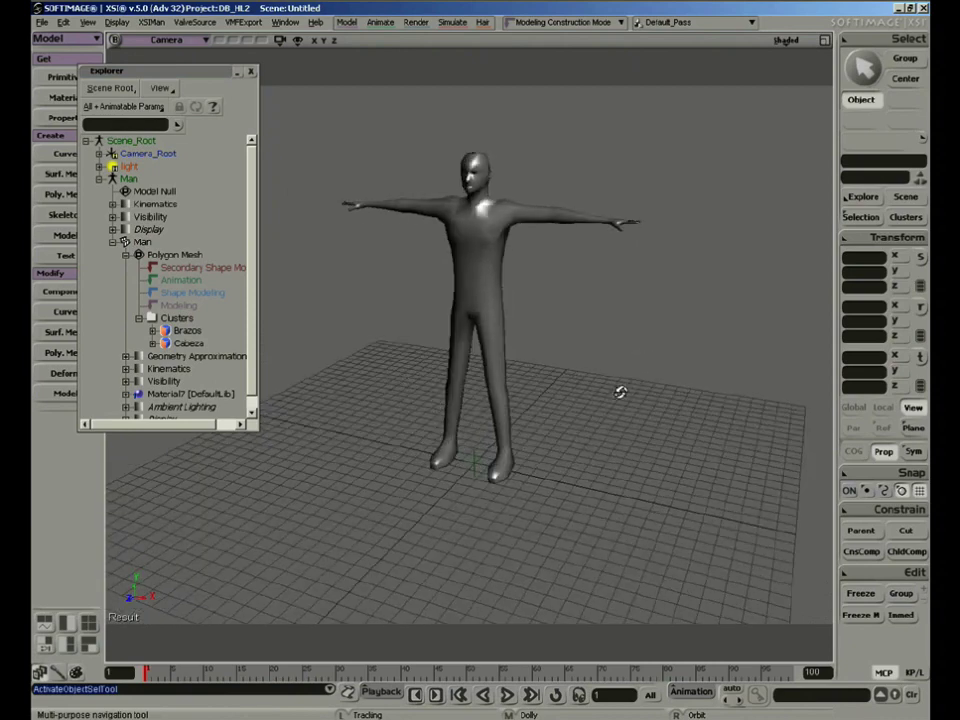
key("a")
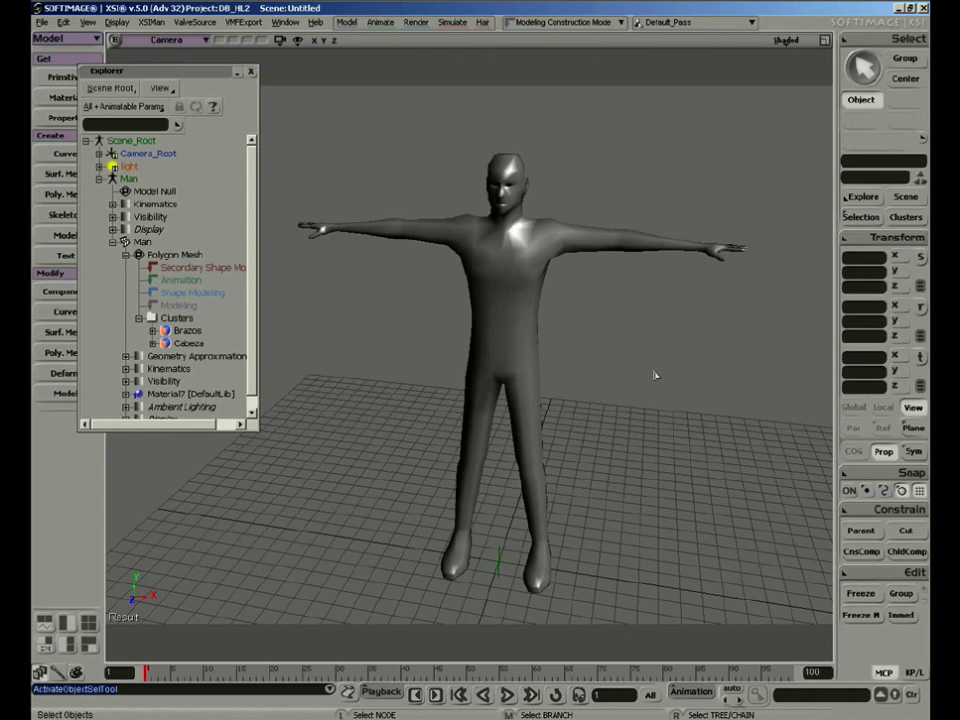
left_click_drag(155, 424, 180, 424)
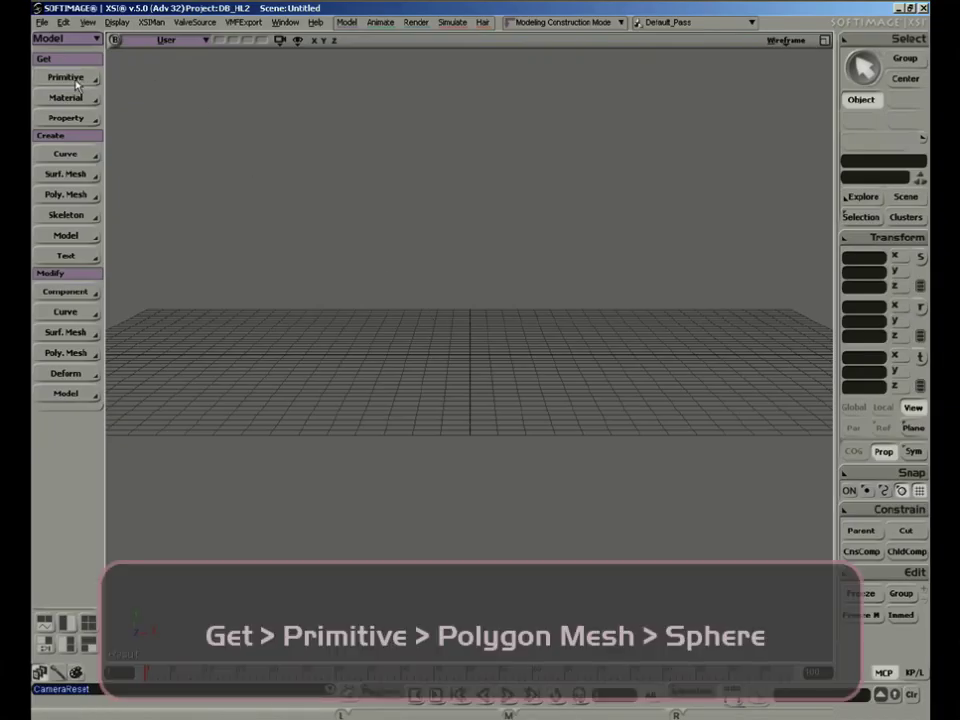
Step: Create a polygon mesh sphere with radius 4 in the empty scene and close its properties
left_click(75, 85)
mouse_move(165, 101)
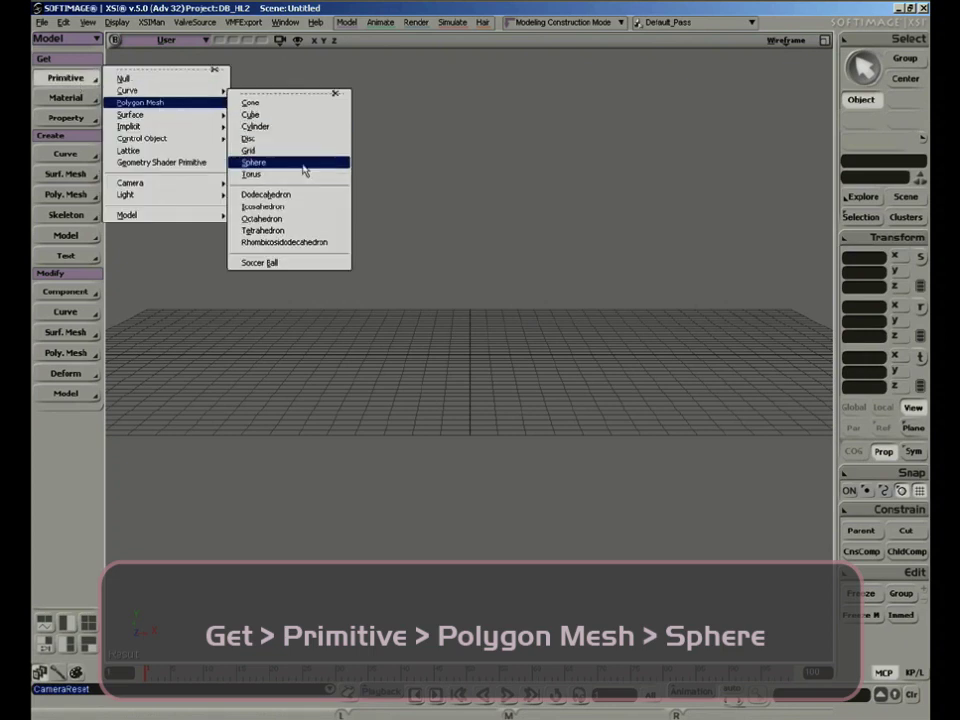
left_click(300, 166)
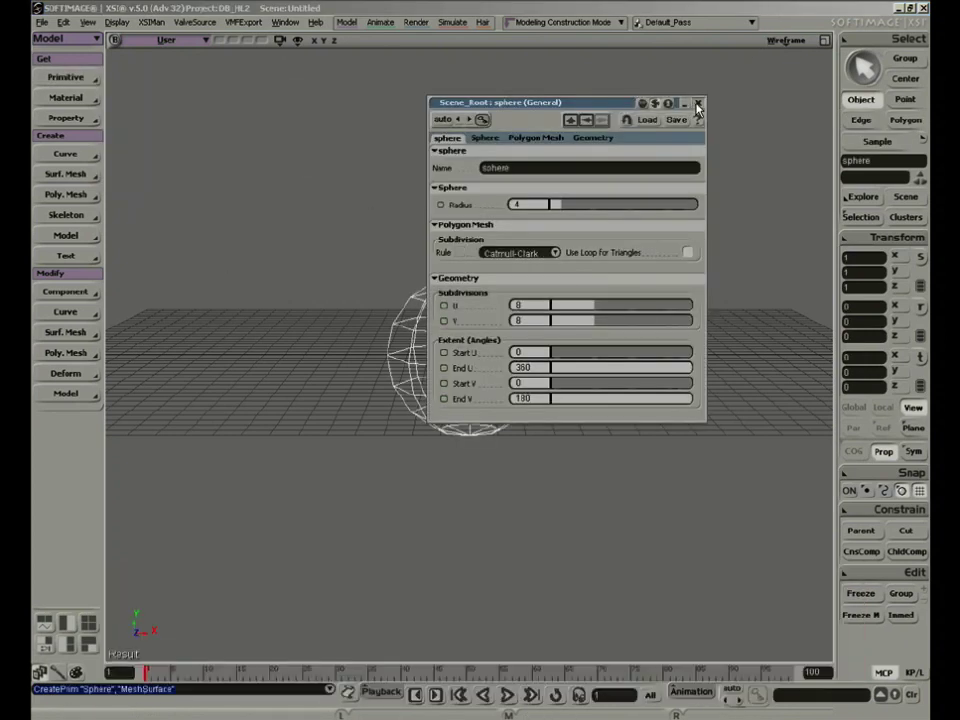
left_click(698, 105)
Step: Duplicate the sphere, move the copy to about -10.03 on the X axis, and deselect it
key("ctrl+d")
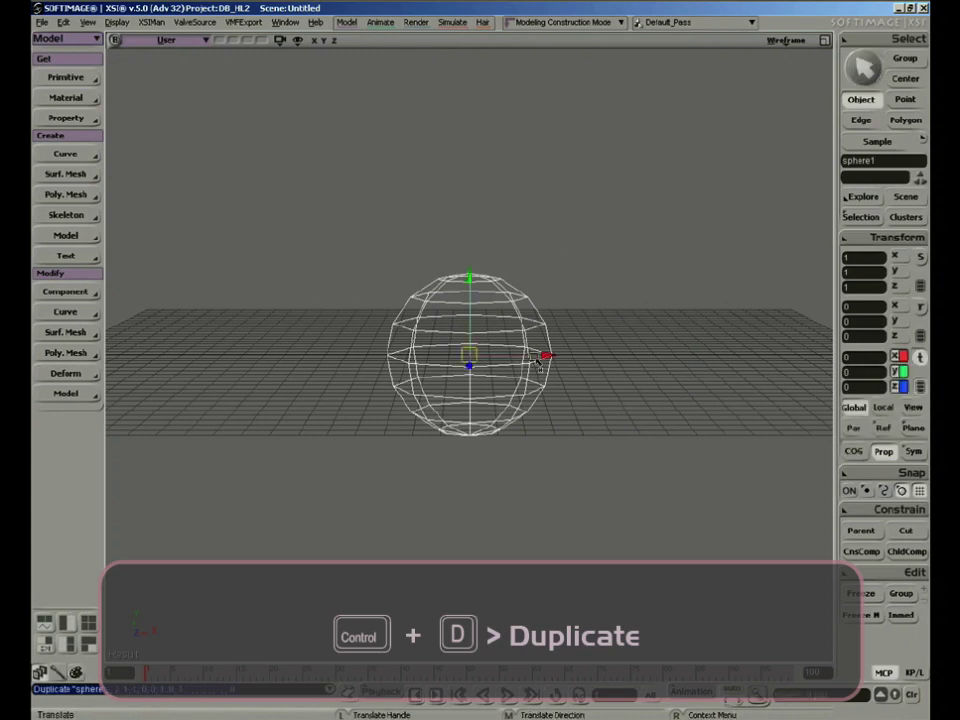
left_click_drag(546, 356, 340, 355)
key("space")
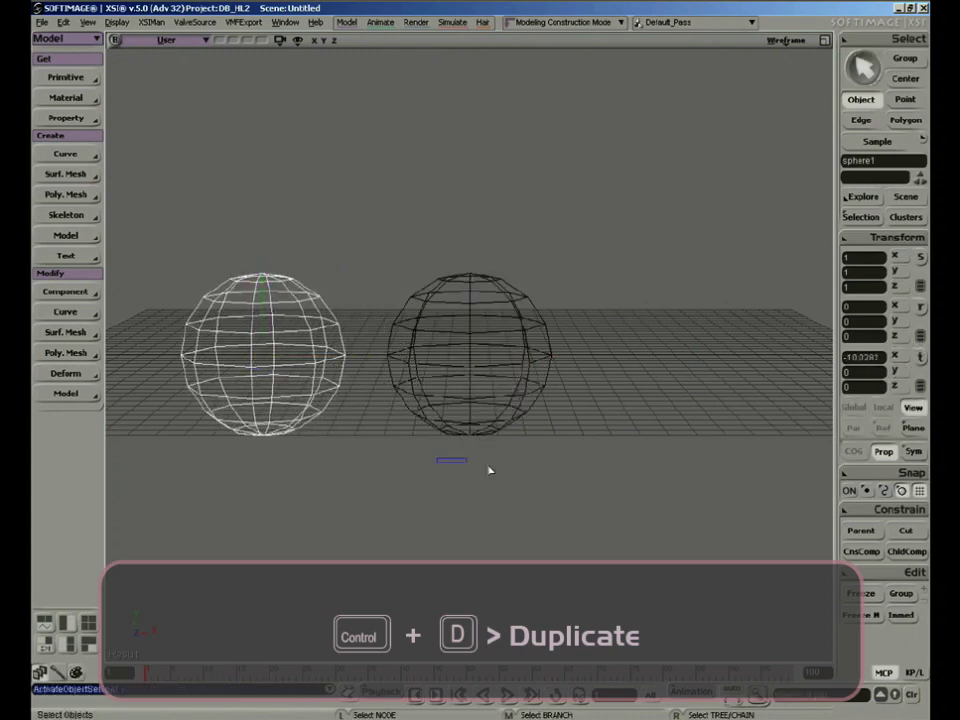
left_click(489, 467)
Step: Switch the viewport's display mode from wireframe to Shaded
left_click(785, 40)
left_click(692, 224)
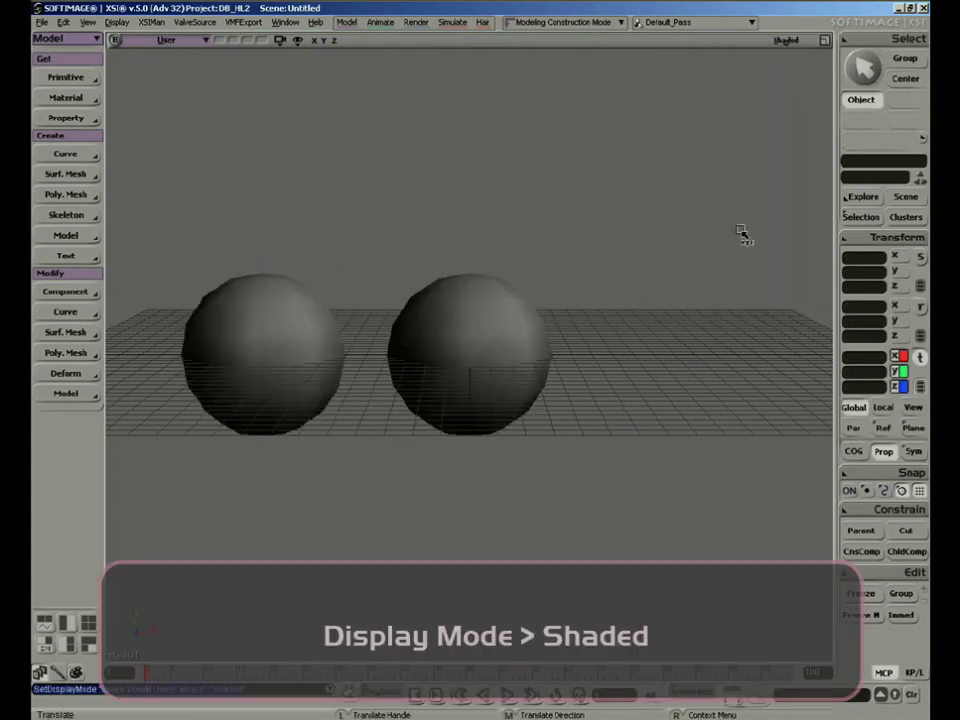
key("s")
mouse_move(739, 231)
middle_mouse_down()
mouse_move(681, 315)
mouse_move(683, 219)
mouse_move(656, 234)
middle_mouse_up()
key("g")
key("s")
right_click_drag(554, 368, 544, 375)
Step: Select the duplicated sphere and apply a Phong material to it from the Render toolbar
key("space")
left_click(352, 342)
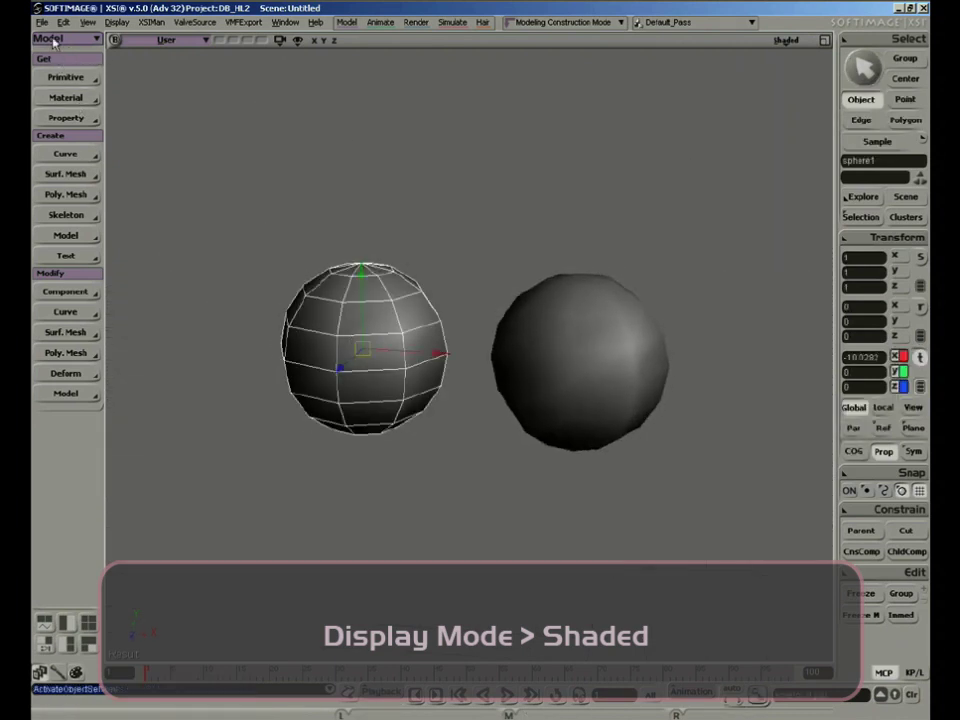
left_click(60, 38)
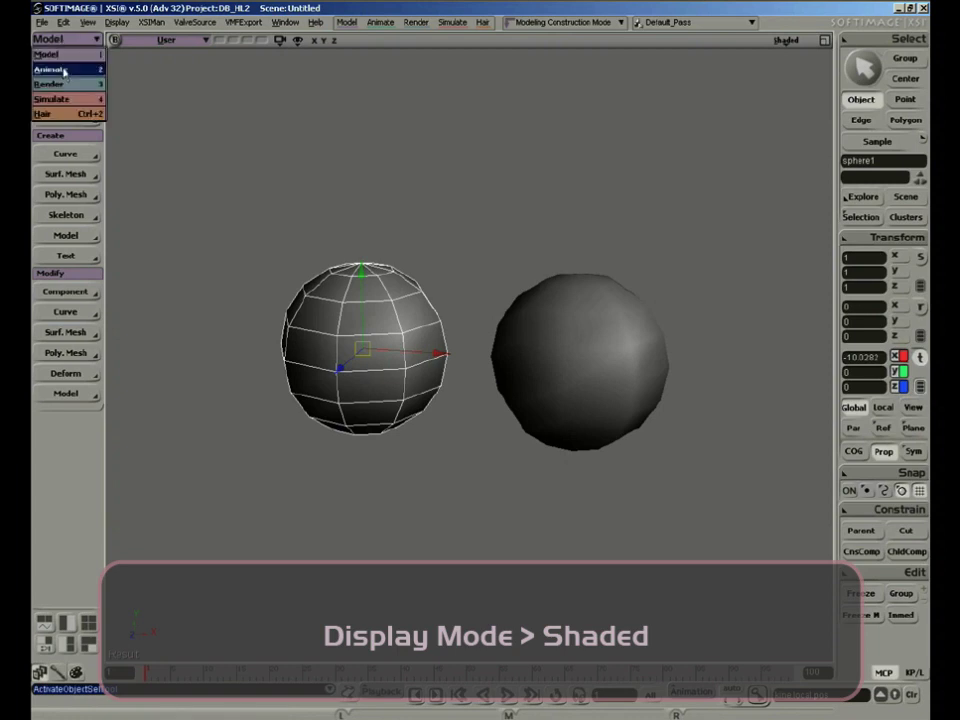
left_click(48, 85)
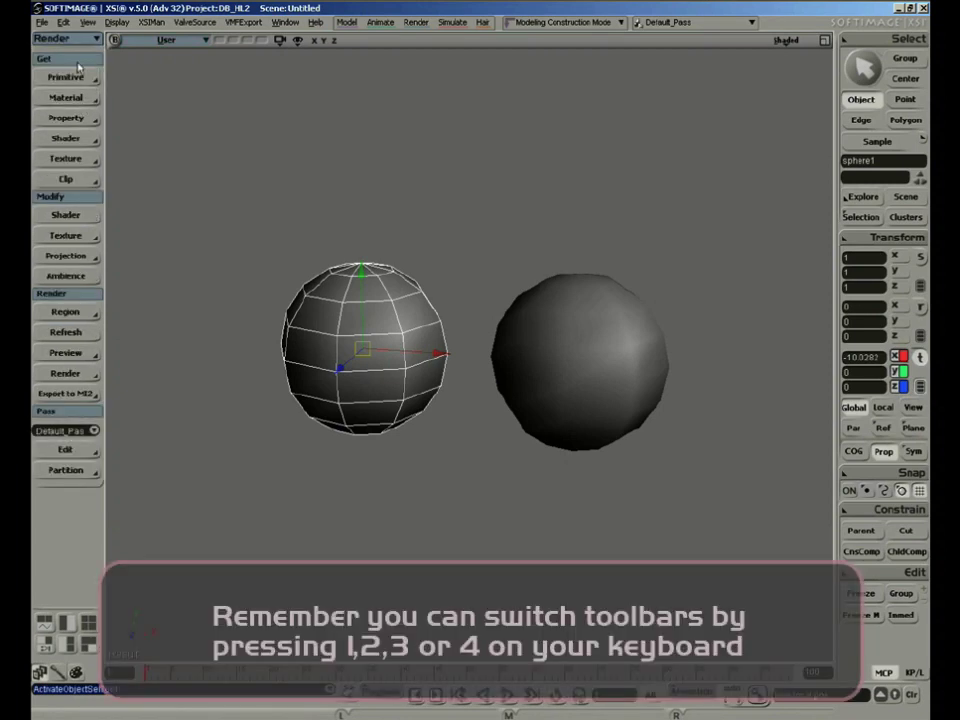
left_click(74, 100)
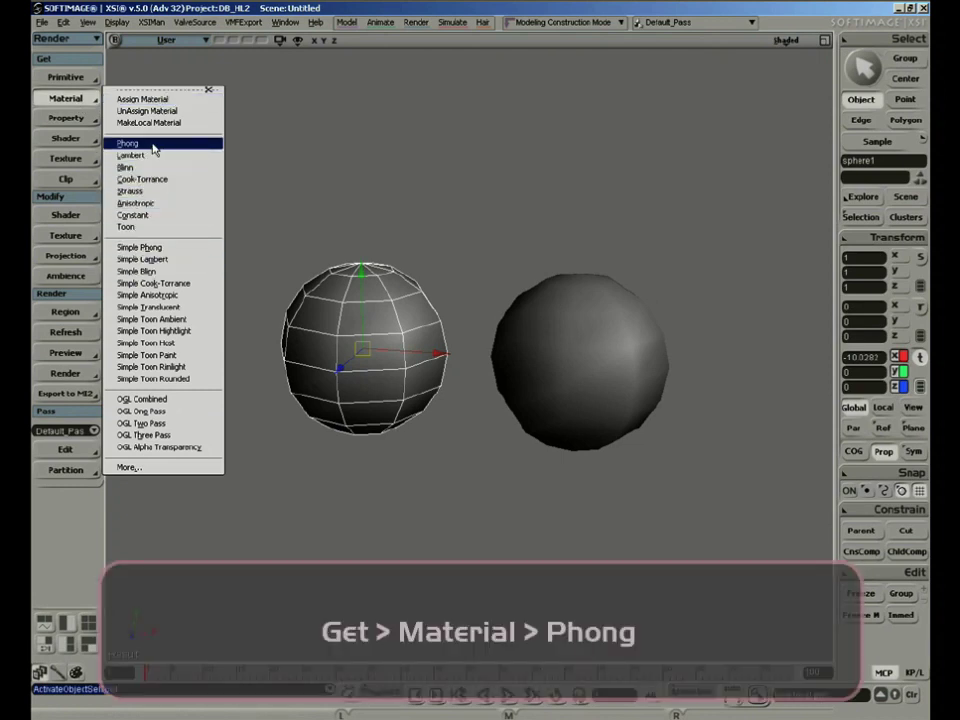
left_click(154, 149)
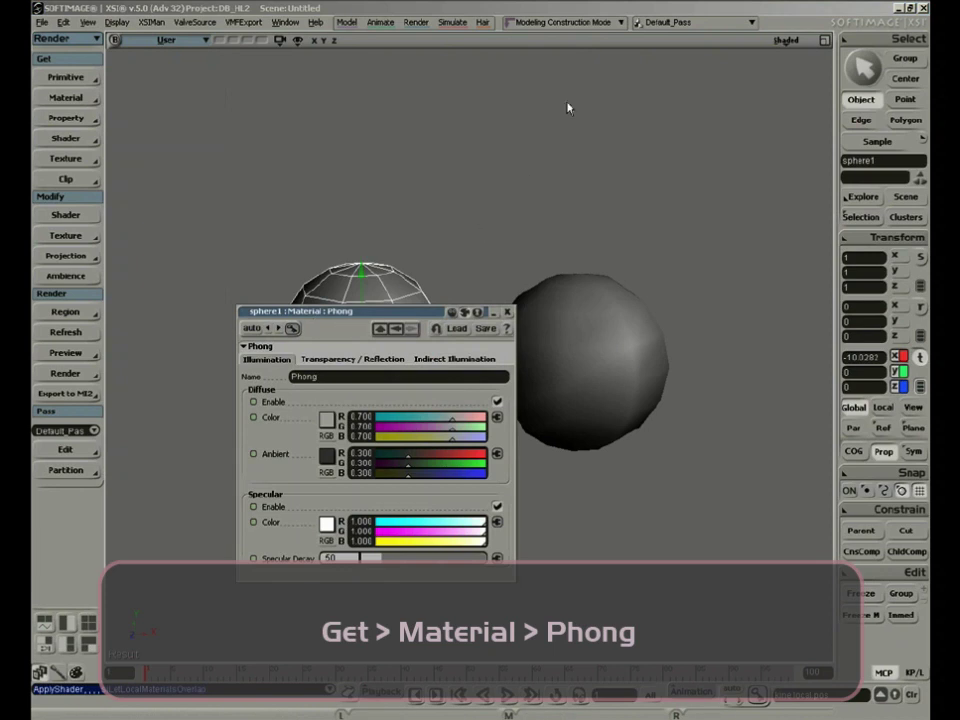
Step: Set the Phong diffuse color to about RGB 0.142, 0.594, 0.529 and the specular color to about 0.232, 0.581, 0.574
left_click_drag(315, 312, 582, 65)
left_click_drag(706, 187, 666, 176)
key("s")
mouse_move(396, 360)
right_mouse_down()
mouse_move(420, 340)
mouse_move(407, 353)
right_mouse_up()
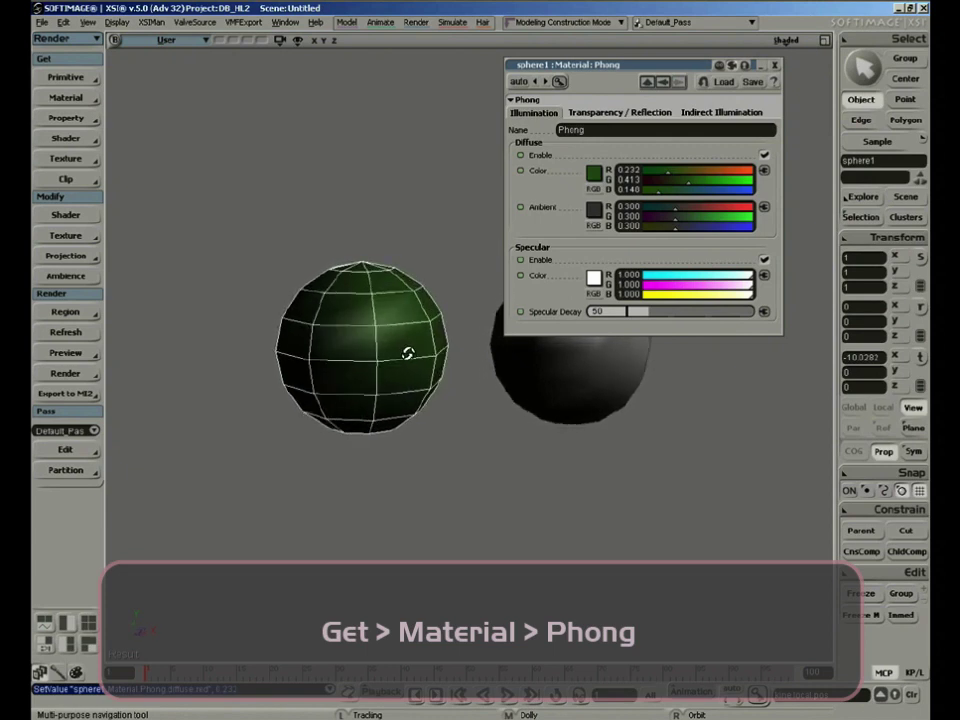
key("v")
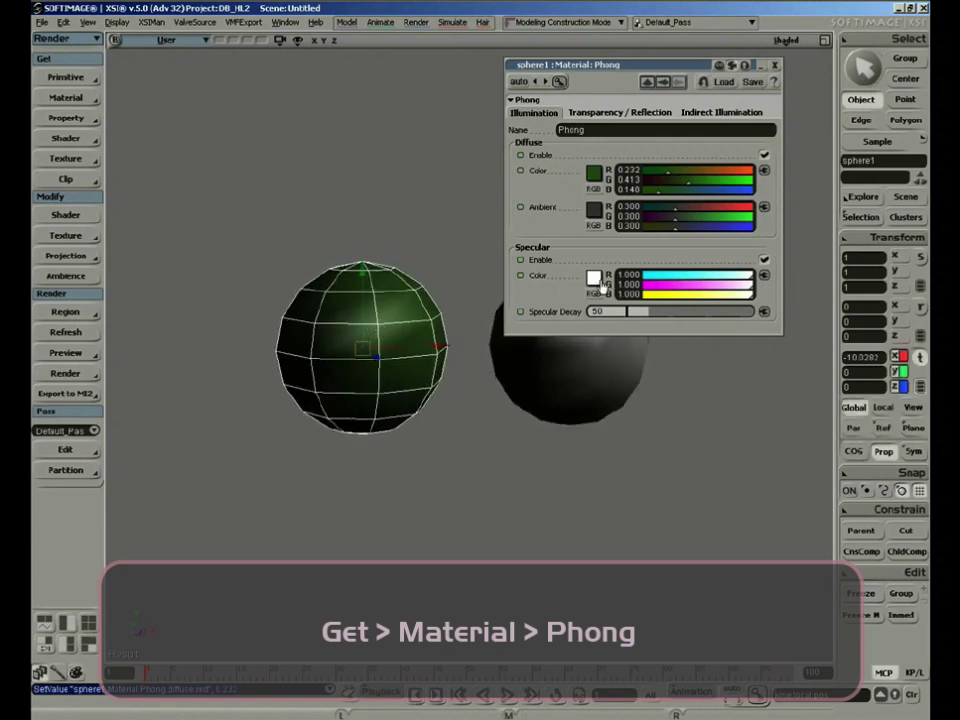
mouse_move(705, 285)
left_mouse_down()
mouse_move(670, 283)
mouse_move(705, 292)
left_mouse_up()
left_click_drag(685, 181, 709, 189)
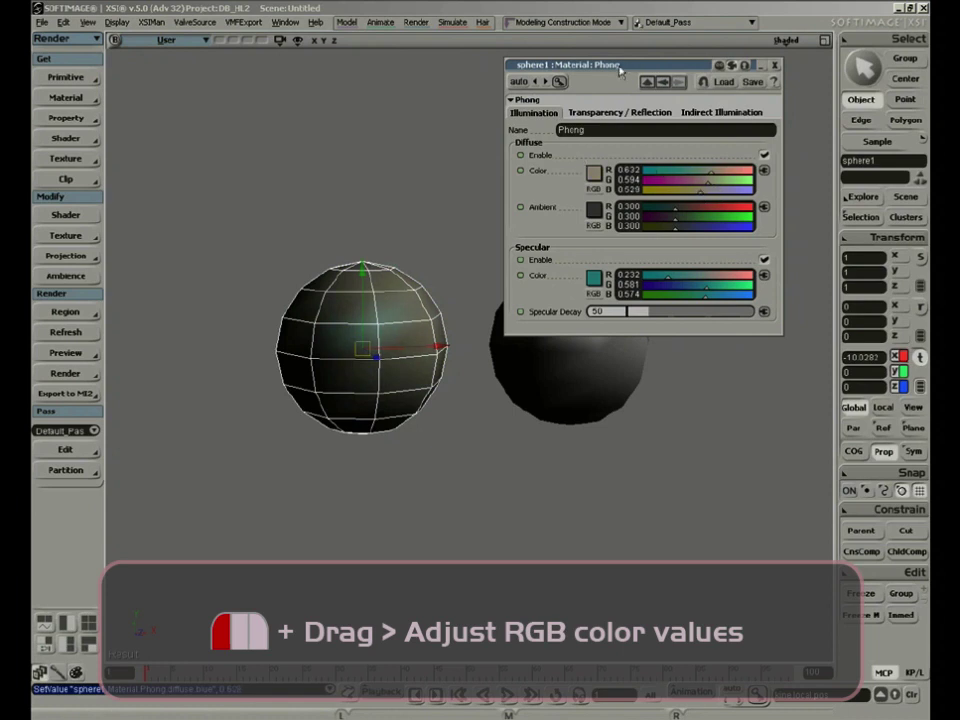
left_click_drag(625, 65, 178, 63)
left_click_drag(226, 172, 214, 172)
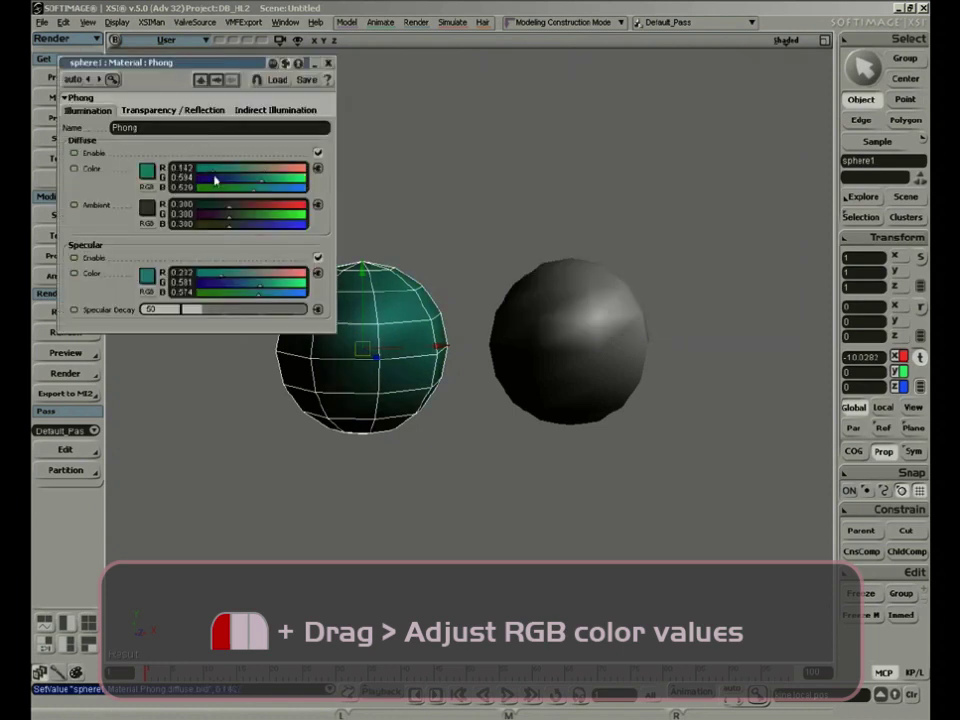
Step: Close the Phong properties and apply an Anisotropic material to the original sphere
left_click(527, 300)
left_click(328, 63)
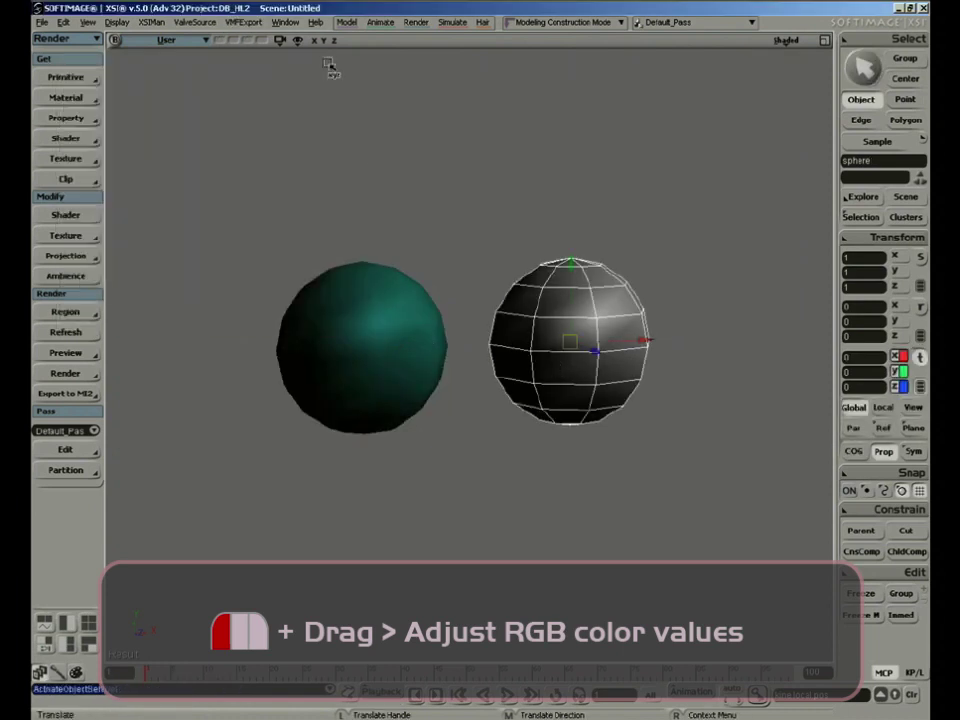
left_click(70, 99)
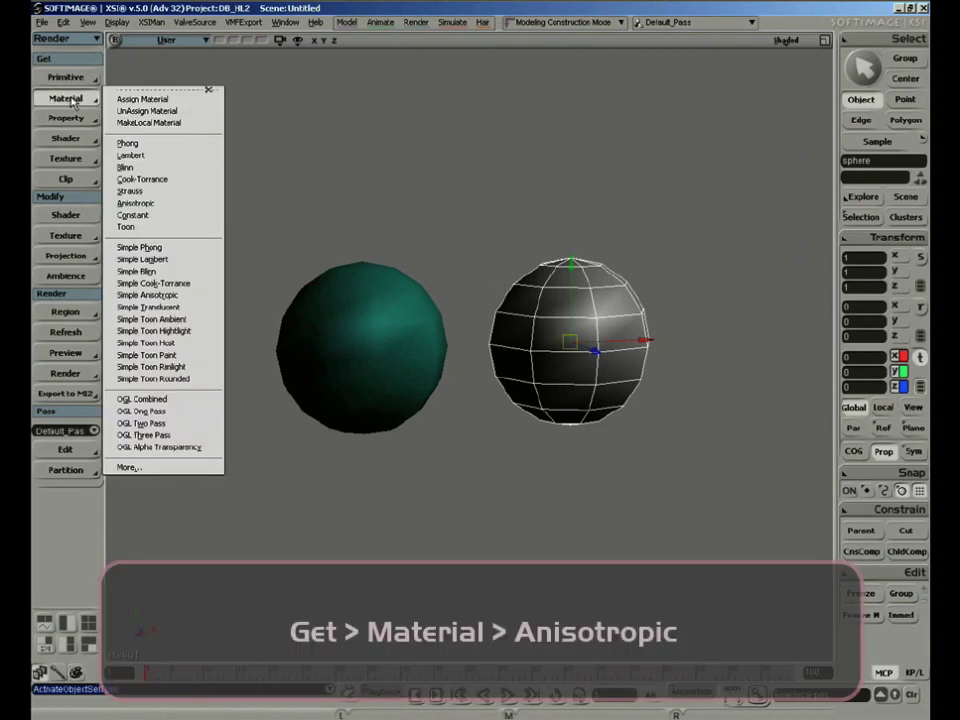
left_click(160, 204)
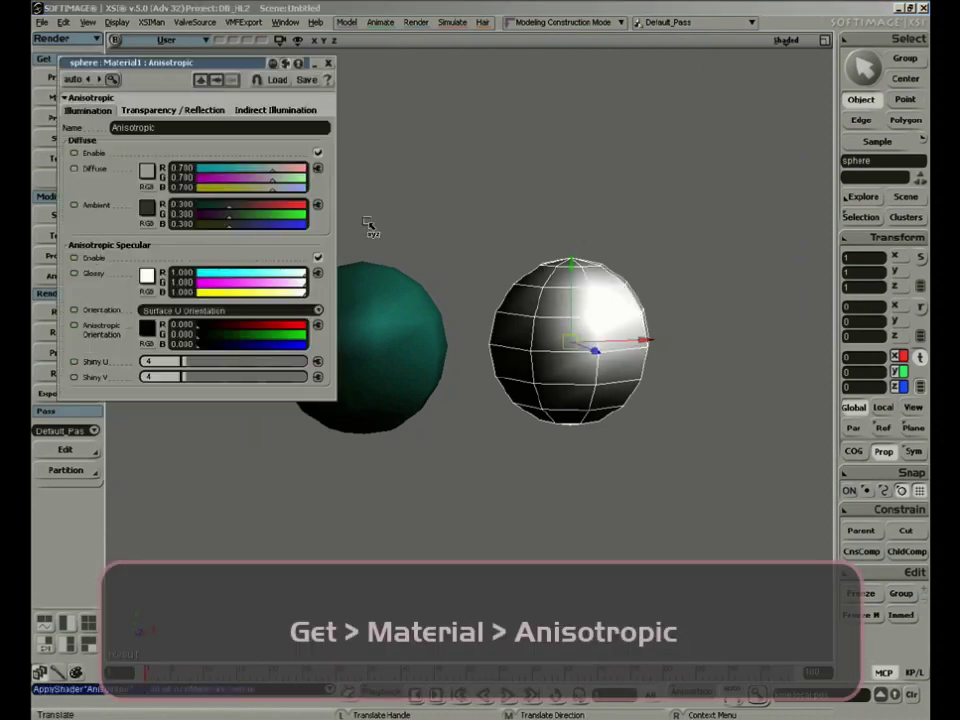
Step: Set the Anisotropic glossy color's red to about 0.56 and green to 0.716, and the ambient color's green to 0.619
left_click(275, 284)
left_click(258, 273)
left_click(264, 213)
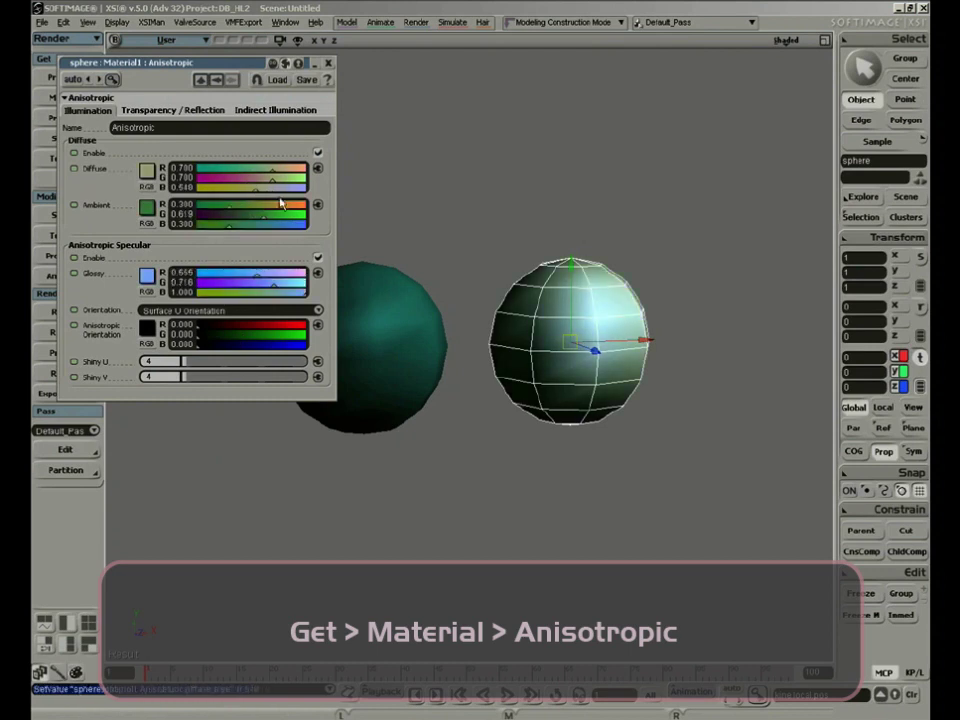
Step: Set the Anisotropic diffuse color's red to 0.968 and green to 0.265, close the properties and deselect the sphere
left_click(230, 169)
left_click(227, 180)
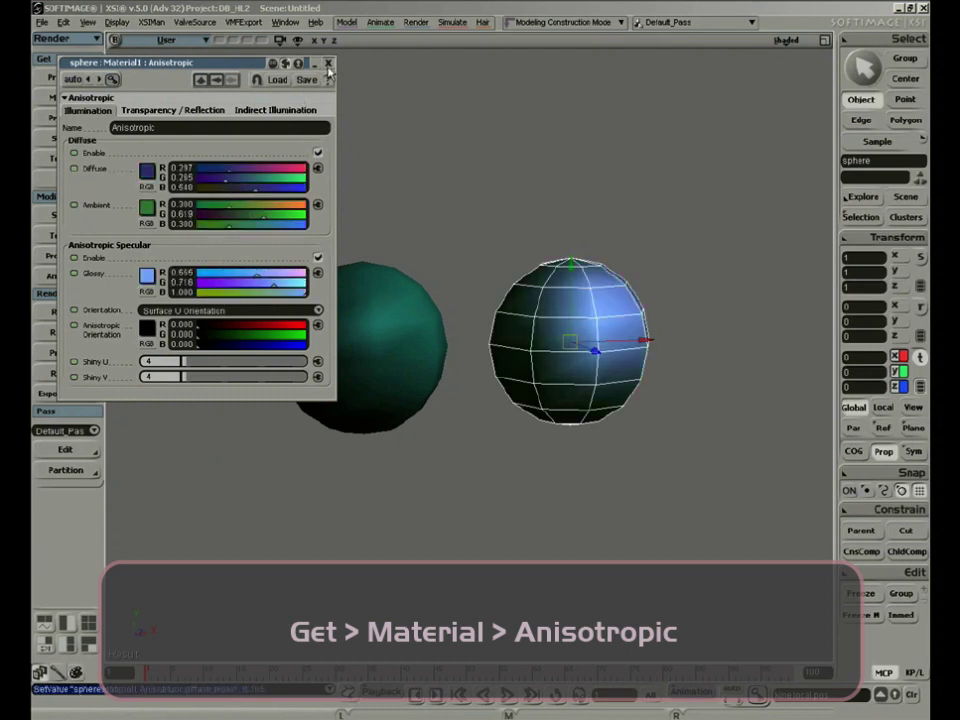
left_click(297, 170)
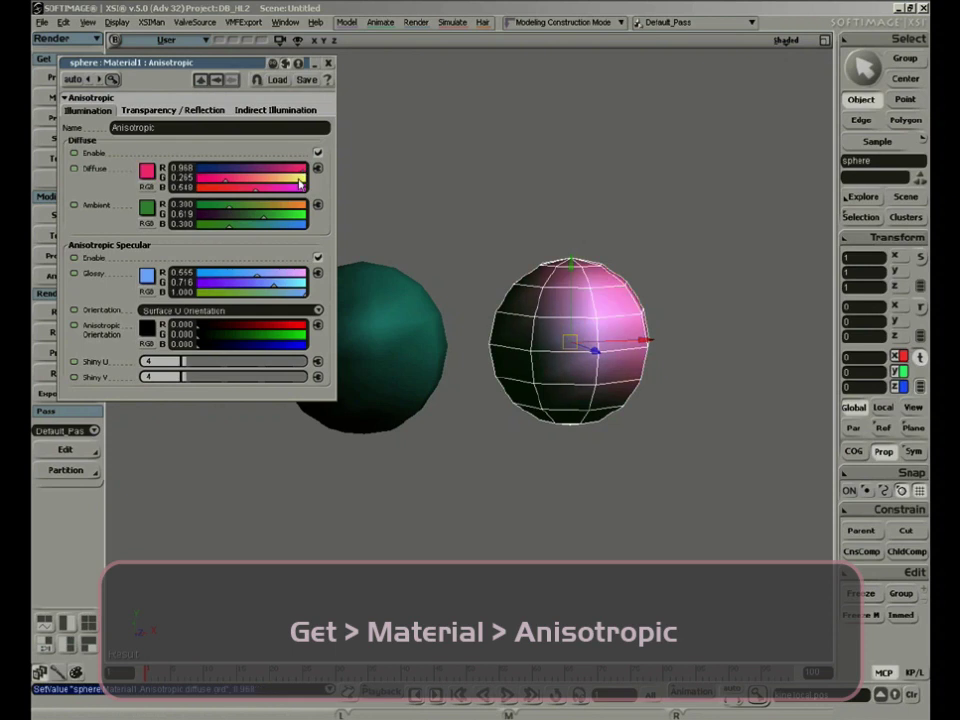
left_click(328, 64)
key("space")
left_click(513, 144)
key("s")
mouse_move(534, 426)
right_mouse_down()
mouse_move(465, 429)
mouse_move(515, 424)
mouse_move(521, 392)
mouse_move(525, 420)
right_mouse_up()
Step: Edit the teal sphere's Phong shader, setting diffuse to about RGB 0.613, 0.219, 0.290 and ambient to 0.497, 0.265, 0.445
key("space")
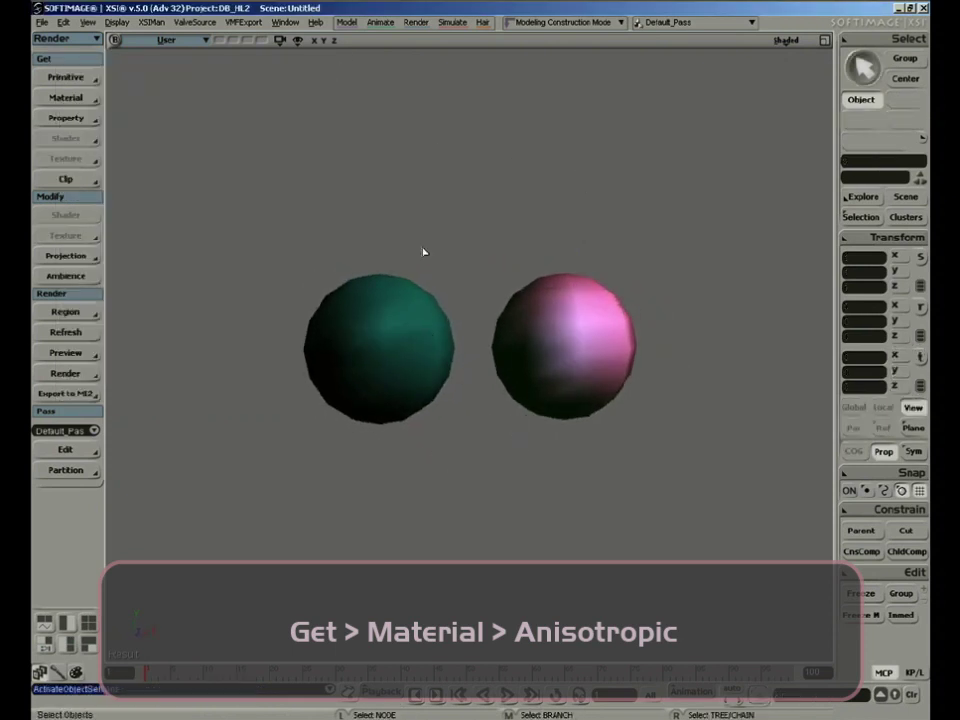
left_click(395, 305)
key("v")
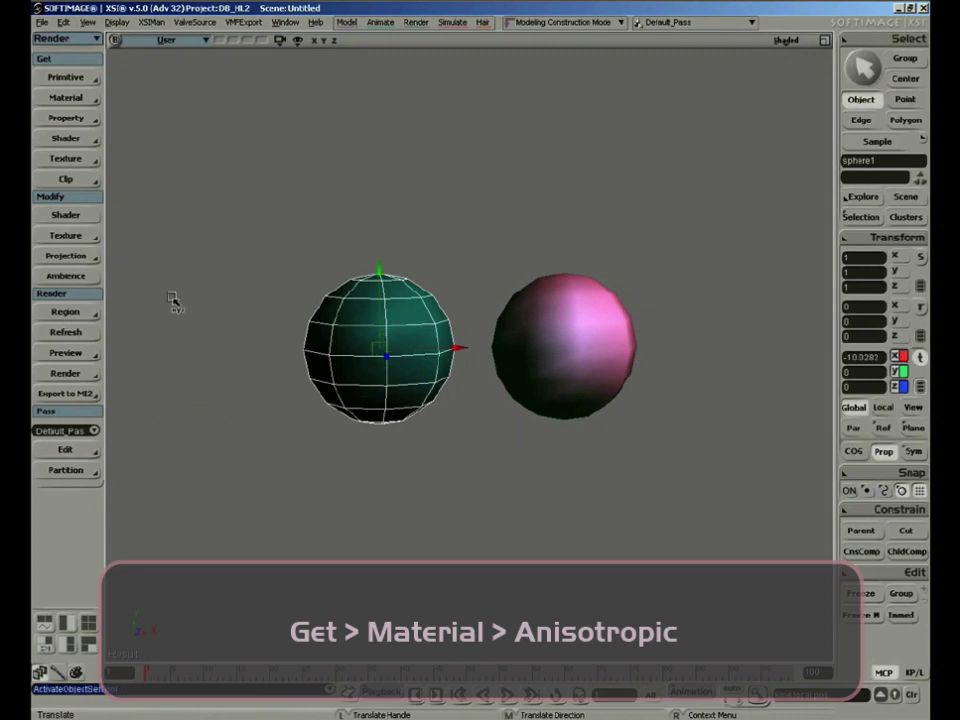
left_click(62, 217)
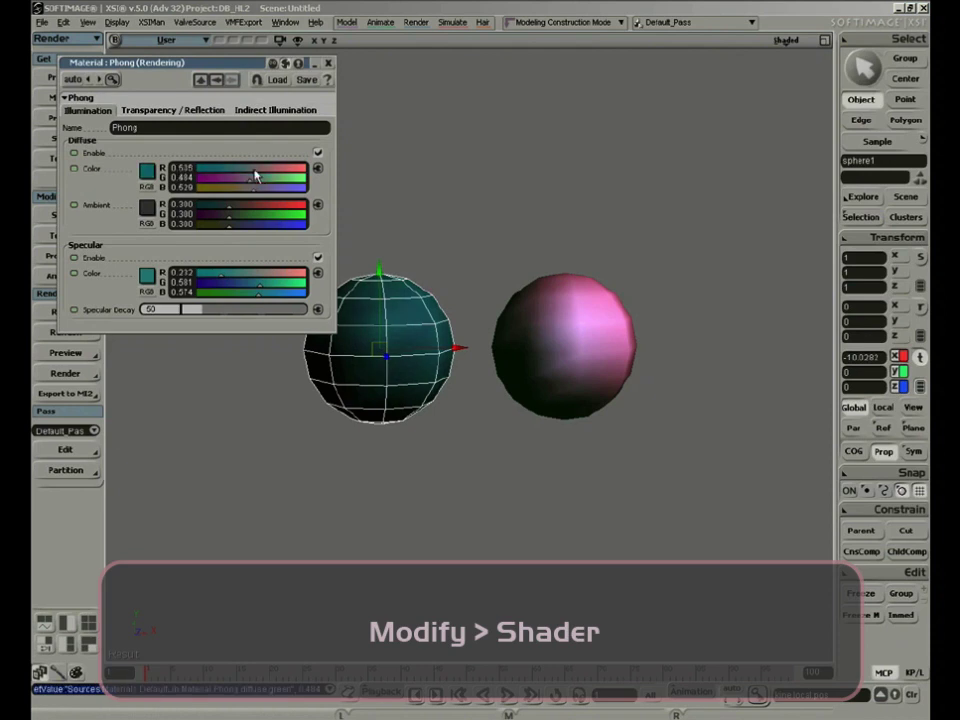
mouse_move(257, 176)
left_mouse_down()
mouse_move(266, 192)
mouse_move(226, 219)
mouse_move(223, 176)
mouse_move(264, 160)
left_mouse_up()
left_click(251, 205)
left_click(246, 224)
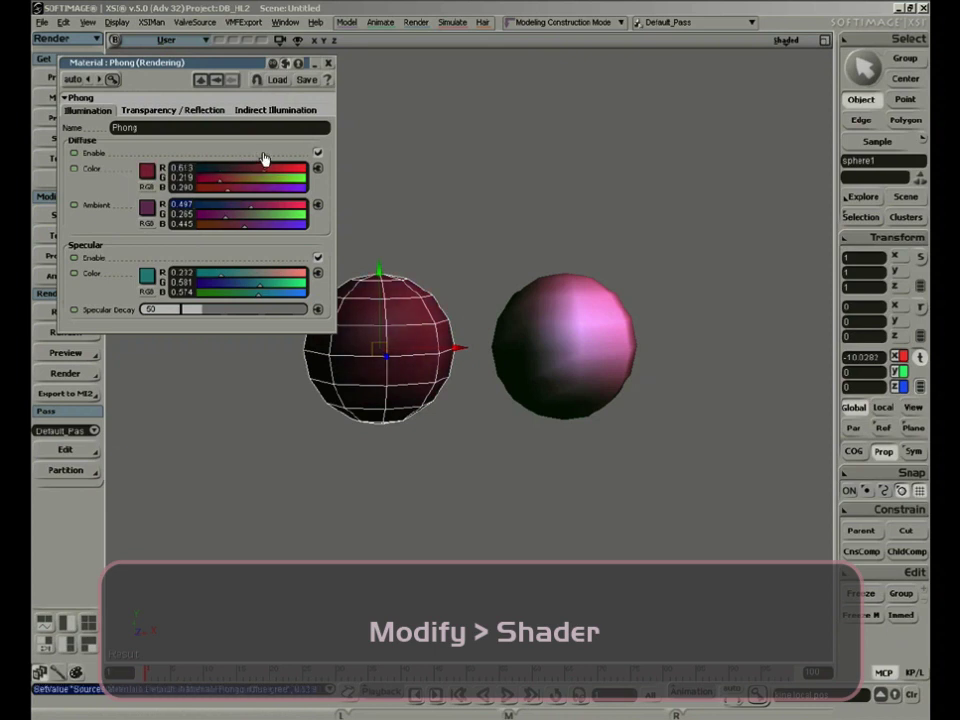
Step: Undo the accidental move of the Phong sphere, clear the selection and draw a render region around both spheres
left_click_drag(203, 63, 794, 49)
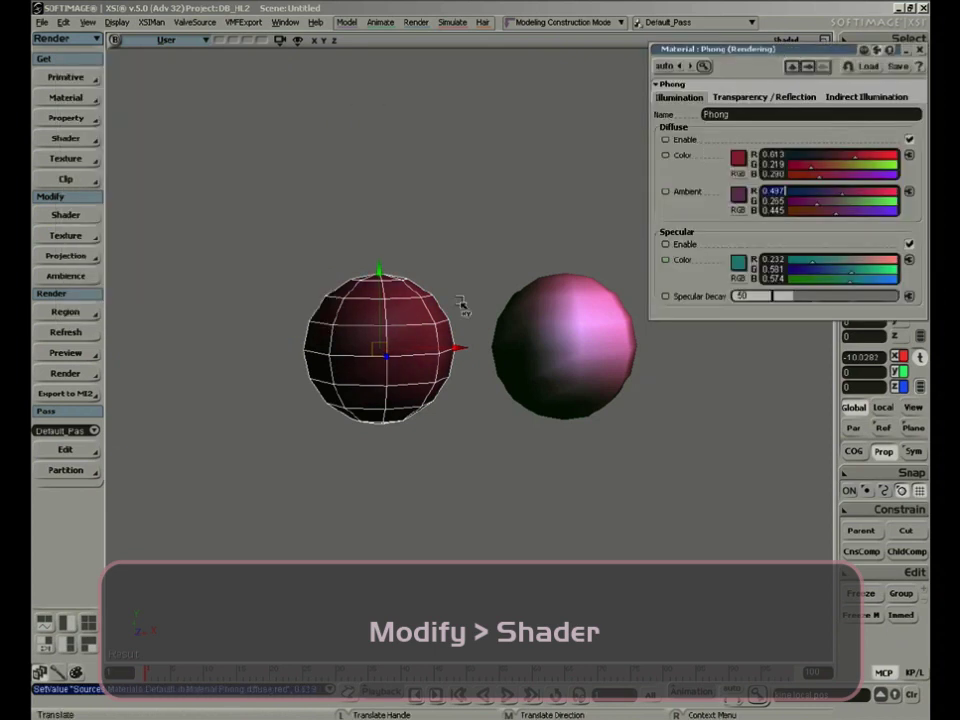
left_click_drag(284, 232, 356, 283)
key("ctrl+z")
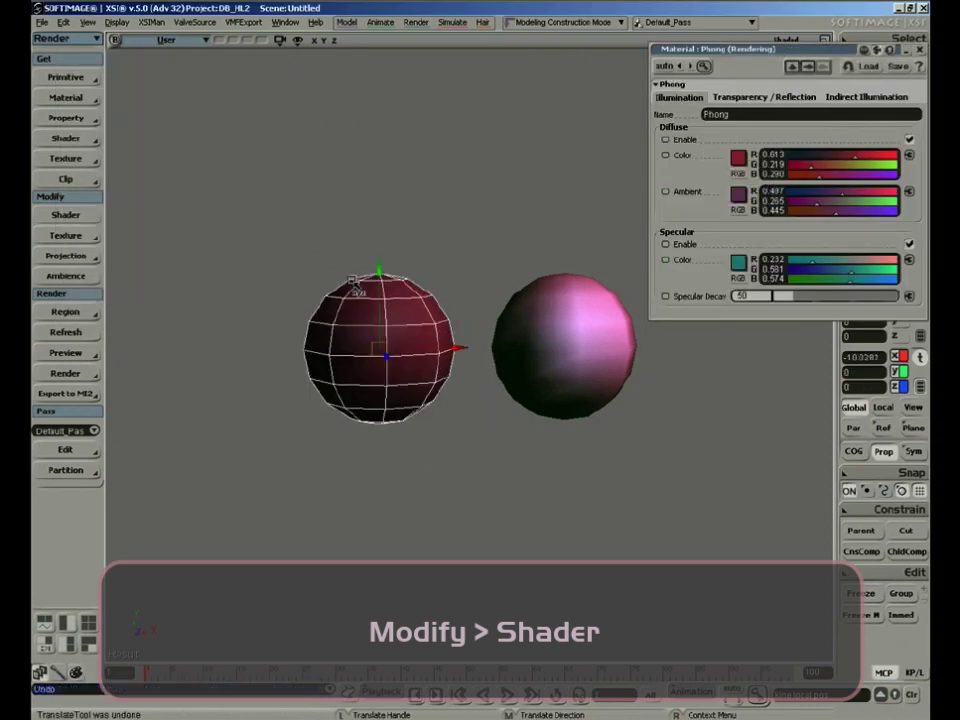
key("space")
left_click(338, 222)
key("q")
left_click_drag(230, 153, 681, 480)
Step: Change the Phong diffuse color to about RGB 0.768, 0.335, 0.729
left_click_drag(738, 50, 212, 73)
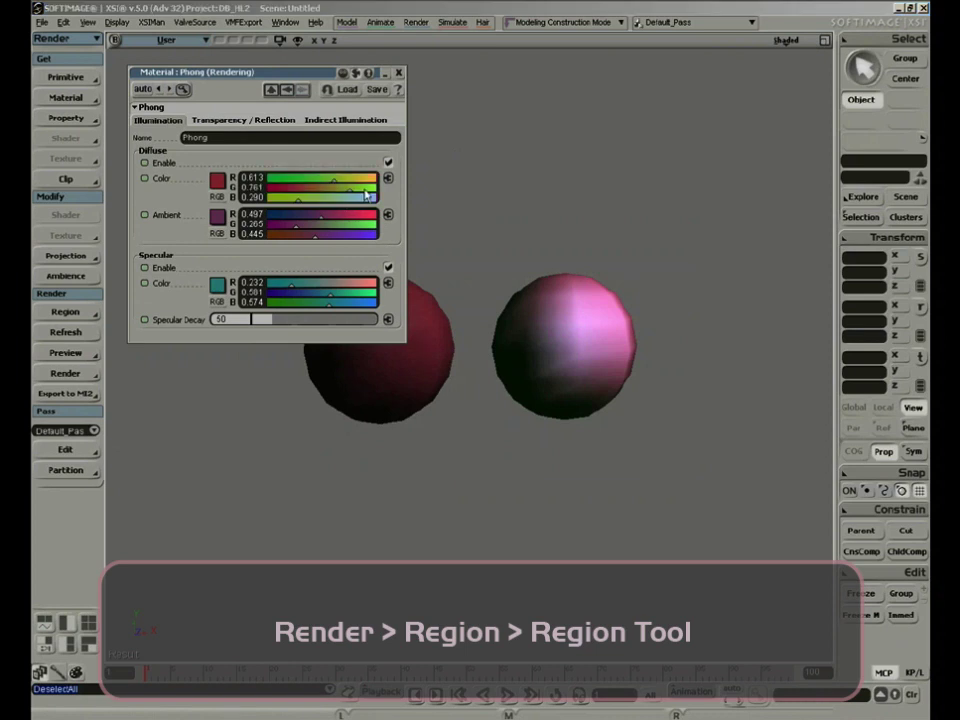
mouse_move(300, 186)
left_mouse_down()
mouse_move(352, 182)
mouse_move(306, 189)
left_mouse_up()
left_click(352, 181)
left_click(311, 182)
left_click(347, 198)
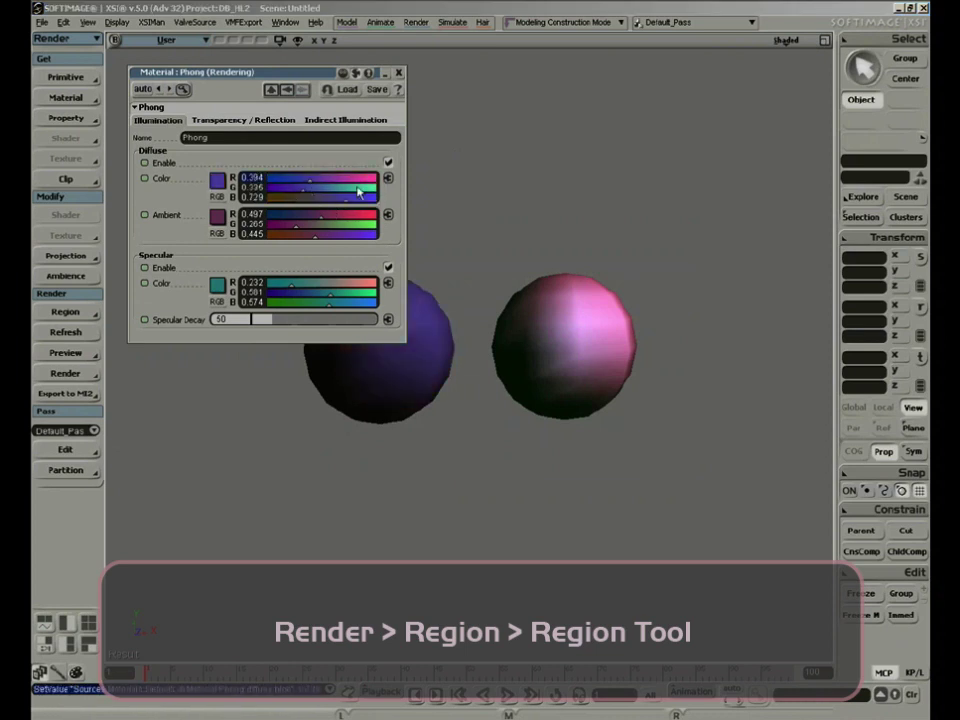
left_click(352, 180)
Step: Copy the specular color to diffuse, set its green to about 0.084 and copy the resulting color to ambient
left_click_drag(272, 78, 592, 98)
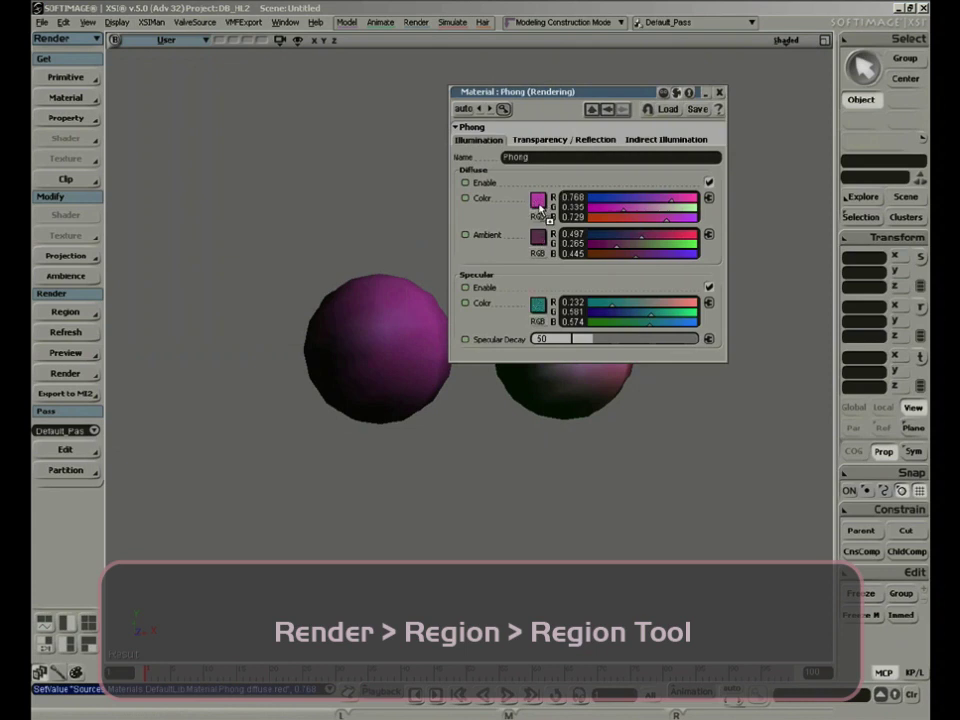
left_click_drag(540, 208, 543, 240)
left_click(598, 207)
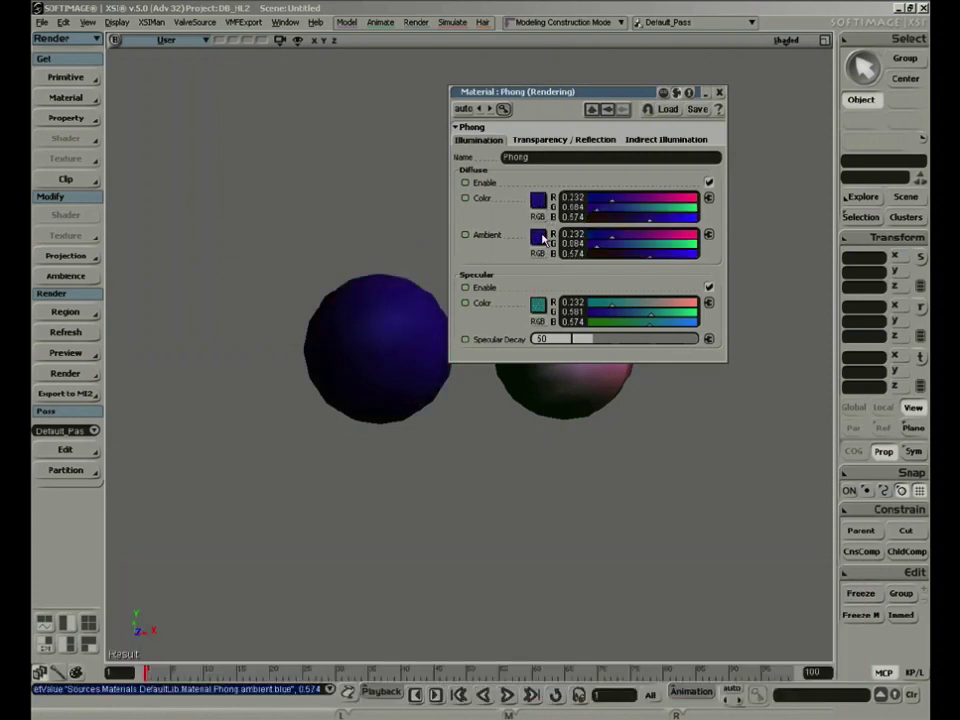
Step: Close the Phong properties, select both spheres and delete them
left_click(721, 93)
key("s")
middle_click_drag(471, 418, 466, 378)
mouse_move(466, 378)
right_mouse_down()
mouse_move(463, 356)
mouse_move(466, 380)
right_mouse_up()
left_click_drag(258, 322, 672, 418, "ctrl")
key("Delete")
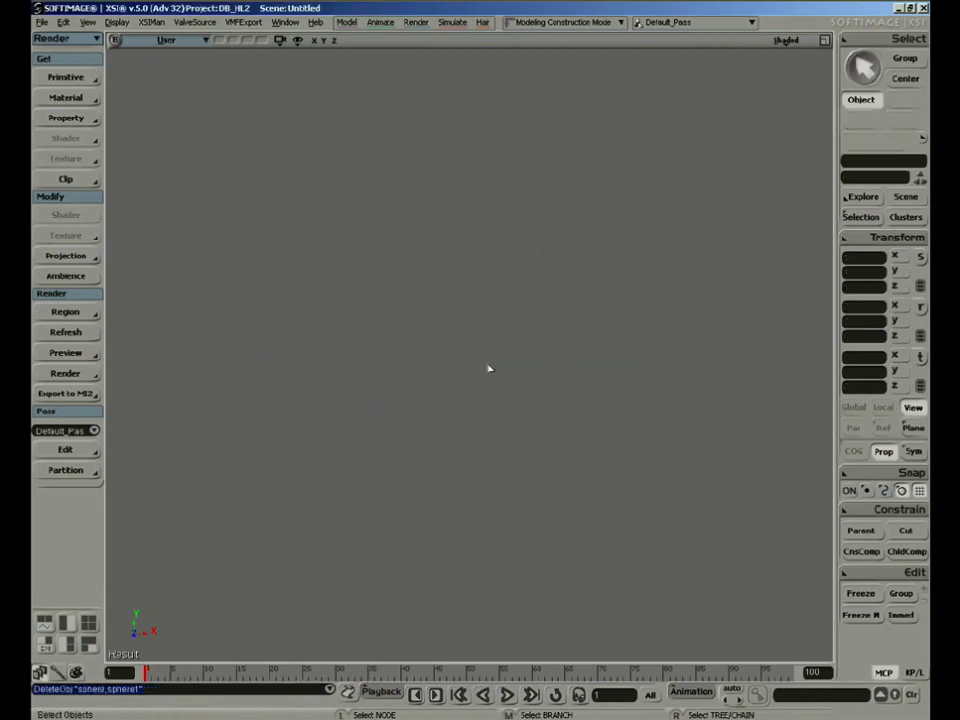
Step: Create a polygon mesh grid with default settings, close its properties and frame it in the view
left_click(76, 77)
mouse_move(140, 102)
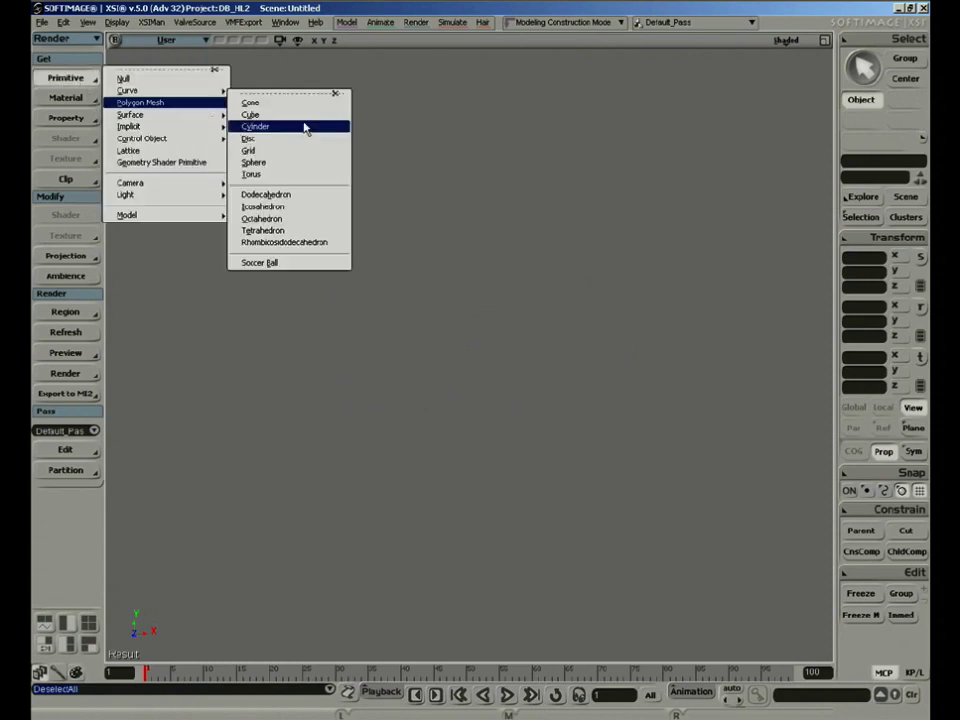
left_click(262, 150)
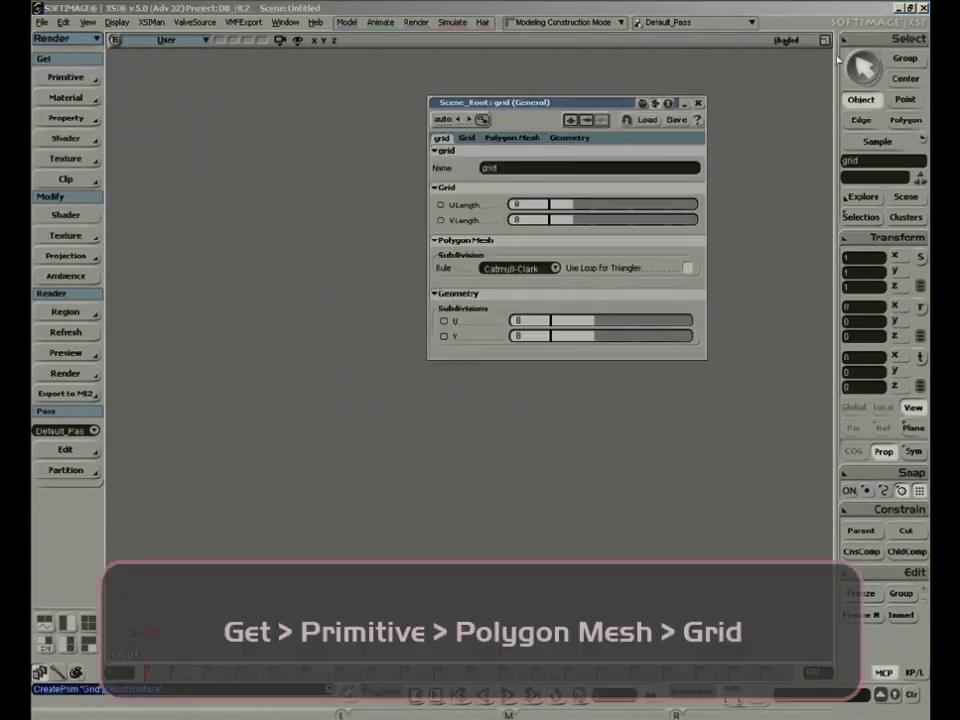
left_click(698, 104)
key("f")
key("s")
right_click_drag(630, 248, 585, 325)
middle_click_drag(585, 325, 559, 312)
key("space")
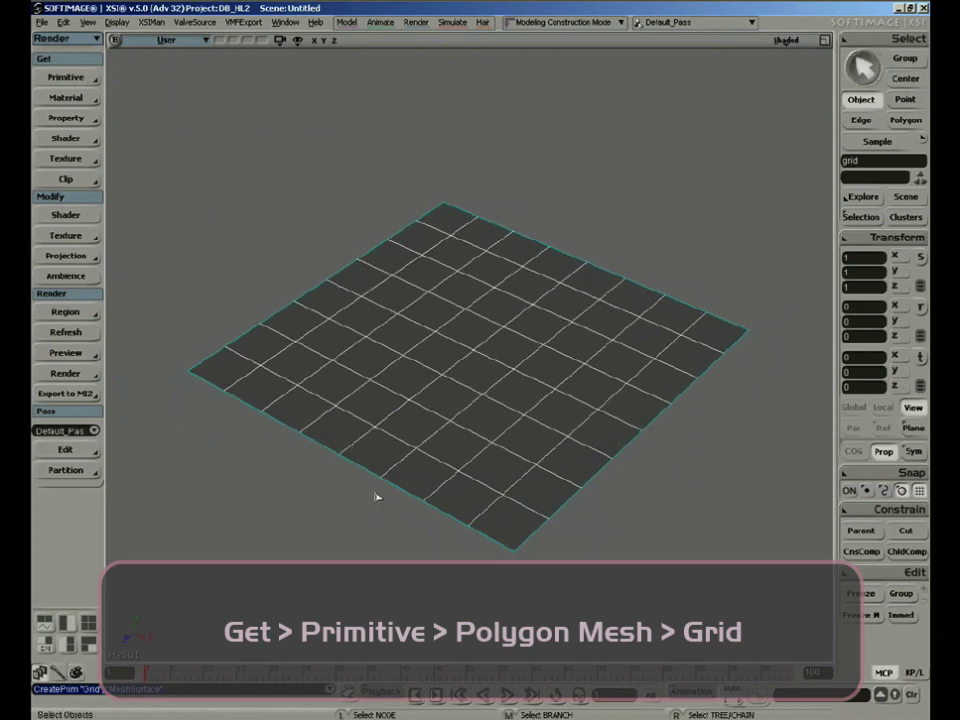
Step: Apply a Phong material to the grid with a pure red diffuse color of RGB 1, 0, 0
left_click(377, 540)
left_click(422, 448)
left_click(72, 97)
left_click(150, 149)
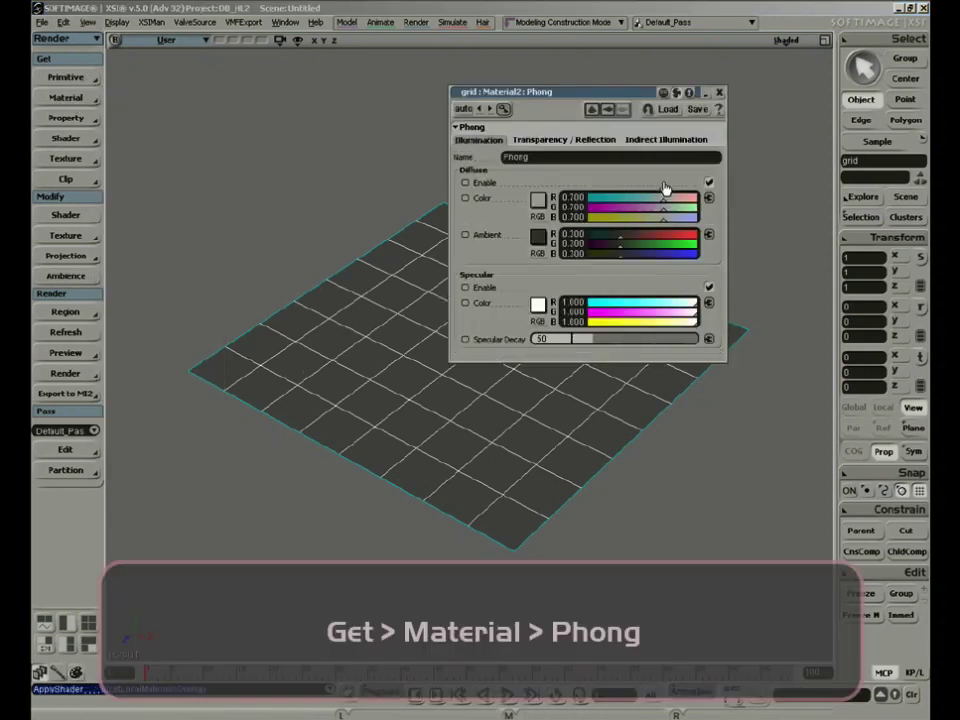
left_click_drag(664, 197, 576, 218)
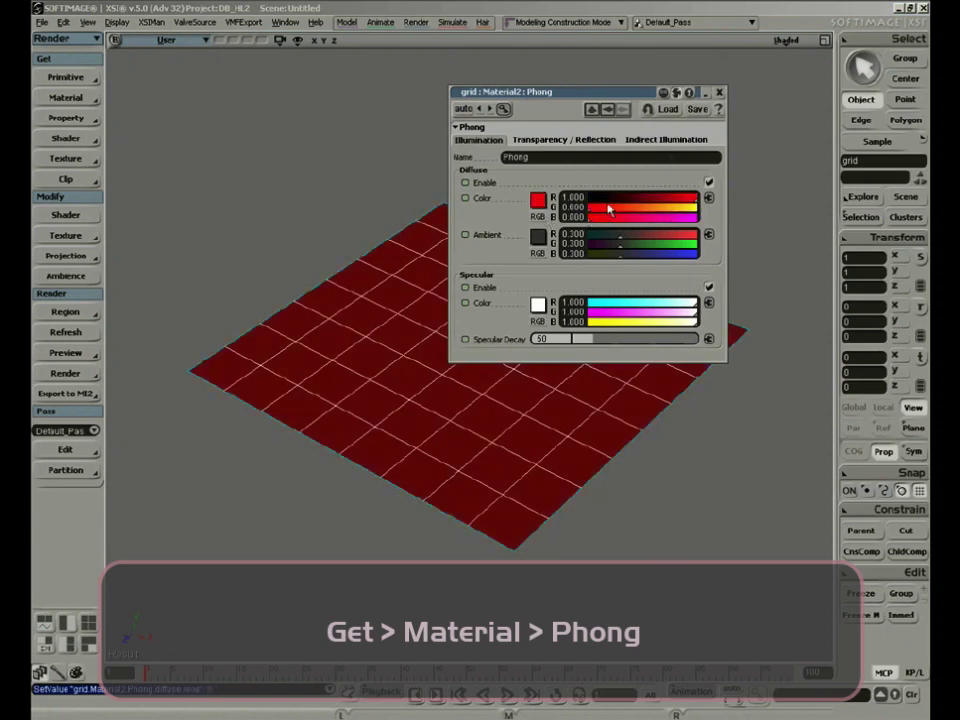
left_click(720, 93)
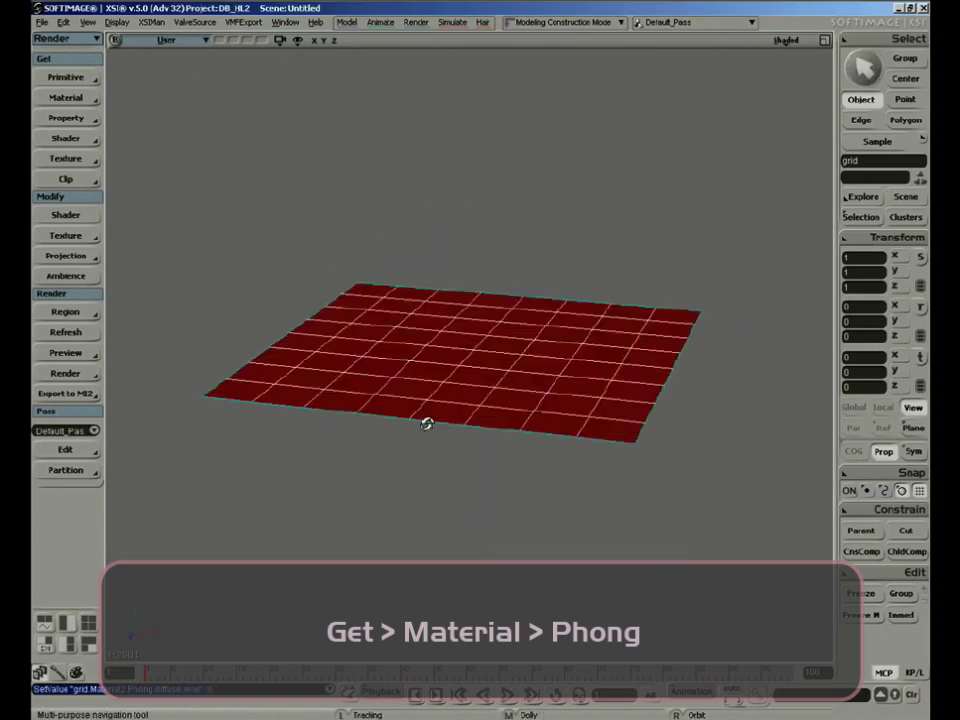
Step: Select one full row of polygons across the middle of the grid and apply a Constant material to it
key("y")
key("u")
left_click_drag(339, 315, 615, 430)
key("s")
mouse_move(645, 557)
right_mouse_down()
mouse_move(519, 574)
mouse_move(621, 583)
mouse_move(606, 581)
right_mouse_up()
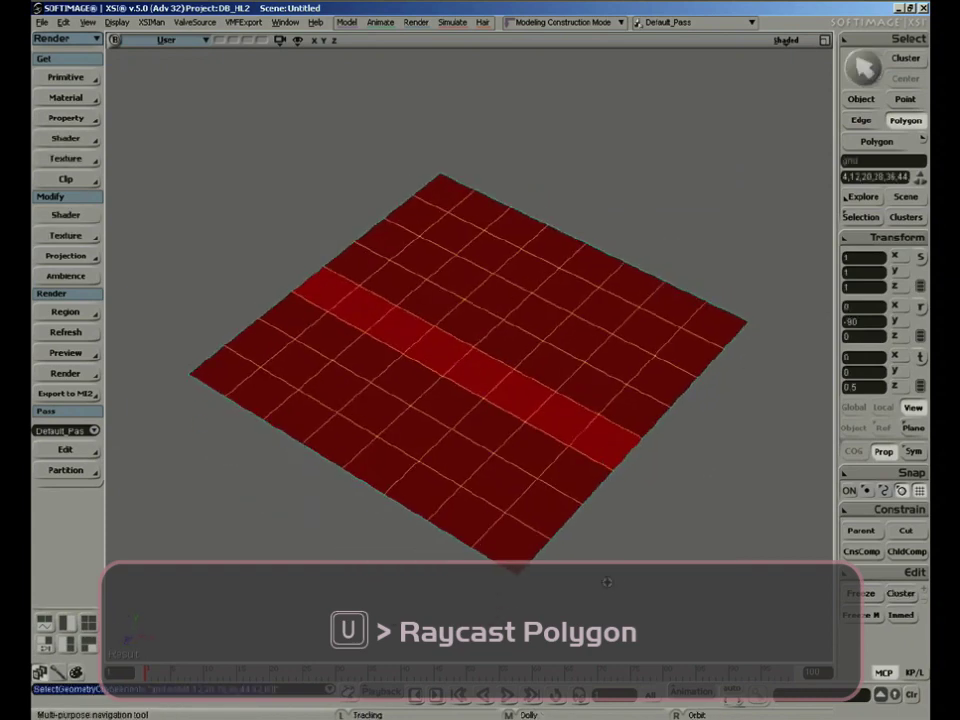
left_click(75, 98)
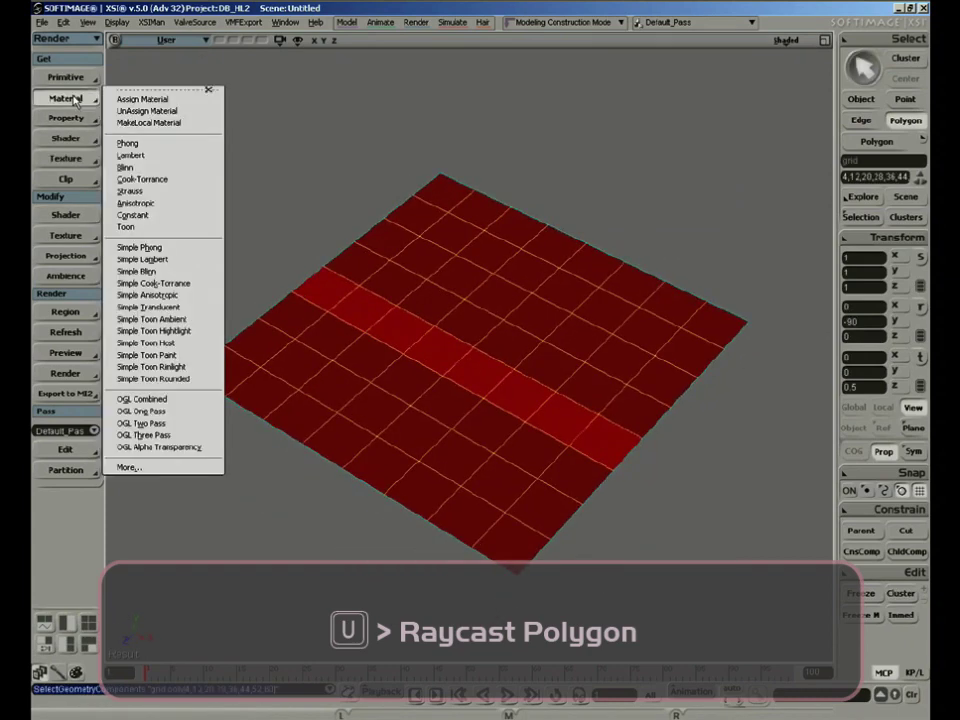
left_click(155, 214)
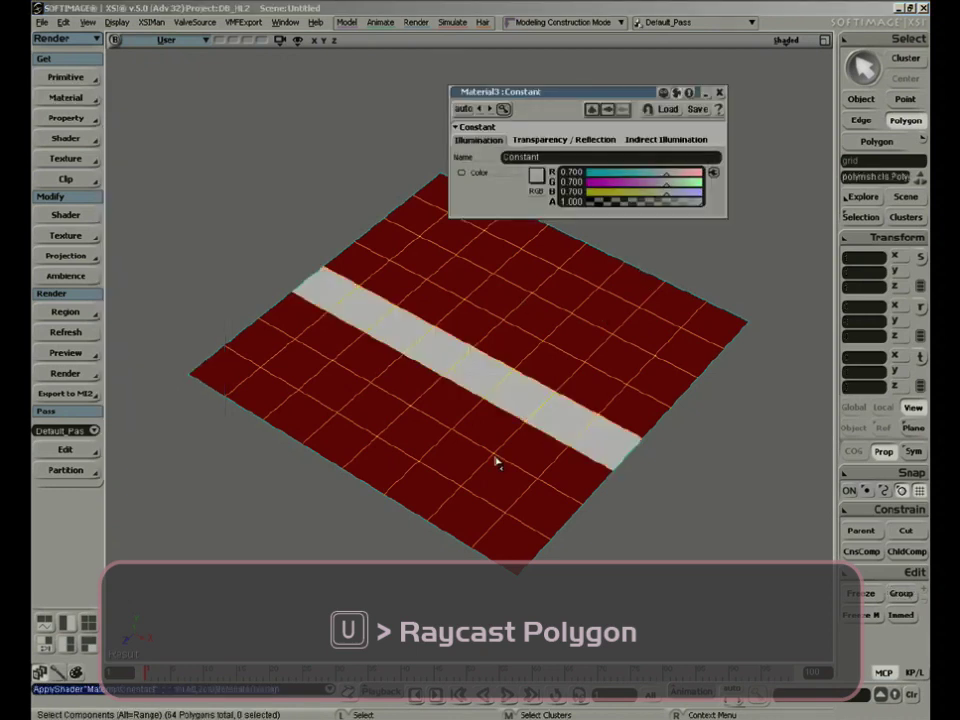
Step: Select the new cluster under the grid's polygon mesh in the Explorer and set its Constant color to RGB 0, 0.098, 1
key("8")
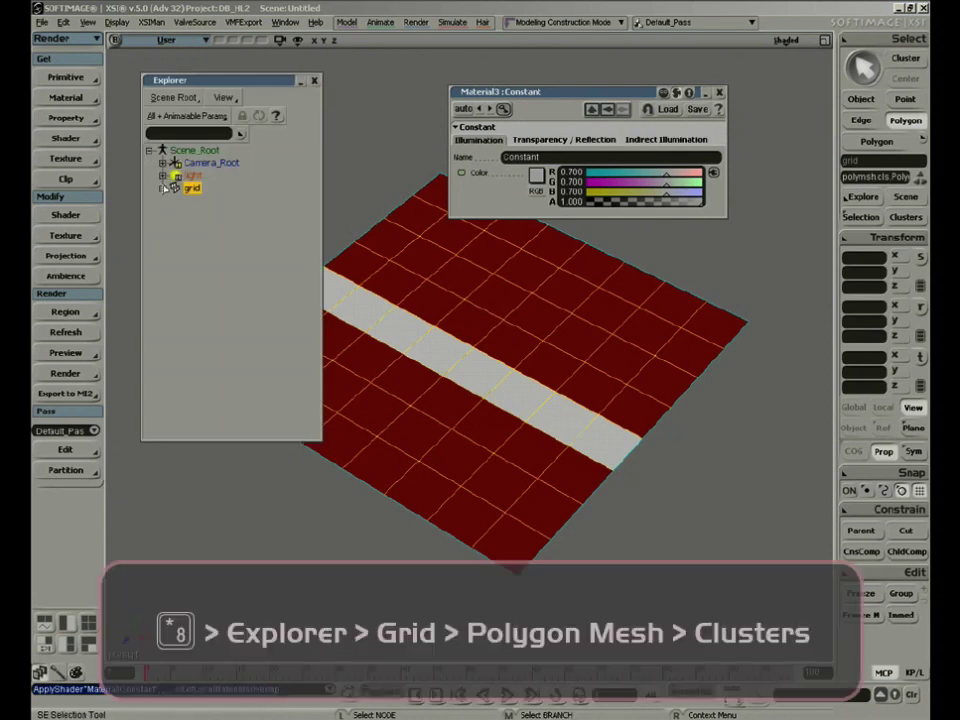
left_click(163, 188)
left_click(176, 200)
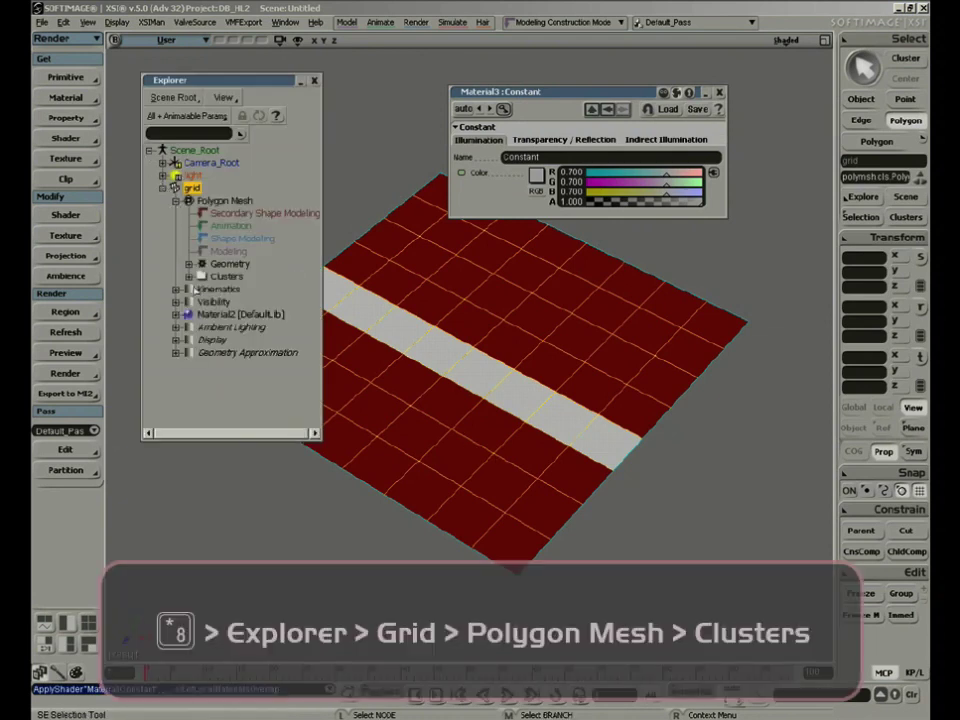
left_click(189, 276)
left_click(240, 289)
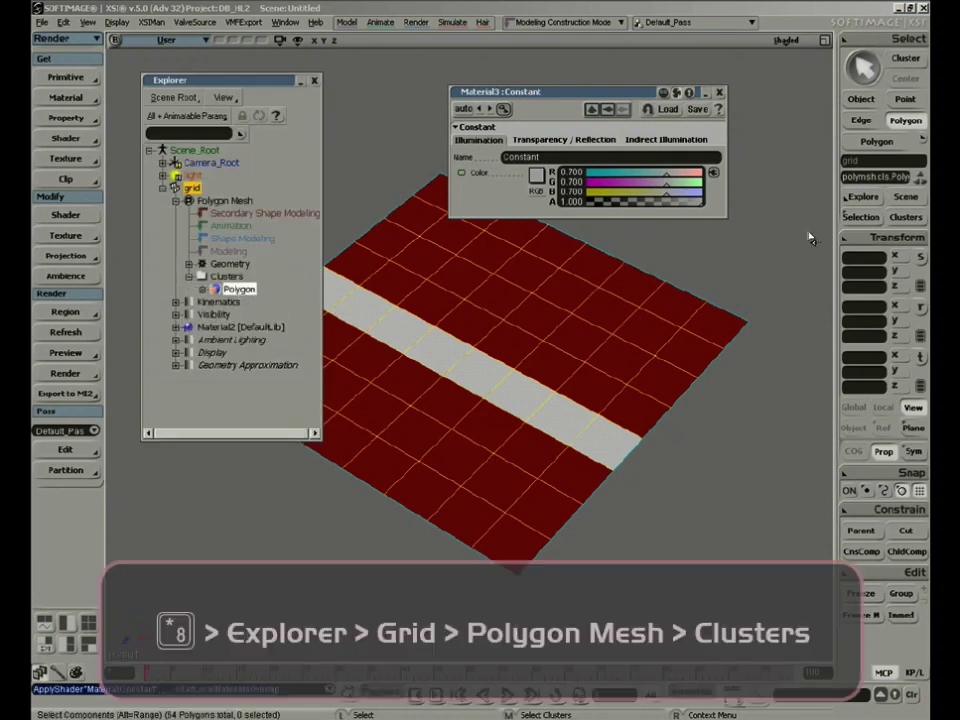
left_click_drag(680, 191, 431, 182)
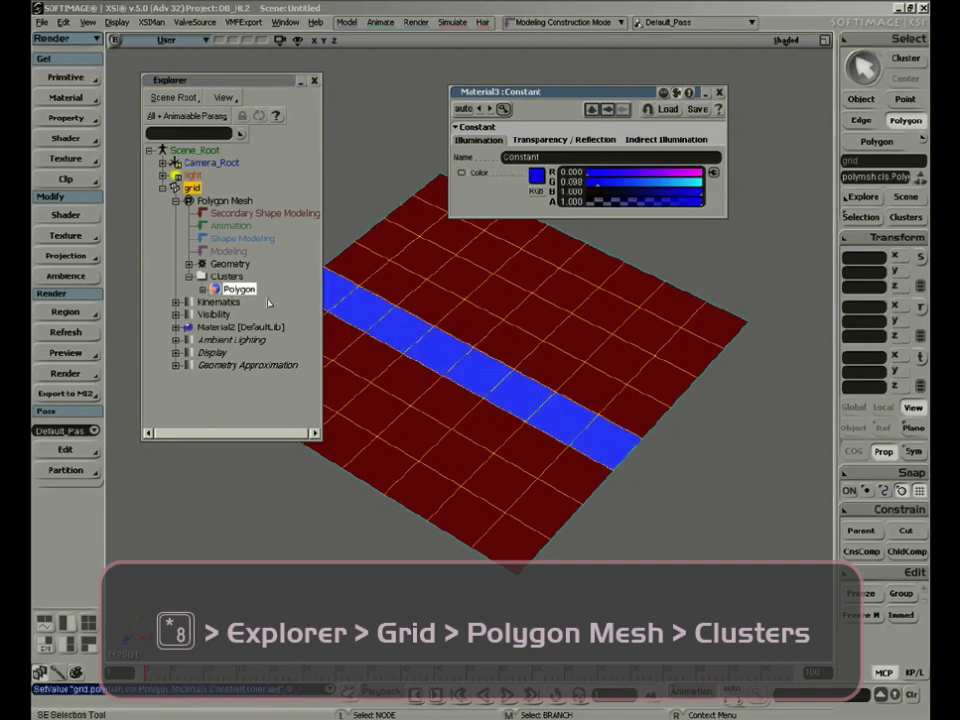
Step: Rename the blue strip's cluster to Azul, then close the Explorer and the material properties
double_click(236, 289)
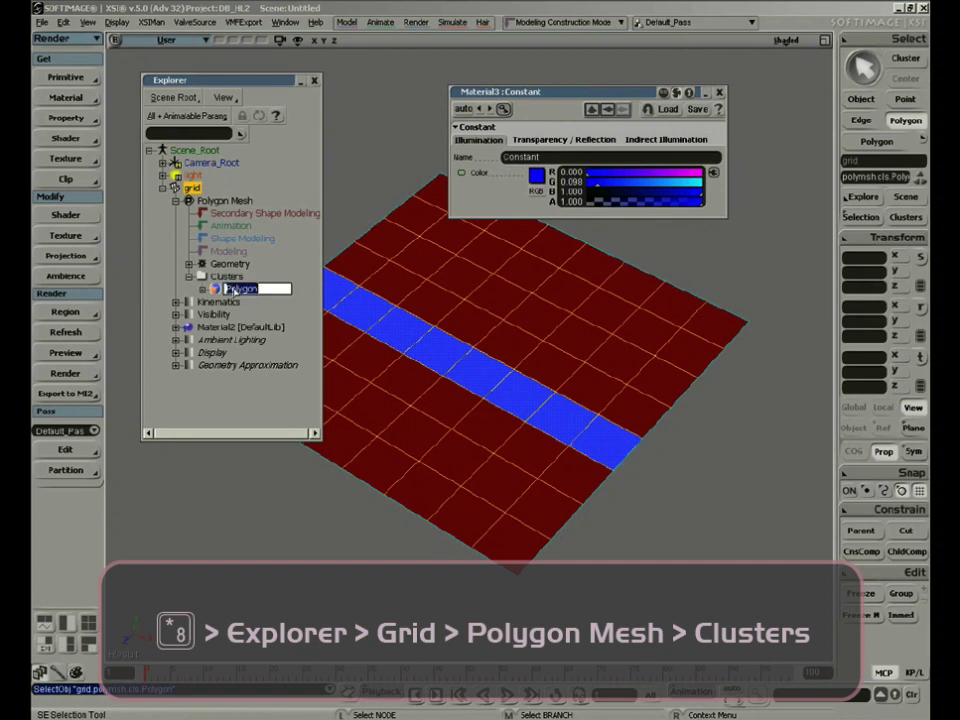
type("Az")
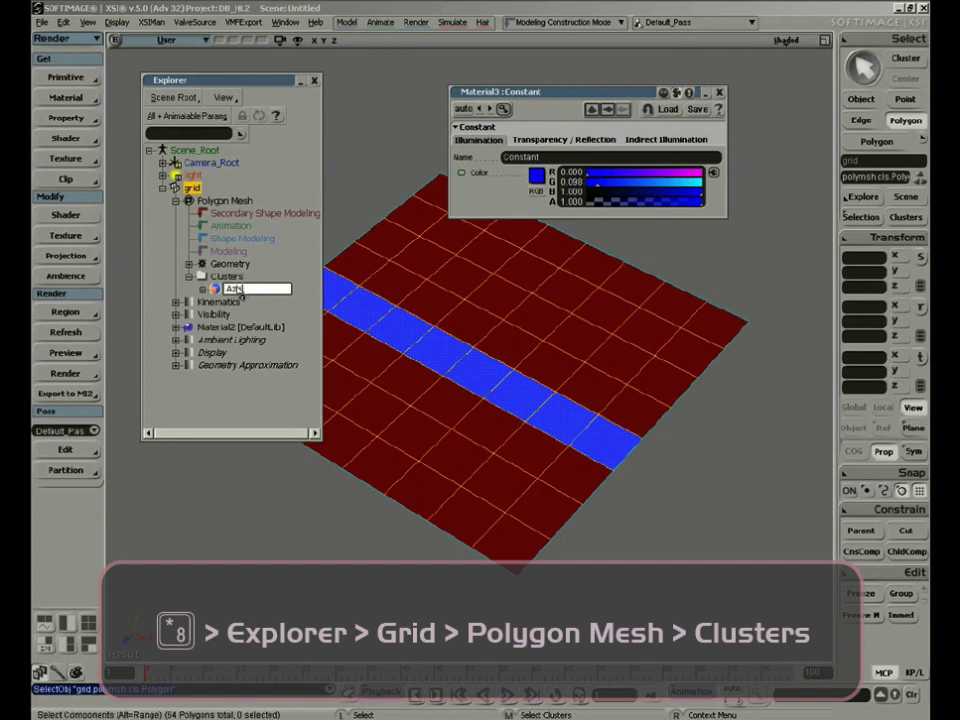
type("ul")
key("Return")
left_click(314, 81)
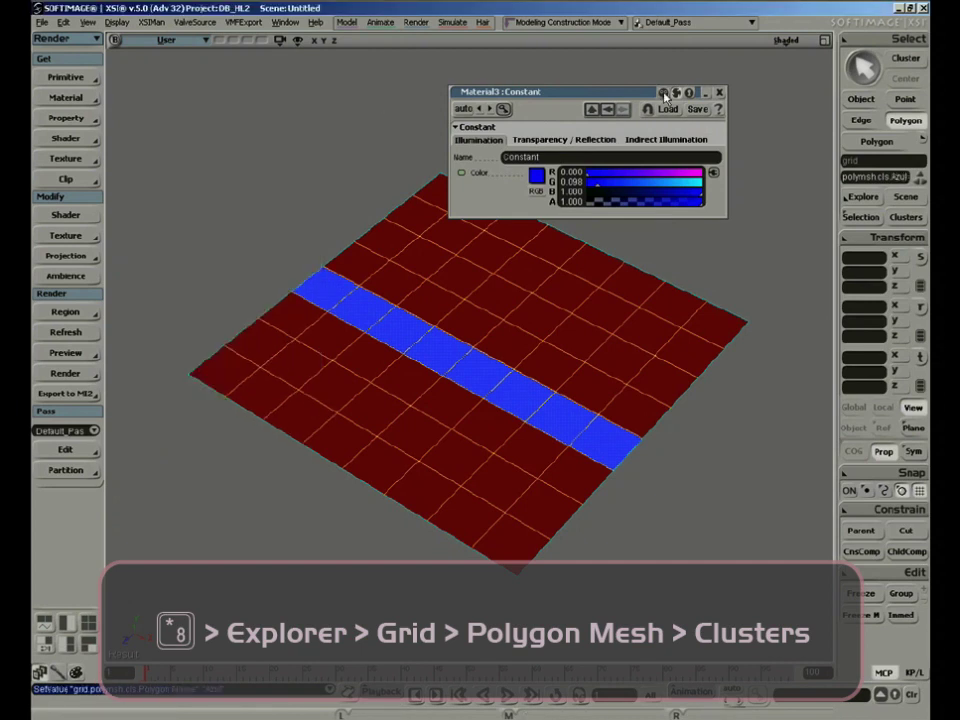
left_click(721, 94)
Step: Apply a Constant material to a polygon row crossing the blue strip, removing the overlap from the Azul cluster
key("space")
left_click(720, 285)
key("s")
right_click_drag(438, 372, 576, 439)
left_click(533, 360)
key("s")
key("space")
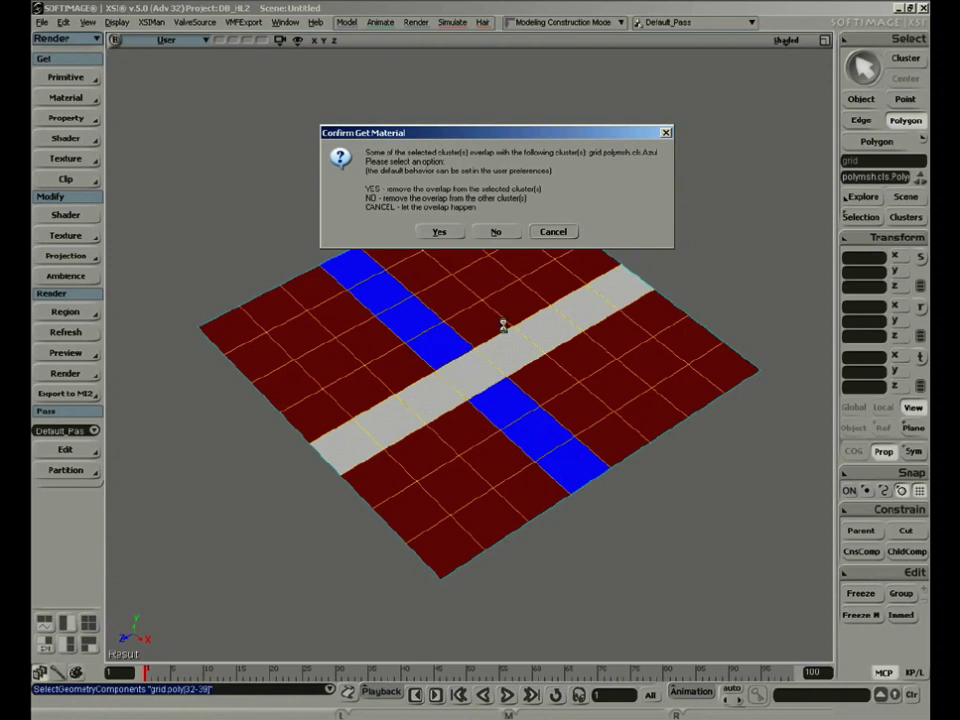
left_click(498, 232)
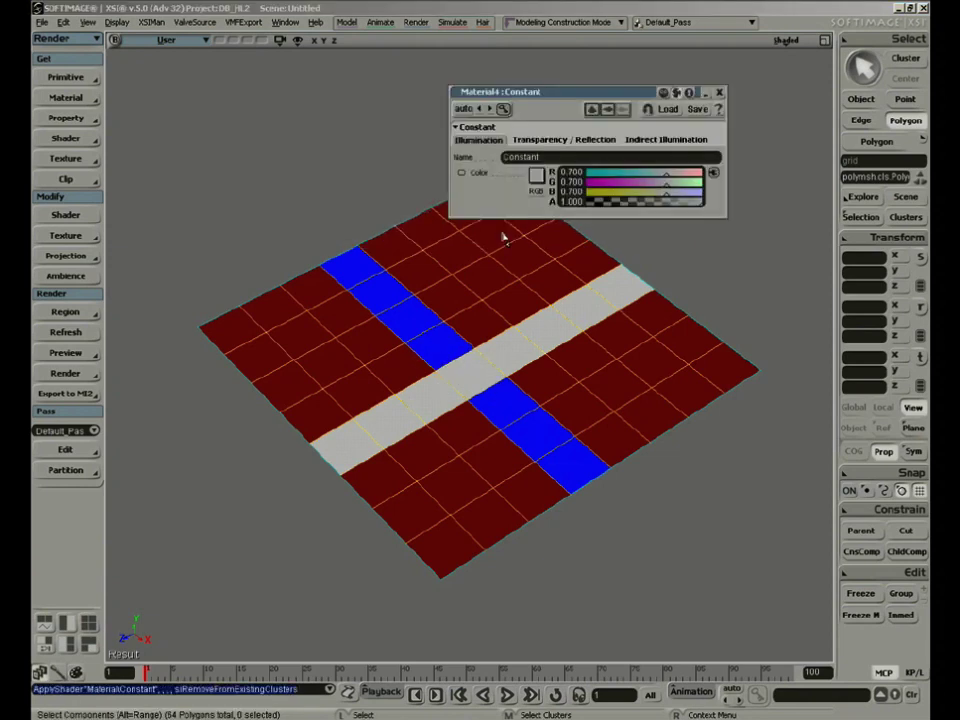
Step: Set the crossing strip's Constant color to about RGB 0.457, 1, 0.085 and return to object selection
left_click(597, 192)
left_click_drag(607, 175, 705, 185)
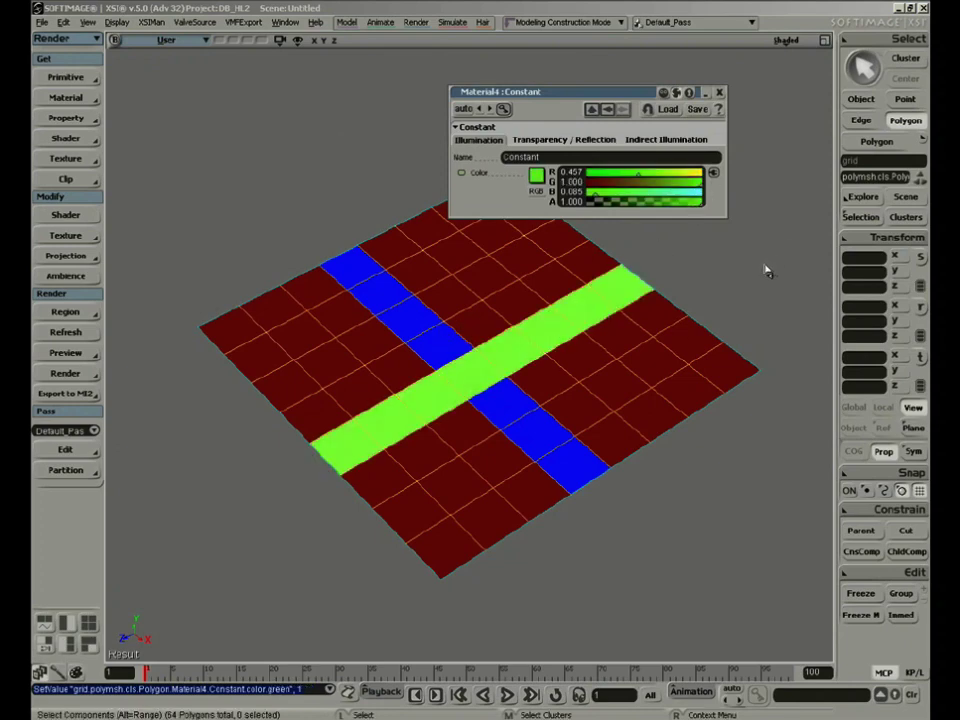
key("space")
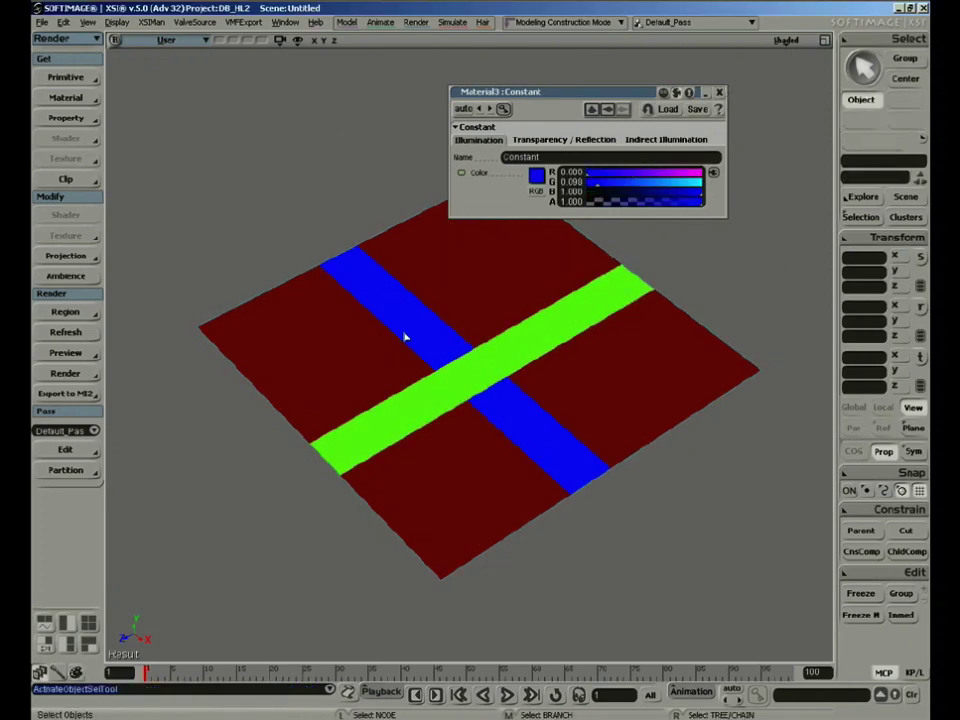
Step: Select the grid, expand its polygon mesh clusters in the Explorer and select the Azul cluster
left_click(293, 403)
key("8")
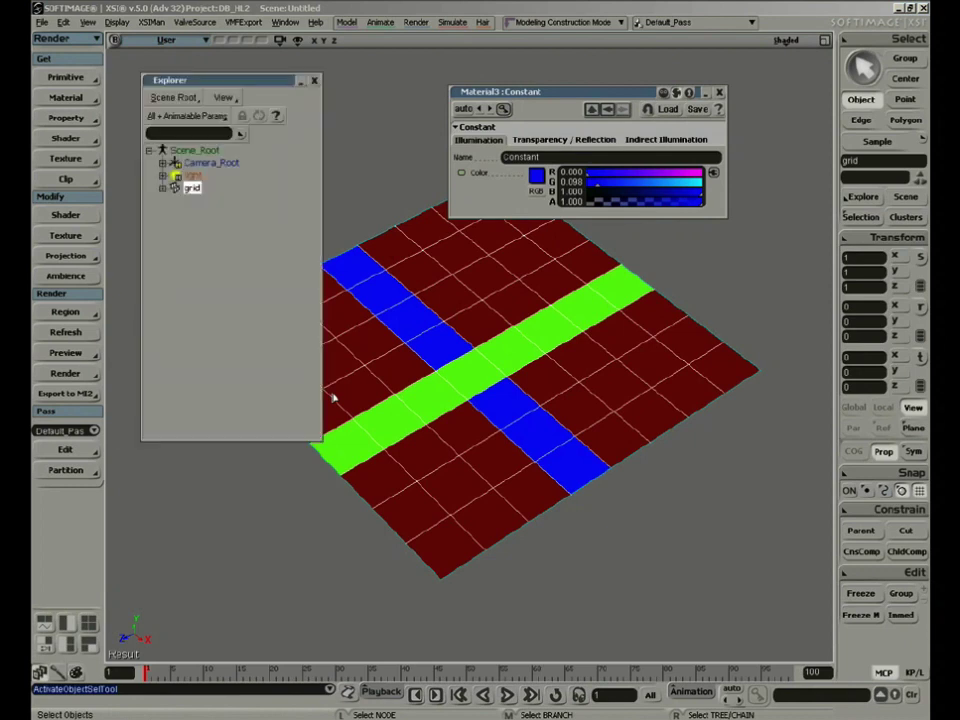
left_click(163, 189)
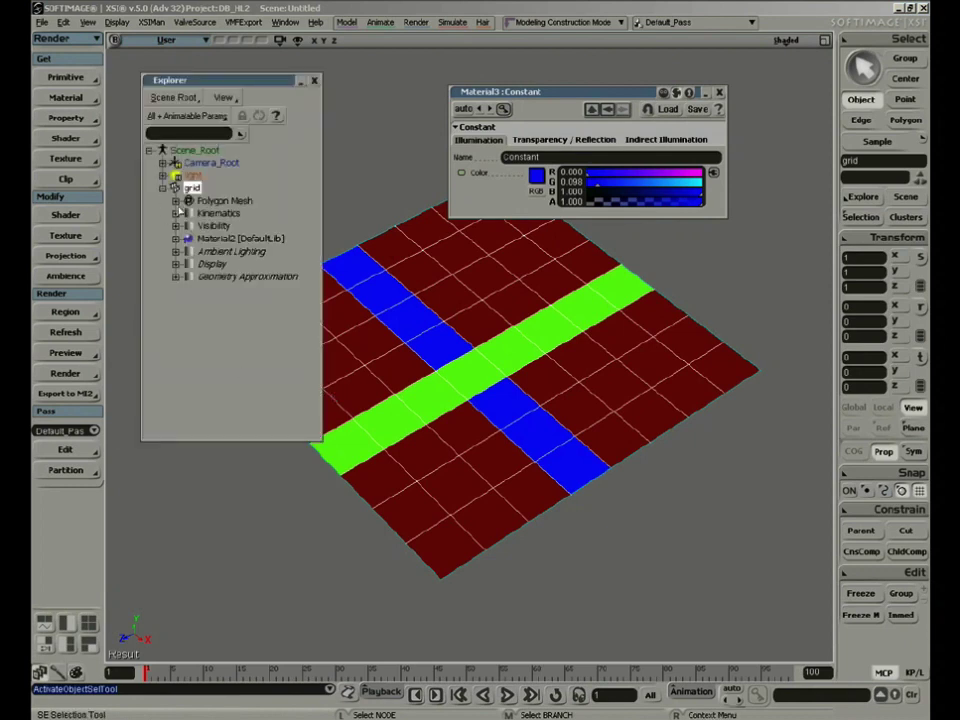
left_click(175, 201)
left_click(189, 276)
left_click(231, 288)
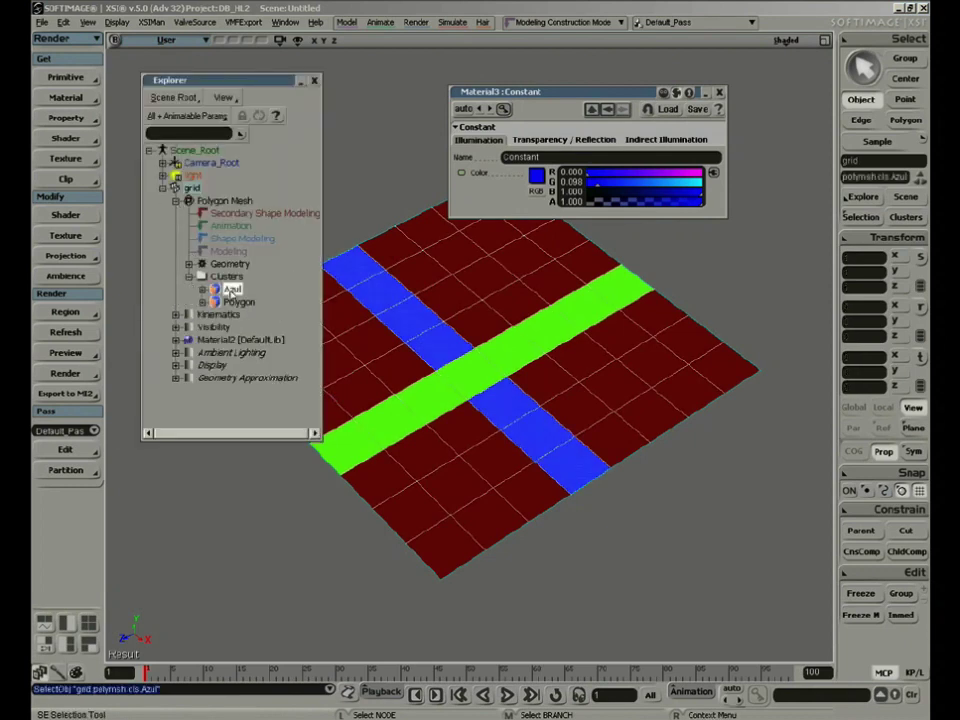
key("ctrl+z")
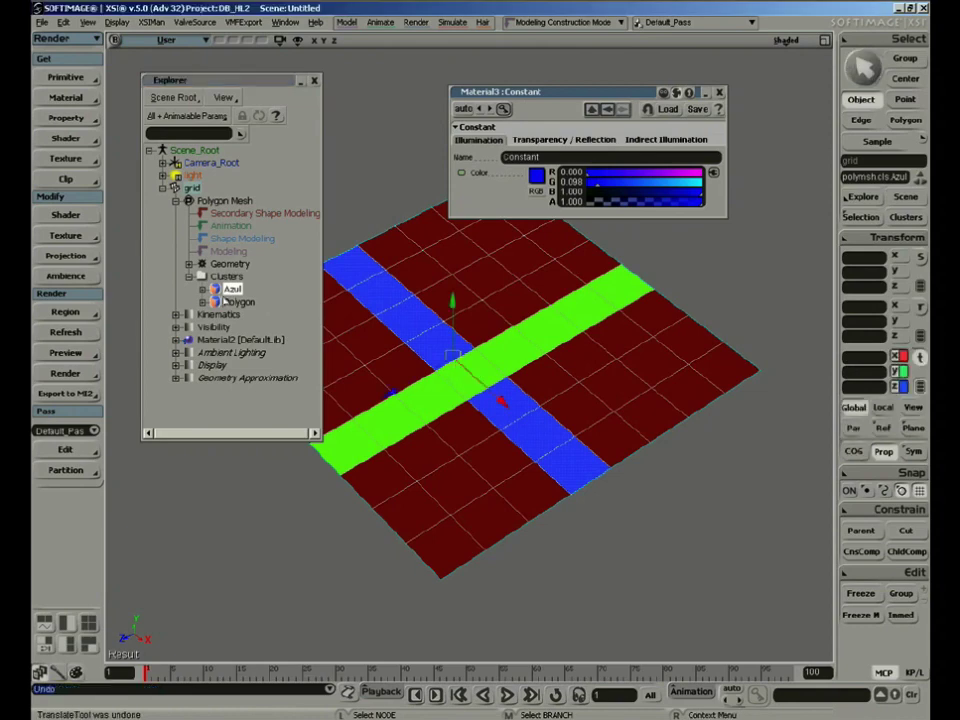
Step: Select the polygons belonging to the Azul cluster and raise them about 0.44 units vertically
right_click(241, 292)
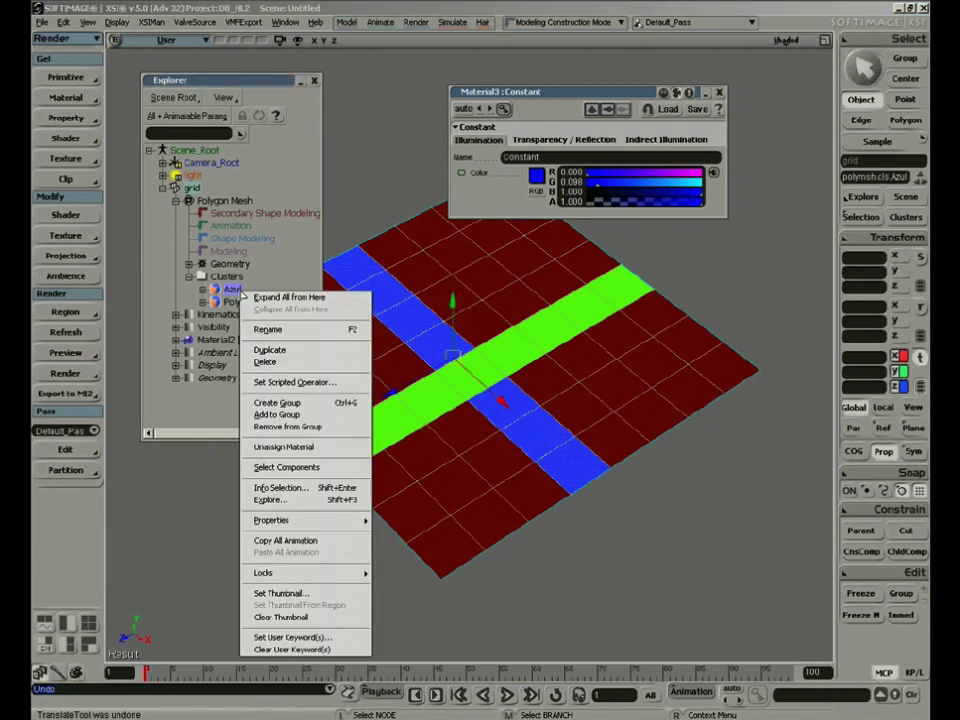
left_click(307, 468)
left_click_drag(450, 306, 447, 333)
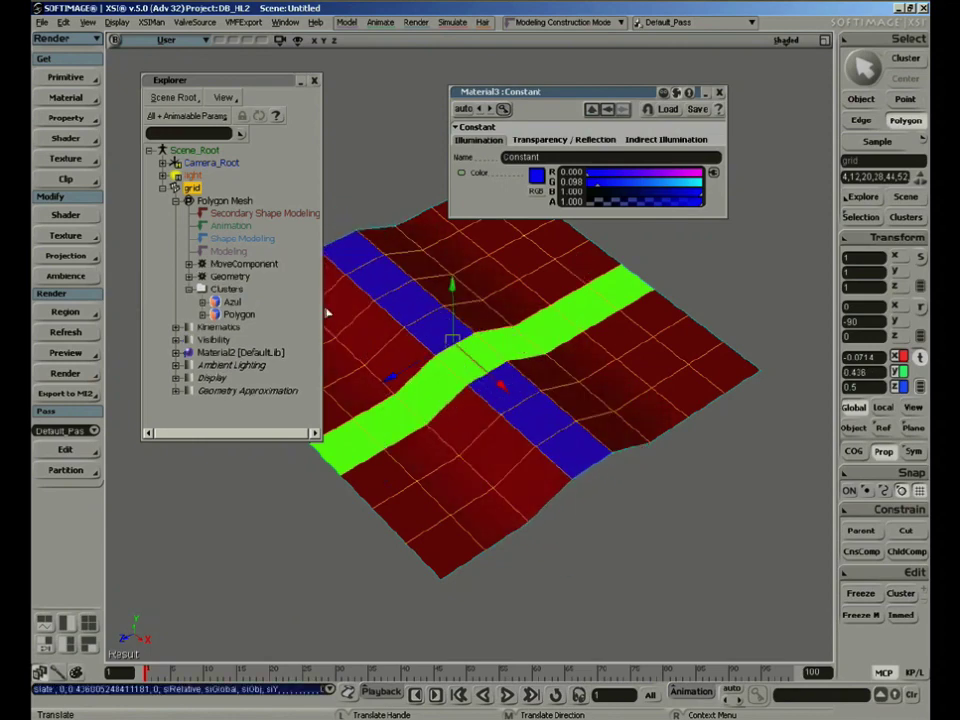
Step: Select the green strip's Polygon cluster components and move them downward, then close the Explorer and return to object selection
left_click(239, 315)
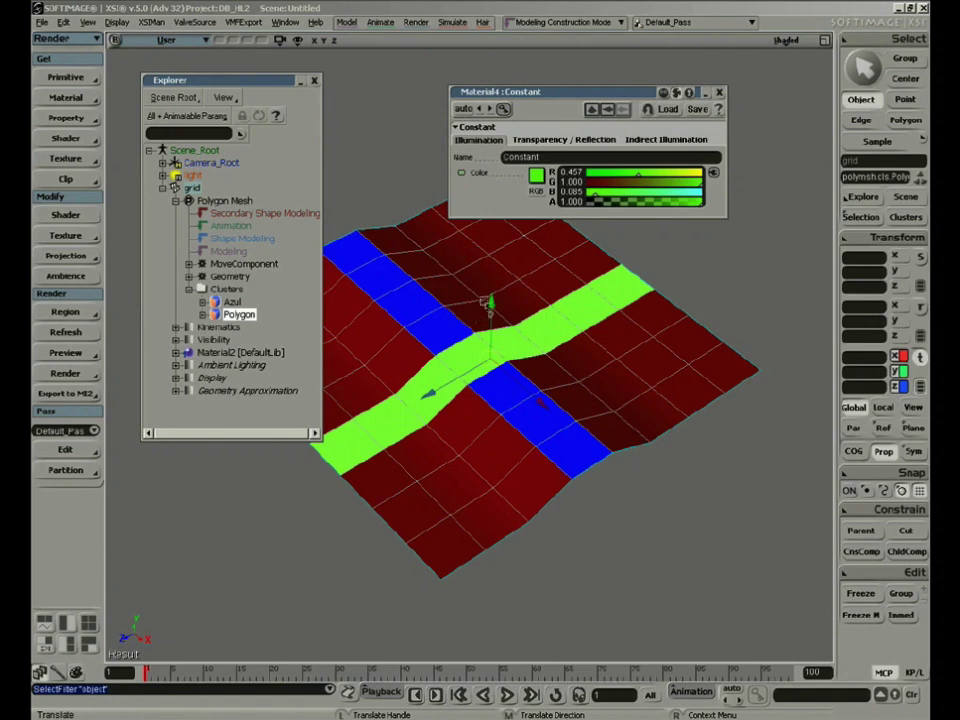
right_click(238, 314)
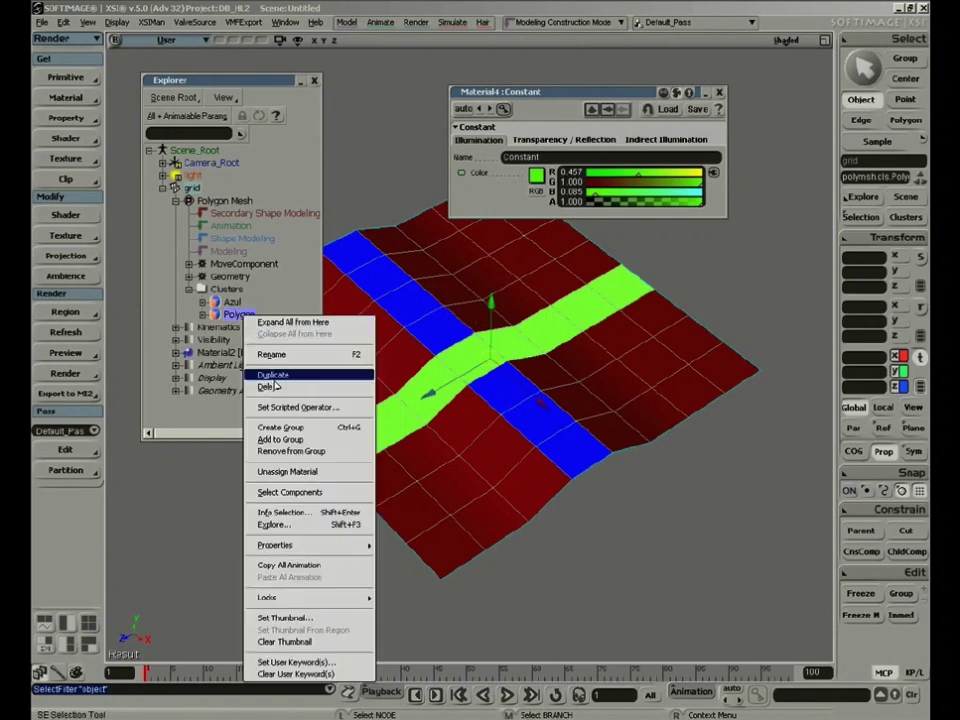
left_click(305, 493)
left_click_drag(498, 309, 502, 355)
left_click(315, 81)
key("space")
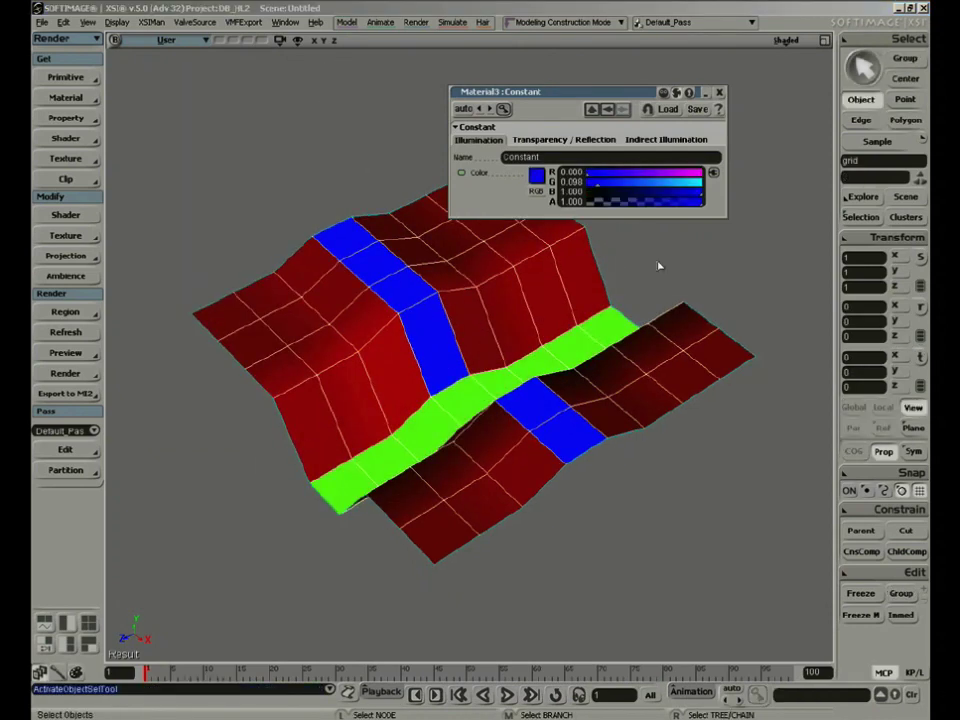
Step: Close the Constant material properties and examine the deformed grid from several angles
left_click(719, 92)
left_click(692, 197)
key("s")
right_click_drag(692, 197, 600, 310)
key("space")
left_click(461, 257, "shift")
key("s")
right_click_drag(493, 339, 546, 339)
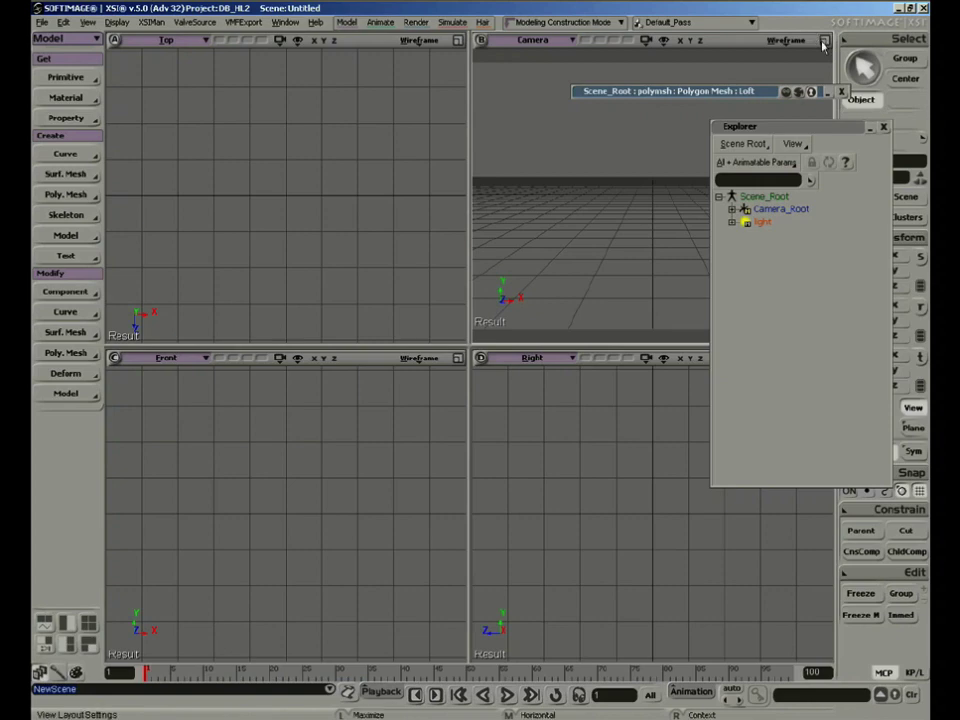
Step: Close the Loft properties and the Explorer in the new scene, and maximize the Top view
left_click(841, 91)
left_click(884, 127)
left_click(457, 41)
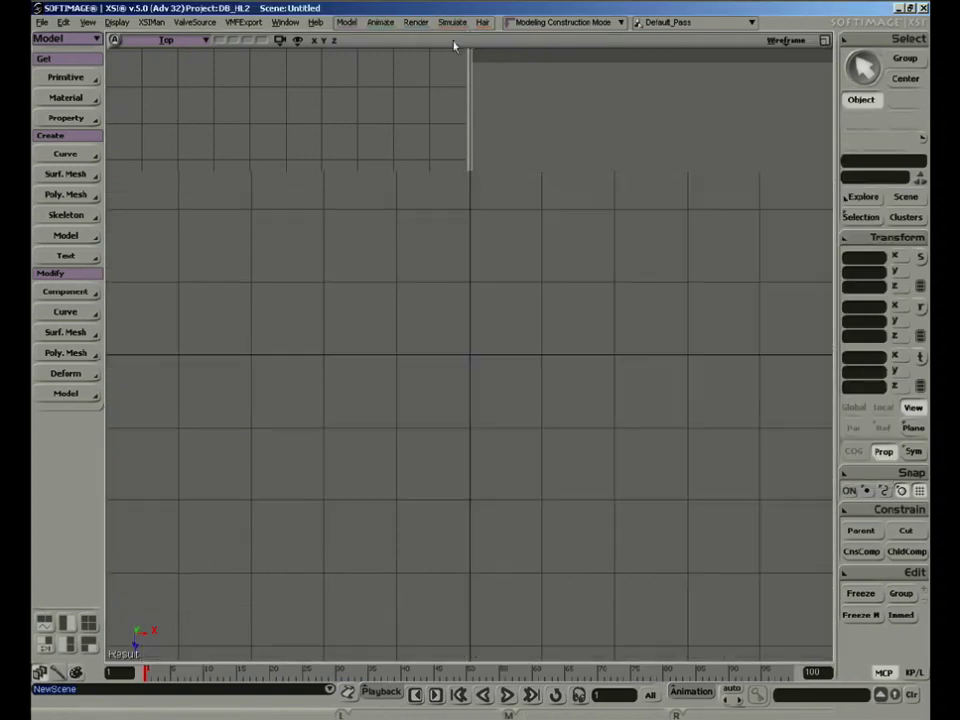
key("z")
right_click_drag(495, 165, 494, 165)
mouse_move(494, 165)
left_mouse_down()
mouse_move(486, 178)
mouse_move(489, 167)
left_mouse_up()
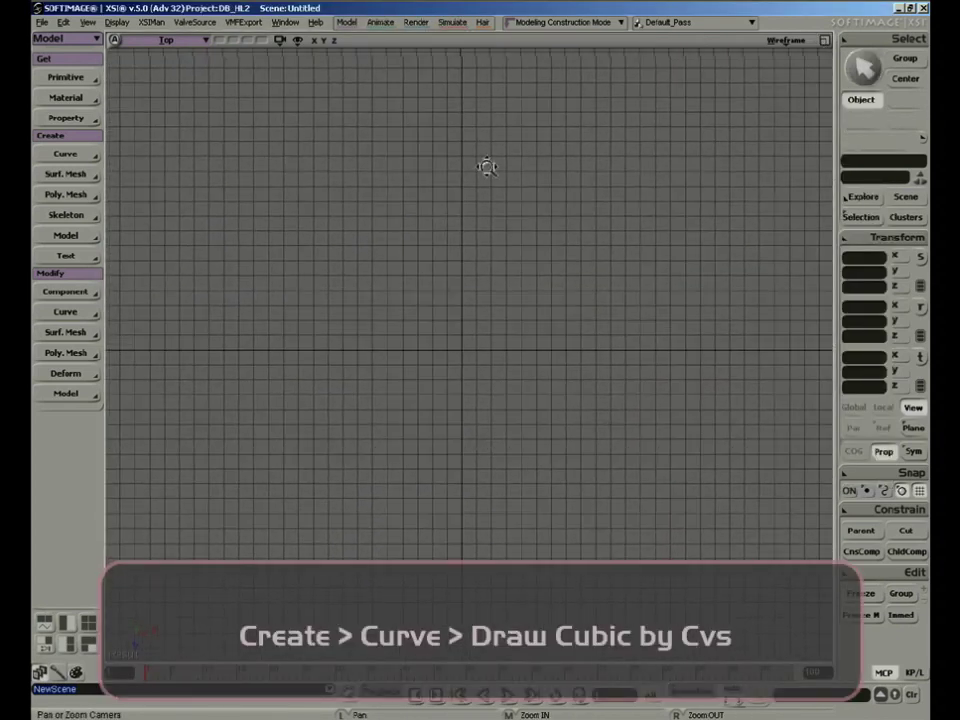
Step: Draw an open, rounded U-shaped cubic curve by CVs with seven points in the Top view
left_click(65, 154)
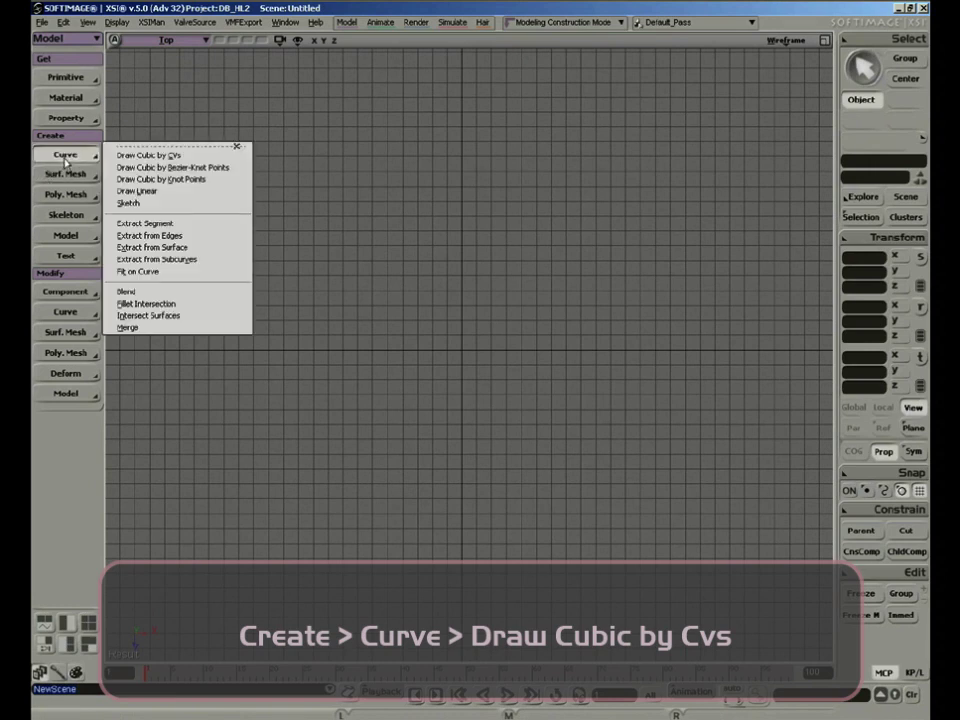
left_click(212, 158)
left_click(454, 88)
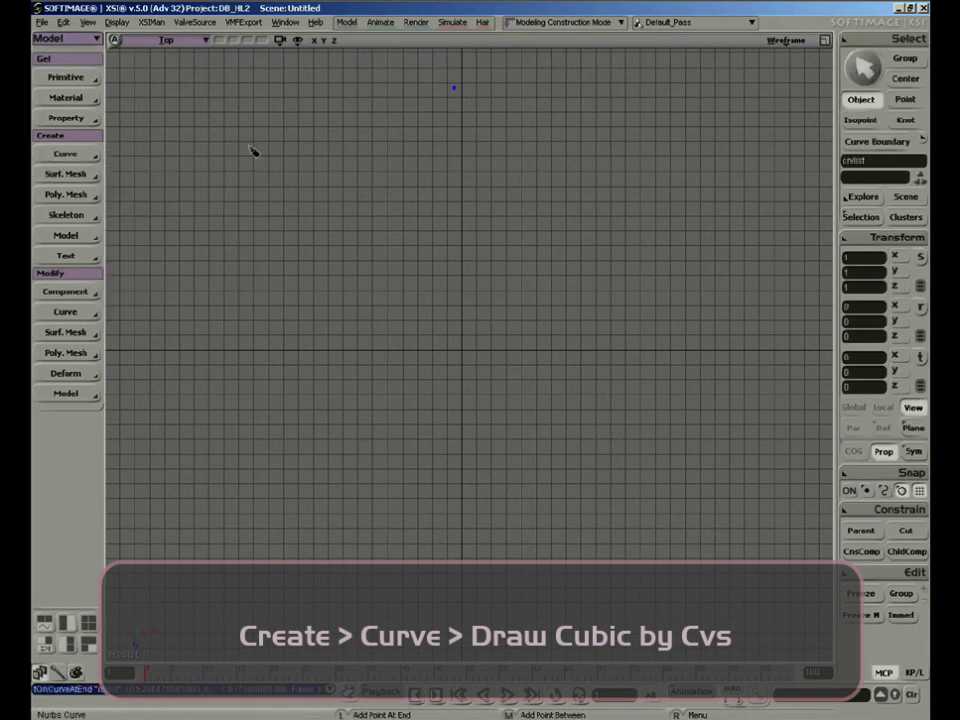
left_click(238, 150)
left_click(223, 390)
left_click(311, 520)
left_click(420, 575)
left_click(671, 461)
left_click(583, 196)
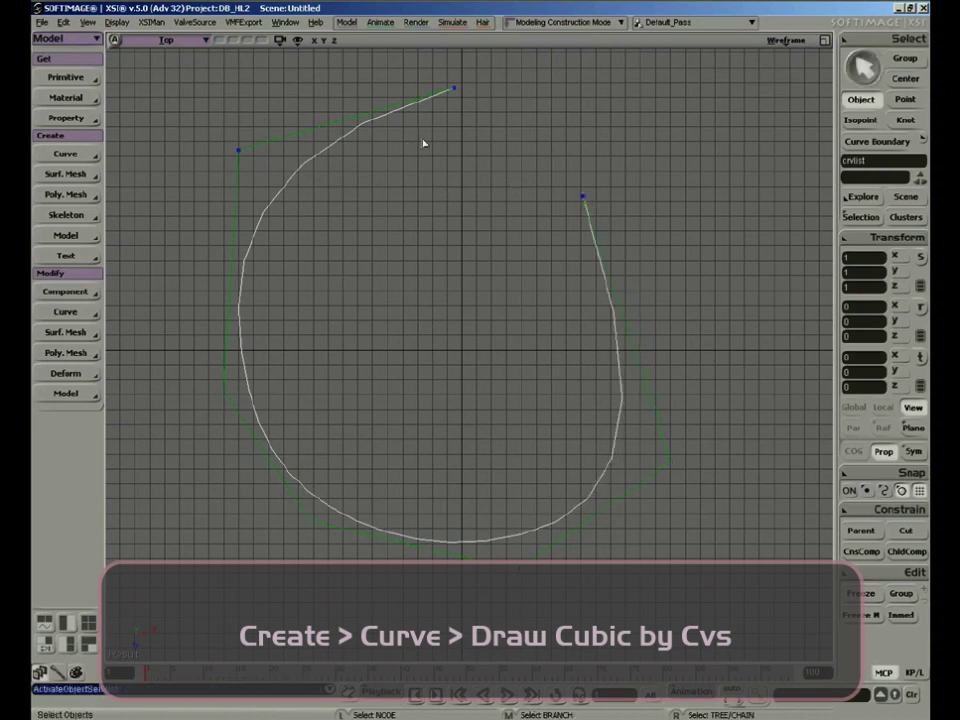
Step: With the Tweak tool, shift the curve's upper start point and swing its tangent handle upward
left_click(62, 154)
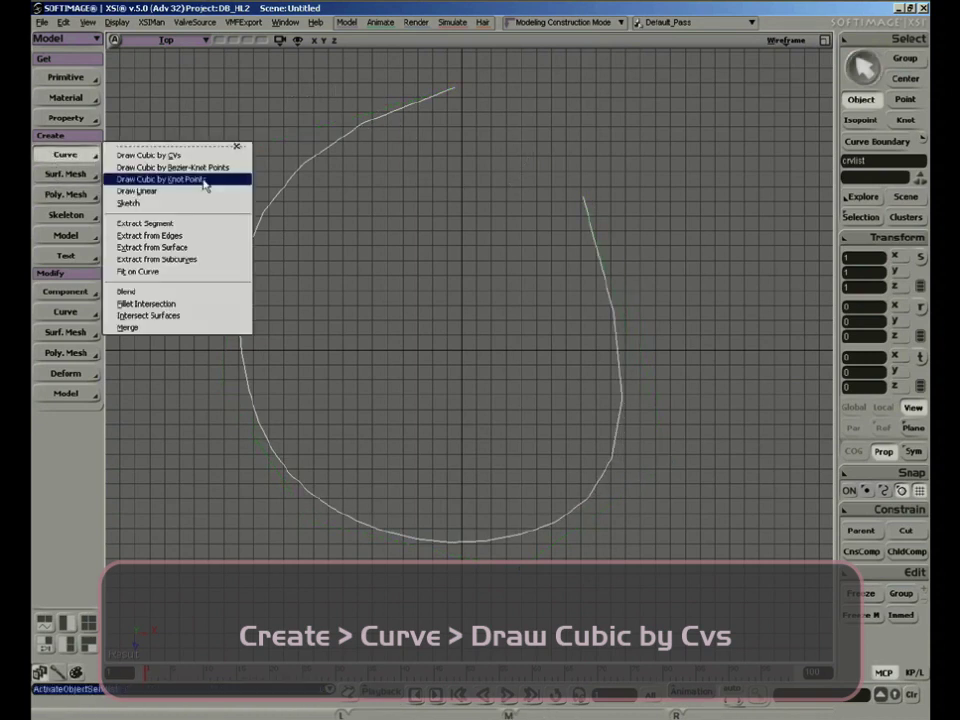
left_click(160, 155)
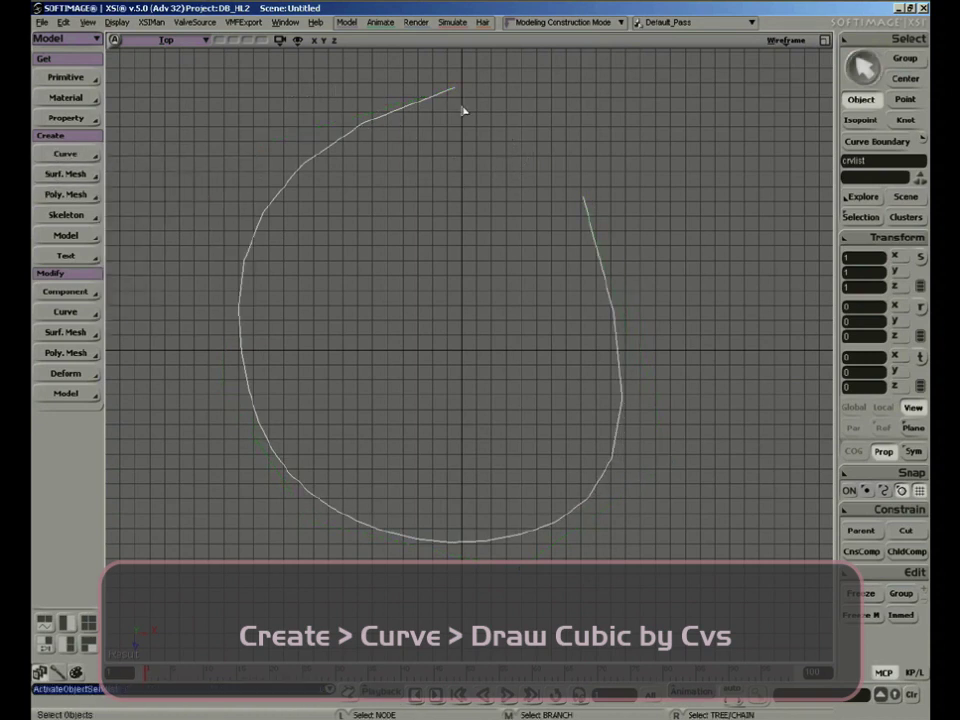
key("m")
mouse_move(450, 90)
left_mouse_down()
mouse_move(405, 86)
mouse_move(298, 175)
mouse_move(465, 88)
mouse_move(403, 118)
mouse_move(484, 116)
mouse_move(428, 97)
mouse_move(469, 101)
mouse_move(437, 107)
left_mouse_up()
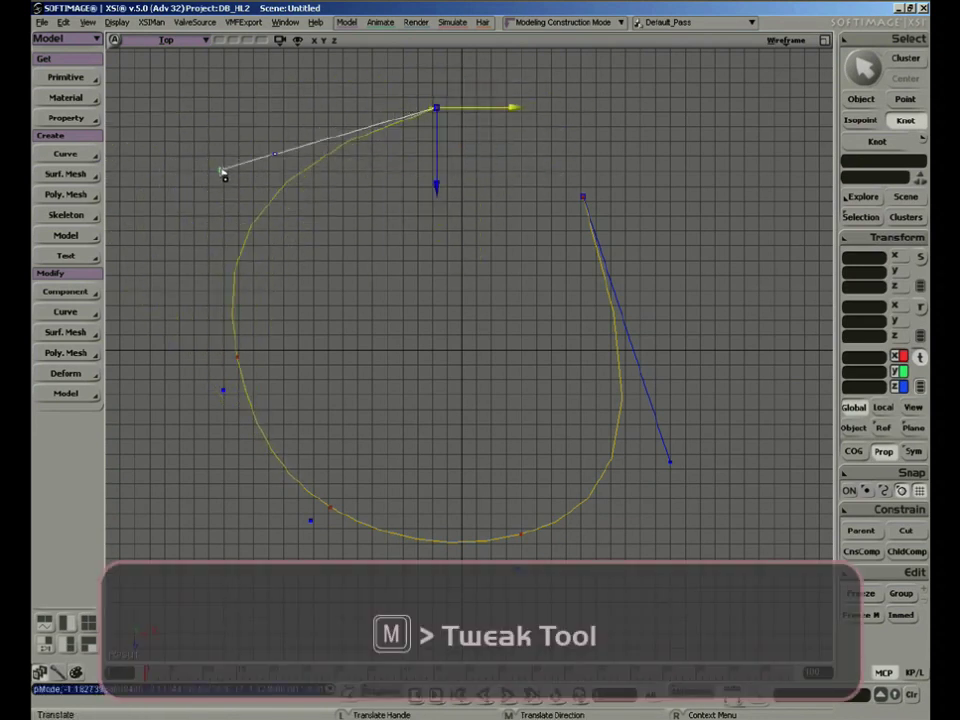
left_click_drag(222, 172, 296, 82)
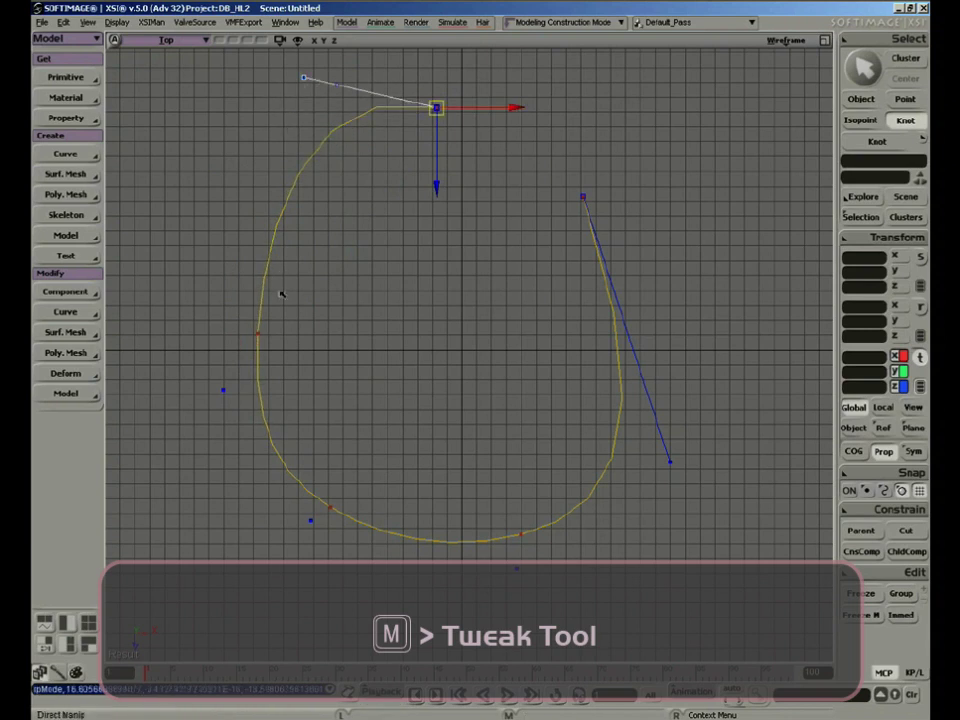
Step: Move the knot on the curve's left side slightly up and outward, and adjust its neighbouring control points
left_click(258, 335)
mouse_move(258, 340)
left_mouse_down()
mouse_move(223, 352)
mouse_move(246, 358)
left_mouse_up()
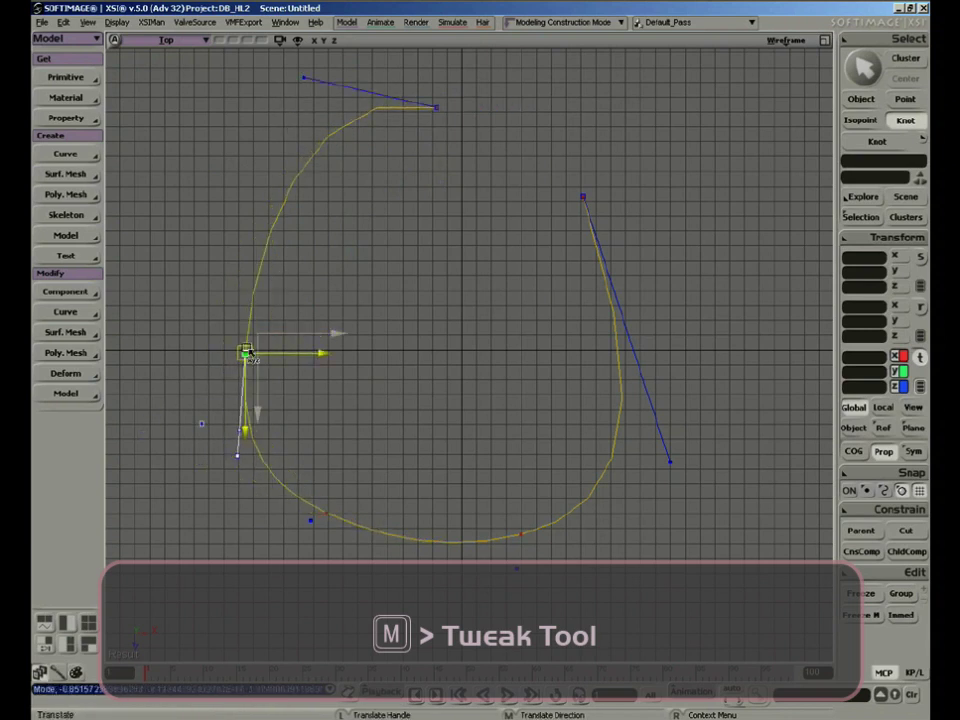
left_click_drag(203, 408, 197, 404)
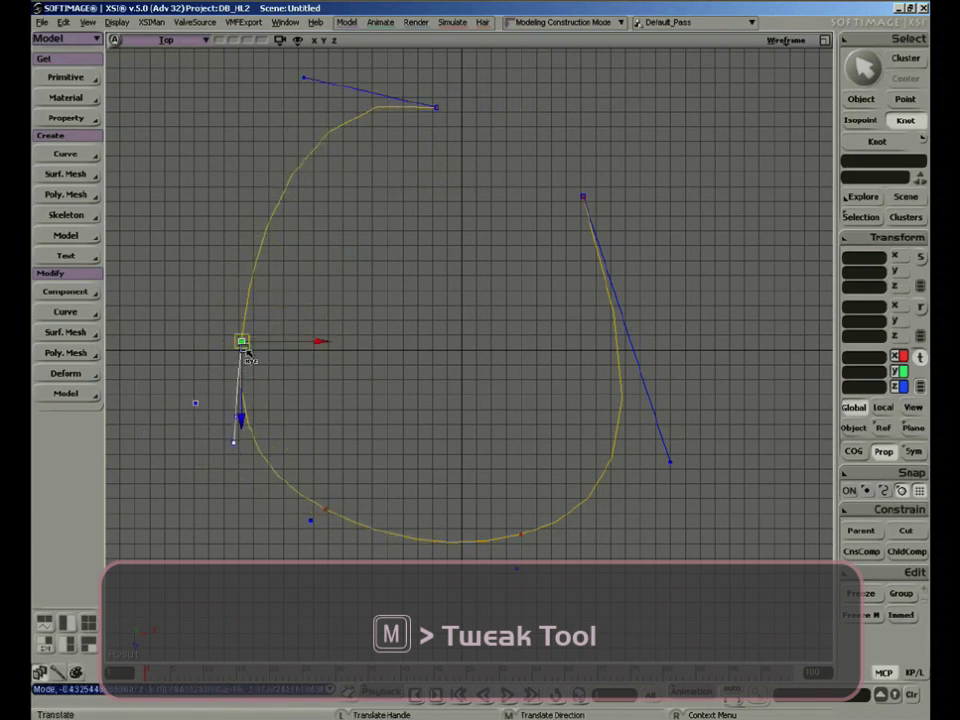
left_click_drag(242, 342, 235, 319)
mouse_move(228, 418)
left_mouse_down()
mouse_move(156, 392)
mouse_move(161, 371)
mouse_move(233, 408)
left_mouse_up()
Step: Tweak the curve's bottom knots, pulling the lower section upward, then delete the curve
left_click(332, 497)
mouse_move(384, 530)
left_mouse_down()
mouse_move(364, 549)
mouse_move(382, 533)
left_mouse_up()
left_click(528, 541)
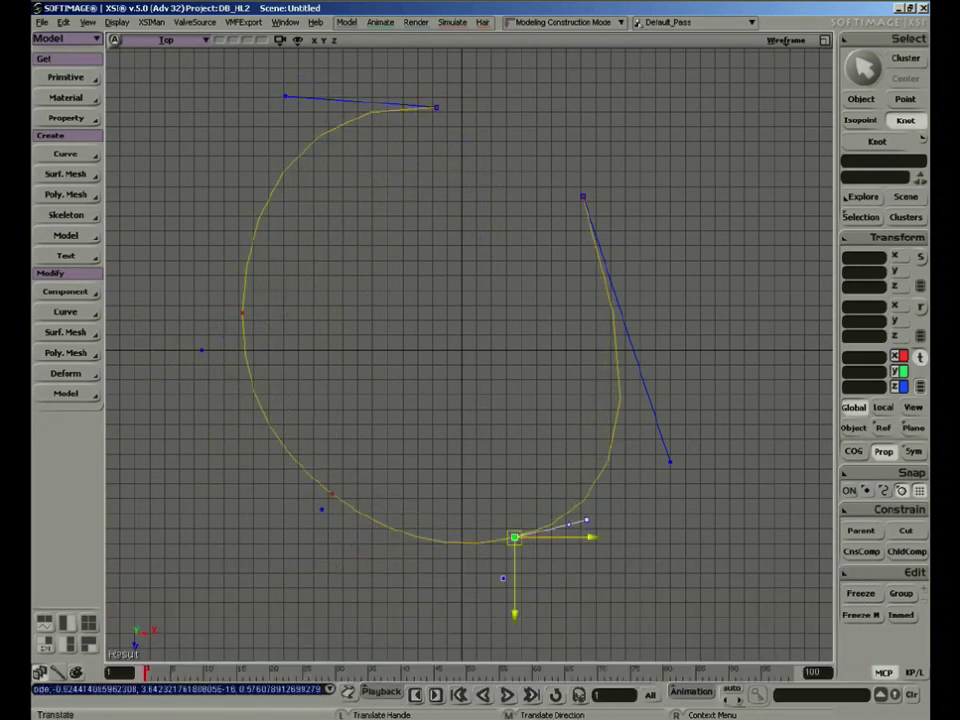
left_click_drag(531, 540, 446, 438)
key("space")
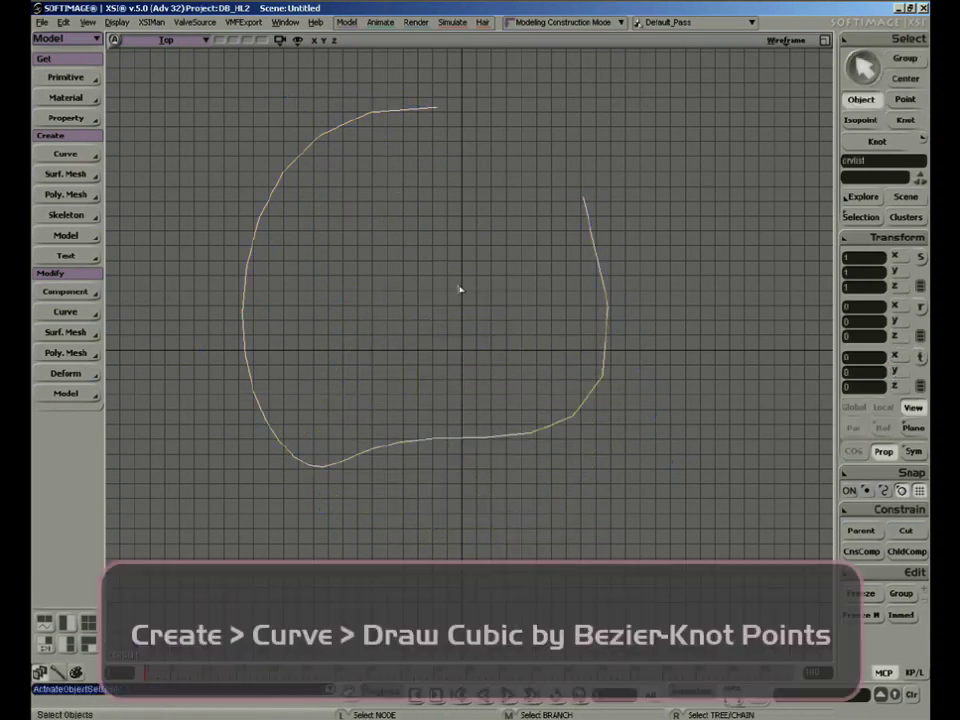
key("Delete")
Step: Draw an open, winding cubic curve by Bezier-knot points with nine knots across the Top view
left_click(94, 153)
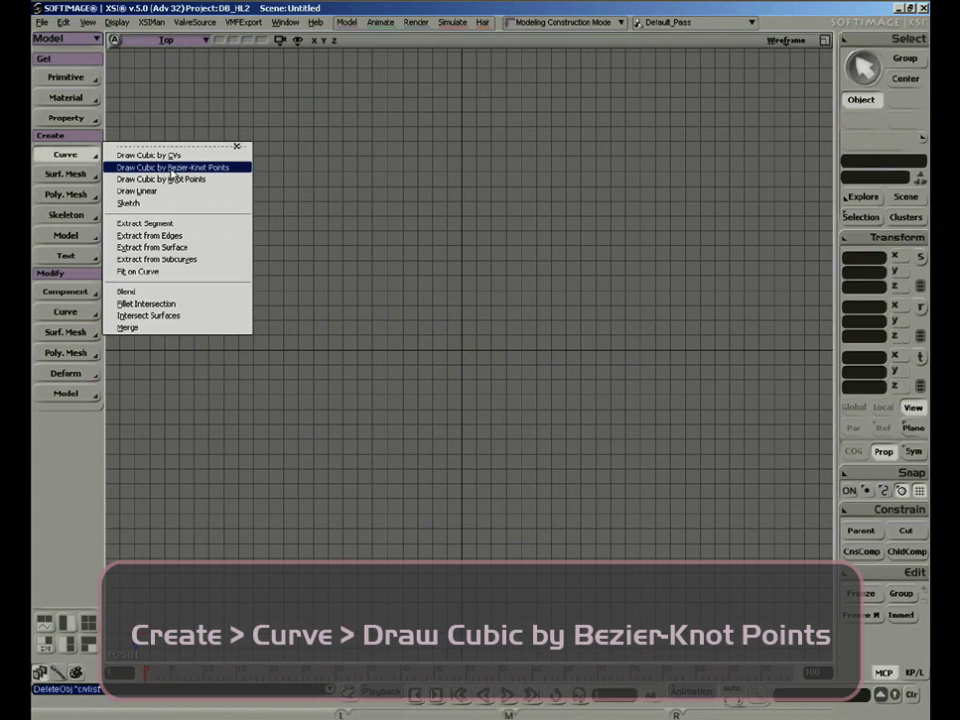
left_click(231, 170)
left_click(313, 504)
left_click(166, 175)
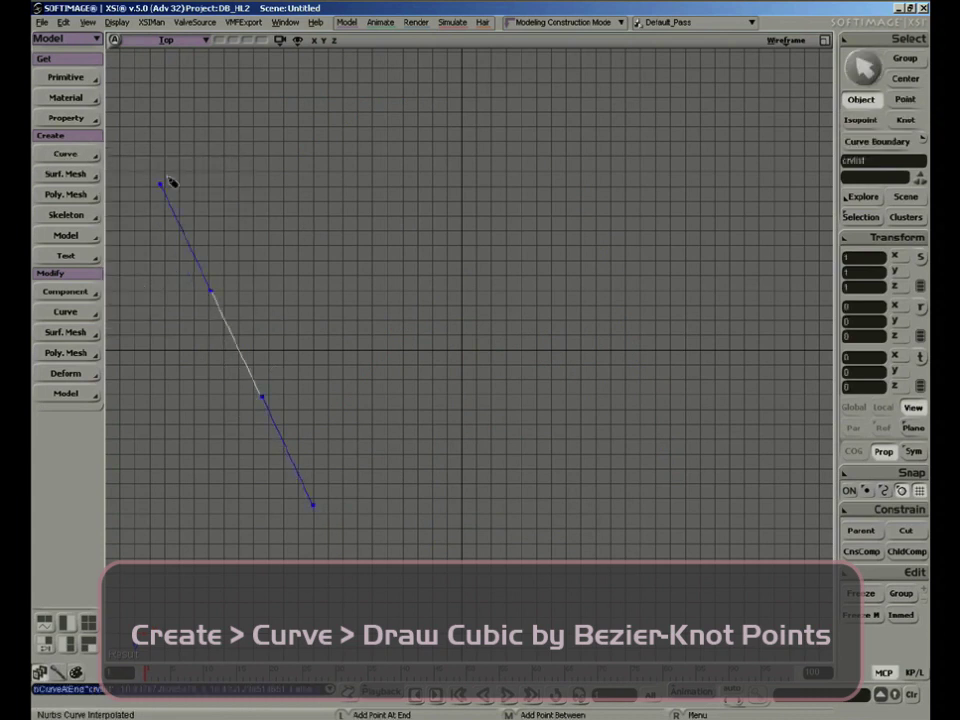
left_click(276, 89)
left_click(501, 80)
left_click_drag(641, 186, 633, 212)
left_click(478, 348)
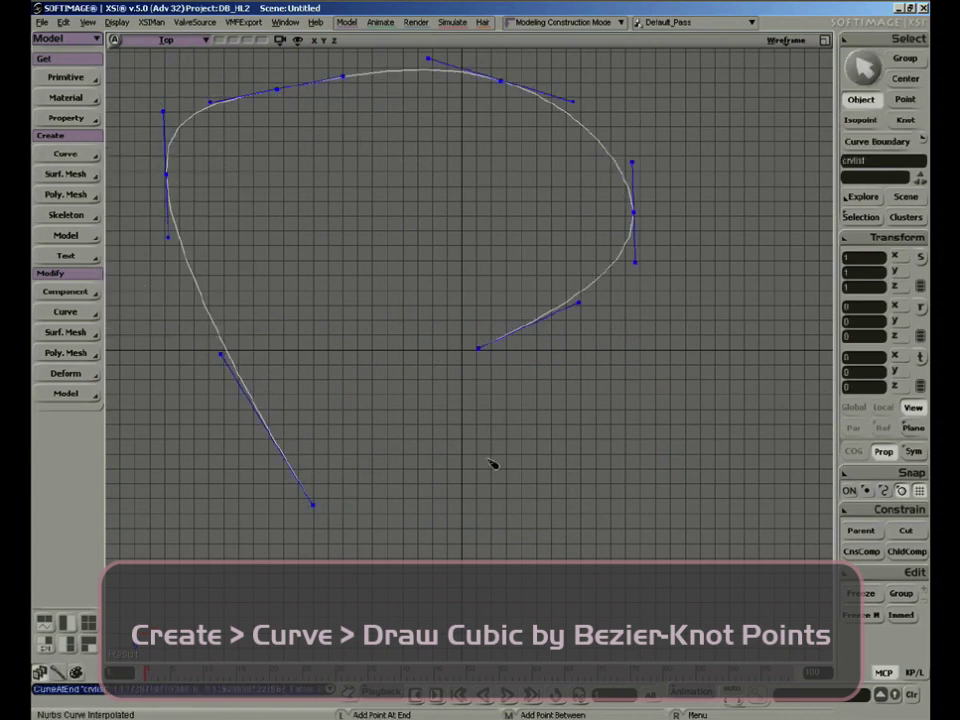
left_click(556, 528)
left_click(713, 495)
left_click(710, 391)
key("space")
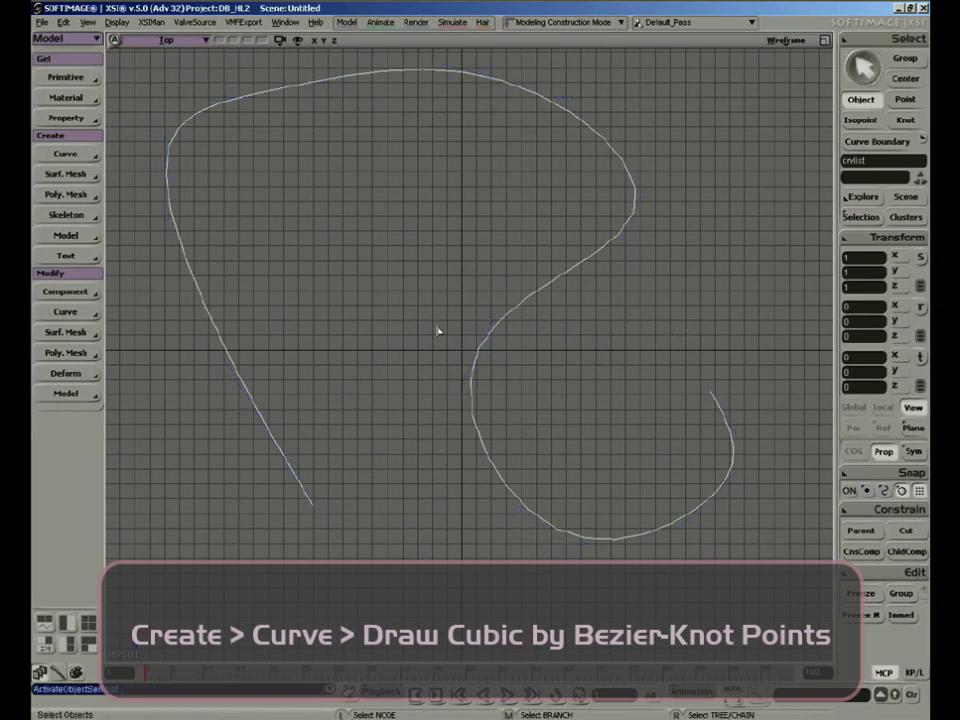
Step: With the Tweak tool, move the curve's middle knot up and to the left and rotate its tangent handles
key("m")
left_click_drag(479, 352, 451, 332)
mouse_move(481, 276)
left_mouse_down()
mouse_move(489, 274)
mouse_move(439, 321)
mouse_move(518, 270)
mouse_move(476, 276)
mouse_move(504, 279)
mouse_move(478, 285)
mouse_move(466, 256)
mouse_move(480, 272)
left_mouse_up()
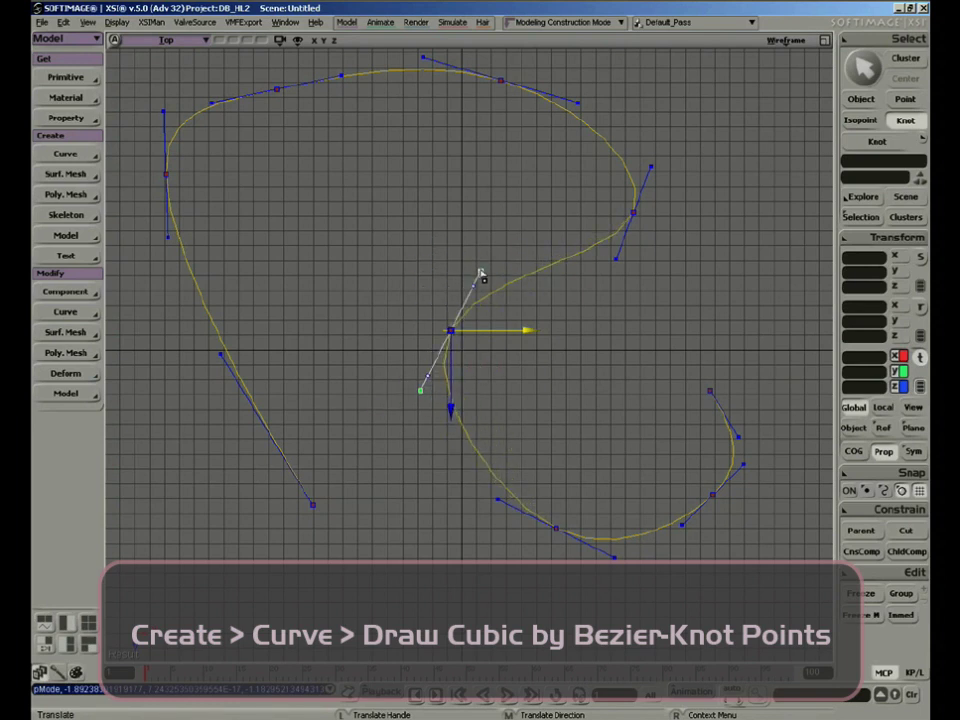
left_click_drag(451, 331, 430, 299)
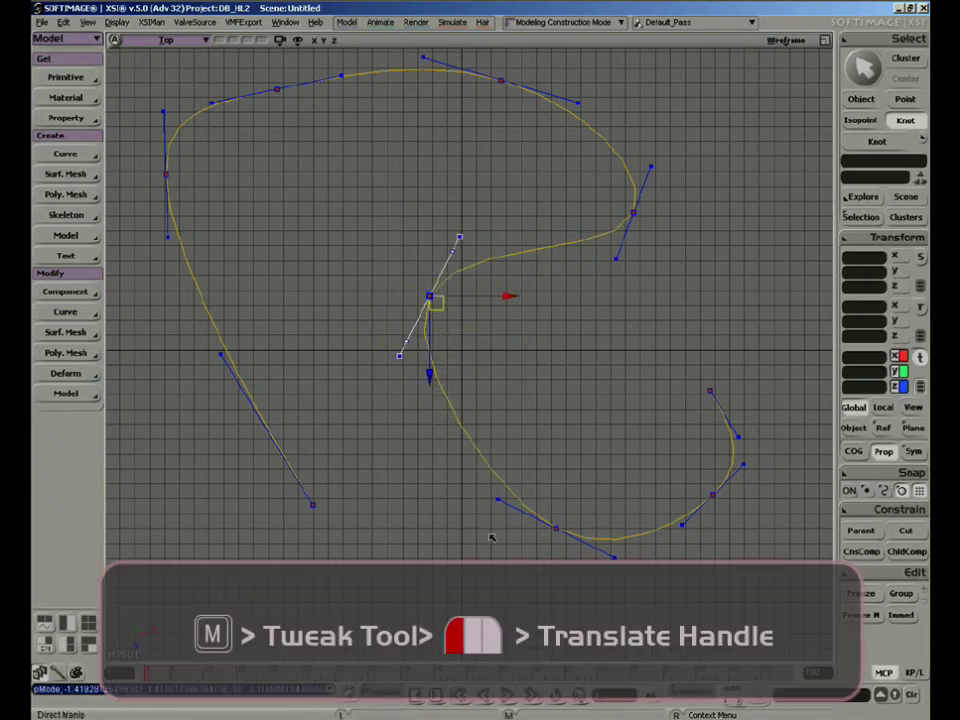
Step: Break the middle knot's Bezier handles to form a sharp corner, and move the knot horizontally to the left
left_click_drag(470, 225, 497, 313)
left_click_drag(360, 348, 472, 373)
middle_click_drag(403, 285, 447, 327)
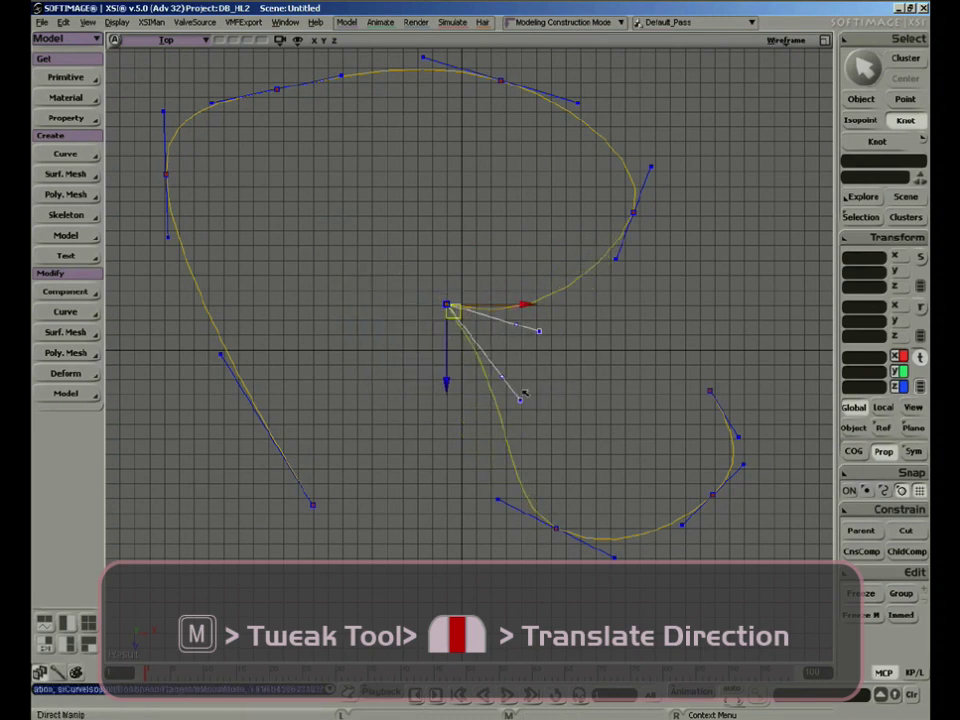
middle_click_drag(520, 403, 489, 384)
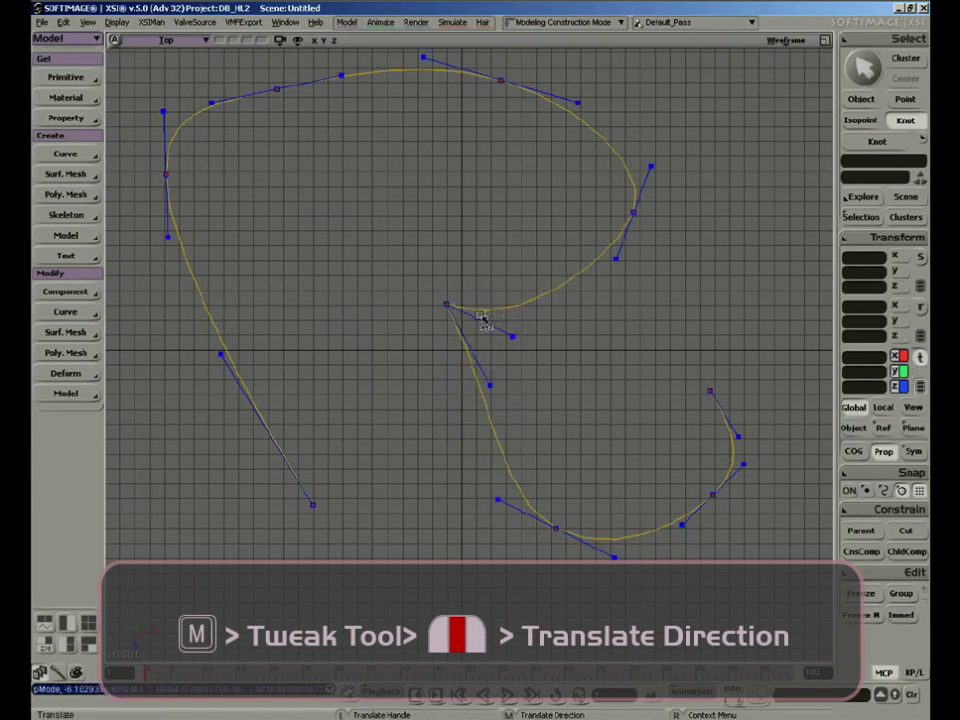
left_click(446, 304)
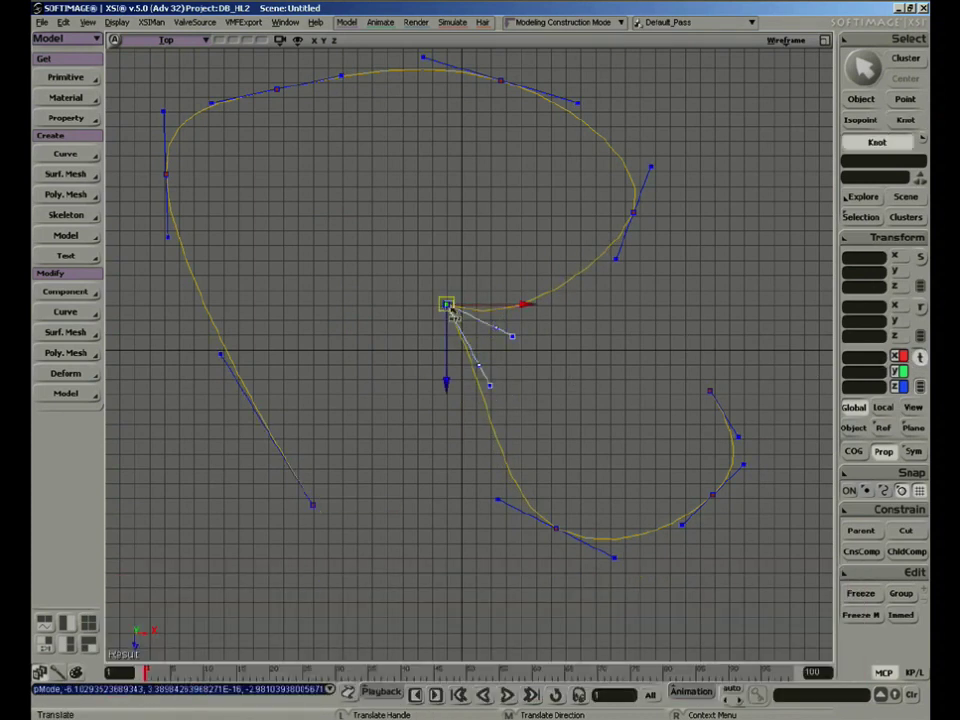
left_click_drag(447, 304, 394, 304)
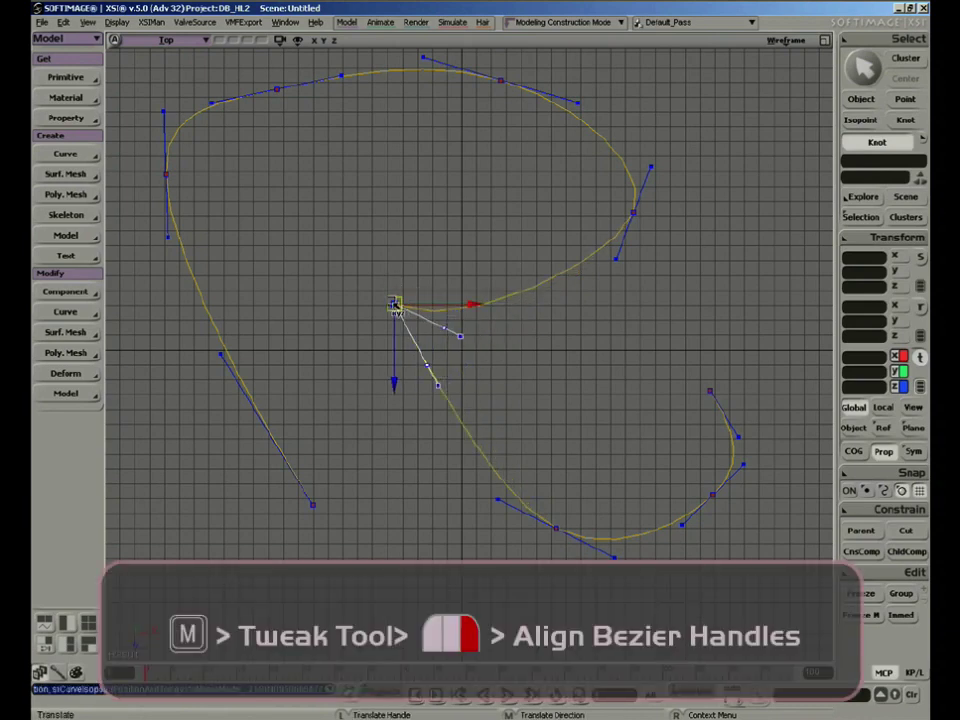
Step: Try aligning the middle knot's Bezier handle back to forward, undo it, and try aligning forward to back
right_click(395, 305)
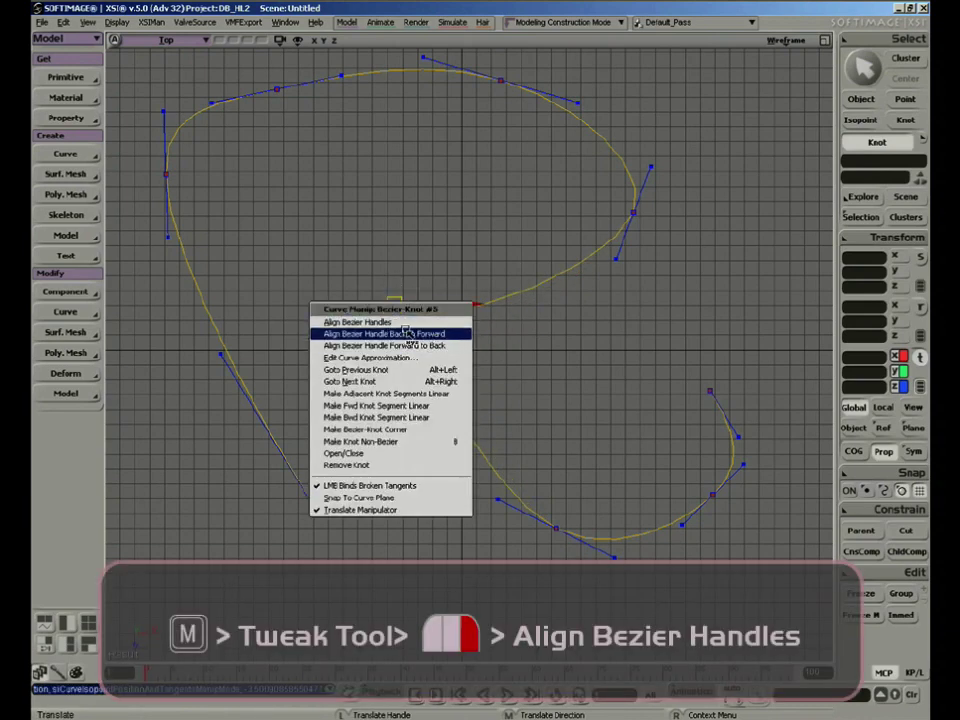
left_click(406, 333)
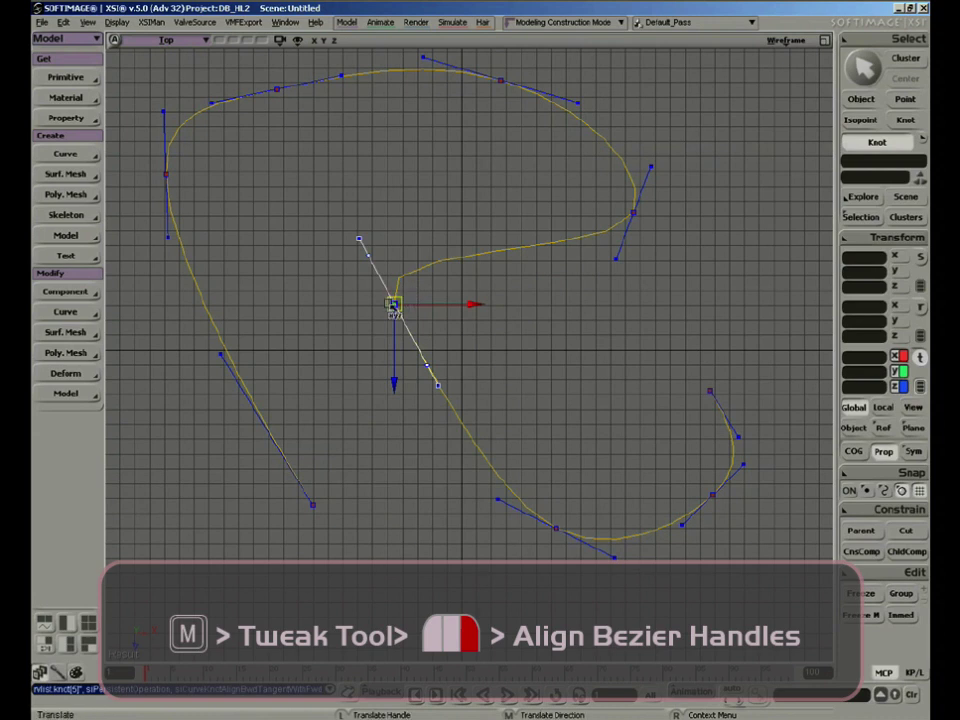
key("ctrl+z")
right_click(395, 305)
left_click(434, 349)
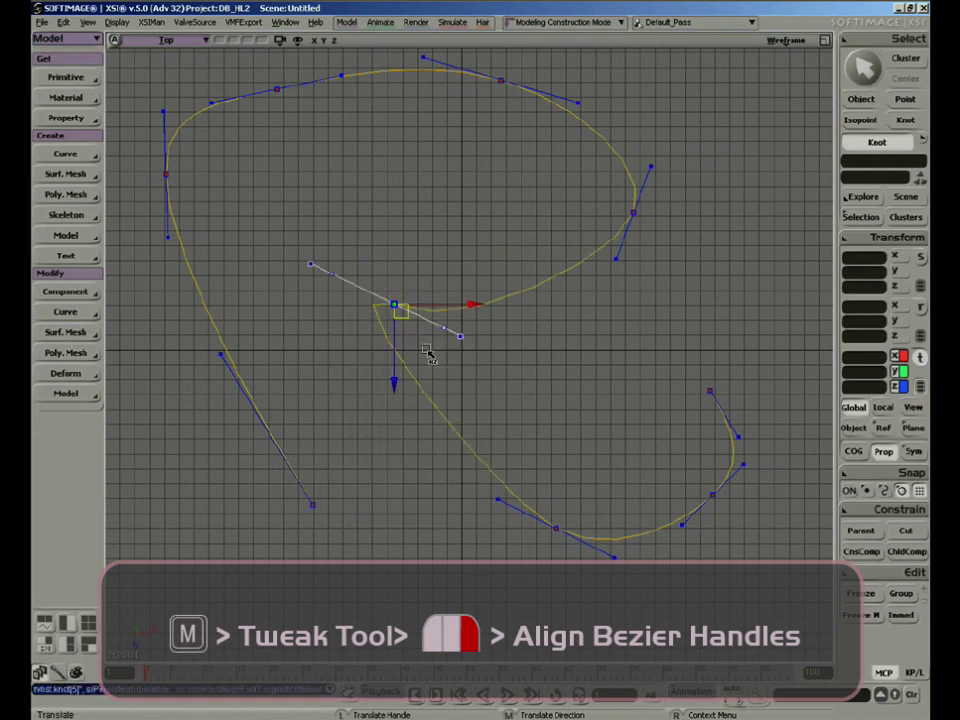
Step: Apply Align Bezier Handles to the middle knot and move the knot slightly up and to the right
right_click(395, 305)
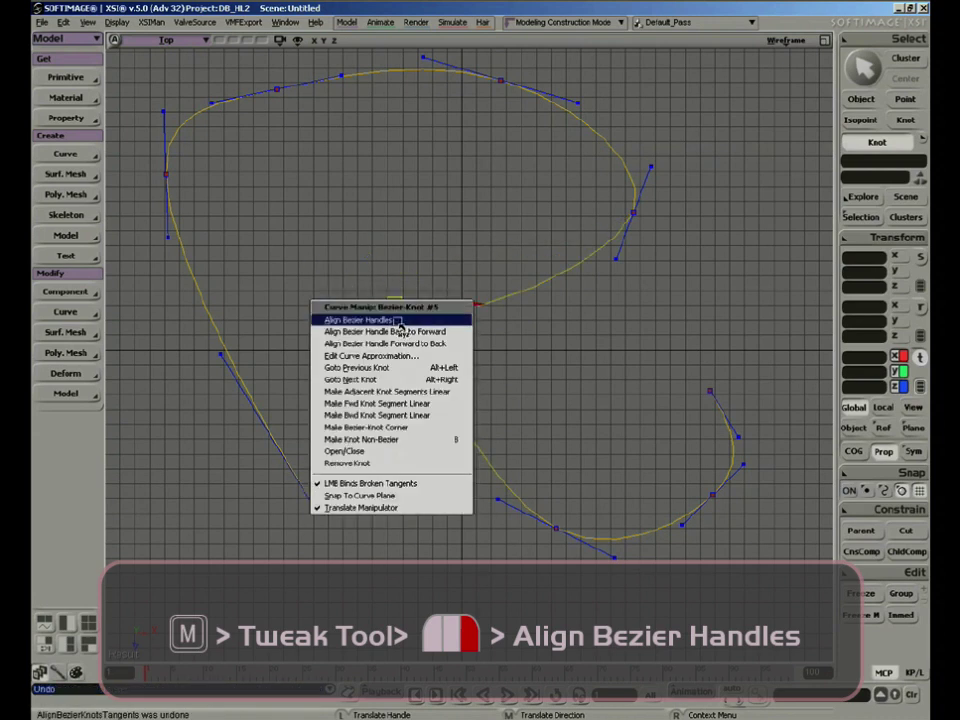
left_click(394, 319)
left_click_drag(395, 305, 413, 288)
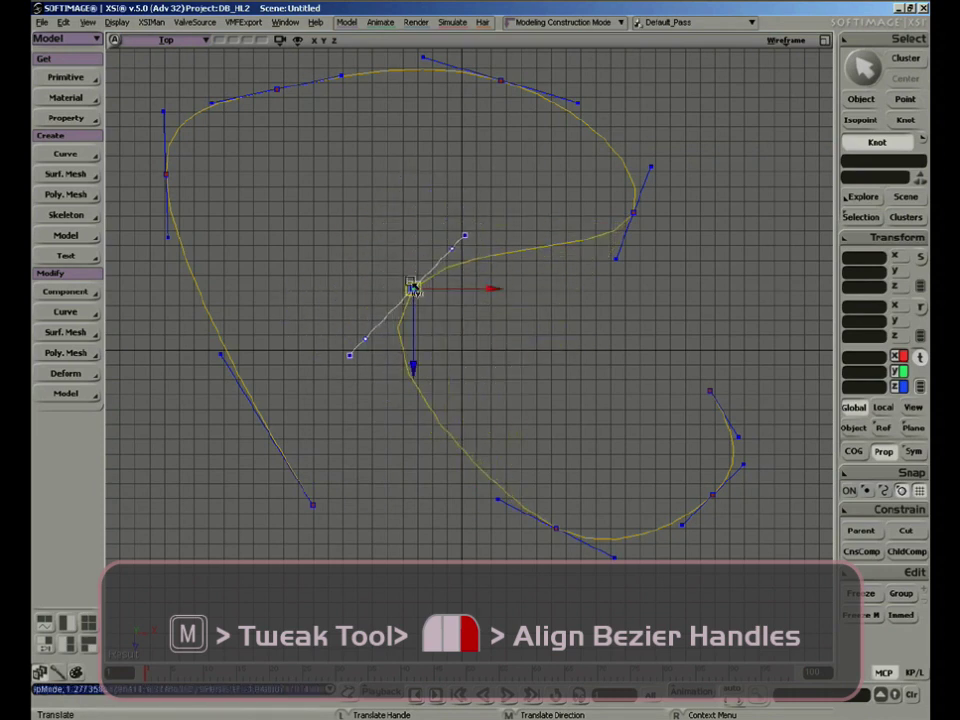
Step: Make the curve segments on both sides of the middle knot linear, first the lower one and then the upper one
right_click(419, 296)
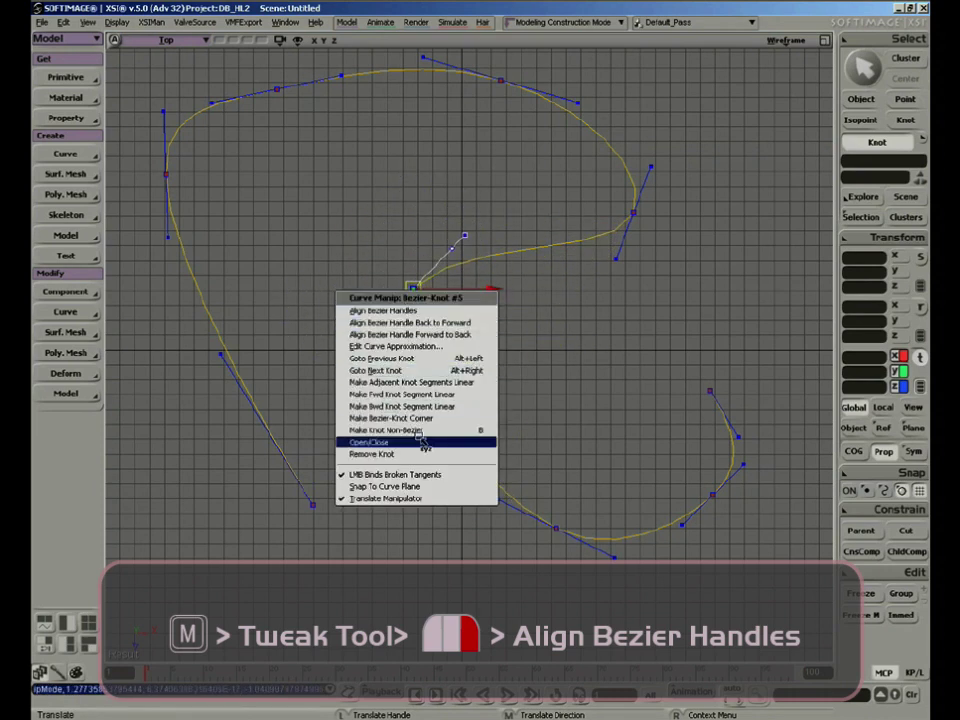
left_click(465, 398)
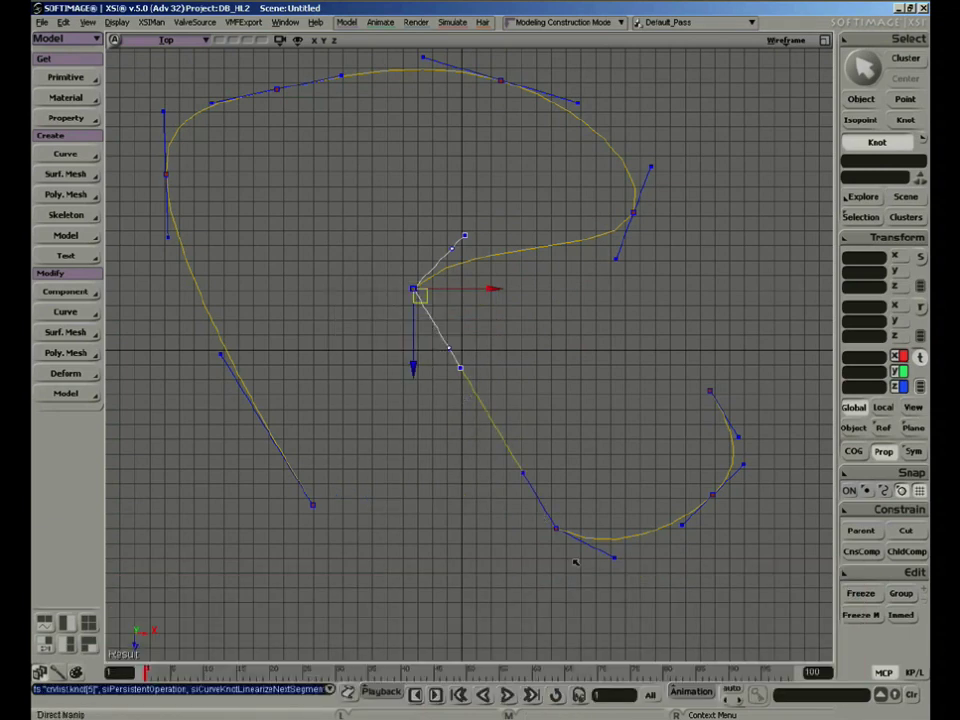
right_click(415, 291)
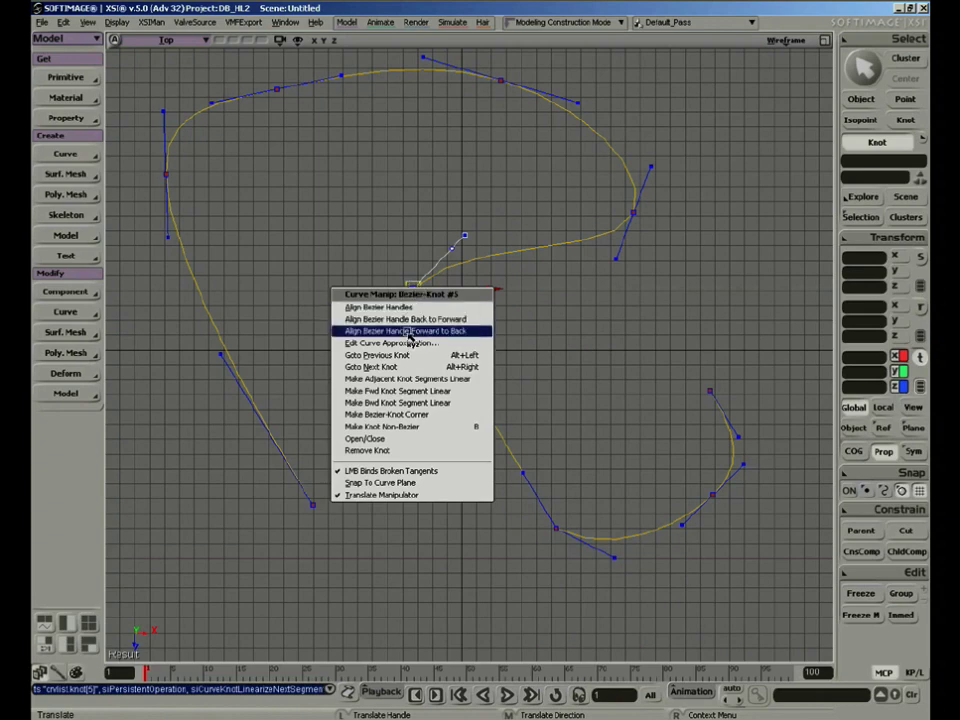
left_click(462, 405)
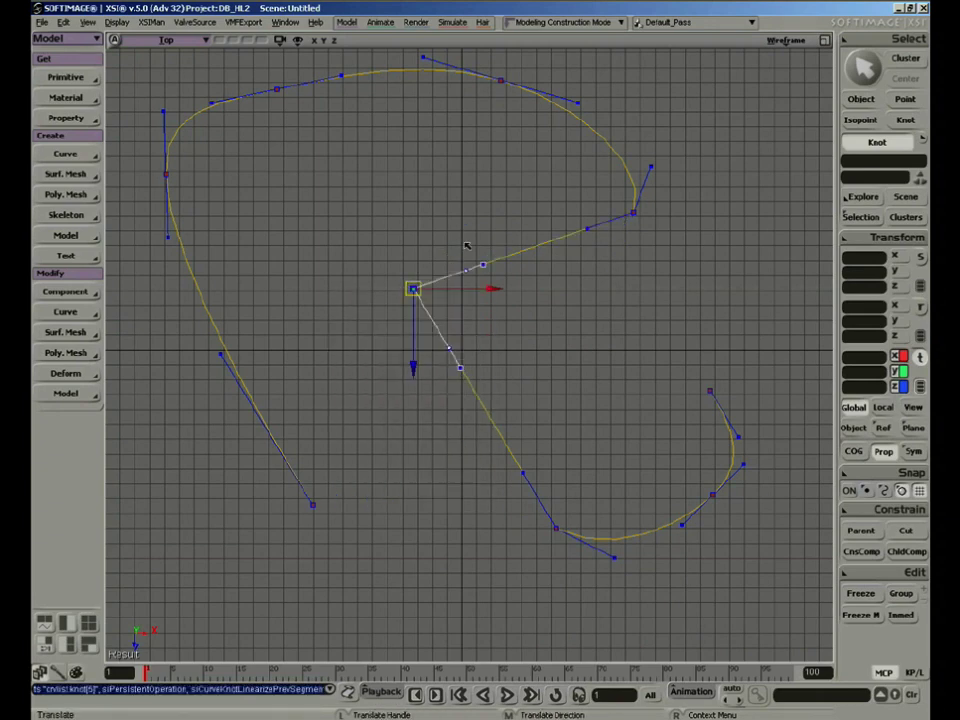
Step: Reselect the curve and use the Tweak tool to lower its two end knots side by side and bring the lower corner knot up toward the middle
key("space")
key("s")
left_click_drag(566, 376, 568, 341)
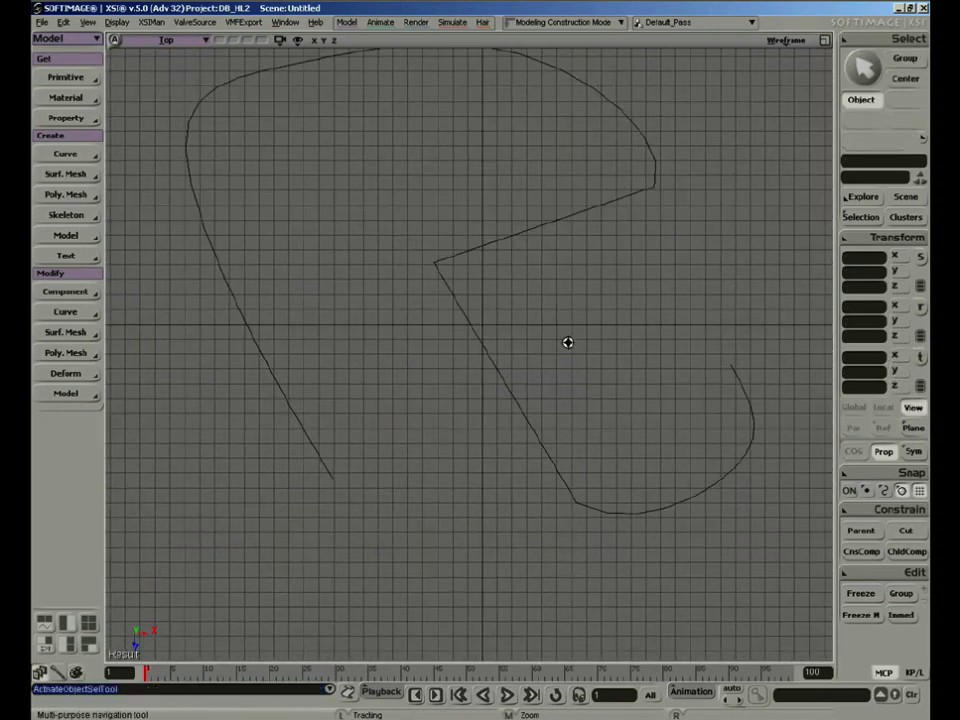
key("space")
left_click(478, 336)
key("s")
scroll(553, 321, "down", 5)
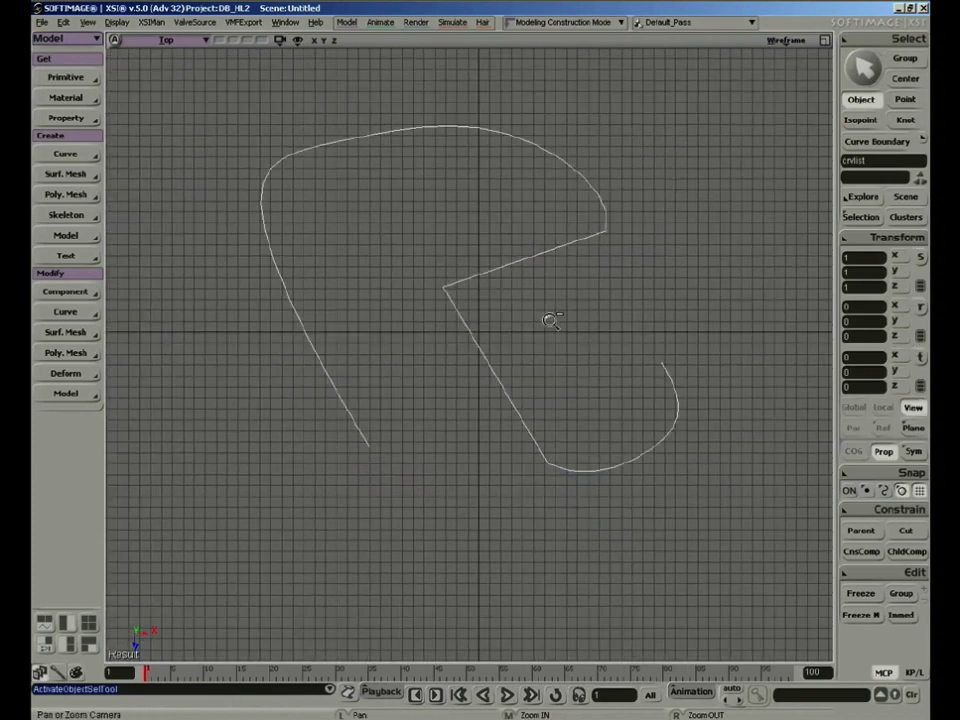
key("m")
key("space")
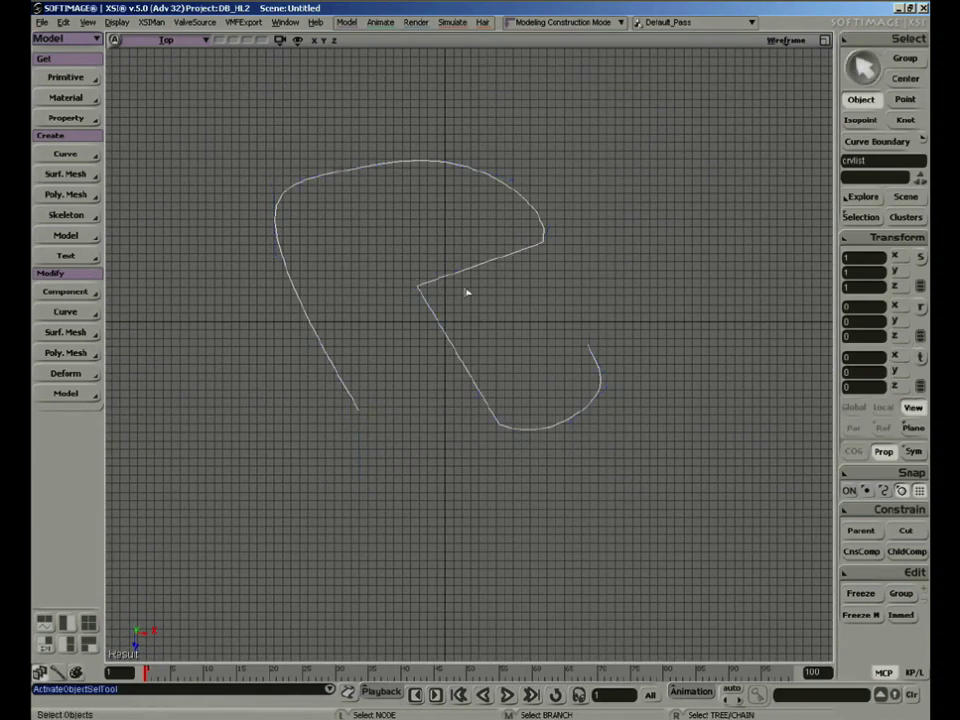
key("m")
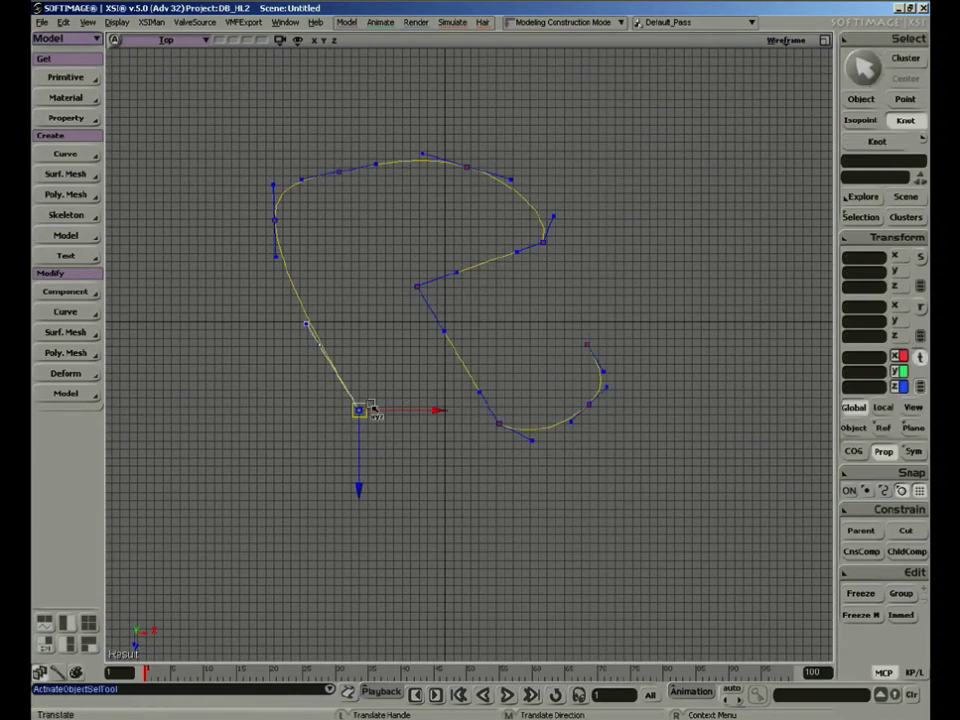
left_click_drag(361, 415, 365, 543)
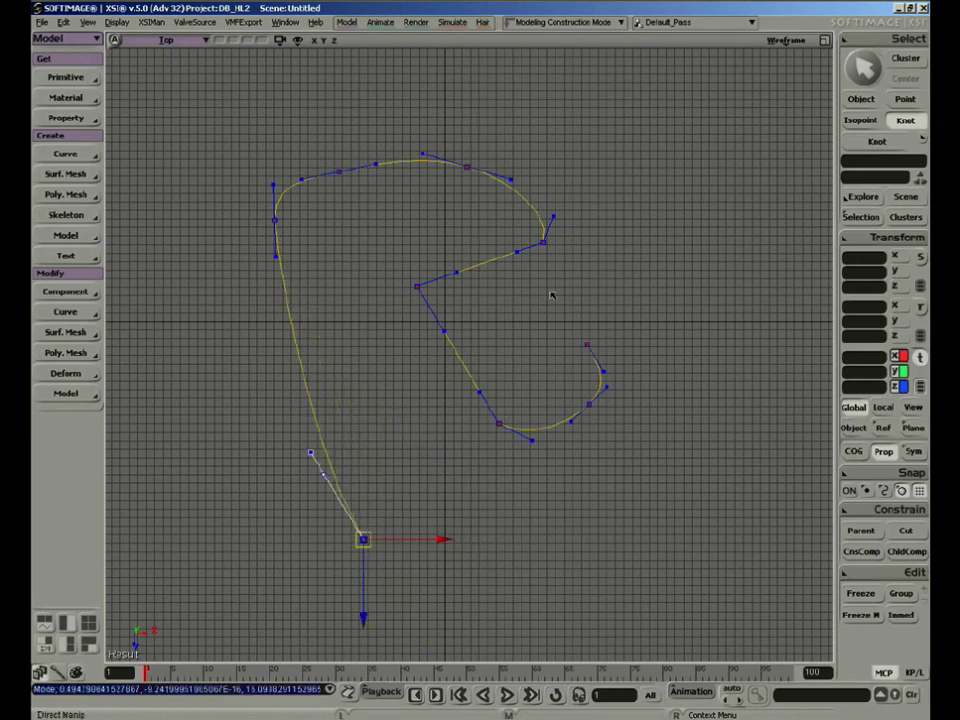
left_click_drag(500, 425, 447, 346)
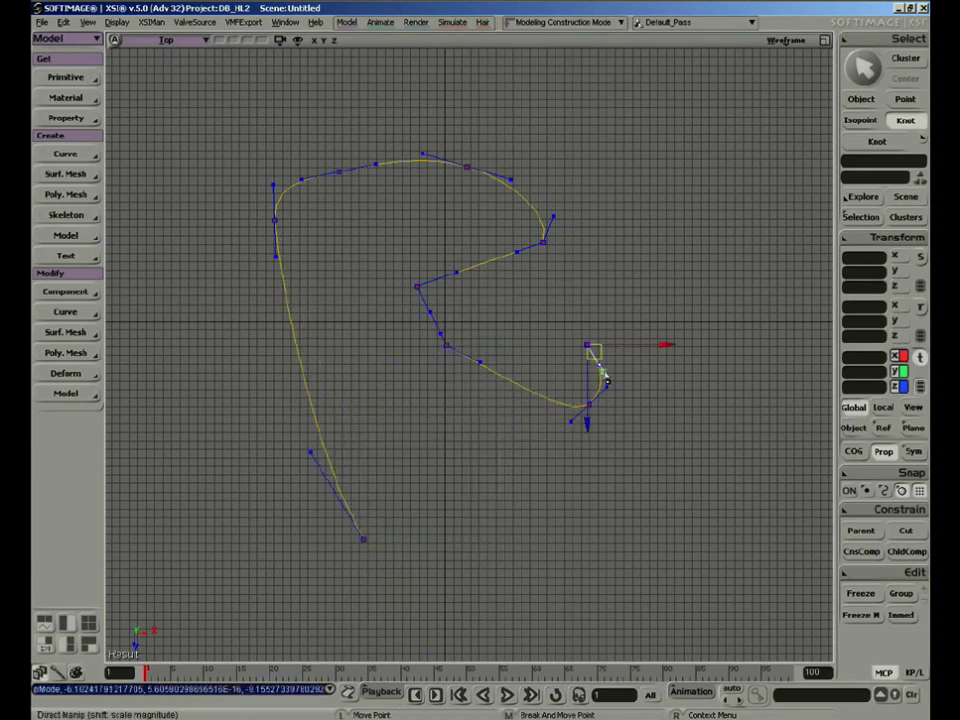
left_click_drag(589, 354, 498, 542)
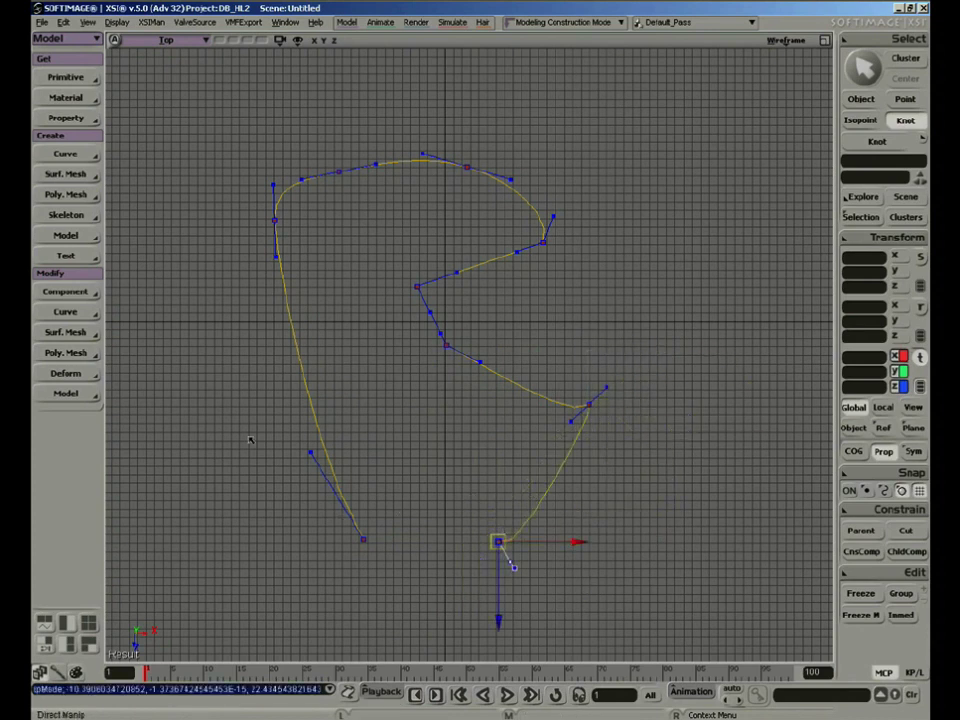
Step: Activate Tweak Curve and move the curve's far-left knot down and outward to the left
left_click(66, 312)
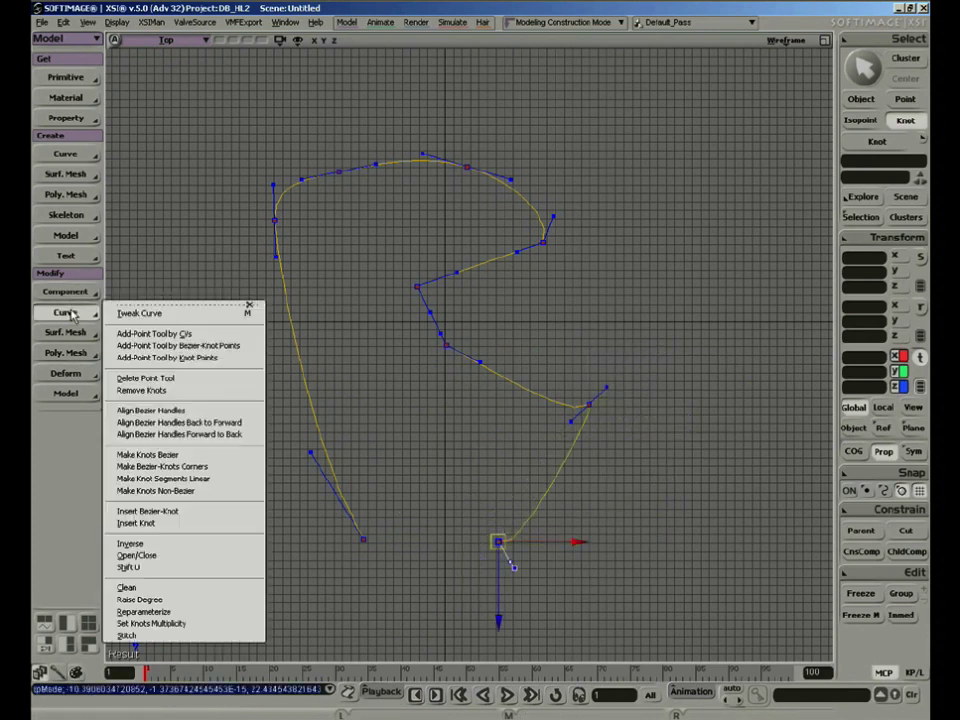
left_click(175, 316)
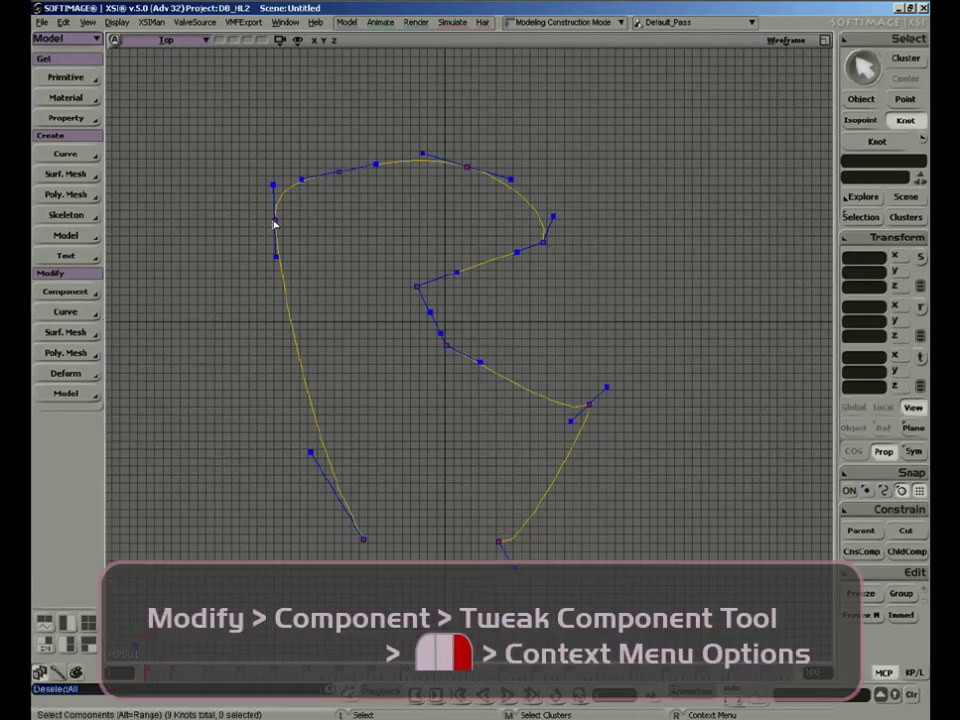
left_click_drag(276, 220, 242, 271)
left_click(65, 291)
left_click(65, 312)
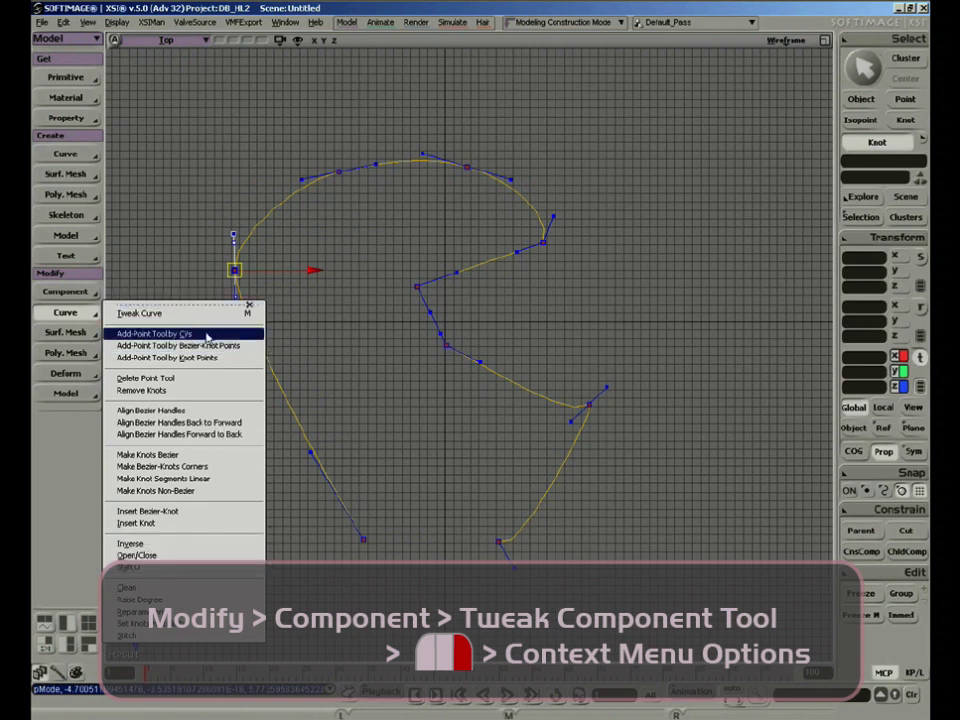
left_click(340, 337)
Step: With the Add-Point Tool by CVs, extend the curve's lower-right end with points sweeping below it to the left
left_click(74, 316)
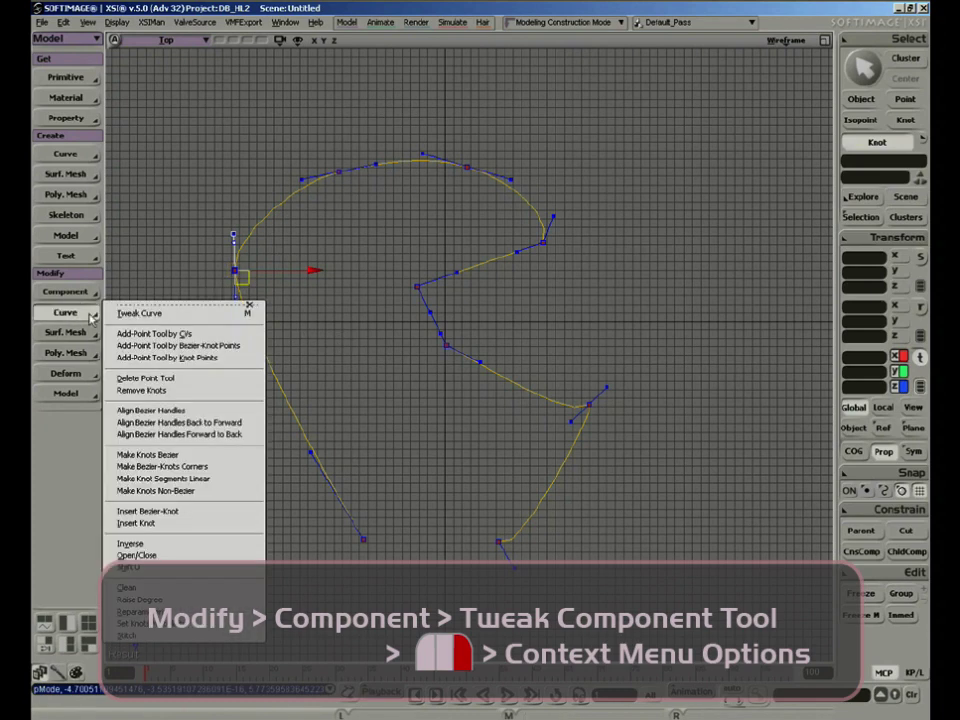
left_click(224, 335)
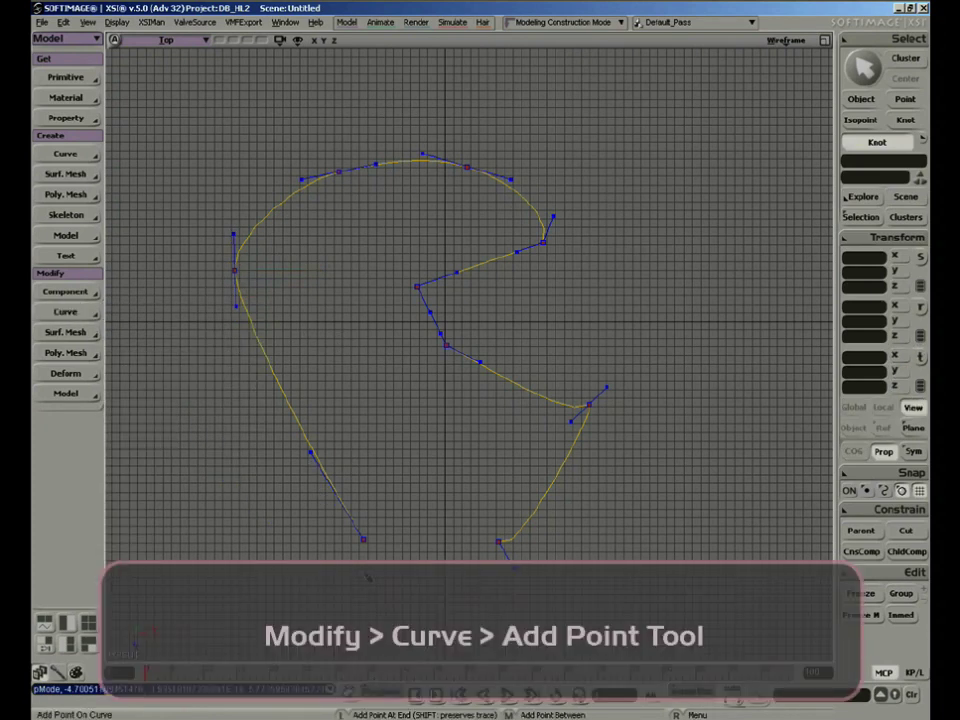
left_click(451, 598)
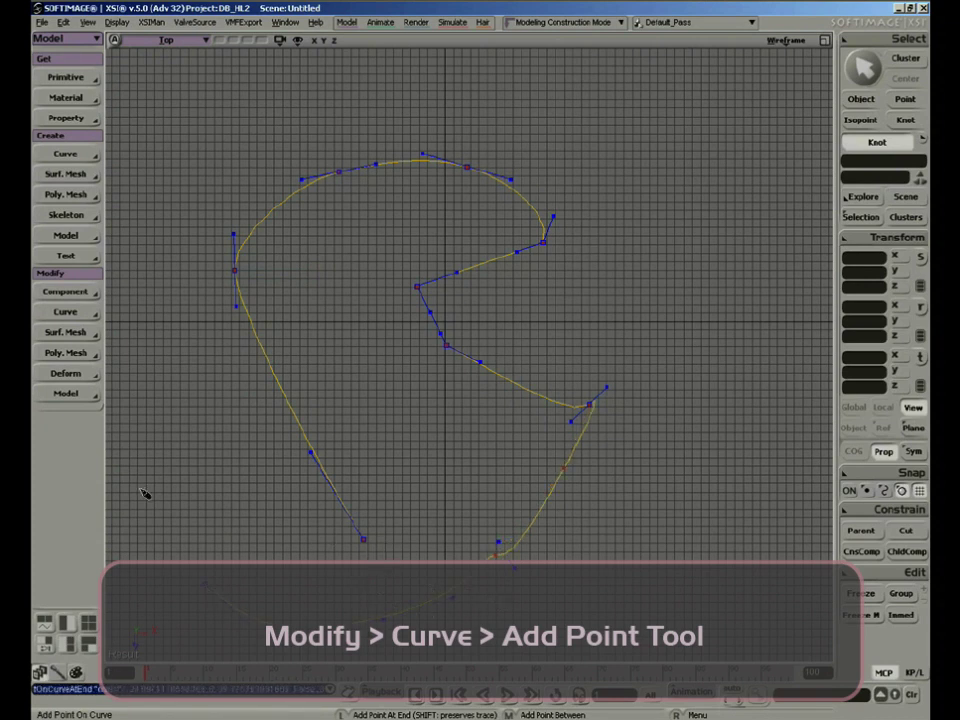
Step: Switch to adding points at the curve's start, extend that end into a loop on the lower left, and close the curve
right_click(160, 531)
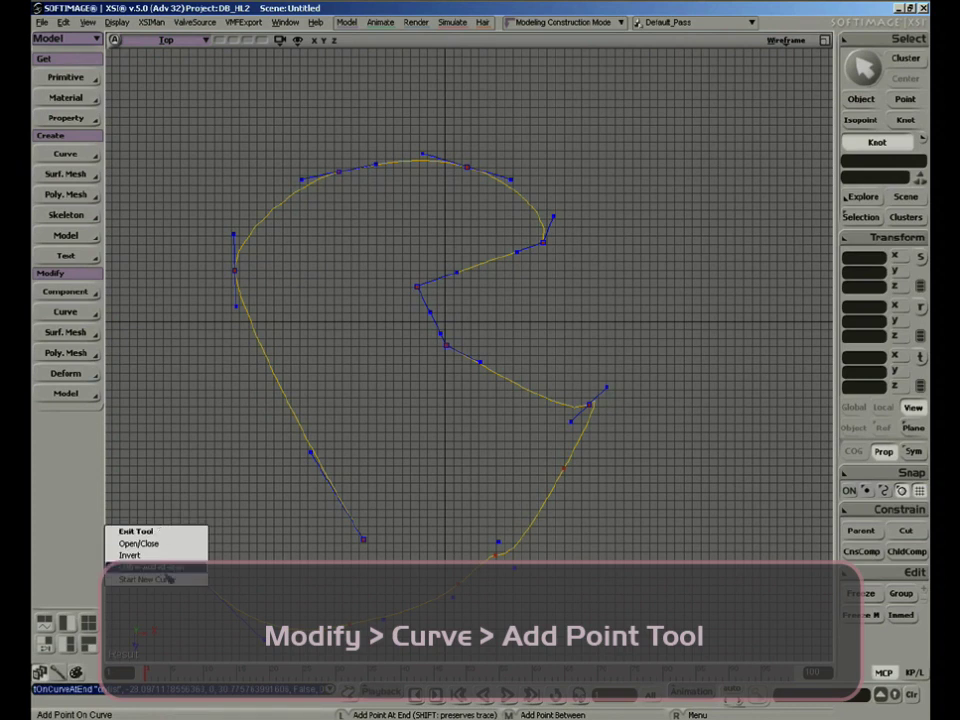
left_click(150, 567)
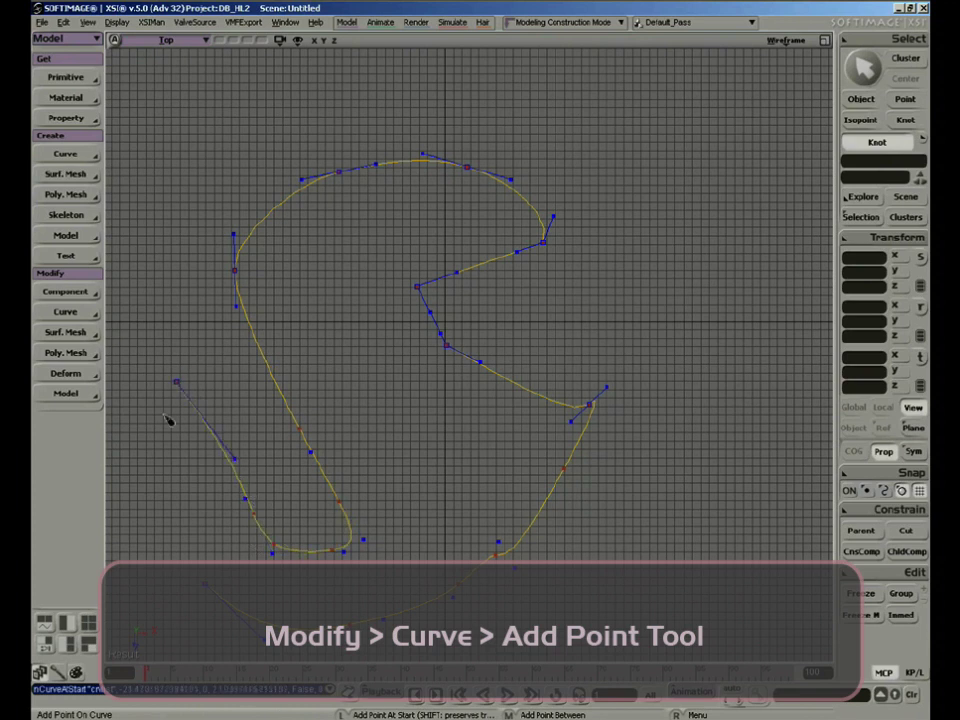
left_click(151, 597)
right_click(151, 597)
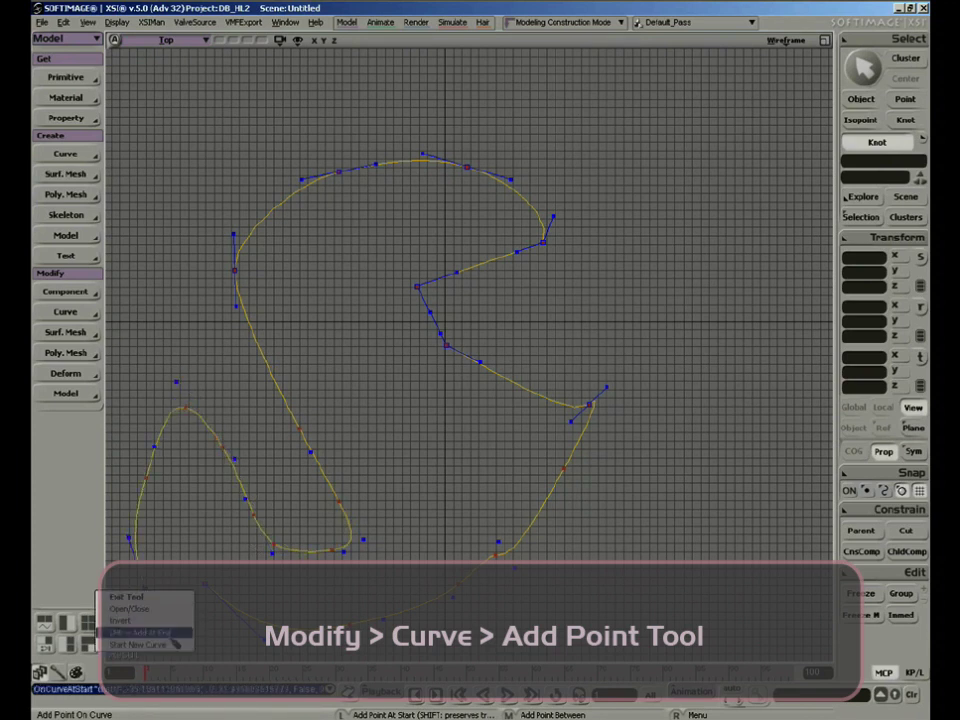
left_click(127, 597)
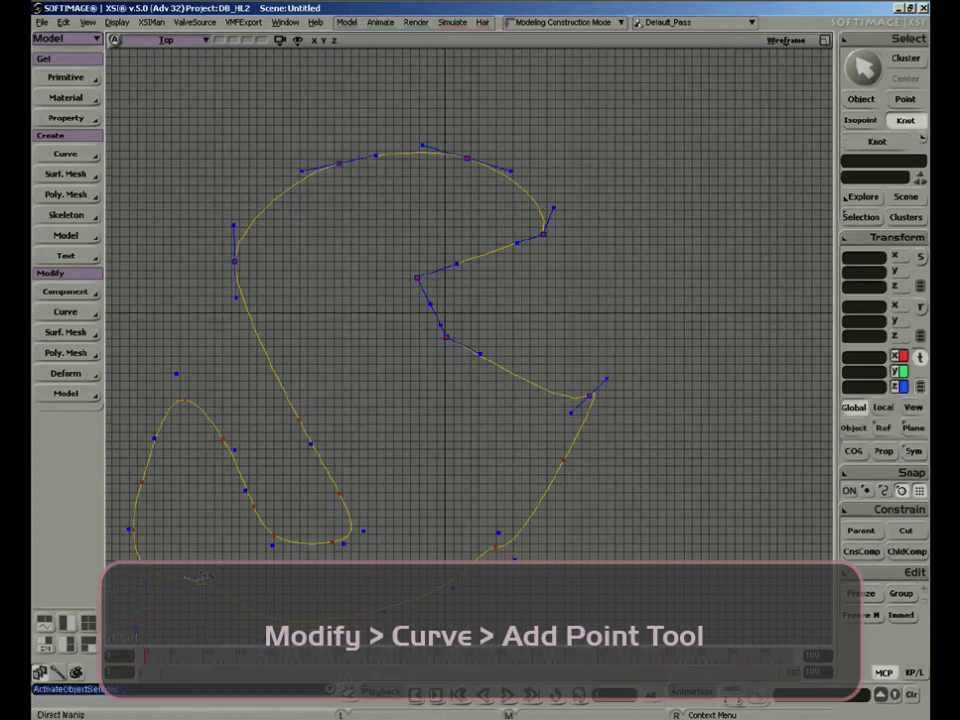
Step: With the Tweak tool, reposition points around the curve's new lower-left loop to adjust its shape
mouse_move(201, 588)
left_mouse_down()
mouse_move(204, 561)
mouse_move(225, 583)
mouse_move(218, 596)
left_mouse_up()
left_click_drag(143, 532, 140, 497)
left_click_drag(190, 408, 332, 525)
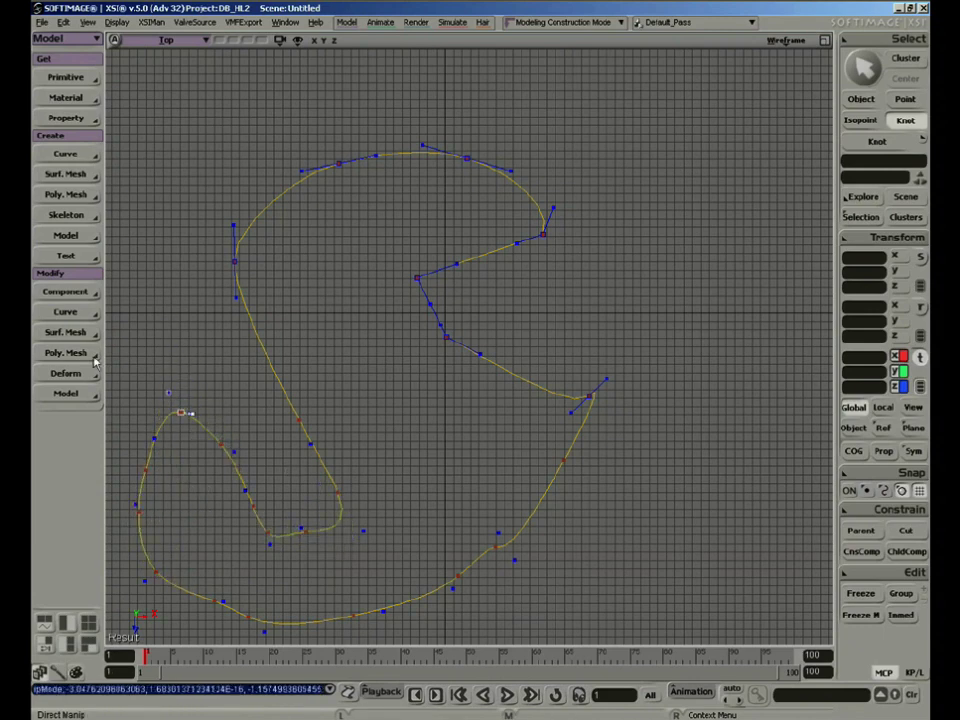
Step: With the Delete Point Tool, delete two points on the lower-left loop's inner slope and four points along the curve's lower-right edge
key("t")
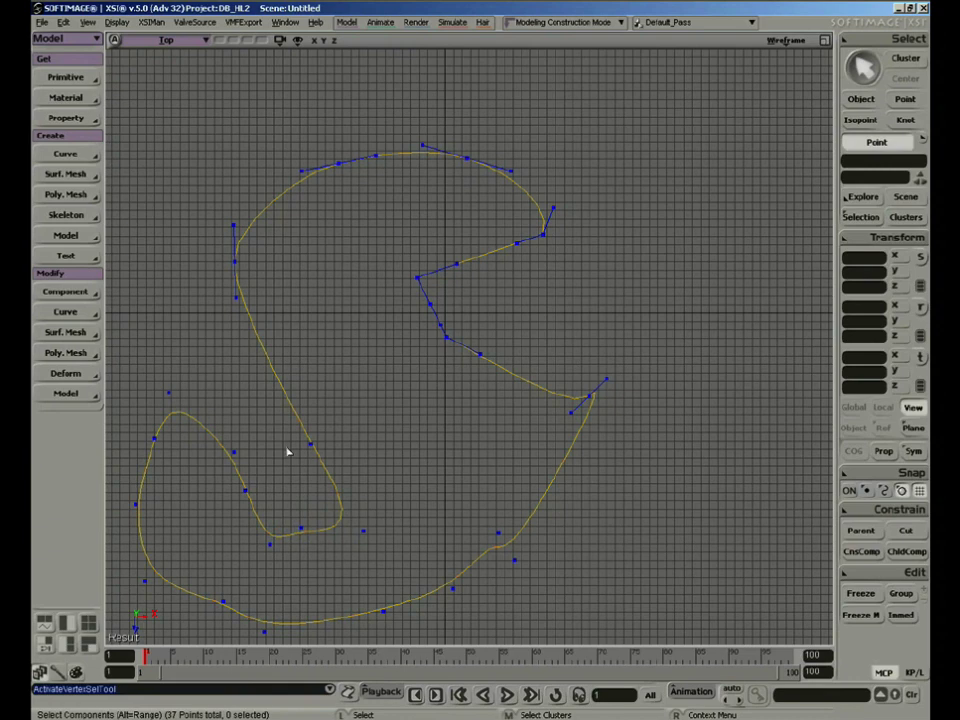
left_click(70, 312)
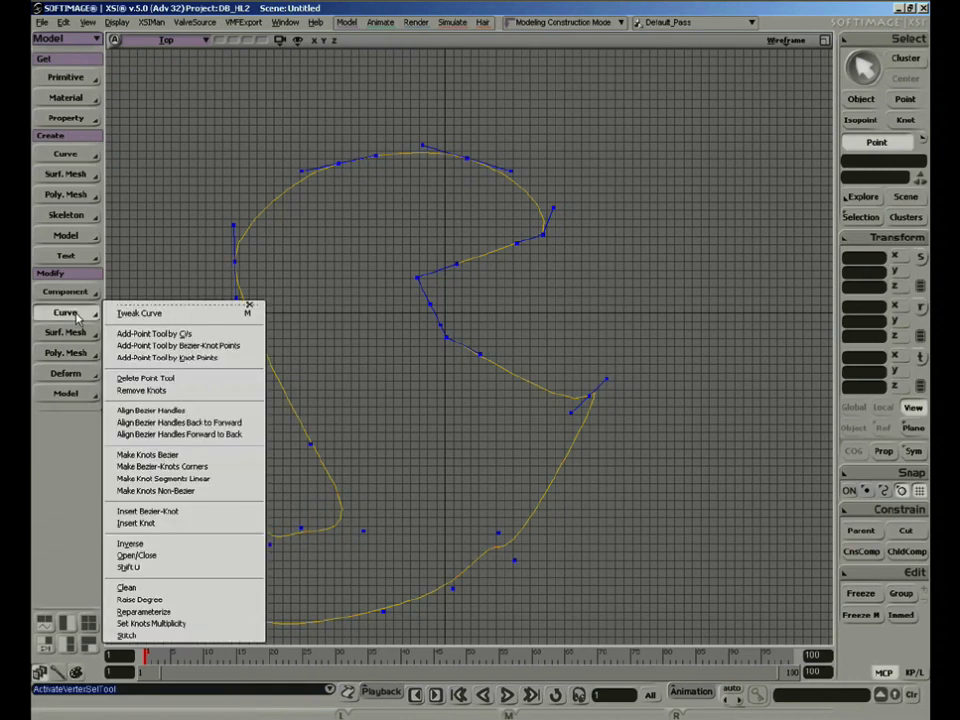
left_click(193, 387)
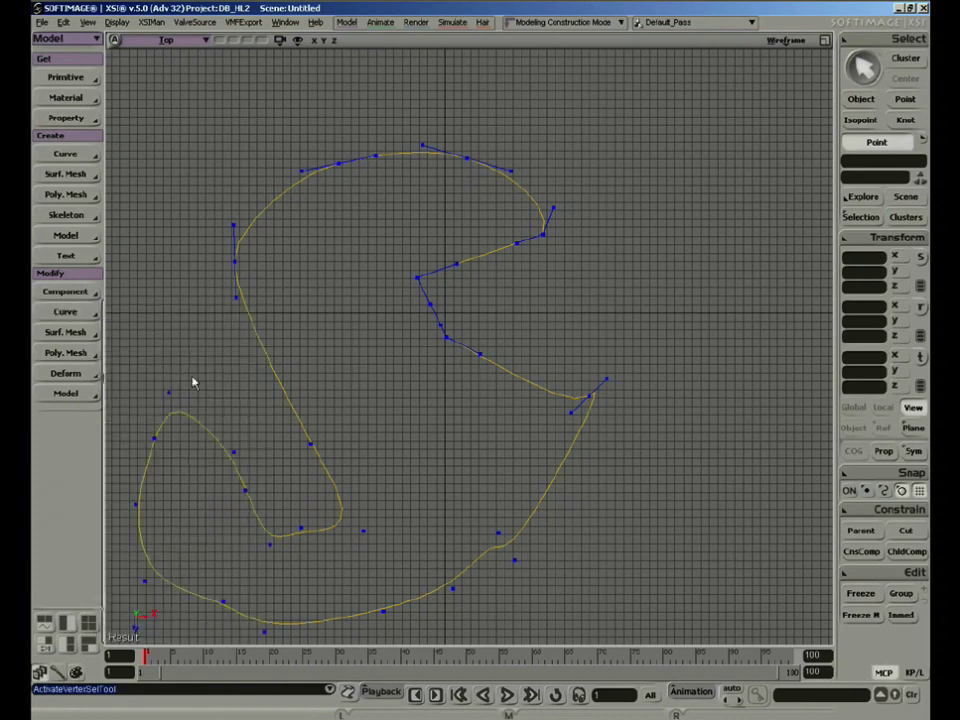
left_click(235, 454)
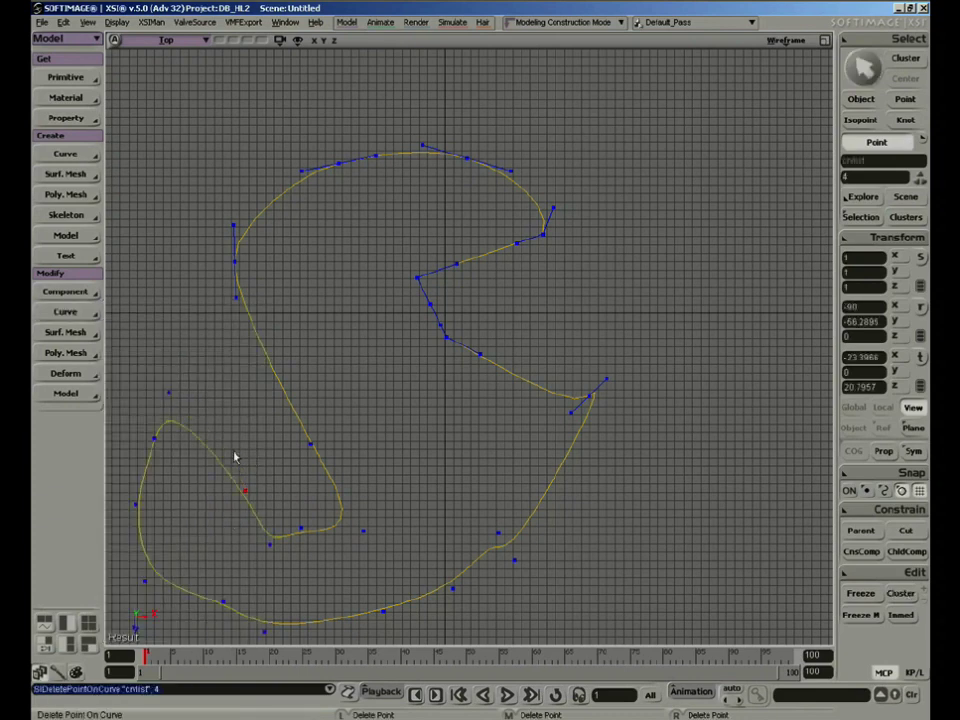
left_click(383, 613)
left_click(451, 589)
left_click(499, 535)
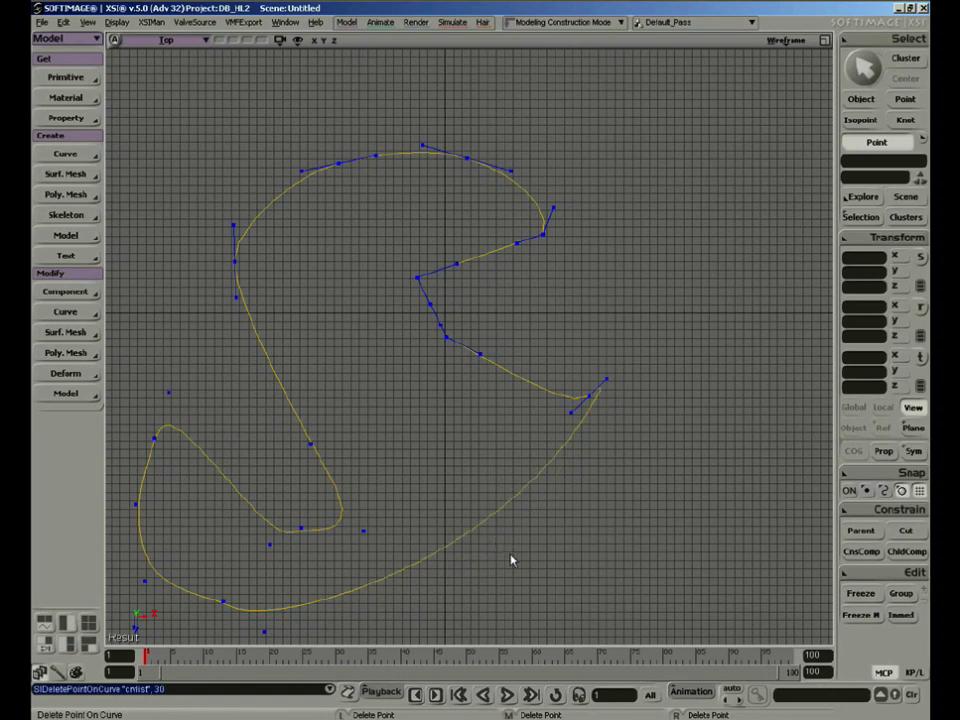
left_click(514, 560)
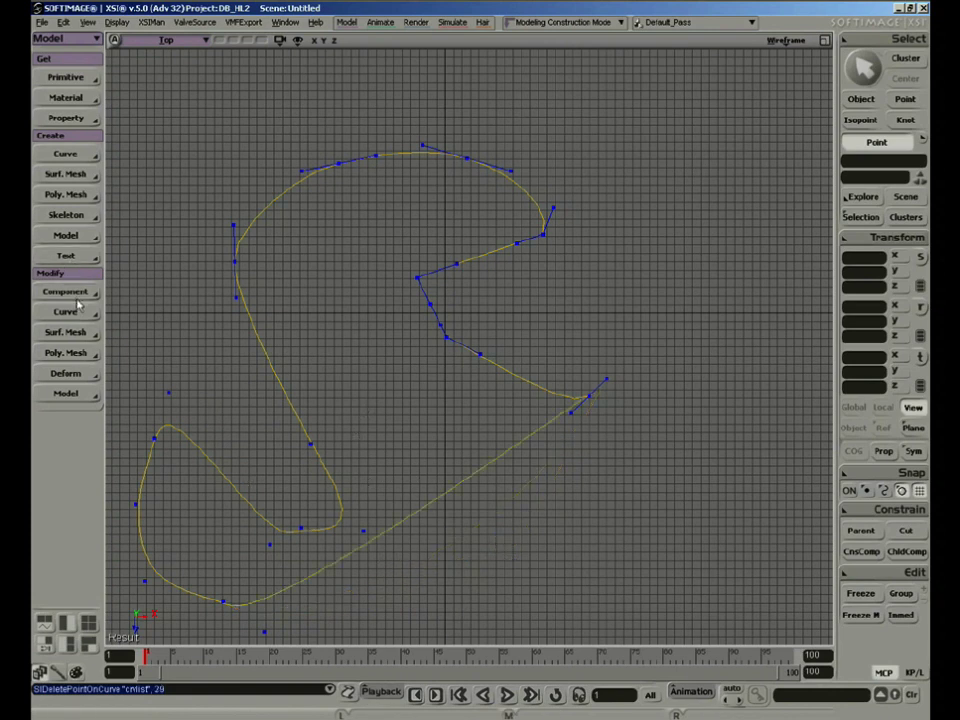
Step: Use Remove Knots to delete the Bezier knot on the left side of the curve's large upper arc
key("t")
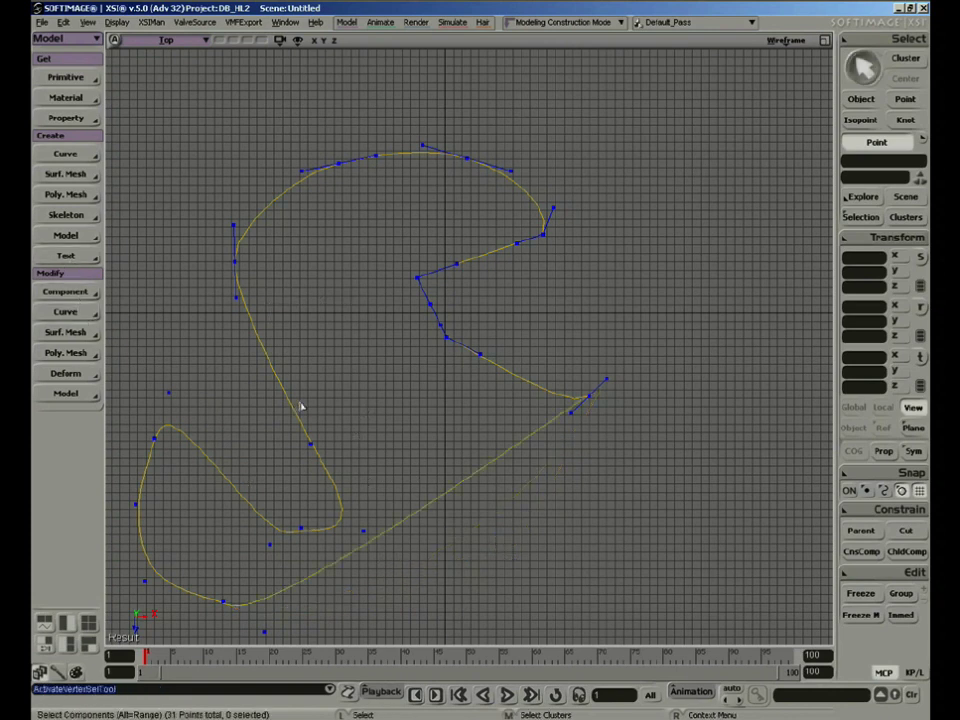
key("Escape")
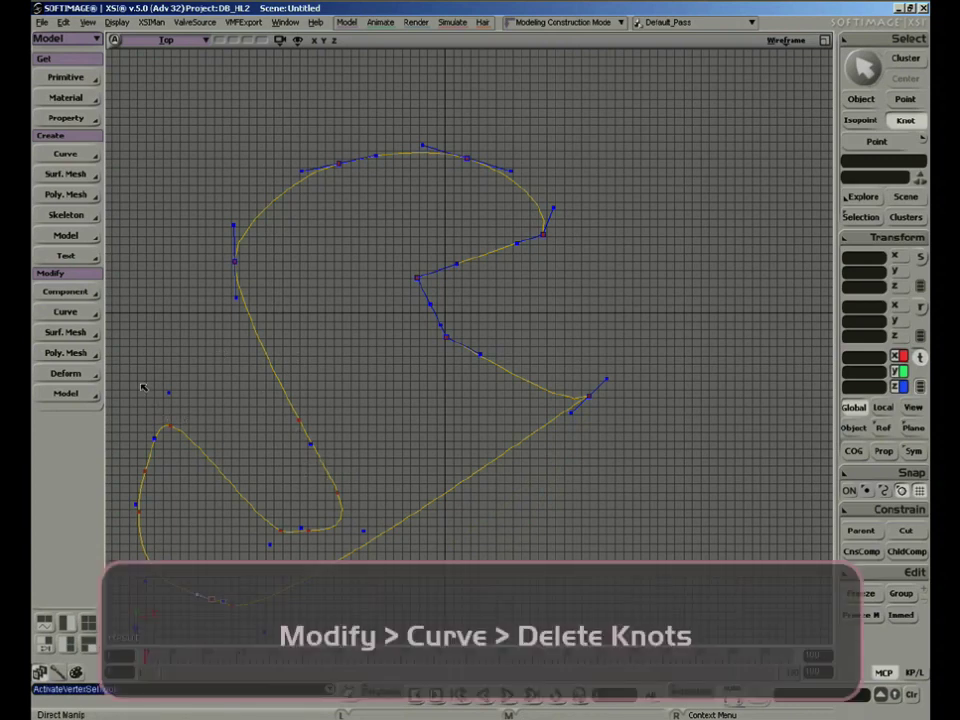
left_click(65, 312)
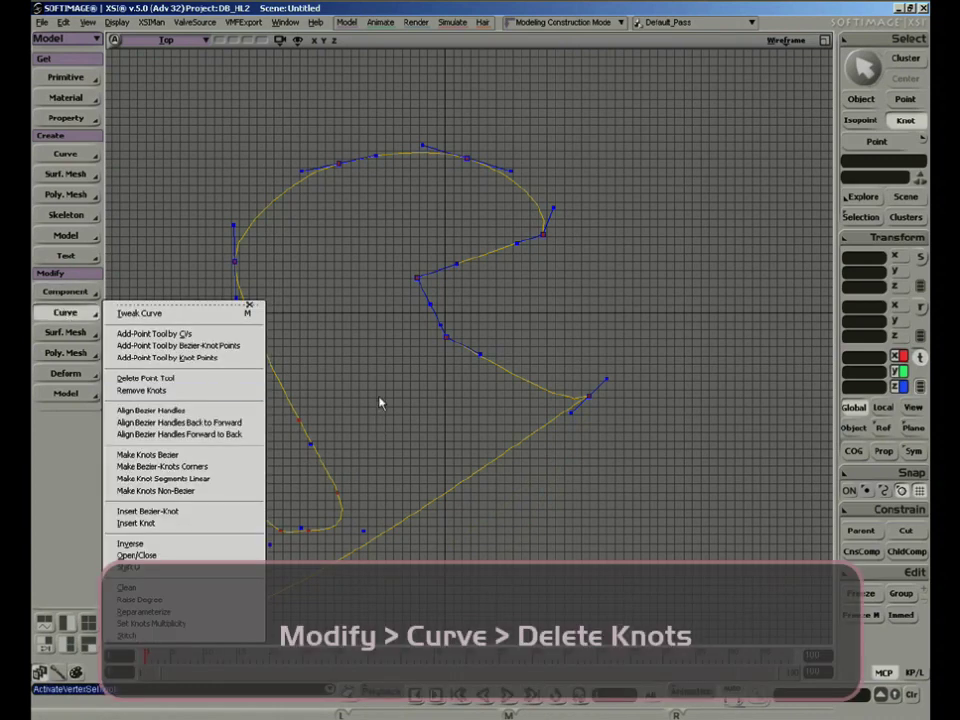
left_click(185, 390)
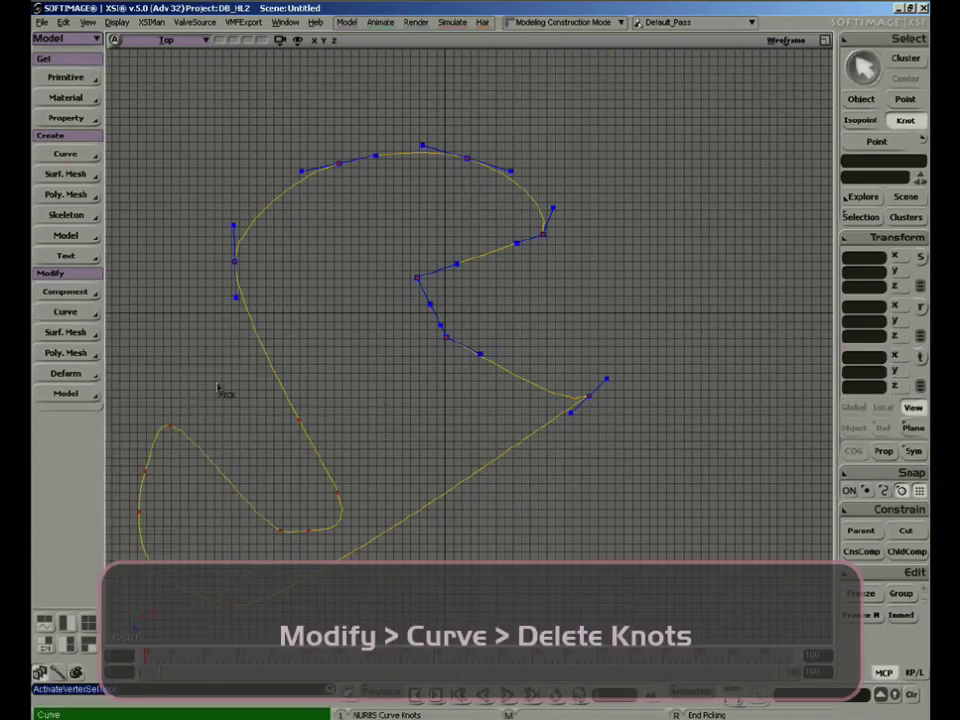
left_click(214, 255)
Step: Select the upper-left knot on the large arc, delete it with Remove Knots, and reactivate the Tweak tool
left_click(435, 272)
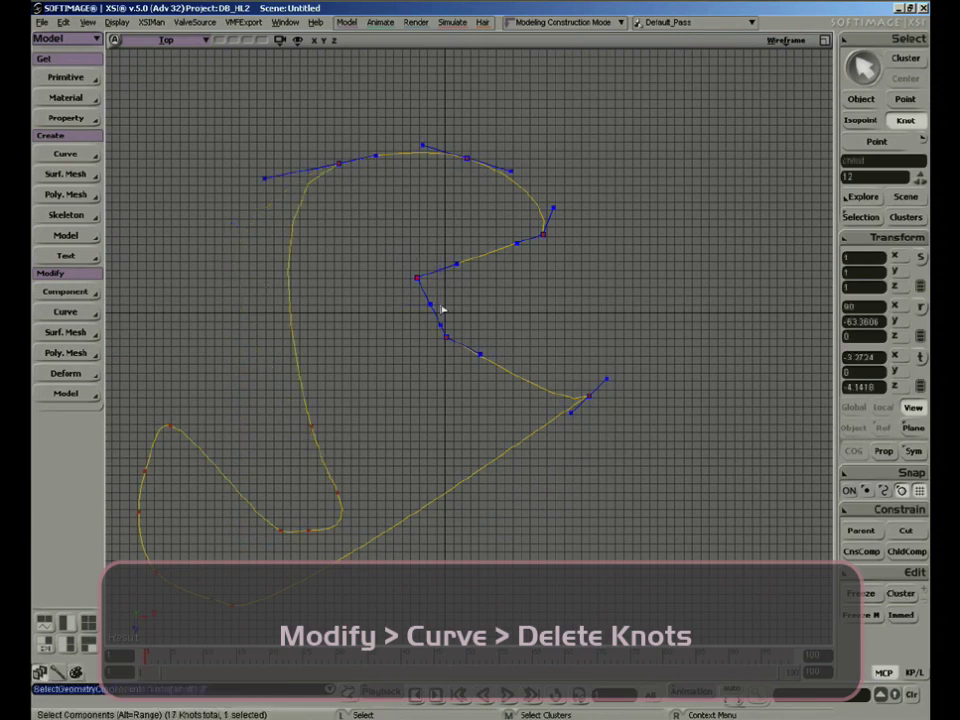
left_click(338, 152)
left_click(66, 312)
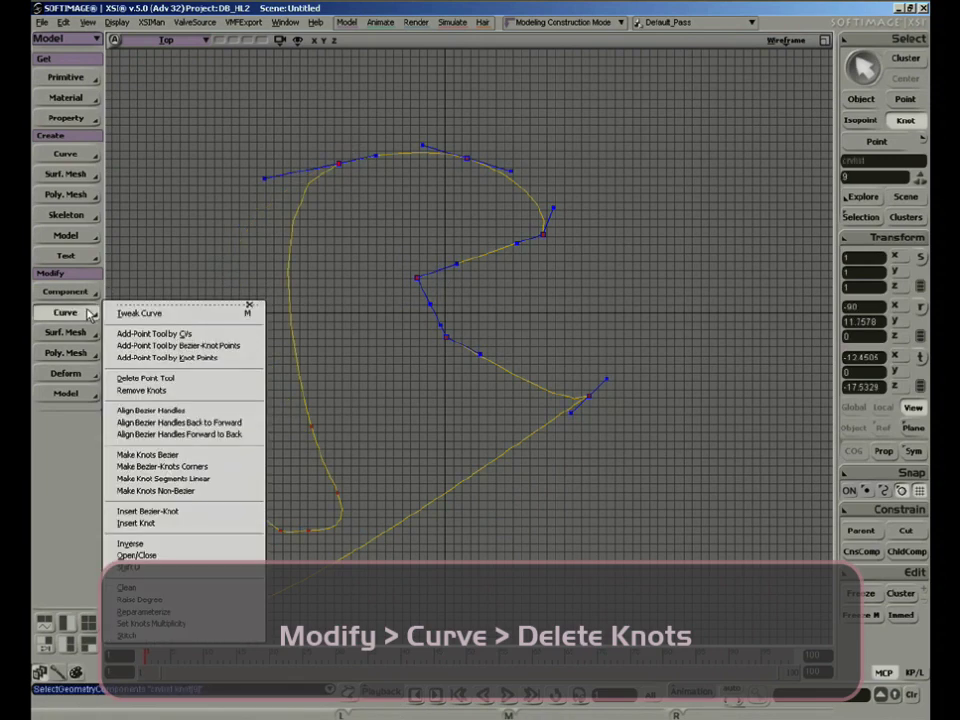
left_click(199, 390)
key("m")
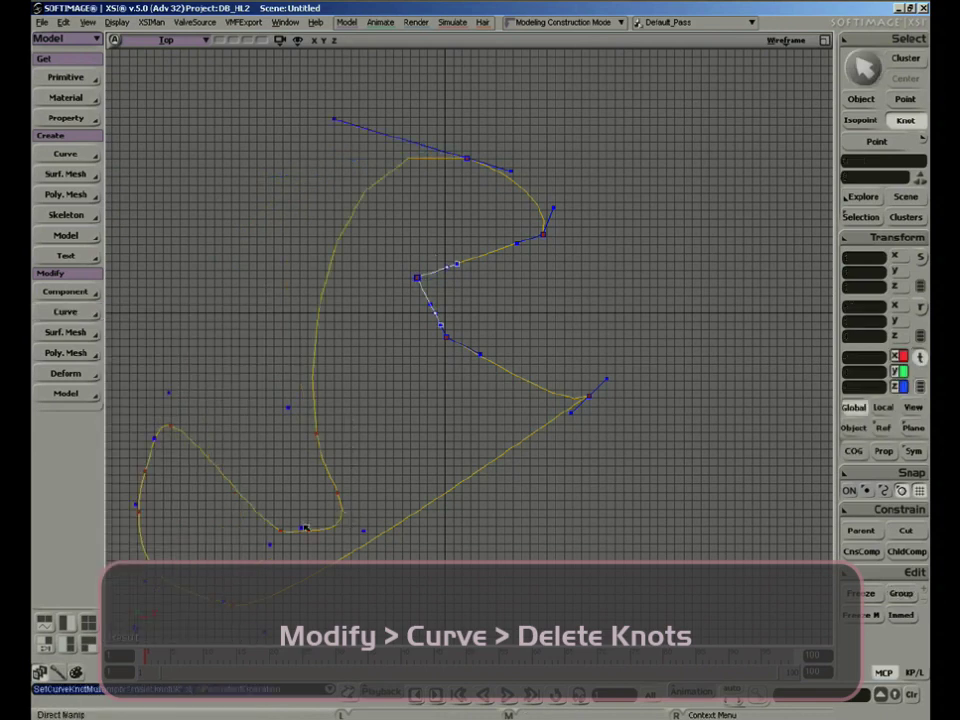
Step: With the Tweak tool, move two points of the lower-left loop far upward to reshape the curve, and return to object selection
left_click_drag(304, 527, 210, 190)
left_click_drag(334, 477, 357, 158)
key("space")
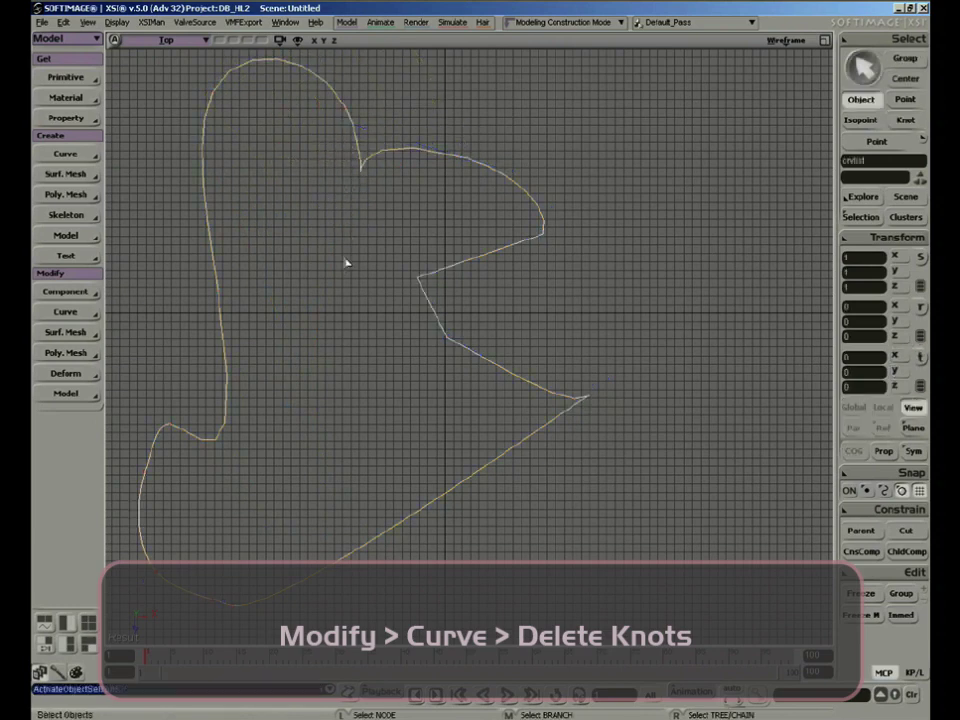
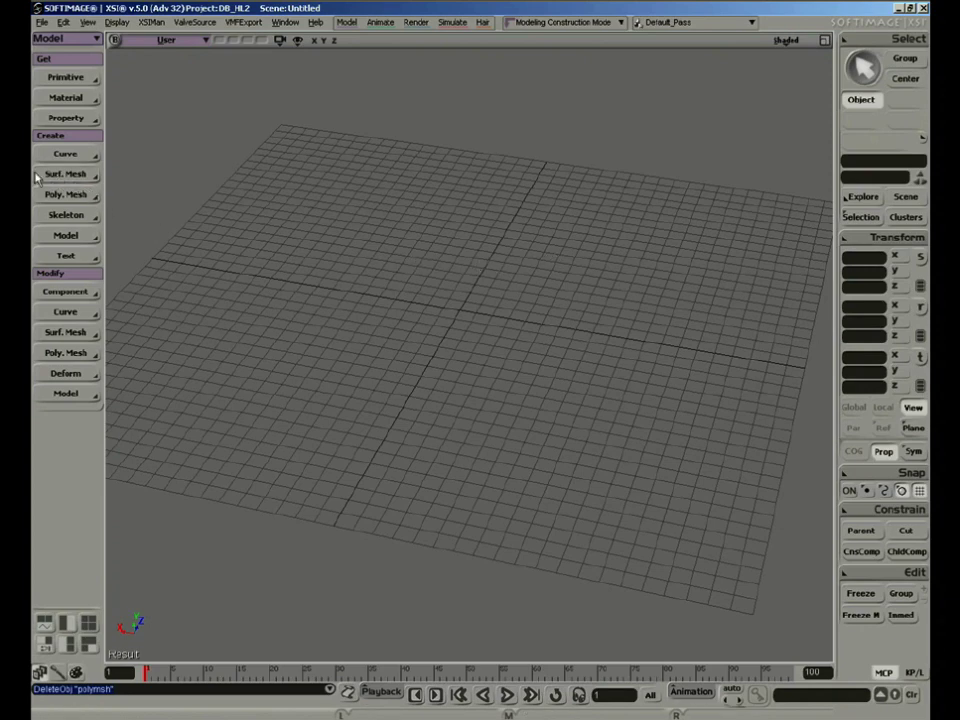
Step: Create an arc curve primitive, frame it in the User view, and move its property editor clear of the arc
left_click(66, 77)
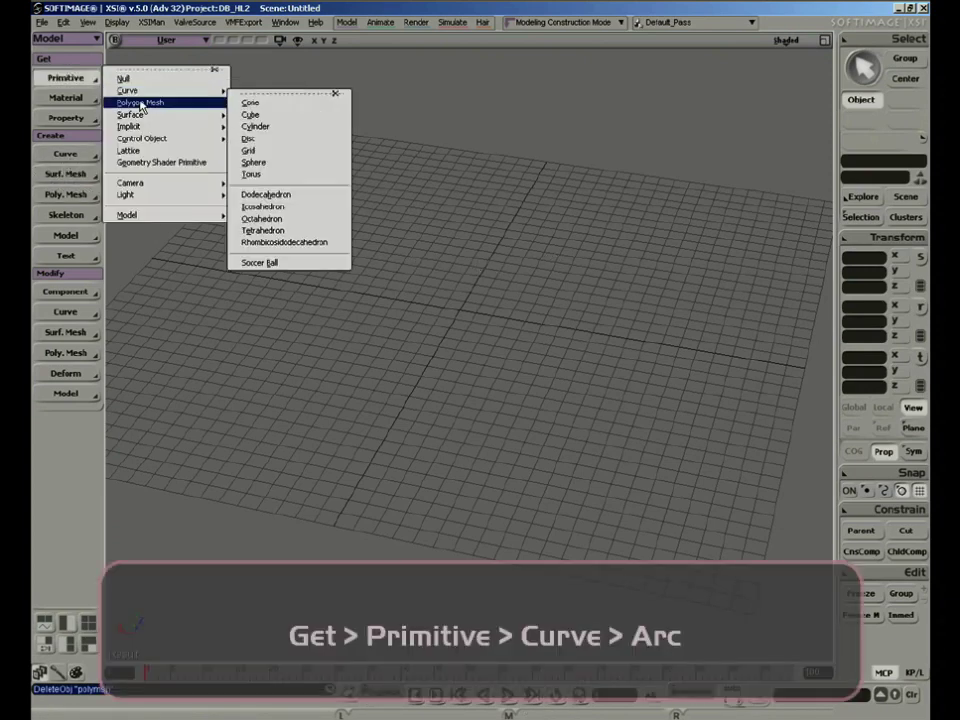
mouse_move(135, 90)
left_click(258, 91)
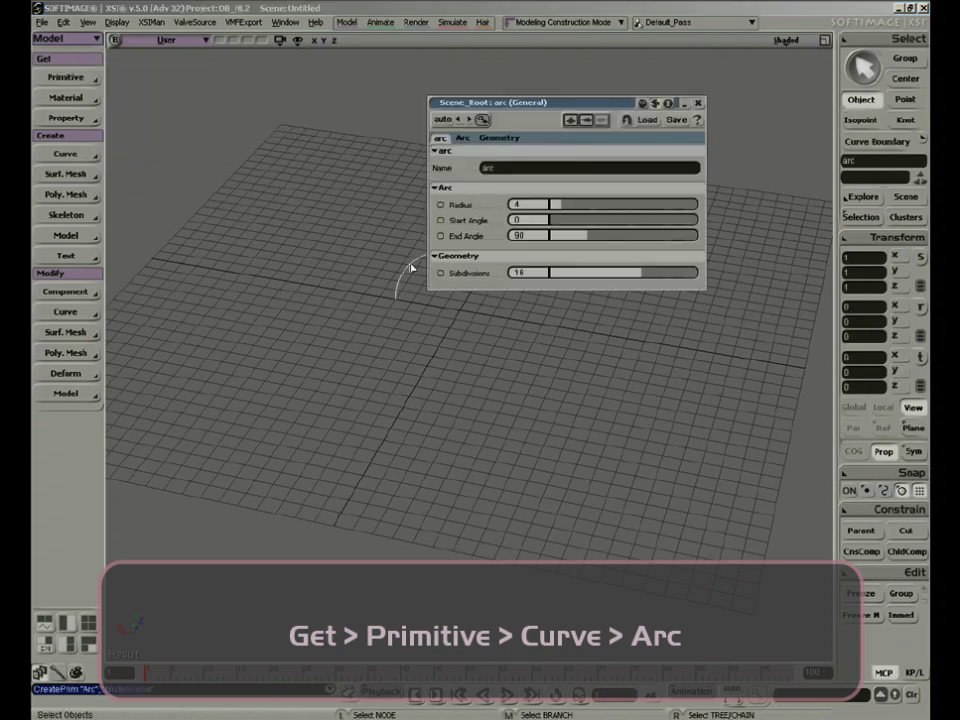
key("f")
key("s")
right_click_drag(430, 405, 260, 390)
left_click_drag(510, 102, 638, 41)
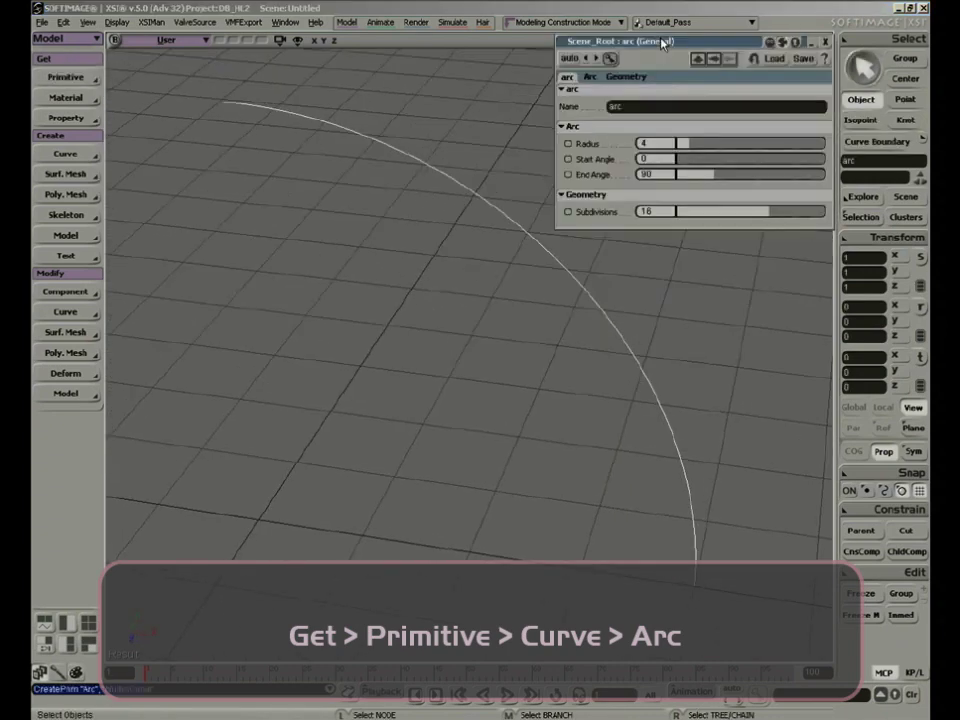
Step: Set the arc's End Angle to 180 and close its property editor
type("180")
key("Return")
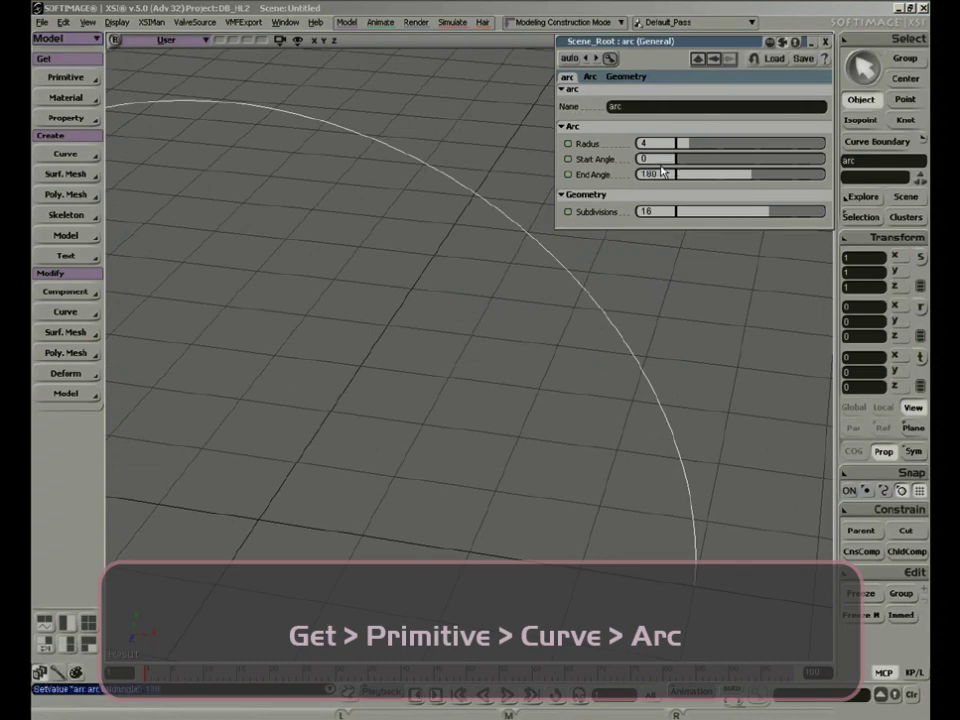
key("s")
right_click_drag(399, 424, 478, 474)
middle_click_drag(478, 474, 538, 268)
right_click_drag(538, 268, 495, 353)
left_click(825, 43)
Step: Duplicate the arc once and translate the copy along negative Z, away from the original
key("s")
right_click_drag(640, 280, 585, 300)
left_click(62, 22)
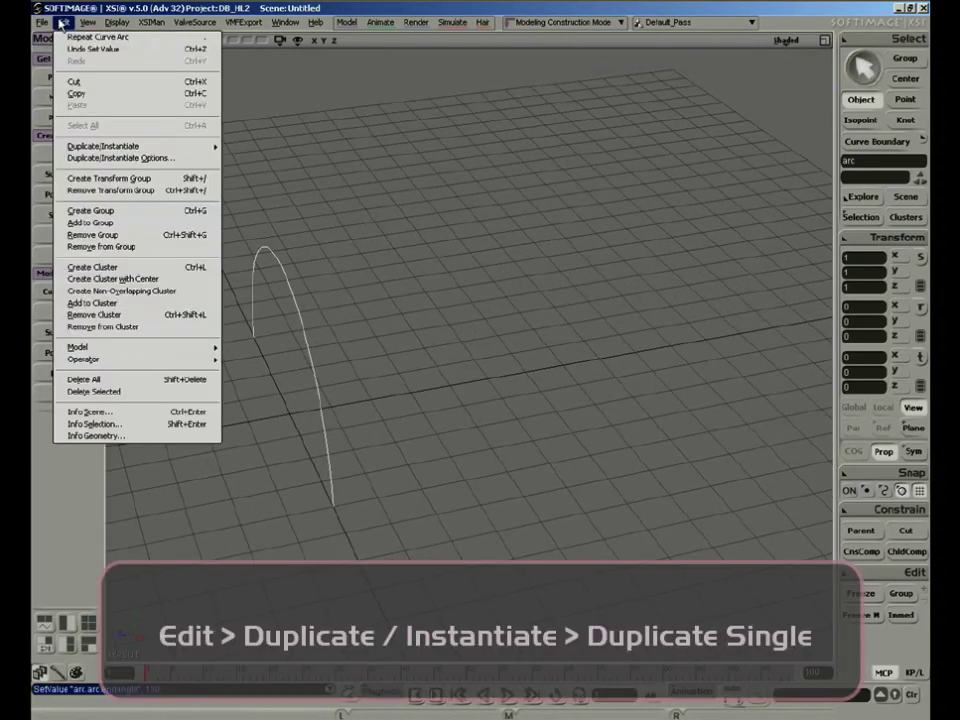
mouse_move(101, 148)
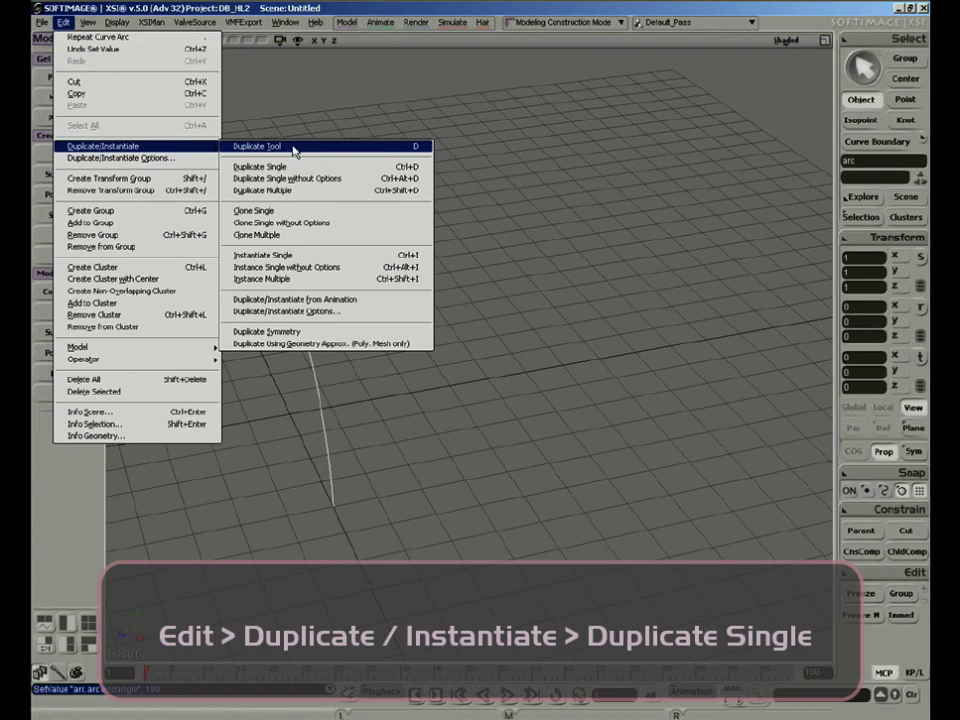
left_click(301, 82)
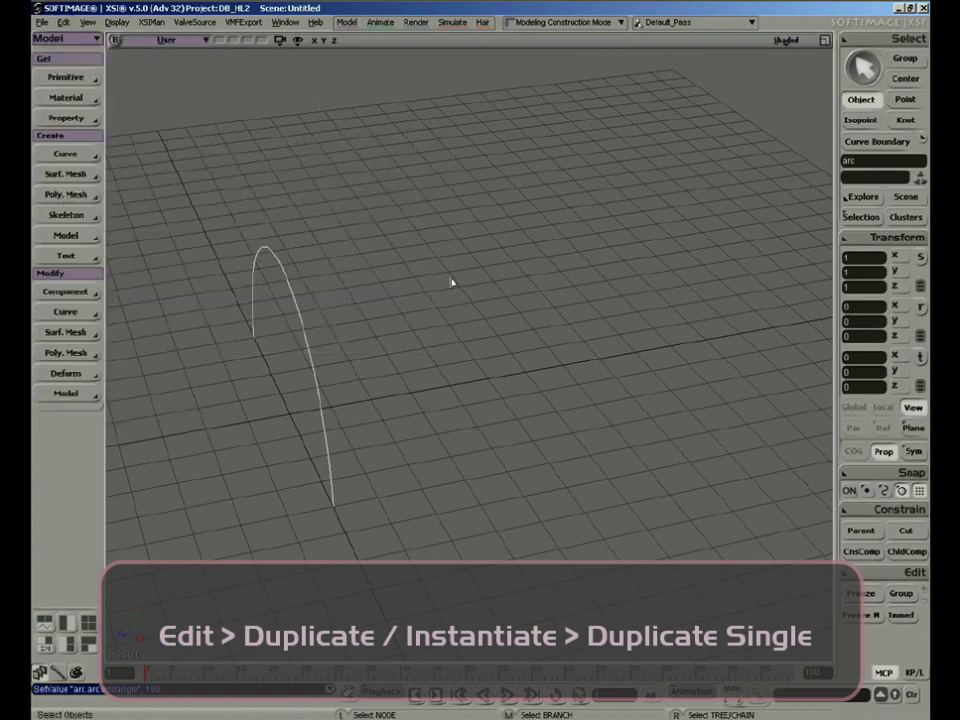
key("ctrl+d")
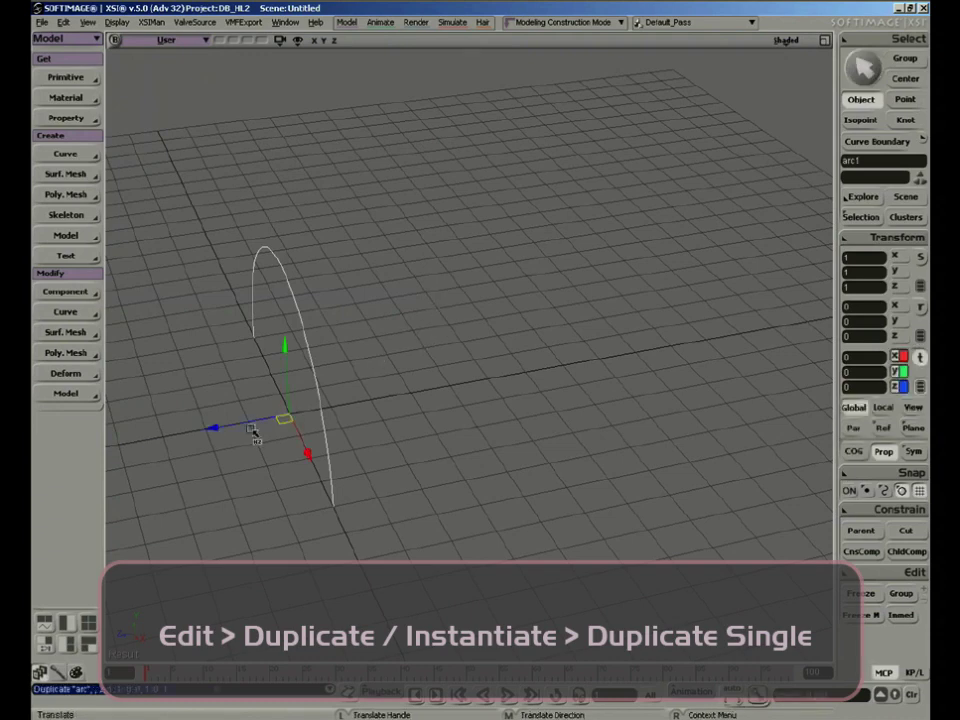
left_click_drag(250, 428, 407, 407)
Step: Duplicate the moved arc twice more at the same spacing, placing the last at about -12.08 in Z, and clear the selection
key("ctrl+d")
key("ctrl+d")
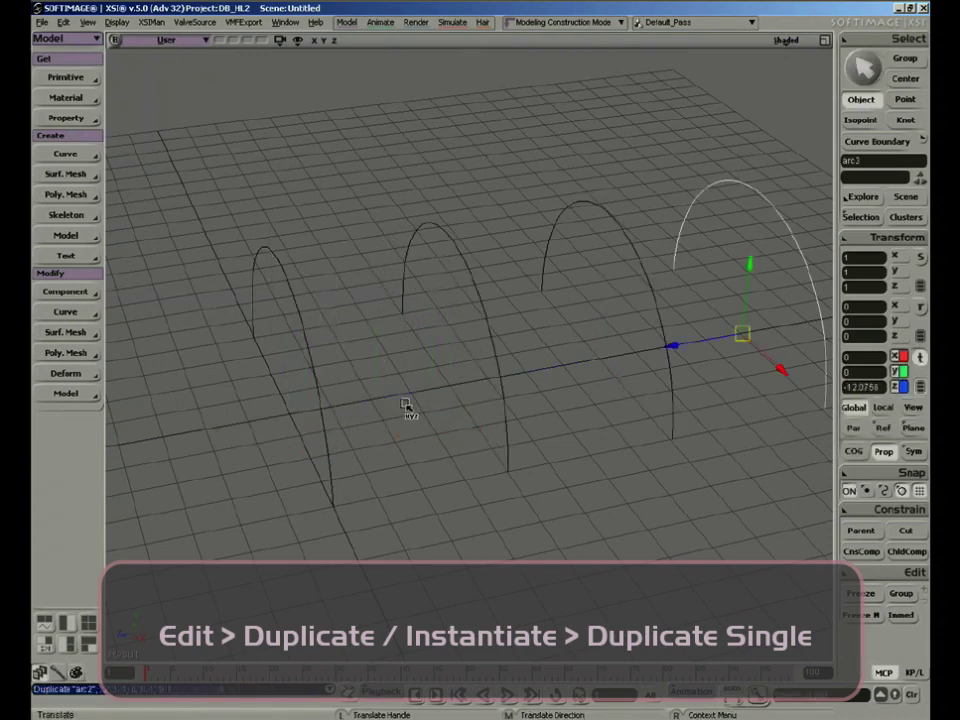
key("a")
key("s")
right_click_drag(411, 411, 420, 454)
middle_click_drag(420, 454, 424, 336)
right_click_drag(424, 336, 418, 279)
left_click_drag(418, 279, 384, 240)
key("space")
left_click(495, 480)
key("s")
right_click_drag(495, 480, 482, 496)
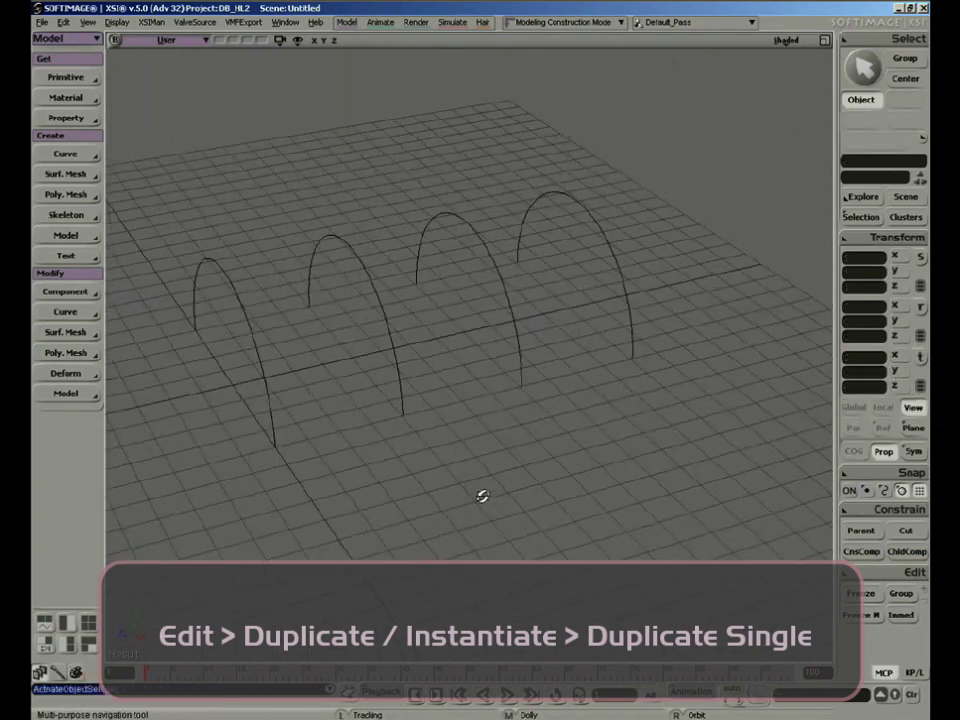
key("space")
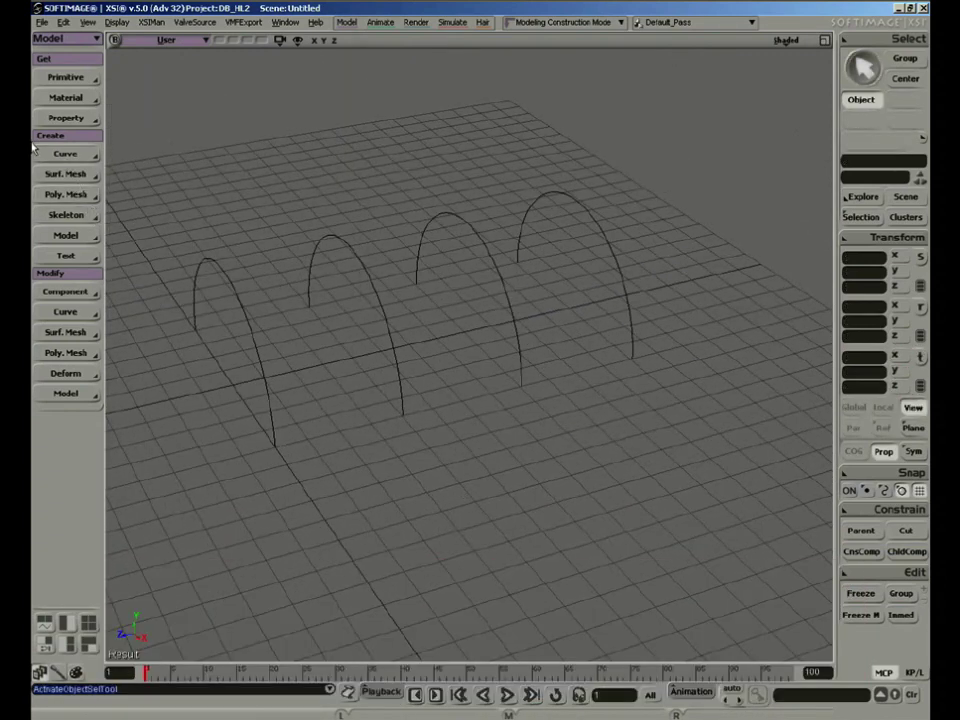
Step: Loft a polygon mesh through the four arcs in order, keeping the default loft settings, and close its property editor
left_click(68, 197)
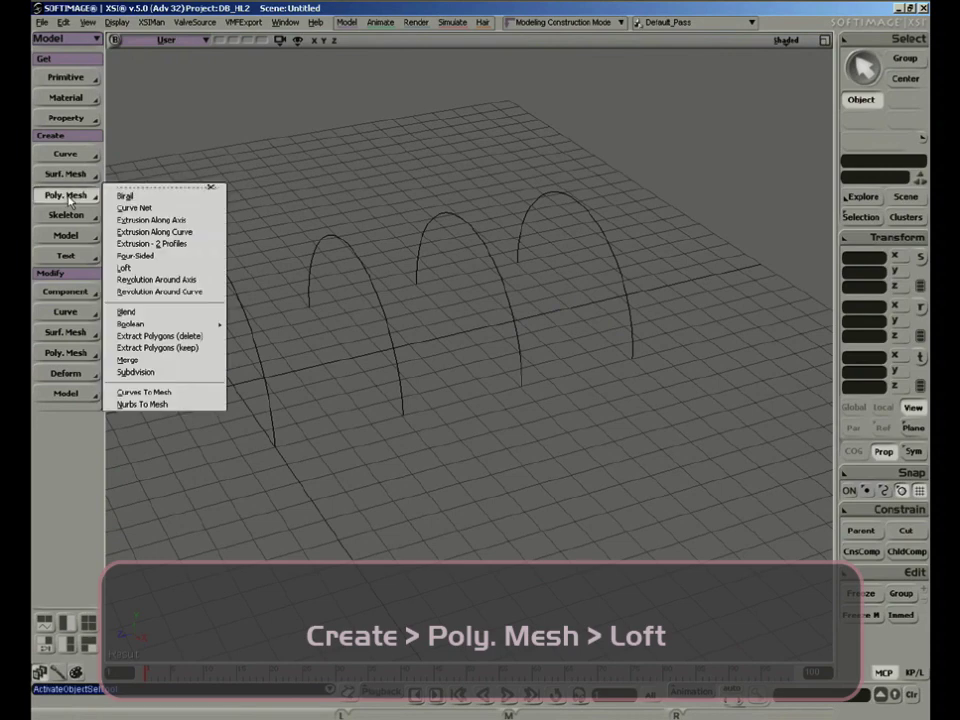
left_click(125, 267)
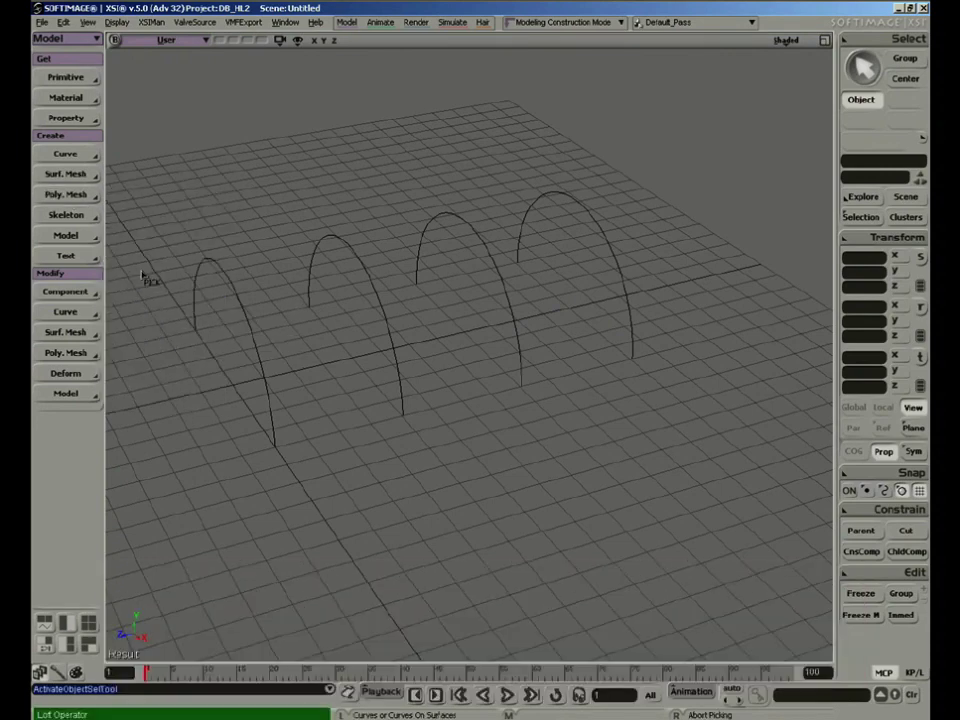
left_click(262, 312)
left_click(385, 300)
left_click(530, 276)
left_click(645, 262)
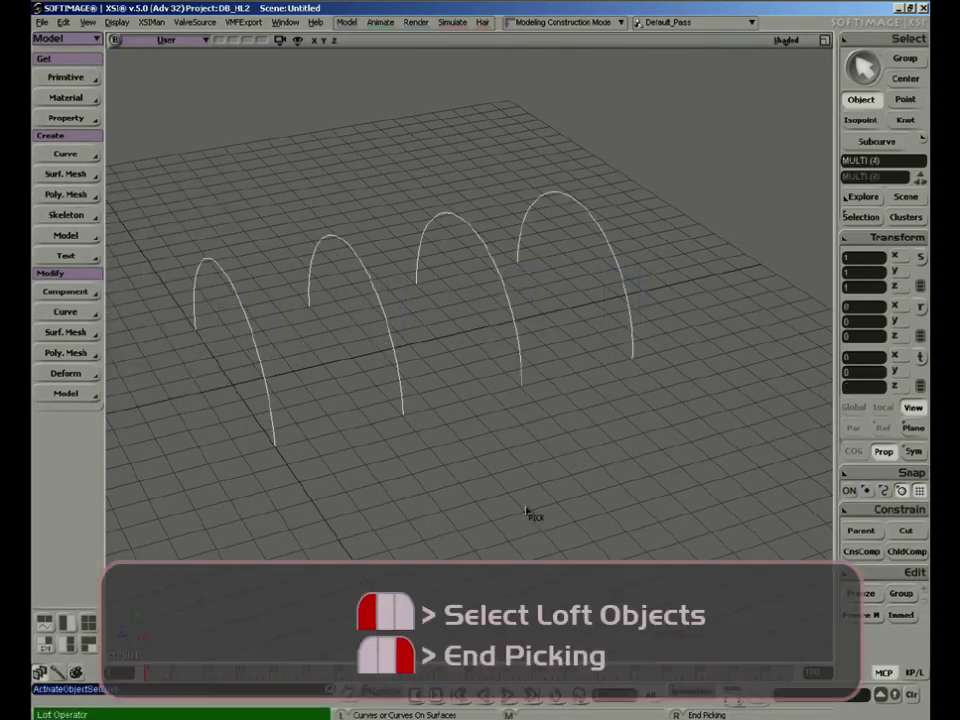
right_click(515, 506)
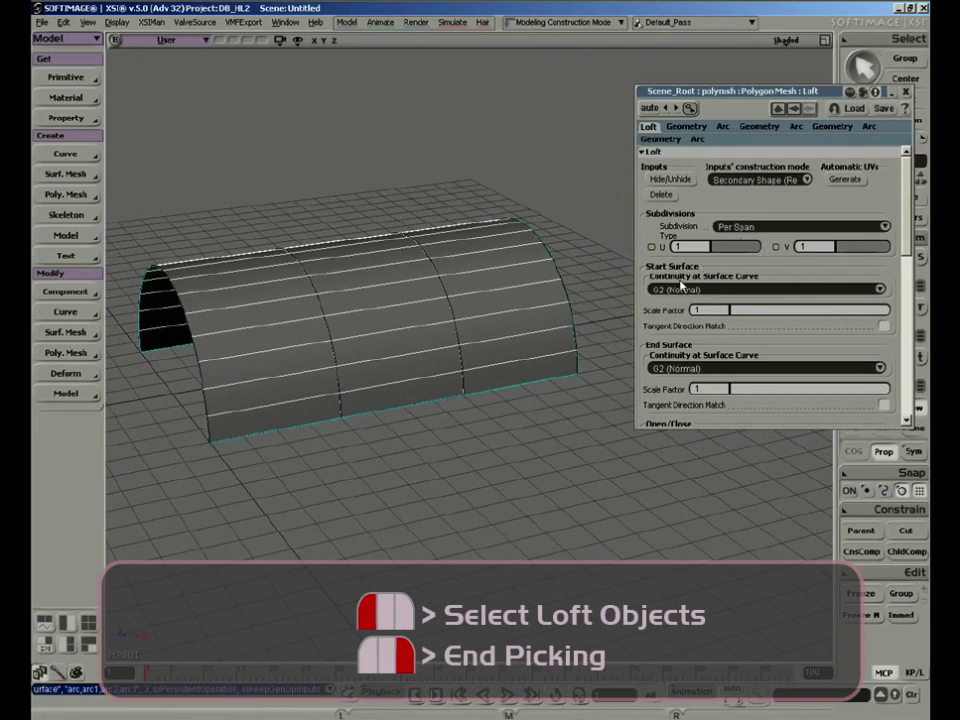
left_click(905, 93)
Step: Open the Explorer and select the original arc at the start of the lofted mesh
key("s")
right_click_drag(495, 396, 369, 371)
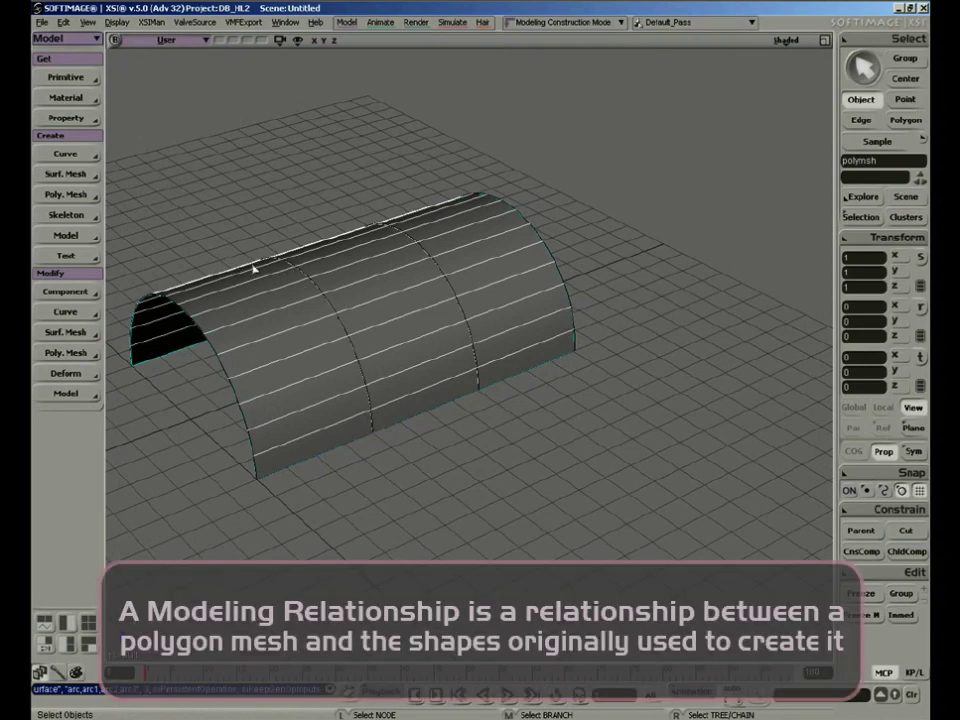
right_click_drag(318, 369, 422, 416)
key("8")
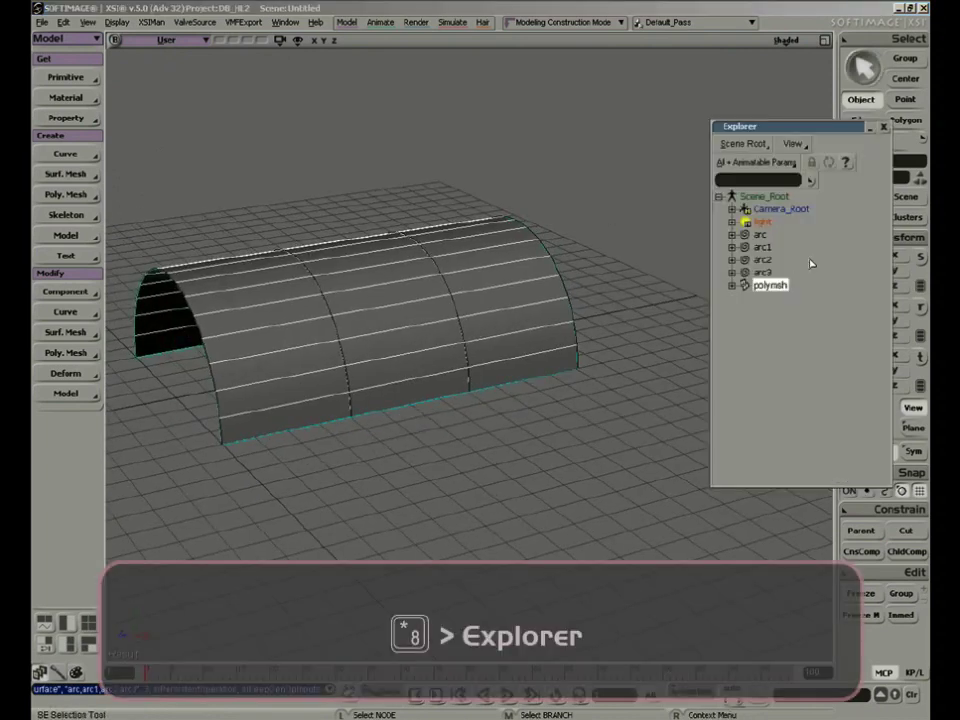
left_click(760, 238)
right_click_drag(549, 373, 640, 350)
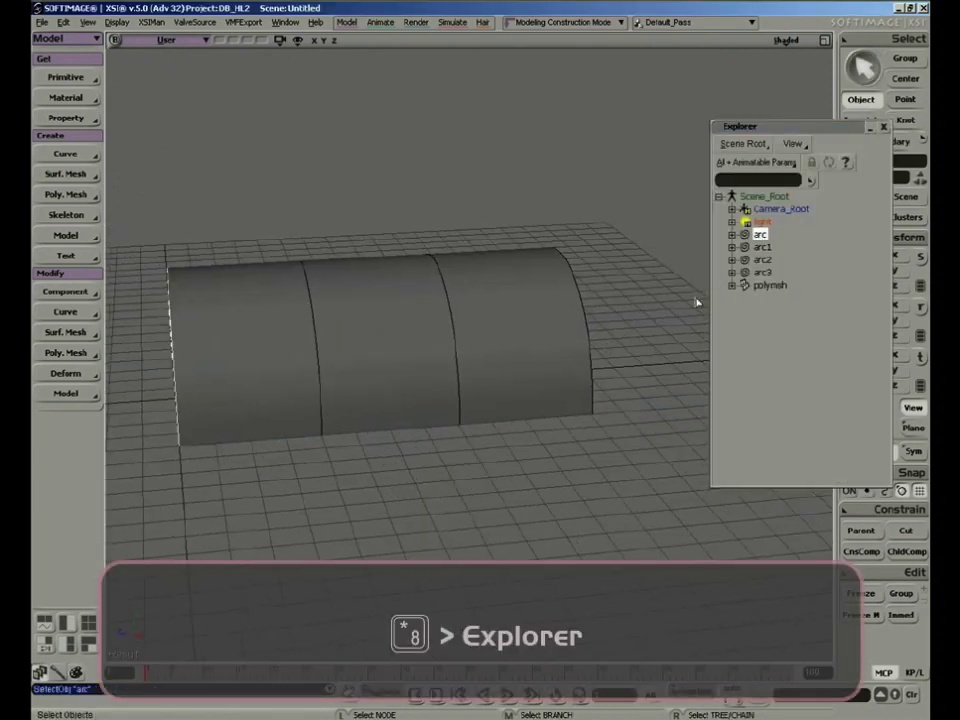
Step: Select arc1 in the Explorer and scale it down uniformly to narrow the lofted mesh at that section
left_click(768, 252)
key("x")
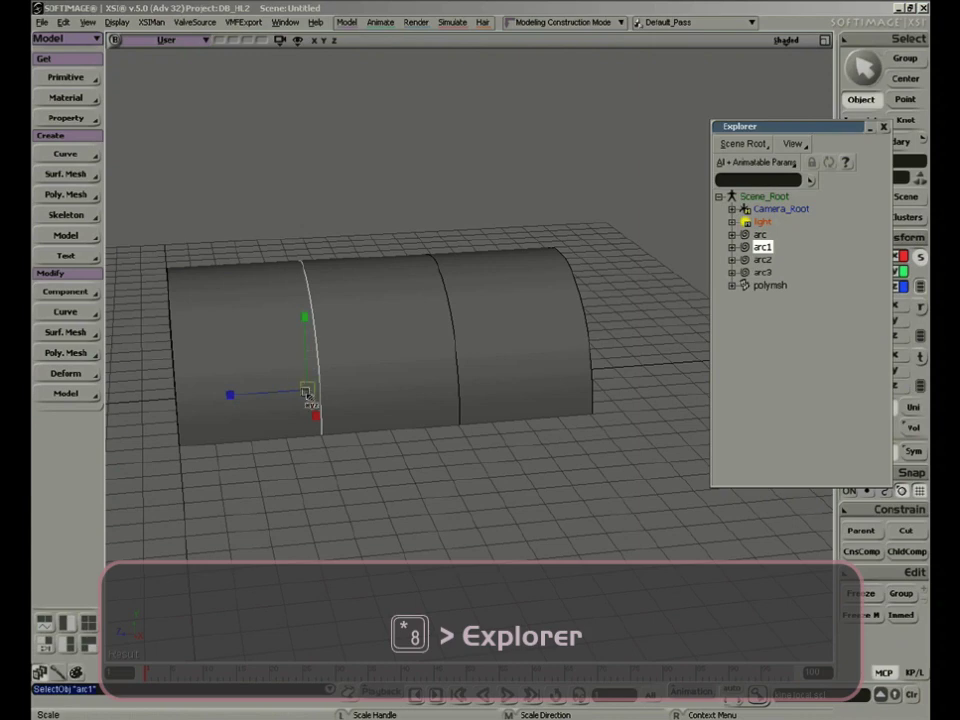
left_click_drag(307, 396, 253, 433)
key("s")
right_click_drag(253, 433, 324, 473)
key("space")
Step: Select arc2 in the Explorer and scale it down uniformly to about 0.52 to narrow the mesh there as well
left_click(762, 260)
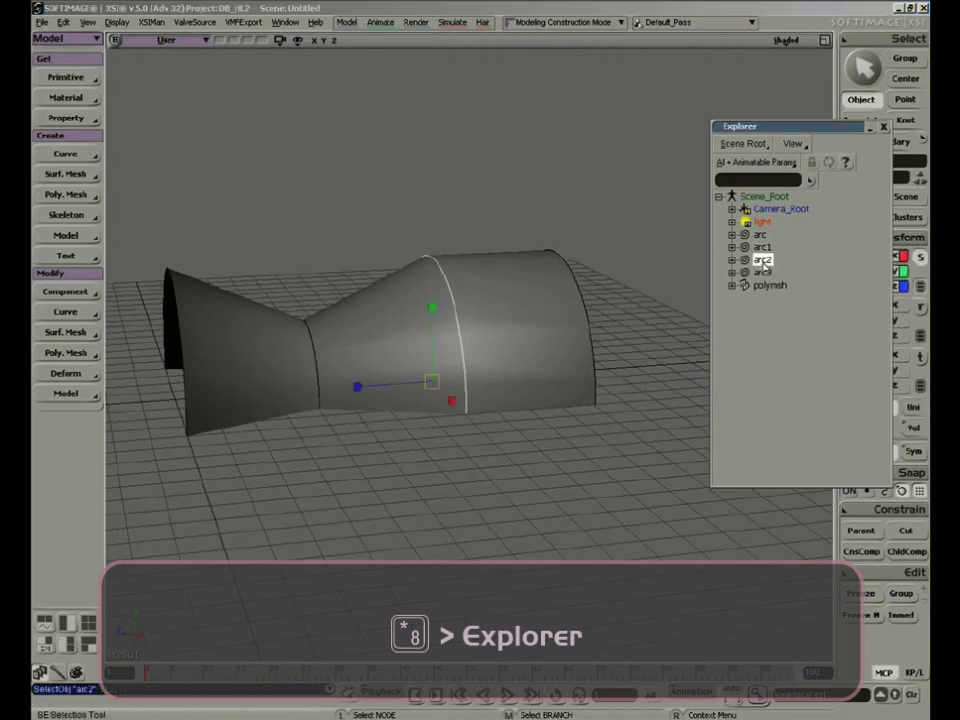
key("x")
left_click_drag(428, 383, 371, 390)
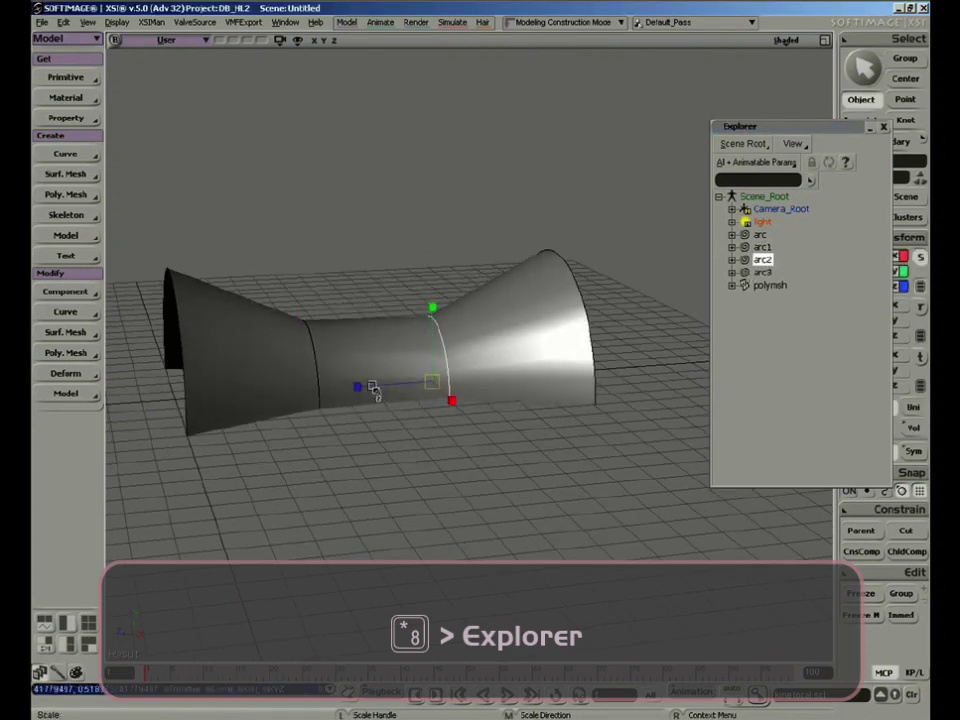
key("s")
right_click_drag(405, 390, 424, 400)
middle_click_drag(424, 400, 370, 401)
right_click_drag(370, 401, 460, 453)
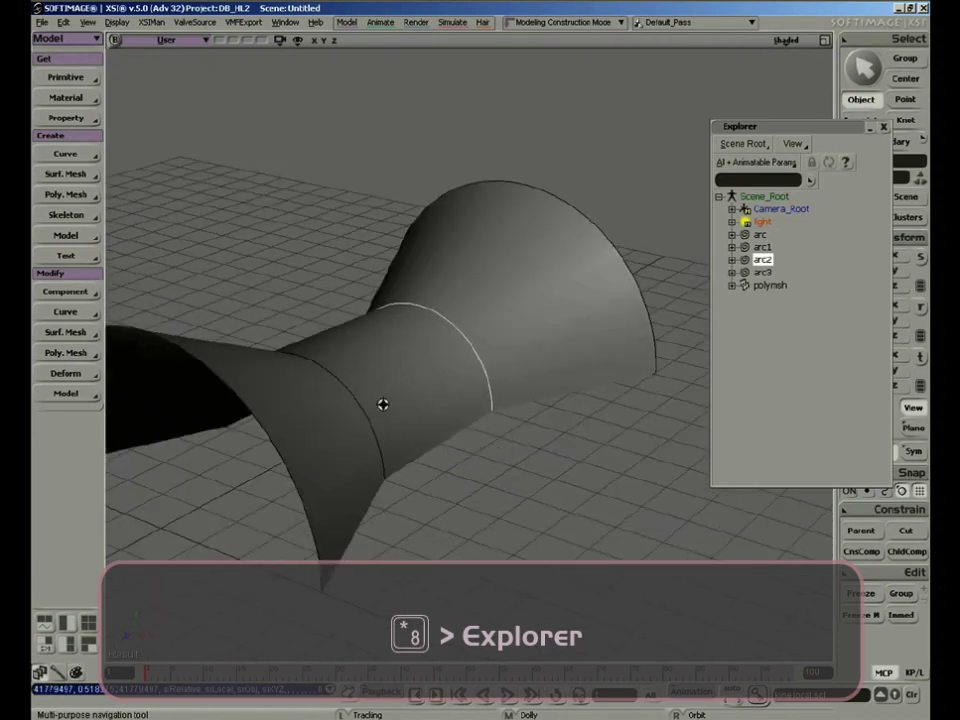
right_click_drag(393, 388, 292, 400)
Step: Show arc2's points, return to object selection to add arc1 to the selection, and restore the four-view layout
key("t")
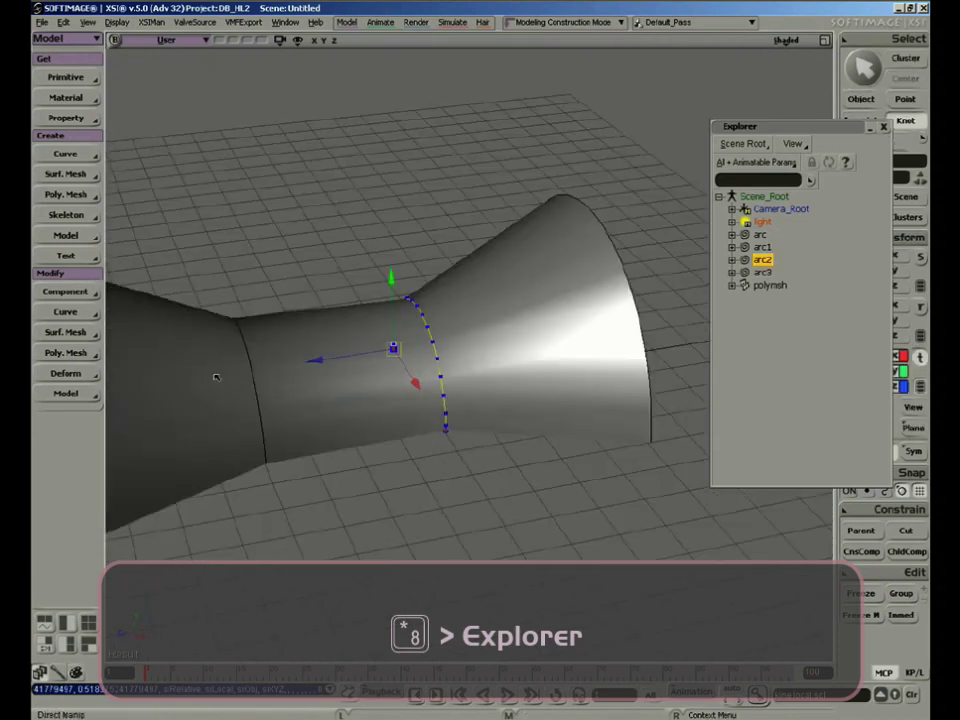
key("s")
right_click_drag(426, 368, 320, 432)
key("s")
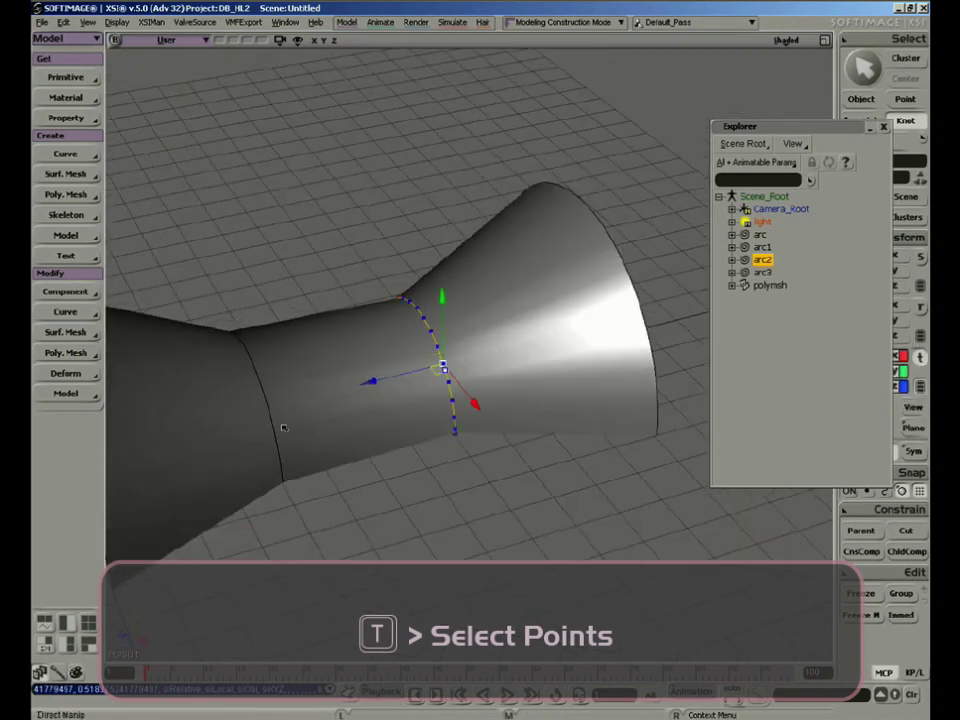
key("space")
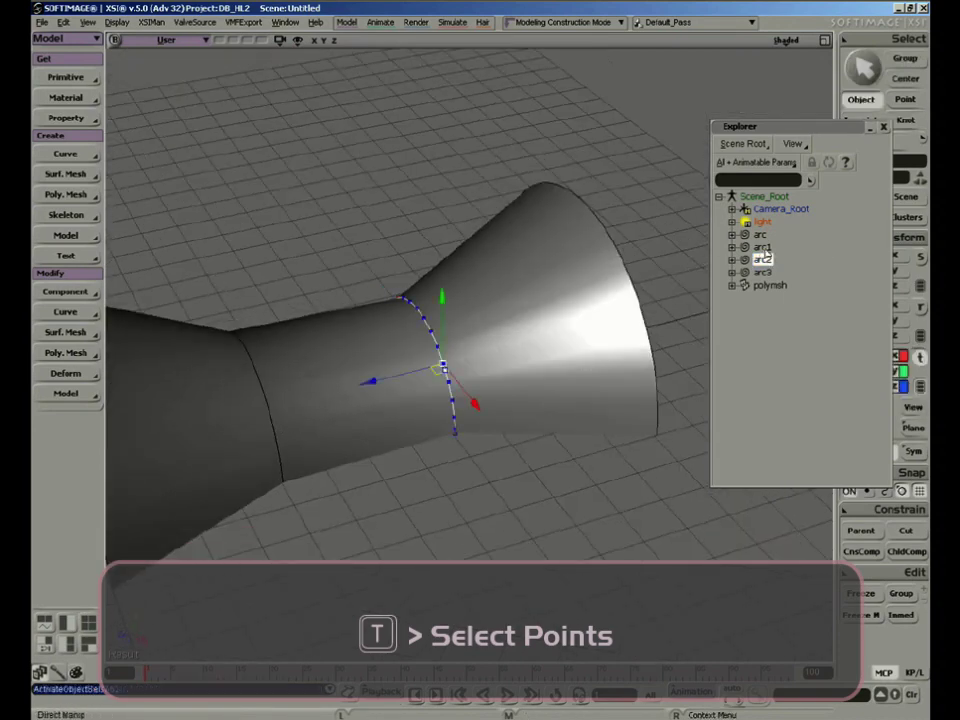
left_click(762, 247, "ctrl")
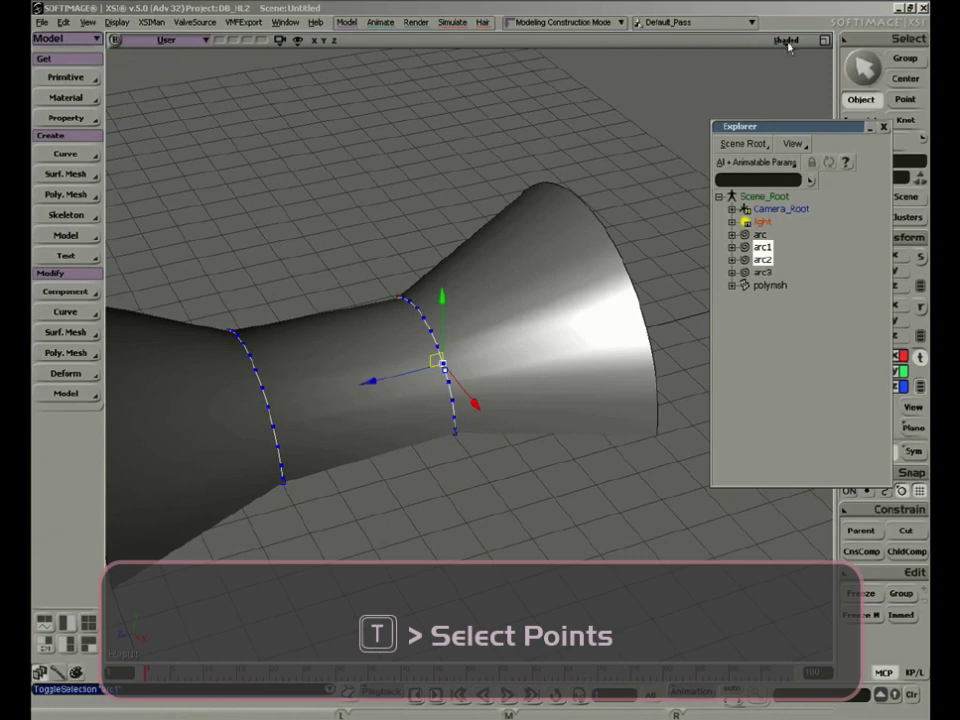
left_click(825, 41)
Step: In the Front view, select every other point along both arc1 and arc2
left_click(256, 441)
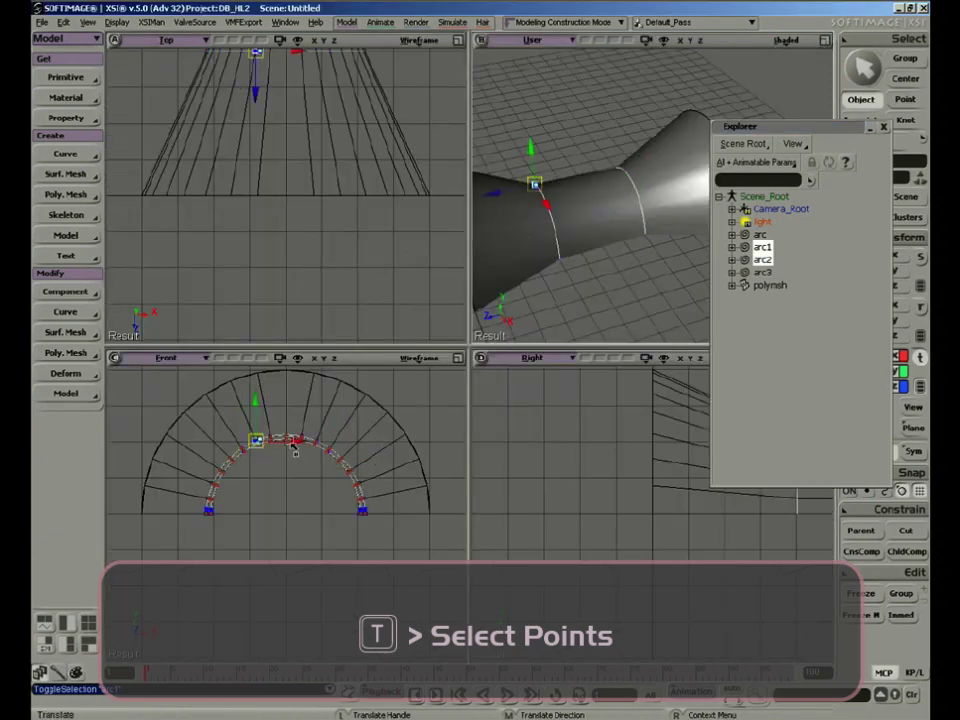
key("t")
left_click_drag(250, 433, 320, 467)
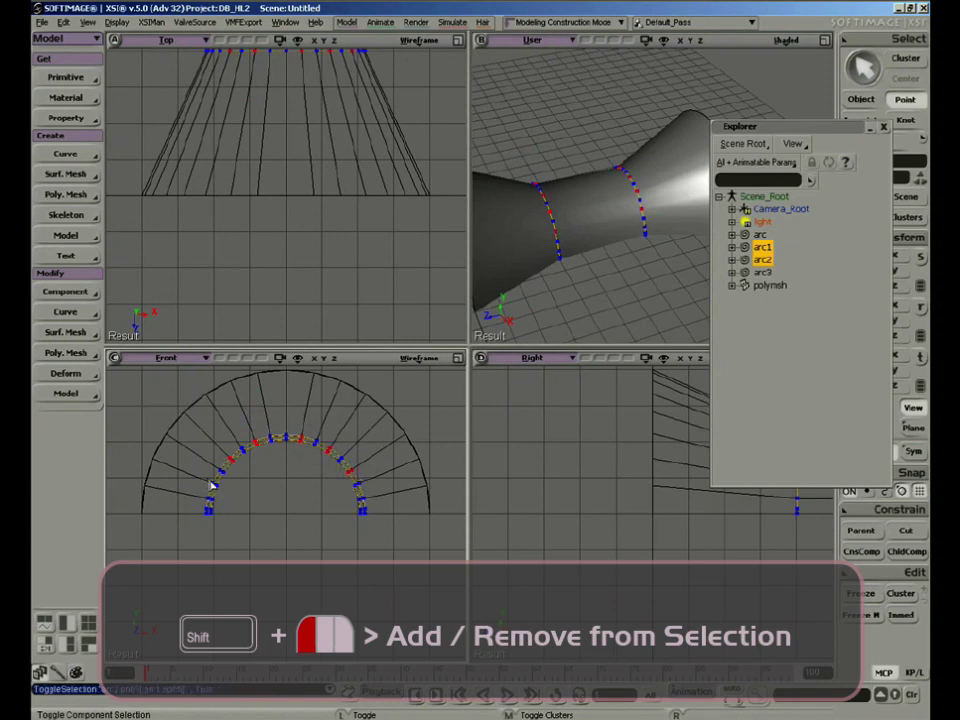
left_click(357, 499, "shift")
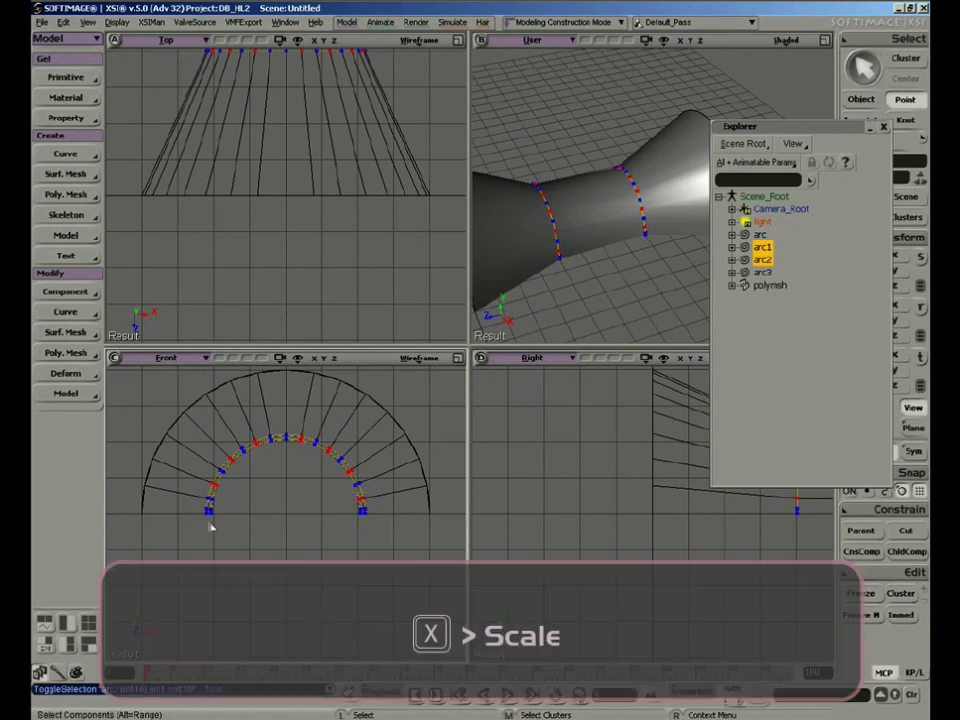
Step: Scale the selected points toward the arcs' centre to about 0.36 in Global mode, and collapse the Explorer window
key("x")
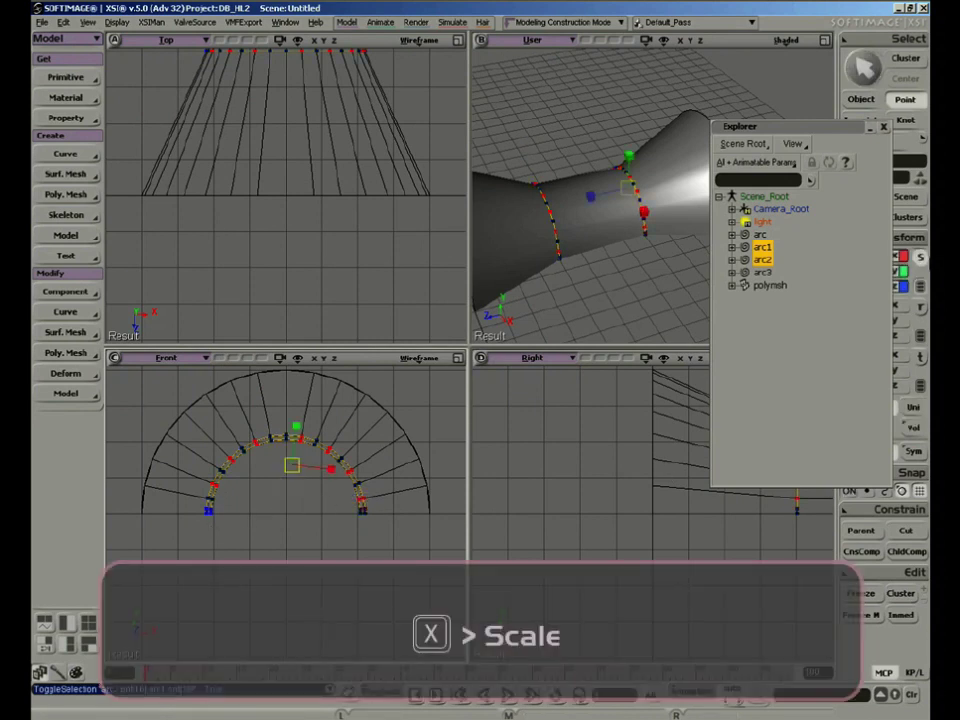
left_click_drag(740, 126, 640, 134)
left_click(853, 407)
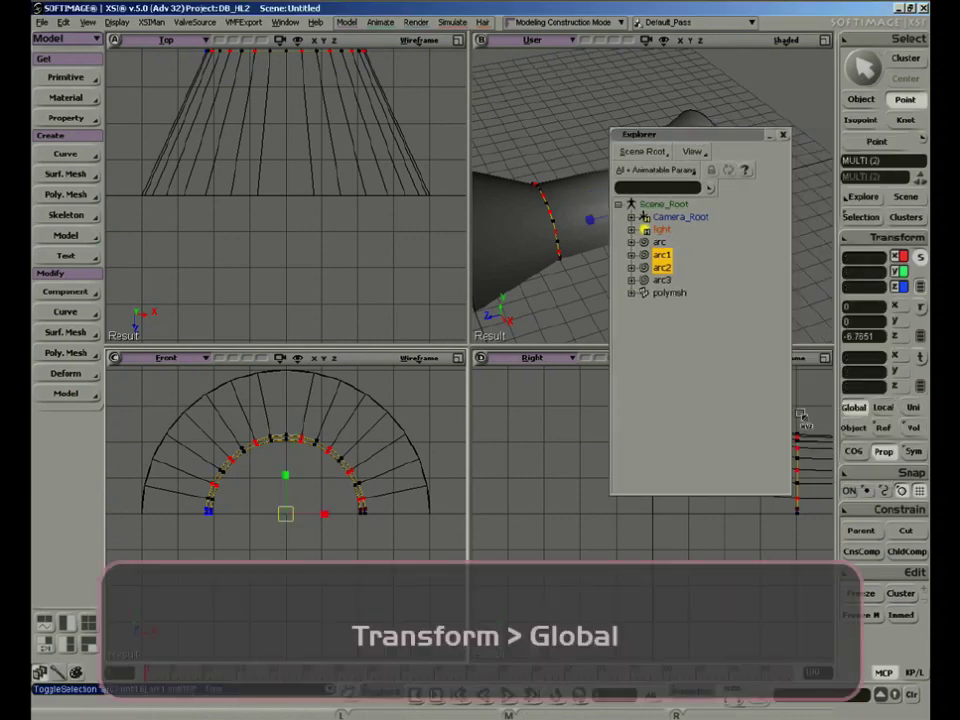
left_click_drag(285, 516, 240, 527)
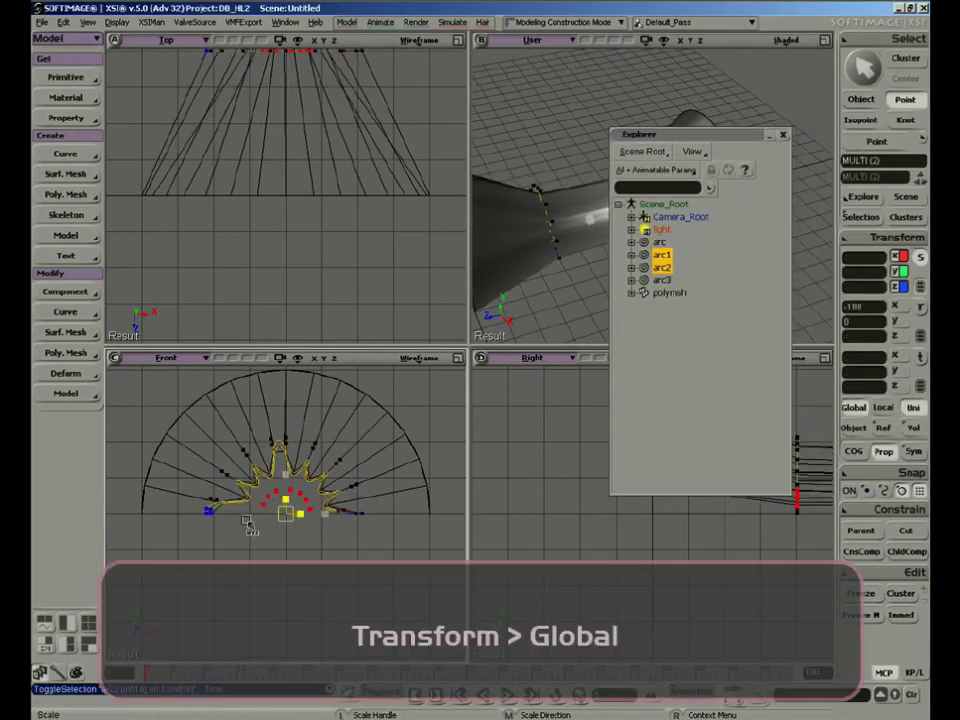
double_click(751, 136)
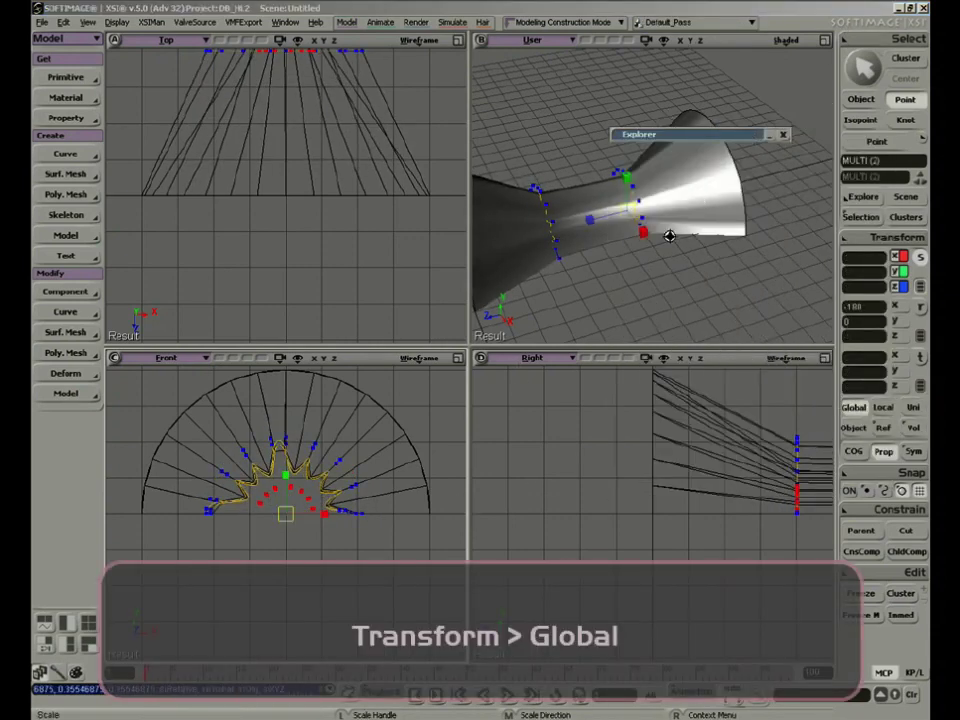
Step: Close the Explorer, select the lofted mesh in object mode, and maximize the User view around it
key("s")
mouse_move(669, 234)
right_mouse_down()
mouse_move(546, 247)
mouse_move(738, 233)
mouse_move(660, 249)
mouse_move(636, 272)
mouse_move(544, 253)
mouse_move(618, 252)
mouse_move(606, 261)
right_mouse_up()
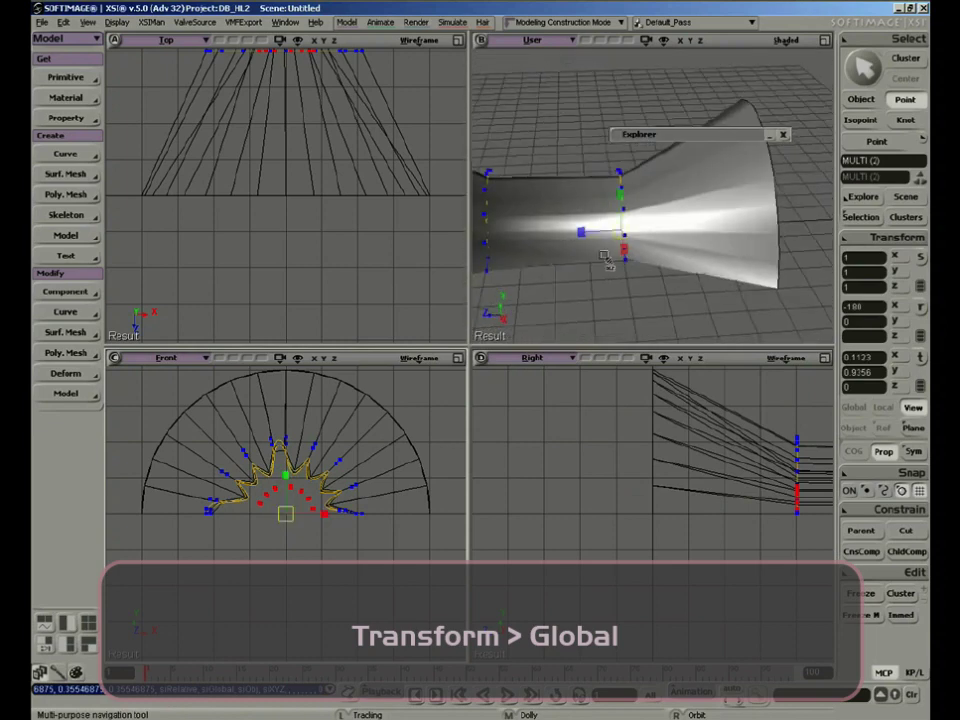
left_click(784, 135)
key("space")
left_click(724, 164)
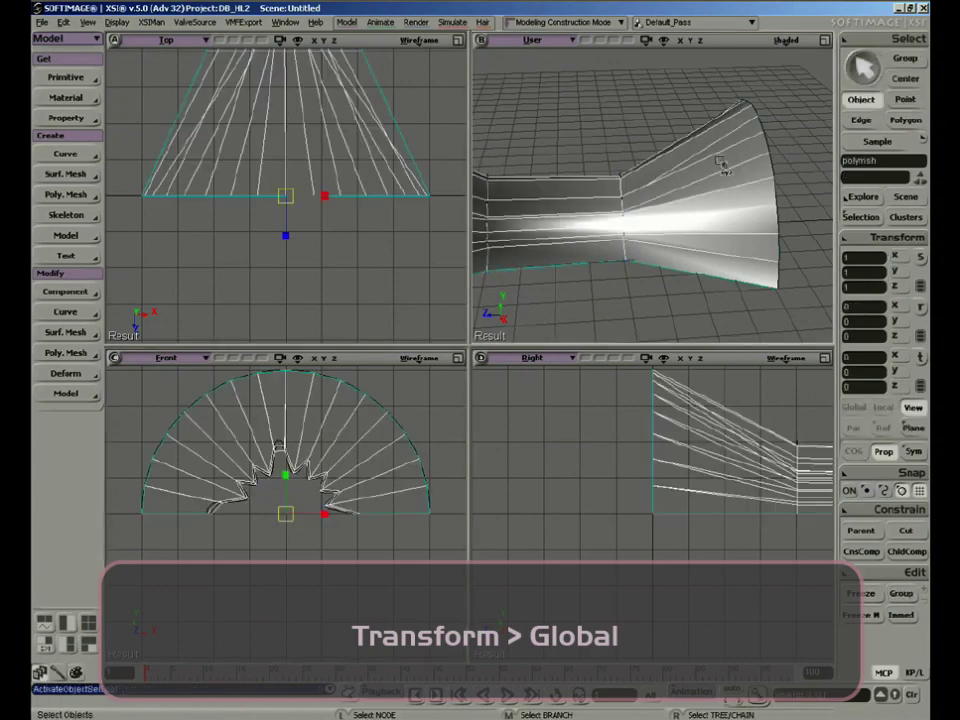
left_click(827, 41)
key("s")
right_click_drag(675, 202, 492, 361)
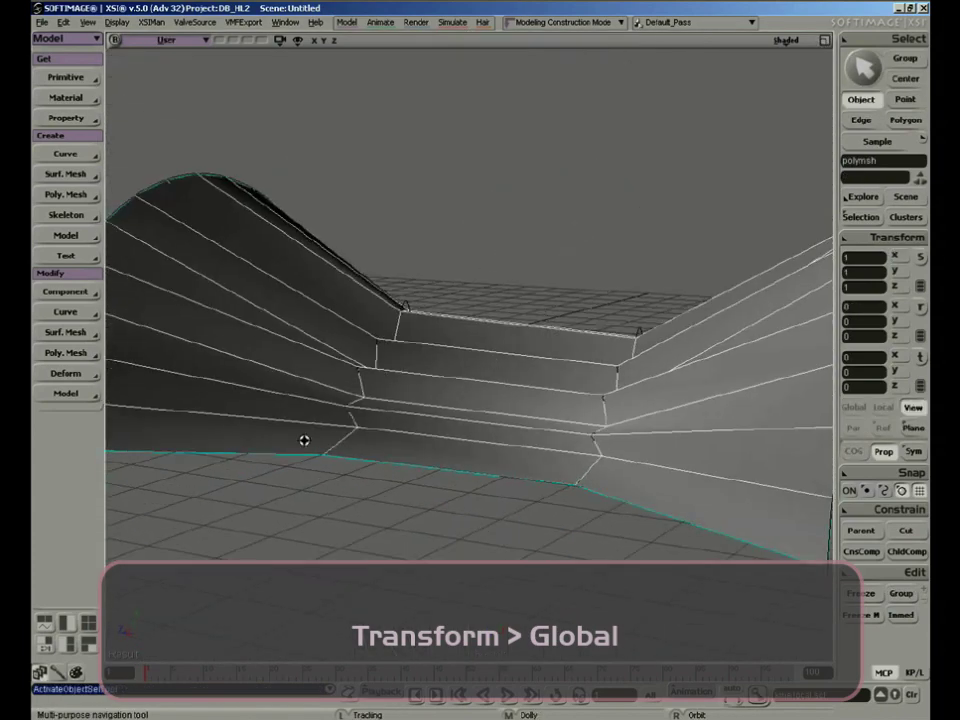
right_click_drag(304, 440, 611, 343)
Step: Open the Loft operator's properties under polymsh's Polygon Mesh in the Explorer
key("8")
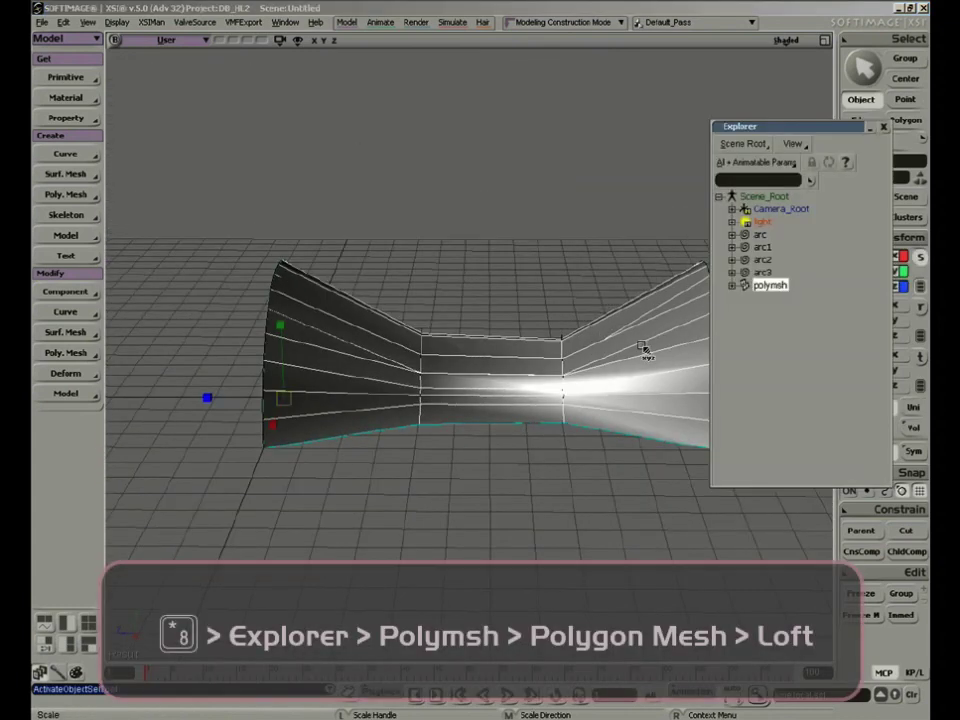
left_click(732, 286)
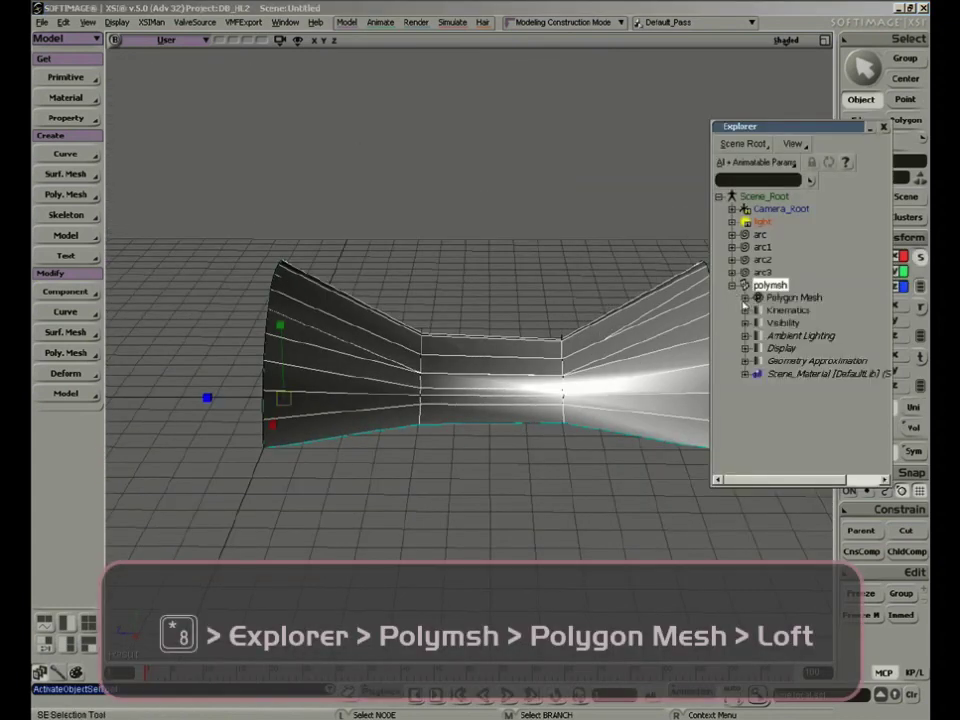
left_click(745, 298)
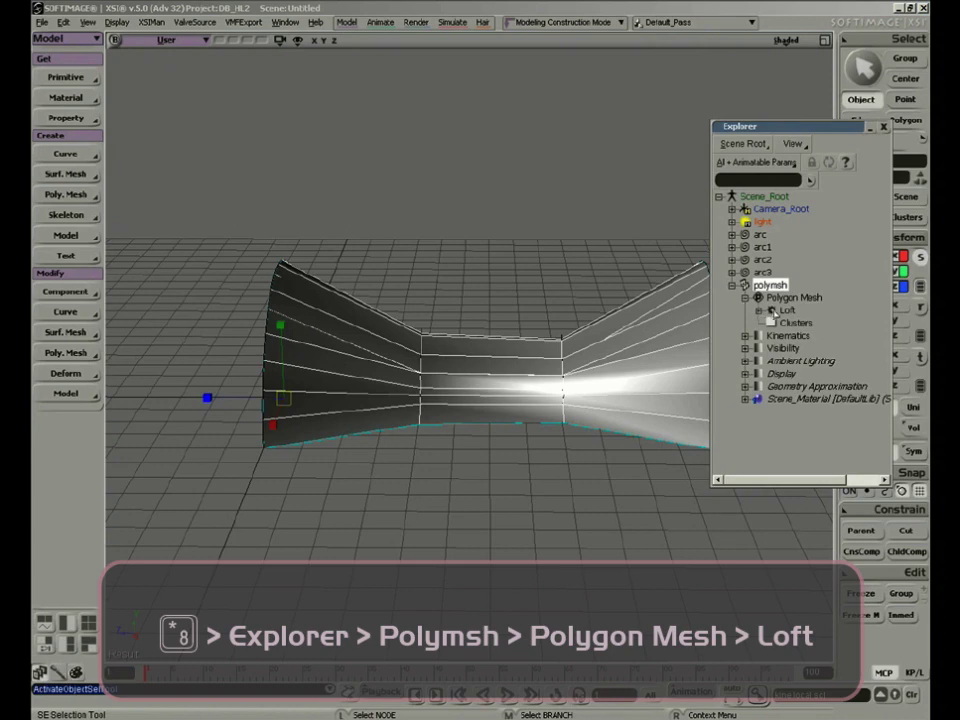
left_click(887, 130)
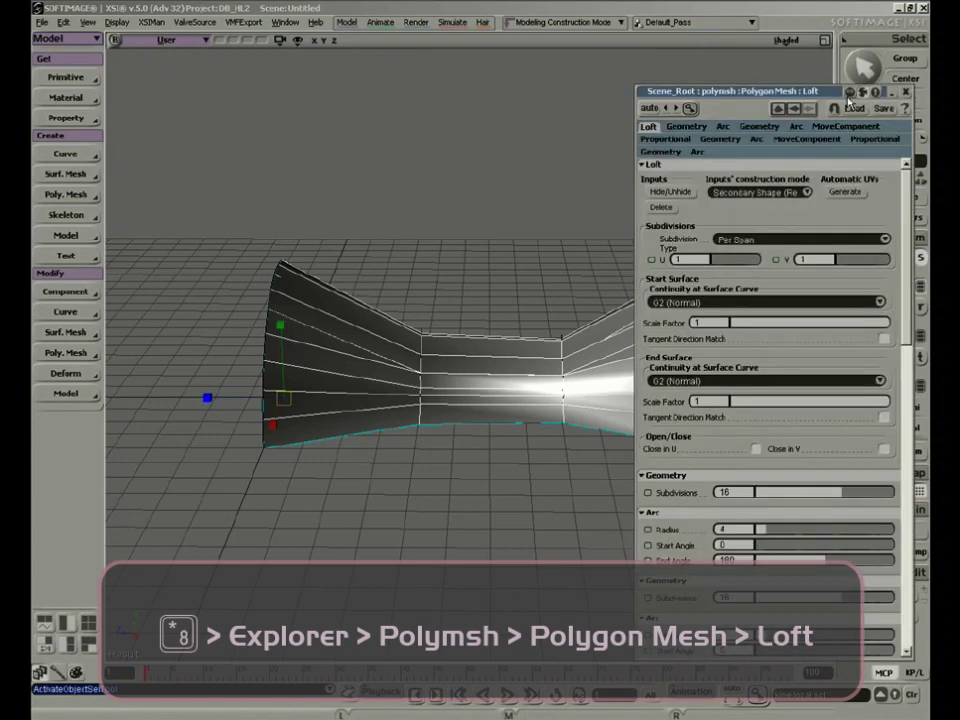
left_click_drag(826, 91, 828, 43)
Step: Set the loft's Per Span subdivisions to 3 in U and 6 in V, and deselect the mesh
key("s")
right_click_drag(416, 296, 478, 298)
left_click_drag(478, 298, 426, 287)
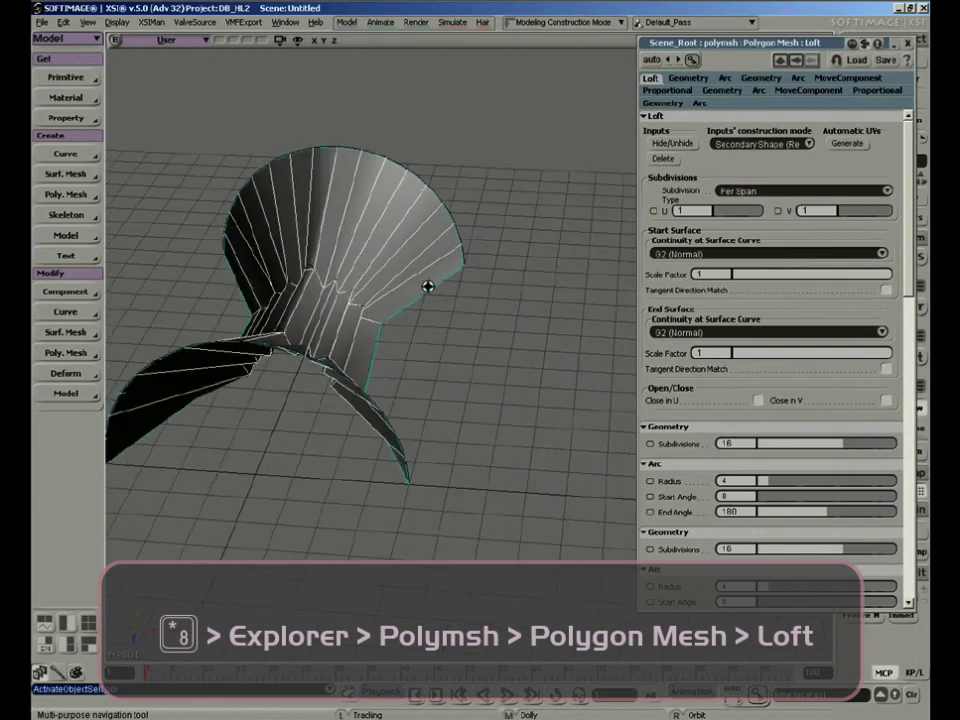
right_click_drag(426, 287, 390, 293)
left_click_drag(750, 209, 716, 210)
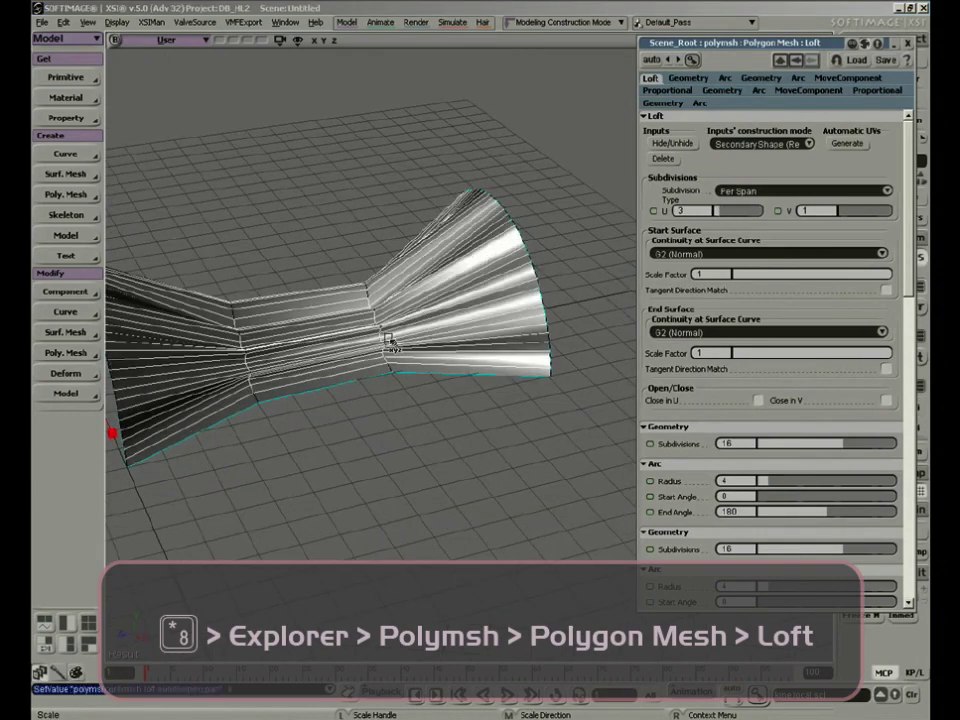
left_click_drag(845, 212, 855, 211)
key("s")
right_click_drag(476, 447, 446, 441)
key("space")
left_click(372, 490)
key("s")
right_click_drag(372, 490, 392, 364)
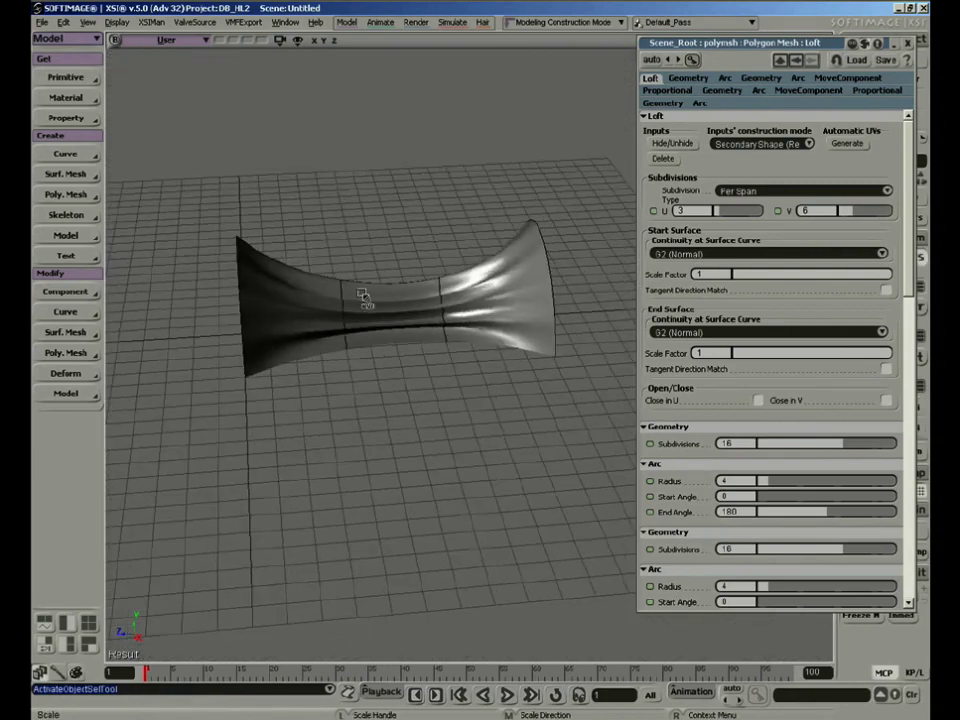
Step: Collapse the Loft properties and delete the MoveComponent operator from arc1's NURBS Curve List
double_click(819, 45)
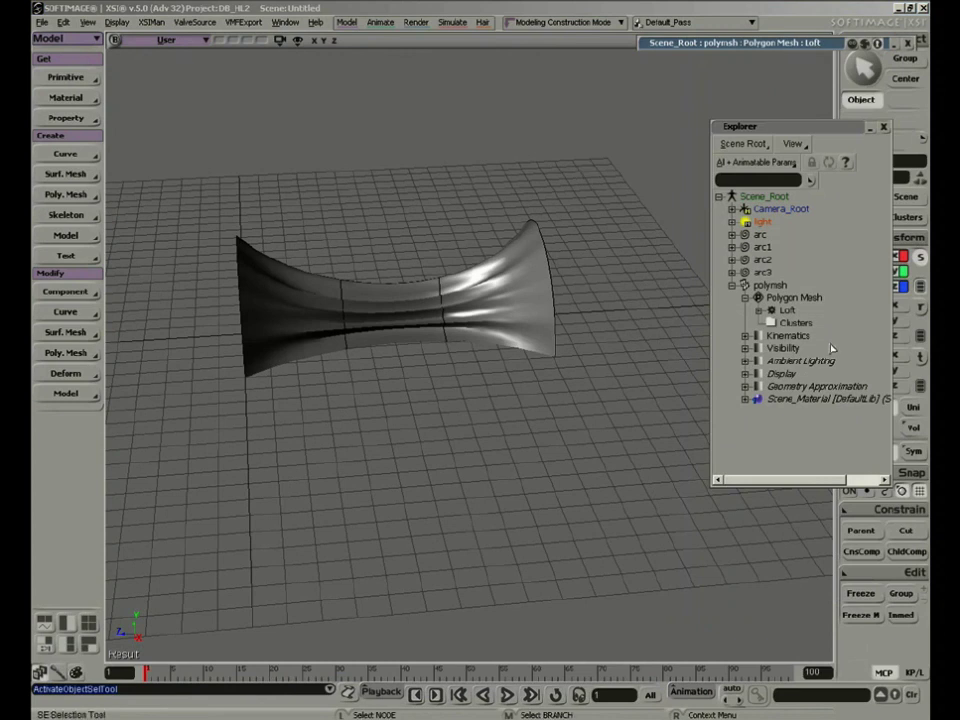
left_click(761, 247)
left_click(731, 247)
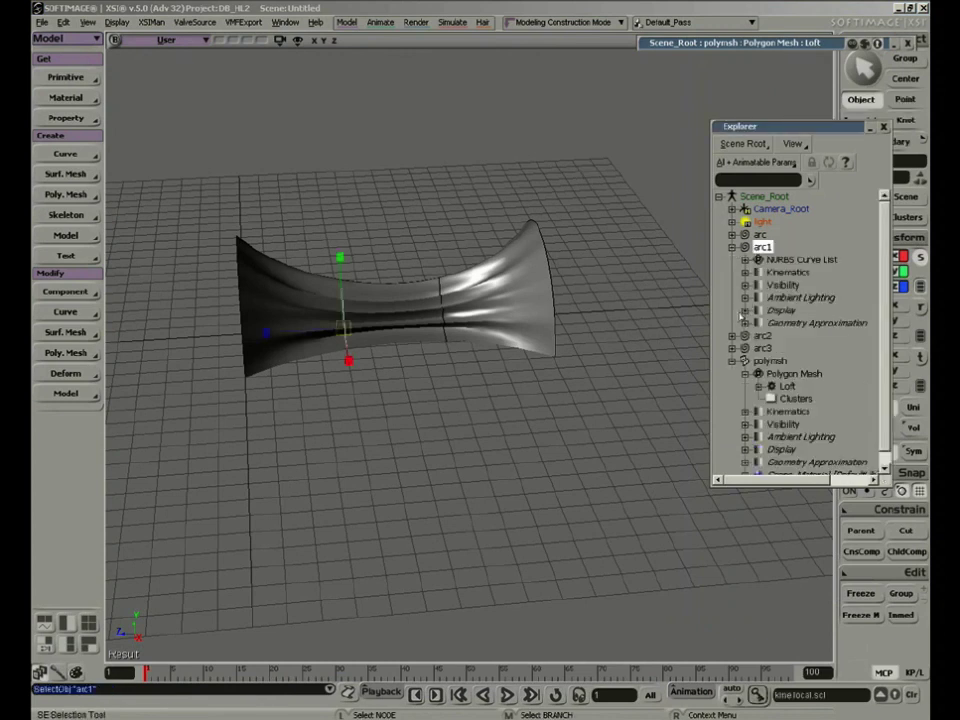
left_click(745, 260)
left_click(808, 323)
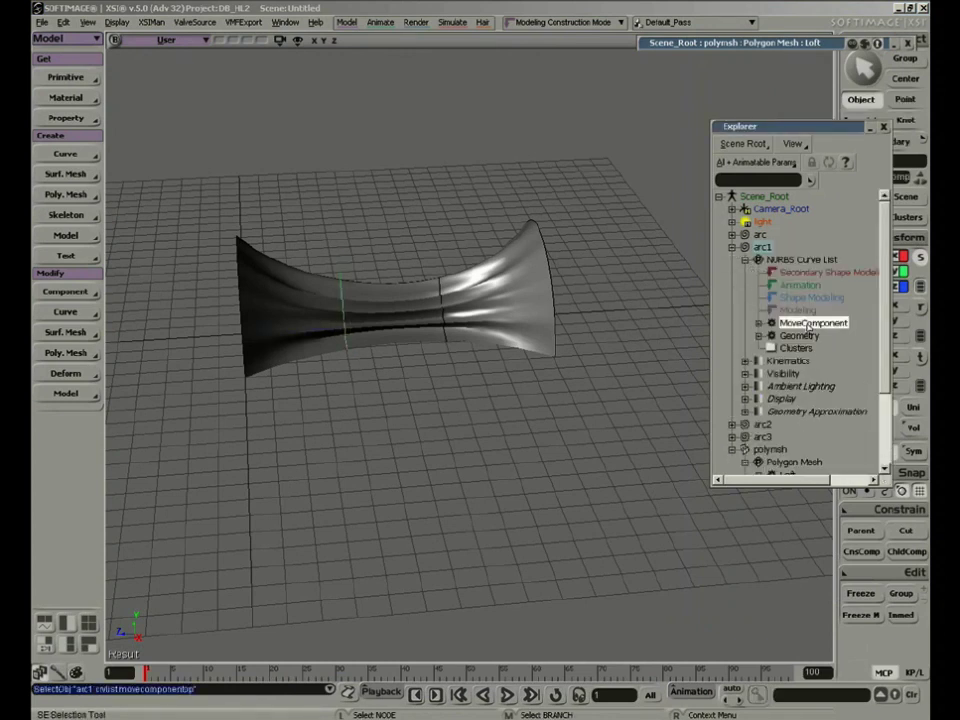
right_click(806, 323)
left_click(830, 373)
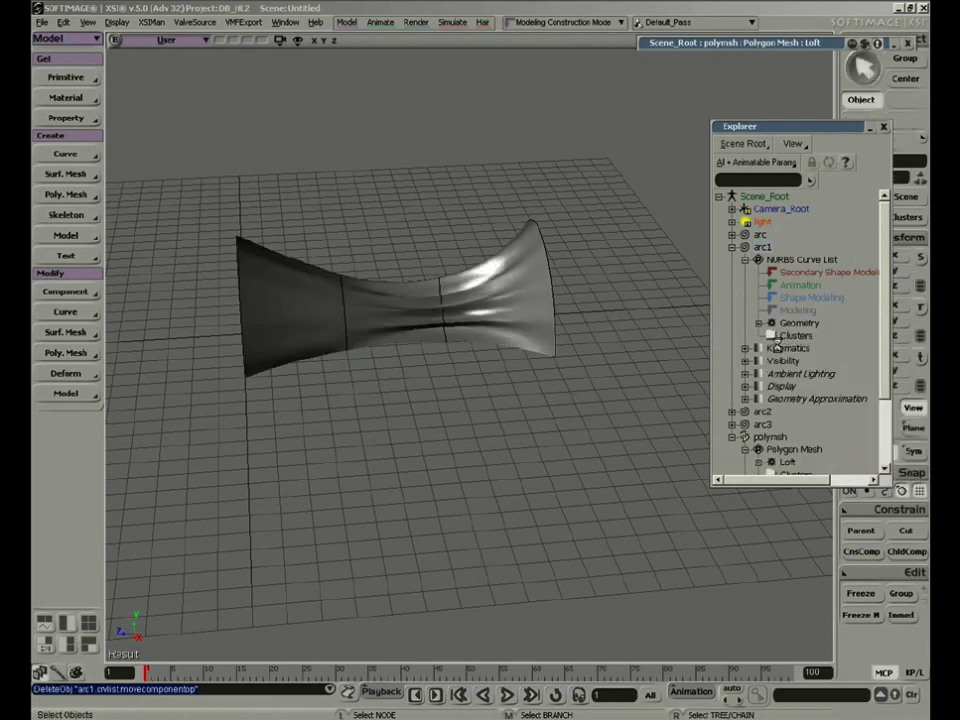
left_click(731, 247)
Step: Delete the Proportional operator under arc2's MoveComponent to remove its point edits, and deselect everything
left_click(731, 260)
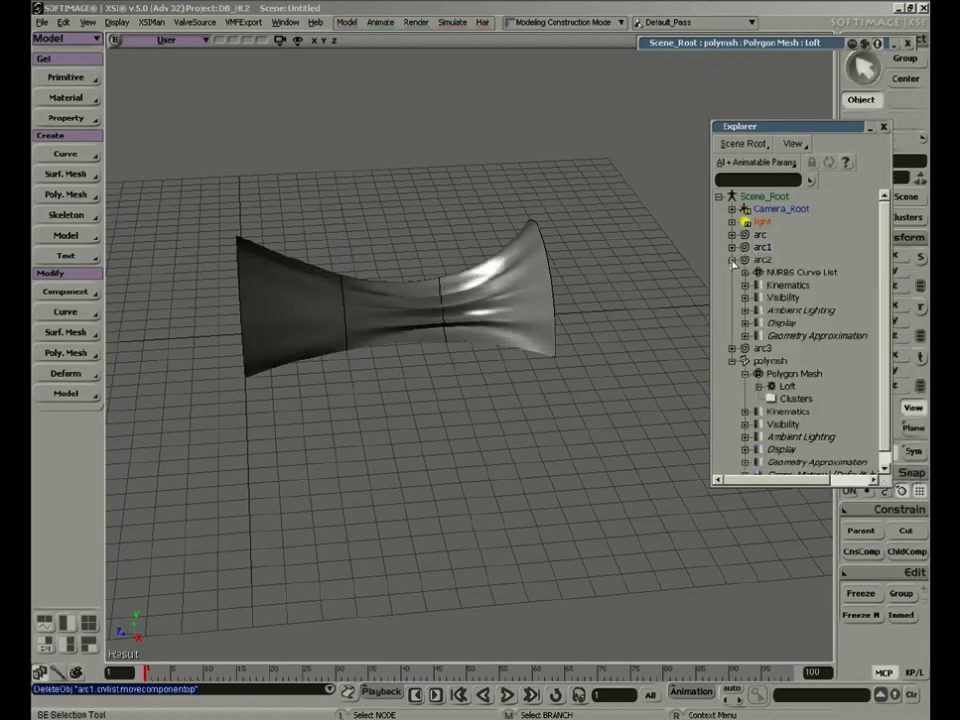
left_click(745, 274)
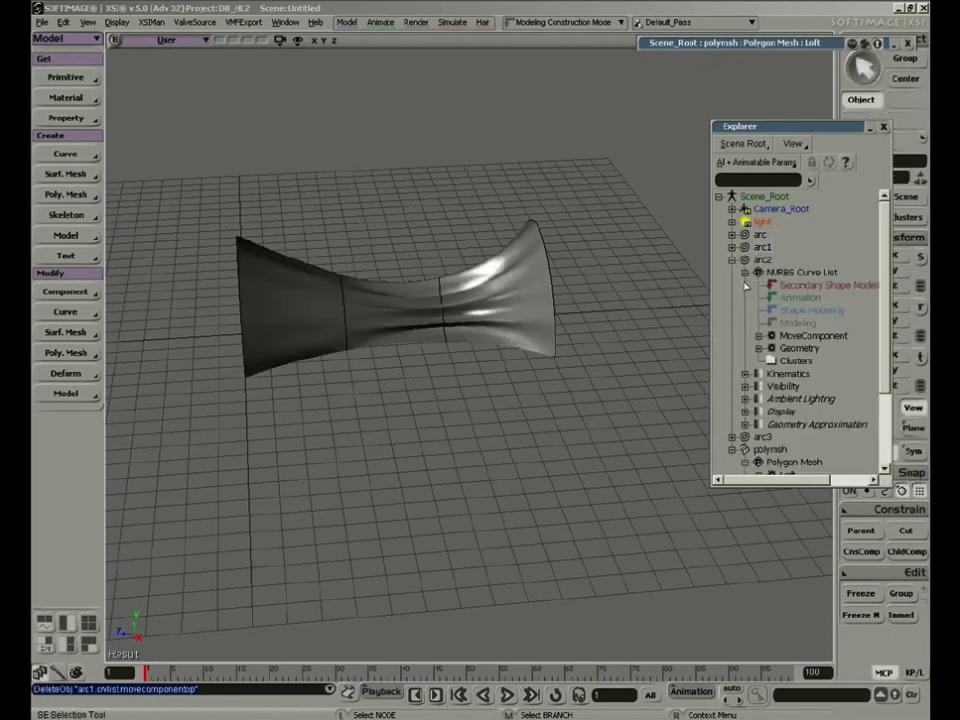
left_click(759, 336)
left_click(808, 349)
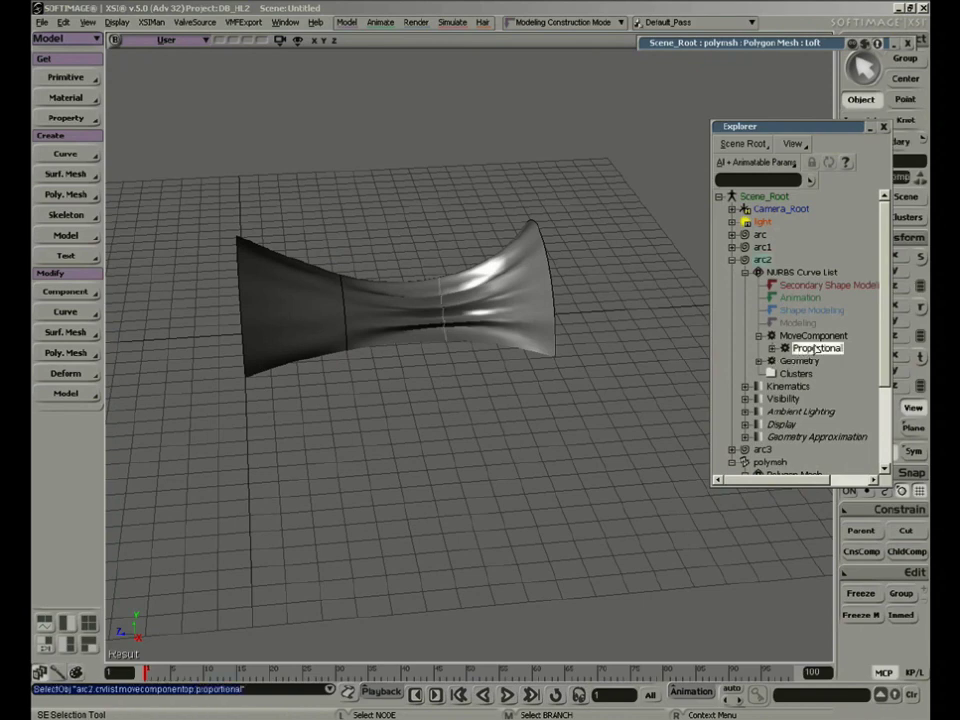
key("Delete")
key("space")
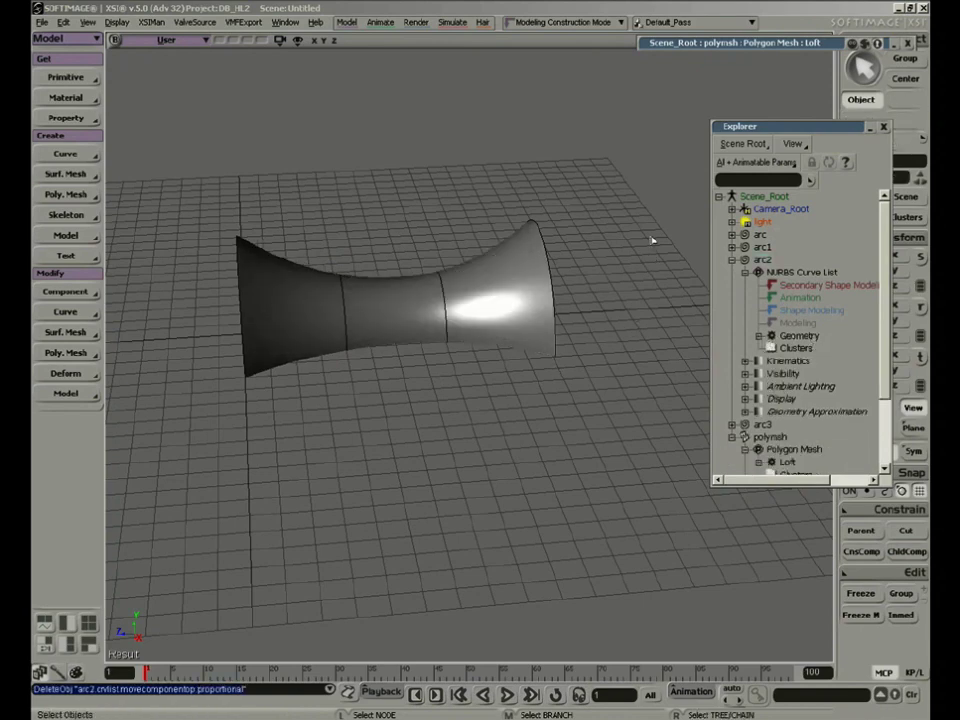
left_click(512, 285)
key("s")
right_click_drag(510, 285, 463, 335)
left_click(555, 400)
key("s")
mouse_move(540, 418)
right_mouse_down()
mouse_move(388, 478)
mouse_move(535, 408)
right_mouse_up()
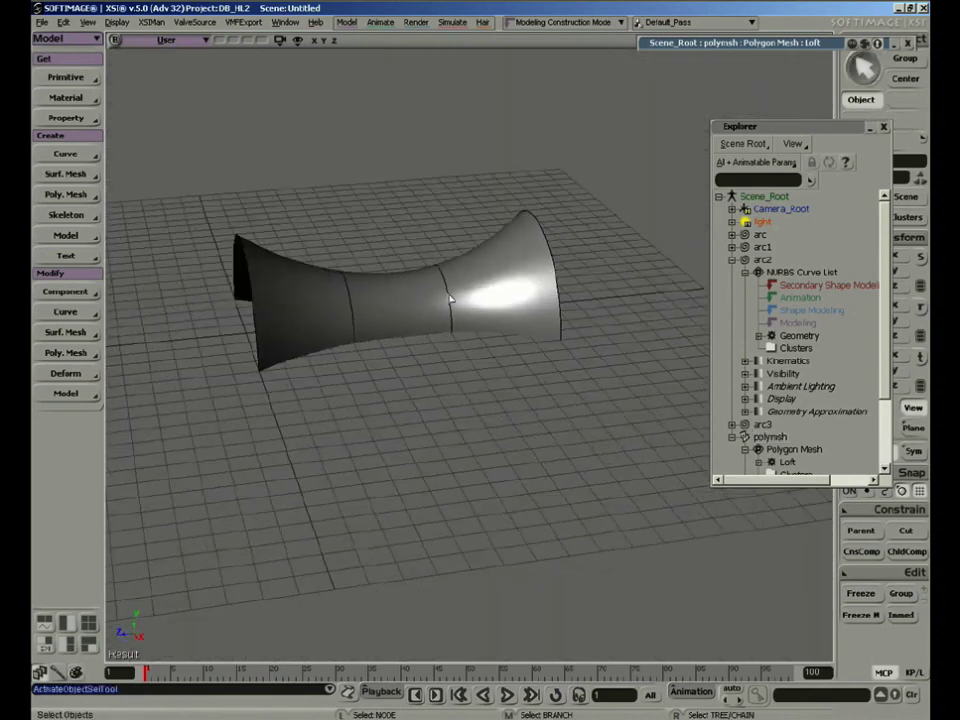
Step: Collapse arc2's branch in the Explorer, select arc2, and scale it up to widen that part of the mesh
left_click(512, 310)
left_click(731, 260)
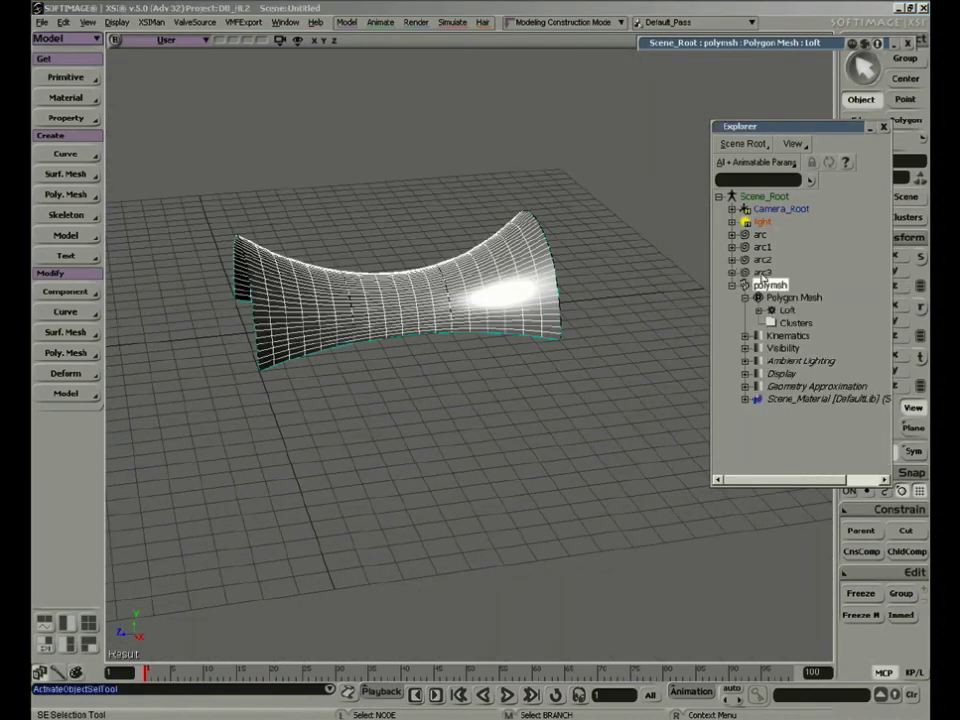
left_click(541, 288)
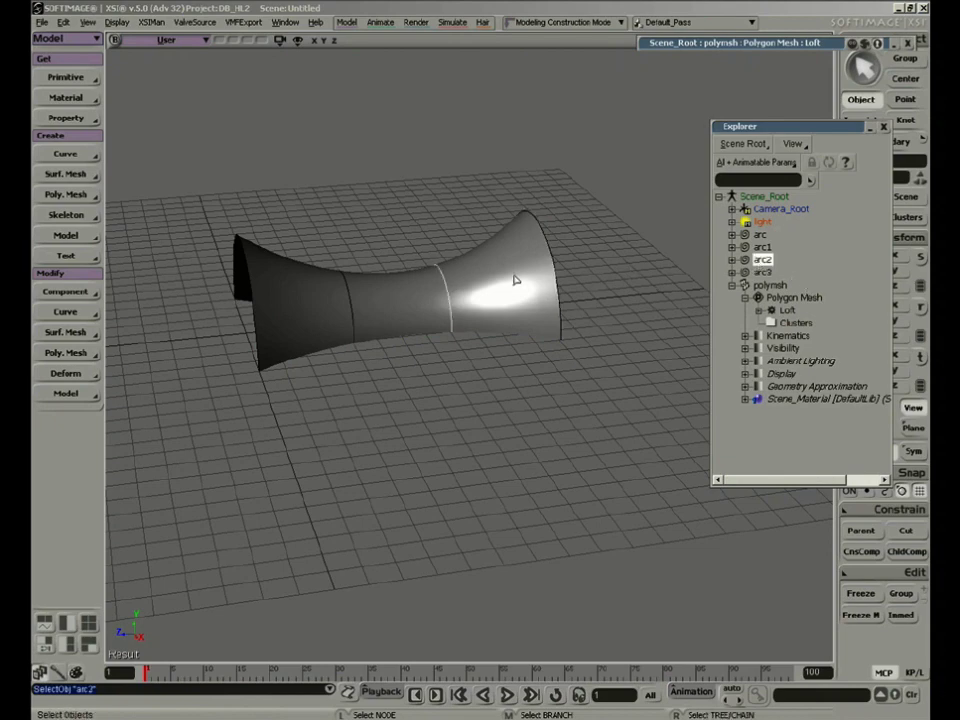
key("x")
left_click_drag(438, 316, 542, 262)
key("space")
Step: Select the mesh to examine its wireframe, deselect it, and view the reshaped loft from several sides
right_click(479, 408)
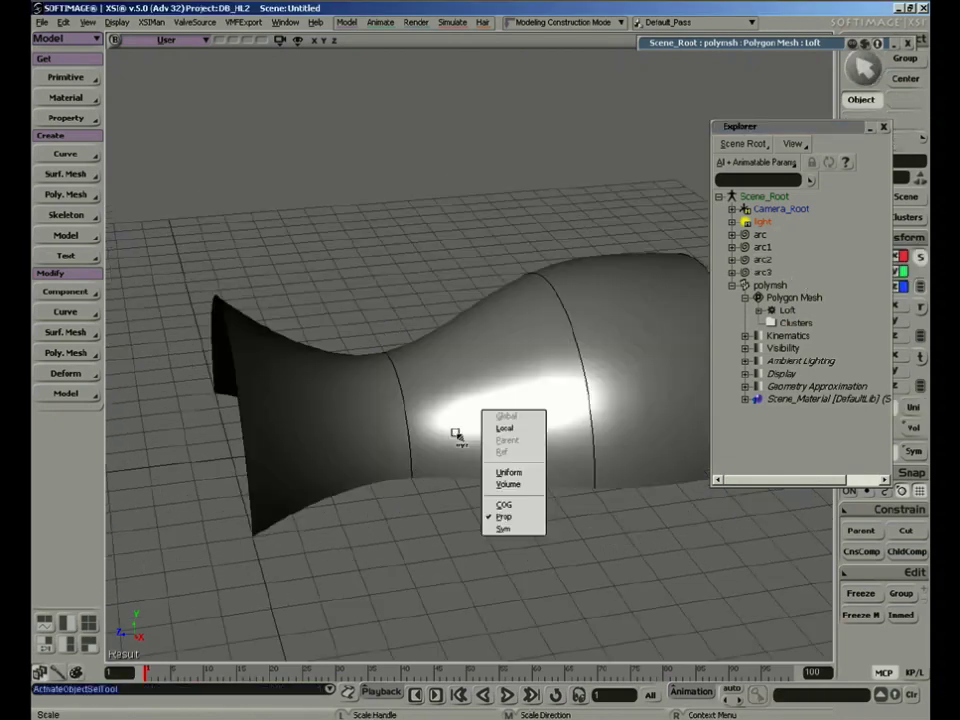
left_click(466, 417)
key("space")
left_click(493, 378)
key("x")
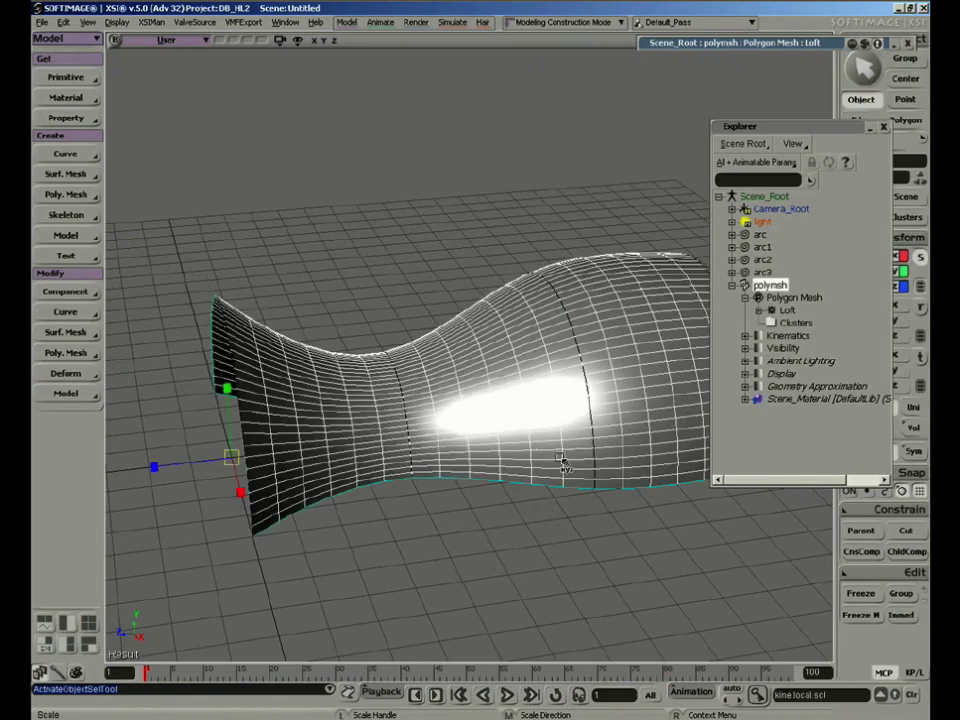
key("s")
mouse_move(558, 497)
right_mouse_down()
mouse_move(454, 444)
mouse_move(461, 489)
mouse_move(489, 484)
mouse_move(509, 437)
mouse_move(621, 484)
mouse_move(540, 484)
mouse_move(484, 519)
mouse_move(517, 527)
mouse_move(508, 527)
right_mouse_up()
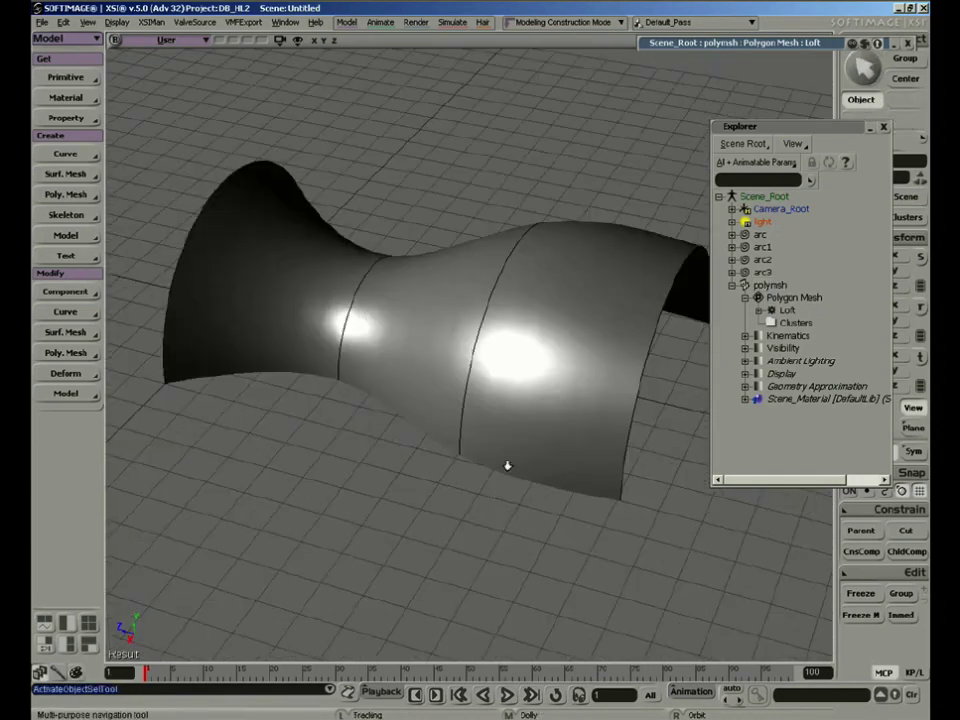
middle_click_drag(508, 466, 448, 306)
left_click_drag(448, 306, 444, 300)
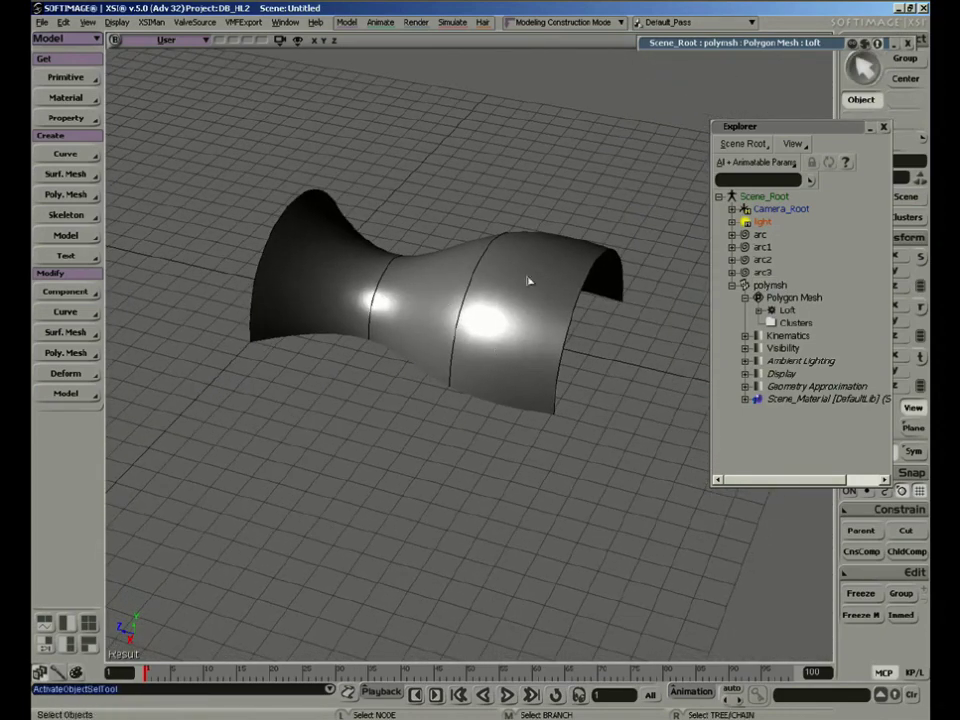
Step: Try to delete the four source arcs, arc through arc3, and undo the deletion
left_click(765, 234)
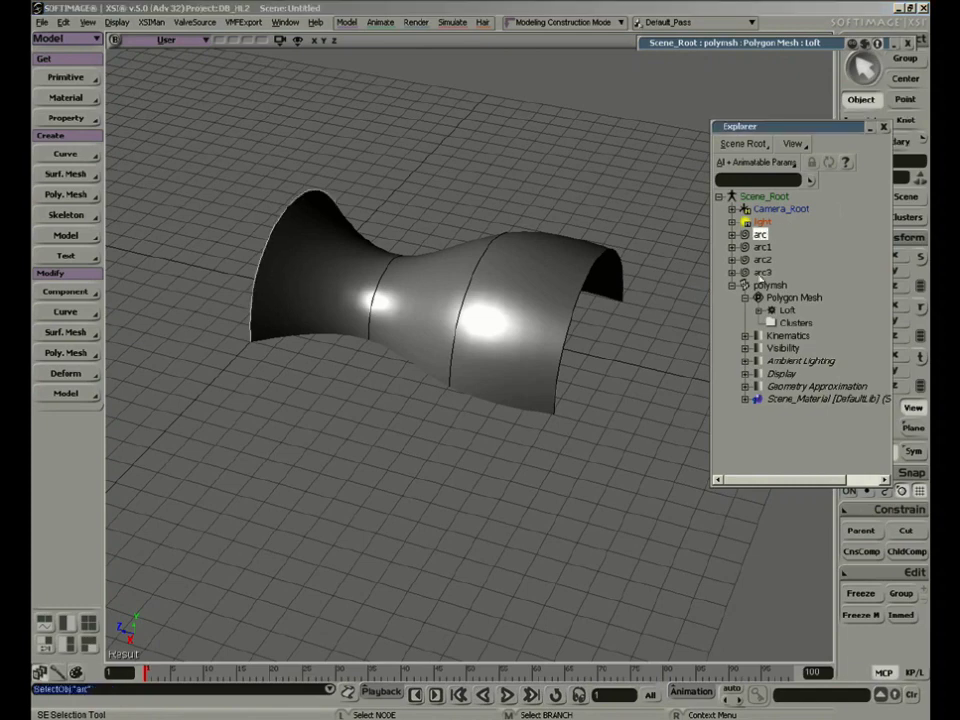
key("Delete")
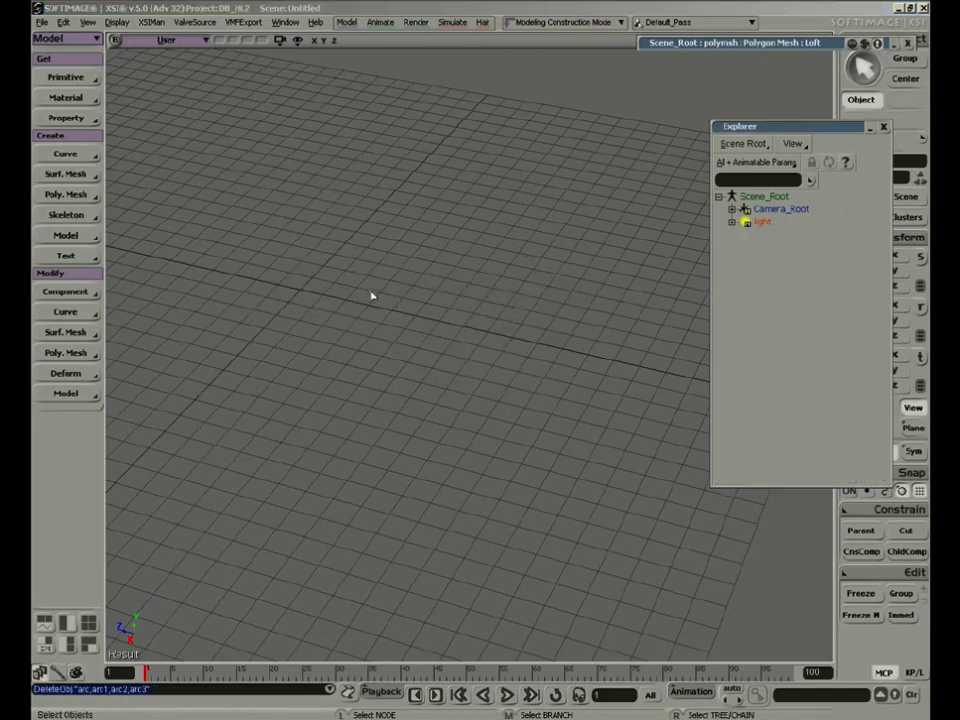
key("ctrl+z")
Step: Freeze the modeling history of polymsh, and delete its four source arcs
left_click(770, 285)
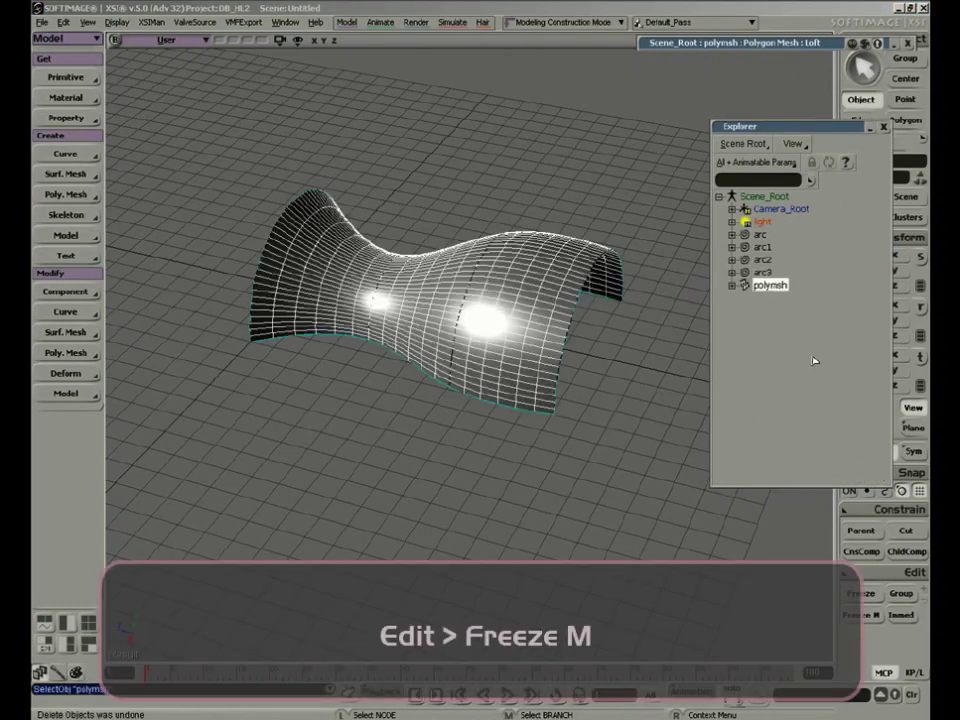
left_click(866, 618)
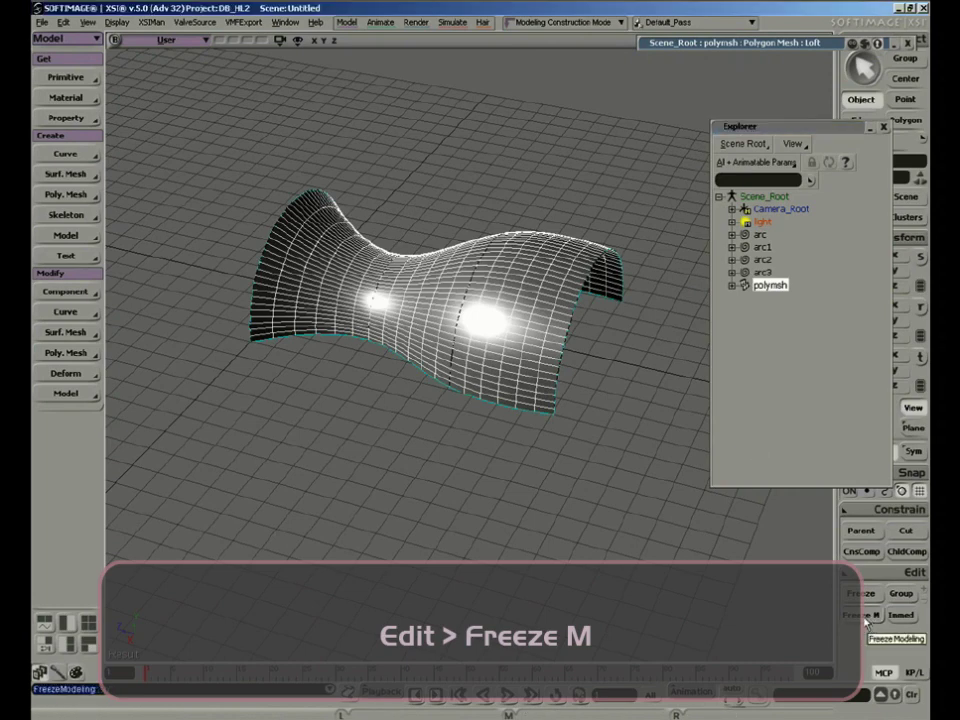
left_click(760, 236)
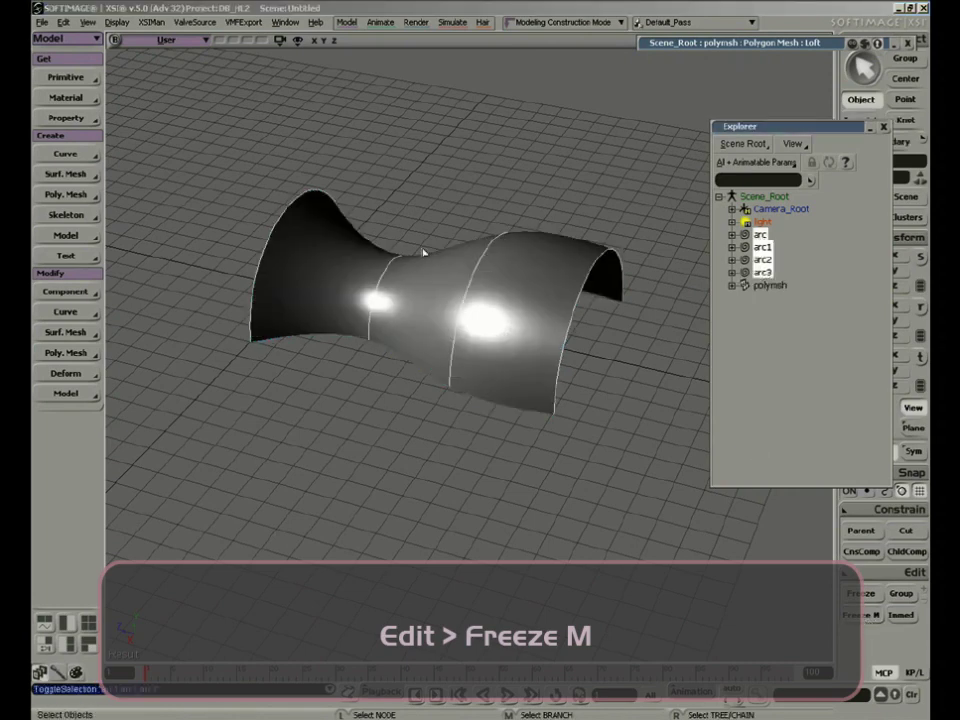
key("Delete")
Step: Select the frozen mesh, view it from another side, and delete it to clear the scene
left_click(437, 328)
key("s")
right_click_drag(437, 330, 350, 426)
key("Delete")
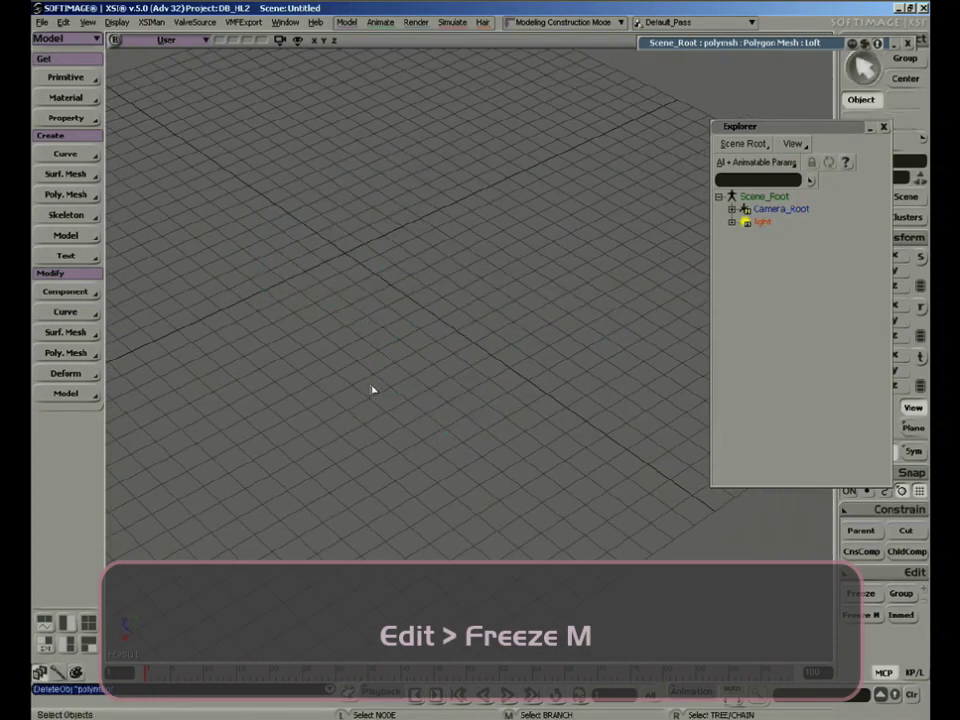
Step: Draw an S-shaped cubic curve by CVs with about eight control points across the grid in the User view
key("s")
middle_click_drag(373, 389, 499, 206)
left_click_drag(499, 206, 497, 328)
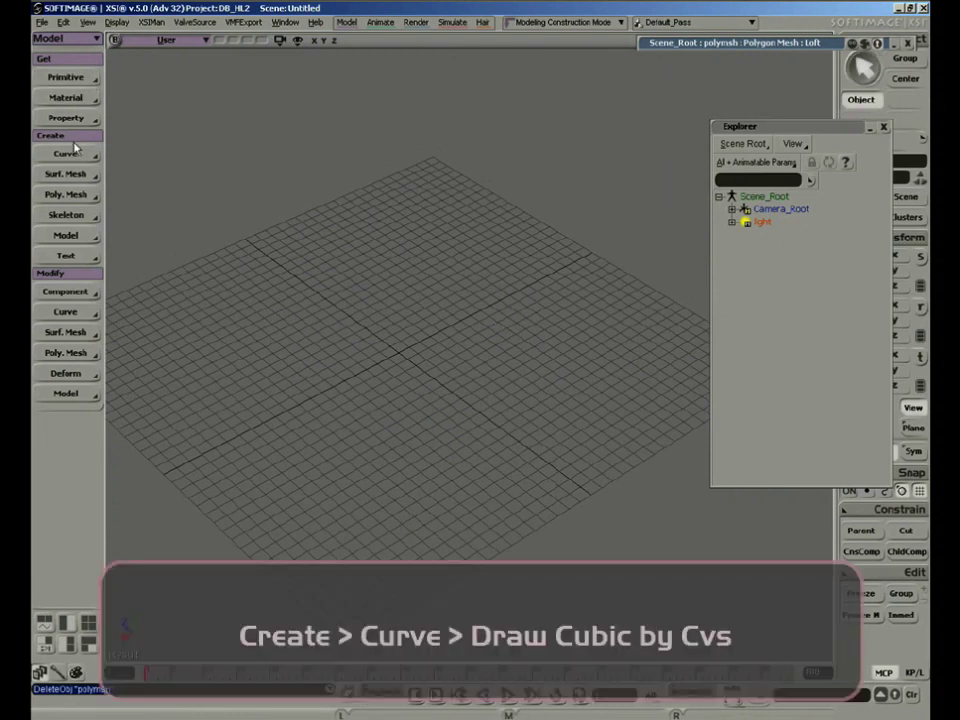
left_click(74, 150)
left_click(196, 160)
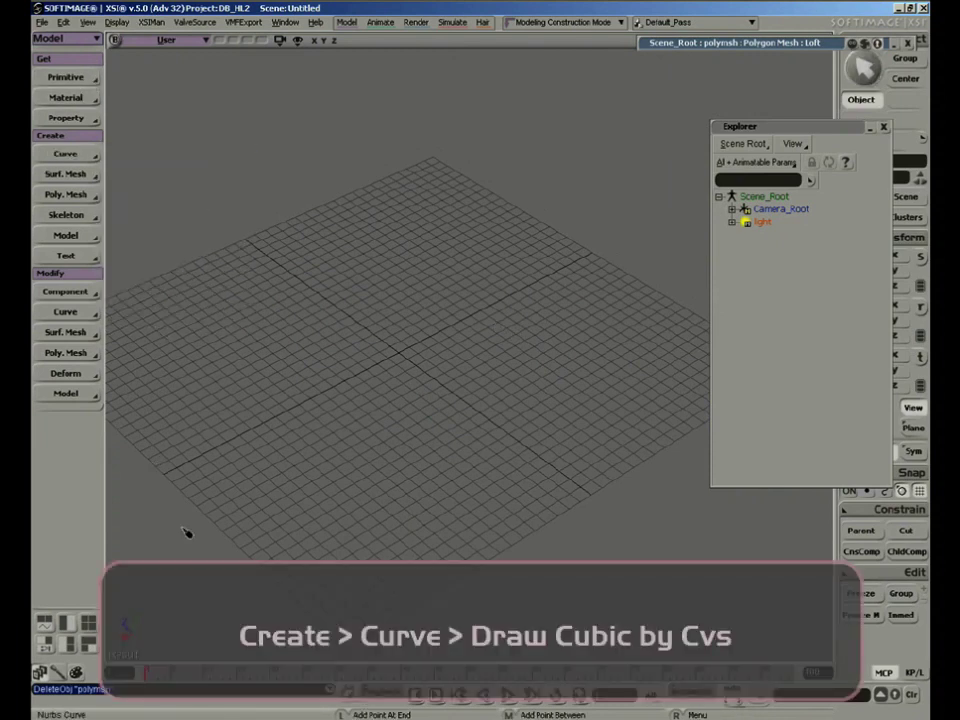
left_click(257, 178)
left_click(196, 100)
left_click(601, 89)
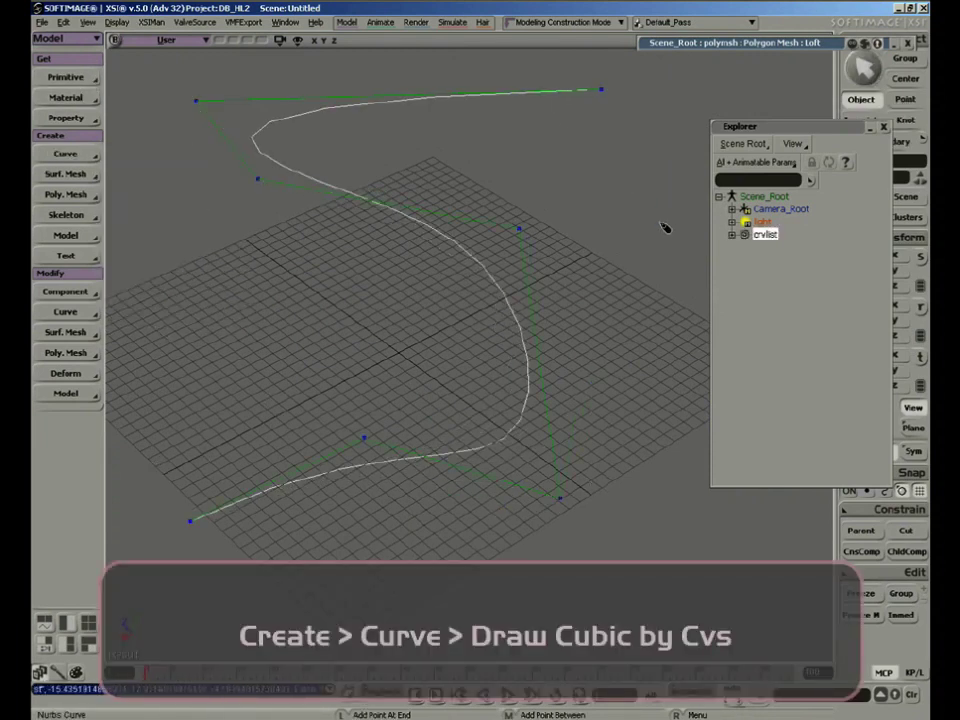
left_click(166, 175)
Step: Create a circle curve primitive at the scene origin to serve as the extrusion profile
left_click(79, 84)
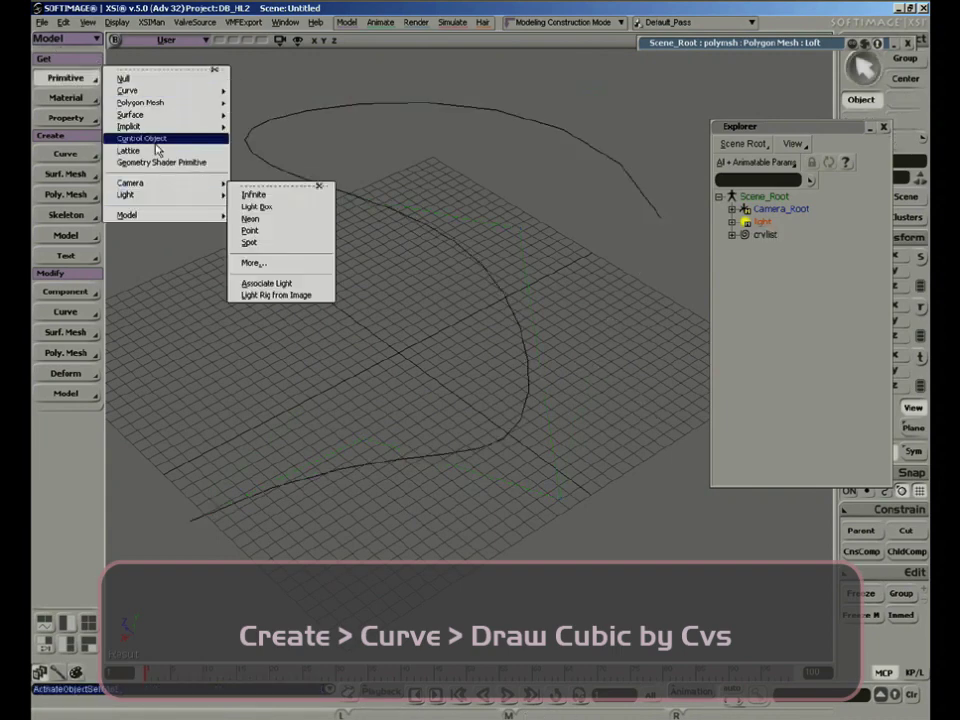
mouse_move(157, 92)
left_click(267, 112)
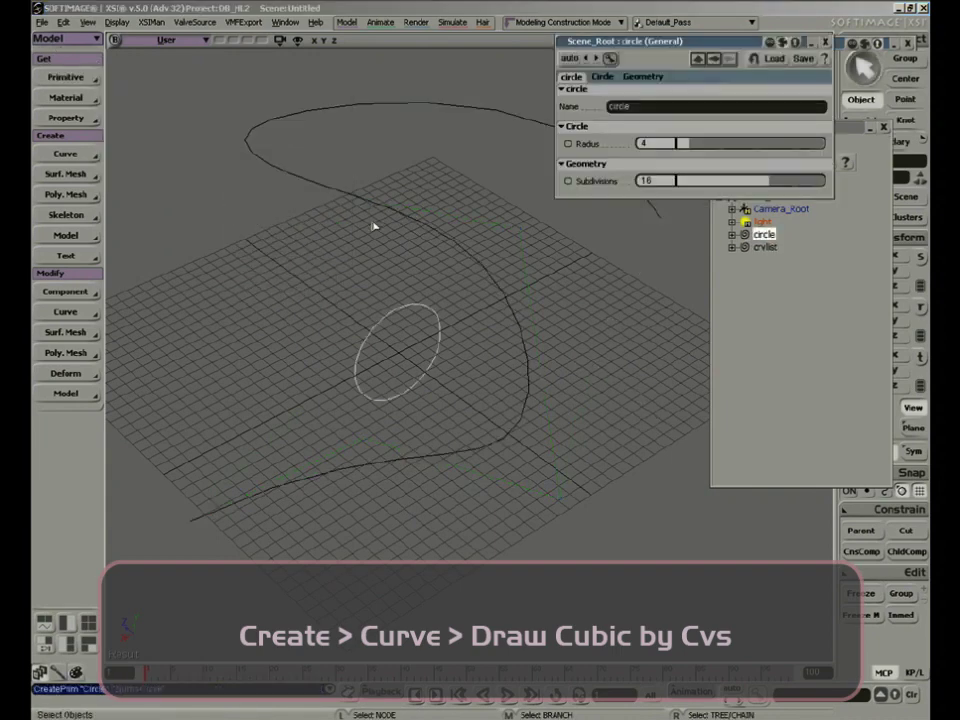
right_click_drag(373, 225, 463, 298)
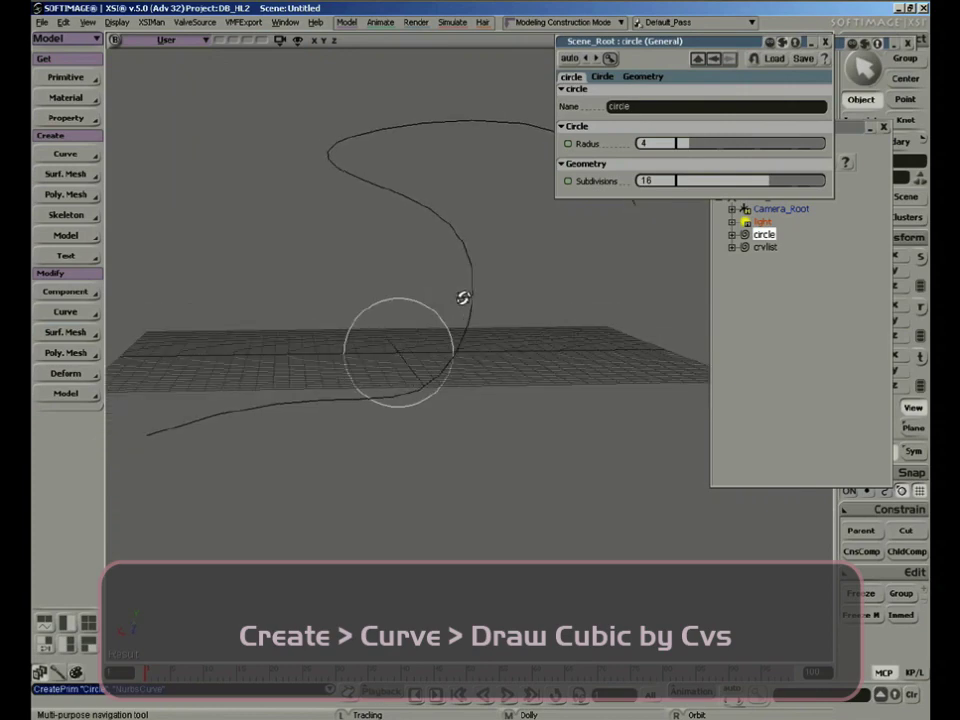
key("x")
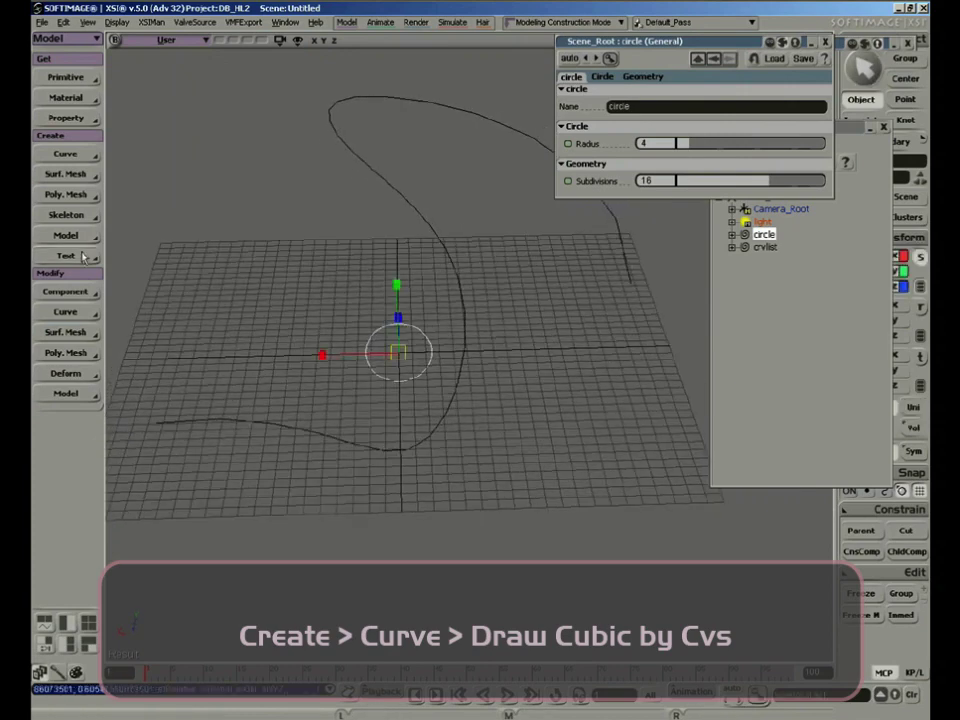
Step: Extrude the circle along the S-shaped curve as a polygon mesh with Extrusion Along Curve
left_click(65, 194)
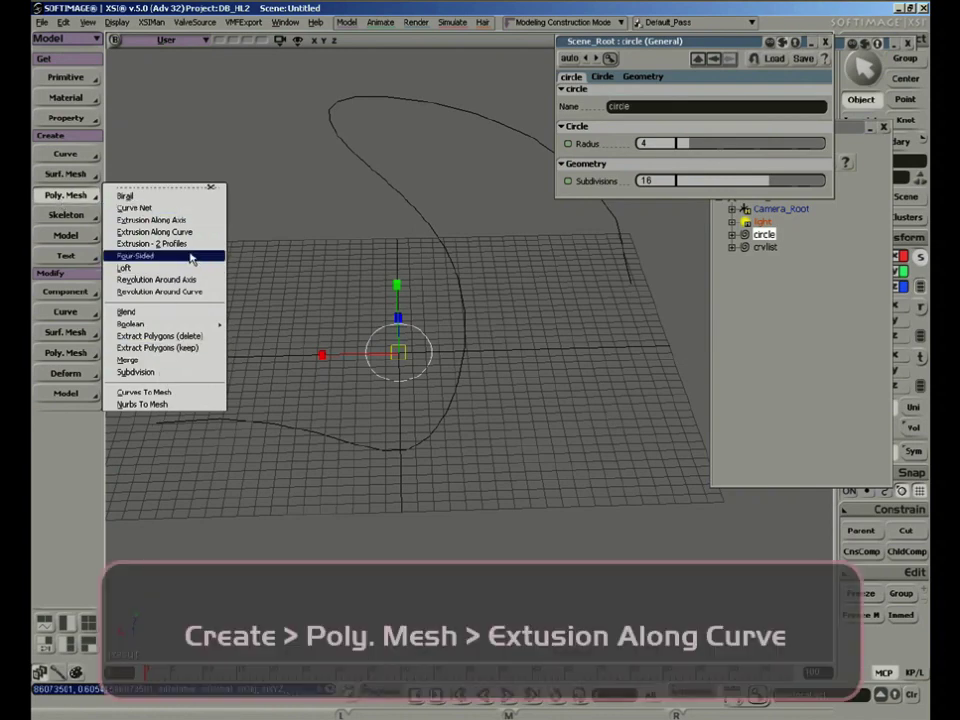
left_click(155, 232)
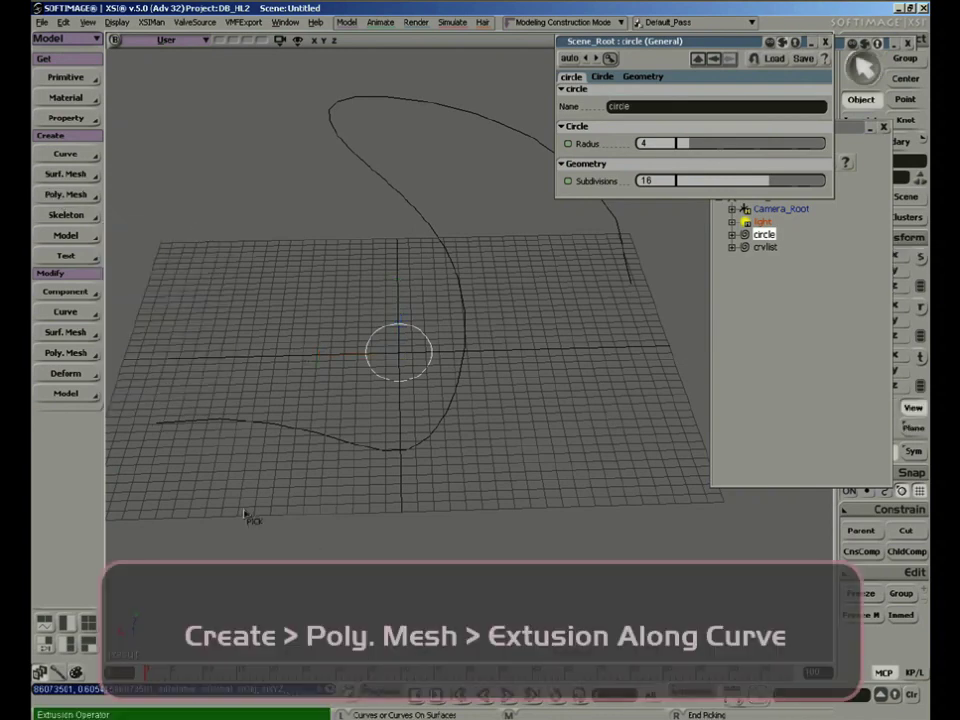
right_click(257, 524)
Step: Set the extrusion's U subdivisions to 2 and raise its V subdivisions until the tube bends smoothly along the path
key("s")
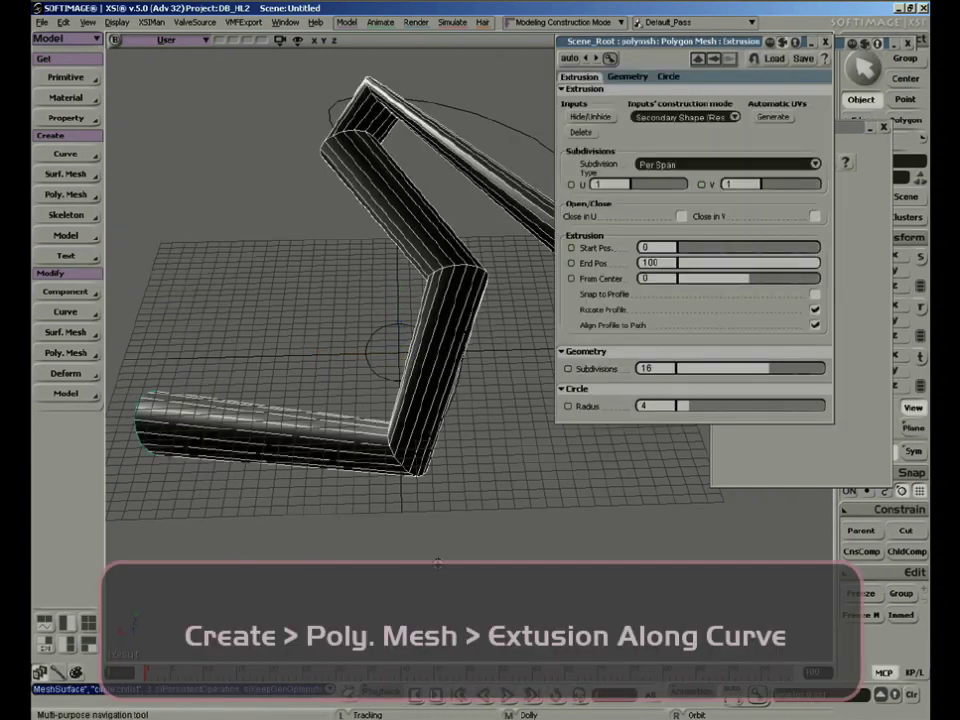
right_click_drag(345, 570, 366, 362)
key("x")
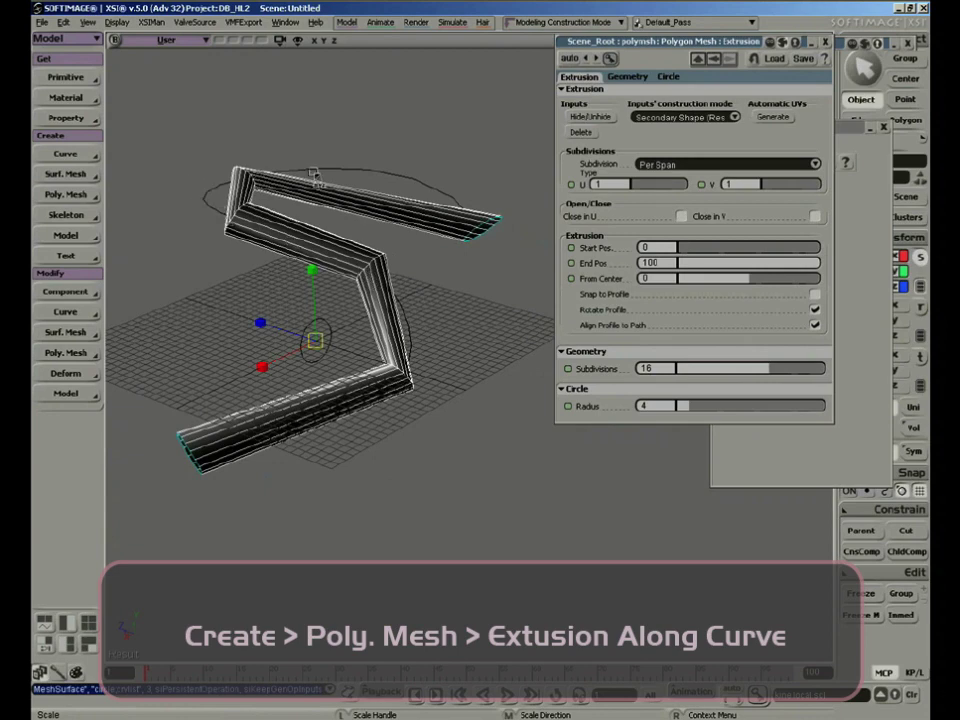
mouse_move(641, 187)
left_mouse_down()
mouse_move(633, 188)
mouse_move(641, 188)
left_mouse_up()
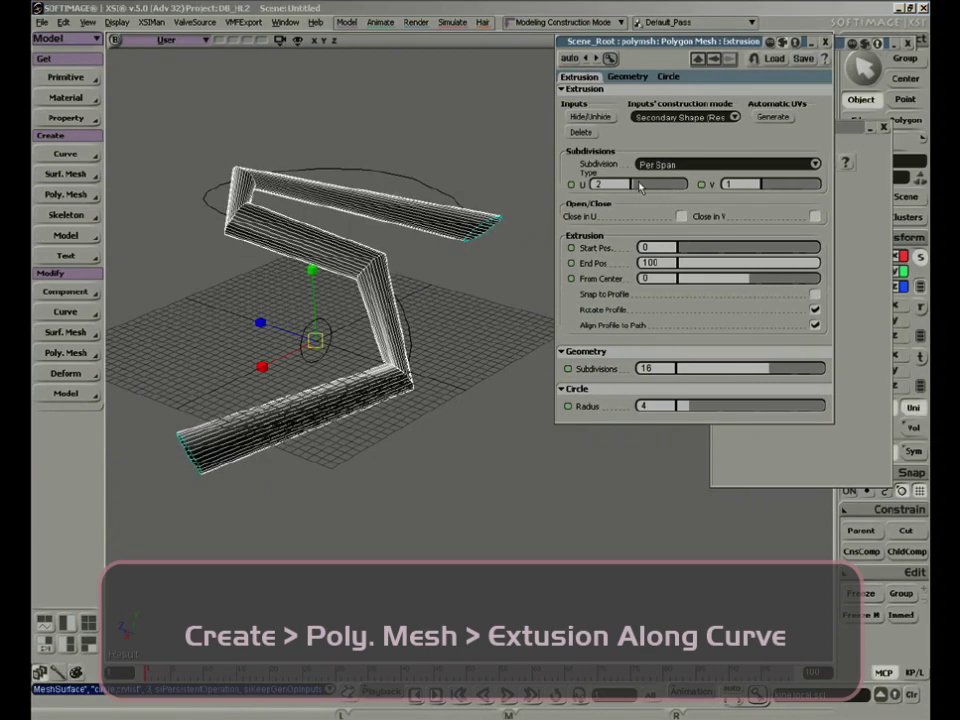
left_click_drag(761, 185, 816, 188)
right_click_drag(440, 286, 368, 290)
Step: Scale the profile circle down uniformly to make the extruded tube much thinner, and close its properties
key("x")
left_click(321, 340)
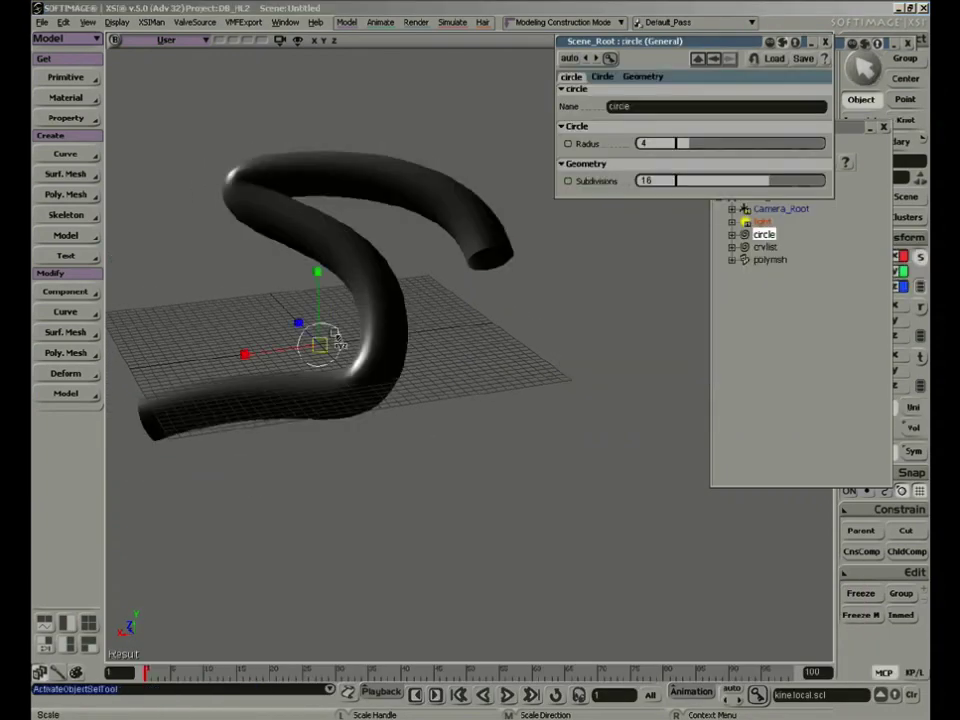
left_click_drag(322, 358, 239, 370)
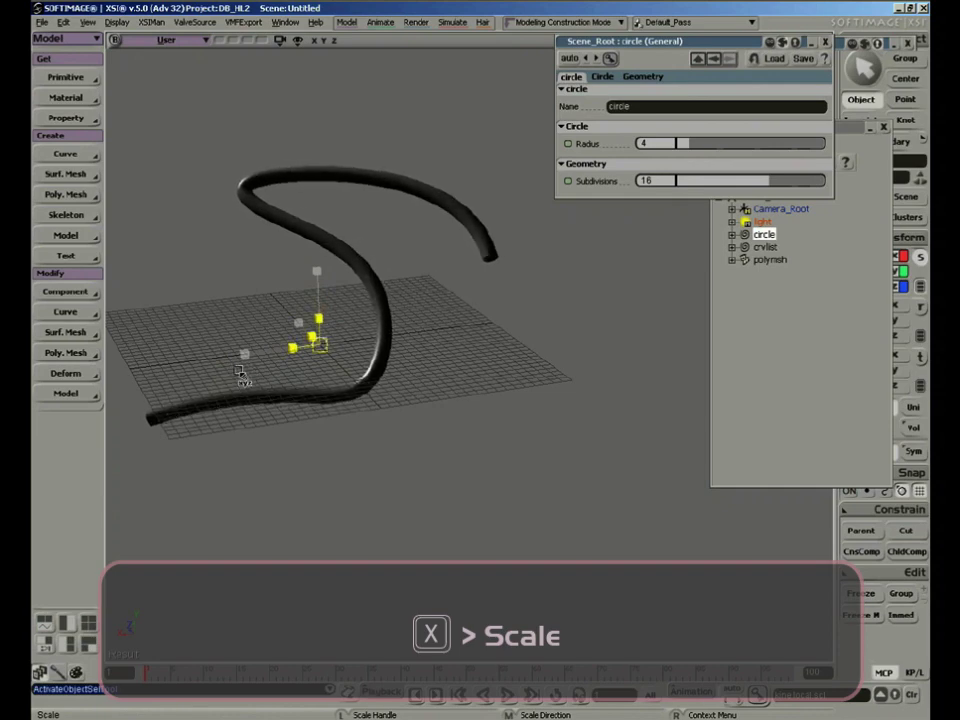
left_click(823, 42)
Step: Select the path curve crvlist and switch the User view's display mode to Wireframe
left_click(765, 246)
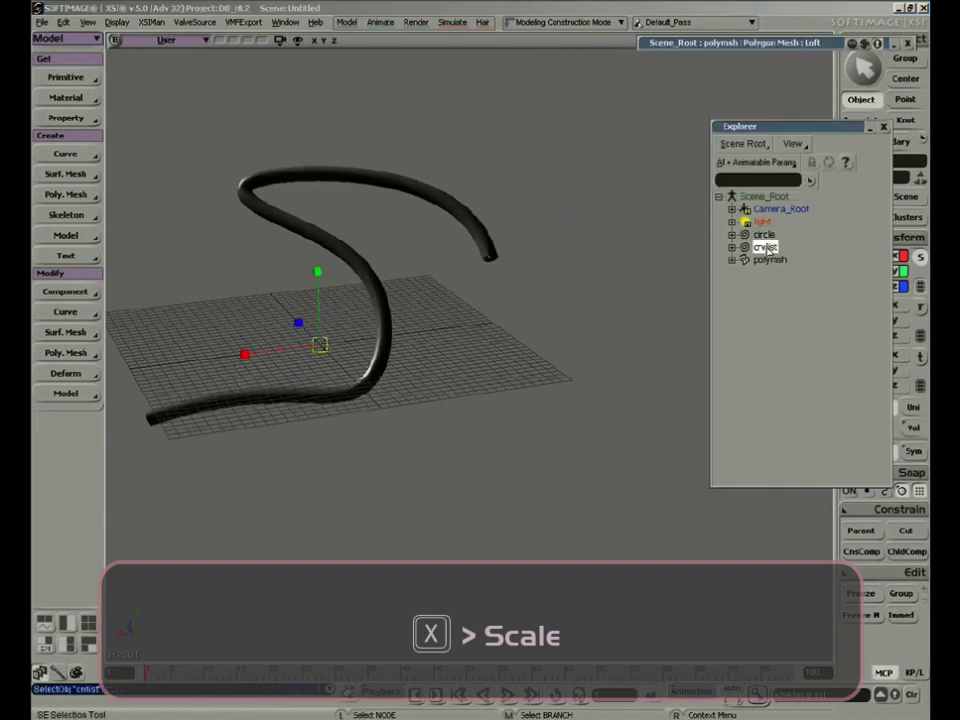
key("s")
right_click_drag(569, 283, 600, 304)
left_click_drag(799, 45, 732, 93)
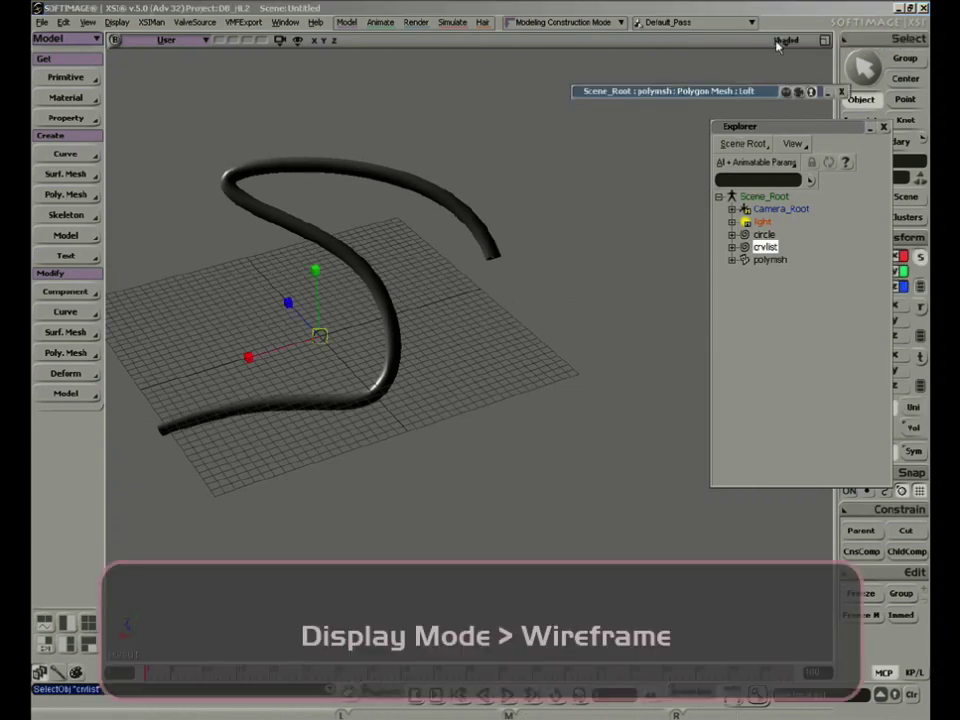
left_click(777, 41)
left_click(765, 178)
right_click_drag(623, 246, 512, 343)
Step: Reshape the tube with the Tweak tool by moving the path curve's end points, a tangent handle and inner control points, and deselect everything
key("m")
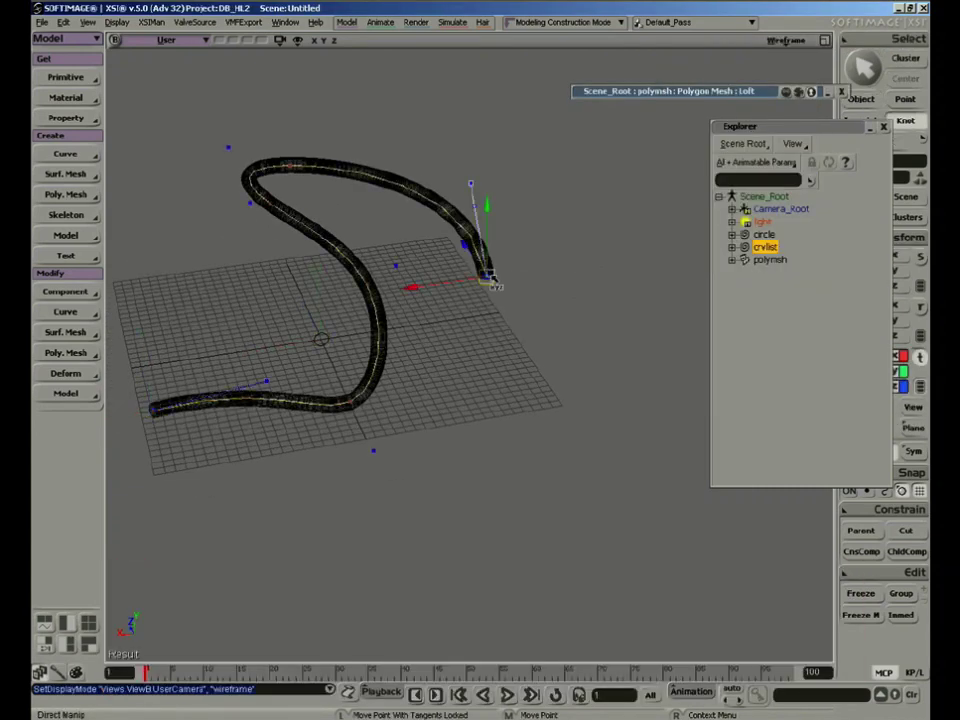
left_click_drag(489, 280, 533, 189)
left_click_drag(516, 95, 547, 64)
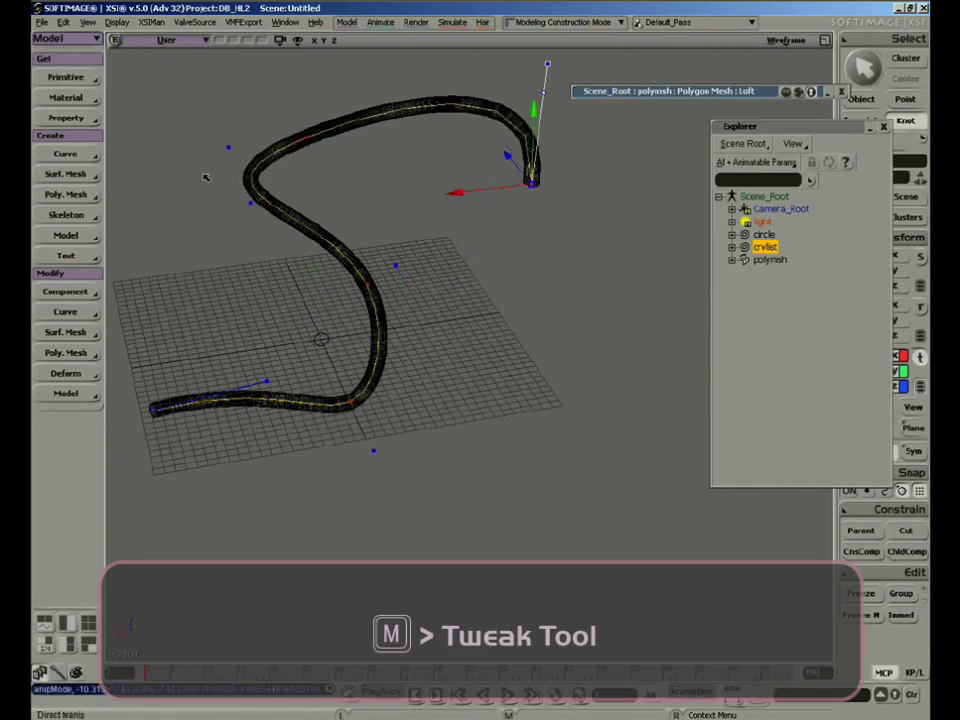
left_click_drag(229, 155, 342, 66)
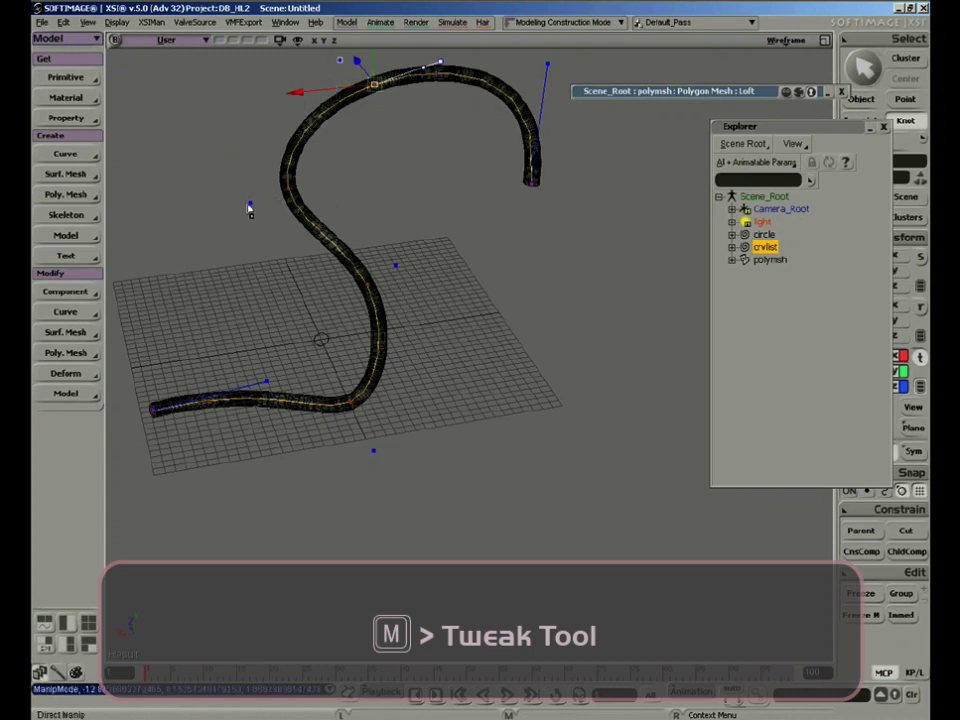
left_click_drag(253, 208, 152, 220)
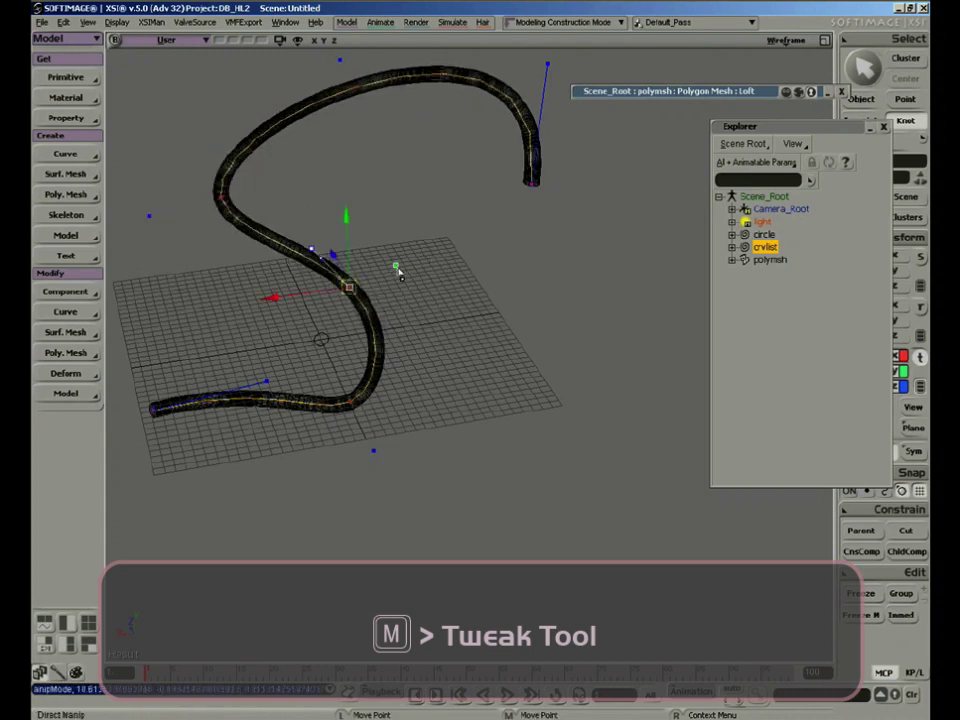
left_click_drag(399, 272, 419, 254)
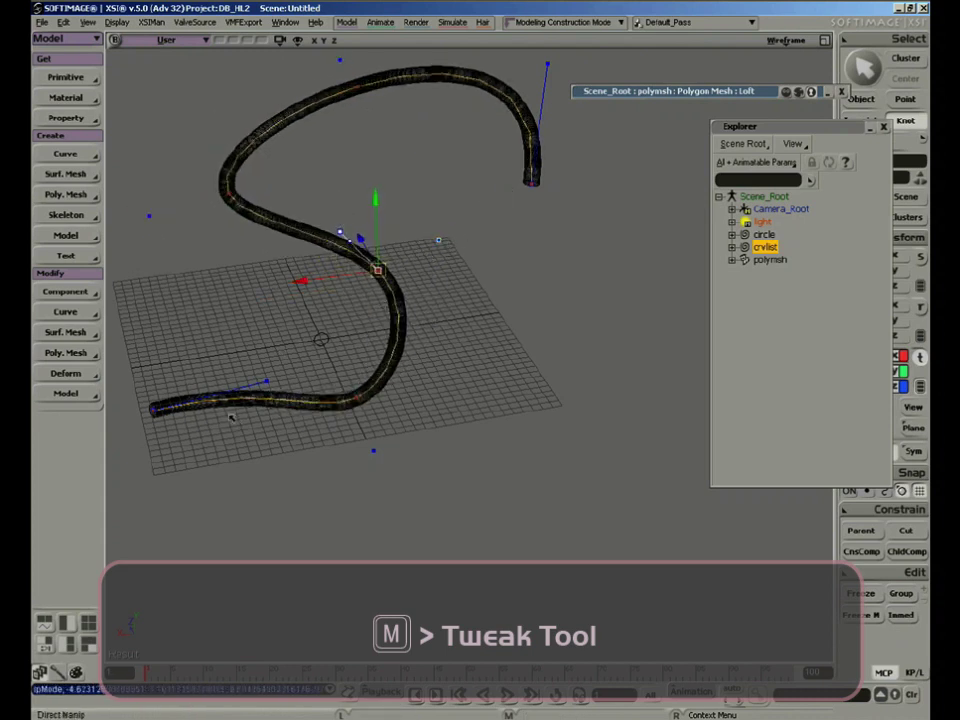
left_click_drag(150, 410, 135, 450)
key("space")
left_click(608, 364)
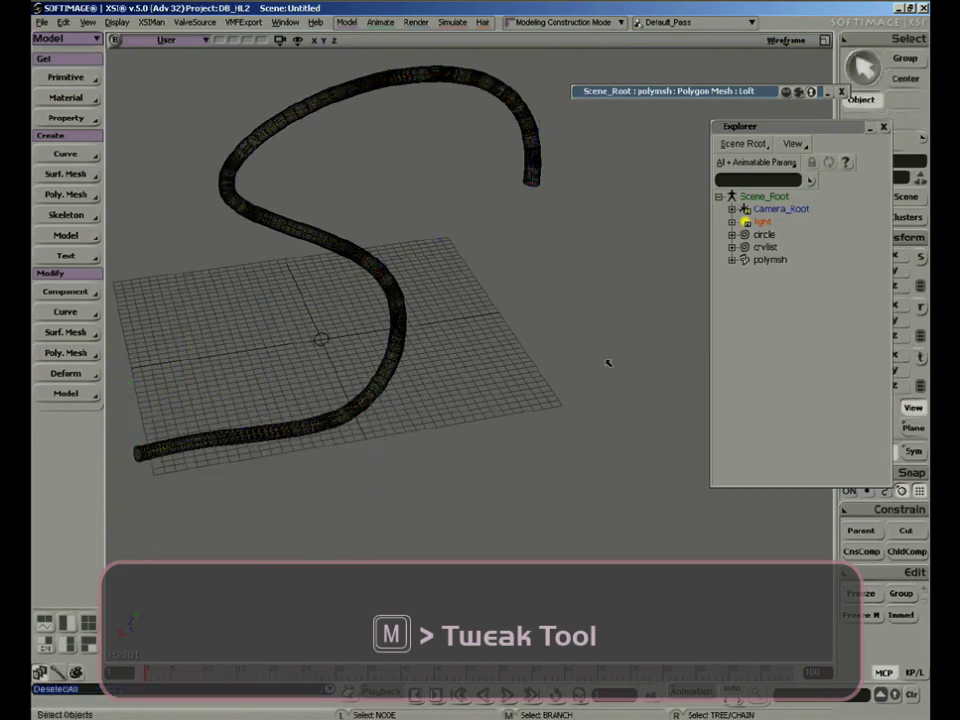
Step: Start a new scene and create a polygon mesh grid primitive
key("ctrl+n")
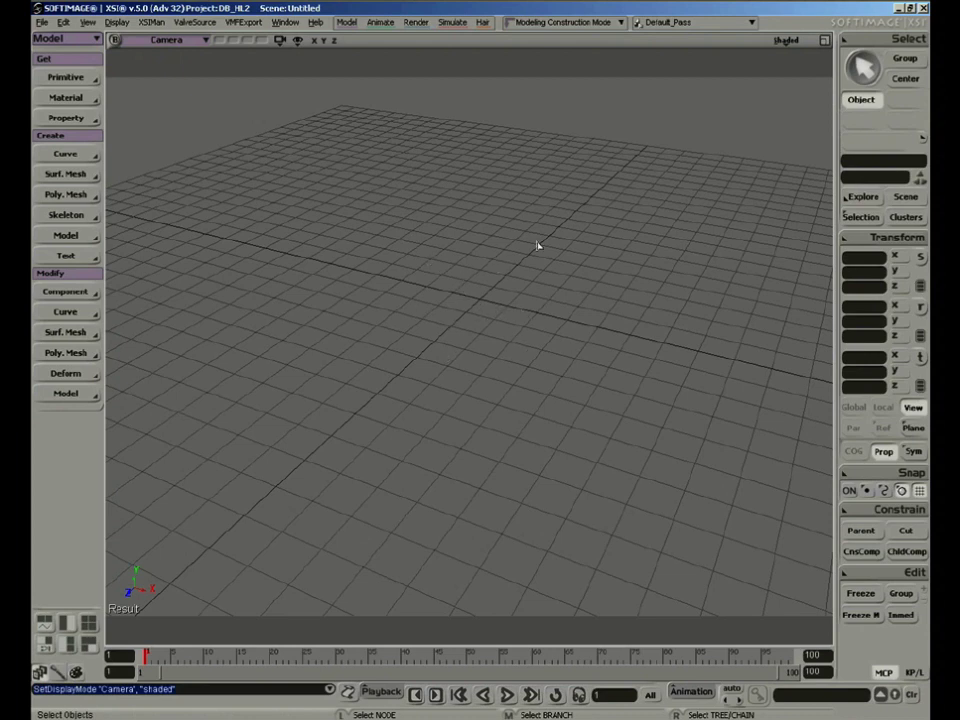
left_click(84, 82)
mouse_move(170, 104)
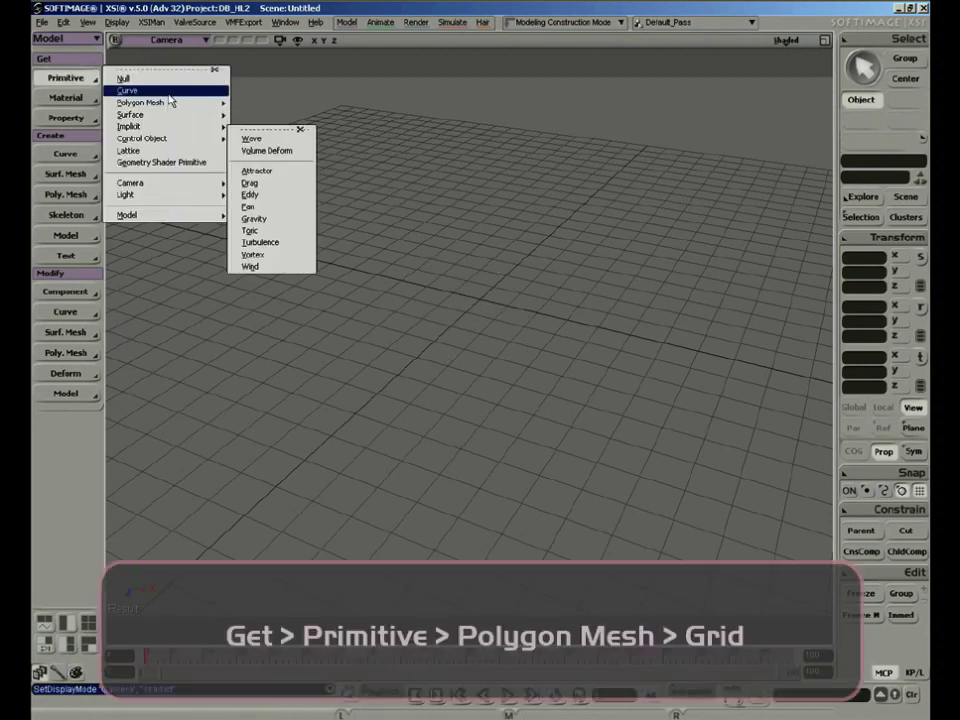
left_click(284, 150)
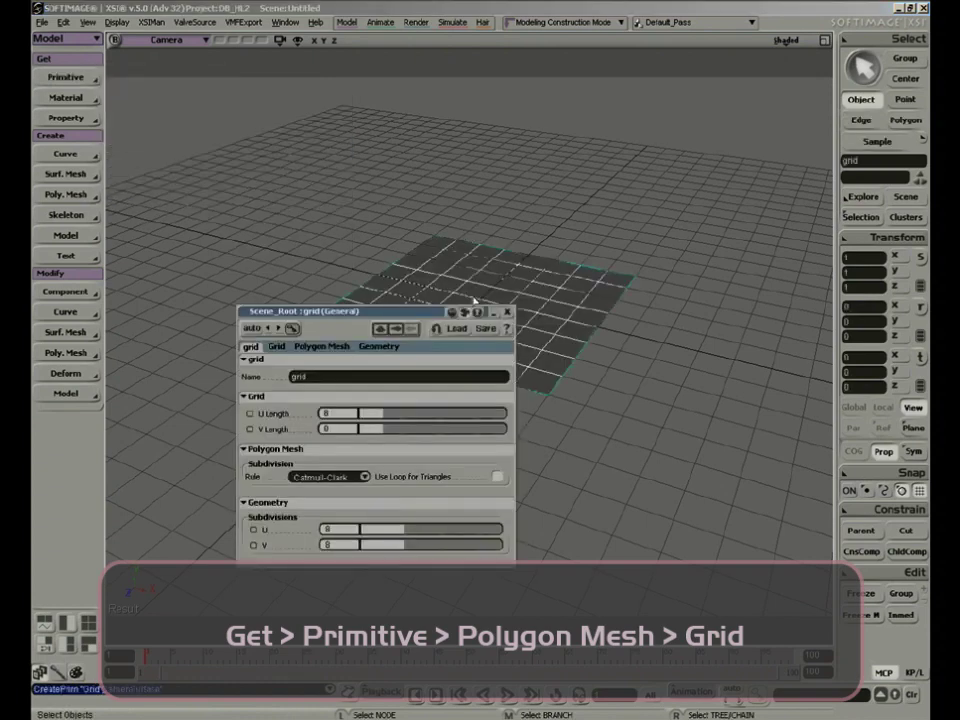
Step: Set the grid's U and V subdivisions to 13 and enlarge its U and V lengths to about 20.7 and 20.5
left_click_drag(444, 544, 437, 548)
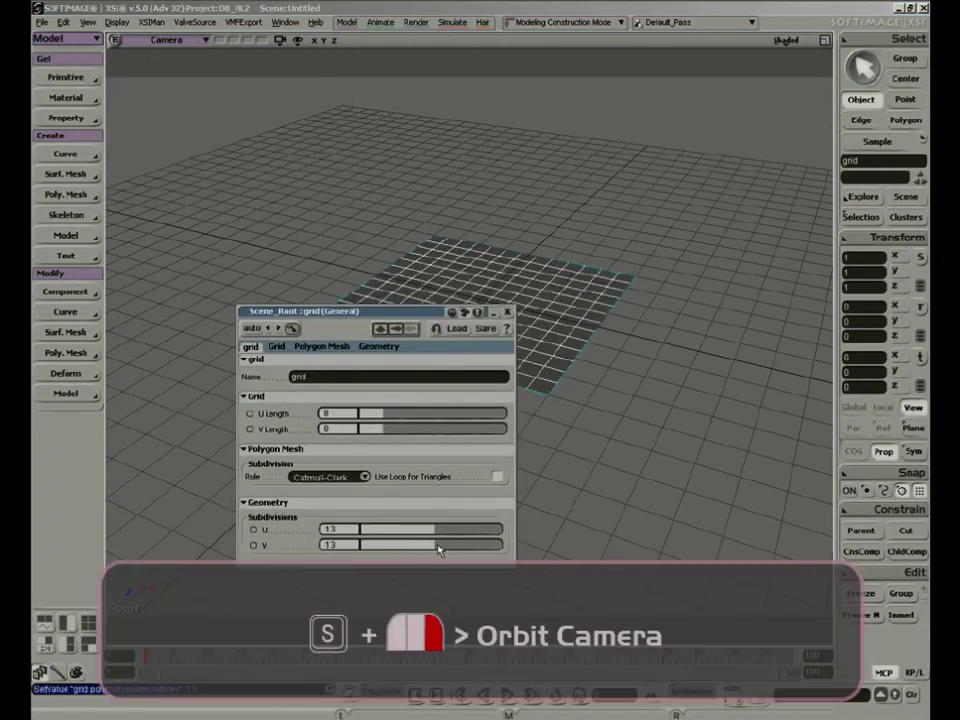
left_click(428, 414)
left_click(426, 429)
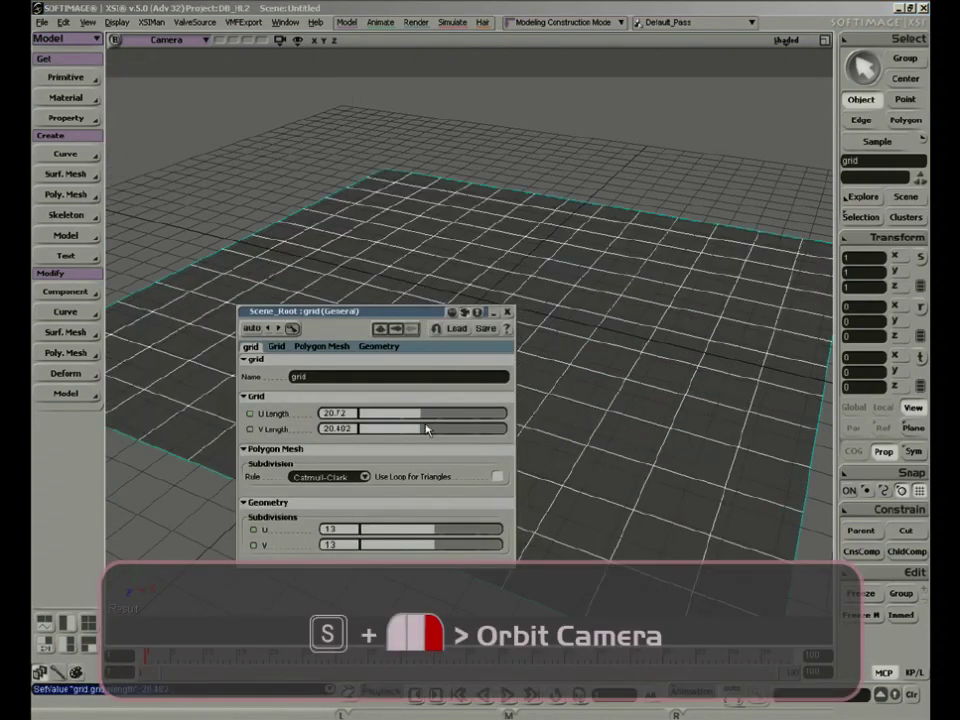
left_click(507, 312)
Step: Turn on the display of normals in the Camera view and frame the whole grid
key("s")
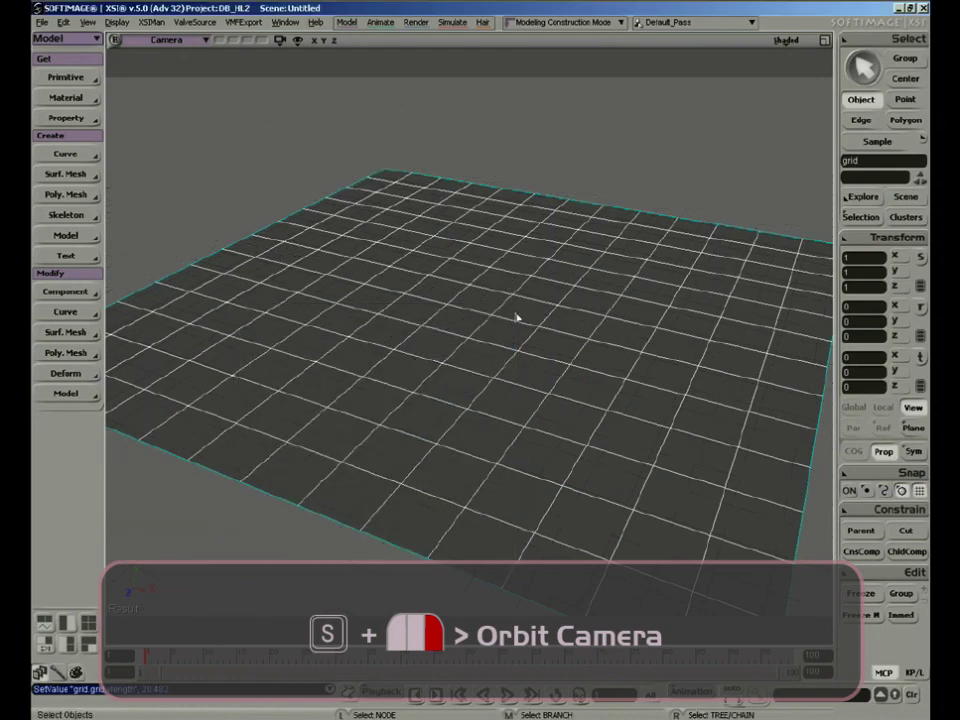
right_click_drag(516, 319, 492, 396)
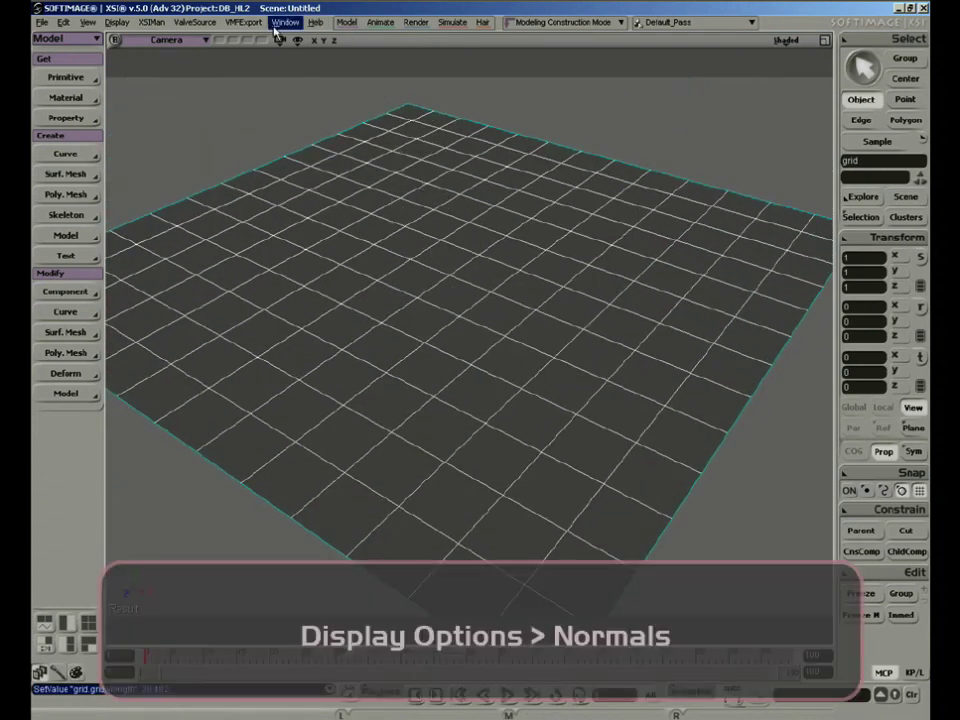
left_click(296, 40)
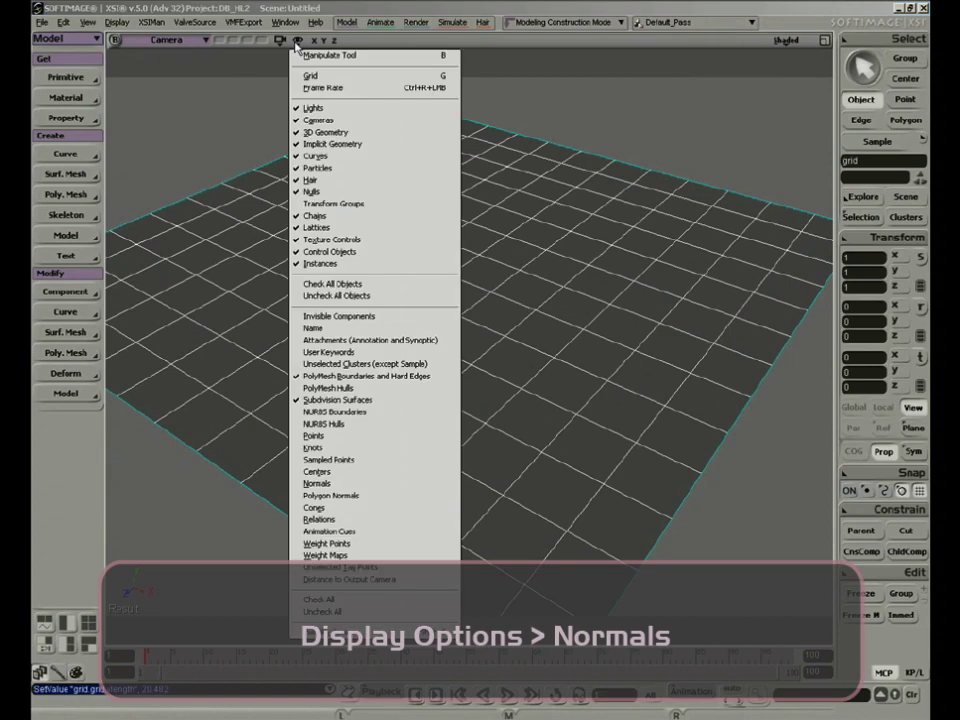
left_click(345, 484)
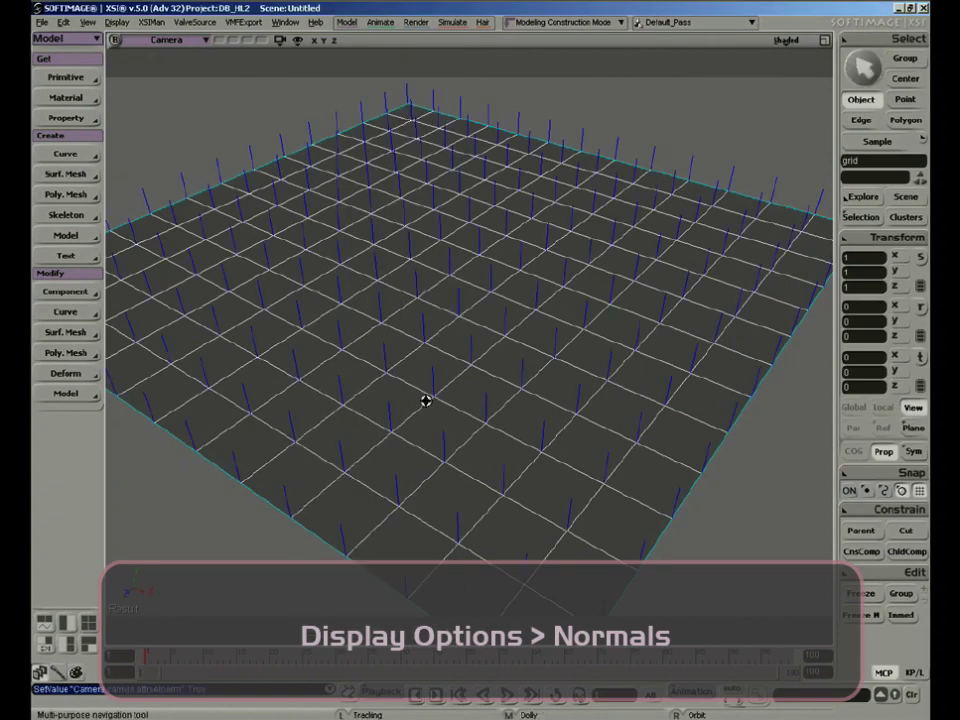
mouse_move(426, 400)
right_mouse_down()
mouse_move(437, 354)
mouse_move(456, 358)
mouse_move(434, 392)
mouse_move(388, 409)
mouse_move(362, 409)
mouse_move(347, 371)
mouse_move(375, 341)
mouse_move(429, 358)
mouse_move(422, 386)
mouse_move(394, 389)
mouse_move(437, 404)
right_mouse_up()
middle_click_drag(435, 309, 446, 317)
left_click_drag(446, 317, 444, 322)
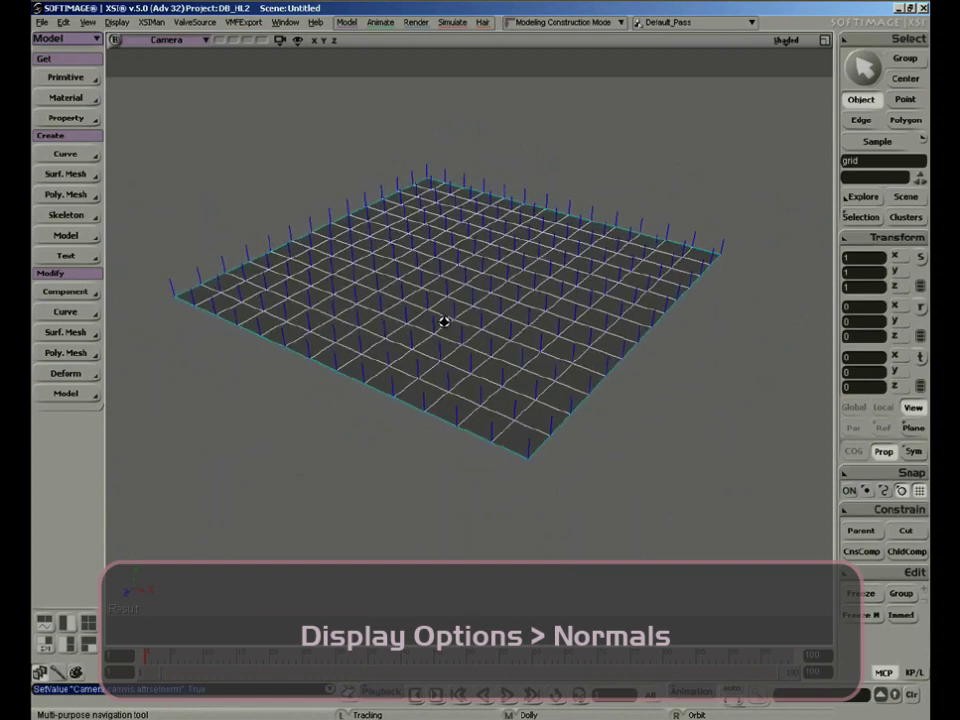
mouse_move(444, 322)
right_mouse_down()
mouse_move(456, 343)
mouse_move(439, 302)
mouse_move(440, 345)
right_mouse_up()
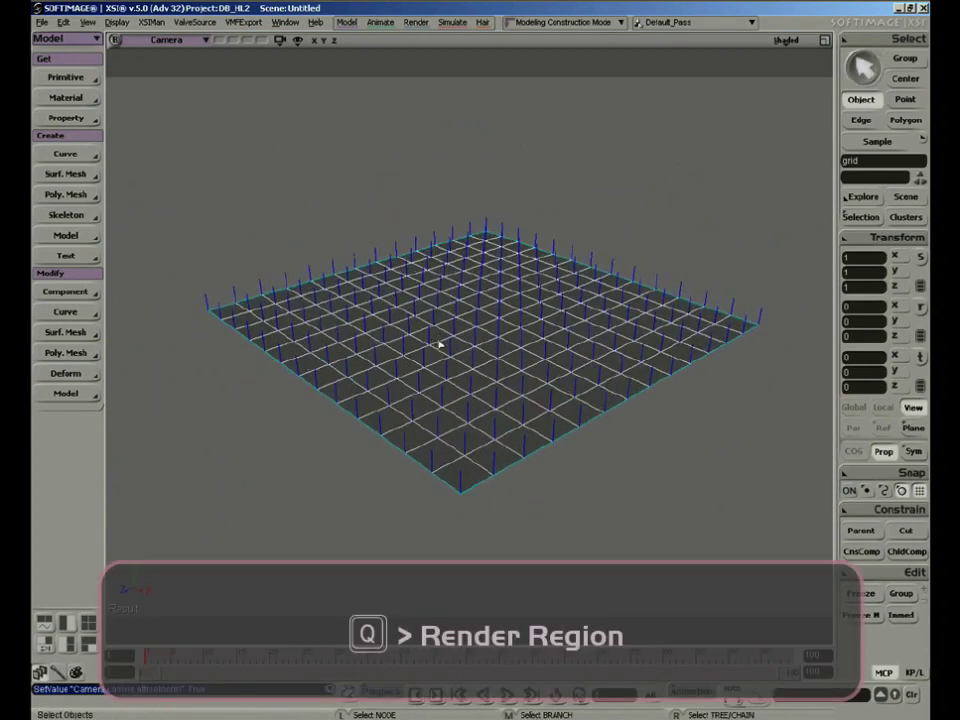
Step: Preview the middle of the grid with a render region from different camera angles, and turn the region off
left_click_drag(336, 250, 585, 484)
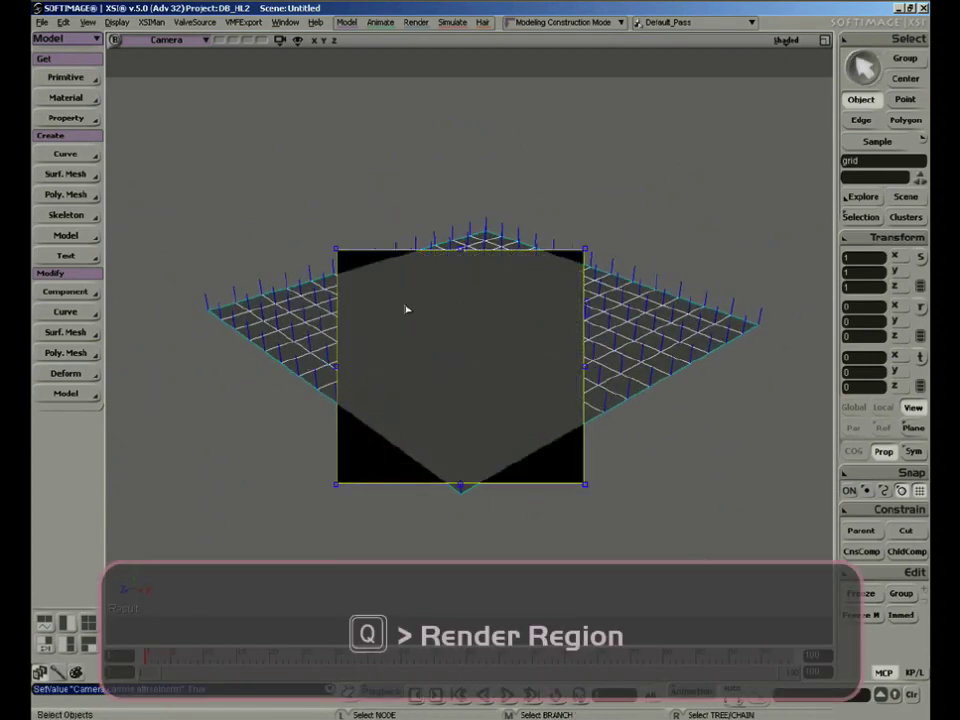
right_click_drag(504, 473, 556, 449)
key("s")
middle_click_drag(546, 420, 567, 491)
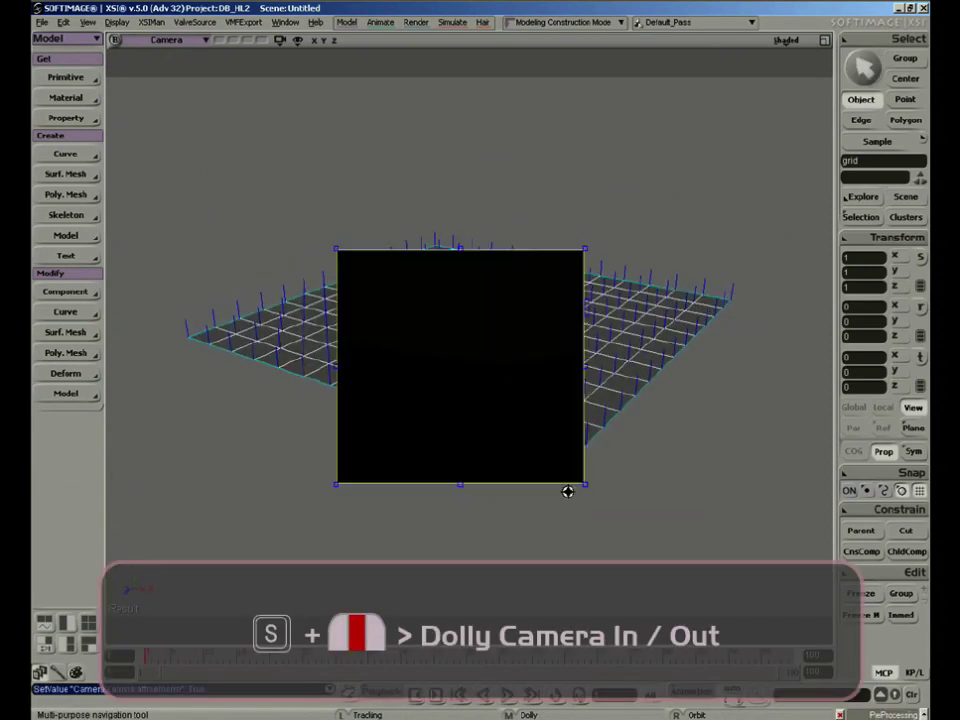
key("s")
right_click_drag(567, 496, 677, 503)
key("q")
middle_click(679, 504)
Step: Pull a point near the grid's centre upward with the Tweak tool and proportional modeling to form a smooth hill
key("s")
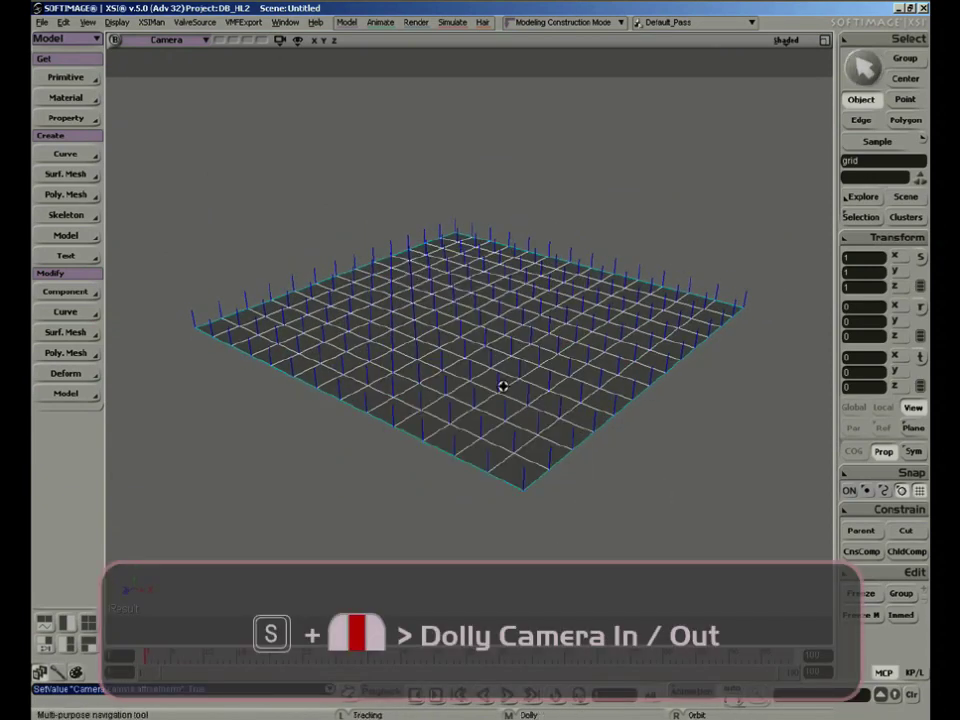
middle_click_drag(498, 390, 489, 454)
key("m")
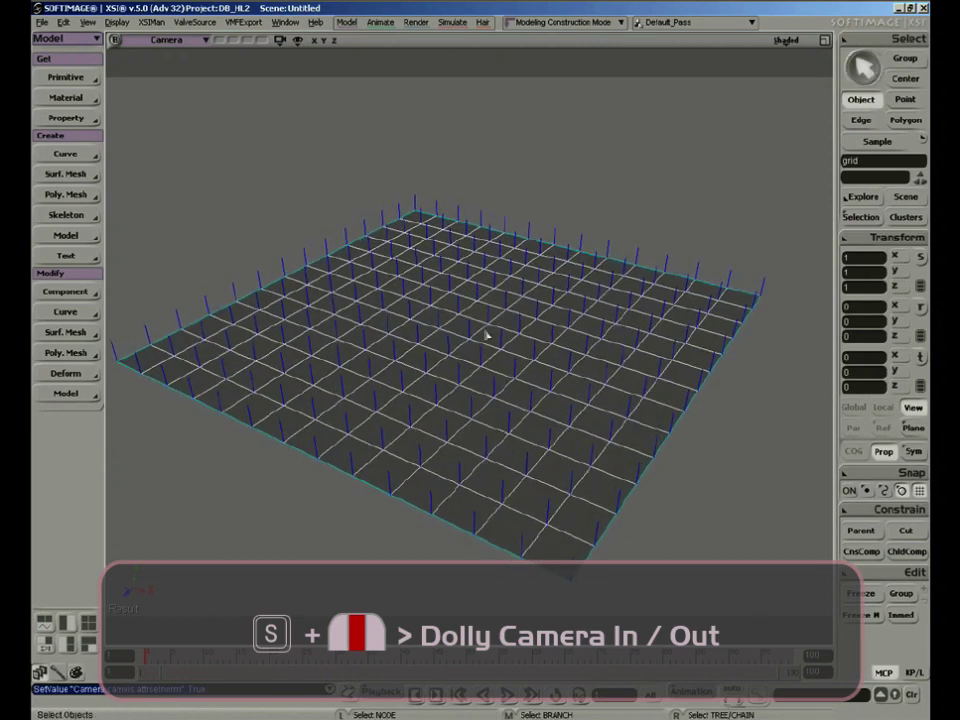
left_click_drag(440, 335, 443, 255)
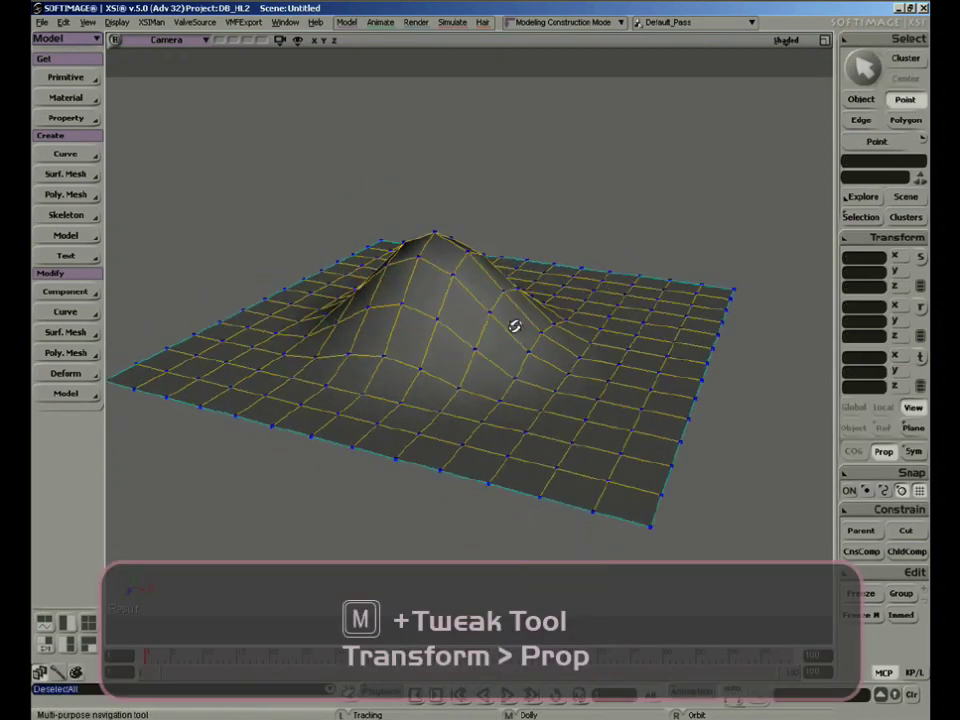
Step: Pull a point beside the hill's peak up and sideways with the Tweak tool and proportional modeling to broaden the hill
left_click_drag(514, 326, 510, 322)
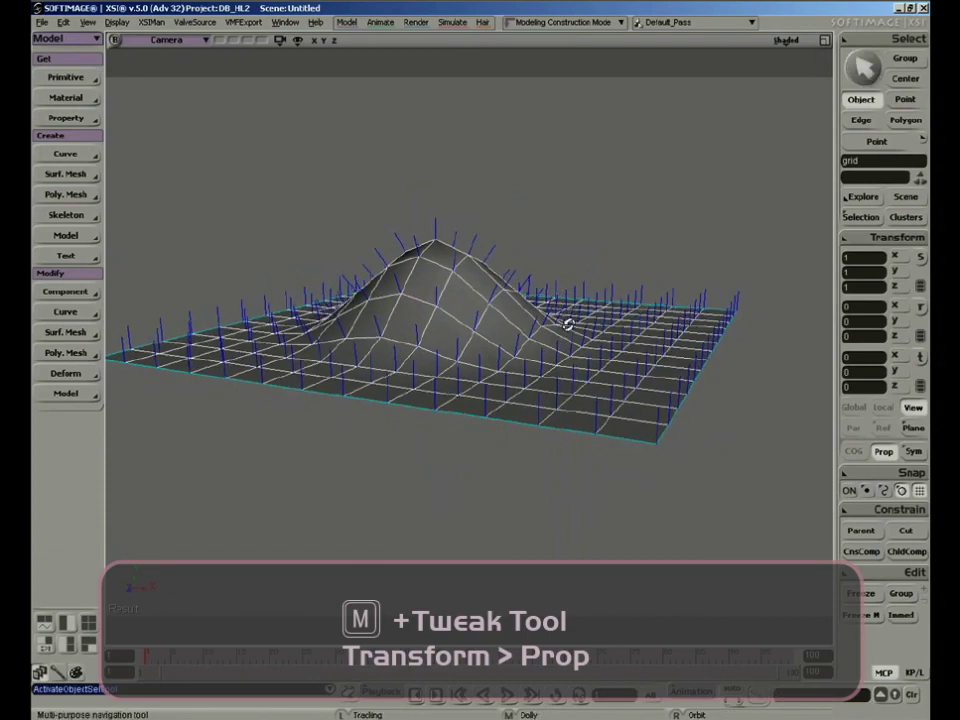
right_click_drag(541, 347, 493, 384)
middle_click_drag(493, 384, 489, 413)
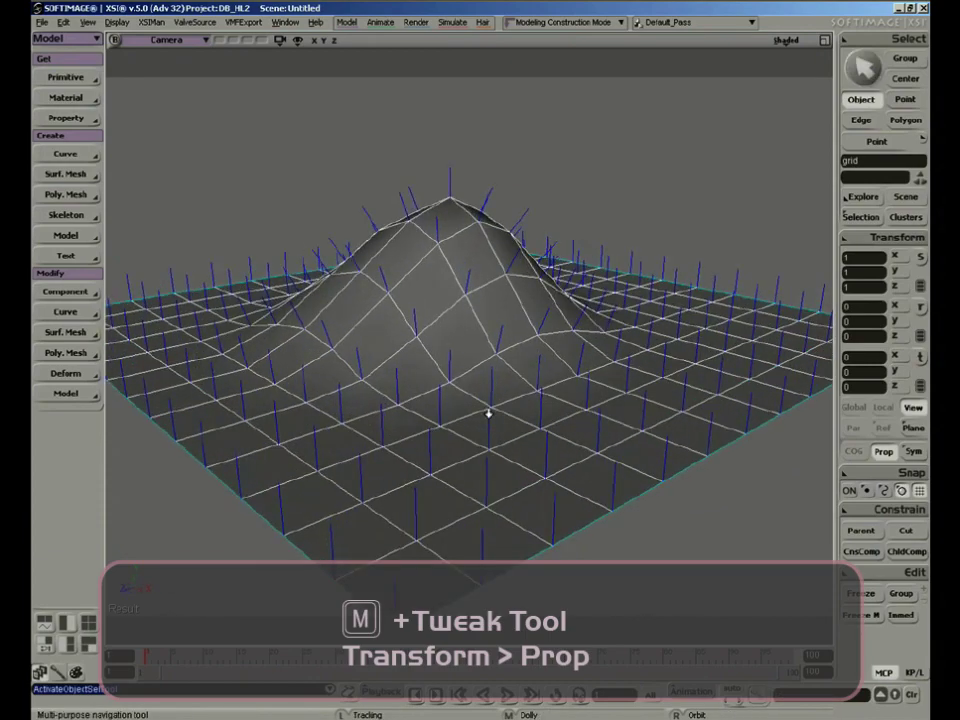
right_click_drag(489, 413, 453, 401)
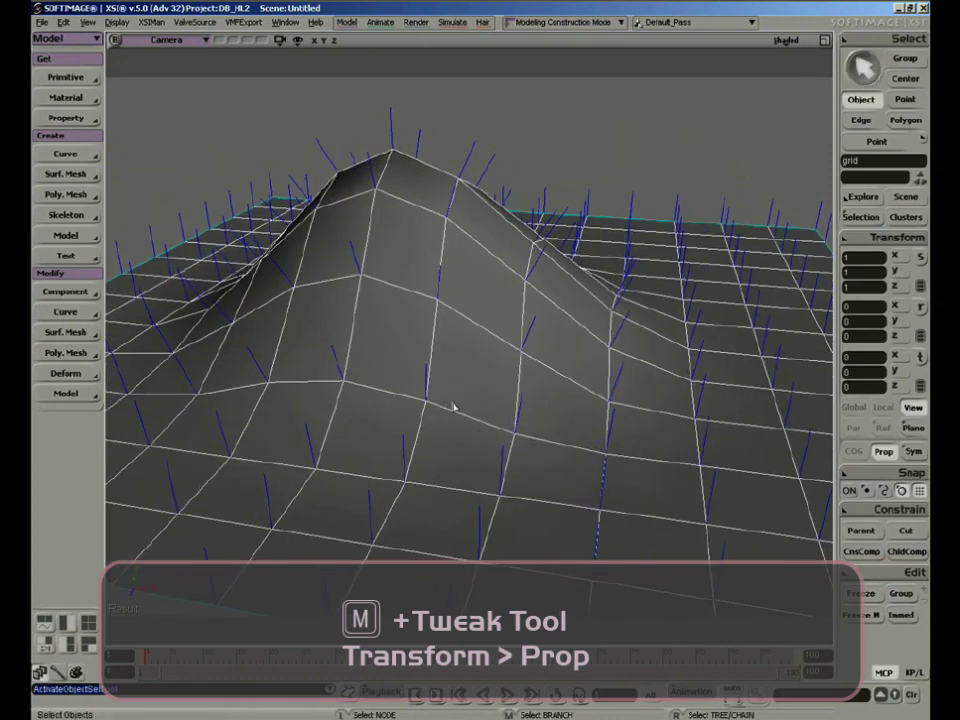
key("m")
left_click_drag(460, 181, 543, 127)
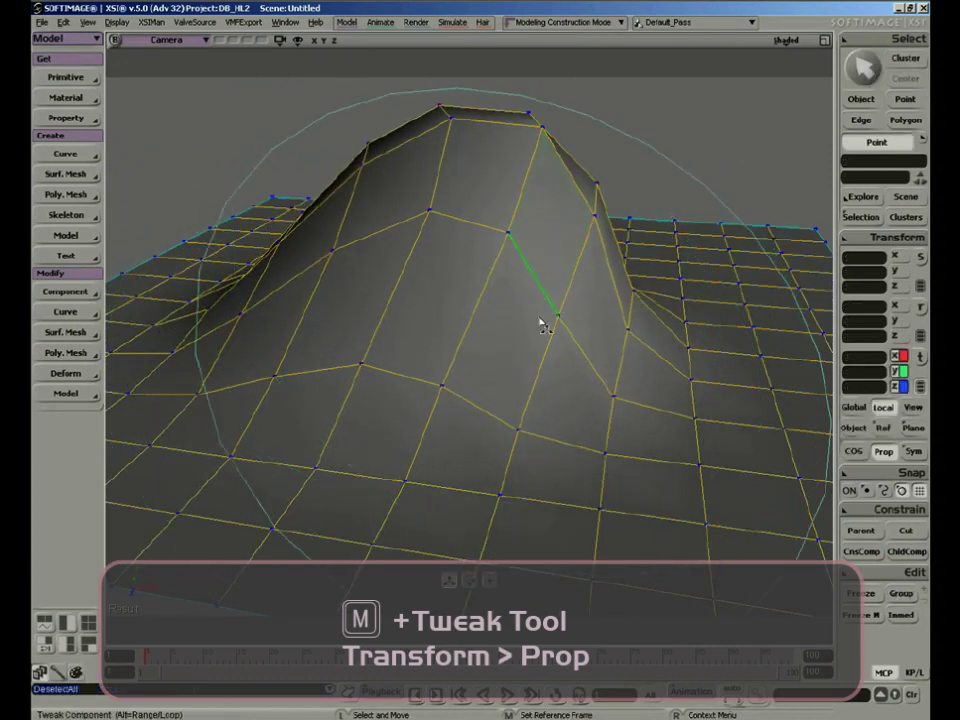
Step: Examine the reshaped hill and the direction of its normals from several camera angles
key("space")
key("s")
middle_click_drag(532, 275, 551, 133)
right_click_drag(551, 133, 481, 163)
right_click_drag(498, 284, 510, 294)
middle_click_drag(510, 294, 502, 343)
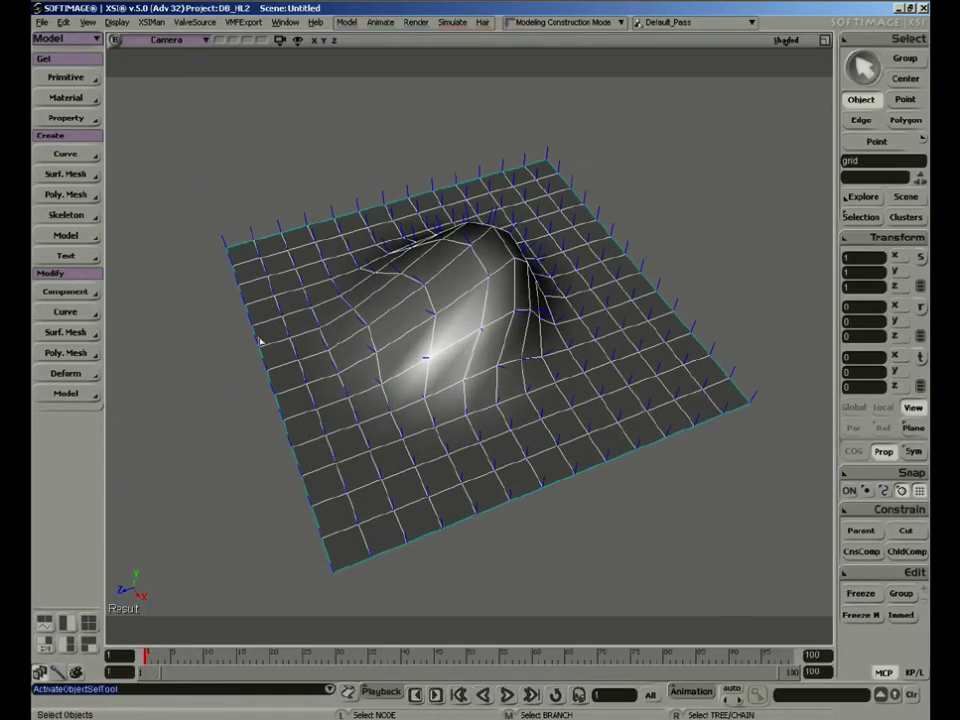
key("s")
right_click_drag(471, 542, 476, 497)
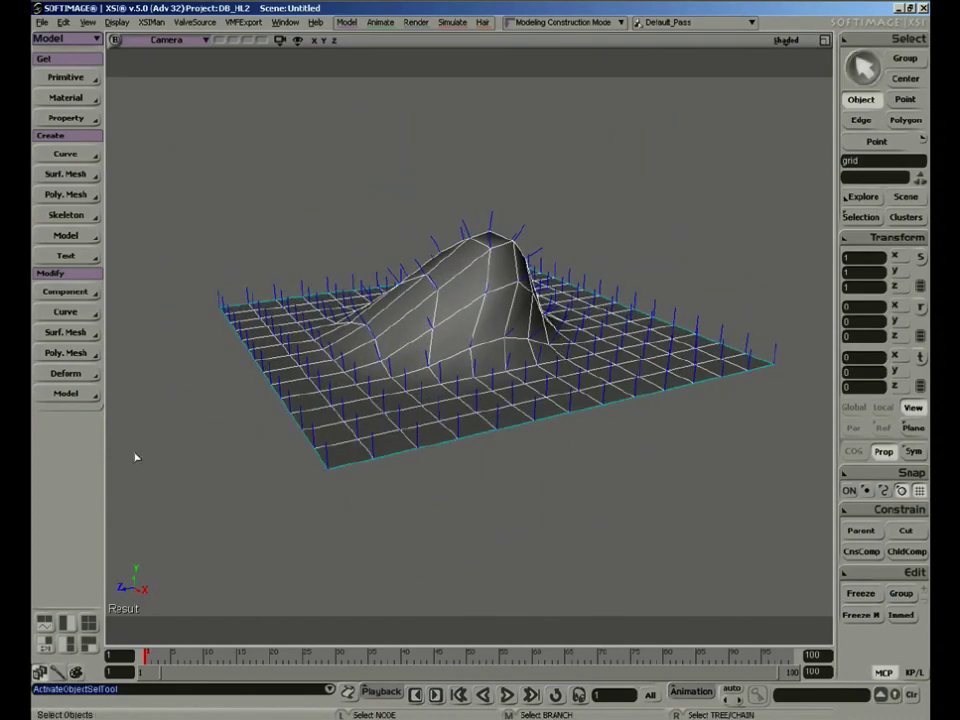
Step: Invert the polygons of the grid so its normals face the opposite way
left_click(62, 353)
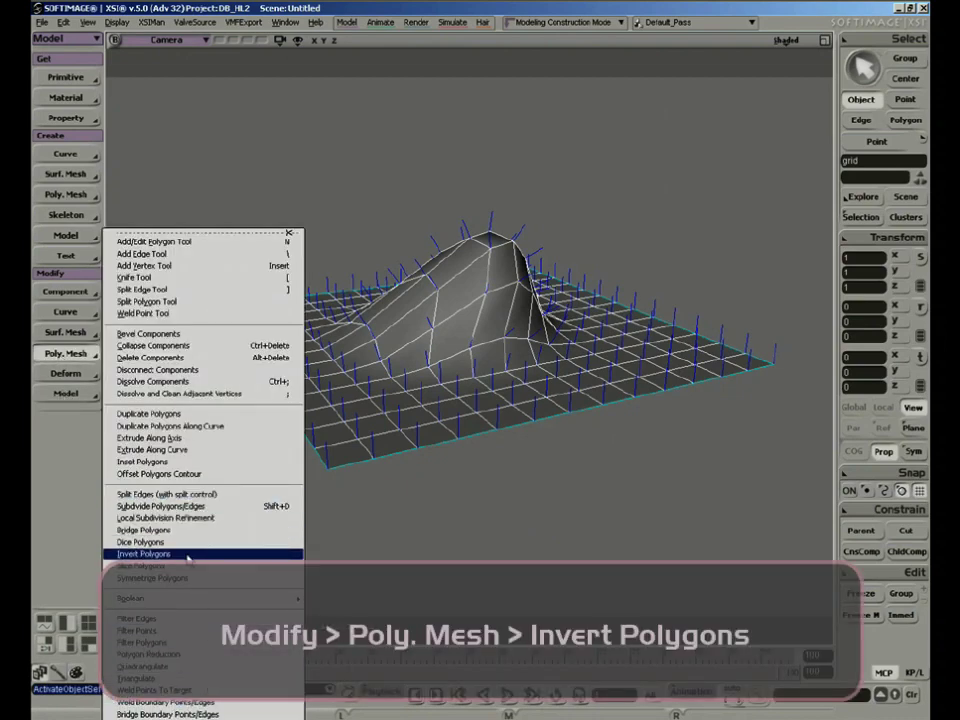
left_click(187, 556)
right_click_drag(381, 469, 355, 268)
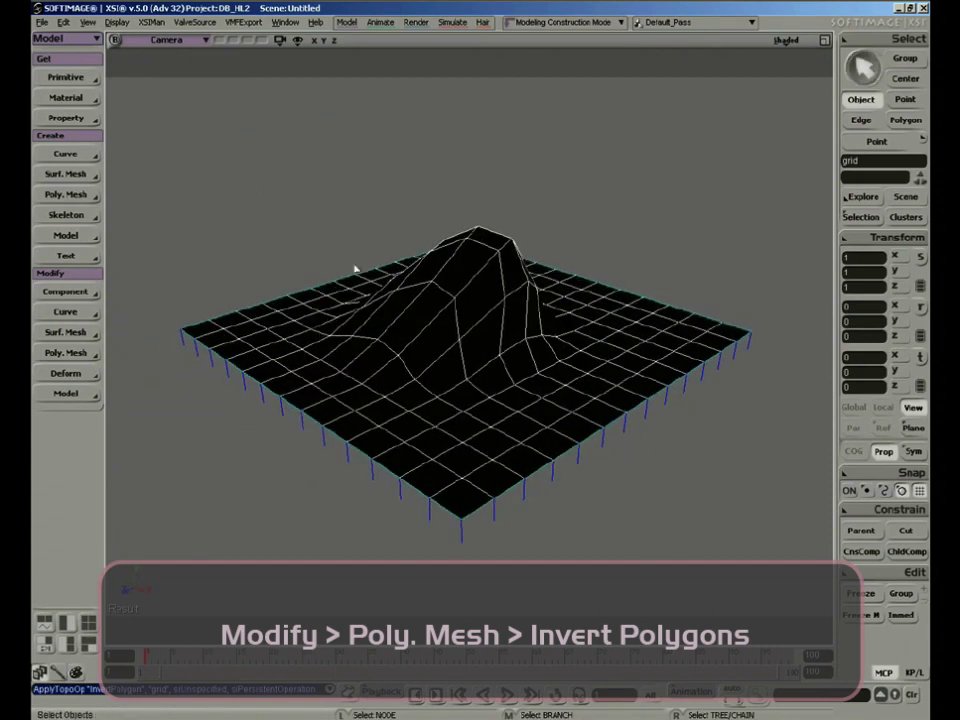
Step: Delete the existing mesh, then loft a polygon mesh through the four circles in order and close its properties
key("Delete")
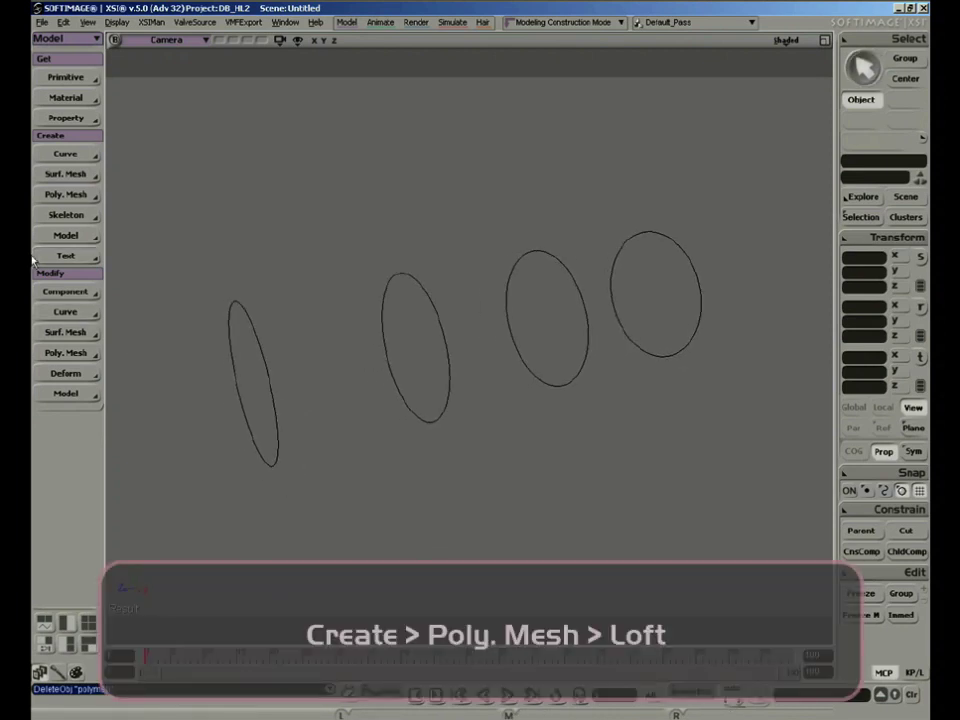
left_click(76, 193)
left_click(130, 268)
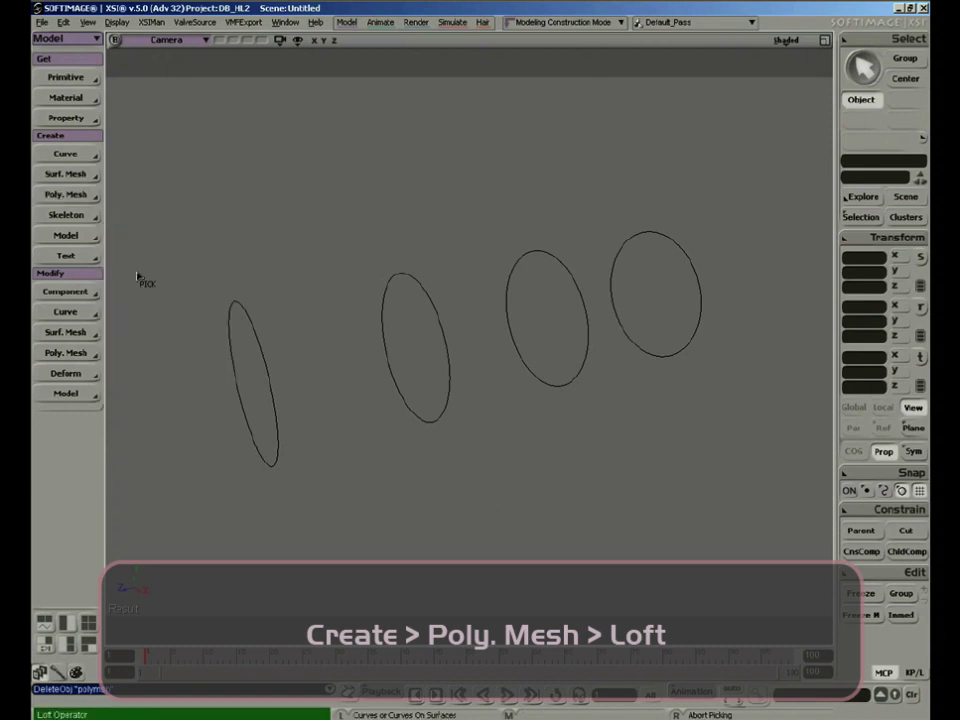
left_click(624, 248)
left_click(508, 303)
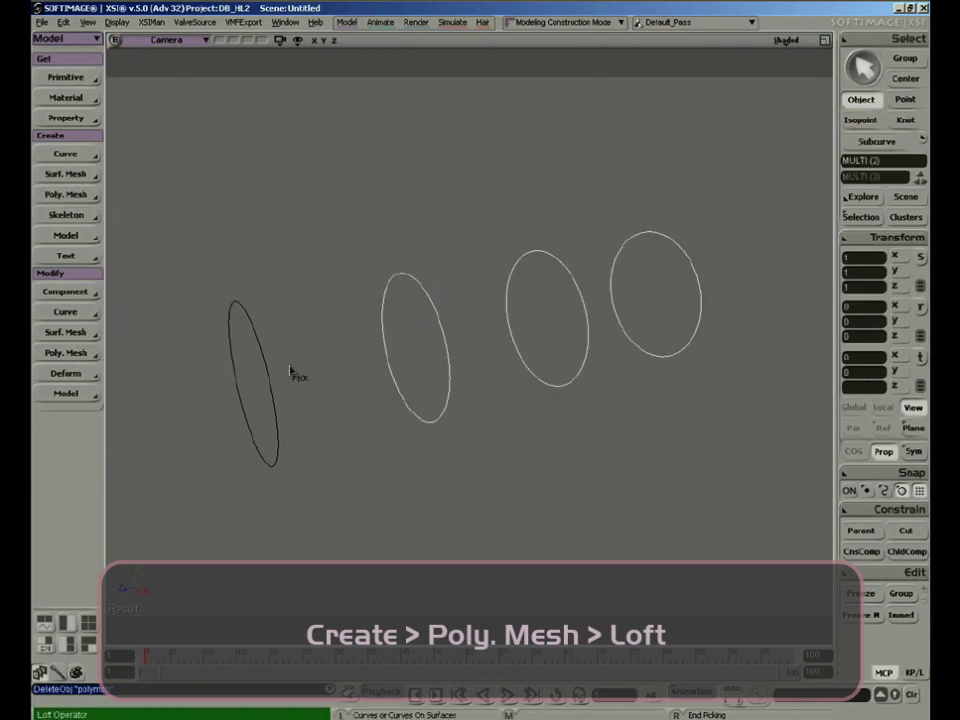
right_click(340, 496)
key("s")
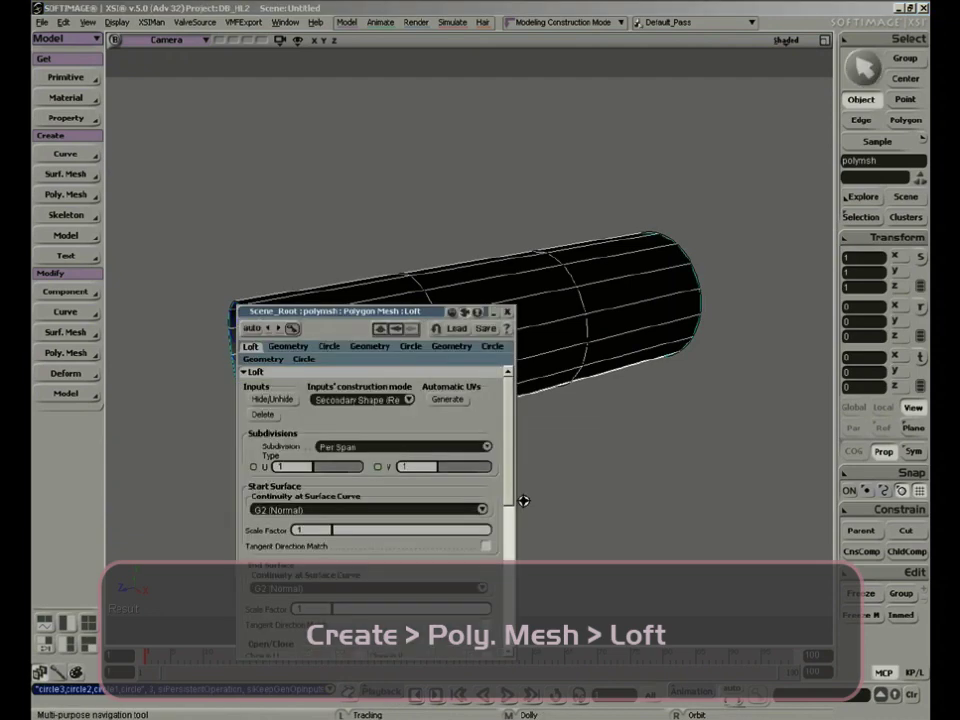
left_click(508, 313)
Step: Invert the polygons of the lofted tube
key("s")
right_click_drag(500, 404, 401, 405)
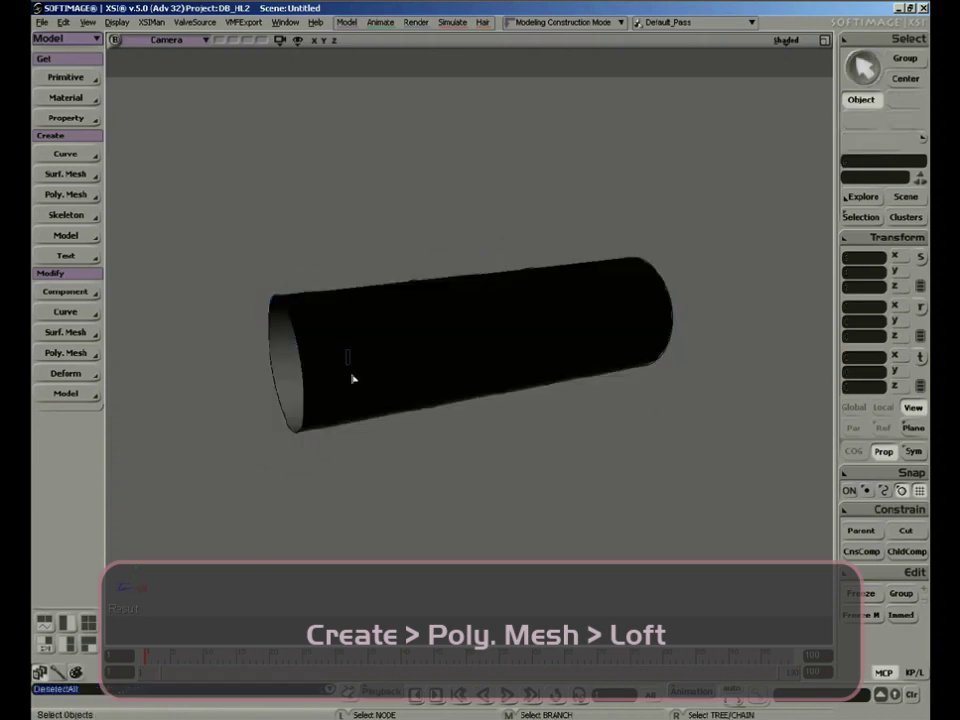
left_click(68, 353)
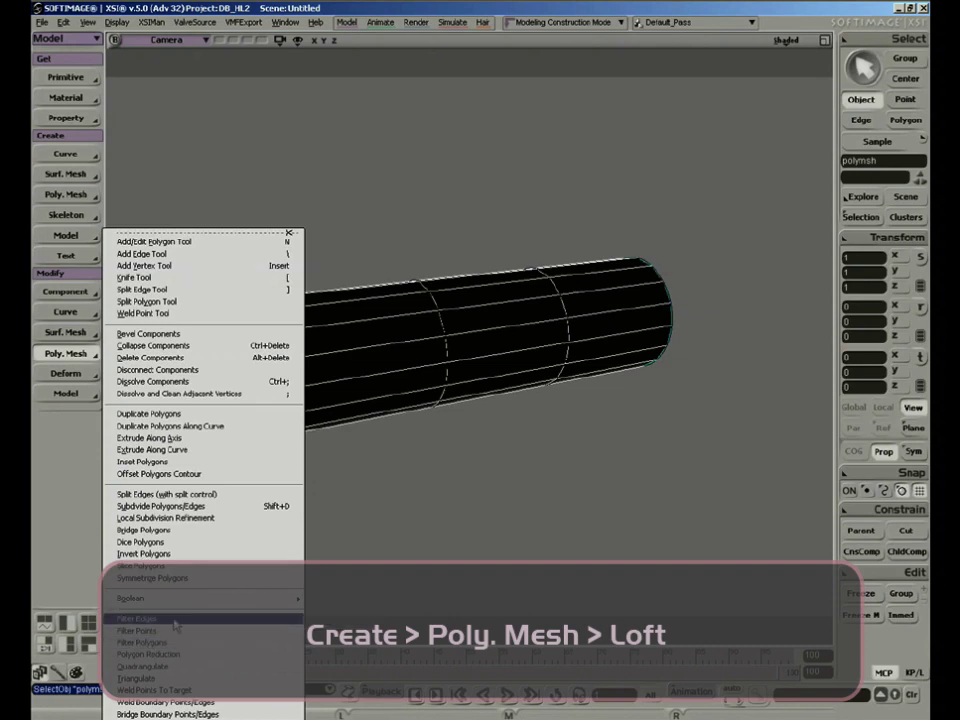
left_click(180, 556)
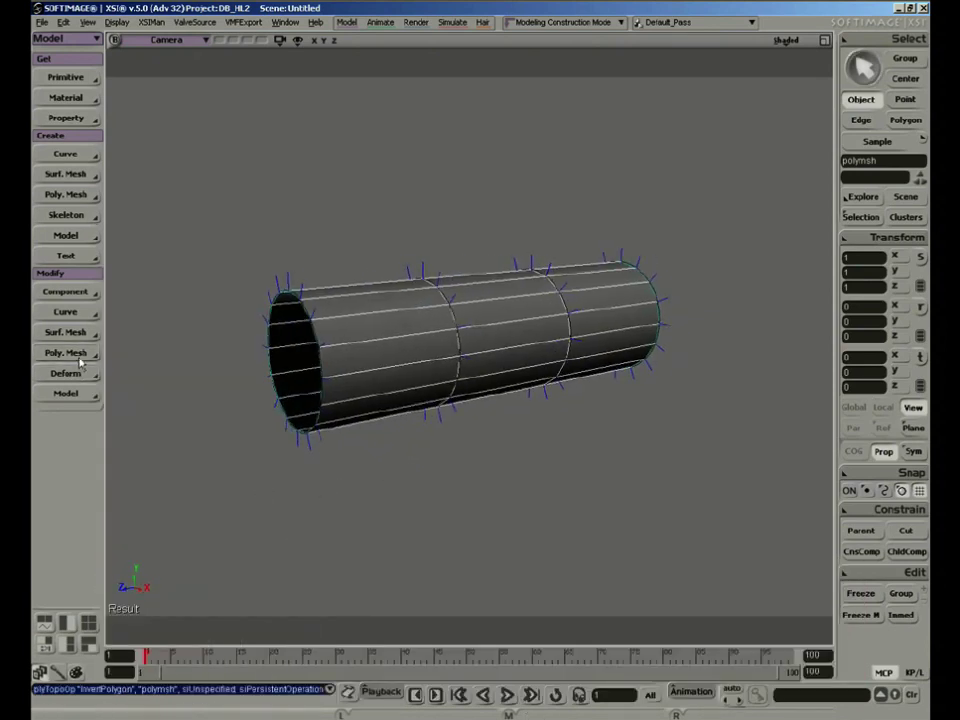
Step: Select circle through circle3 in the Explorer, apply Inverse to these curves, and inspect the lofted tube's shading
key("8")
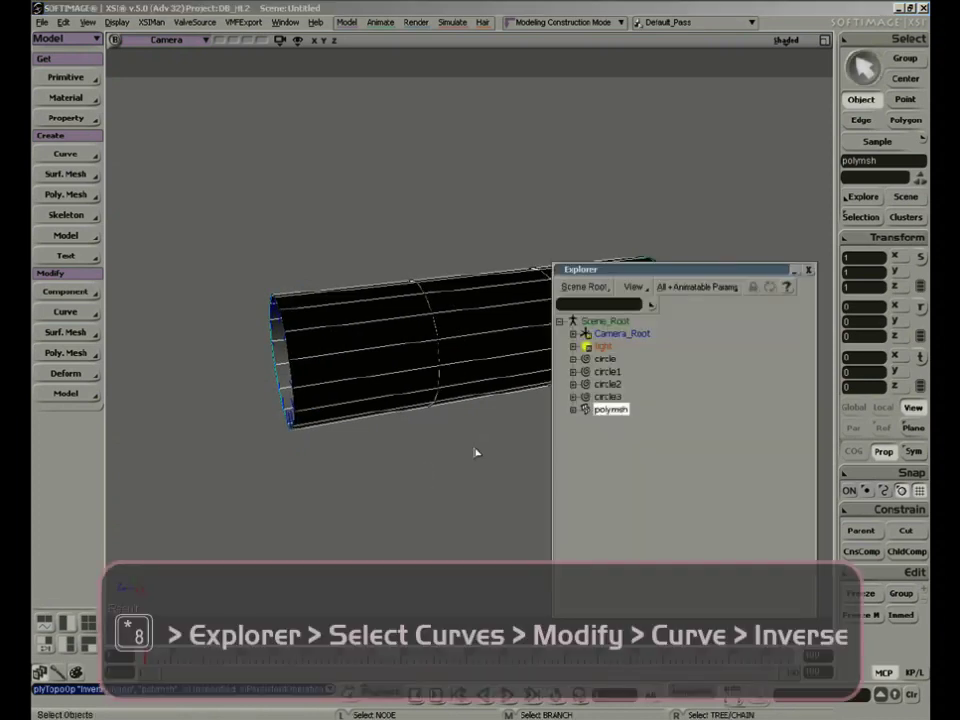
left_click(607, 360)
left_click(612, 397, "shift")
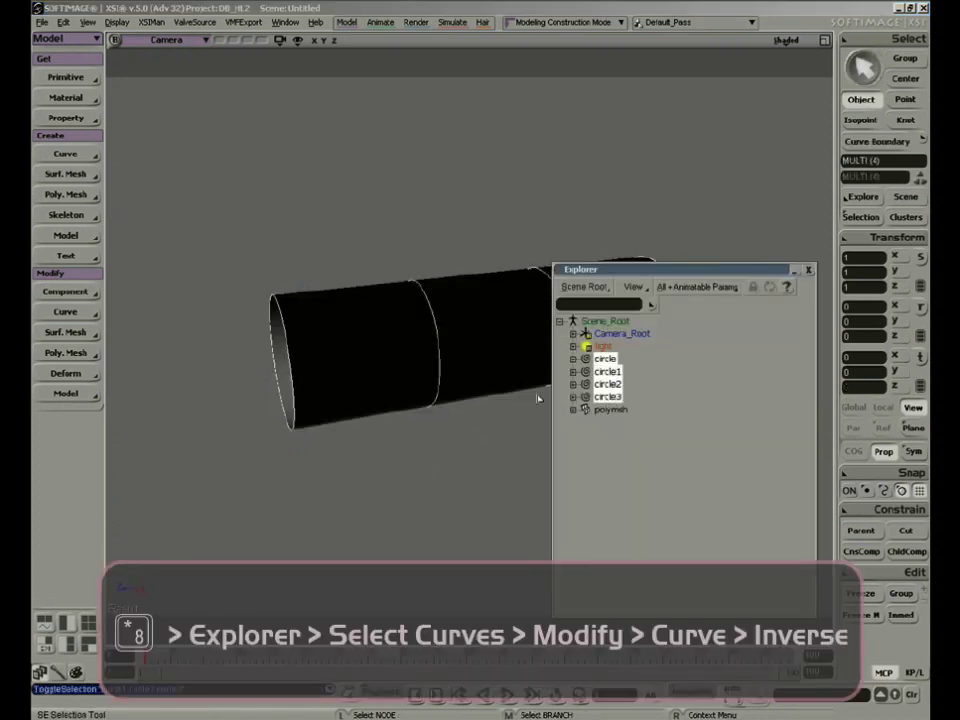
left_click(57, 316)
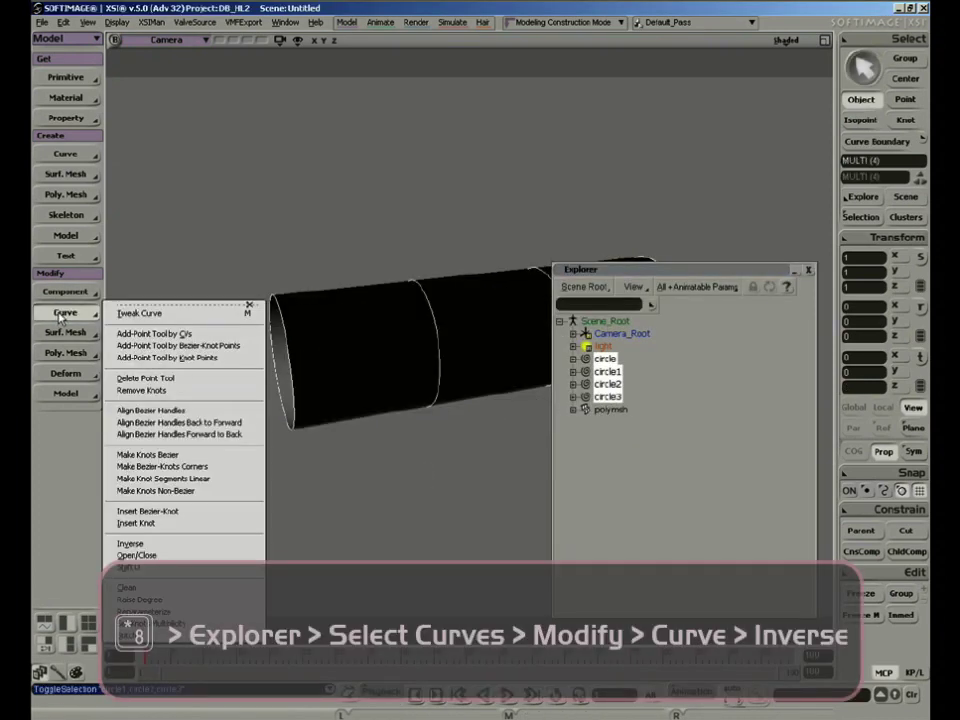
left_click(167, 543)
key("s")
right_click_drag(244, 476, 343, 444)
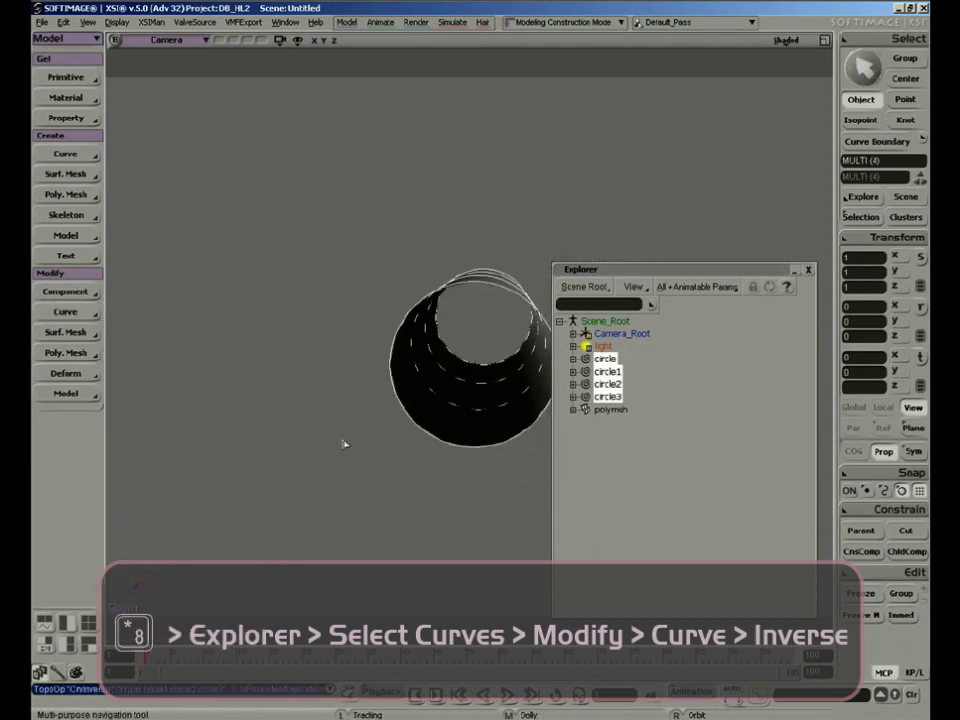
key("space")
left_click(422, 415)
key("s")
right_click_drag(422, 415, 352, 394)
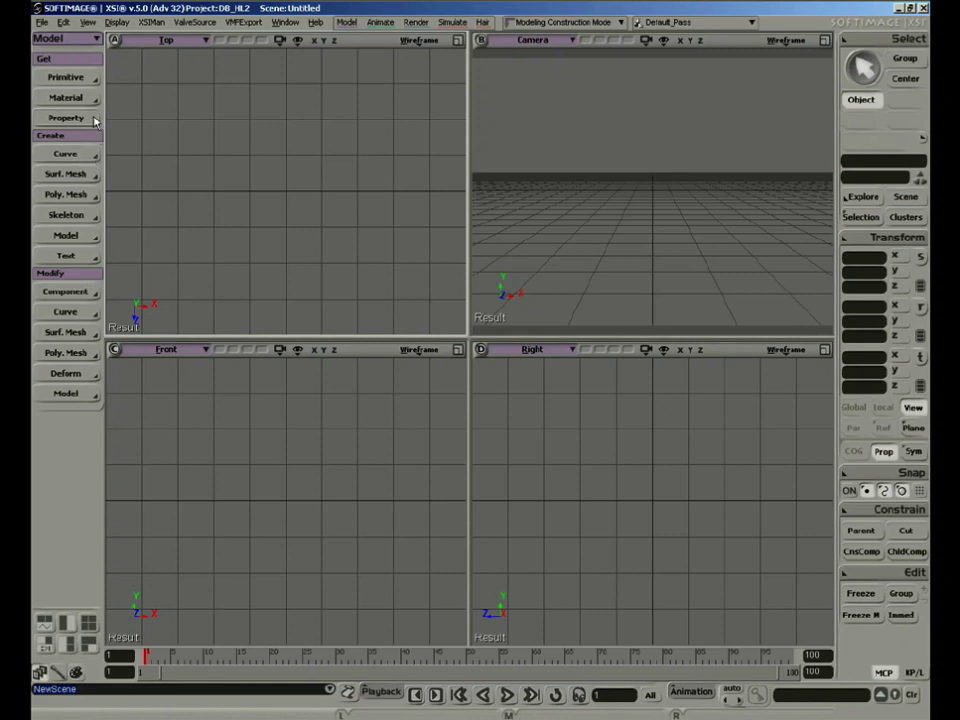
Step: Create a circle curve primitive with radius 4 and 16 subdivisions
left_click(68, 78)
mouse_move(172, 95)
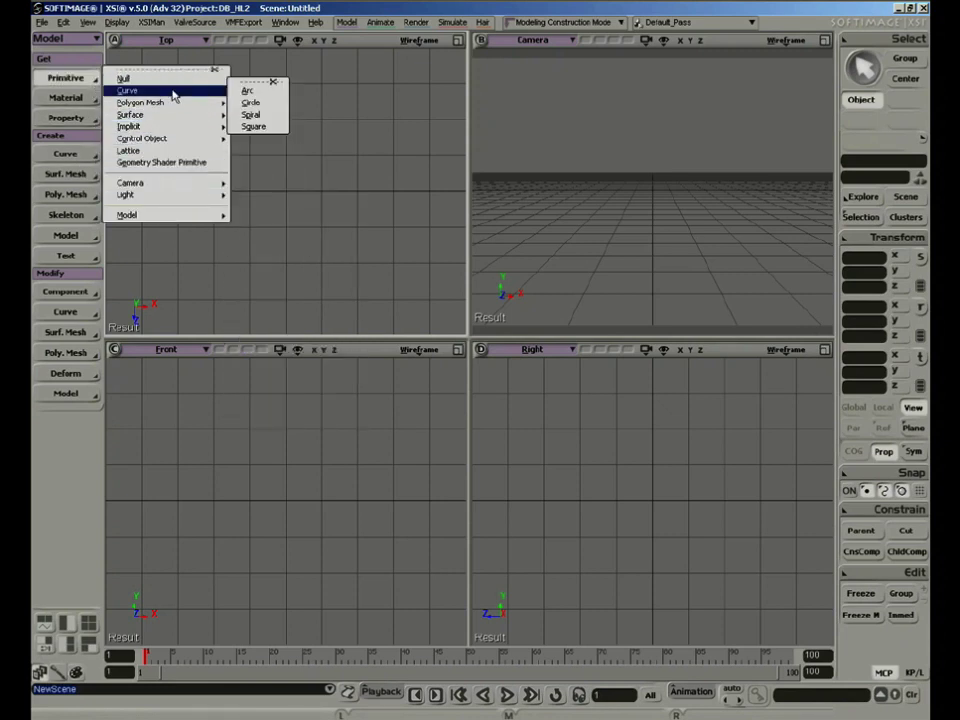
left_click(251, 103)
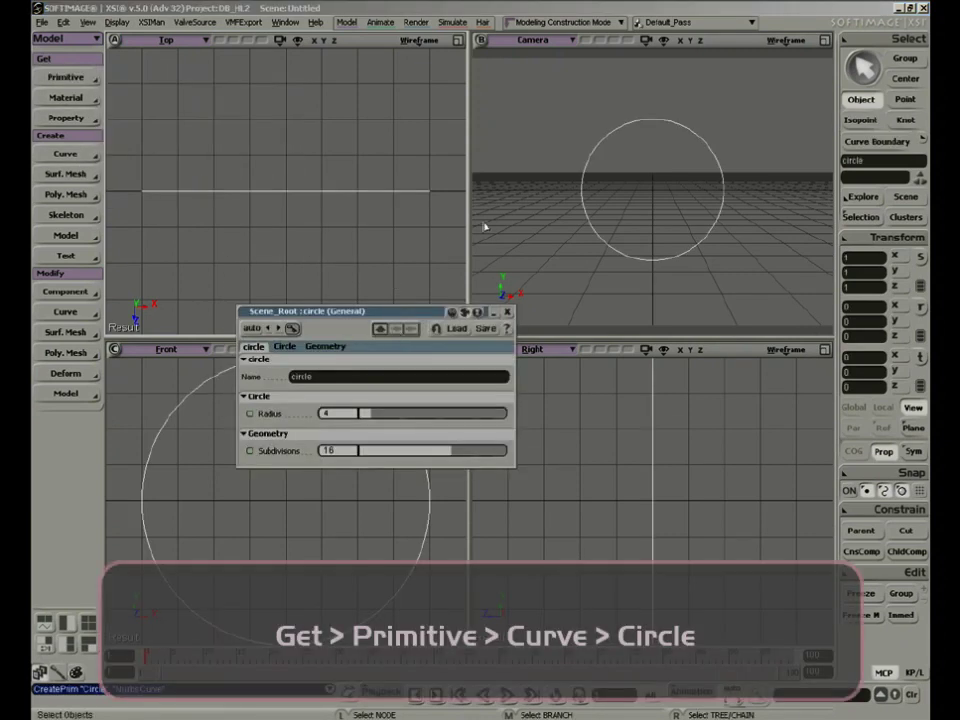
left_click(507, 314)
key("s")
right_click_drag(681, 152, 654, 197)
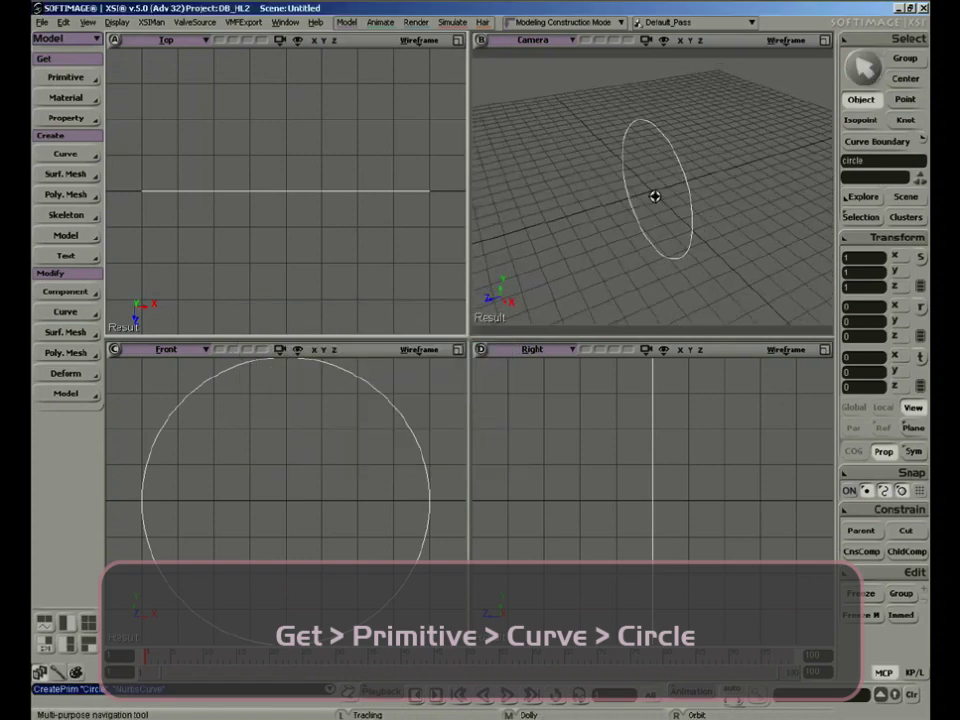
Step: Maximize the Camera view and extrude the circle along the Z axis into a polygon mesh with length 10
left_click(825, 41)
key("s")
right_click_drag(650, 270, 549, 343)
middle_click_drag(567, 330, 684, 133)
right_click_drag(580, 278, 499, 352)
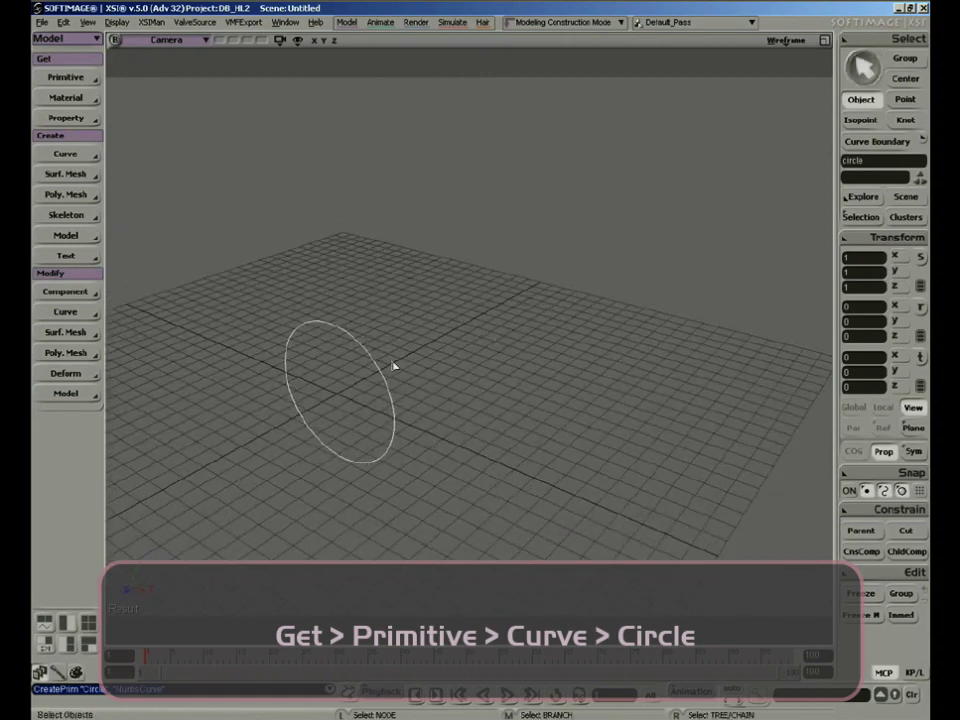
left_click(88, 195)
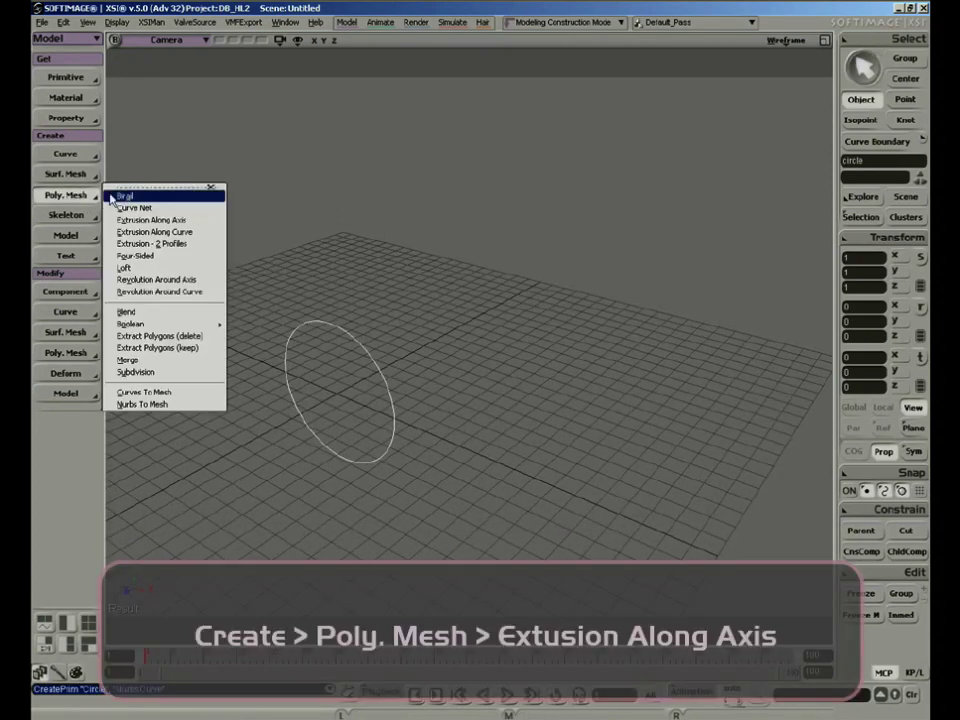
left_click(192, 221)
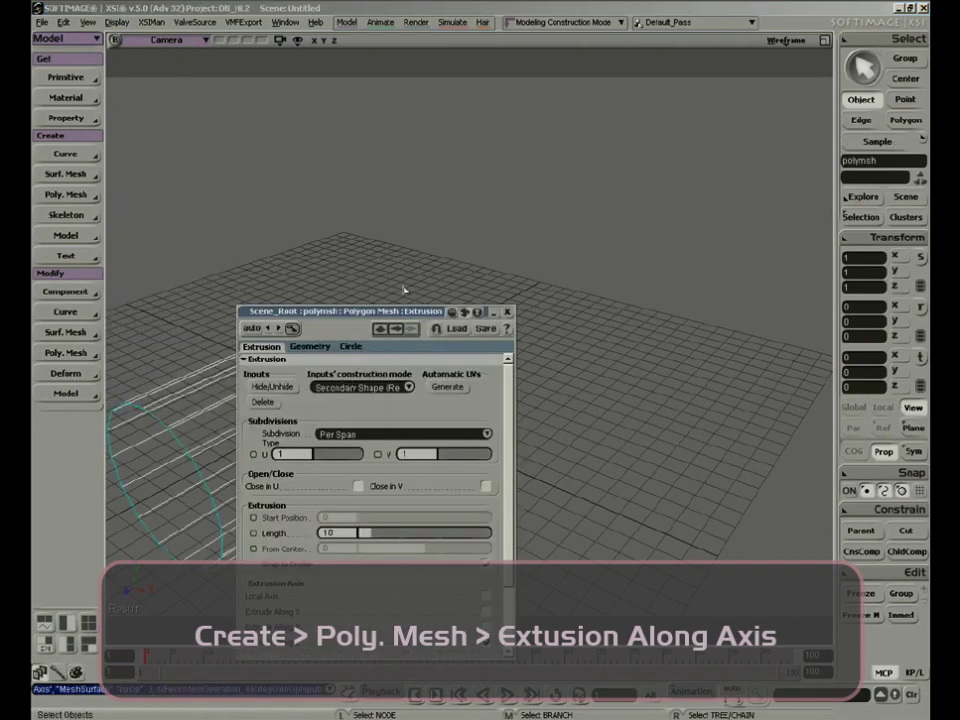
Step: Set the Camera view to Shaded display and place the extrusion properties window clear of the tube
left_click_drag(350, 311, 575, 131)
left_click(785, 40)
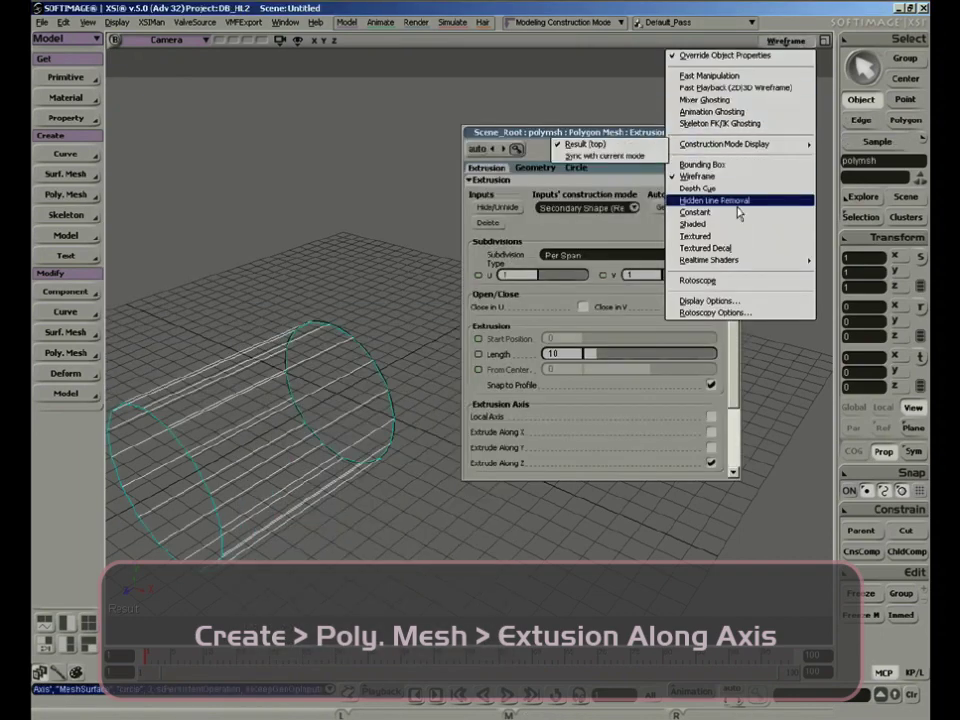
left_click(720, 221)
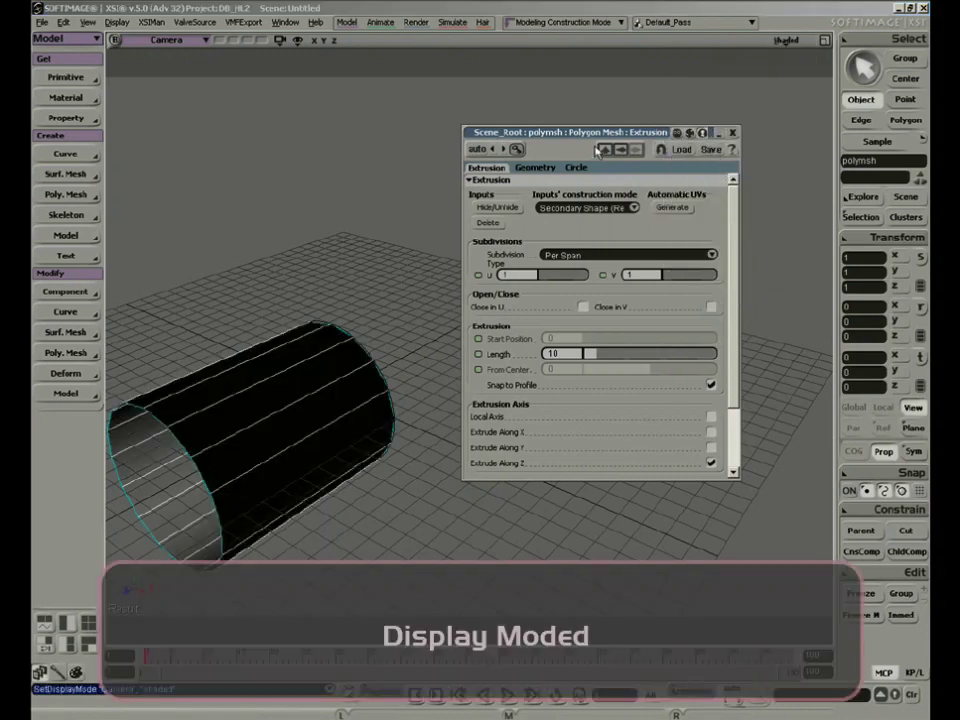
left_click_drag(602, 135, 641, 122)
key("s")
right_click_drag(268, 411, 323, 381)
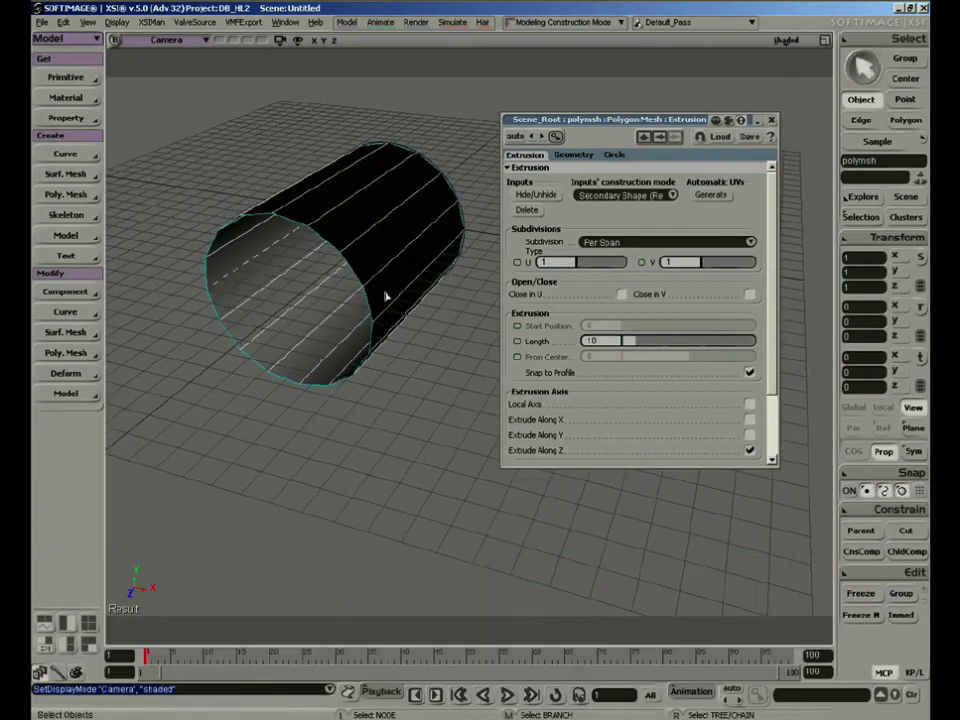
Step: Invert the polygons of the extruded tube so its outer faces are shaded
left_click(72, 352)
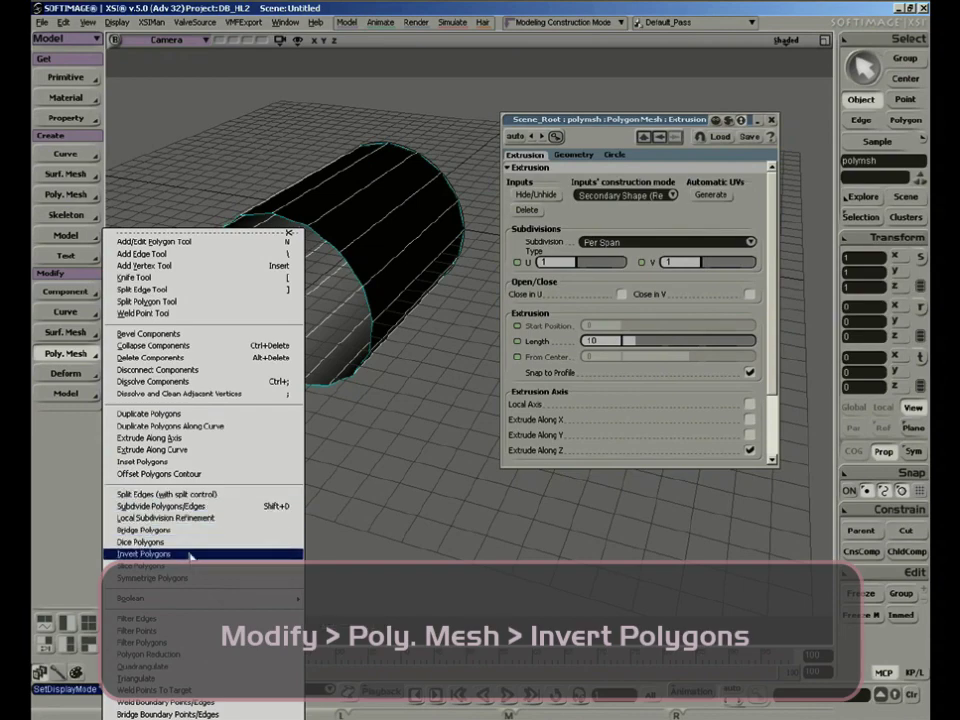
left_click(186, 553)
right_click_drag(332, 368, 383, 282)
right_click_drag(407, 345, 430, 321)
mouse_move(385, 357)
right_mouse_down()
mouse_move(371, 343)
mouse_move(377, 317)
mouse_move(377, 339)
mouse_move(356, 334)
mouse_move(383, 336)
right_mouse_up()
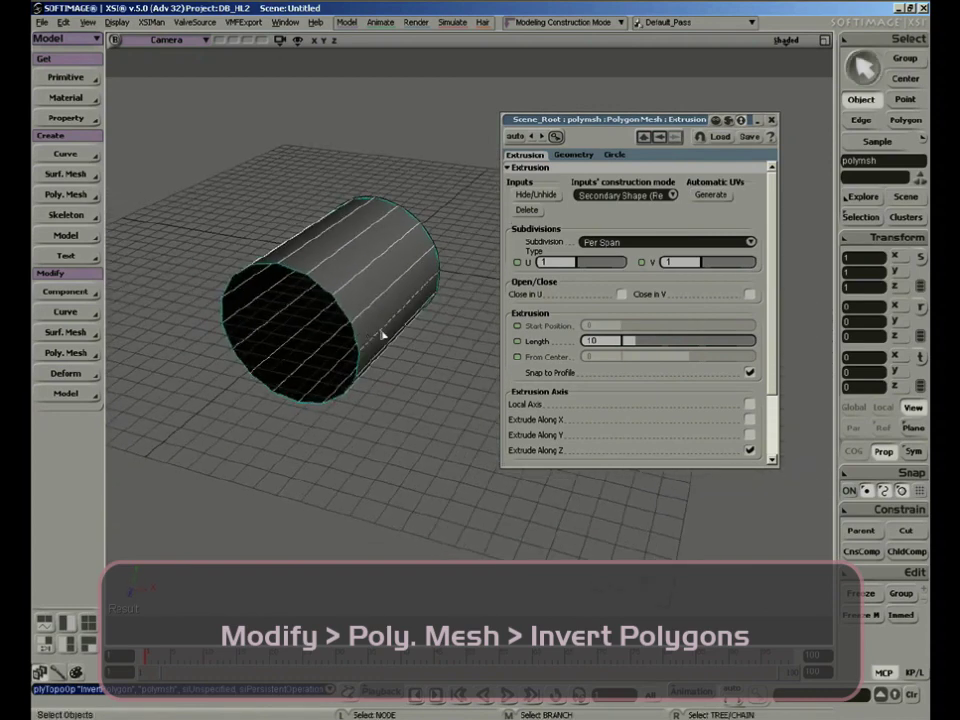
Step: Reduce the extruded tube's geometry subdivisions to 8
scroll(767, 398, "down", 3)
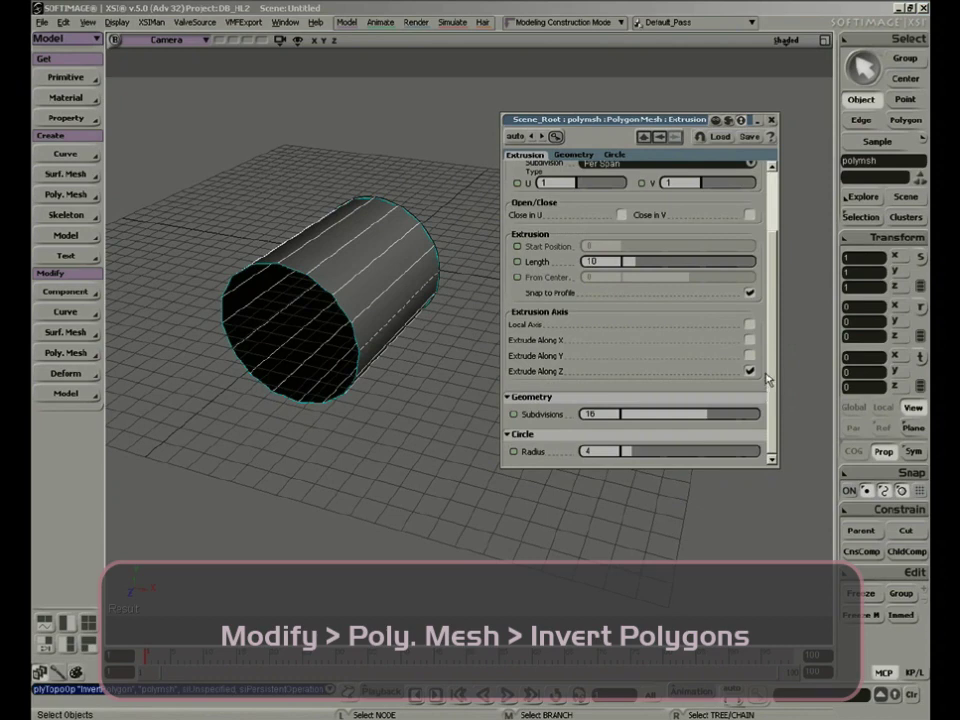
scroll(767, 378, "up", 3)
scroll(771, 365, "down", 3)
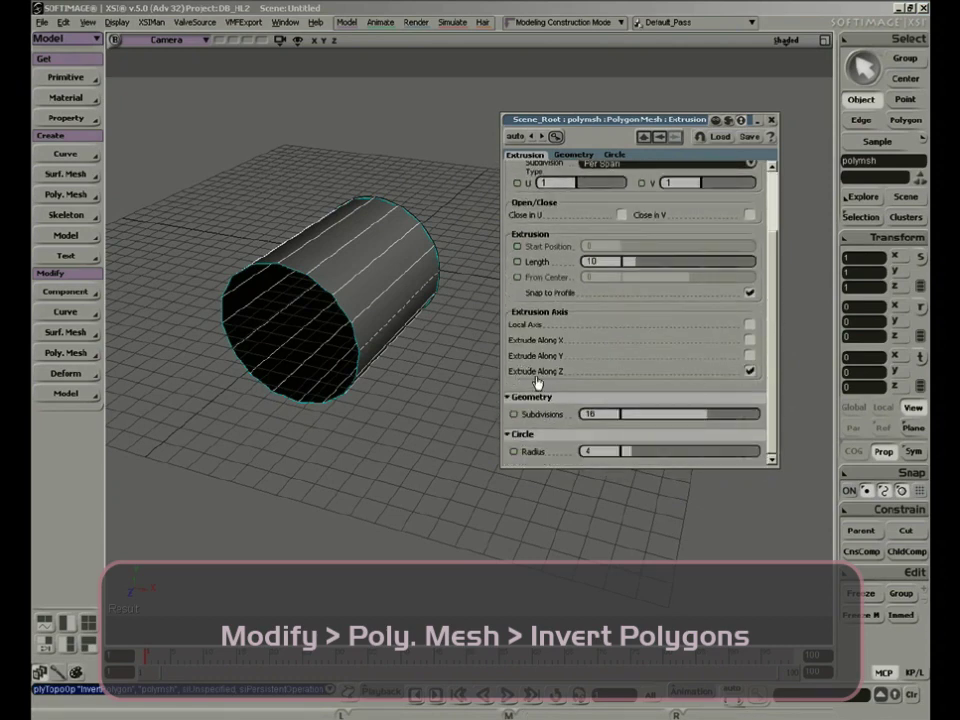
left_click_drag(697, 425, 690, 421)
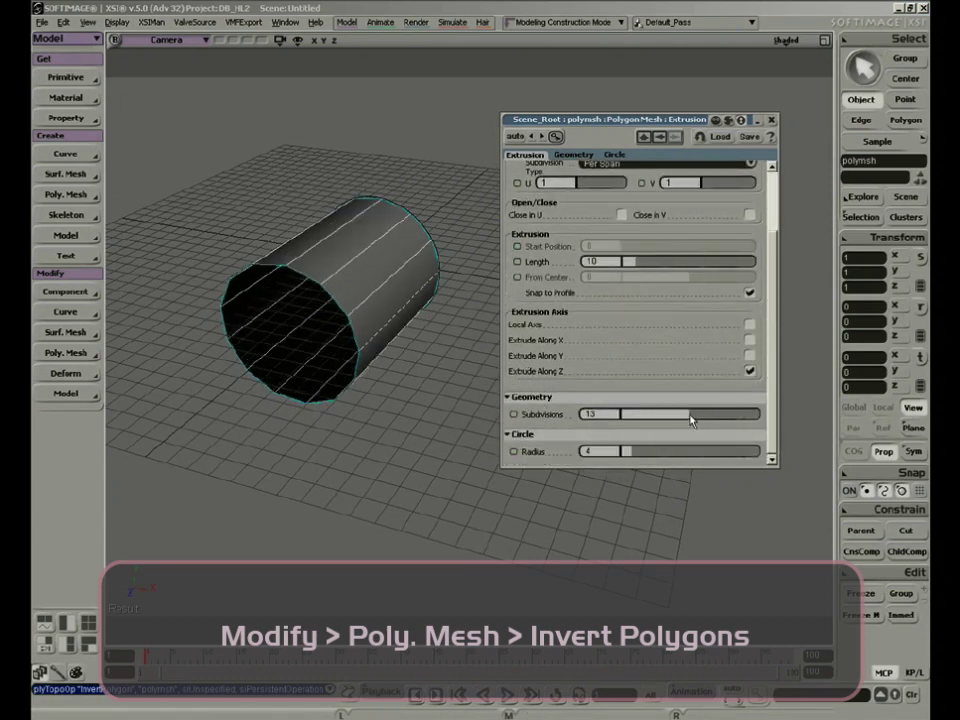
left_click_drag(614, 428, 661, 431)
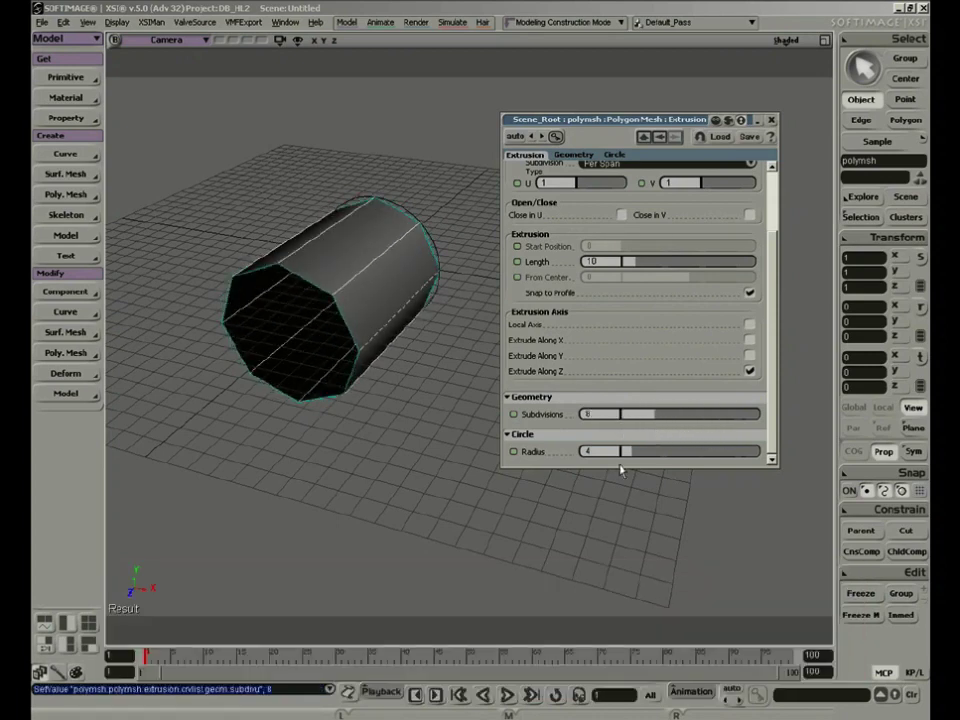
Step: Set the extruded tube's circle radius to 6.069 and its subdivisions to 3 in U and 6 in V
left_click_drag(628, 456, 652, 454)
left_click_drag(775, 346, 764, 284)
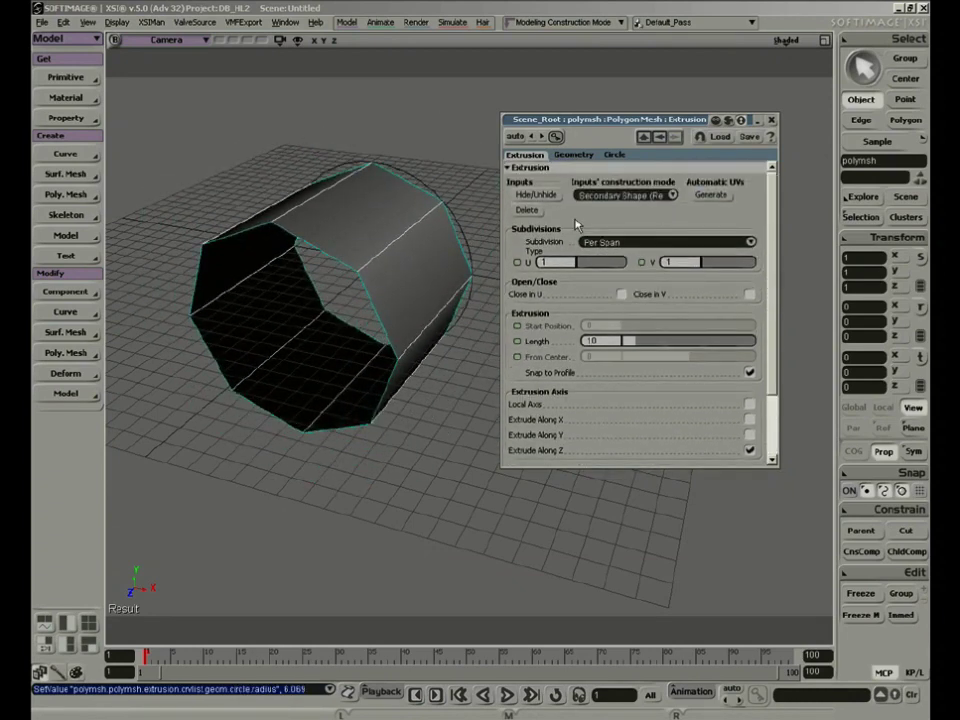
mouse_move(584, 268)
left_mouse_down()
mouse_move(604, 265)
mouse_move(578, 265)
mouse_move(597, 266)
mouse_move(585, 270)
left_mouse_up()
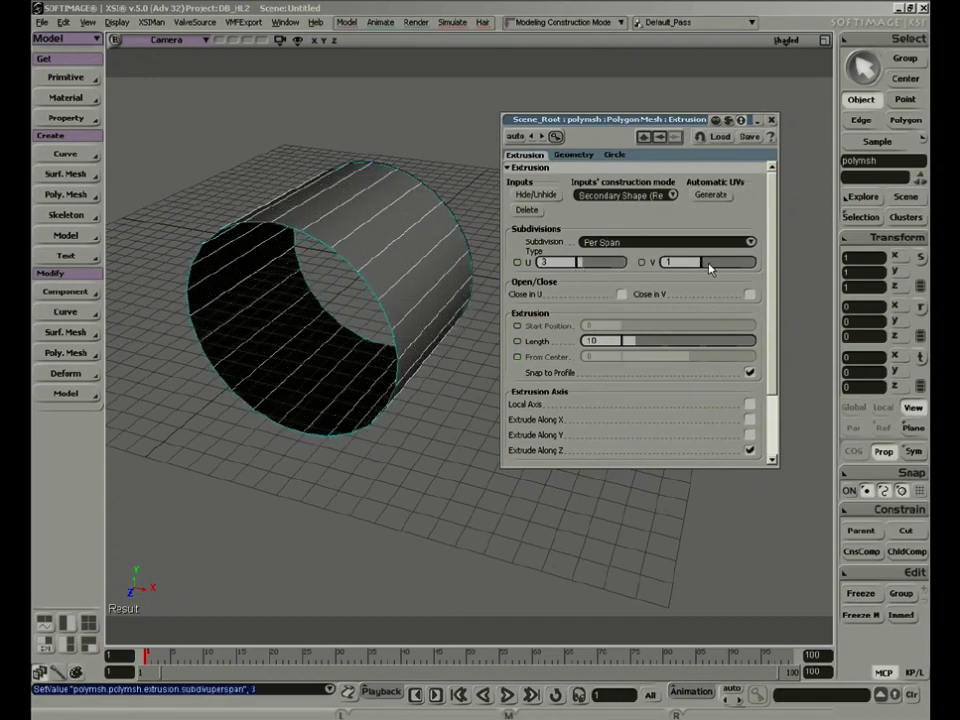
mouse_move(710, 268)
left_mouse_down()
mouse_move(746, 266)
mouse_move(706, 274)
left_mouse_up()
Step: Test closing the extrusion in U and toggle the visibility of its input curve
left_click(621, 294)
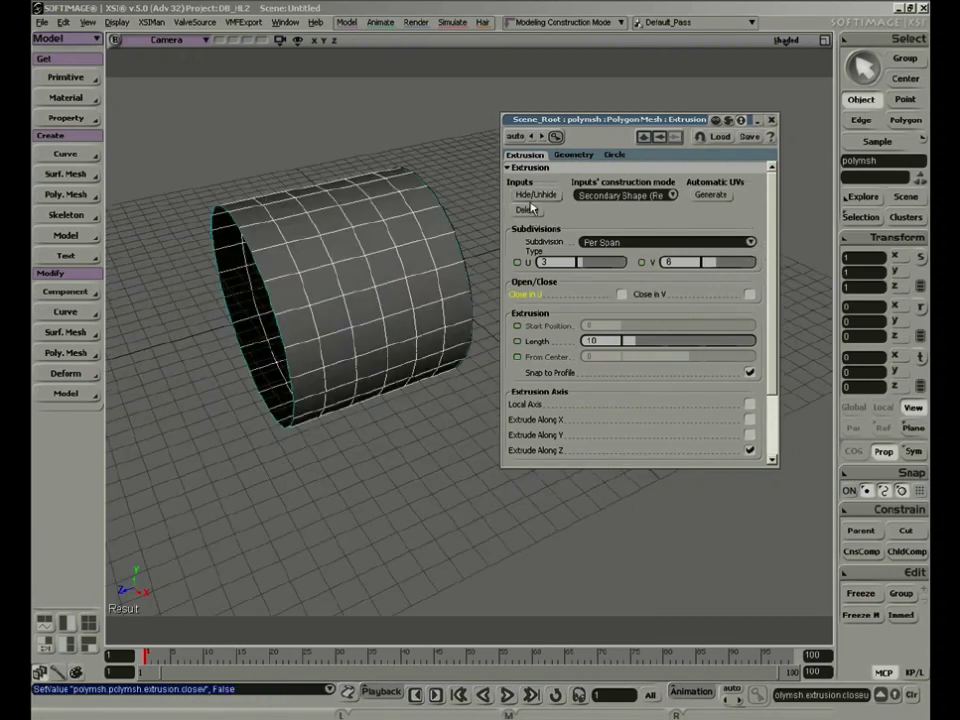
left_click(553, 196)
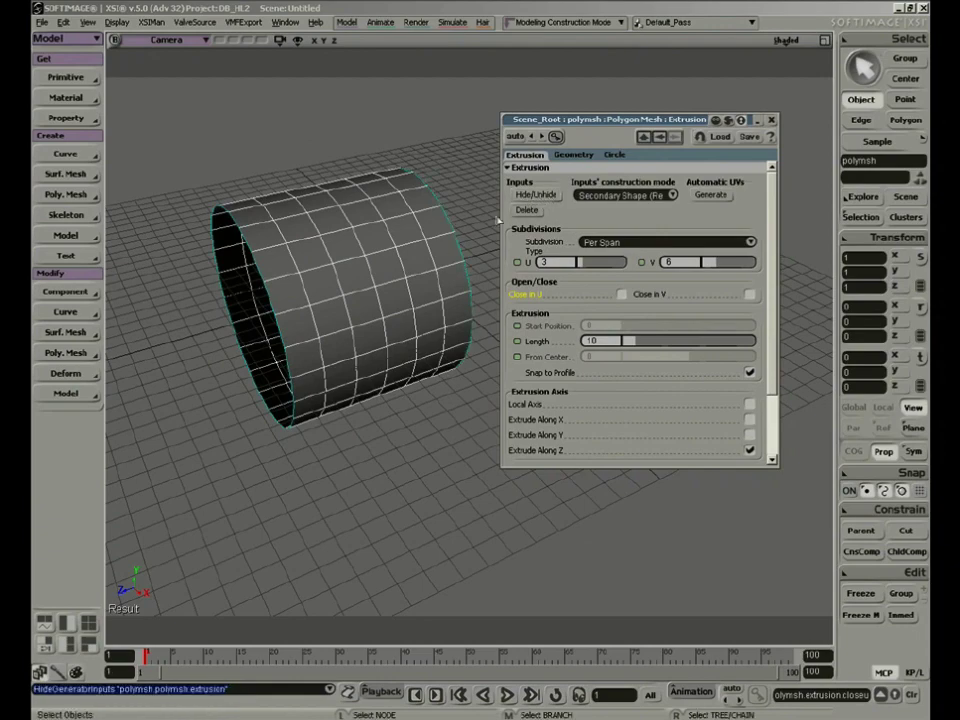
key("s")
right_click_drag(461, 229, 521, 184)
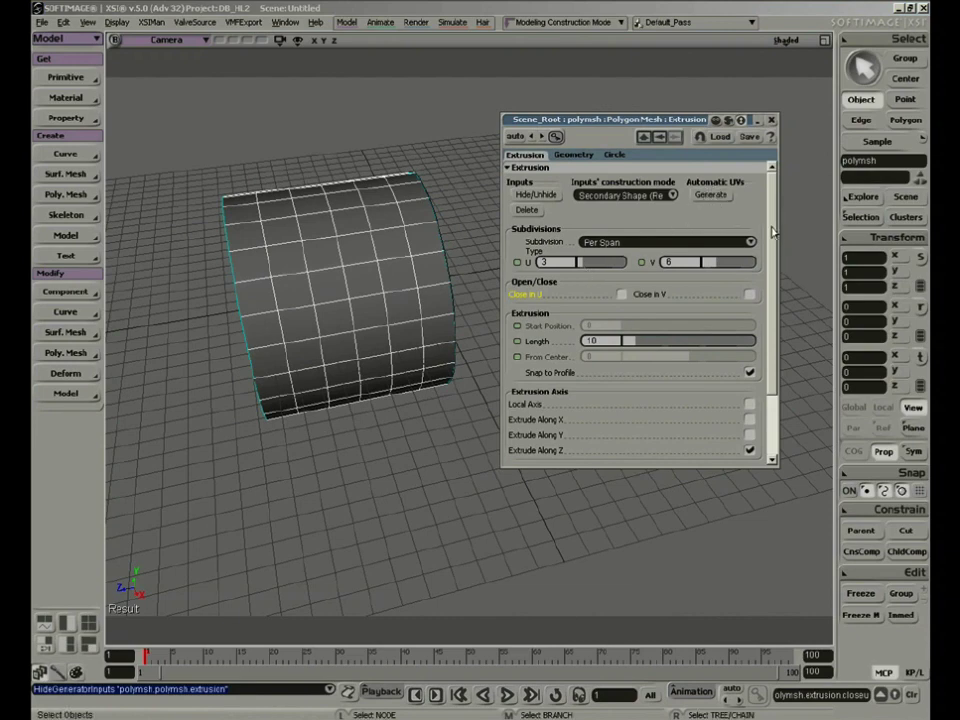
Step: Lengthen the tube's extrusion to 13.757 and inspect it from several angles
left_click_drag(771, 232, 757, 293)
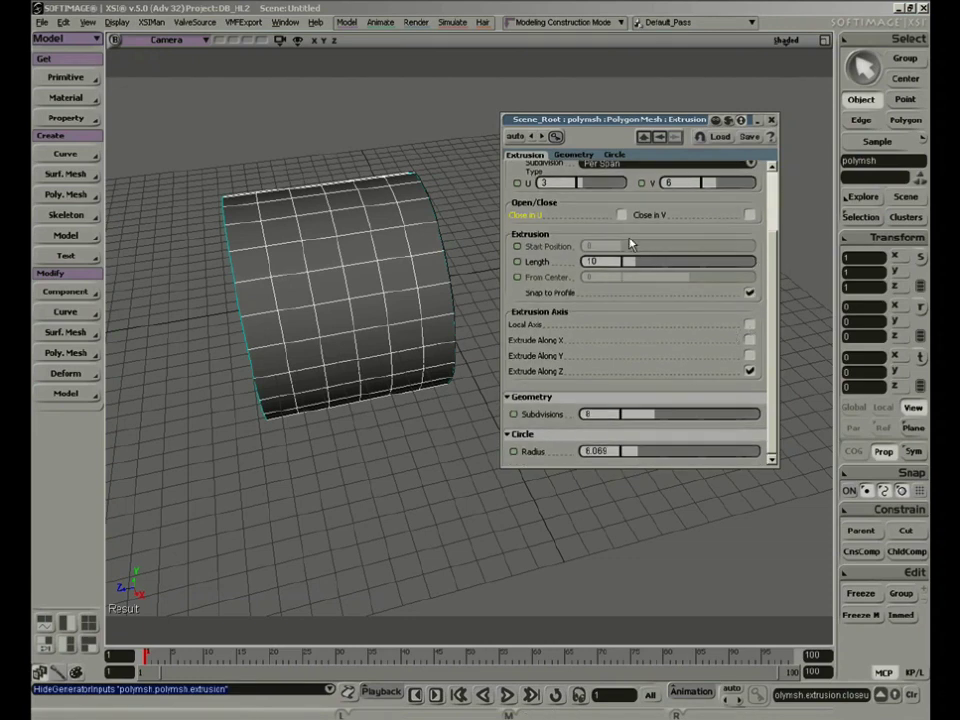
mouse_move(634, 268)
left_mouse_down()
mouse_move(688, 270)
mouse_move(641, 274)
left_mouse_up()
key("s")
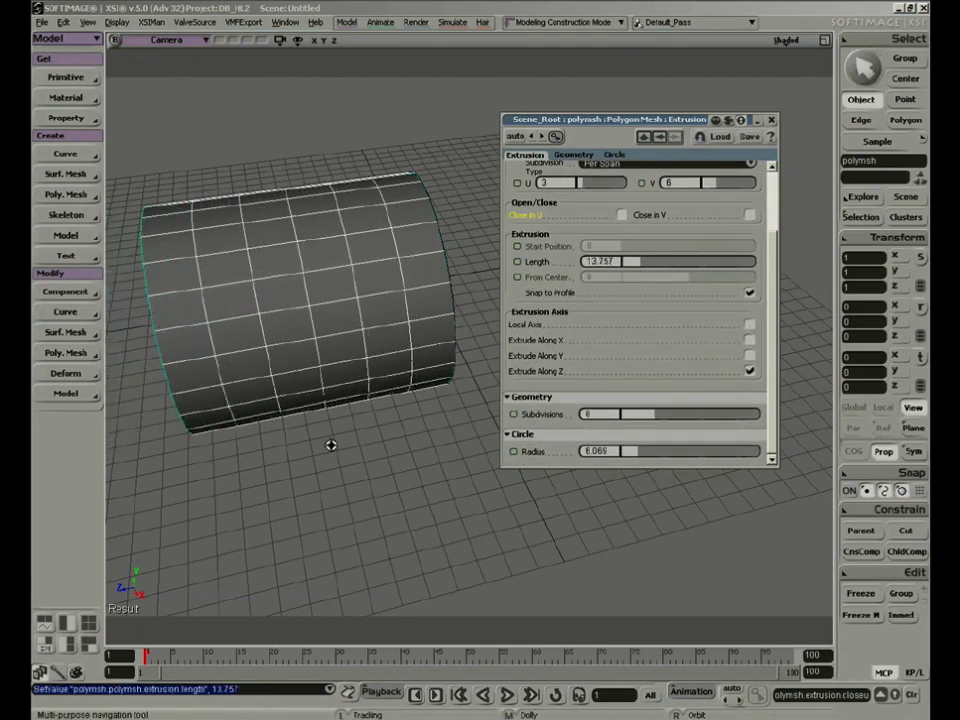
right_click_drag(330, 446, 391, 376)
middle_click_drag(402, 340, 452, 193)
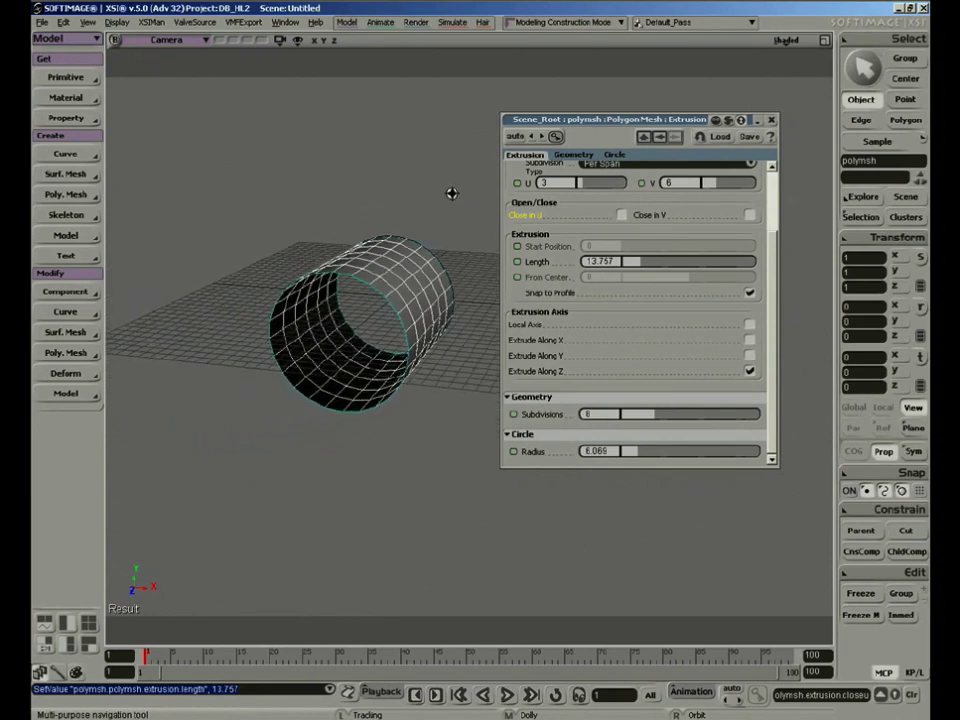
right_click_drag(452, 193, 416, 247)
Step: Select the source circle in the scene explorer and reshape its upper part with Tweak Curve
key("8")
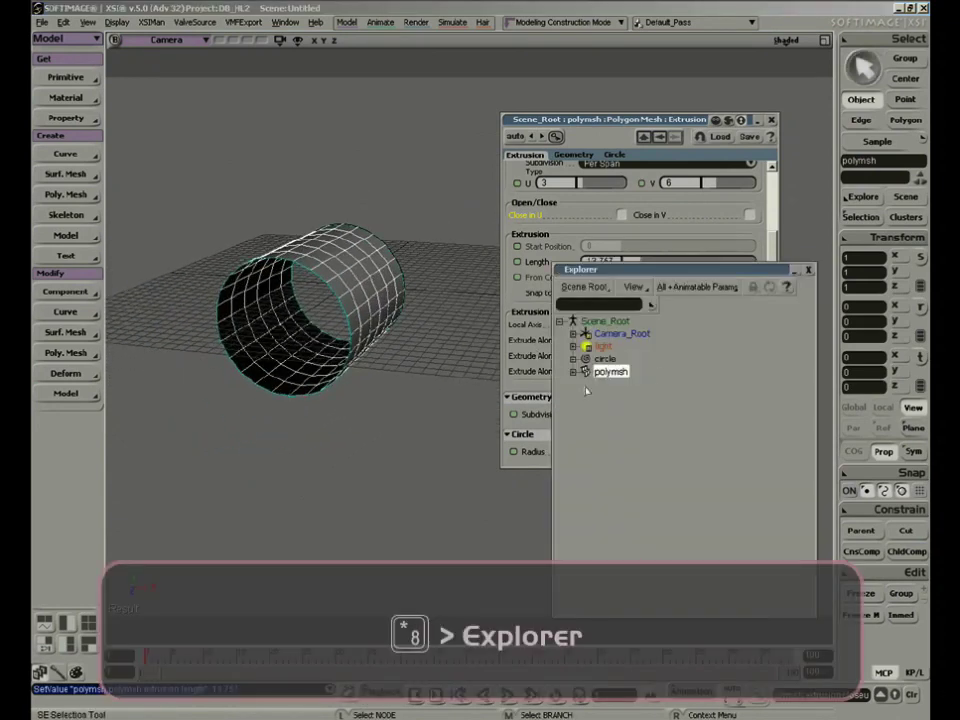
left_click(604, 358)
key("s")
right_click_drag(321, 313, 343, 293)
key("m")
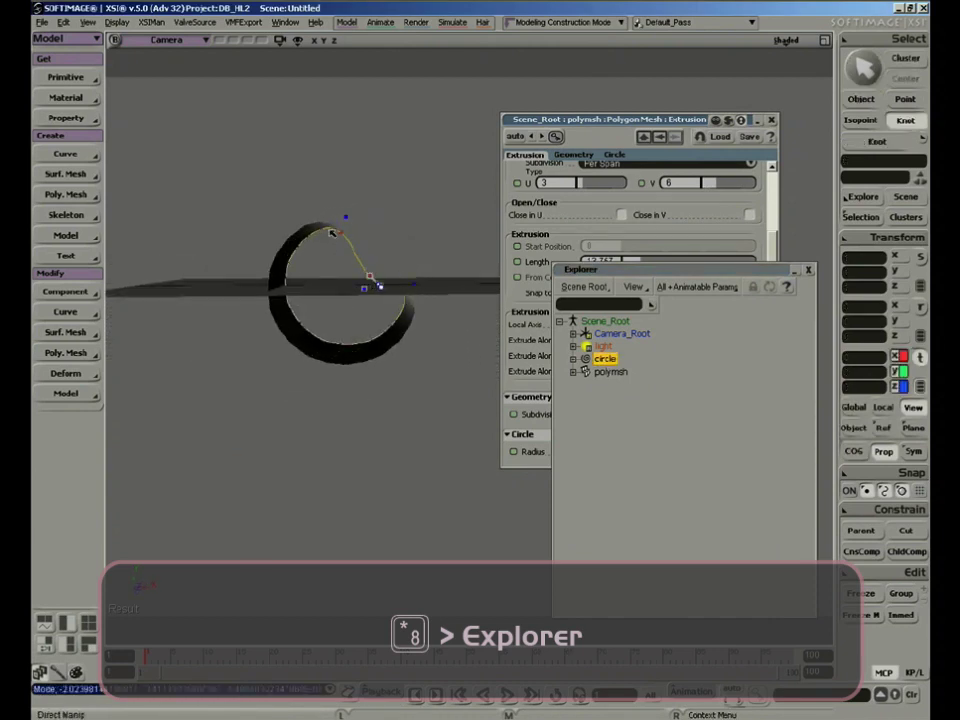
left_click_drag(321, 244, 270, 205)
key("s")
right_click_drag(270, 205, 345, 241)
Step: Tweak the circle curve's bottom point sideways and return to object selection
key("m")
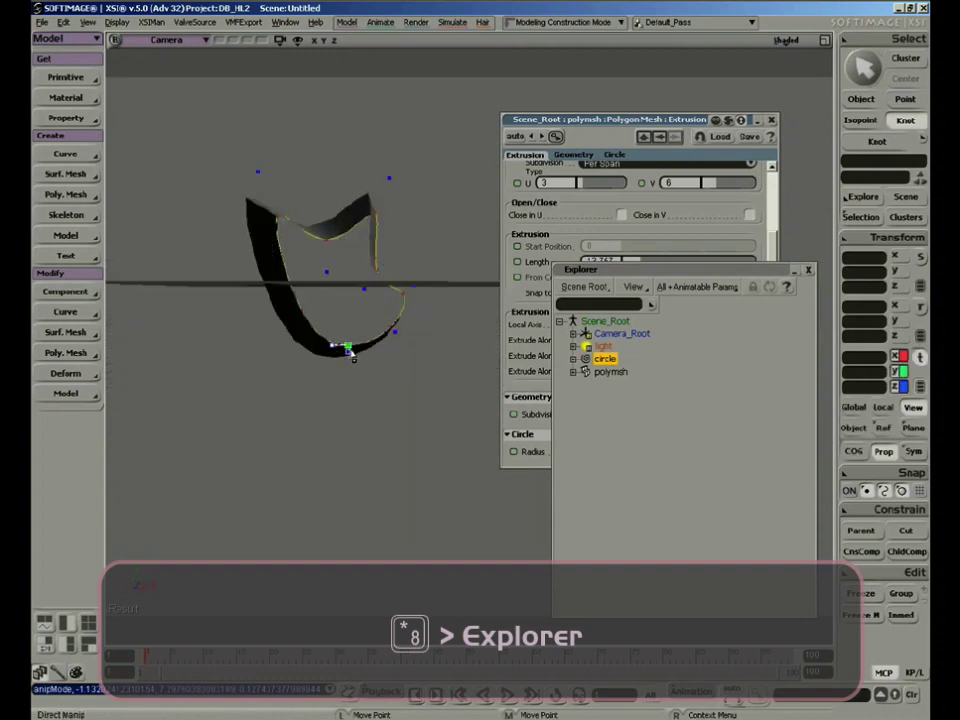
left_click_drag(352, 343, 295, 343)
key("s")
right_click_drag(295, 343, 222, 344)
key("space")
Step: Add one extra control point on the outer side of the circle curve with the Add-Point Tool by CVs
key("s")
right_click_drag(233, 297, 166, 337)
left_click(77, 314)
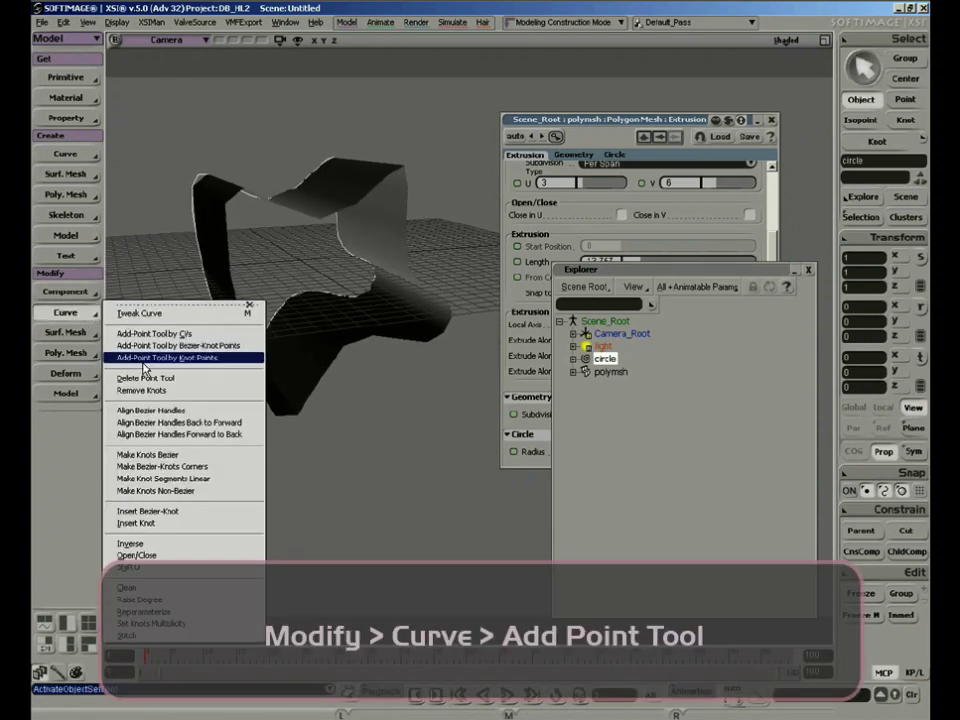
left_click(202, 334)
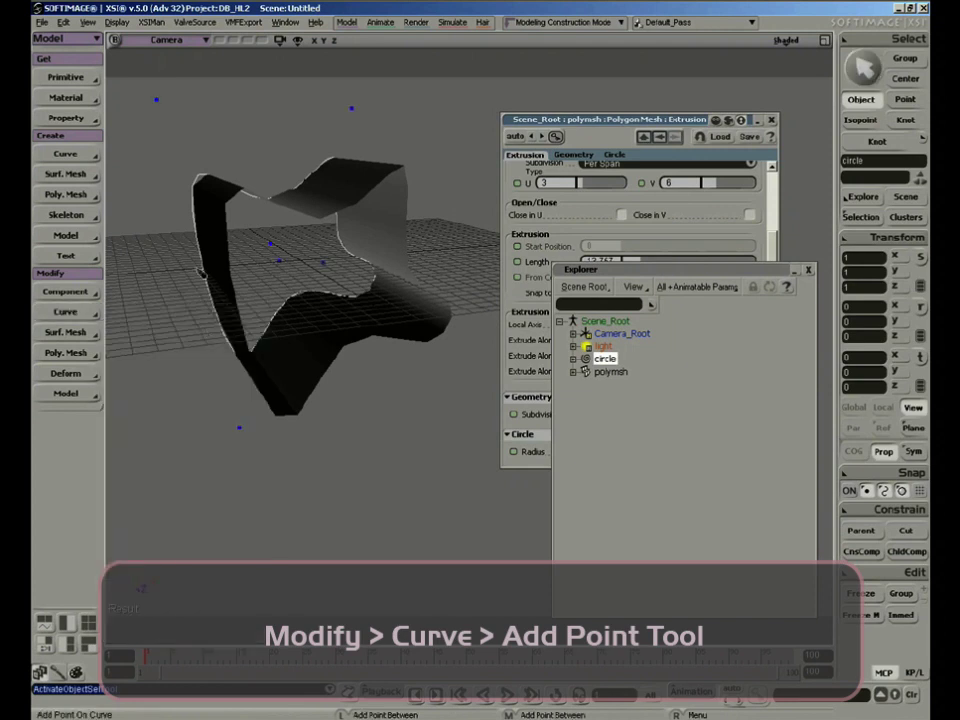
left_click(205, 300)
key("ctrl+z")
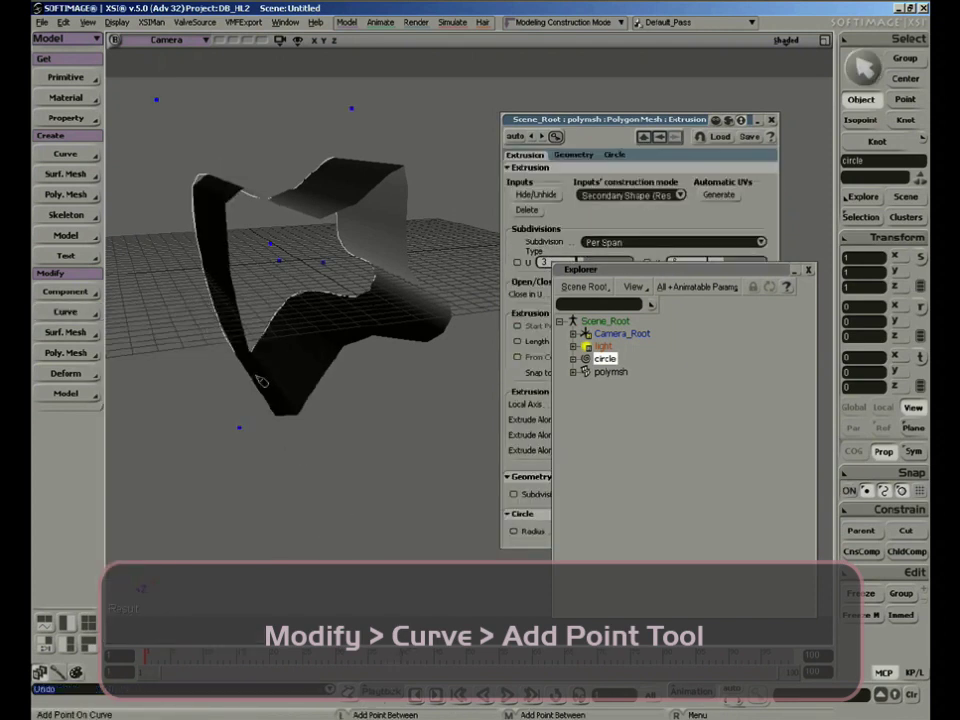
right_click(210, 278)
left_click(202, 274)
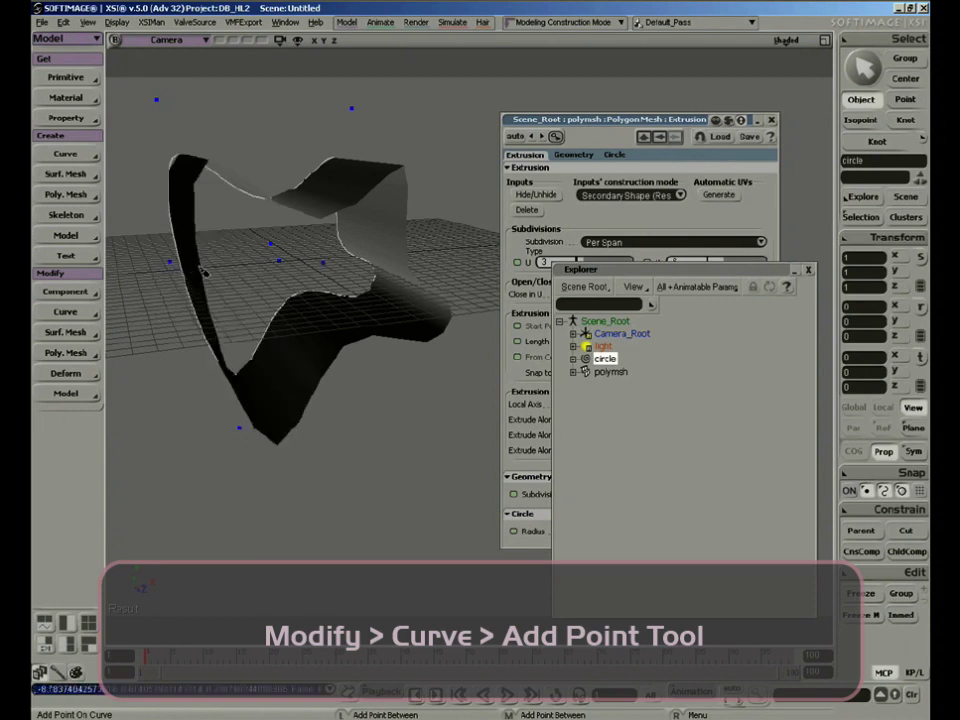
Step: Tweak the curve around the added point, pulling that side of the profile inward
key("m")
key("s")
mouse_move(230, 279)
right_mouse_down()
mouse_move(214, 283)
mouse_move(236, 274)
right_mouse_up()
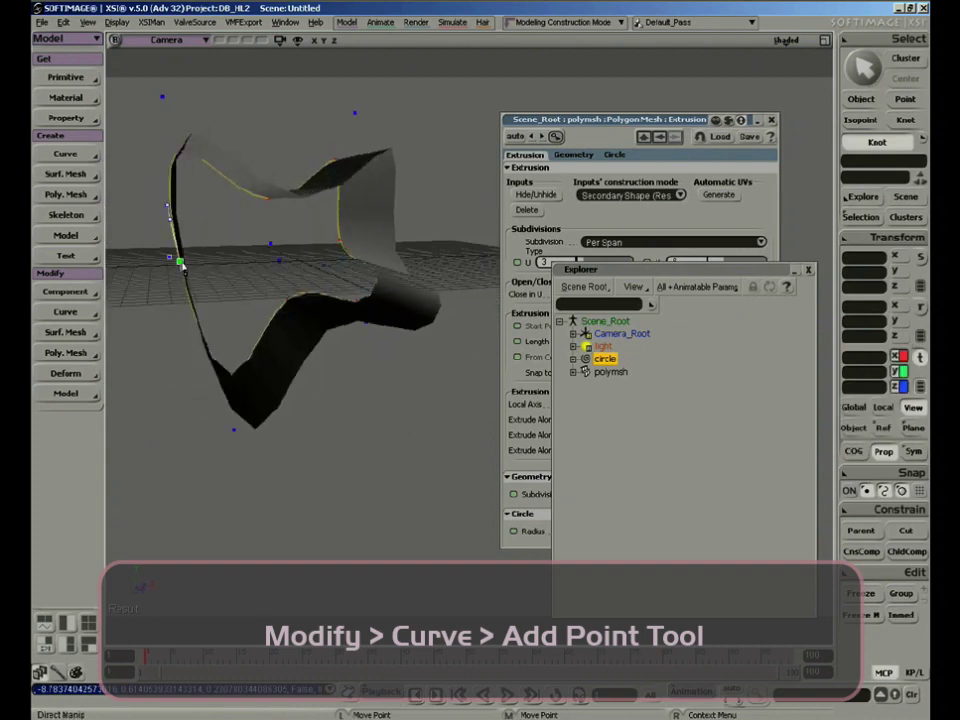
left_click_drag(183, 266, 242, 272)
left_click_drag(233, 222, 236, 256)
key("s")
right_click_drag(341, 386, 359, 347)
Step: Select the extruded polygon mesh and delete it, keeping the reshaped circle curve
key("space")
left_click(365, 302)
key("s")
right_click_drag(330, 371, 341, 326)
key("Delete")
Step: Draw an S-shaped cubic curve by CVs, starting near the middle of the grid
key("s")
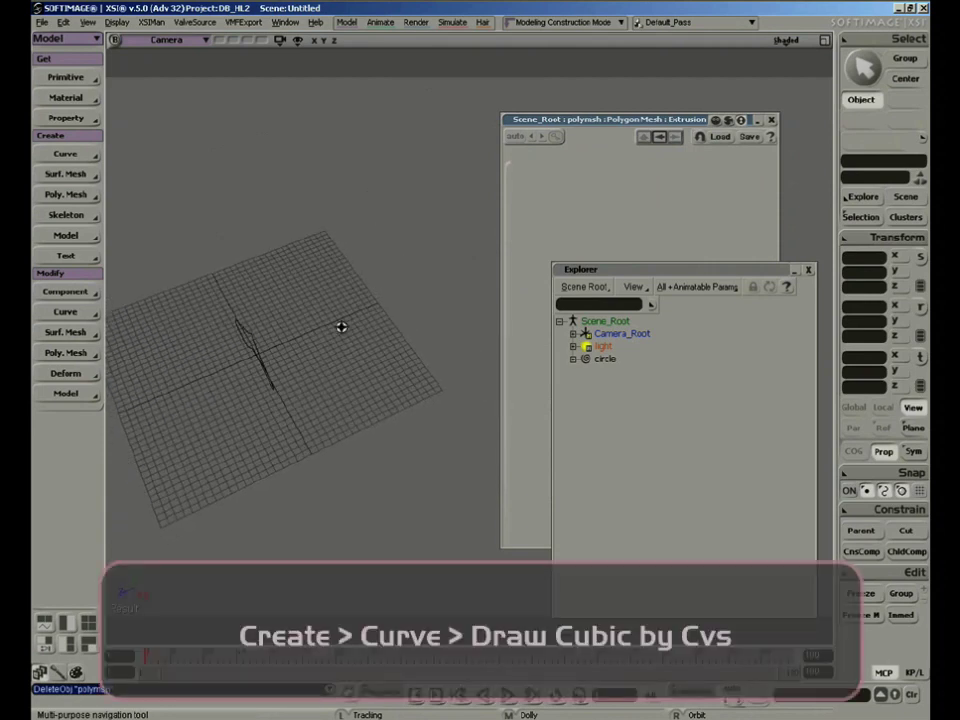
left_click(72, 156)
left_click(141, 155)
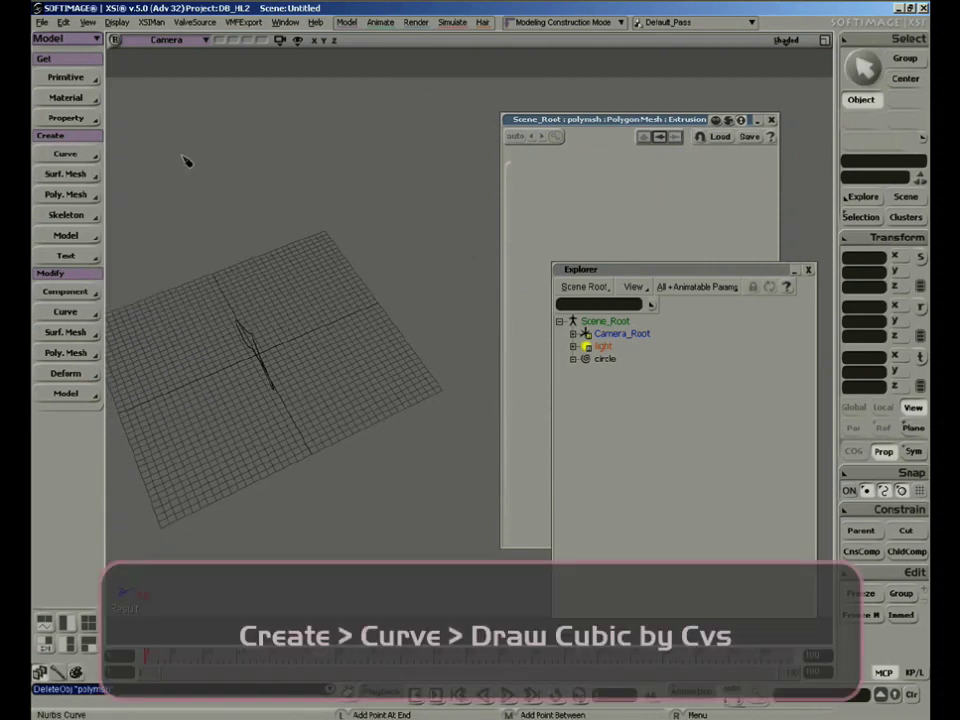
left_click(278, 341)
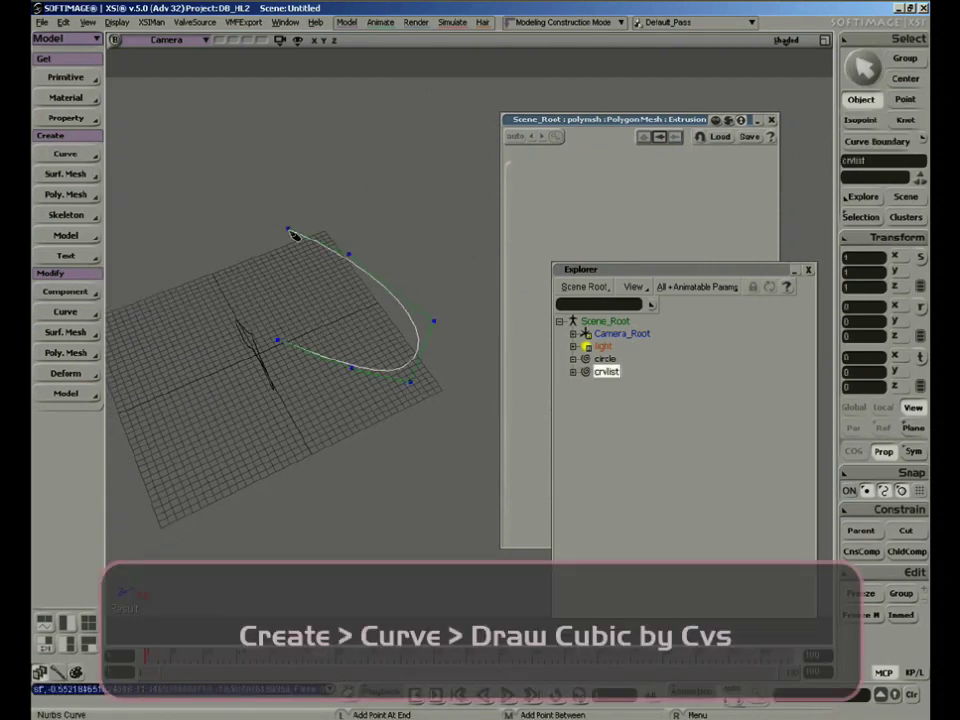
mouse_move(361, 358)
right_mouse_down()
mouse_move(347, 253)
mouse_move(321, 343)
mouse_move(390, 388)
mouse_move(367, 420)
mouse_move(324, 418)
mouse_move(354, 403)
mouse_move(334, 420)
mouse_move(354, 364)
mouse_move(334, 366)
right_mouse_up()
Step: Extrude the reshaped circle along the S-shaped curve into a polygon mesh
key("space")
left_click(334, 401)
key("s")
left_click(66, 194)
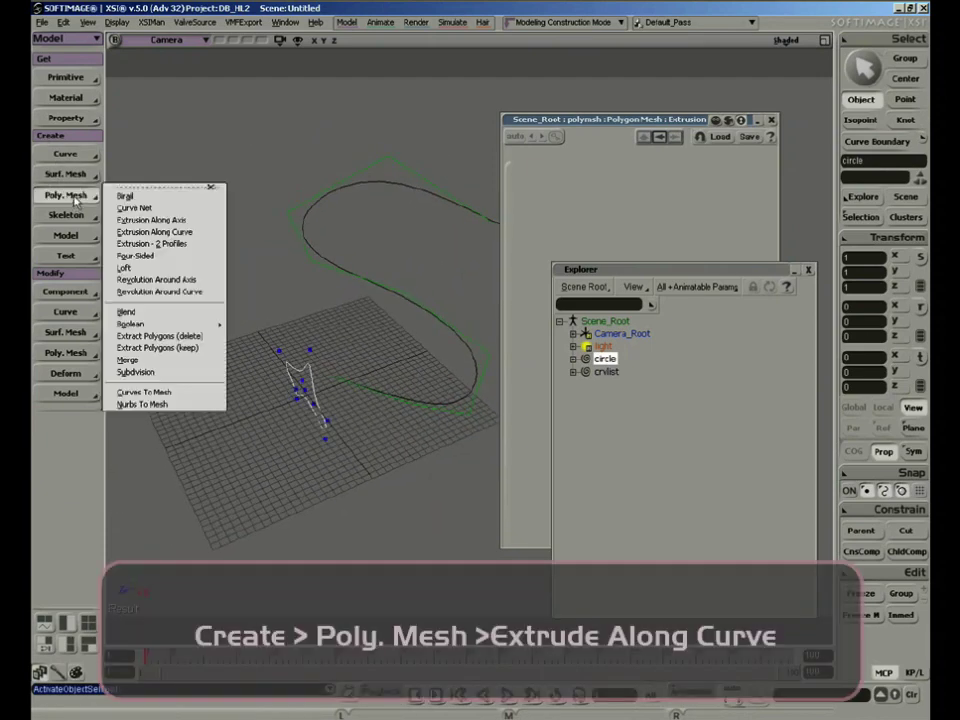
left_click(209, 234)
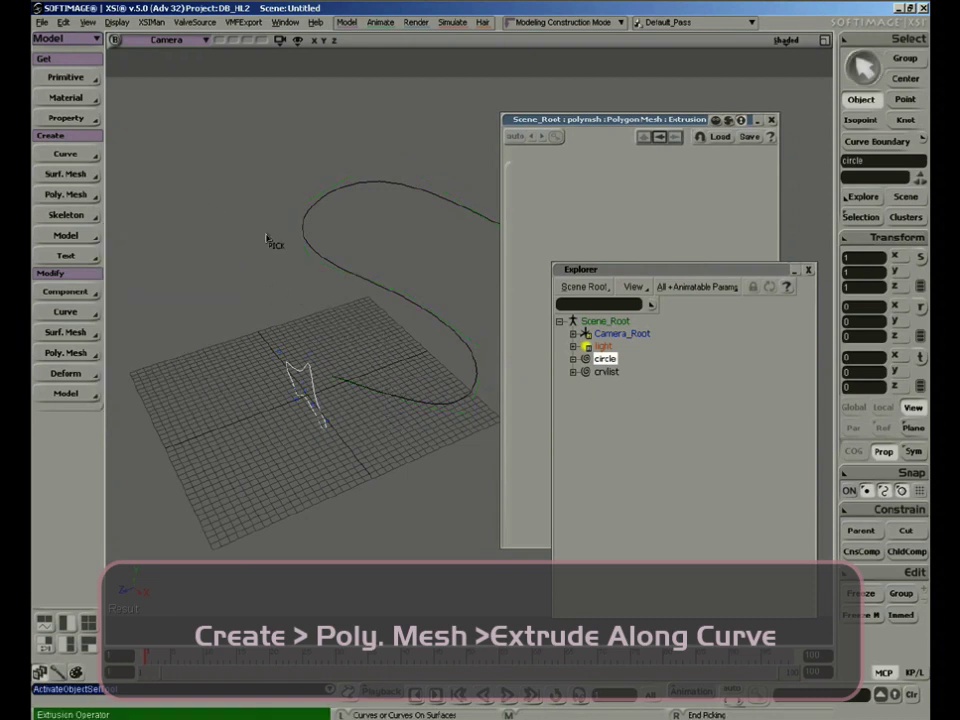
left_click(399, 397)
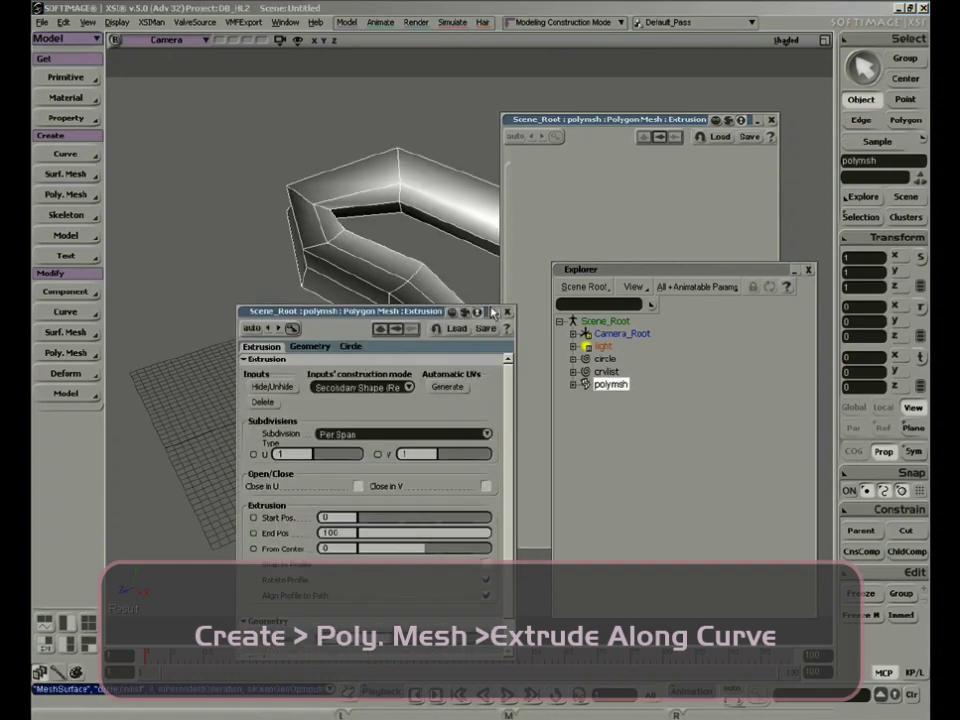
Step: Close the scene explorer and place the new extrusion's properties window clear of the swept mesh
left_click(809, 271)
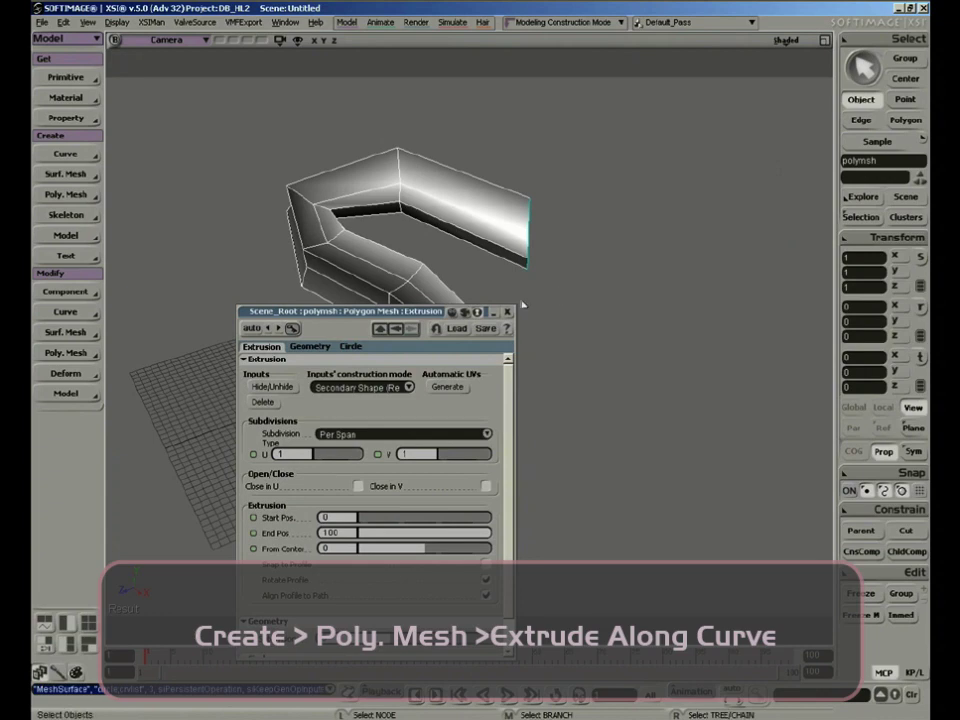
left_click_drag(401, 311, 696, 113)
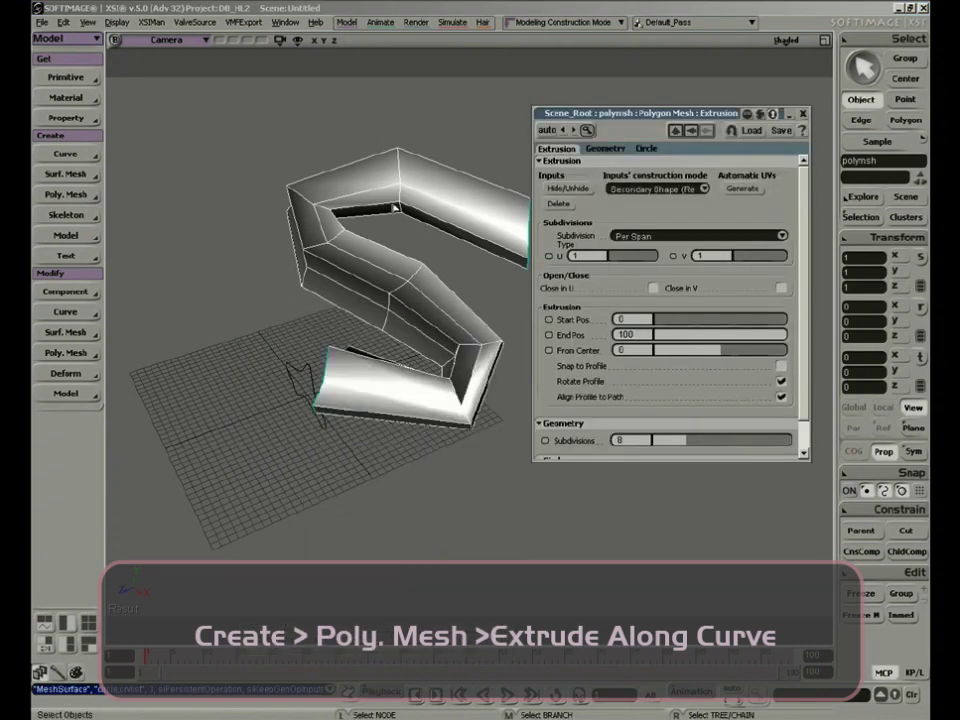
key("s")
right_click_drag(395, 207, 373, 313)
left_click_drag(373, 313, 309, 321)
right_click_drag(309, 321, 321, 392)
left_click_drag(659, 121, 642, 118)
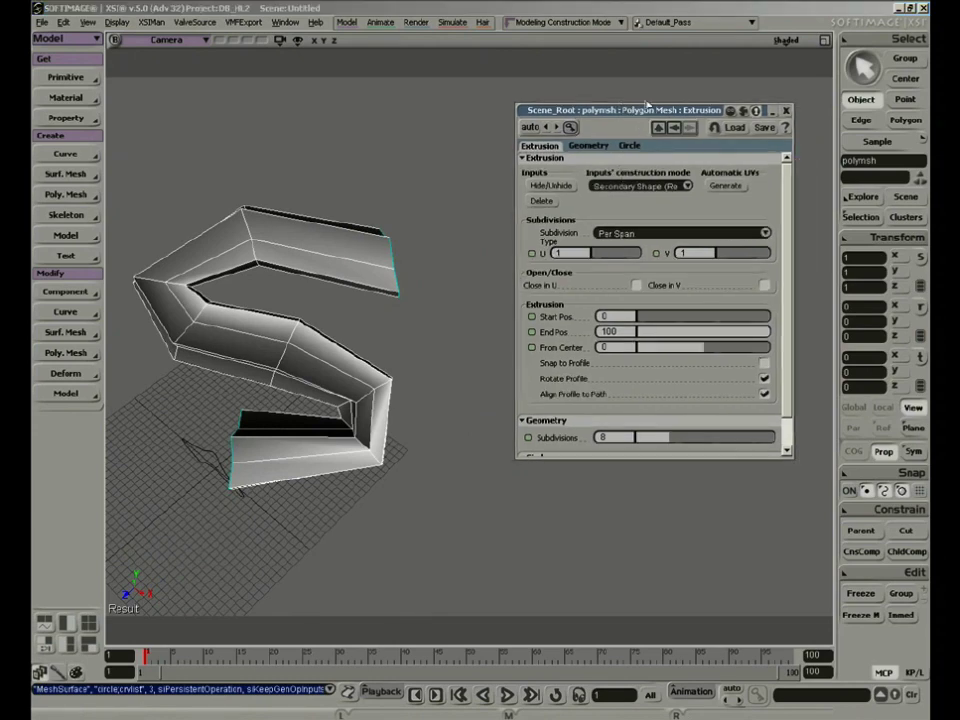
Step: Set the swept mesh's subdivisions per span to 3 in U and 5 in V
mouse_move(603, 258)
left_mouse_down()
mouse_move(628, 256)
mouse_move(610, 259)
left_mouse_up()
mouse_move(727, 259)
left_mouse_down()
mouse_move(743, 260)
mouse_move(731, 259)
left_mouse_up()
key("s")
mouse_move(345, 396)
right_mouse_down()
mouse_move(365, 386)
mouse_move(420, 283)
mouse_move(435, 371)
mouse_move(280, 395)
mouse_move(360, 390)
right_mouse_up()
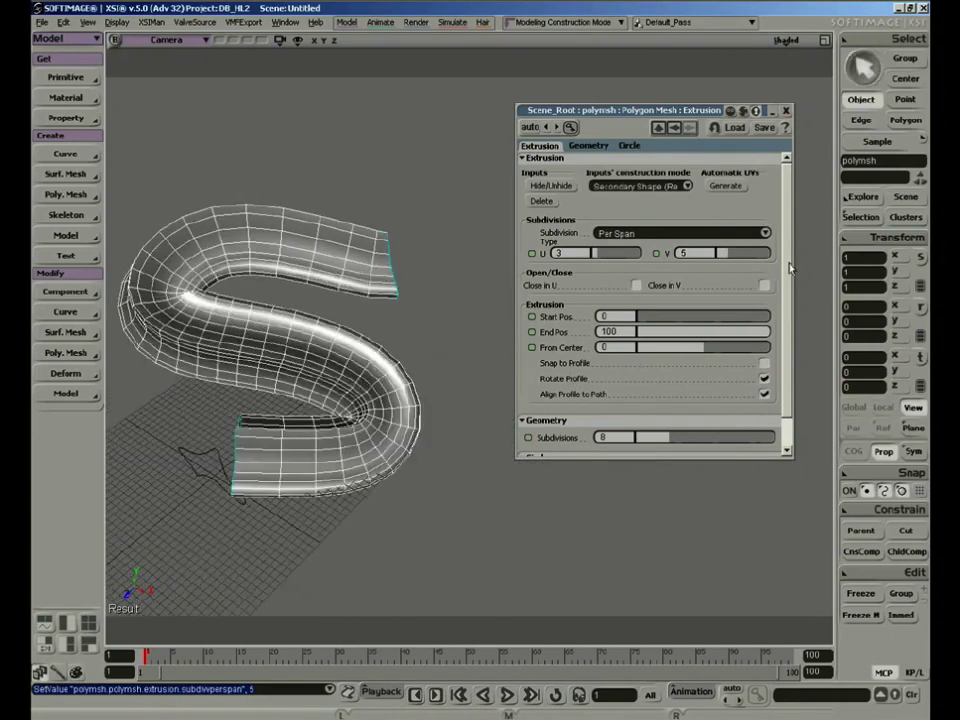
Step: Try a different geometry subdivisions value on the swept mesh and undo it
left_click_drag(789, 267, 783, 340)
left_click_drag(650, 402, 671, 421)
key("ctrl+z")
Step: Set the swept profile's circle radius to 5.817 and check the mesh's shape
key("s")
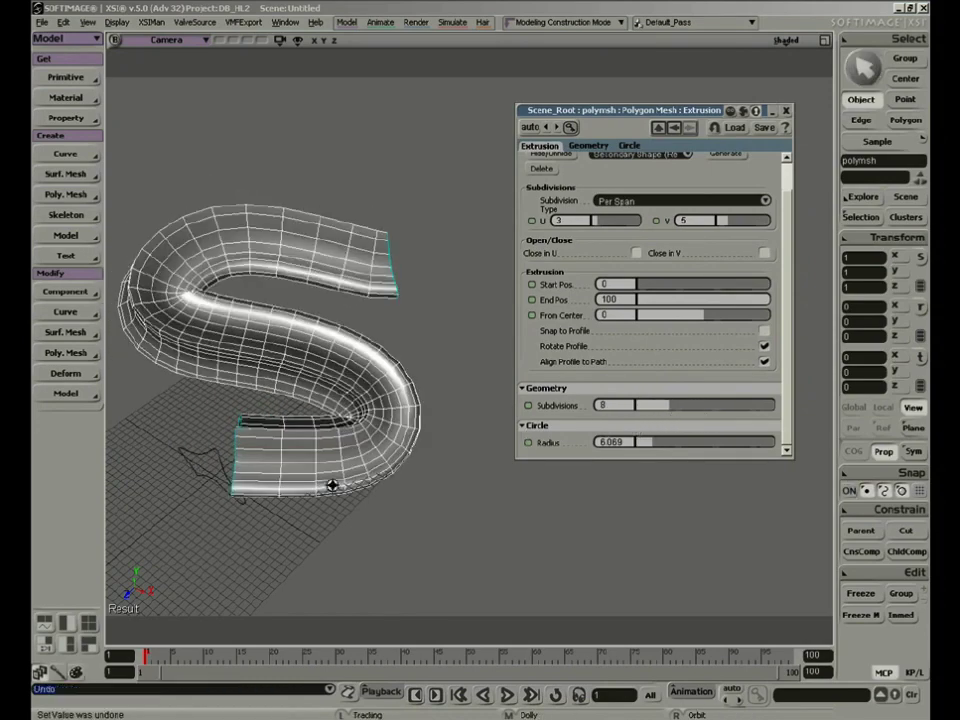
right_click_drag(332, 484, 475, 455)
mouse_move(650, 445)
left_mouse_down()
mouse_move(620, 447)
mouse_move(657, 456)
left_mouse_up()
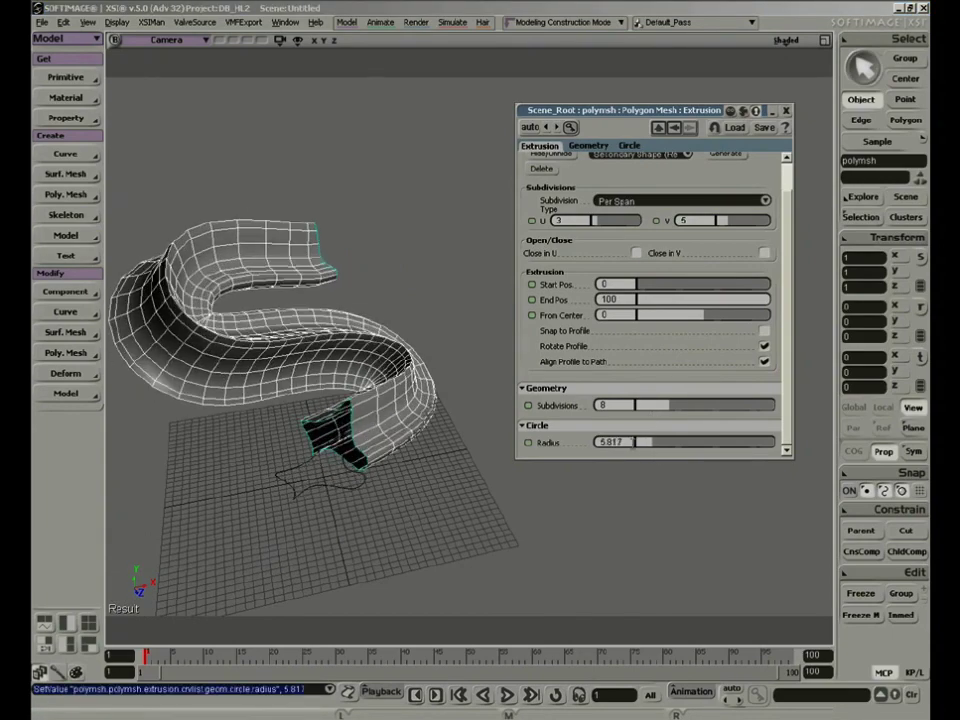
key("s")
right_click_drag(440, 400, 374, 369)
left_click_drag(374, 369, 407, 421)
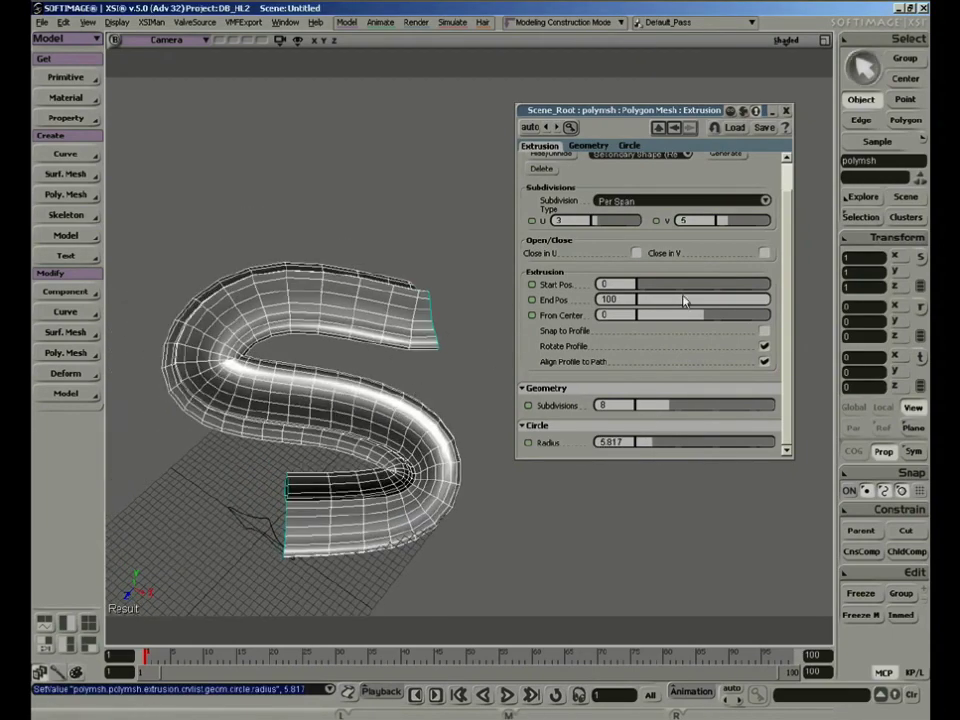
Step: Run the extrusion's end position down to 0 and back up to 100 to test growth along the path
left_click_drag(762, 305, 517, 305)
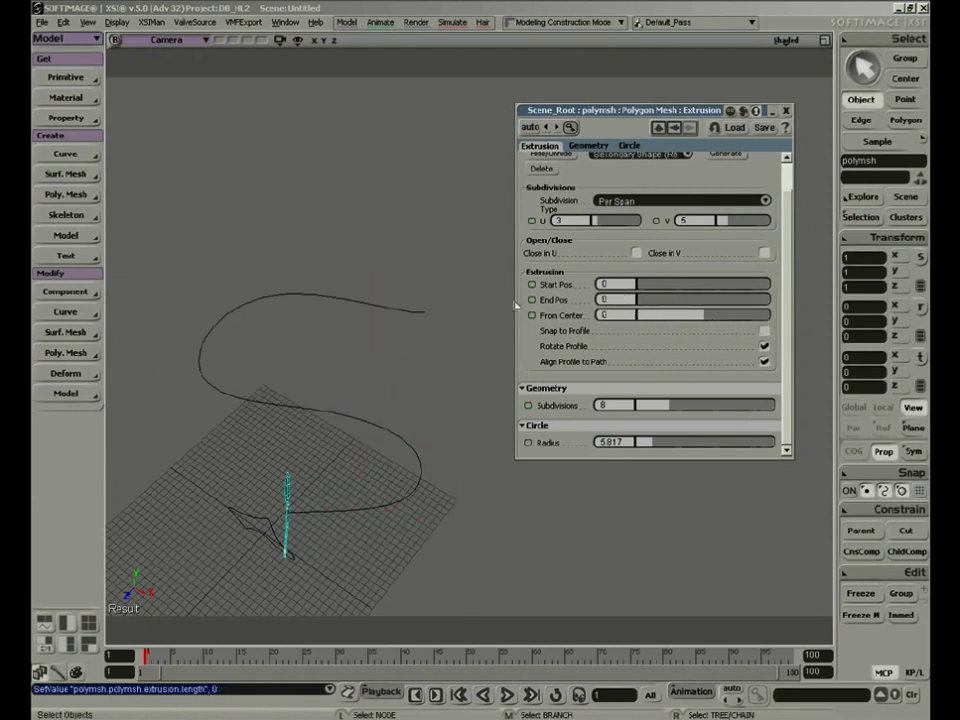
left_click_drag(650, 310, 785, 258)
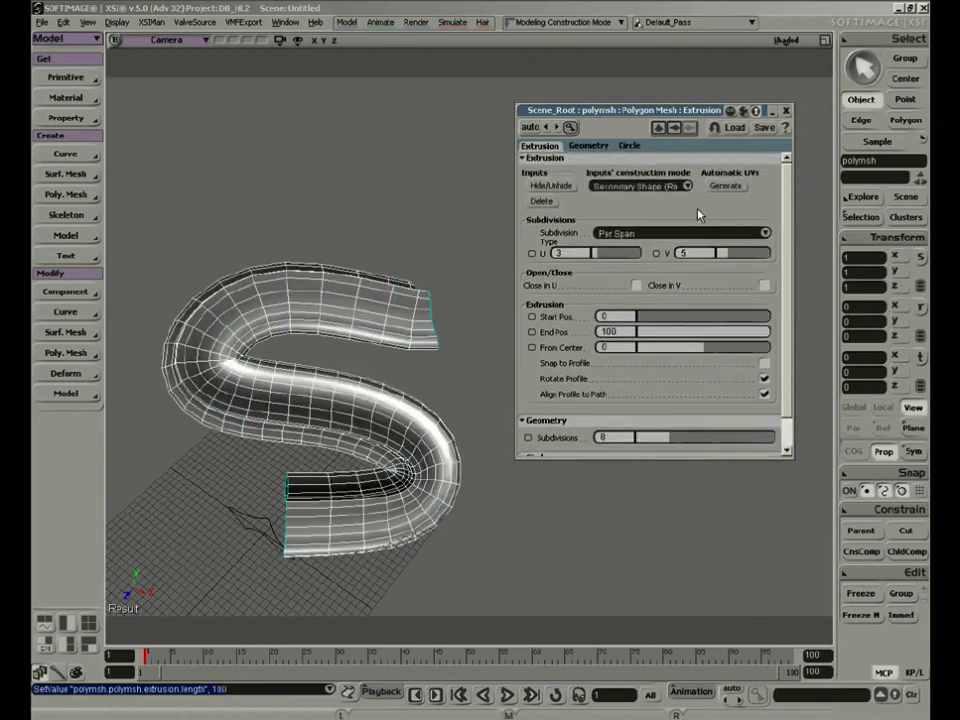
key("s")
right_click_drag(398, 326, 337, 238)
Step: Toggle the visibility of the swept extrusion's input curves and inspect the mesh
left_click(562, 190)
key("s")
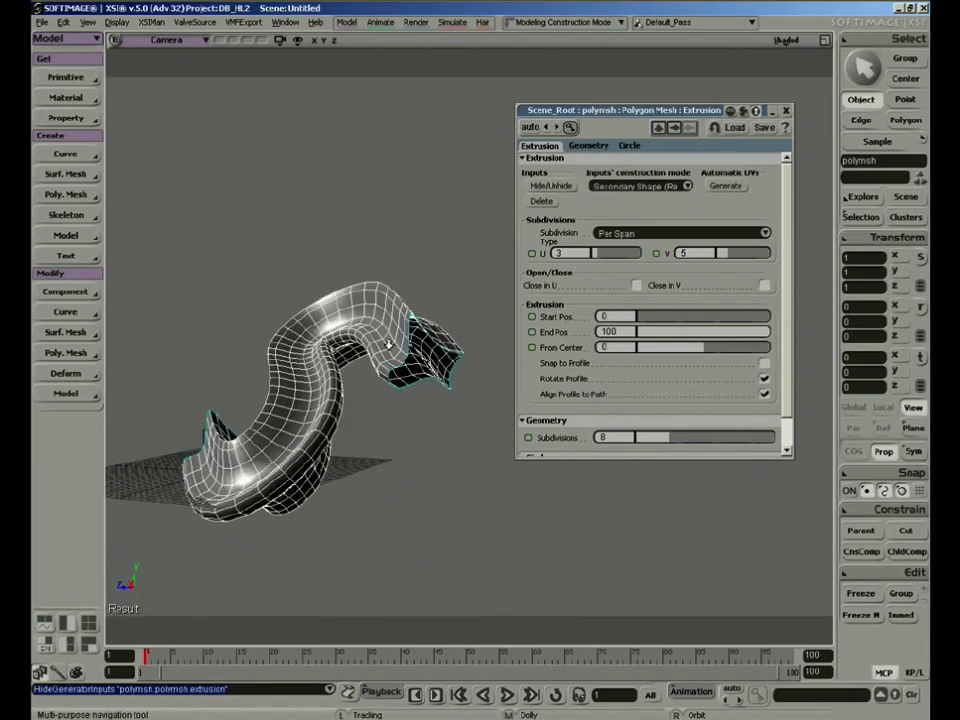
right_click_drag(388, 346, 353, 402)
Step: Select the S-shaped path curve in the scene explorer and set the Camera view to Wireframe display
key("8")
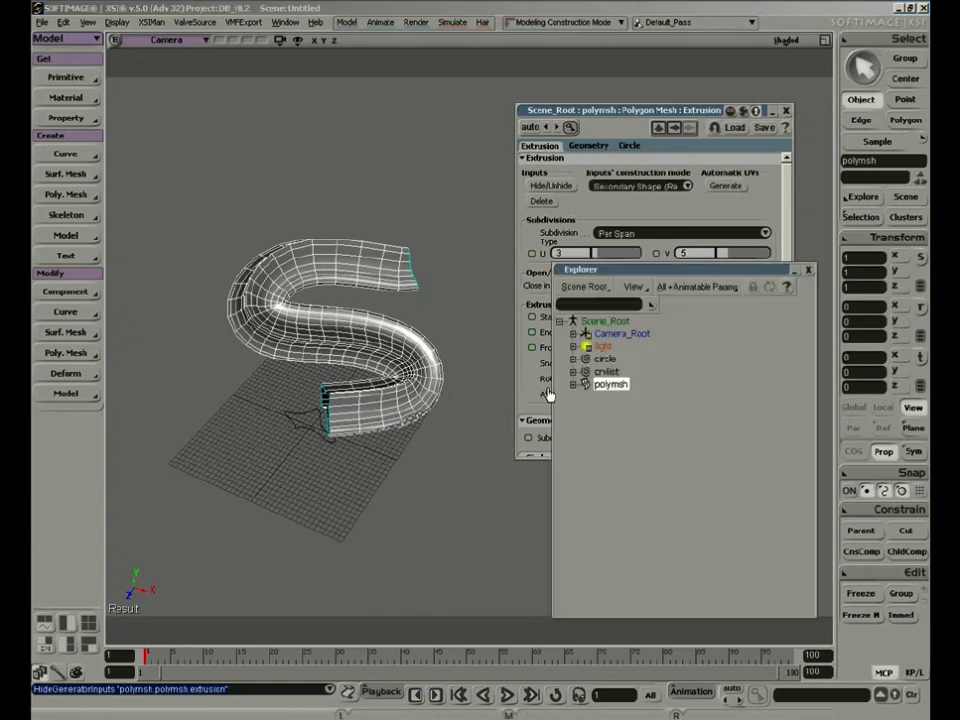
left_click(607, 371)
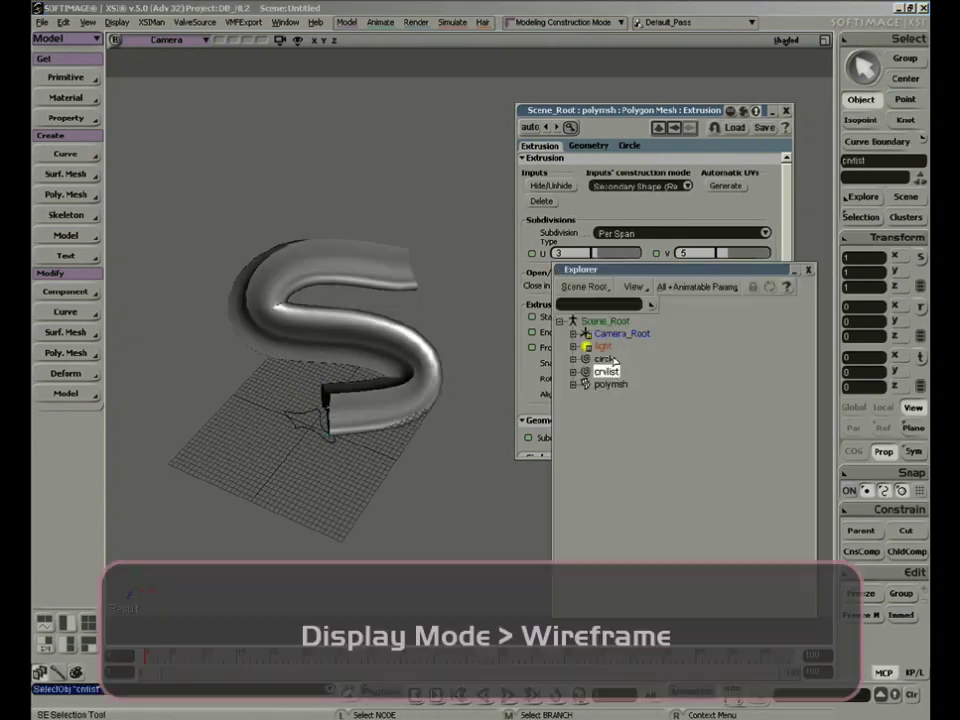
left_click(786, 40)
left_click(712, 174)
key("s")
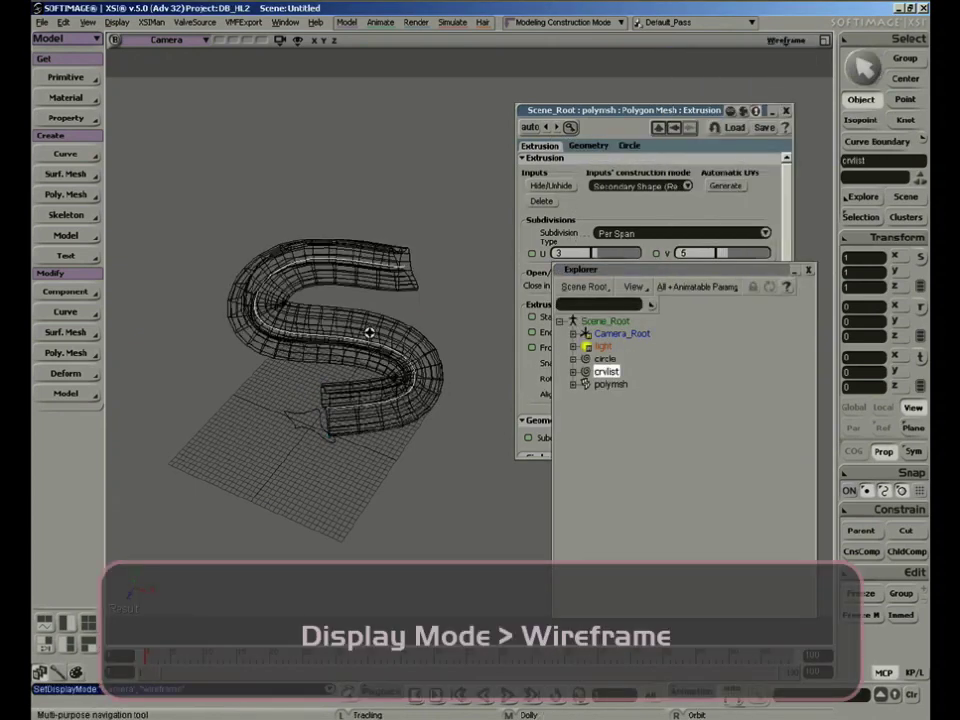
Step: Use Tweak Curve on the S-shaped path to reshape its middle section and the mesh extruded along it
right_click_drag(369, 332, 369, 381)
middle_click_drag(369, 381, 375, 328)
left_click_drag(375, 328, 281, 371)
key("m")
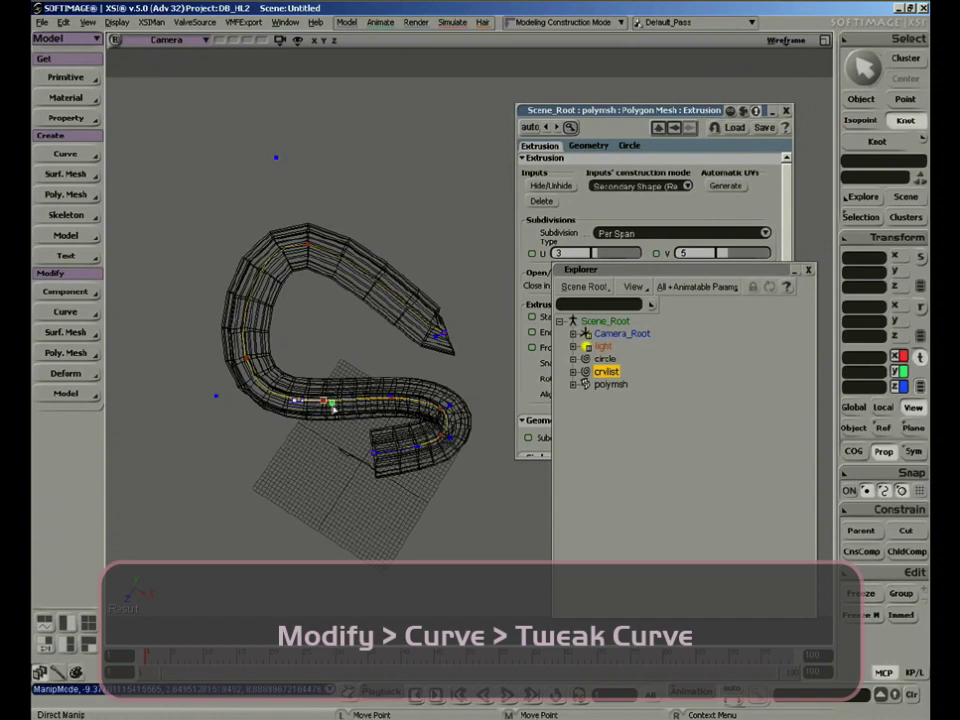
left_click_drag(333, 407, 340, 358)
left_click_drag(459, 321, 429, 272)
key("s")
right_click_drag(429, 272, 378, 358)
key("s")
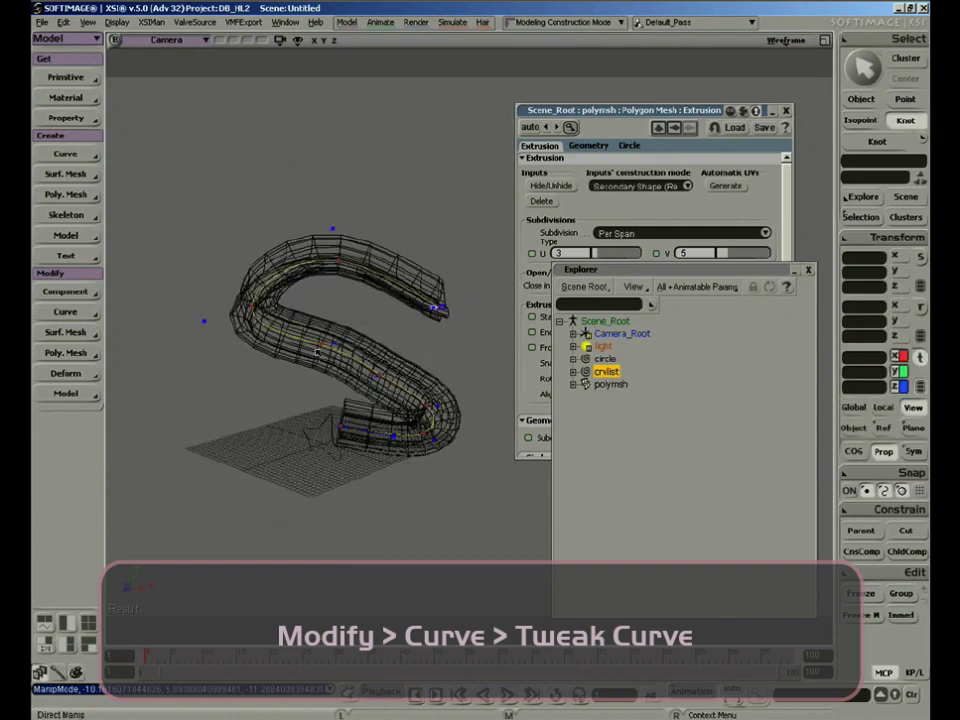
mouse_move(325, 350)
left_mouse_down()
mouse_move(301, 380)
mouse_move(314, 344)
mouse_move(308, 358)
left_mouse_up()
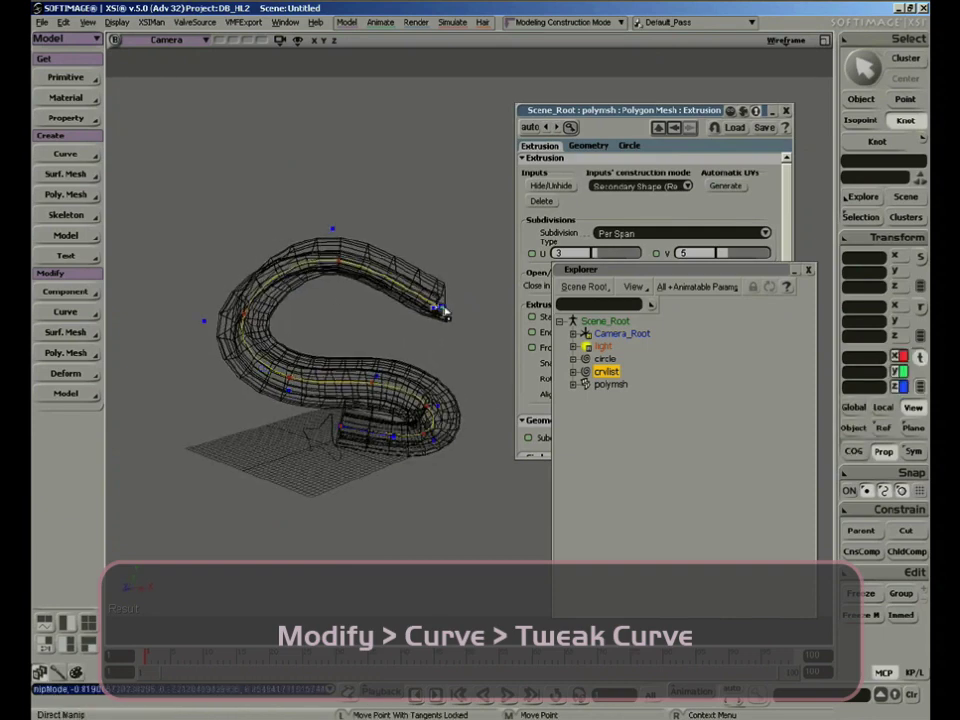
Step: Reshape the path's free upper end and upper bend by moving knots and a tangent, and set the Camera view to Shaded
left_click_drag(443, 313, 443, 266)
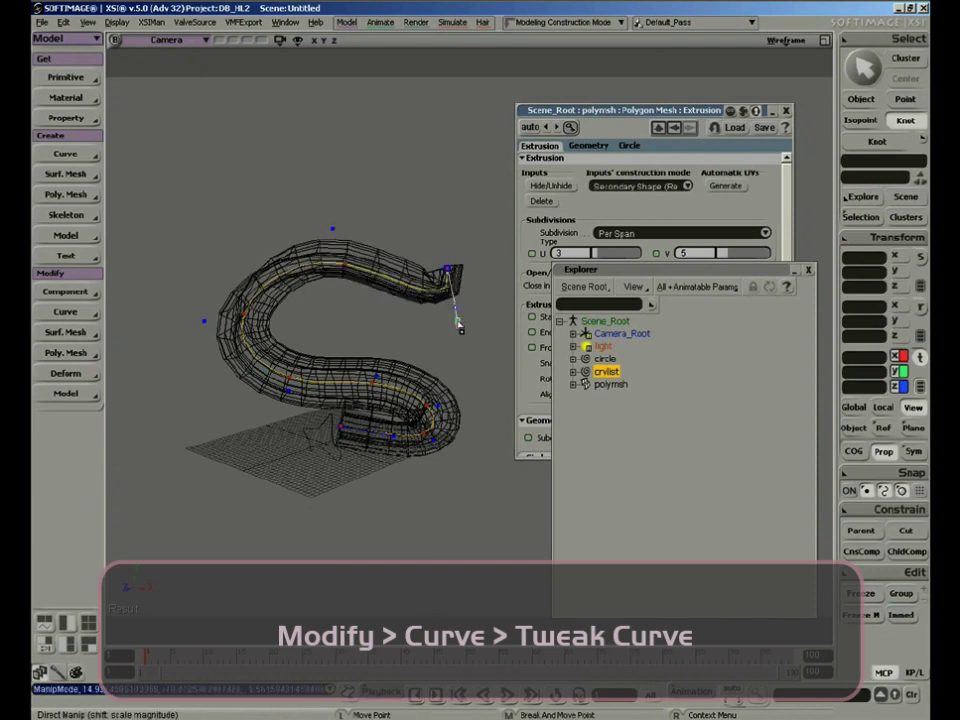
left_click_drag(460, 328, 370, 377)
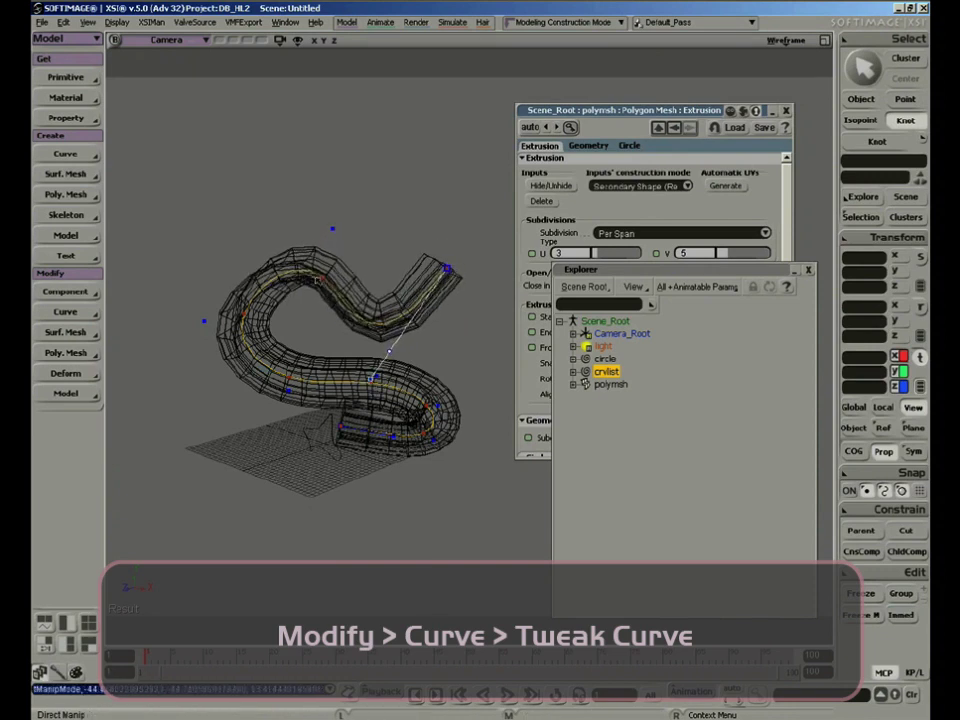
left_click_drag(318, 281, 385, 291)
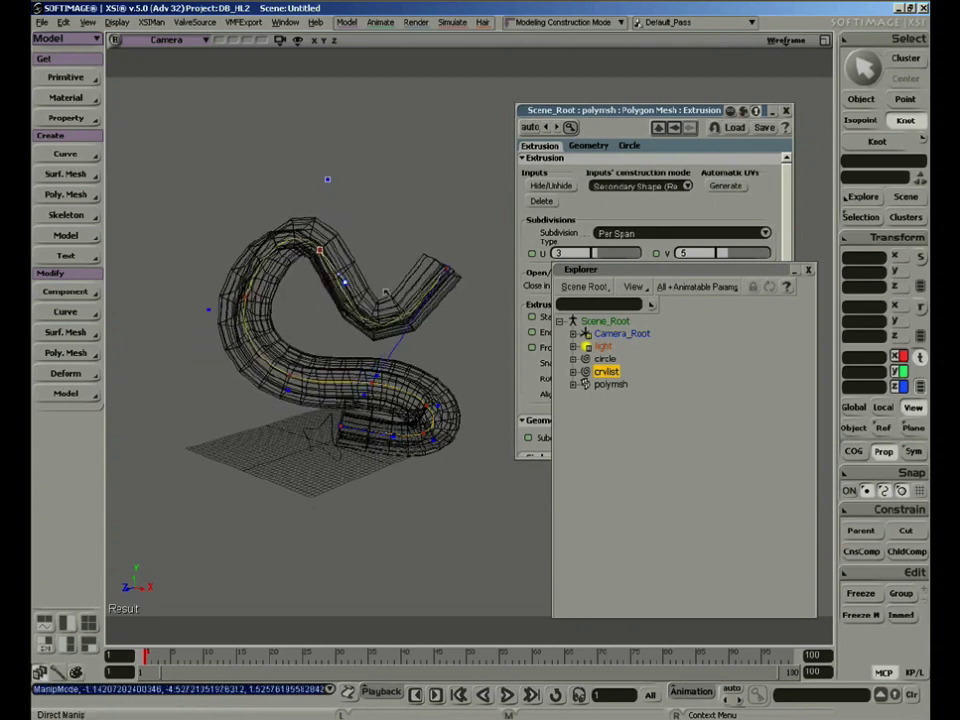
left_click(770, 39)
left_click(727, 223)
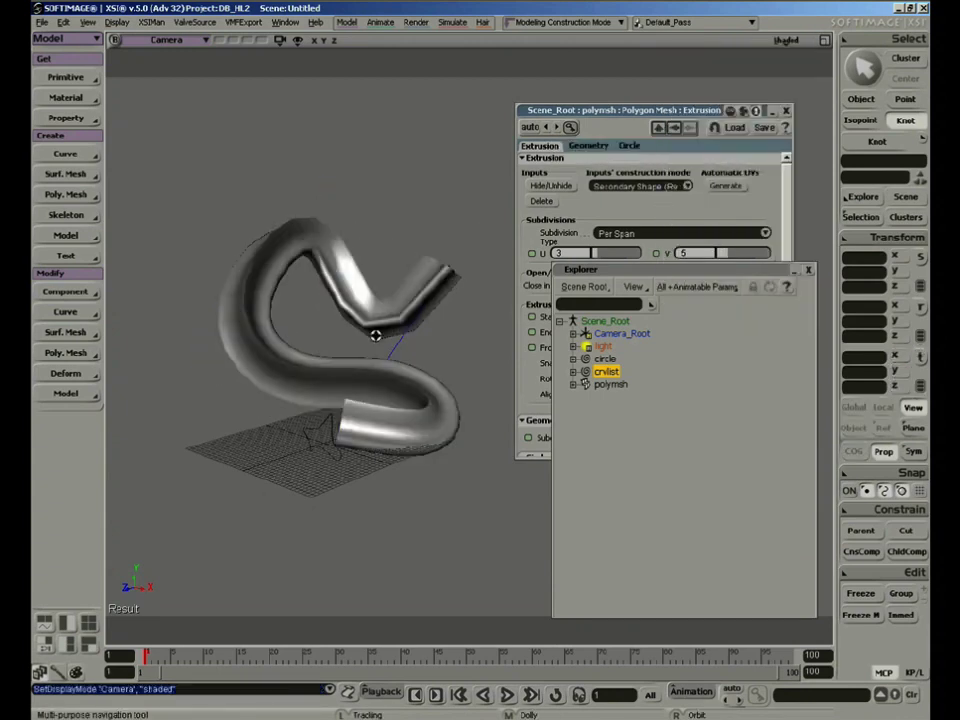
mouse_move(375, 335)
right_mouse_down()
mouse_move(429, 354)
mouse_move(381, 364)
right_mouse_up()
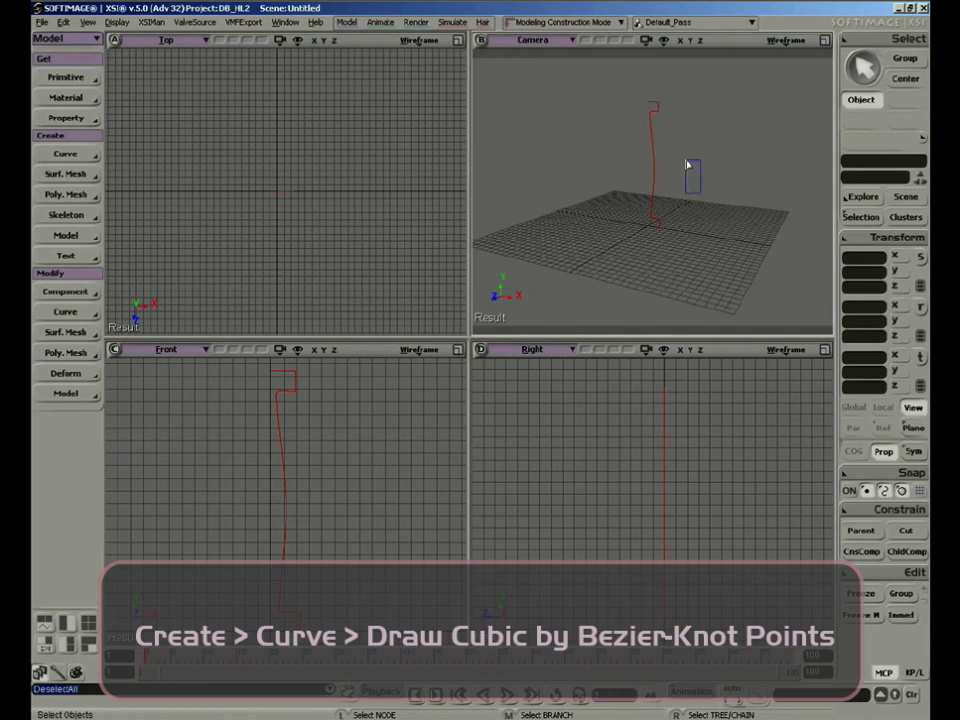
Step: Revolve the column profile curve around the Y axis into a polygon mesh and set the Camera view to Shaded
left_click_drag(576, 165, 644, 167)
left_click(586, 196)
left_click_drag(624, 157, 624, 157)
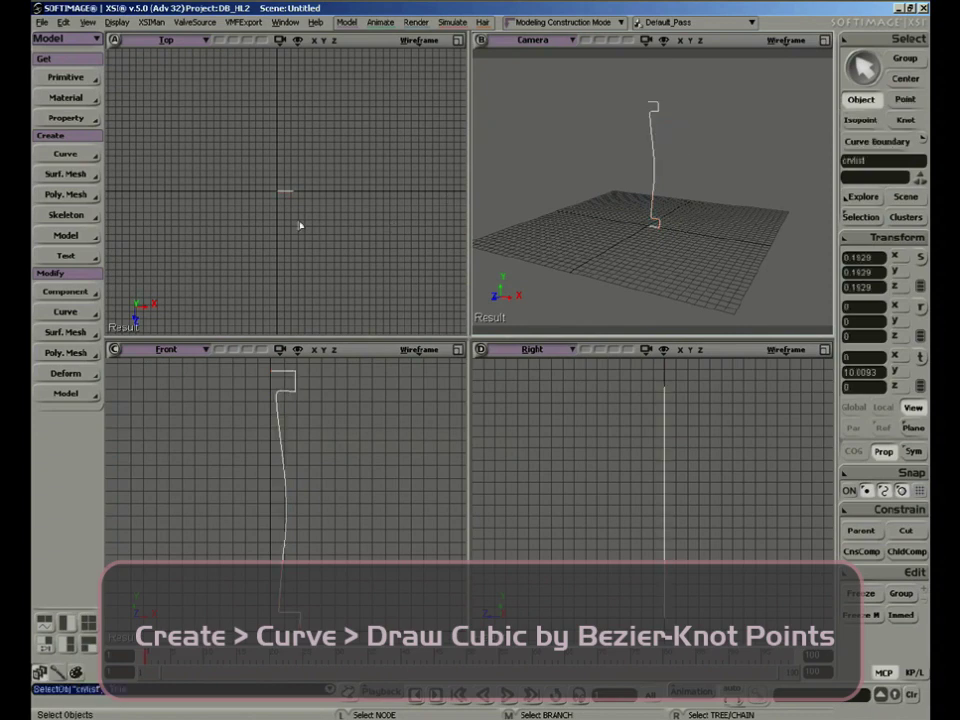
left_click(65, 194)
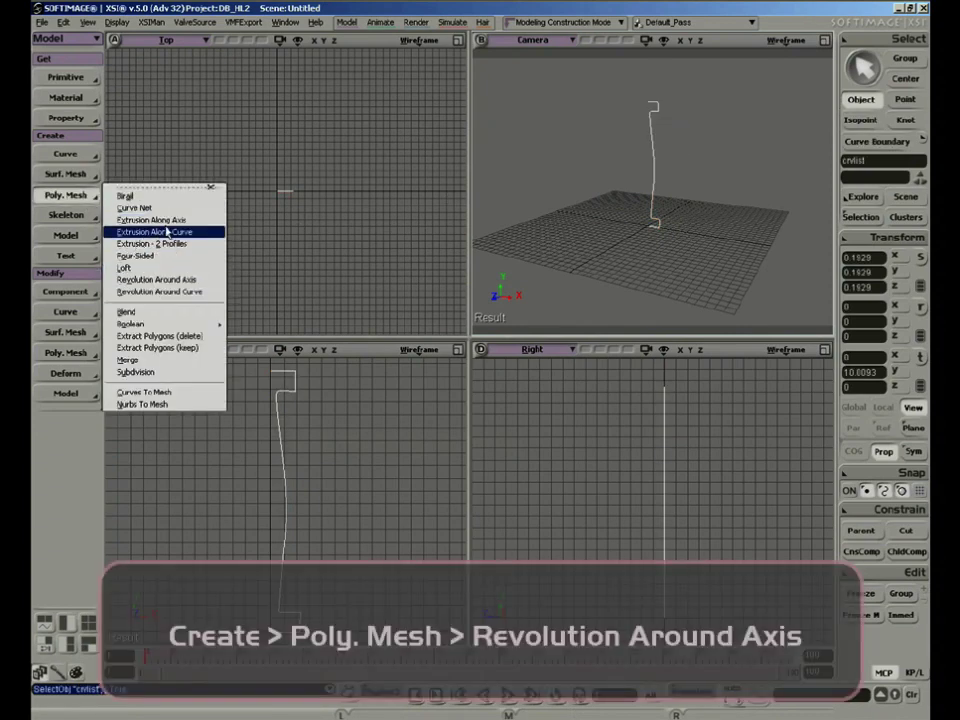
left_click(199, 283)
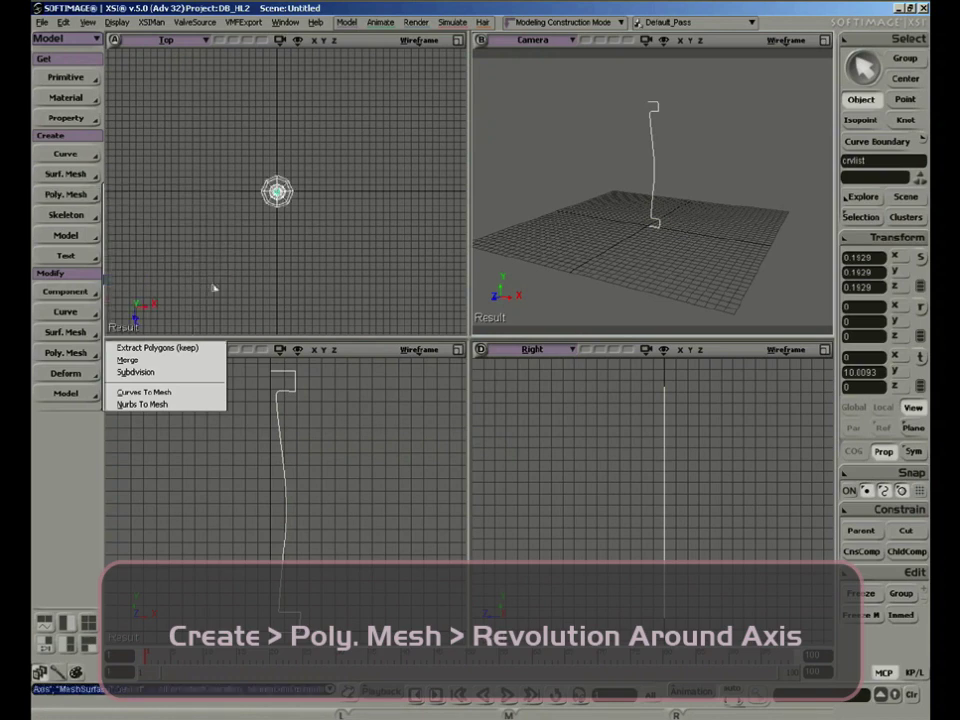
left_click(786, 42)
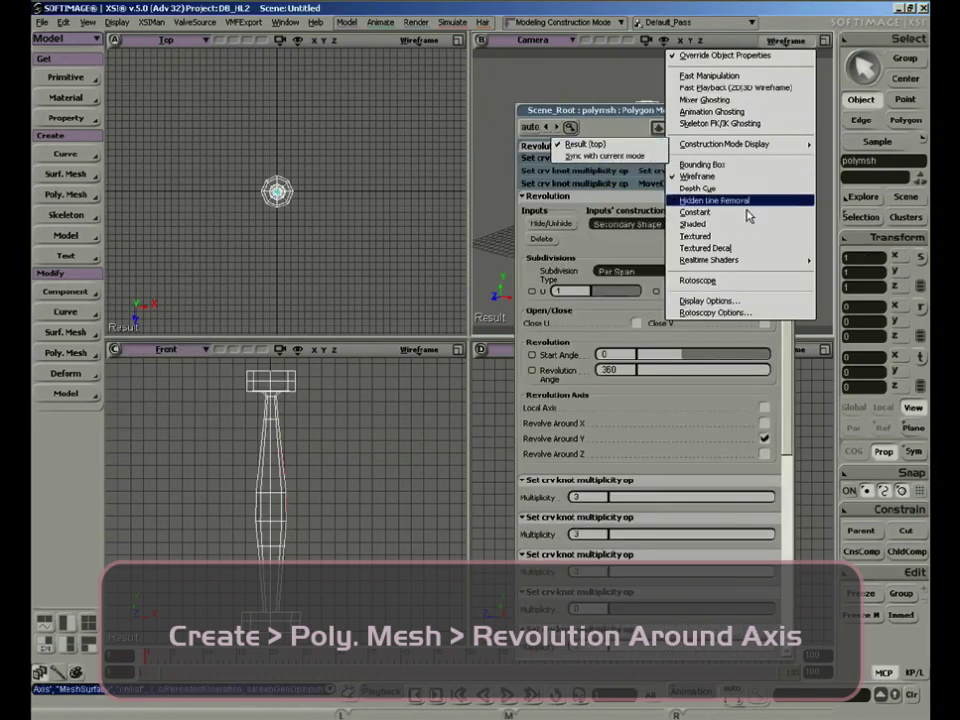
left_click(700, 224)
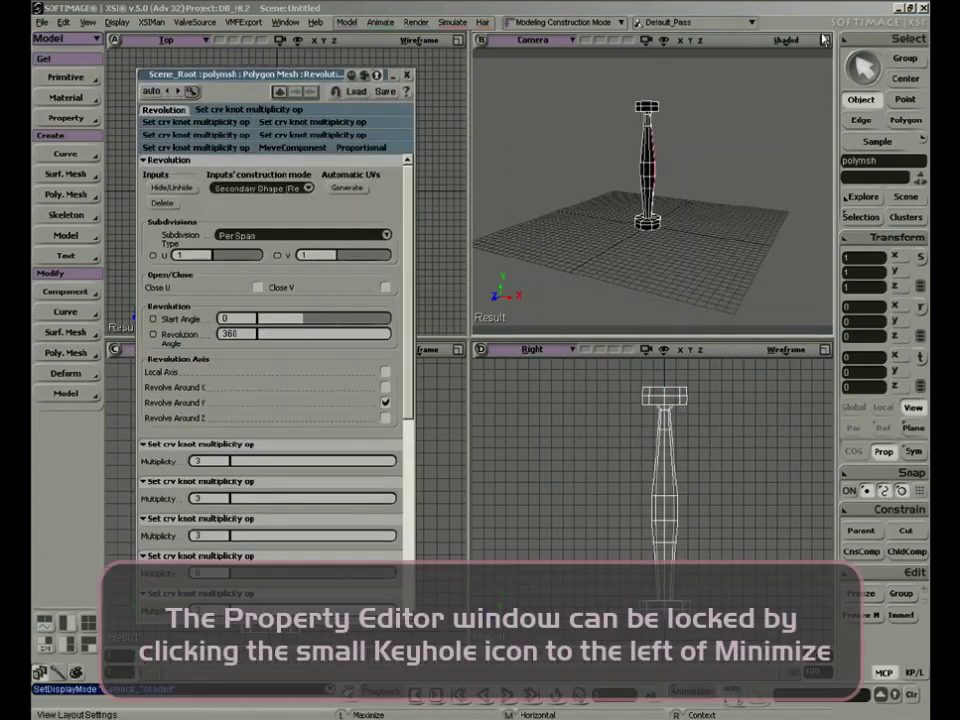
Step: Maximize the Camera view and set the revolution's Per Span subdivisions to 4 in U and 1 in V
left_click(824, 40)
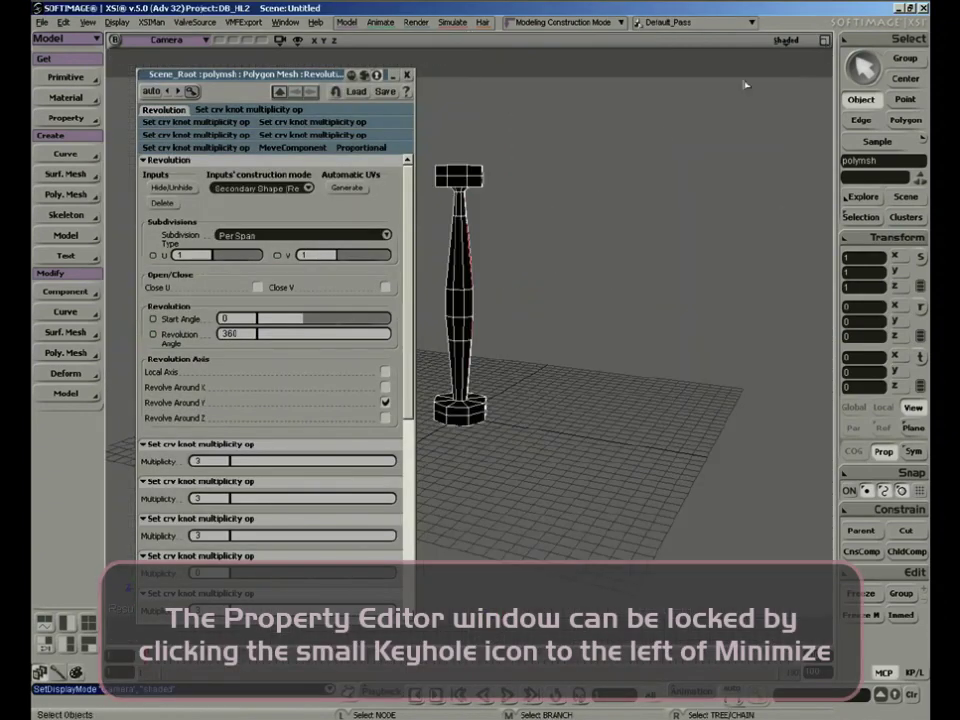
key("s")
left_click_drag(479, 365, 567, 403)
right_click_drag(567, 403, 696, 394)
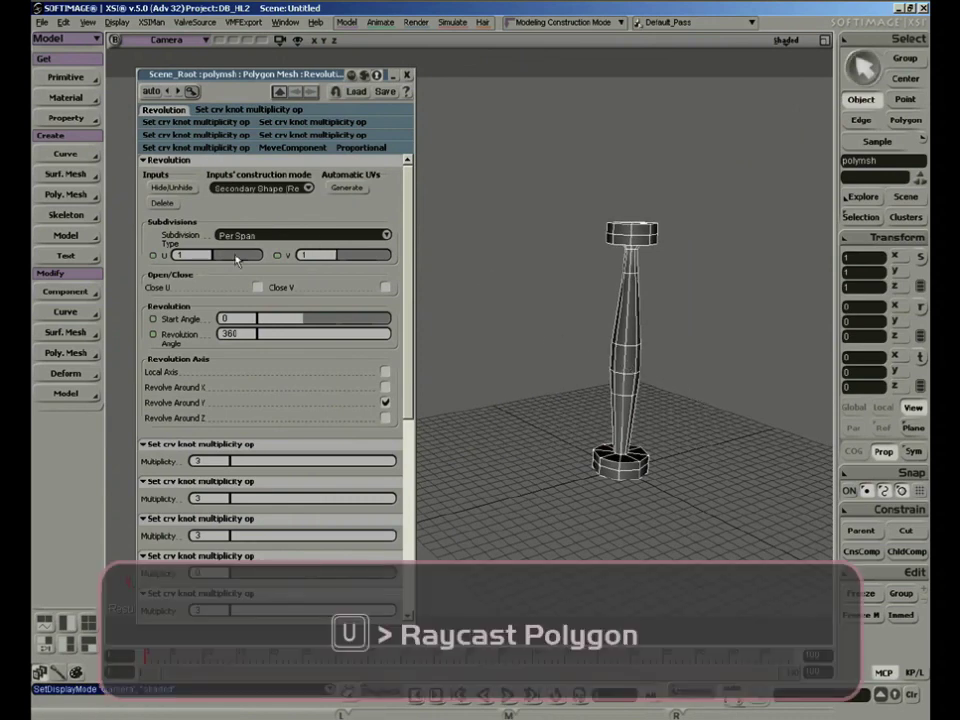
mouse_move(234, 256)
left_mouse_down()
mouse_move(226, 256)
mouse_move(239, 257)
left_mouse_up()
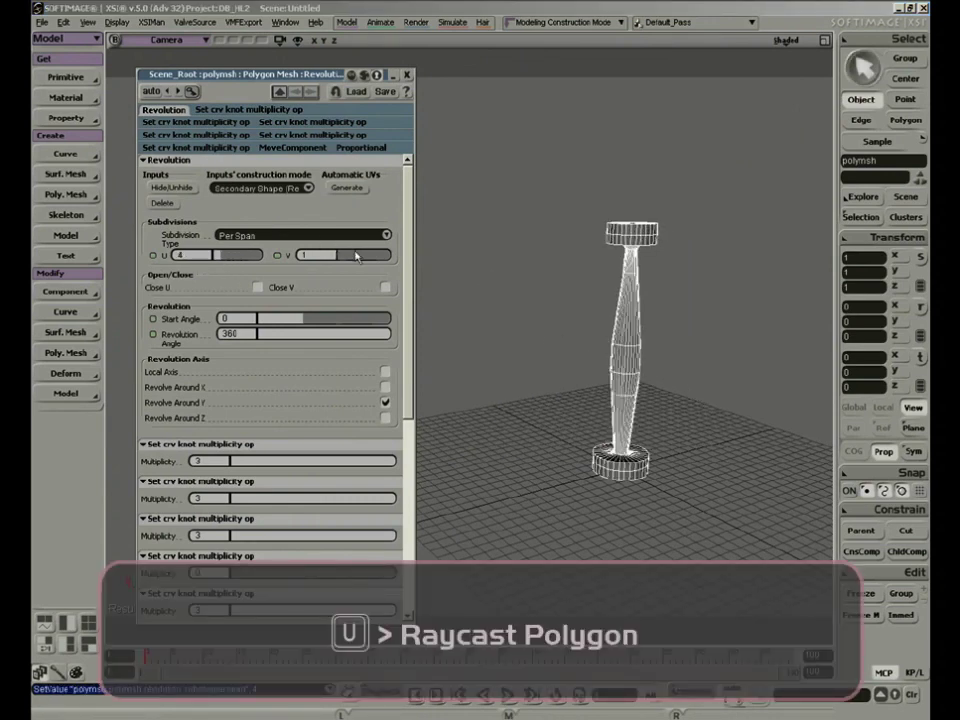
left_click_drag(355, 254, 318, 258)
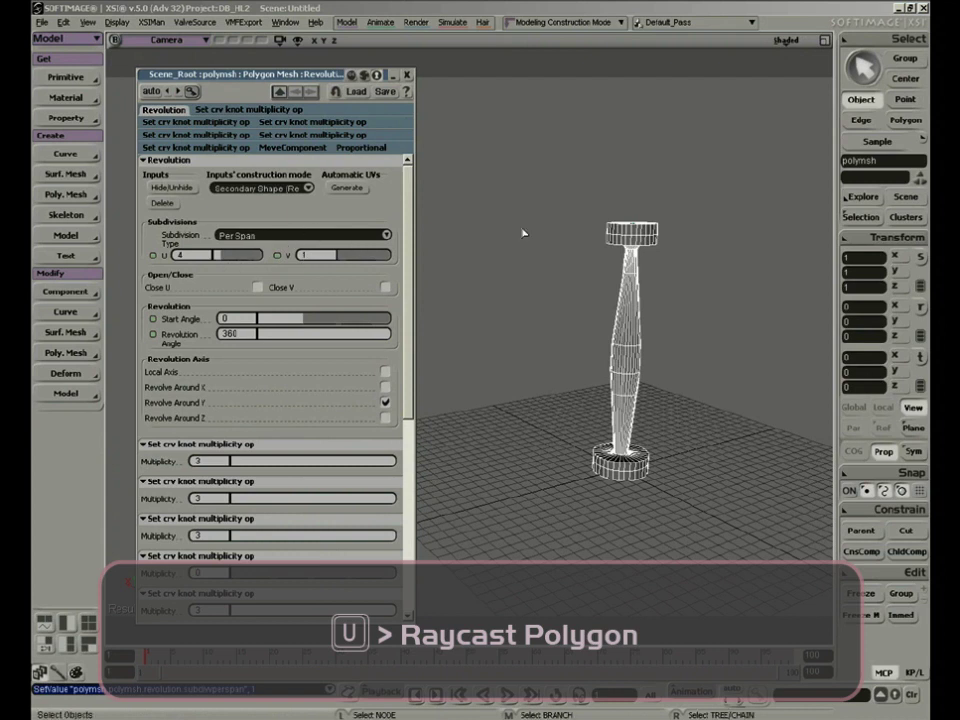
Step: Switch the revolution's subdivision type to Absolute and set U to 14 and V to 33
left_click(338, 243)
left_click(326, 247)
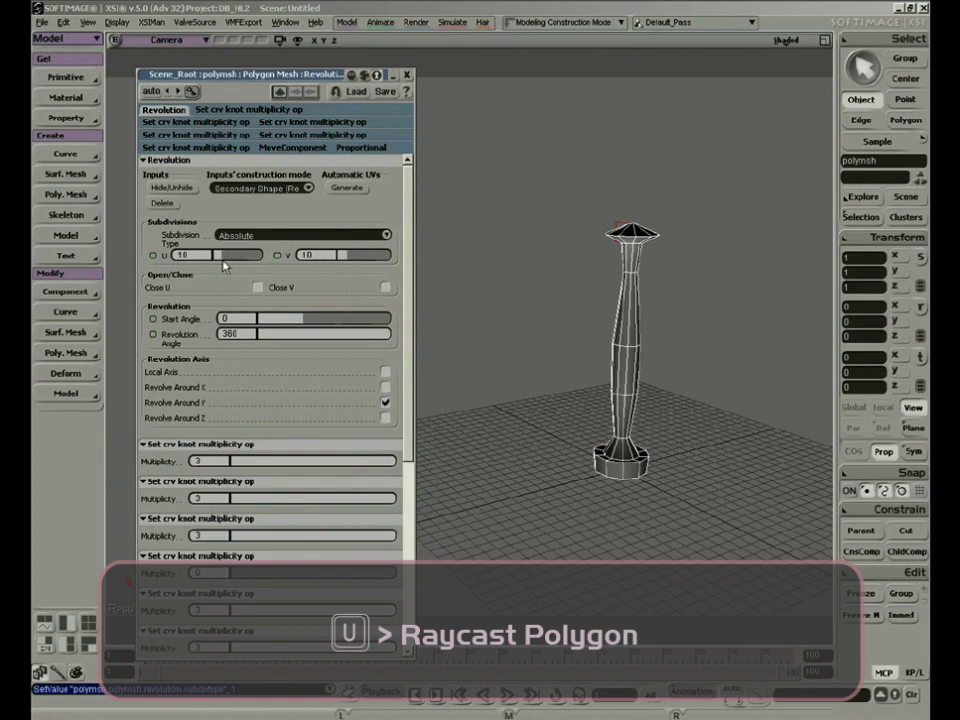
left_click_drag(224, 265, 232, 264)
left_click_drag(355, 260, 382, 260)
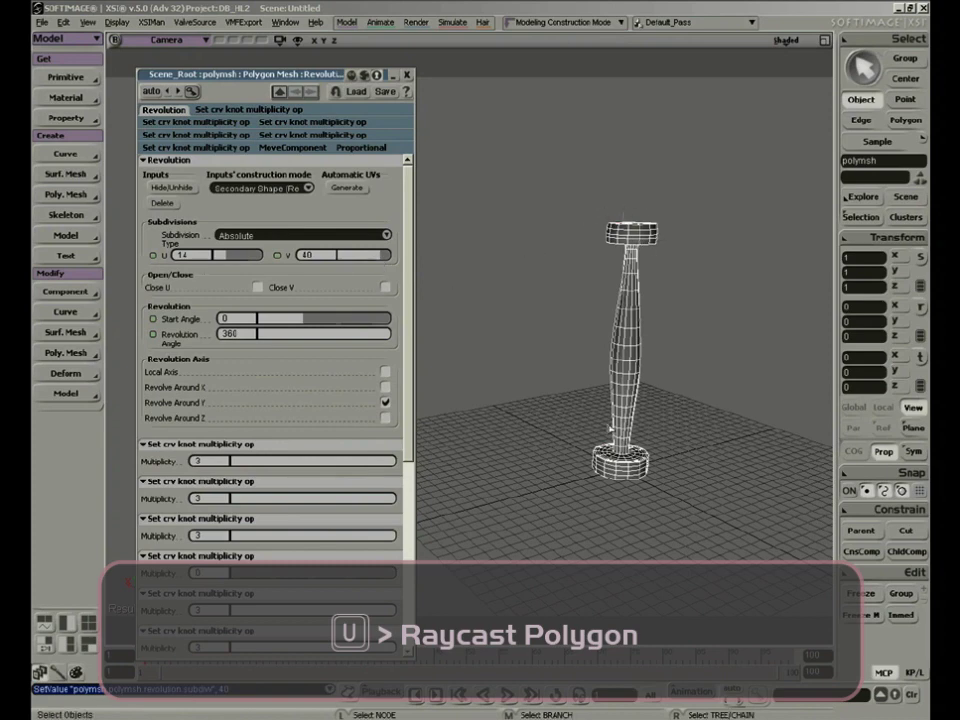
mouse_move(389, 261)
left_mouse_down()
mouse_move(360, 261)
mouse_move(375, 264)
left_mouse_up()
Step: Compare Per Span with Absolute subdivision, keep Absolute, and set the V subdivisions to 36
left_click(330, 235)
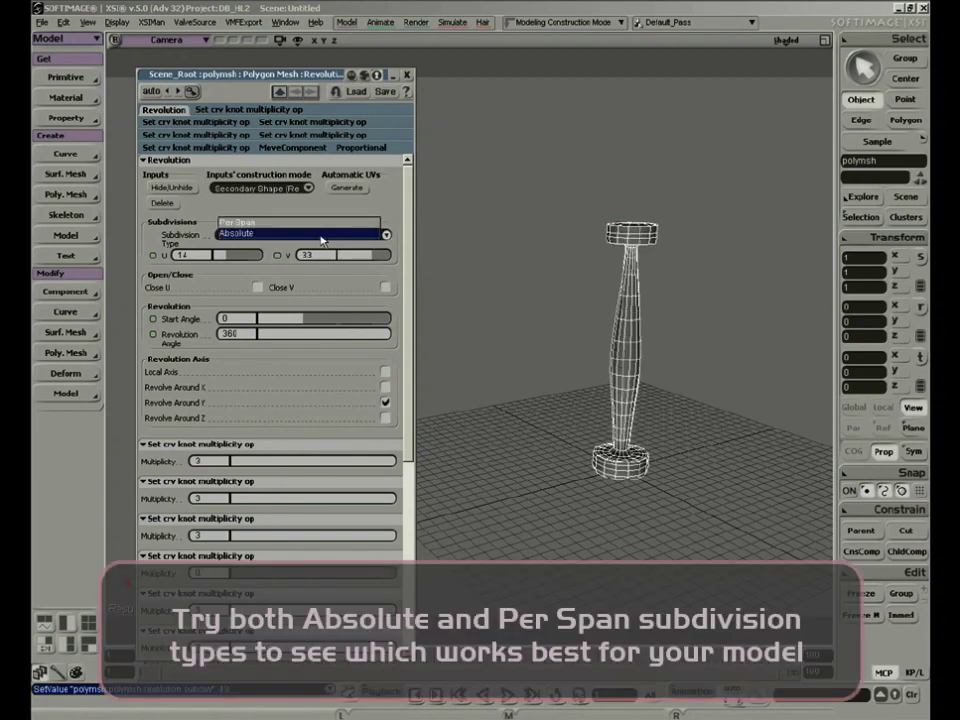
left_click(322, 221)
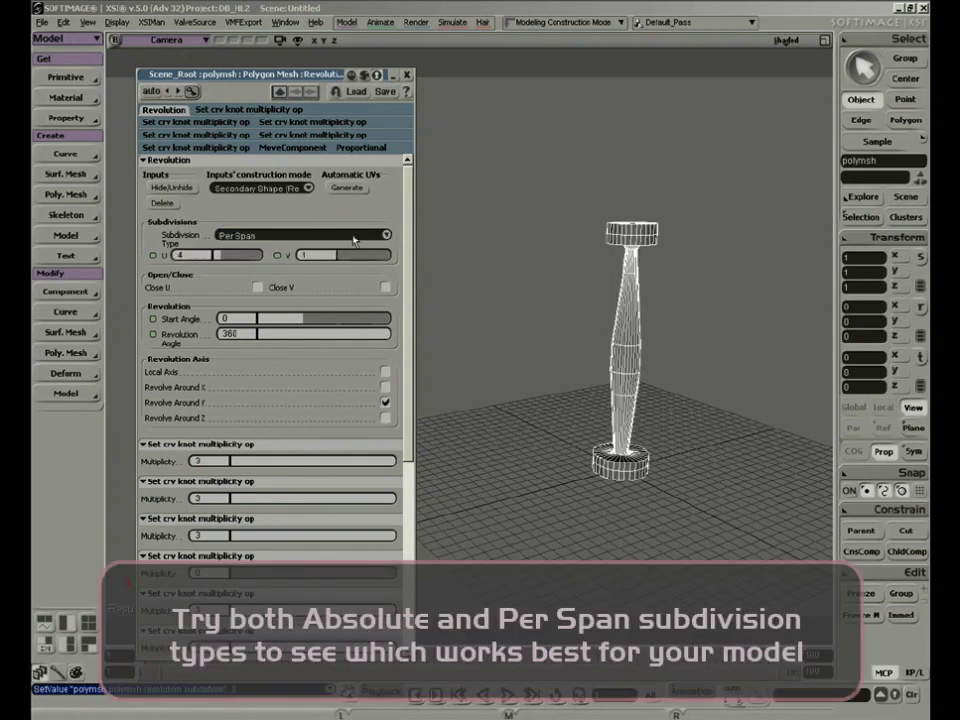
left_click(354, 239)
left_click(350, 246)
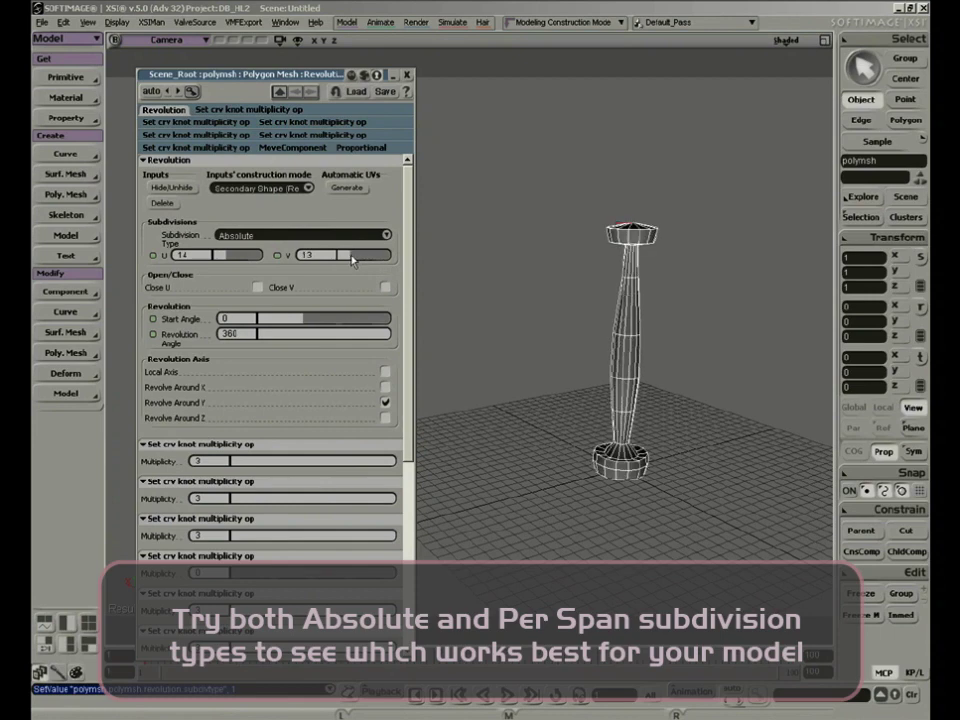
left_click_drag(352, 260, 400, 270)
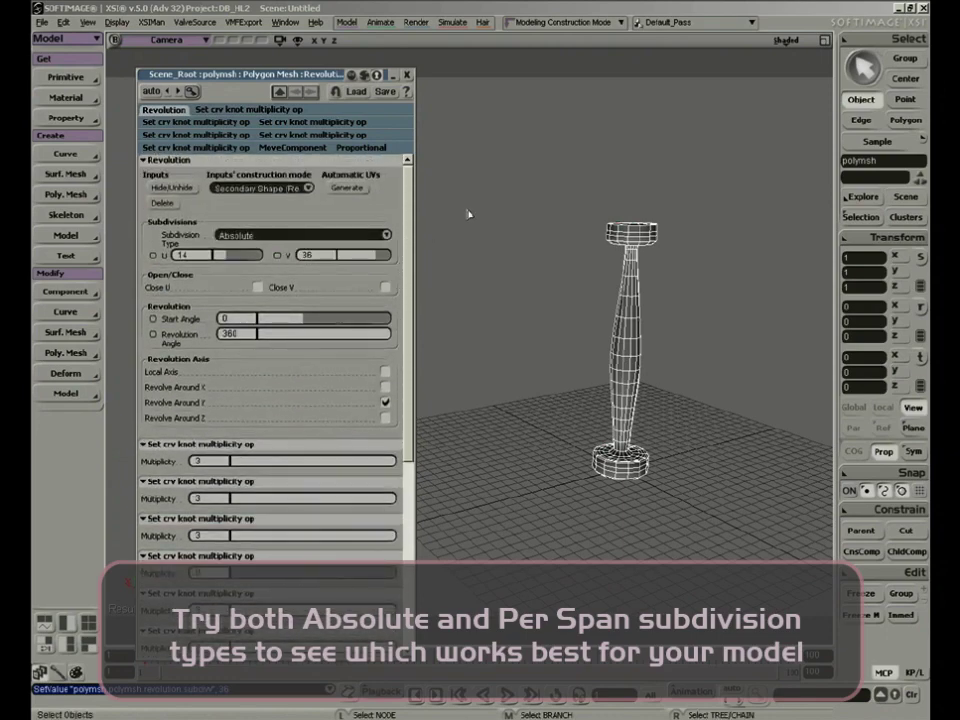
key("s")
right_click_drag(548, 268, 606, 267)
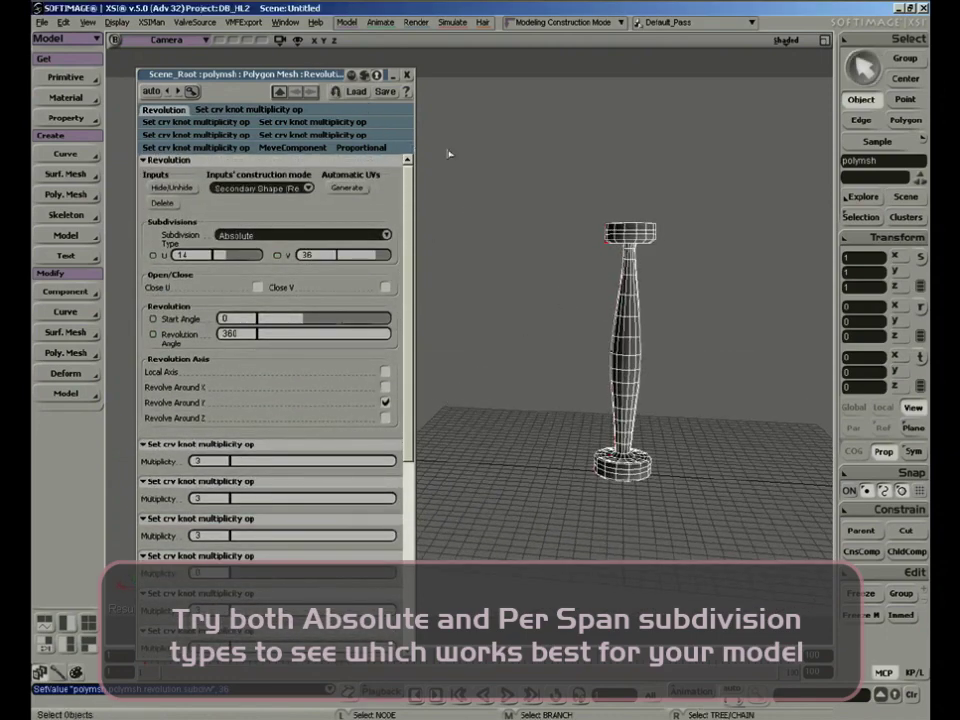
Step: Return to the four-view layout, collapse the revolution properties, and tweak the profile curve's knot and tangent below the column's top cap in Front view
left_click(824, 42)
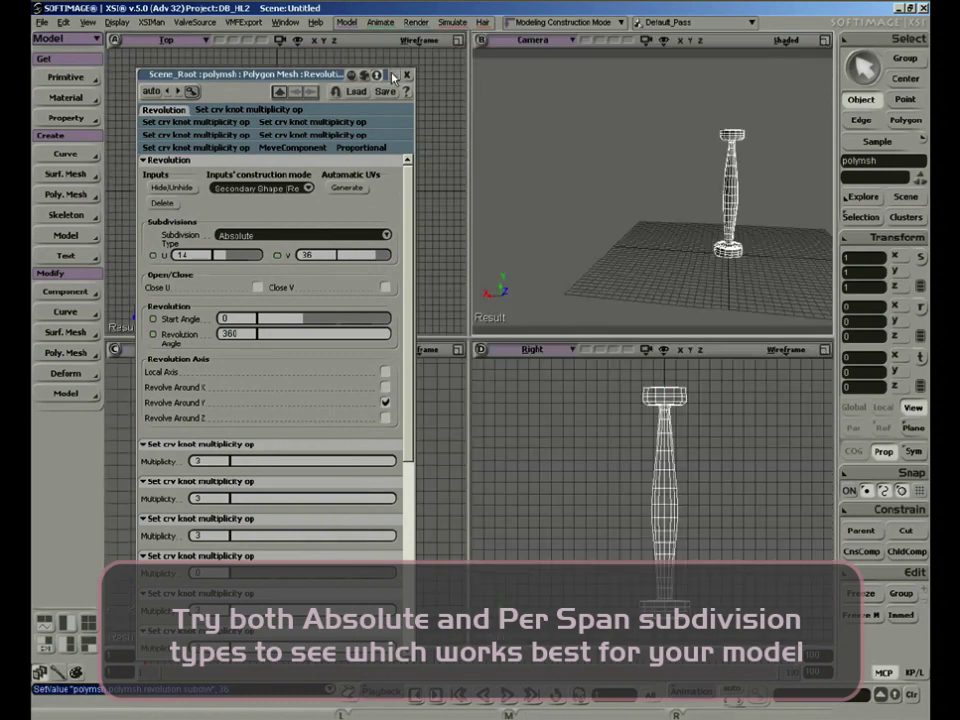
double_click(344, 77)
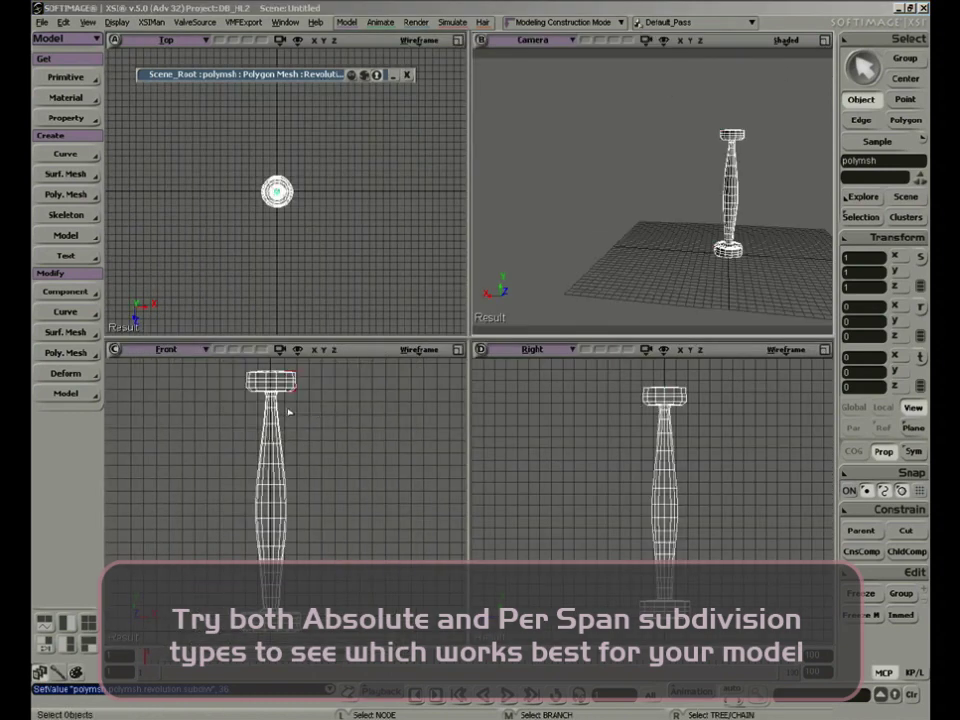
key("m")
key("shift+z")
left_click_drag(265, 374, 332, 424)
key("space")
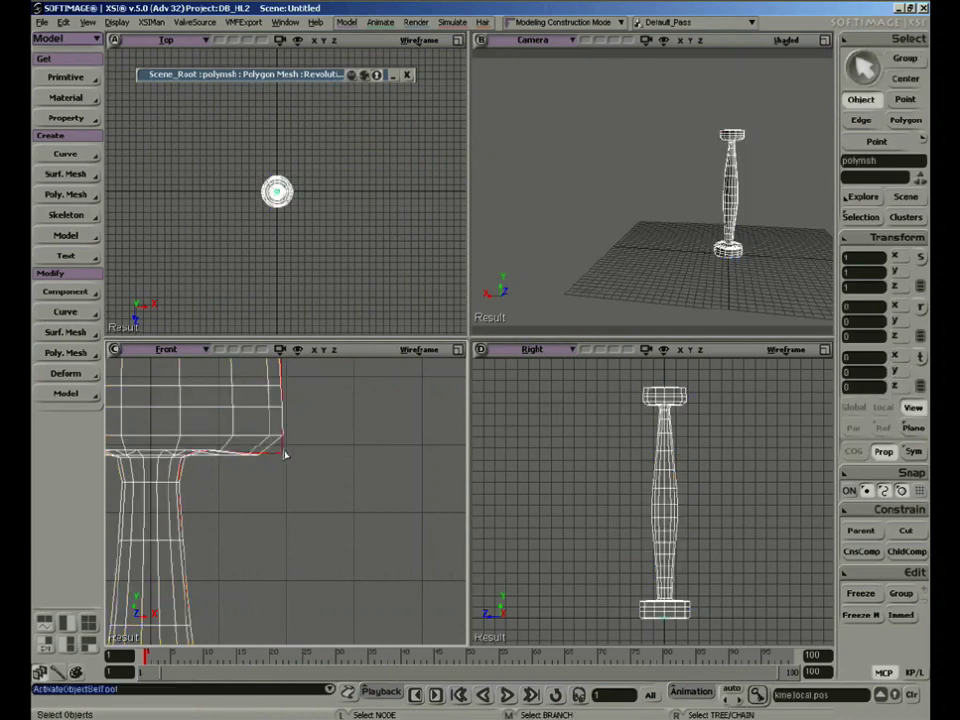
left_click(284, 455)
key("m")
left_click(185, 452)
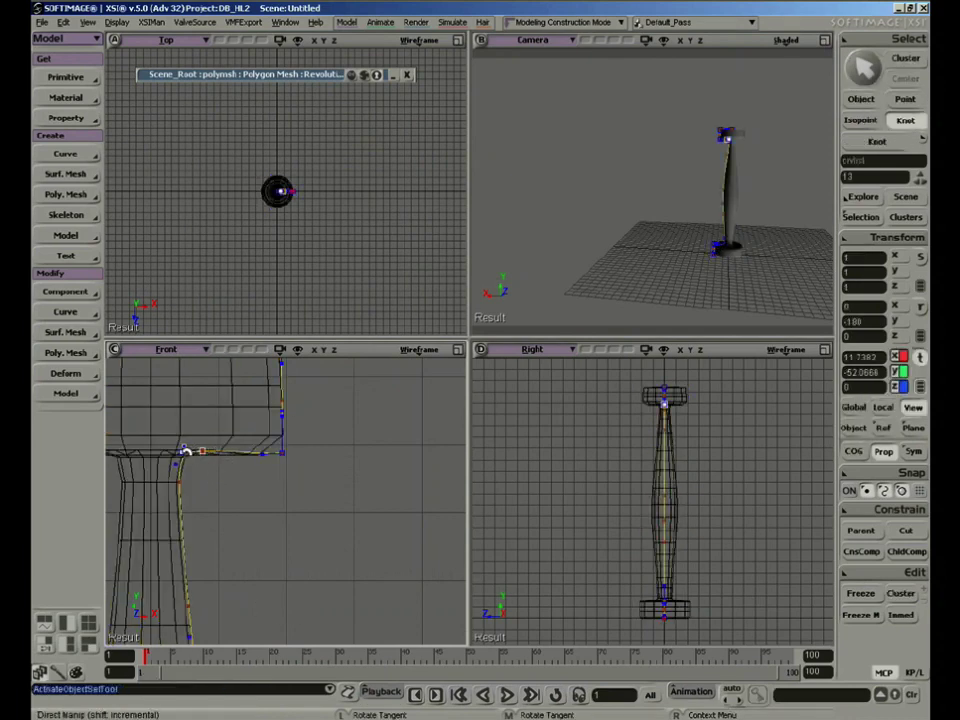
left_click_drag(185, 452, 202, 451)
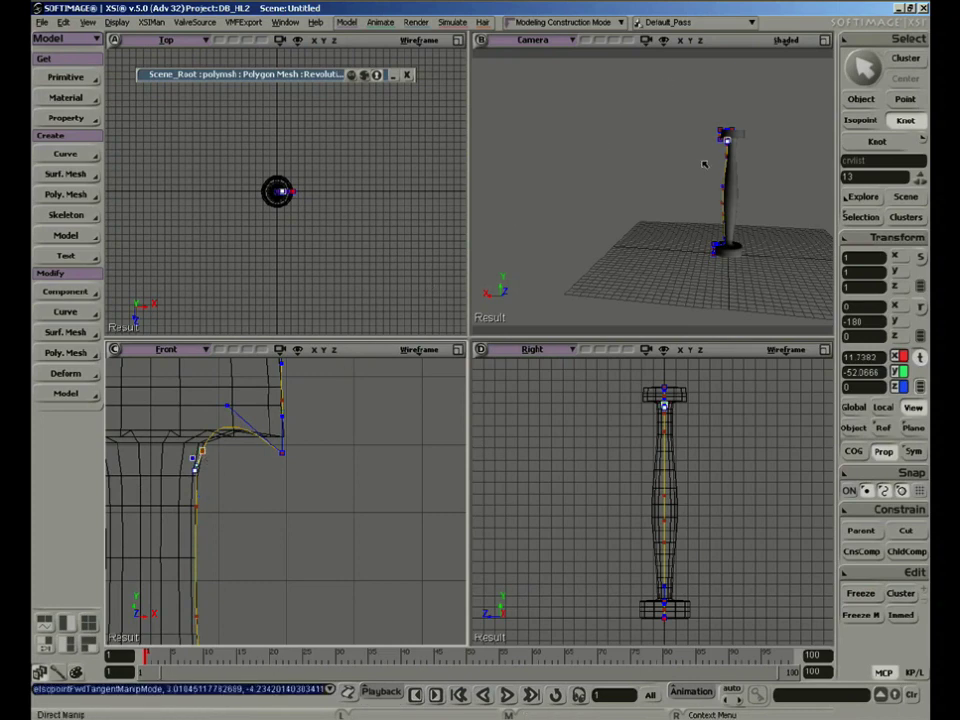
Step: Invert the polygons of the revolved column mesh and check its shading in the Camera view
key("s")
right_click_drag(704, 164, 725, 188)
right_click_drag(723, 174, 600, 176)
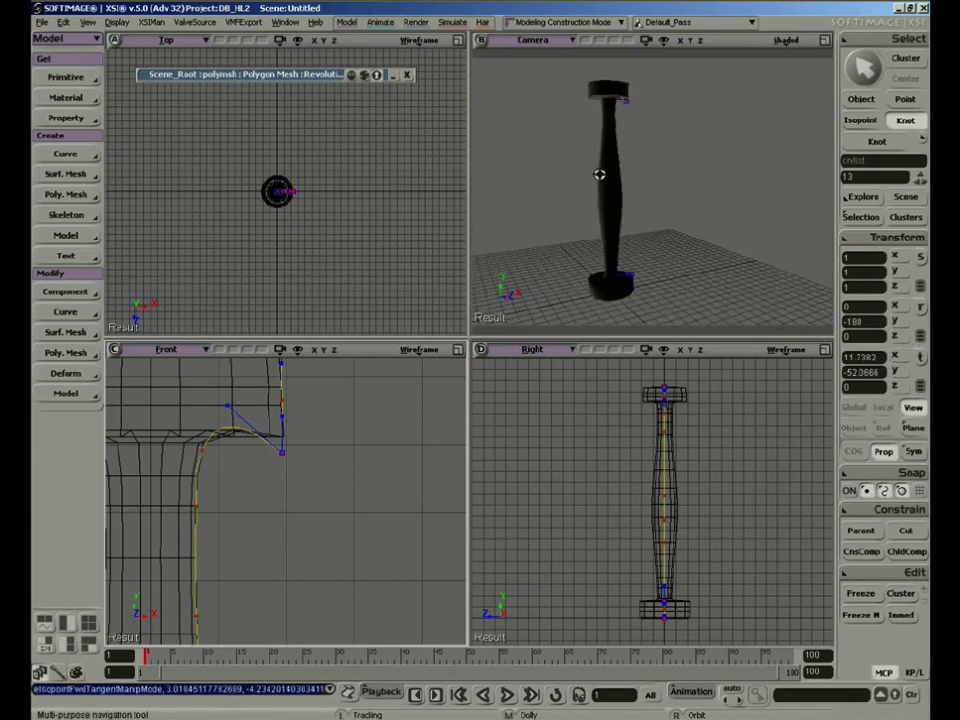
key("space")
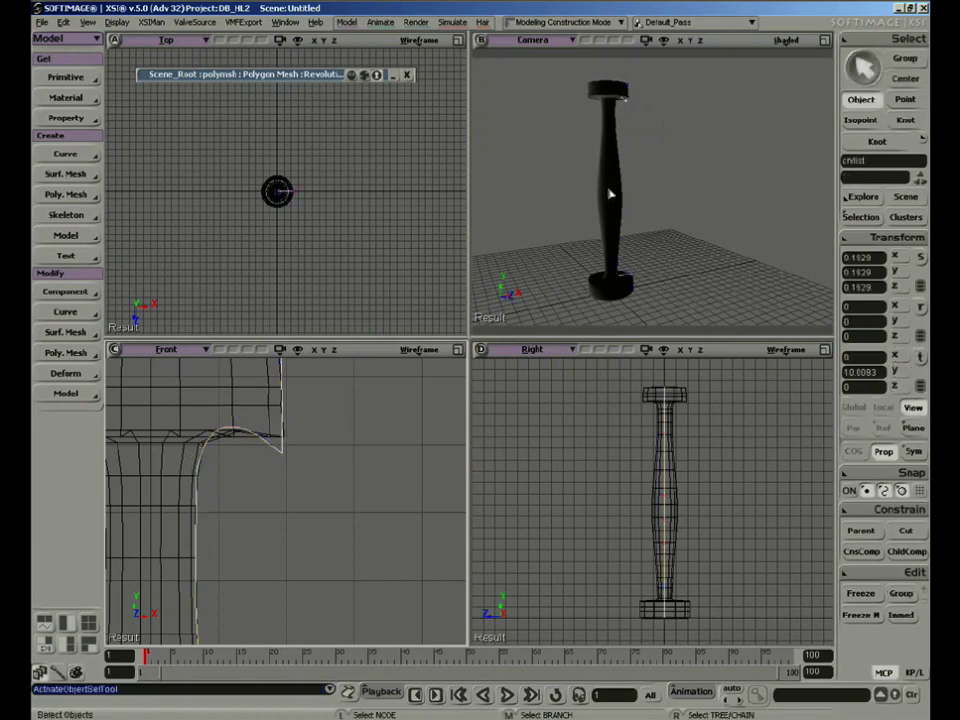
left_click(610, 195)
left_click(65, 353)
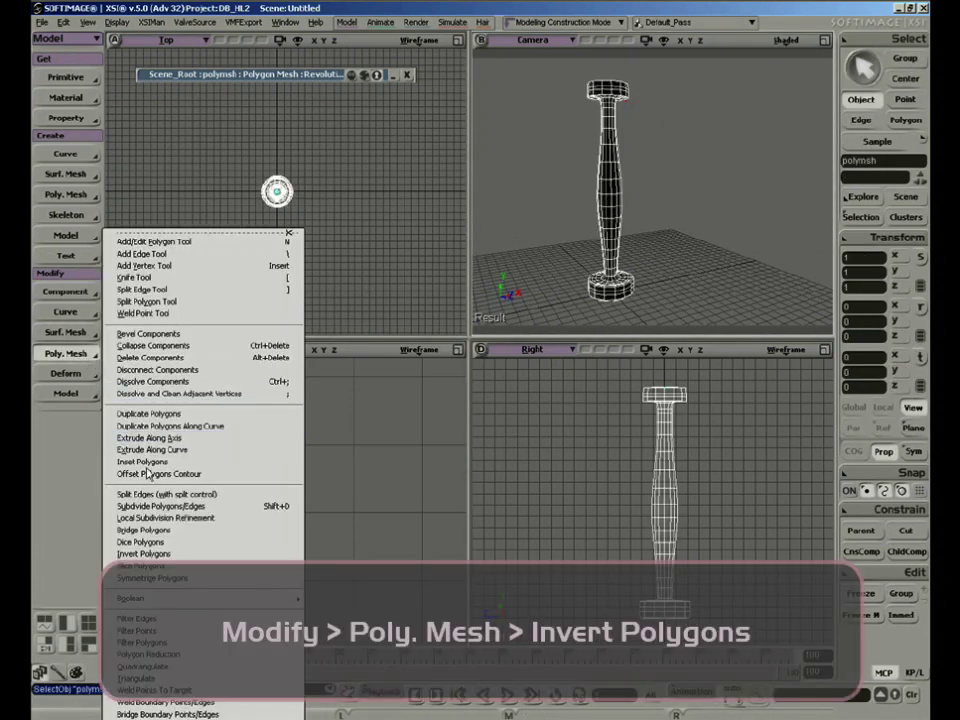
left_click(150, 553)
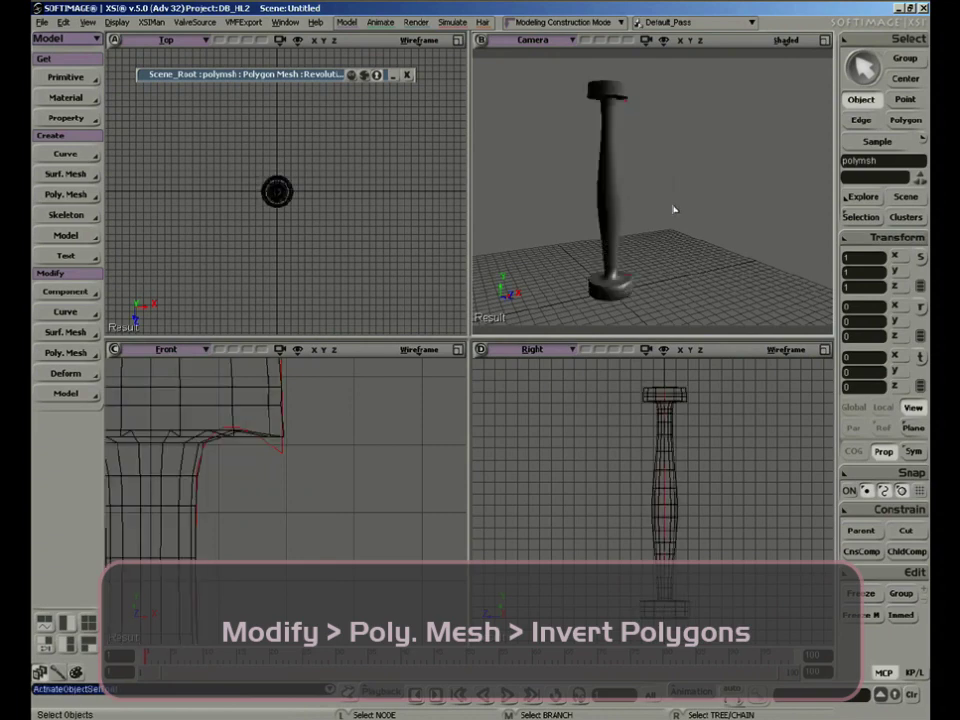
key("s")
right_click_drag(674, 209, 705, 172)
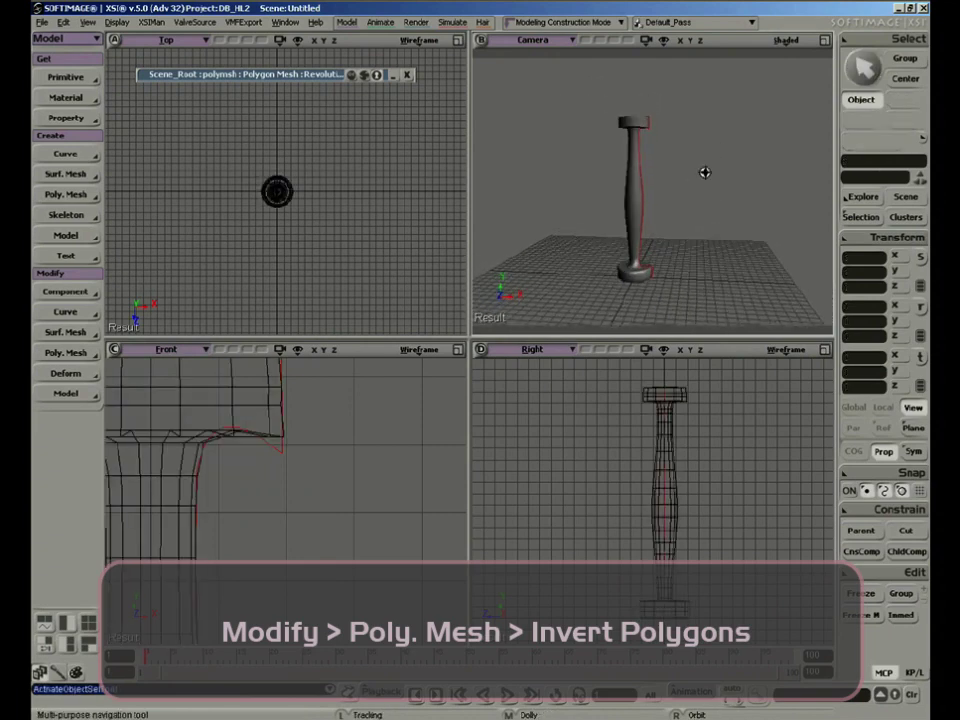
key("space")
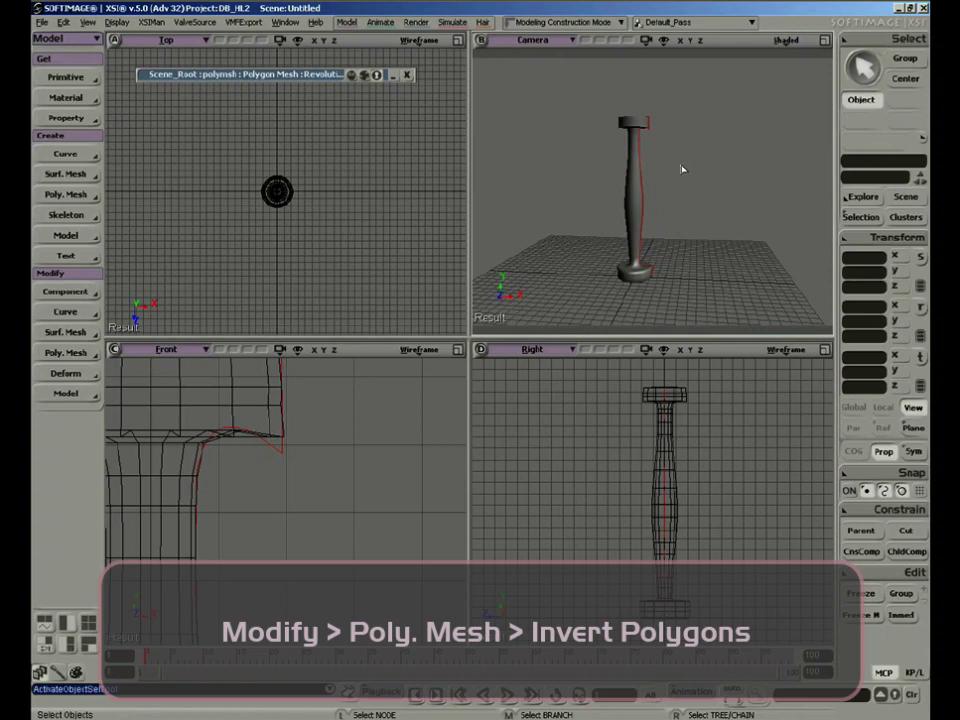
Step: Delete the revolved column mesh but keep its profile curve
left_click(630, 218)
key("Delete")
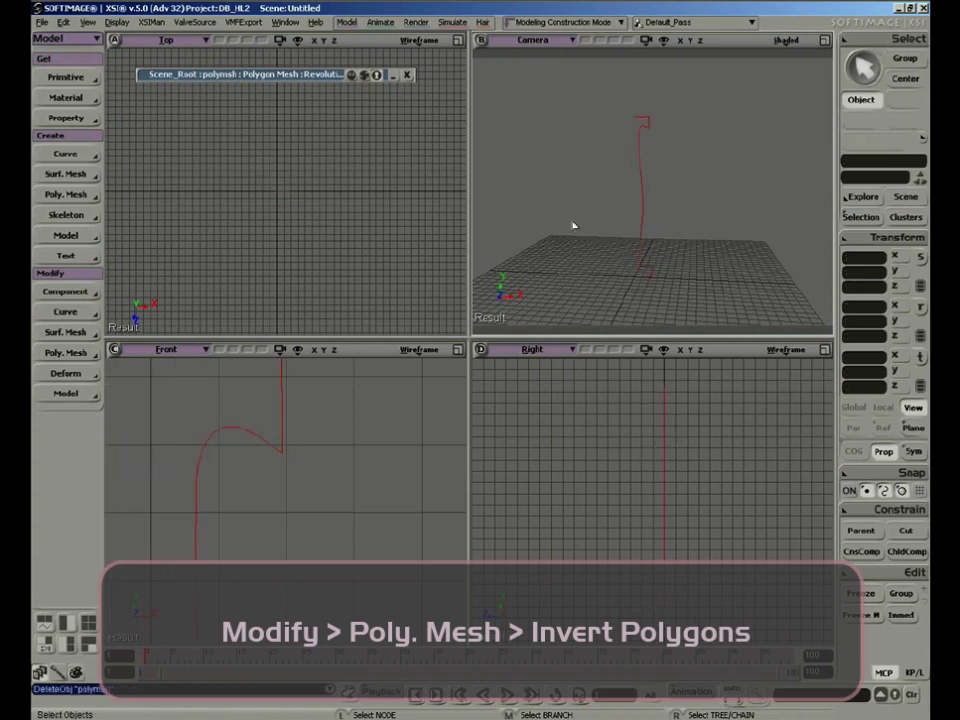
Step: Draw a slightly slanted two-point linear curve in the Front view, from below the profile curve's base to above its top
key("z")
right_click(394, 491)
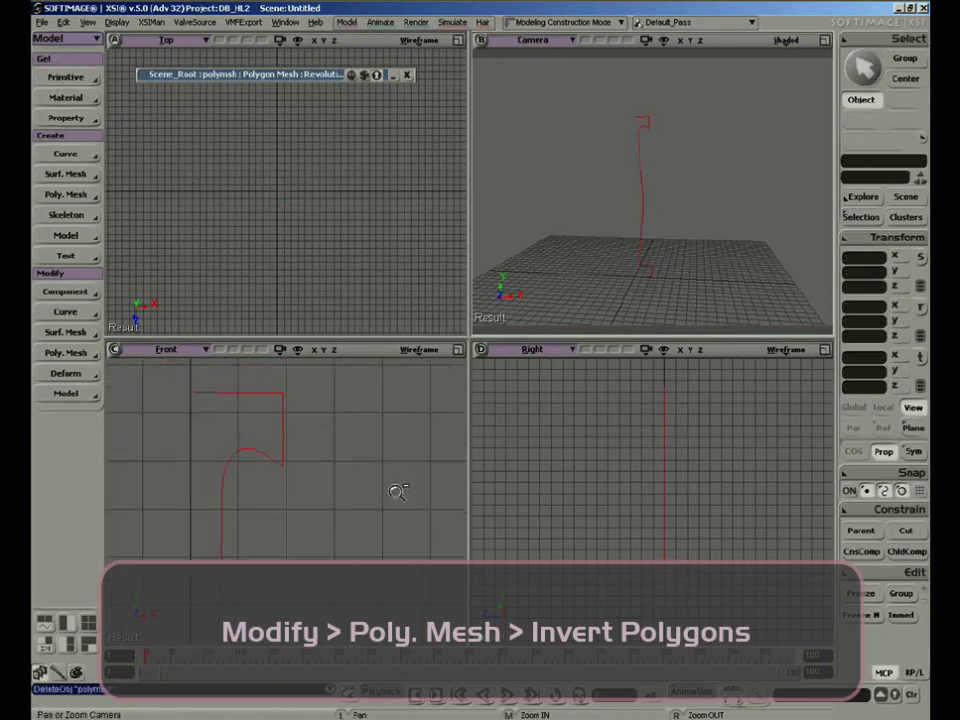
right_click(394, 493)
right_click(394, 493)
right_click(394, 494)
right_click(394, 494)
left_click_drag(351, 510, 394, 410)
right_click(394, 410)
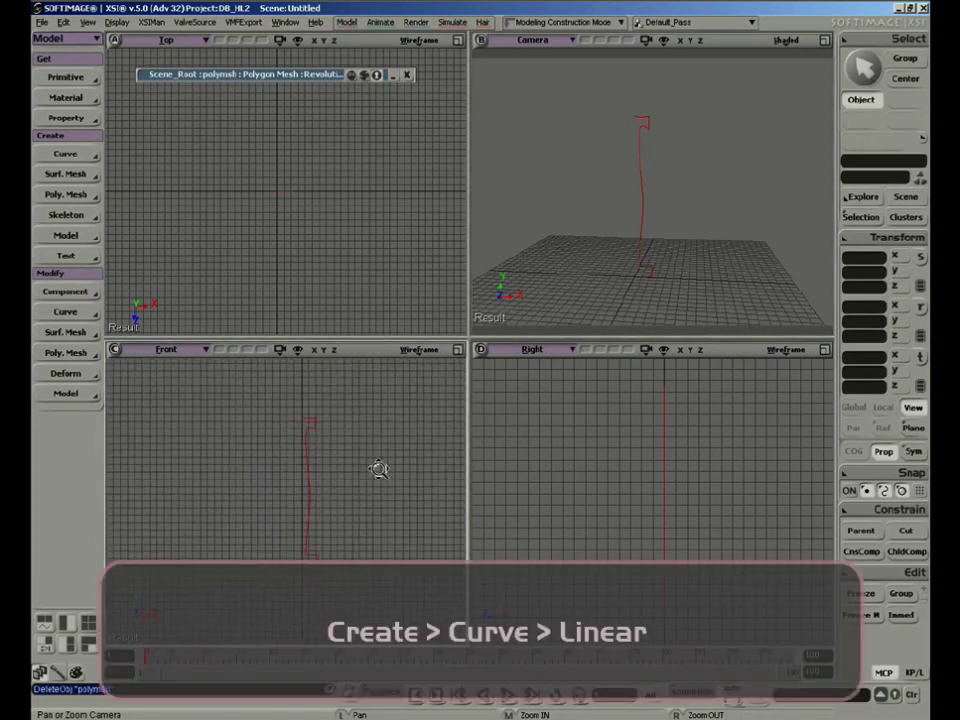
left_click(65, 154)
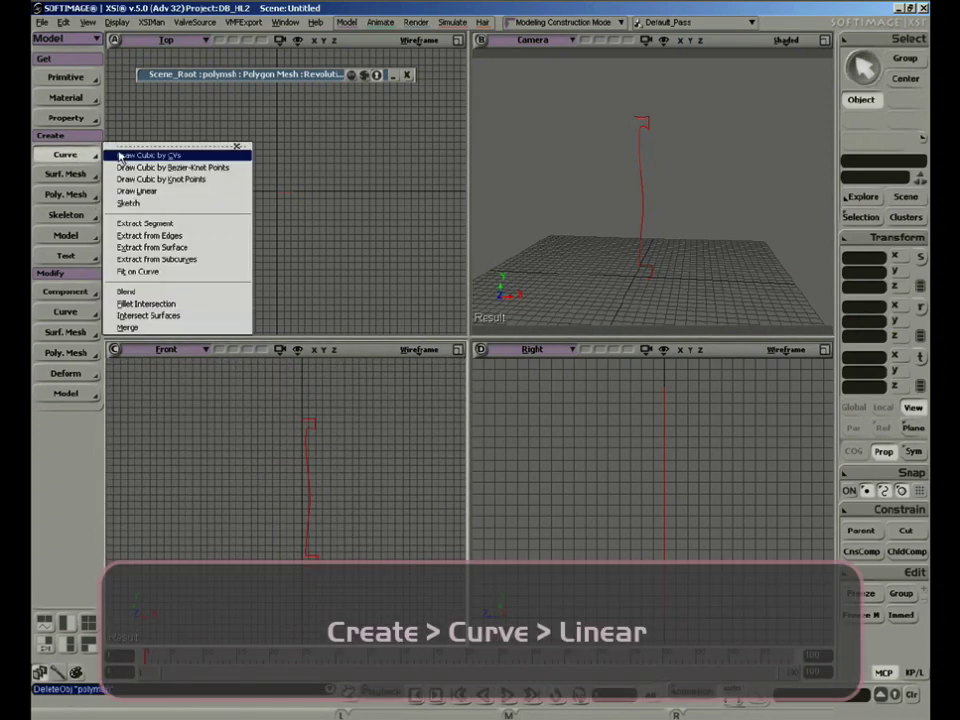
left_click(200, 191)
left_click(302, 576)
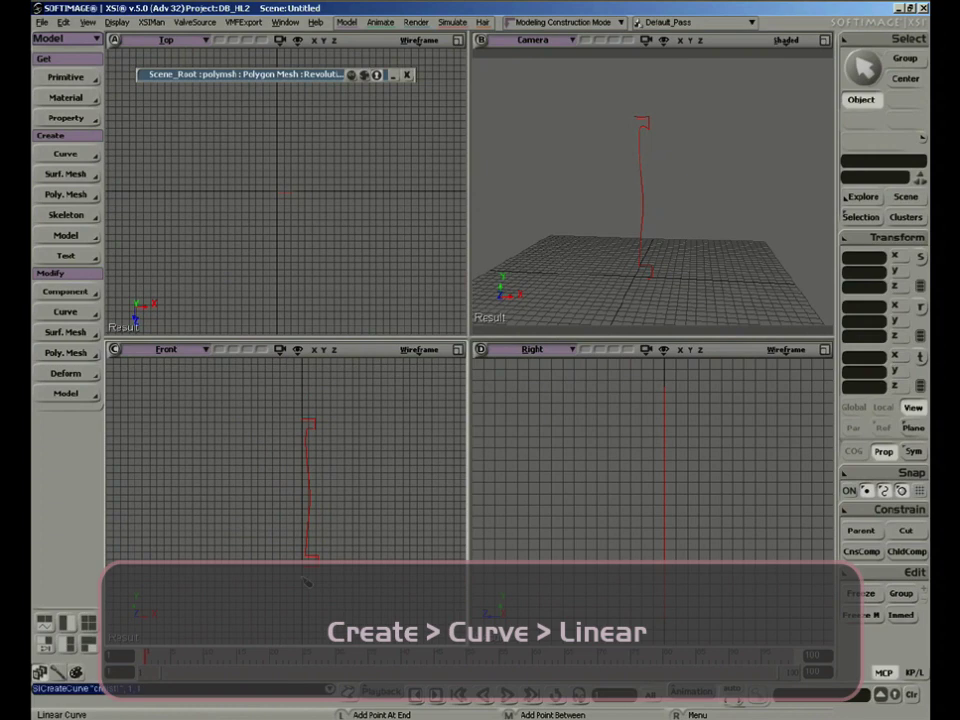
left_click(285, 372)
key("space")
Step: Revolve the profile curve around the slanted linear curve into a polygon mesh and close its properties
left_click(326, 434)
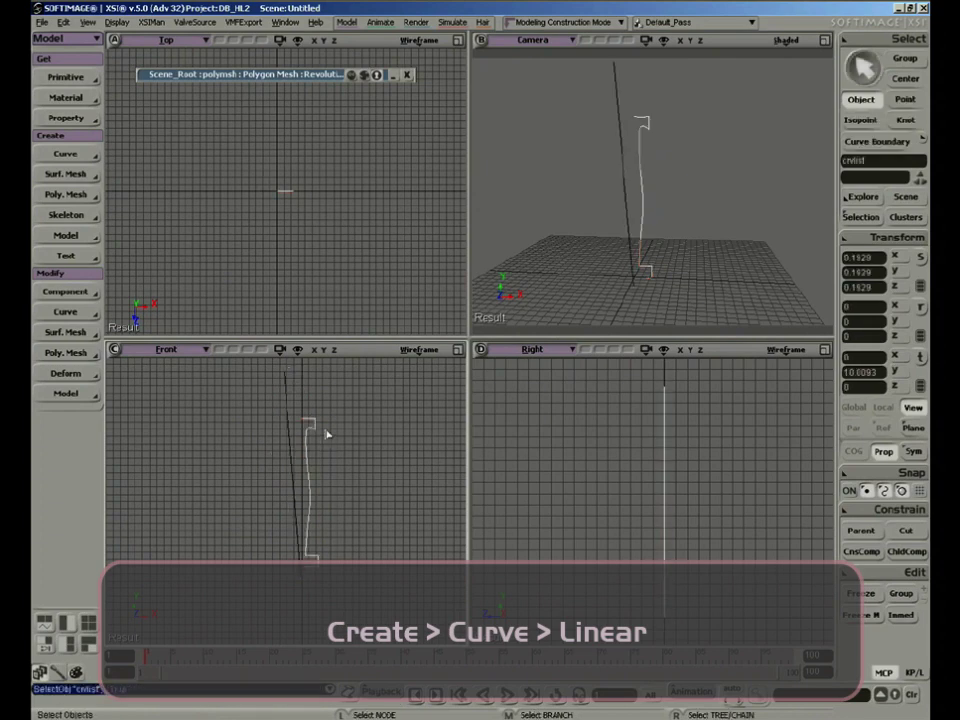
left_click(66, 194)
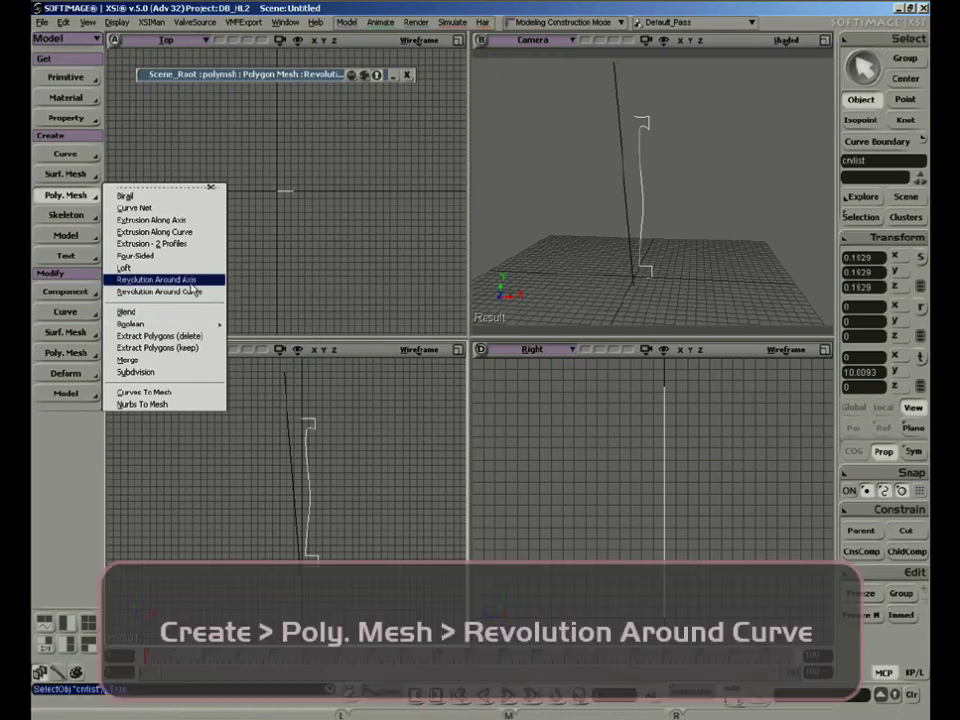
left_click(203, 292)
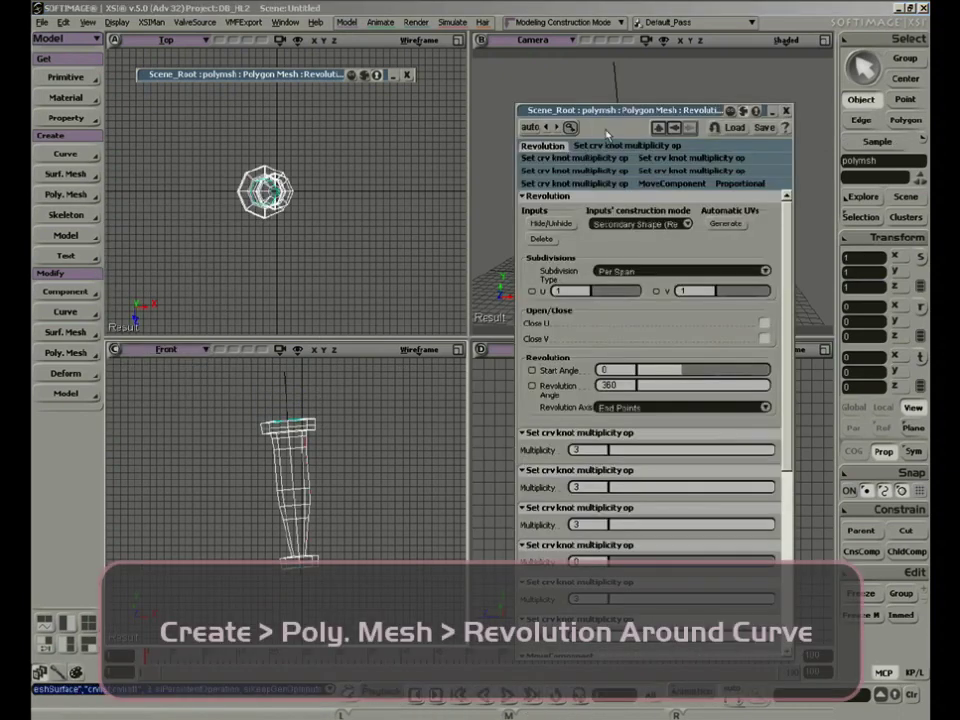
left_click(786, 110)
Step: Move the linear axis curve's upper knot sideways and down in the Camera view to tilt the revolution axis strongly
left_click(600, 105)
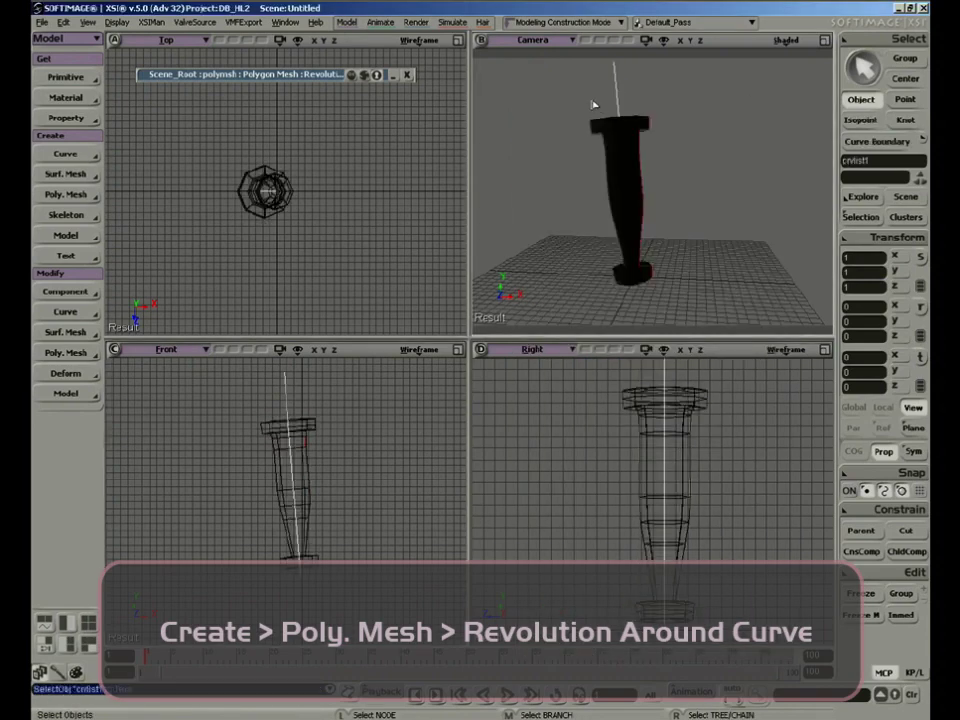
key("m")
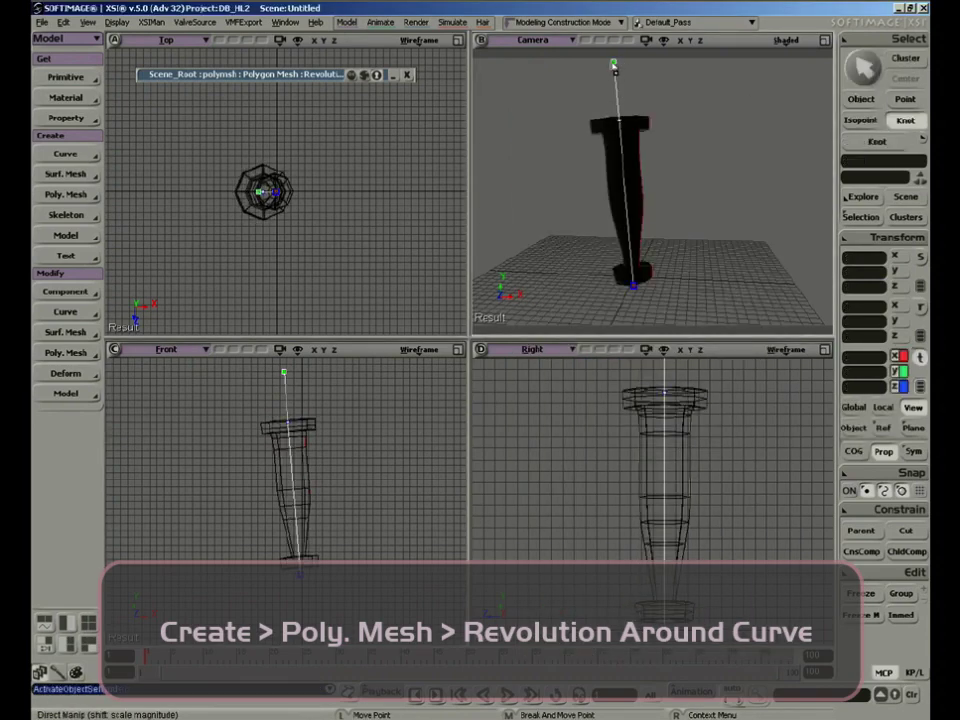
left_click_drag(614, 78, 535, 108)
key("space")
Step: Open the revolved mesh's Revolution operator properties from the Explorer, review the stacked curve operators, and close them
left_click(517, 190)
key("8")
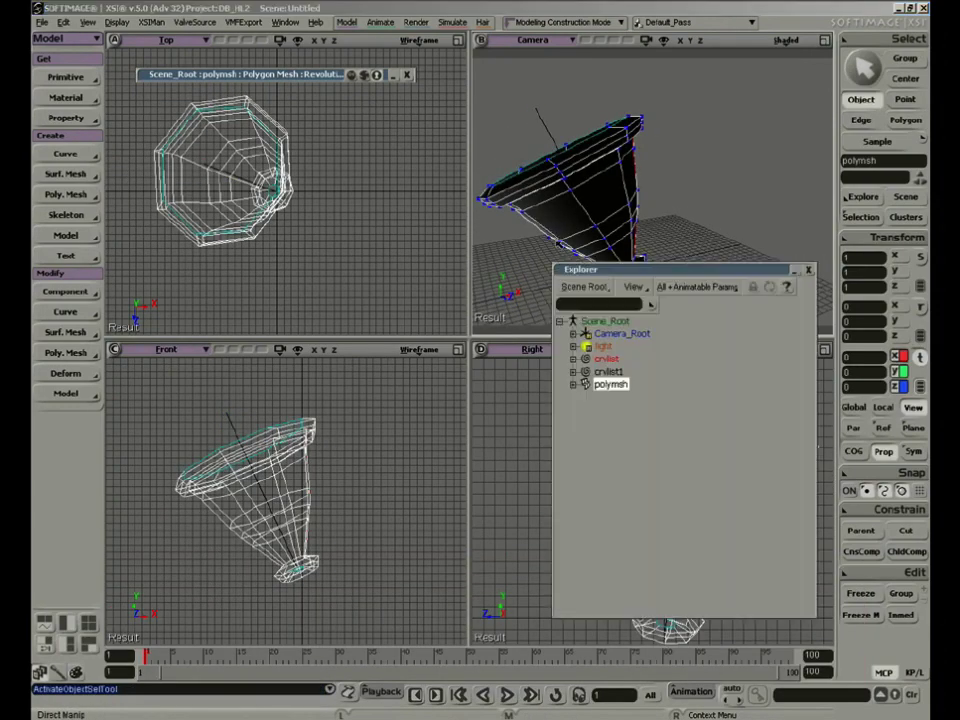
left_click(573, 385)
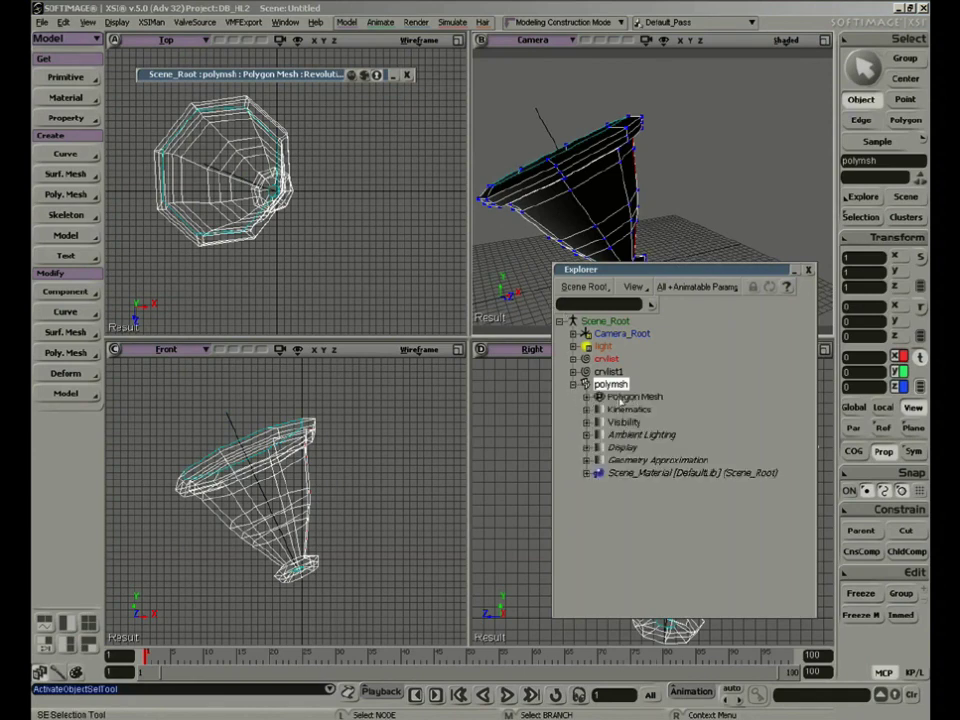
left_click(587, 397)
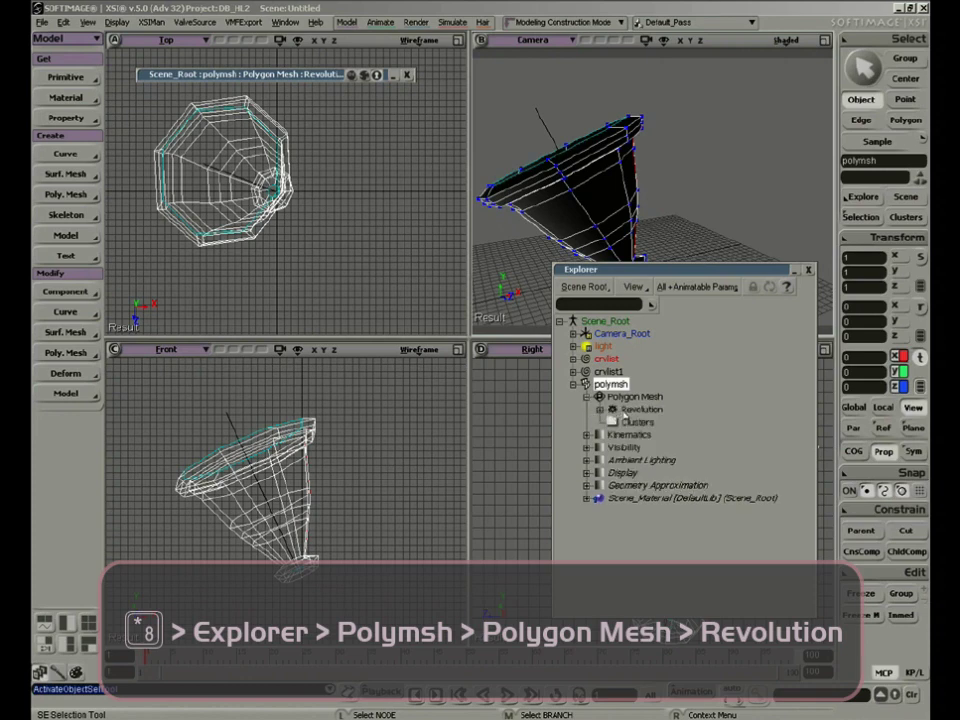
left_click(611, 409)
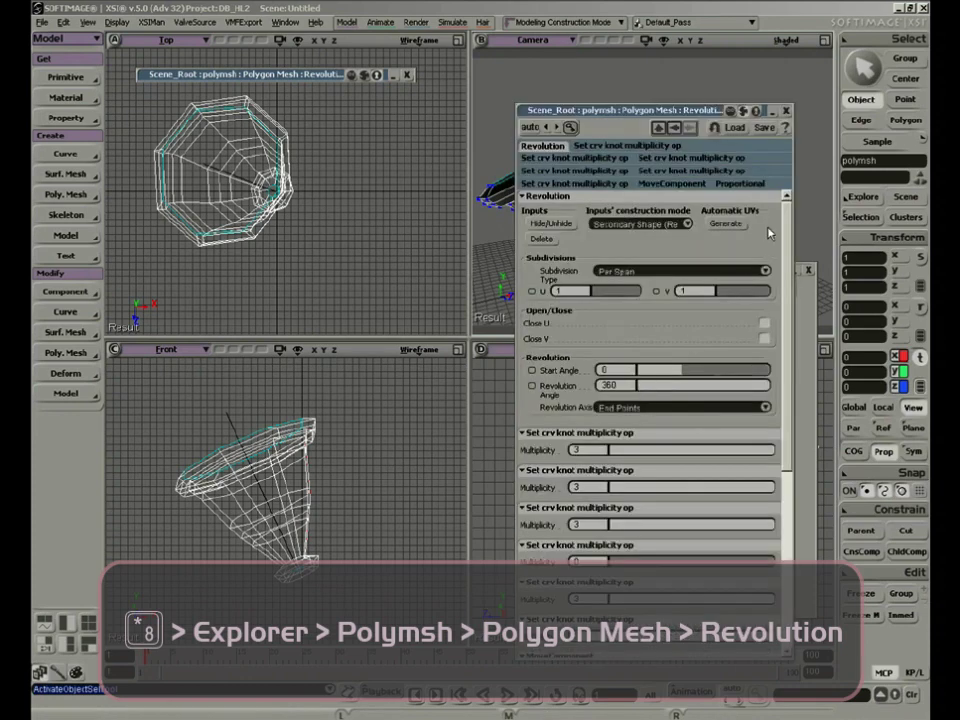
left_click_drag(326, 68, 341, 57)
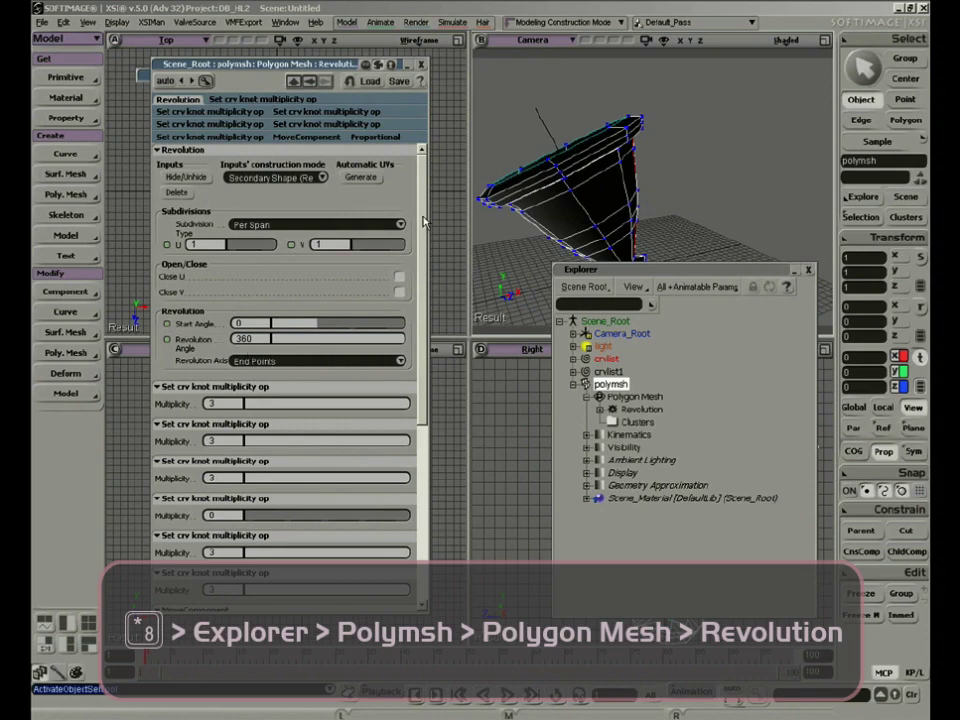
left_click_drag(424, 222, 406, 116)
left_click(404, 64)
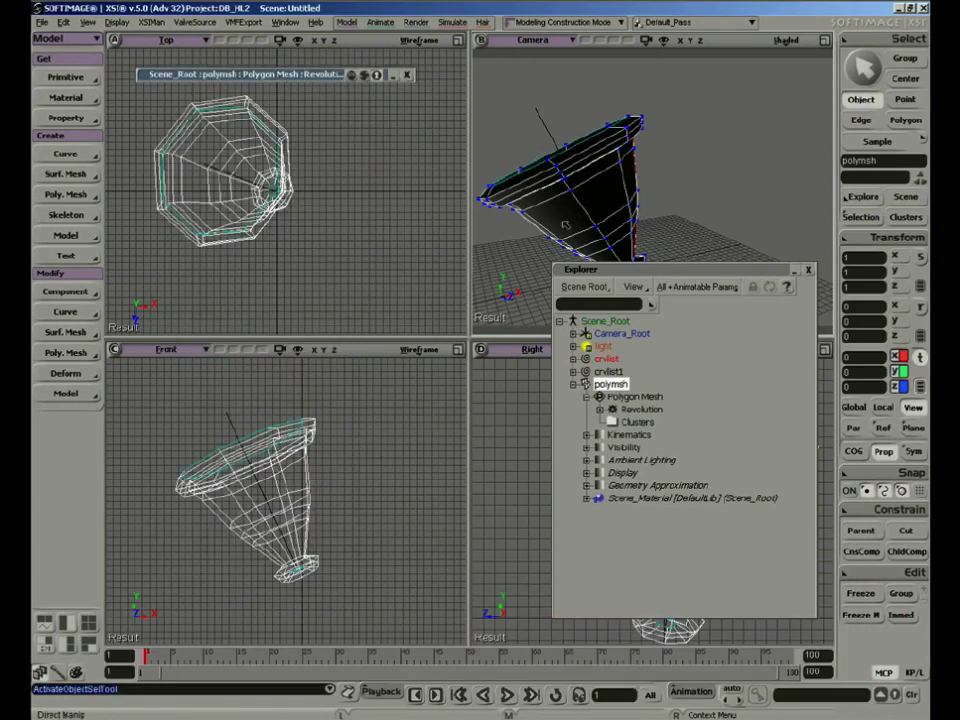
Step: Select the profile curve crvlist in the Explorer and freeze its modeling operators
key("8")
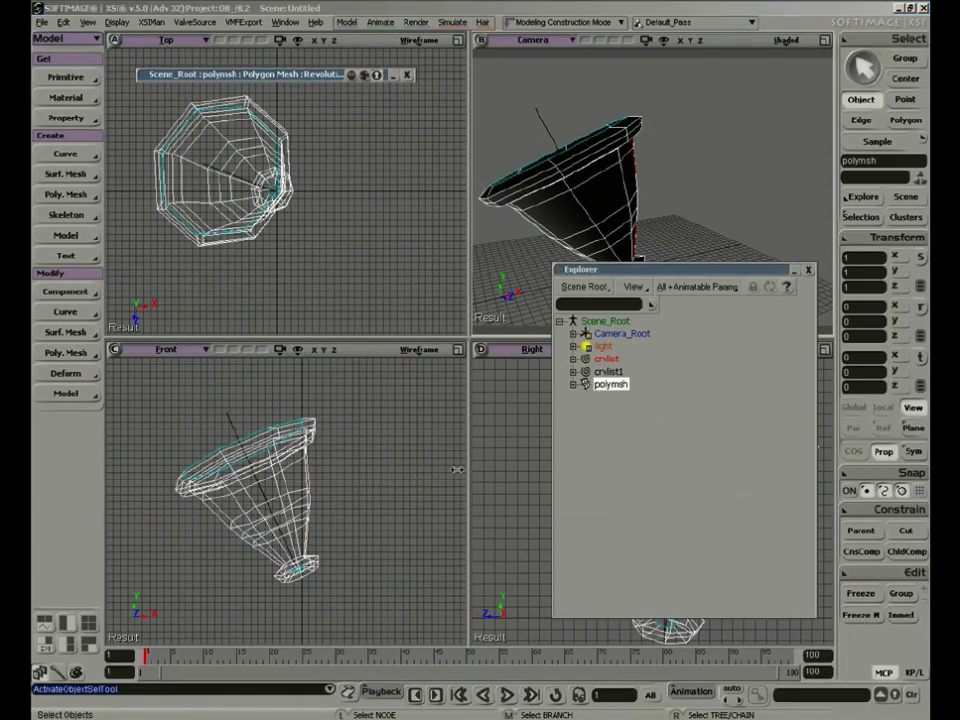
left_click(614, 371)
left_click(611, 361)
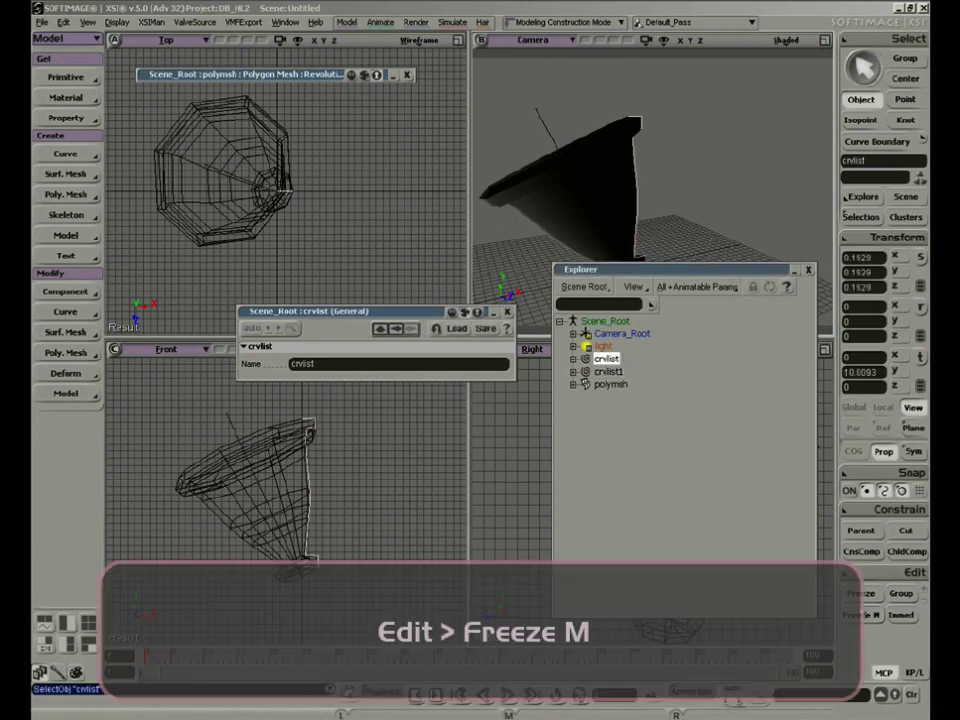
left_click(862, 616)
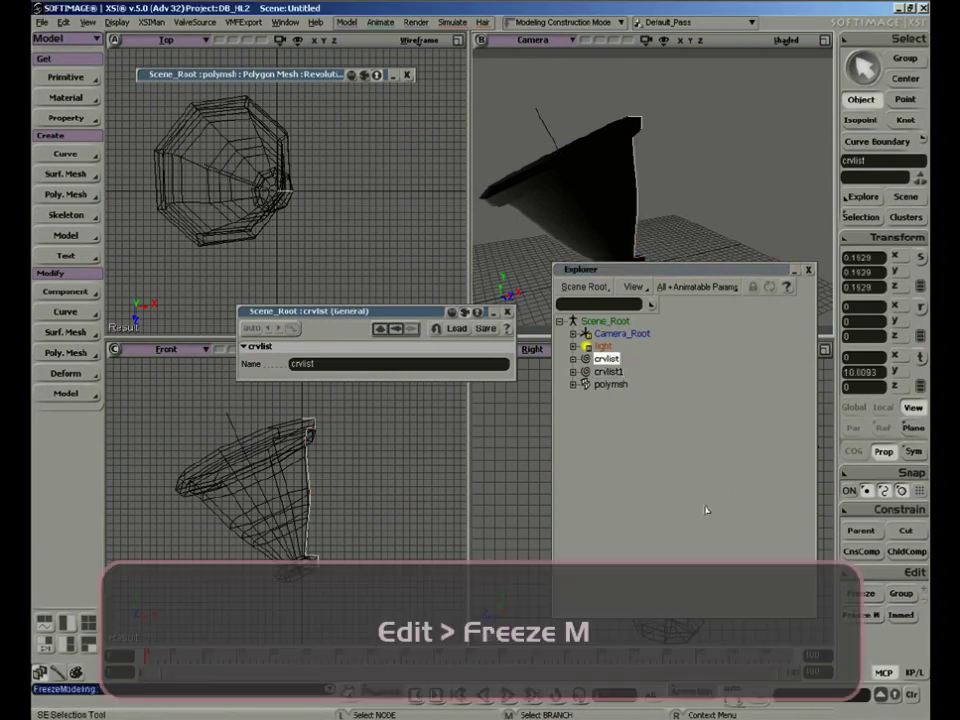
Step: Reopen the mesh's Revolution properties, switch the subdivision type to Absolute, and set V to 21
left_click(574, 385)
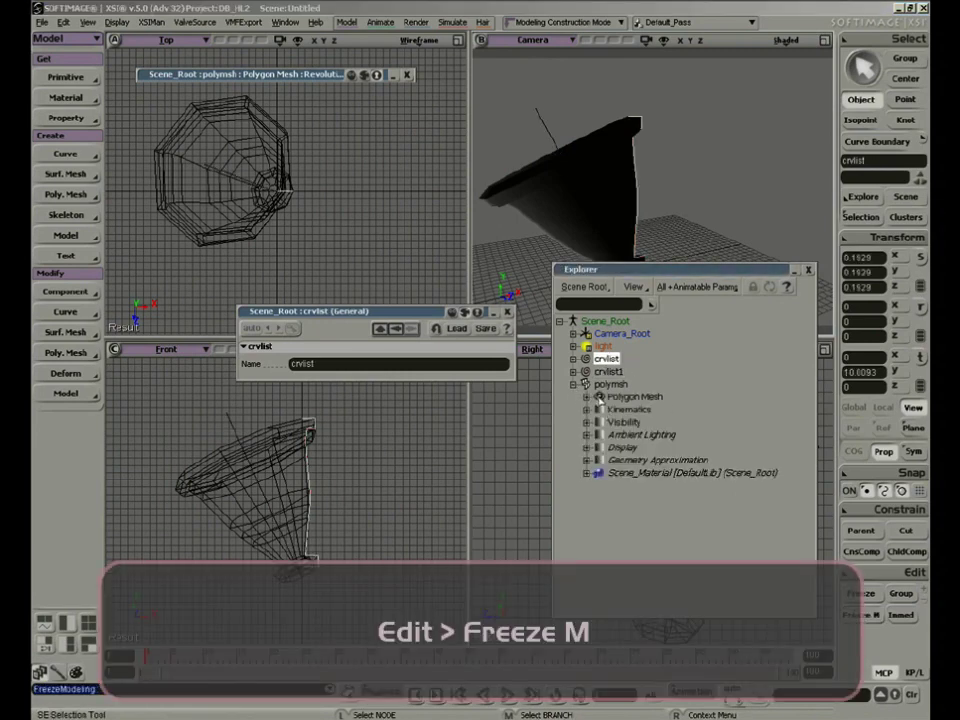
left_click(589, 397)
left_click(612, 410)
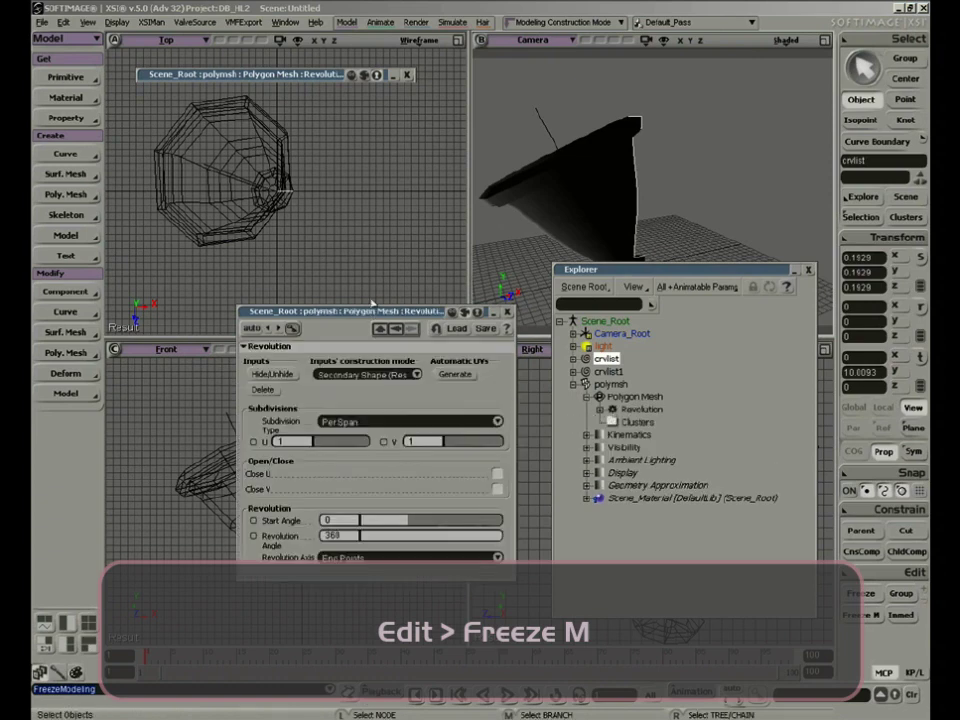
left_click_drag(380, 315, 282, 154)
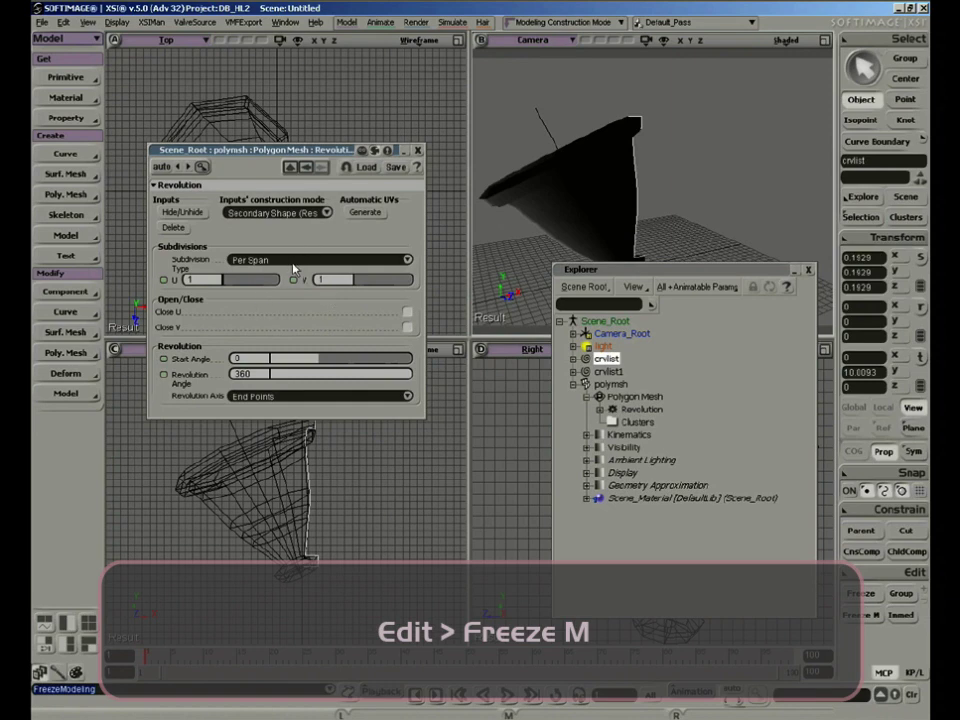
left_click(293, 262)
left_click(300, 272)
left_click_drag(372, 284, 392, 280)
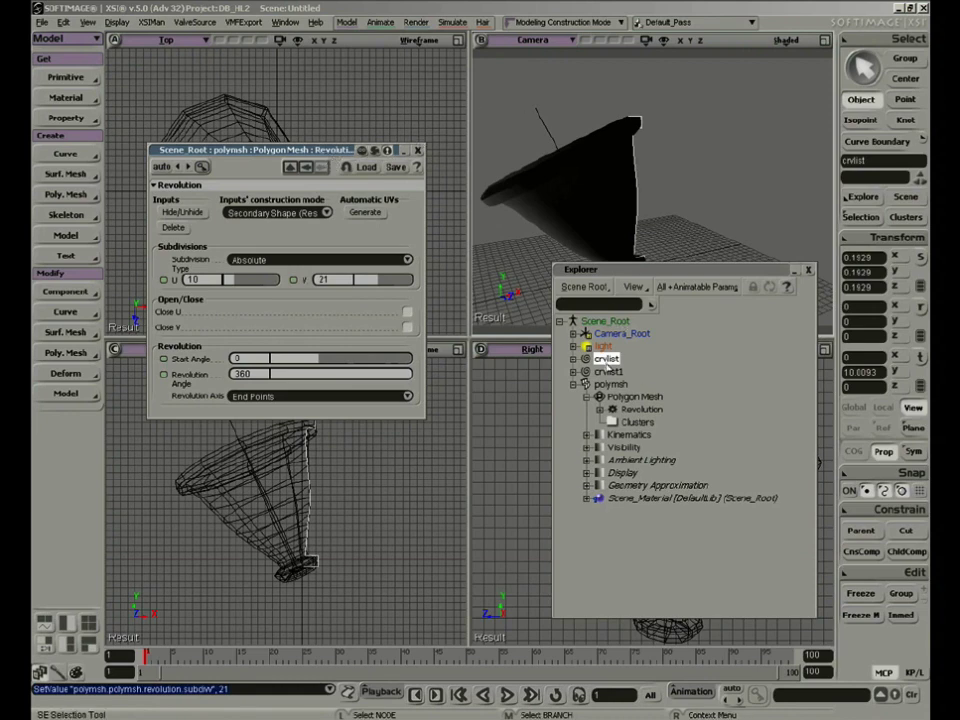
Step: Invert the direction of the profile curve crvlist to flip the revolved mesh's normals
left_click(606, 360)
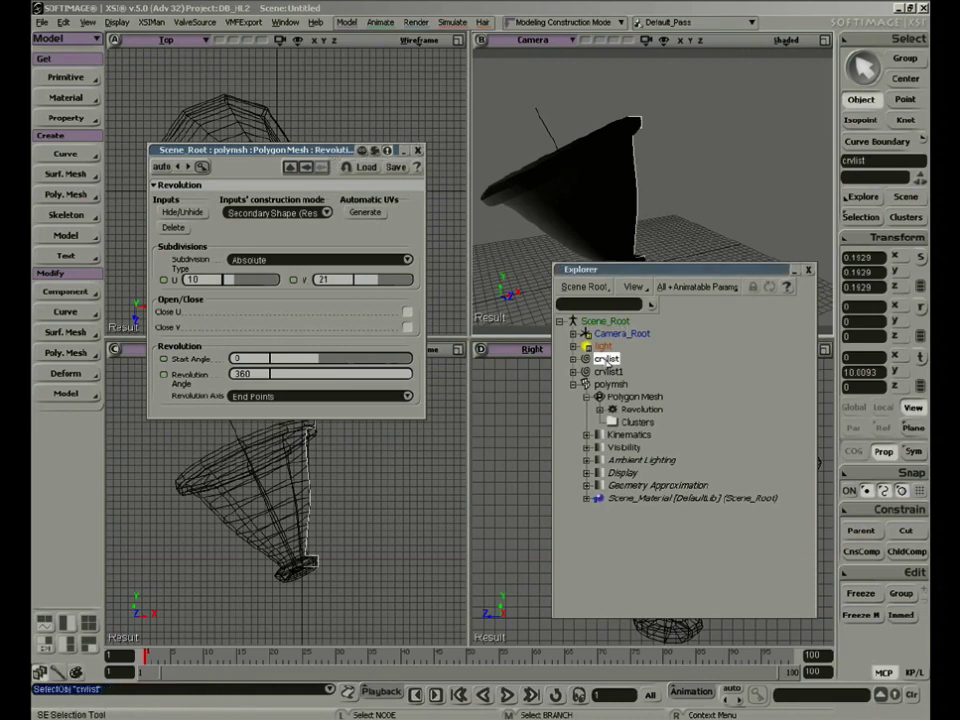
left_click(66, 312)
left_click(168, 548)
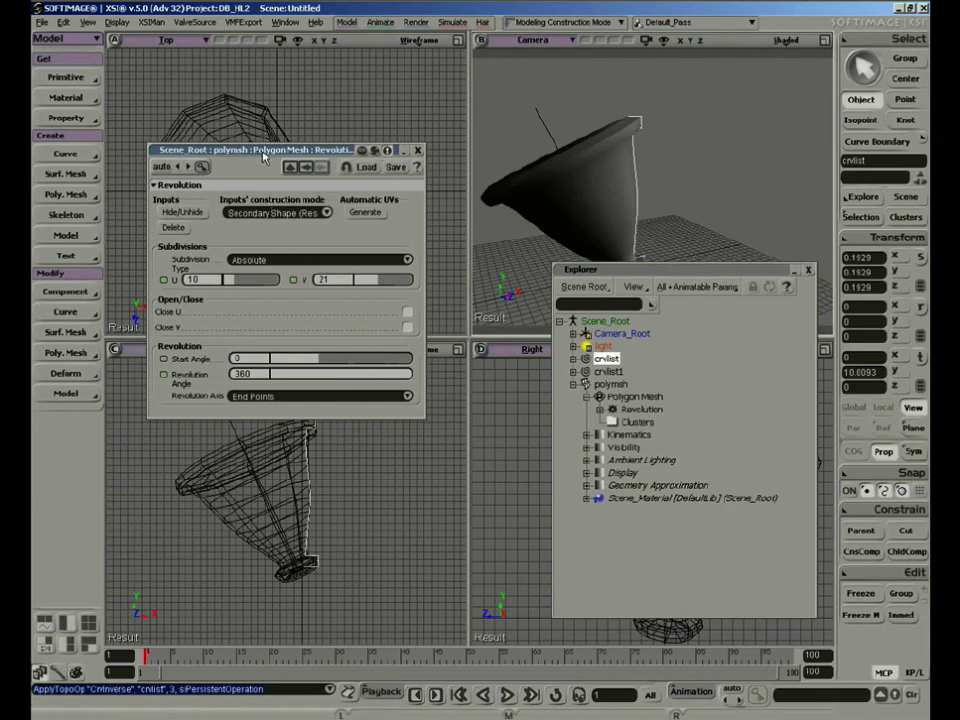
Step: Try the Start Tangent and End Tangent revolution axis options and return to End Points
left_click_drag(283, 155, 276, 90)
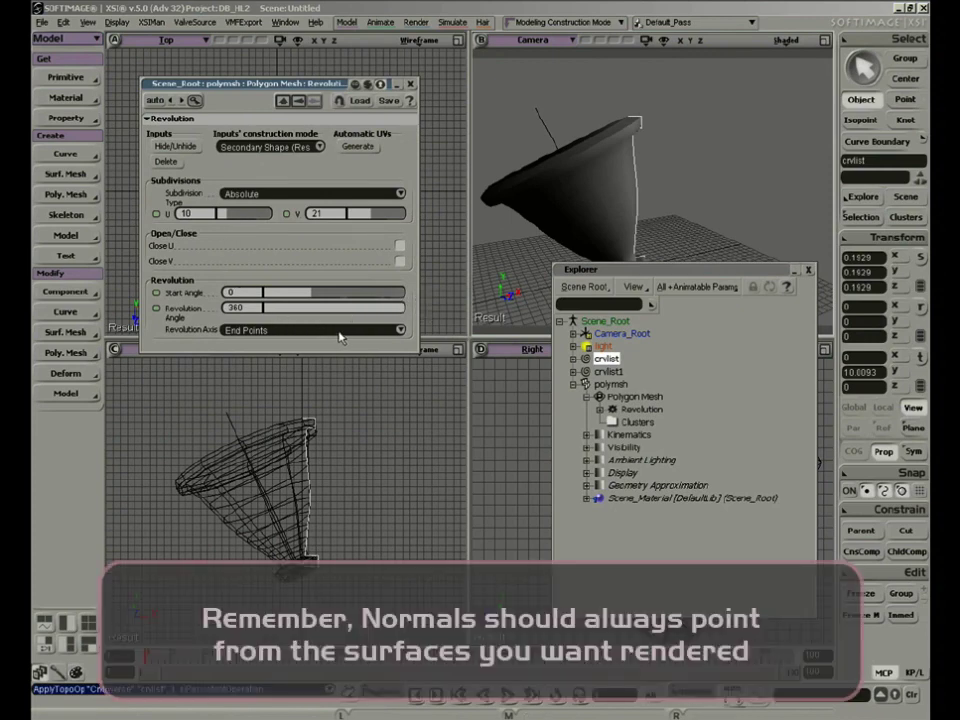
left_click(340, 334)
left_click(337, 340)
left_click(334, 333)
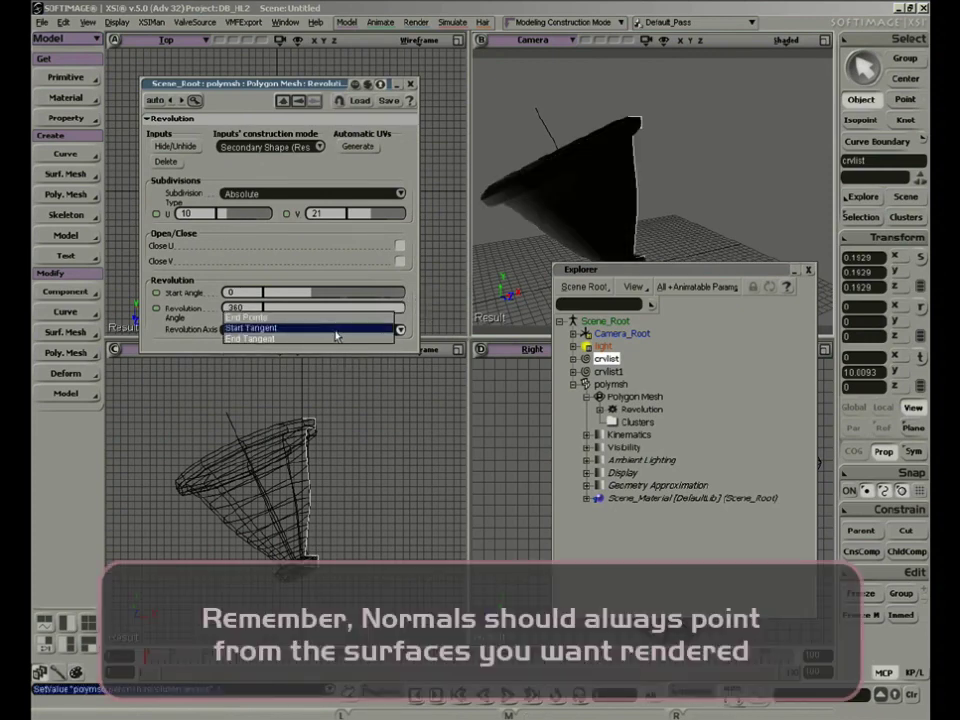
left_click(341, 338)
left_click(340, 328)
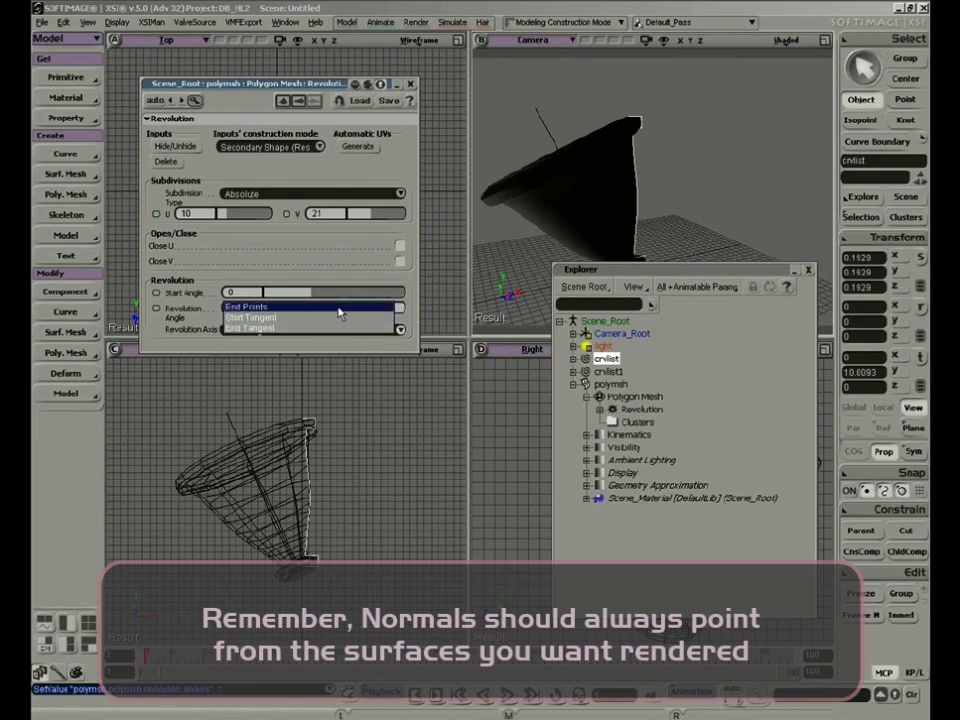
left_click(340, 311)
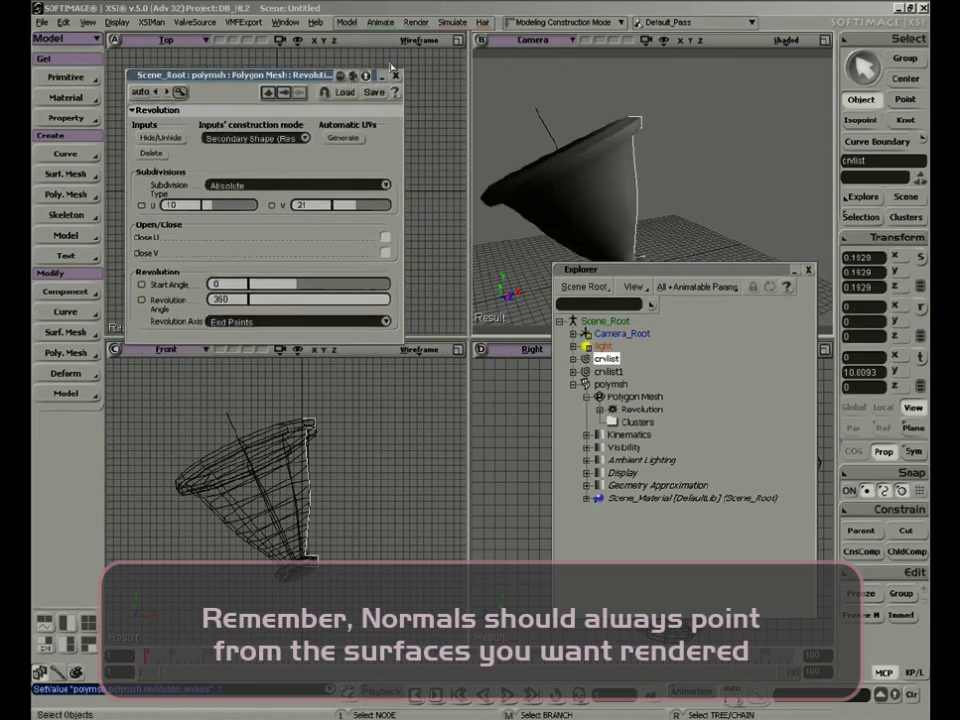
Step: Close the revolution properties and delete both the tilted revolved mesh and the linear axis curve
left_click(396, 84)
left_click(287, 434)
key("Delete")
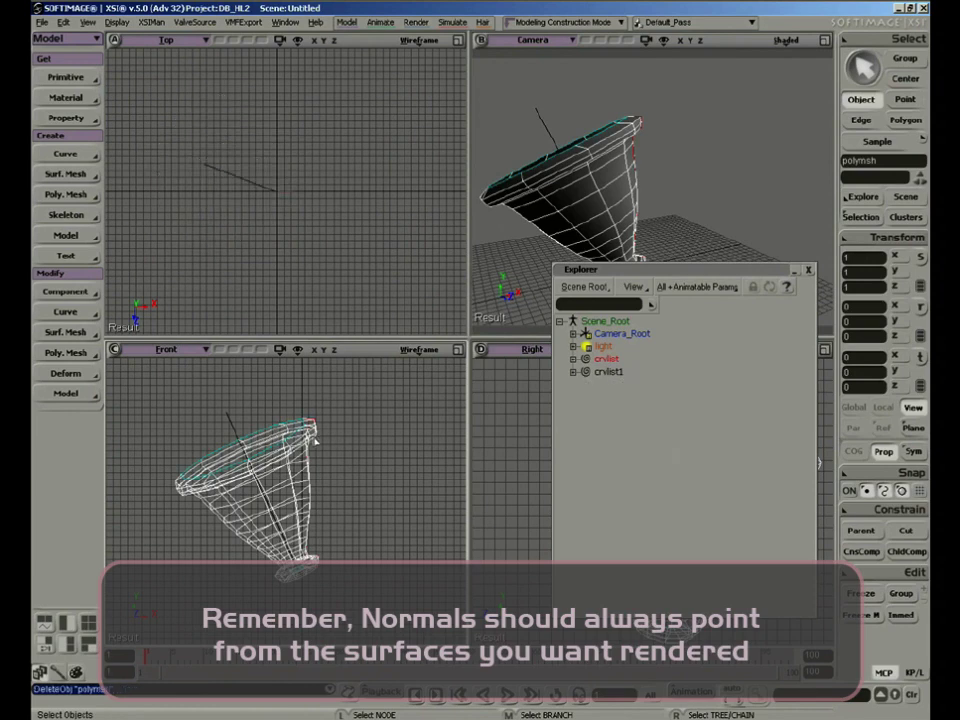
key("Delete")
Step: Revolve the profile curve around the Y axis into a new polygon mesh, with its revolution properties open
left_click(305, 468)
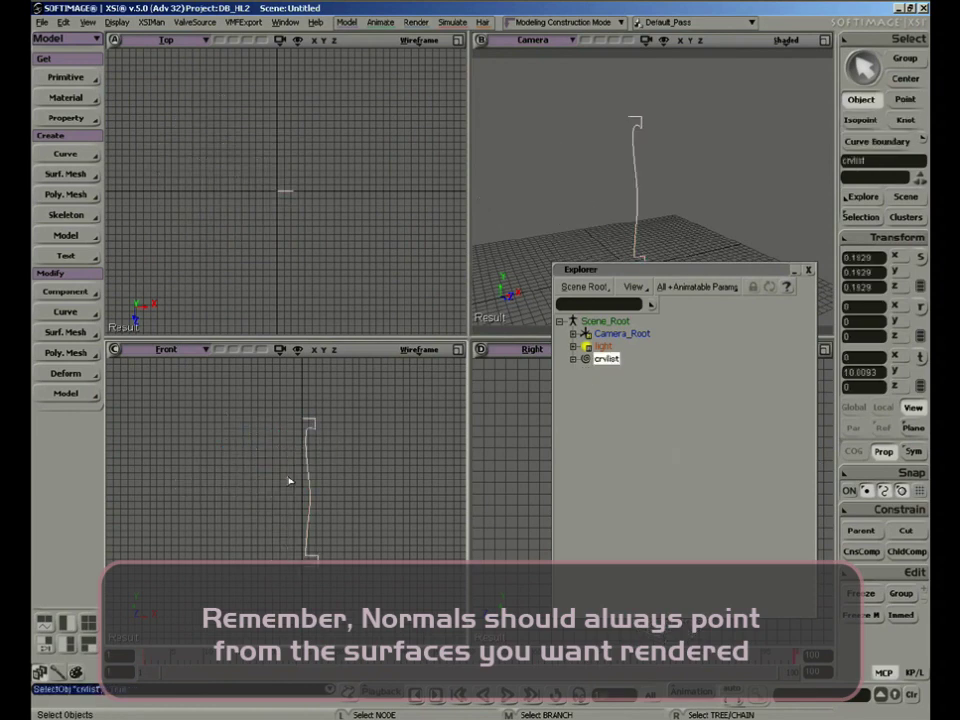
left_click(68, 195)
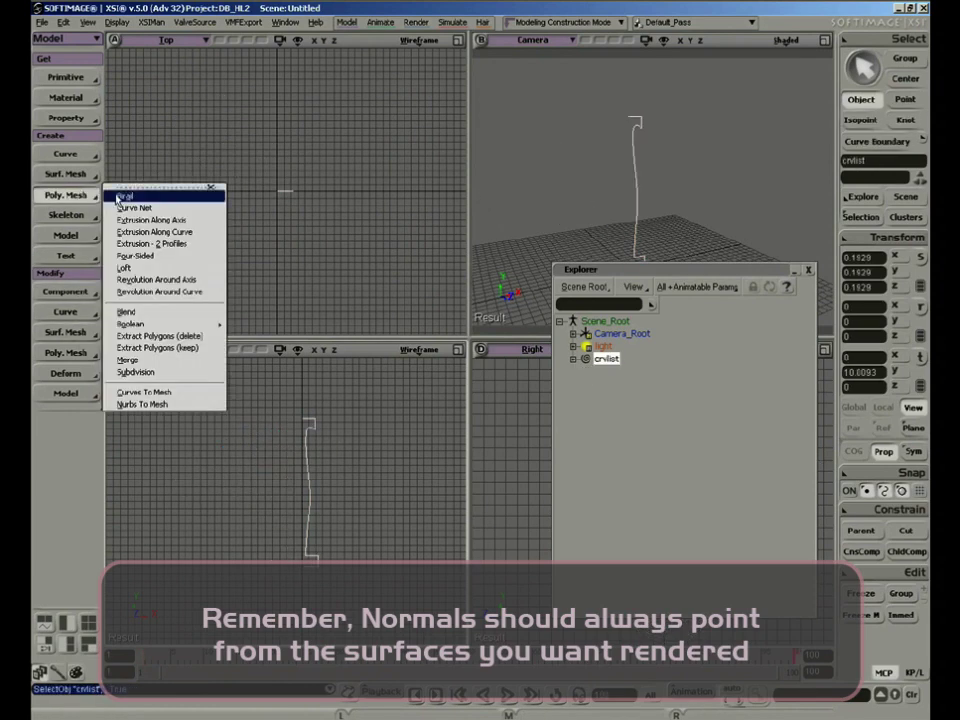
left_click(200, 292)
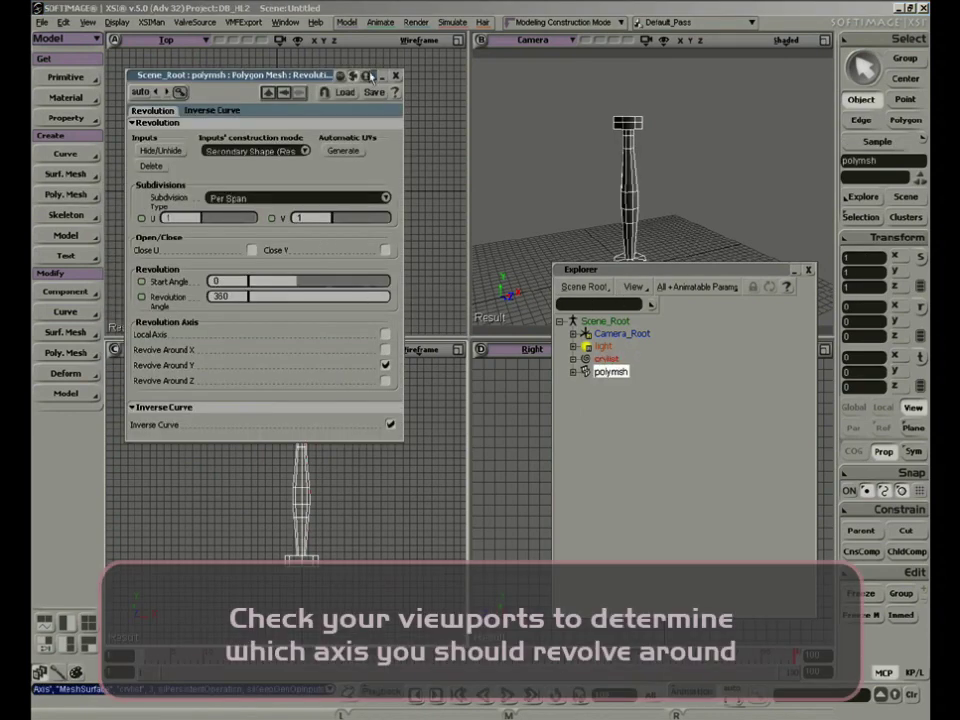
left_click_drag(289, 75, 279, 49)
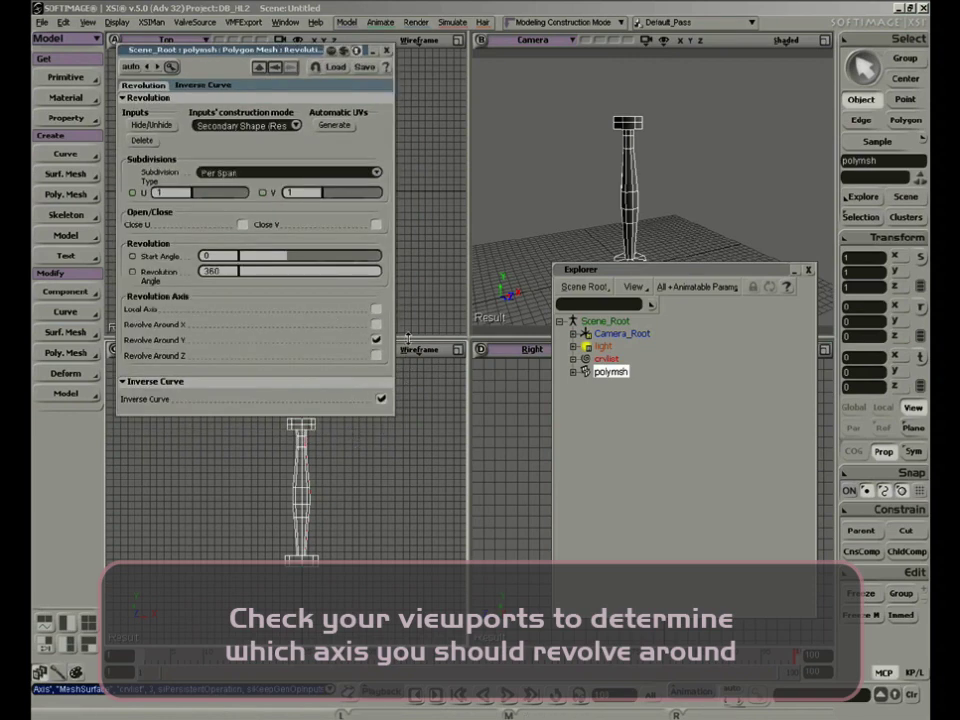
Step: Try revolving the curve profile around the X axis only instead of Y, and inspect the shape in the Camera view
double_click(311, 50)
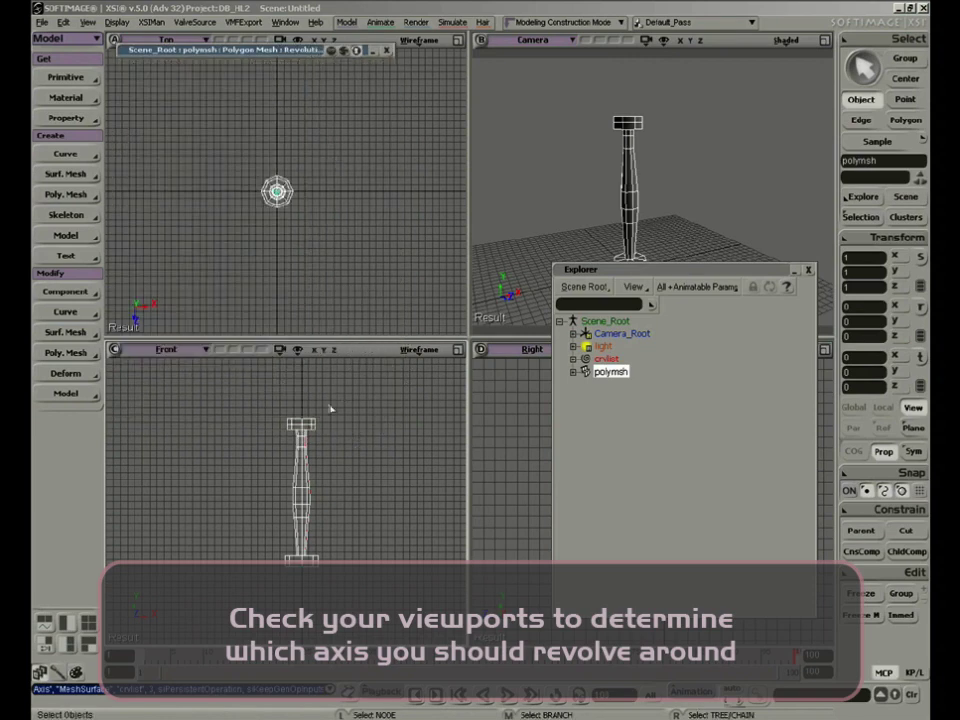
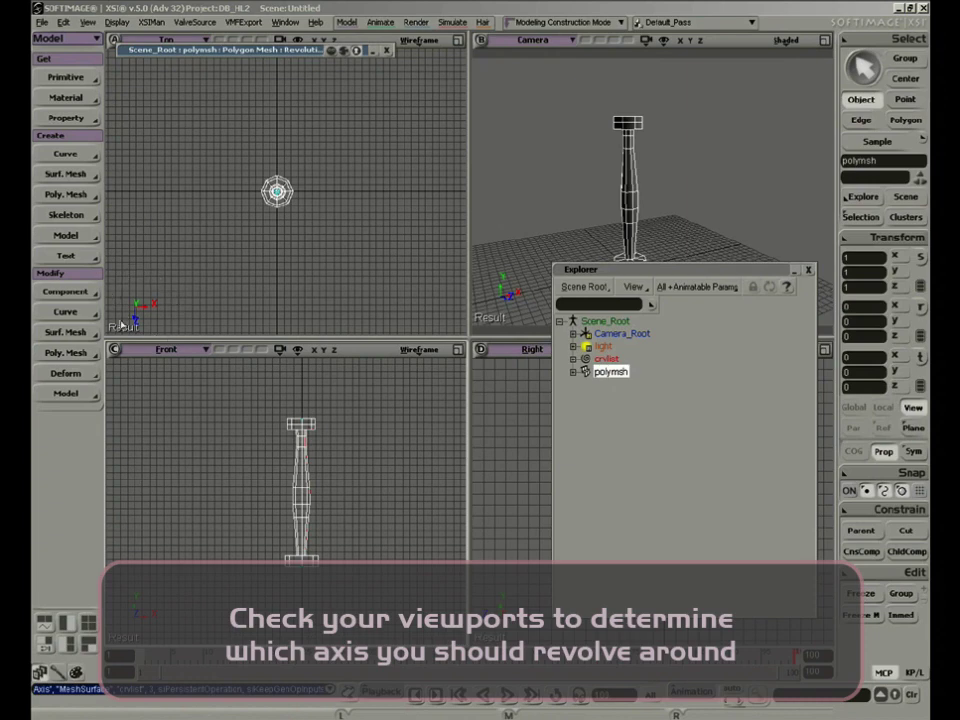
double_click(267, 53)
left_click(377, 325)
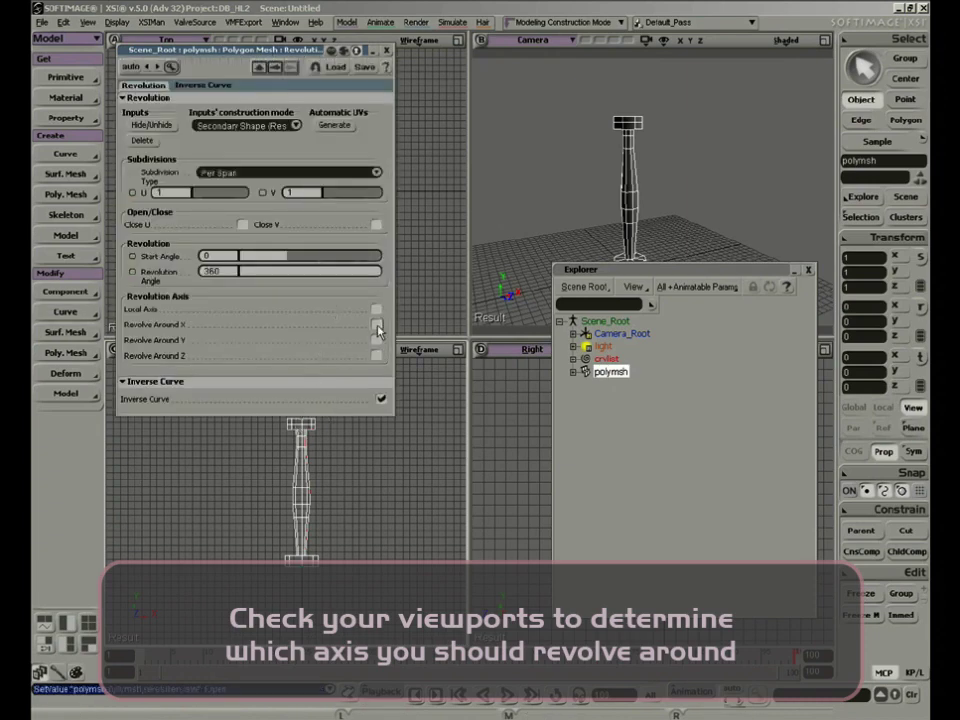
left_click(377, 325)
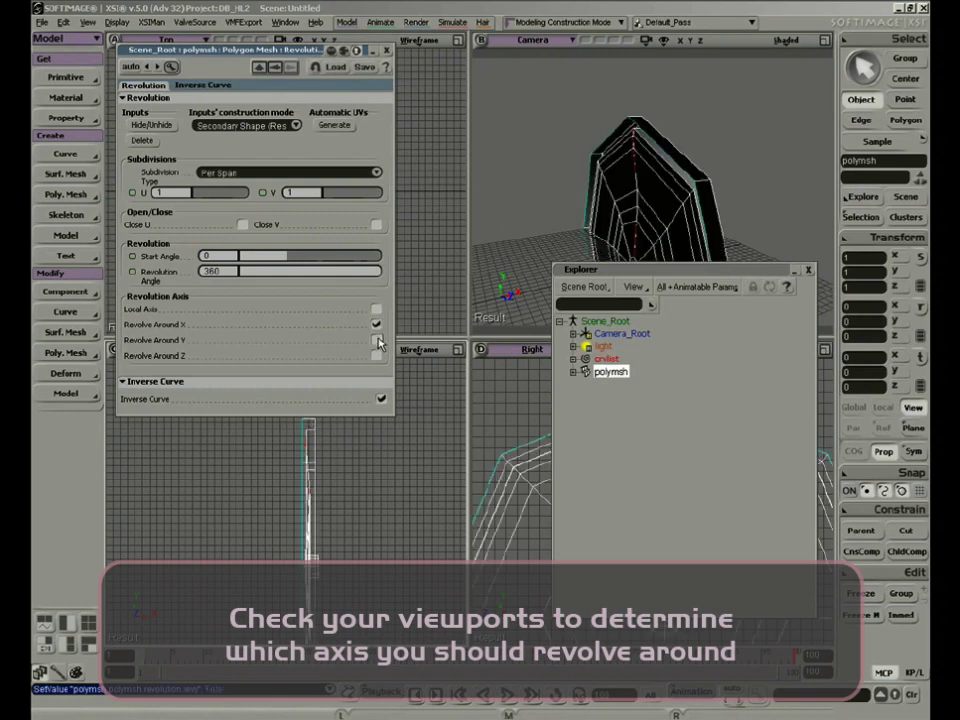
key("s")
right_click_drag(629, 156, 602, 163)
middle_click_drag(611, 193, 645, 182)
left_click_drag(645, 182, 607, 166)
right_click_drag(607, 166, 638, 177)
key("space")
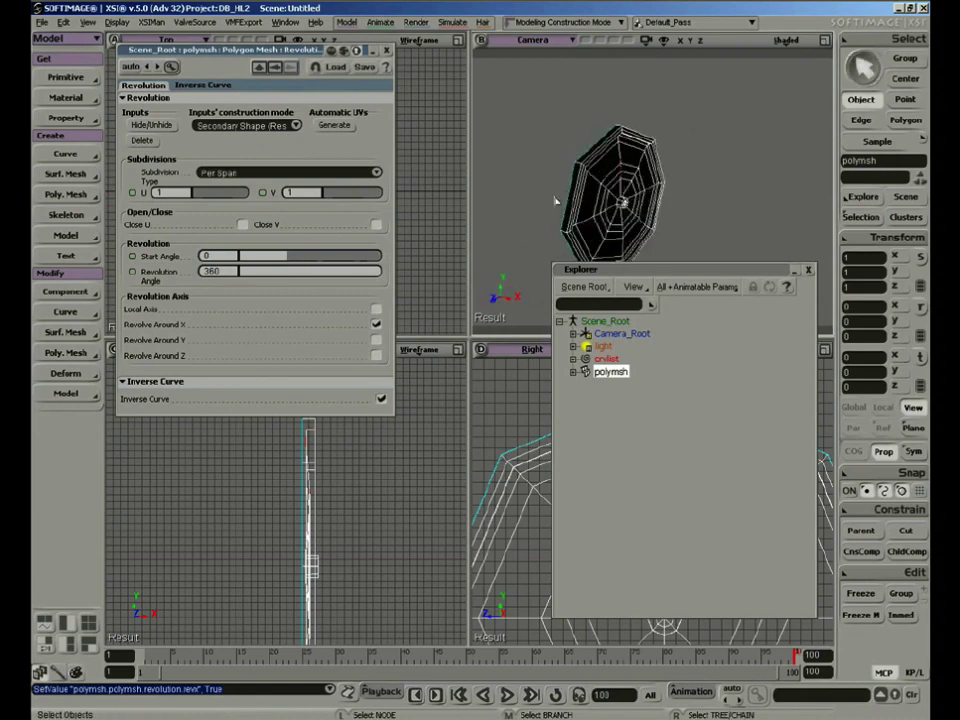
Step: Try revolving the profile around the Z axis only, and orbit around the resulting shape
left_click(377, 357)
left_click(377, 356)
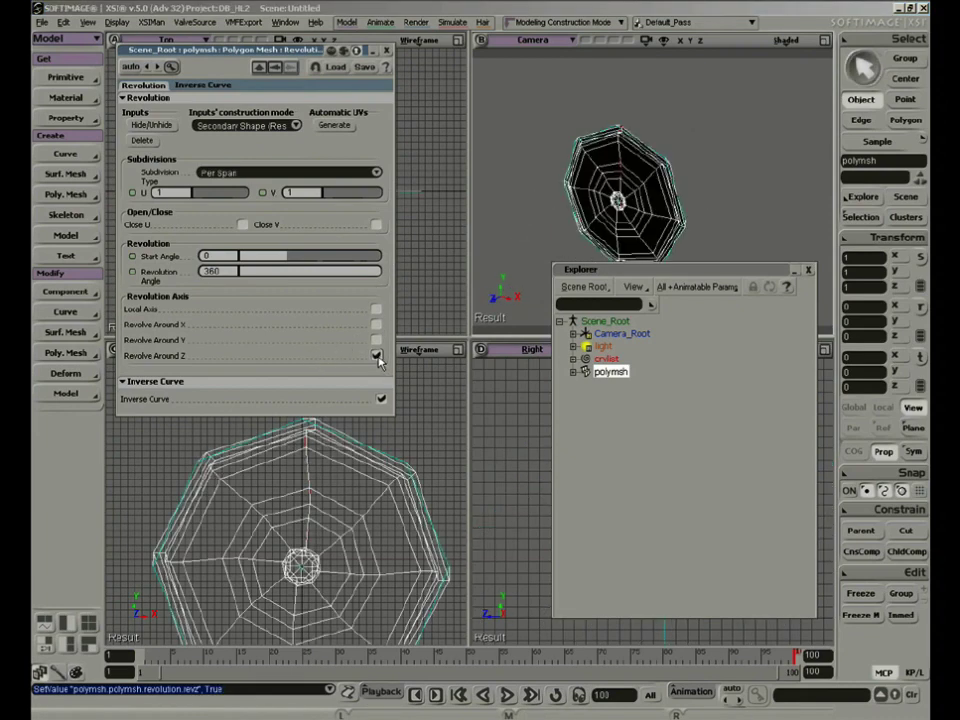
key("s")
right_click_drag(628, 193, 591, 161)
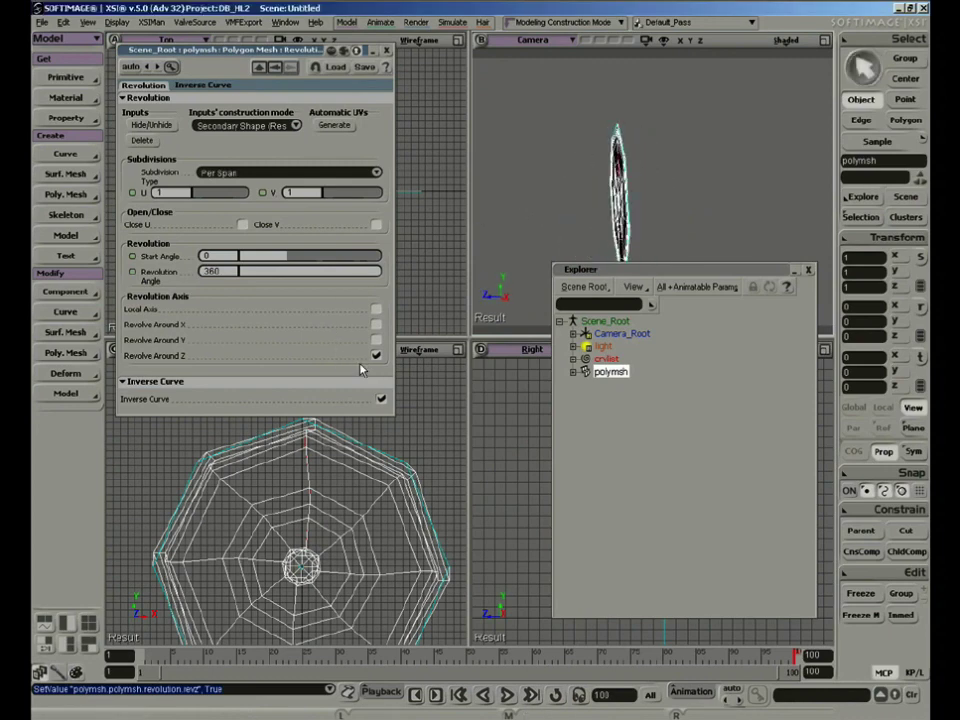
key("space")
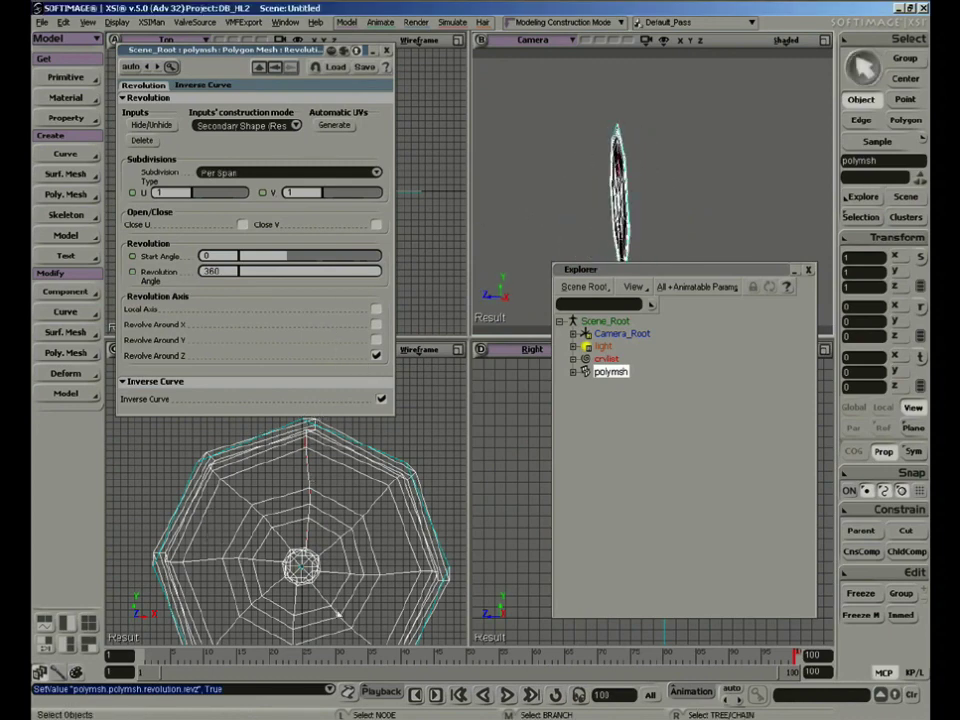
Step: Try revolving the profile around the X and Y axes together, with Z cleared
left_click(376, 355)
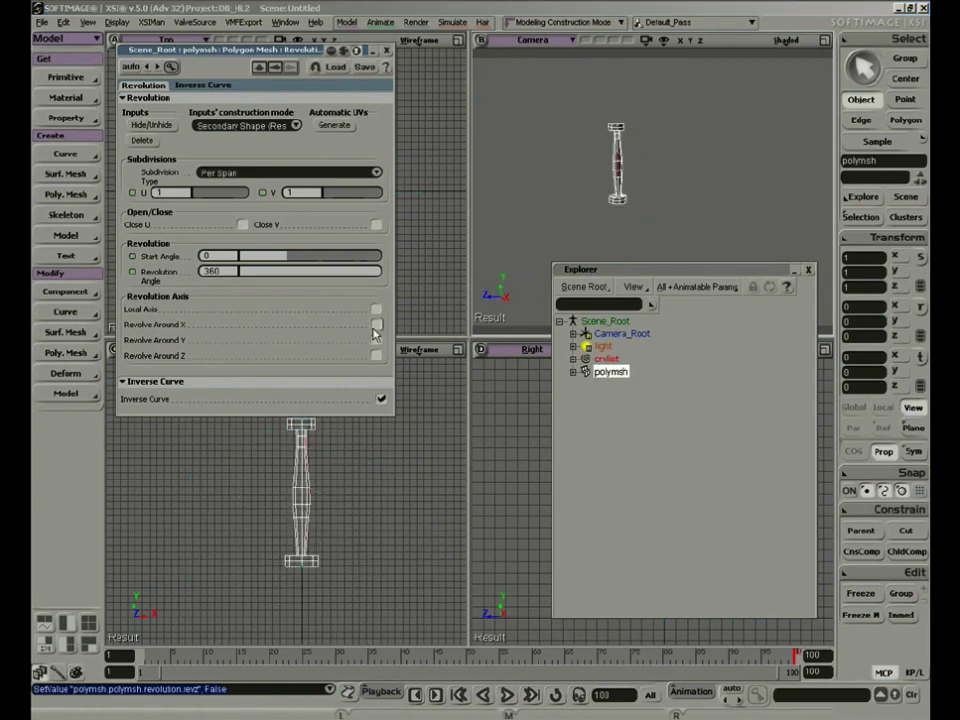
left_click(376, 324)
left_click(376, 340)
key("s")
right_click_drag(641, 177, 716, 148)
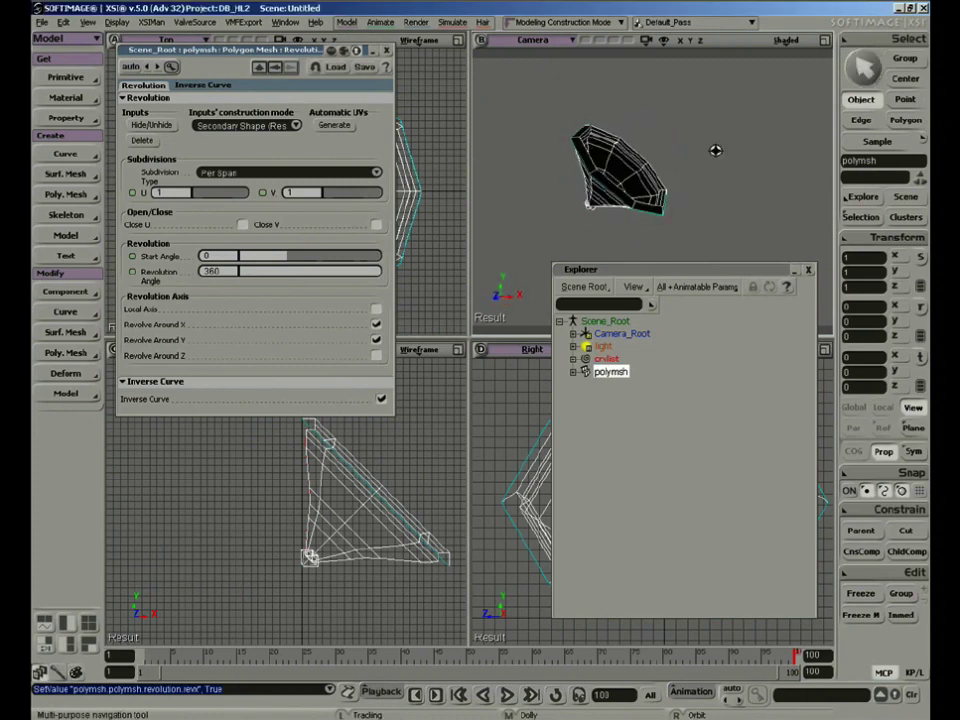
Step: Clear the X and Y revolution axes, and keep Inverse Curve enabled after comparing the framed mesh with it off
left_click(376, 324)
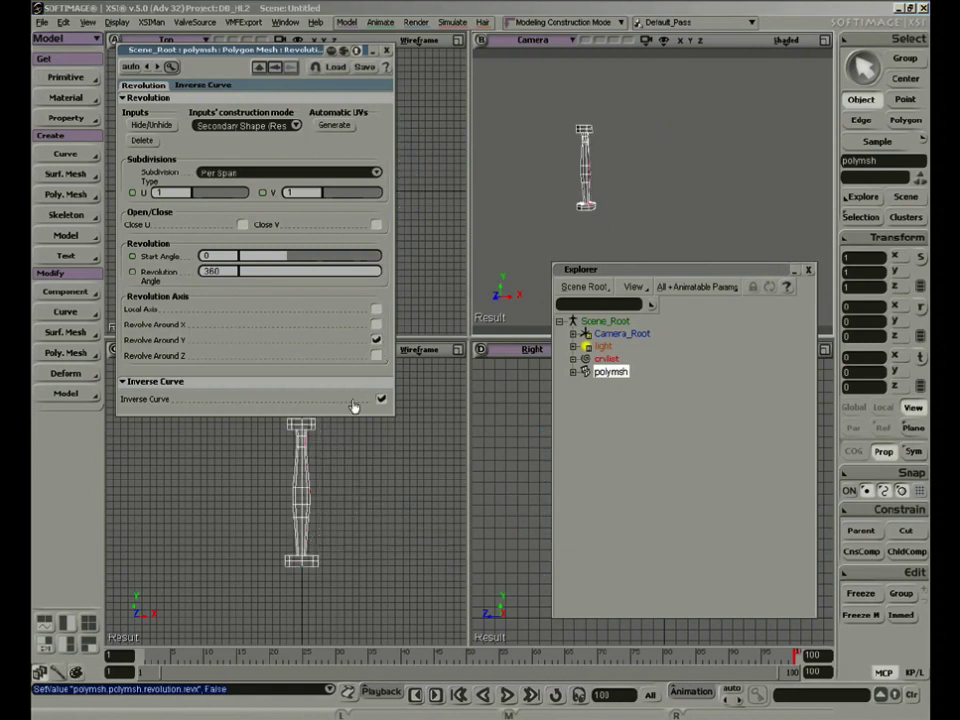
left_click(376, 340)
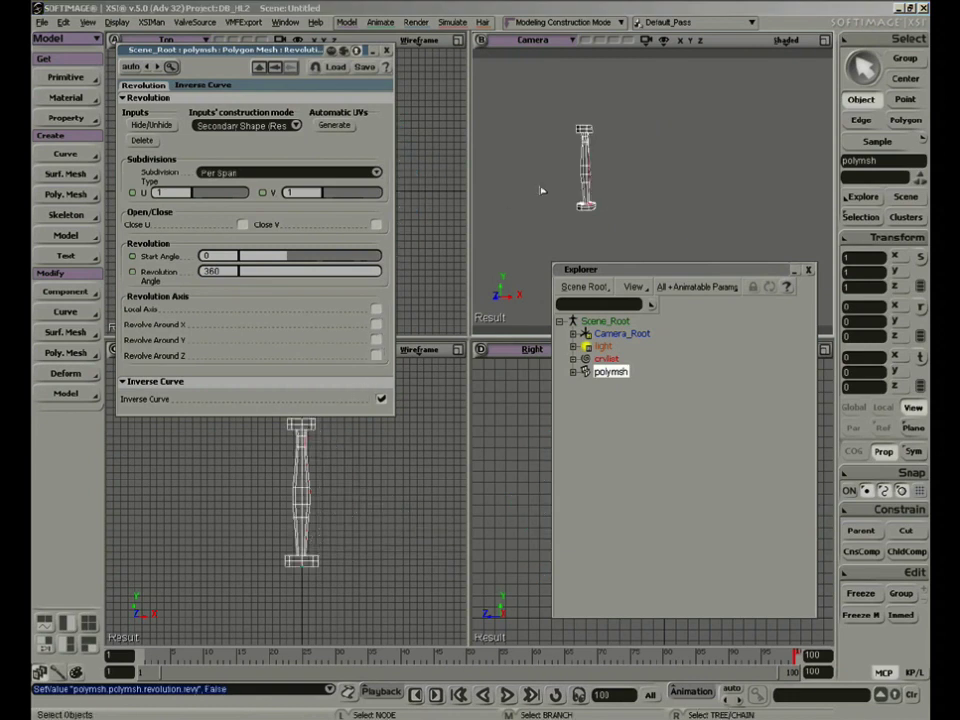
key("f")
key("s")
right_click_drag(643, 180, 572, 186)
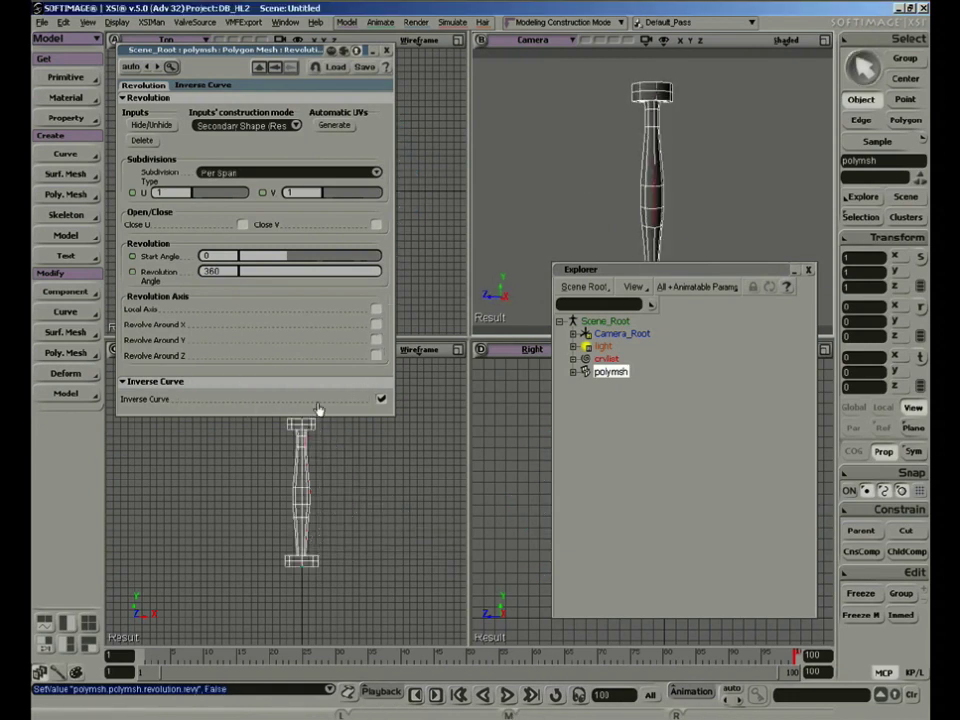
left_click(380, 400)
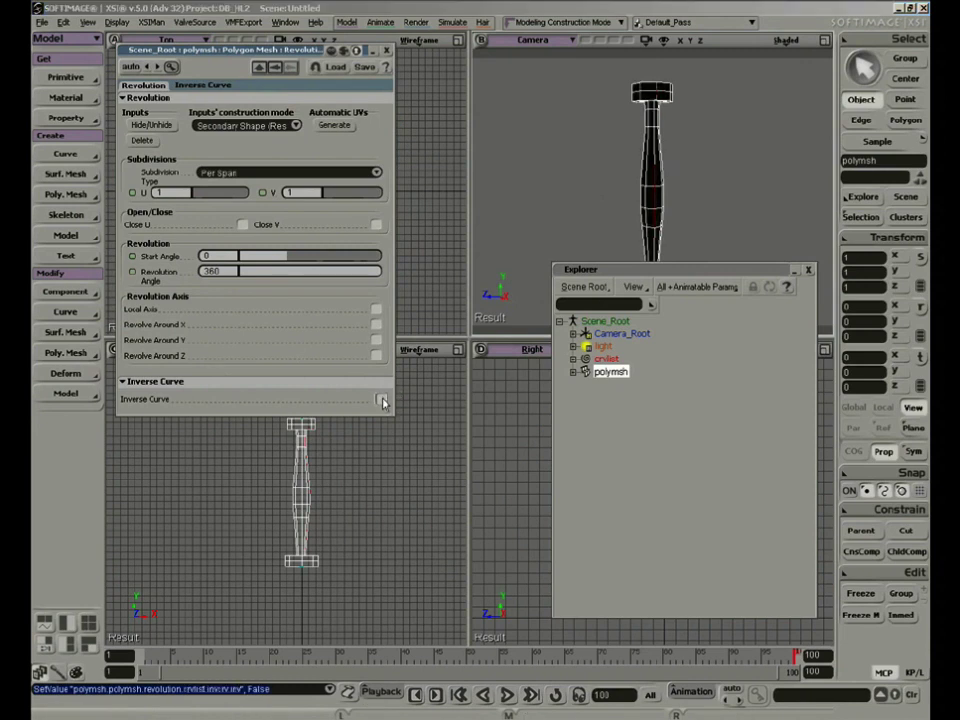
left_click(381, 400)
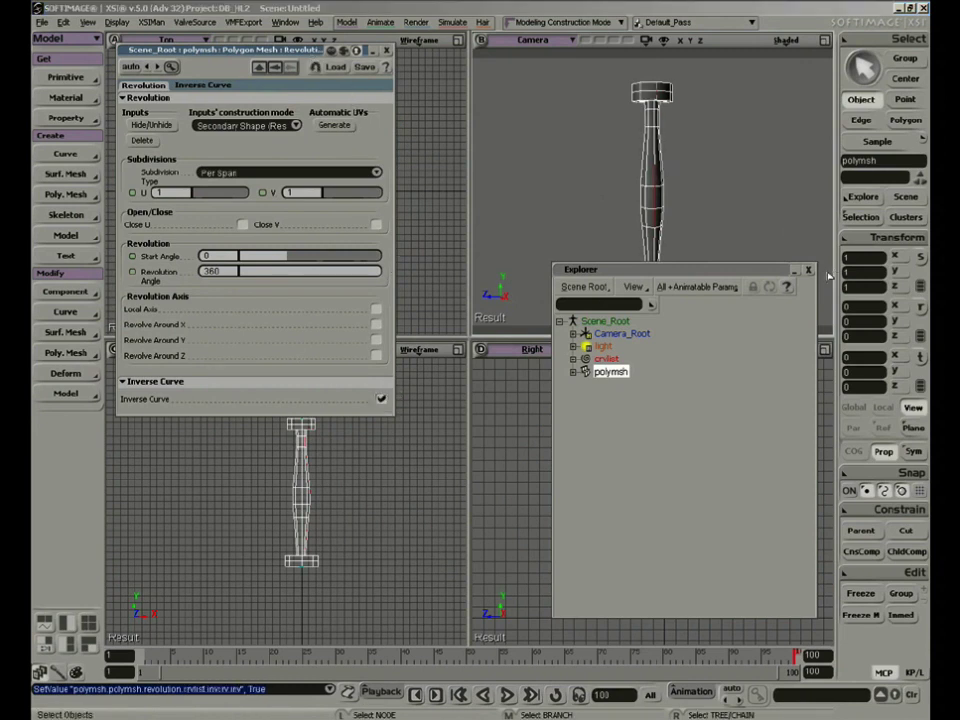
Step: Close the Explorer, and hide and delete the revolution's input curve so only the generated mesh is kept
left_click(808, 270)
key("s")
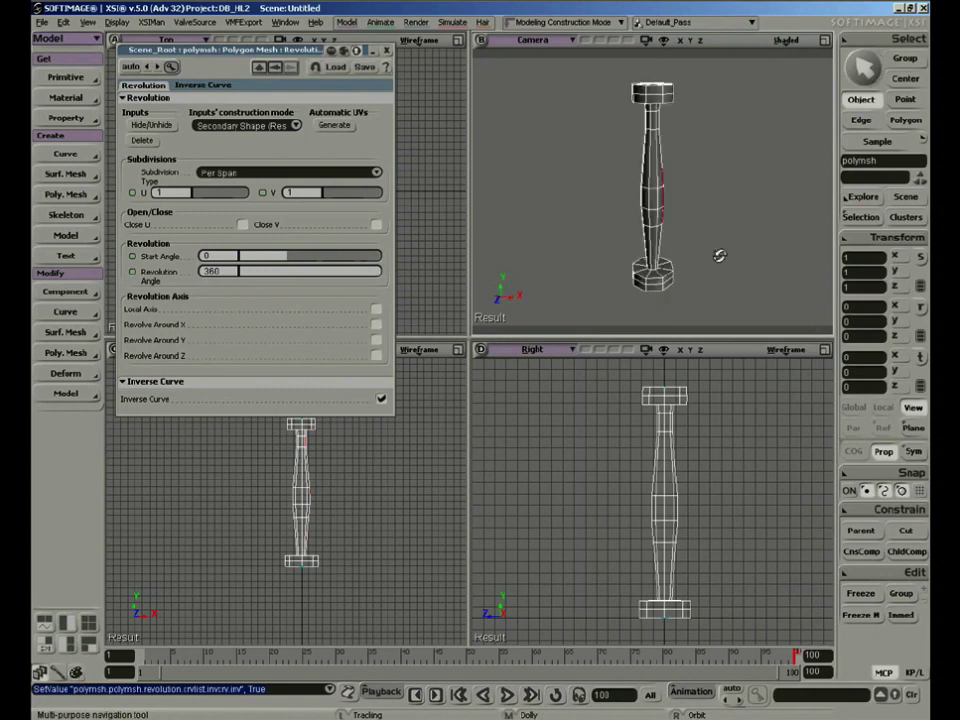
right_click_drag(720, 256, 693, 229)
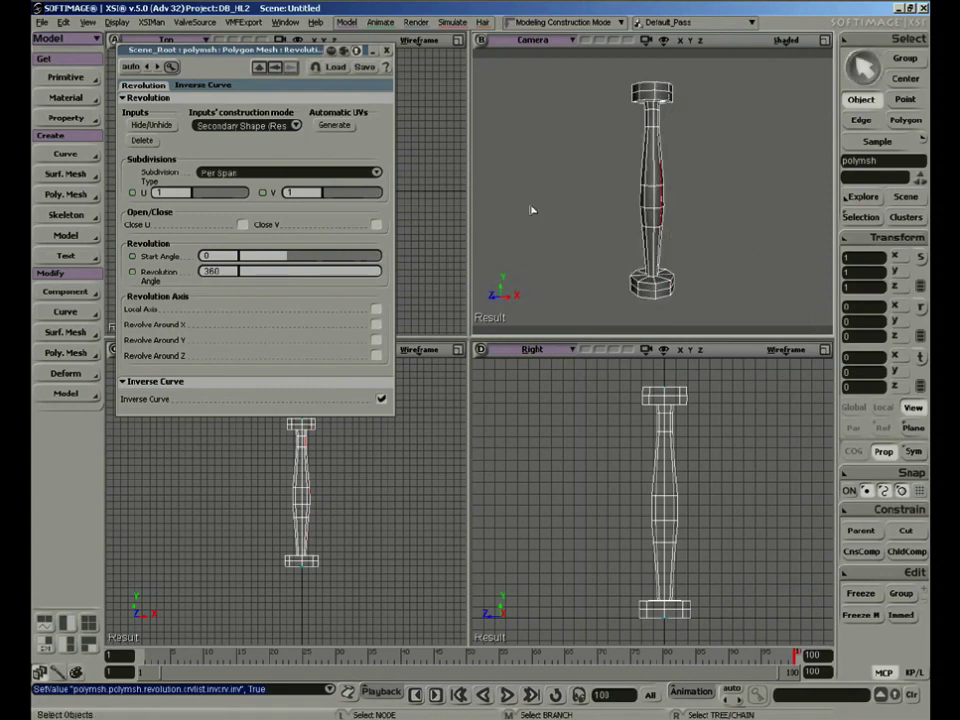
left_click(166, 127)
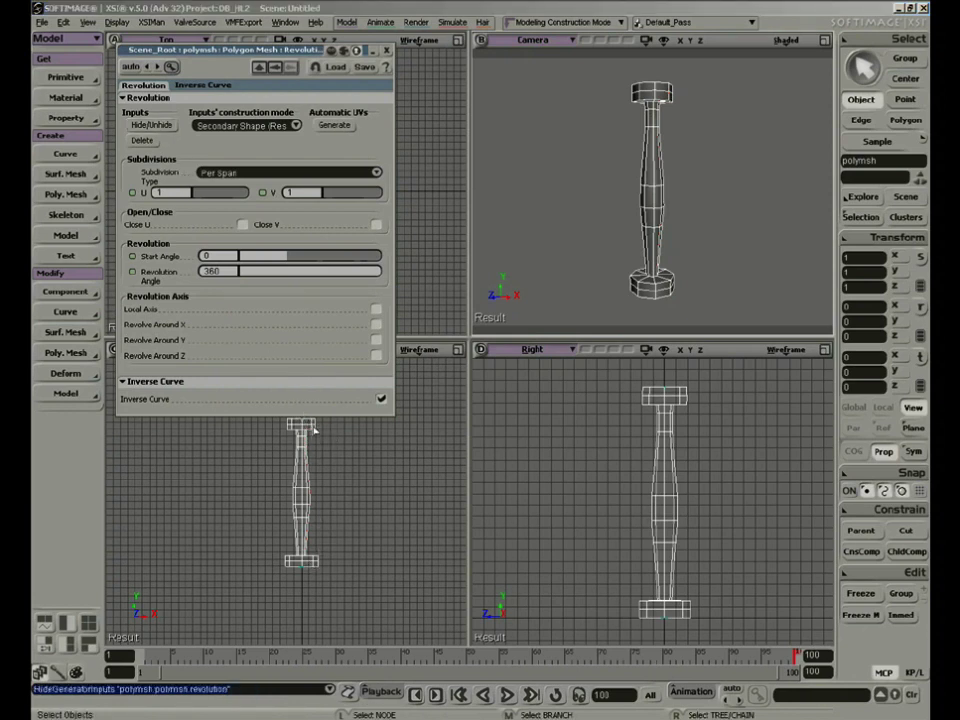
left_click(143, 141)
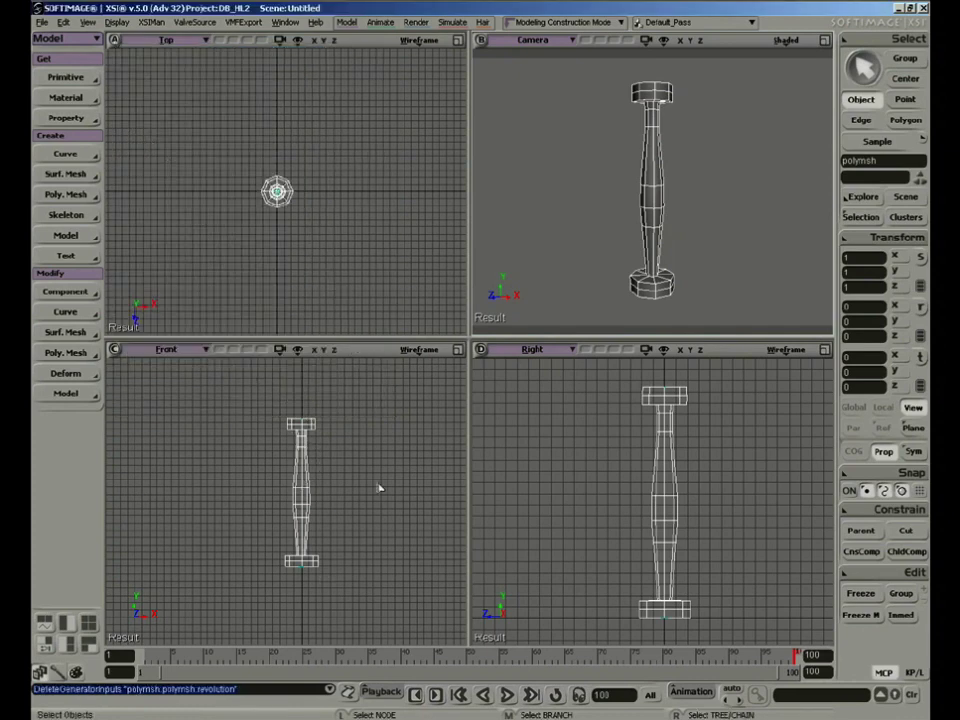
Step: Examine the scene contents and the operators under polymsh's Polygon Mesh in the Explorer, and close it again
key("8")
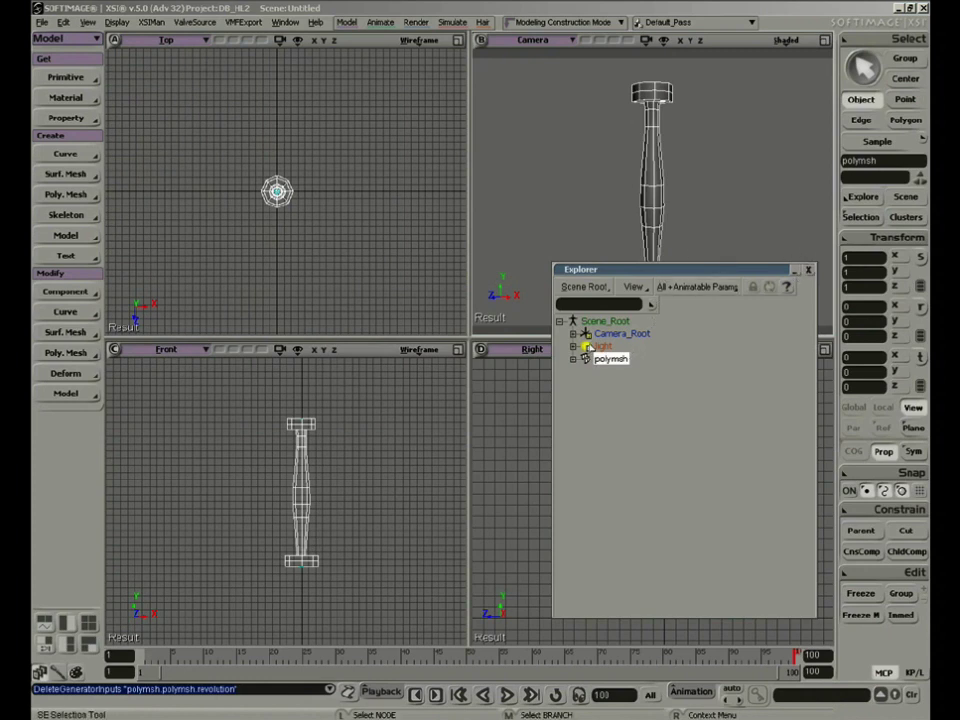
left_click(573, 359)
left_click(587, 372)
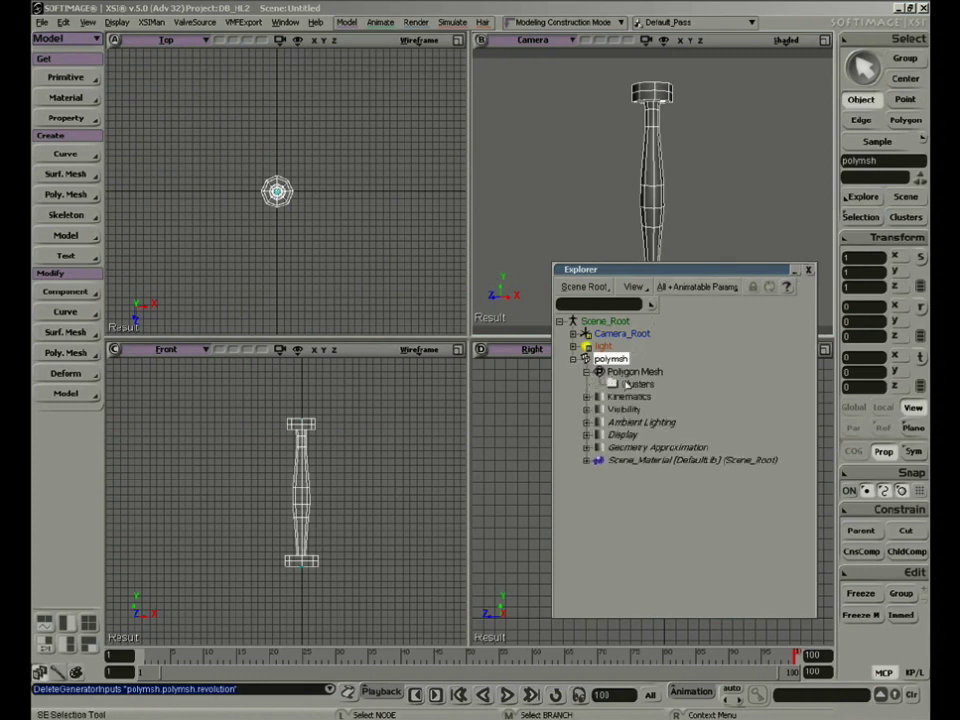
left_click(808, 270)
key("s")
right_click_drag(746, 227, 722, 169)
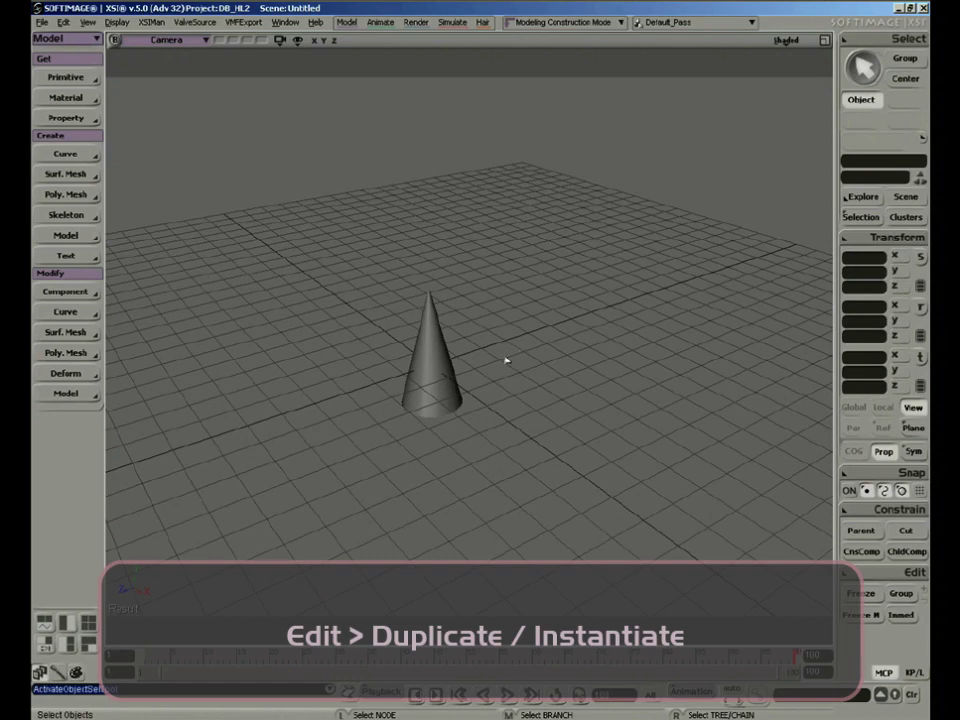
Step: Select the cone and detach the Duplicate/Instantiate commands as a floating menu
key("s")
middle_click_drag(498, 367, 516, 495)
left_click_drag(516, 495, 443, 316)
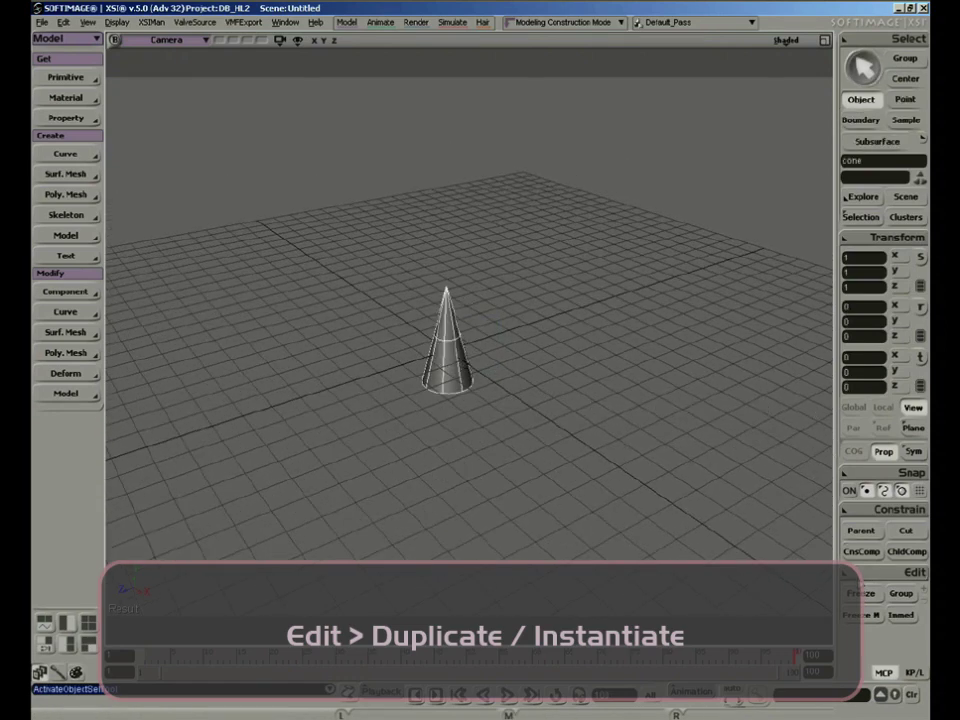
left_click(870, 573)
mouse_move(781, 249)
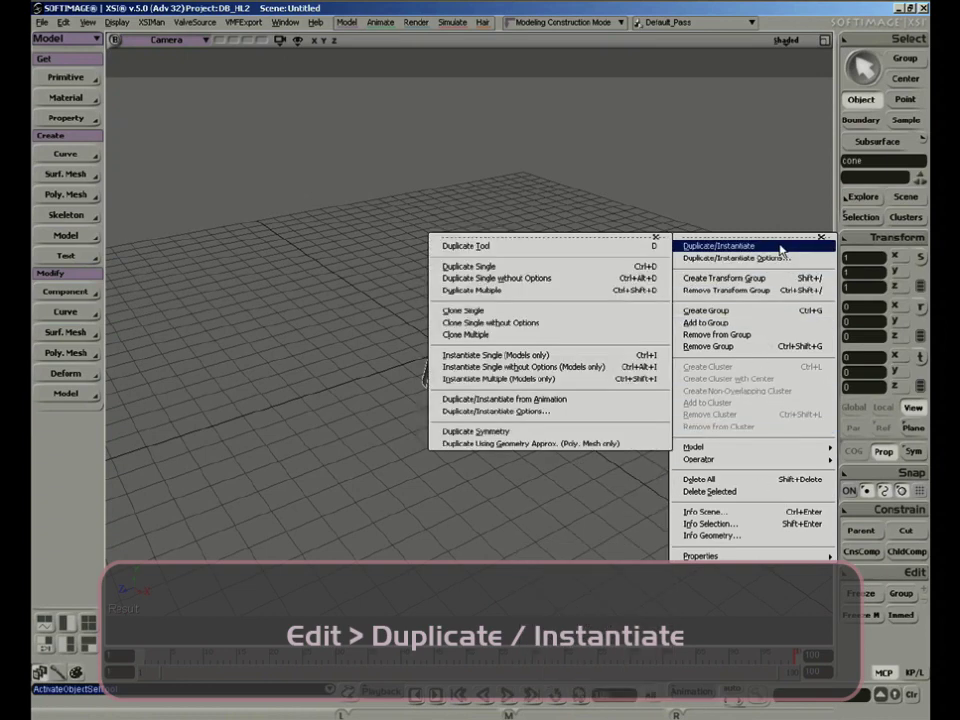
left_click(625, 238)
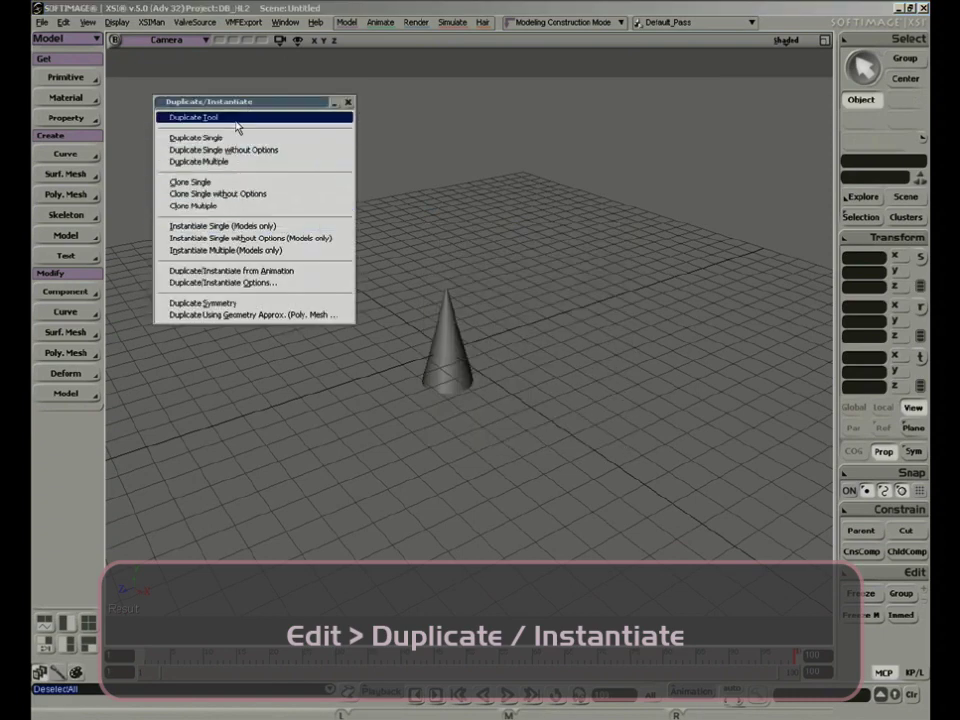
Step: Place eleven copies of the cone around the original across the Camera view with the Duplicate Tool
left_click(452, 346)
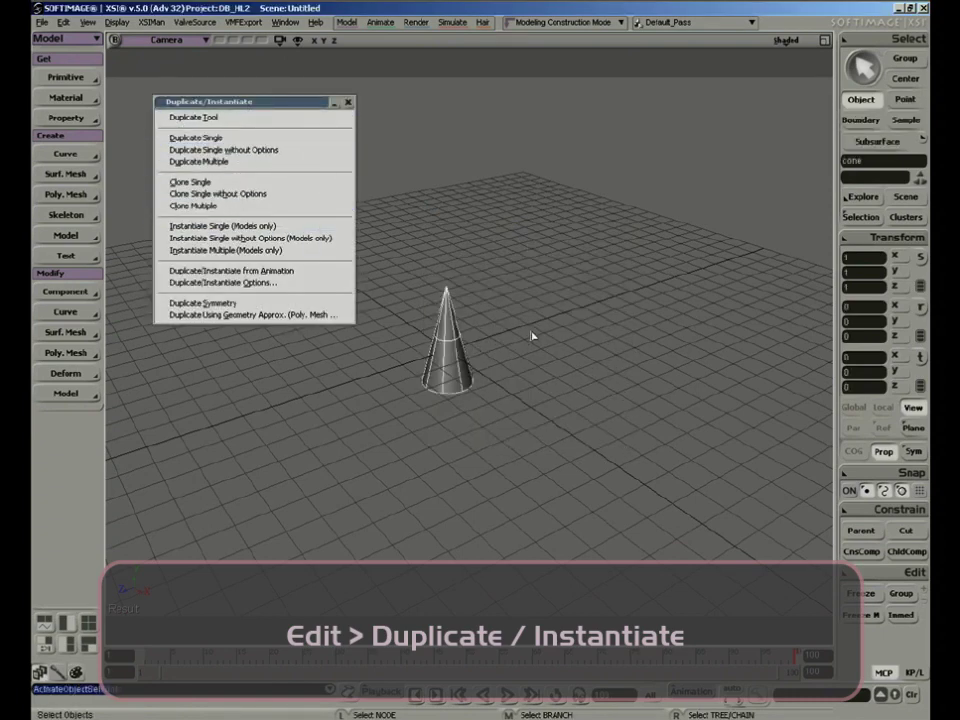
left_click(434, 131)
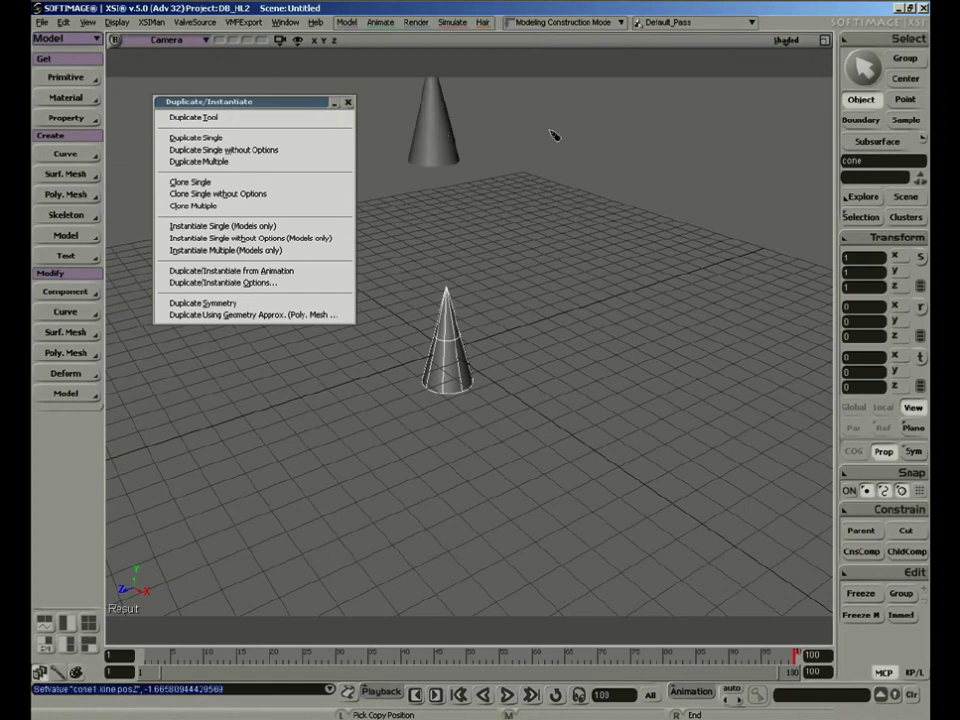
left_click(682, 126)
left_click(753, 298)
left_click(680, 524)
left_click(418, 565)
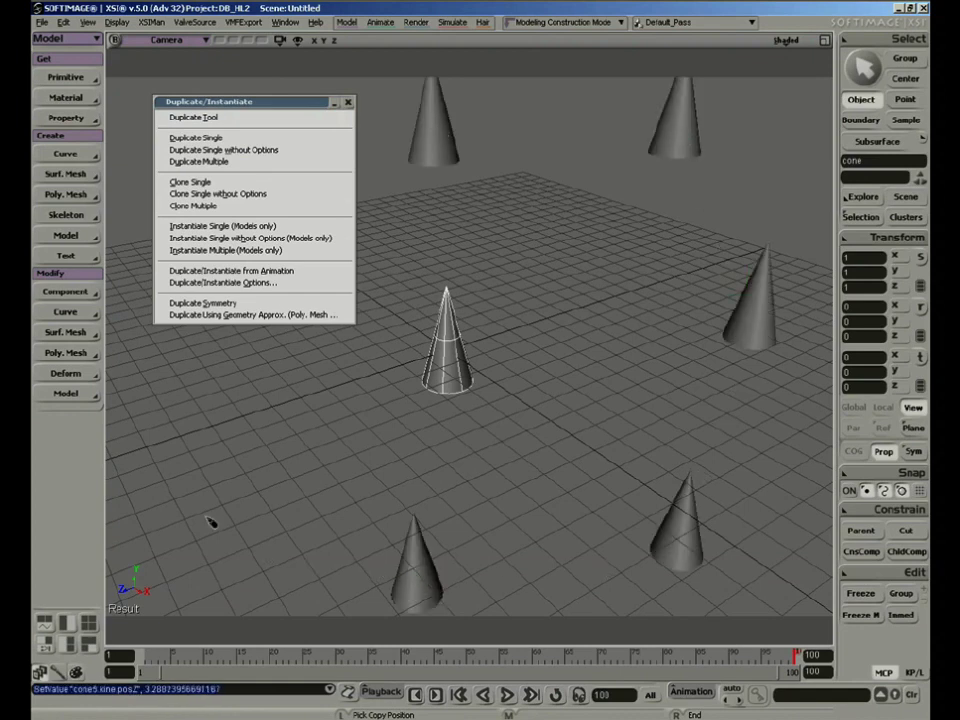
left_click(188, 466)
left_click(125, 235)
left_click(268, 93)
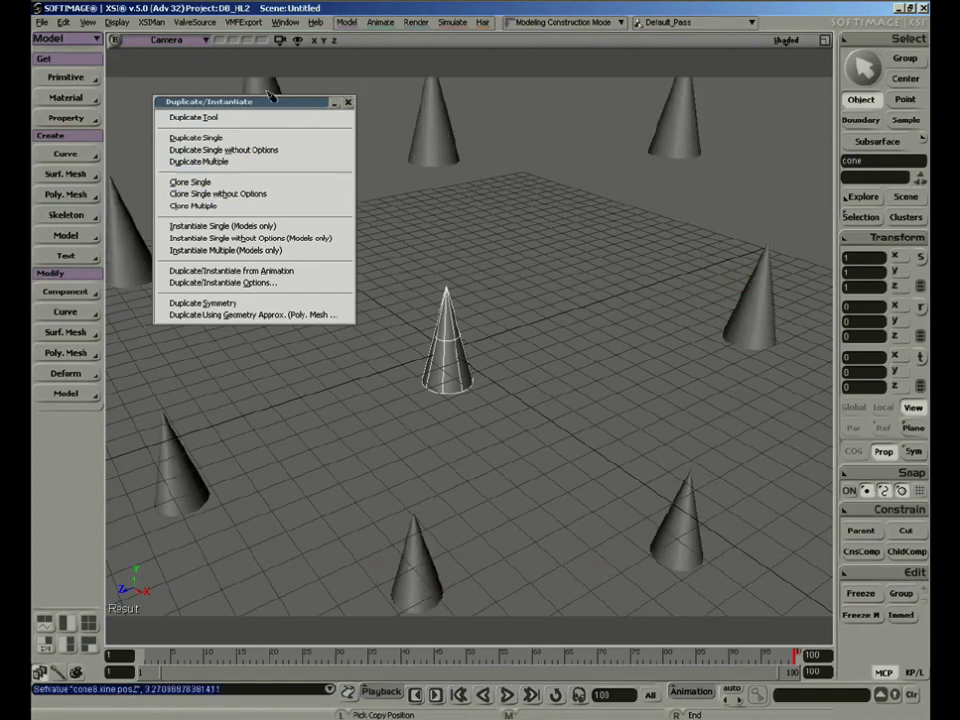
left_click(322, 420)
left_click(635, 300)
left_click(570, 185)
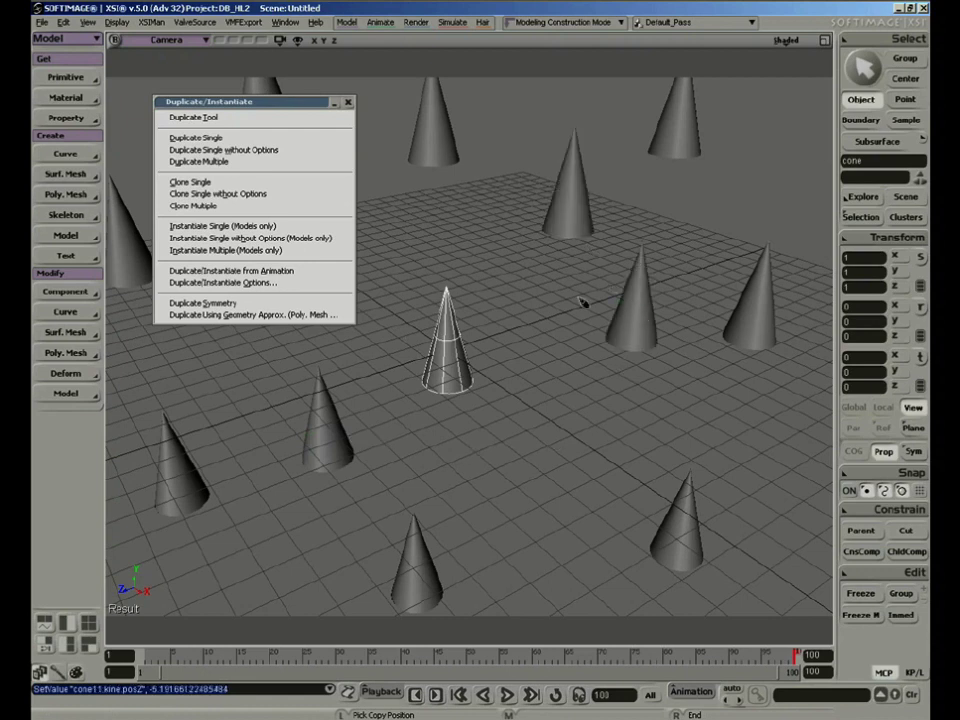
Step: Make two single duplicates of the center cone in place and move the newest one along positive X
left_click_drag(275, 101, 259, 99)
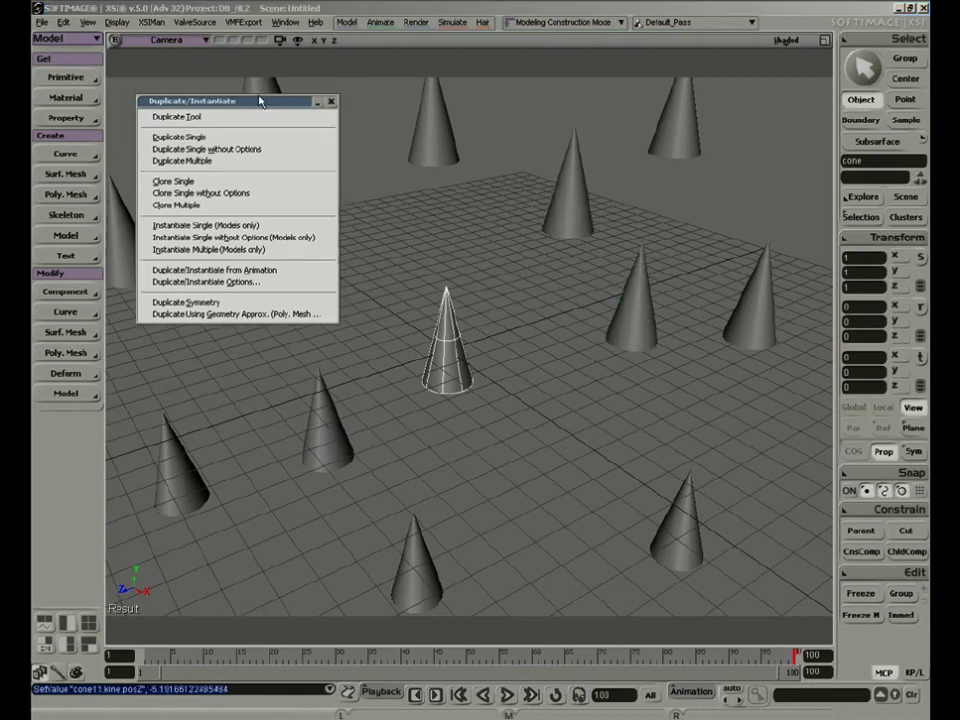
left_click(228, 140)
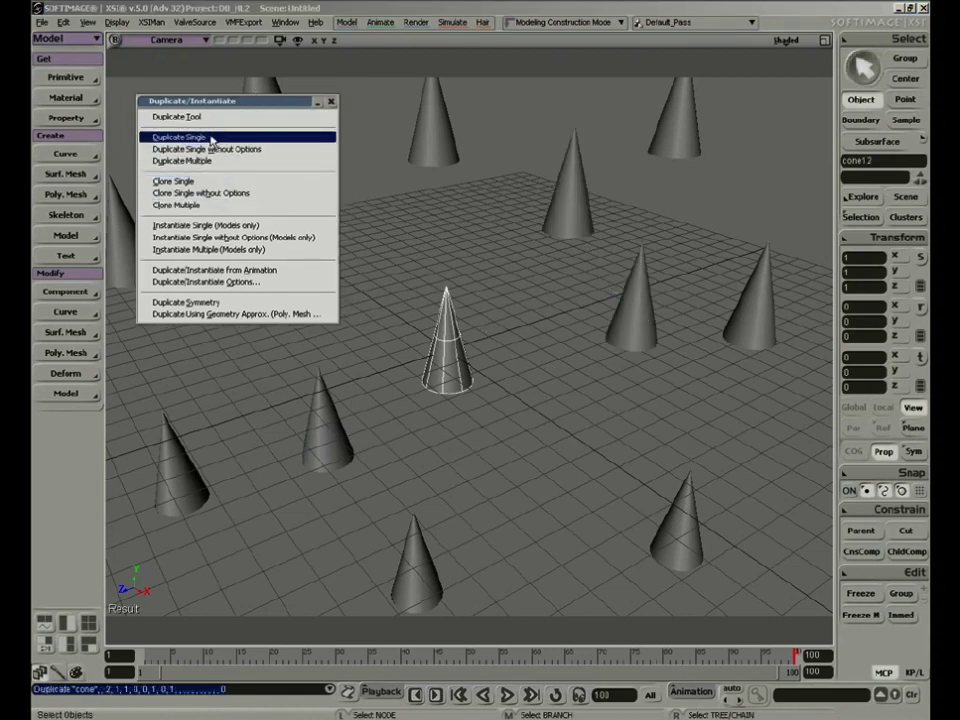
key("v")
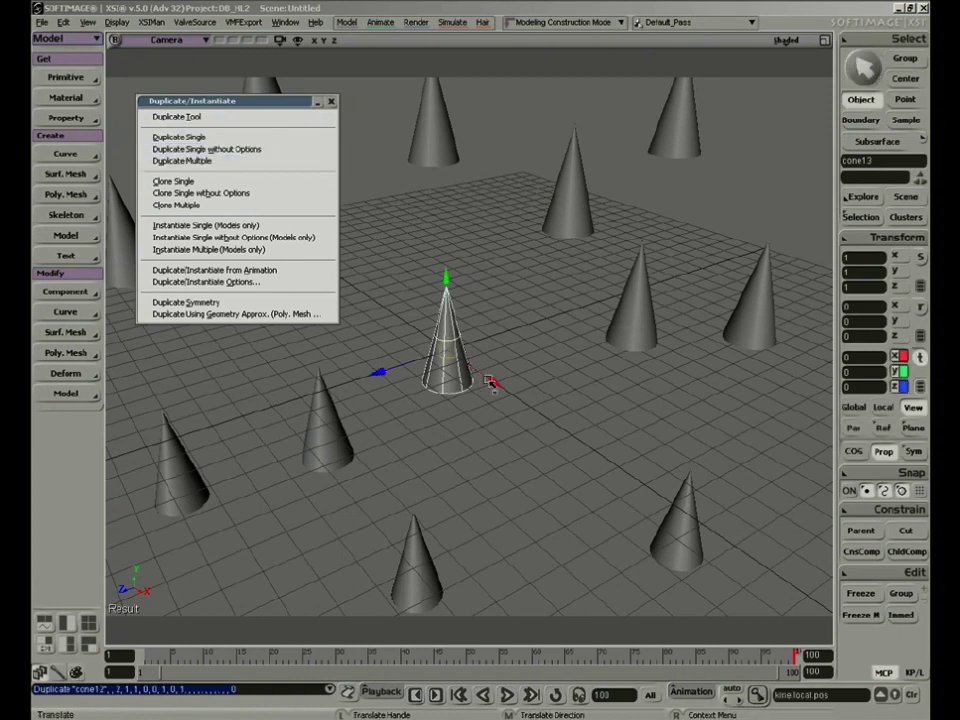
left_click_drag(493, 381, 587, 450)
Step: Select one of the overlapping center cones and move it away along negative X
key("space")
left_click(444, 361)
key("v")
left_click_drag(493, 381, 399, 301)
Step: Select the remaining center cone and duplicate it once in place without options, with translation active
key("space")
left_click(456, 350)
key("v")
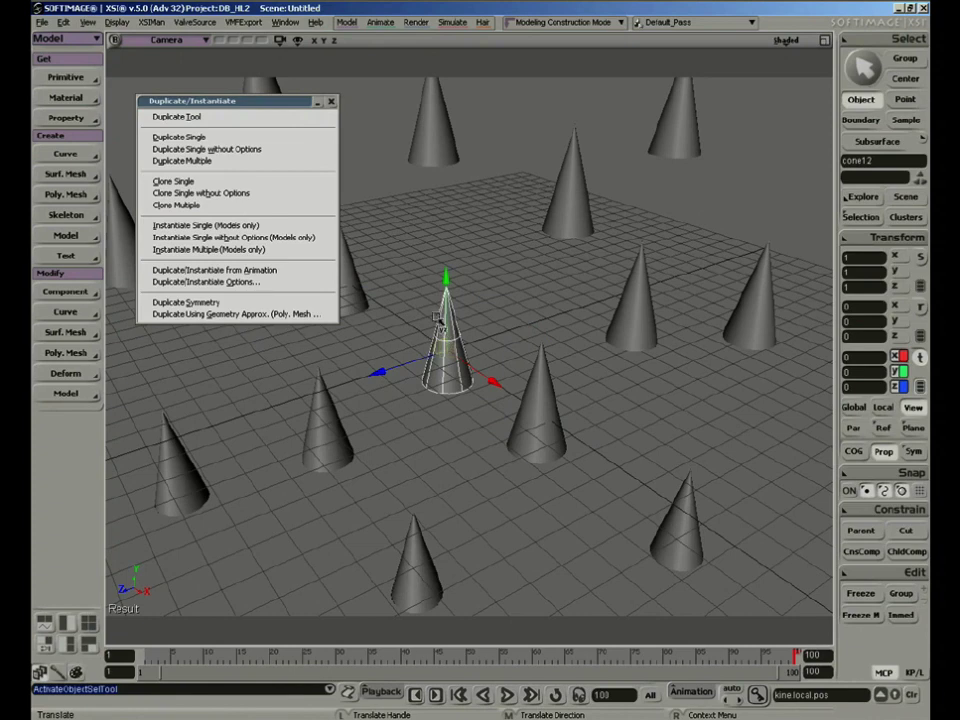
left_click(206, 149)
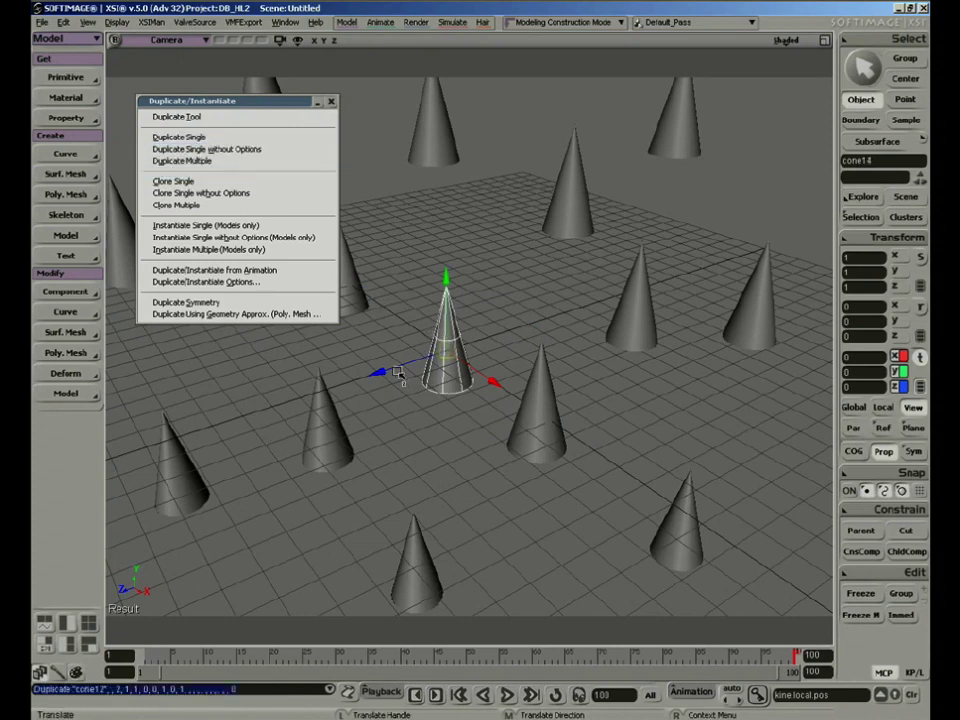
Step: Move the newest center cone away along positive Z and reselect the remaining center cone with translation active
left_click_drag(401, 369, 325, 401)
key("space")
left_click(454, 367)
key("v")
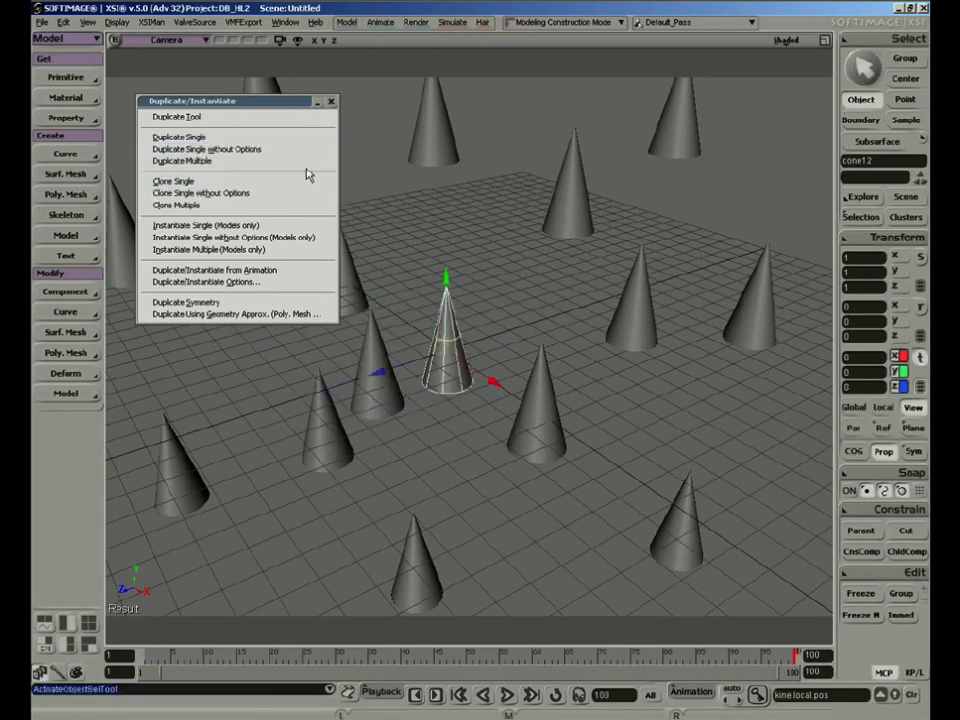
Step: Examine the Duplicate/Instantiate commands and their assigned shortcuts
left_click(852, 573)
mouse_move(767, 251)
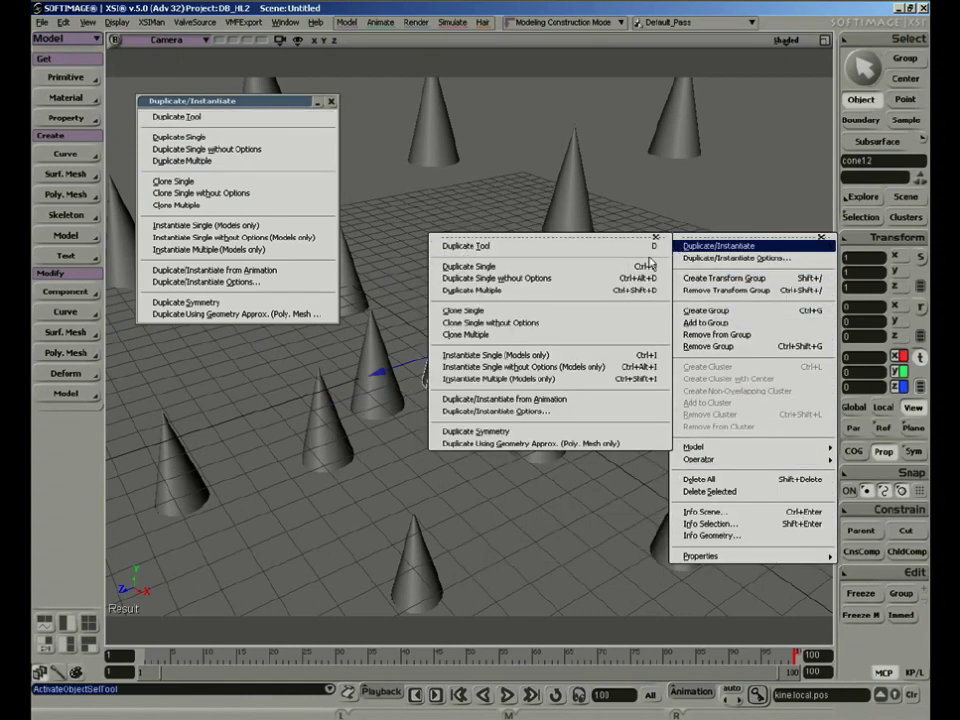
left_click(488, 146)
Step: Select the four cones behind and beside the center cone, duplicate them together, and move the copies about 9.4 units along negative Z
key("space")
left_click_drag(664, 148, 705, 184)
left_click_drag(577, 123, 791, 345, "shift")
key("ctrl+d")
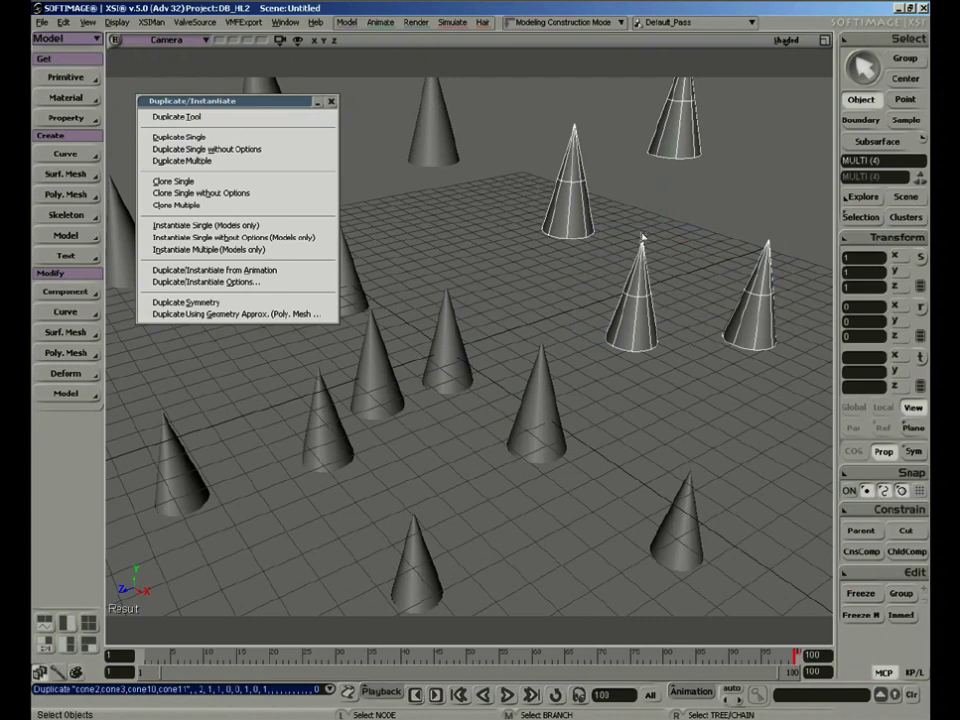
key("v")
left_click_drag(609, 252, 753, 206)
key("s")
middle_click_drag(677, 291, 760, 147)
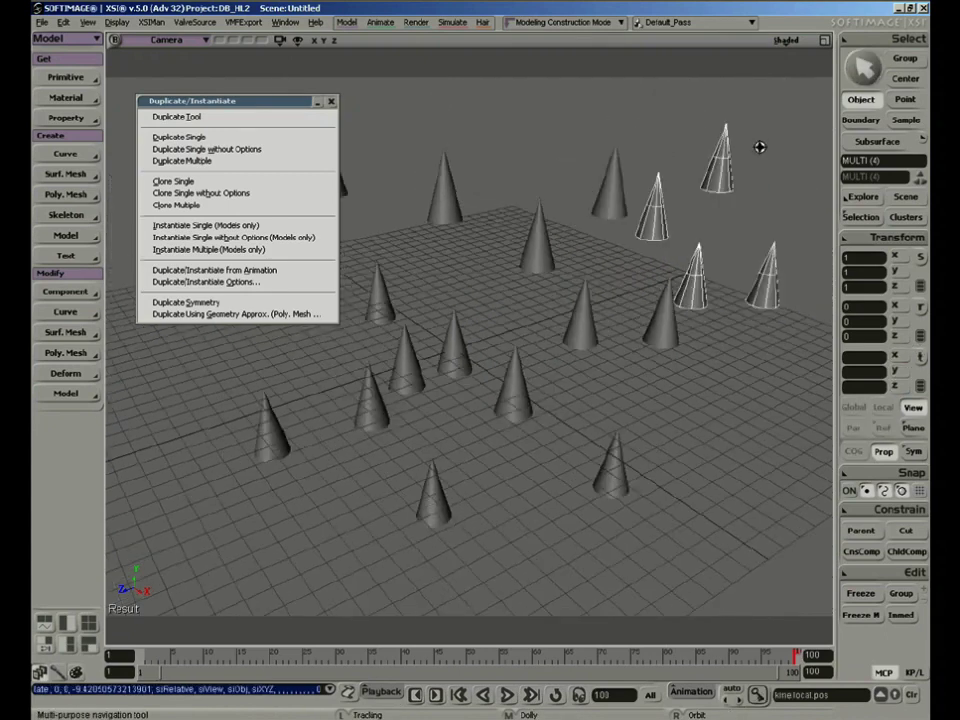
Step: Start a new scene without saving and create a default polygon mesh sphere, shown in the full-size Camera view
key("ctrl+n")
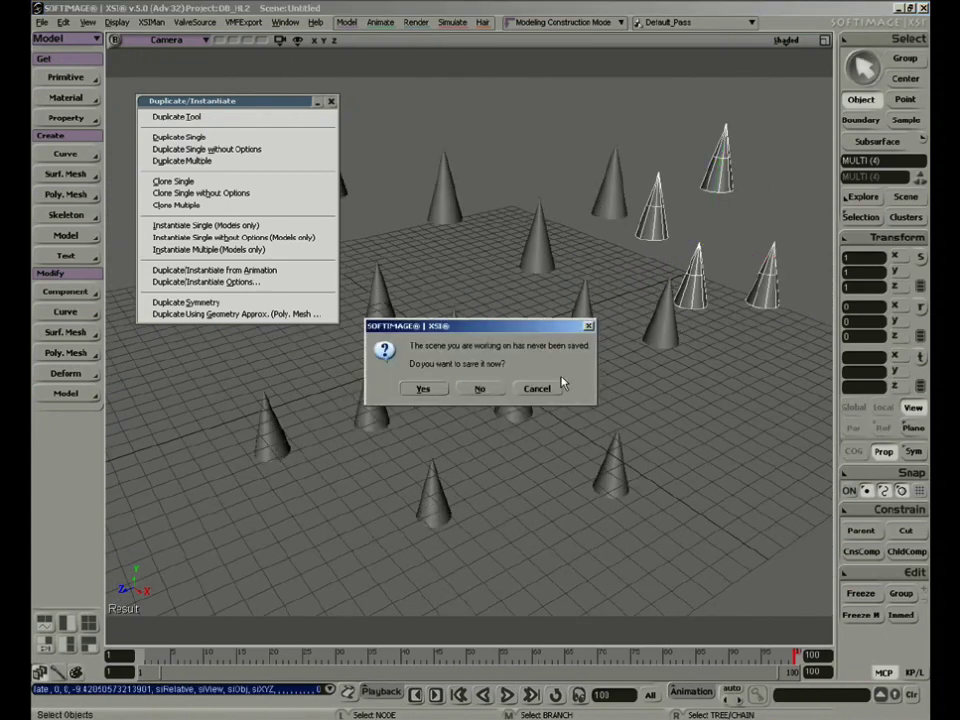
left_click(492, 392)
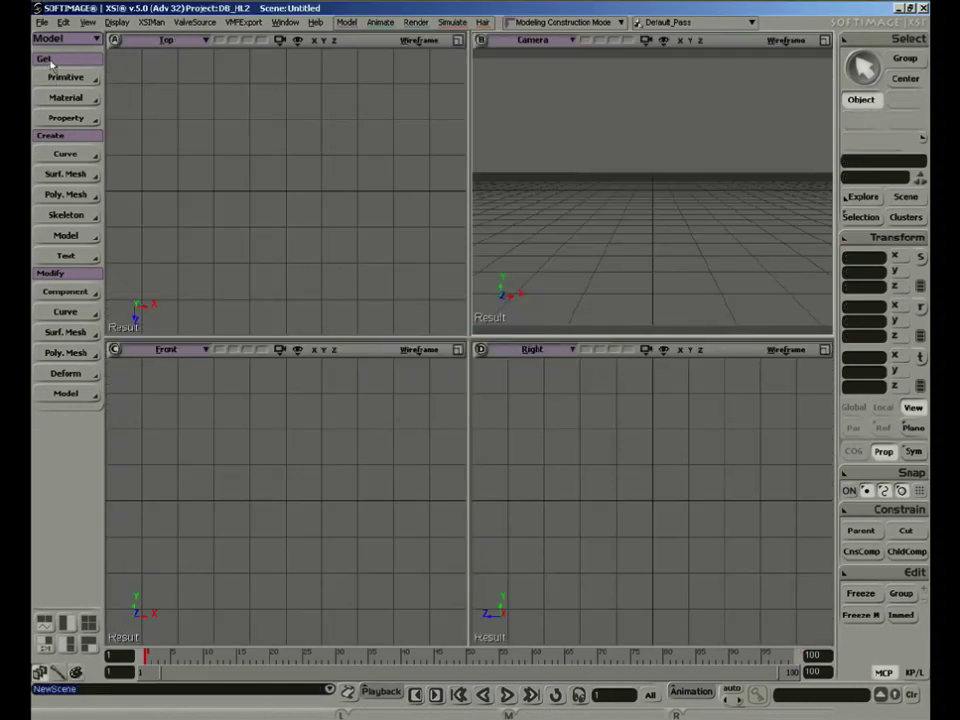
left_click(66, 77)
mouse_move(140, 102)
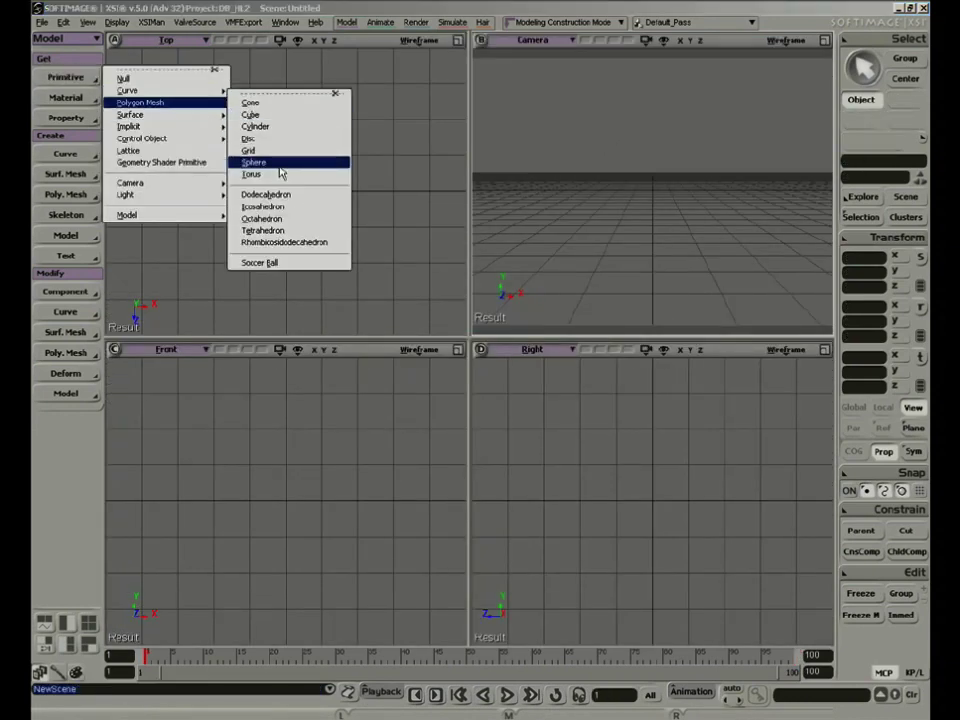
left_click(262, 161)
left_click(824, 41)
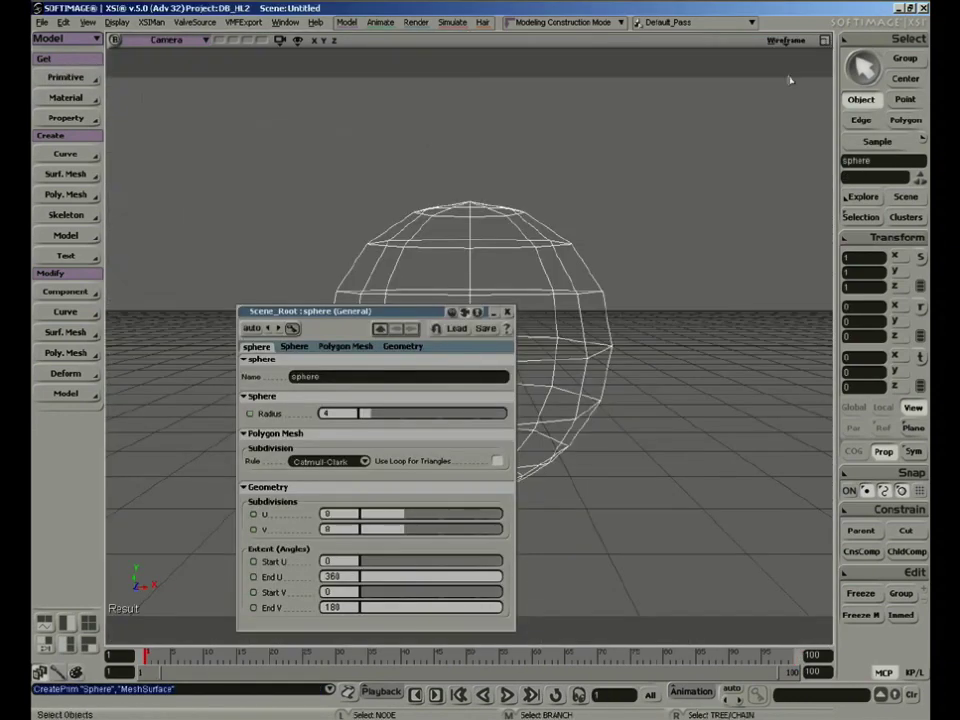
left_click(508, 312)
key("s")
middle_click_drag(521, 324, 608, 191)
right_click_drag(608, 191, 540, 306)
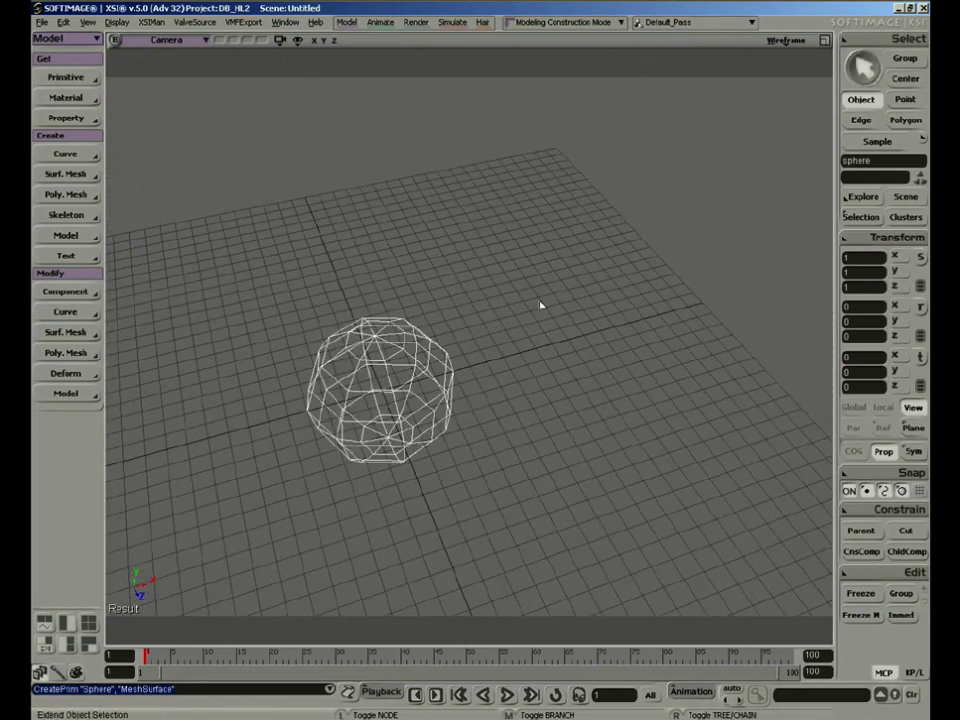
Step: Duplicate the sphere once and move the copy about 12.1 units along positive X
key("ctrl+d")
key("v")
left_click_drag(445, 391, 652, 328)
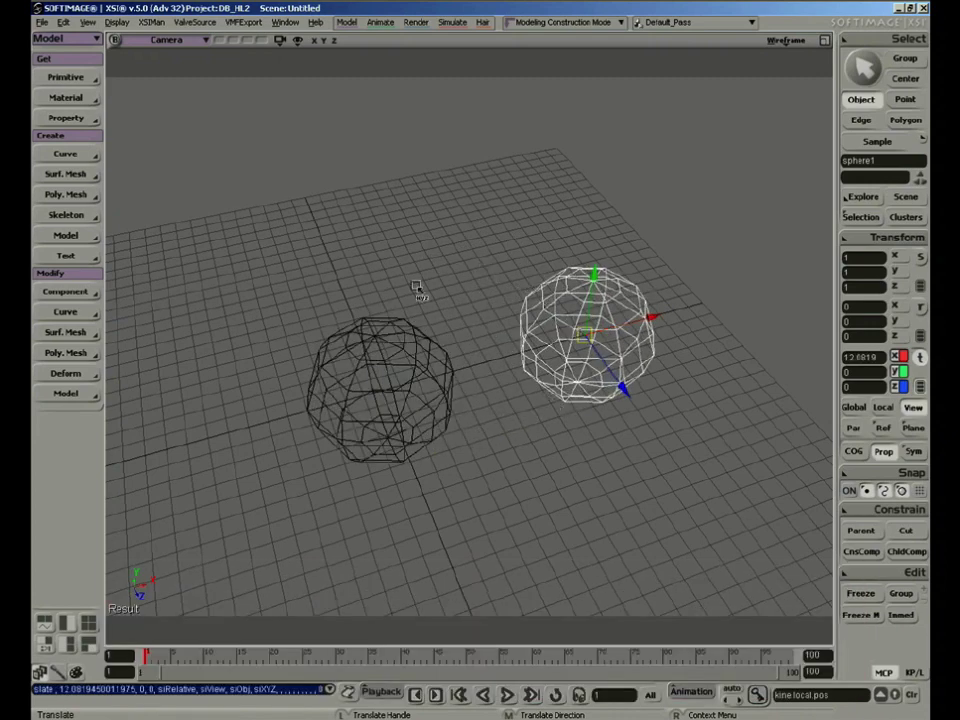
Step: Duplicate the moved sphere three more times, repeating the same X offset to make a row of five
key("ctrl+d")
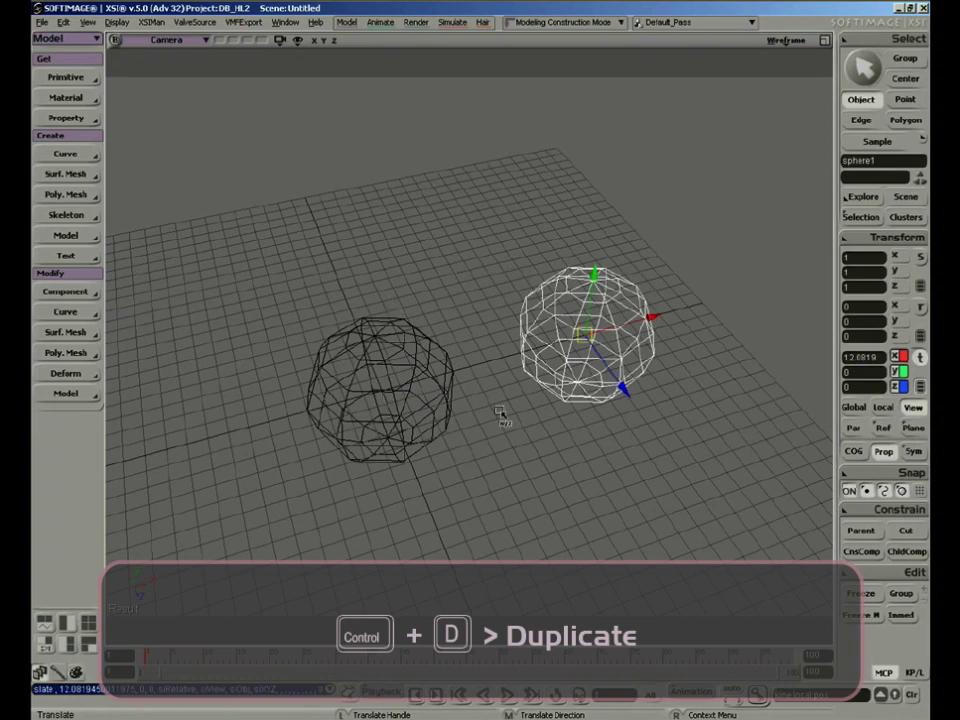
key("ctrl+d")
key("s")
middle_click_drag(519, 411, 594, 223)
left_click_drag(594, 223, 491, 326)
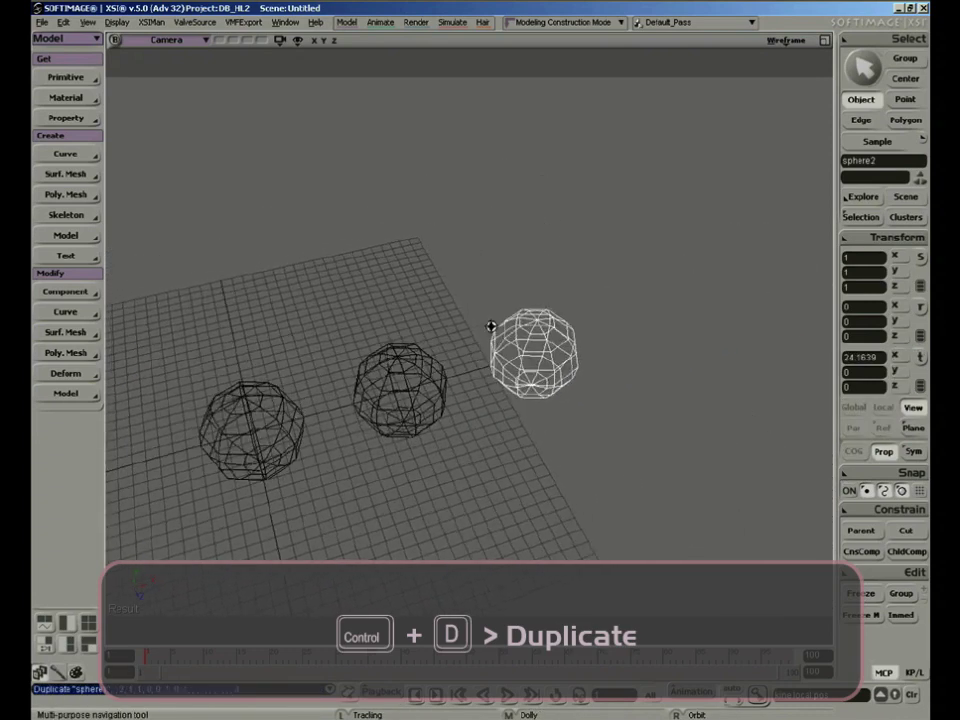
key("ctrl+d")
key("ctrl+d")
key("s")
middle_click_drag(497, 382, 548, 281)
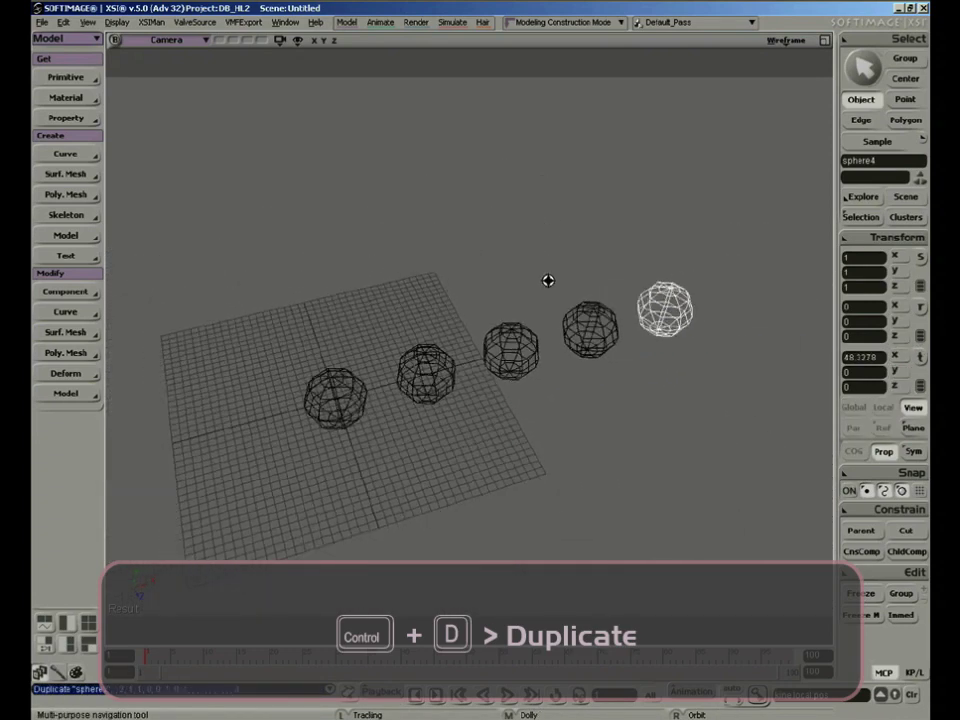
right_click_drag(545, 473, 566, 459)
key("v")
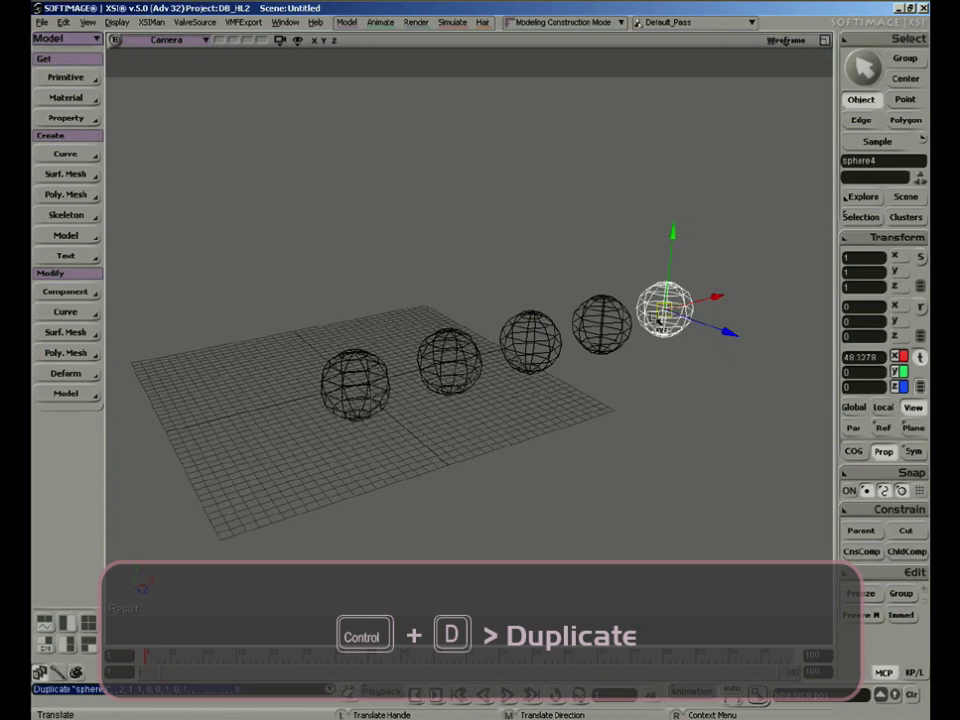
key("s")
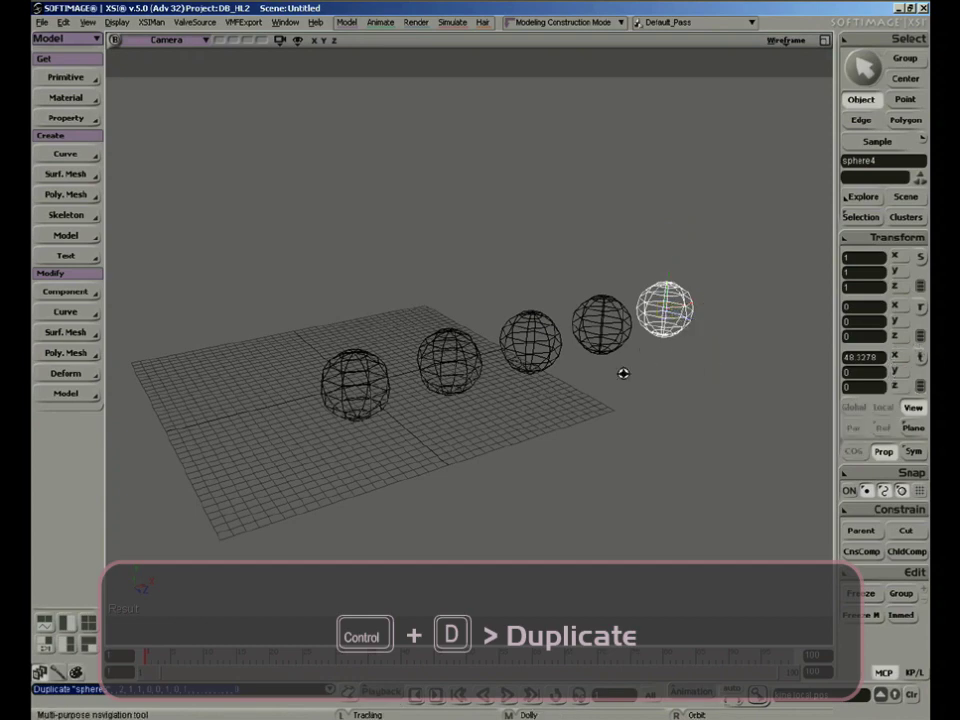
middle_click_drag(623, 373, 636, 354)
left_click_drag(599, 351, 583, 387)
right_click_drag(597, 372, 602, 455)
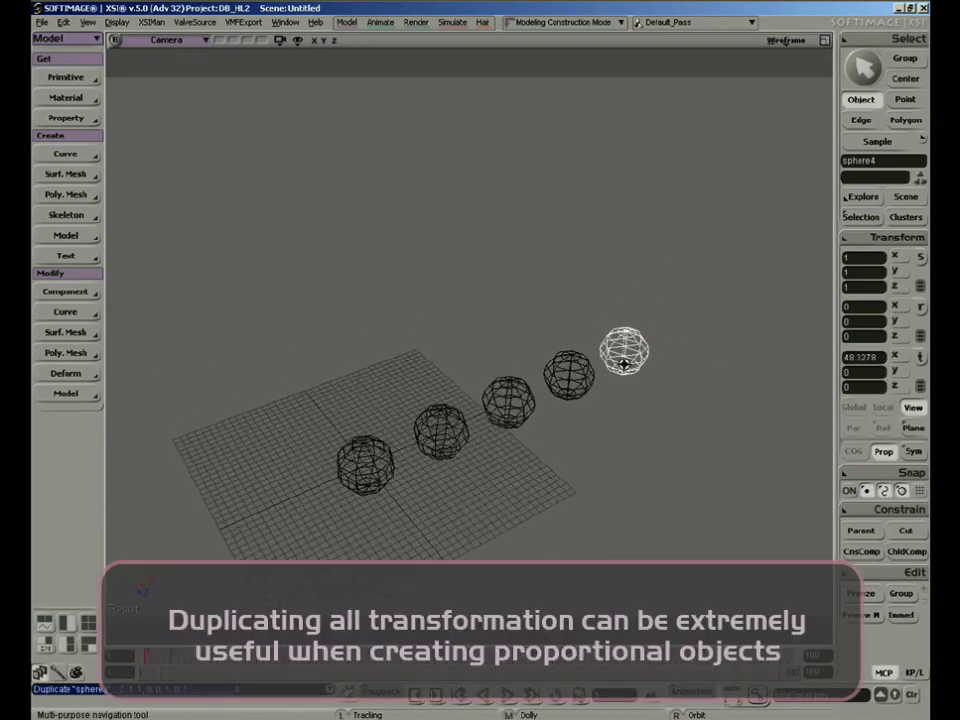
middle_click_drag(637, 356, 591, 418)
left_click_drag(591, 418, 564, 335)
Step: Select the last sphere of the row, duplicate it, and move the copy about 10 units along positive Z
key("space")
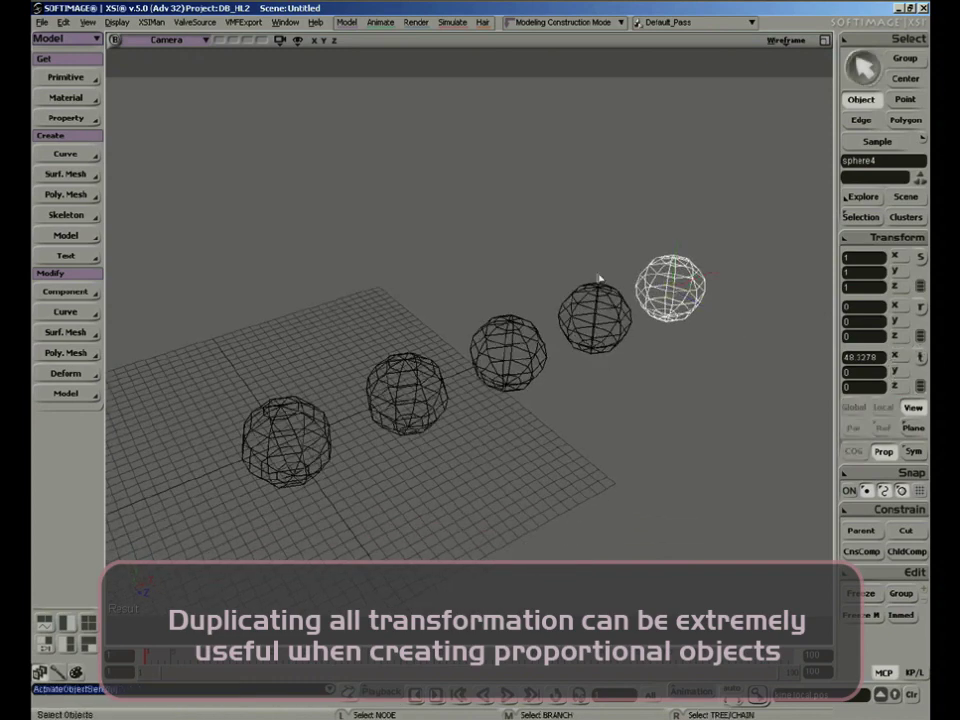
left_click_drag(600, 276, 615, 348)
key("space")
left_click_drag(664, 262, 671, 339)
key("v")
key("ctrl+d")
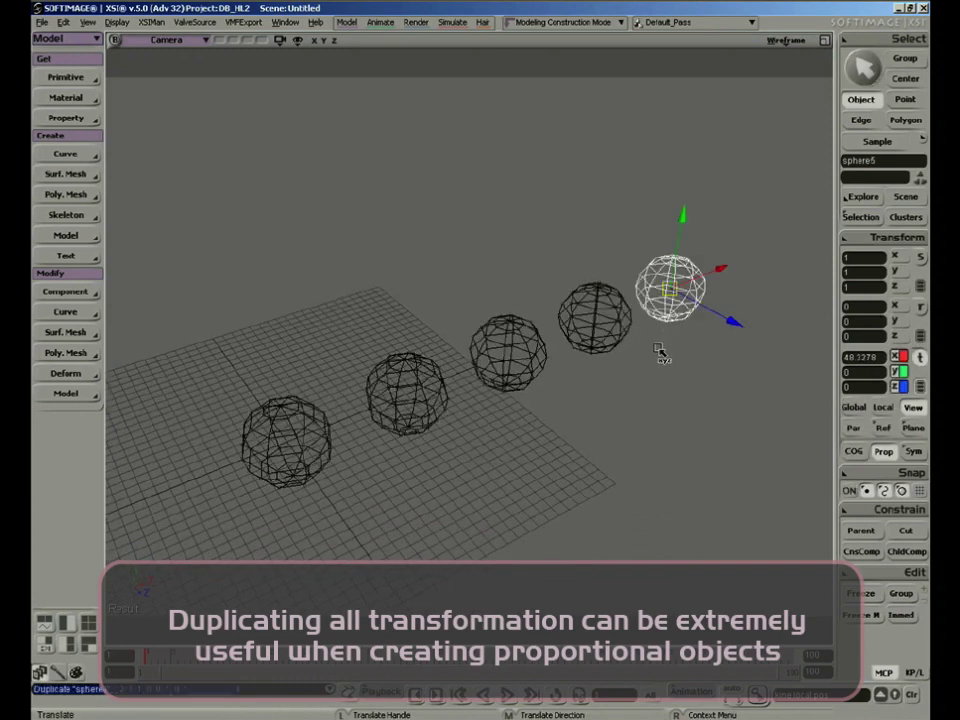
key("v")
key("v")
left_click_drag(732, 323, 830, 380)
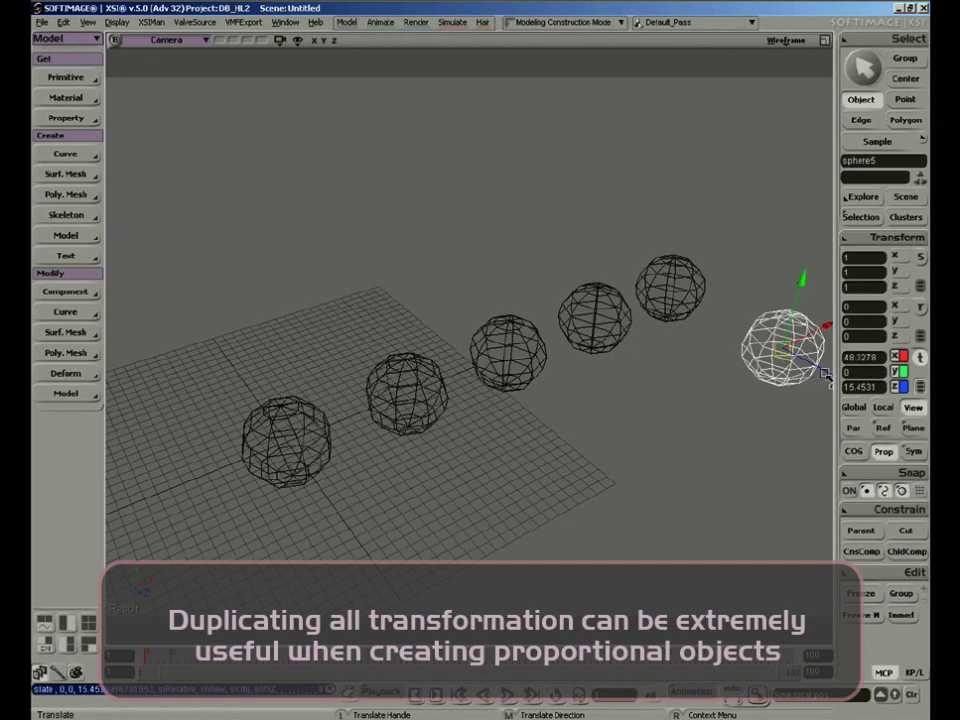
left_click_drag(825, 374, 775, 354)
Step: Duplicate the newest sphere twice more, repeating the same Z offset
key("s")
middle_click_drag(772, 358, 699, 355)
left_click_drag(699, 355, 641, 345)
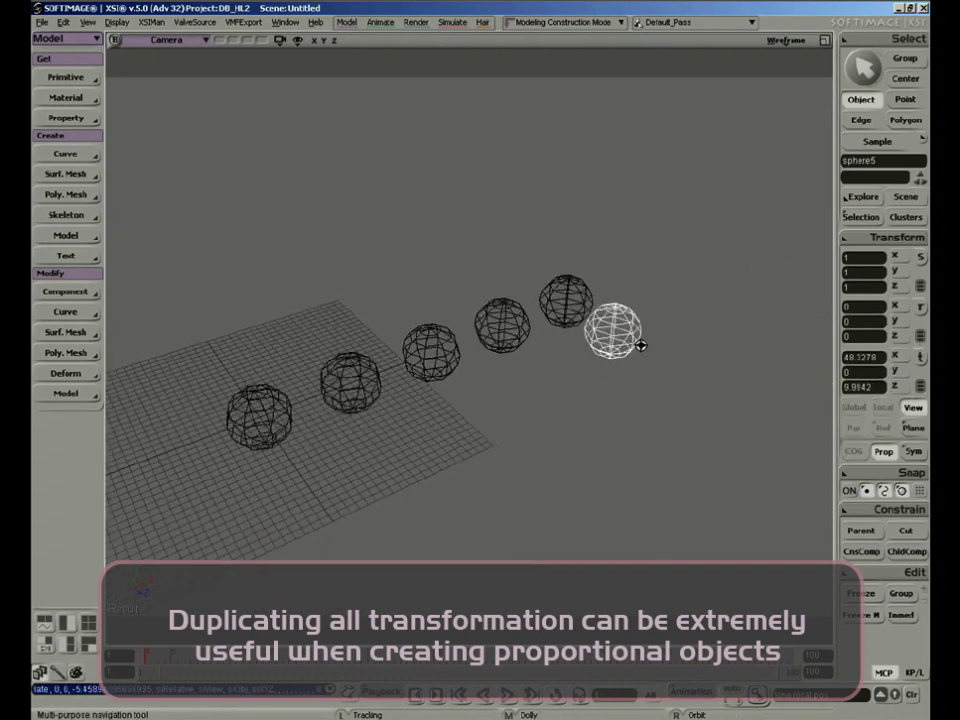
key("v")
key("ctrl+d")
key("ctrl+d")
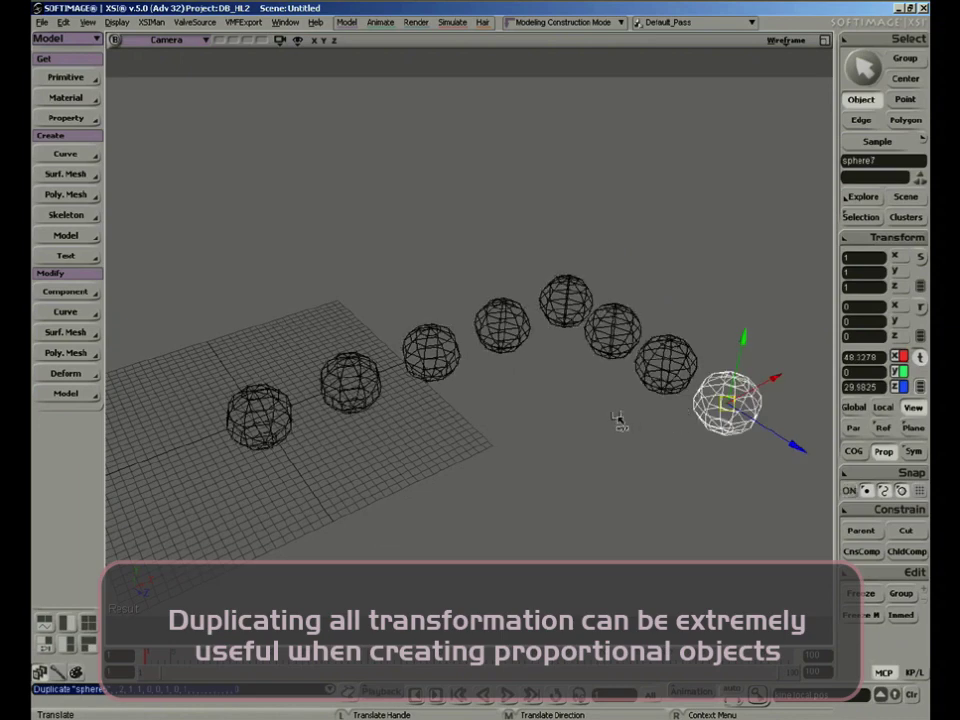
key("s")
middle_click_drag(617, 421, 597, 381)
right_click_drag(580, 415, 540, 399)
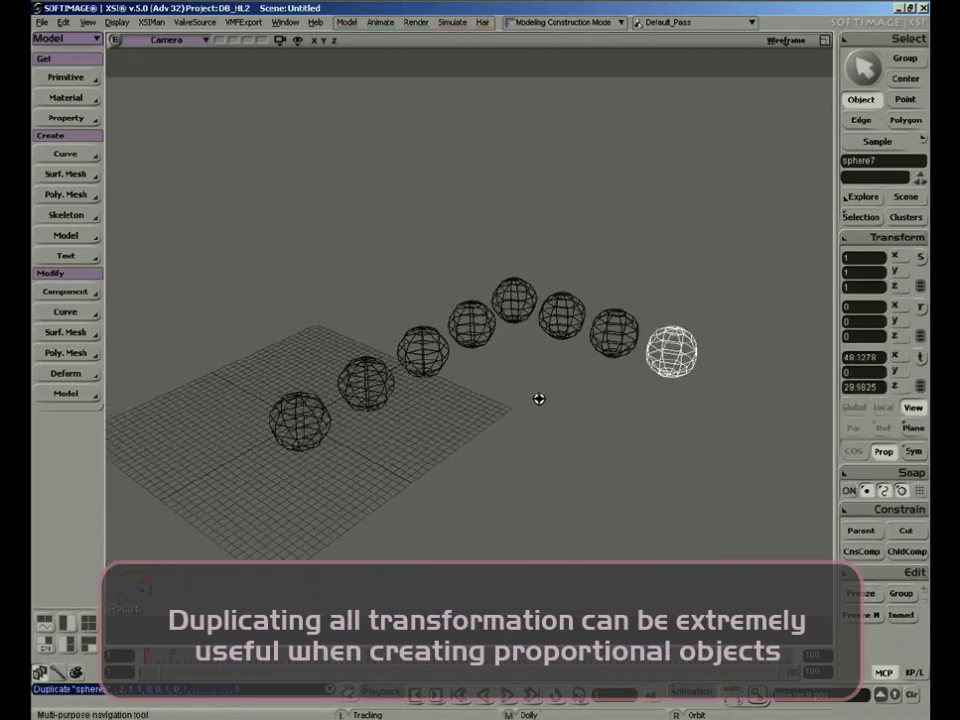
Step: Deselect everything and set the duplicate scaling to 0.5 on X, Y and Z in the Duplicate/Instantiate Options
key("v")
left_click(551, 454)
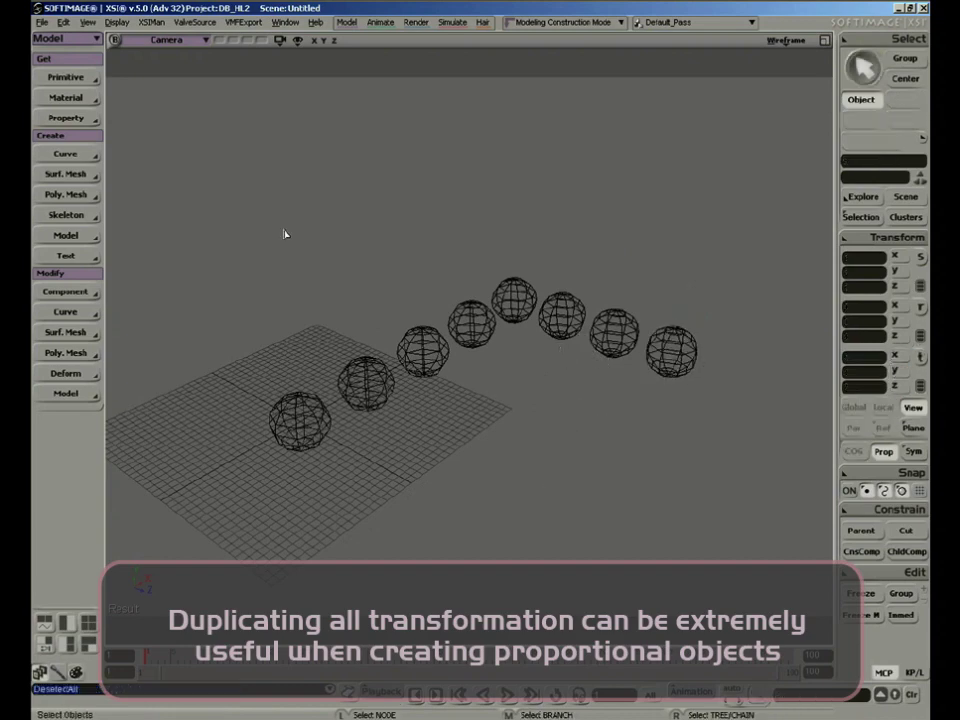
left_click(63, 22)
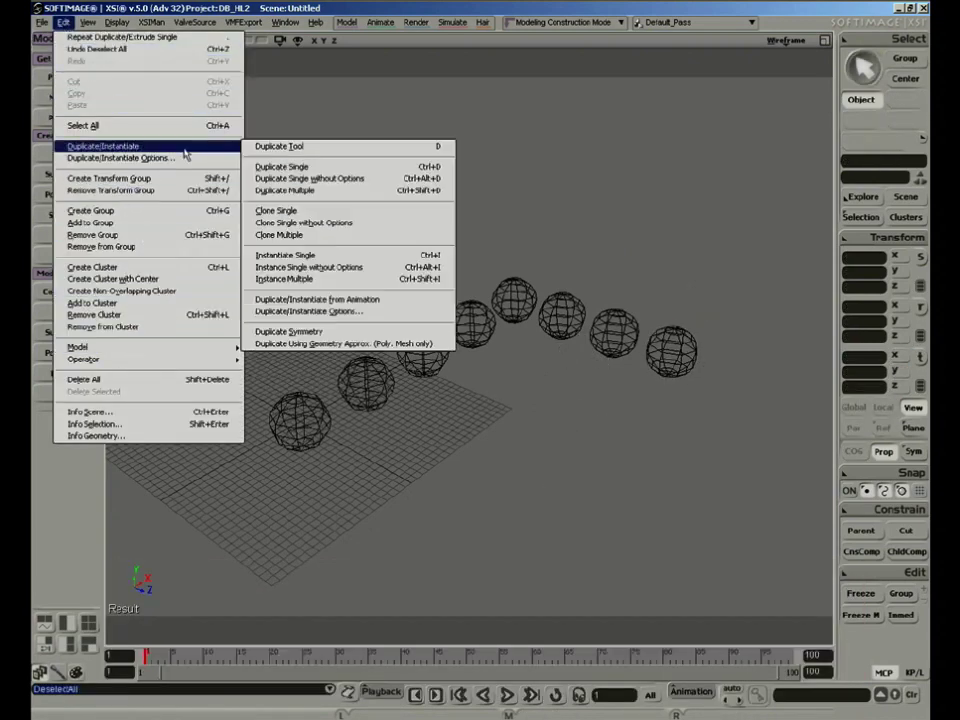
left_click(186, 157)
left_click(211, 235)
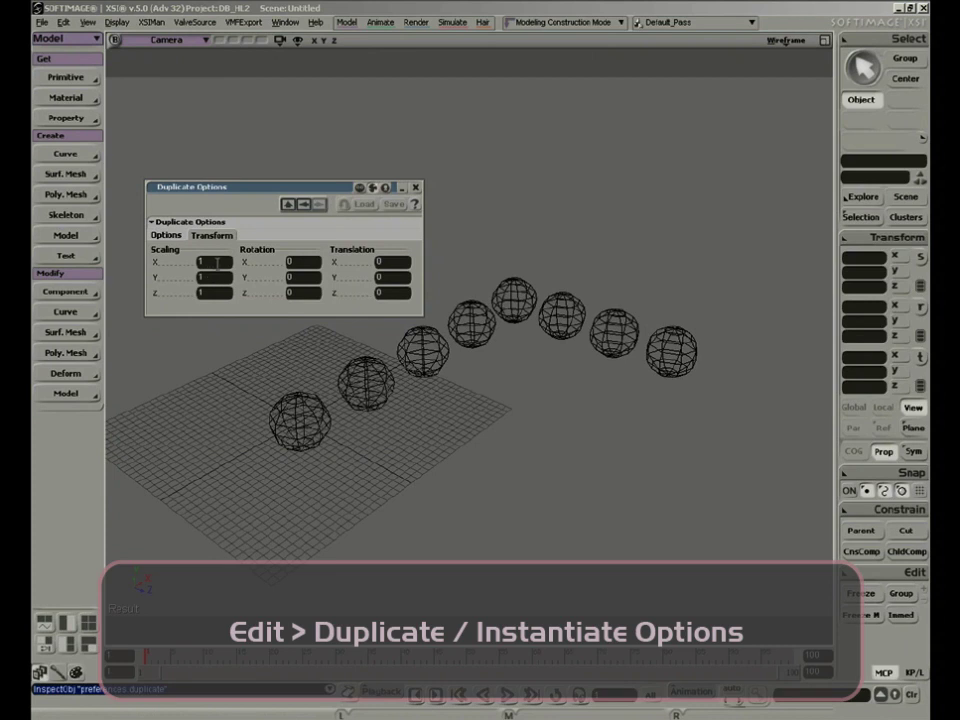
type("0.5")
key("Tab")
key("Return")
Step: Duplicate the last sphere at half scale and move the copy about 12.9 units along positive Z
key("ctrl+d")
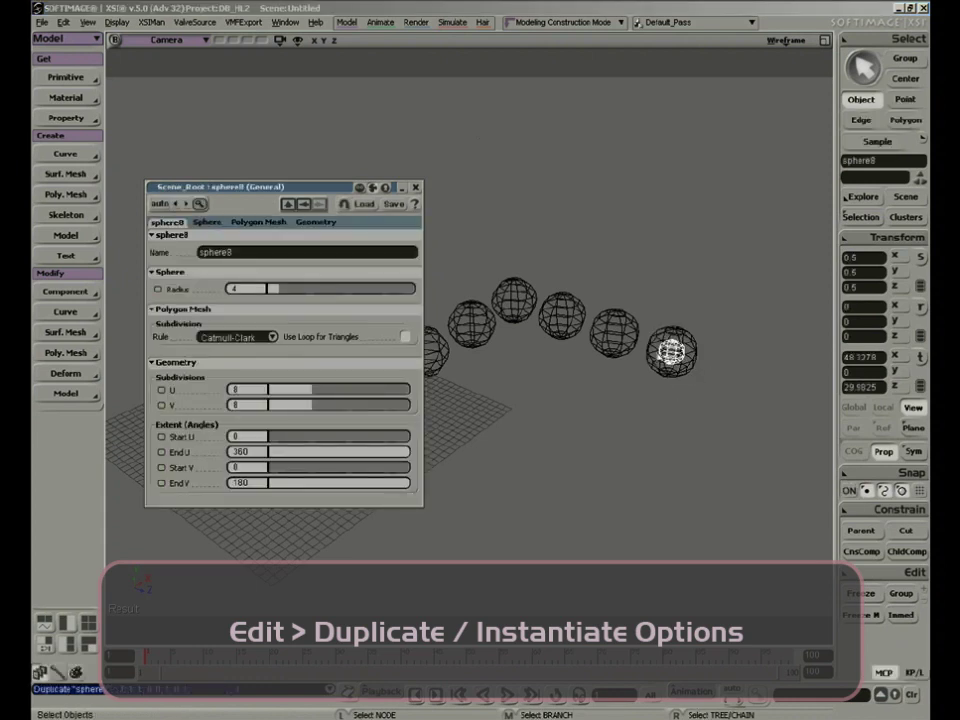
key("v")
key("ctrl+d")
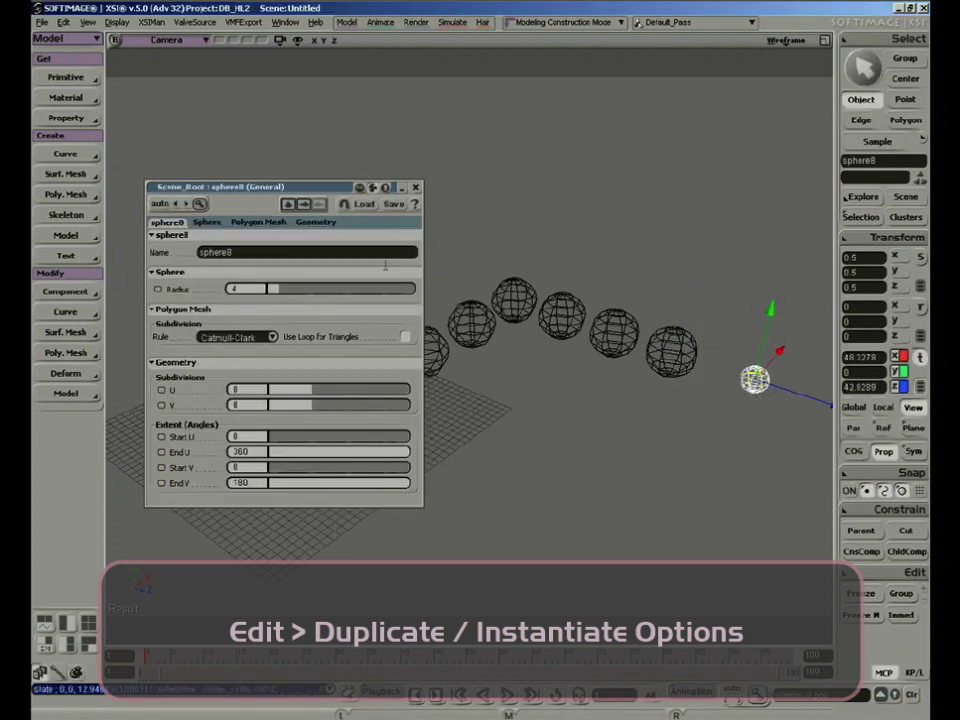
Step: Return to the Duplicate Options transform settings and duplicate the small sphere once with the 12.946 Z translation
left_click(372, 187)
left_click(360, 190)
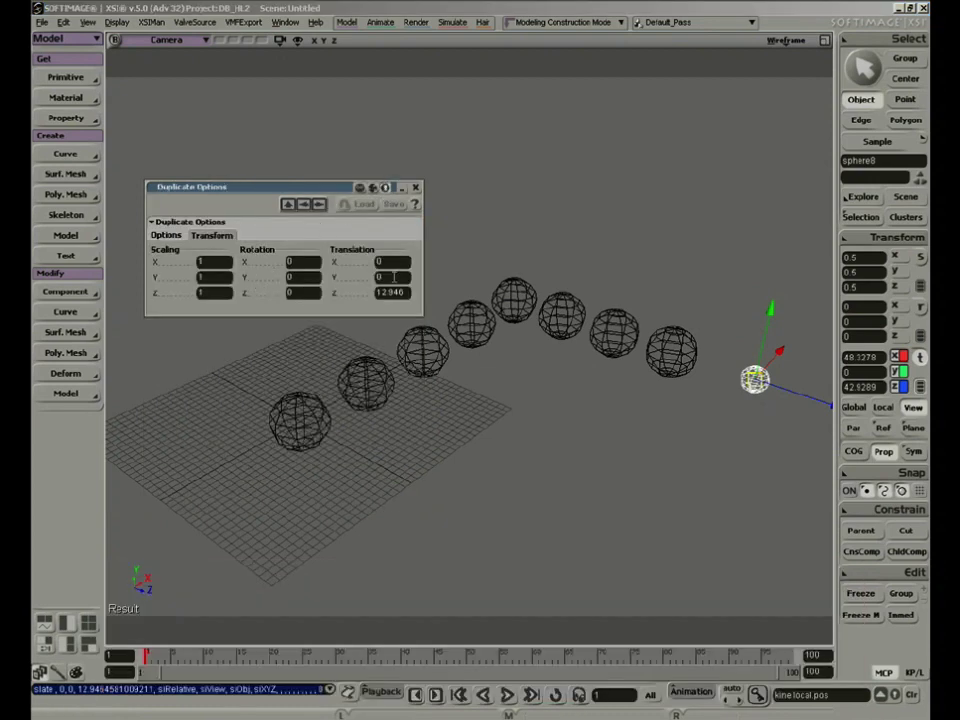
key("ctrl+d")
left_click_drag(774, 402, 760, 421)
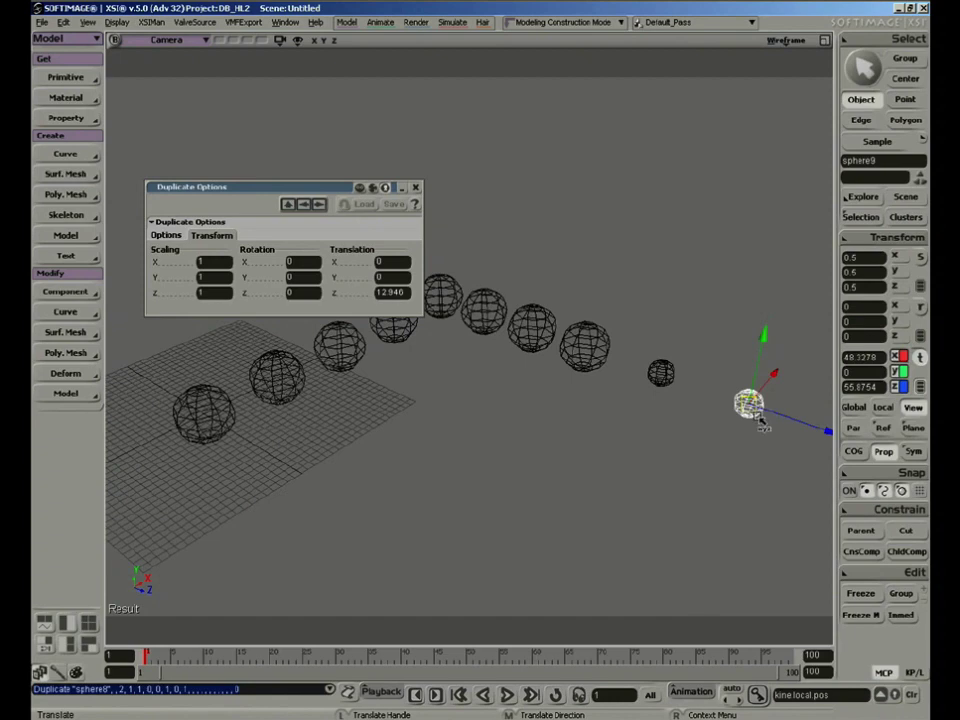
key("s")
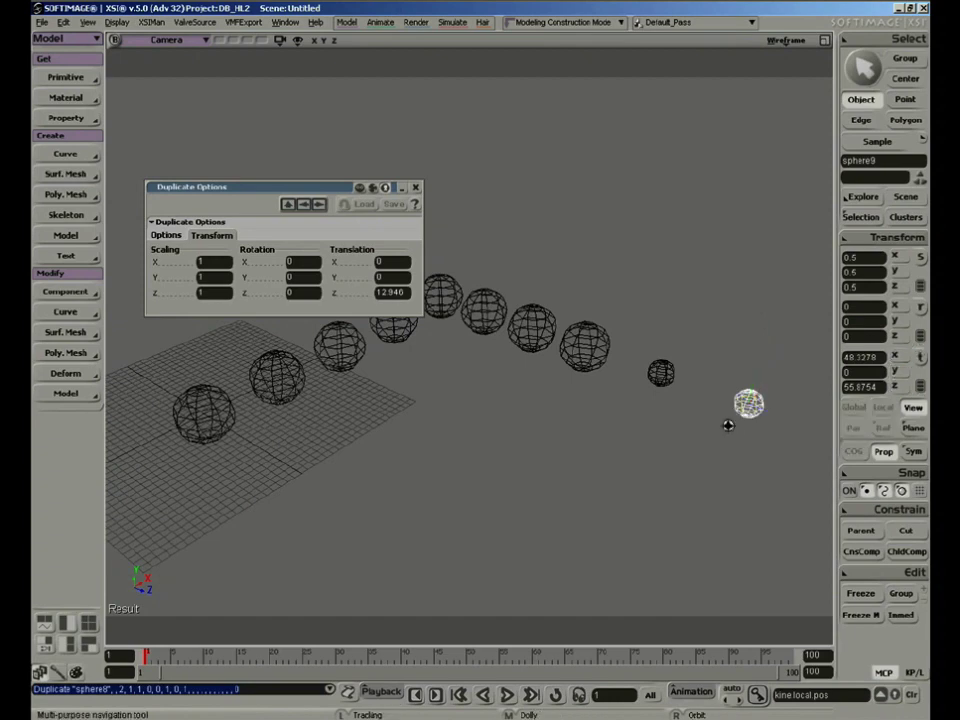
mouse_move(729, 424)
middle_mouse_down()
mouse_move(692, 420)
mouse_move(726, 403)
middle_mouse_up()
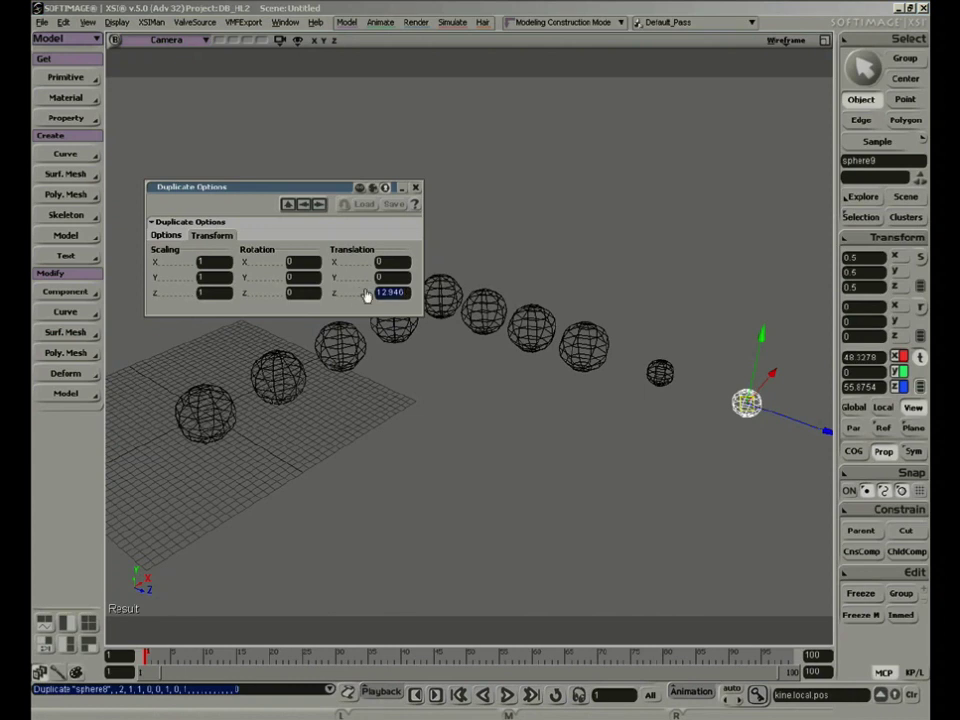
Step: With the duplicate Z translation set to 0, duplicate the last small sphere and move the copy about 29.7 units along negative X
left_click(563, 444)
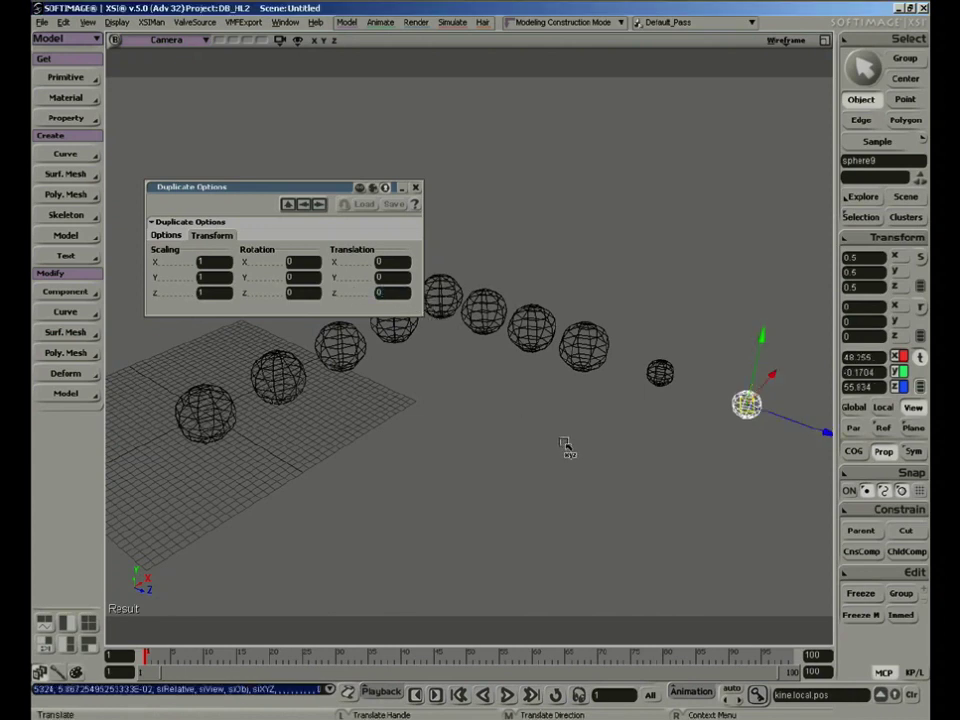
key("ctrl+d")
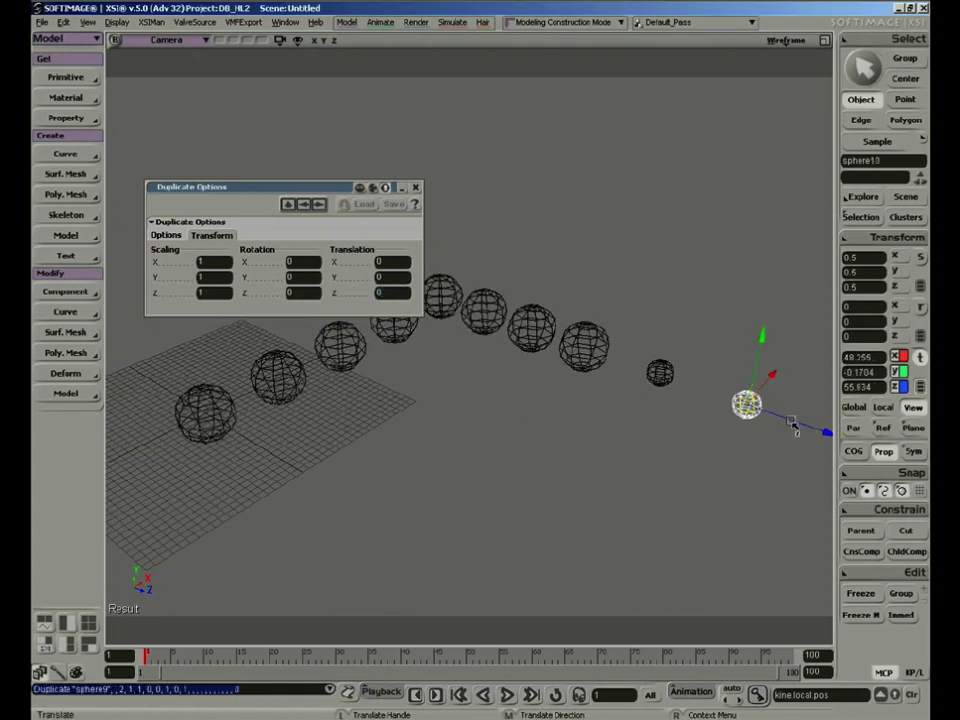
left_click_drag(790, 421, 644, 493)
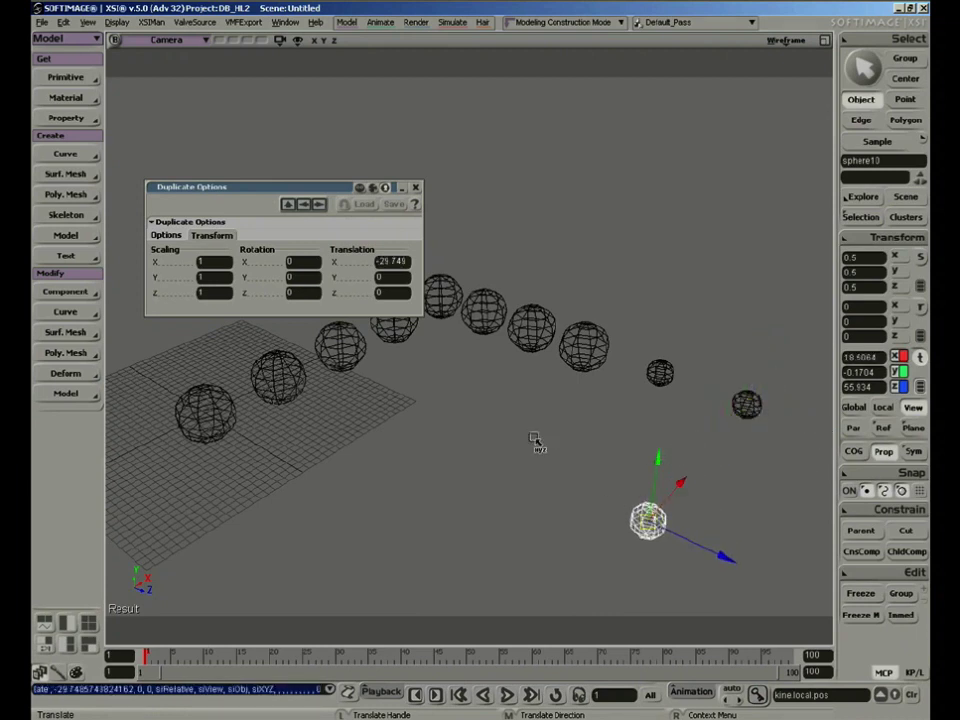
Step: Deselect everything and close the Duplicate Options
key("space")
left_click(404, 262)
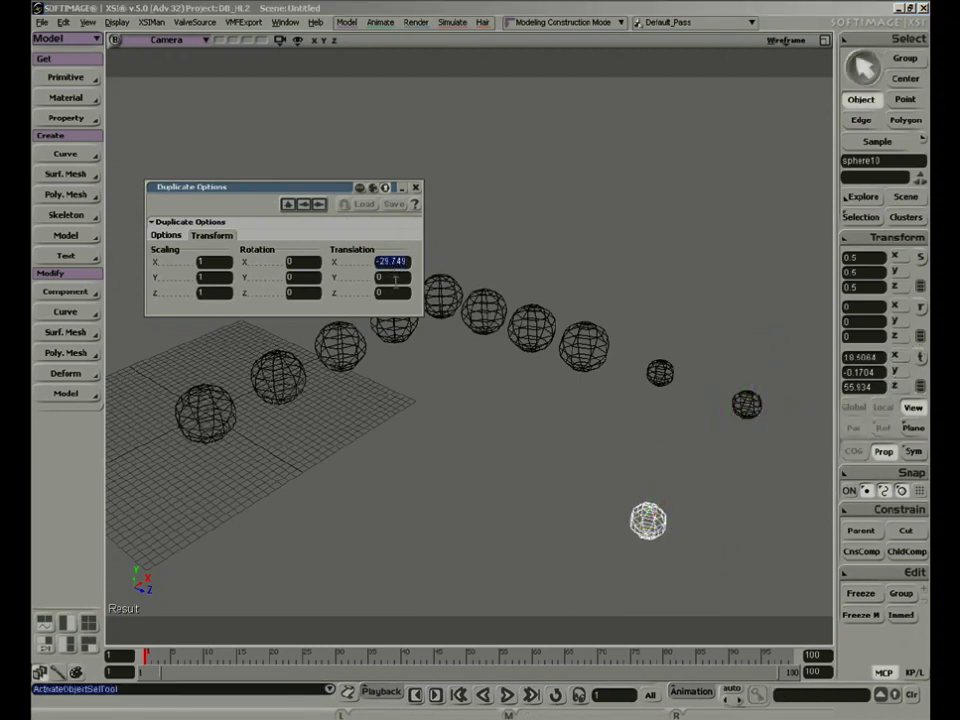
left_click(508, 386)
left_click(416, 188)
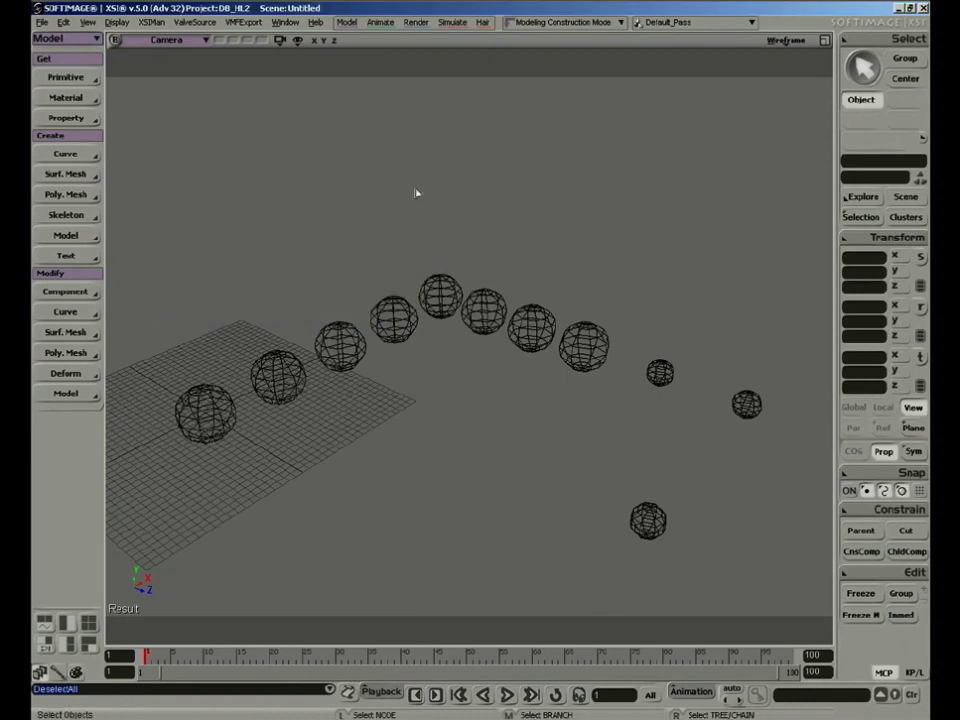
Step: Duplicate the last small sphere, move the copy along negative Z, and clear the selection
left_click_drag(592, 455, 480, 448)
key("v")
key("space")
left_click(606, 440)
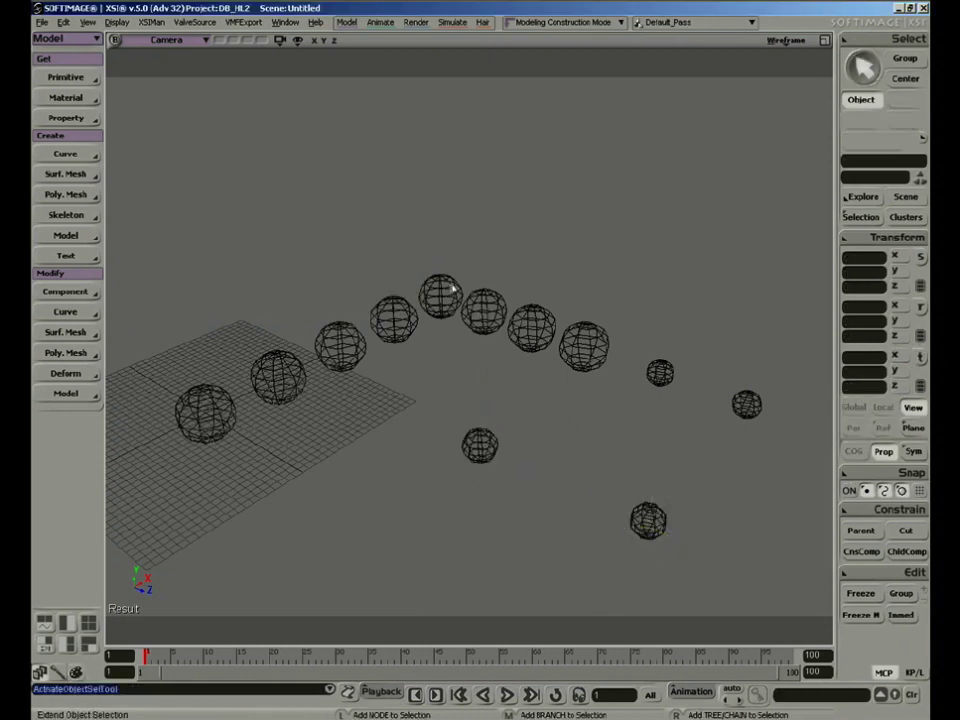
Step: Duplicate the row of four large spheres, move the copy along positive X, repeat the duplication for further rows, and deselect everything
left_click_drag(453, 289, 619, 366)
key("v")
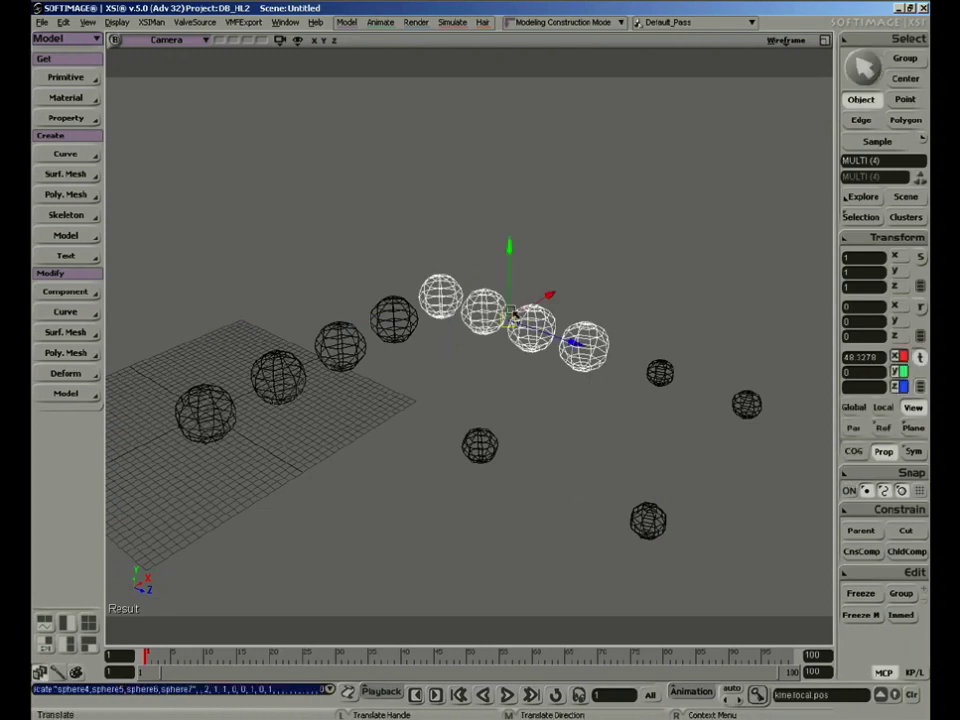
left_click_drag(553, 300, 626, 251)
key("ctrl+d")
key("ctrl+d")
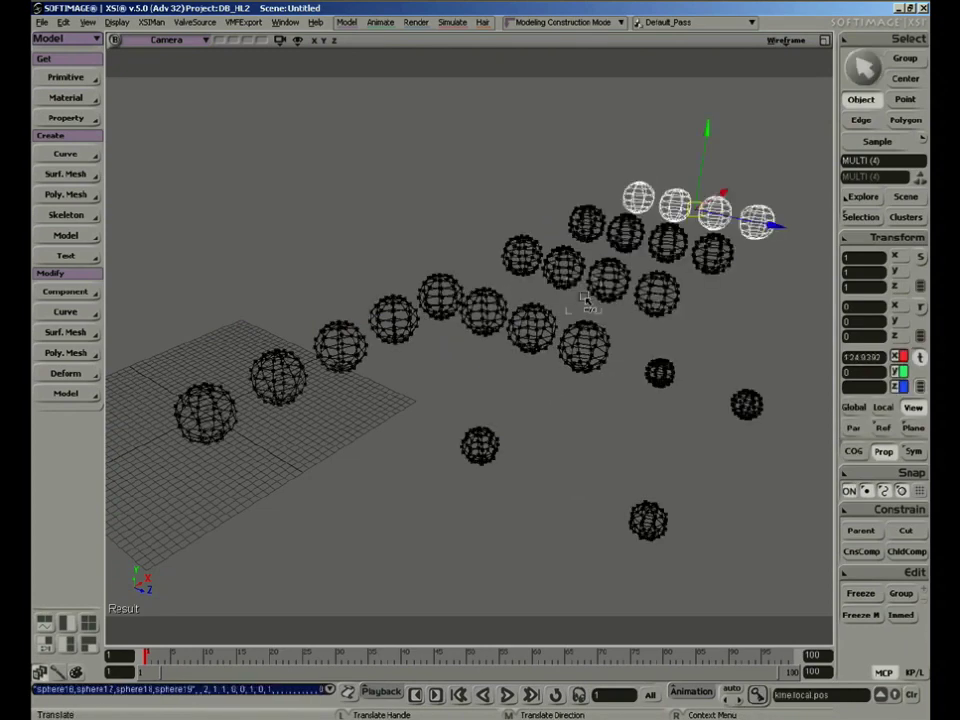
key("ctrl+d")
key("space")
left_click(538, 449)
key("s")
middle_click_drag(600, 410, 572, 399)
right_click_drag(572, 399, 557, 469)
middle_click_drag(588, 431, 639, 349)
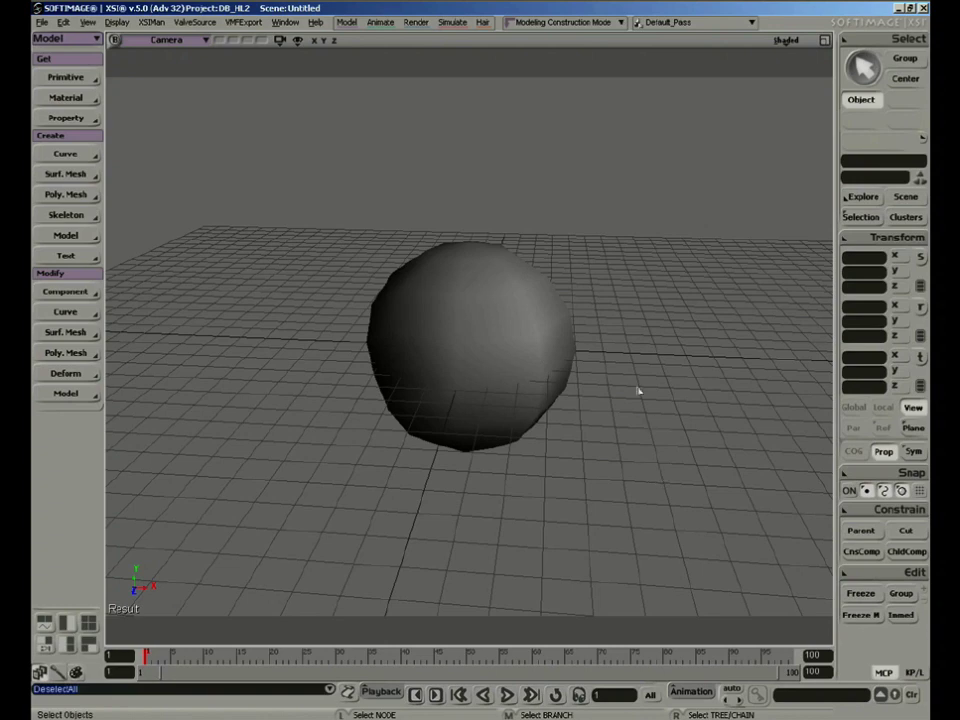
Step: Create a Clone Single of the sphere and move the clone to about X -10.3, Y 0.4, Z 1
left_click_drag(548, 283, 517, 265)
left_click(874, 577)
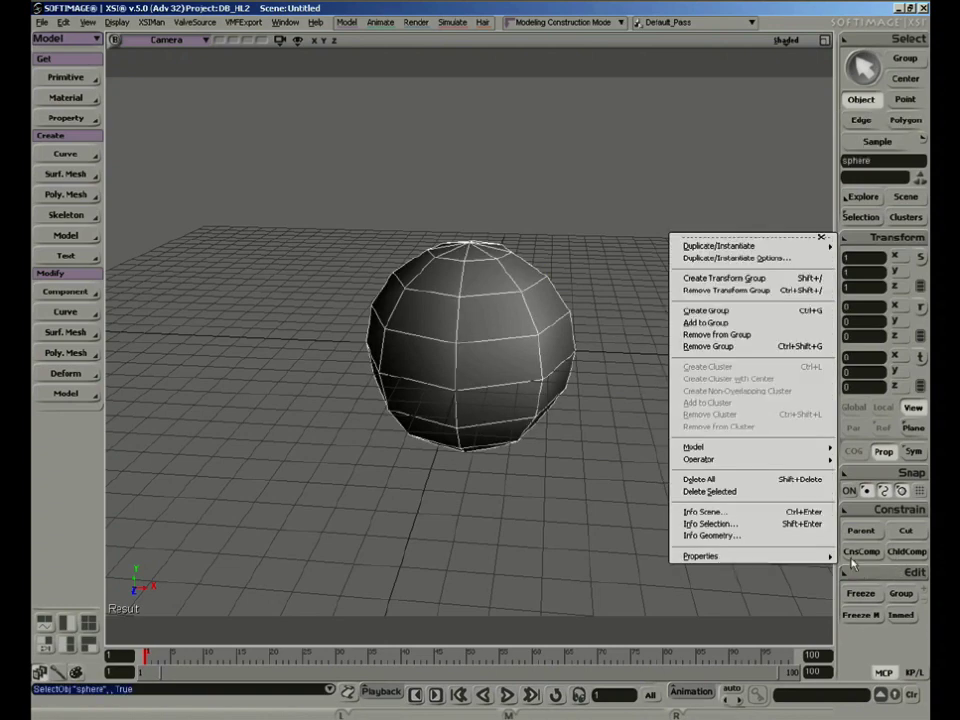
mouse_move(799, 250)
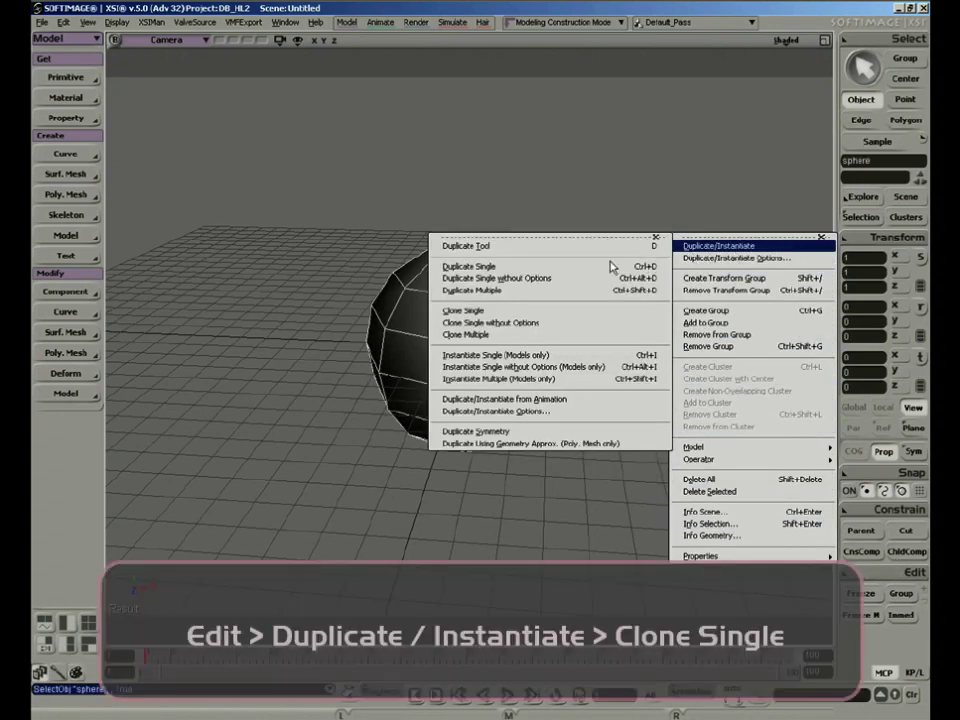
left_click(522, 313)
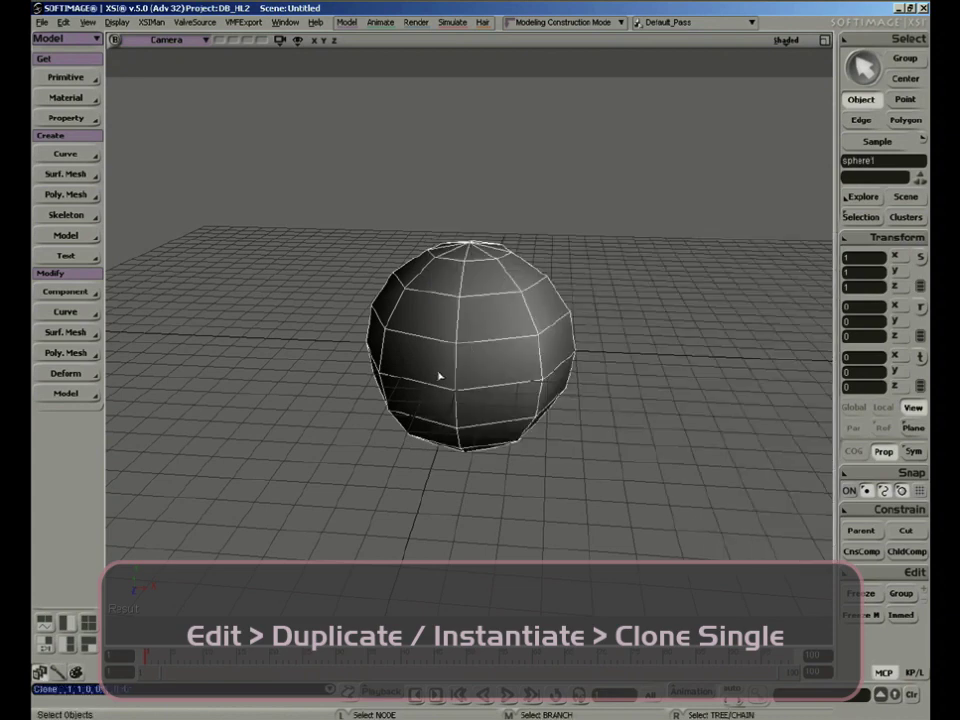
key("v")
mouse_move(476, 364)
left_mouse_down()
mouse_move(176, 334)
mouse_move(185, 332)
left_mouse_up()
right_click_drag(396, 381, 465, 383)
key("v")
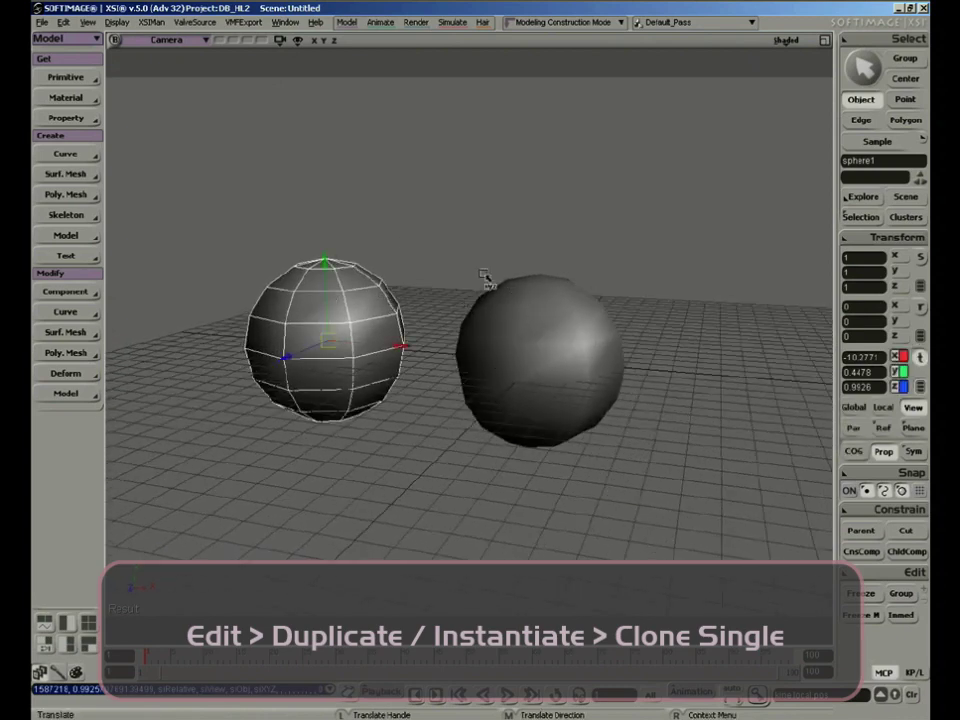
Step: Pull three points on one side of the original sphere outward with the Tweak Component tool
left_click(540, 360)
key("m")
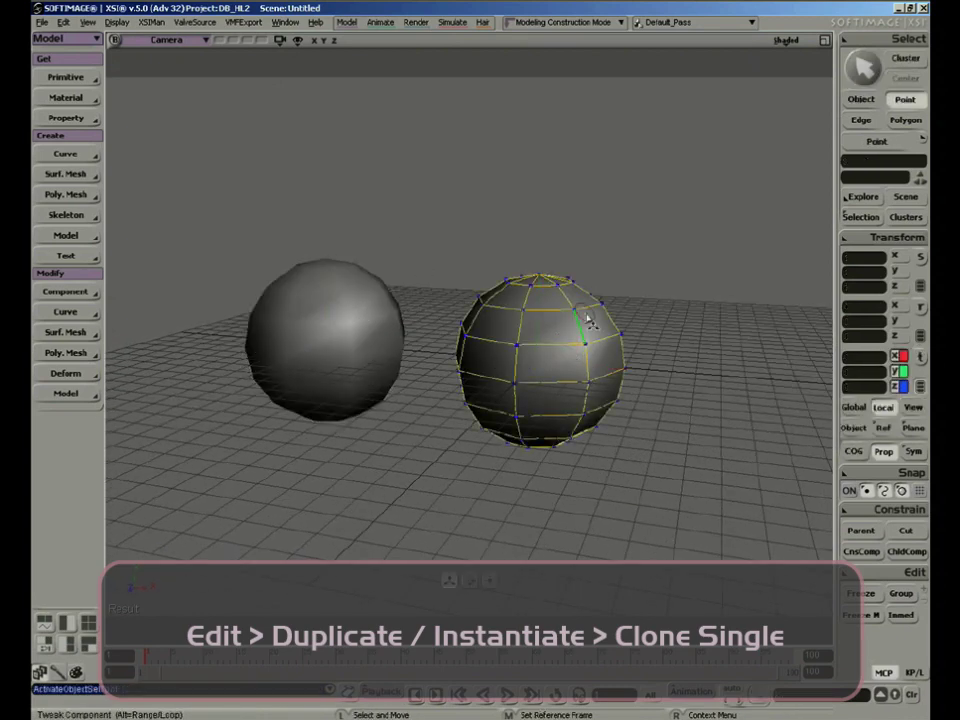
mouse_move(608, 310)
left_mouse_down()
mouse_move(643, 279)
mouse_move(664, 234)
left_mouse_up()
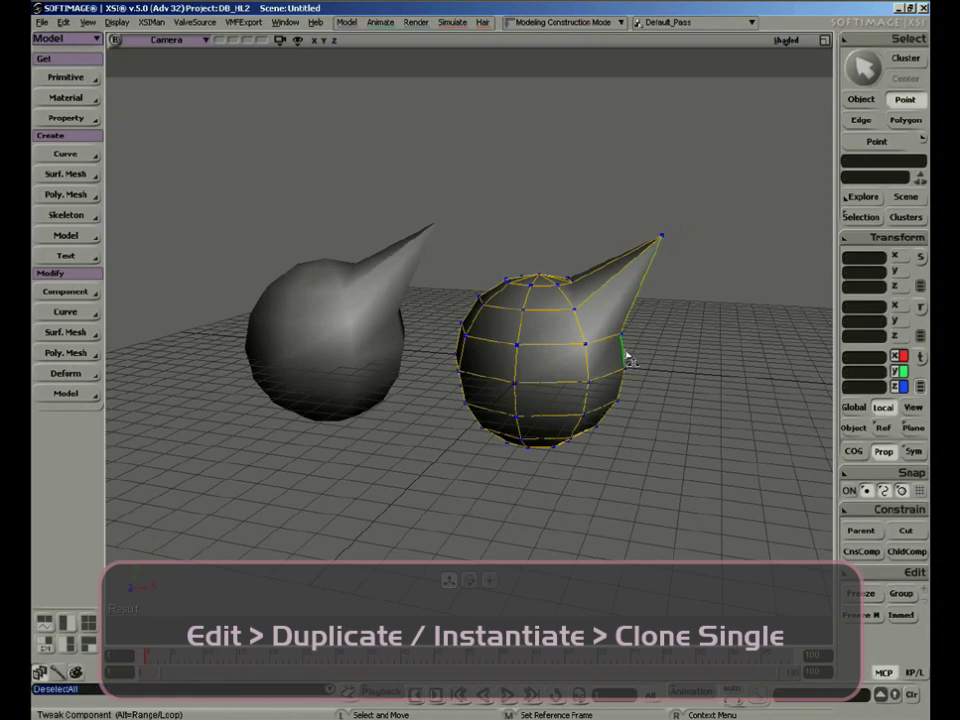
left_click_drag(626, 350, 705, 340)
left_click_drag(624, 372, 667, 405)
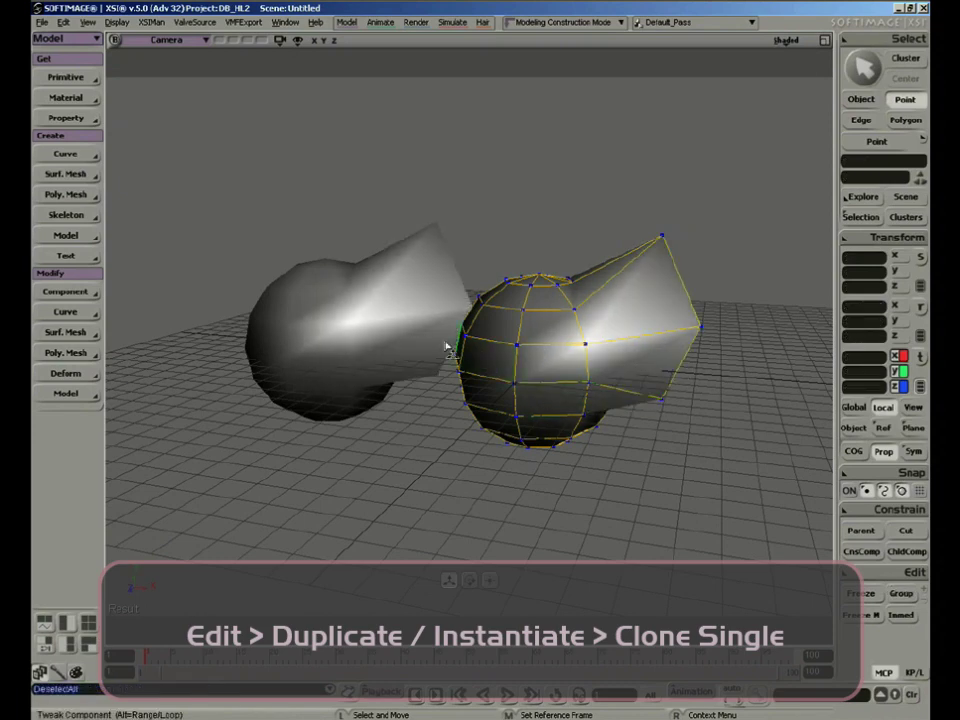
Step: Scale the original sphere to about 1.28 along its local Z axis
key("s")
right_click_drag(345, 350, 473, 369)
key("x")
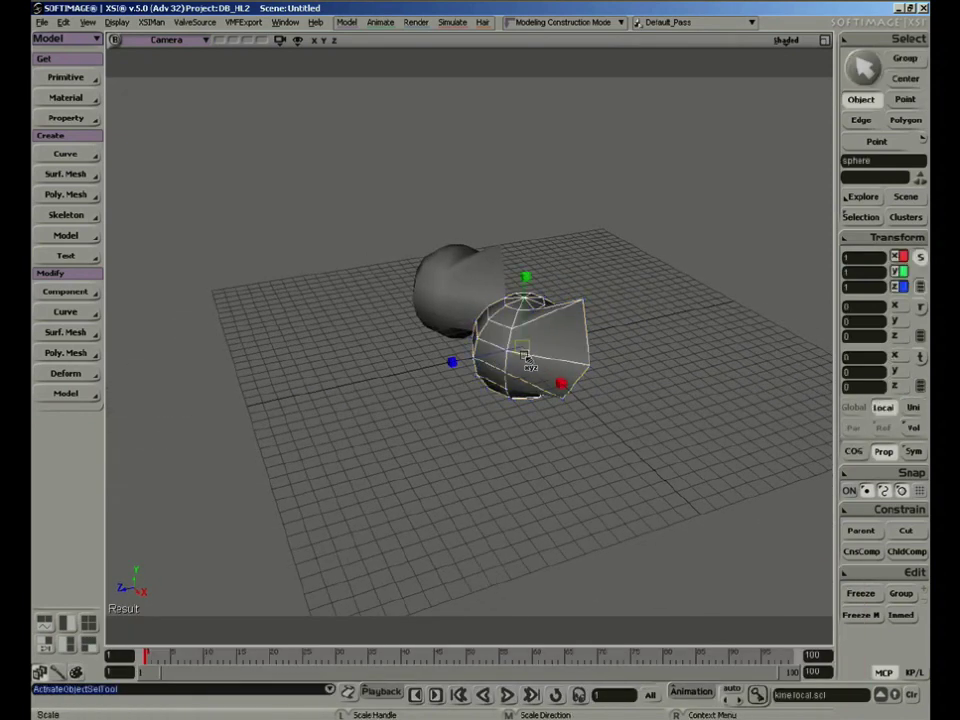
left_click_drag(452, 362, 501, 369)
middle_click_drag(501, 369, 536, 354)
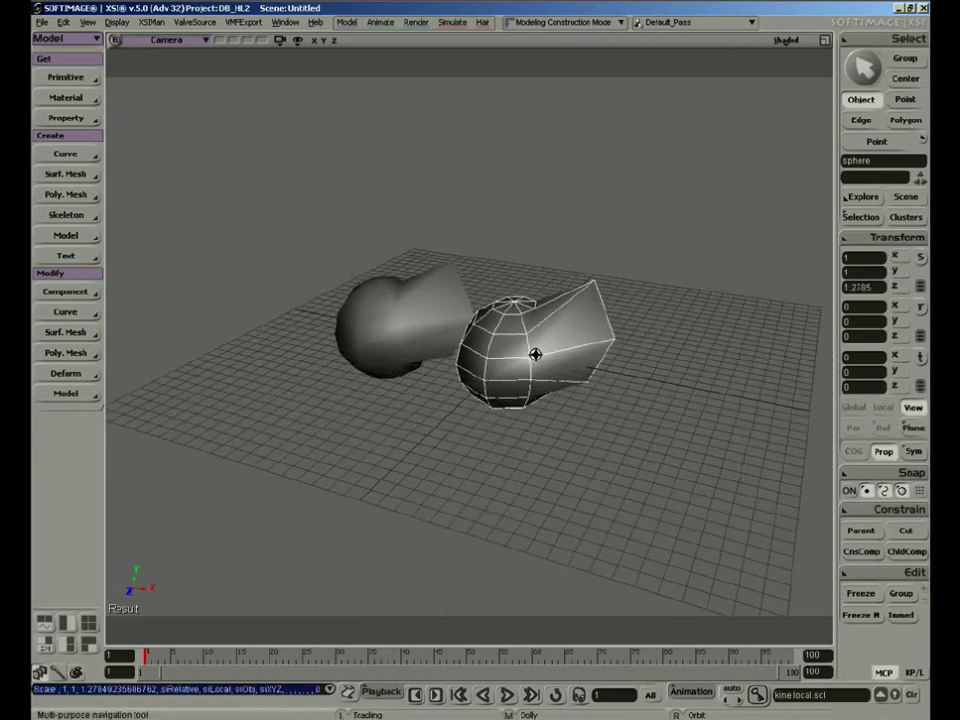
Step: Rotate the original sphere about -1.4 degrees on Z and move it to about X 6.4, Y 3.2, Z -4.7
key("c")
mouse_move(575, 318)
left_mouse_down()
mouse_move(568, 336)
mouse_move(557, 317)
left_mouse_up()
key("v")
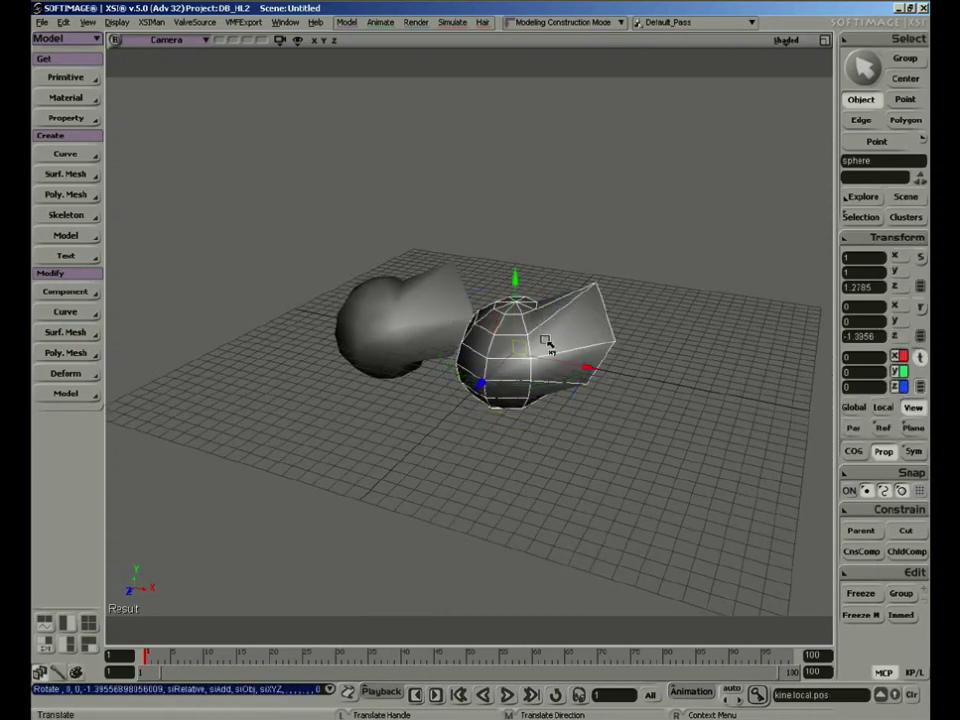
left_click_drag(513, 357, 371, 315)
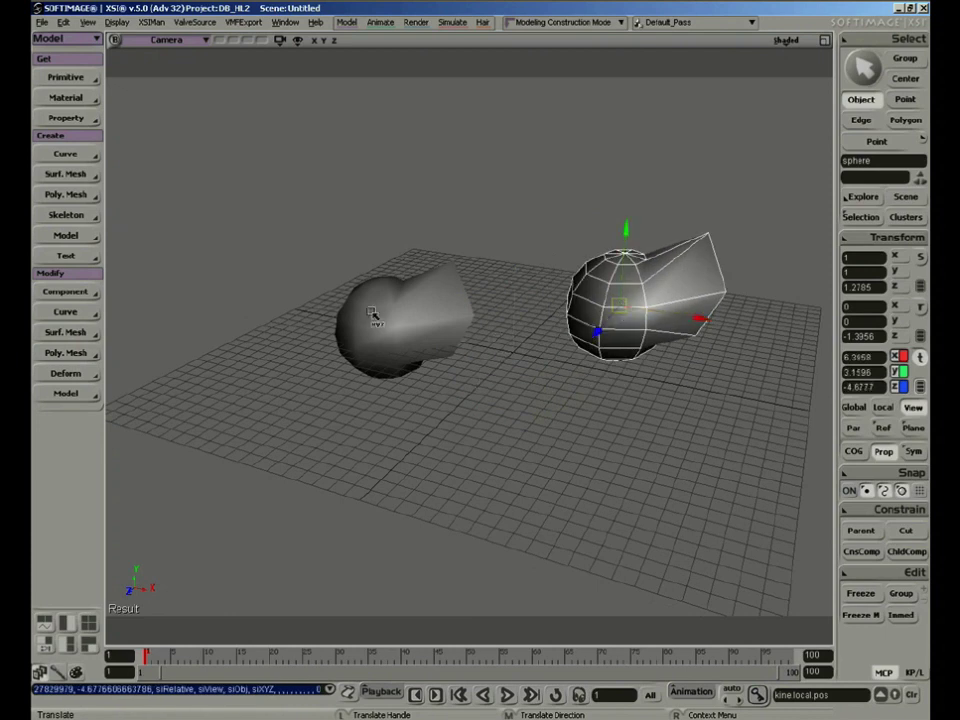
Step: Pull two points outward on the original sphere's undeformed upper side and delete one polygon next to them
key("m")
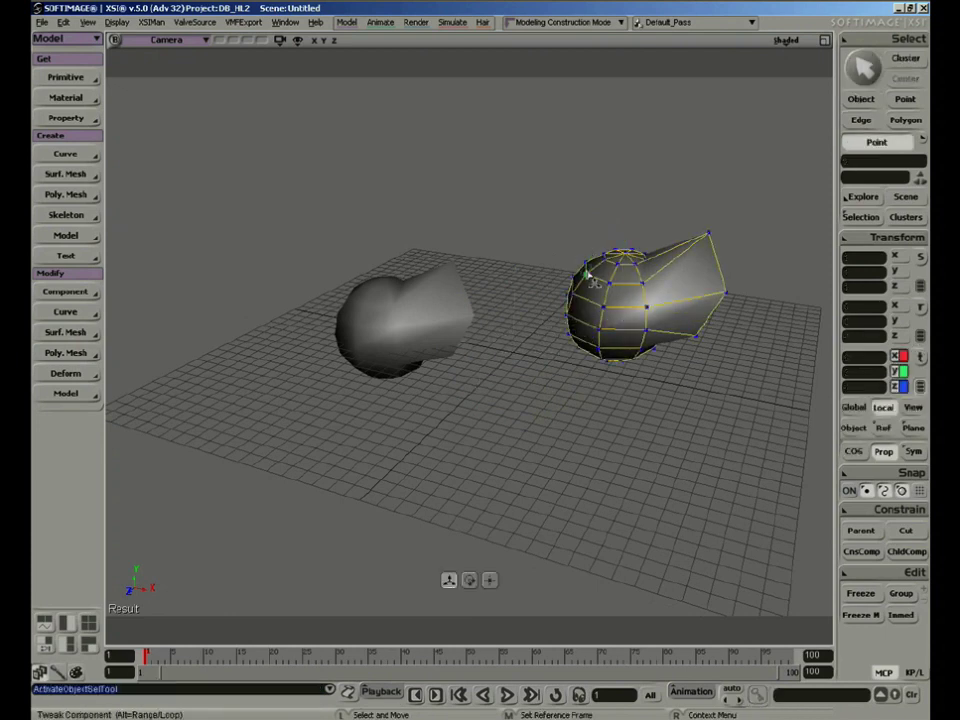
left_click_drag(587, 260, 551, 267)
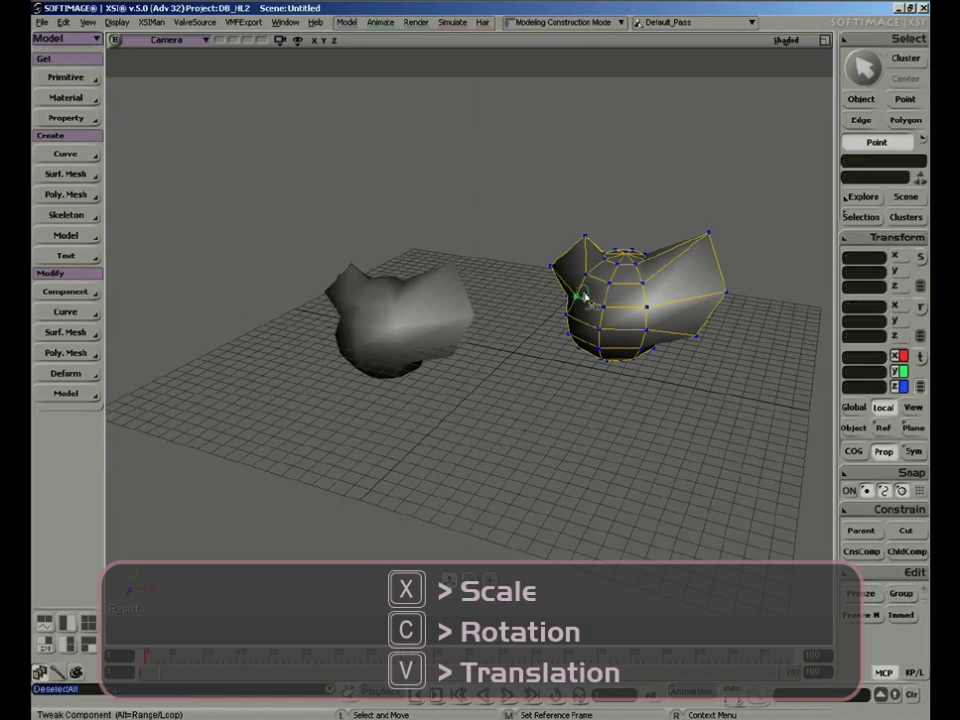
key("u")
left_click(596, 296)
key("Delete")
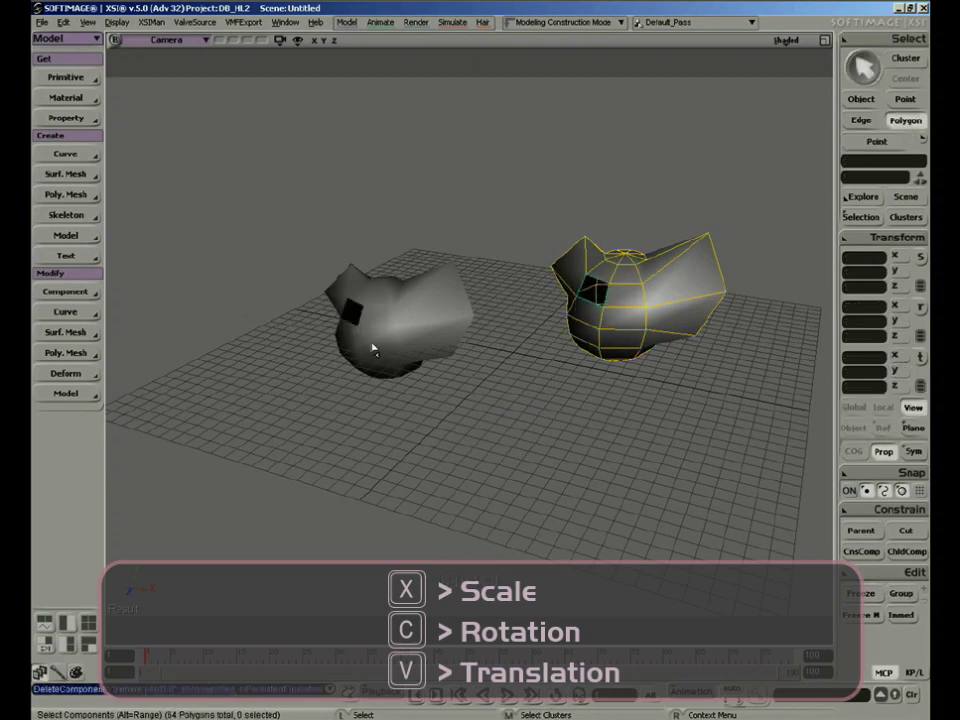
Step: Select the cloned sphere and freeze its modeling operators with Freeze M
key("s")
mouse_move(556, 324)
right_mouse_down()
mouse_move(589, 300)
mouse_move(570, 283)
mouse_move(568, 307)
right_mouse_up()
key("space")
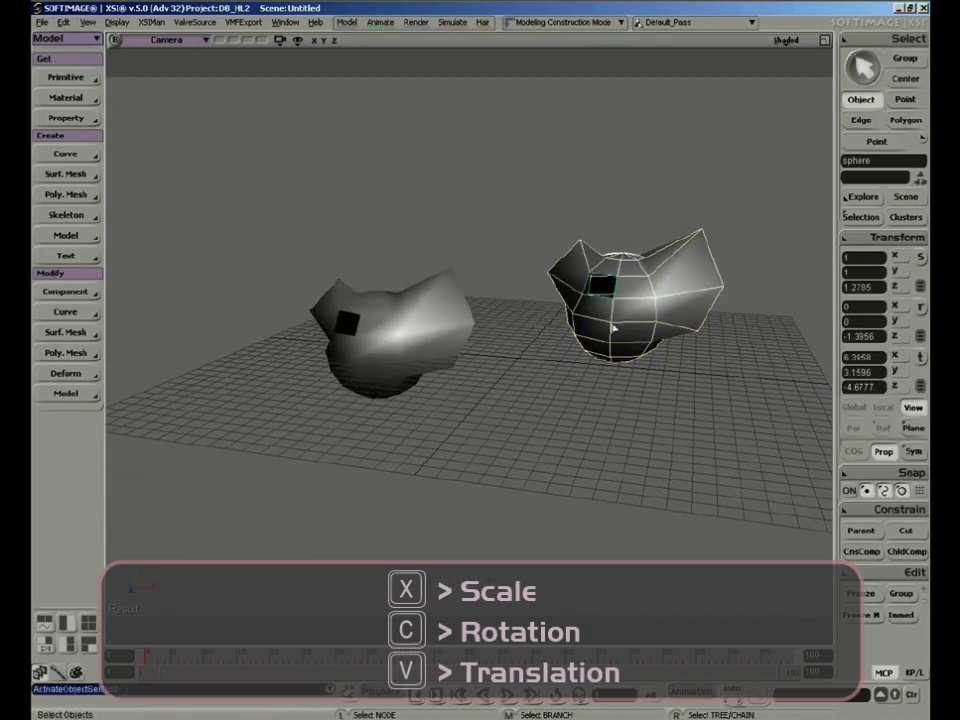
left_click(424, 337)
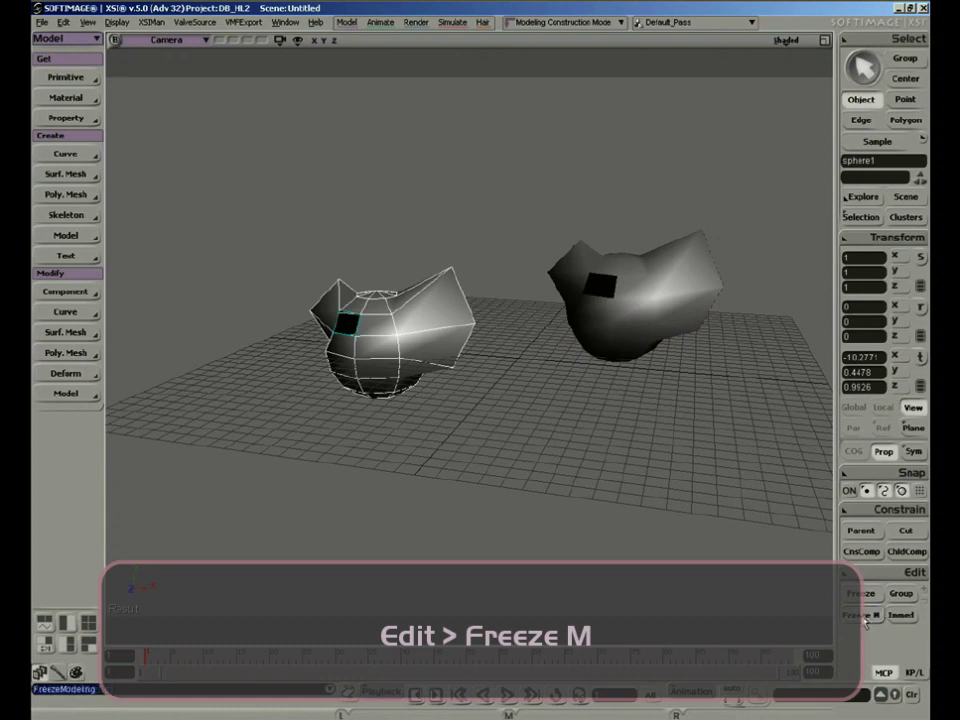
Step: Push the three protruding points on the original sphere's larger bulge back toward its body
left_click(655, 295)
key("m")
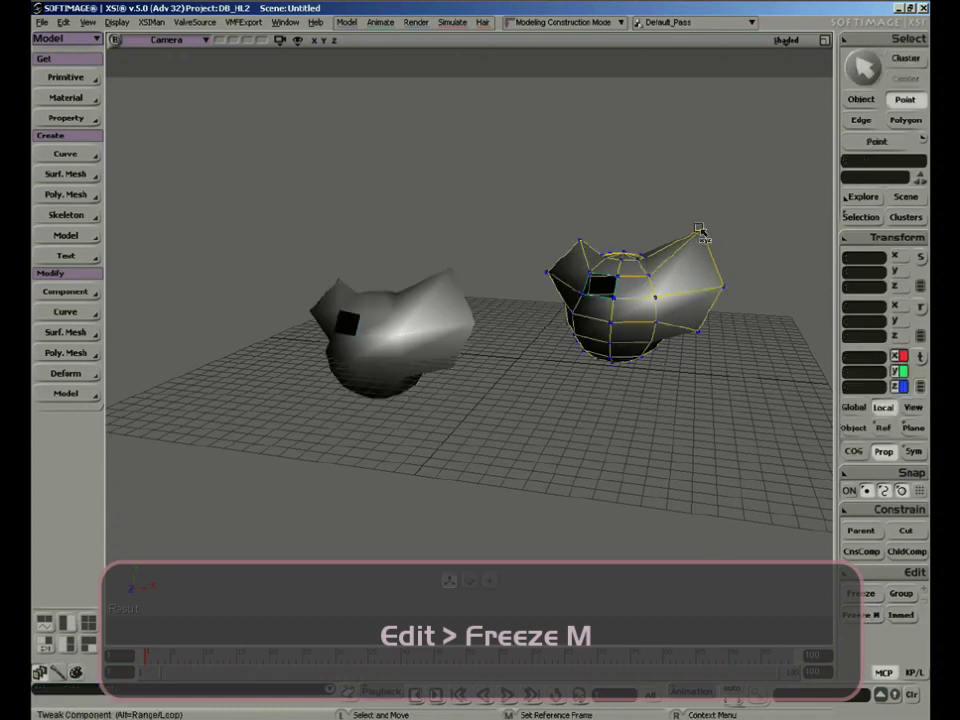
left_click_drag(700, 231, 673, 245)
left_click_drag(724, 288, 676, 289)
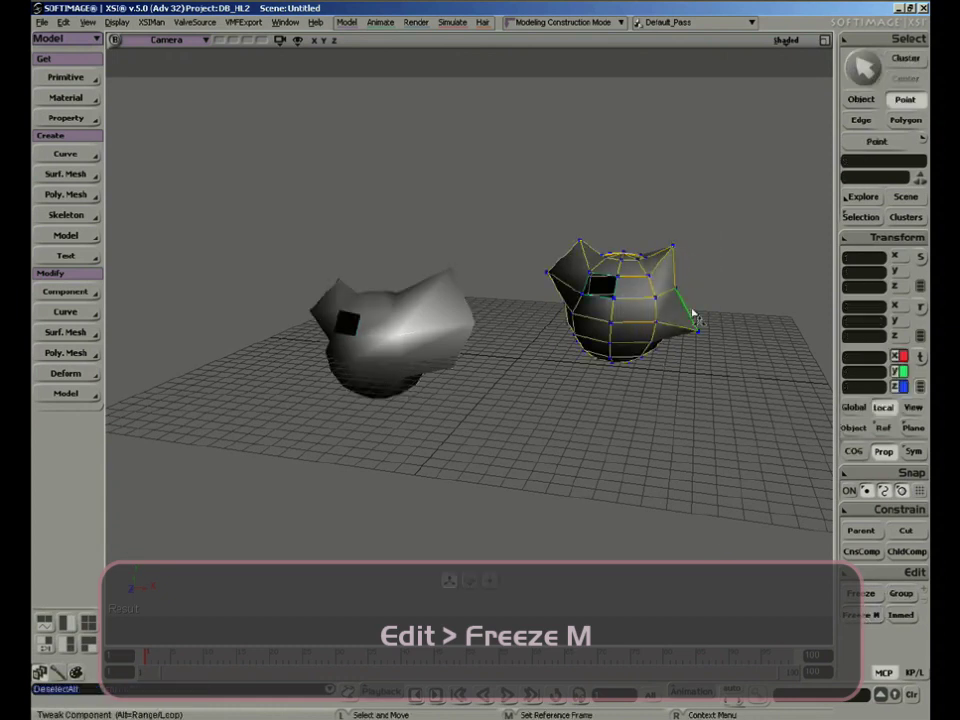
left_click_drag(714, 328, 599, 331)
Step: Select both the original sphere and the clone and delete them
key("s")
right_click_drag(692, 378, 588, 429)
right_click_drag(634, 403, 604, 409)
key("m")
key("space")
left_click_drag(373, 315, 612, 435, "shift")
key("m")
key("Delete")
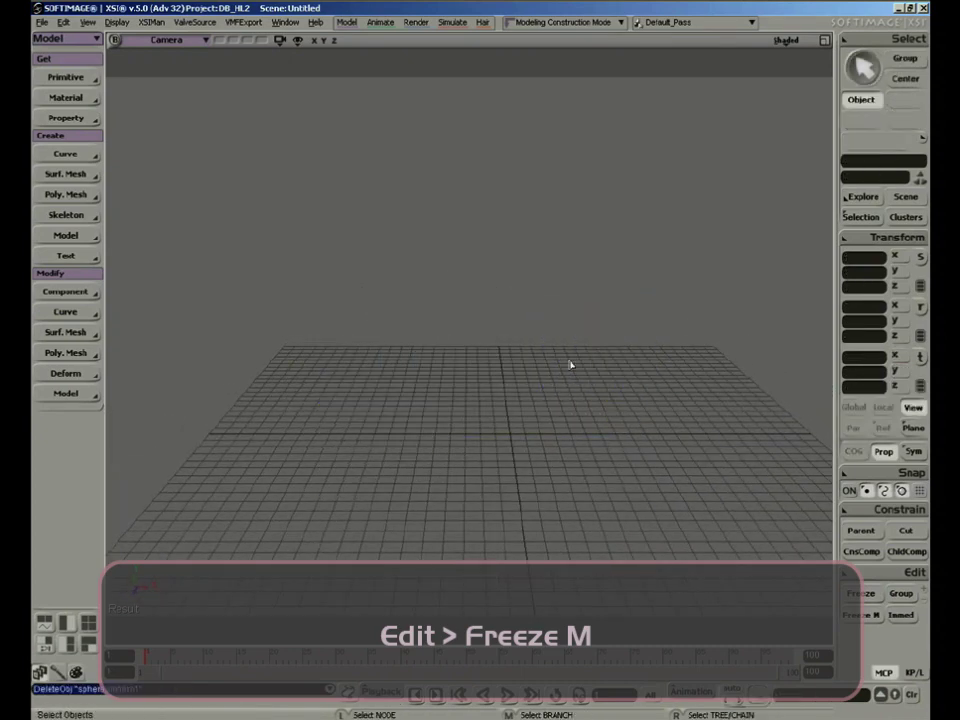
Step: Create a new polygon mesh sphere from the last used primitive, keeping its default radius of 4
middle_click(91, 84)
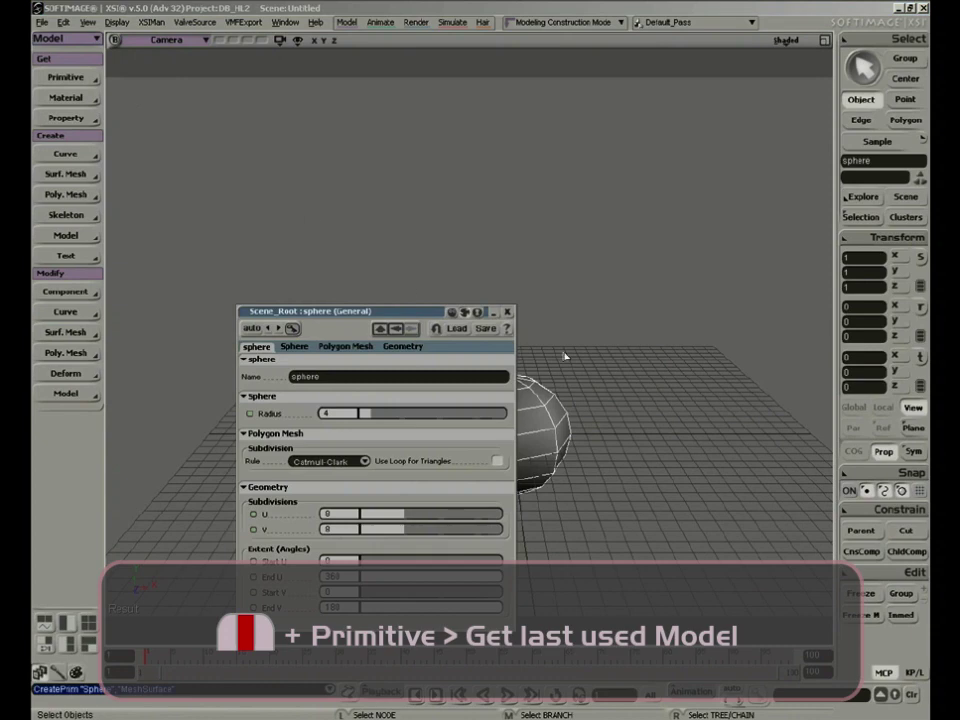
left_click(508, 312)
key("s")
left_click_drag(620, 388, 604, 388)
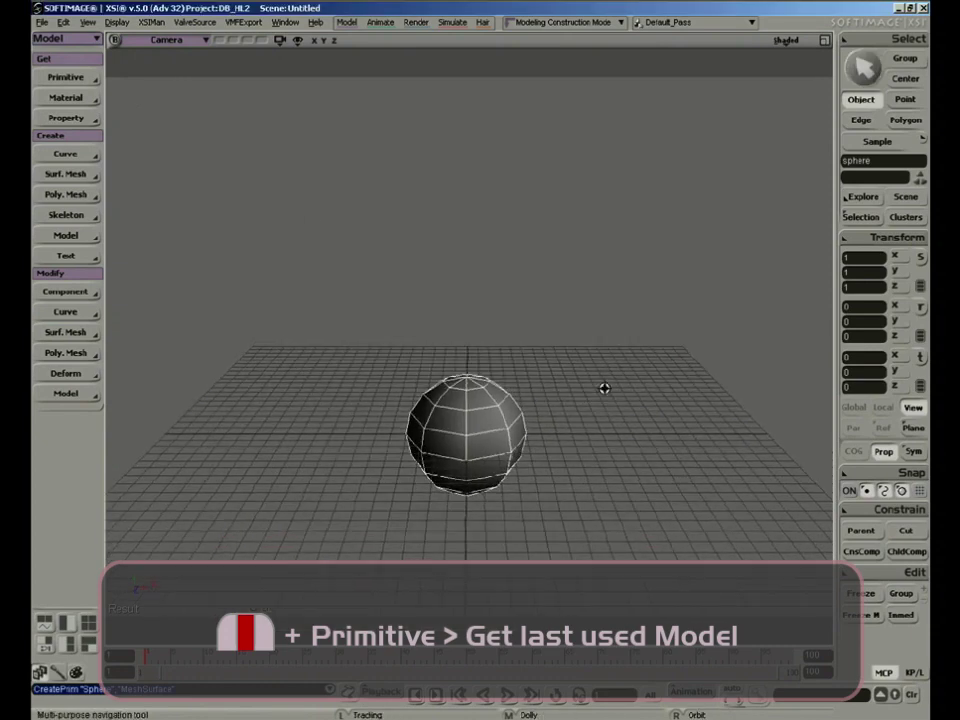
Step: Duplicate the new sphere and move the copy to about X 9.7, Y 12.8
key("ctrl+d")
key("v")
left_click_drag(539, 424, 706, 241)
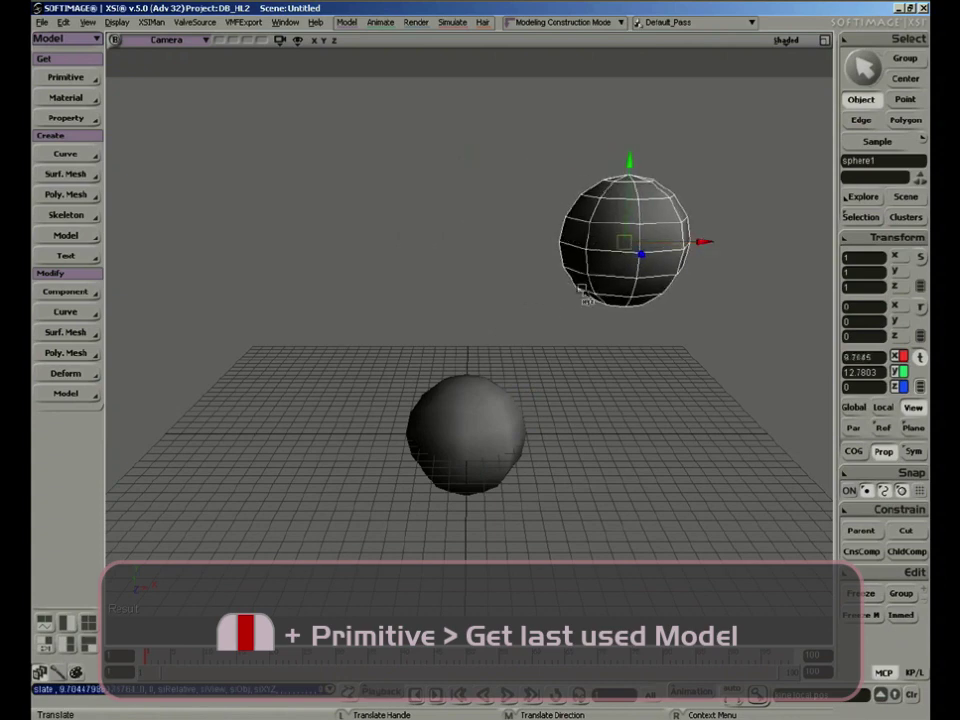
Step: Create a Clone Single of the original sphere, move the clone up and opposite the duplicate, and deselect everything
left_click(594, 426)
left_click(482, 426)
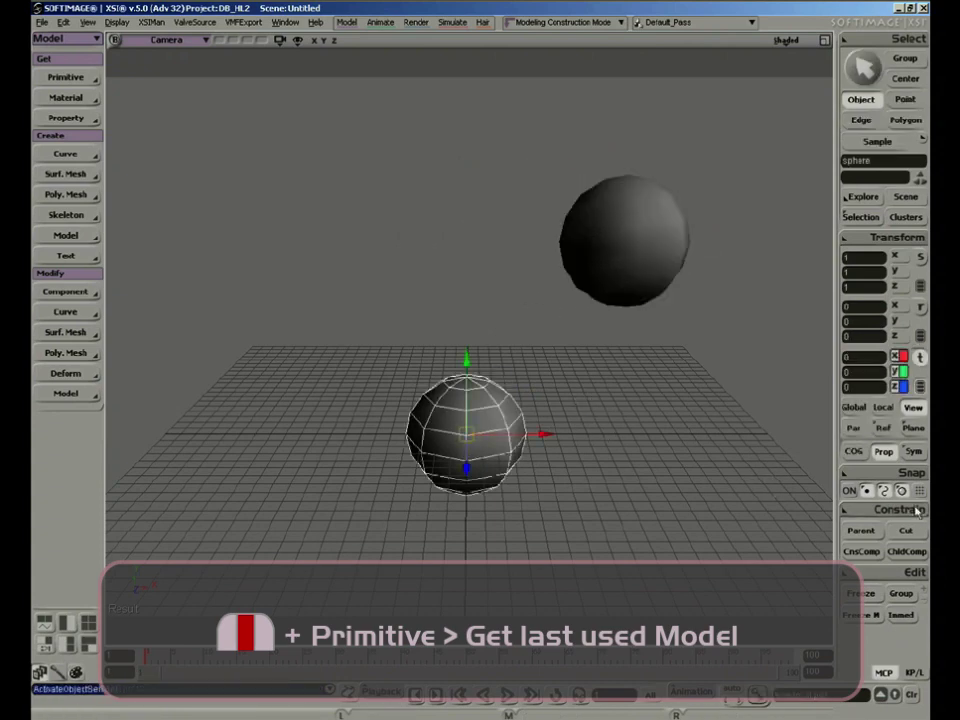
left_click(886, 574)
mouse_move(720, 246)
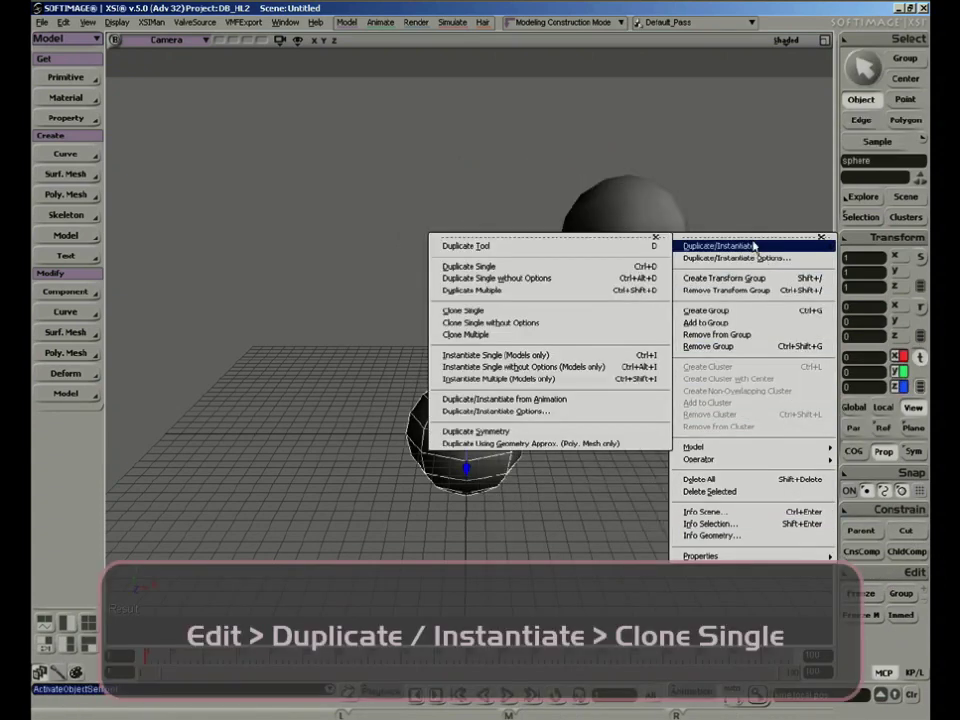
left_click(572, 316)
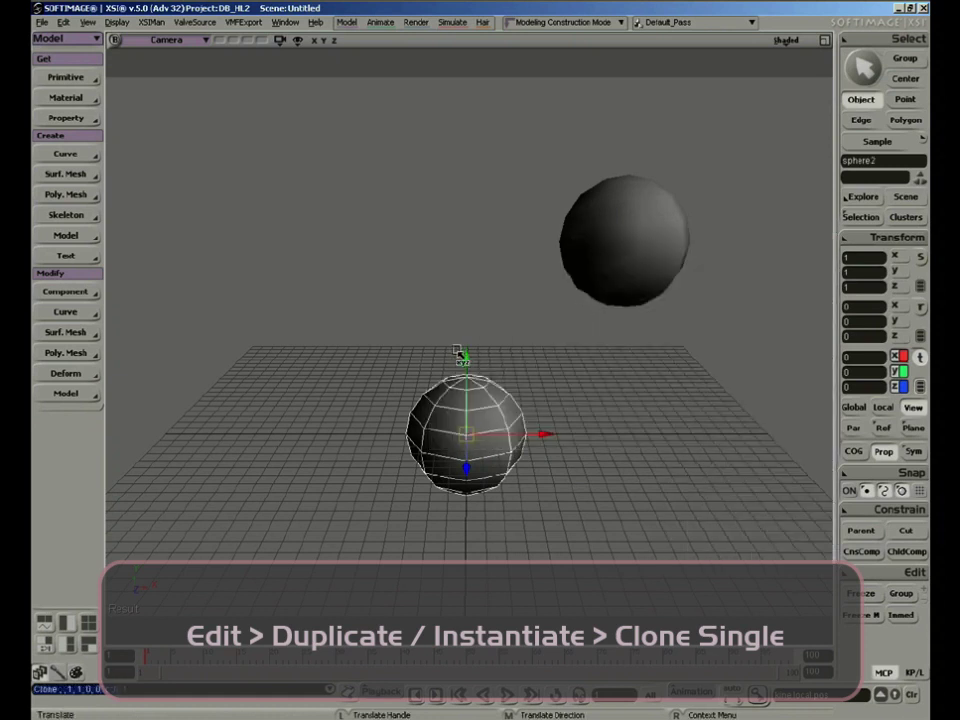
mouse_move(542, 437)
left_mouse_down()
mouse_move(555, 210)
mouse_move(436, 238)
mouse_move(381, 238)
left_mouse_up()
key("space")
left_click(484, 303)
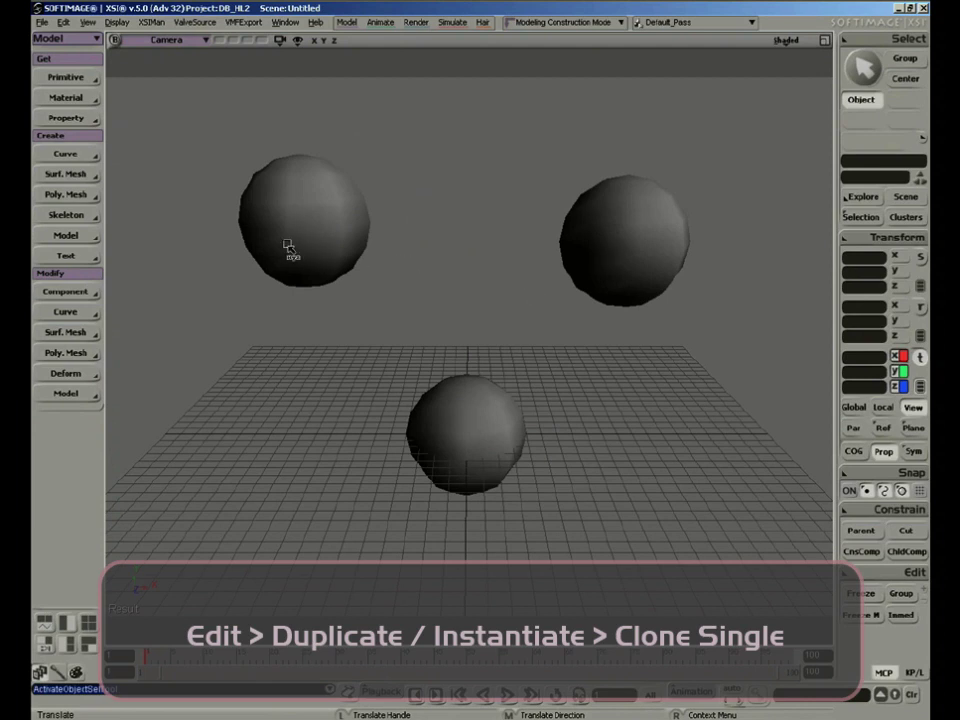
Step: Pull one upper point on each side of the original sphere outward into pointed ears
left_click(508, 420)
key("m")
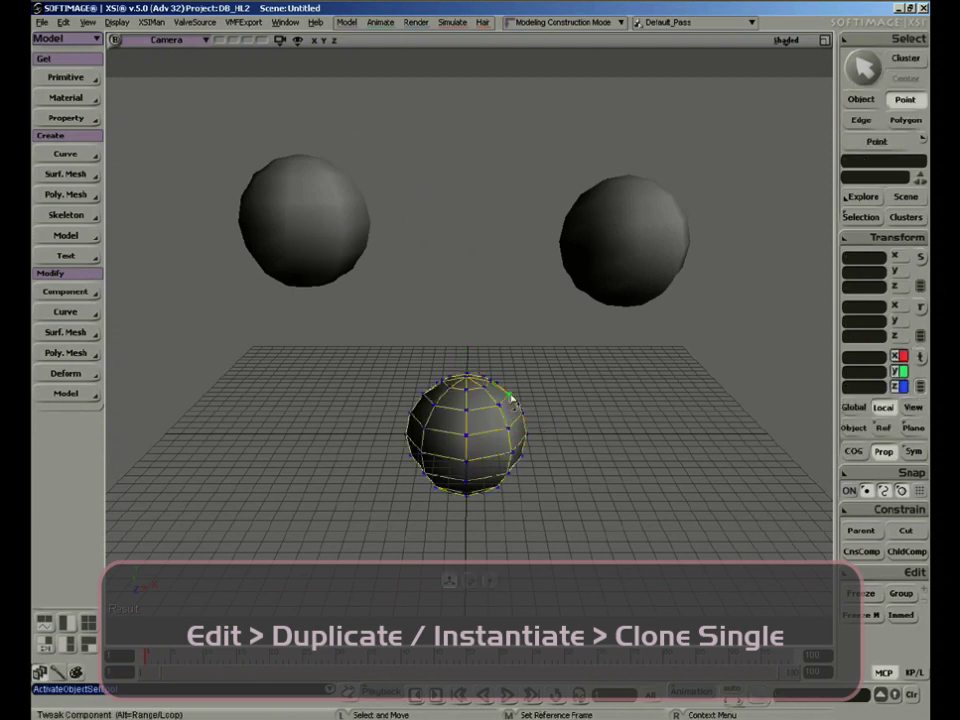
mouse_move(512, 400)
left_mouse_down()
mouse_move(574, 336)
mouse_move(531, 366)
left_mouse_up()
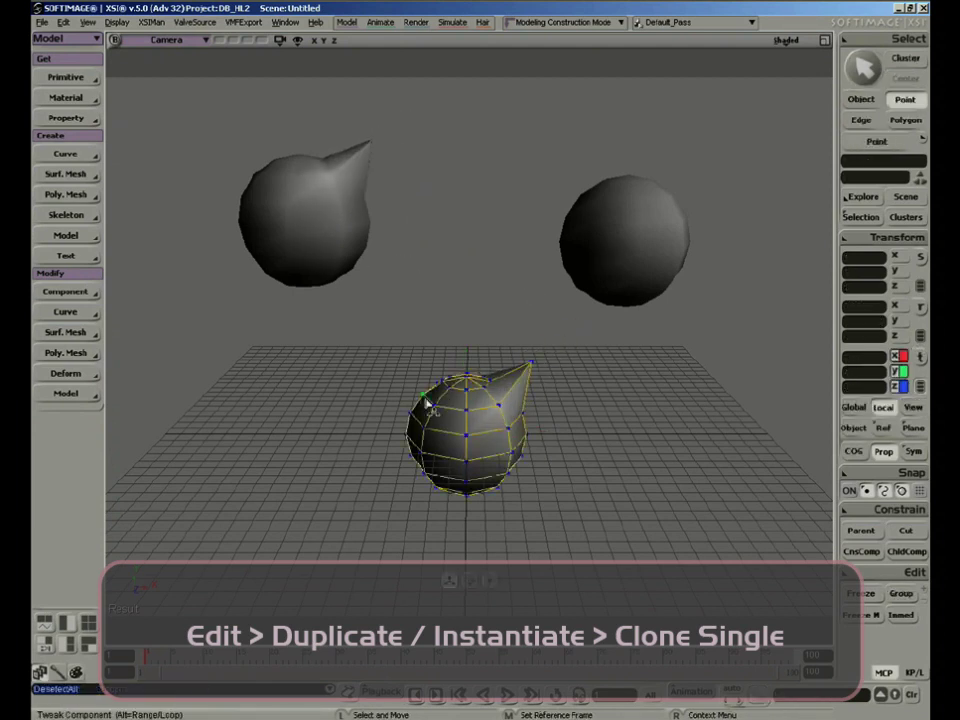
mouse_move(430, 397)
left_mouse_down()
mouse_move(371, 357)
mouse_move(424, 388)
mouse_move(350, 355)
mouse_move(438, 385)
mouse_move(364, 363)
left_mouse_up()
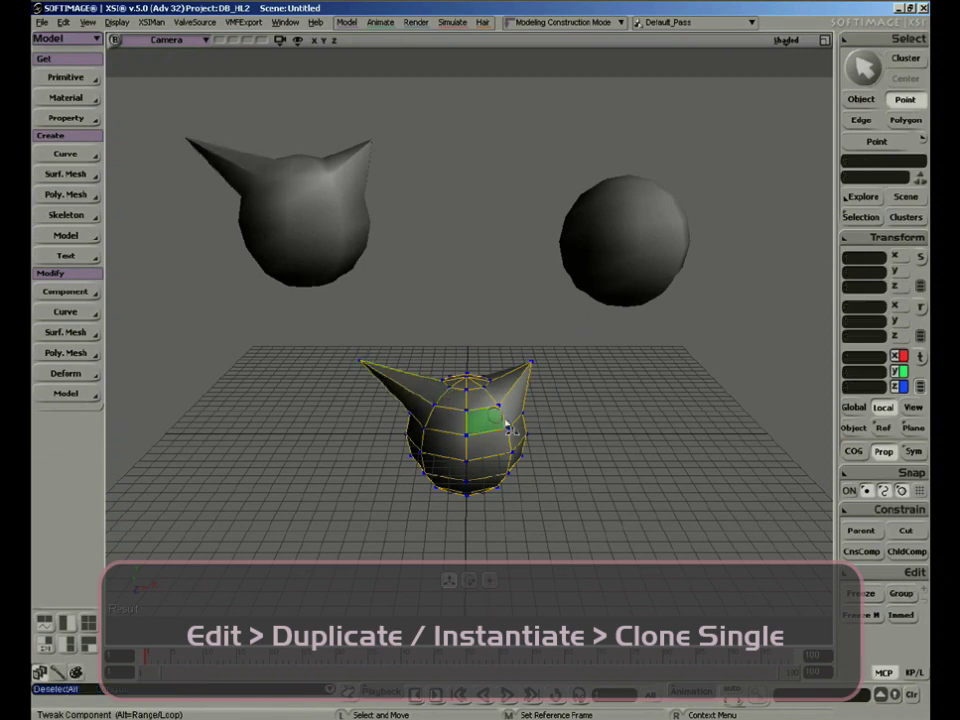
Step: Delete one polygon on the front face of the original eared sphere
left_click(592, 430)
key("s")
middle_click_drag(592, 430, 540, 413)
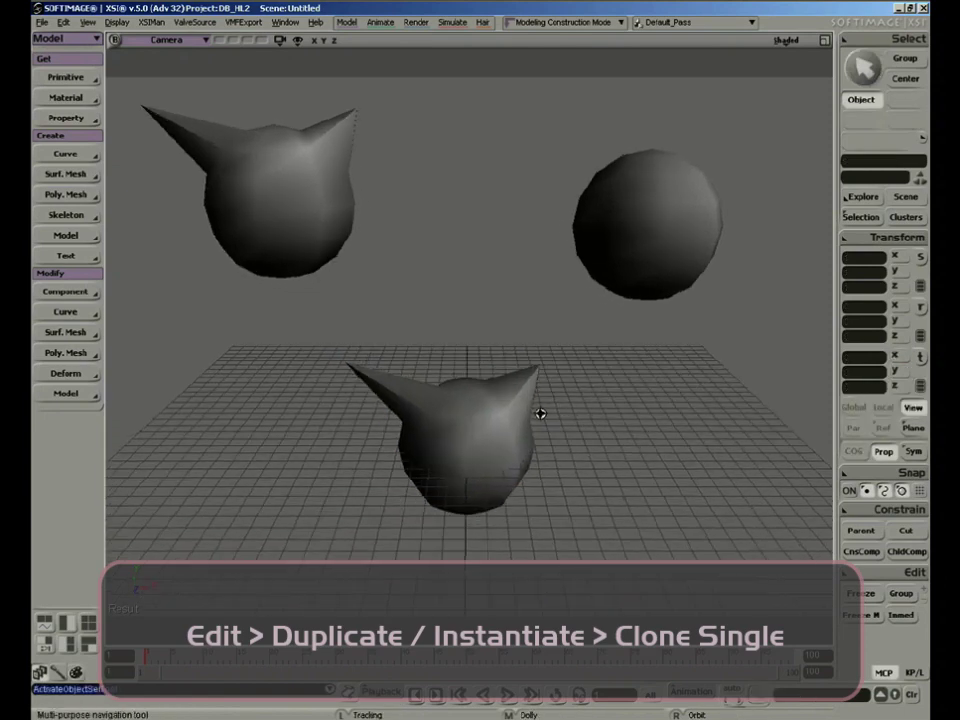
right_click_drag(540, 413, 521, 408)
key("space")
left_click(431, 418)
key("m")
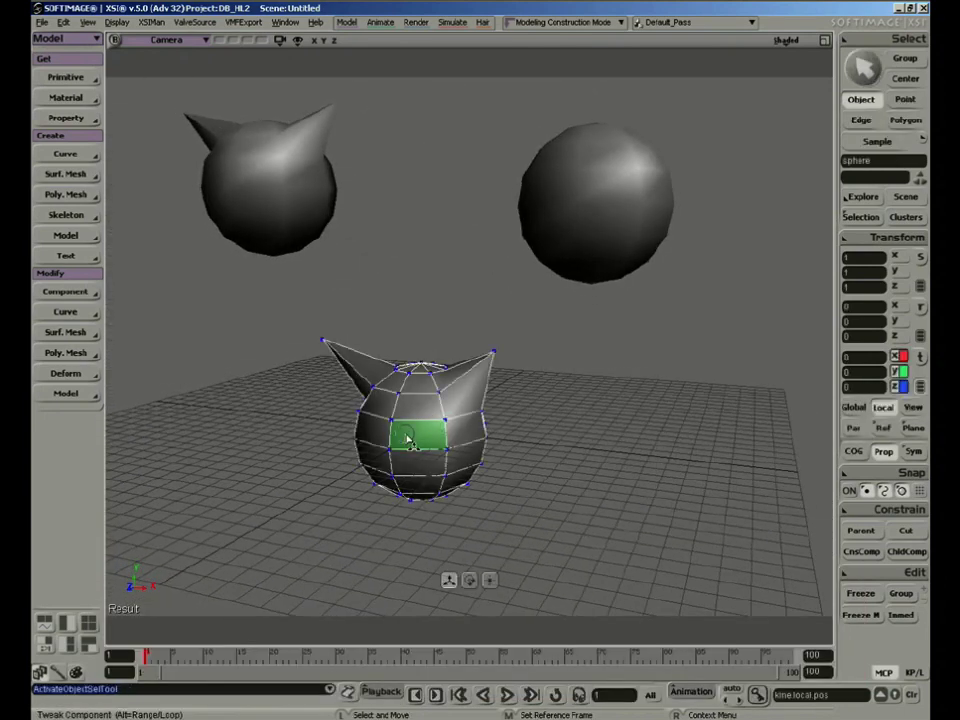
key("u")
left_click(411, 439)
key("Delete")
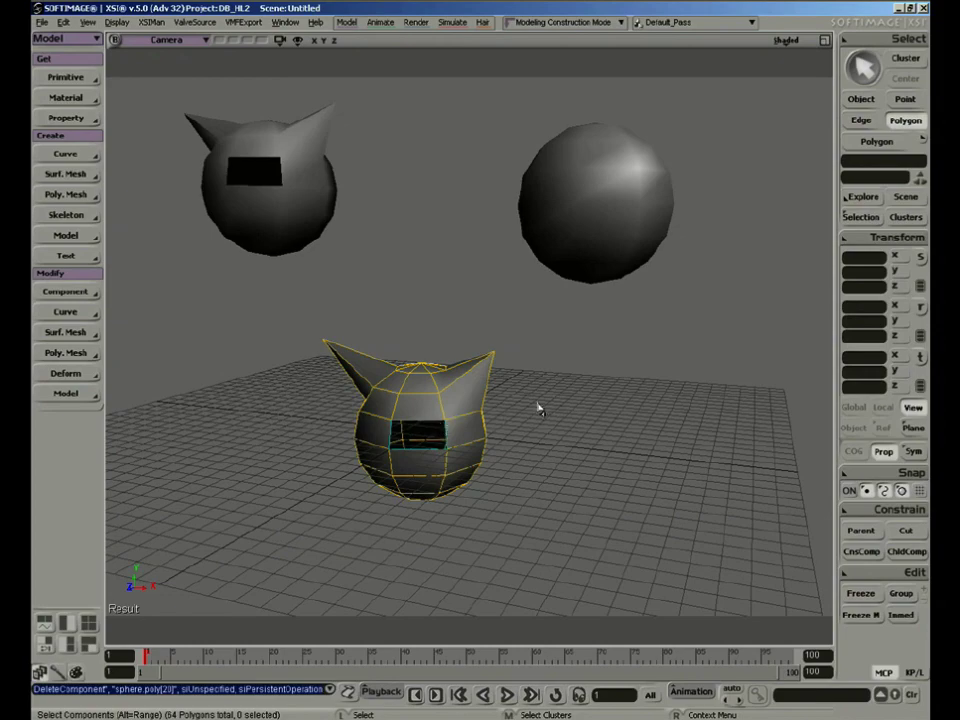
key("s")
right_click_drag(538, 408, 628, 394)
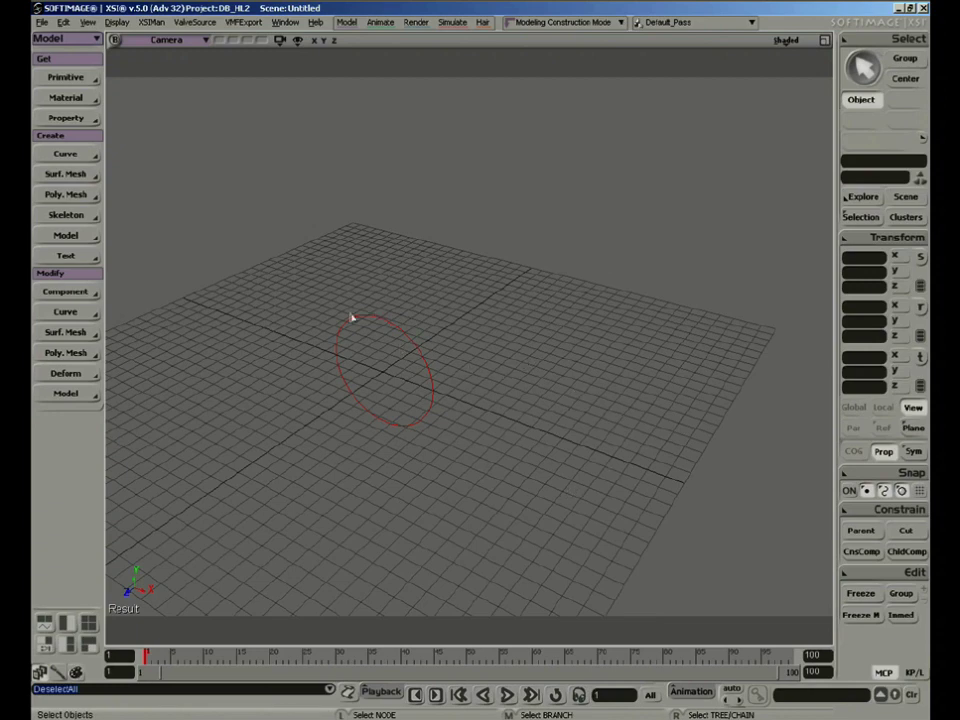
Step: Duplicate the circle, move the copy to about Z -8.25, repeat the duplication three more times, and deselect everything
key("s")
right_click_drag(516, 287, 517, 359)
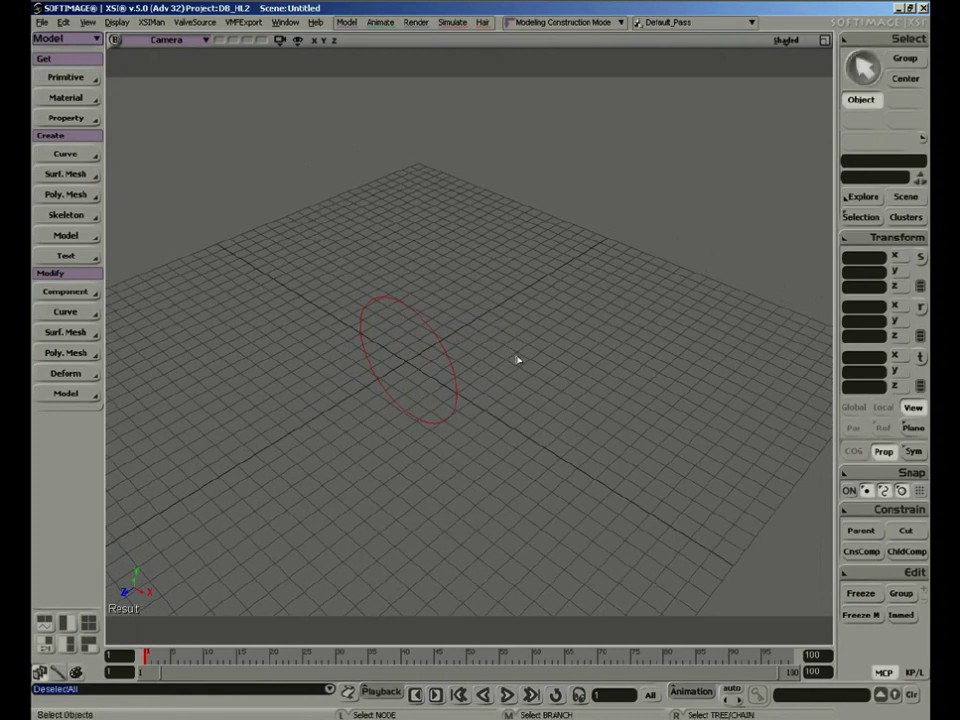
left_click(372, 364)
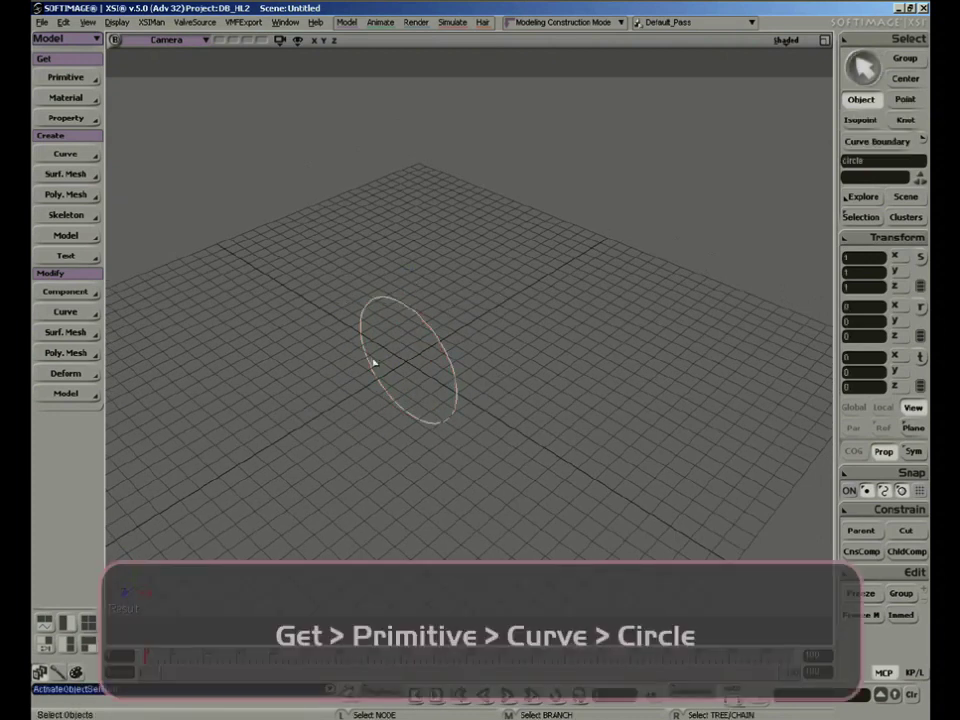
key("ctrl+d")
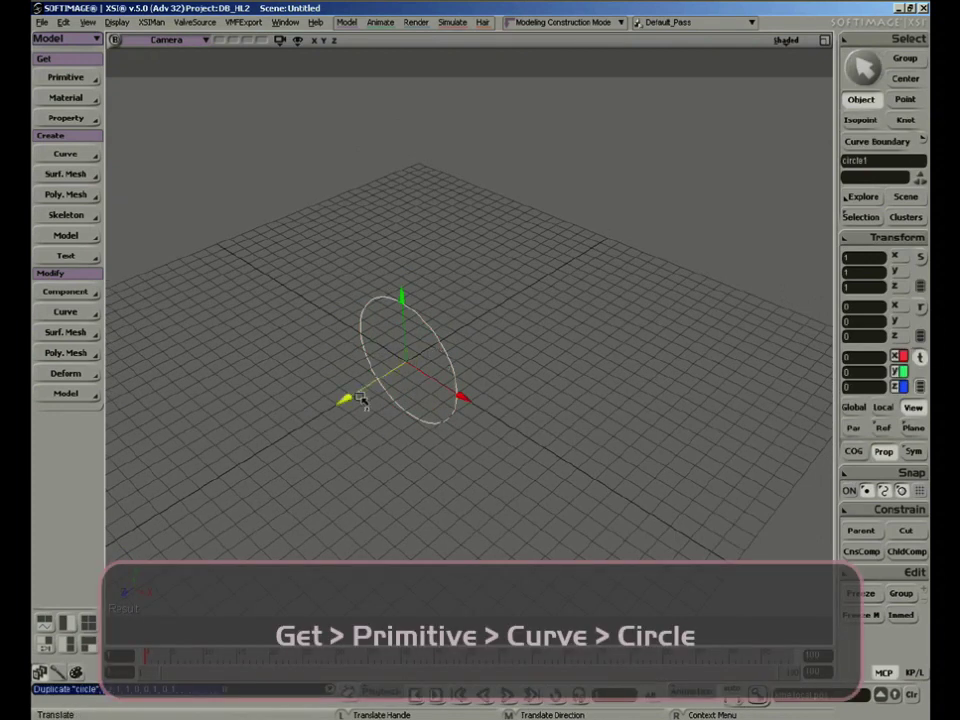
left_click_drag(363, 400, 452, 332)
key("ctrl+d")
key("ctrl+d")
key("ctrl+d")
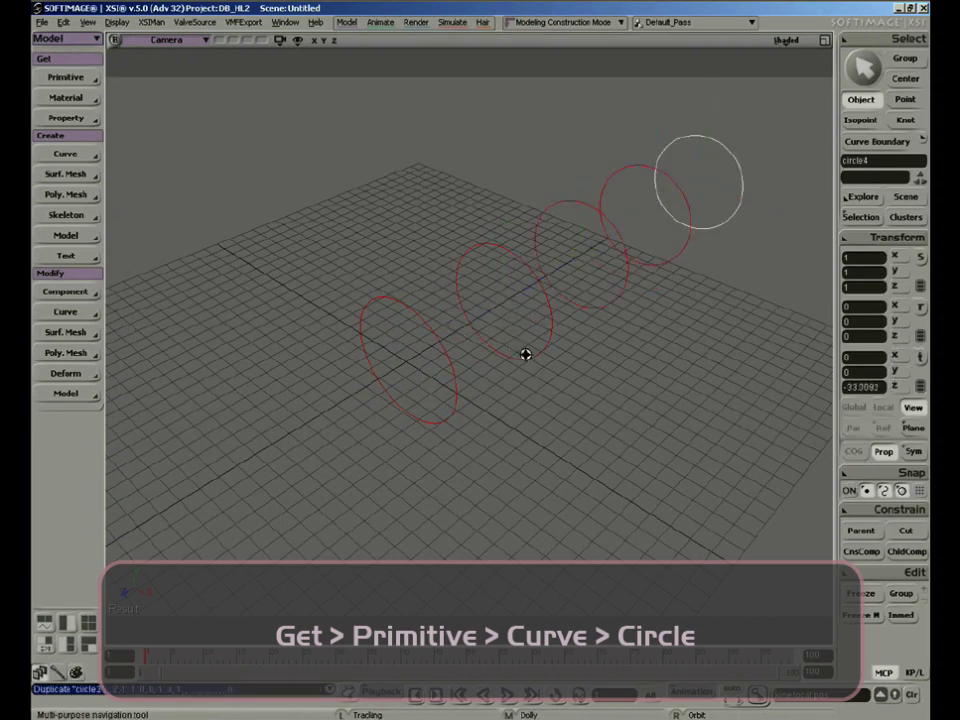
right_click_drag(526, 354, 506, 422)
key("space")
left_click(465, 427)
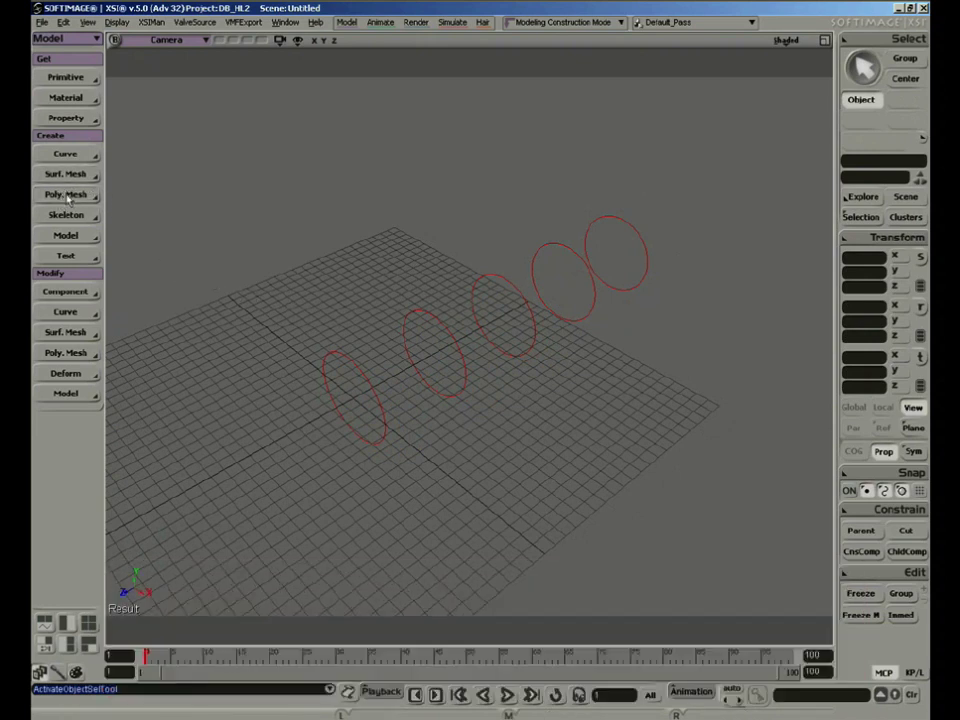
Step: Loft a polygon mesh through the five circles, picking them in order from the original circle to the farthest copy
left_click(66, 195)
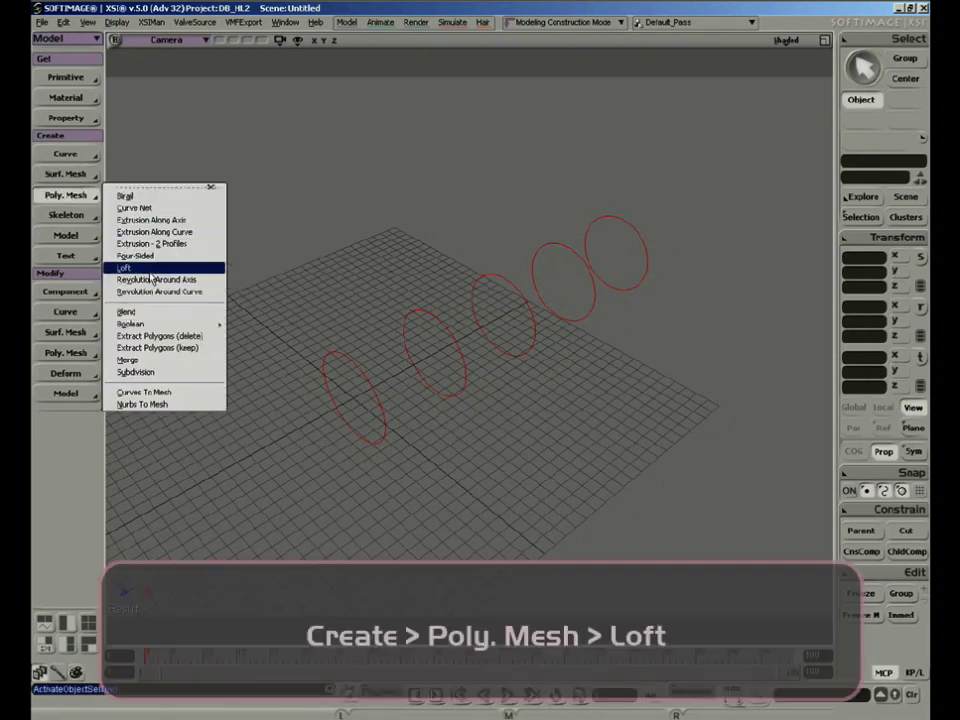
left_click(155, 268)
left_click(356, 352)
left_click(428, 312)
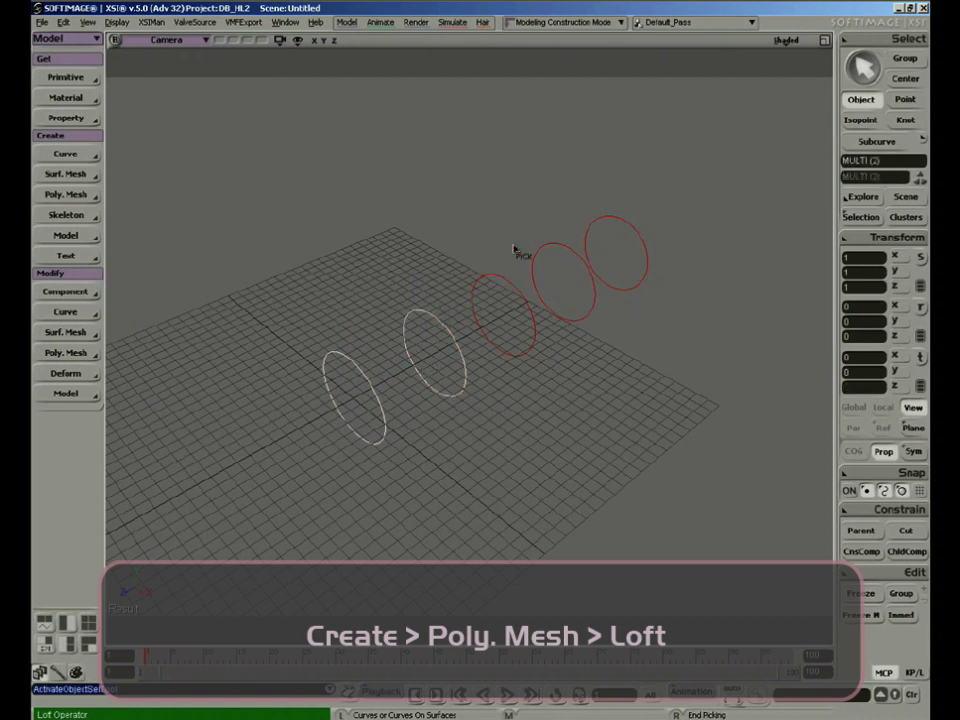
left_click(500, 276)
left_click(590, 247)
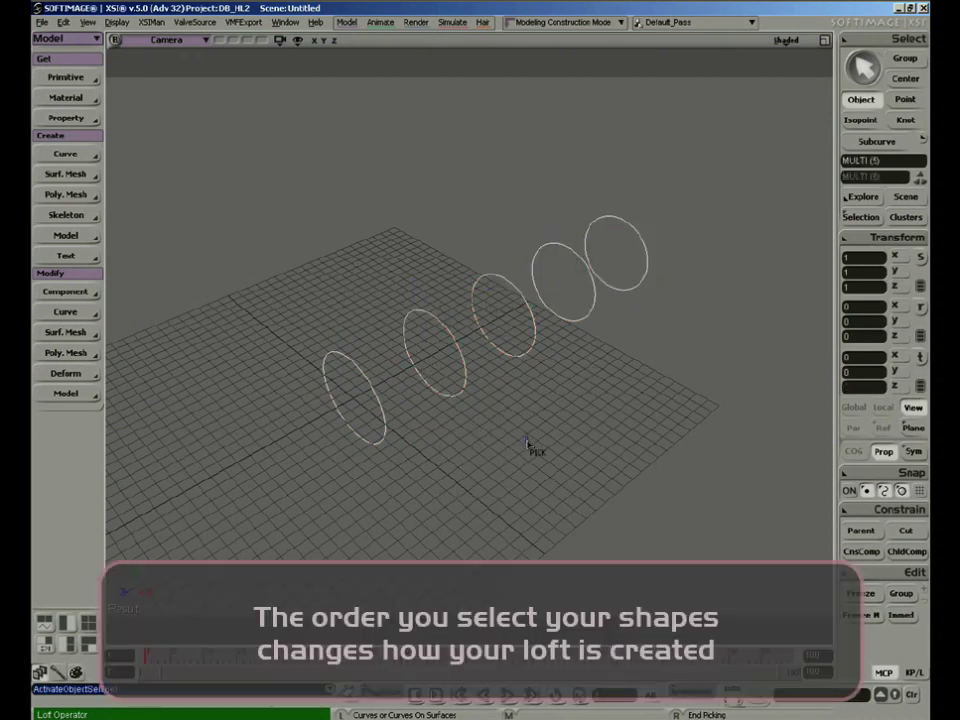
right_click(469, 482)
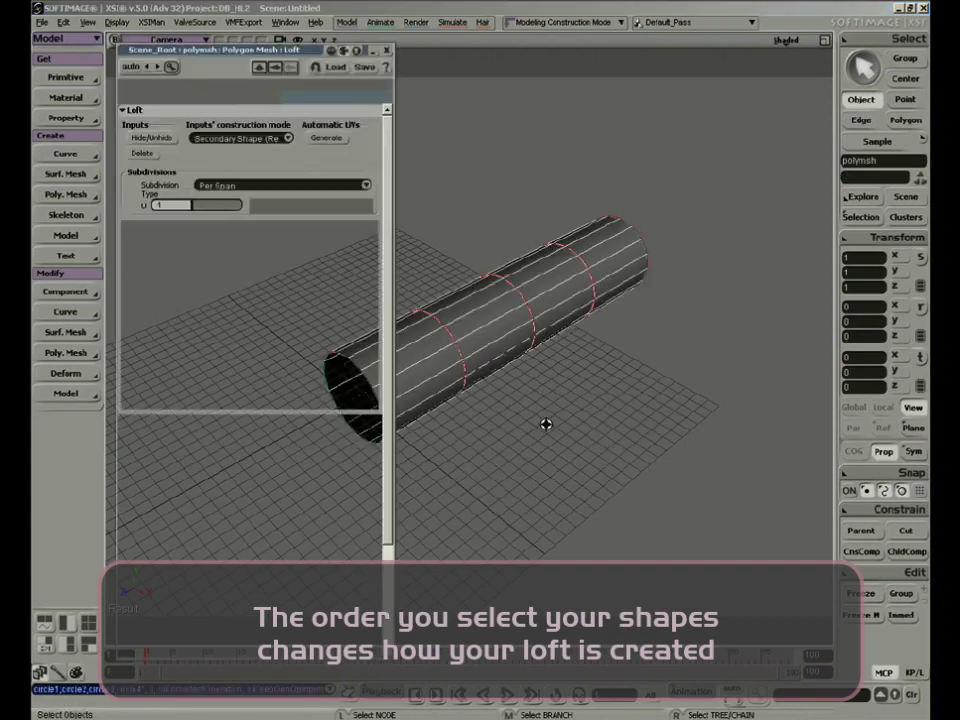
Step: Collapse the Loft properties and examine the lofted tube and its circle cross-sections from several angles
double_click(300, 53)
key("s")
right_click_drag(530, 352, 398, 369)
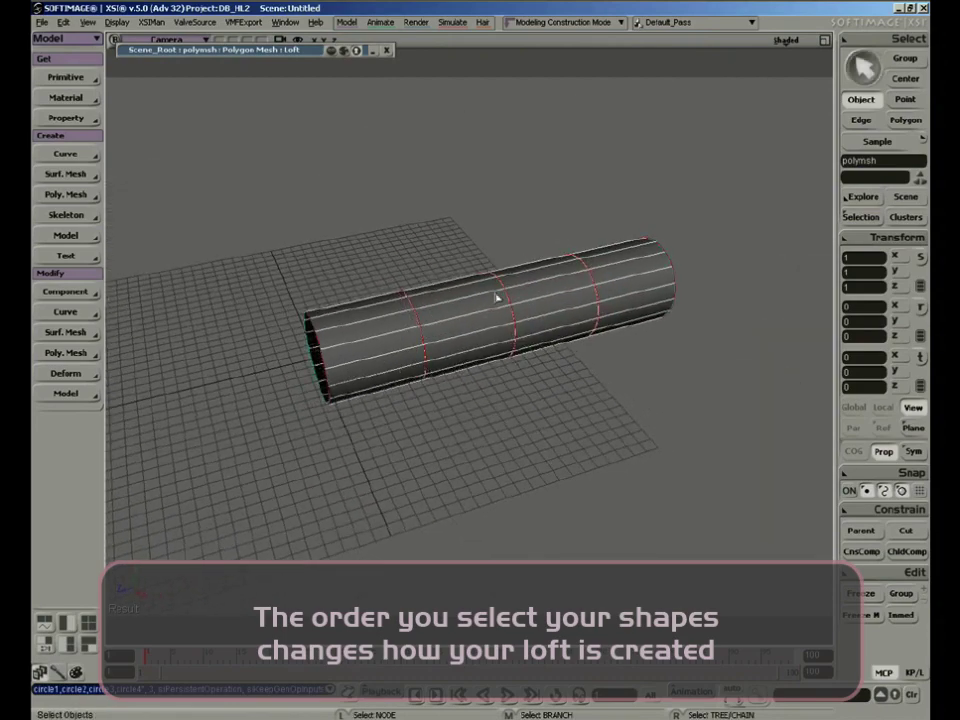
key("s")
right_click_drag(405, 349, 451, 345)
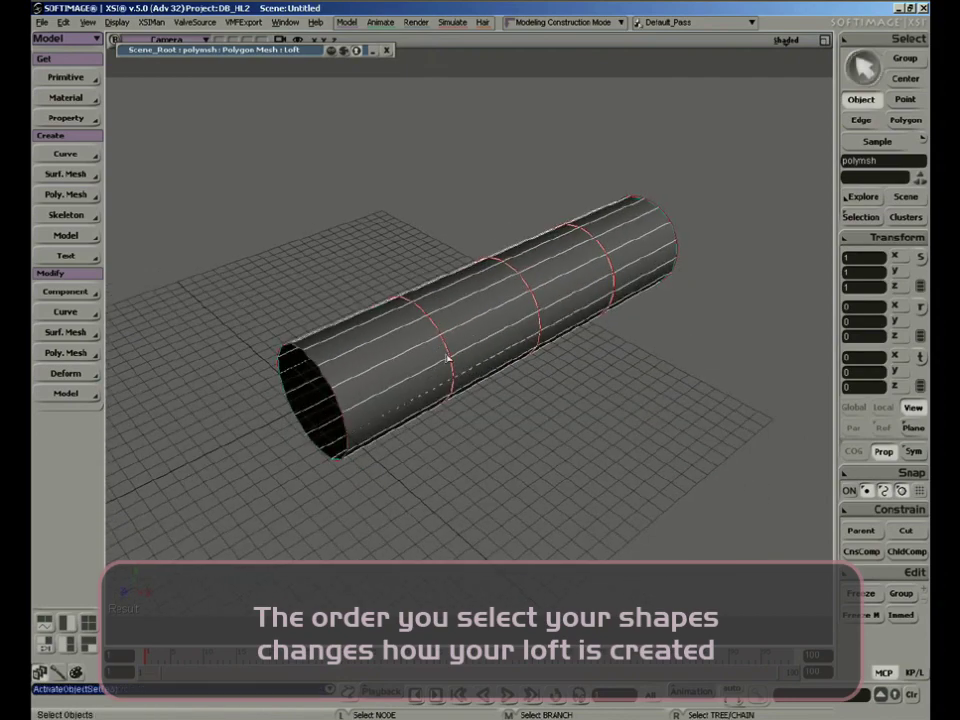
key("s")
right_click_drag(448, 358, 467, 333)
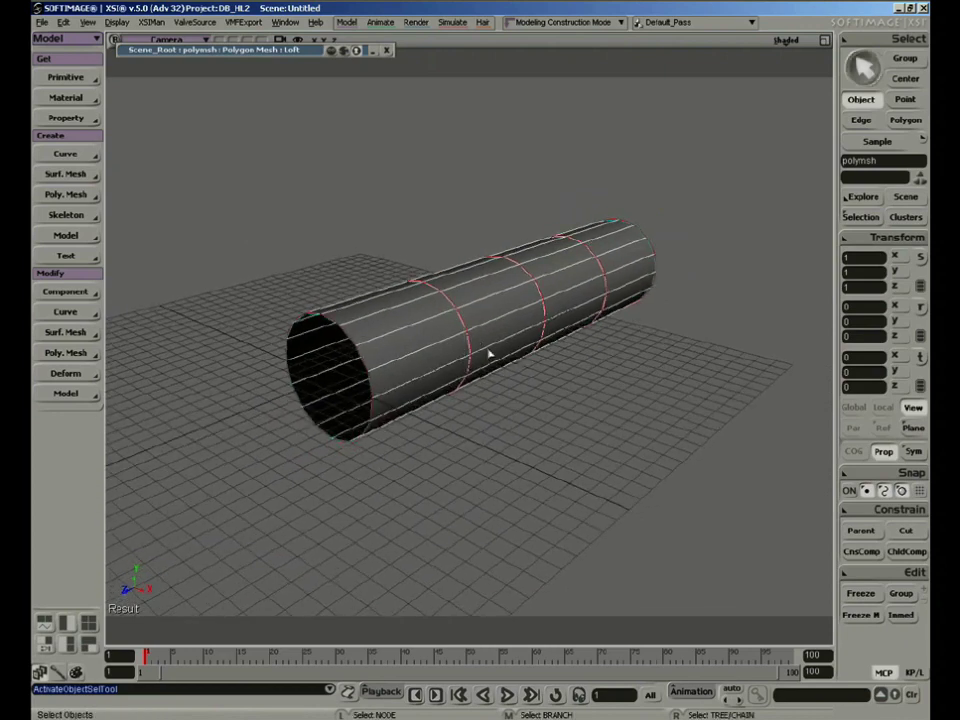
Step: Try to dent the lofted tube by pulling the top knot of circle1 downward
key("8")
left_click(605, 372)
key("Return")
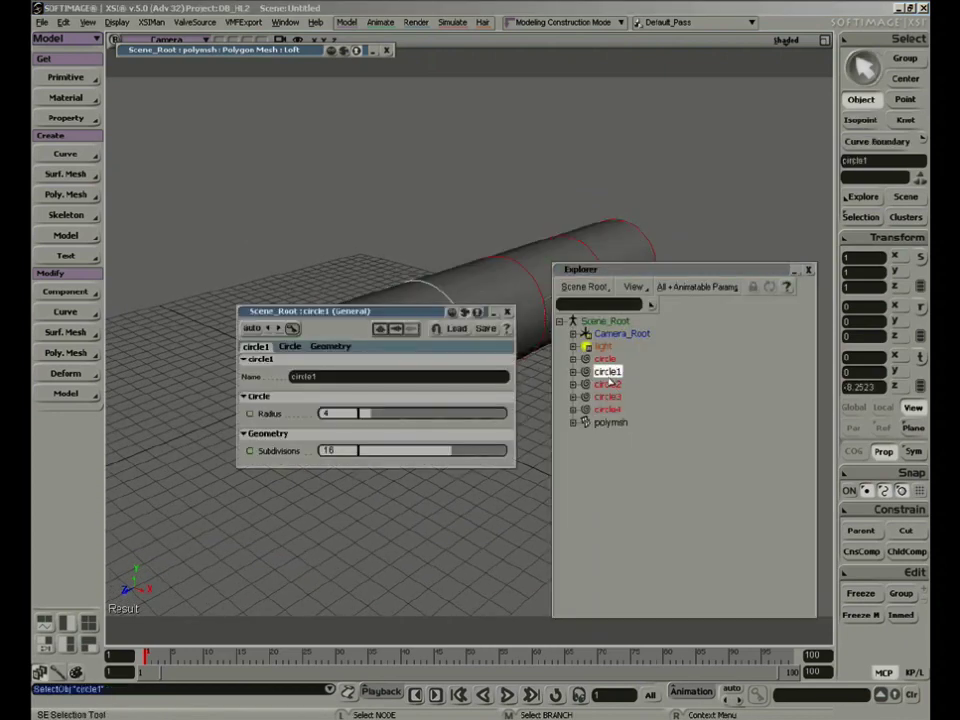
key("s")
right_click_drag(533, 341, 488, 410)
key("m")
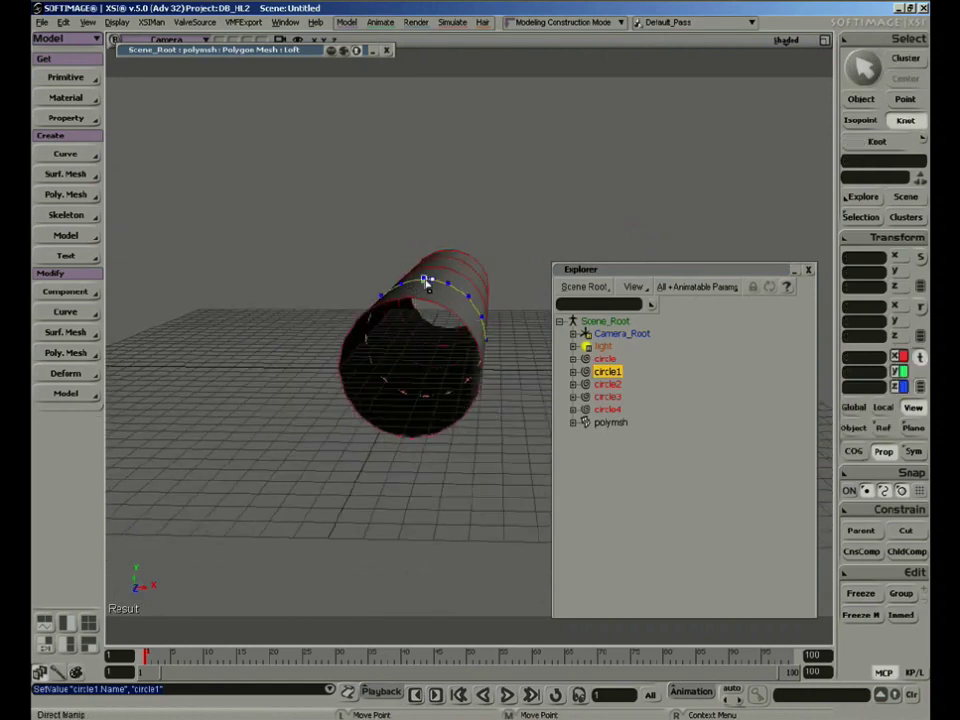
left_click_drag(427, 283, 429, 343)
key("s")
right_click_drag(489, 330, 484, 364)
key("ctrl+z")
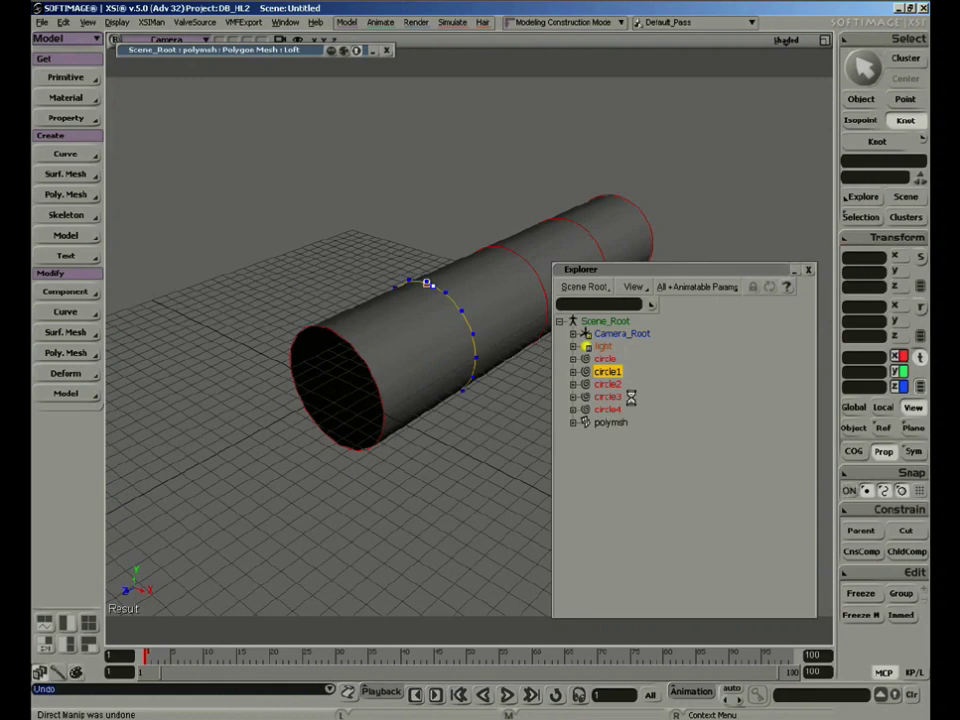
Step: Try to dent the tube by lowering the top points of circle1 and circle2 together to about Y 0.86
left_click(605, 386, "ctrl")
key("s")
right_click_drag(430, 422, 488, 400)
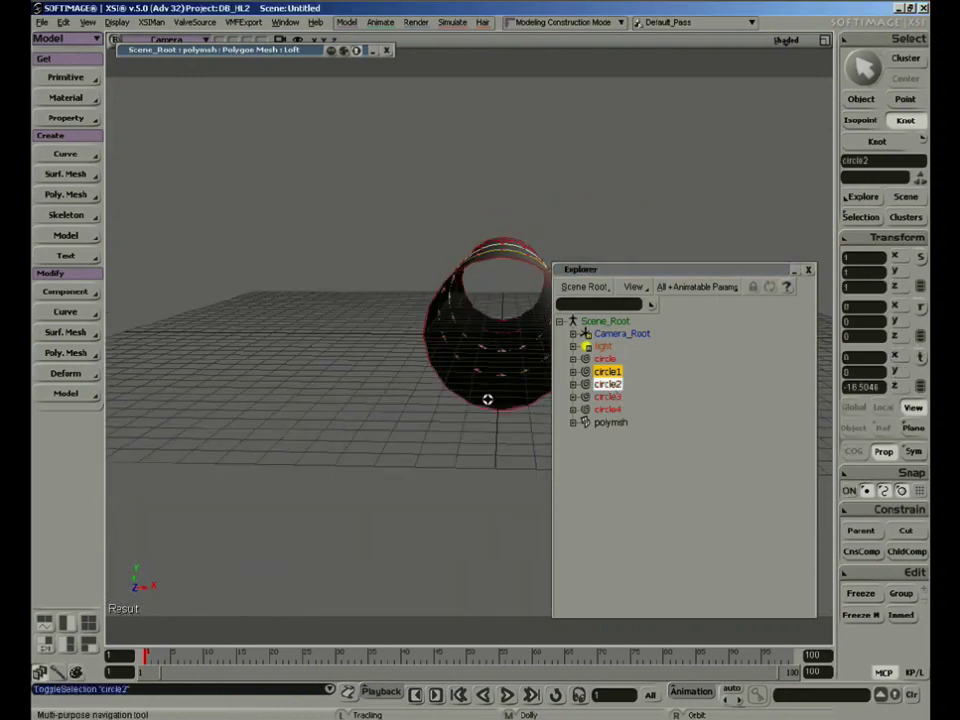
key("m")
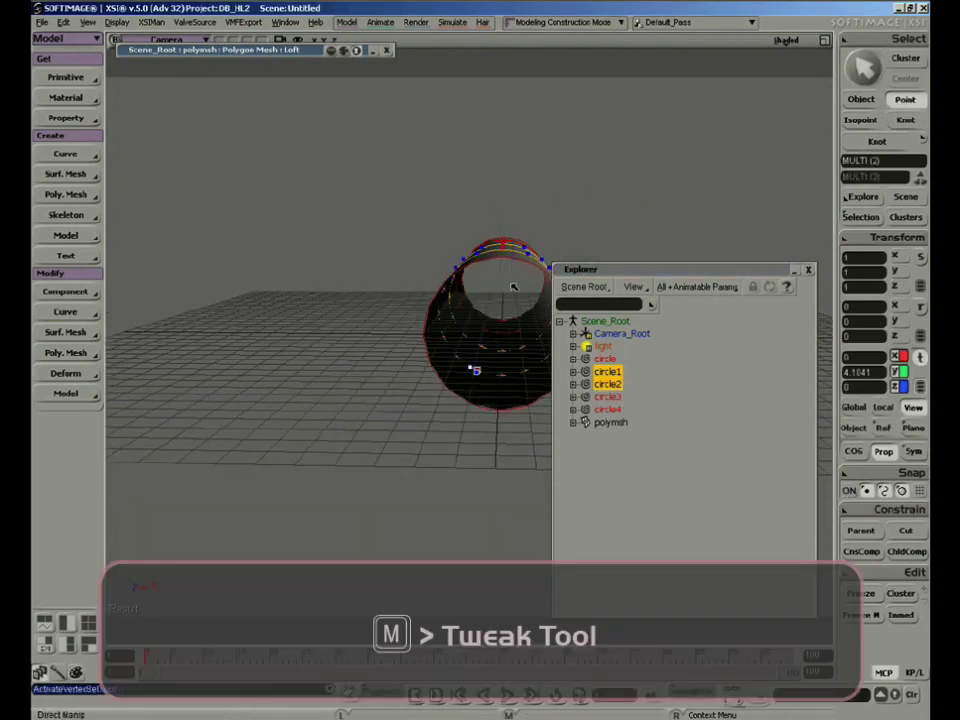
key("v")
left_click_drag(506, 216, 506, 257)
key("s")
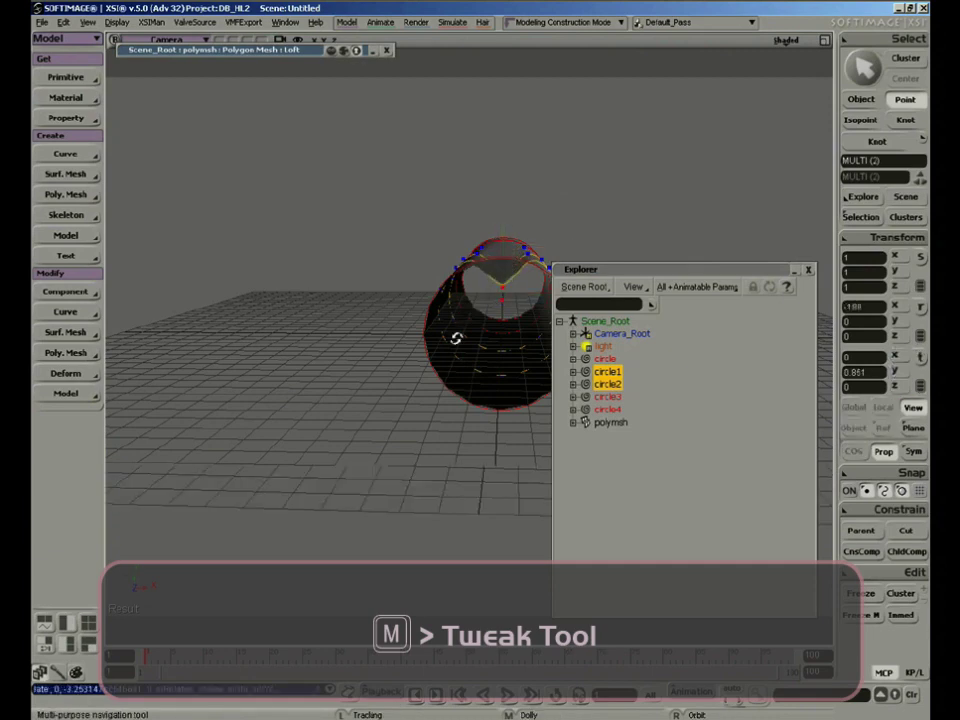
right_click_drag(456, 336, 519, 307)
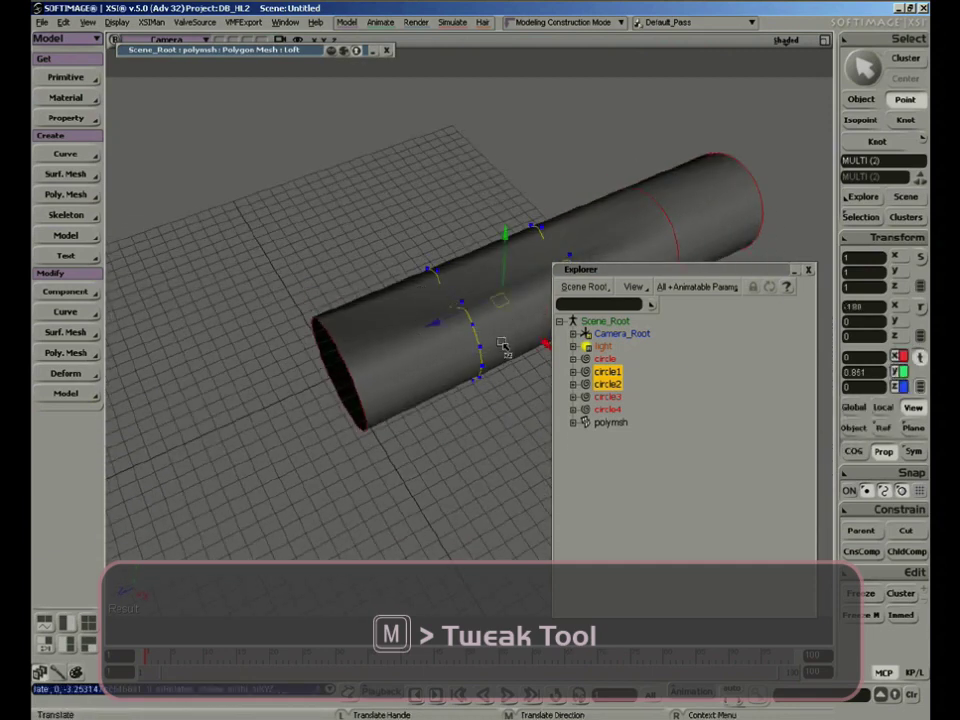
key("s")
left_click_drag(493, 316, 413, 332)
middle_click_drag(470, 374, 472, 342)
mouse_move(472, 342)
right_mouse_down()
mouse_move(452, 349)
mouse_move(471, 266)
mouse_move(465, 334)
mouse_move(395, 373)
mouse_move(452, 360)
mouse_move(463, 315)
mouse_move(471, 334)
right_mouse_up()
key("ctrl+z")
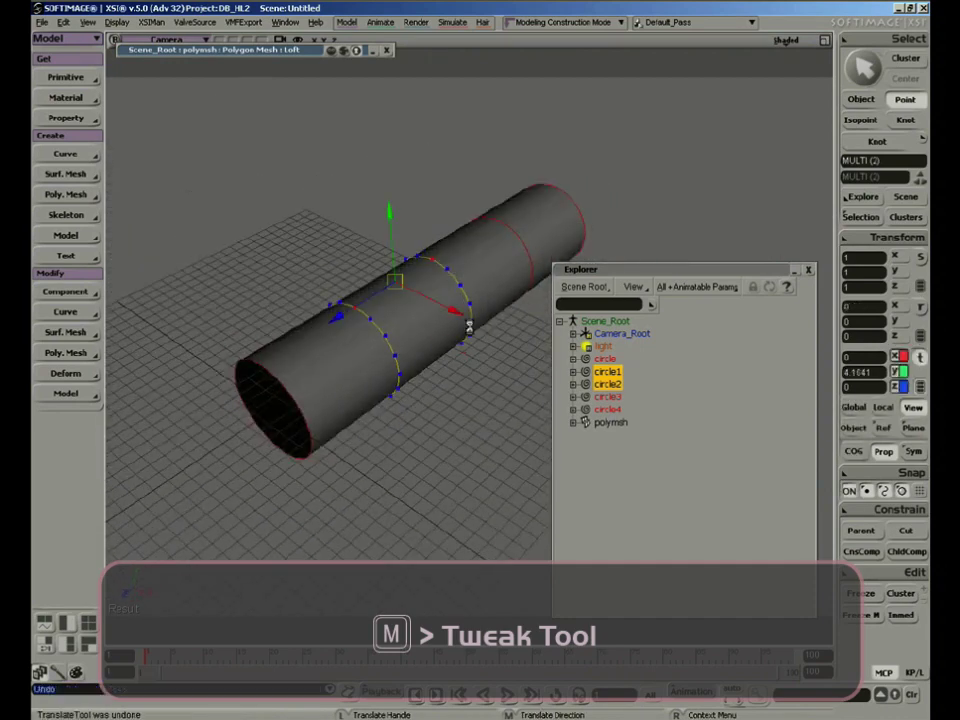
key("space")
left_click(478, 421)
Step: Duplicate circle4 and move the copy out beyond the far end of the lofted tube
key("s")
middle_click_drag(476, 424, 501, 358)
left_click_drag(501, 358, 467, 429)
middle_click_drag(467, 429, 465, 424)
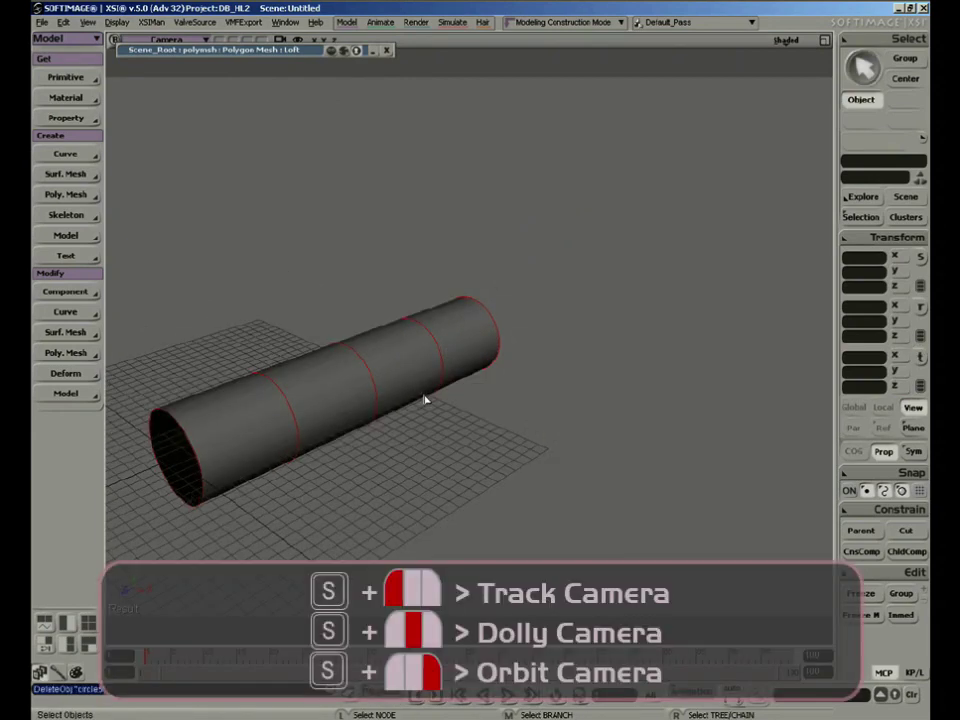
key("s")
right_click_drag(508, 366, 501, 384)
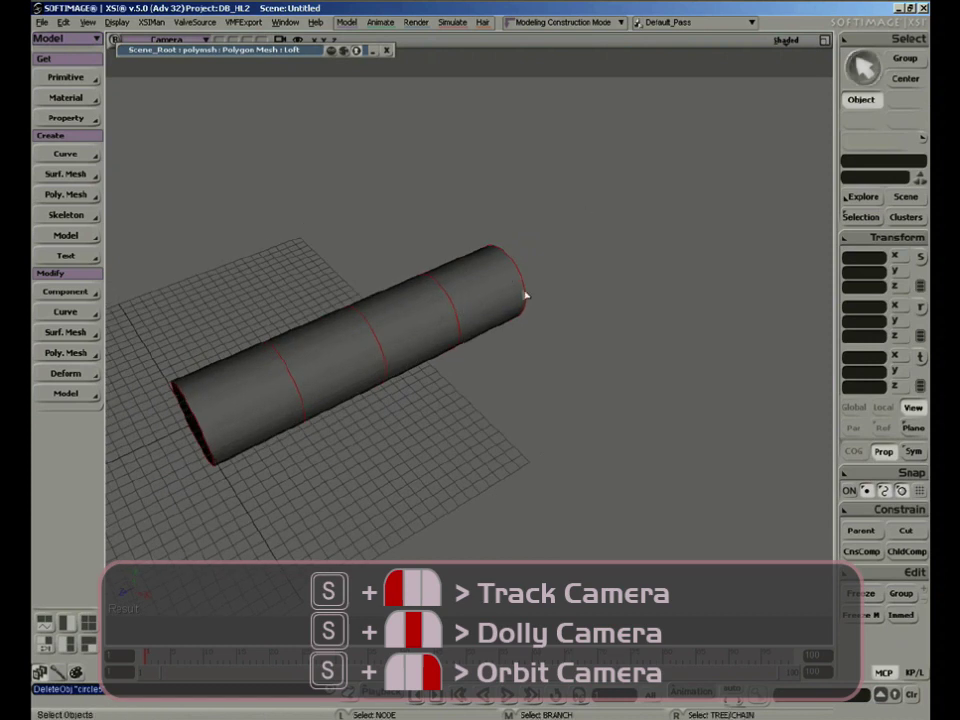
key("8")
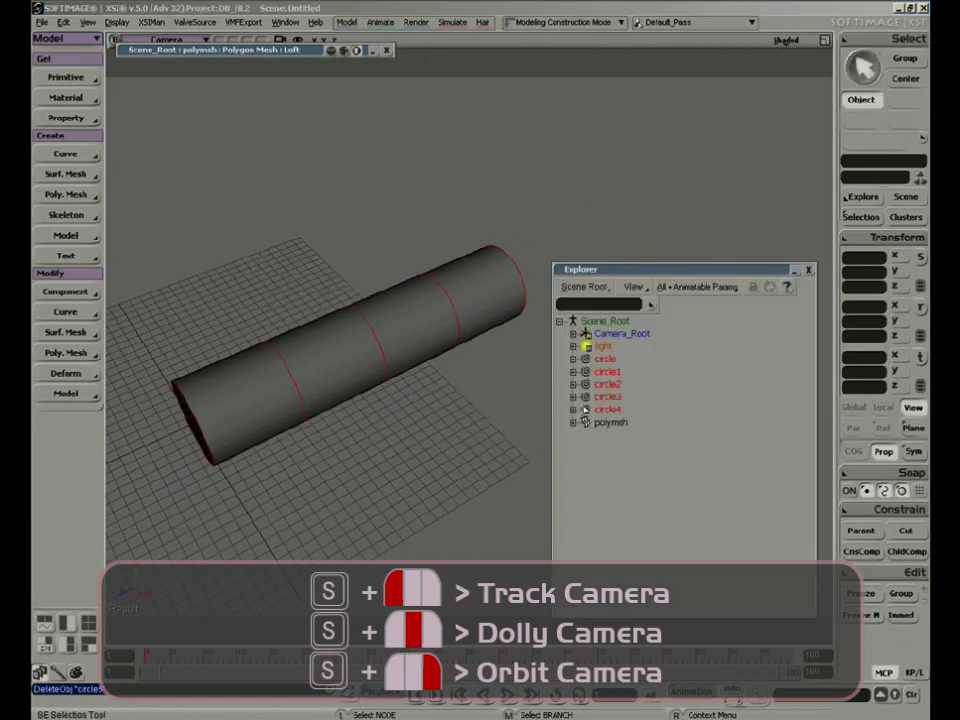
left_click(605, 409)
key("ctrl+d")
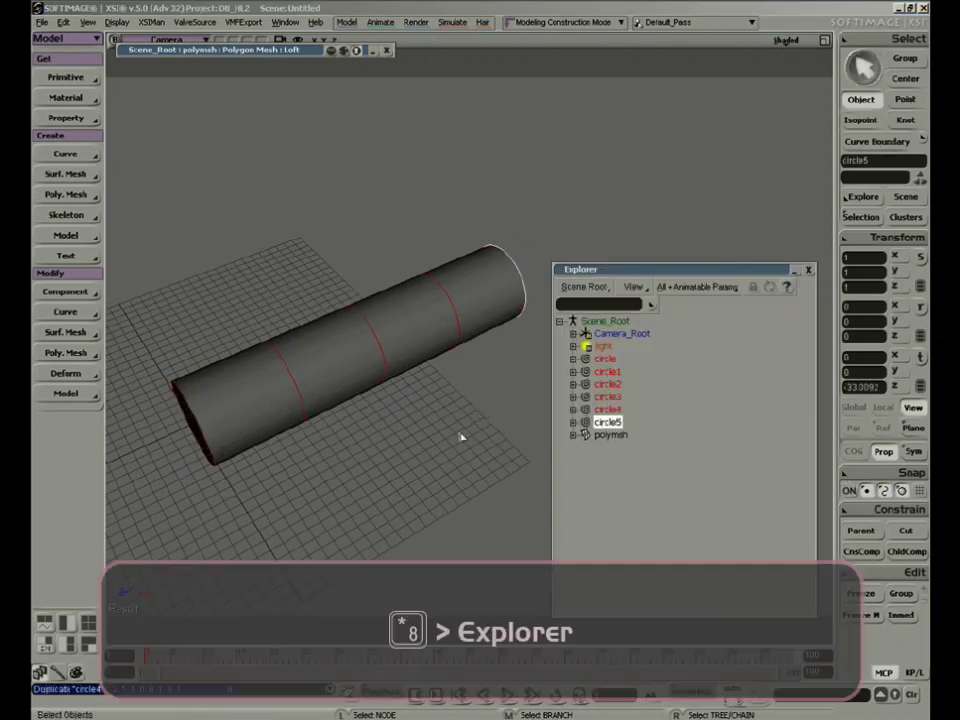
key("v")
left_click_drag(444, 312, 546, 221)
key("space")
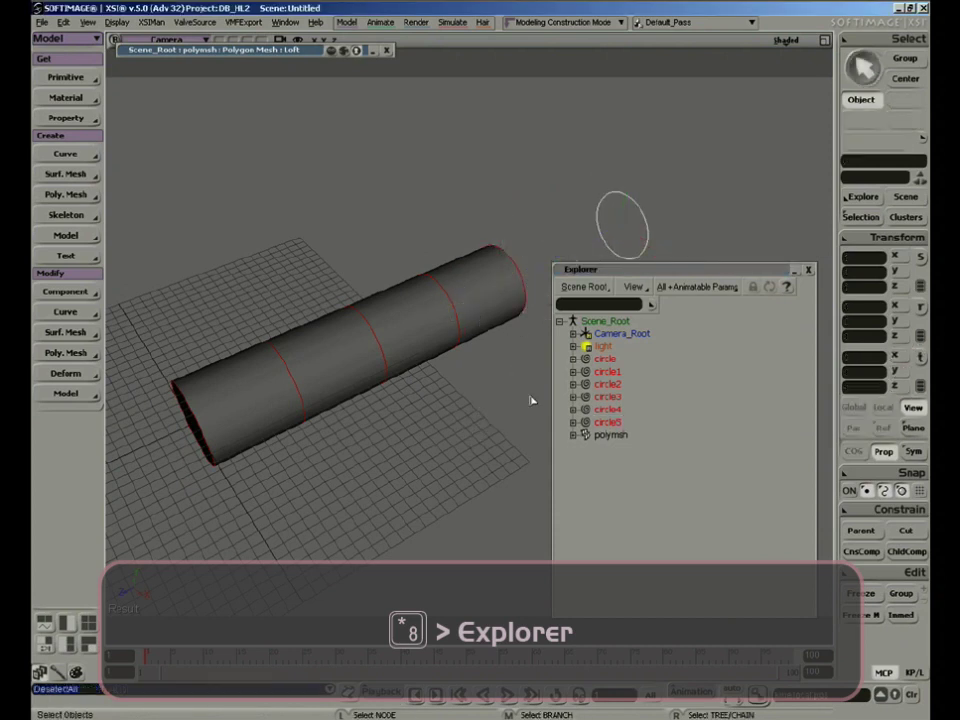
Step: Add circle5, the separate circle beyond the far end, as an input to polymsh's Loft operator
left_click(489, 311)
left_click(573, 436)
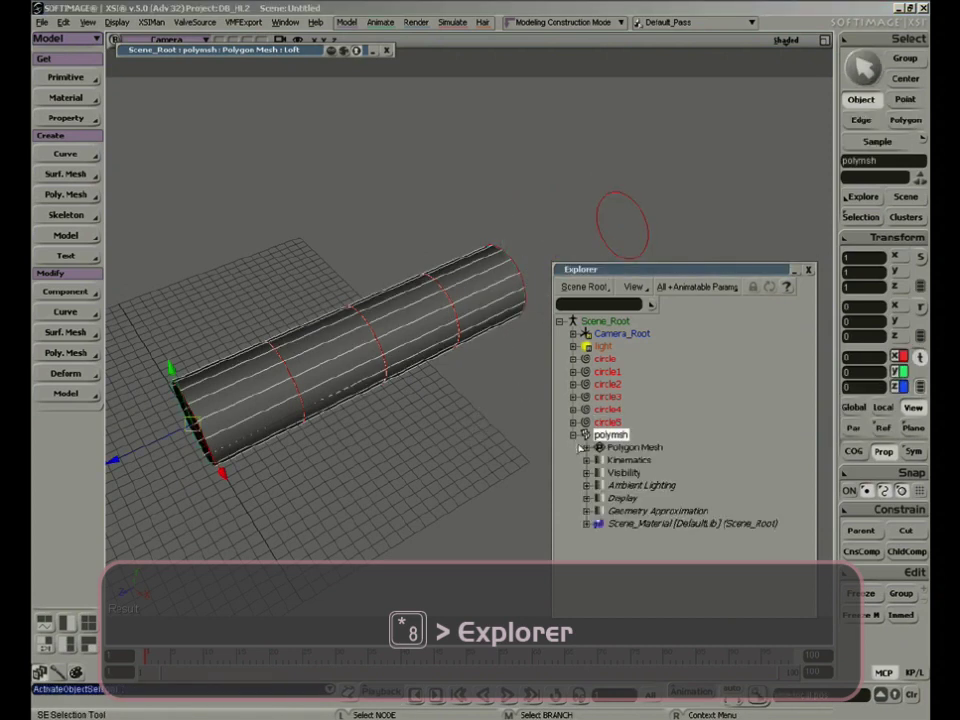
left_click(587, 447)
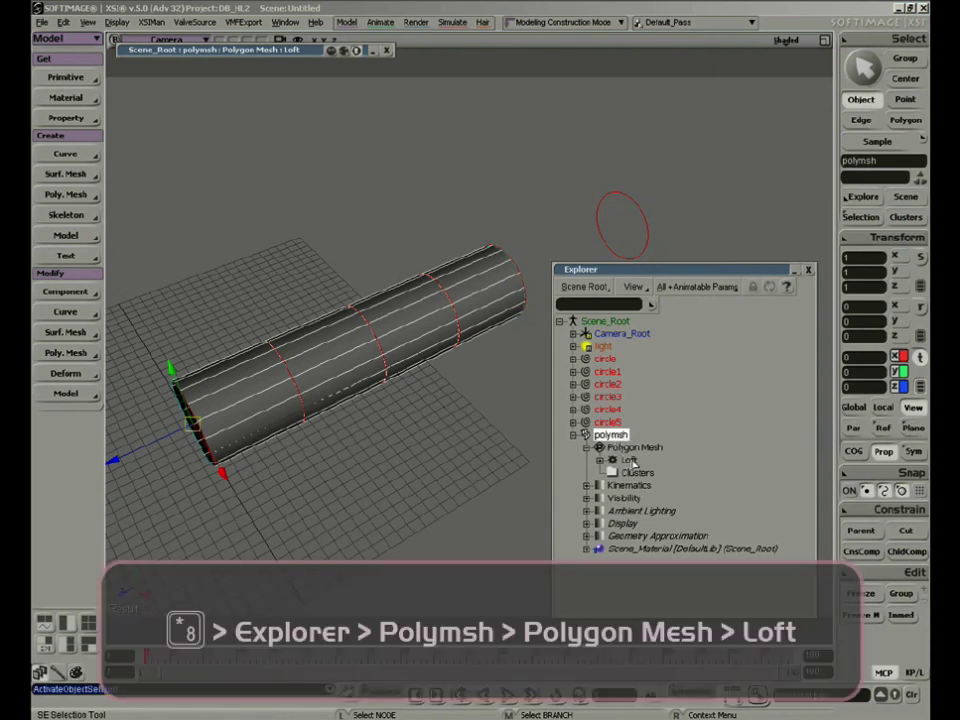
left_click(629, 459)
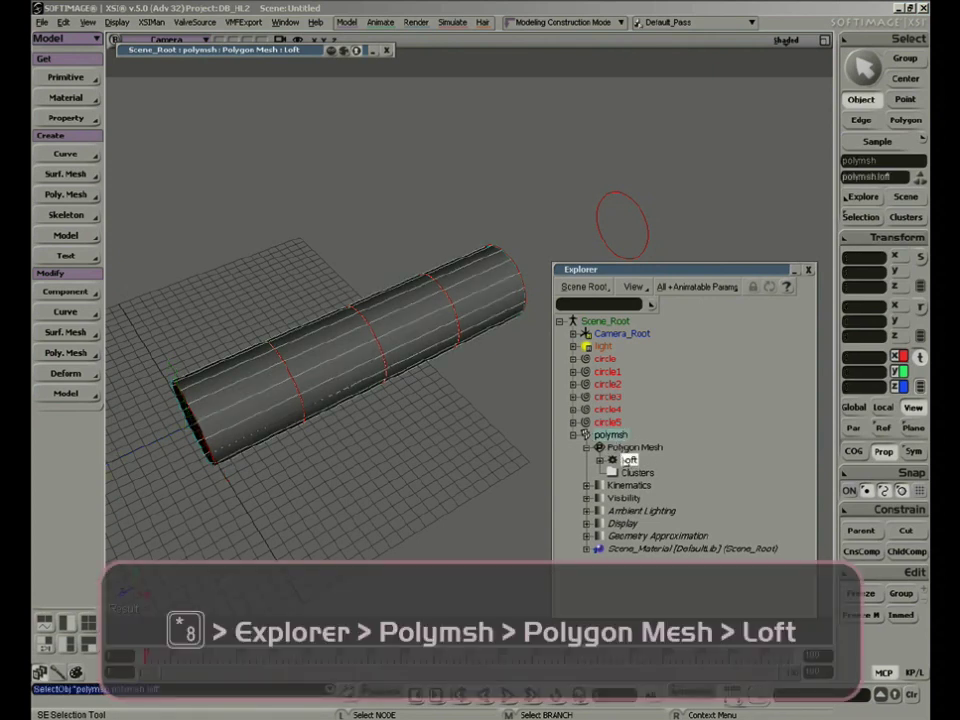
right_click(683, 438)
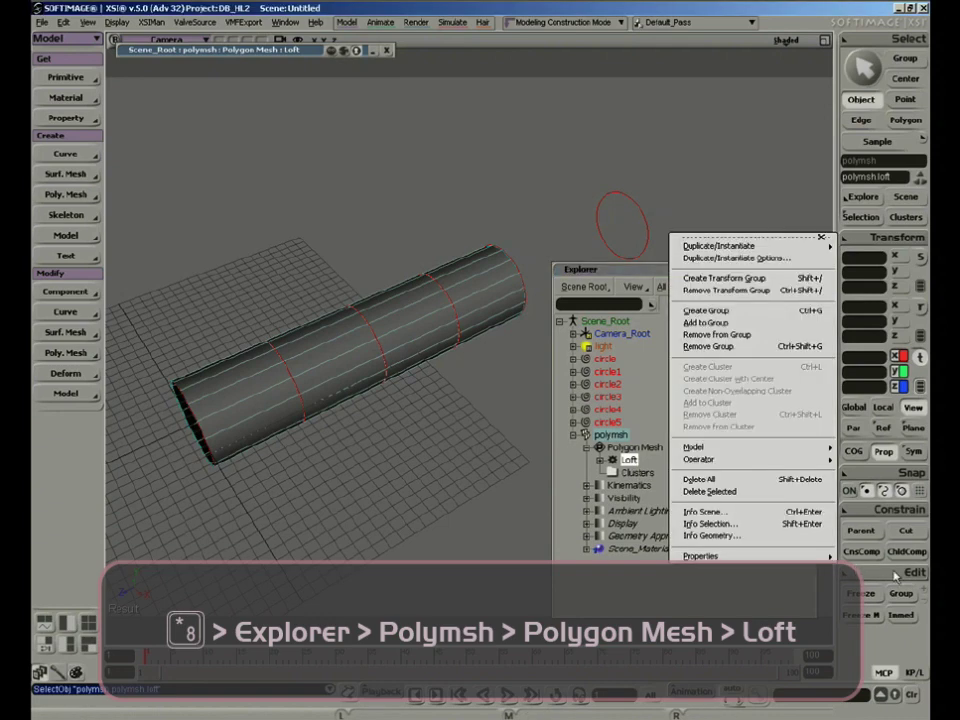
mouse_move(712, 459)
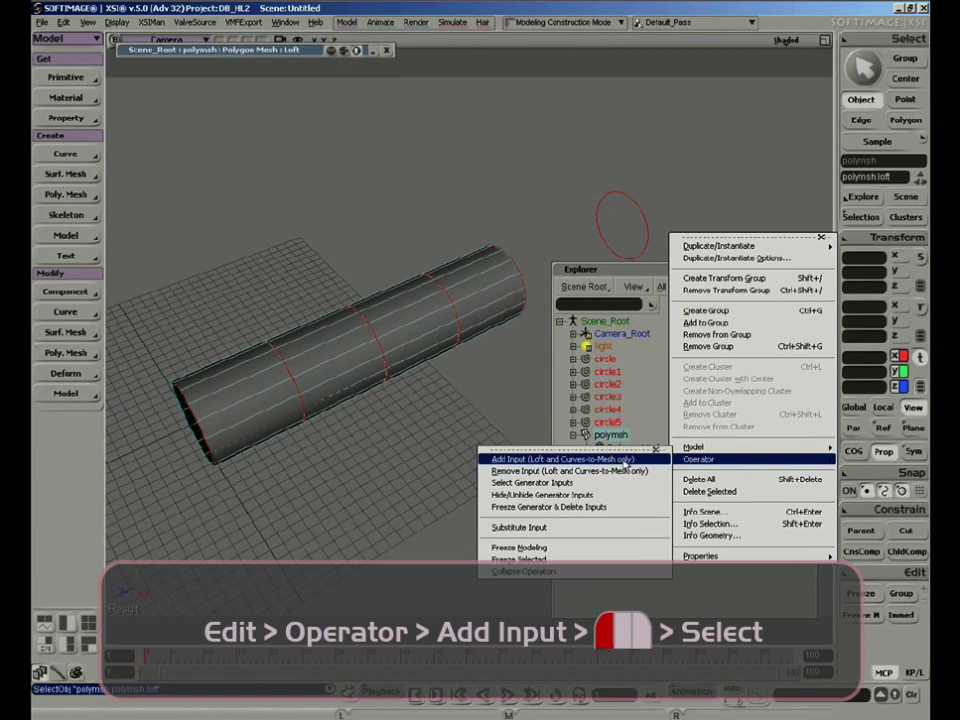
left_click(625, 461)
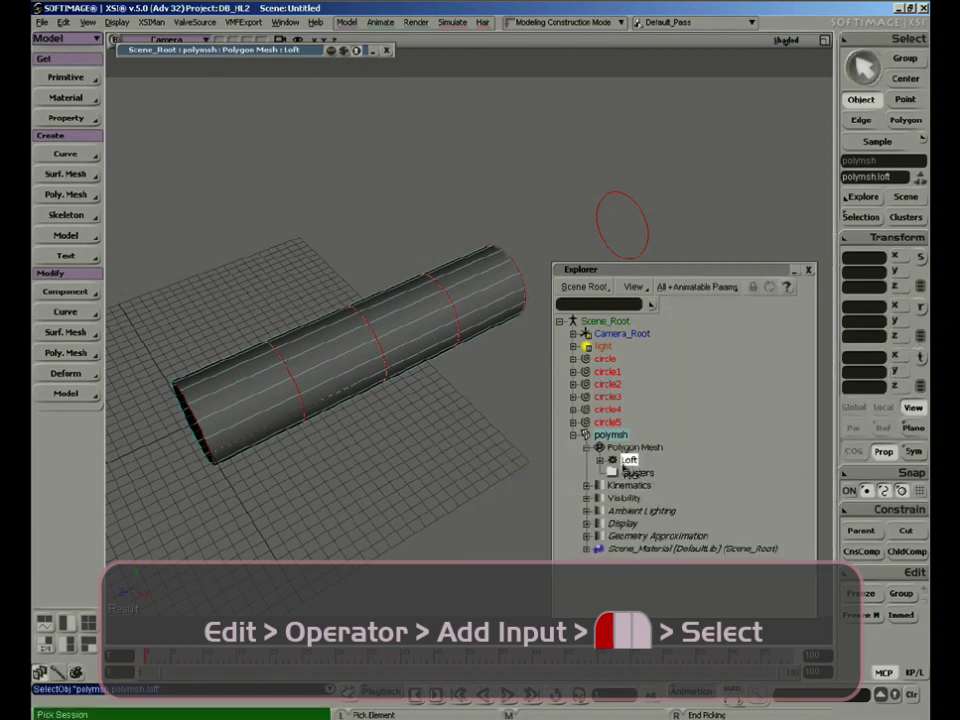
left_click(613, 217)
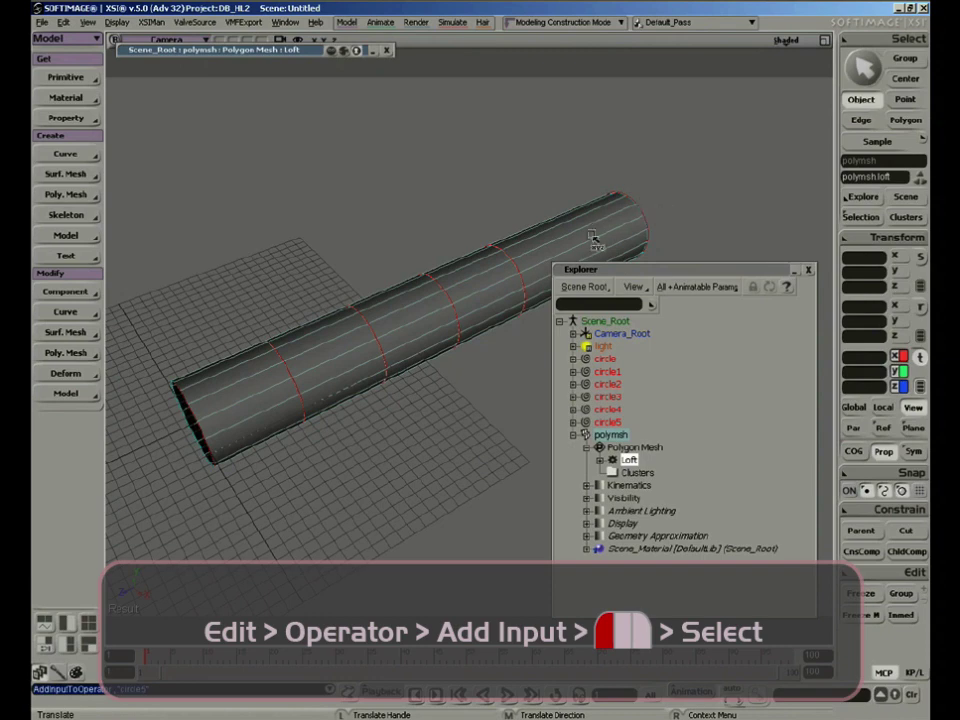
key("space")
Step: Tear off the Operator commands as a floating palette and move it and the Explorer clear of the tube
key("s")
left_click_drag(467, 434, 491, 409)
left_click(862, 575)
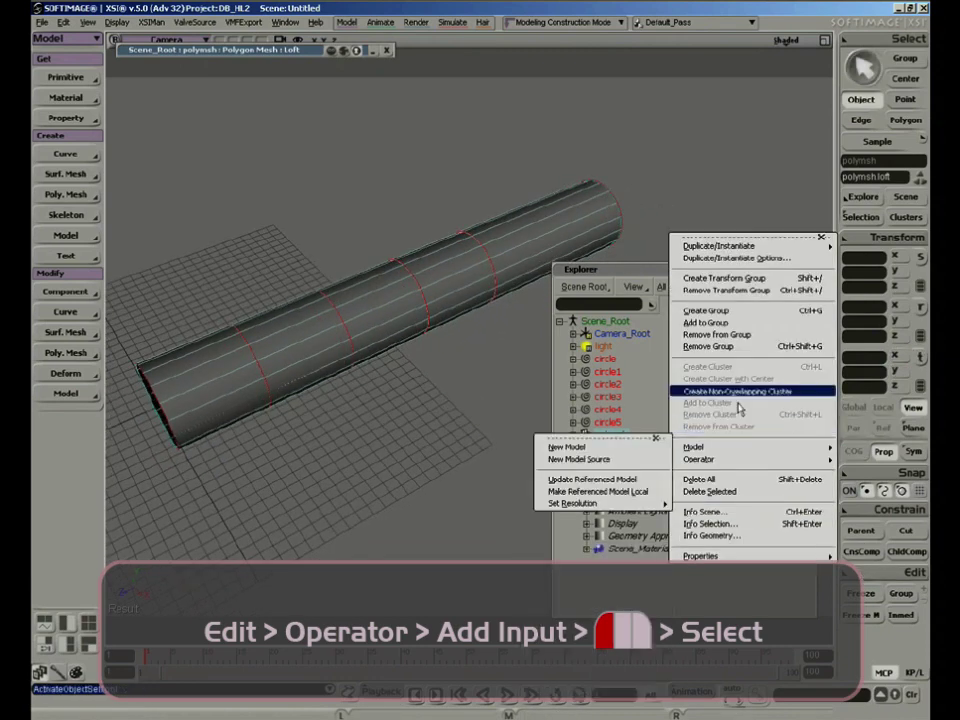
mouse_move(744, 462)
left_click(630, 451)
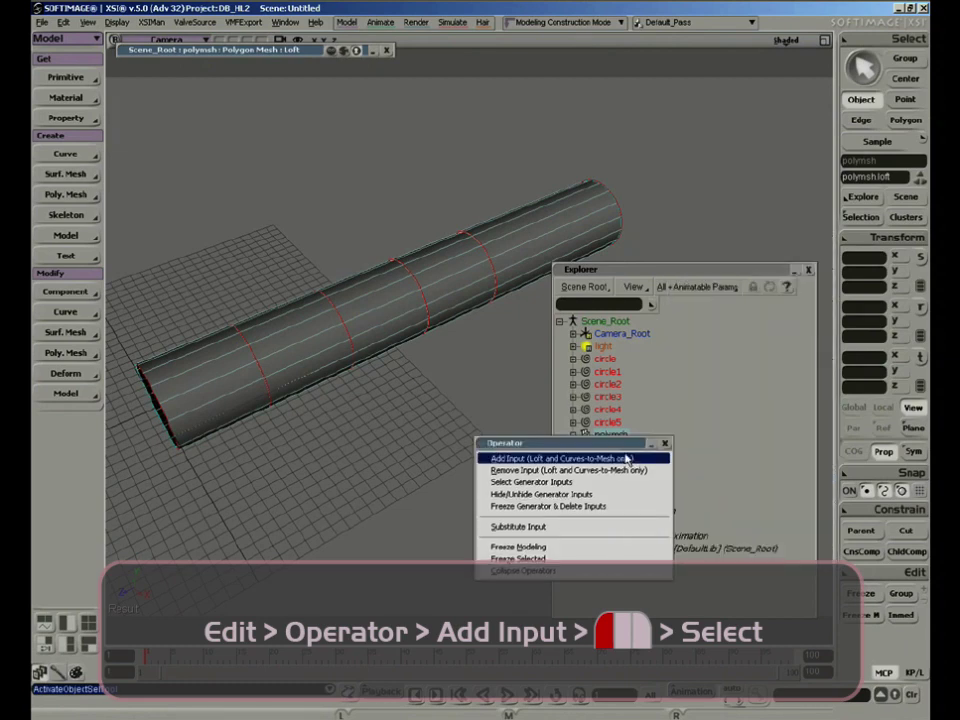
left_click_drag(620, 444, 481, 434)
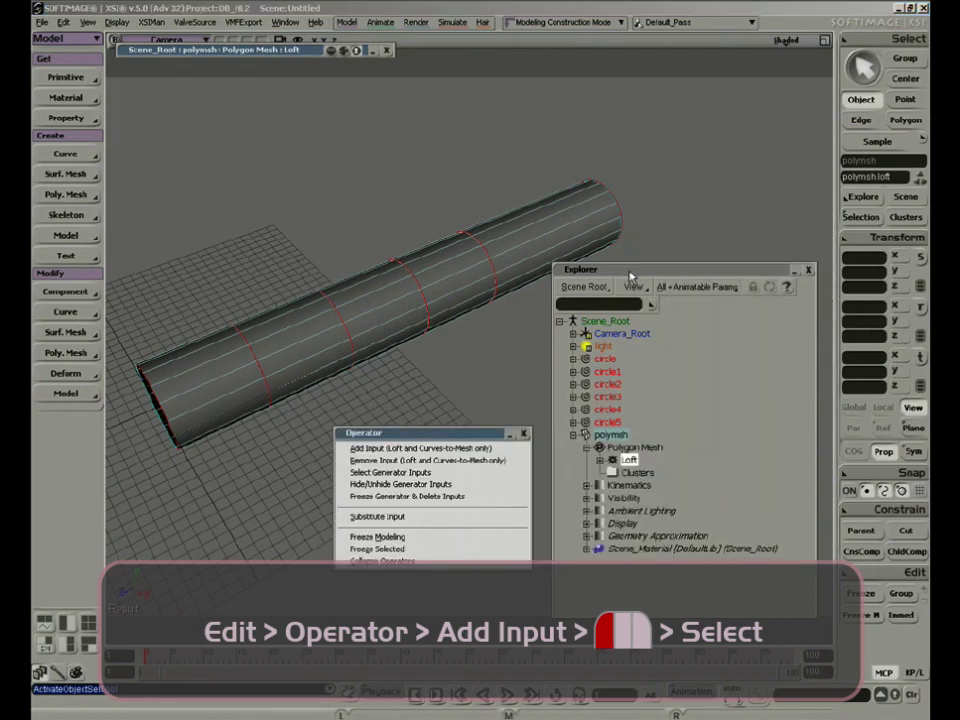
left_click_drag(630, 276, 765, 253)
Step: Remove the last three input circles, circle5, circle4 and circle3, from the Loft operator
left_click(745, 412)
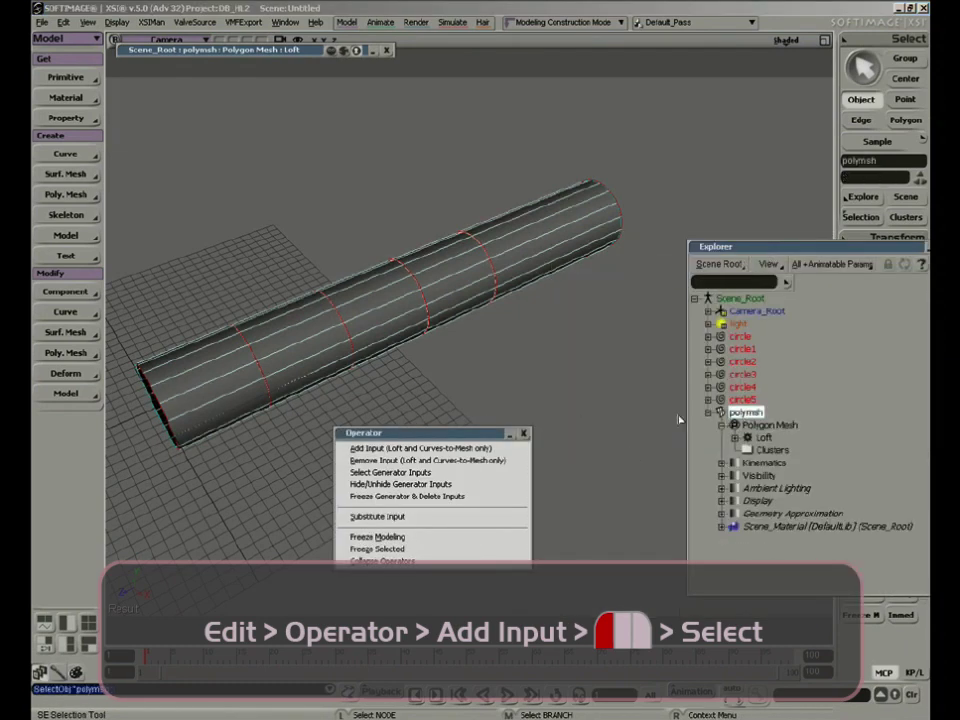
left_click(426, 461)
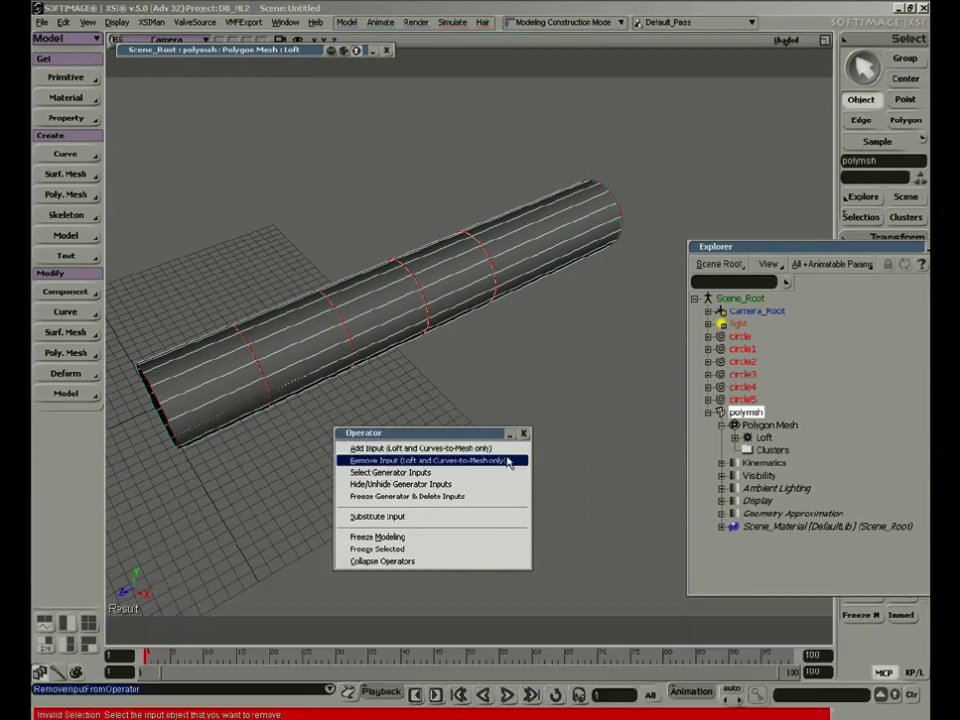
left_click(763, 438)
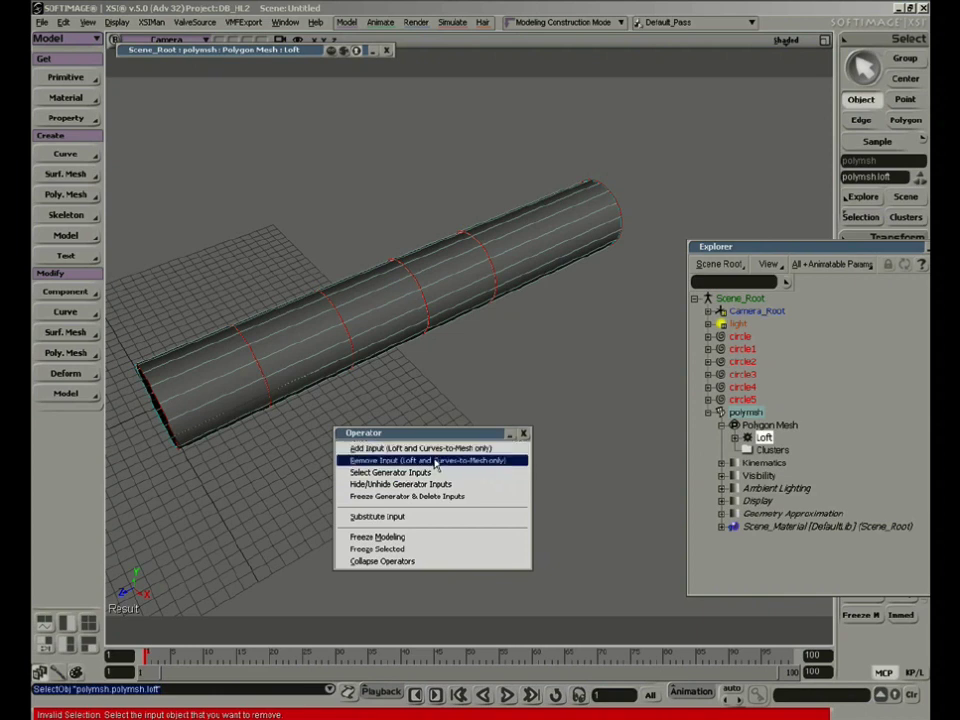
left_click(432, 461)
left_click(439, 460)
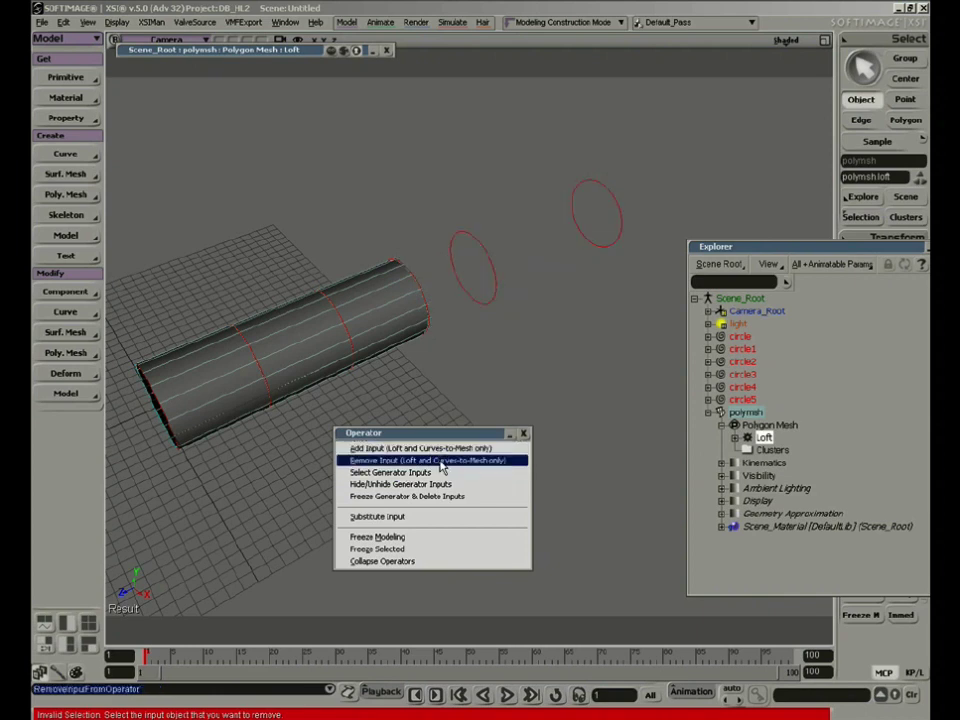
left_click(440, 462)
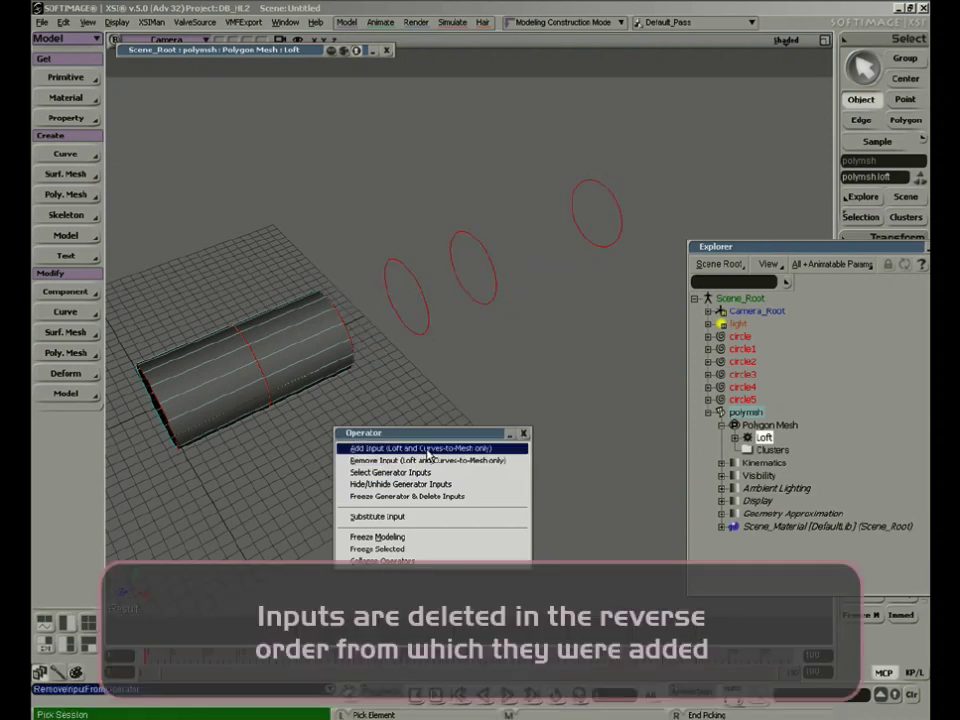
Step: Add circle3 and circle5 as inputs to the Loft operator, skipping circle4
left_click(434, 449)
left_click(418, 270)
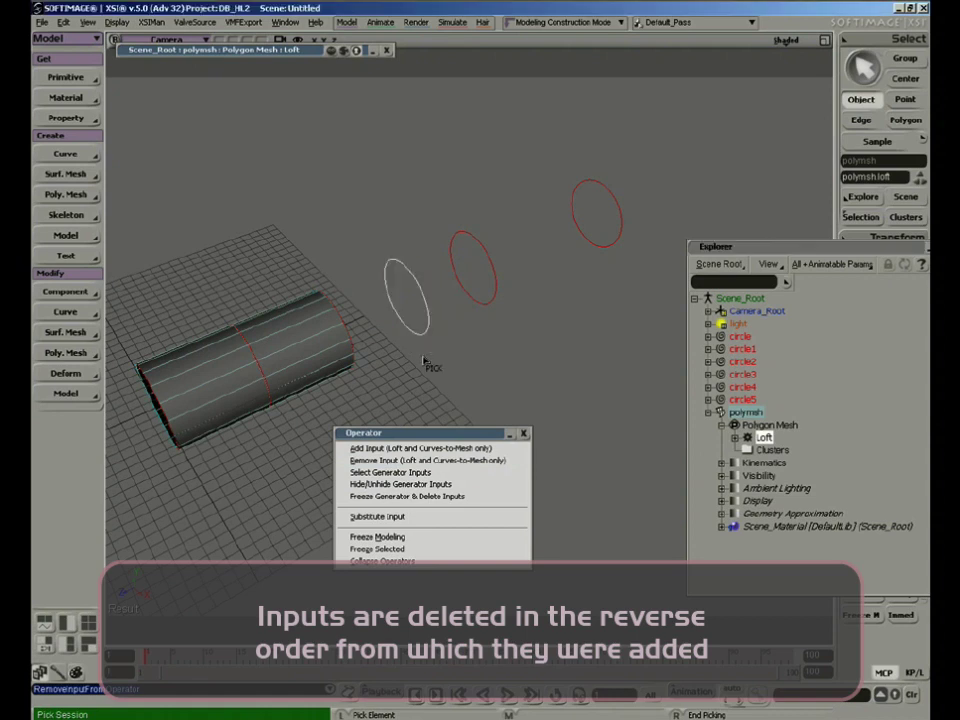
left_click(428, 448)
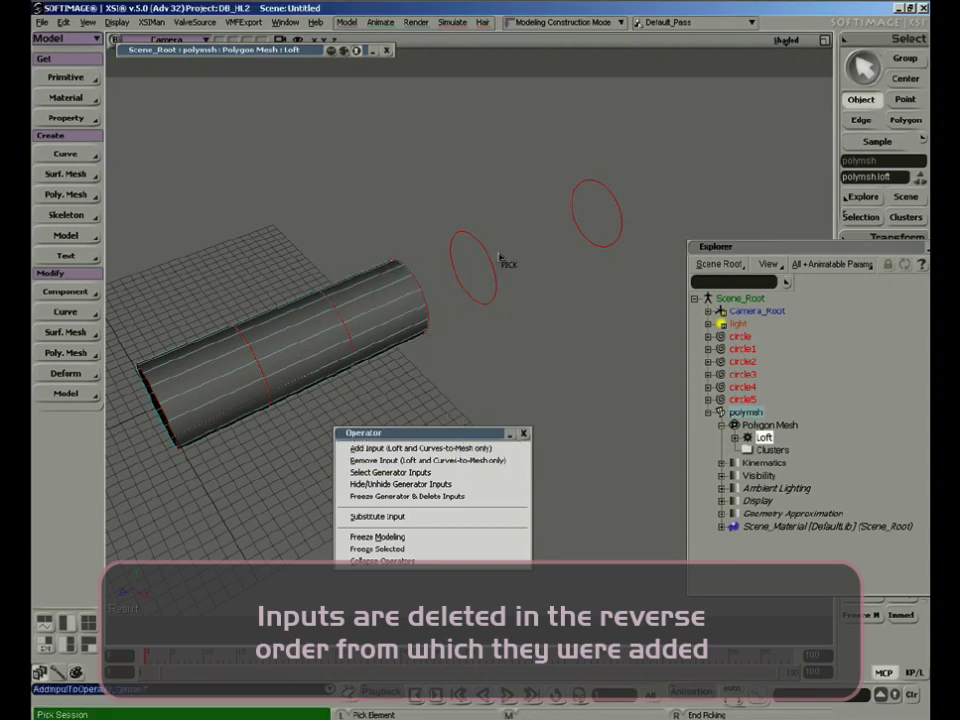
left_click(590, 205)
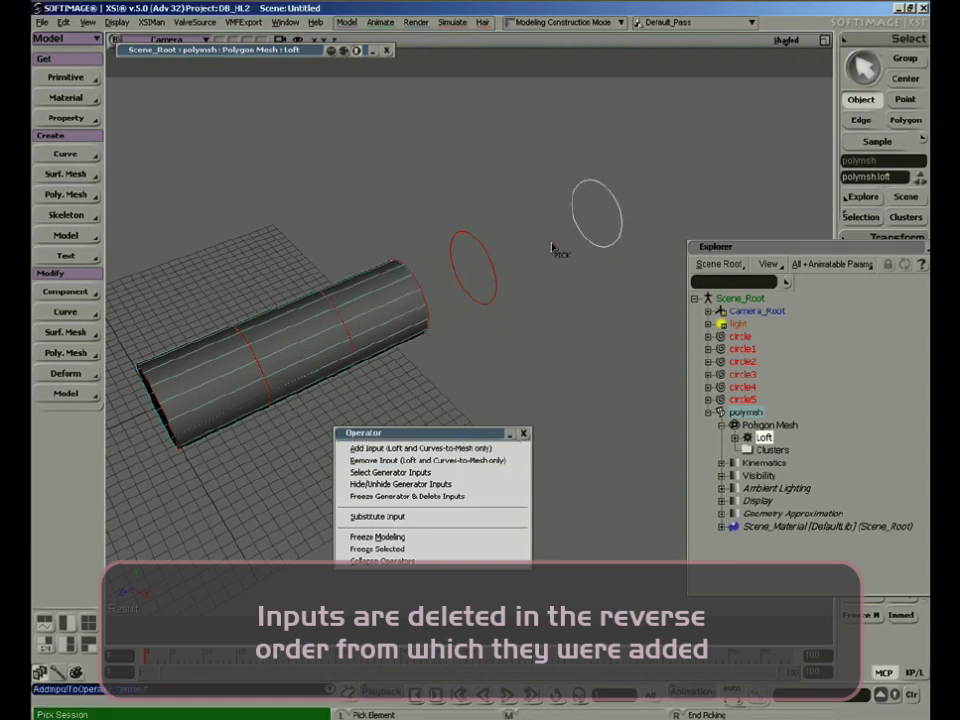
left_click(578, 378)
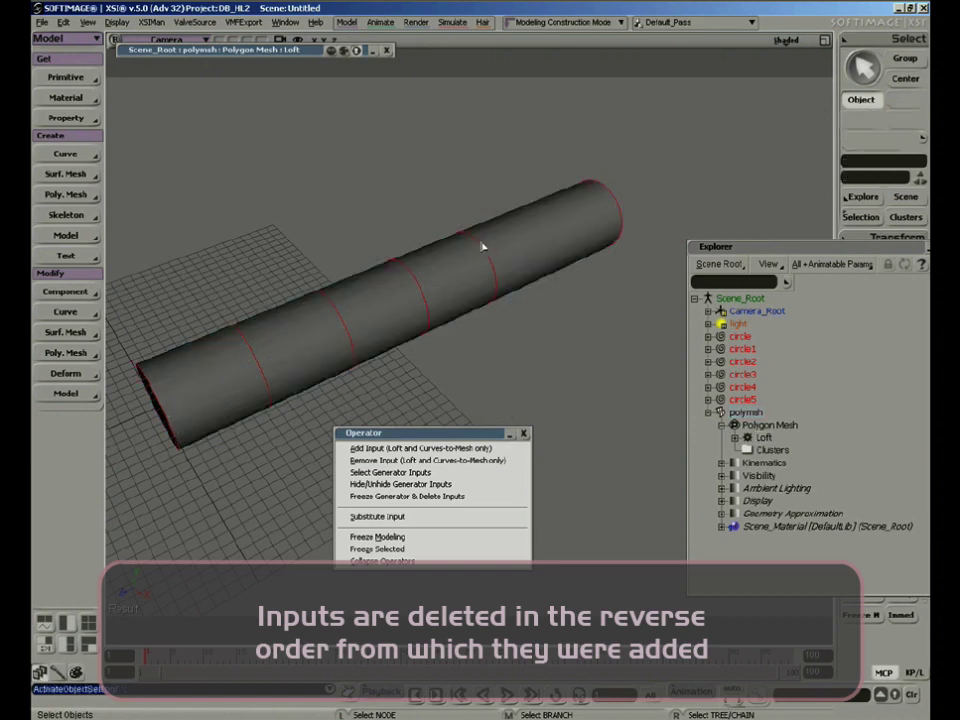
Step: Try moving circle4 vertically out of the tube, undo that, and slide the circle slightly along the tube toward circle5
left_click(506, 266)
left_click(498, 272)
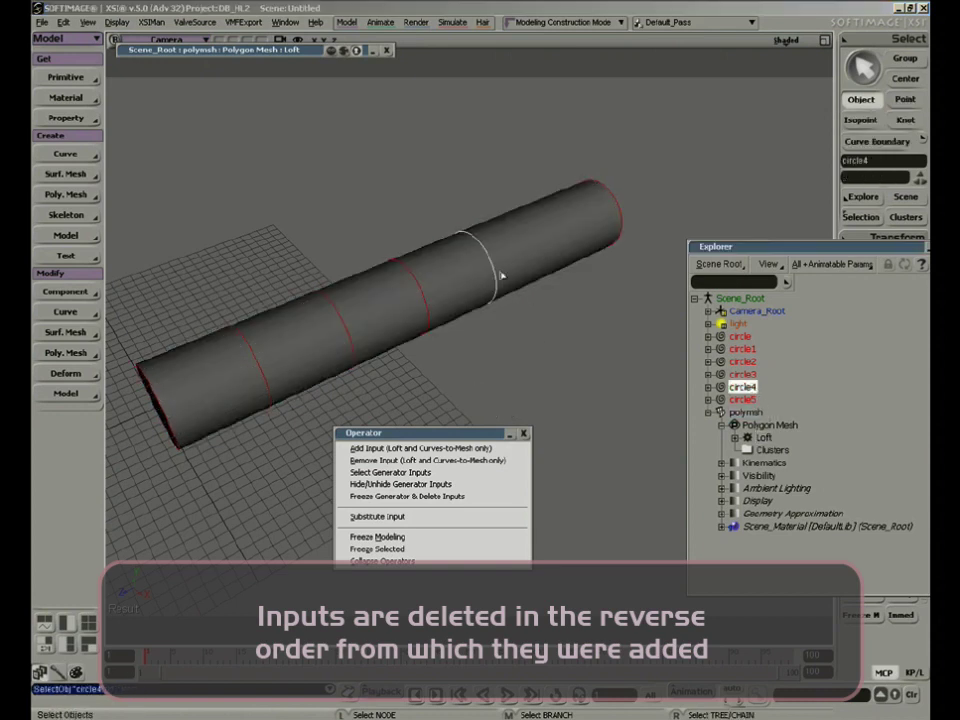
key("v")
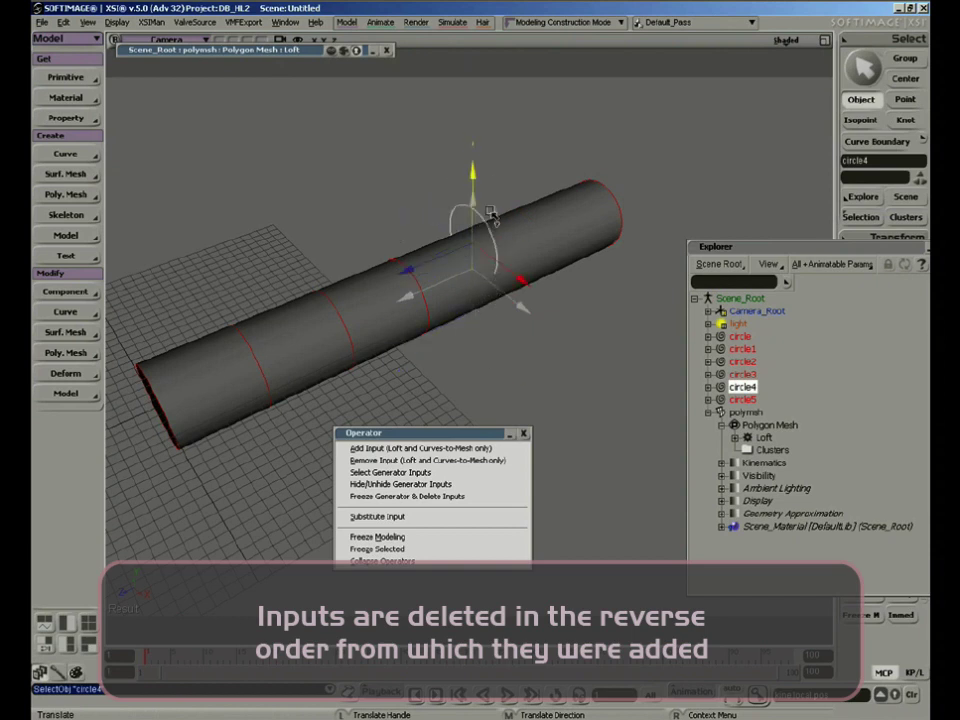
left_click_drag(490, 213, 480, 282)
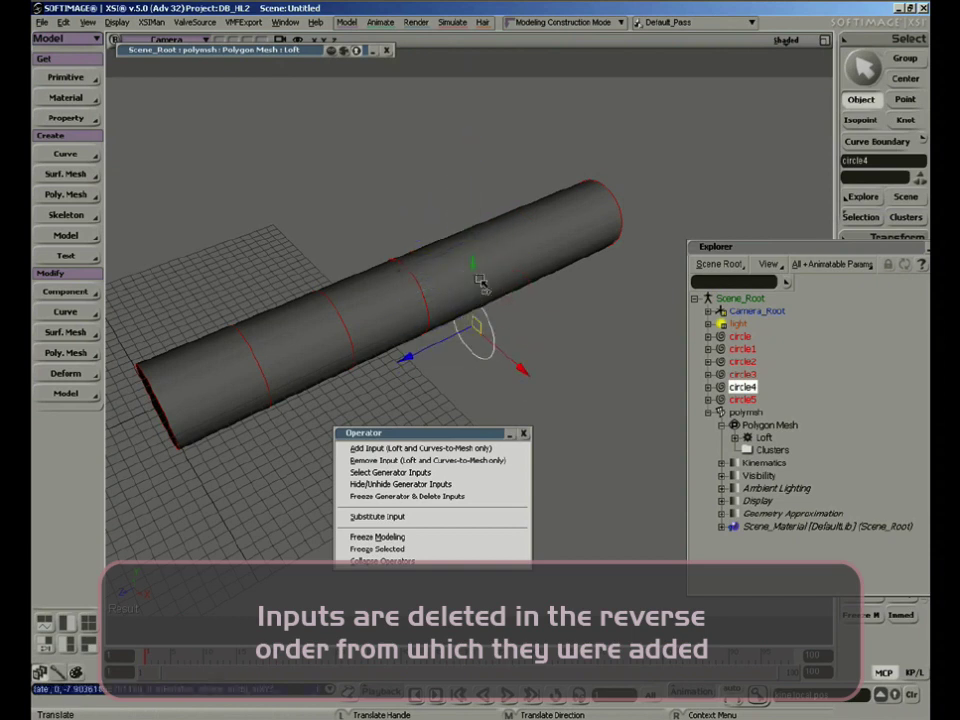
key("ctrl+z")
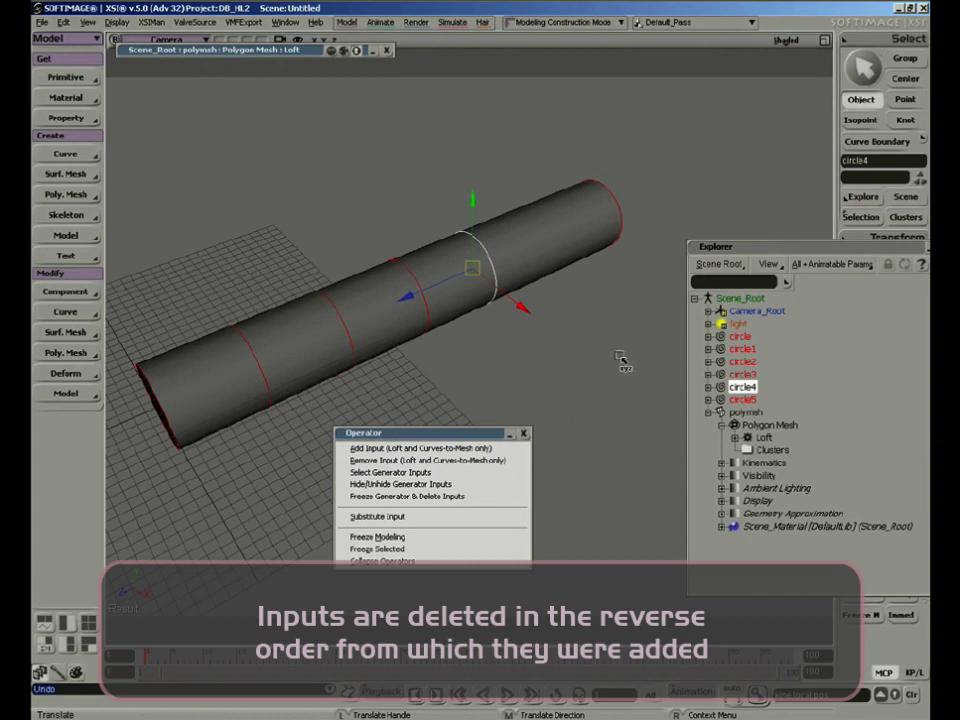
mouse_move(474, 232)
left_mouse_down()
mouse_move(483, 172)
mouse_move(485, 214)
left_mouse_up()
key("ctrl+z")
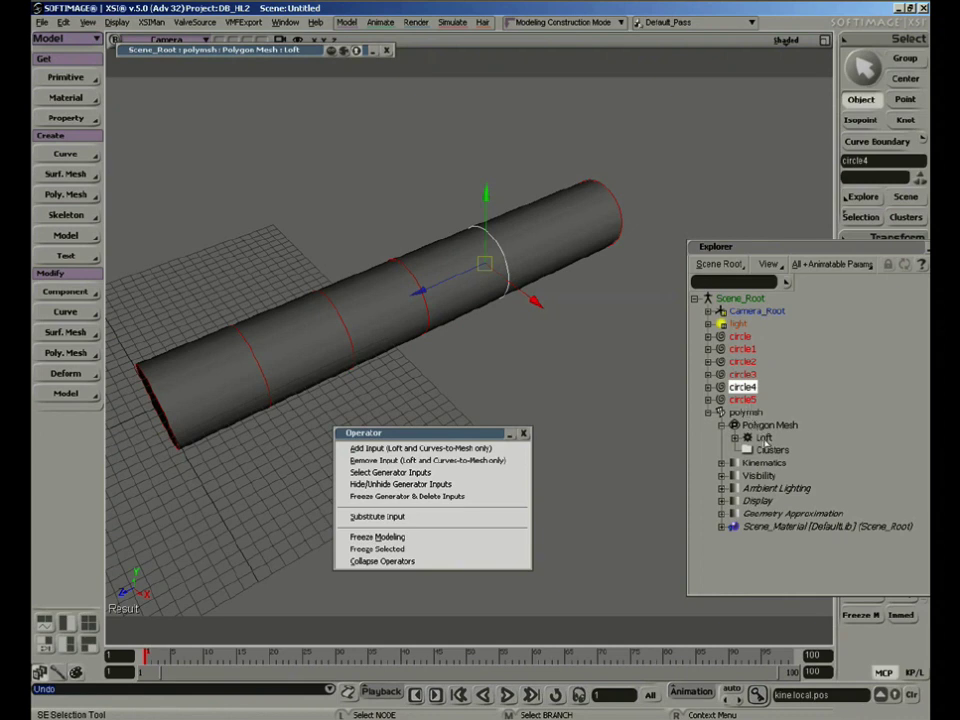
Step: Substitute circle4 for circle5 as an input of the Loft operator
left_click(764, 440)
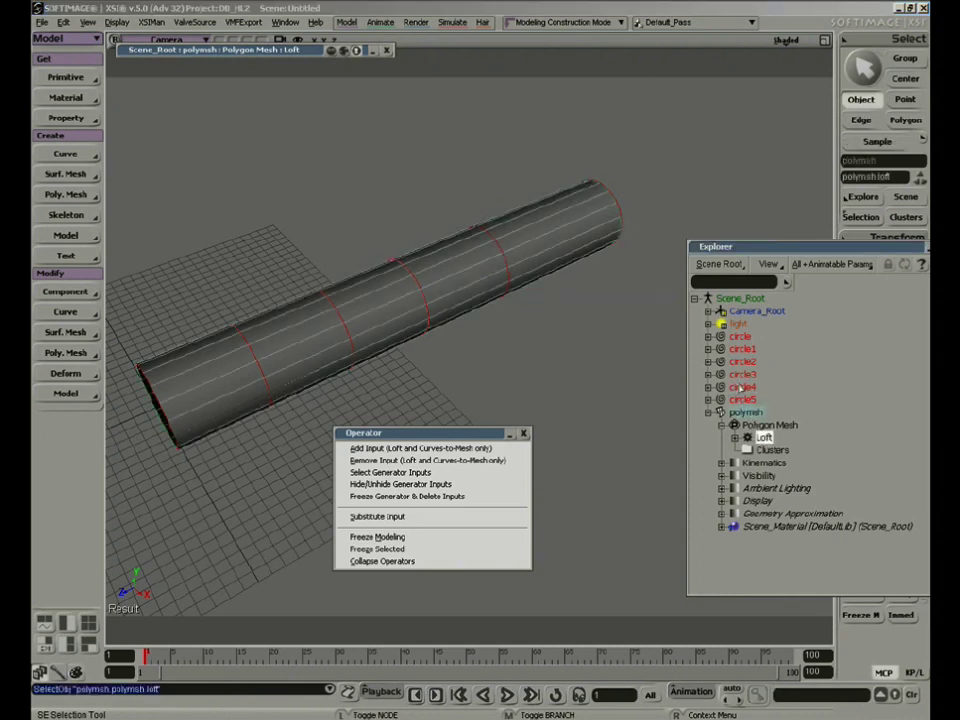
left_click(745, 400, "ctrl")
key("v")
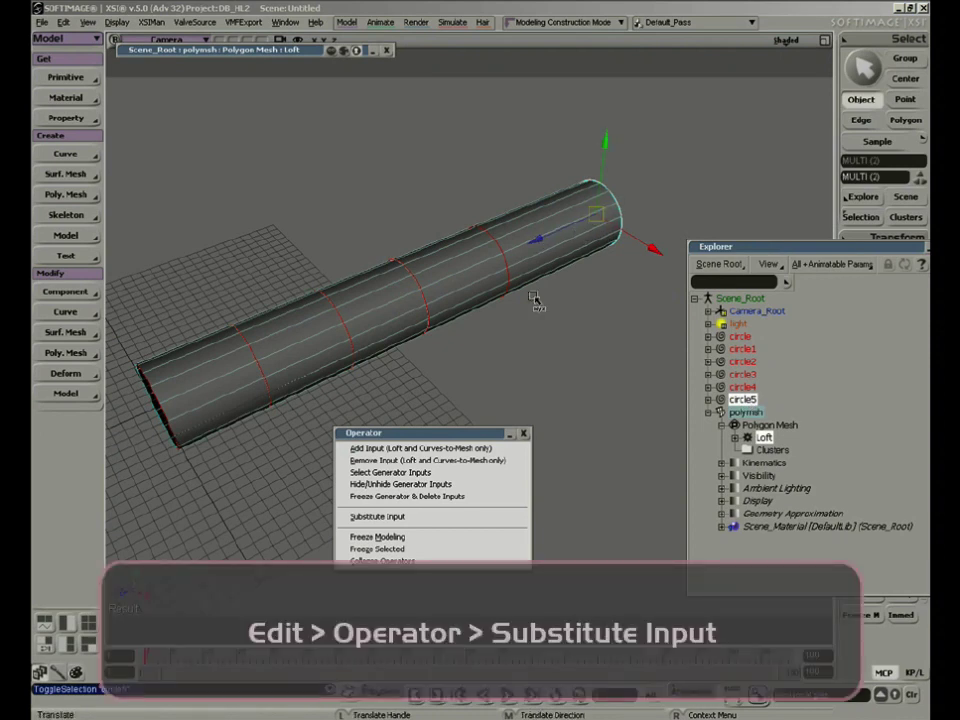
left_click(413, 517)
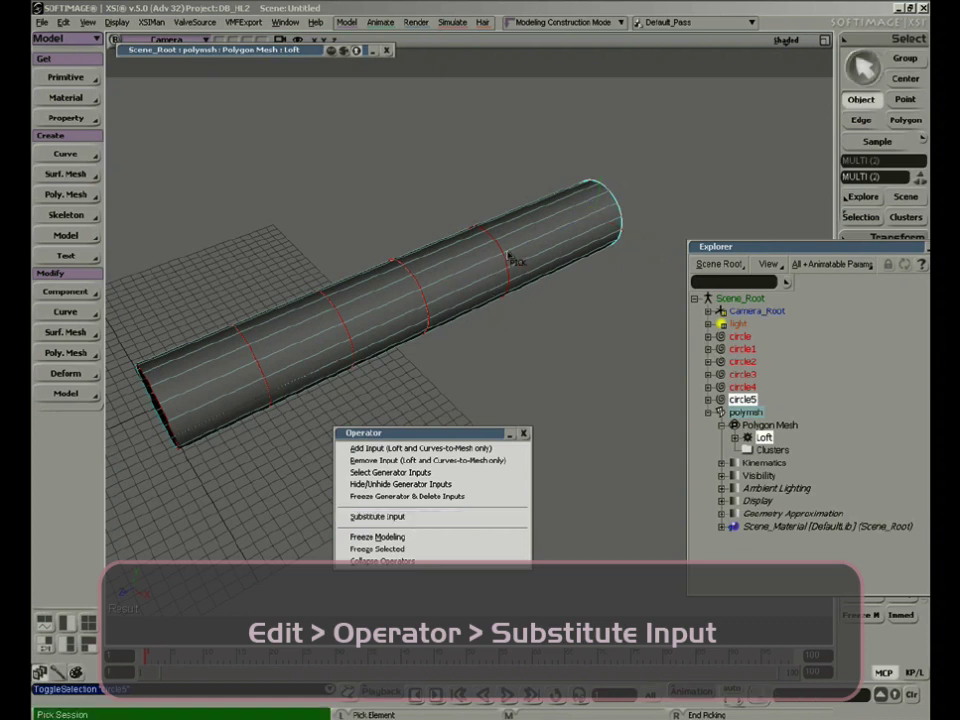
left_click(745, 397)
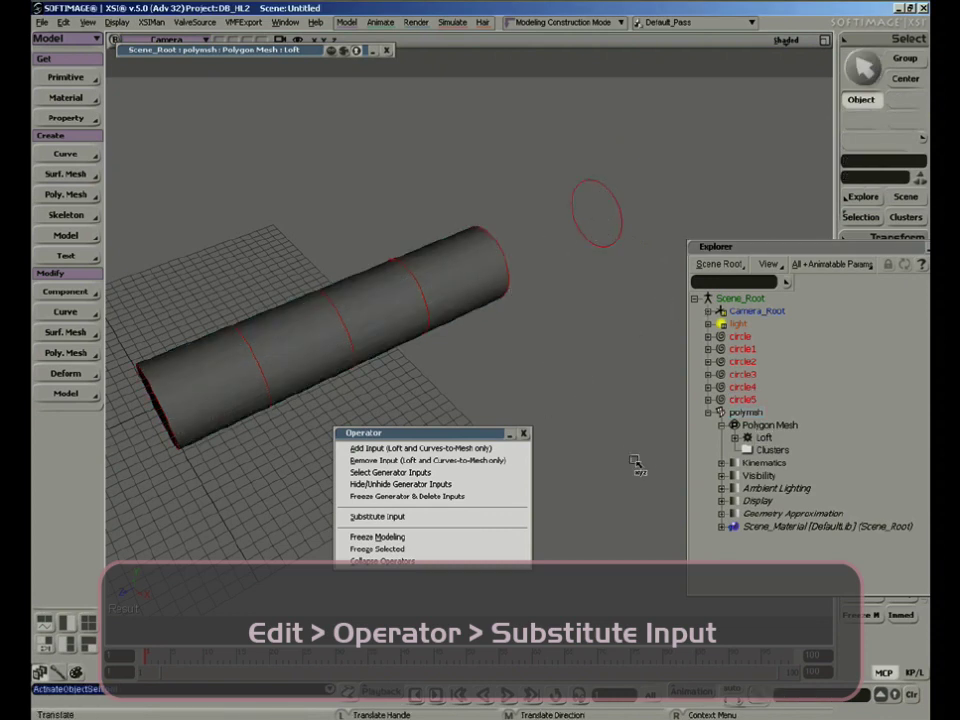
Step: Add circle5 back as an input to the Loft operator so the tube extends past circle4
key("space")
left_click(765, 437)
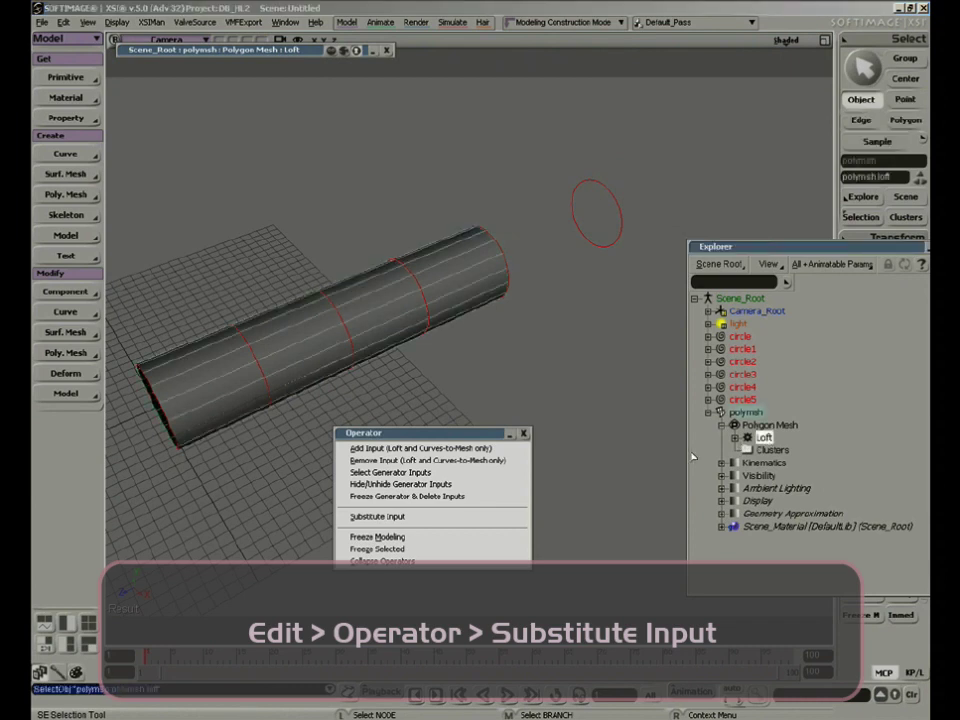
left_click(420, 448)
left_click(584, 240)
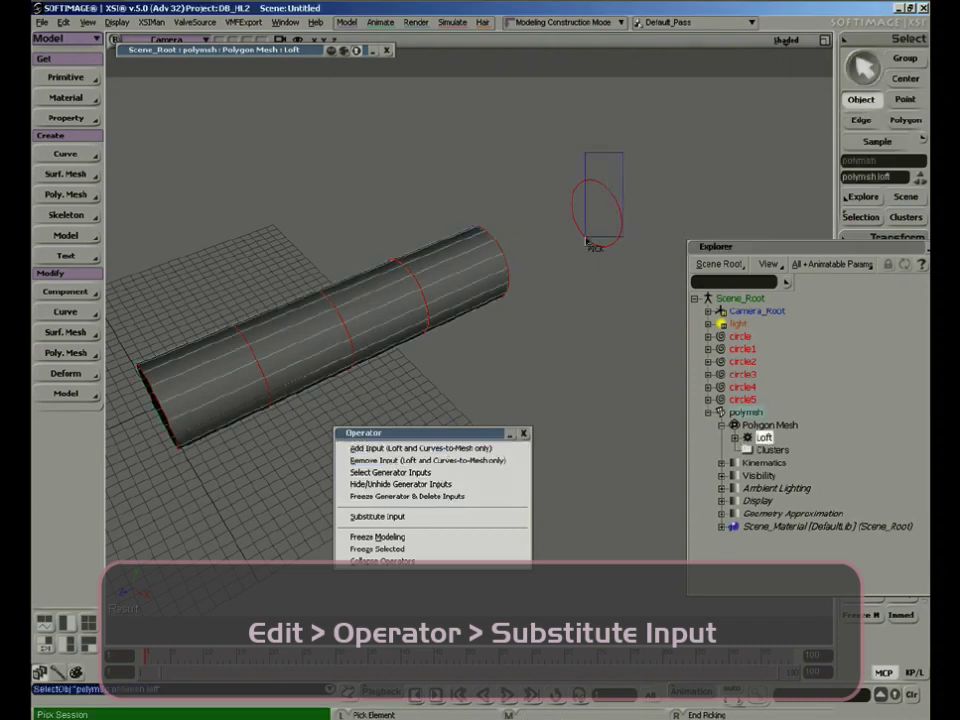
key("space")
Step: Test the loft inputs by raising circle4 slightly, undoing that move, and shifting circle5 at the far end upward
left_click(746, 388)
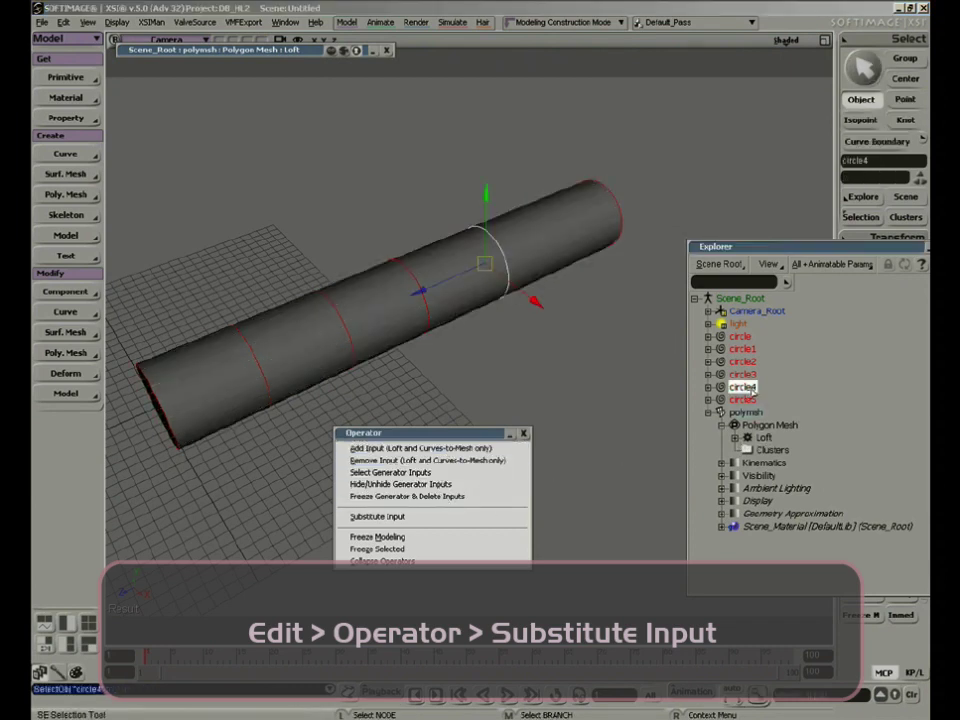
mouse_move(486, 196)
left_mouse_down()
mouse_move(486, 147)
mouse_move(486, 207)
mouse_move(486, 179)
left_mouse_up()
key("ctrl+z")
left_click(742, 399)
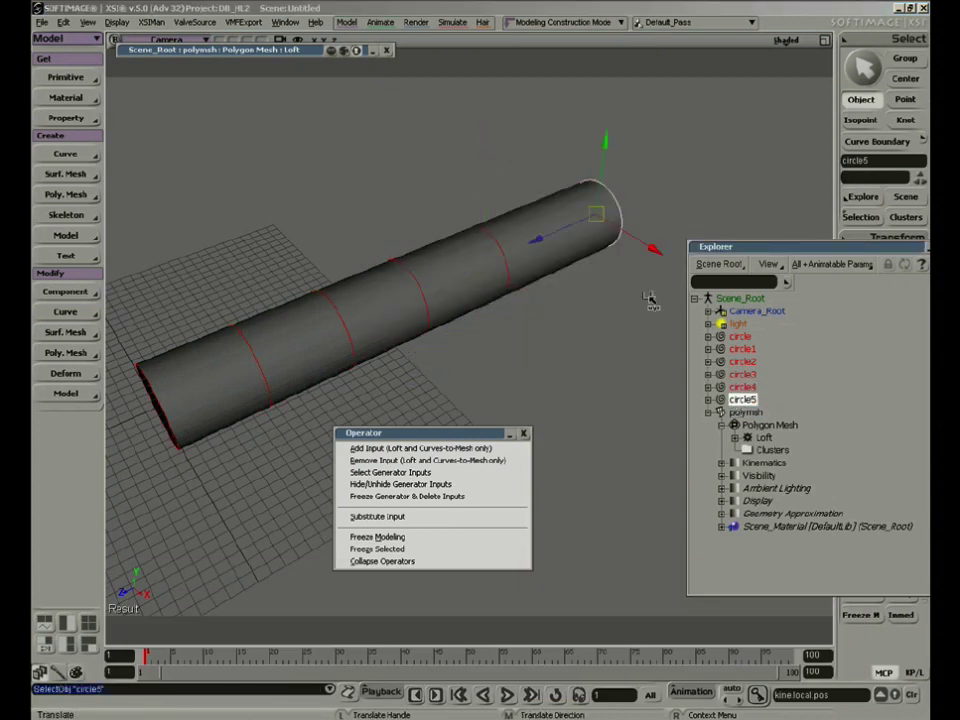
mouse_move(611, 153)
left_mouse_down()
mouse_move(620, 100)
mouse_move(615, 215)
mouse_move(596, 140)
left_mouse_up()
Step: Select a point on the lower rim of the helmet's visor opening and inspect the mesh from front and side
left_click(523, 433)
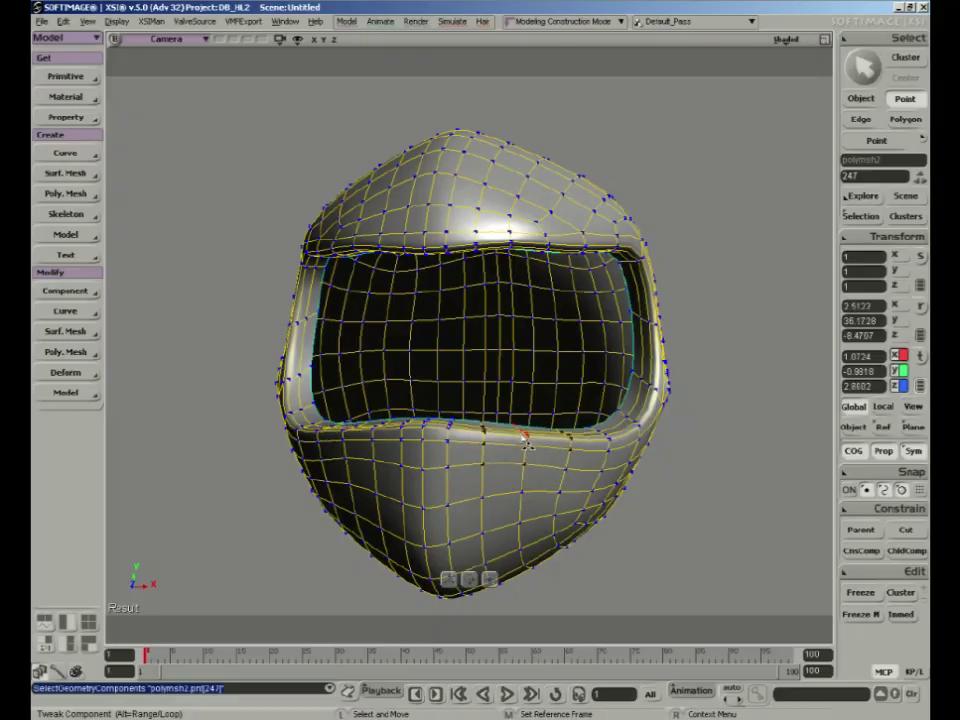
right_click_drag(560, 376, 480, 376)
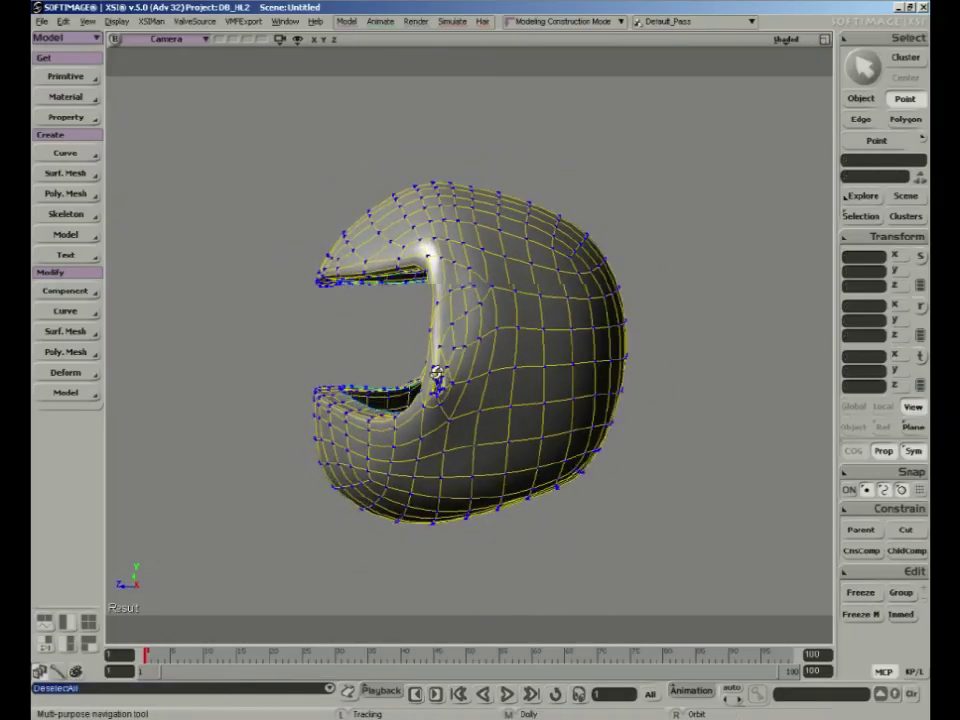
right_click_drag(437, 375, 508, 360)
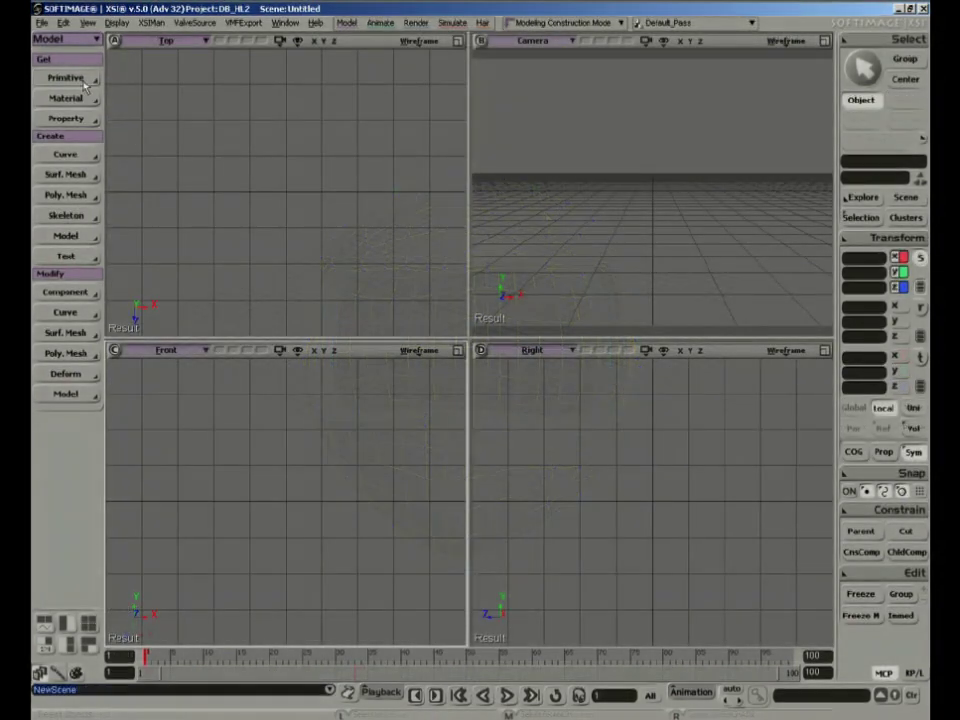
Step: Create a polygon mesh cube and generate a Subdivision mesh from it, deleting the generator's inputs
left_click(66, 78)
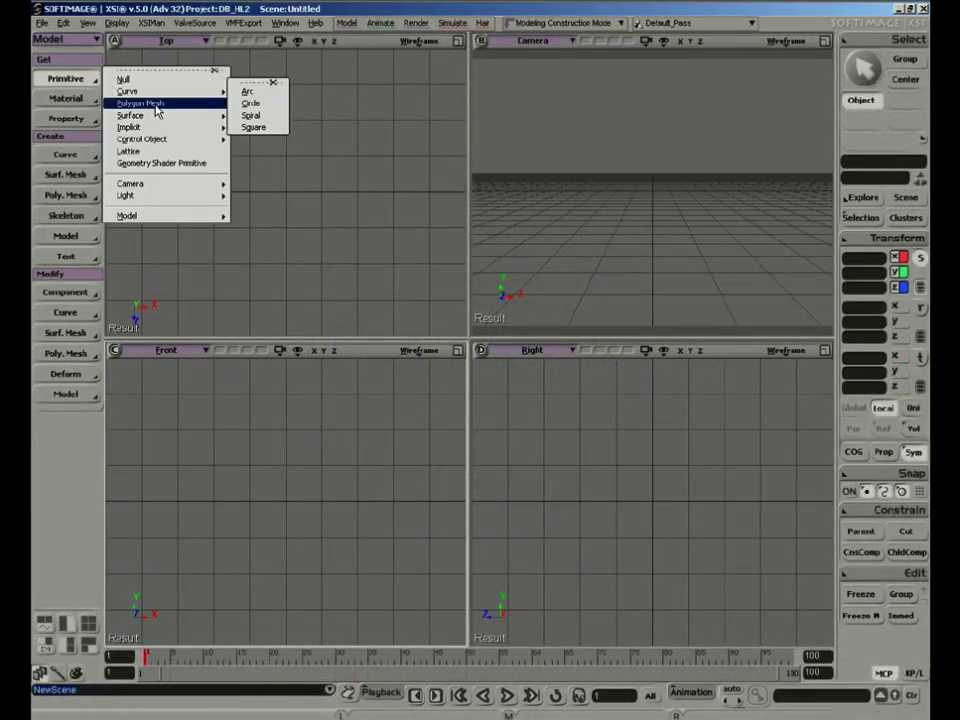
mouse_move(185, 108)
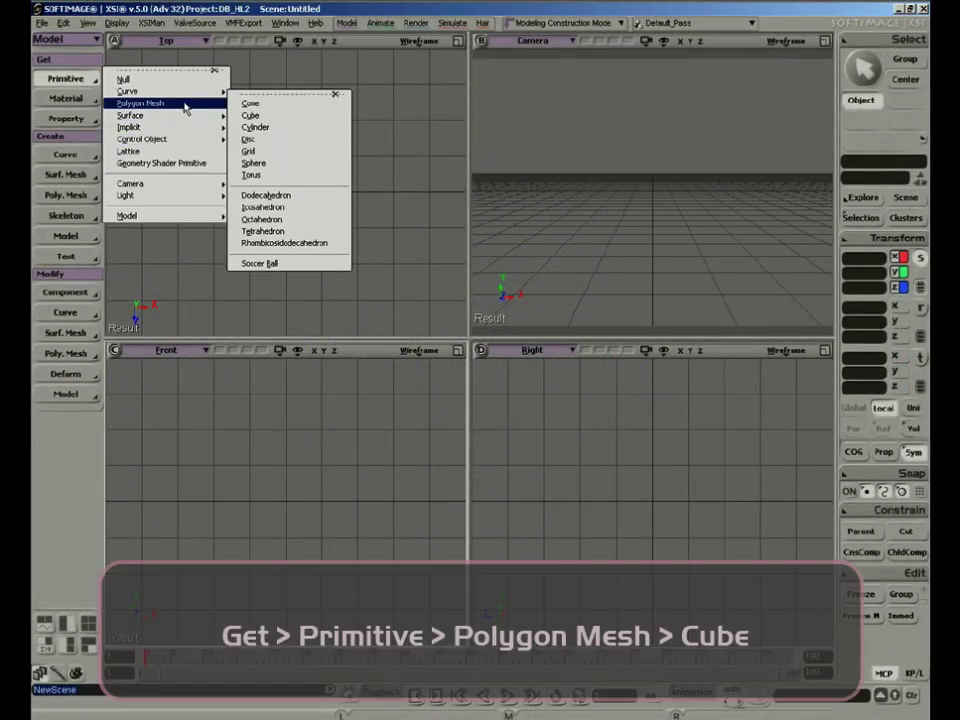
left_click(292, 116)
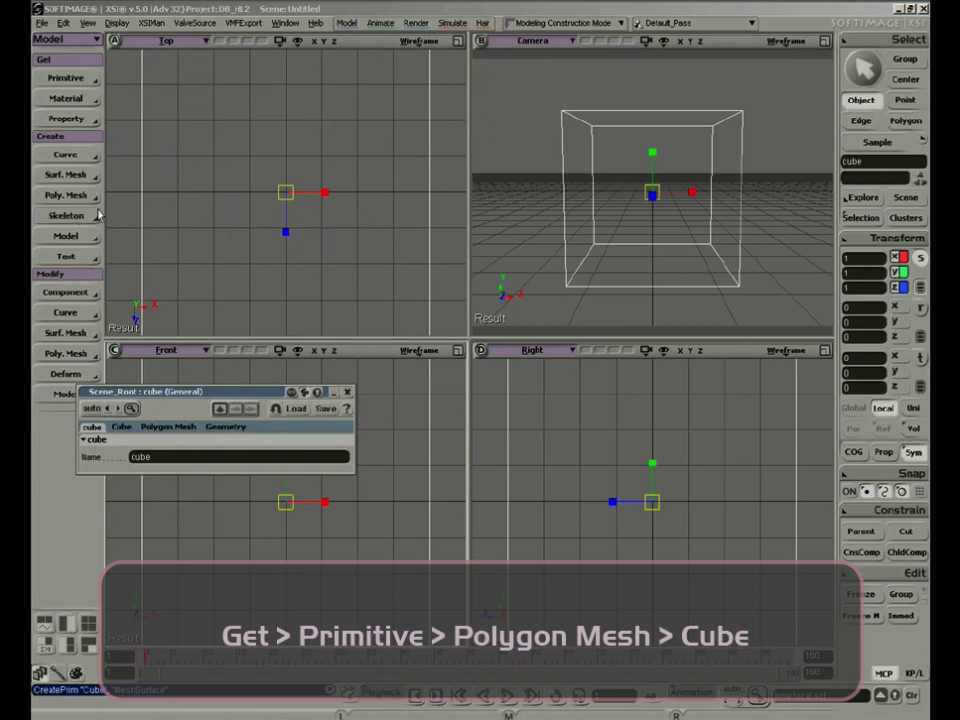
left_click(66, 195)
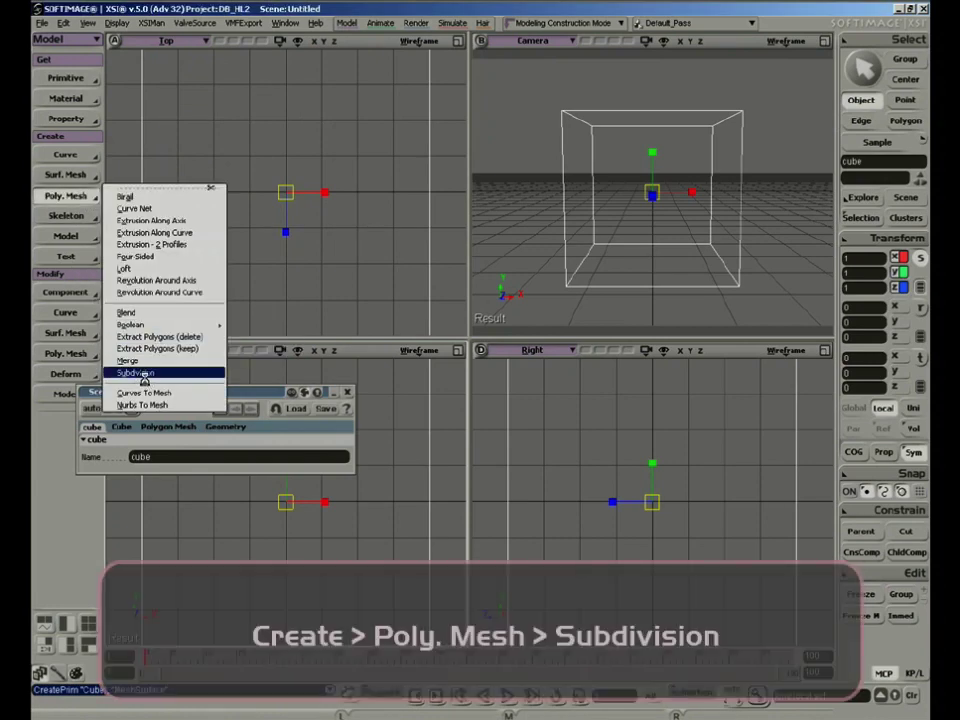
left_click(144, 373)
left_click(150, 455)
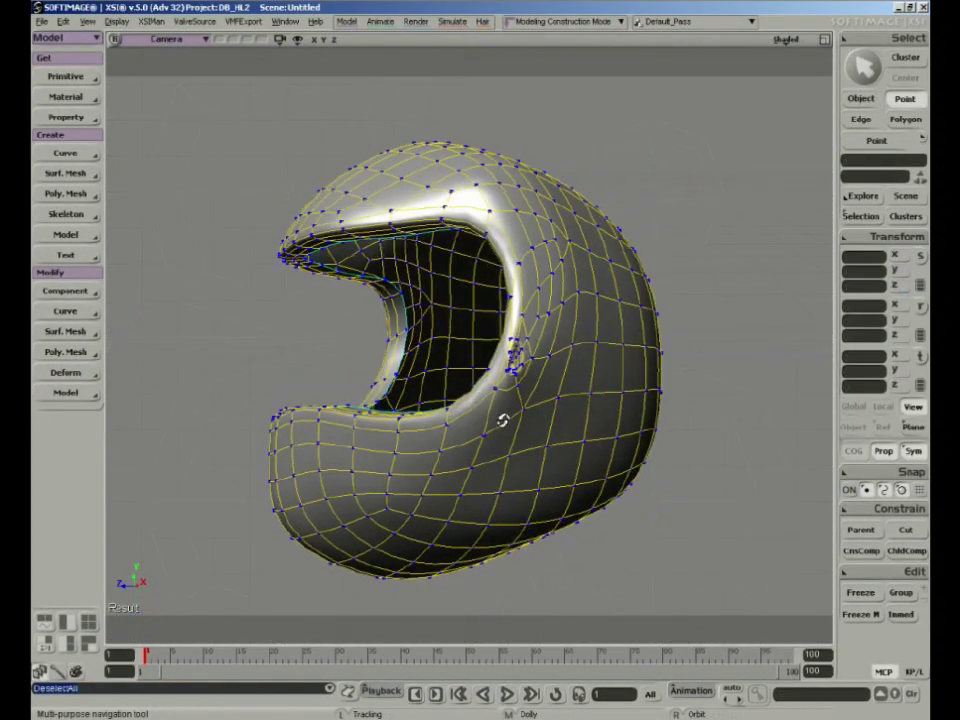
Step: Inspect the helmet example from another angle, and set the subdivided mesh's Camera view to Shaded display
mouse_move(280, 420)
left_mouse_down()
mouse_move(279, 403)
mouse_move(435, 452)
mouse_move(480, 420)
left_mouse_up()
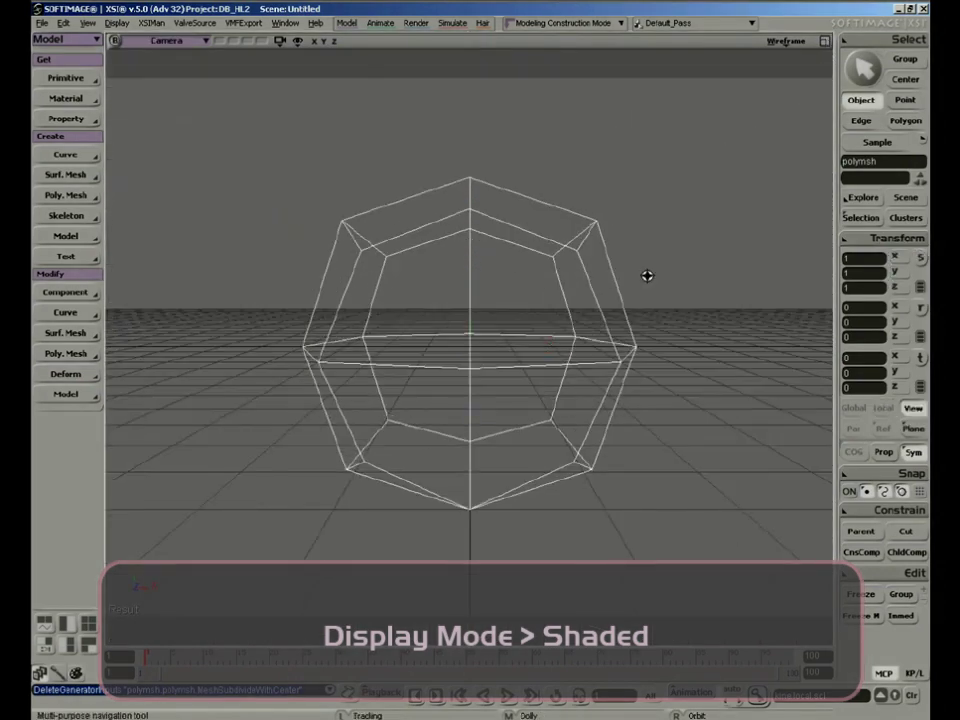
left_click(786, 41)
left_click(756, 225)
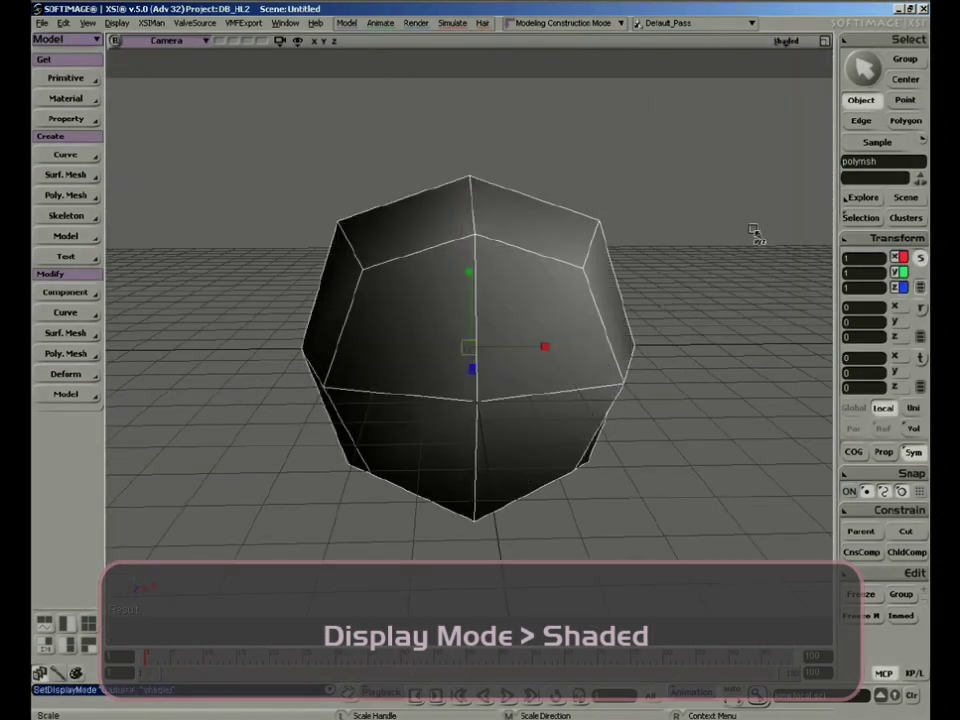
Step: Delete all polygons on one side of the mesh's vertical centre line, leaving an open half, and return to object selection
key("s")
mouse_move(756, 236)
right_mouse_down()
mouse_move(713, 229)
mouse_move(717, 207)
mouse_move(712, 247)
right_mouse_up()
key("y")
left_click_drag(268, 120, 510, 567)
key("Delete")
key("space")
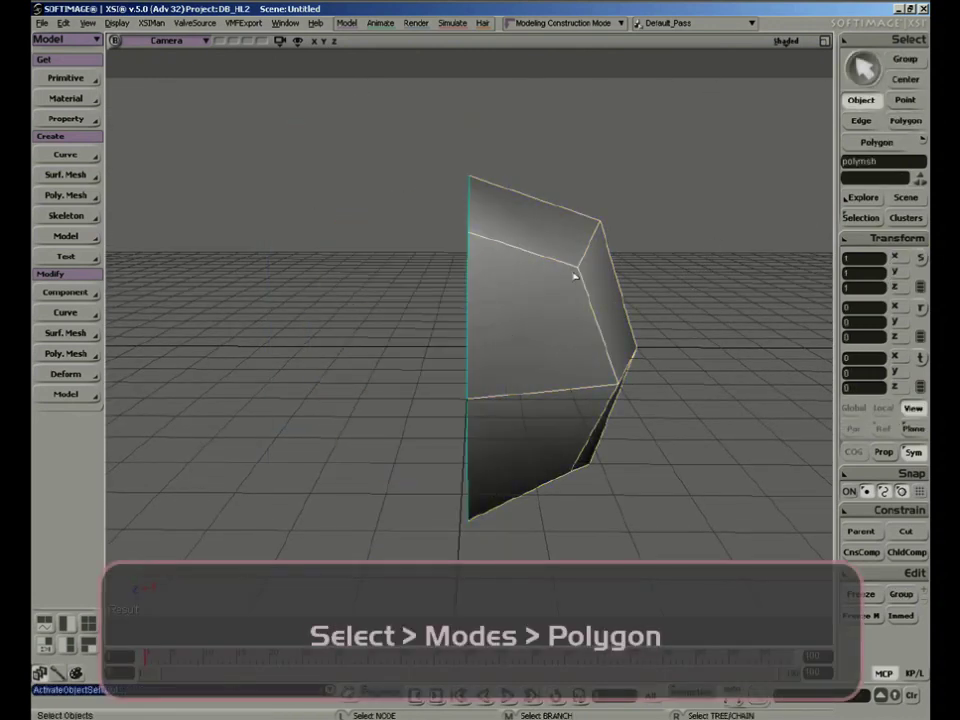
Step: Add an edge from the upper front corner to the open border, and another from the border to the vertical edge just below the middle
key("s")
right_click_drag(615, 311, 564, 292)
left_click(66, 353)
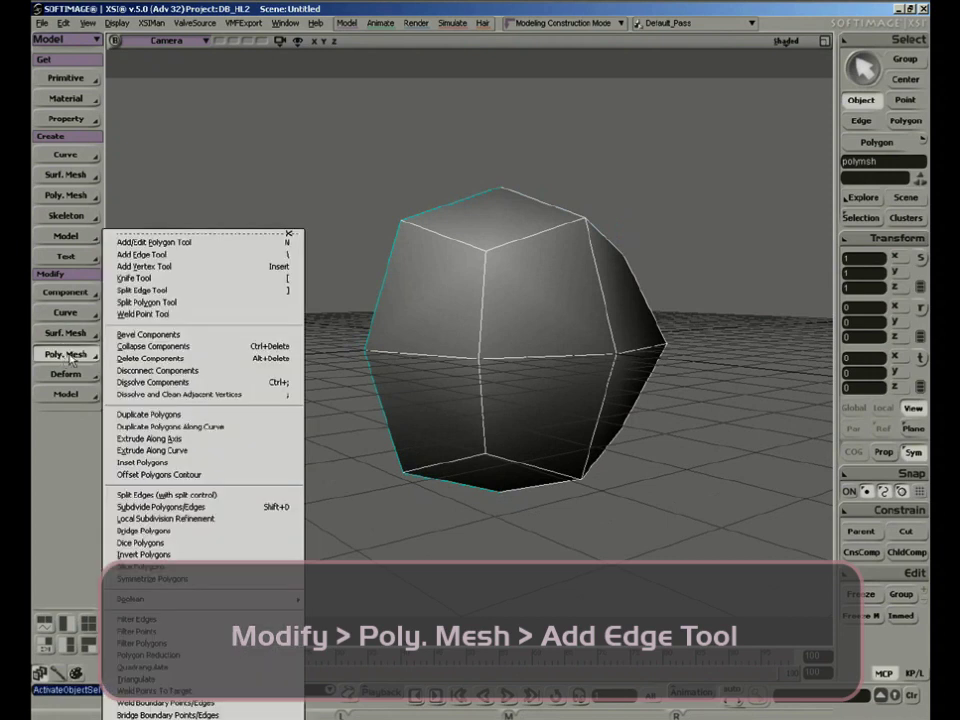
left_click(274, 256)
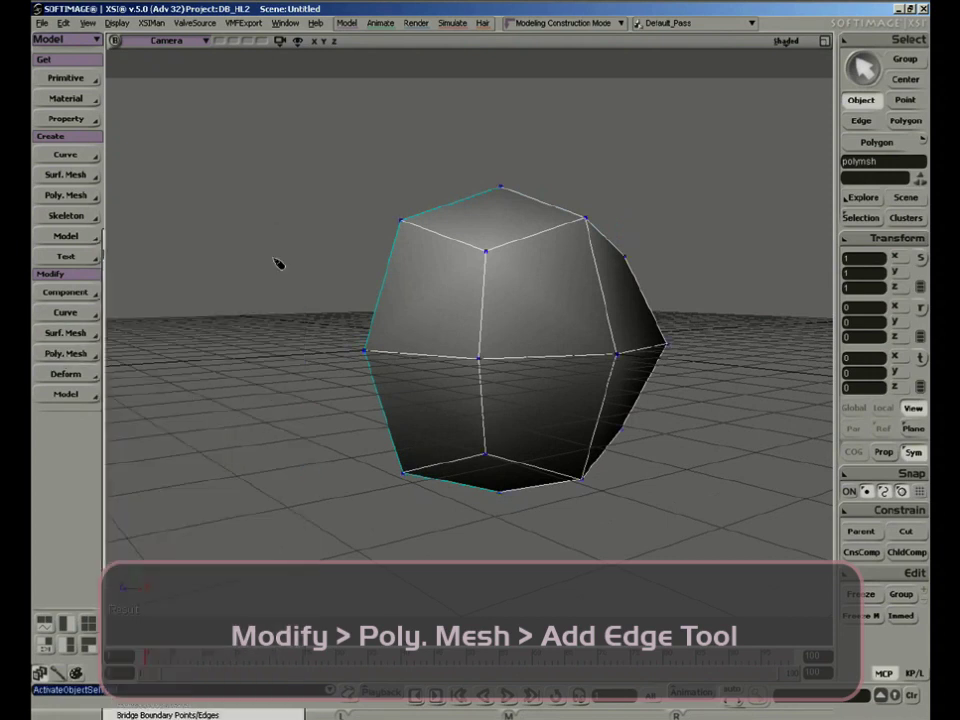
left_click(486, 253)
left_click(387, 271)
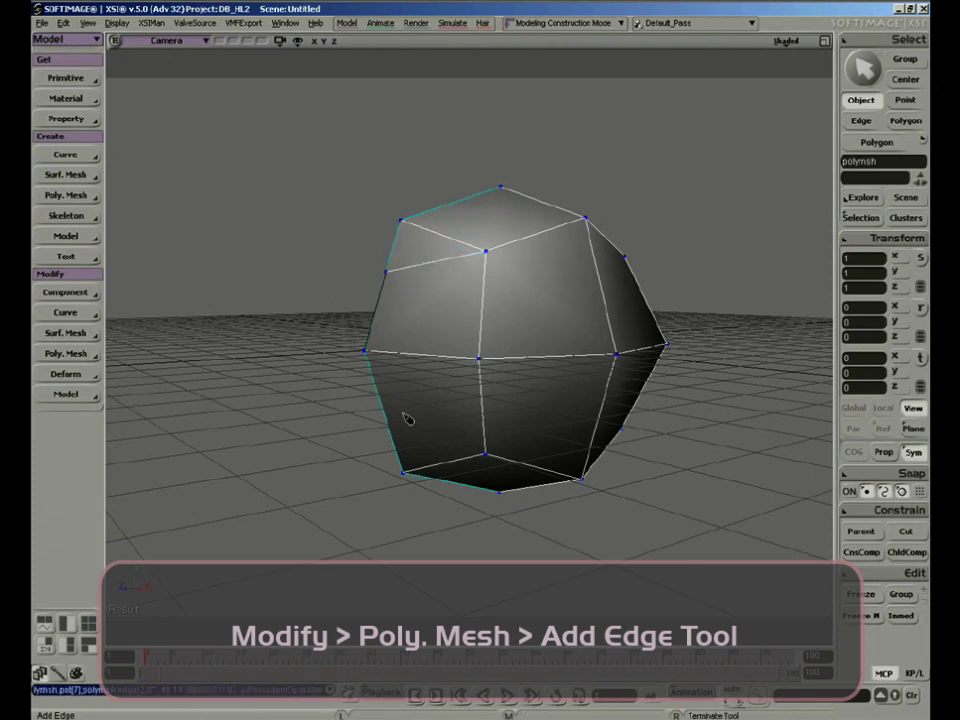
left_click(379, 396)
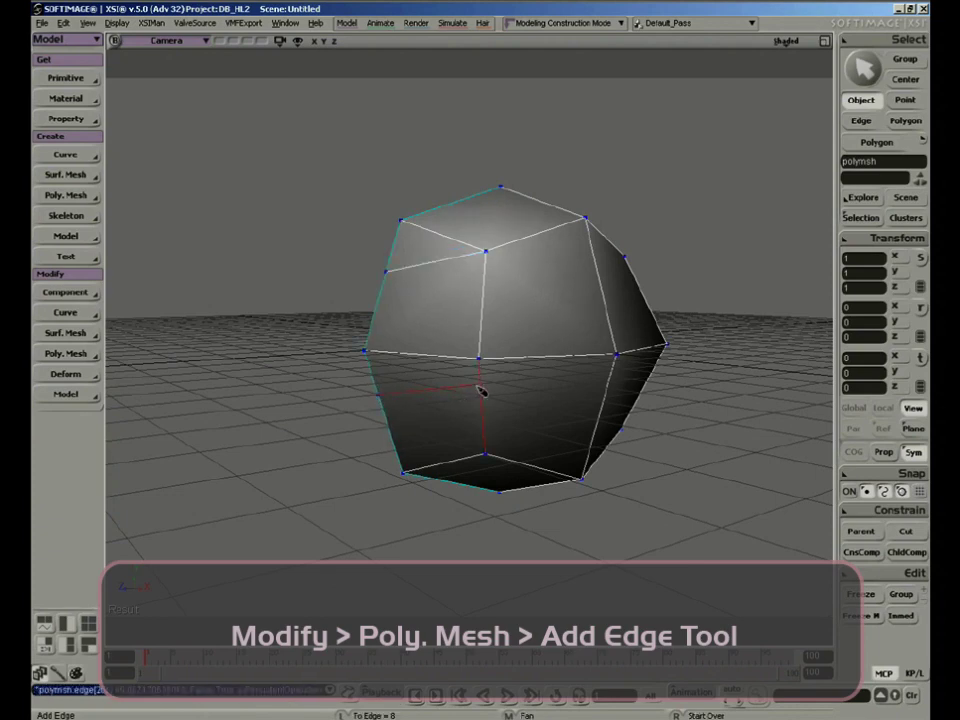
left_click(481, 387)
right_click(482, 388)
Step: Subdivide the upper side edge evenly with Subdivisions set to 2 and Parallel Edge Loop enabled
key("s")
right_click_drag(619, 335, 496, 217)
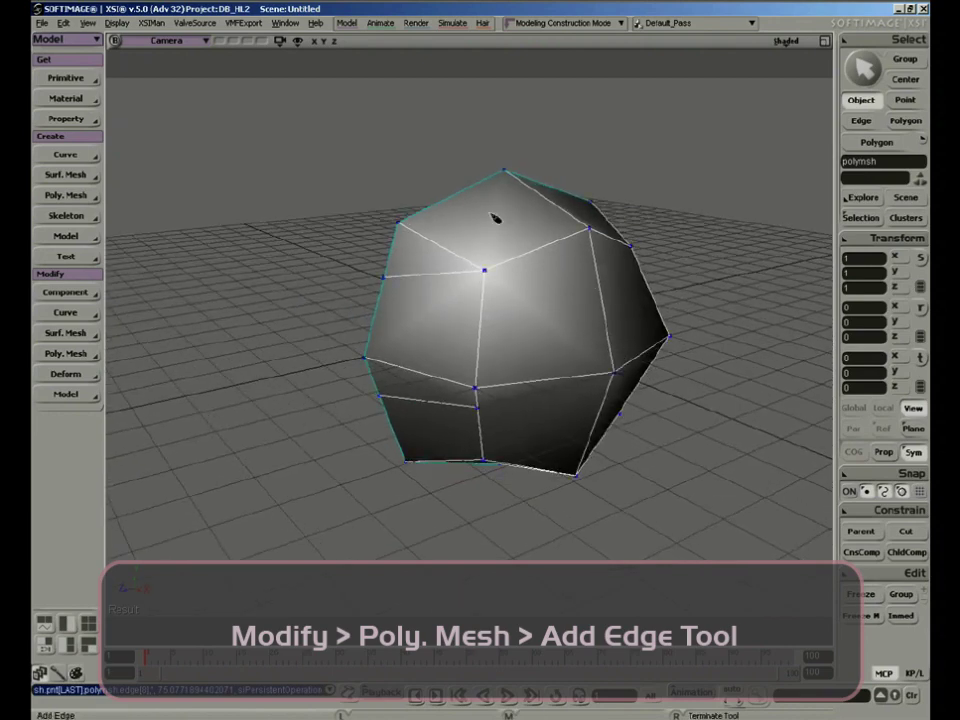
key("e")
left_click(537, 257)
right_click(536, 256)
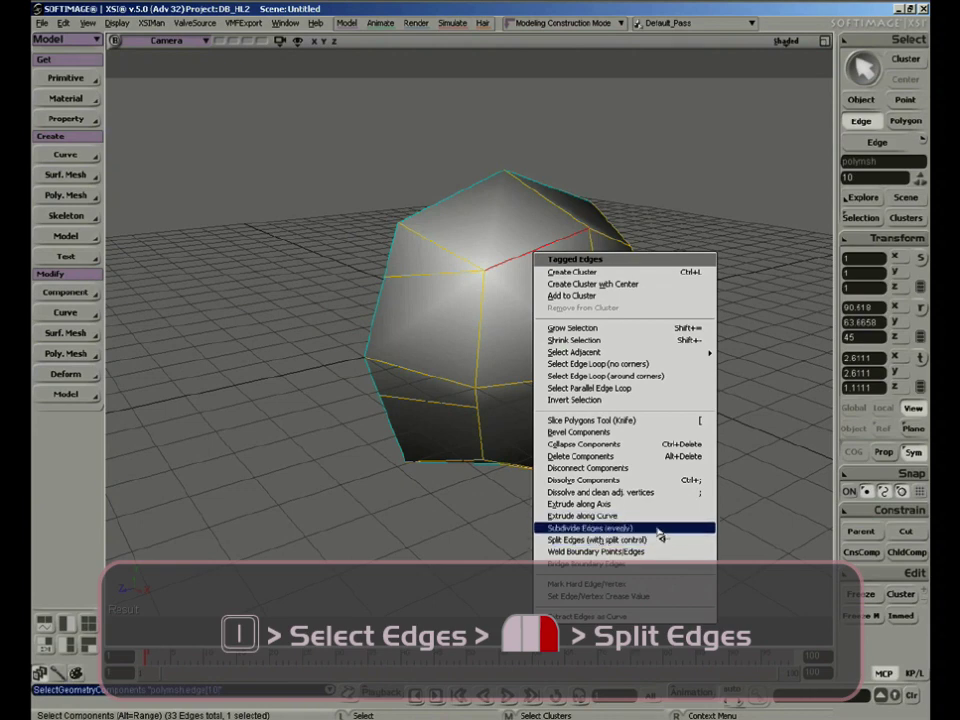
left_click(657, 530)
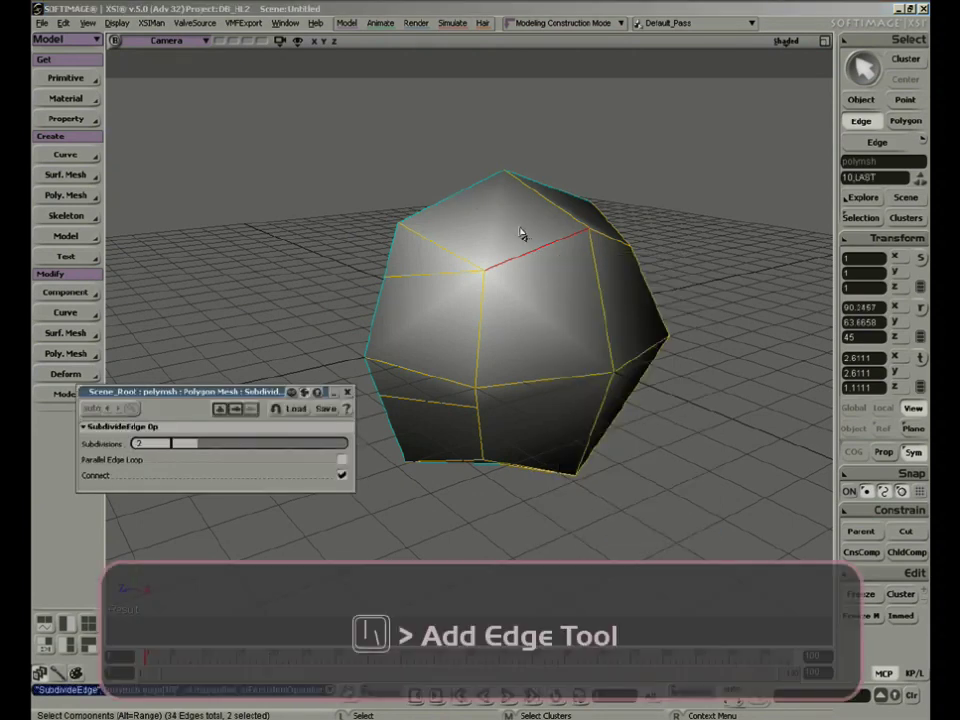
left_click(342, 461)
mouse_move(200, 450)
left_mouse_down()
mouse_move(242, 446)
mouse_move(189, 446)
mouse_move(280, 448)
mouse_move(201, 448)
left_mouse_up()
Step: Add an edge connecting the new loop's lower end to the point just below the front middle corner
key("s")
mouse_move(577, 459)
right_mouse_down()
mouse_move(576, 394)
mouse_move(580, 448)
right_mouse_up()
key("backslash")
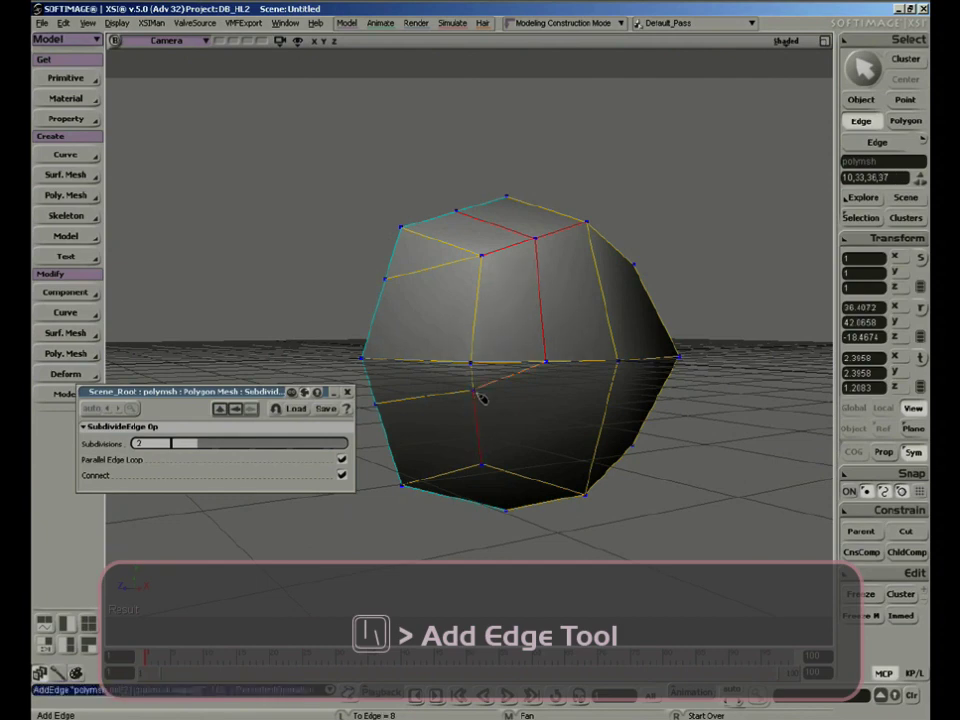
key("s")
right_click_drag(480, 394, 530, 420)
key("m")
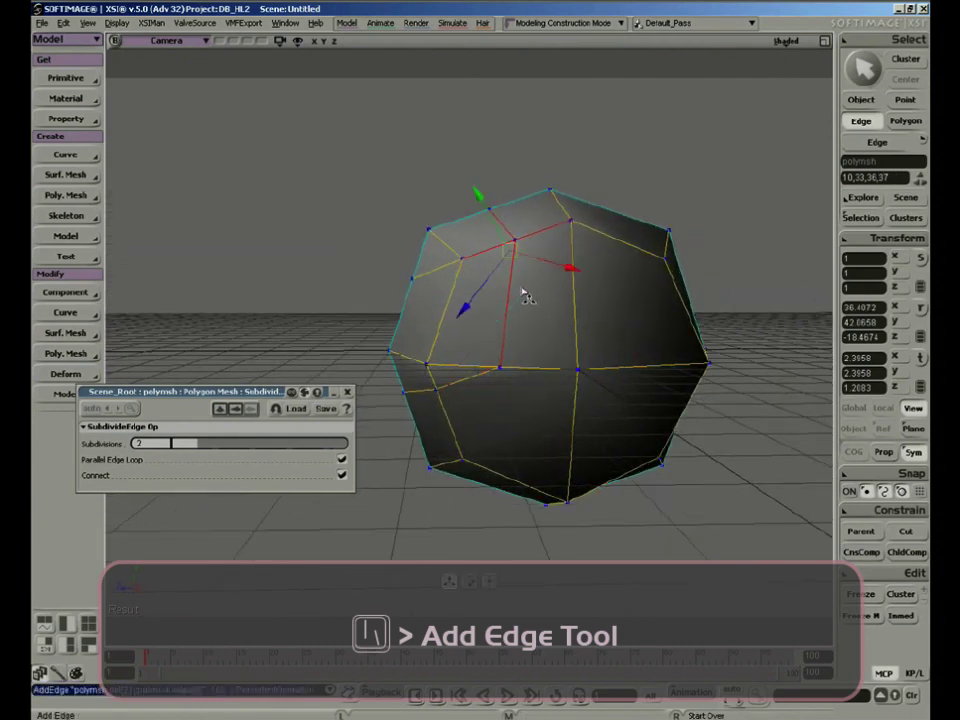
Step: Activate the Tweak Component Tool and lower the upper front corner point slightly
key("s")
right_click_drag(523, 284, 540, 311)
key("space")
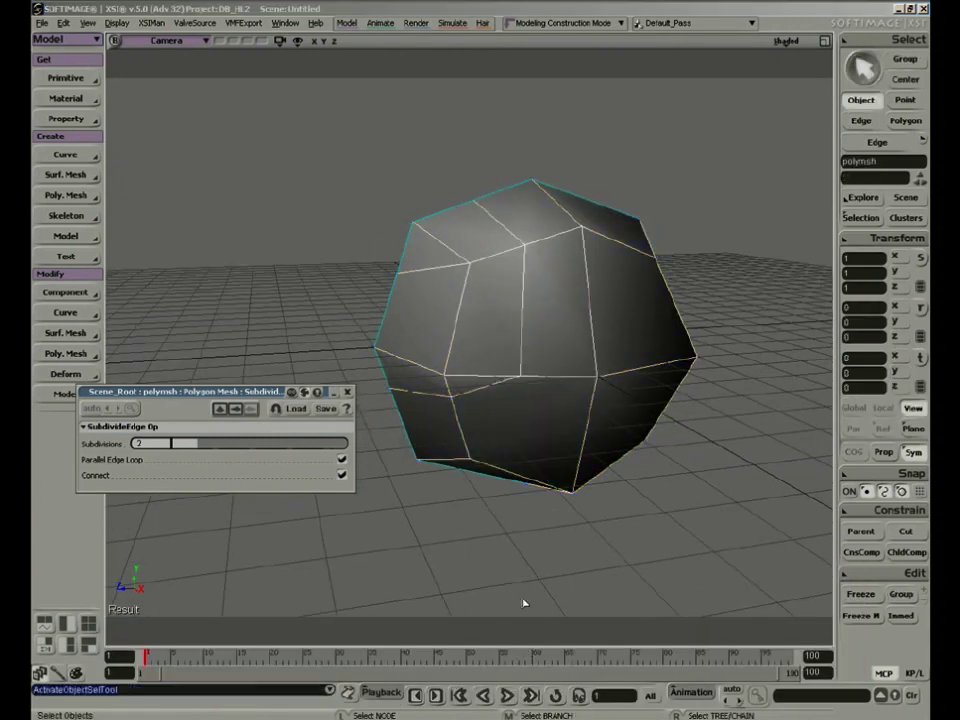
key("m")
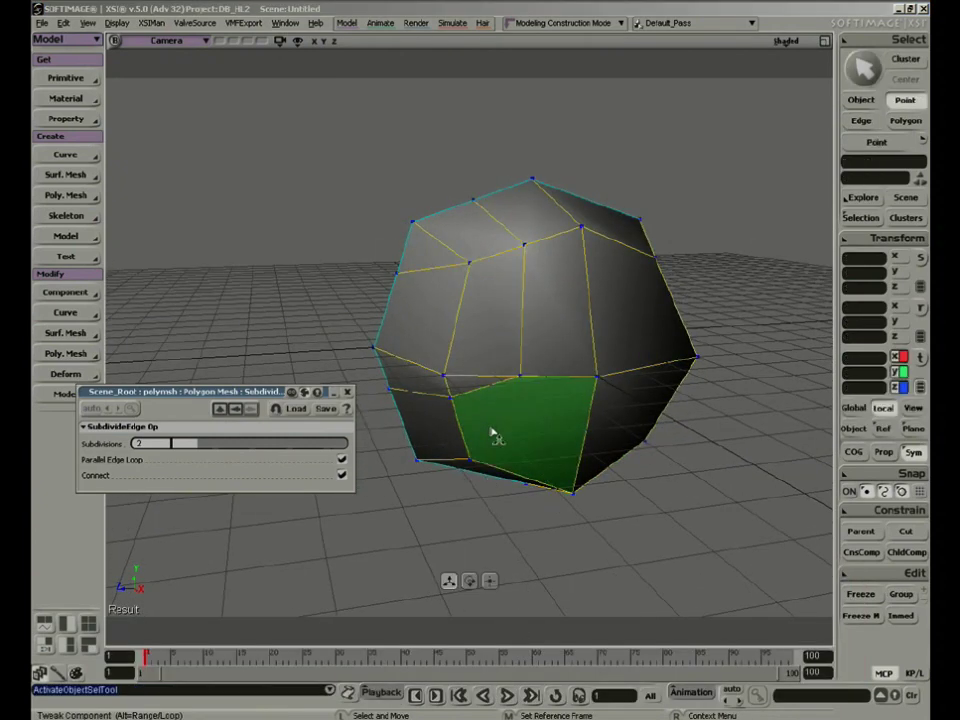
key("space")
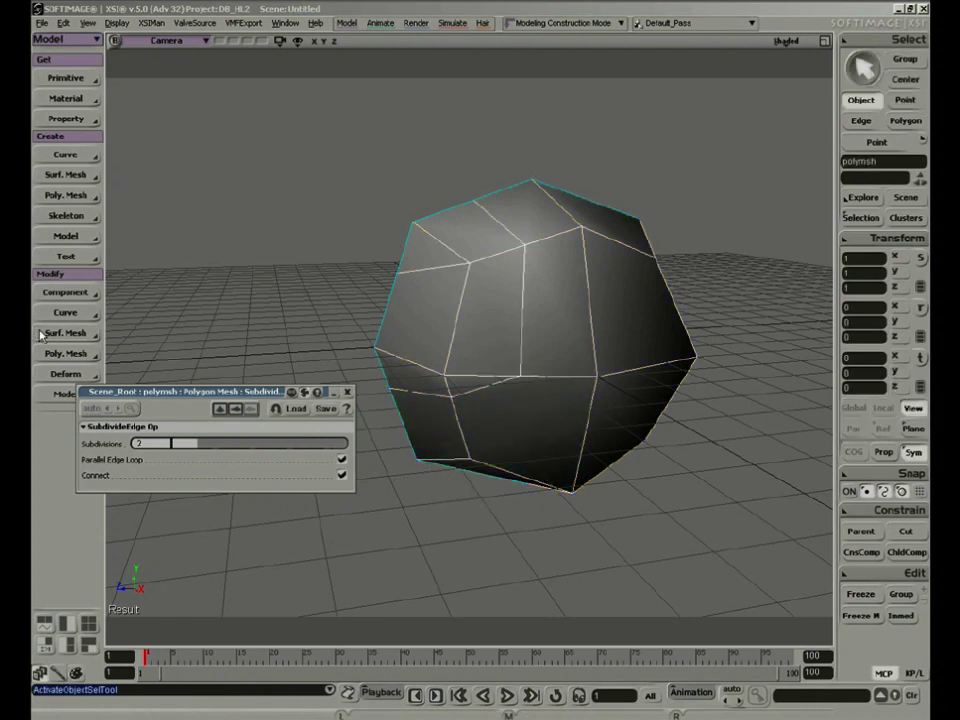
left_click(78, 295)
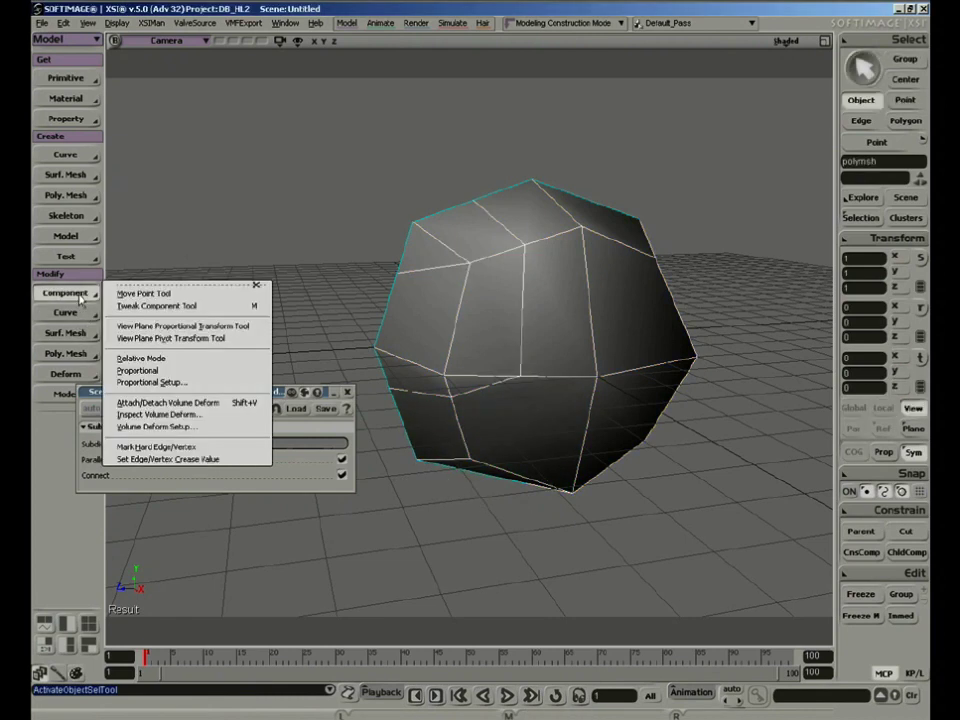
left_click(219, 307)
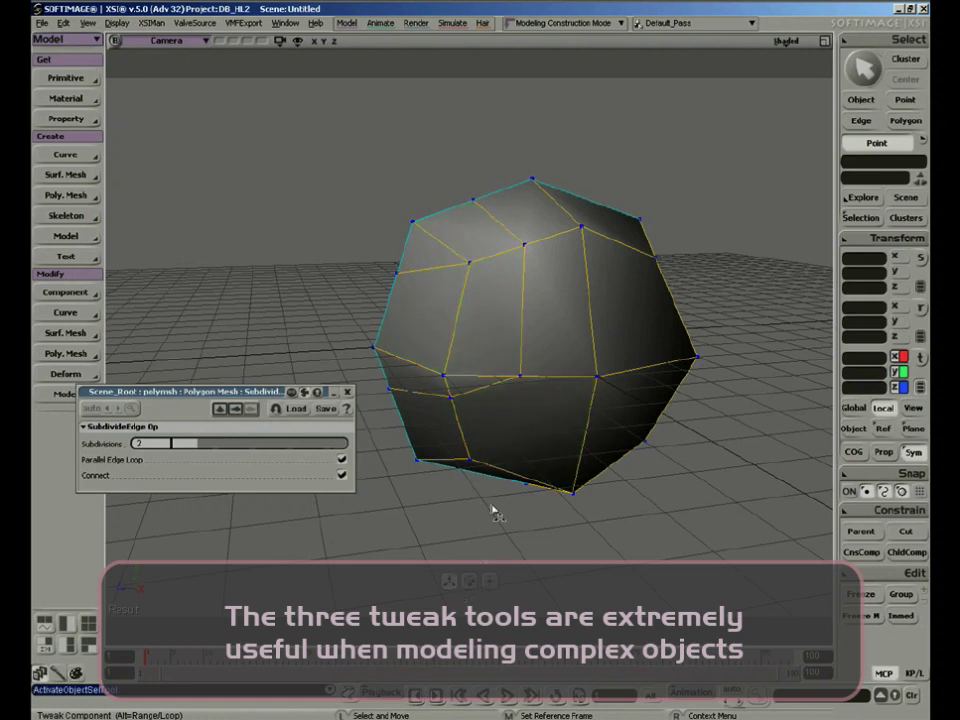
mouse_move(469, 263)
left_mouse_down()
mouse_move(446, 250)
mouse_move(469, 269)
left_mouse_up()
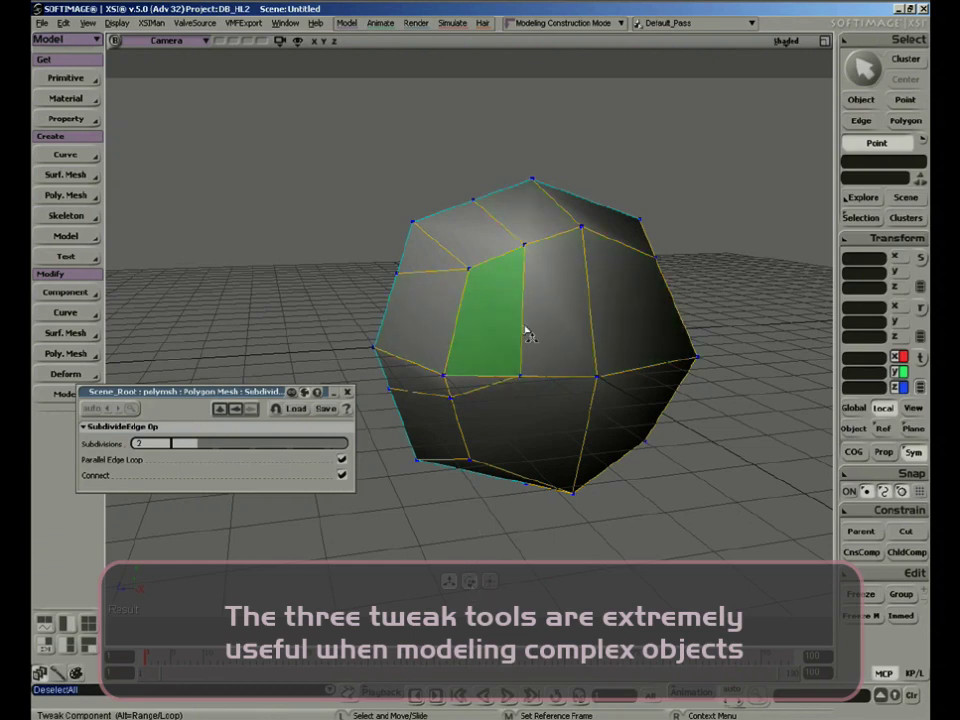
Step: Slide the new loop's vertical side edge toward the back of the half mesh
key("s")
middle_click_drag(527, 332, 538, 405)
right_click_drag(538, 405, 566, 375)
middle_click_drag(566, 375, 521, 312)
right_click_drag(521, 312, 506, 336)
key("m")
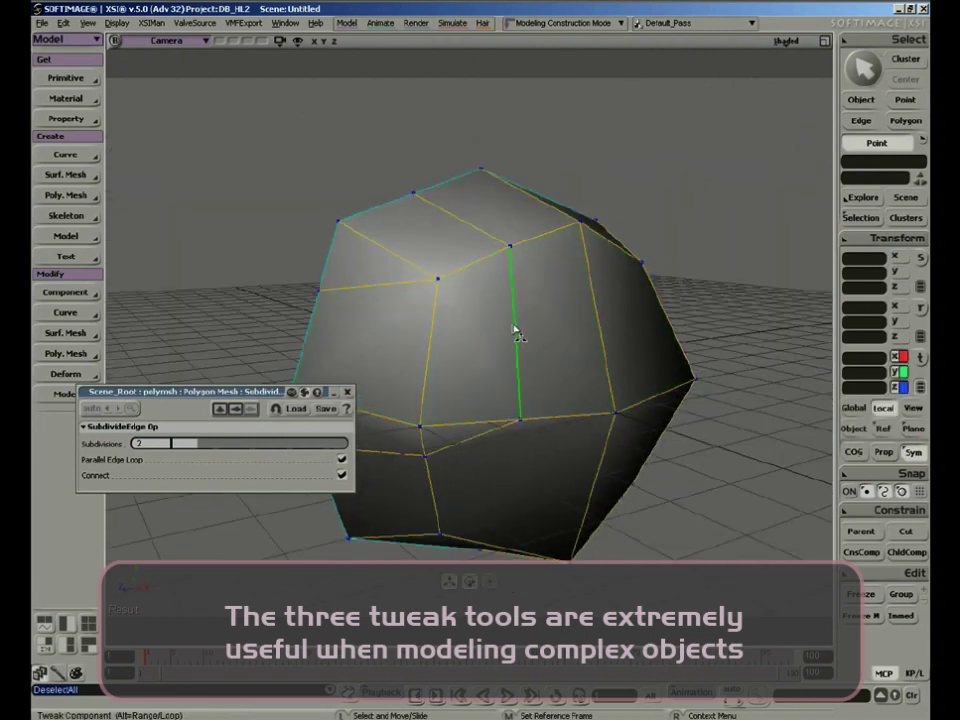
left_click_drag(515, 332, 437, 330)
left_click_drag(505, 318, 565, 310)
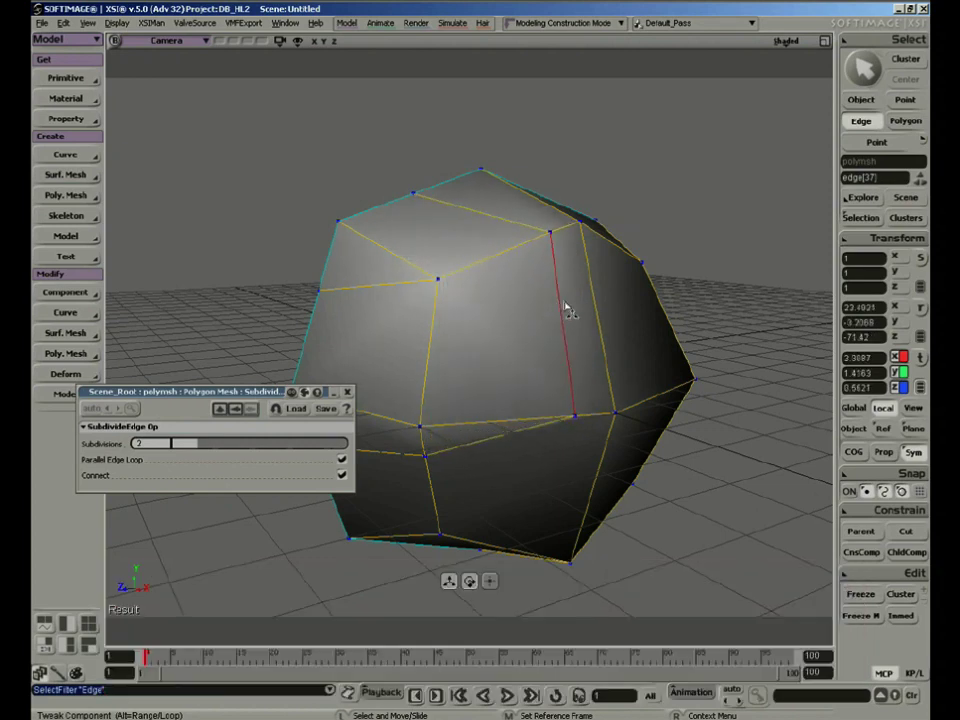
Step: Try moving the vertical side edge inward and outward from the front view, undoing each move
middle_click_drag(548, 313, 610, 305)
left_click_drag(592, 316, 546, 381)
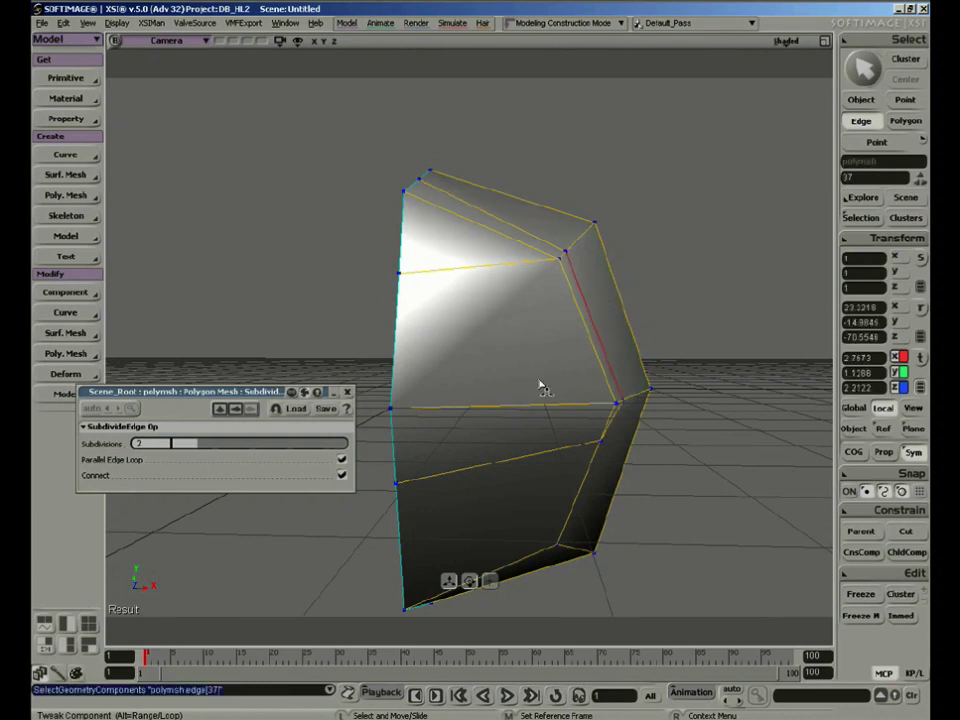
key("ctrl+z")
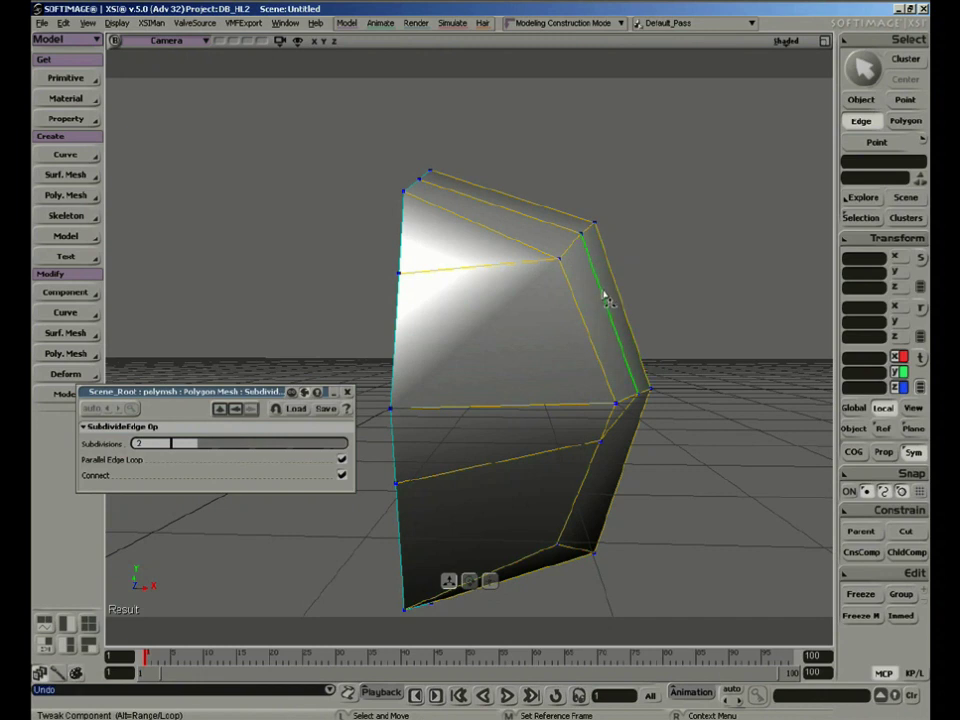
mouse_move(607, 300)
left_mouse_down()
mouse_move(544, 300)
mouse_move(658, 294)
mouse_move(673, 270)
mouse_move(571, 330)
mouse_move(690, 302)
mouse_move(564, 246)
mouse_move(600, 290)
mouse_move(713, 234)
mouse_move(583, 311)
mouse_move(669, 300)
mouse_move(553, 279)
mouse_move(660, 312)
mouse_move(643, 274)
left_mouse_up()
key("ctrl+z")
Step: Try welding the point below the front middle corner onto that corner, inspect the mesh, and undo the weld
right_click_drag(669, 317, 579, 401)
key("m")
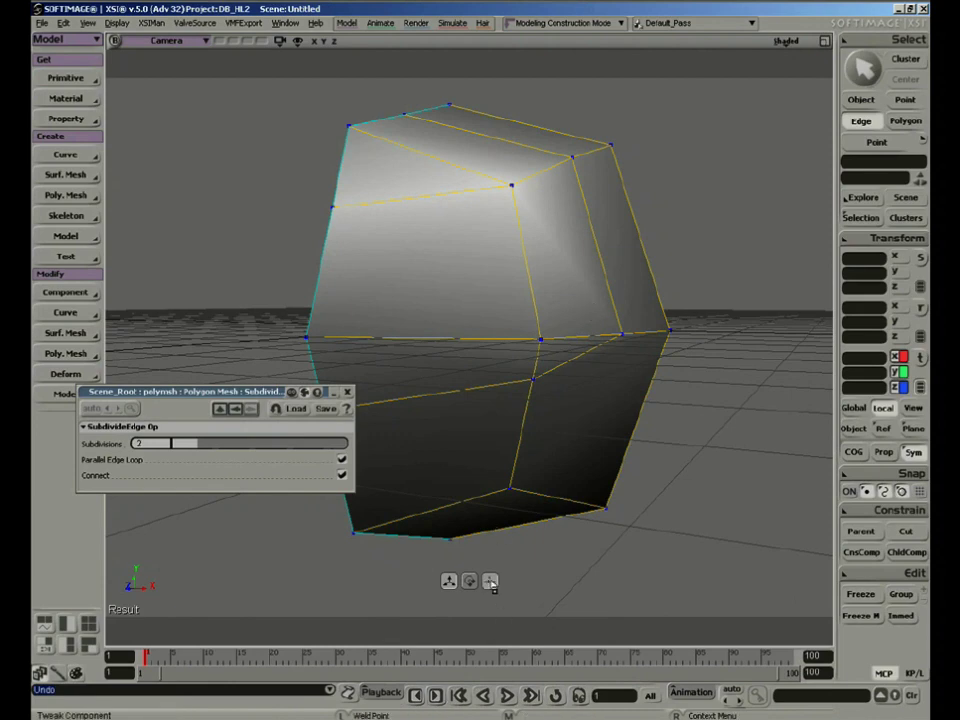
middle_click_drag(674, 287, 540, 386)
mouse_move(540, 386)
right_mouse_down()
mouse_move(535, 377)
mouse_move(537, 396)
right_mouse_up()
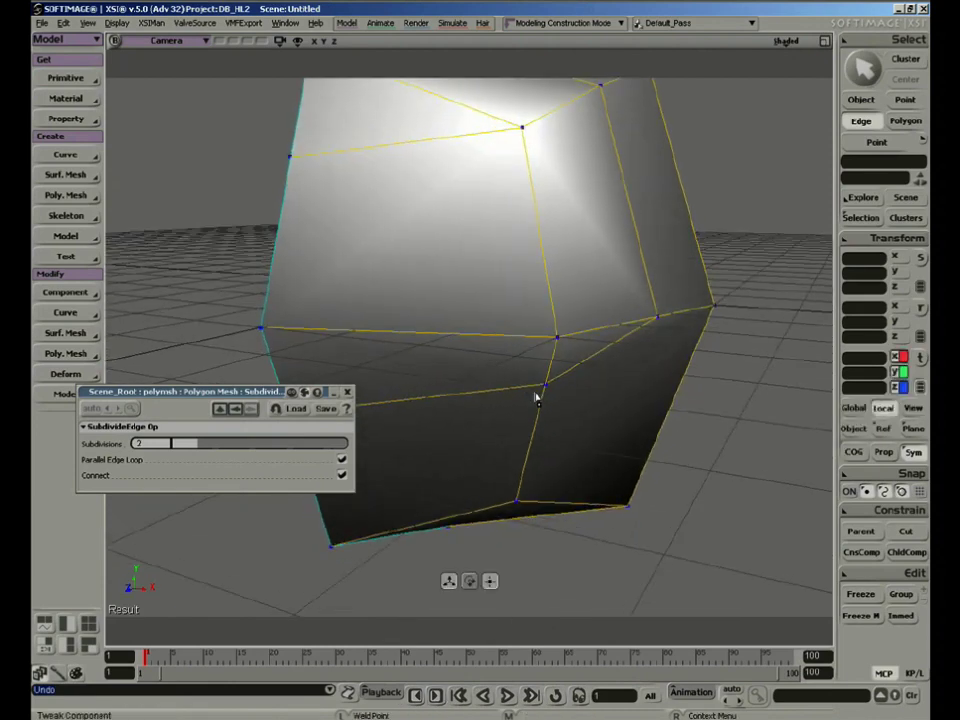
key("g")
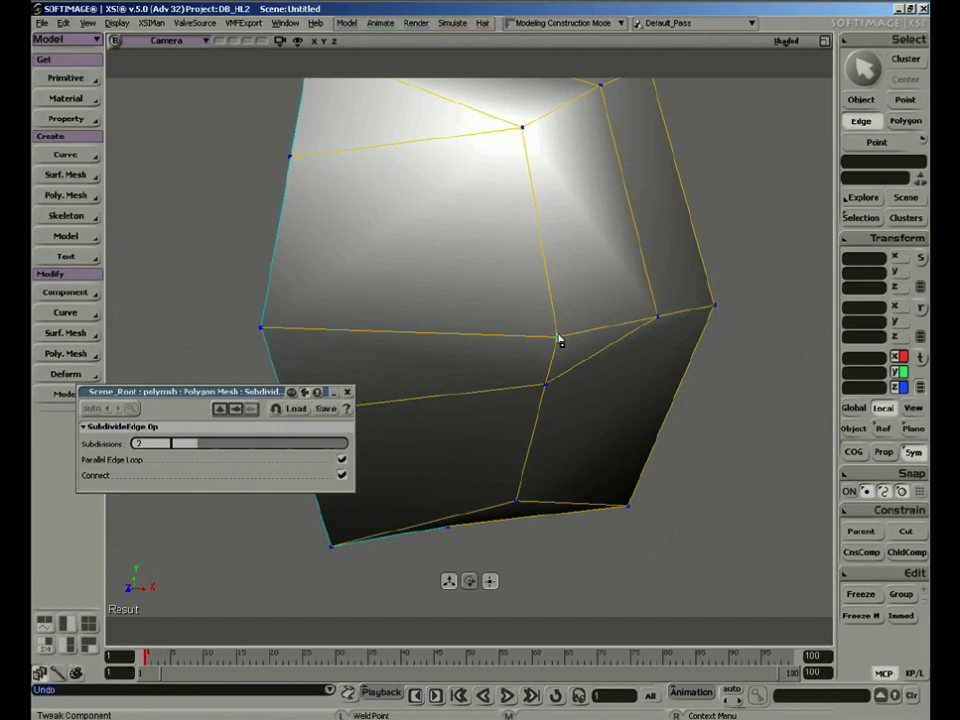
left_click_drag(546, 394, 557, 340)
key("s")
middle_click_drag(583, 409, 564, 356)
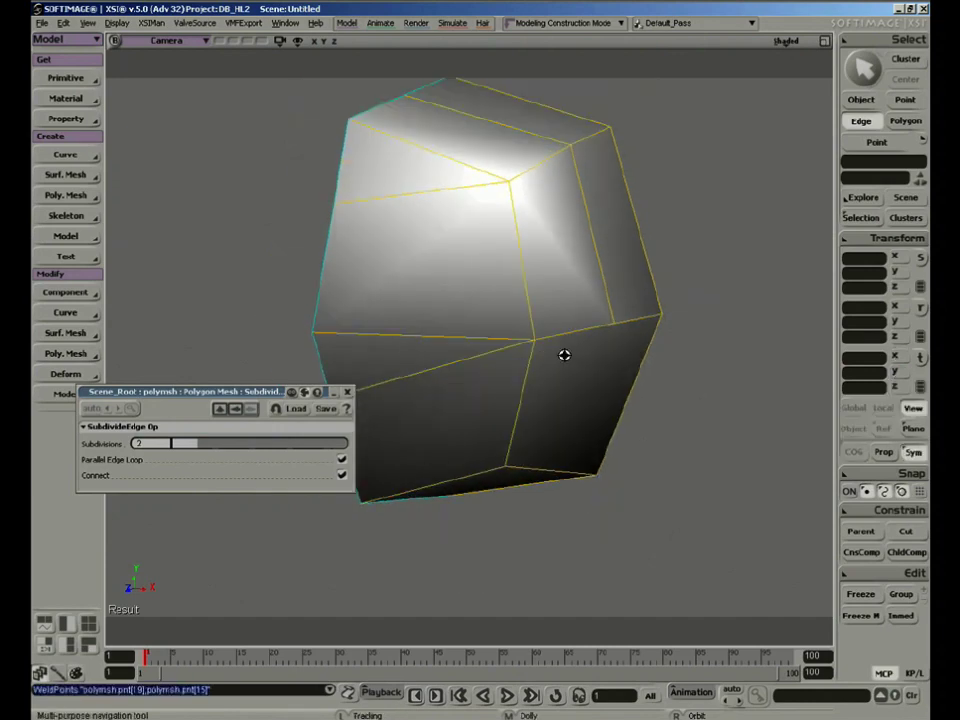
right_click_drag(564, 356, 478, 398)
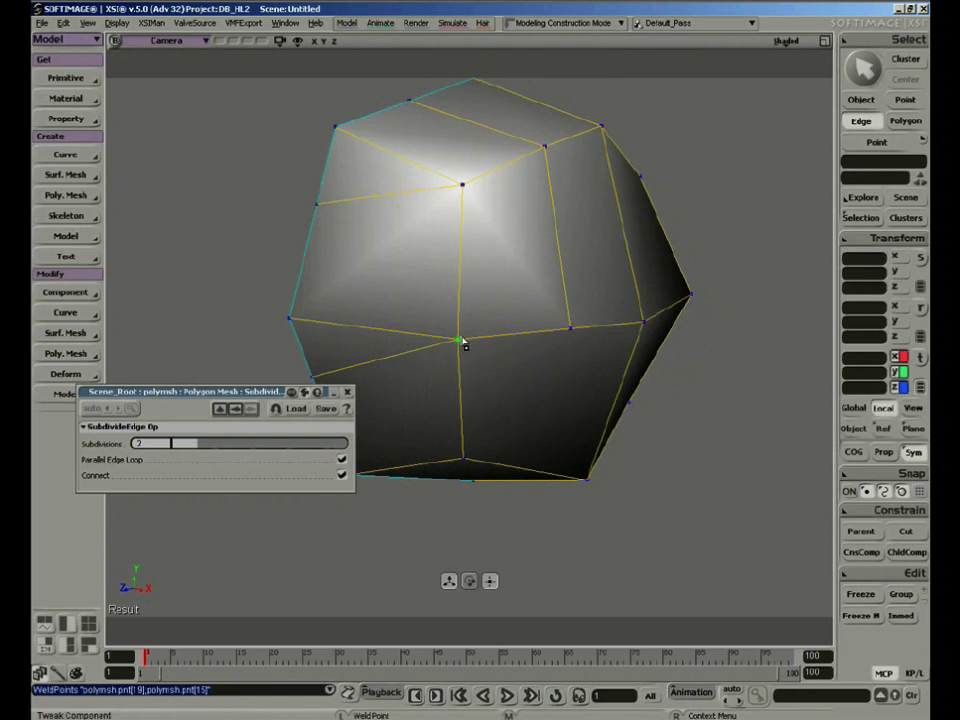
key("s")
right_click_drag(463, 343, 517, 275)
key("ctrl+z")
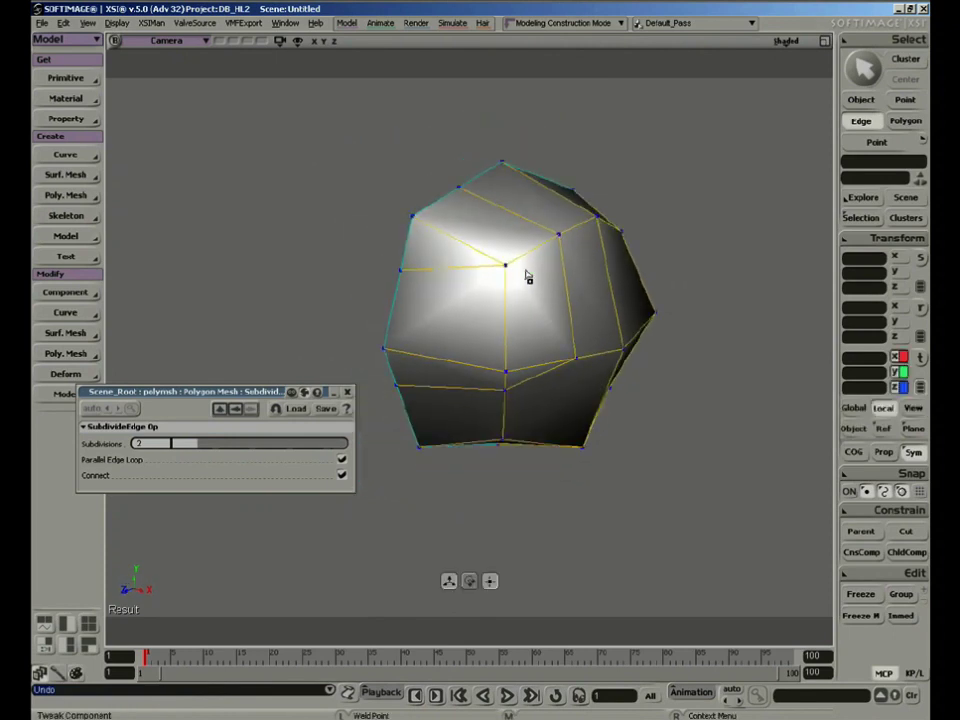
Step: Add an edge from the upper front corner point across to the neighbouring vertical side edge
key("backslash")
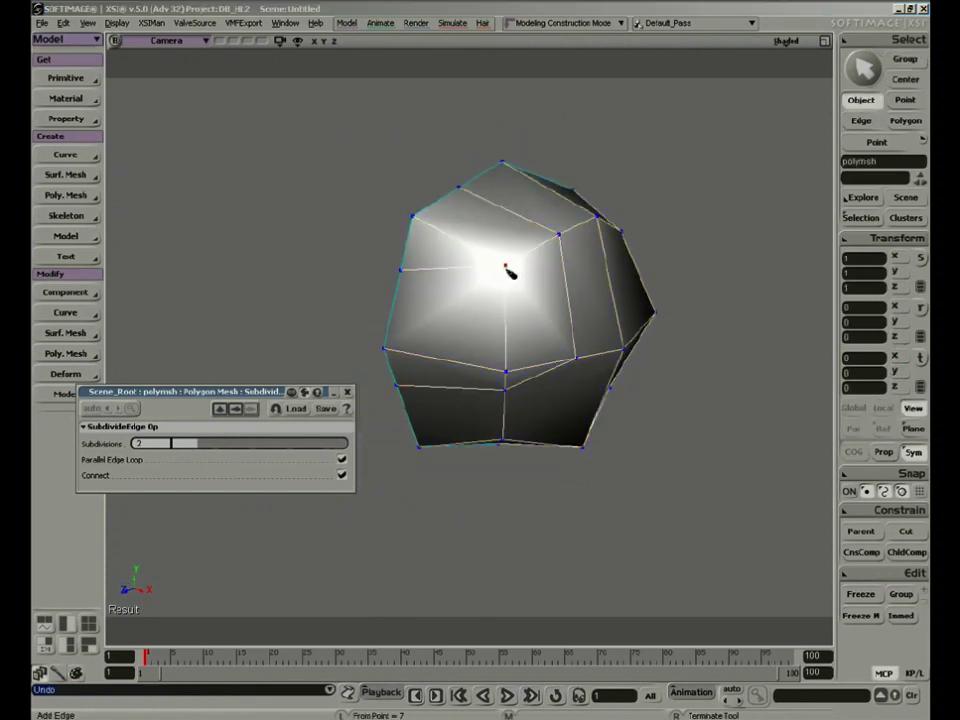
key("s")
right_click_drag(570, 281, 493, 410)
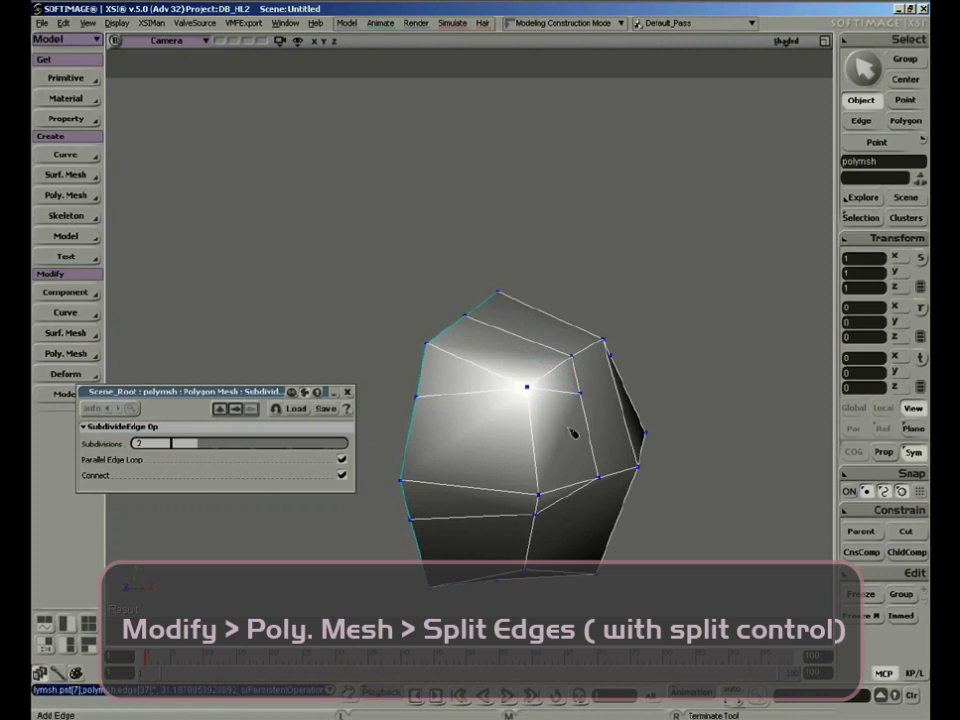
Step: Split the horizontal edge across the upper front at a ratio of 50 with Parallel Edge Loop enabled
right_click_drag(572, 432, 546, 287)
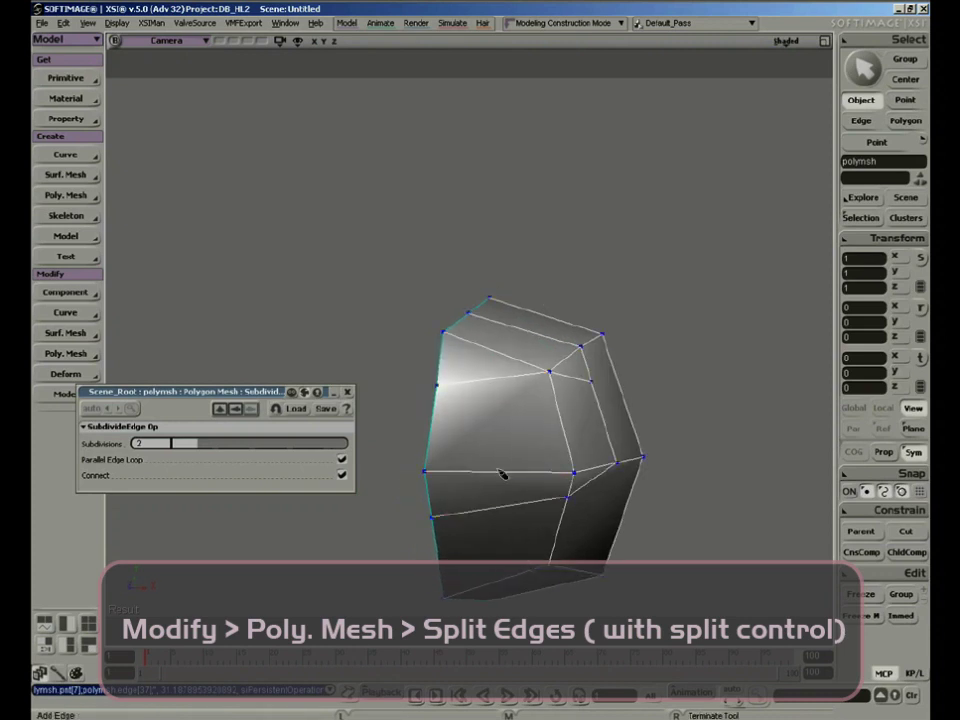
right_click(489, 390)
right_click(496, 387)
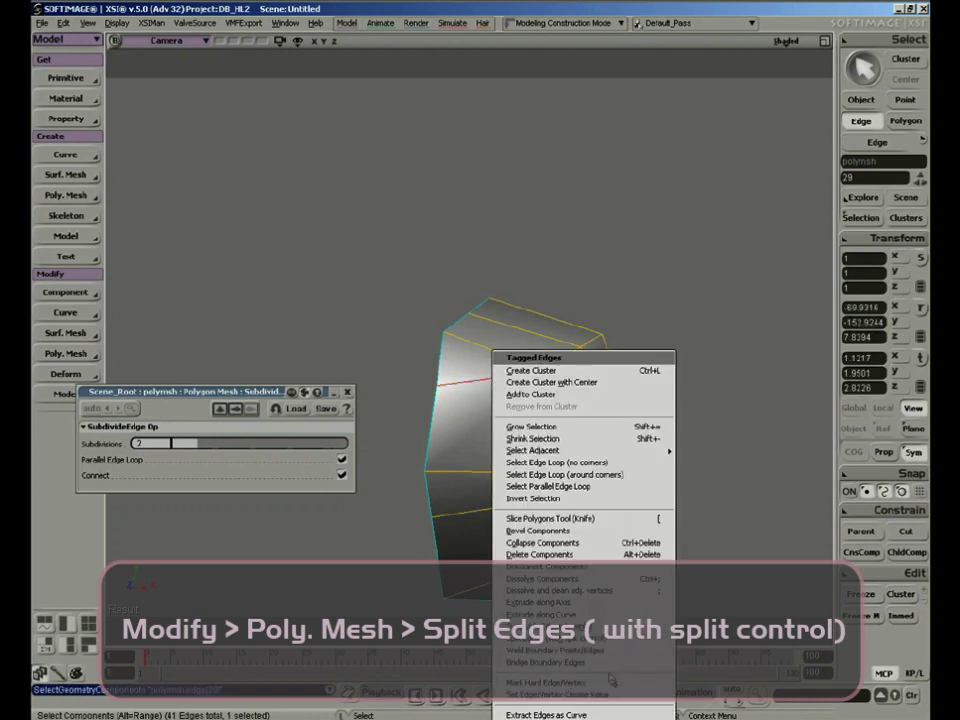
left_click(612, 638)
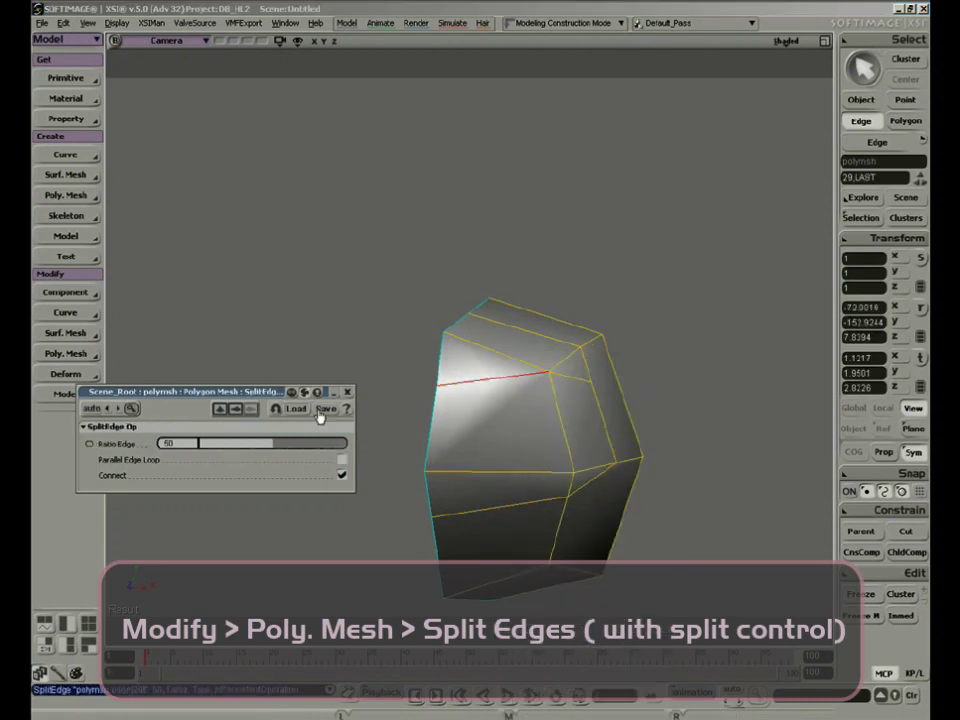
left_click(342, 460)
key("s")
right_click_drag(503, 357, 452, 497)
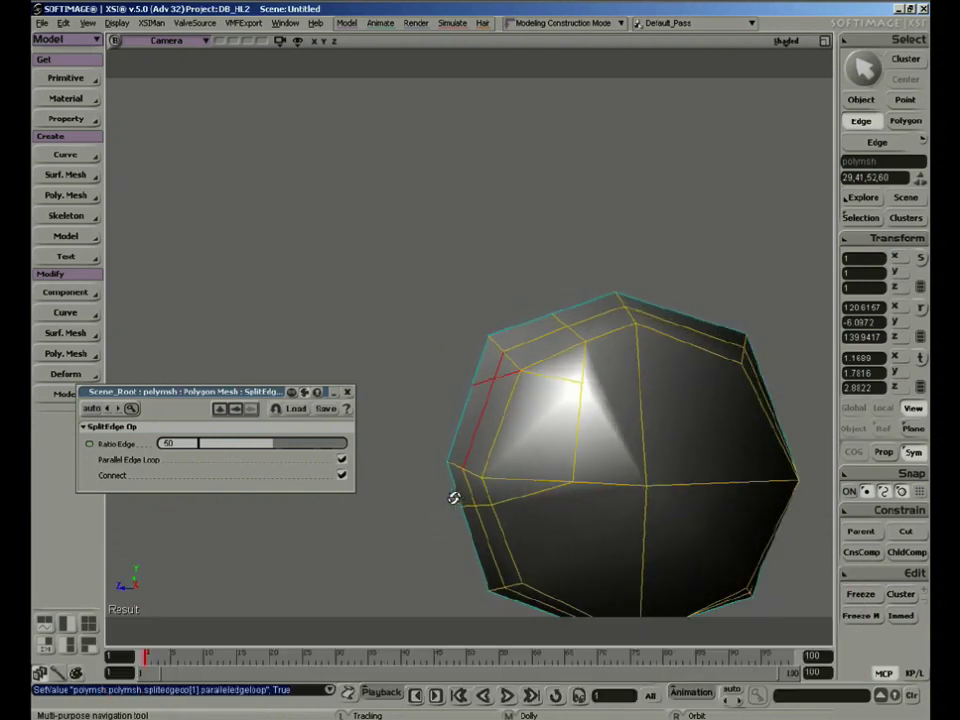
Step: Pull the points on and beside the upper front border outward with proportional editing on to round the helmet's profile
key("m")
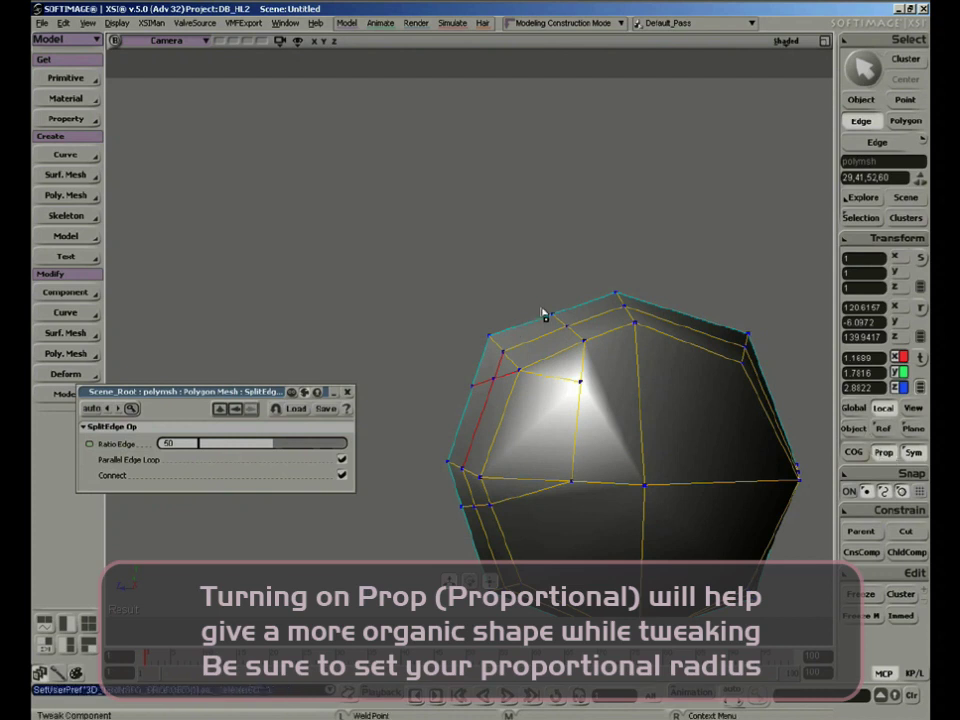
left_click_drag(552, 321, 547, 313)
key("ctrl+z")
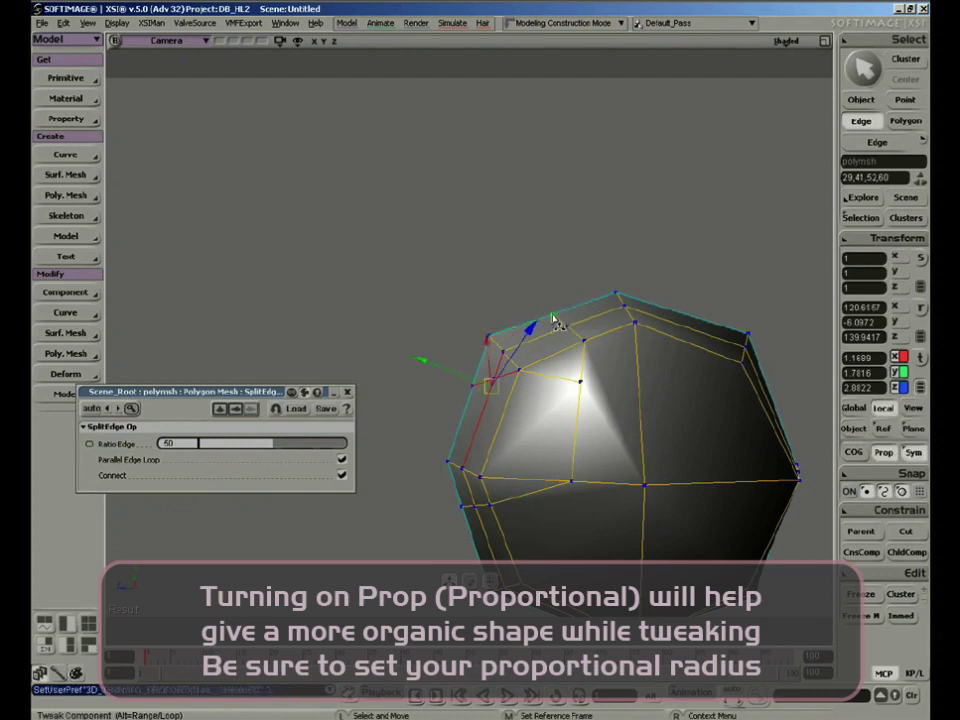
left_click_drag(552, 316, 546, 298)
left_click_drag(475, 390, 457, 386)
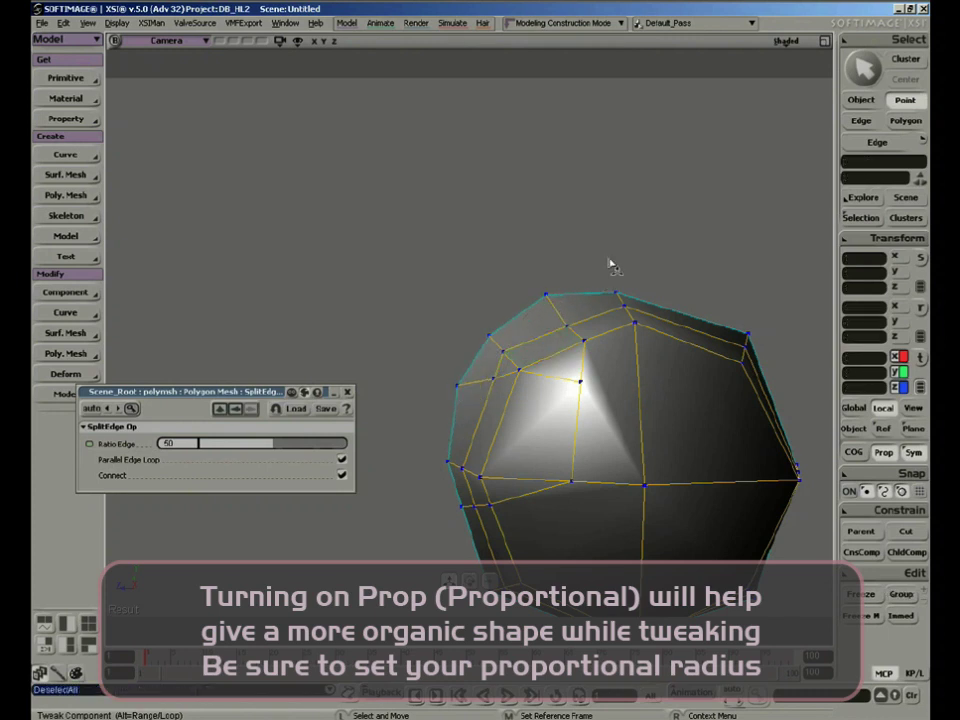
left_click_drag(569, 316, 561, 305)
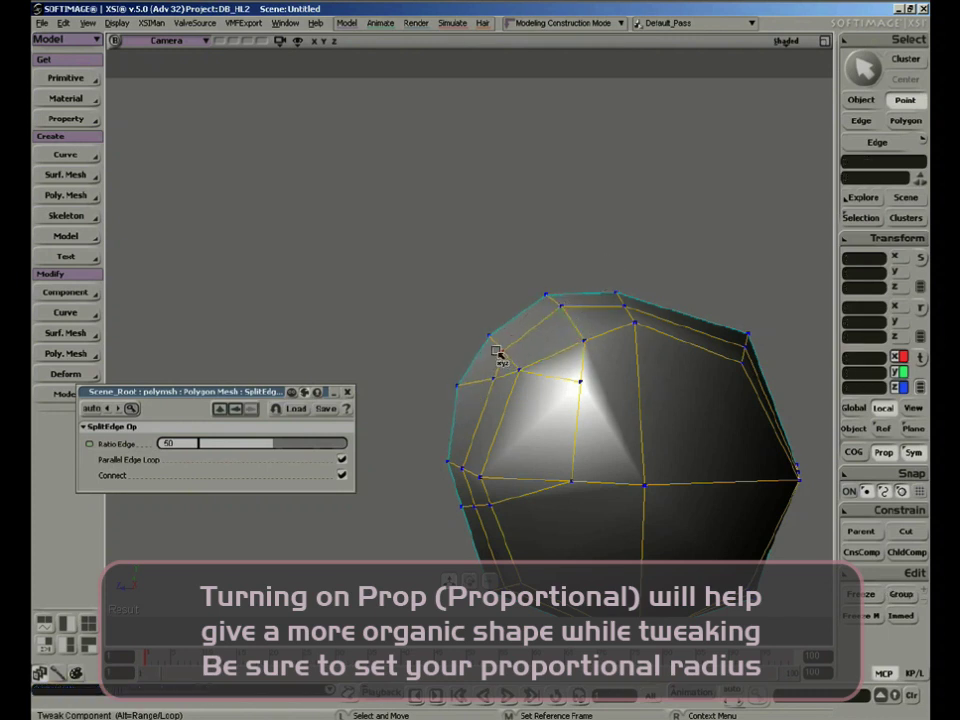
left_click_drag(477, 379, 472, 368)
Step: Pull the points around the upper side corner of the face area outward and forward to round the helmet's side
right_click_drag(516, 381, 485, 394)
left_click_drag(526, 374, 516, 368)
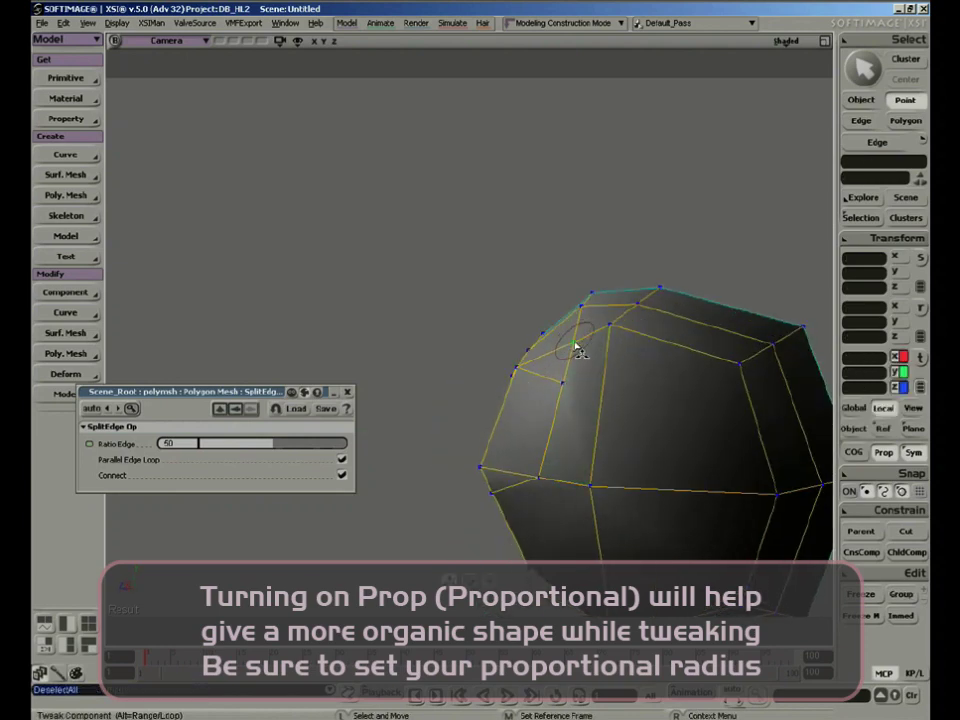
key("s")
right_click_drag(574, 336, 576, 372)
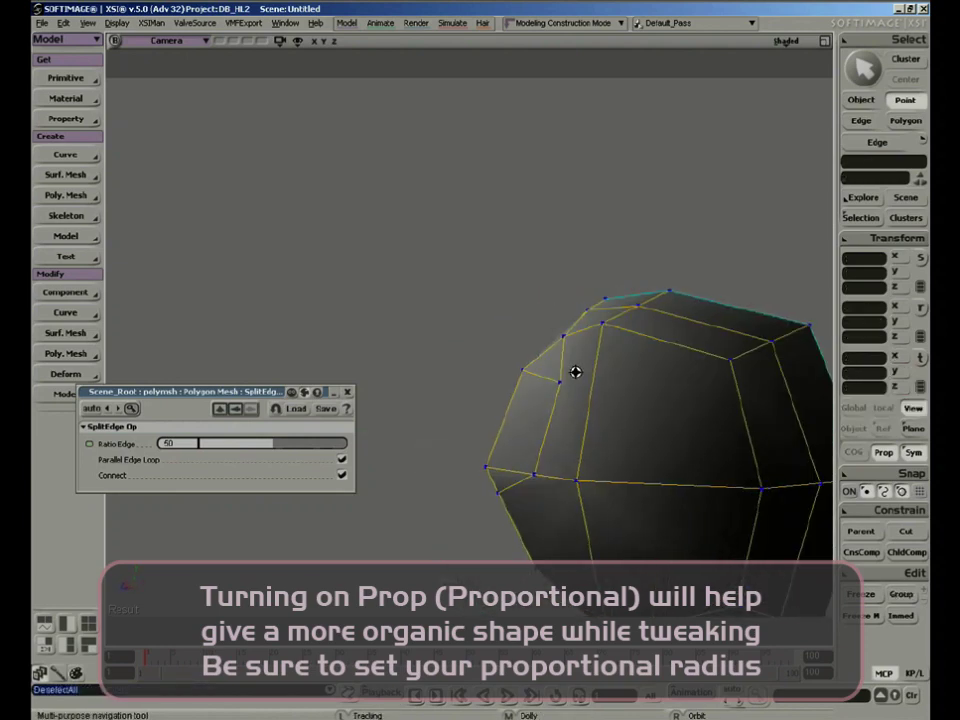
key("m")
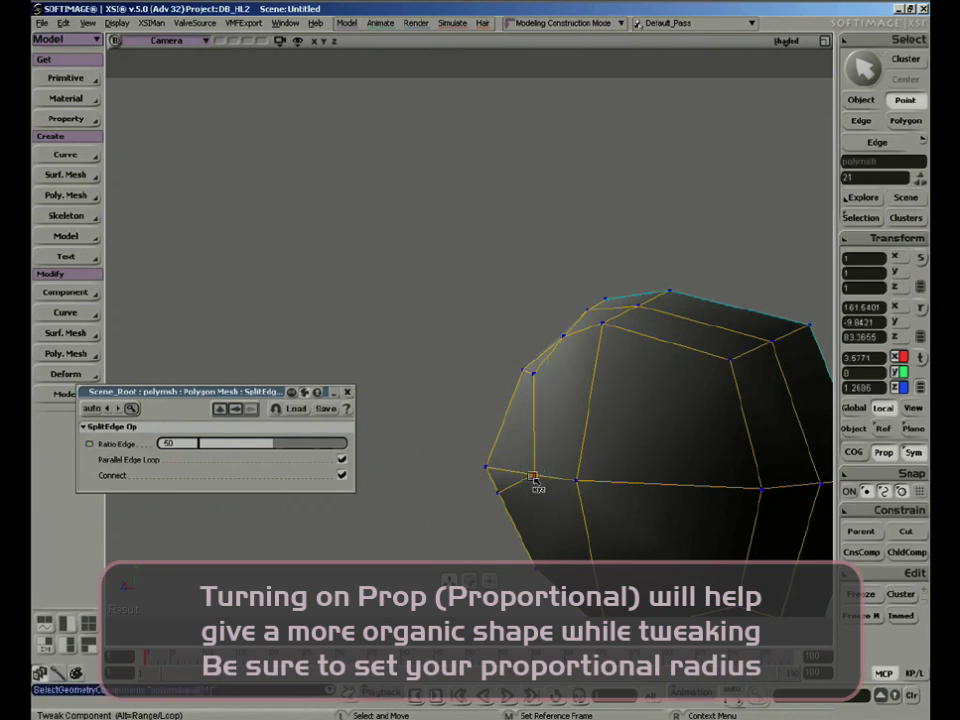
key("s")
right_click_drag(512, 484, 643, 403)
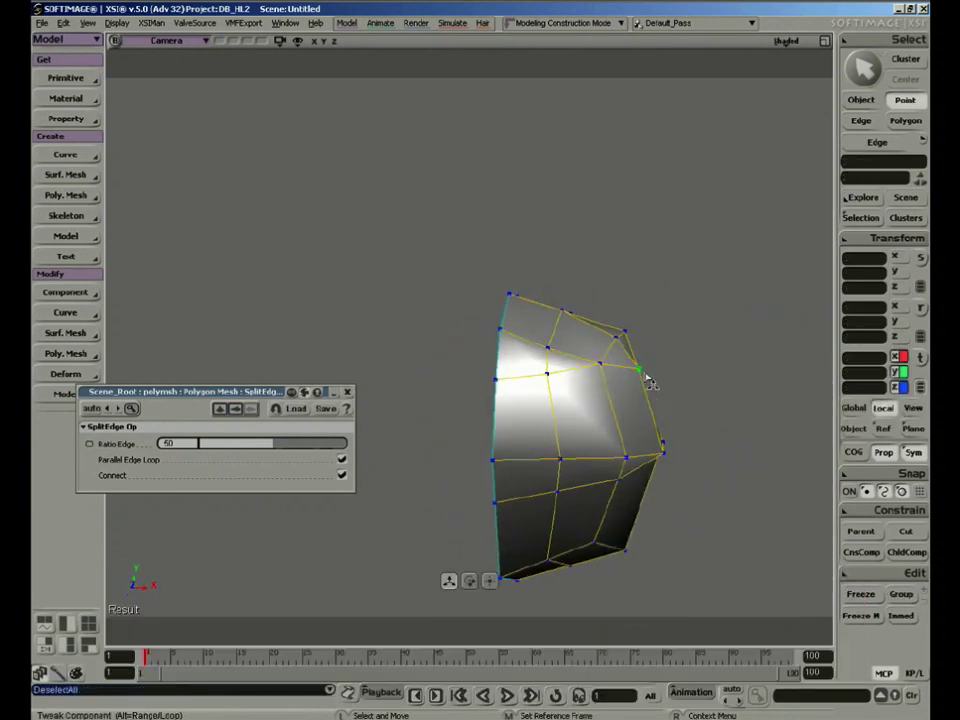
Step: Select the six polygons of the front visor area and extrude them in place by duplicating them
key("s")
right_click_drag(596, 372, 572, 437)
key("u")
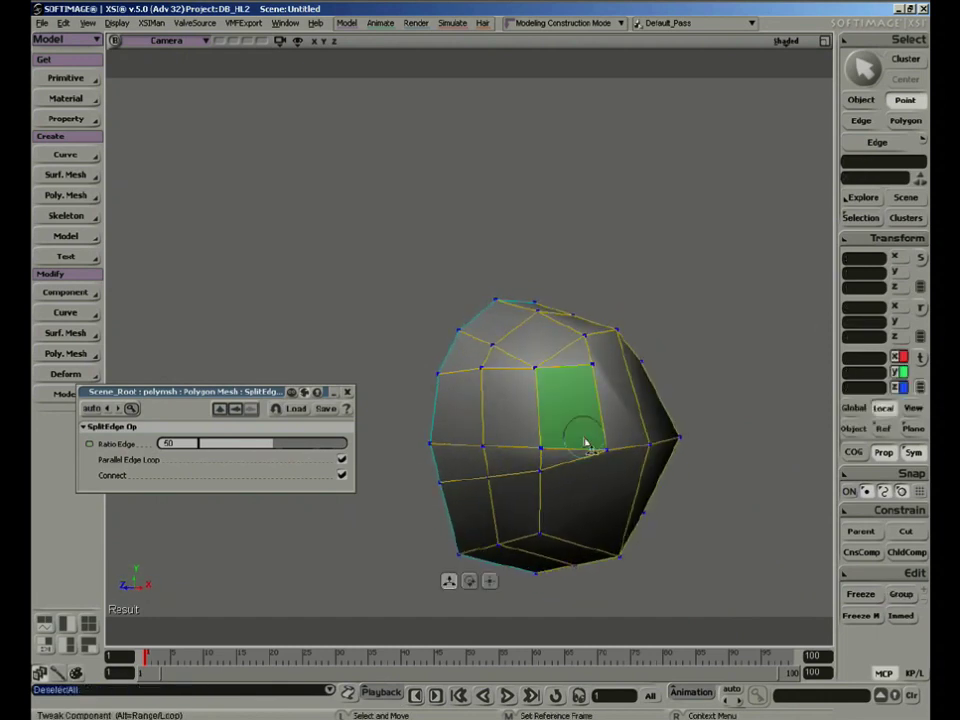
left_click_drag(516, 423, 559, 455)
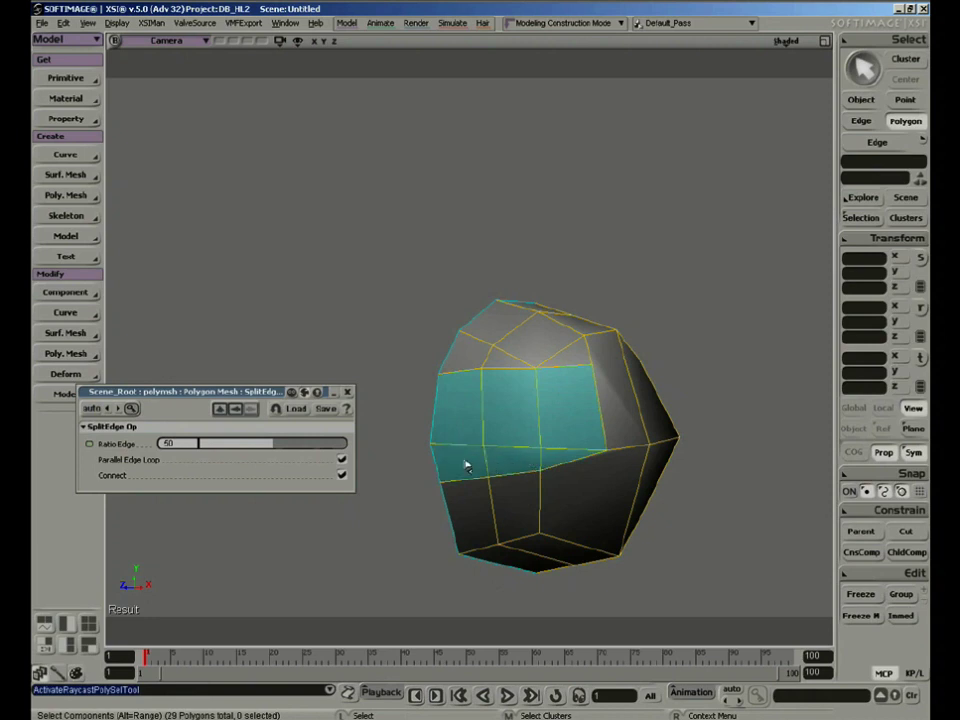
left_click_drag(466, 466, 510, 448)
right_click_drag(510, 448, 488, 462)
key("ctrl+d")
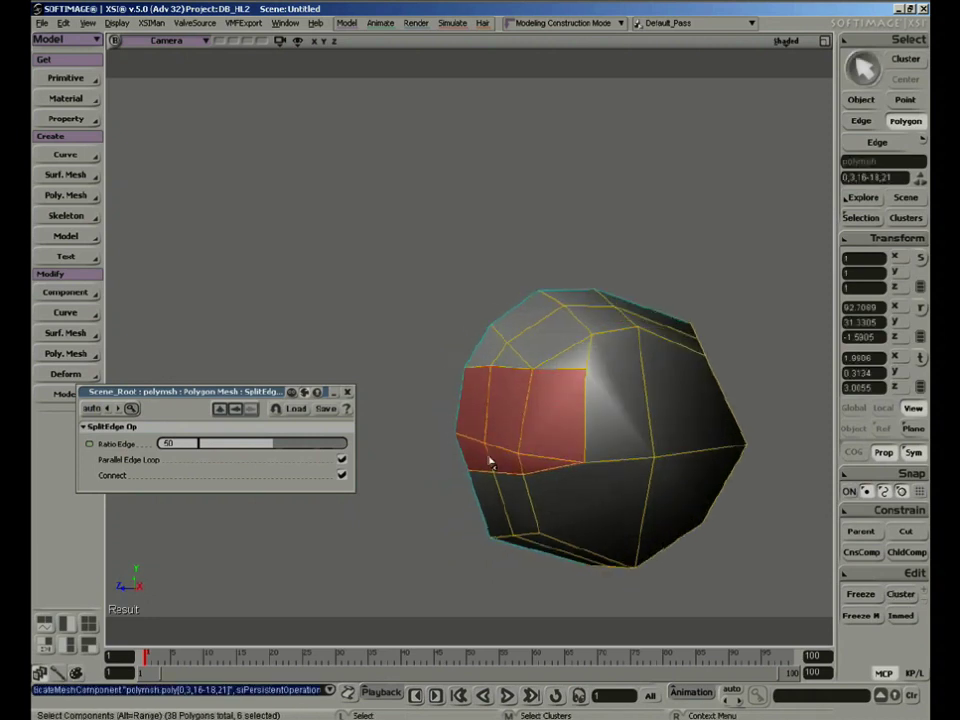
Step: Turn off proportional editing and scale the duplicated visor polygons down to form a thin inset rim
key("s")
left_click(883, 452)
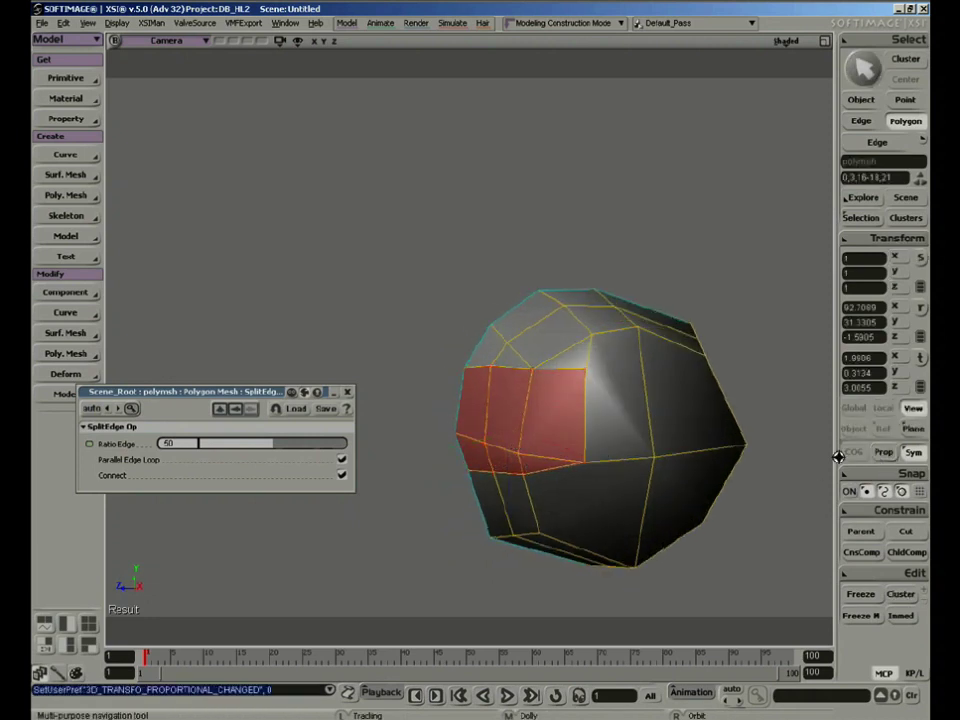
key("x")
left_click_drag(508, 438, 478, 446)
Step: Extrude the inset visor polygons again and move them inward to recess the visor
key("ctrl+d")
key("s")
right_click_drag(525, 461, 553, 437)
middle_click_drag(553, 437, 499, 548)
left_click_drag(499, 548, 501, 422)
right_click_drag(501, 422, 491, 404)
key("v")
Step: Delete the four rim and recess-wall polygons along the symmetry border of the visor
key("u")
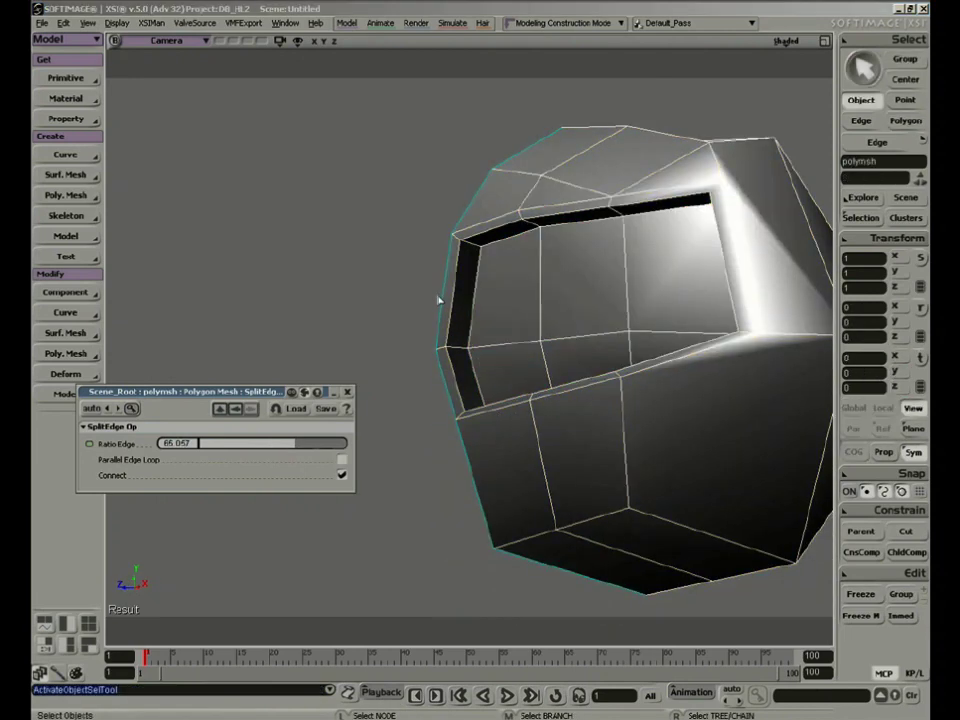
left_click(451, 376)
key("Delete")
key("s")
right_click_drag(581, 416, 609, 365)
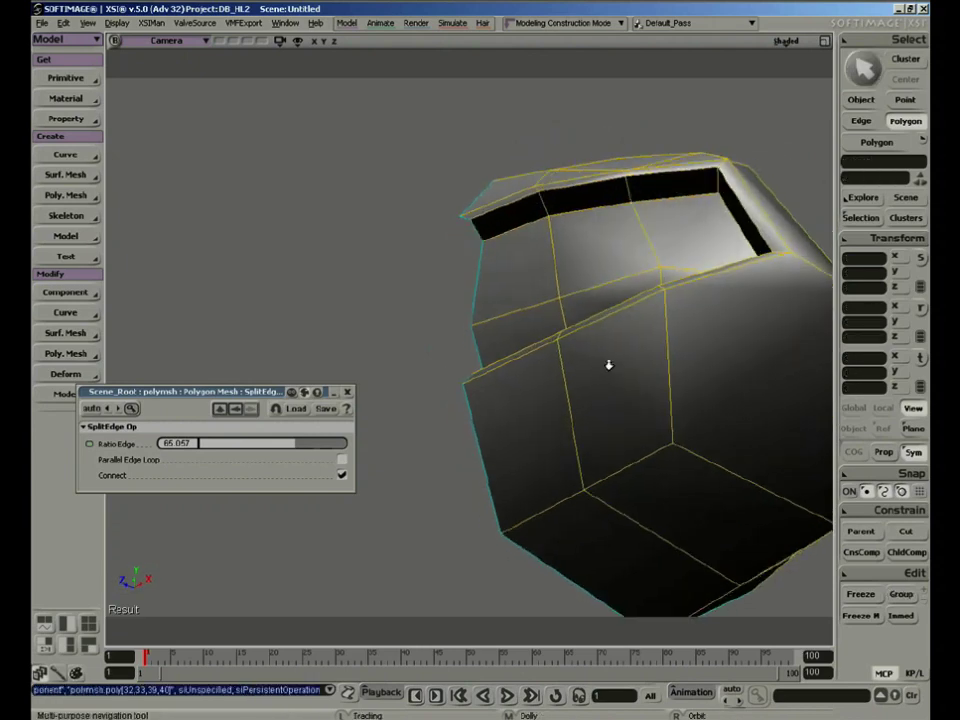
middle_click_drag(609, 365, 618, 345)
right_click_drag(618, 345, 643, 404)
left_click_drag(643, 404, 591, 358)
right_click_drag(591, 358, 590, 332)
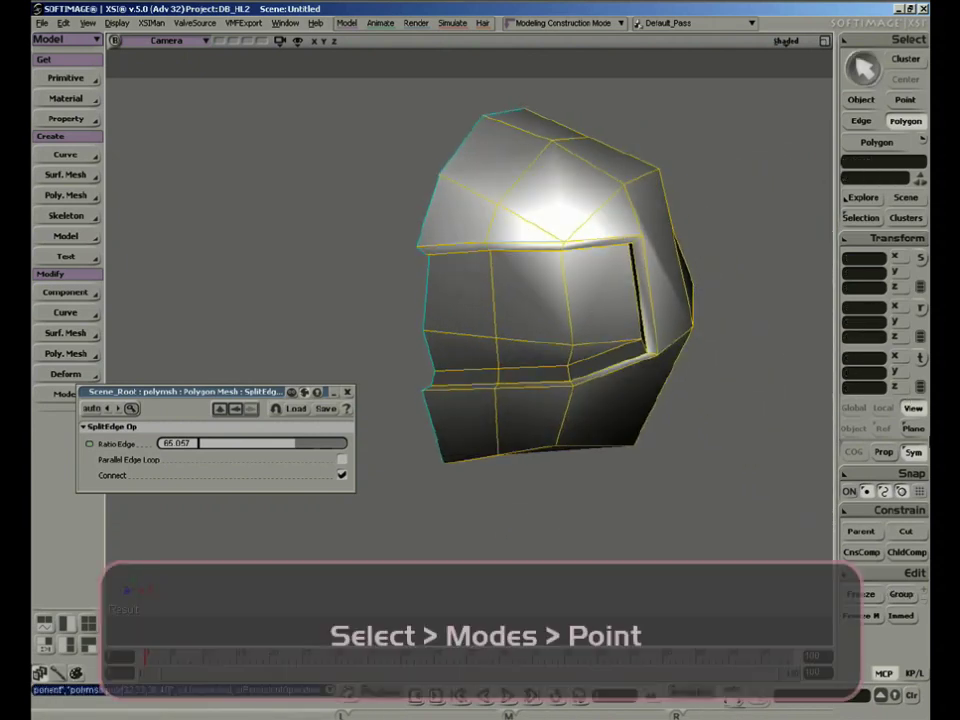
Step: Turn proportional editing back on and try raising a middle point on the visor opening's upper rim, undoing the move
left_click(884, 453)
key("m")
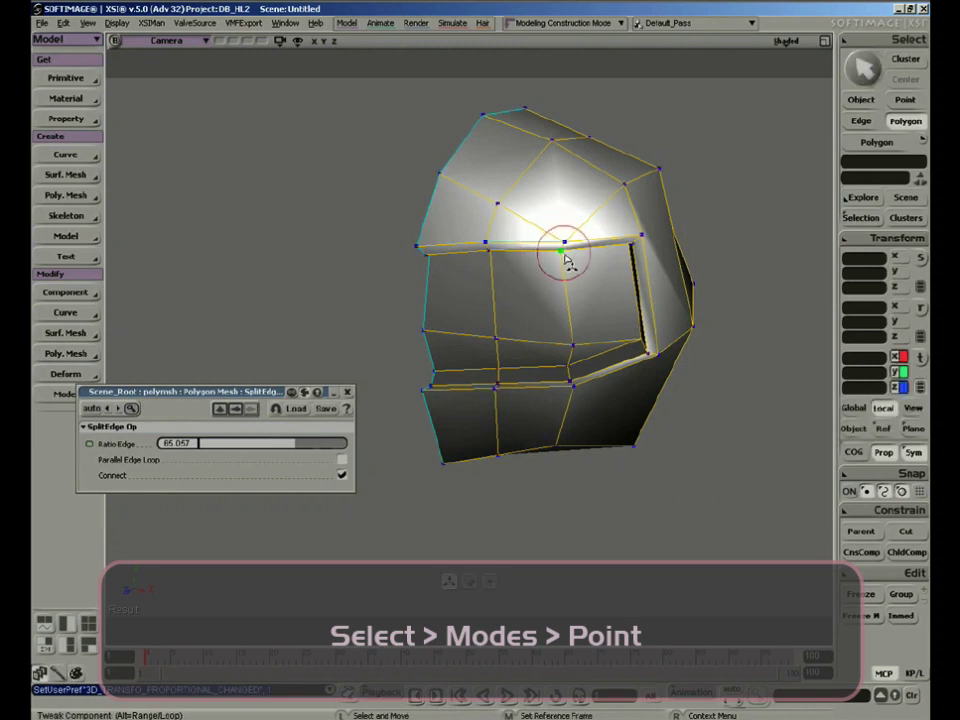
key("s")
right_click_drag(523, 296, 532, 279)
left_click(566, 234)
left_click_drag(565, 233, 564, 213)
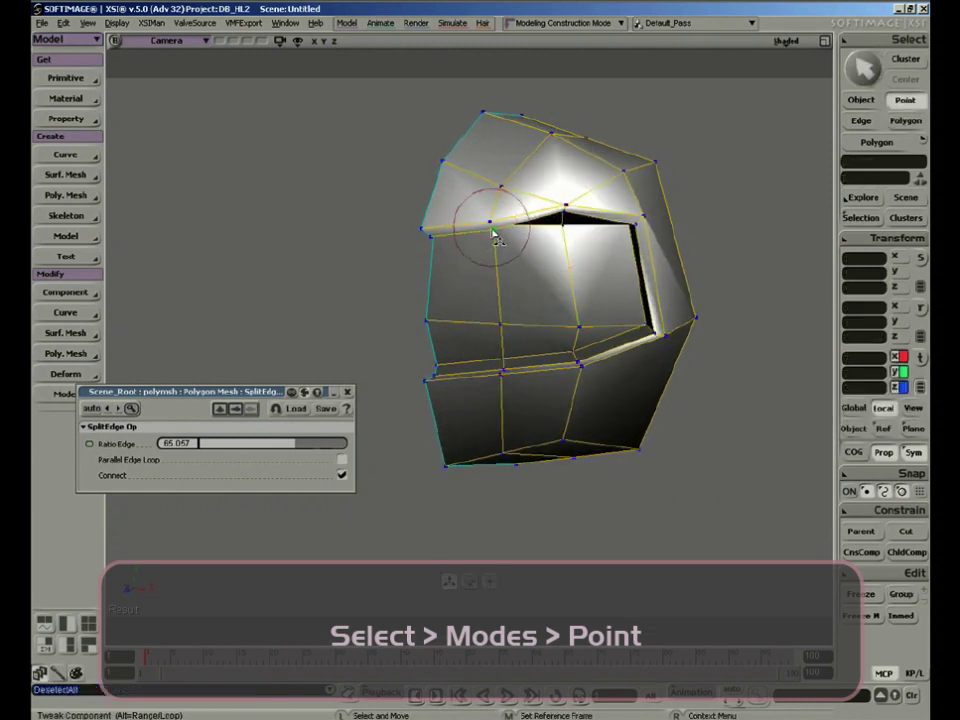
key("ctrl+z")
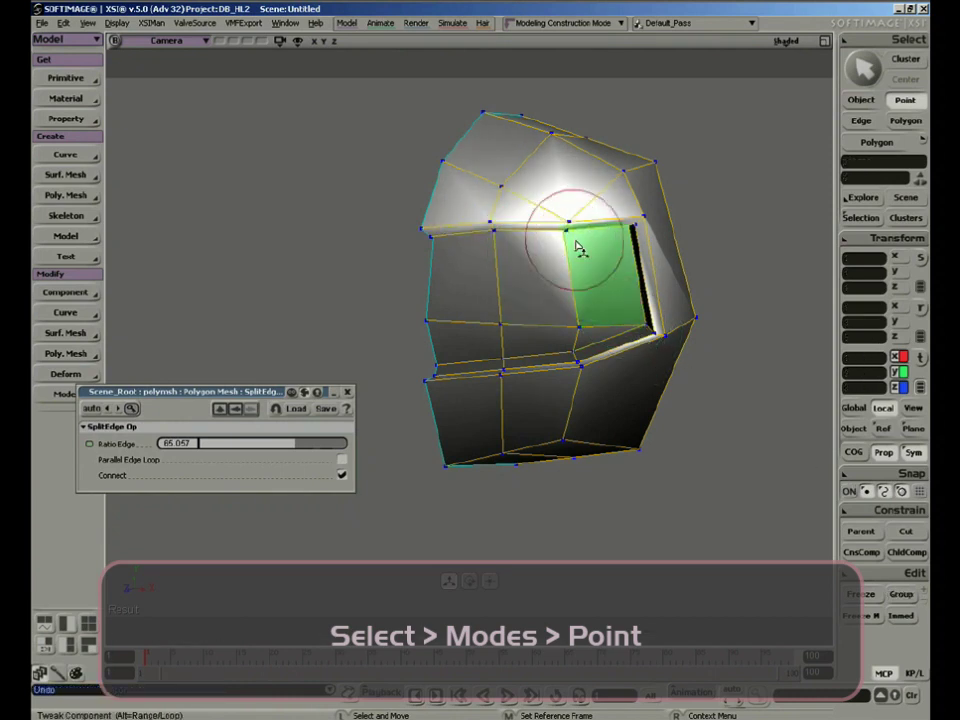
Step: Adjust the two middle points along the visor opening's upper rim and check the rim from several angles
key("s")
right_click_drag(577, 246, 561, 247)
middle_click_drag(561, 247, 561, 283)
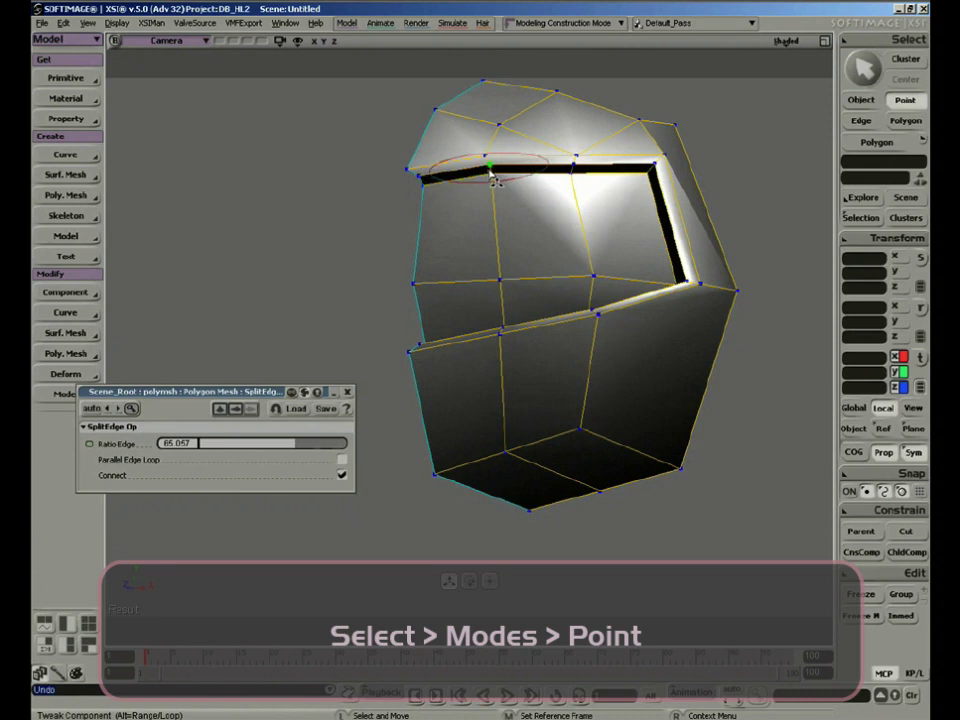
left_click_drag(493, 179, 493, 161)
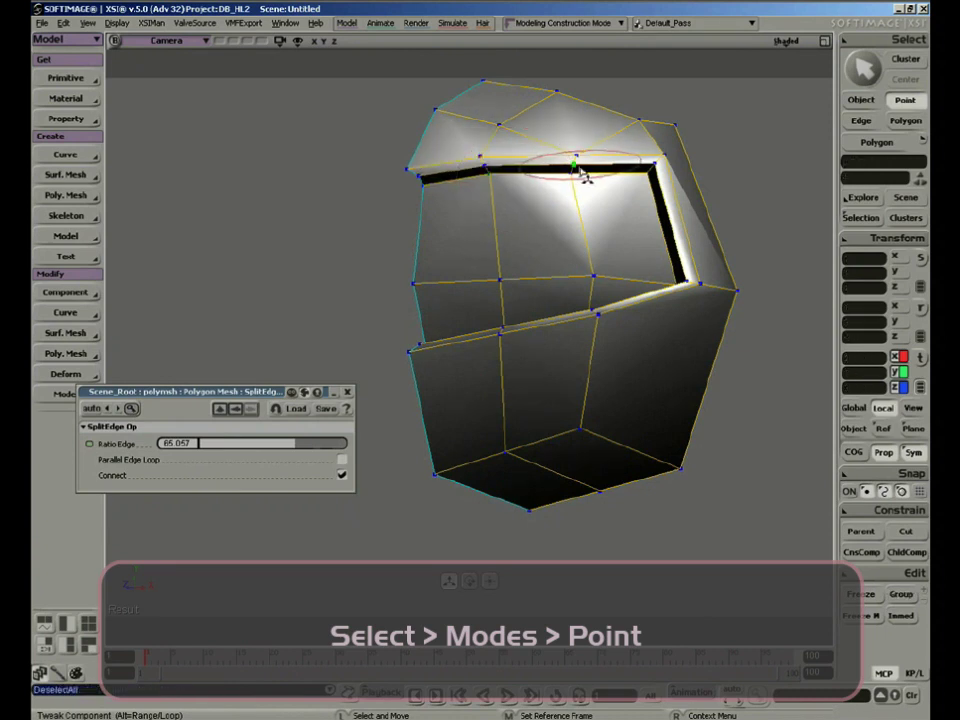
left_click_drag(577, 163, 577, 152)
key("s")
right_click_drag(630, 178, 640, 270)
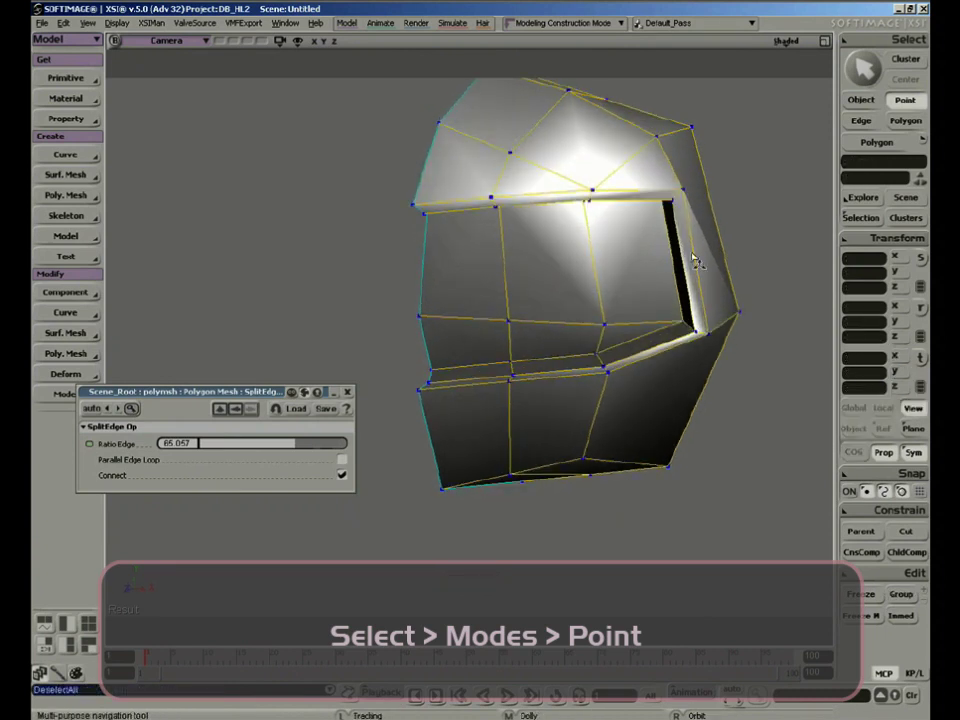
key("s")
right_click_drag(757, 367, 722, 381)
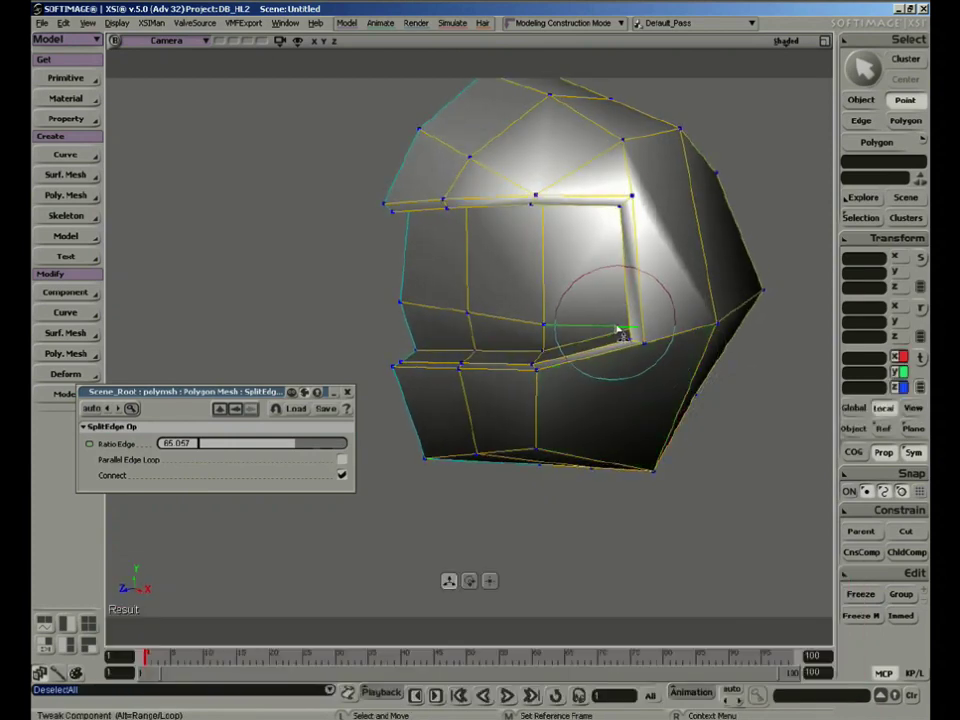
key("s")
middle_click_drag(621, 400, 647, 328)
Step: Switch to Point selection mode with the Paint tool and select the points at the visor opening's lower rear corner
key("space")
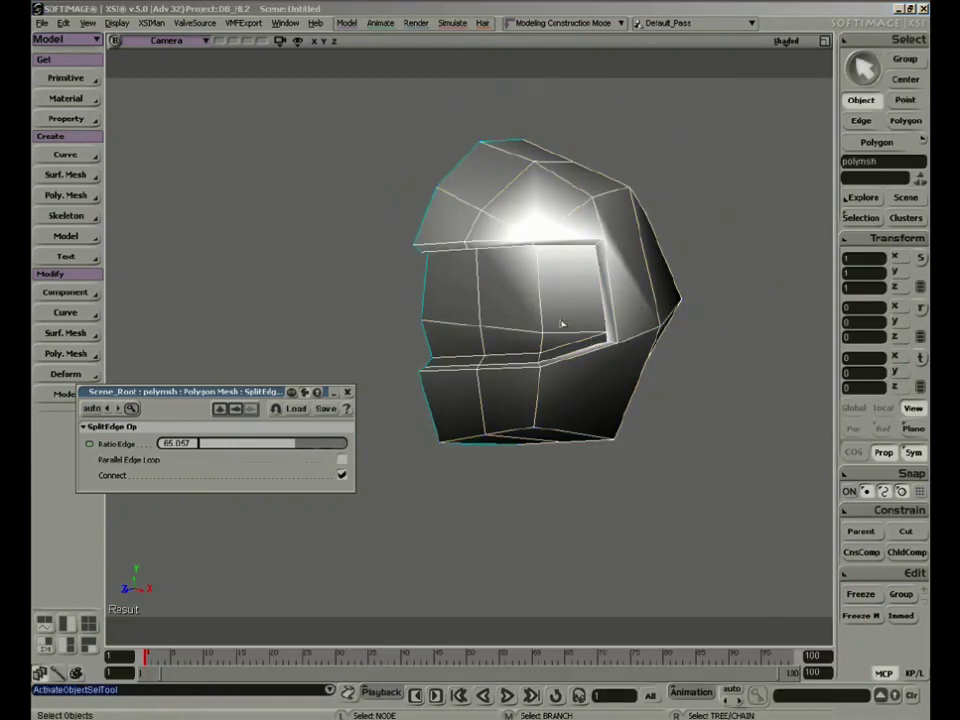
left_click(908, 39)
mouse_move(707, 45)
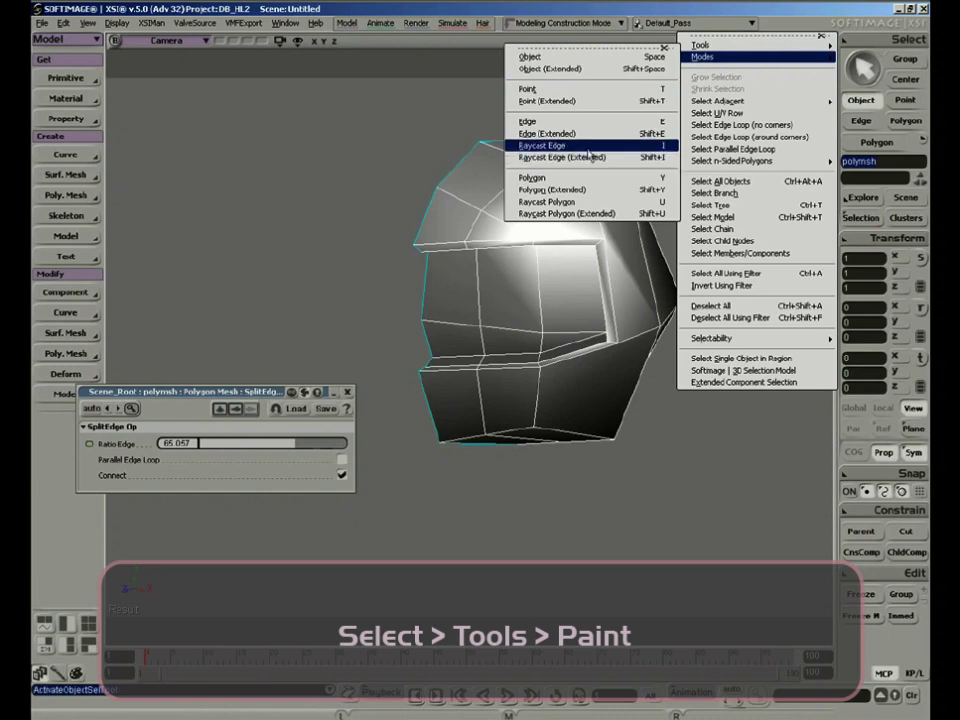
left_click(600, 91)
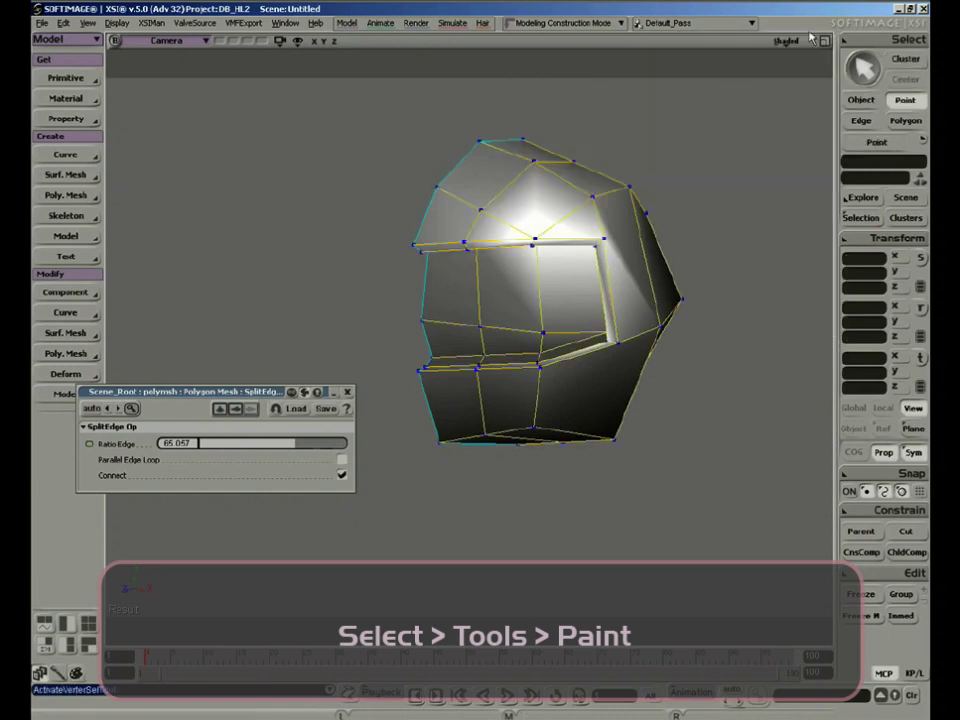
left_click(876, 42)
mouse_move(745, 47)
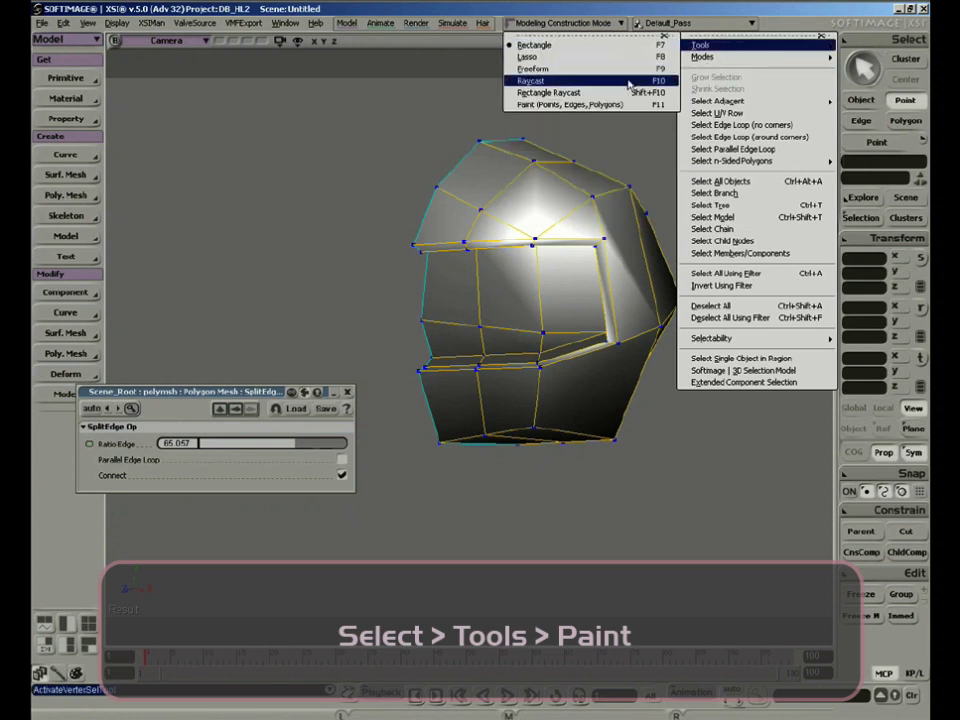
left_click(608, 105)
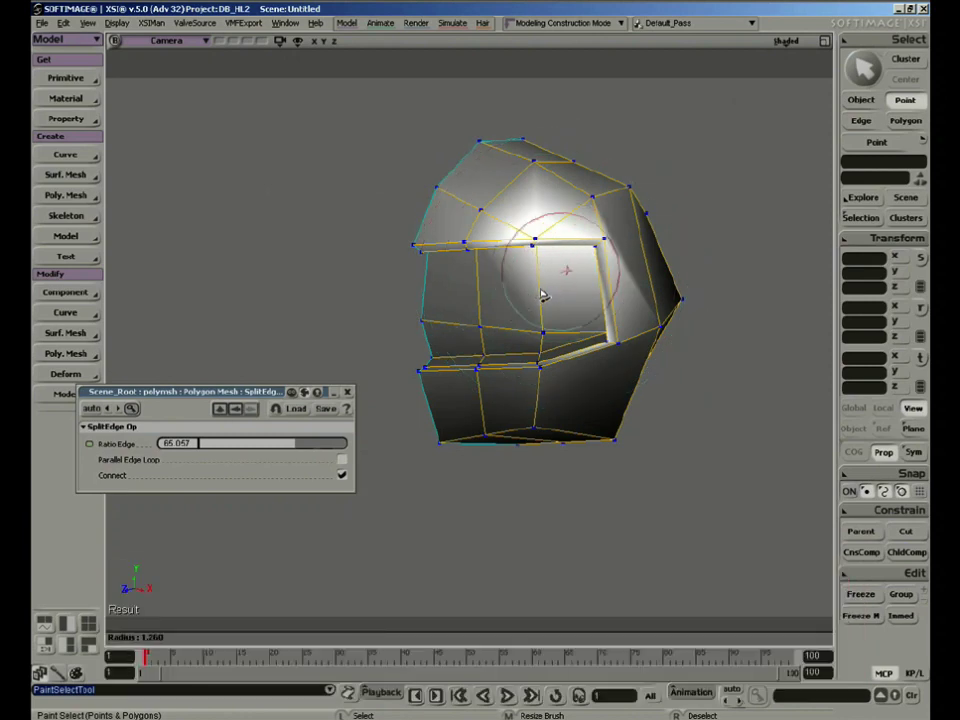
left_click(611, 349)
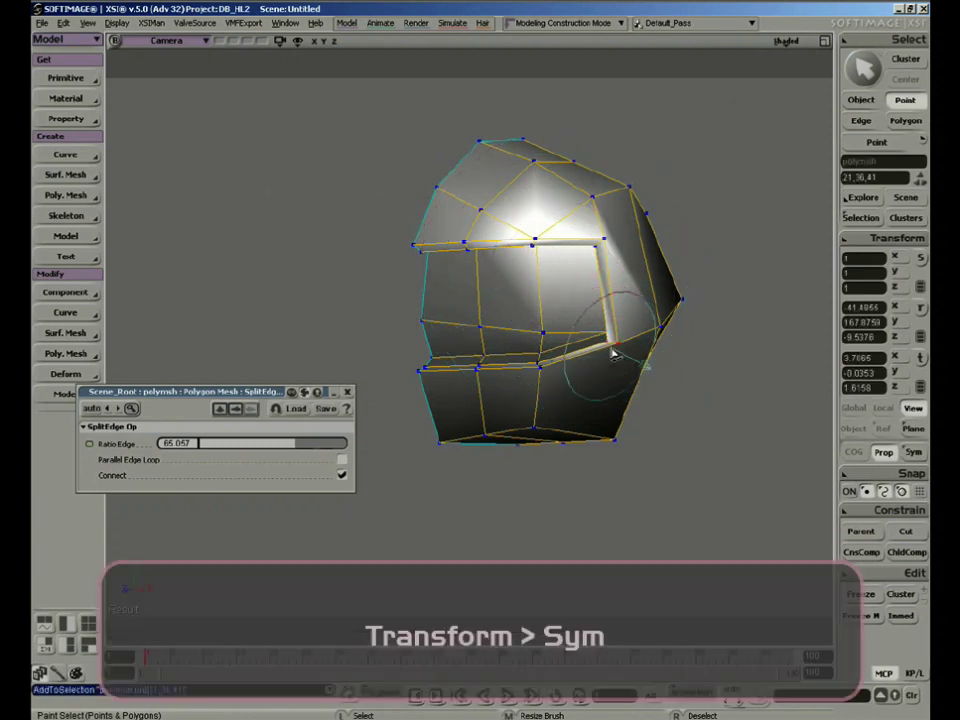
Step: Raise the visor opening's lower rear corner and the neighbouring points along its lower rim
key("s")
mouse_move(613, 352)
right_mouse_down()
mouse_move(662, 367)
mouse_move(669, 330)
mouse_move(625, 348)
mouse_move(546, 315)
mouse_move(660, 356)
mouse_move(632, 343)
mouse_move(649, 360)
mouse_move(590, 365)
mouse_move(593, 354)
mouse_move(624, 356)
right_mouse_up()
key("m")
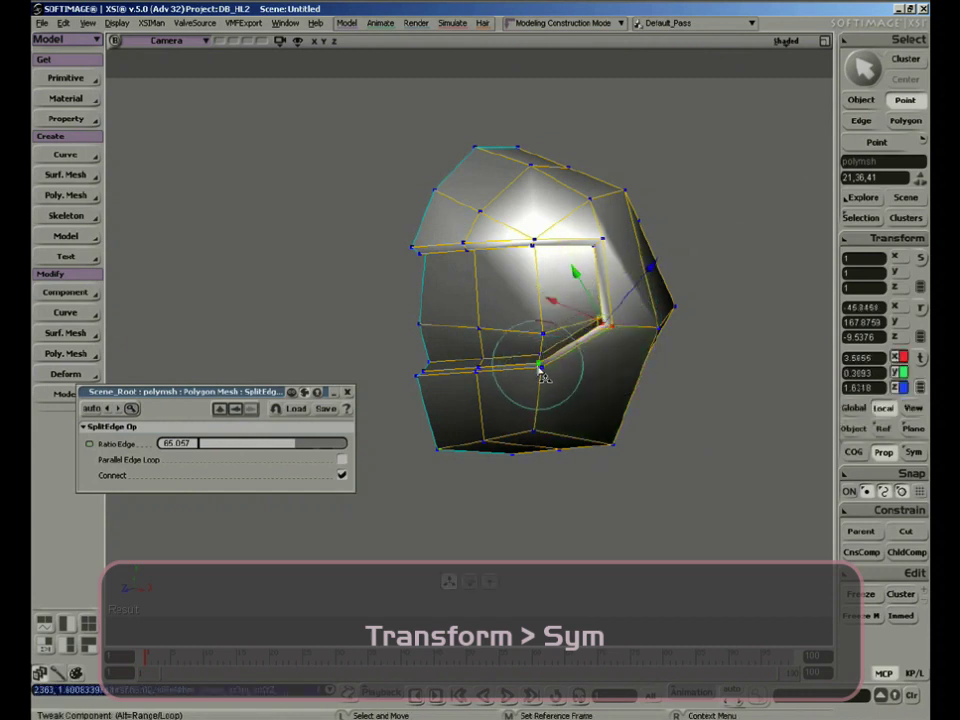
left_click_drag(542, 369, 542, 357)
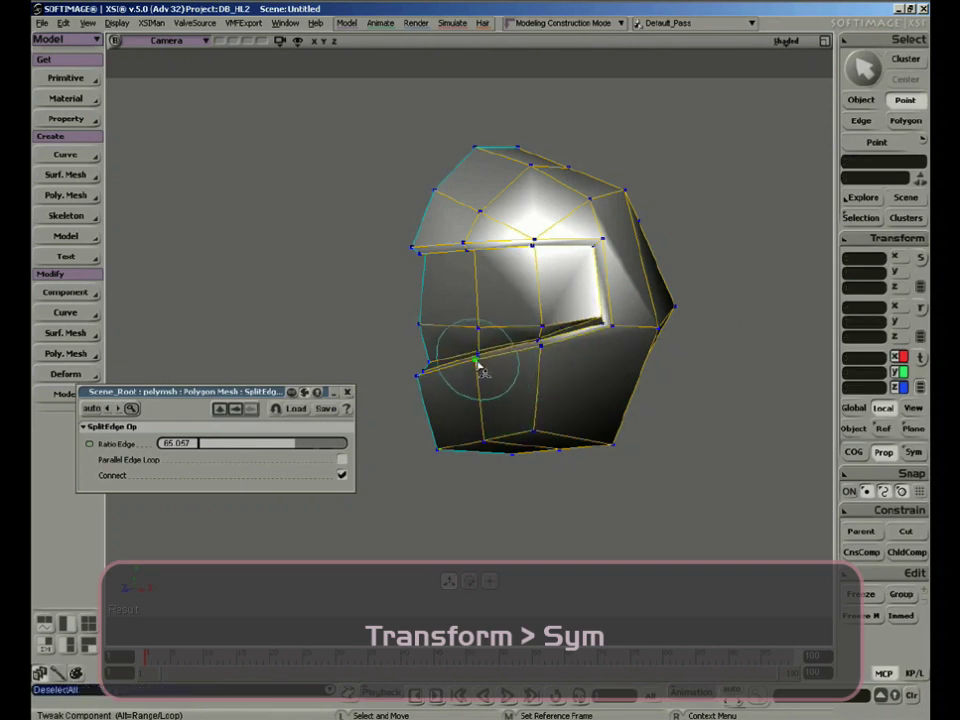
key("s")
right_click_drag(480, 368, 591, 371)
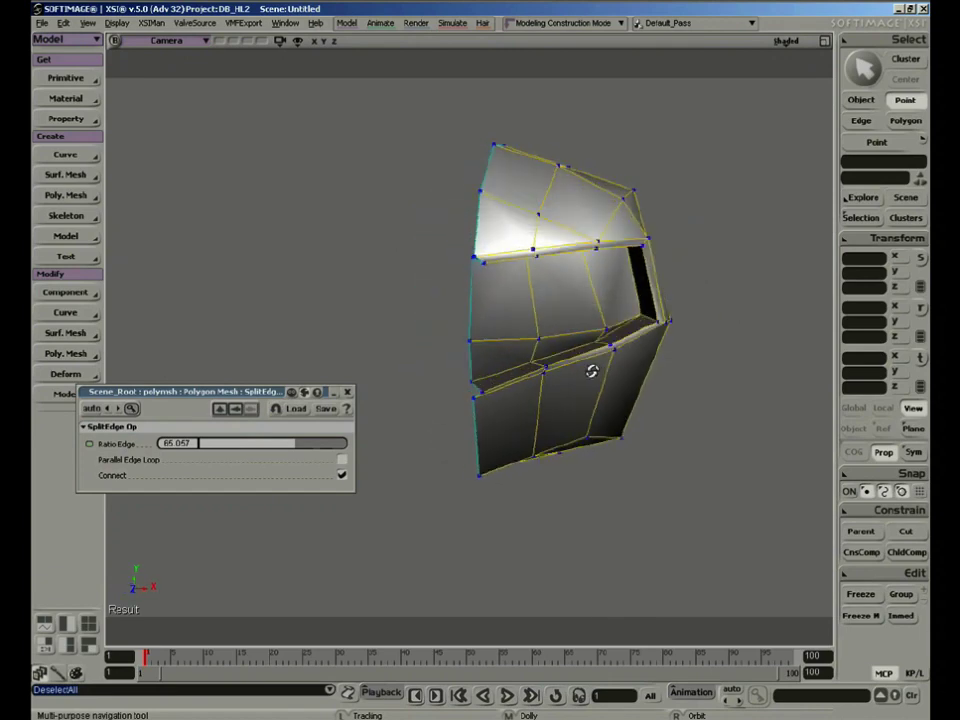
Step: Turn off proportional editing and tweak a rear point on the visor recess's lower inner edge
key("m")
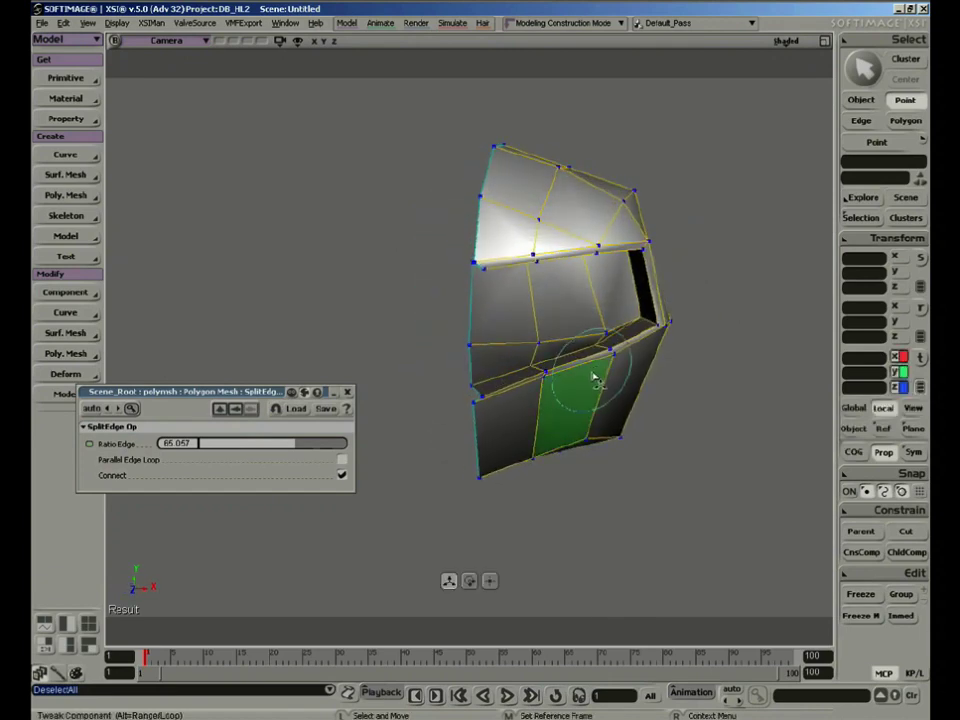
left_click(885, 459)
key("s")
right_click_drag(598, 333, 670, 346)
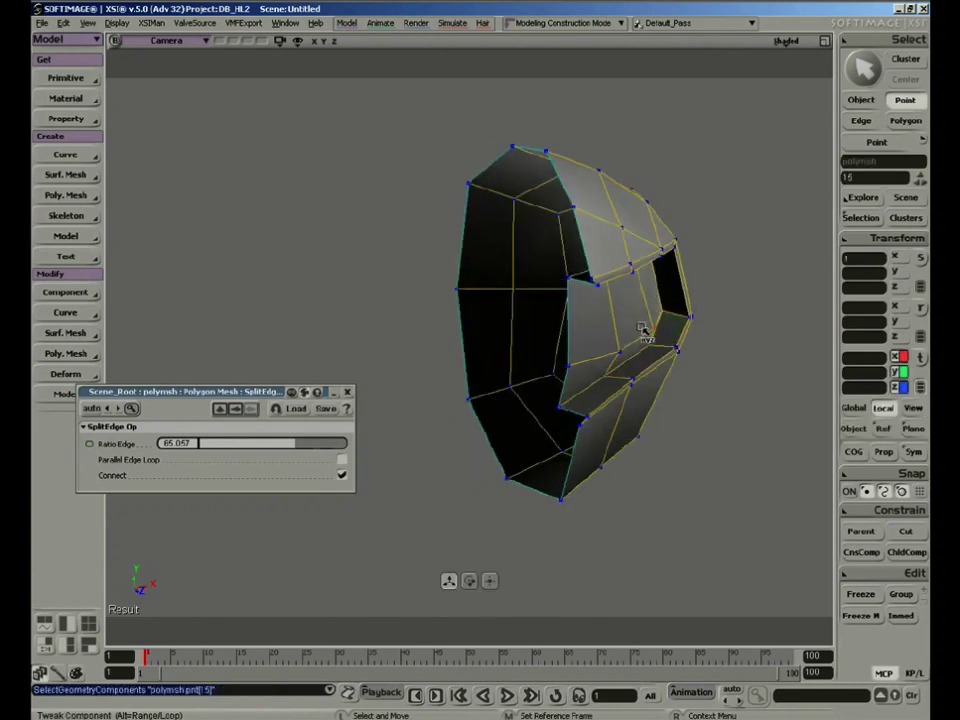
left_click_drag(642, 330, 609, 343)
key("s")
right_click_drag(641, 345, 561, 373)
Step: Subdivide the lower side's vertical edge evenly with 2 subdivisions and a parallel edge loop, continuing the cut across the chin with Add Edge
key("space")
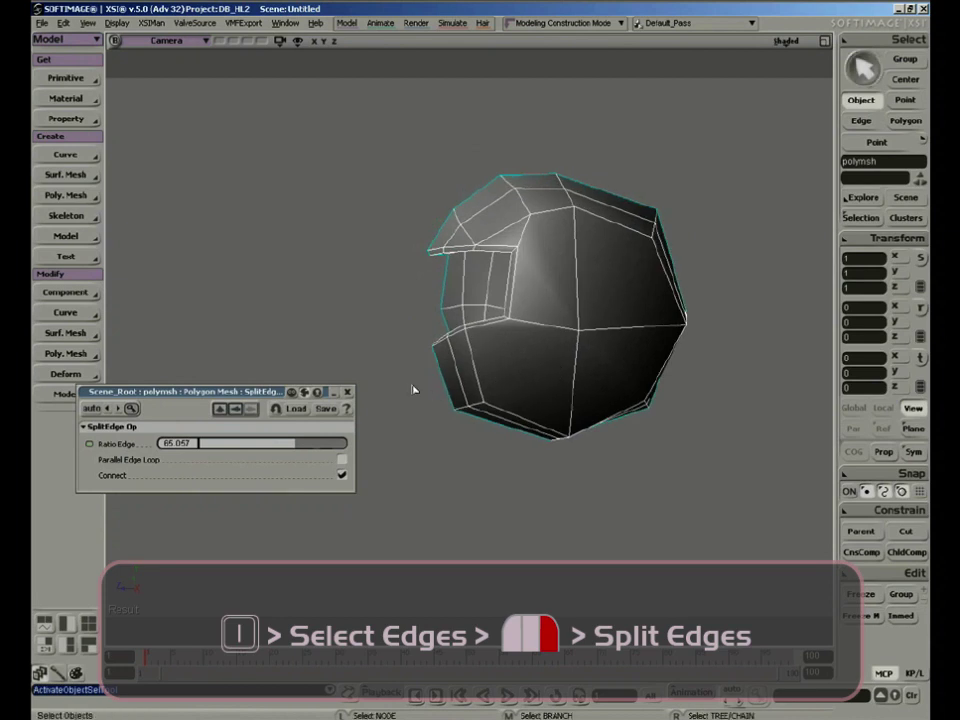
key("i")
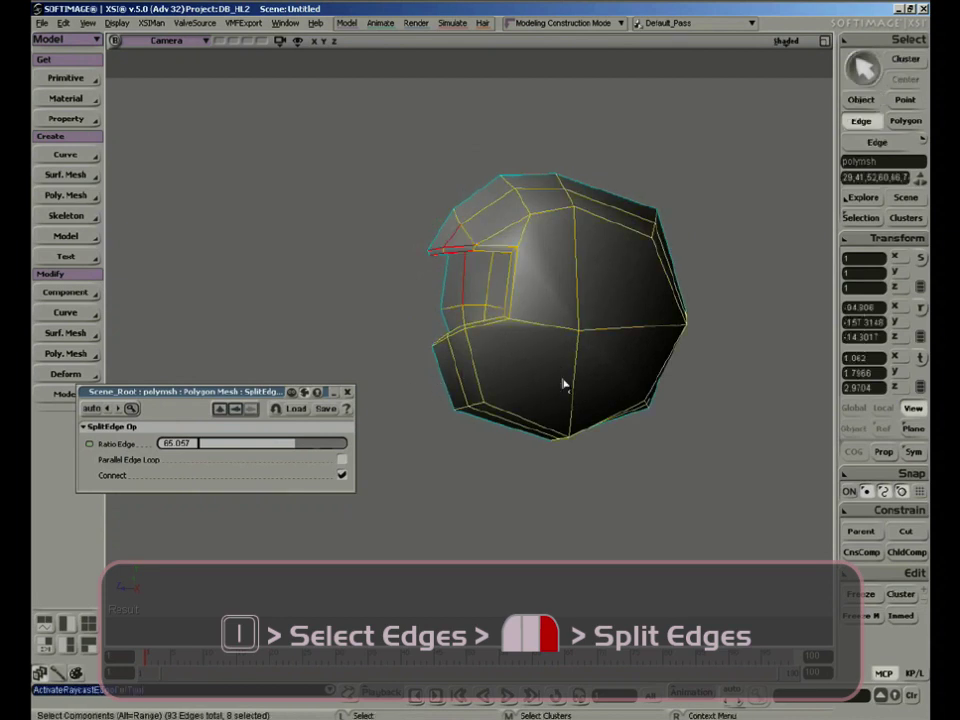
left_click(573, 388)
right_click(575, 377)
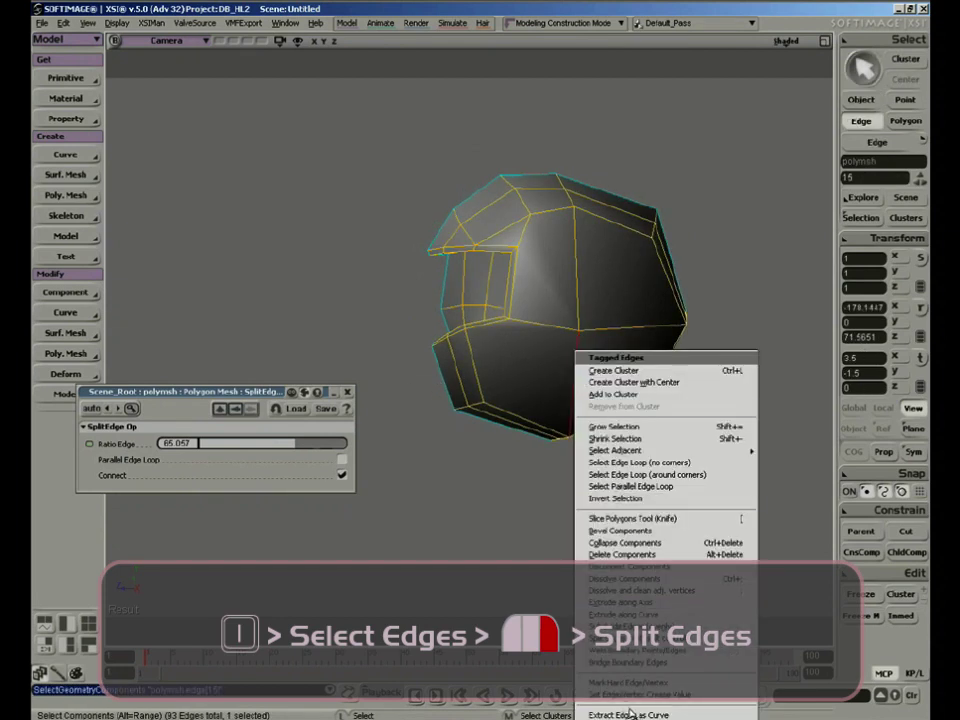
left_click(682, 627)
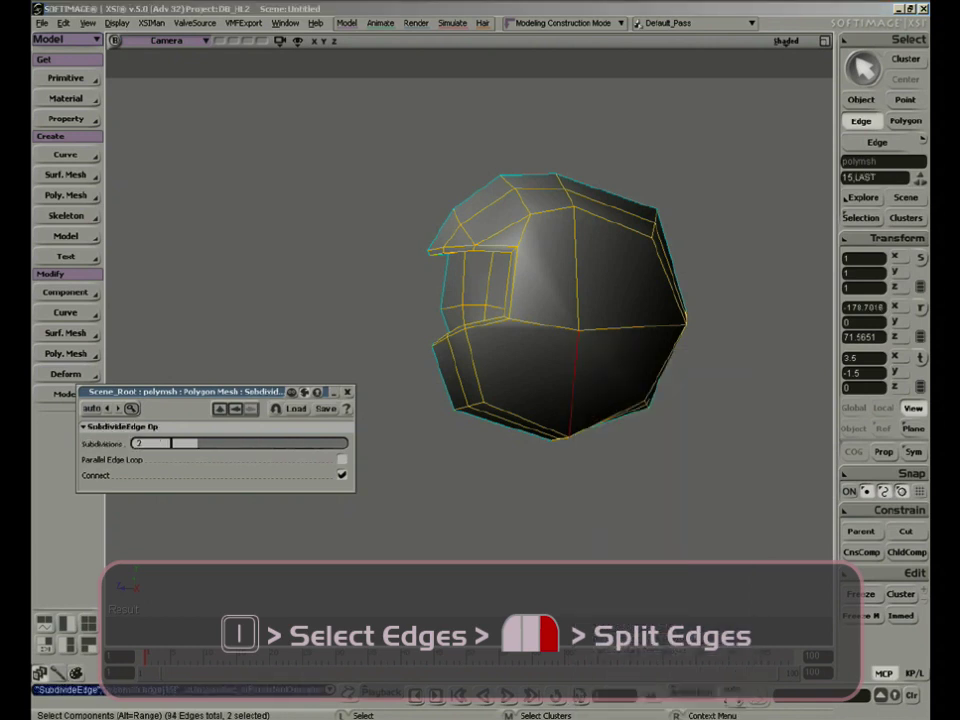
left_click(341, 459)
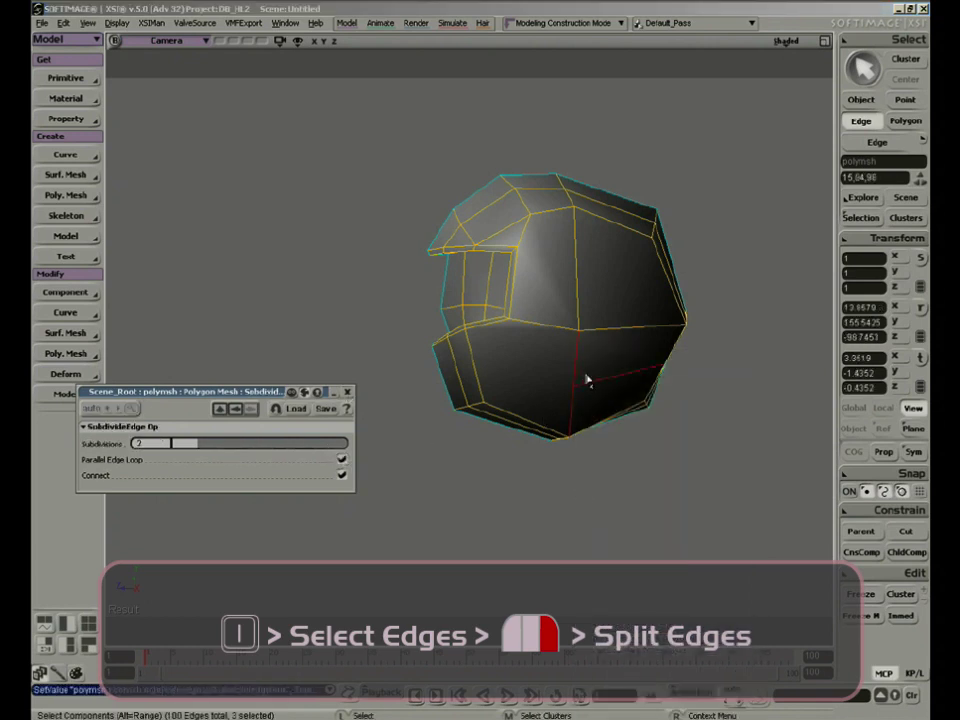
key("backslash")
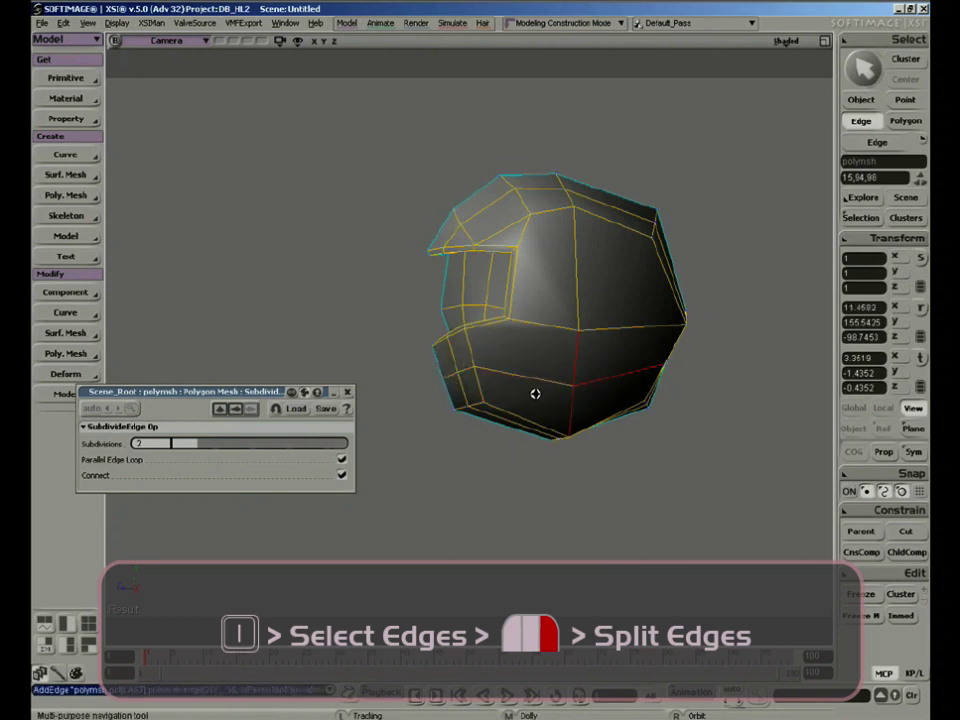
Step: Shape the chin with Tweak Component by pulling its front border points forward and lowering the points along its bottom edge
right_click_drag(535, 394, 530, 425)
middle_click_drag(530, 425, 514, 460)
left_click_drag(514, 460, 531, 455)
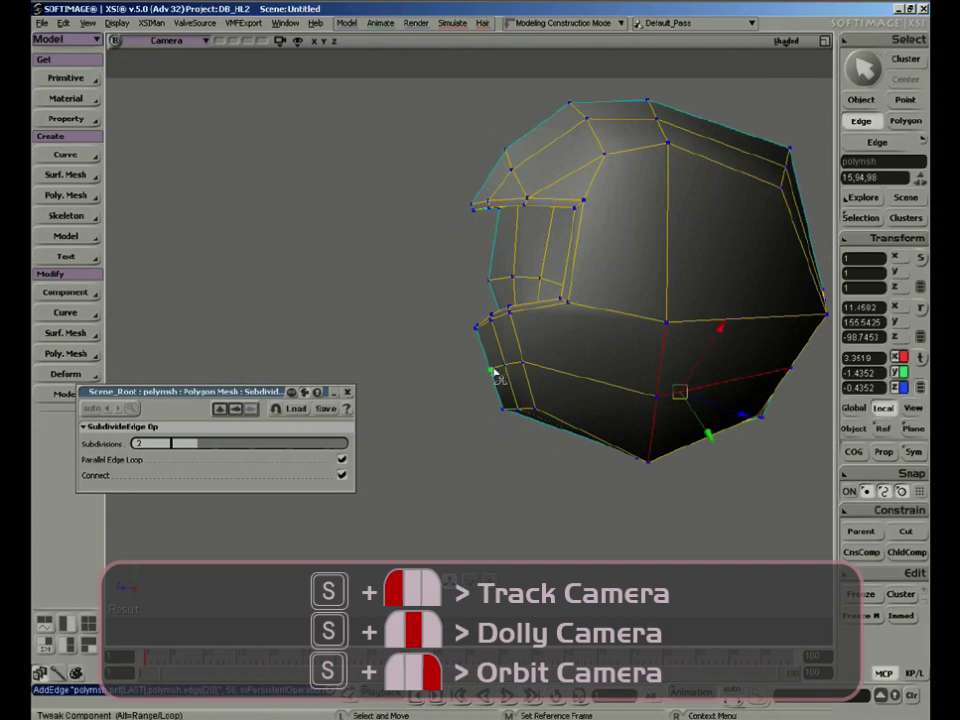
key("m")
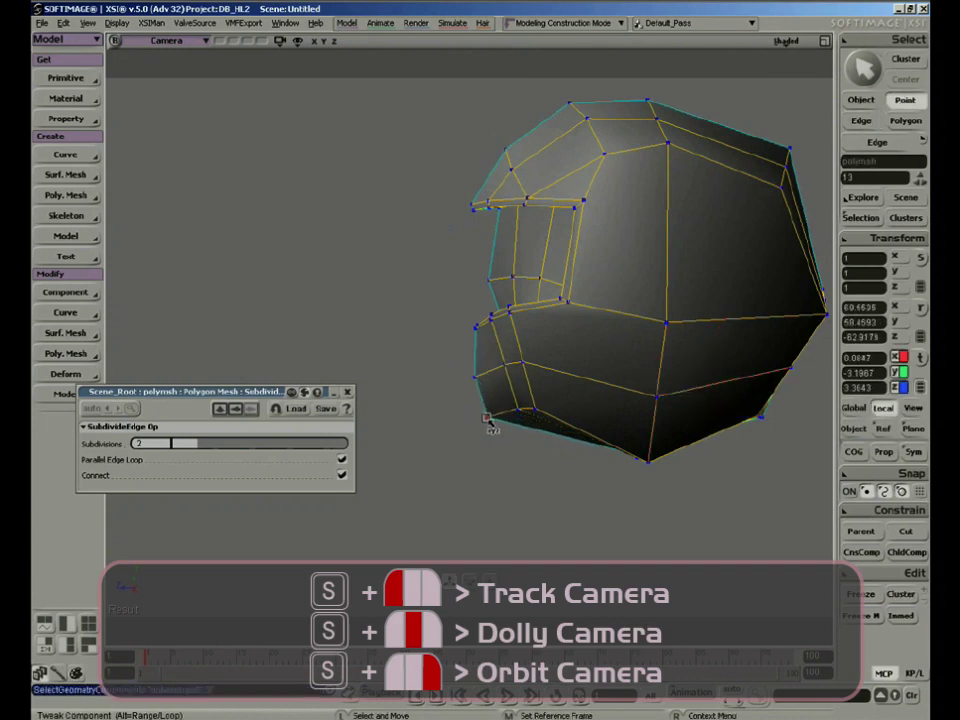
right_click_drag(523, 431, 544, 441)
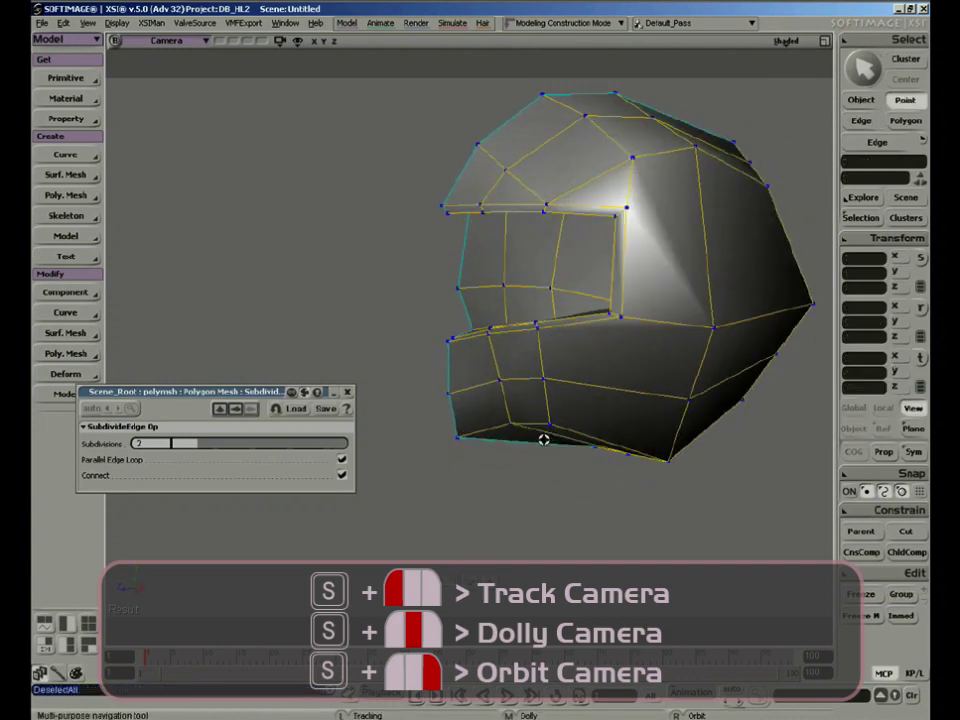
left_click_drag(517, 431, 513, 443)
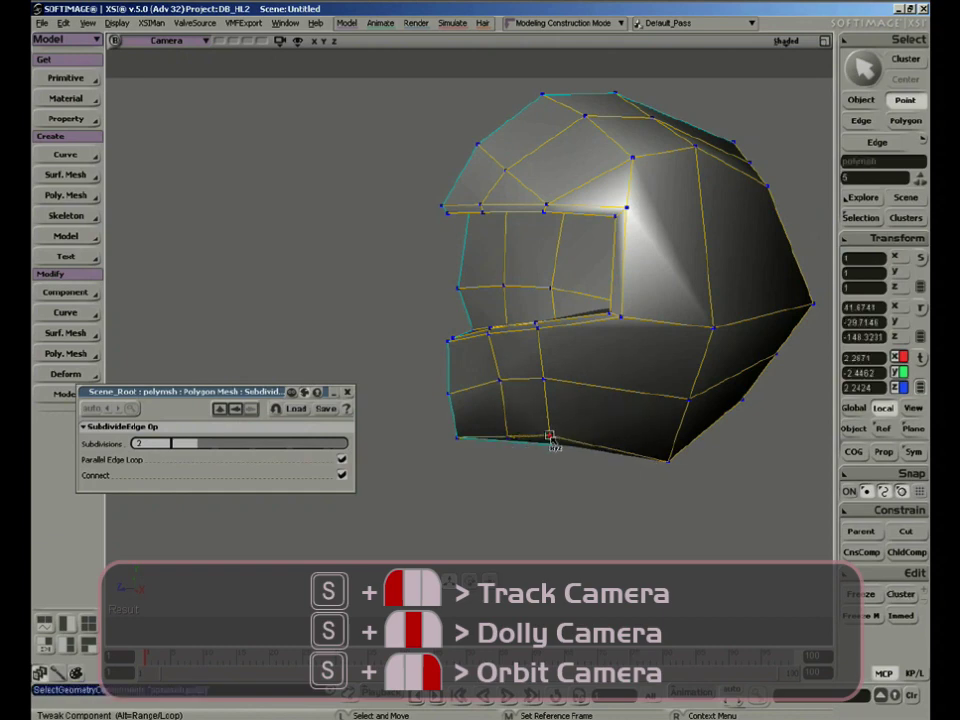
right_click_drag(553, 441, 604, 512)
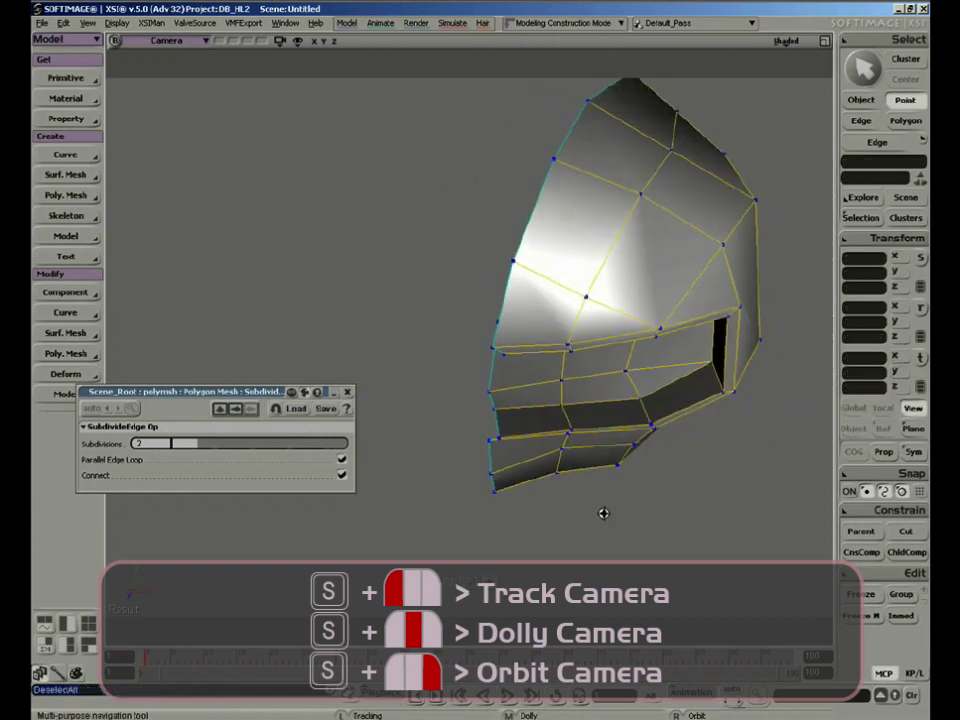
left_click(561, 455)
right_click_drag(561, 455, 628, 285)
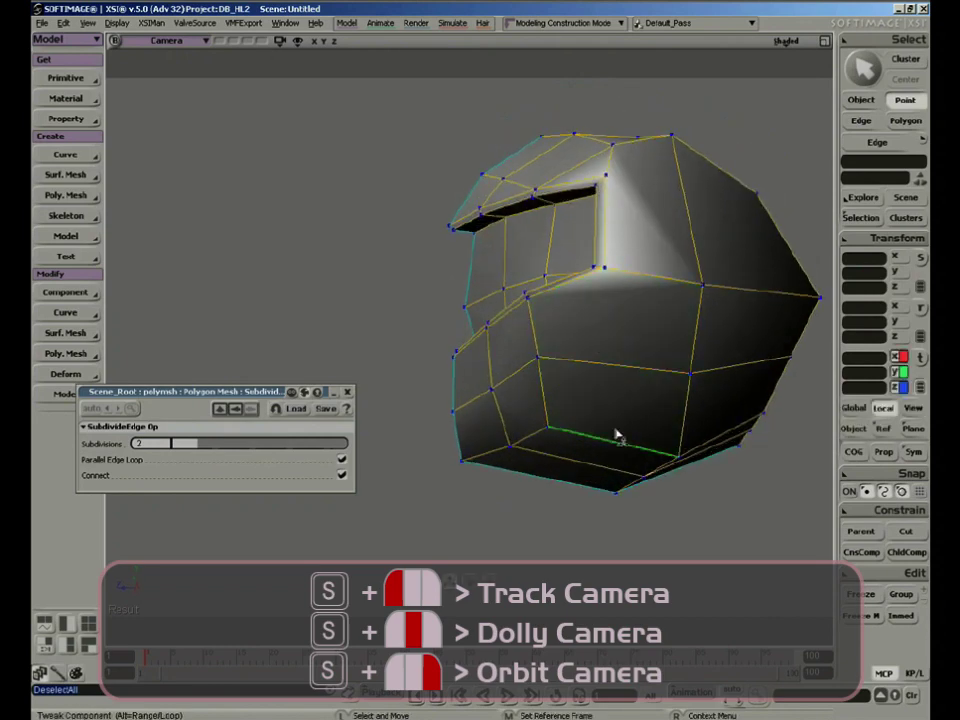
Step: Add edges from the visor opening's lower rear corner down the side of the jaw to its bottom edge
key("s")
middle_click_drag(639, 304, 512, 343)
right_click_drag(512, 343, 591, 279)
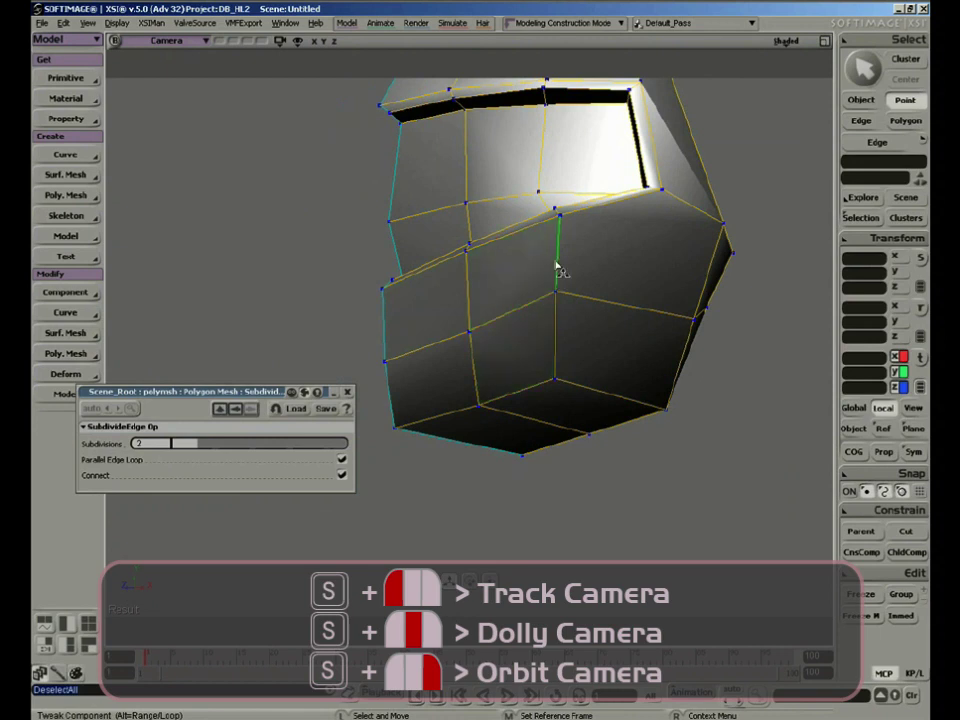
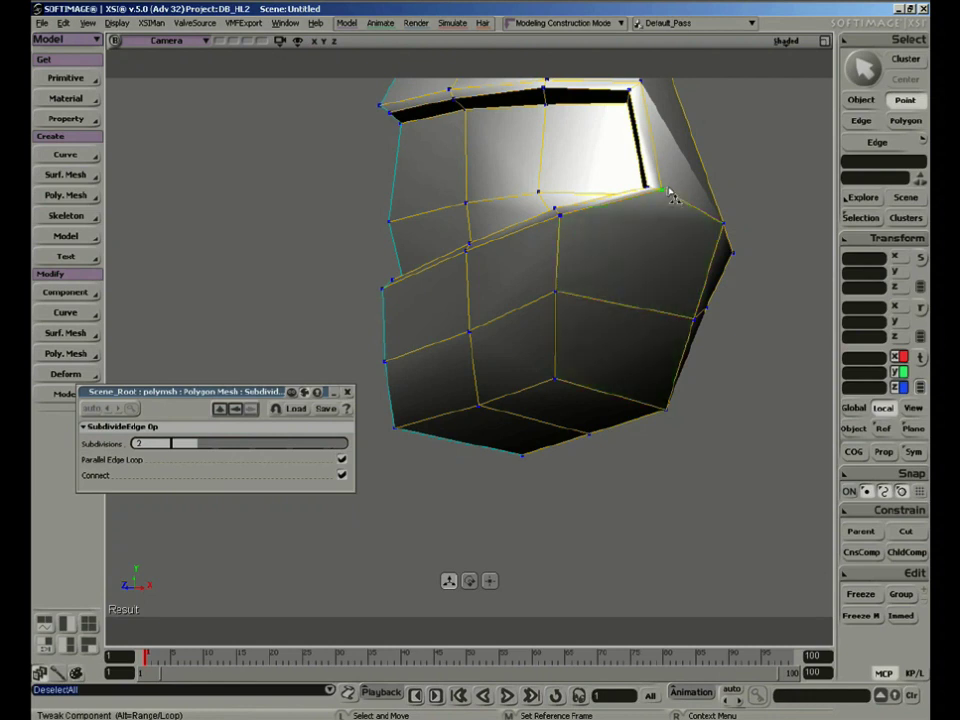
key("backslash")
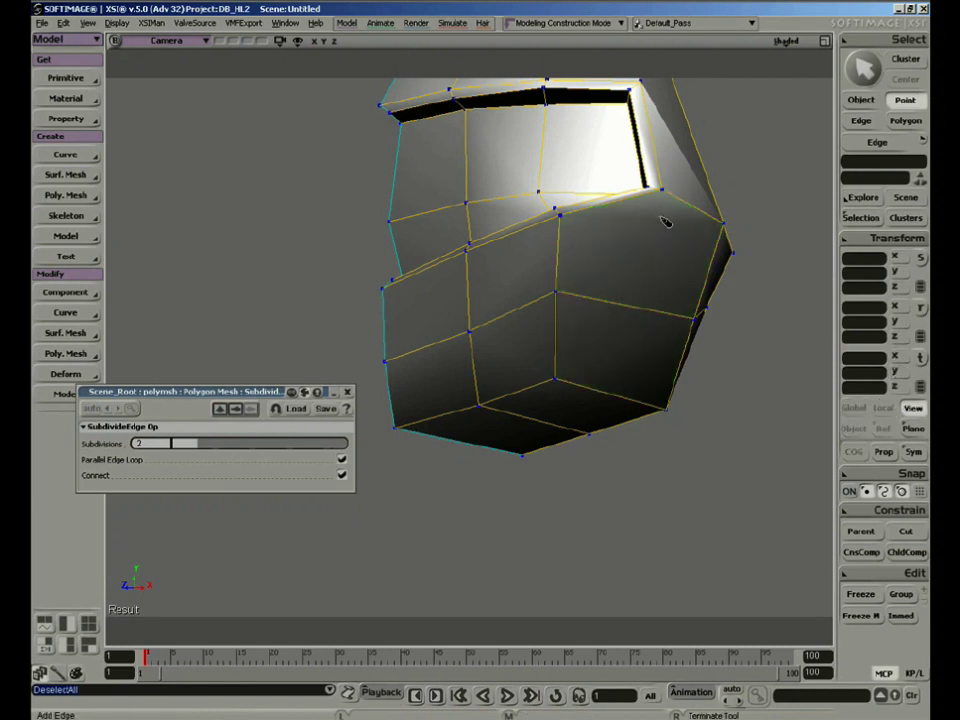
left_click(634, 316)
left_click(614, 397)
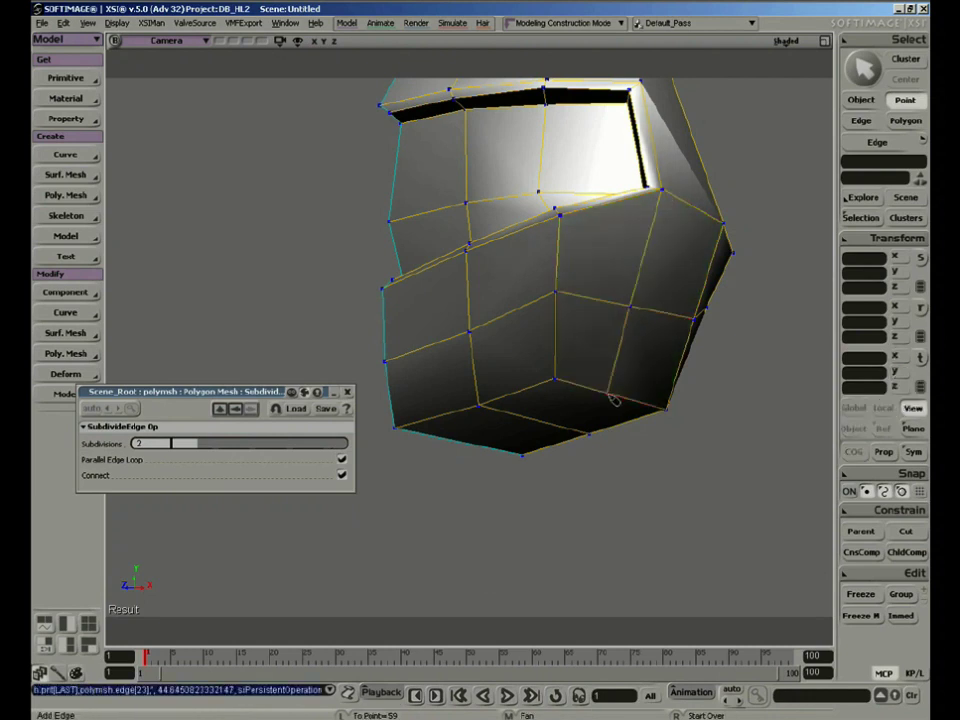
Step: Continue the new jaw edge across the helmet's underside to the open centre border
middle_click_drag(614, 397, 601, 311)
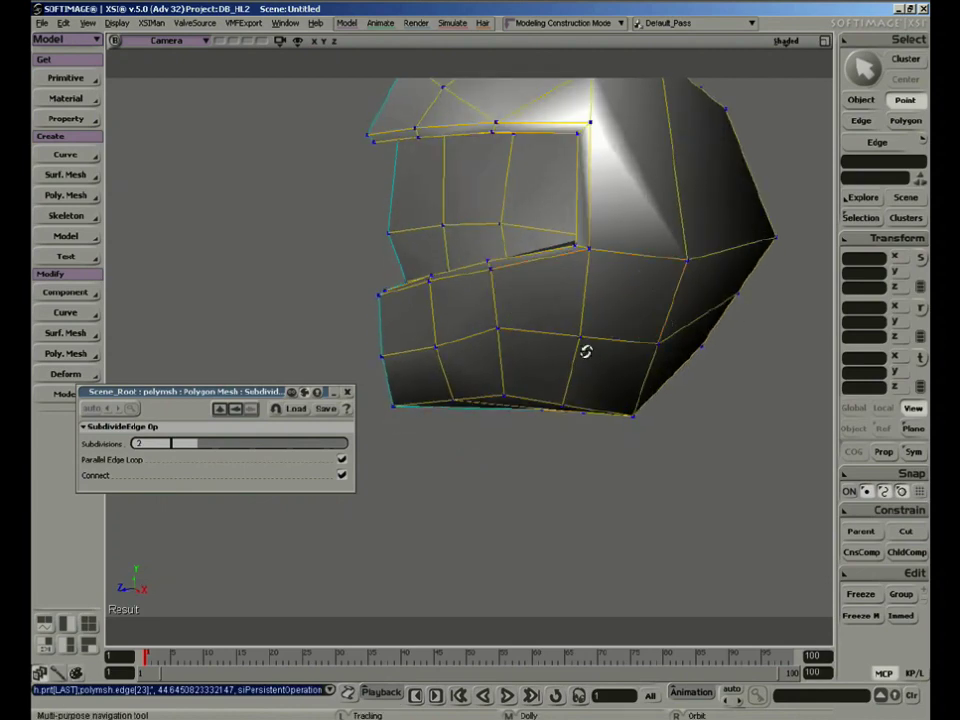
right_click_drag(586, 352, 593, 325)
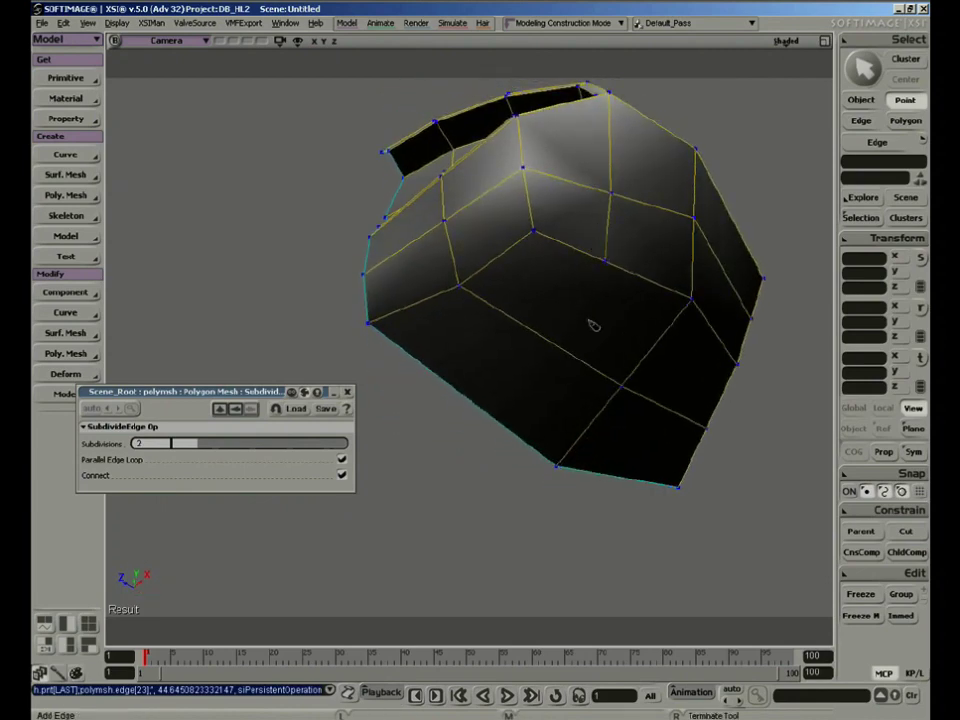
left_click(605, 265)
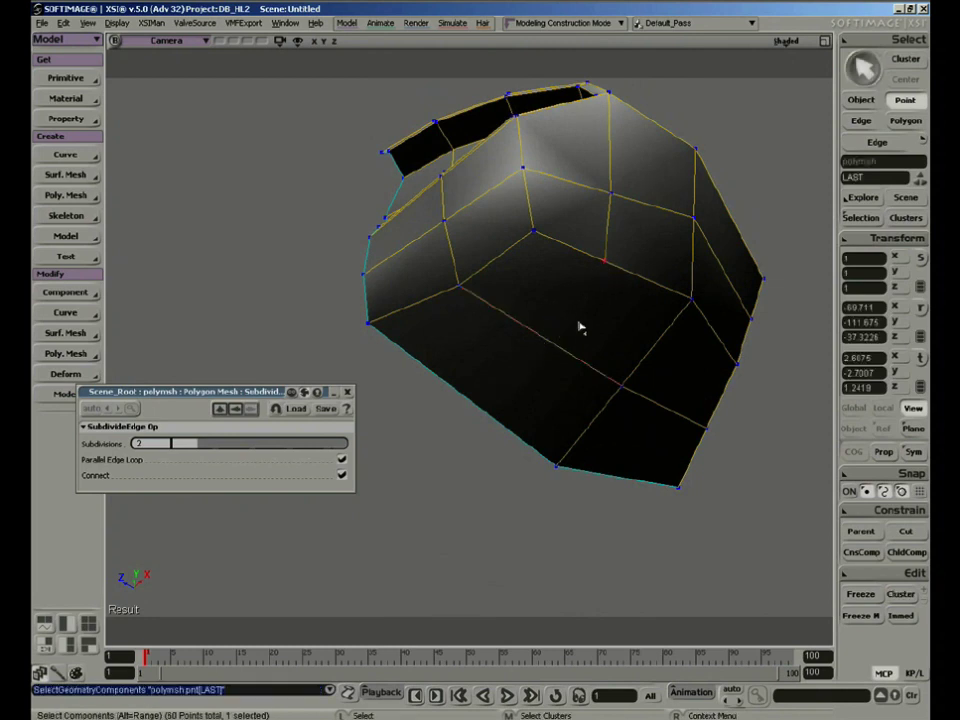
key("backslash")
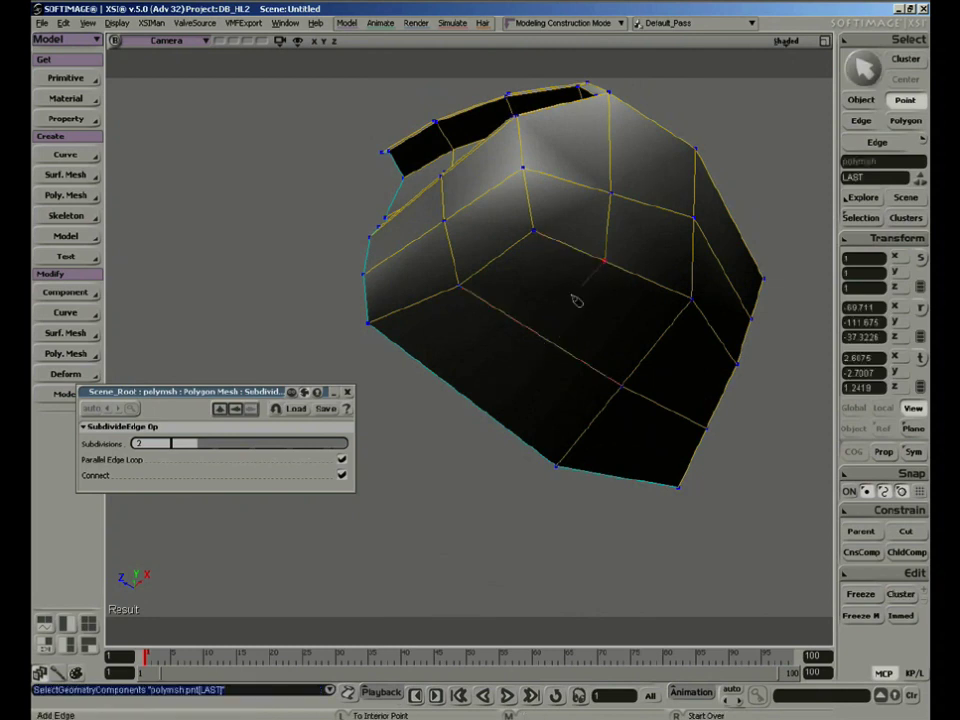
left_click(544, 339)
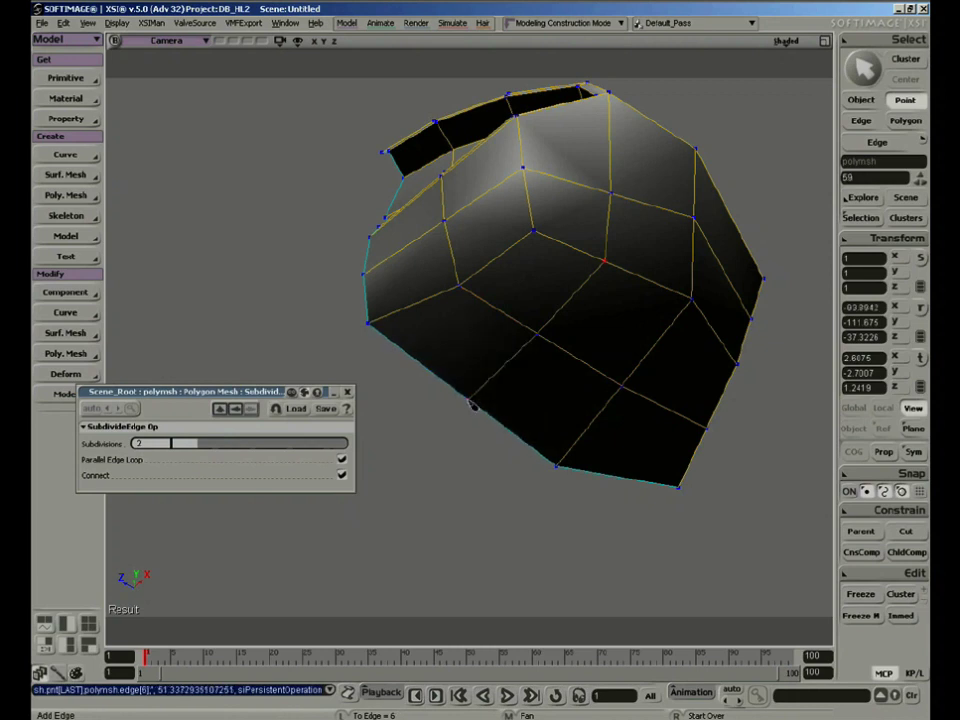
Step: Pull the new point on the underside's centre border downward to round the bottom profile
key("s")
right_click_drag(470, 403, 487, 485)
key("m")
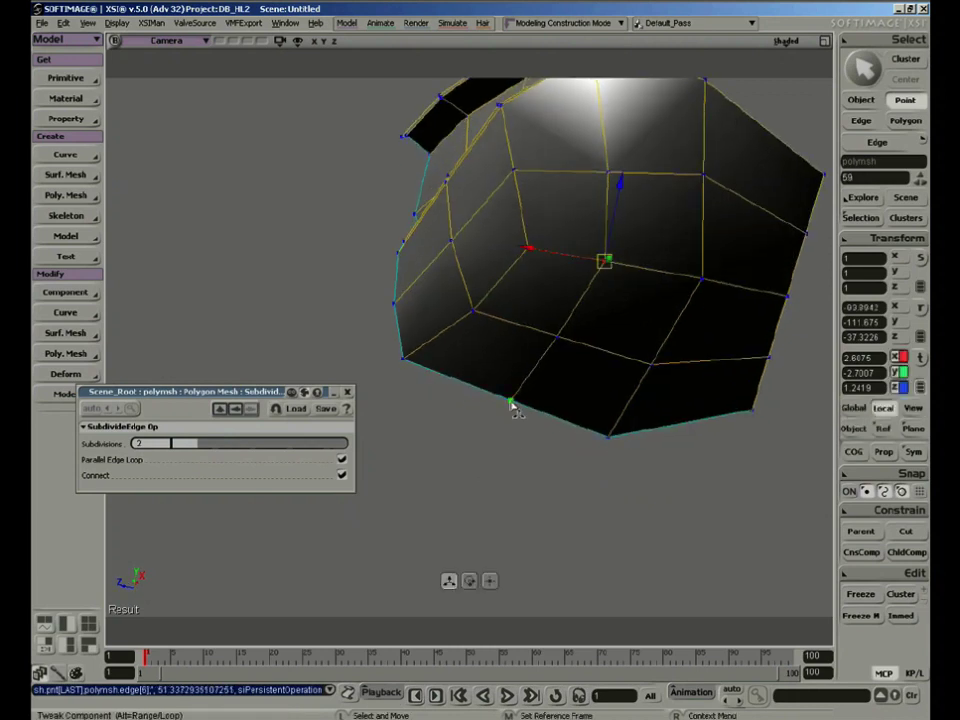
left_click_drag(511, 403, 510, 452)
Step: Tweak the new points along the side of the jaw to round it from the front and side
key("s")
right_click_drag(512, 452, 634, 489)
key("s")
key("m")
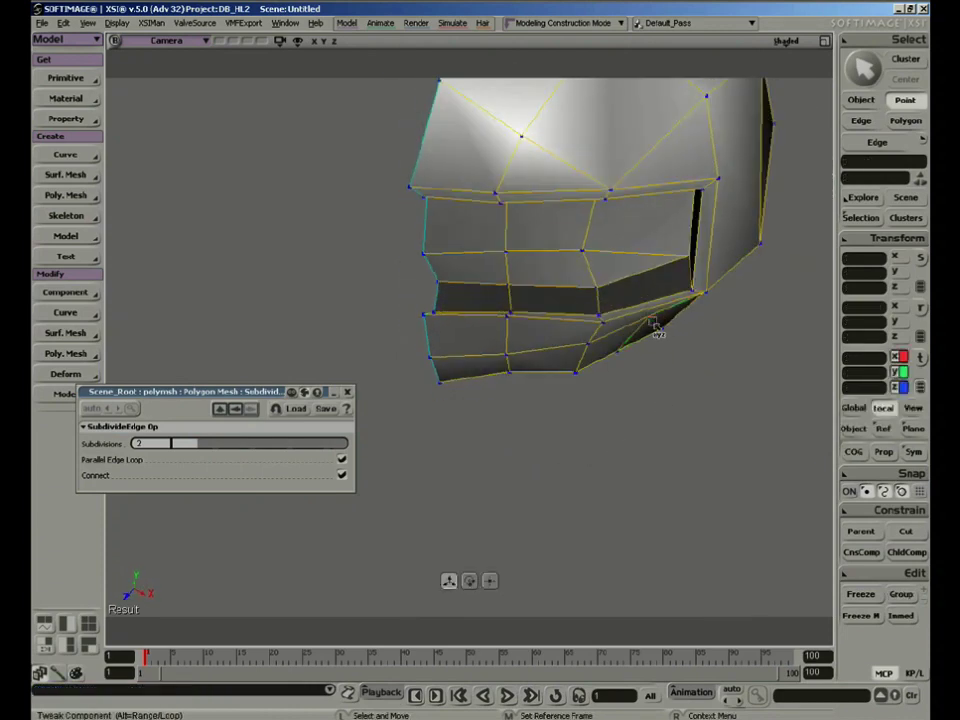
key("s")
right_click_drag(679, 345, 615, 409)
key("m")
Step: Raise the point on the jaw's horizontal edge loop below the visor opening's lower rim
key("s")
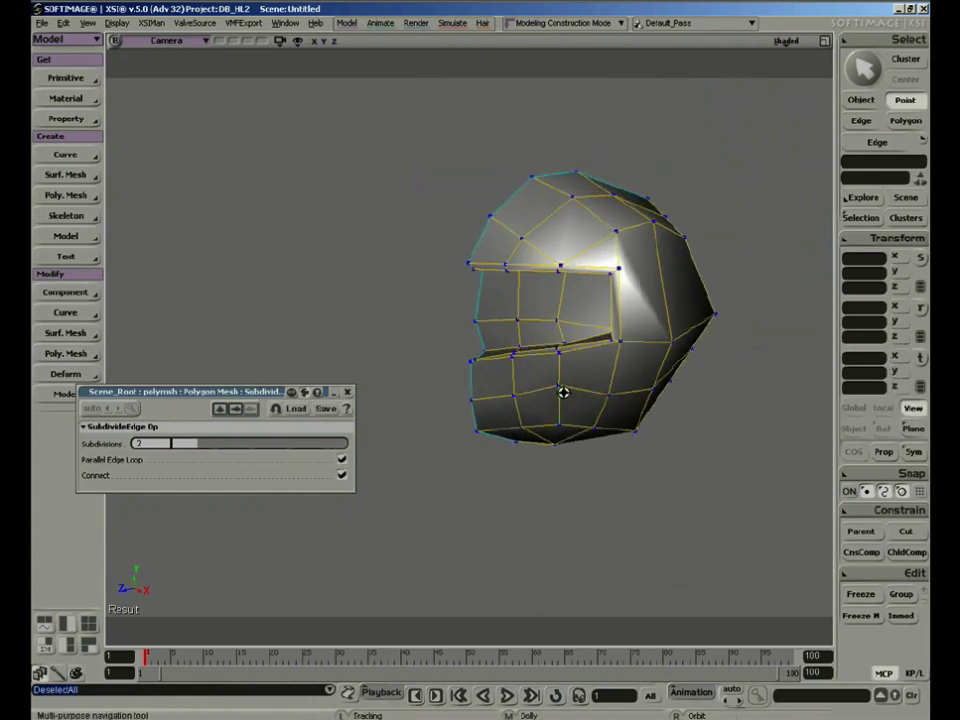
middle_click_drag(563, 392, 525, 482)
left_click_drag(525, 482, 355, 385)
right_click_drag(355, 385, 498, 369)
key("m")
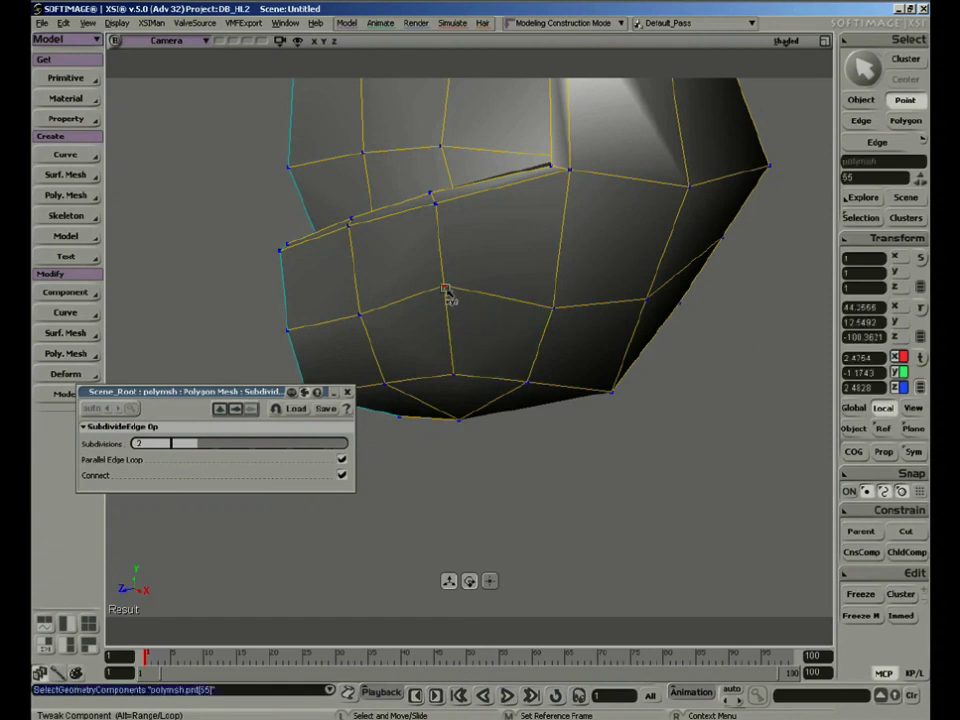
Step: Select the polygons of the recessed visor surface with Raycast Polygon and delete them
key("s")
right_click_drag(463, 291, 527, 315)
key("u")
left_click_drag(510, 346, 418, 377)
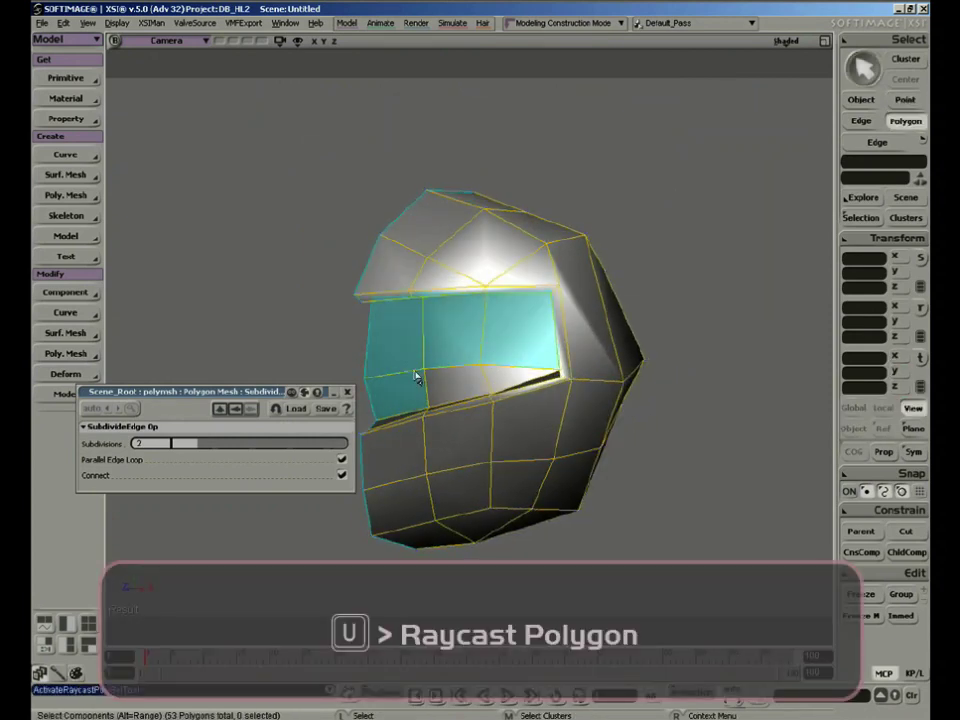
key("Delete")
Step: Subdivide the upper edge of the large rear side polygon evenly, applying 2 subdivisions along its parallel edge loop
key("s")
right_click_drag(478, 369, 459, 375)
middle_click_drag(459, 375, 531, 274)
right_click_drag(531, 274, 505, 231)
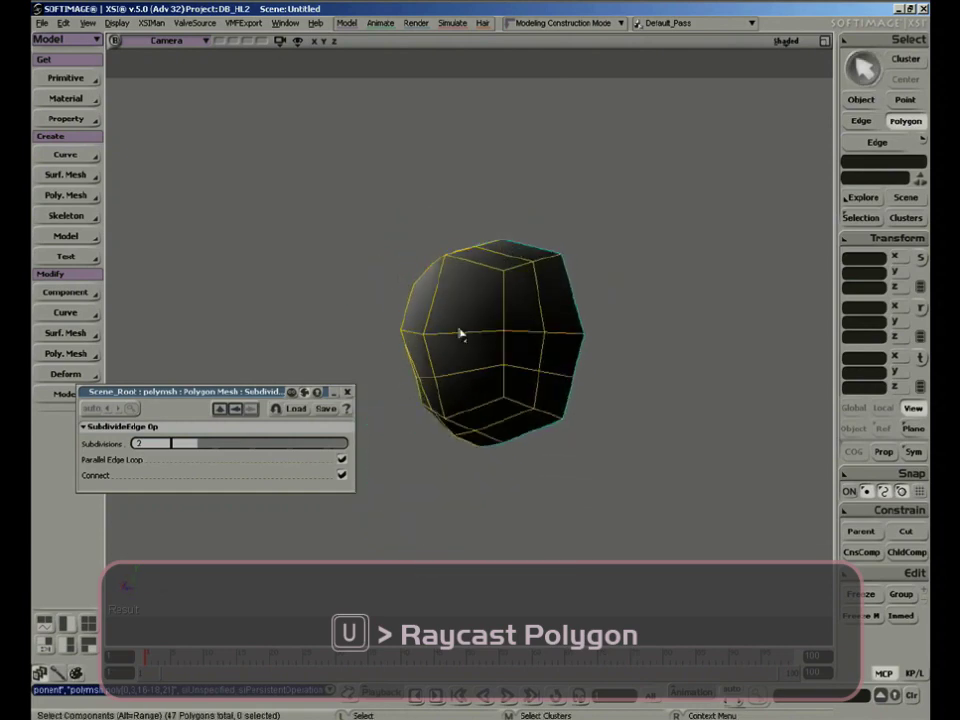
key("s")
middle_click_drag(460, 333, 521, 332)
right_click_drag(521, 332, 513, 477)
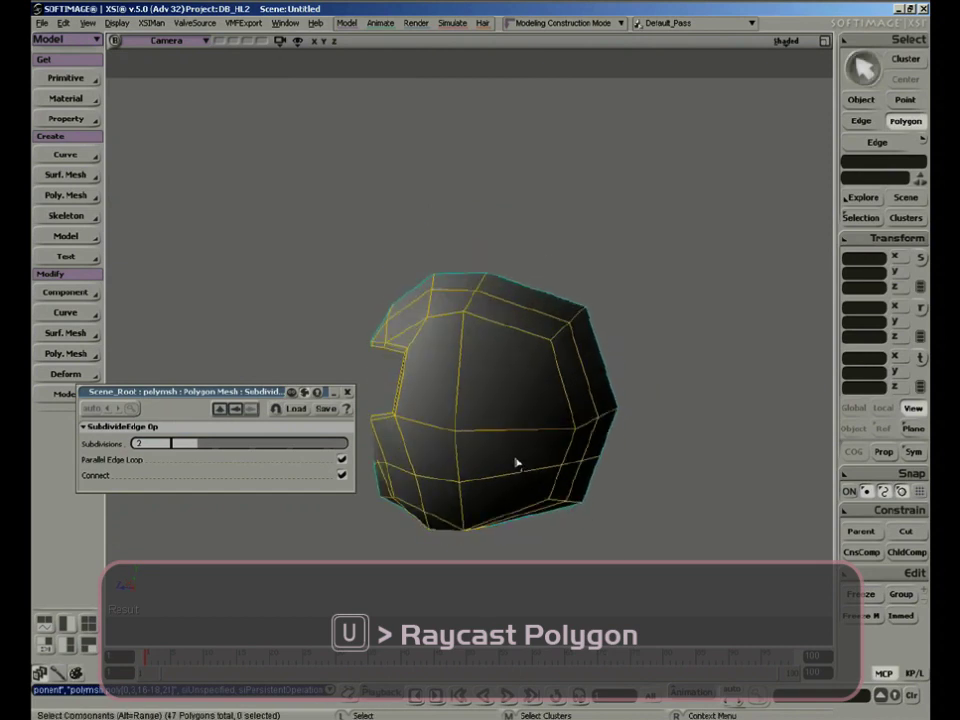
key("i")
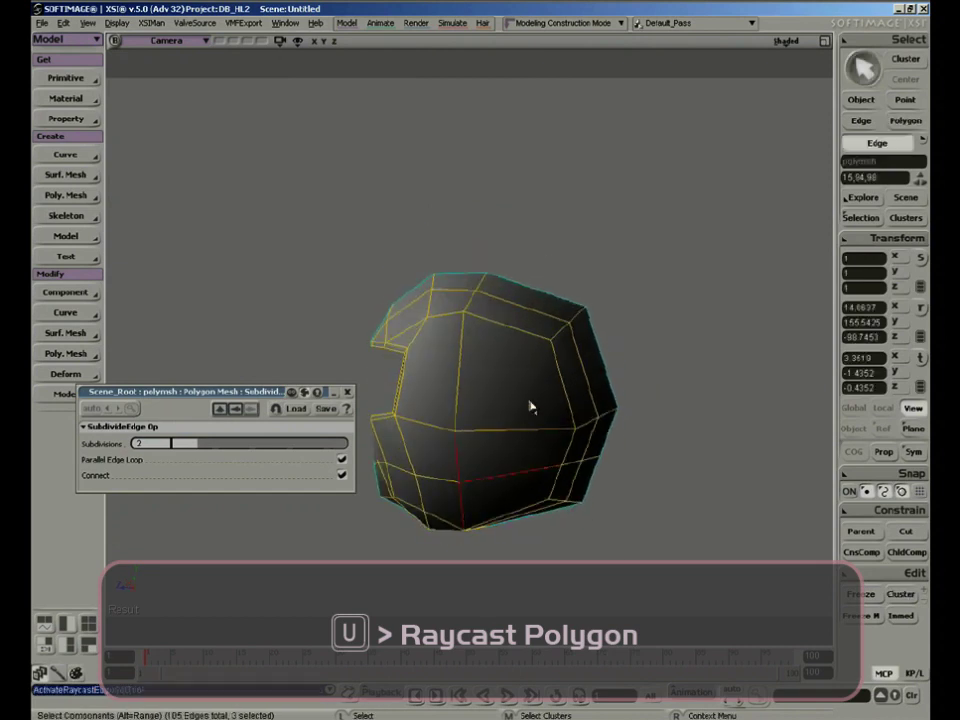
right_click(528, 341)
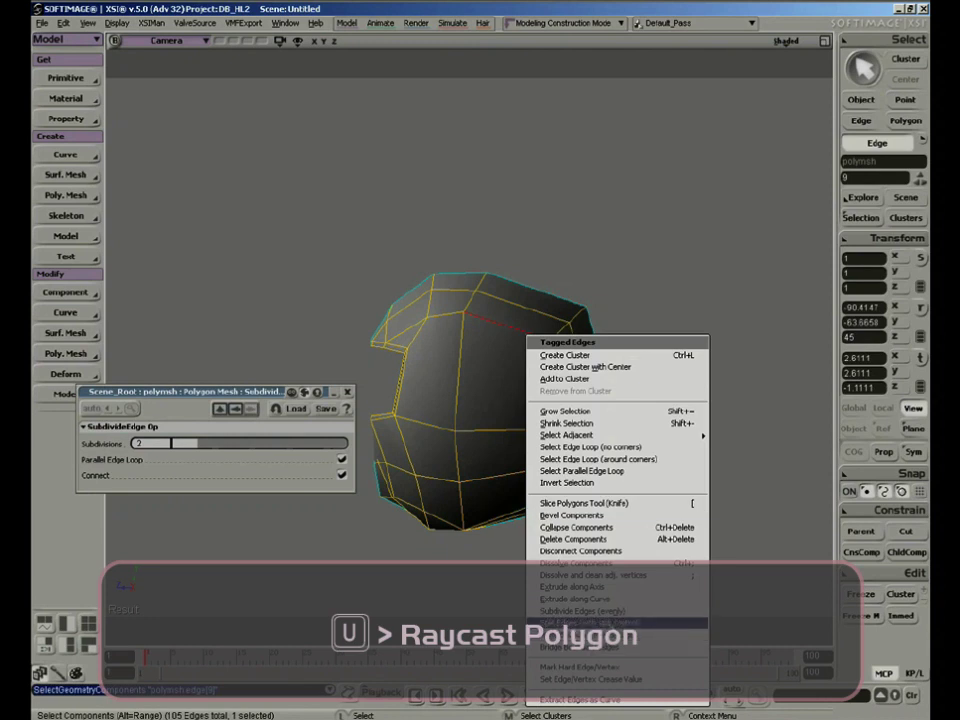
left_click(610, 612)
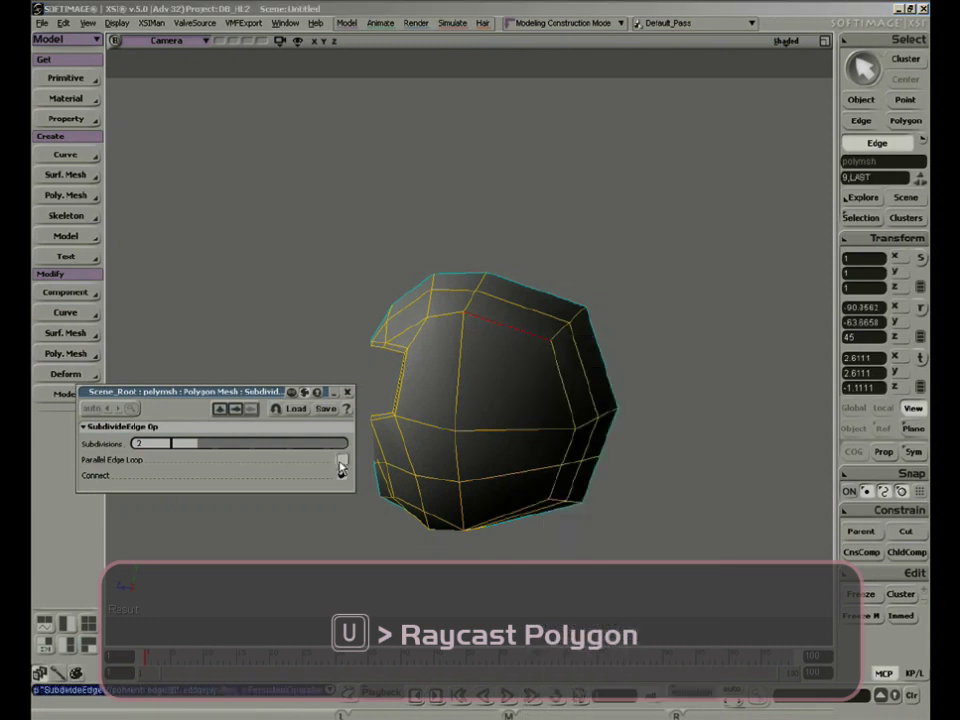
Step: Move the points on the top centre border outward with Tweak Component to round the crown's profile
key("s")
right_click_drag(506, 401, 518, 291)
key("m")
left_click(521, 297)
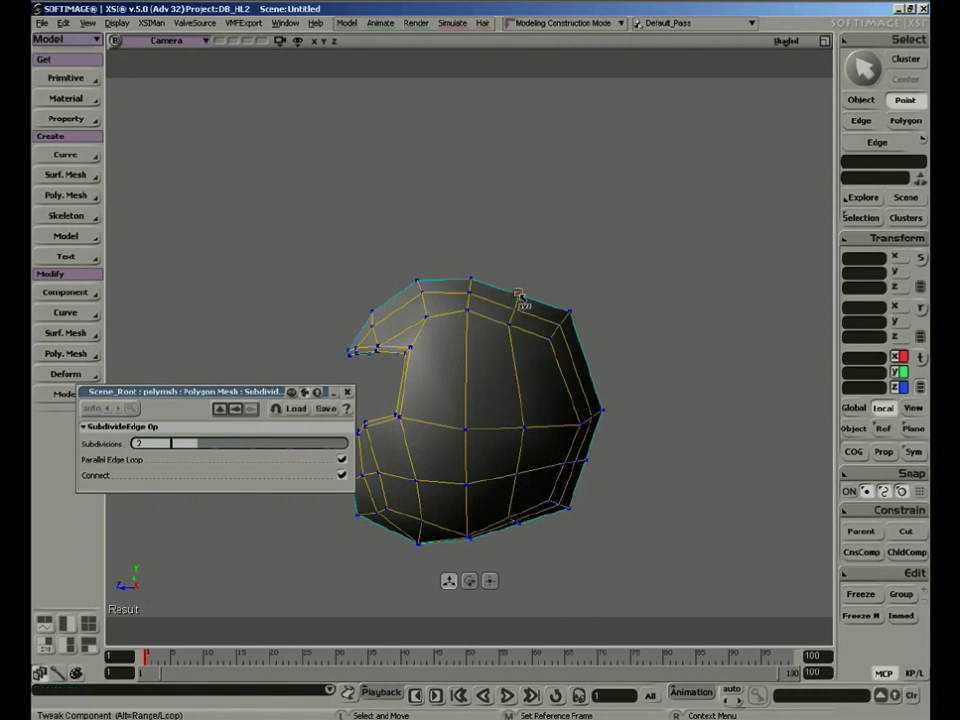
left_click(519, 296)
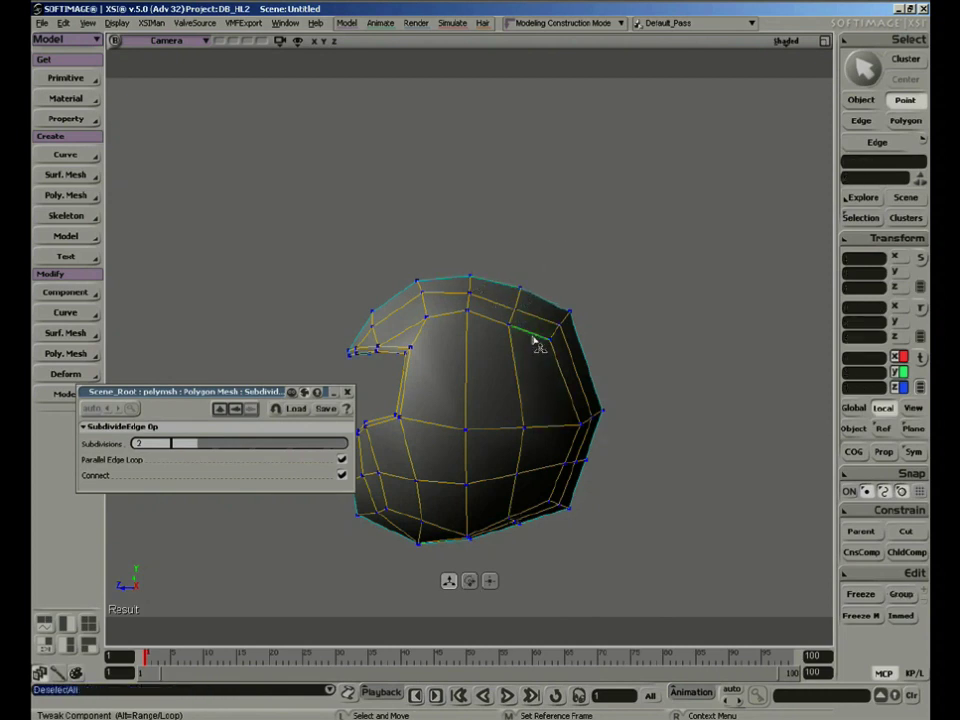
Step: Adjust the points on the crown's upper side loop with Tweak Component to even out its curve
key("s")
right_click_drag(533, 341, 564, 328)
middle_click_drag(564, 328, 531, 407)
left_click_drag(531, 407, 527, 515)
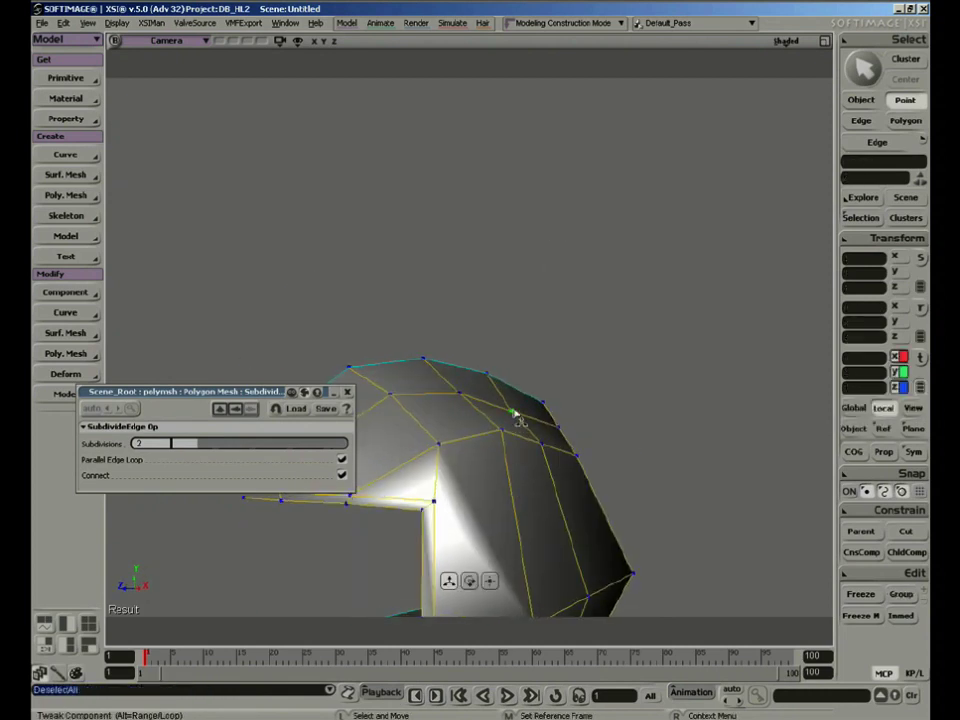
left_click_drag(543, 447, 545, 441)
key("s")
right_click_drag(561, 463, 531, 459)
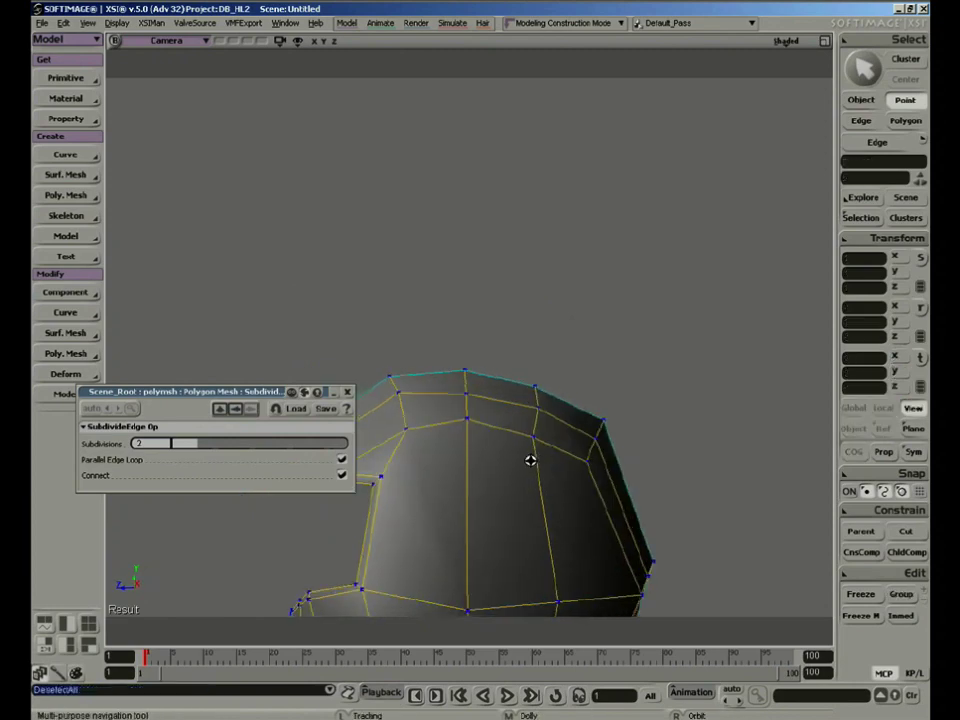
left_click_drag(531, 459, 549, 388)
right_click_drag(549, 388, 540, 384)
key("s")
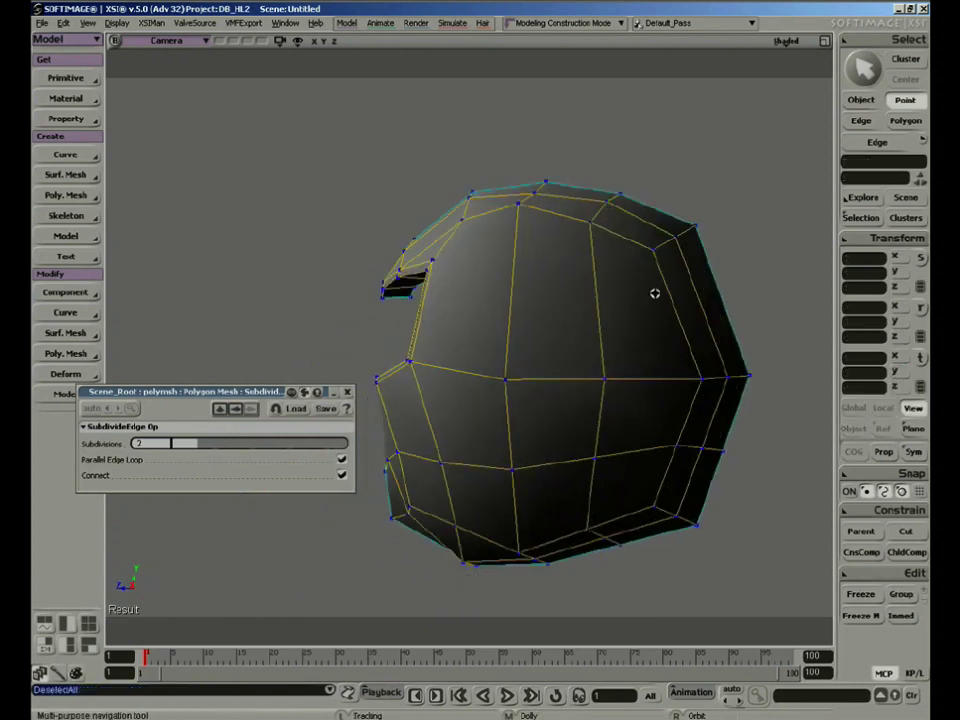
Step: Move the points along the lower side and rear bottom corner outward or inward to round the helmet's underside
right_click_drag(656, 291, 626, 400)
left_click(516, 508)
key("s")
left_click(633, 451)
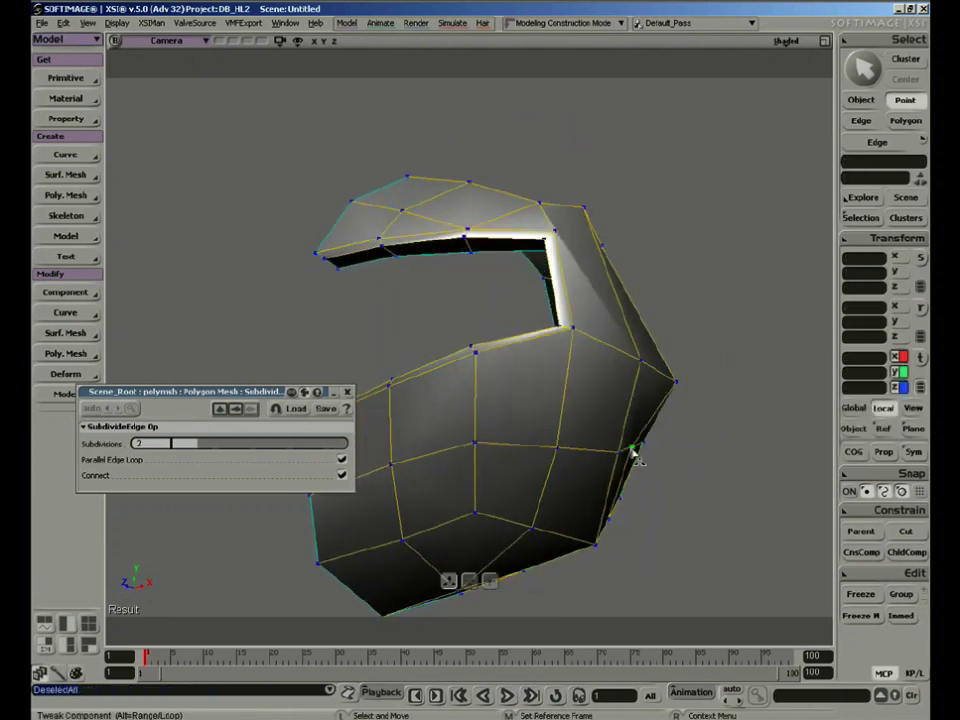
key("s")
right_click_drag(645, 462, 595, 548)
left_click(596, 537)
key("s")
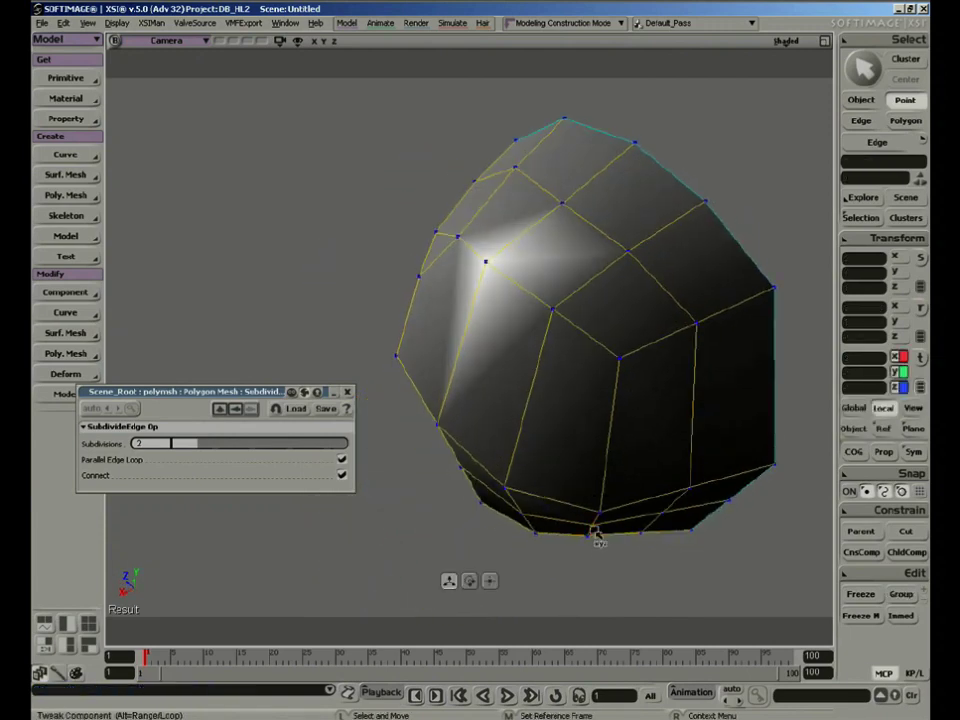
key("s")
right_click_drag(677, 536, 733, 503)
left_click(650, 508)
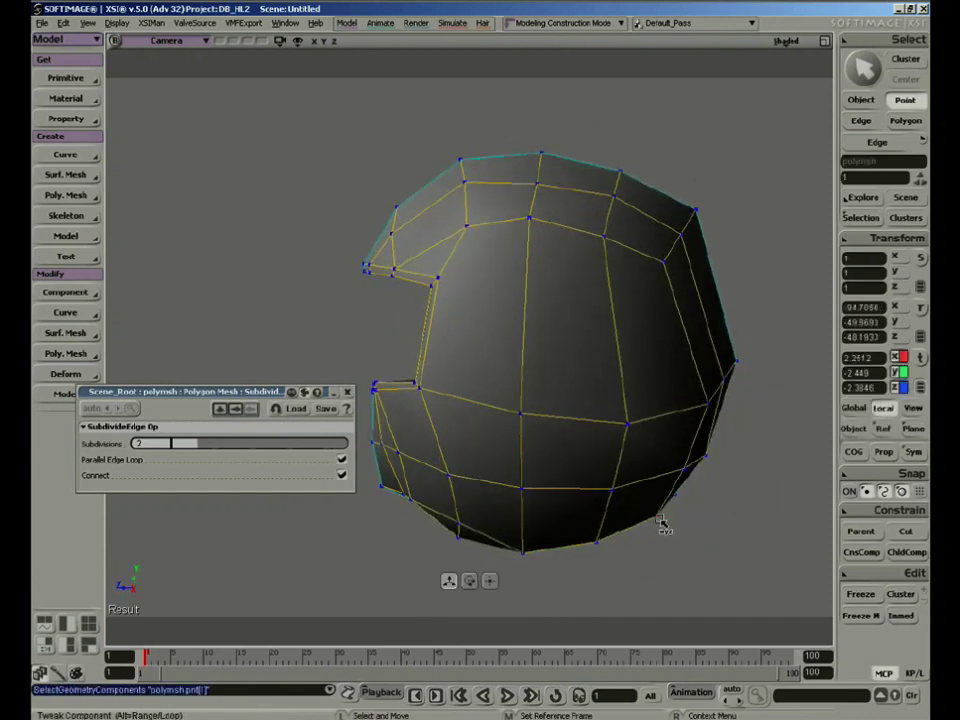
Step: Adjust the points on the widest horizontal loop beside the visor opening to smooth the side silhouette
key("s")
right_click_drag(574, 499, 596, 241)
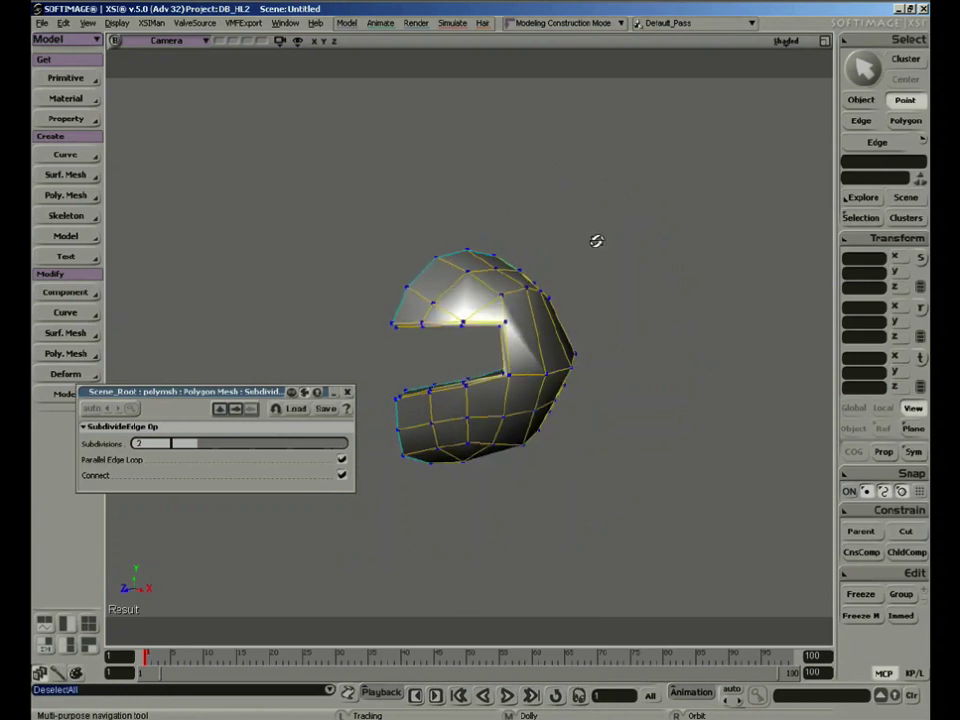
left_click(576, 358)
left_click_drag(577, 381, 562, 378)
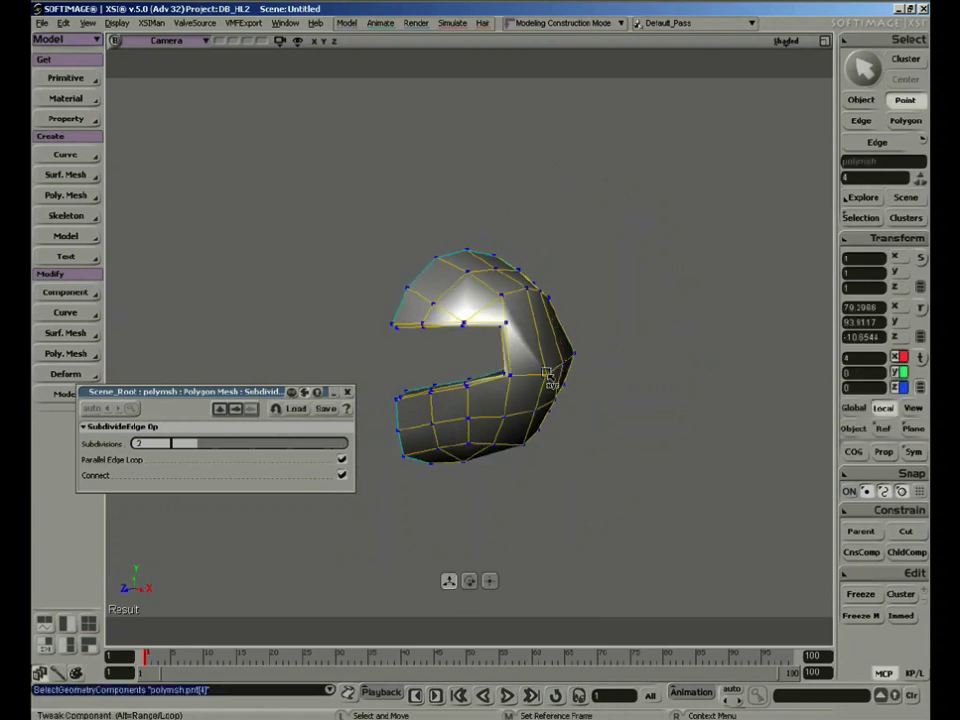
key("s")
right_click_drag(537, 384, 447, 326)
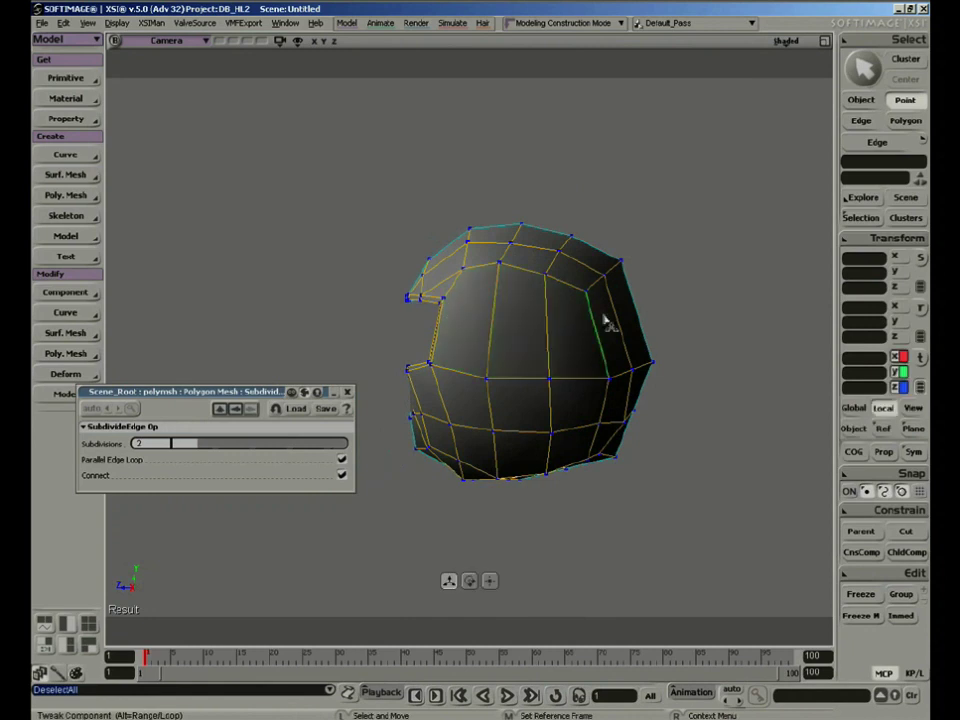
Step: Add a row of edges across the tall side and rear polygons, from the visor opening's upper outer corner to the back border
key("backslash")
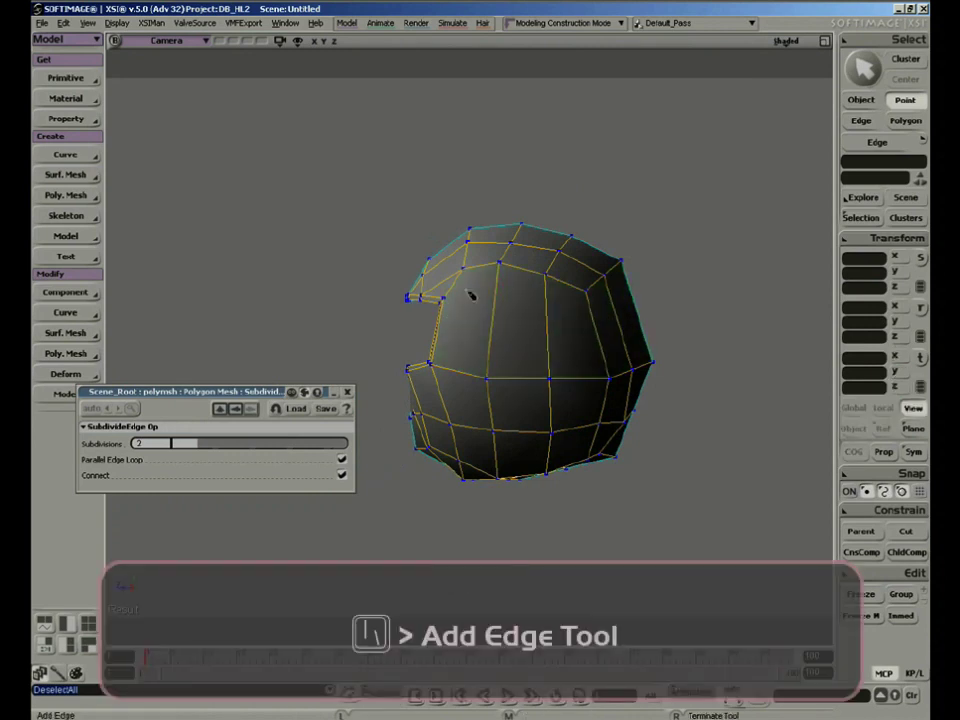
left_click(494, 315)
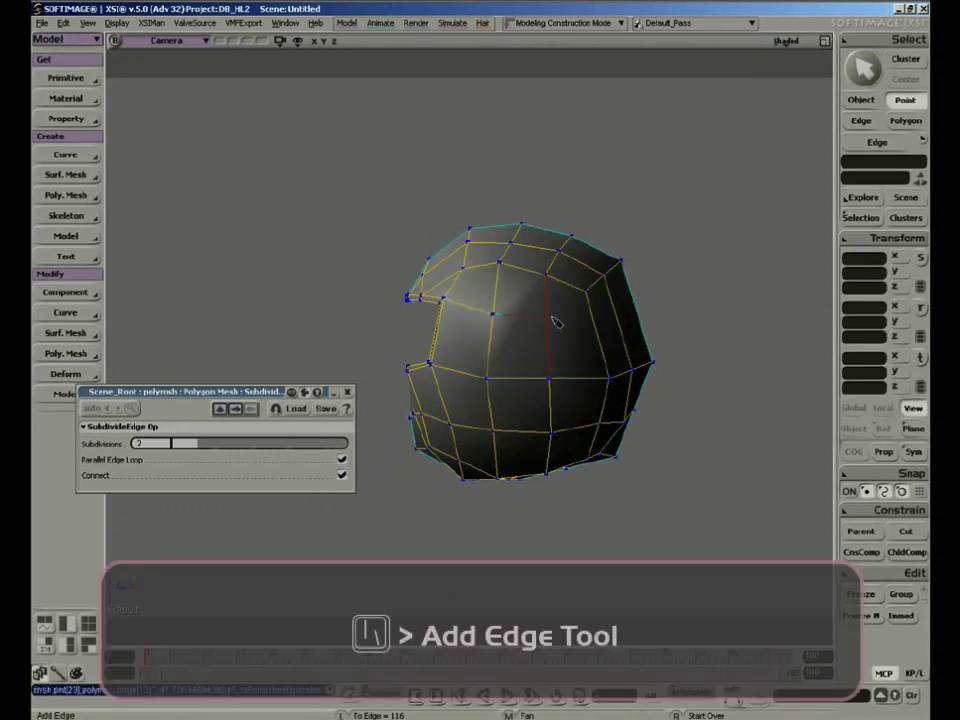
left_click(548, 318)
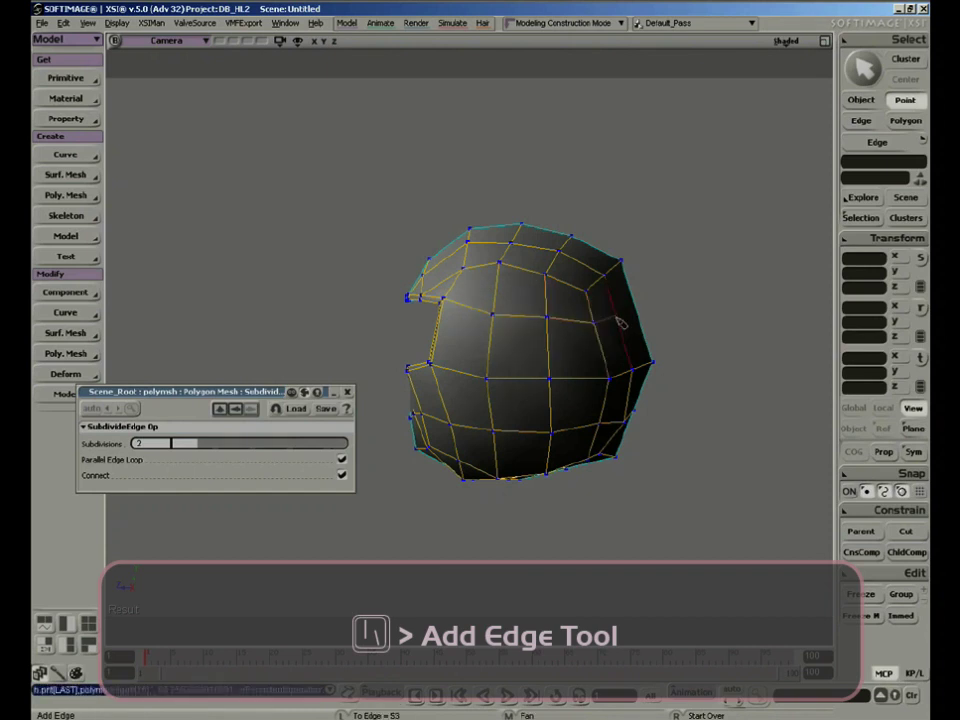
key("s")
Step: Move the points of the added horizontal edge row outward with Tweak Component to round the helmet's side
left_click_drag(429, 339, 435, 356)
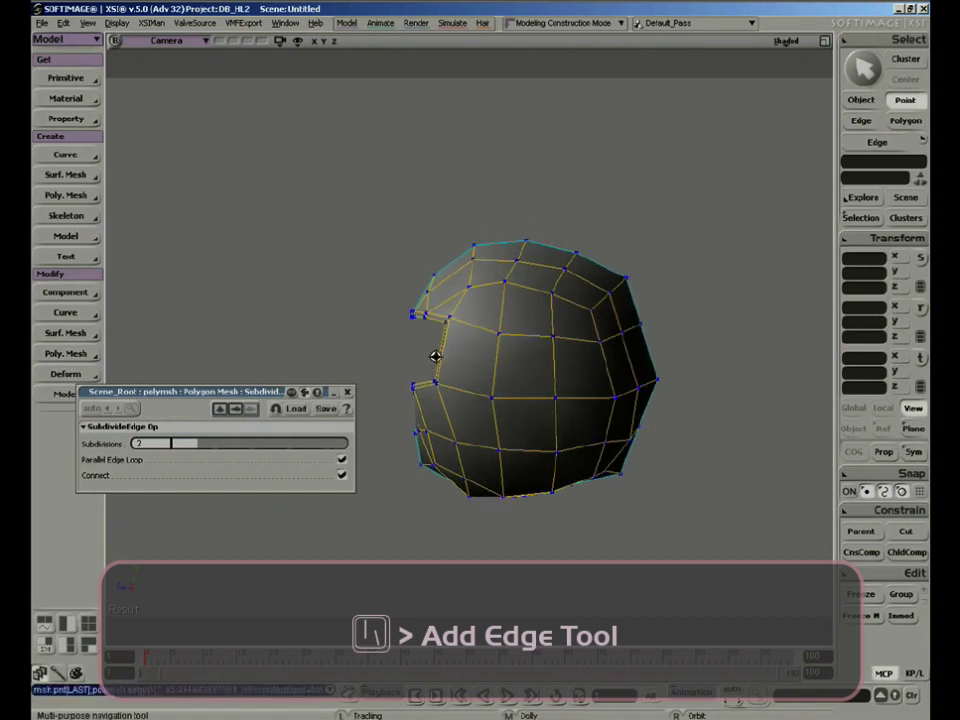
right_click_drag(435, 356, 489, 347)
left_click_drag(489, 347, 405, 375)
right_click_drag(405, 375, 411, 377)
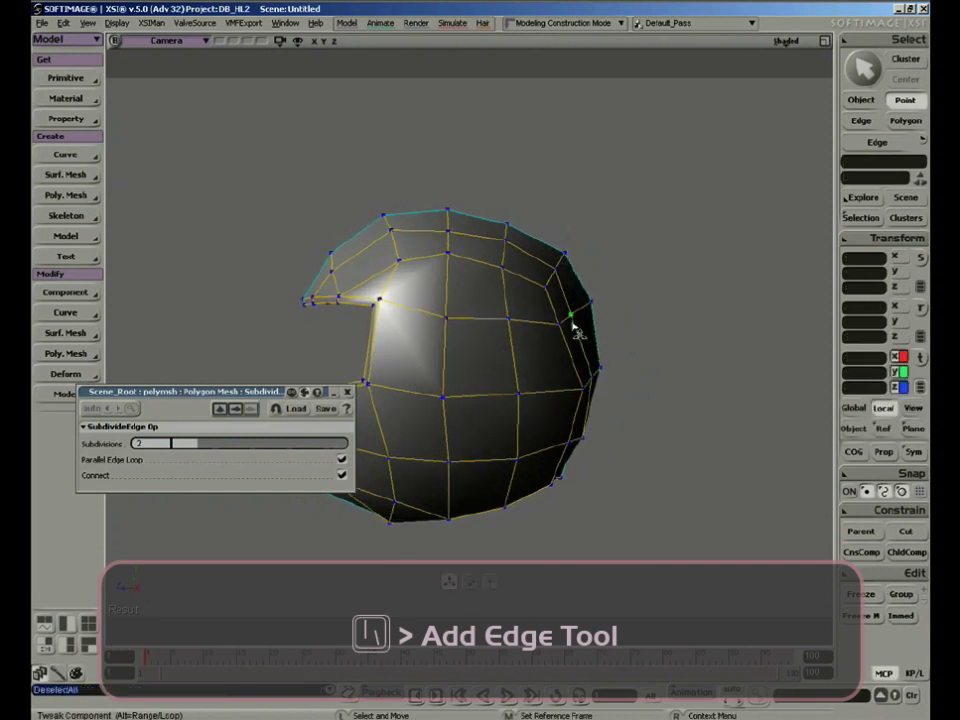
key("s")
right_click_drag(570, 335, 551, 405)
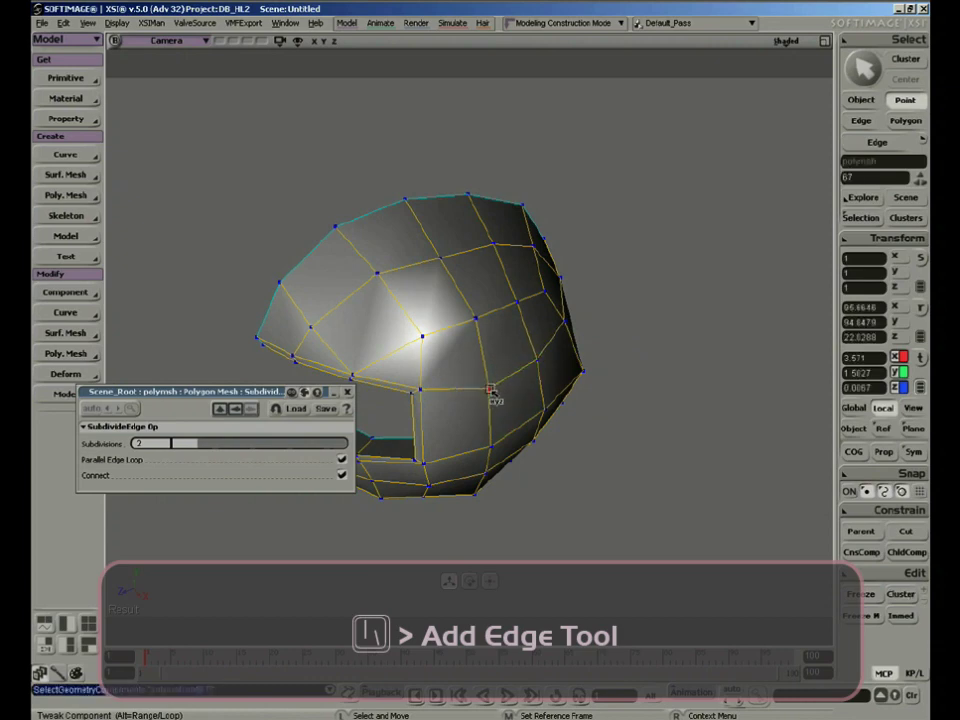
Step: Move the stray point on the bottom centre border back into line with the border
key("s")
right_click_drag(492, 392, 558, 261)
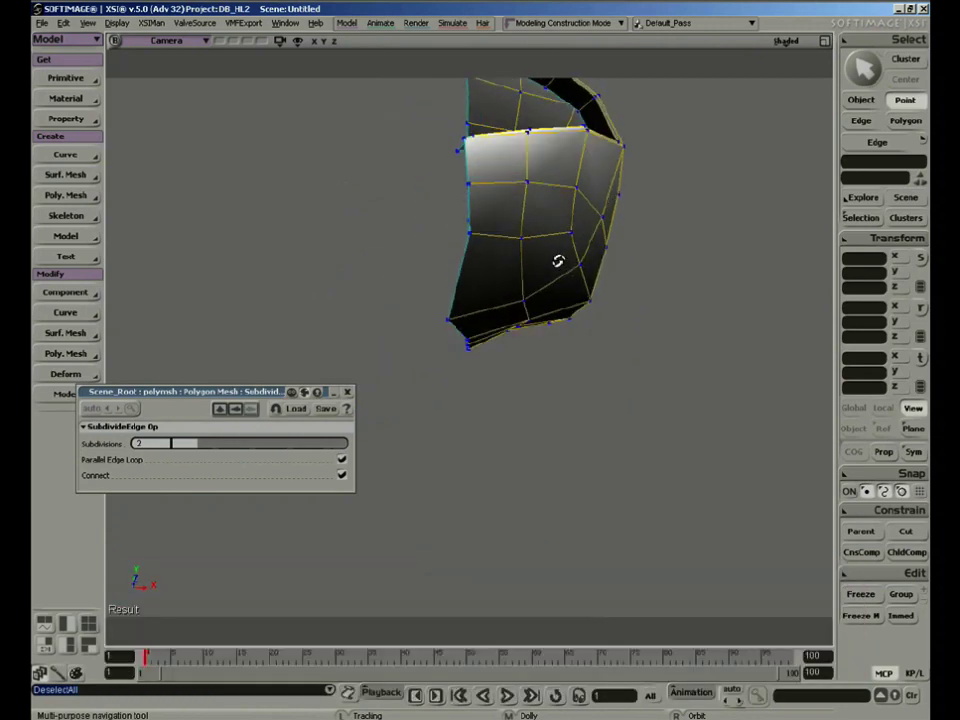
key("m")
key("s")
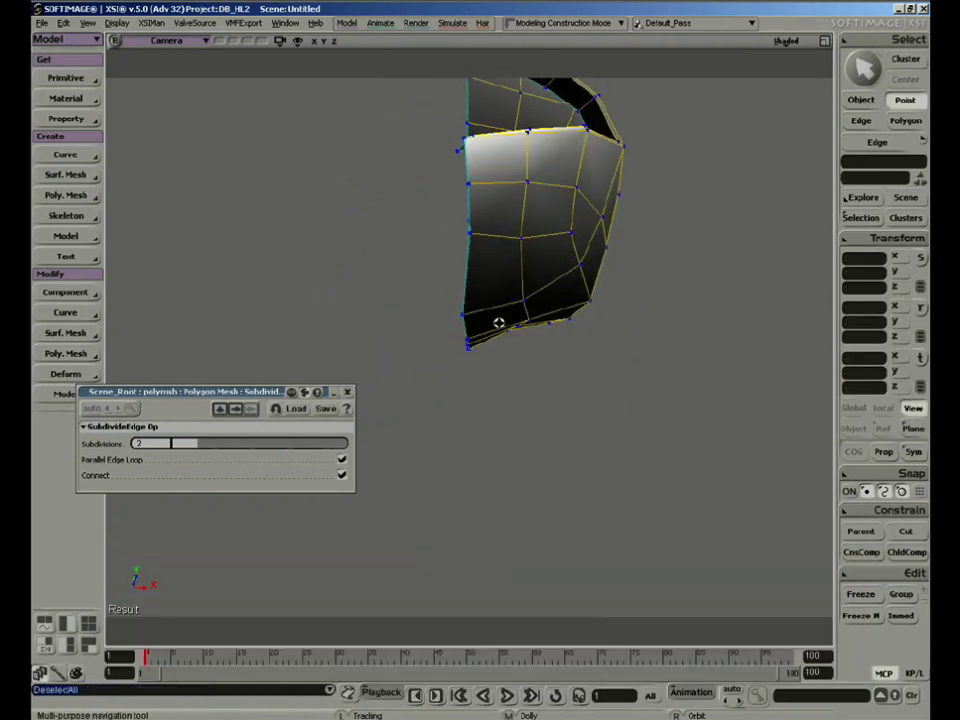
right_click_drag(497, 321, 469, 375)
key("m")
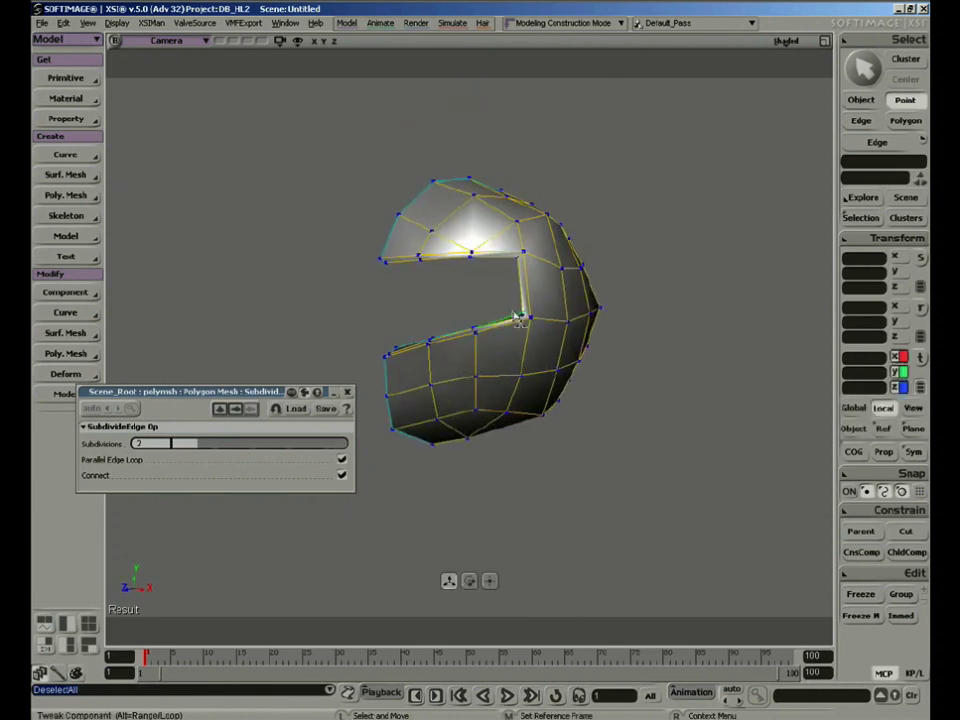
Step: Select the points at the visor opening's upper outer corner by rectangle and try to tweak their position
key("t")
left_click_drag(531, 283, 527, 281)
key("s")
right_click_drag(527, 281, 521, 306)
key("m")
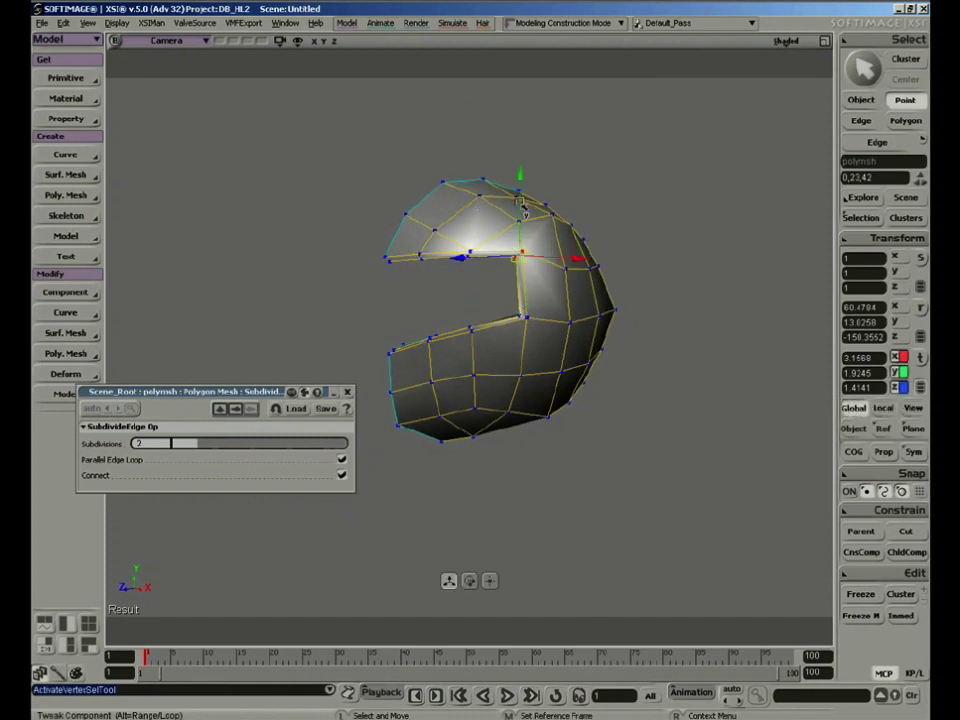
key("y")
left_click(515, 205)
key("ctrl+z")
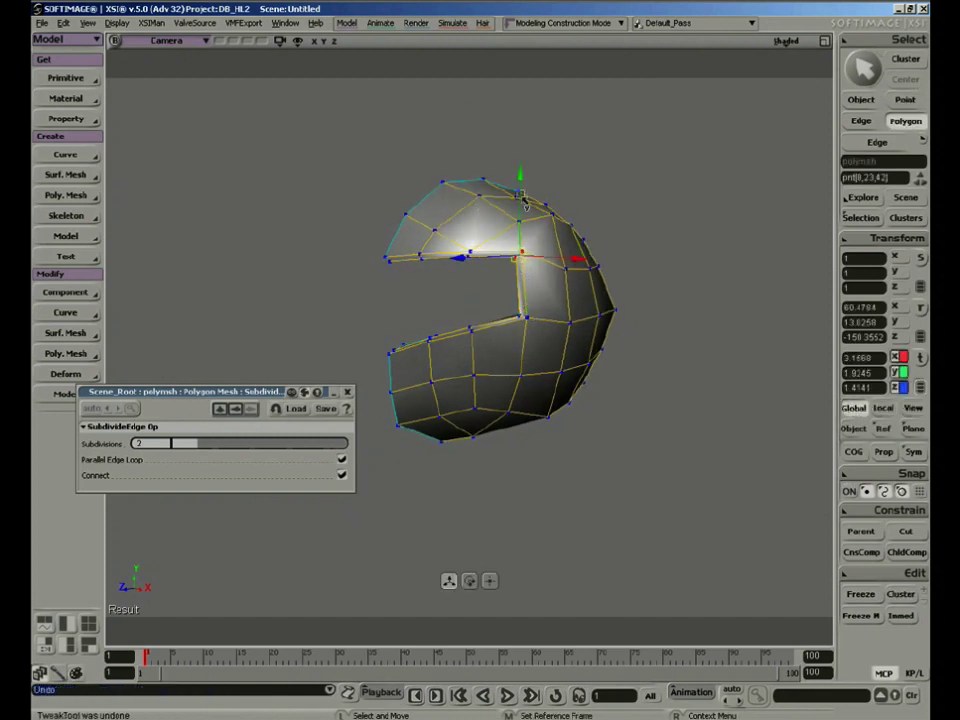
Step: Add a diagonal edge across the side polygon's corner at the visor opening's lower outer corner
mouse_move(606, 334)
right_mouse_down()
mouse_move(643, 345)
mouse_move(606, 338)
mouse_move(600, 352)
right_mouse_up()
key("space")
middle_click_drag(598, 420, 550, 405)
right_click_drag(550, 404, 511, 416)
middle_click_drag(511, 416, 535, 393)
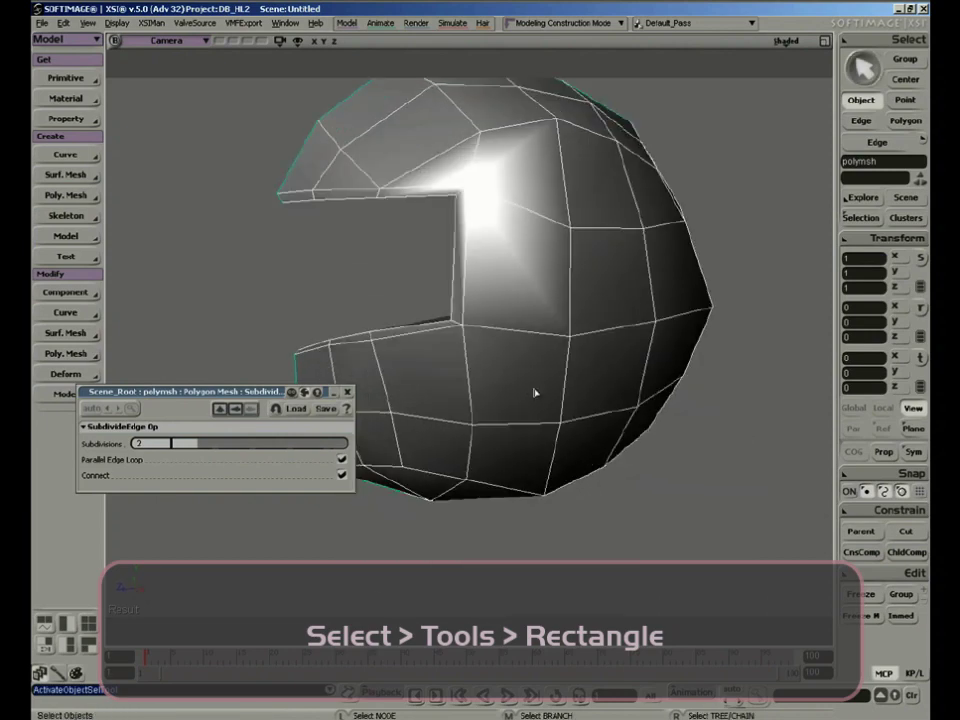
left_click(466, 282)
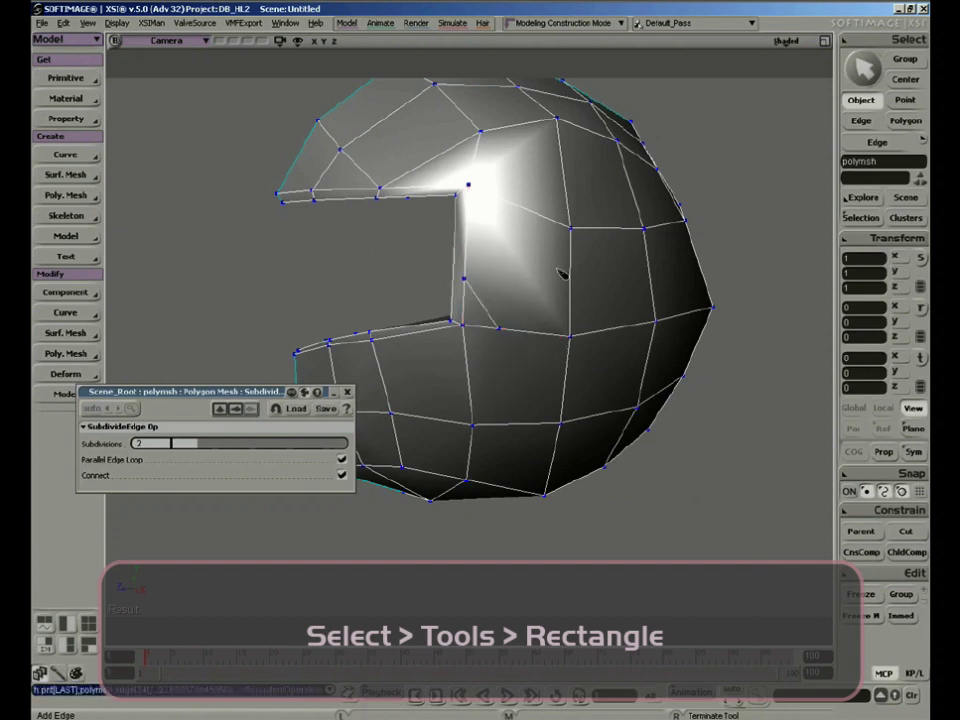
Step: Select the small triangle at the visor's lower outer corner with Raycast Polygon, duplicate it and scale it down as an inset
key("s")
right_click_drag(561, 272, 554, 347)
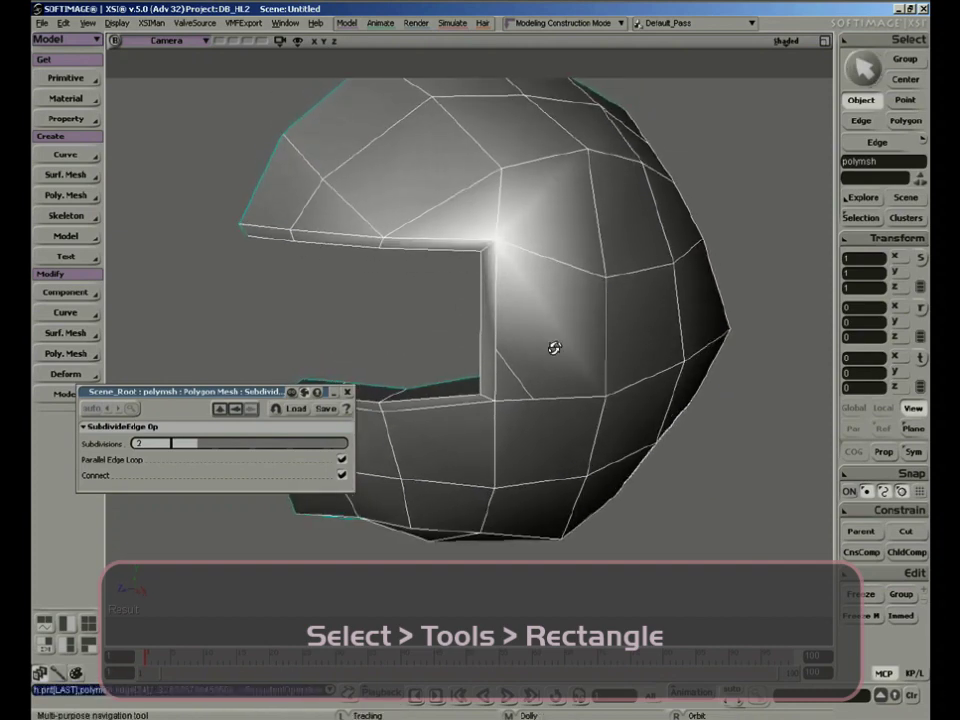
key("space")
key("u")
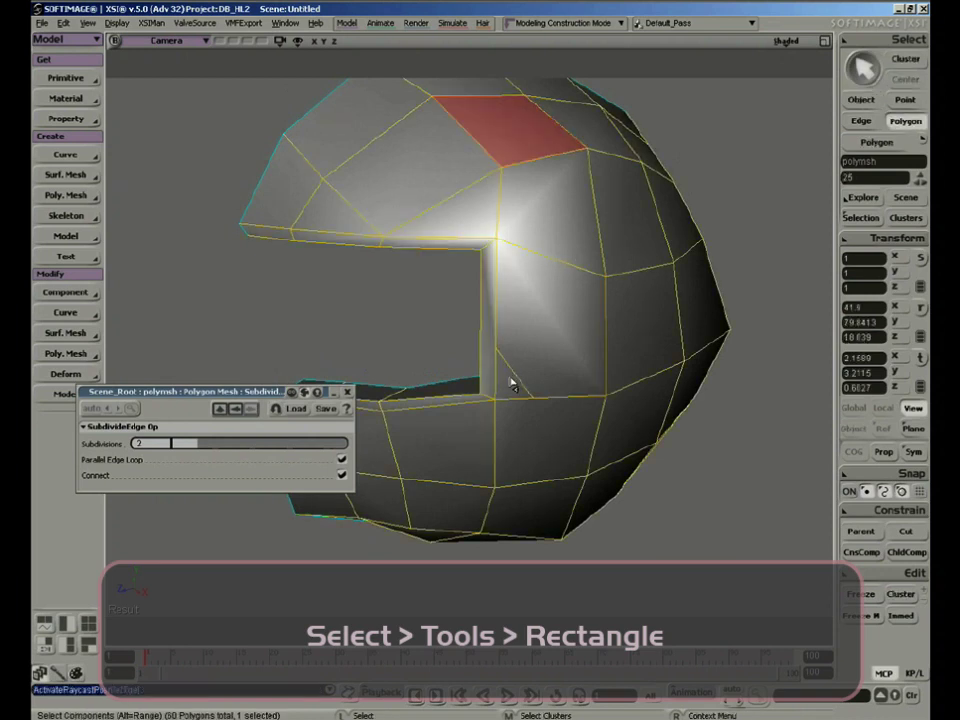
left_click(508, 379)
key("x")
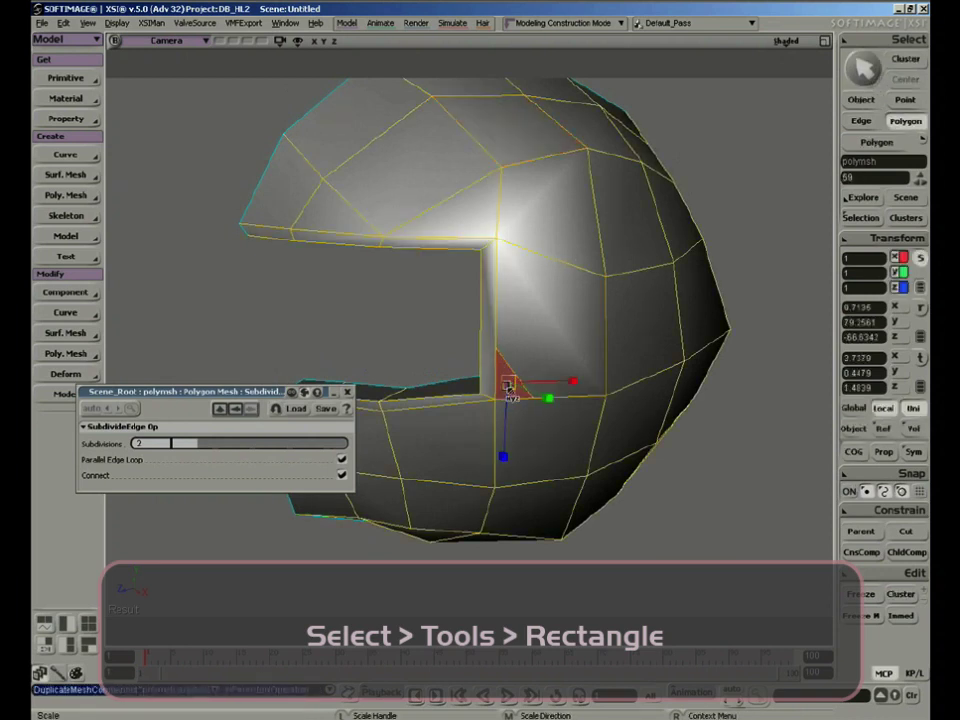
left_click_drag(482, 412, 479, 416)
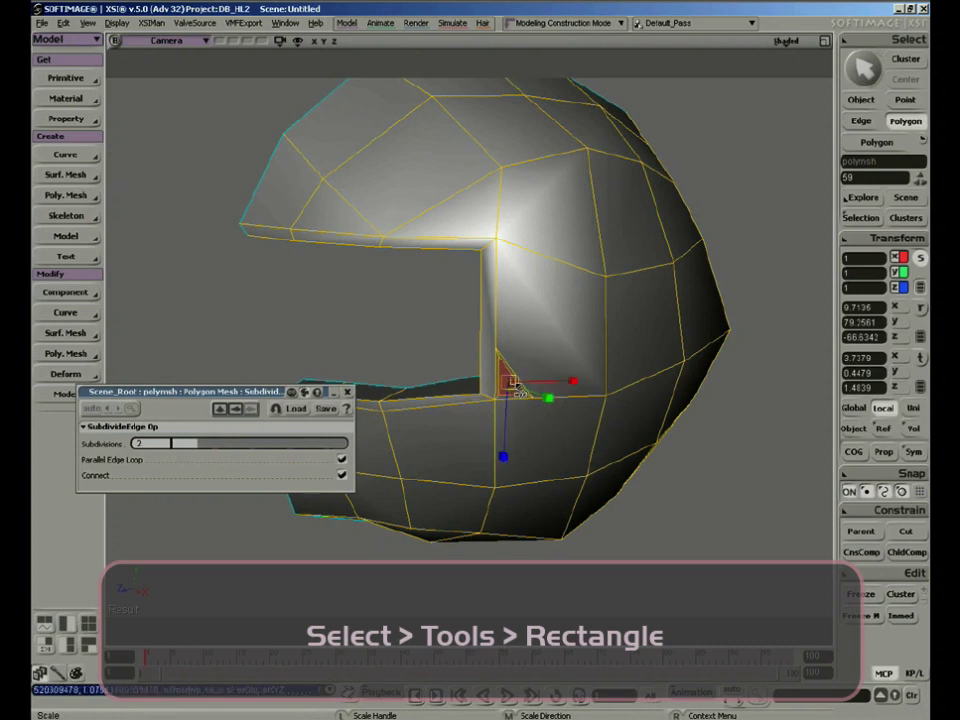
Step: Duplicate the inset triangle again and move it inward to form a recess
key("ctrl+d")
key("s")
right_click_drag(552, 419, 573, 427)
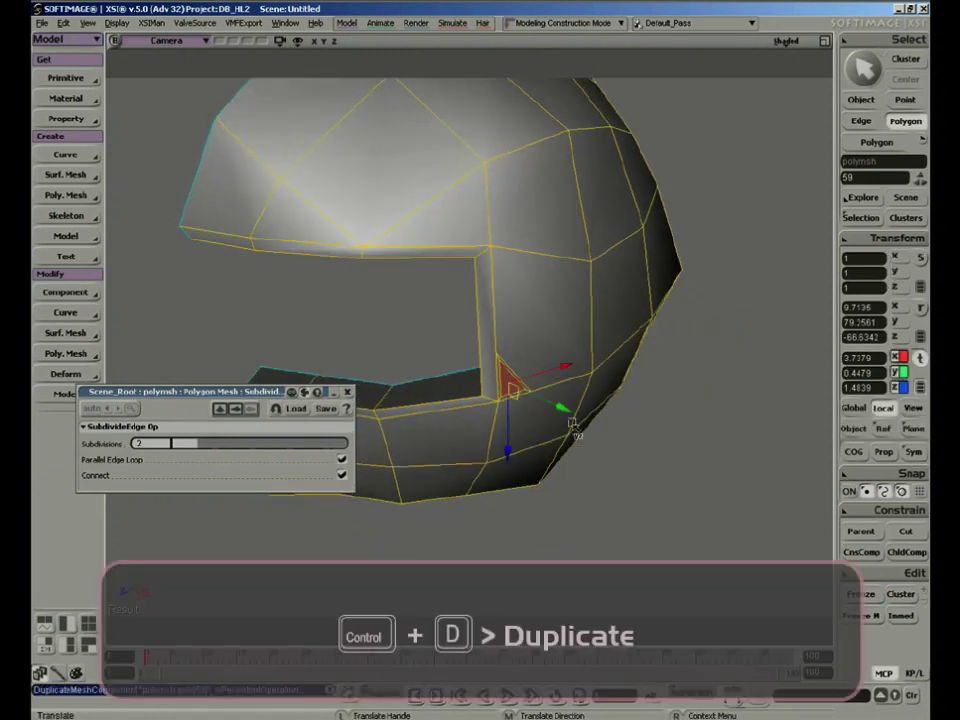
Step: Deselect the mesh and examine the shading of the recessed triangle and the helmet surface around it
key("space")
left_click(686, 527)
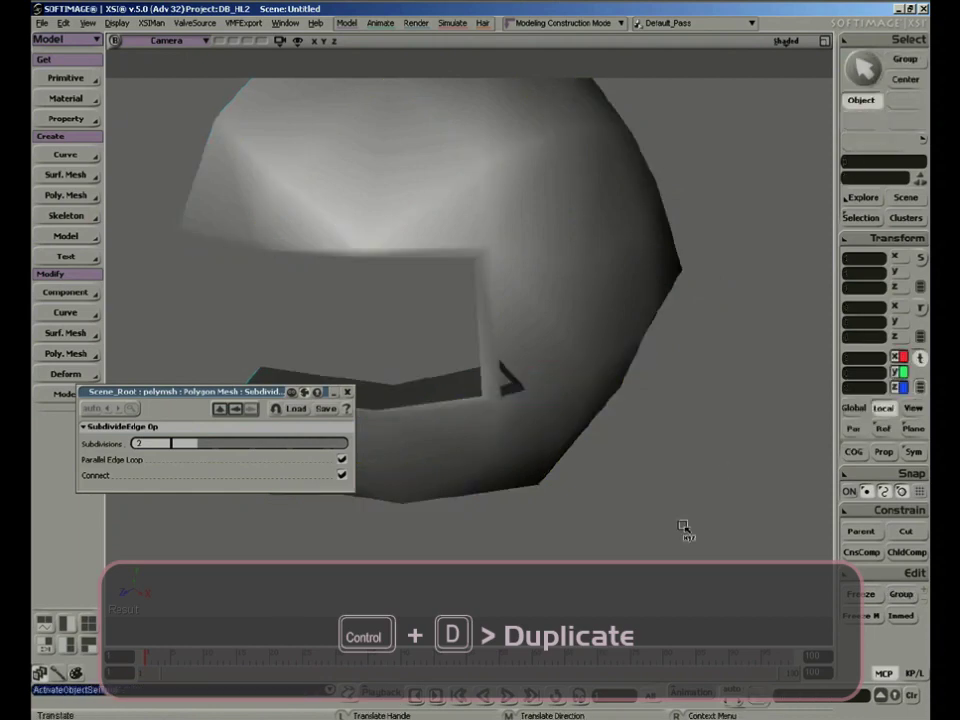
key("s")
right_click_drag(686, 527, 613, 497)
middle_click_drag(629, 487, 621, 315)
right_click_drag(621, 315, 659, 377)
middle_click_drag(659, 377, 636, 443)
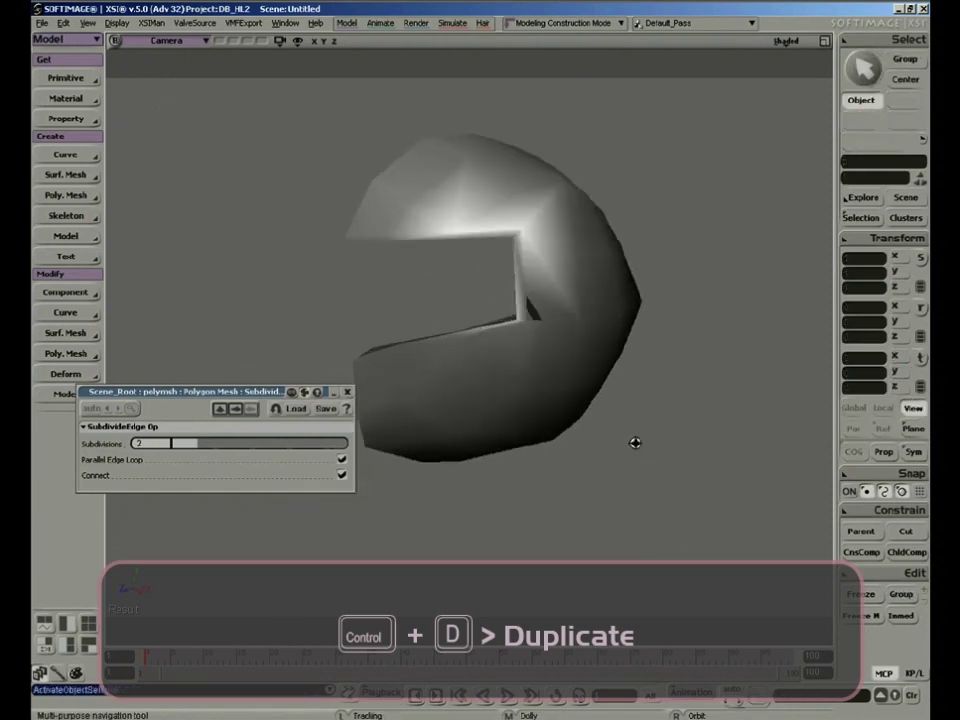
right_click_drag(636, 443, 600, 450)
Step: Reselect the mesh and add an edge from the side row's point to the recessed triangle's upper corner on the visor rim
key("space")
left_click(593, 345)
key("s")
middle_click_drag(593, 343, 560, 404)
right_click_drag(560, 404, 588, 381)
key("ctrl+d")
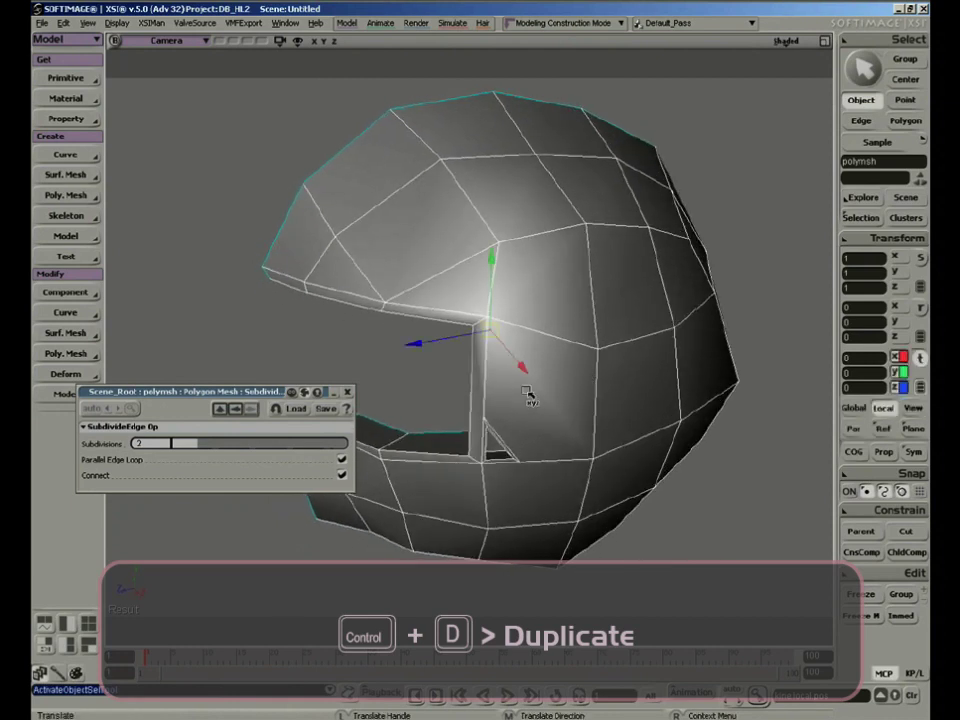
key("backslash")
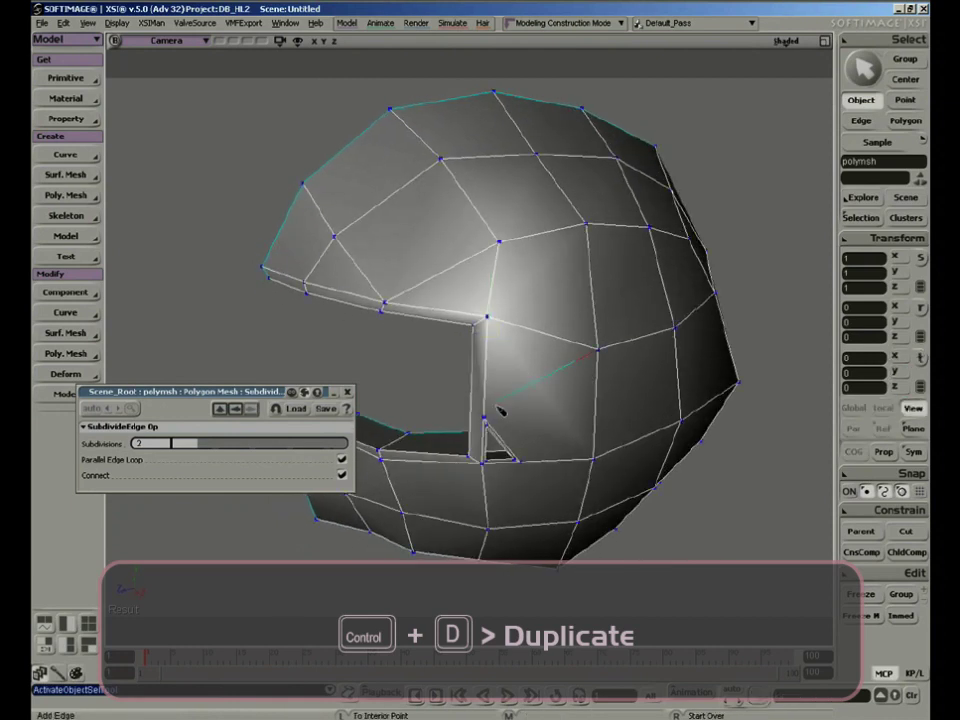
left_click(487, 419)
Step: Add a line of edges from the top centre border down the side to the recessed triangle's rear corner
key("s")
right_click_drag(578, 434, 629, 272)
key("s")
mouse_move(606, 344)
right_mouse_down()
mouse_move(574, 362)
mouse_move(591, 357)
right_mouse_up()
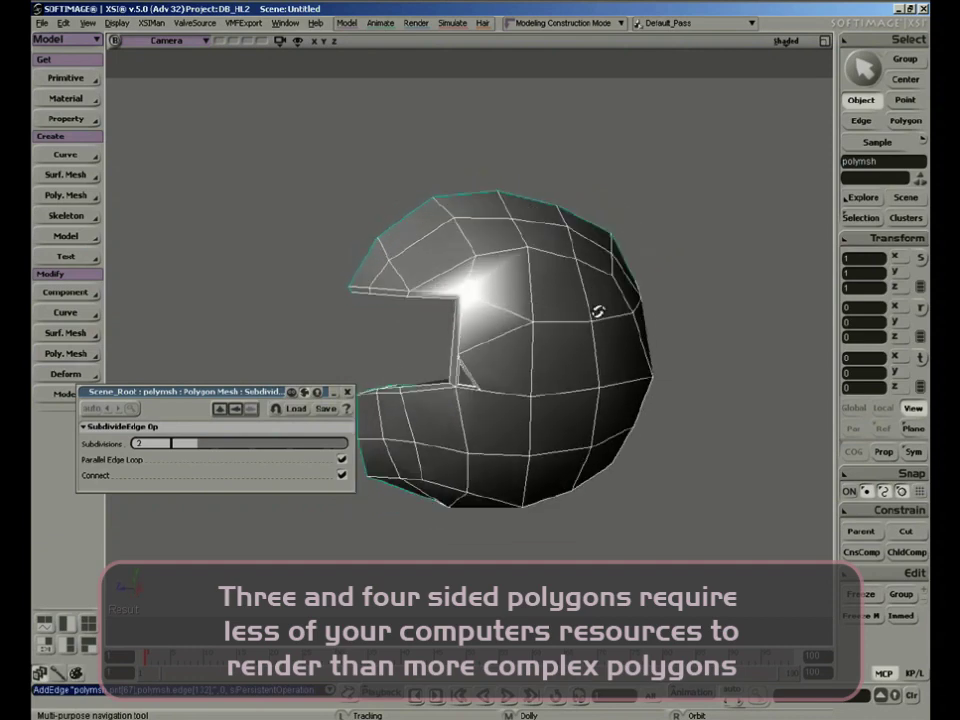
right_click_drag(597, 344, 601, 334)
right_click_drag(608, 323, 570, 285)
key("backslash")
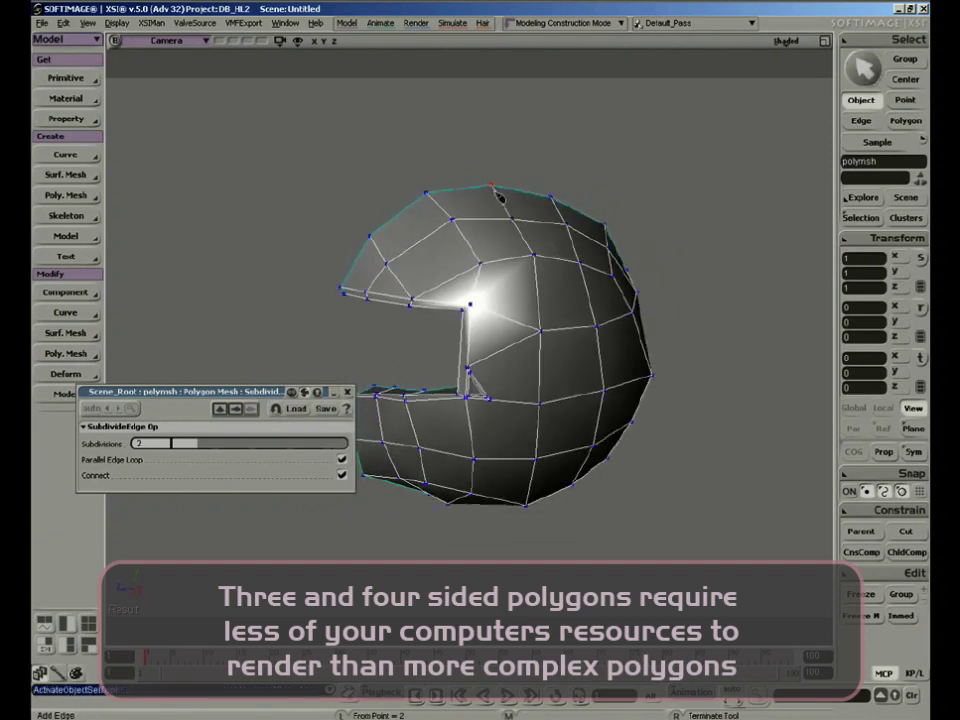
left_click(466, 193)
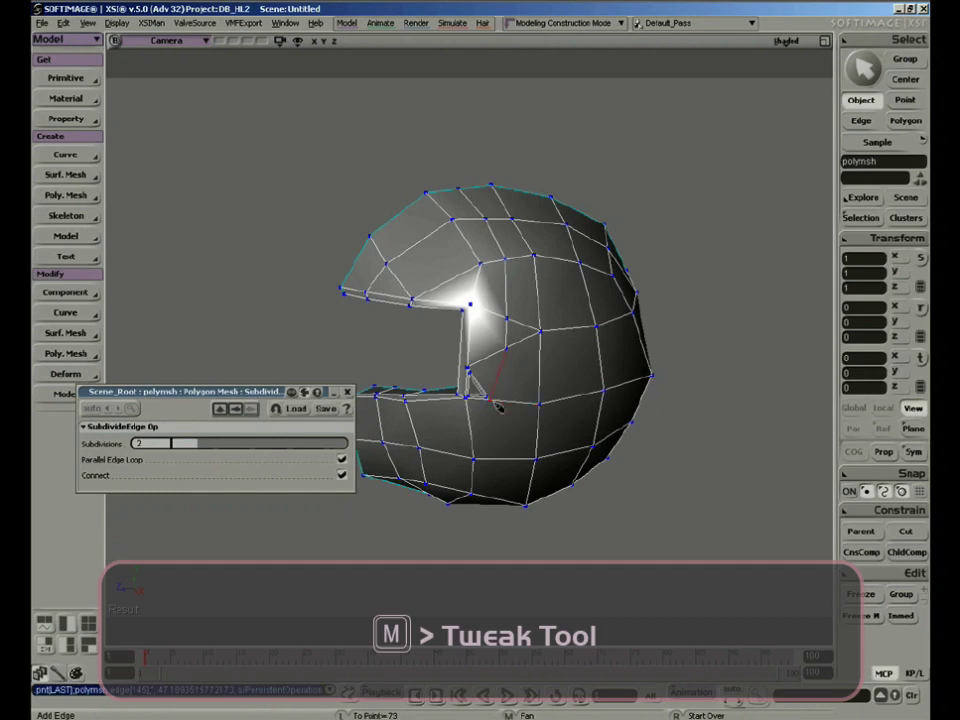
Step: Examine the half helmet's points, visor rim and open centre border from the front with the Tweak tool
key("s")
right_click_drag(503, 402, 542, 424)
middle_click_drag(542, 424, 612, 229)
right_click_drag(612, 229, 658, 305)
key("t")
key("m")
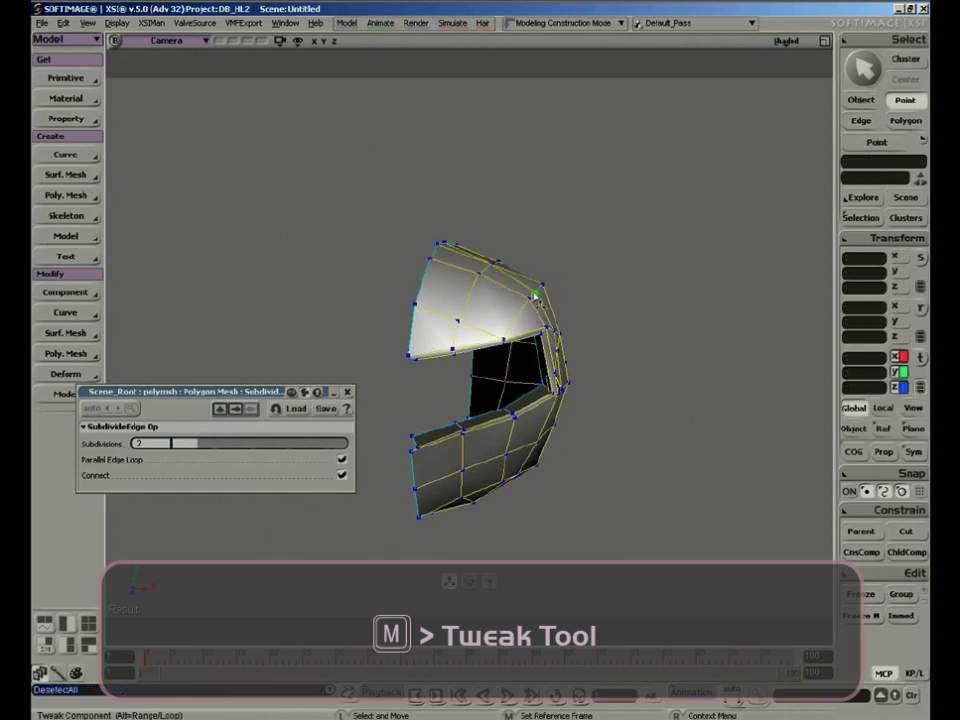
key("s")
right_click_drag(561, 317, 611, 332)
key("space")
key("s")
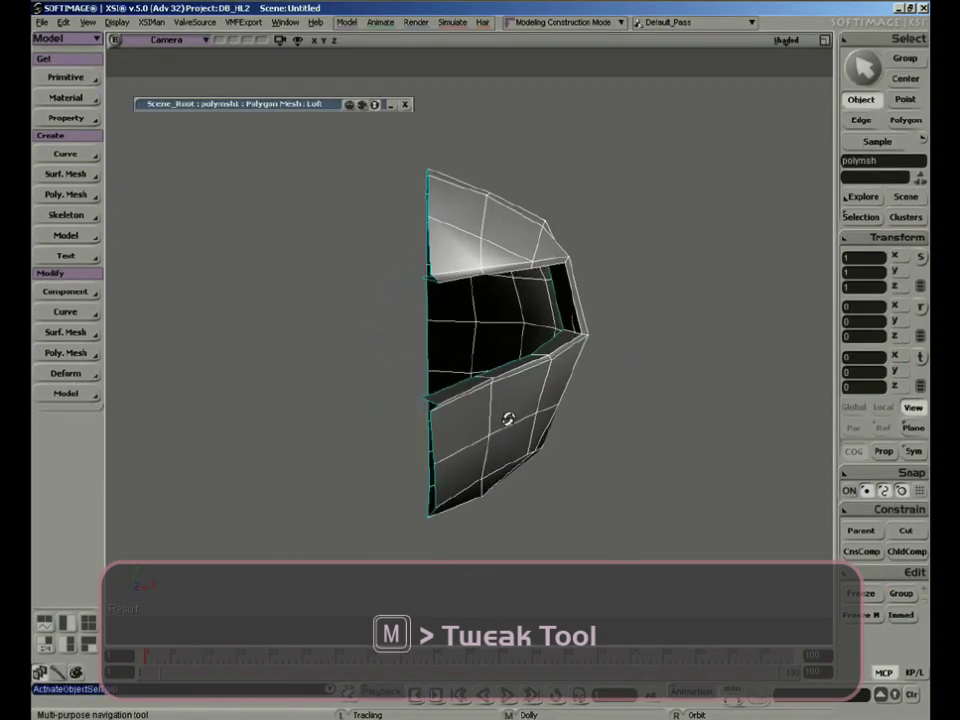
right_click_drag(508, 420, 507, 427)
key("space")
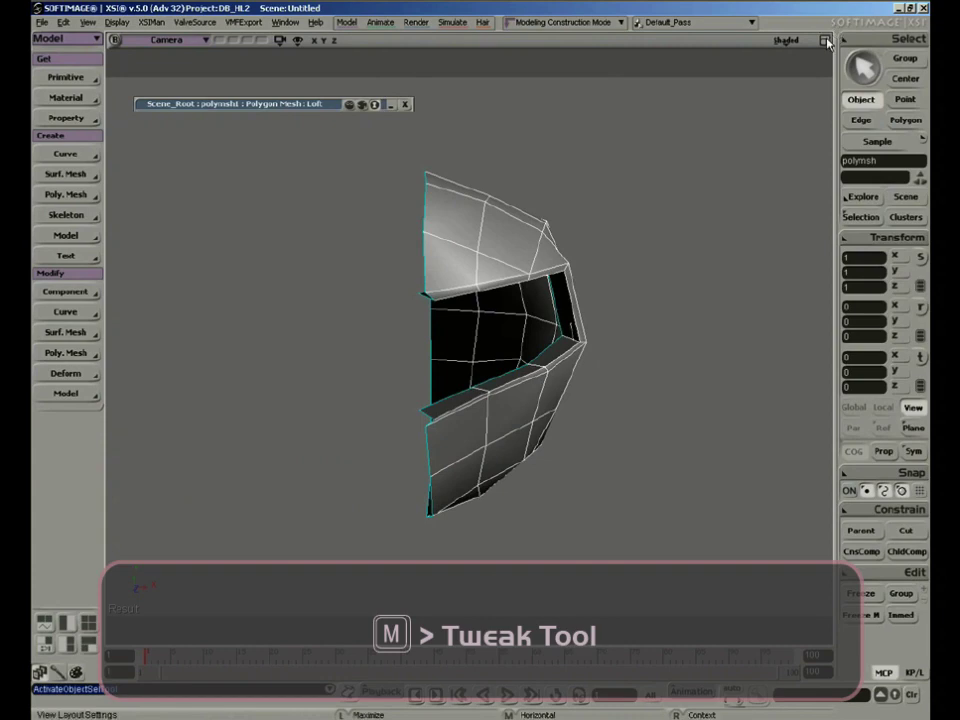
Step: Select all points along the half helmet's open centre border and flatten them onto the symmetry plane by scaling X to 0
left_click(825, 40)
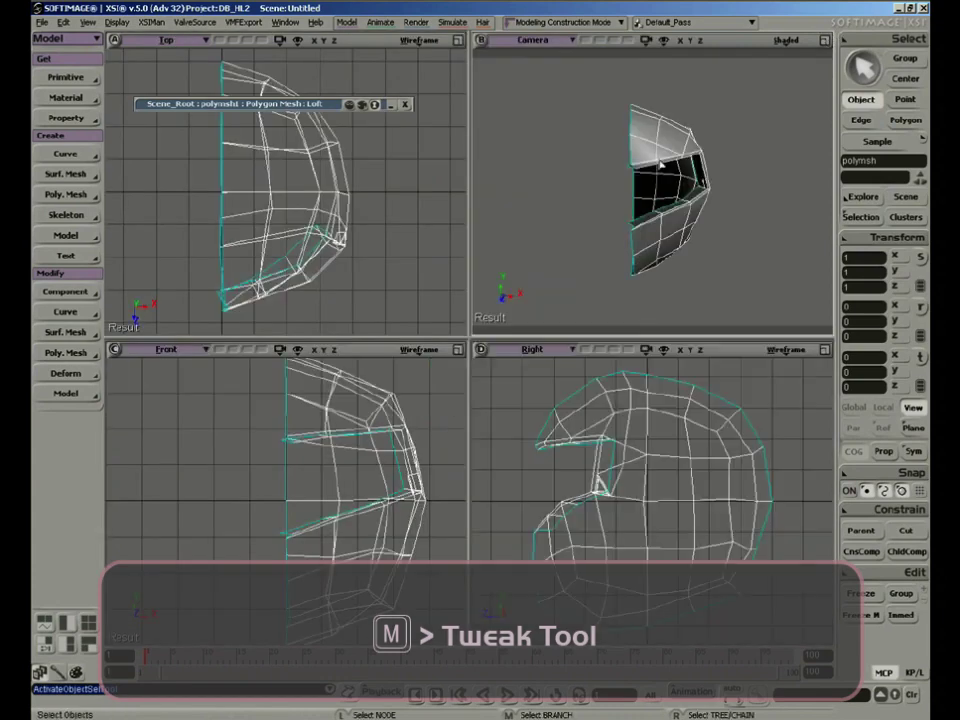
left_click(405, 105)
key("t")
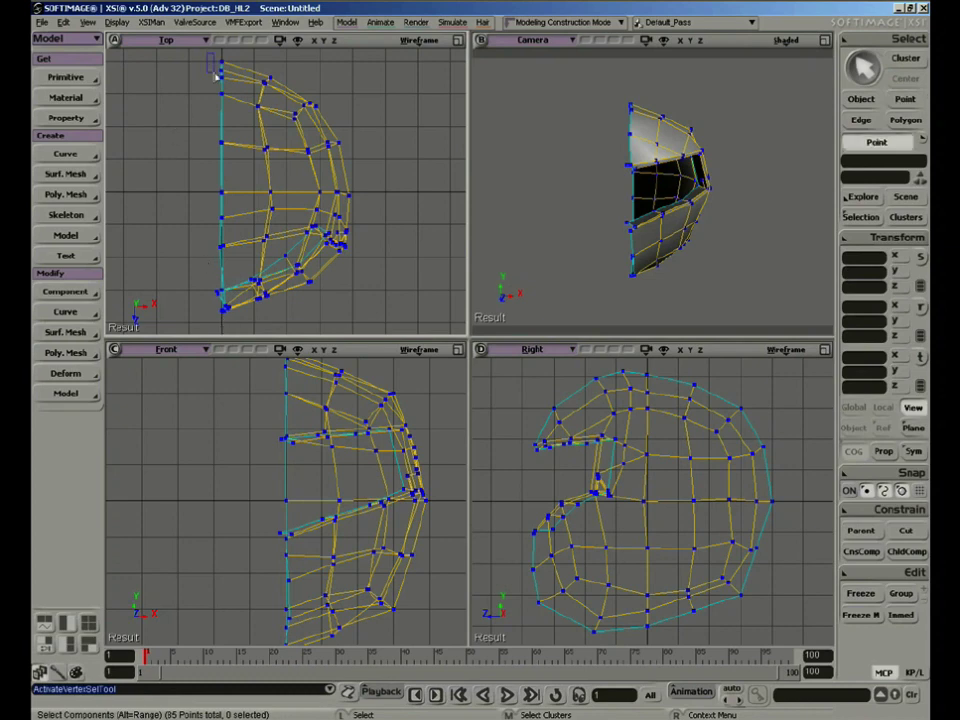
left_click_drag(210, 66, 234, 326)
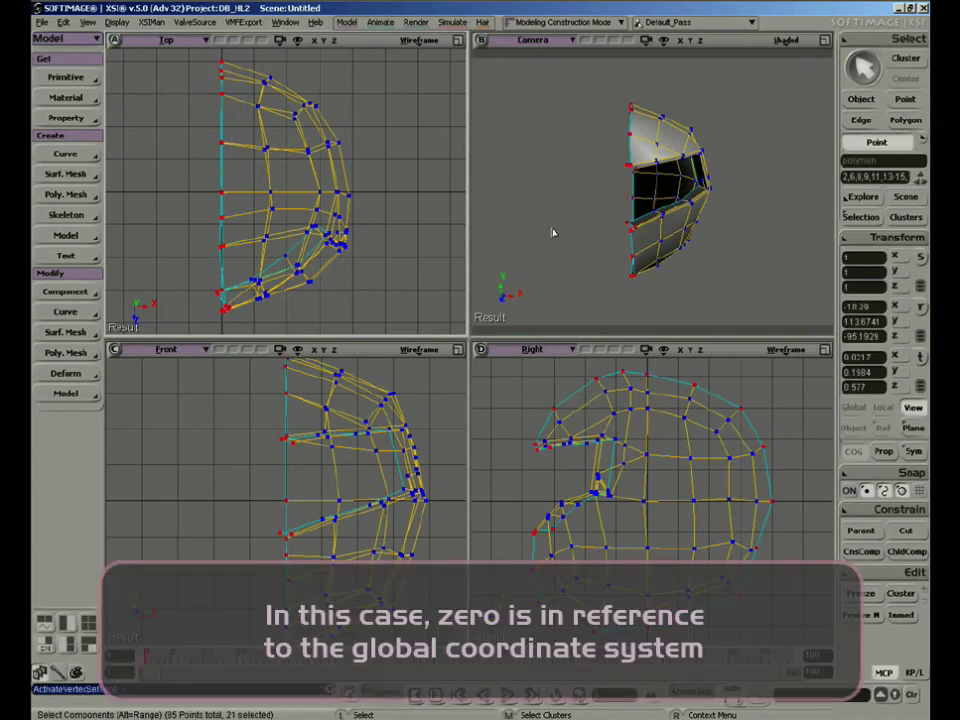
key("s")
right_click_drag(708, 180, 685, 211)
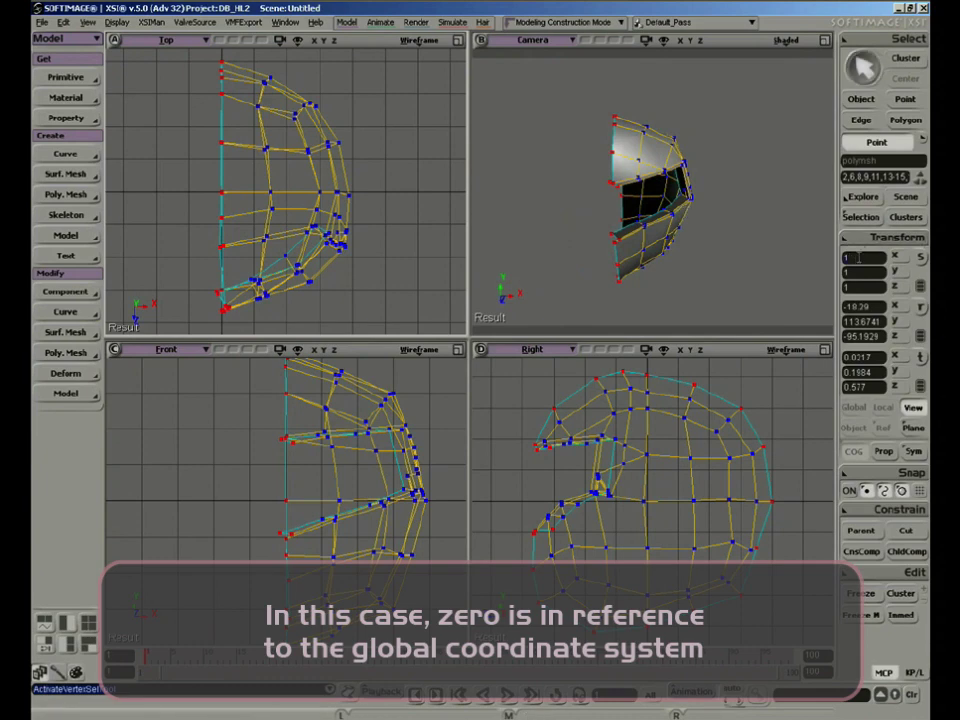
key("Return")
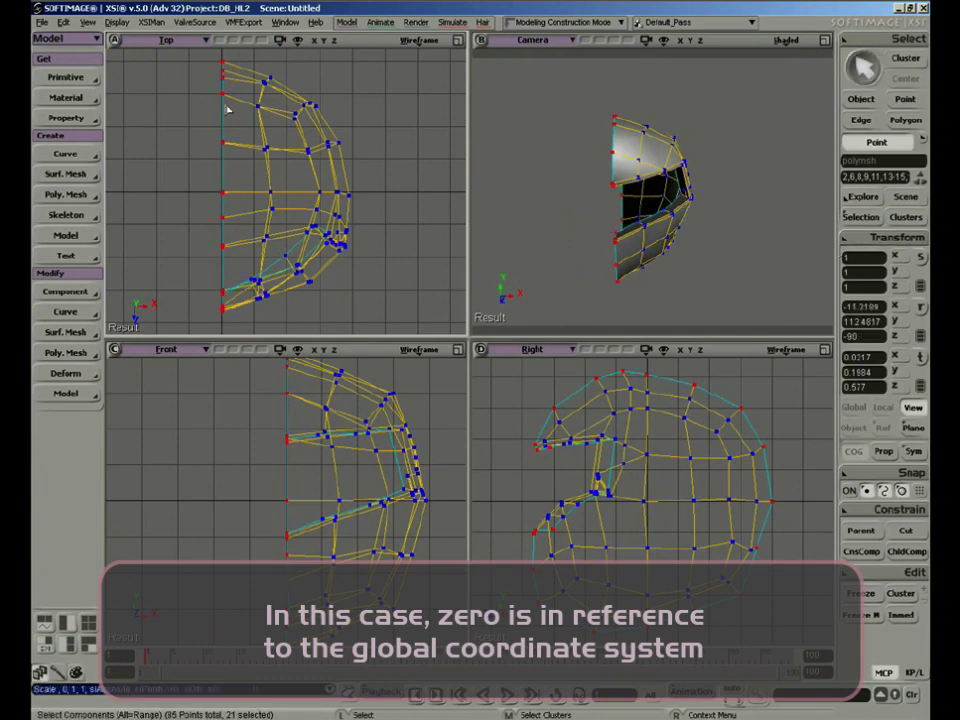
Step: Mirror the half mesh into a full helmet with Symmetrize Polygons across the global X axis
key("space")
key("s")
right_click_drag(579, 152, 556, 160)
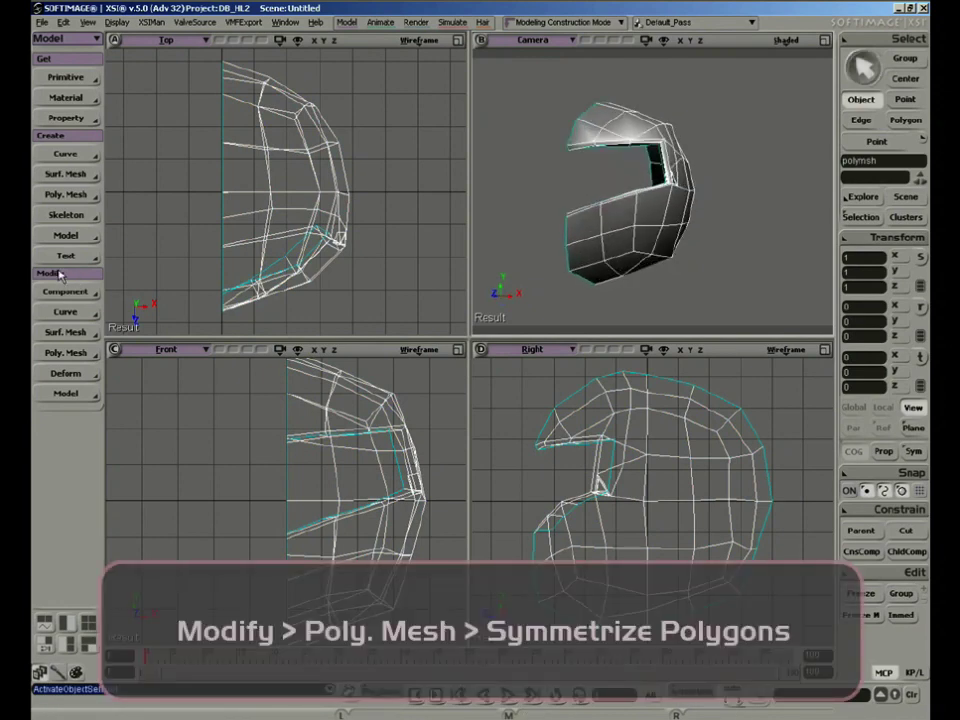
left_click(75, 355)
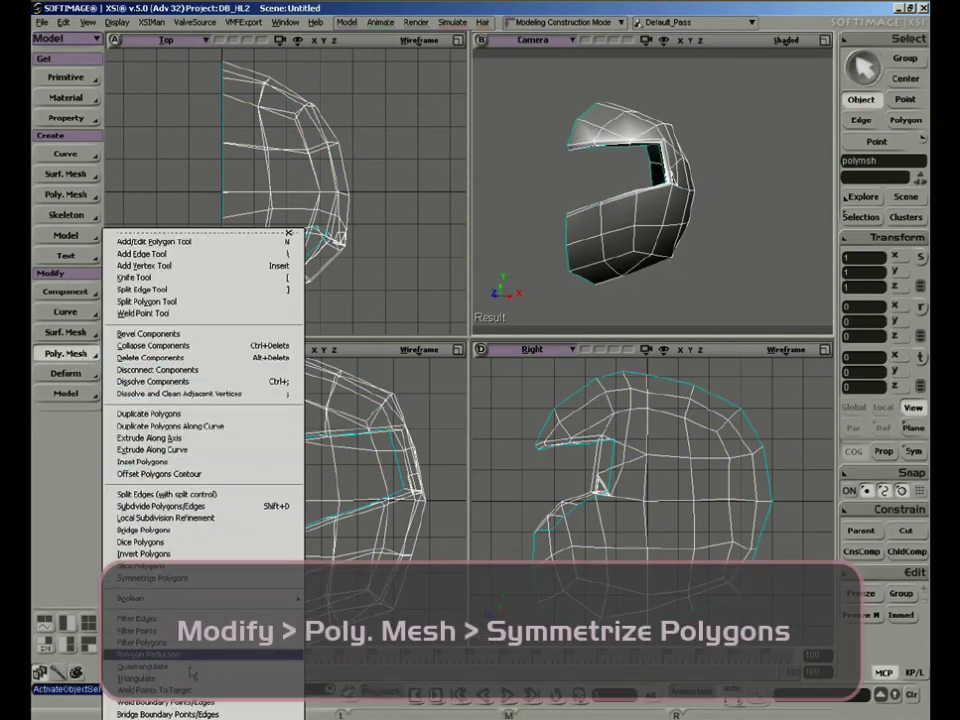
left_click(160, 578)
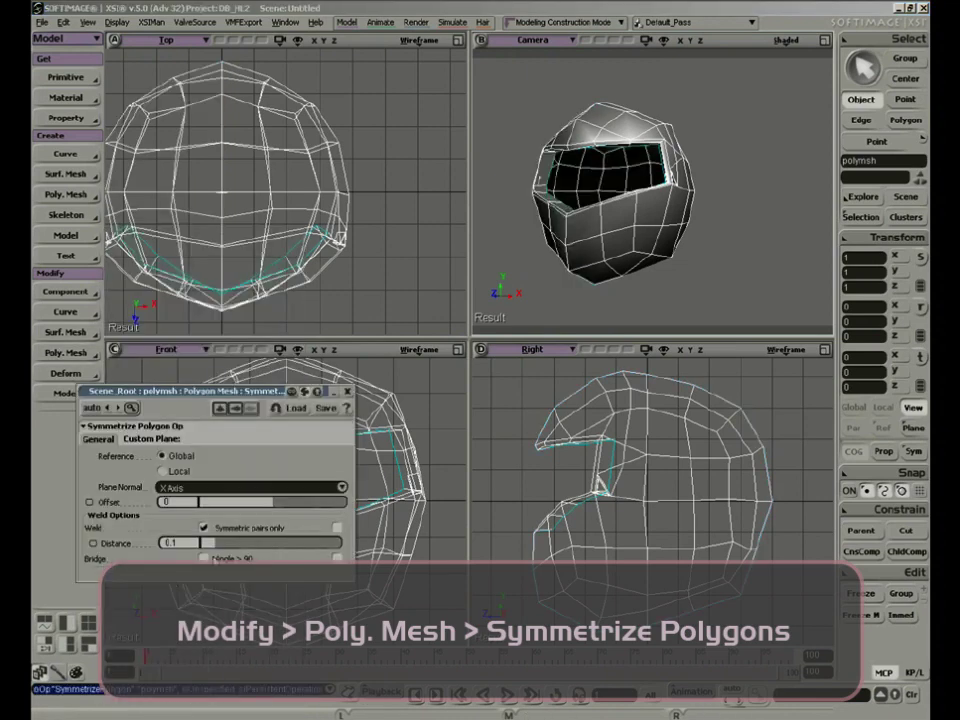
left_click(825, 41)
key("s")
right_click_drag(596, 297, 630, 300)
left_click_drag(604, 312, 664, 283)
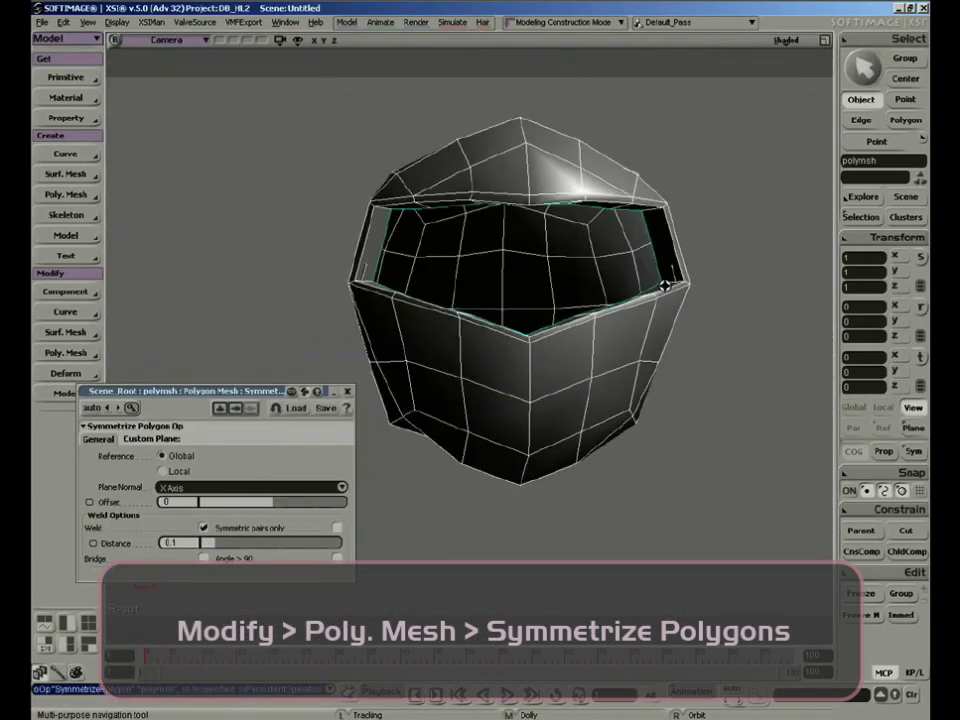
mouse_move(664, 283)
right_mouse_down()
mouse_move(685, 302)
mouse_move(645, 298)
mouse_move(619, 242)
mouse_move(643, 197)
mouse_move(674, 333)
mouse_move(613, 356)
mouse_move(553, 334)
mouse_move(665, 305)
right_mouse_up()
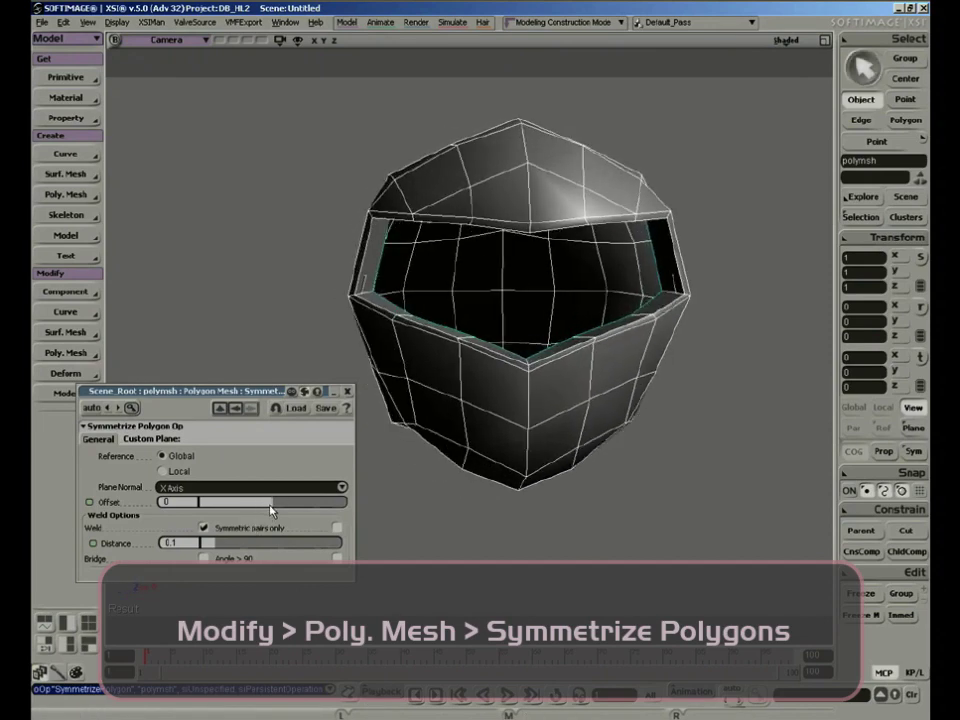
Step: Enable bridging for the symmetrized halves with a weld distance of 0.627 and an offset of -0.476
left_click_drag(271, 505, 270, 505)
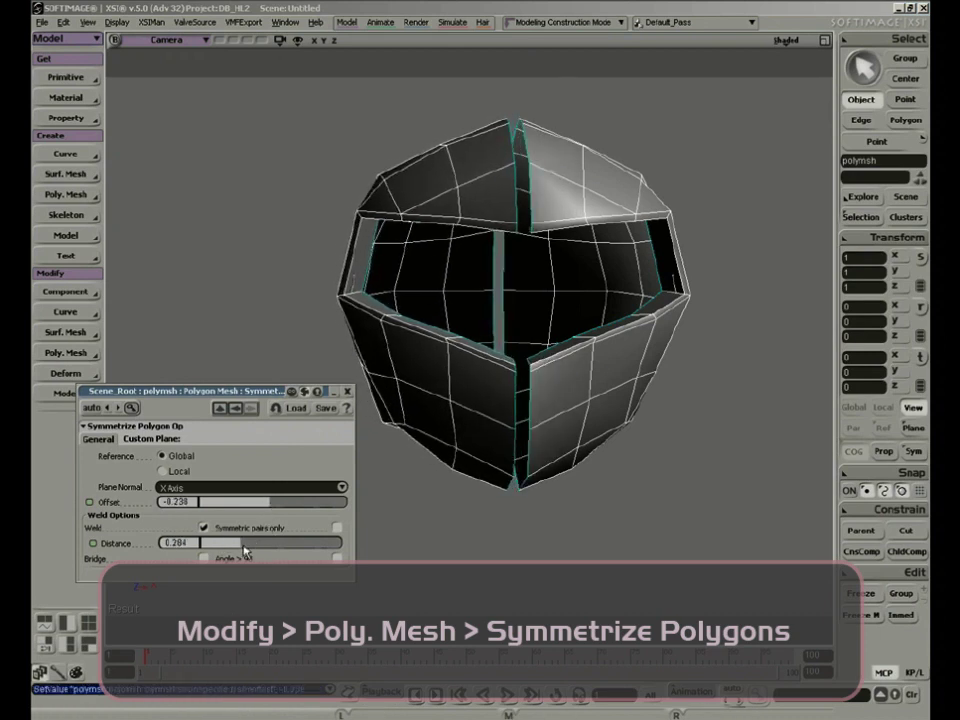
mouse_move(243, 549)
left_mouse_down()
mouse_move(278, 549)
mouse_move(223, 549)
mouse_move(250, 547)
left_mouse_up()
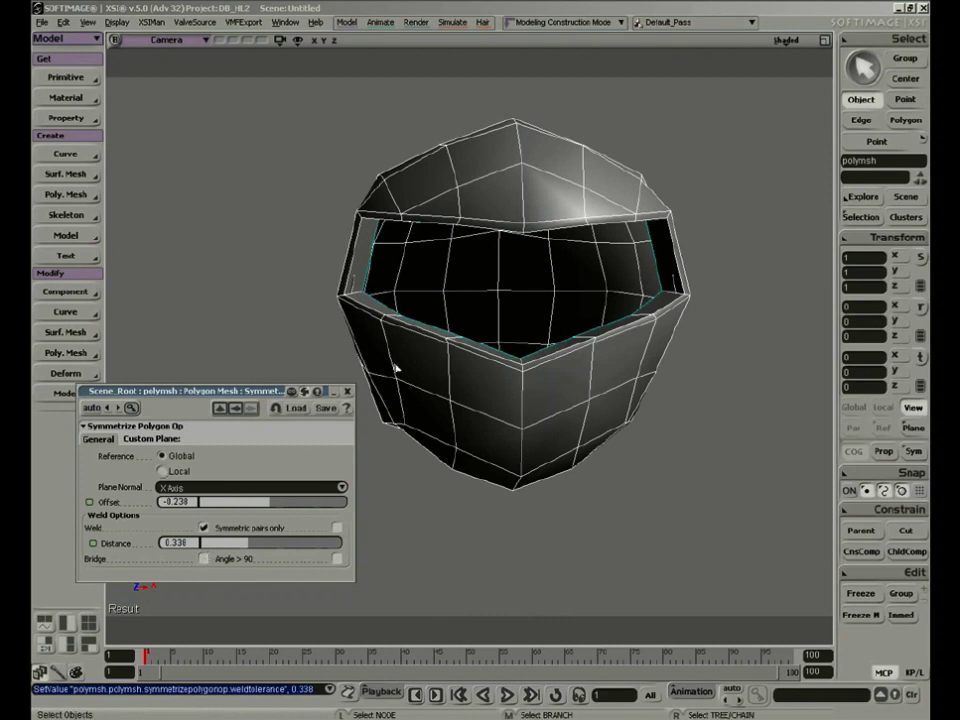
left_click(203, 560)
key("s")
mouse_move(566, 410)
right_mouse_down()
mouse_move(542, 414)
mouse_move(559, 413)
right_mouse_up()
left_click_drag(230, 545, 251, 548)
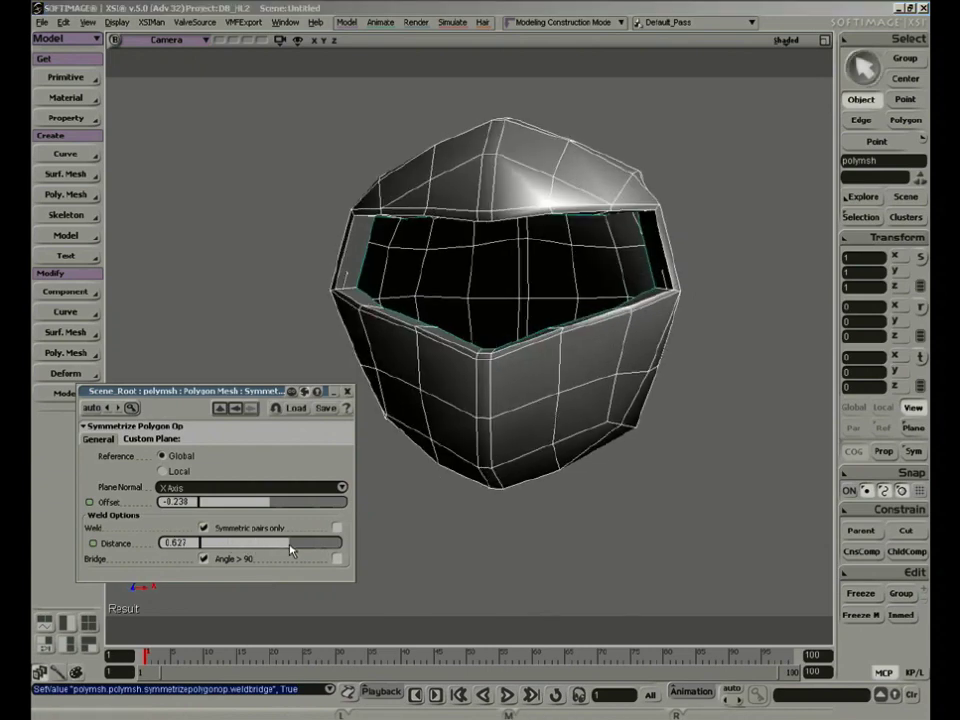
mouse_move(268, 503)
left_mouse_down()
mouse_move(285, 503)
mouse_move(268, 507)
left_mouse_up()
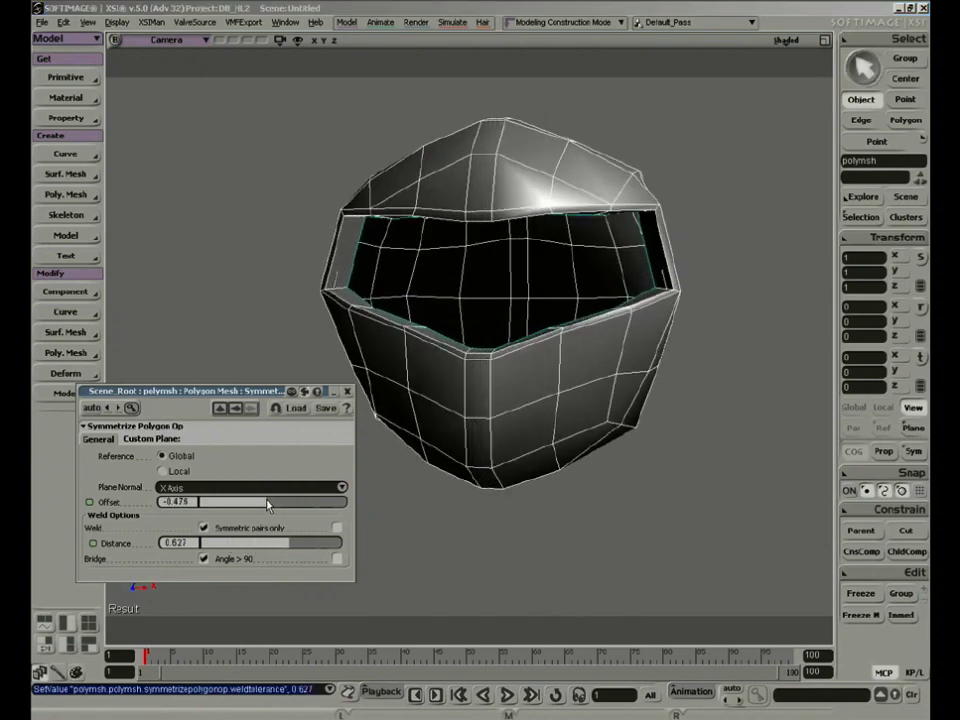
key("s")
mouse_move(503, 454)
right_mouse_down()
mouse_move(533, 386)
mouse_move(513, 455)
right_mouse_up()
Step: Narrow the whole helmet by scaling it to about 0.88 in X
key("space")
key("x")
mouse_move(530, 305)
left_mouse_down()
mouse_move(495, 308)
mouse_move(531, 313)
left_mouse_up()
key("s")
right_click_drag(628, 396, 562, 396)
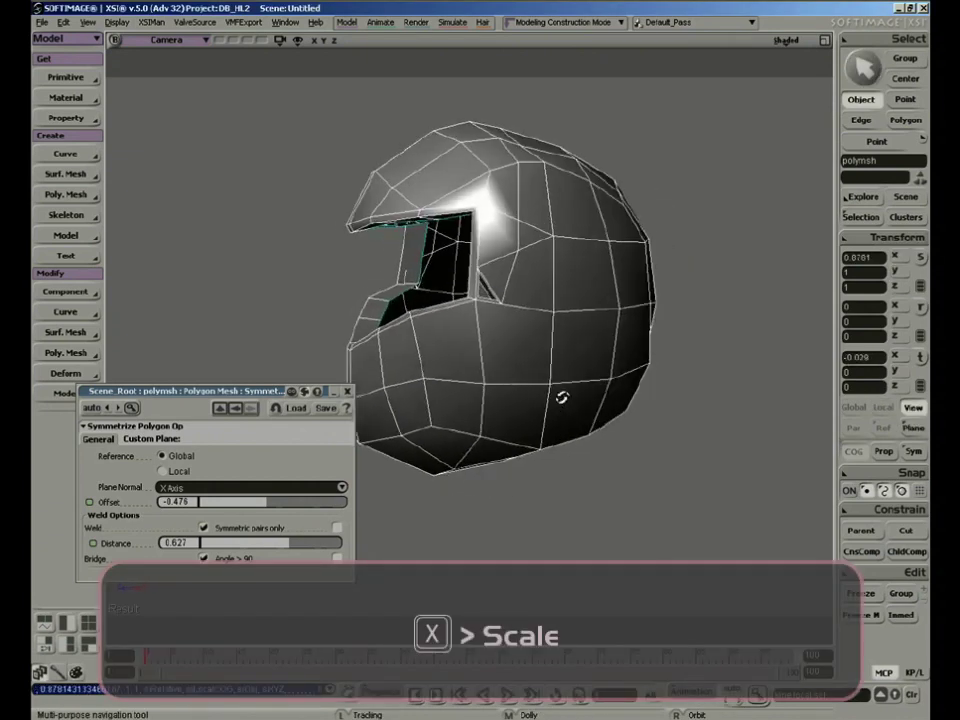
Step: Create a level 1 Catmull-Clark subdivision mesh from the helmet and hide the original input mesh
key("space")
key("s")
right_click_drag(527, 444, 575, 360)
key("s")
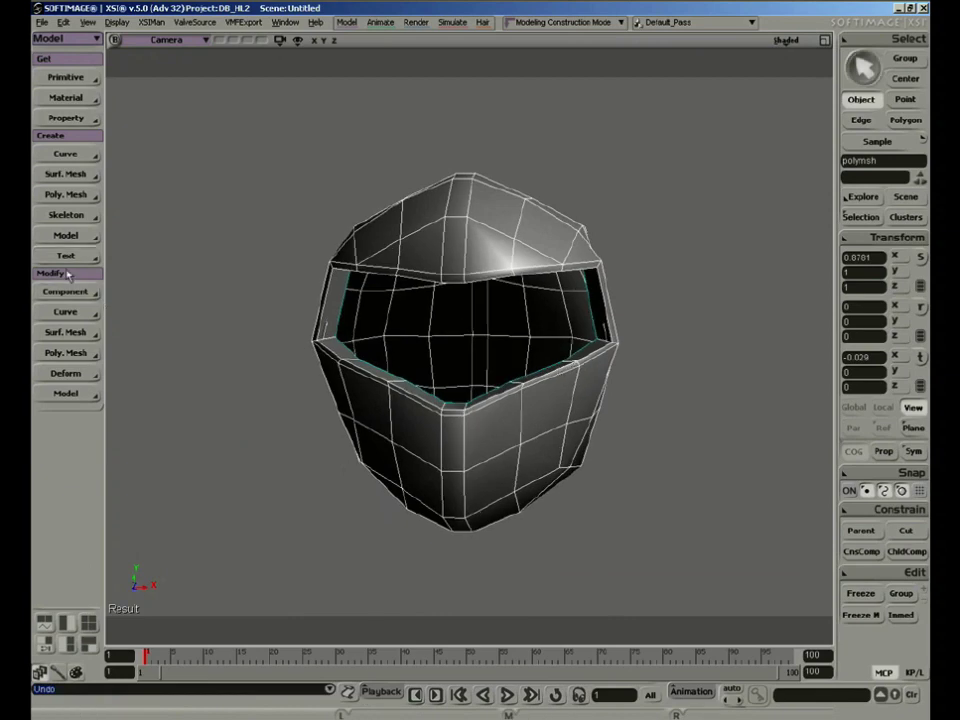
left_click(66, 194)
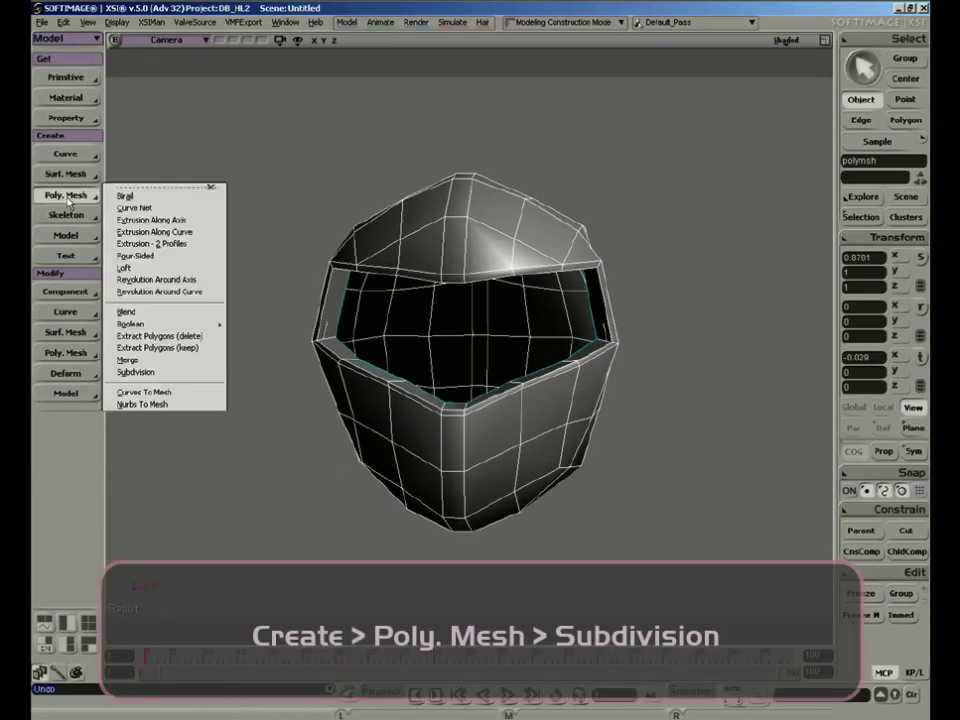
left_click(137, 372)
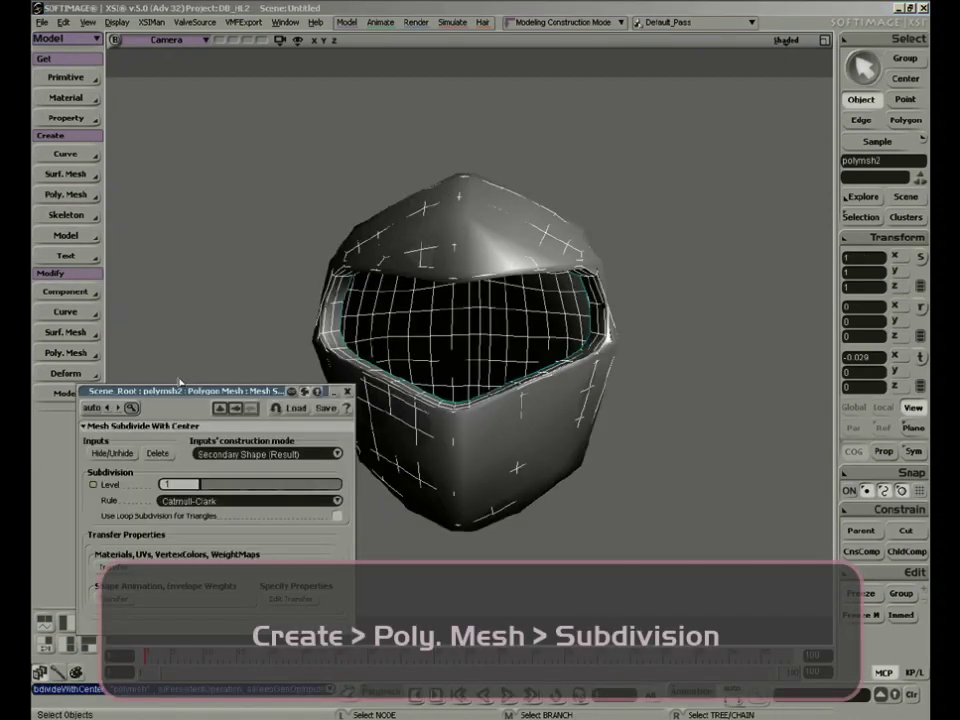
left_click(118, 460)
Step: Deselect the subdivided helmet and examine its smooth shading from the side and front
key("s")
mouse_move(640, 278)
right_mouse_down()
mouse_move(508, 274)
mouse_move(626, 279)
right_mouse_up()
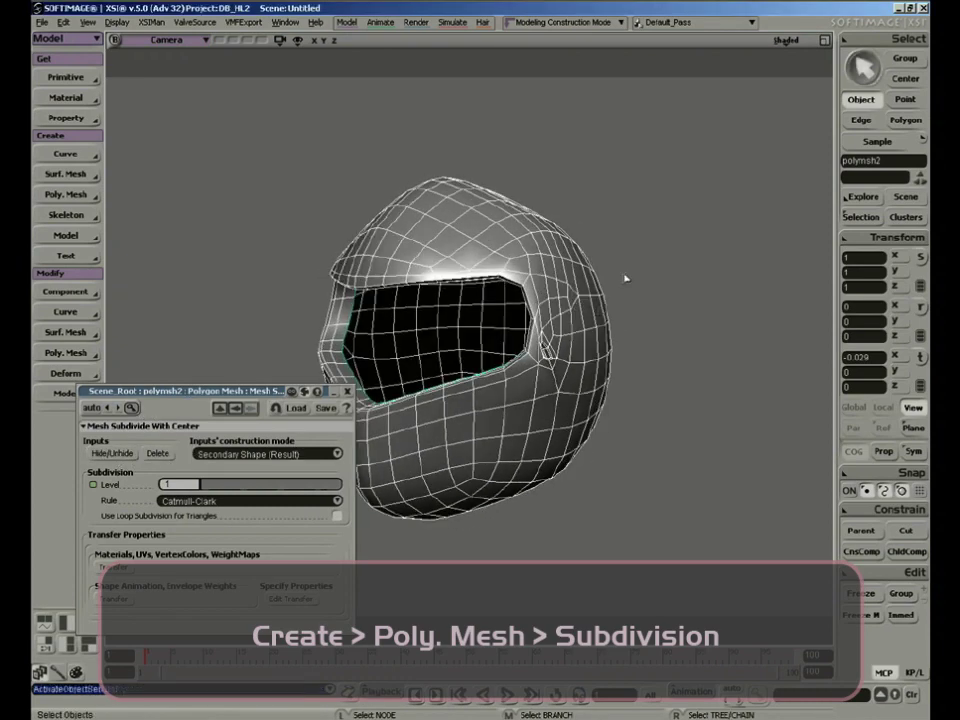
left_click(673, 339)
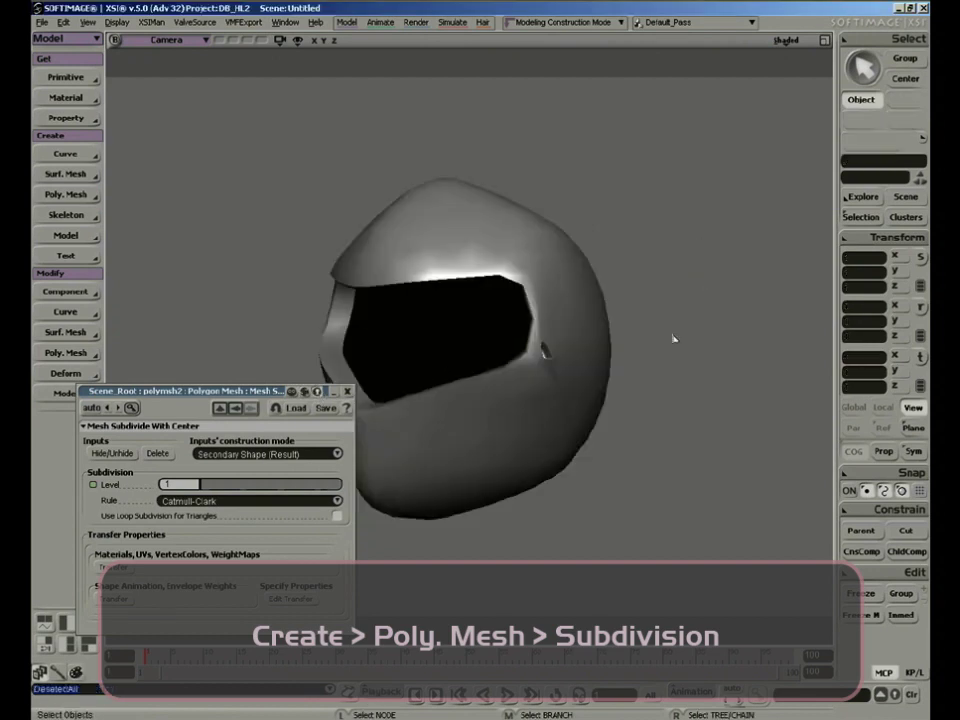
key("s")
right_click_drag(673, 339, 594, 373)
left_click_drag(594, 373, 619, 288)
right_click_drag(619, 288, 624, 319)
middle_click_drag(637, 132, 618, 195)
right_click_drag(618, 195, 606, 223)
key("space")
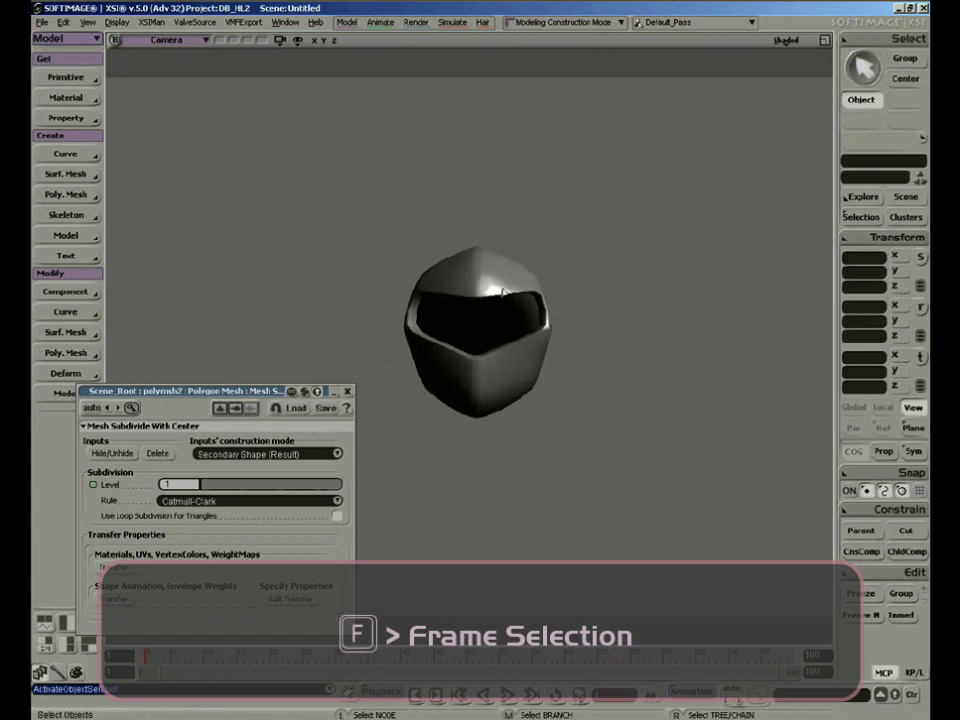
Step: Try the XSI-Doo-Sabin and Doo-Sabin (obsolete) subdivision rules on the helmet and return to Catmull-Clark
left_click(505, 290)
key("s")
right_click_drag(520, 288, 597, 286)
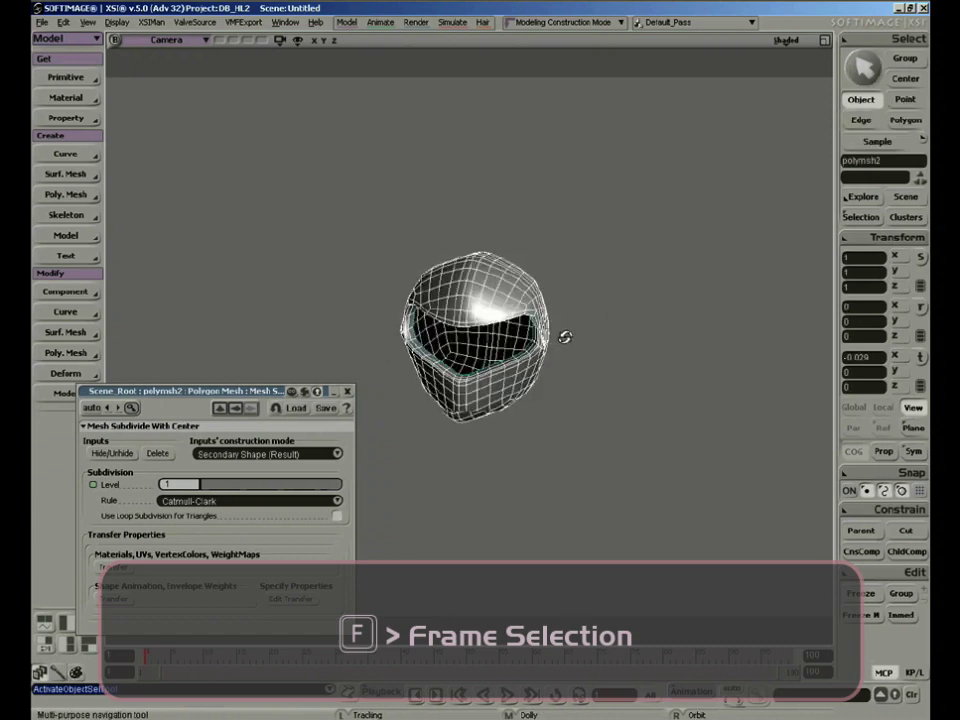
key("space")
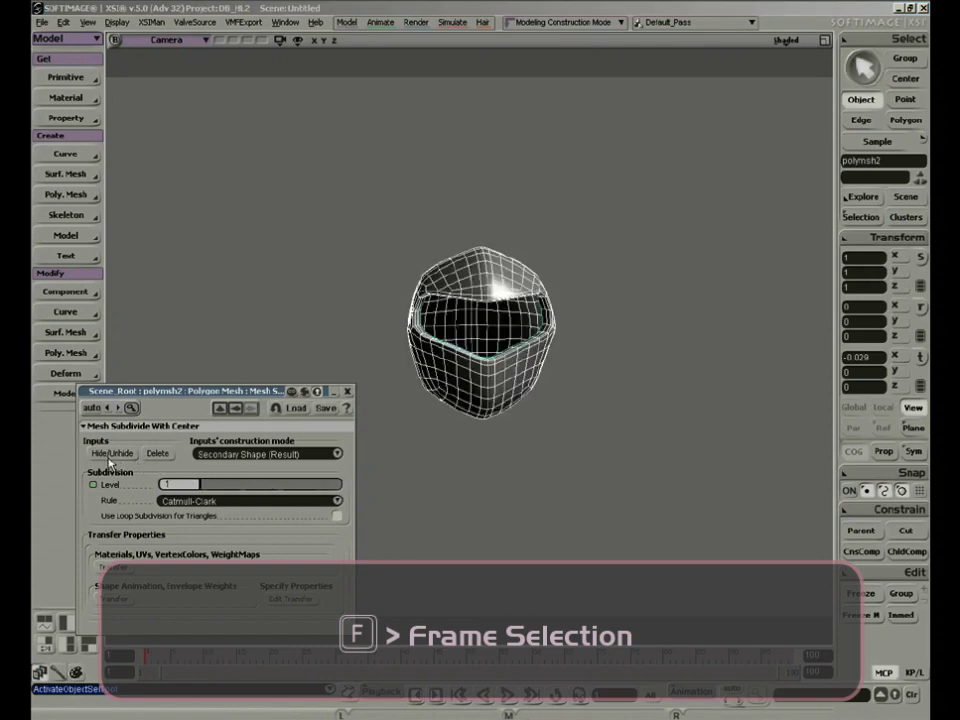
left_click(240, 501)
left_click(240, 514)
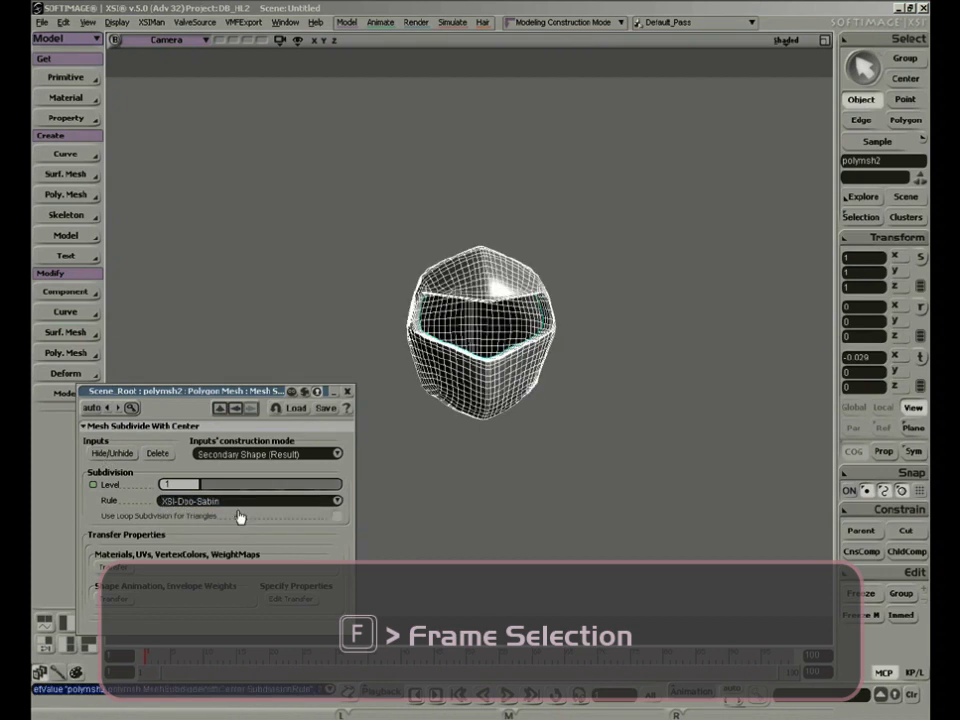
left_click(222, 508)
left_click(222, 520)
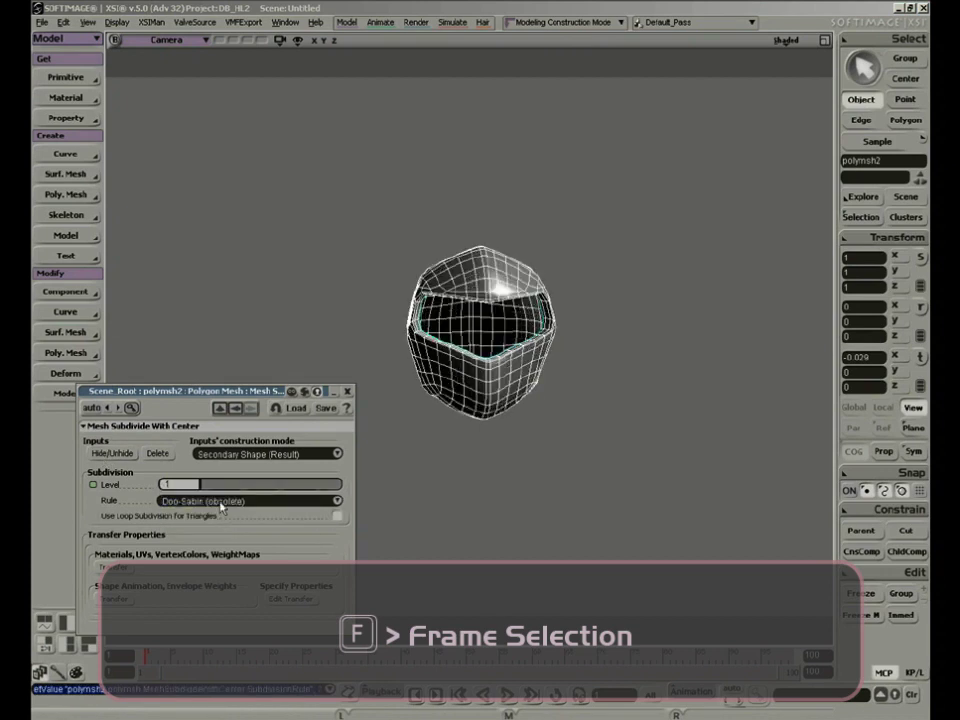
left_click(222, 508)
left_click(220, 465)
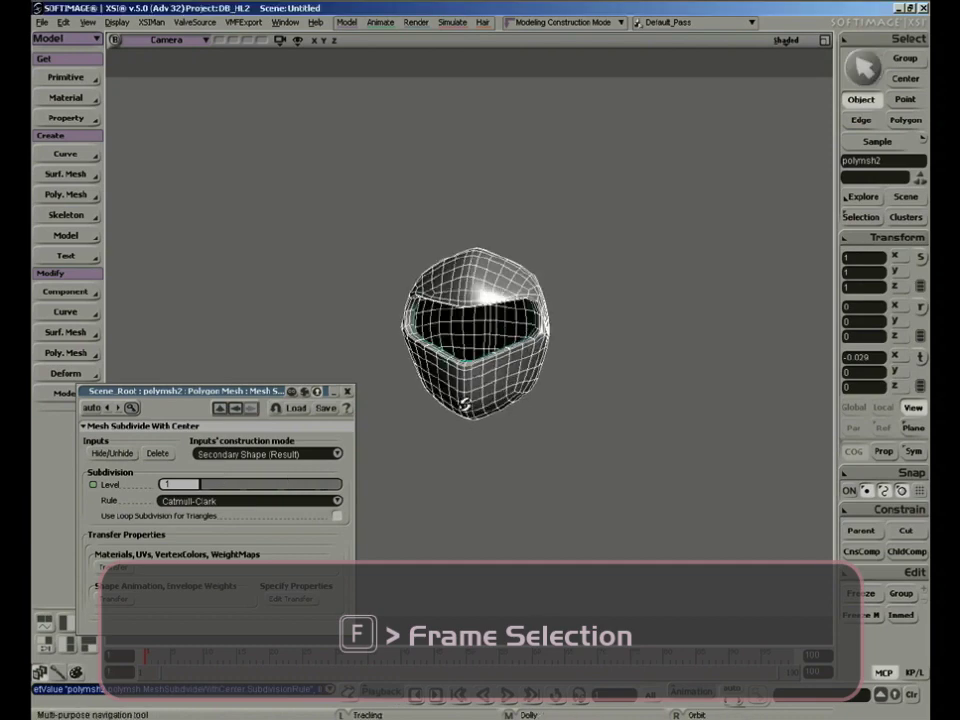
Step: Deselect the helmet and examine the shaded surface around the visor corner and side recess
key("space")
left_click(499, 454)
key("s")
right_click_drag(499, 454, 440, 432)
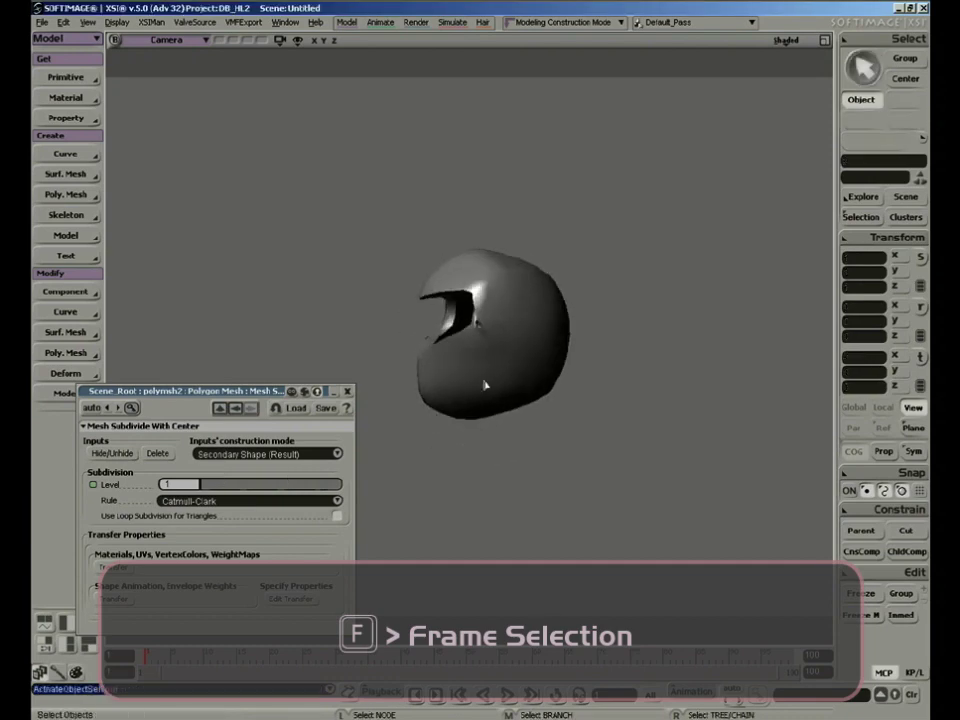
left_click(485, 384)
key("s")
mouse_move(485, 384)
right_mouse_down()
mouse_move(461, 401)
mouse_move(484, 399)
right_mouse_up()
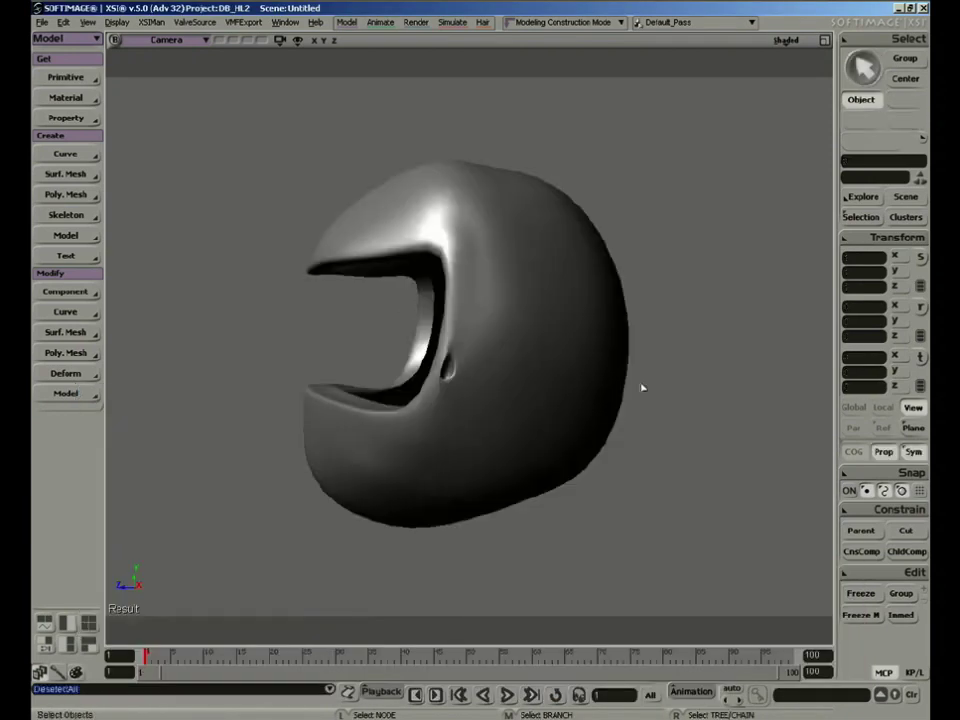
key("s")
right_click_drag(643, 388, 579, 379)
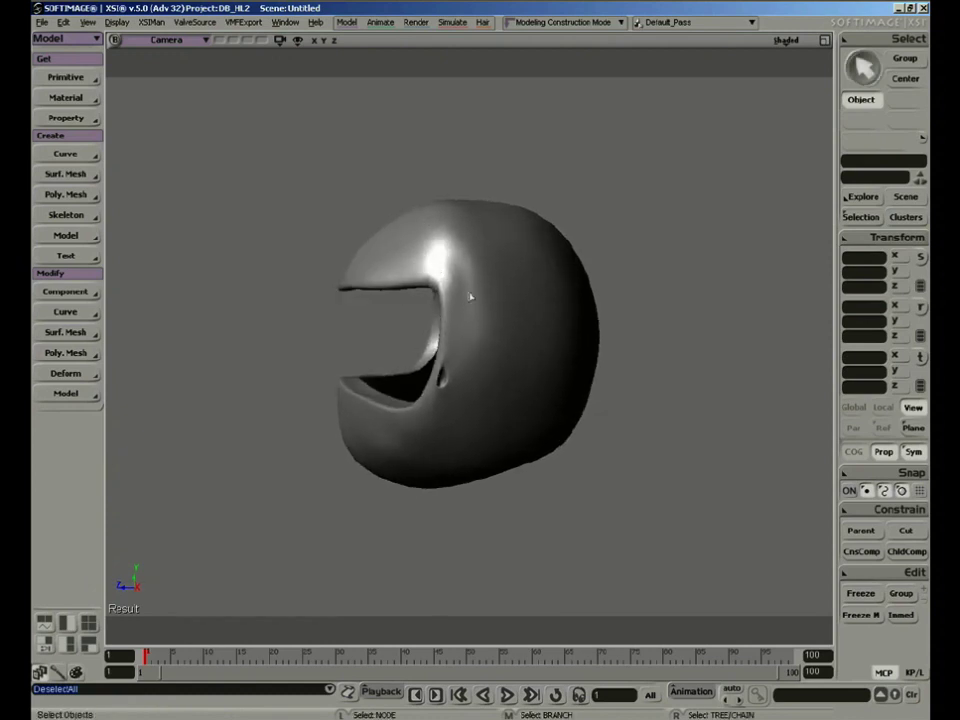
Step: Select the subdivided helmet and apply a Smooth deformation with a strength of 1
key("s")
right_click_drag(471, 297, 510, 306)
key("s")
key("s")
left_click(510, 306)
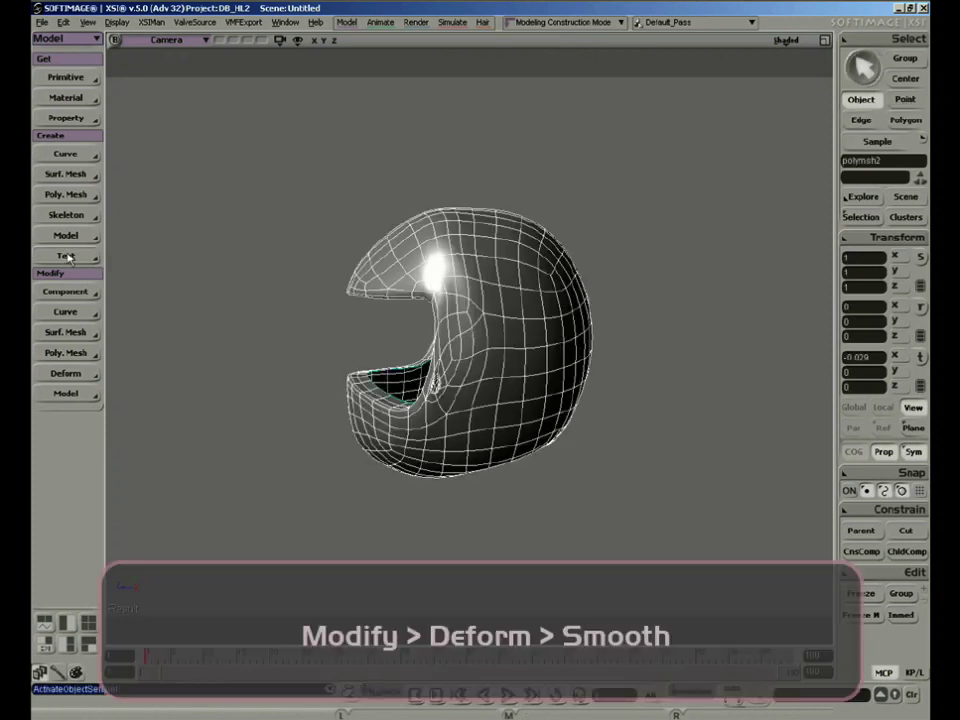
left_click(68, 374)
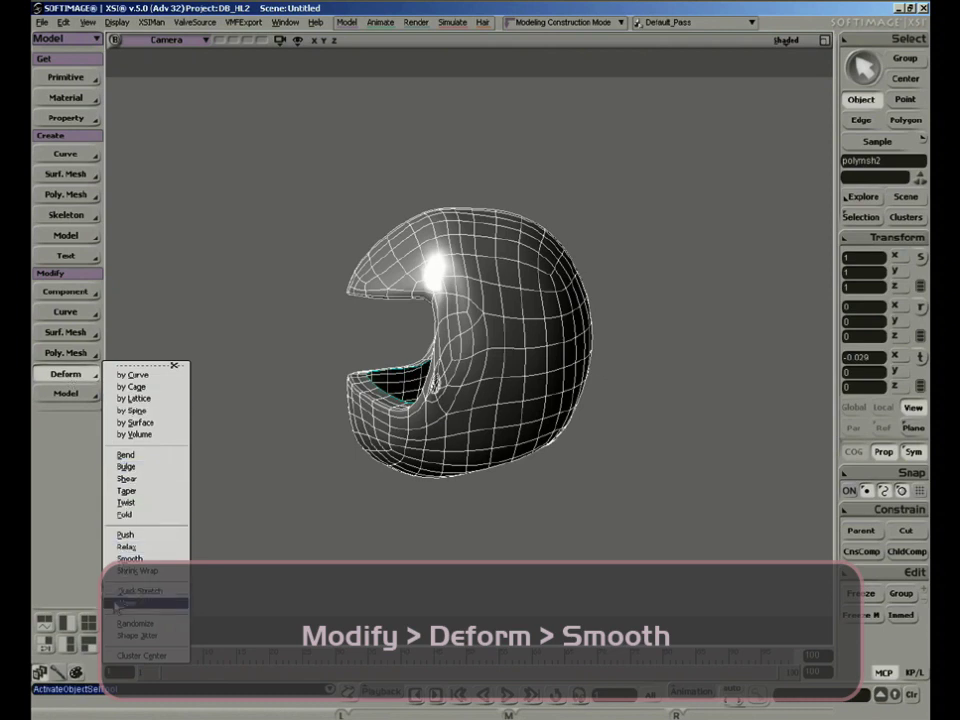
left_click(134, 558)
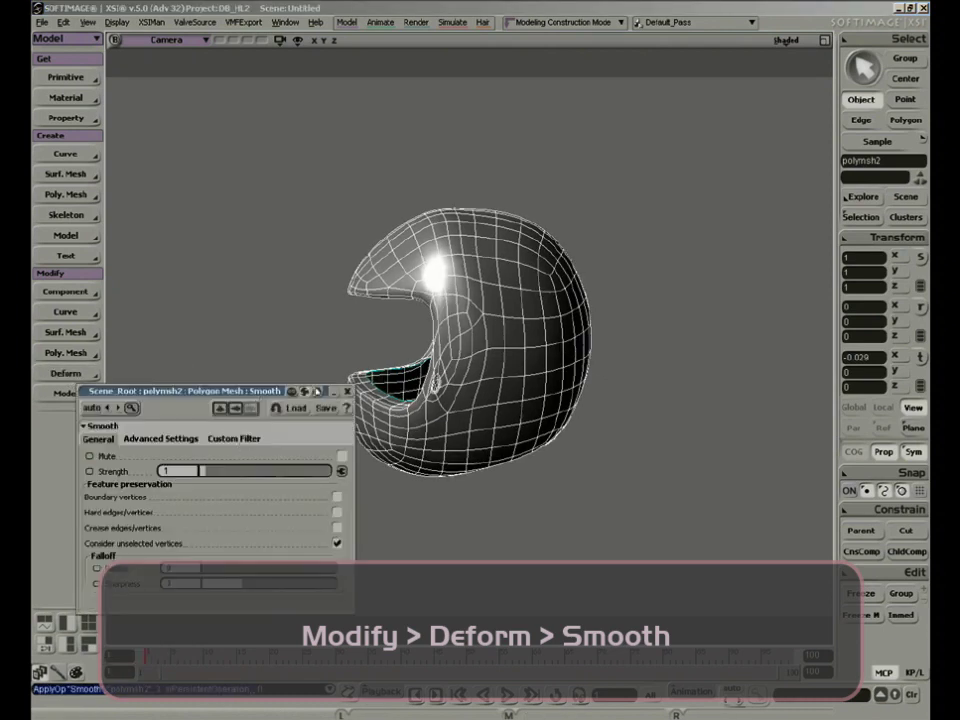
Step: Deselect the helmet and try raising the Smooth strength to 3.617, 4.787 and the maximum of 20
left_click(540, 525)
right_click_drag(510, 518, 437, 497)
left_click_drag(201, 470, 226, 476)
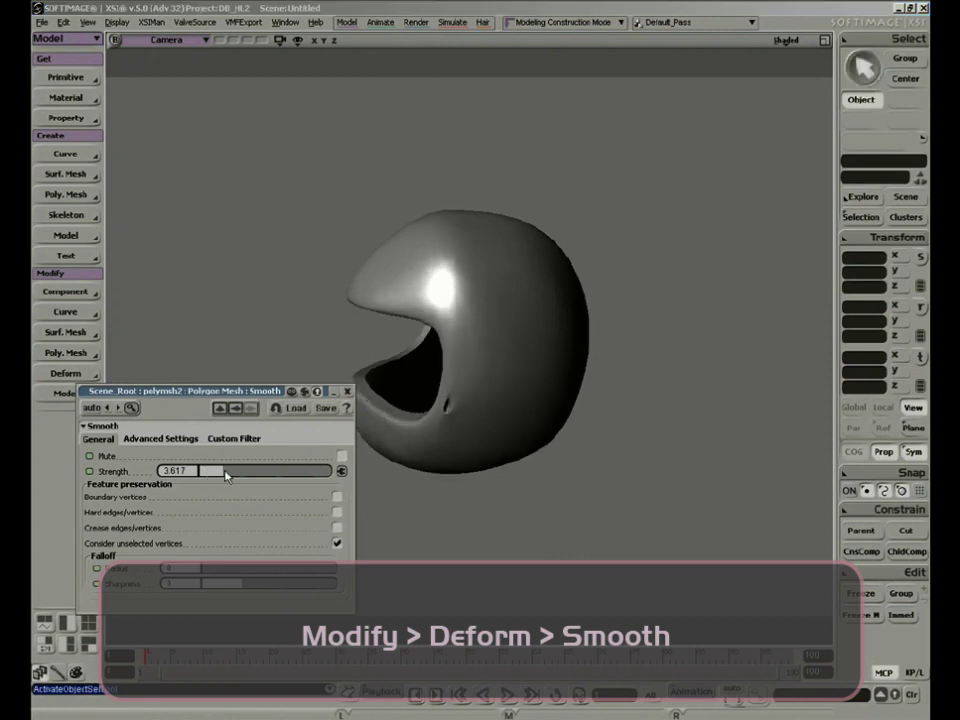
mouse_move(480, 462)
right_mouse_down()
mouse_move(501, 456)
mouse_move(536, 471)
mouse_move(488, 469)
mouse_move(536, 467)
mouse_move(551, 431)
mouse_move(591, 450)
mouse_move(568, 469)
mouse_move(480, 462)
right_mouse_up()
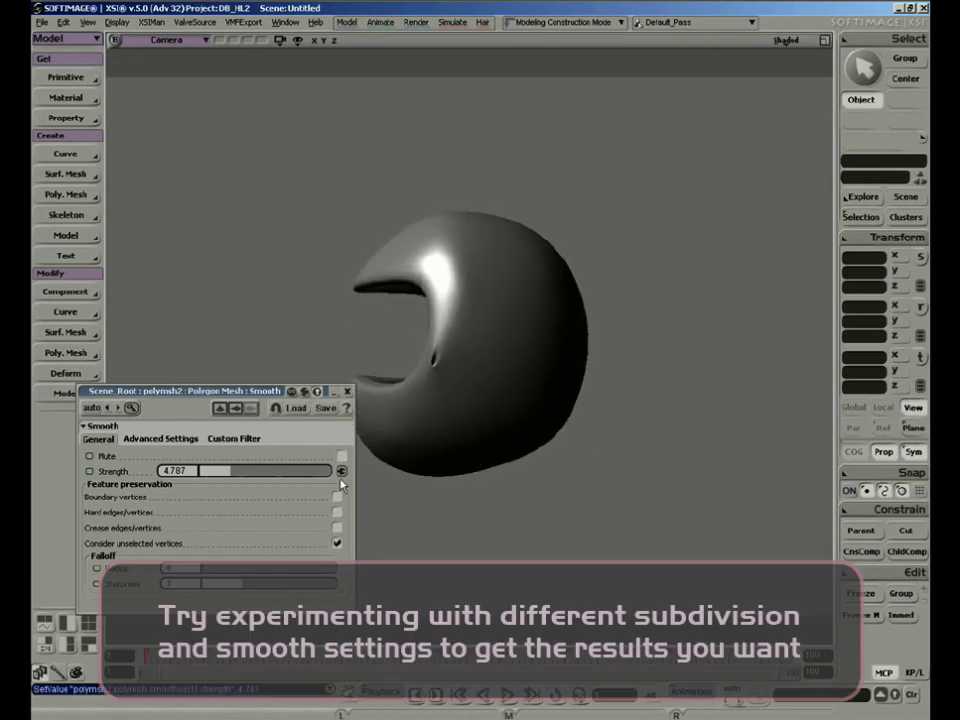
left_click_drag(238, 471, 373, 480)
right_click_drag(373, 480, 501, 396)
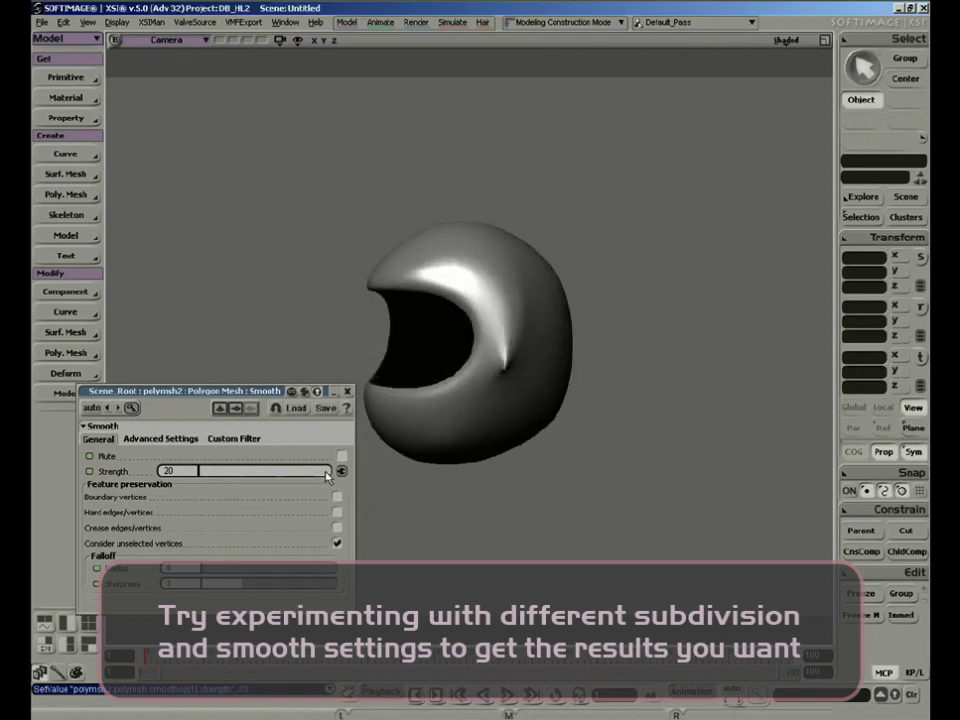
Step: Reduce the helmet's Smooth strength to 3.404, comparing the surface with nearby values such as 4.043 and 3.83
left_click_drag(326, 476, 226, 476)
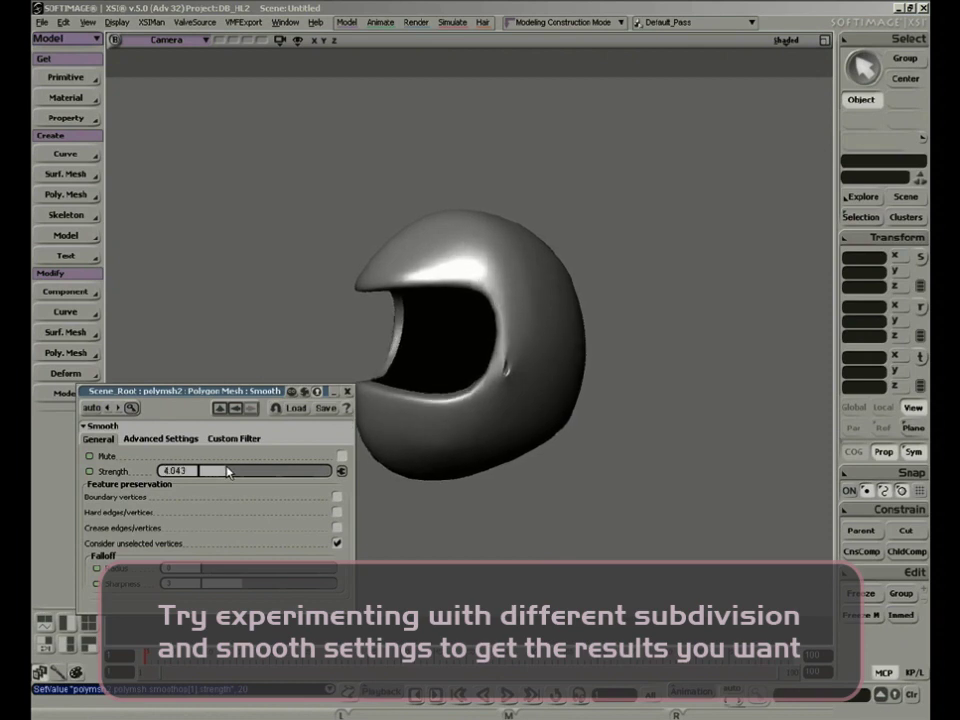
key("s")
right_click_drag(519, 426, 537, 352)
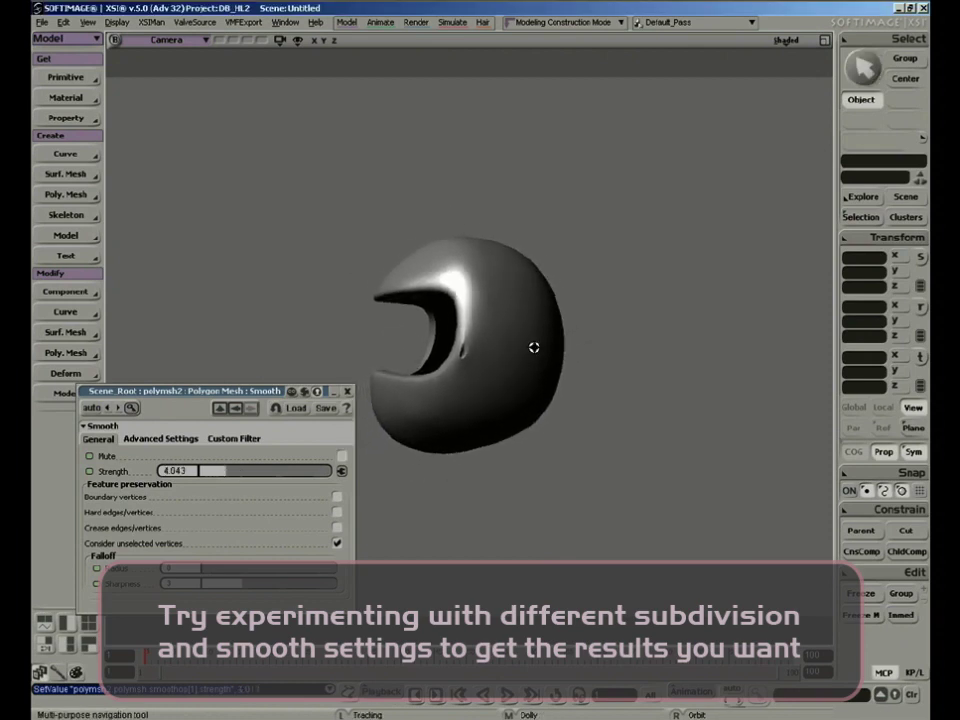
left_click_drag(230, 476, 252, 477)
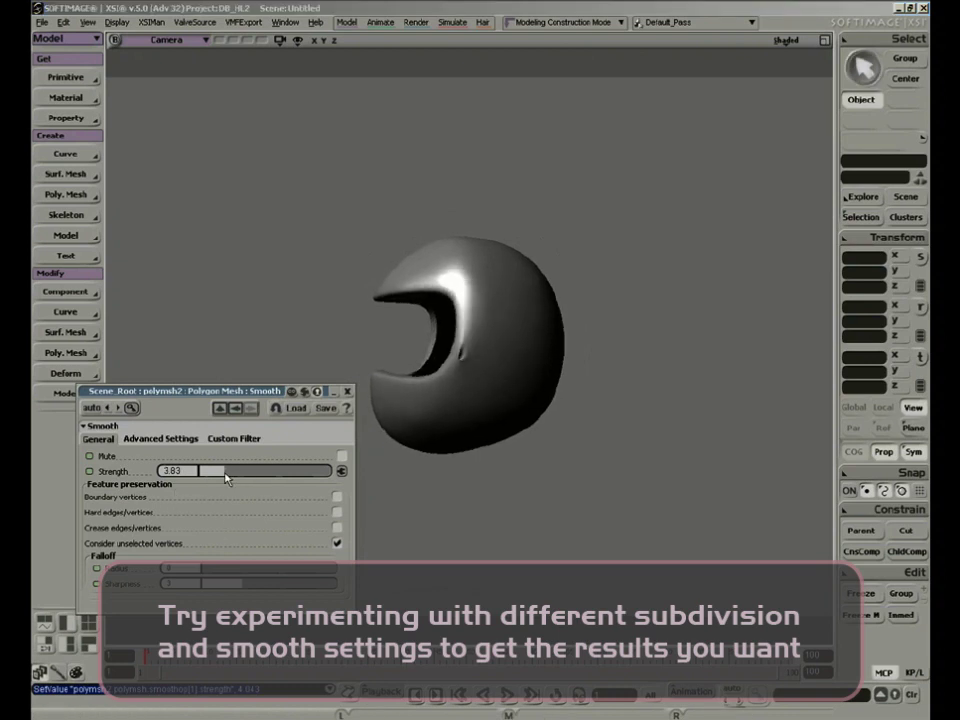
left_click_drag(181, 480, 223, 479)
key("space")
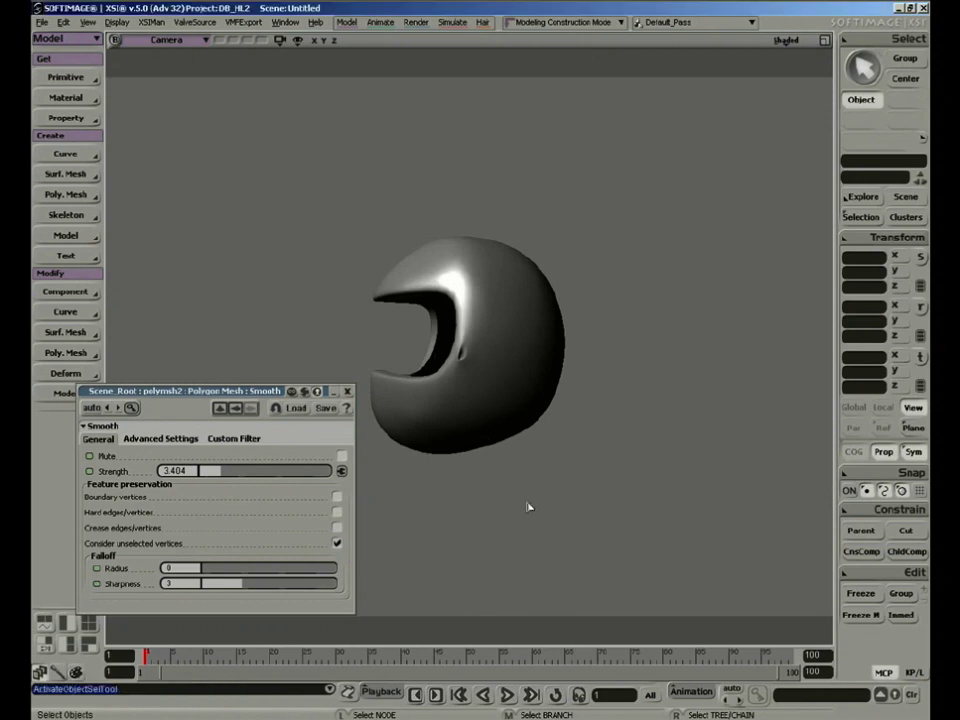
Step: Examine the smoothed helmet from the side, front and above, checking the visor opening and side recess
key("s")
right_click_drag(529, 506, 572, 497)
middle_click_drag(572, 497, 543, 554)
right_click_drag(543, 557, 519, 536)
middle_click_drag(519, 534, 509, 389)
mouse_move(509, 389)
right_mouse_down()
mouse_move(596, 379)
mouse_move(501, 373)
mouse_move(510, 388)
right_mouse_up()
middle_click_drag(510, 388, 513, 383)
key("8")
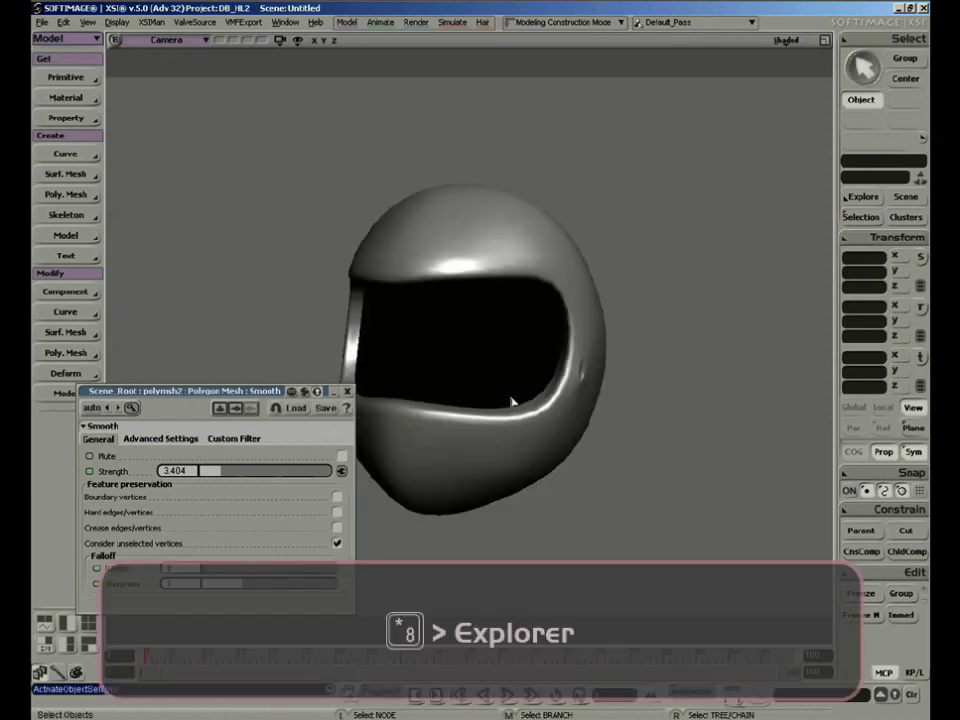
key("g")
key("s")
right_click_drag(510, 401, 519, 438)
middle_click_drag(519, 438, 516, 306)
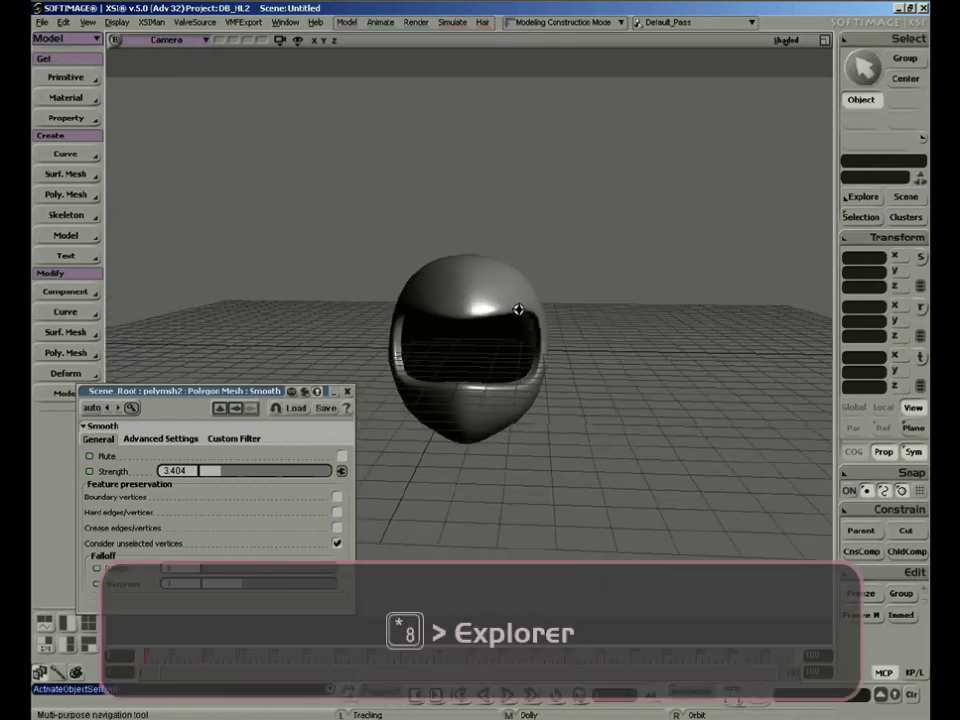
right_click_drag(516, 306, 486, 375)
Step: Close the Smooth settings and add a Symmetry Map property to the helmet
left_click(348, 391)
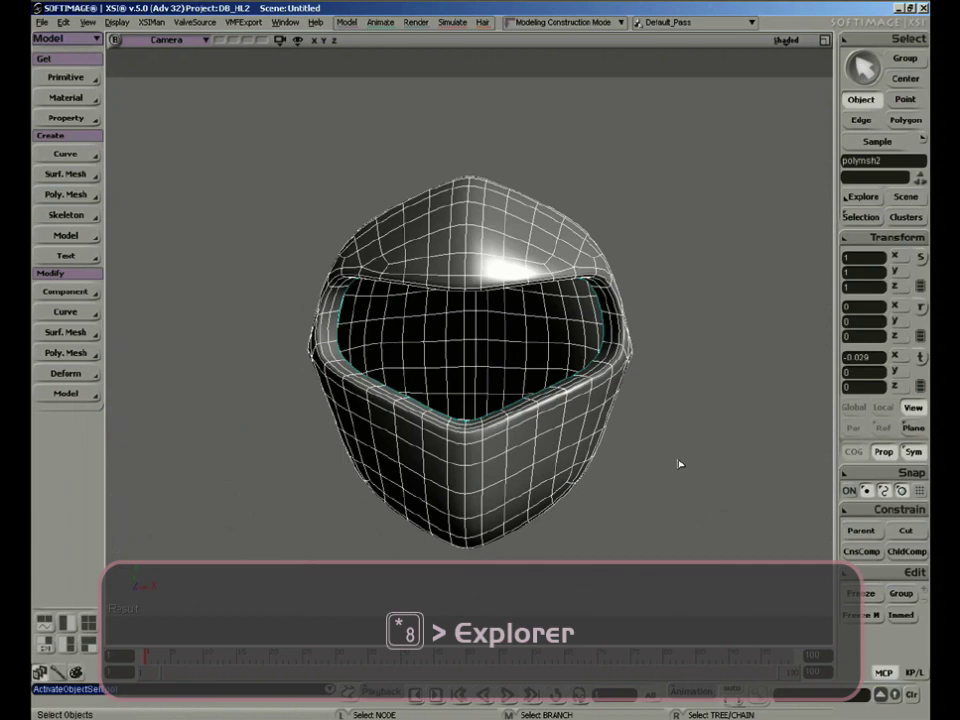
right_click_drag(678, 464, 605, 440)
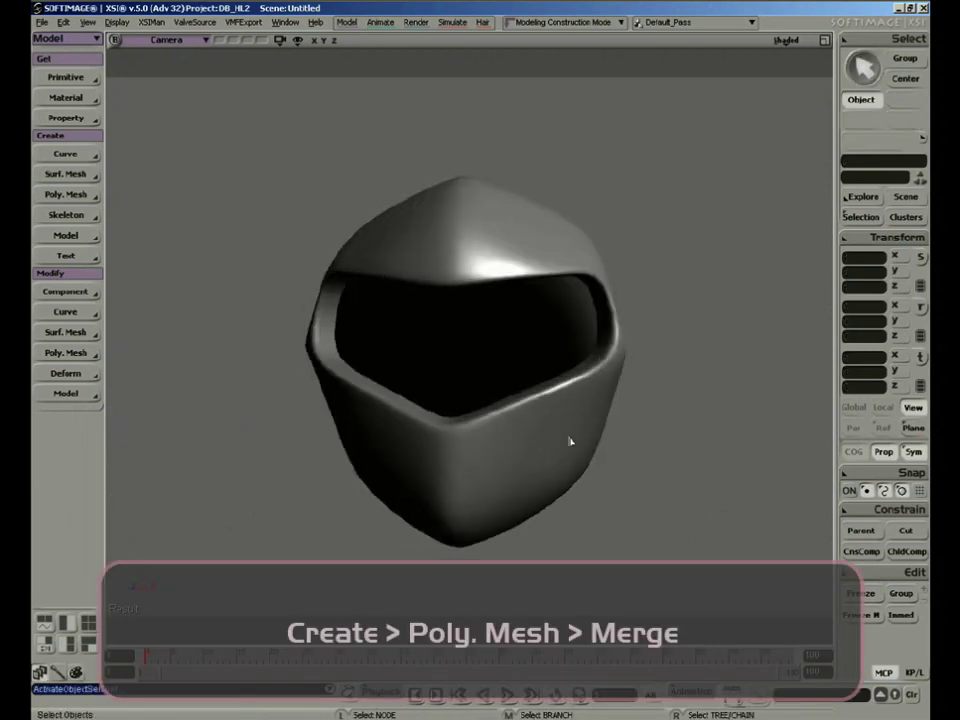
left_click(568, 443)
left_click(93, 122)
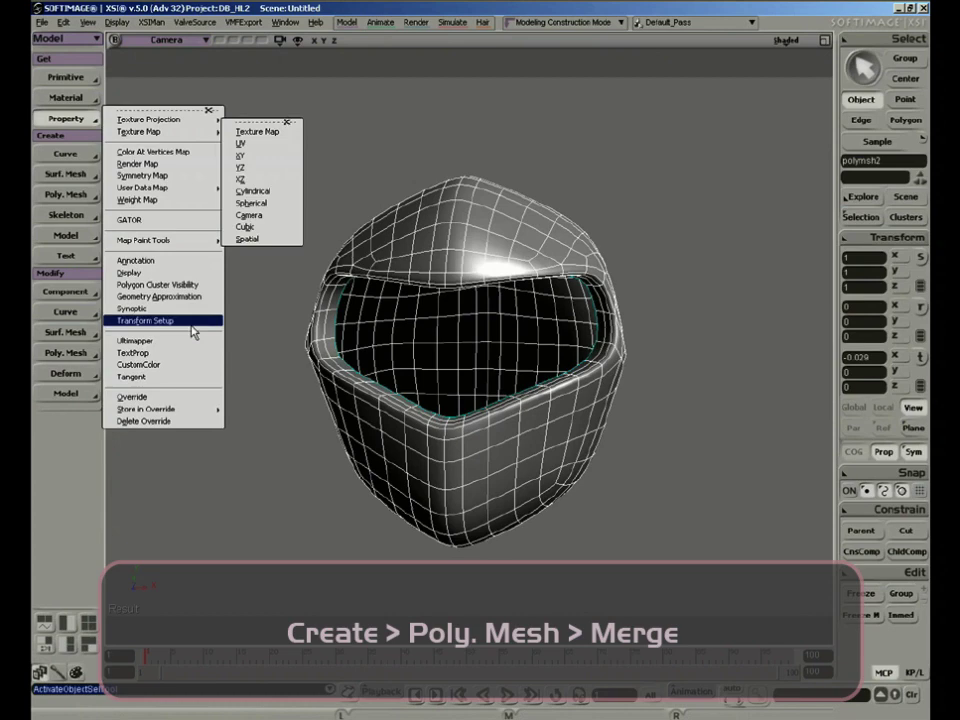
left_click(185, 180)
left_click(347, 391)
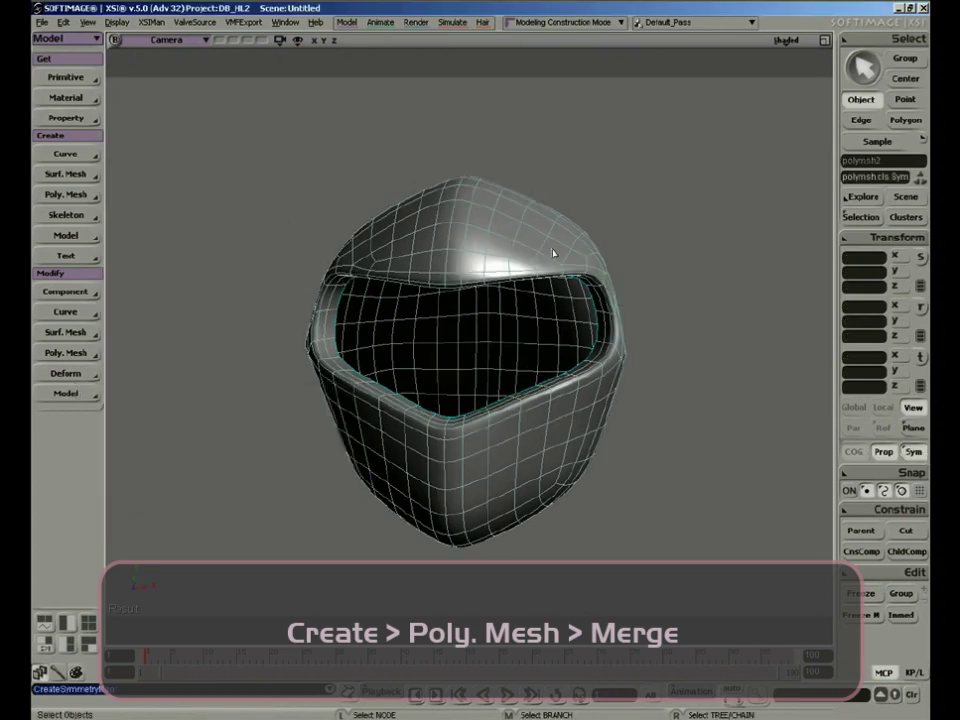
Step: Tweak the helmet points proportionally, moving the visor opening's lower corner down and its side edge toward the back
key("m")
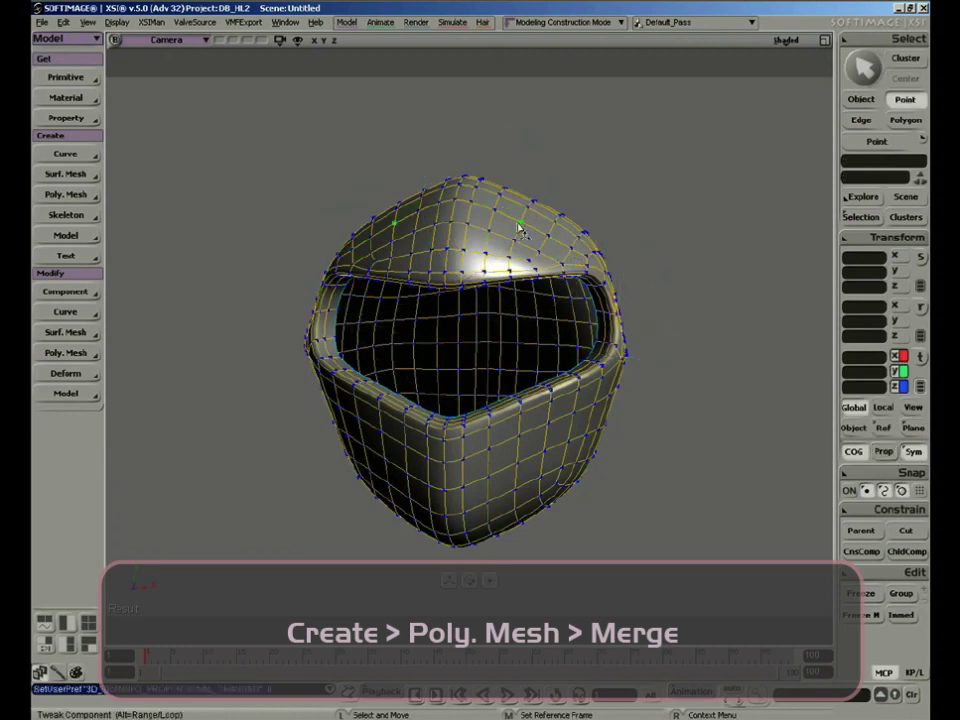
key("s")
right_click_drag(573, 277, 510, 337)
left_click_drag(345, 375, 333, 423)
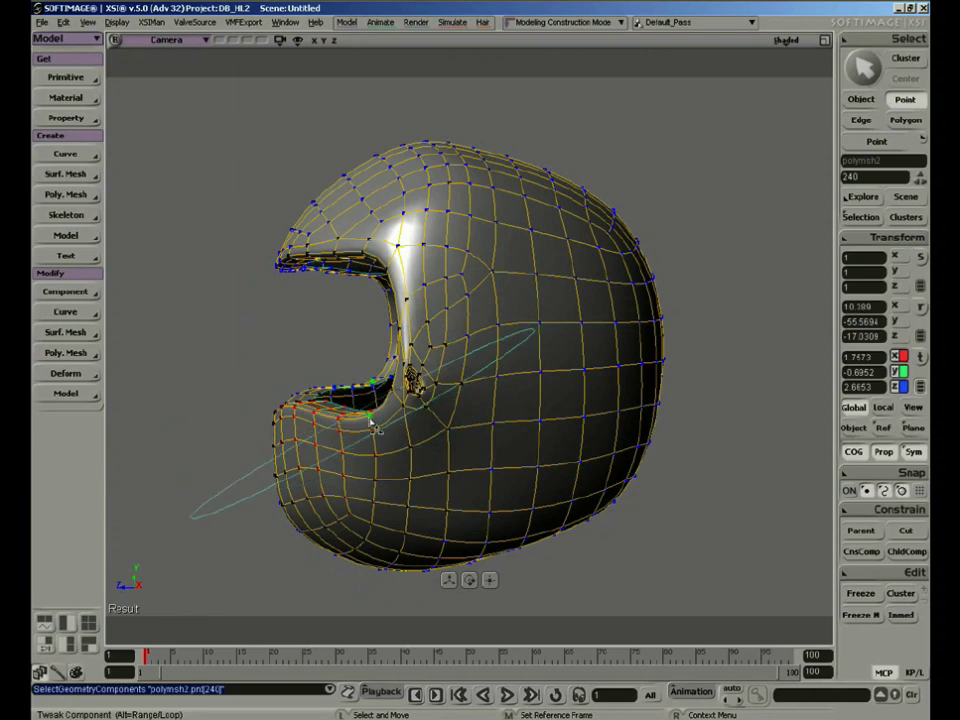
left_click_drag(370, 420, 384, 439)
left_click_drag(410, 312, 455, 308)
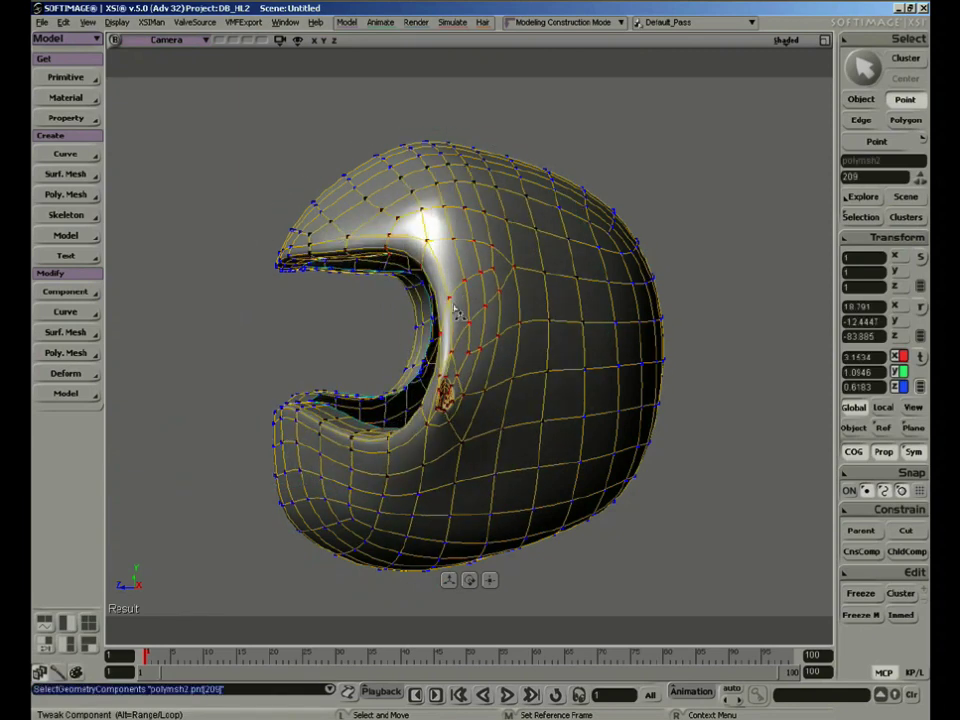
Step: Adjust the points along the chin guard's upper edge near the front centre
key("s")
right_click_drag(460, 382, 542, 381)
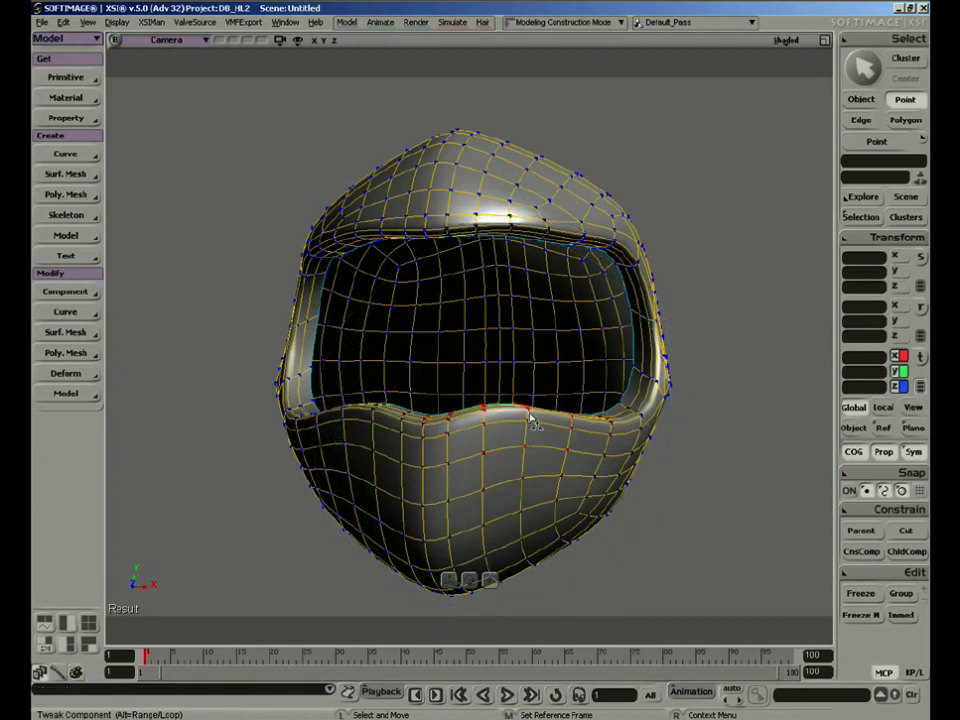
key("s")
right_click_drag(561, 424, 496, 421)
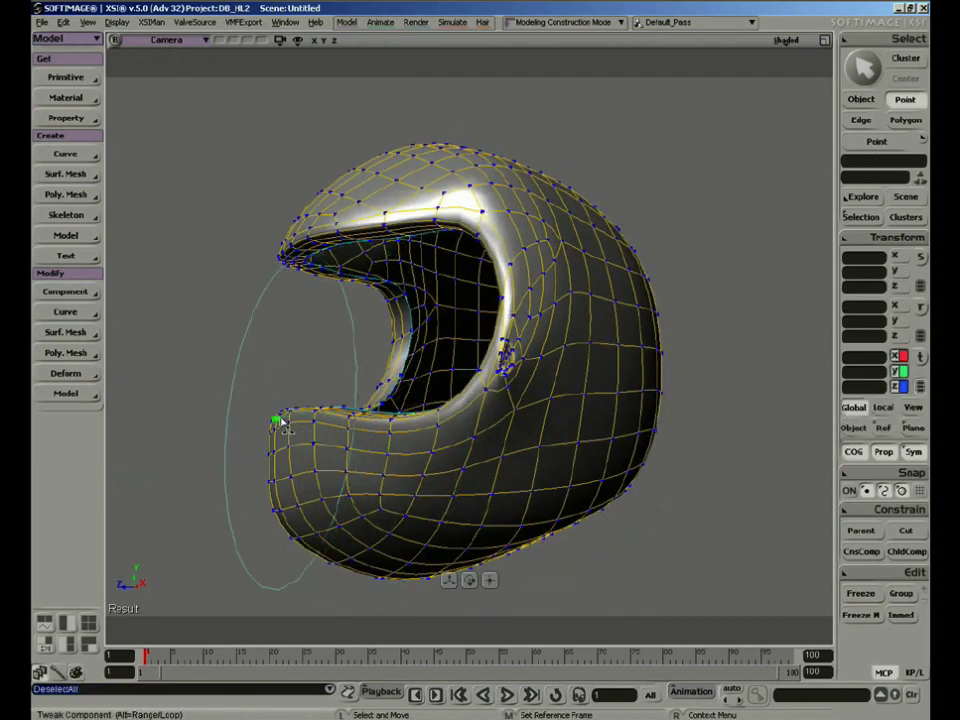
left_click_drag(281, 424, 284, 414)
key("s")
right_click_drag(385, 430, 437, 462)
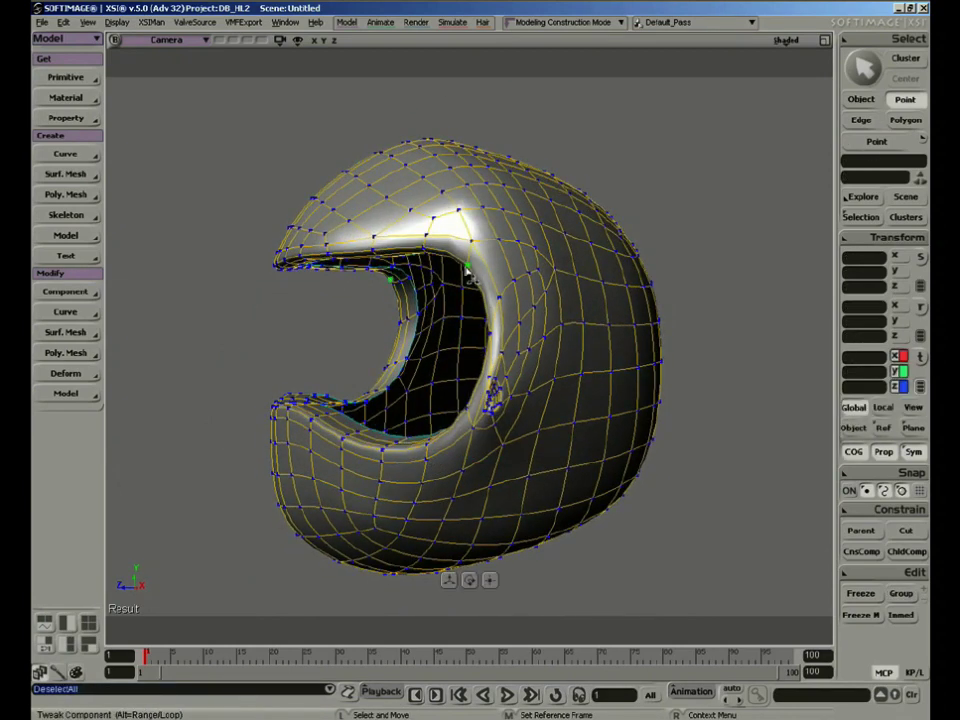
Step: Pull the visor opening's upper rear corner up and back, and level the bumps on the chin guard's upper edge
key("r")
left_click_drag(495, 272, 480, 298)
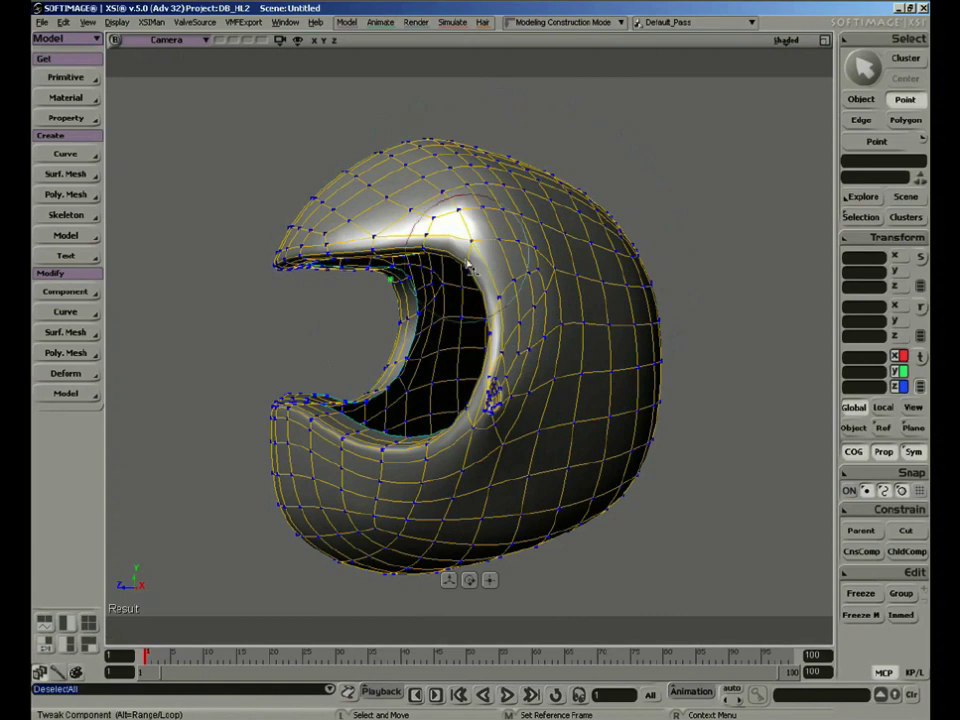
key("s")
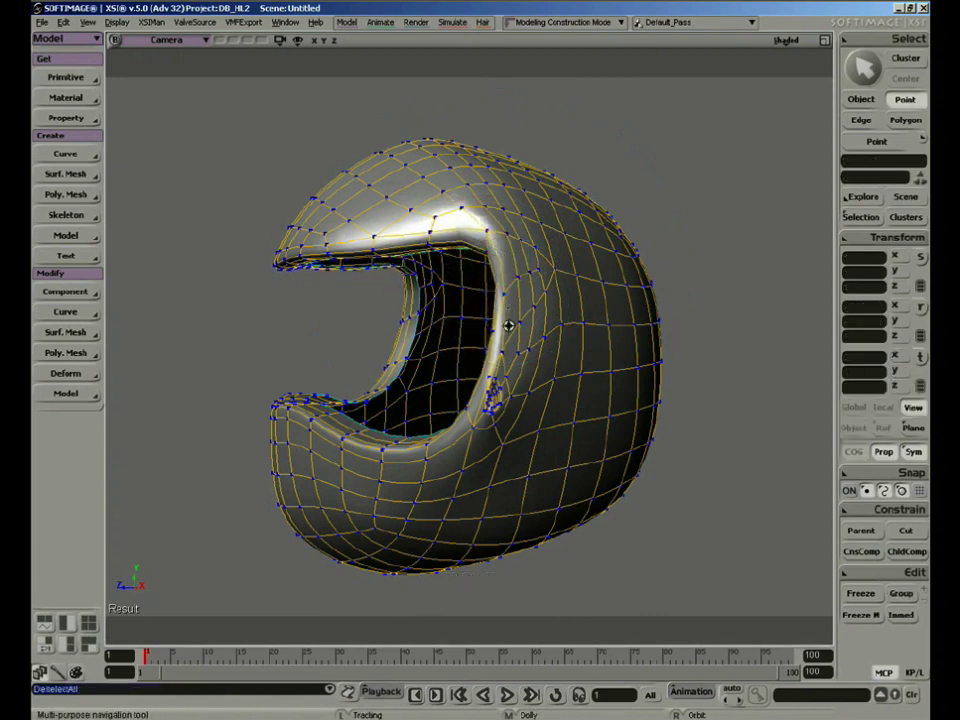
right_click_drag(508, 326, 470, 434)
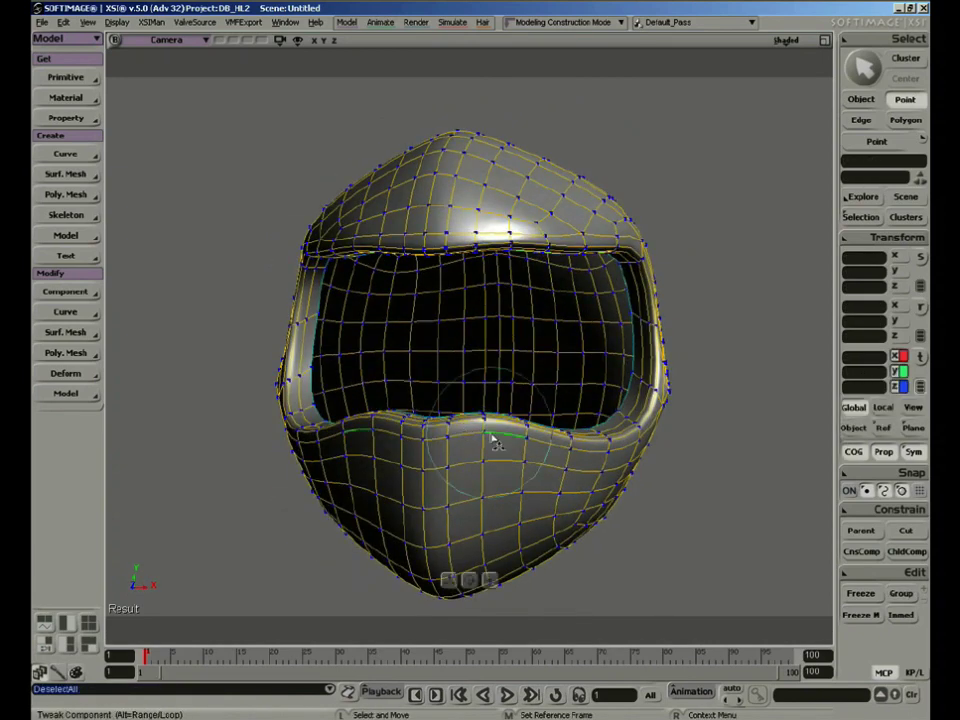
left_click_drag(489, 426, 500, 437)
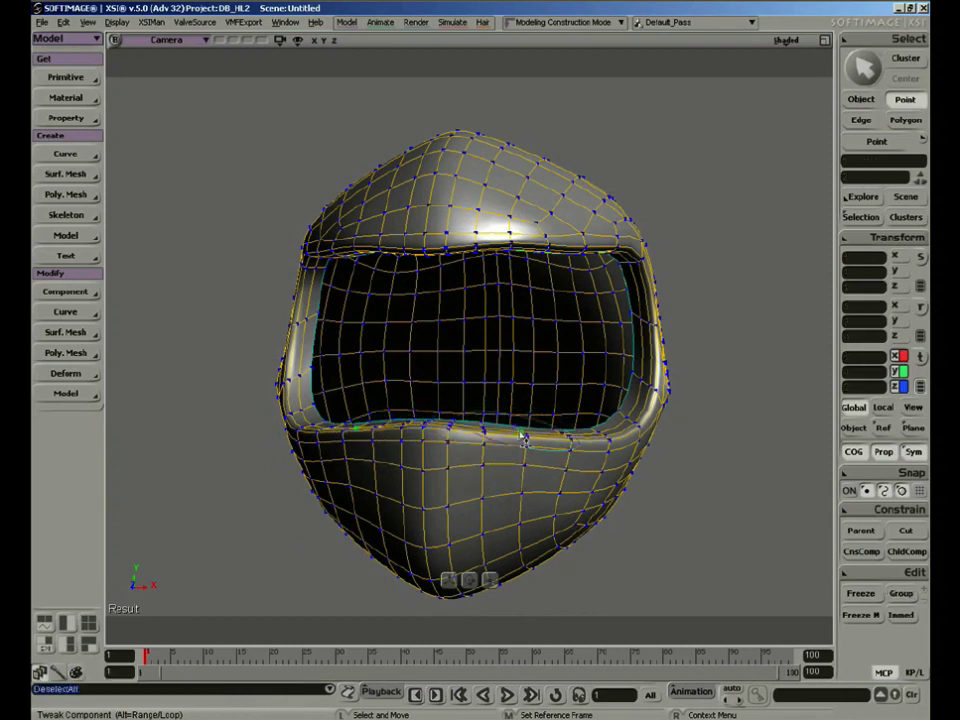
key("s")
right_click_drag(522, 440, 477, 390)
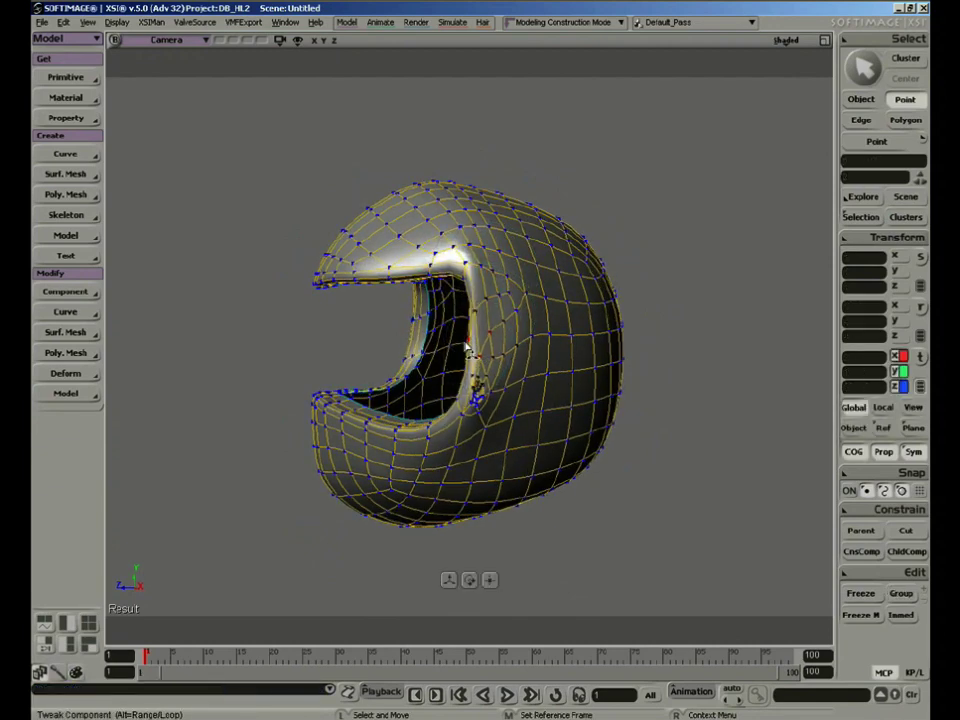
Step: Adjust the visor opening's side edge and pull the crown's upper side points outward to round the dome
key("s")
right_click_drag(454, 379, 543, 195)
key("s")
key("s")
left_click_drag(540, 196, 548, 190)
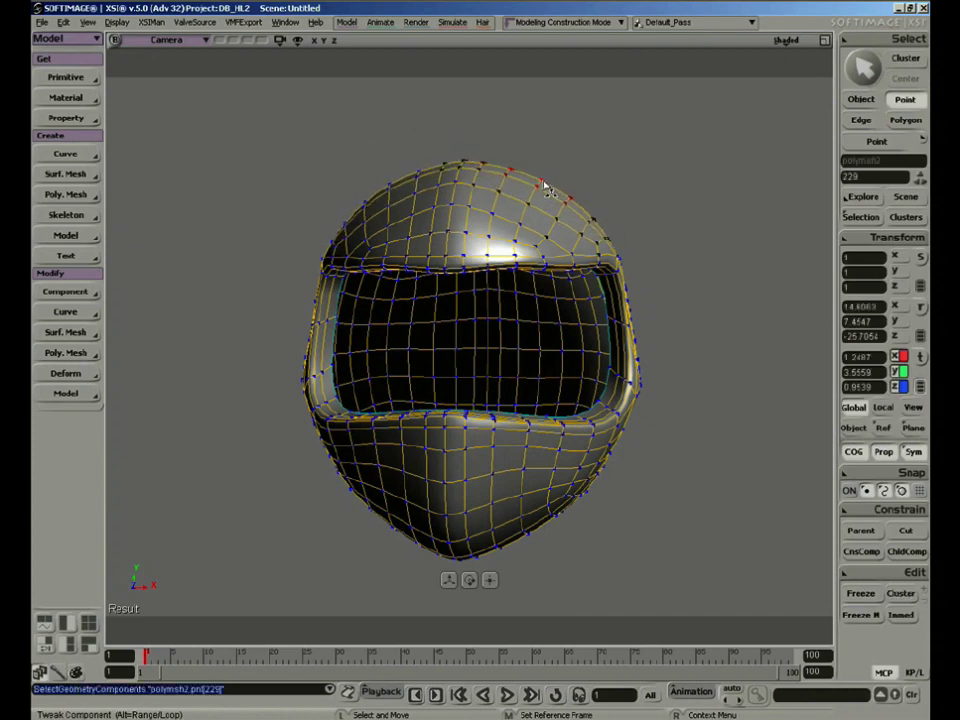
key("s")
right_click_drag(548, 187, 553, 245)
key("ctrl+z")
key("s")
key("r")
left_click_drag(553, 246, 563, 219)
Step: Nudge the points on the rear upper side of the shell outward to even out its curvature
key("s")
key("s")
right_click_drag(564, 242, 604, 241)
key("s")
key("s")
key("s")
key("s")
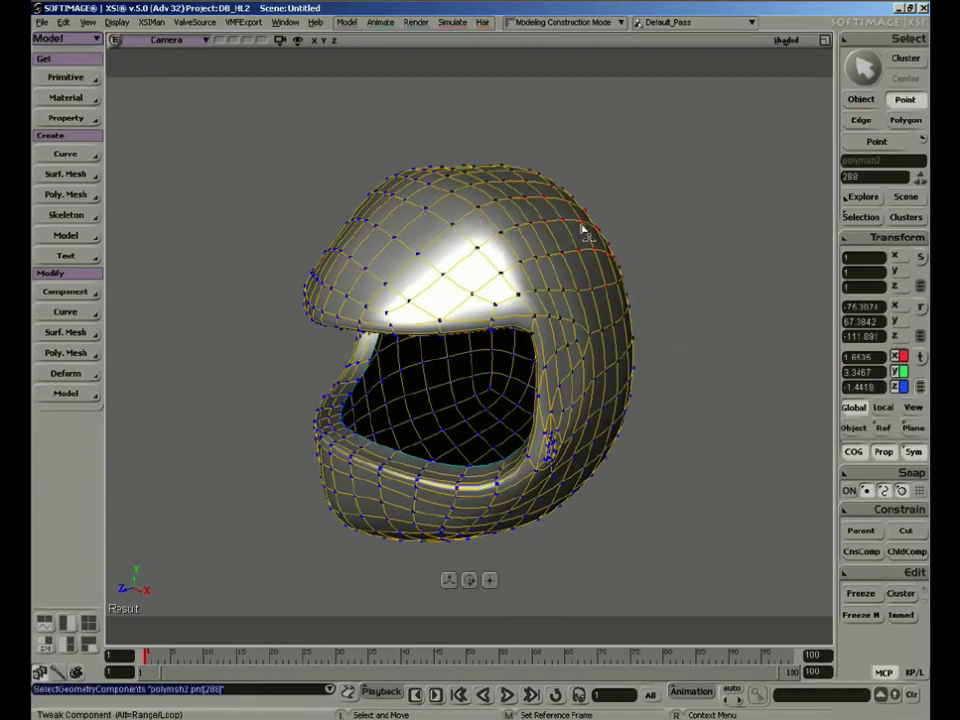
left_click_drag(583, 228, 583, 226)
key("s")
right_click_drag(583, 226, 567, 244)
key("s")
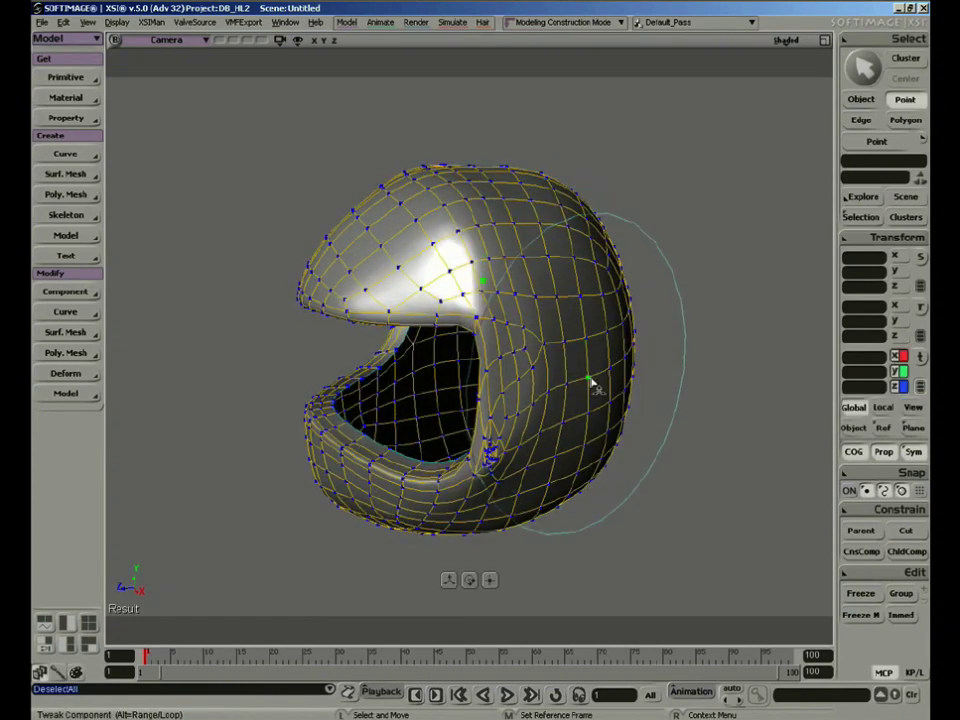
Step: Stop tweaking, deselect the helmet and examine its shaded profile from the side
key("s")
right_click_drag(601, 393, 578, 338)
key("s")
key("space")
left_click(658, 362)
key("s")
right_click_drag(658, 362, 651, 360)
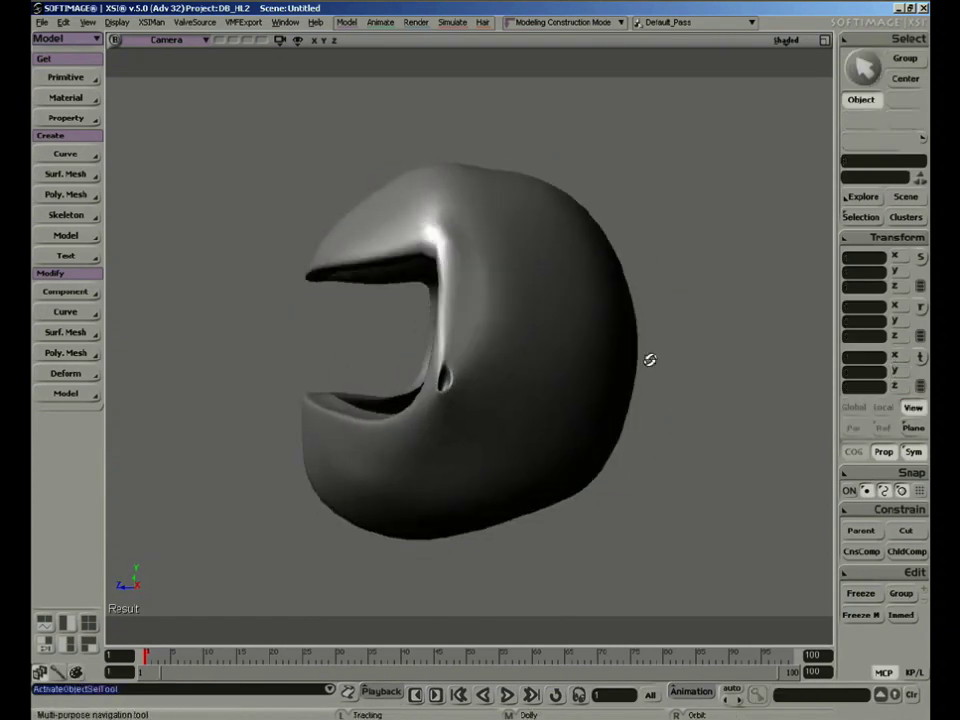
Step: Reselect the helmet and tweak the visor opening's upper rear corner and side edge slightly forward
key("space")
left_click(531, 349)
key("s")
scroll(530, 348, "up", 3)
left_click_drag(529, 347, 580, 367)
key("m")
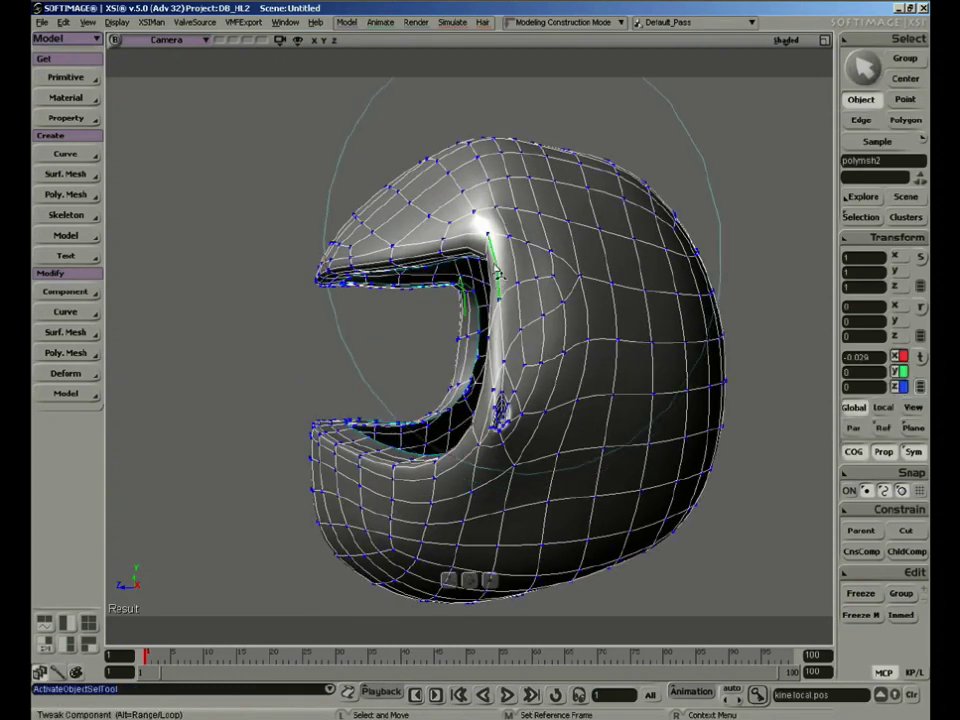
scroll(478, 295, "down", 4)
left_click_drag(488, 236, 477, 251)
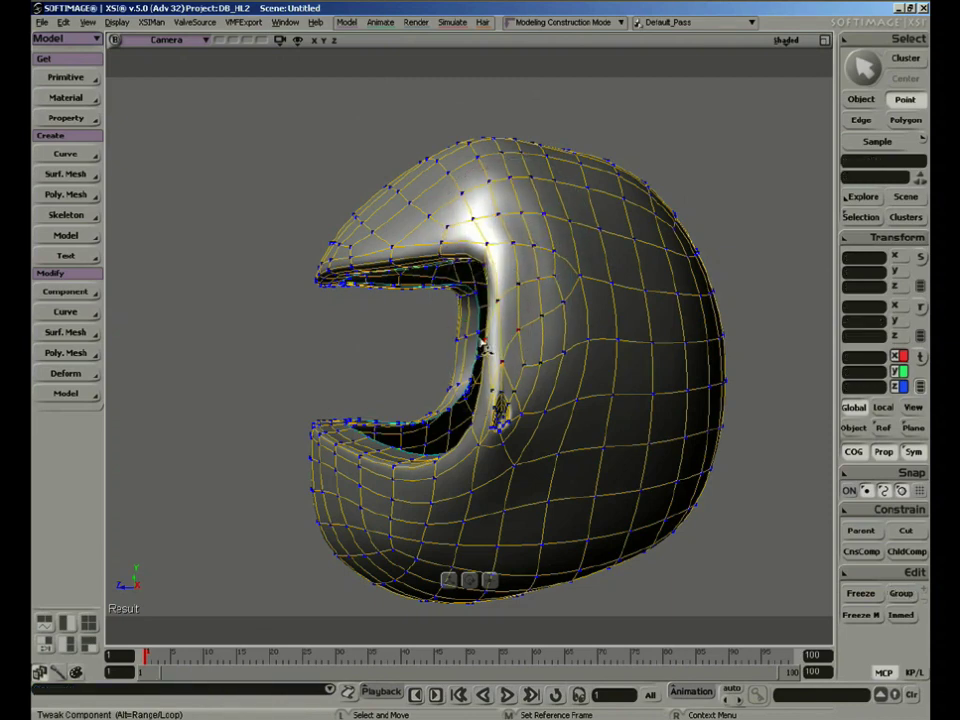
Step: Tweak the points around the side recess and the shell surface just above it
key("s")
right_click_drag(486, 446, 568, 424)
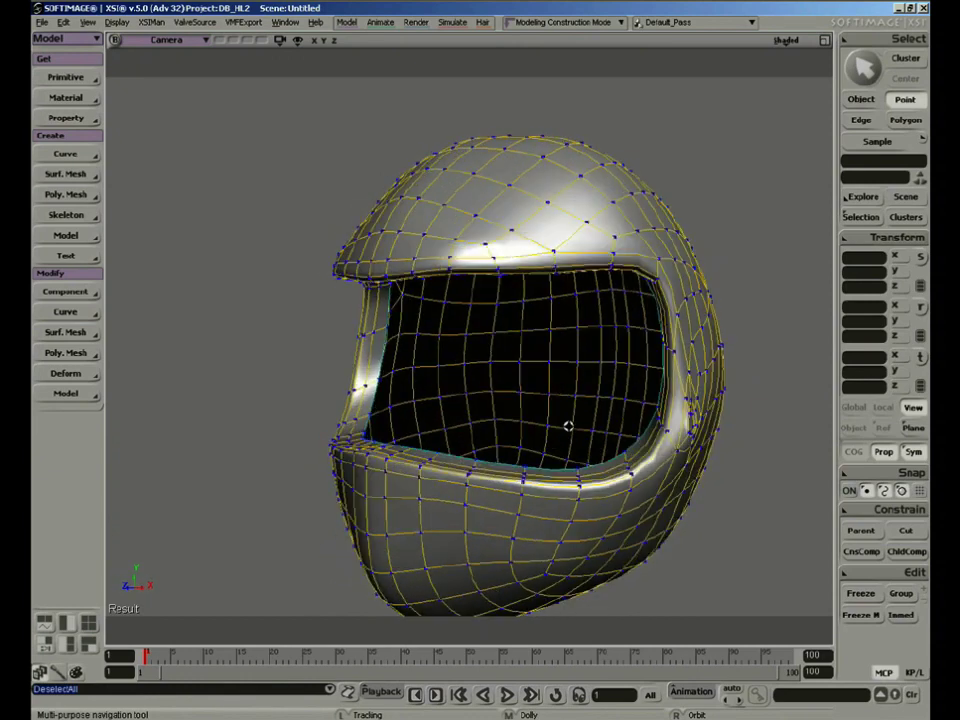
key("m")
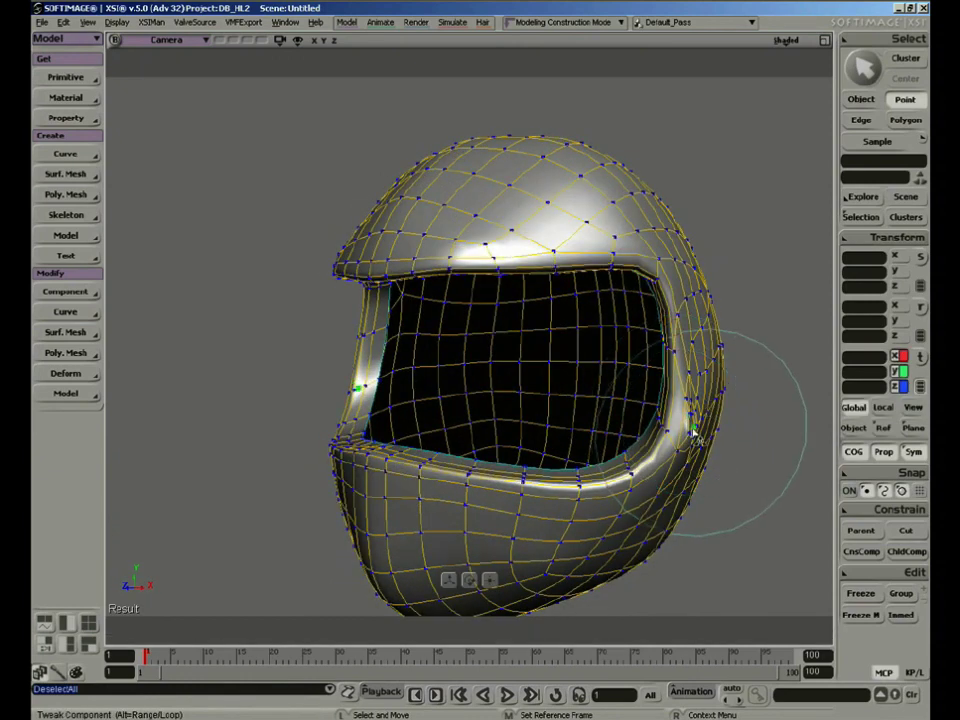
left_click(680, 428)
key("s")
right_click_drag(680, 428, 658, 446)
key("m")
left_click_drag(621, 320, 609, 315)
Step: Move the point below the side recess upward with its surrounding surface to reshape the cheek area
key("s")
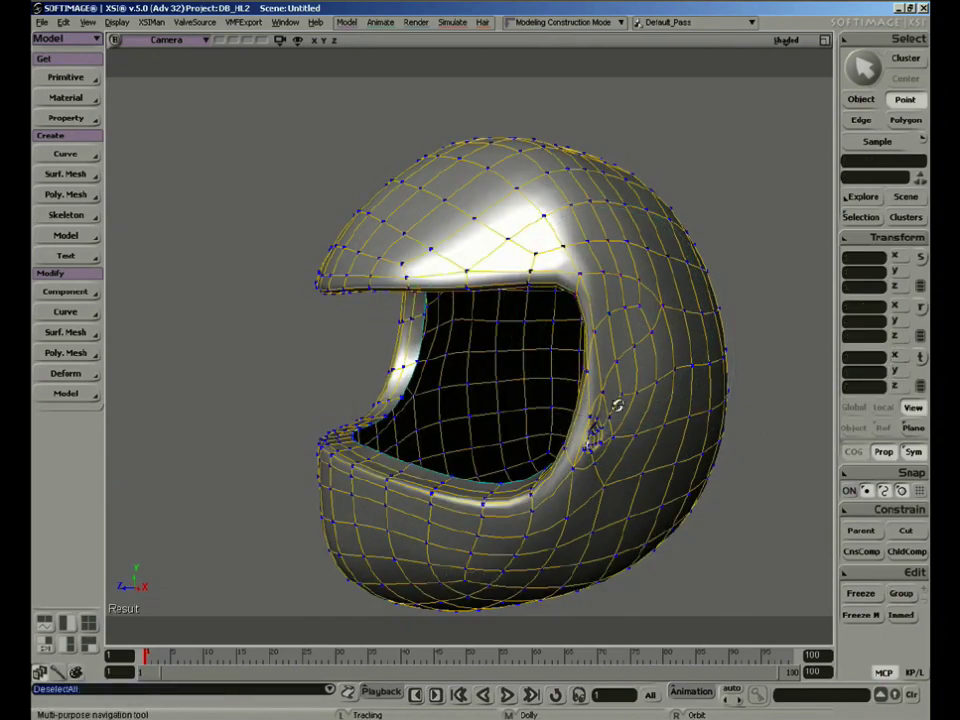
right_click_drag(617, 403, 613, 397)
key("m")
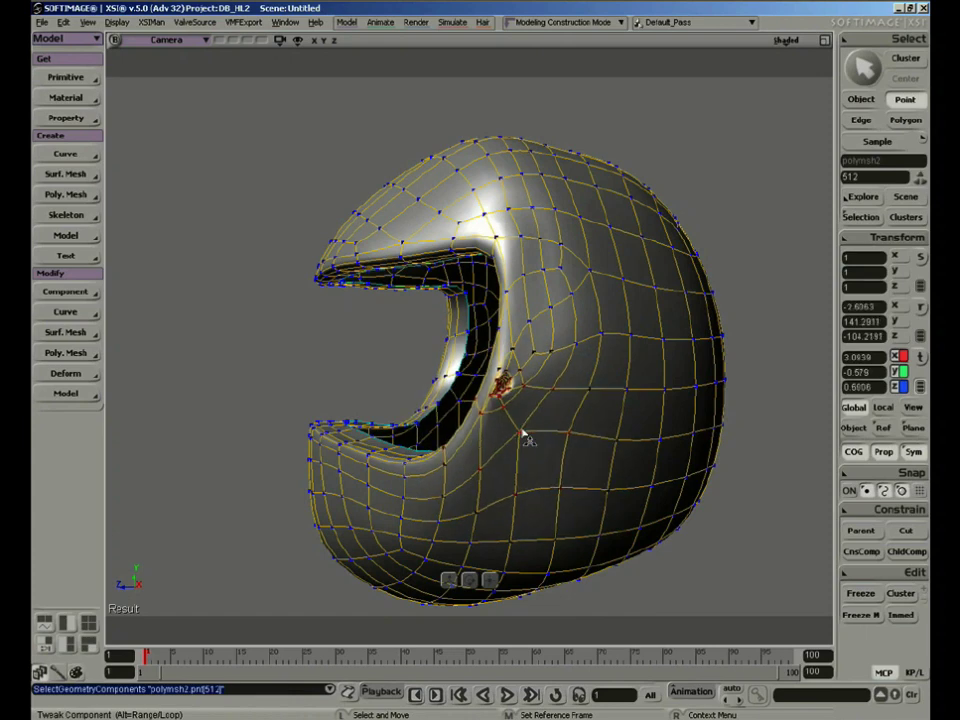
key("s")
right_click_drag(526, 473, 624, 459)
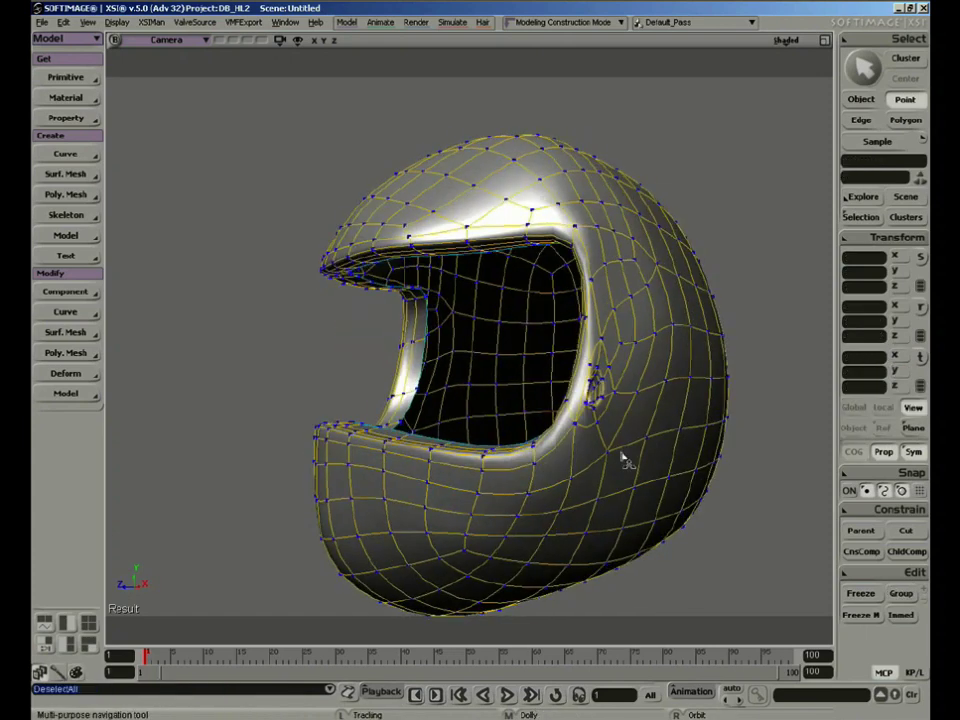
Step: Deselect the helmet, examine the reshaped shell from a distance, and select it again
key("space")
left_click(757, 280)
key("s")
right_click_drag(757, 280, 700, 354)
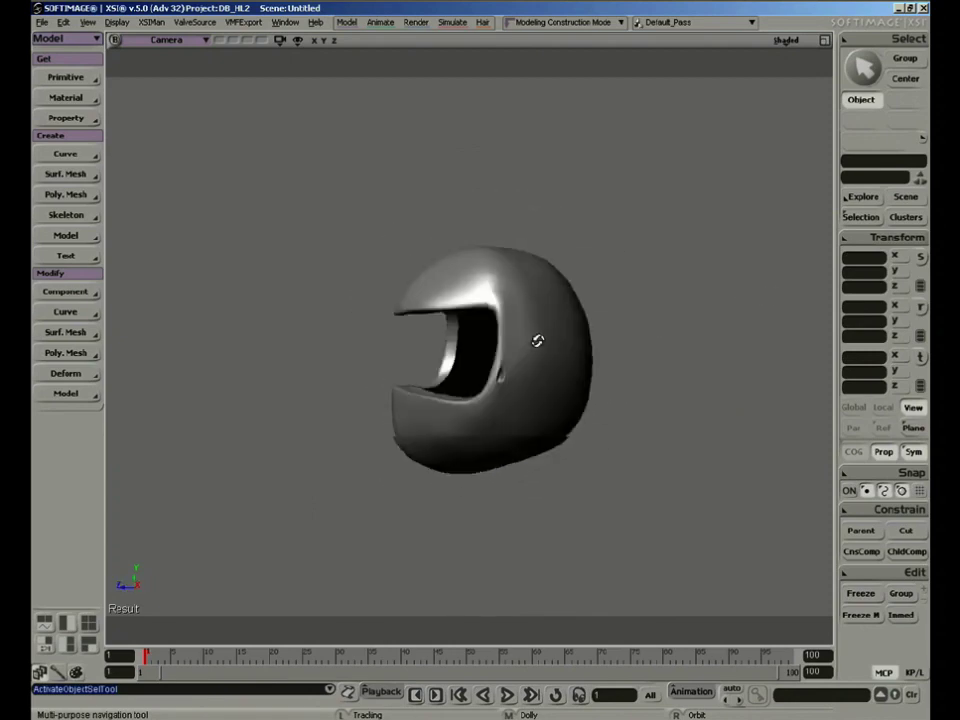
left_click(578, 356)
key("s")
right_click_drag(578, 356, 595, 386)
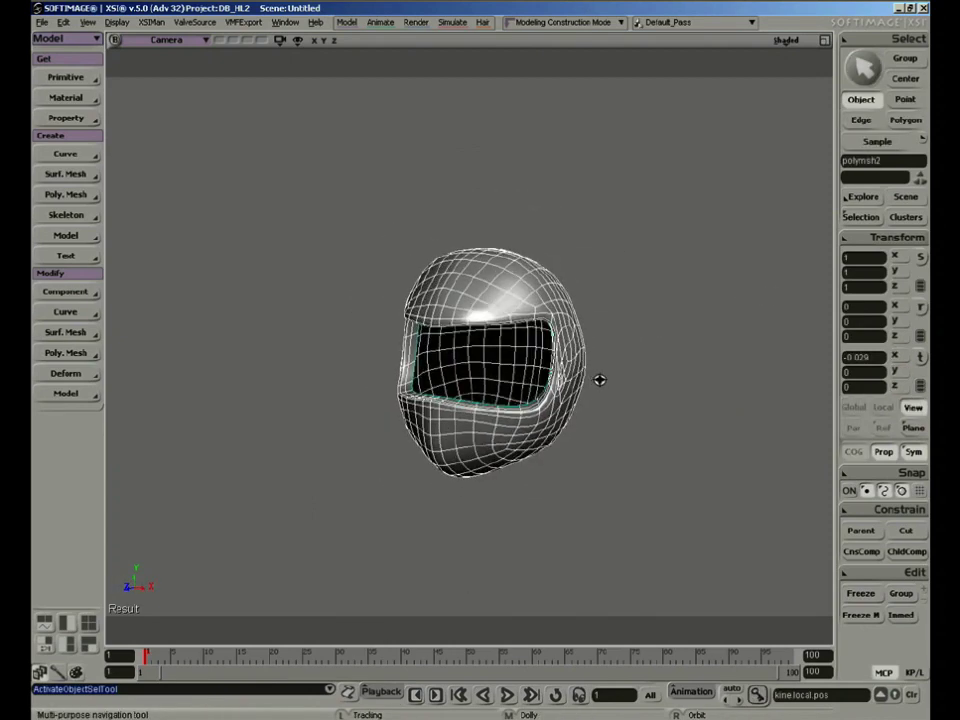